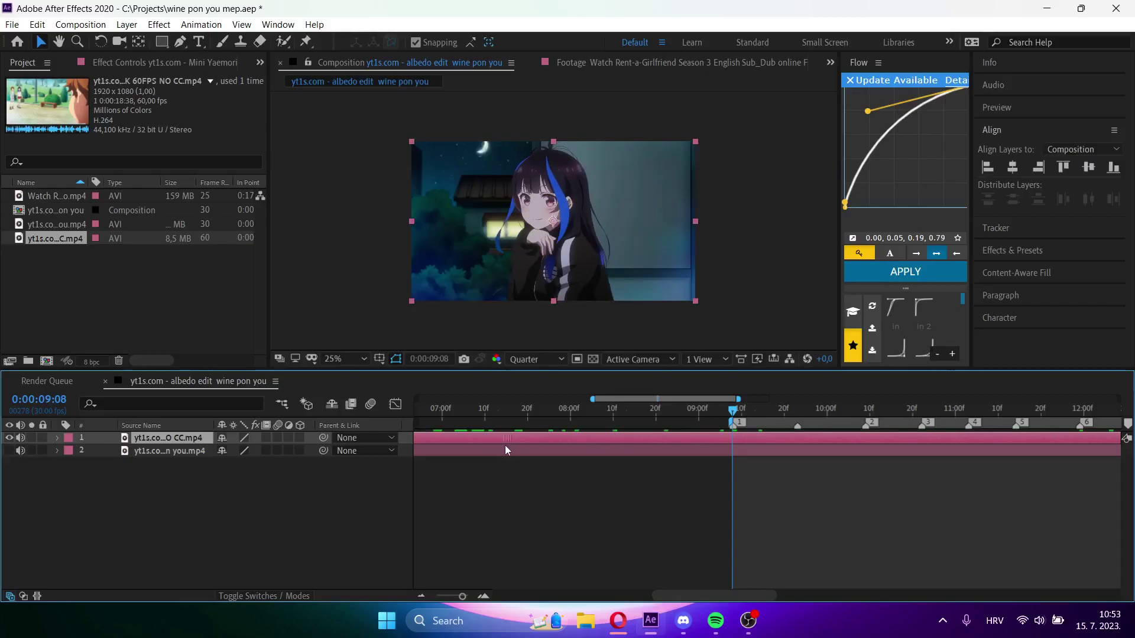
- Preview the composition's audio against the markers from 0:00:09:08 with the clip layer temporarily hidden
click(10, 438)
key(space)
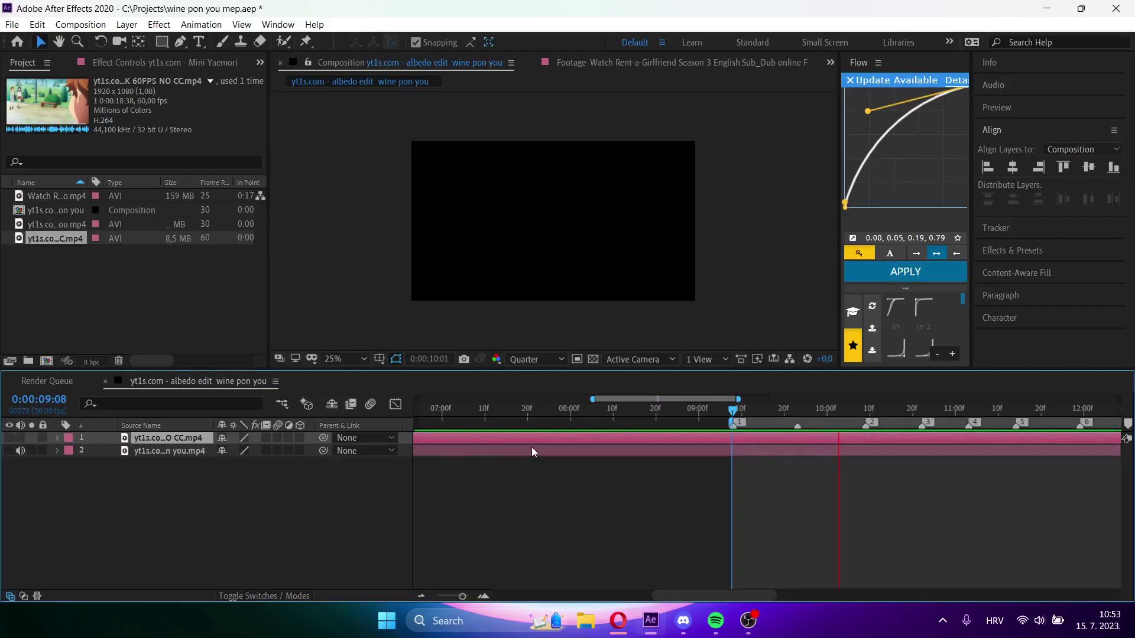
drag(700, 600, 743, 595)
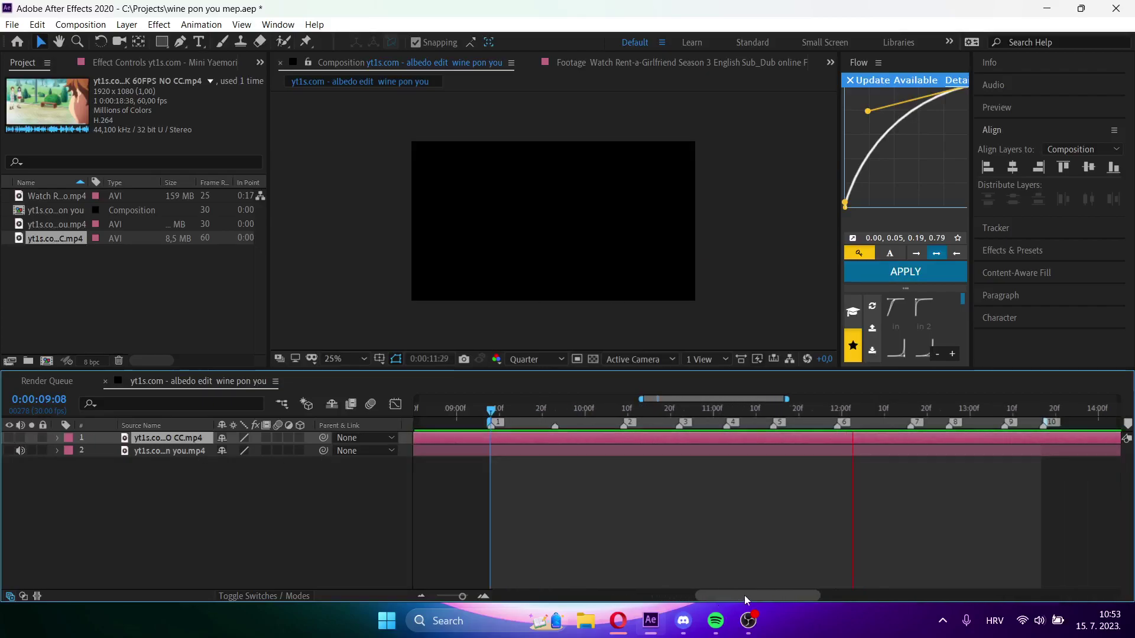
key(space)
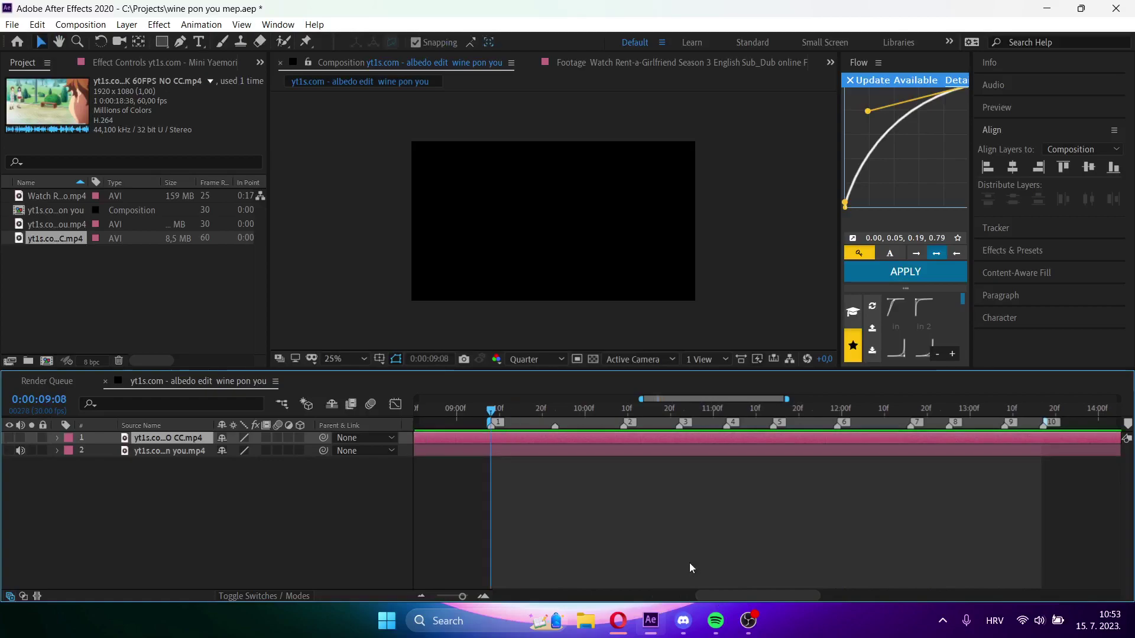
click(9, 438)
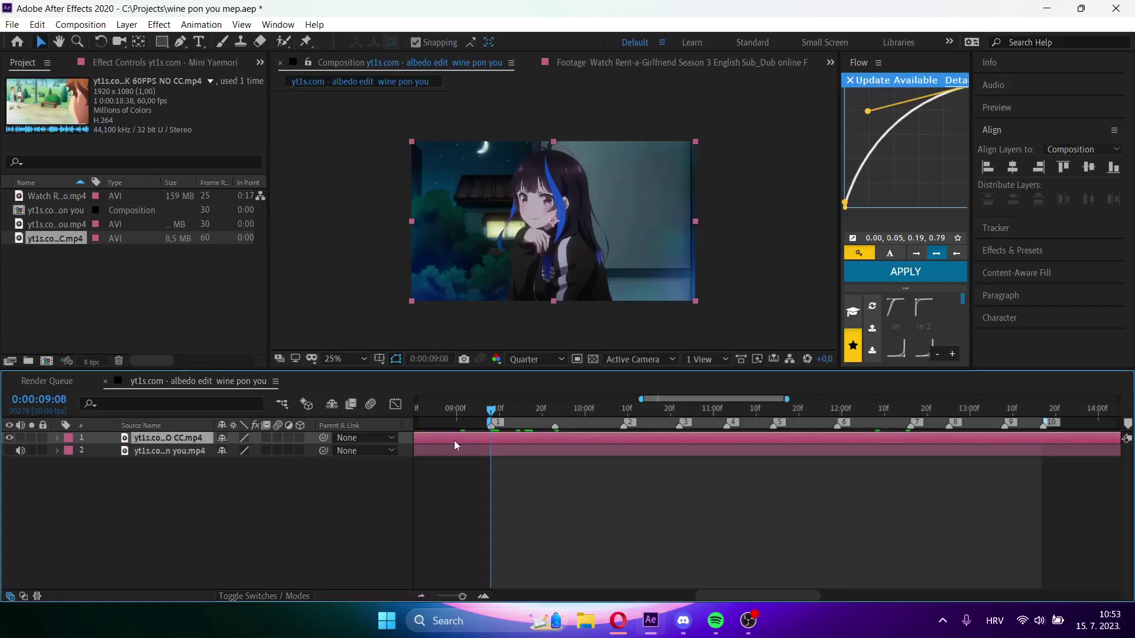
- Slide the 60 fps clip until the park scene with both characters reaches 0:00:09:08, split it there and delete the earlier part
scroll(532, 441, left, 3)
scroll(481, 446, left, 3)
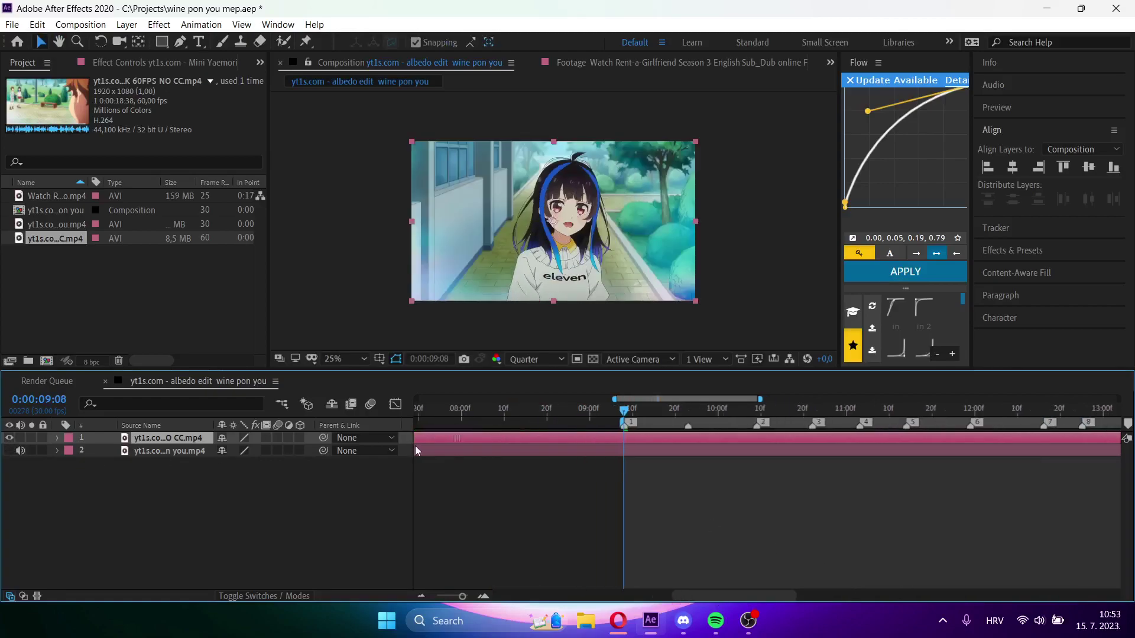
scroll(483, 438, left, 3)
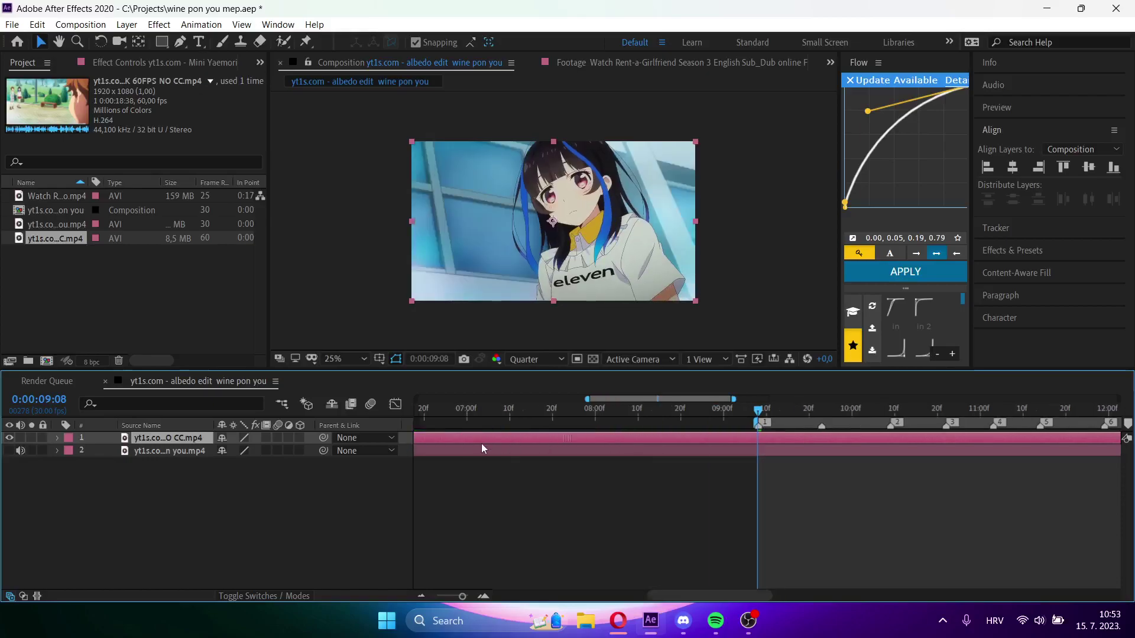
scroll(498, 442, left, 3)
scroll(541, 439, left, 10)
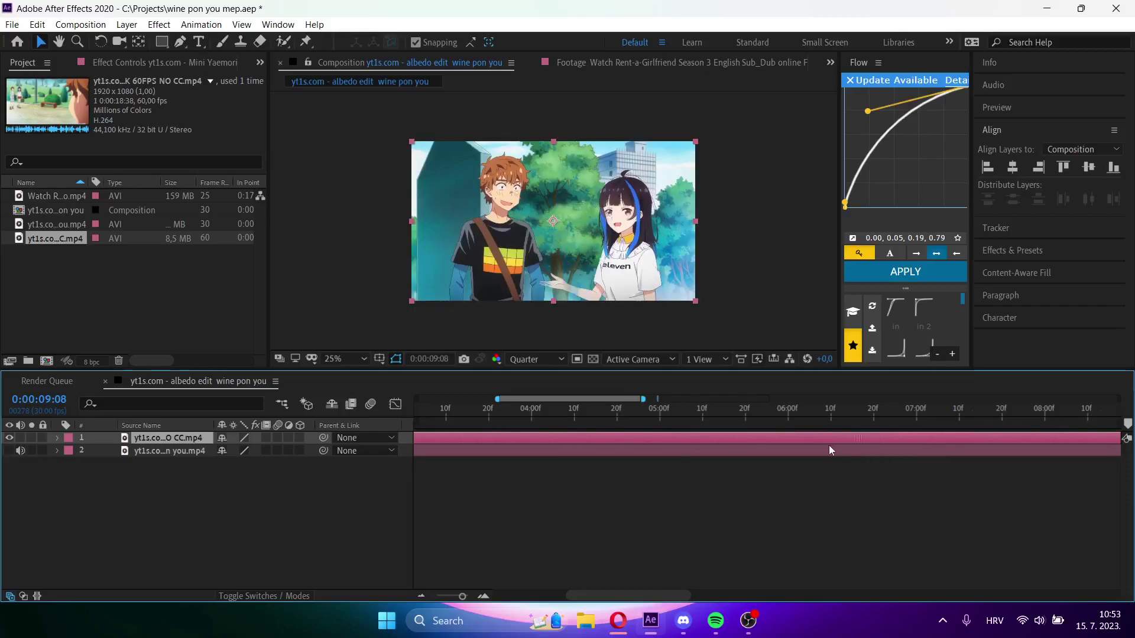
drag(578, 452, 816, 455)
scroll(916, 464, right, 6)
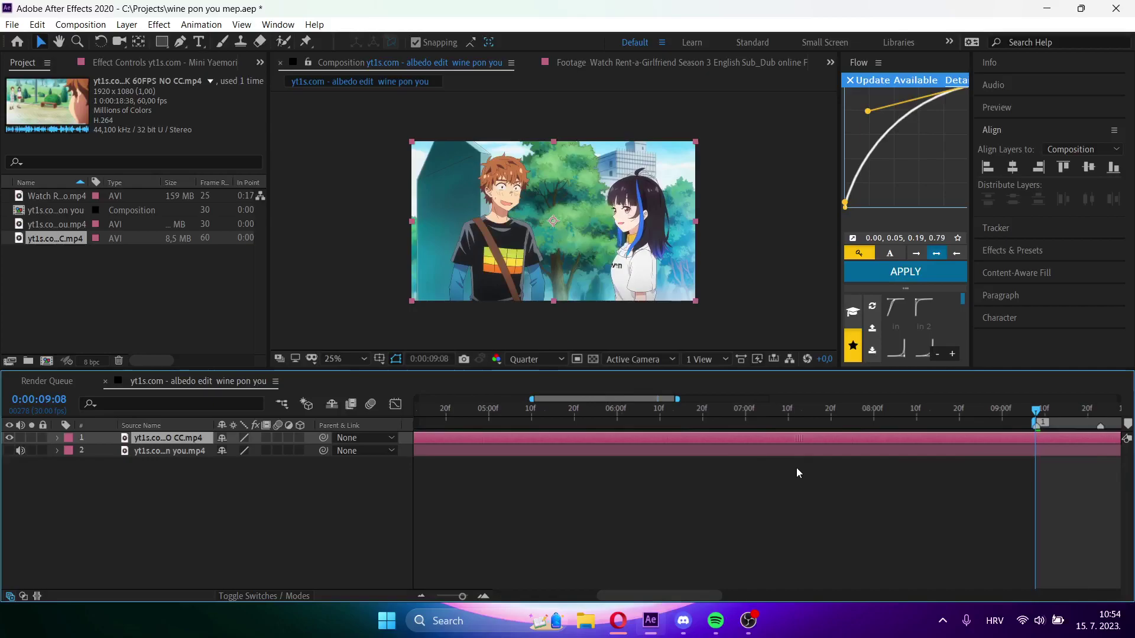
click(974, 456)
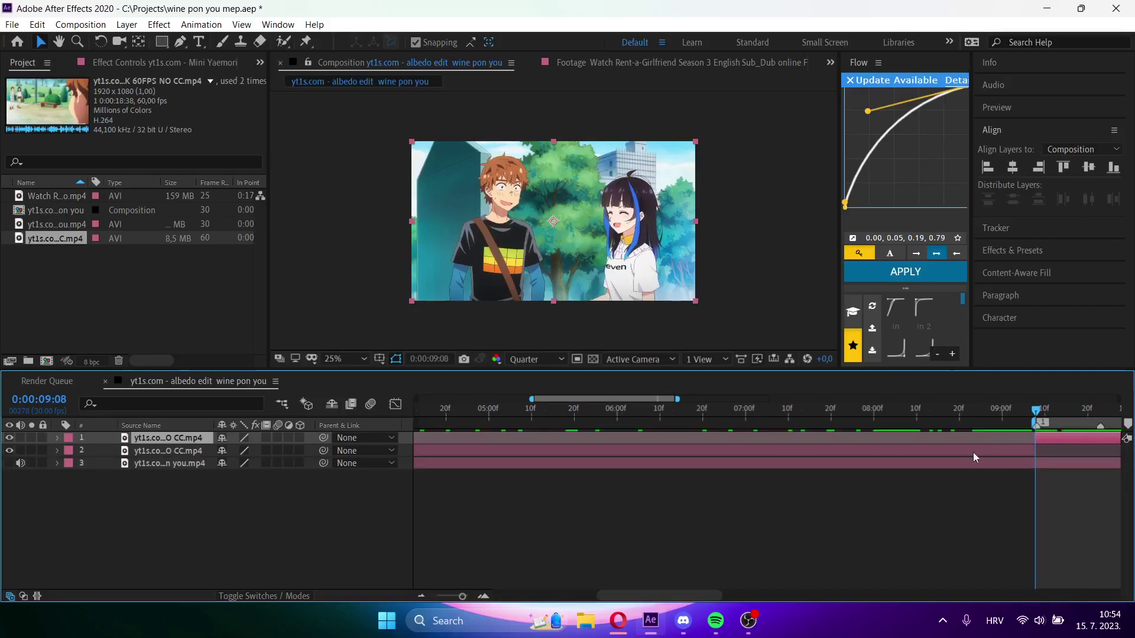
scroll(970, 443, right, 4)
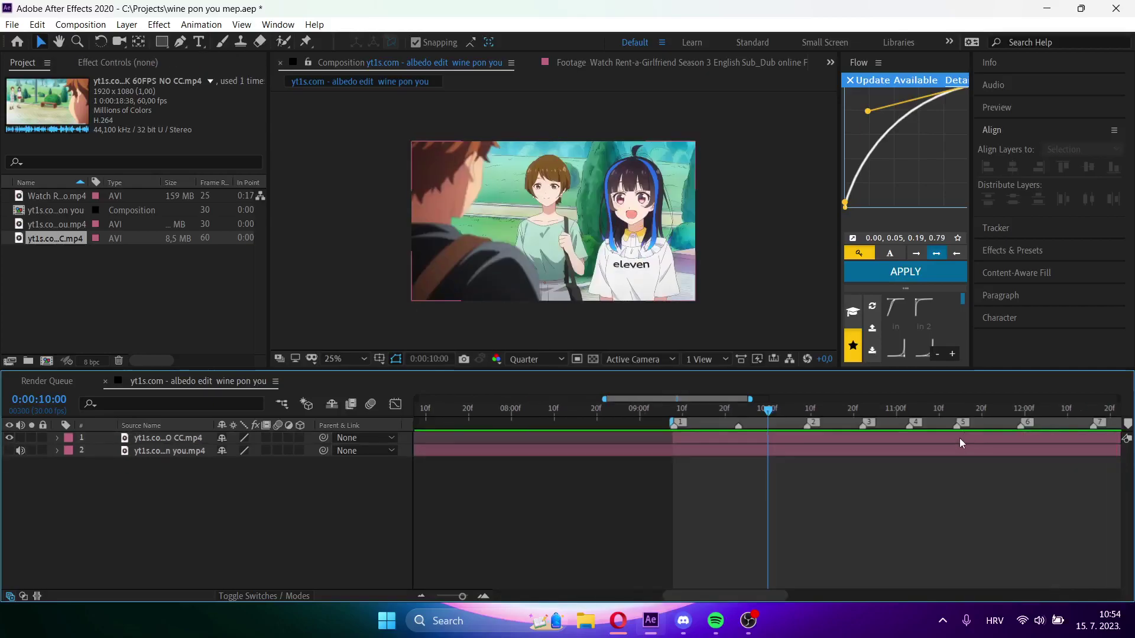
- Shift the clip slightly later, extend its start back to 0:00:09:08, and preview the timing up to marker 2
click(785, 435)
key(space)
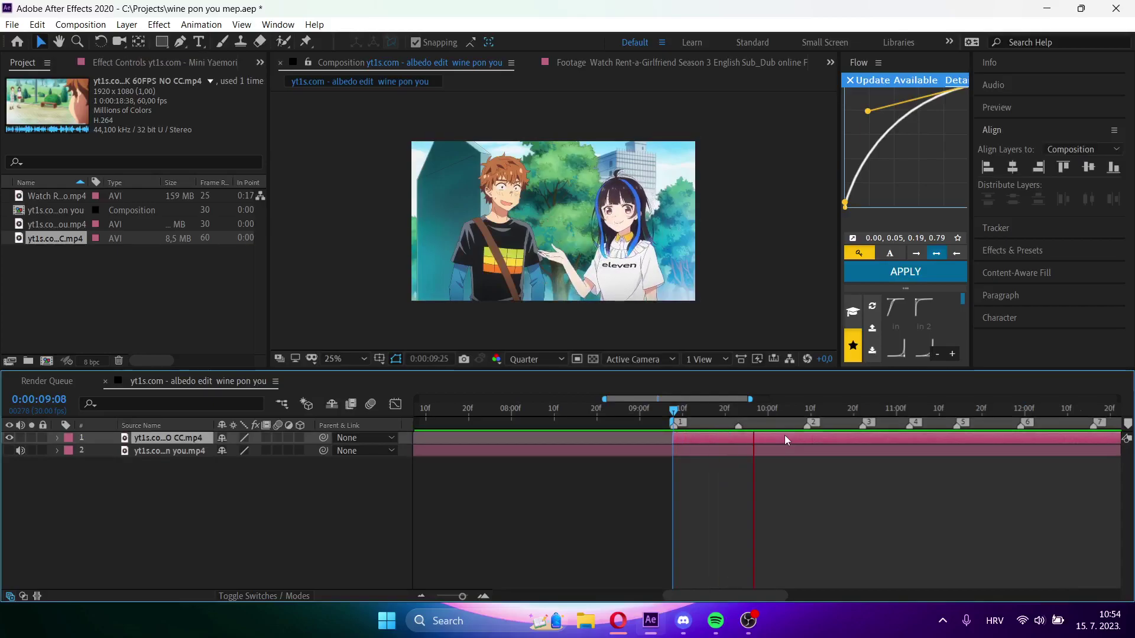
key(space)
drag(785, 435, 822, 432)
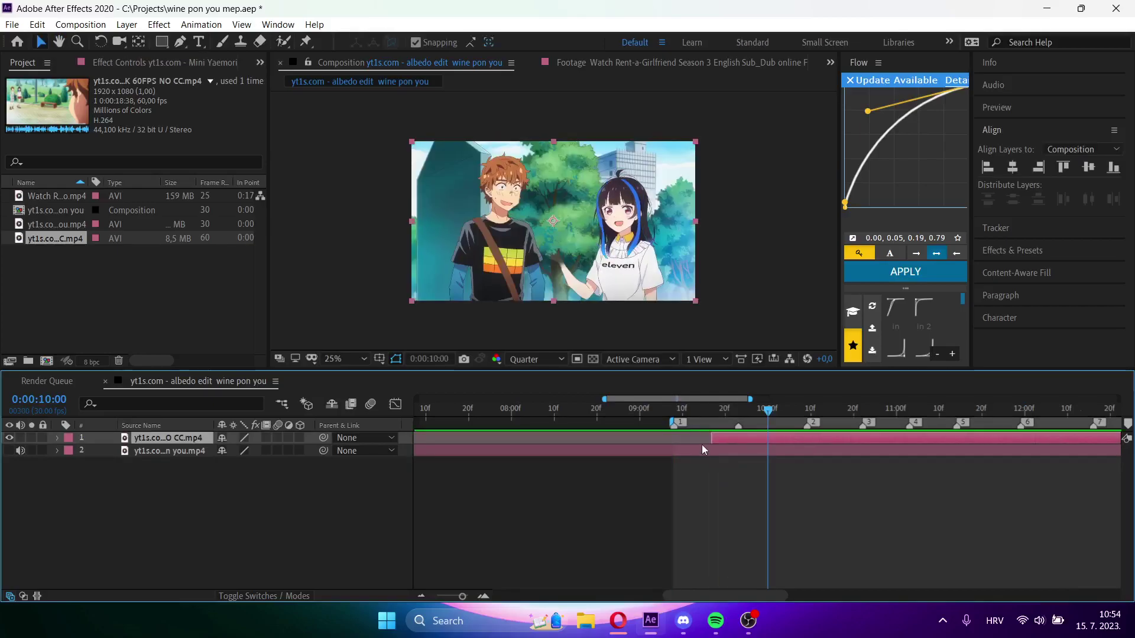
drag(709, 442, 674, 443)
key(space)
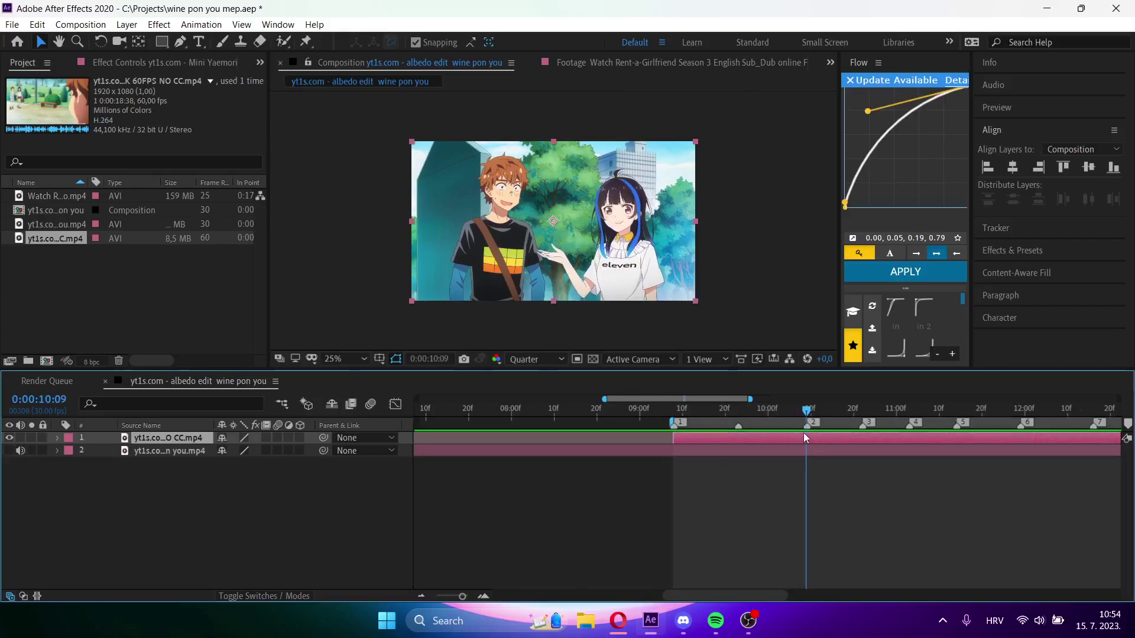
key(space)
- Split the clip at 0:00:10:07 and slide the second part earlier in time to reach the girl's close-up
key(Page_Up)
key(Page_Up)
key(ctrl+shift+d)
drag(802, 438, 590, 465)
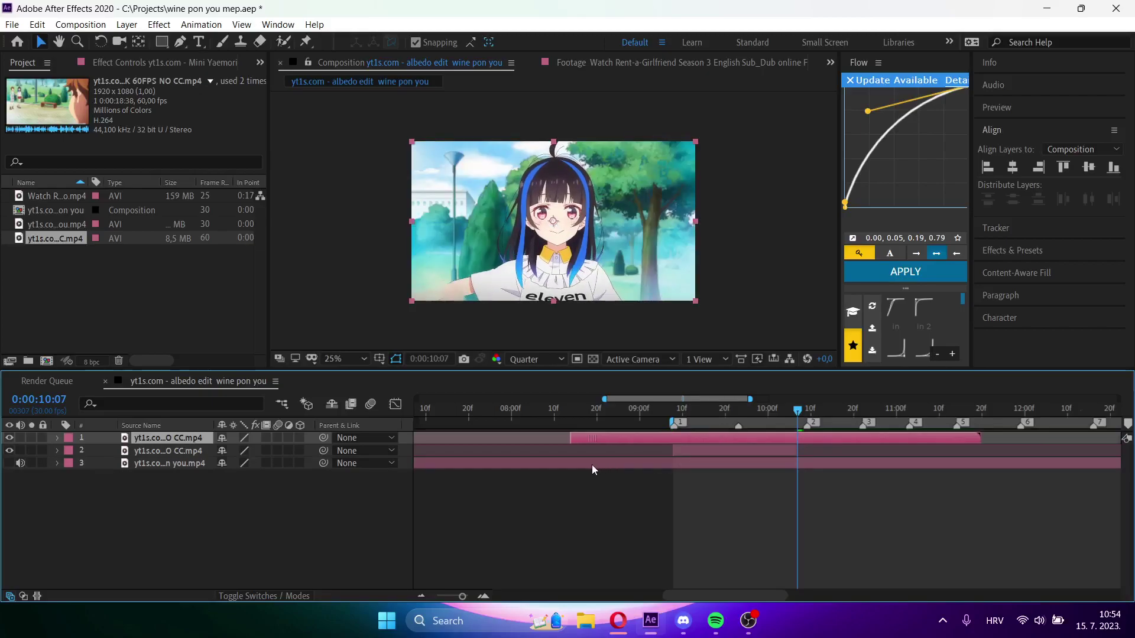
- Trim the second clip part to the close-up shot so it overlaps the first part and ends at marker 3, deleting the leftovers
key(ctrl+shift+d)
click(786, 447)
key(Delete)
drag(790, 442, 862, 438)
click(696, 413)
key(ctrl+shift+d)
key(Delete)
- Pre-compose the two clip layers with the default settings and open the new precomposition
key(1)
click(708, 453)
ctrl+click(724, 437)
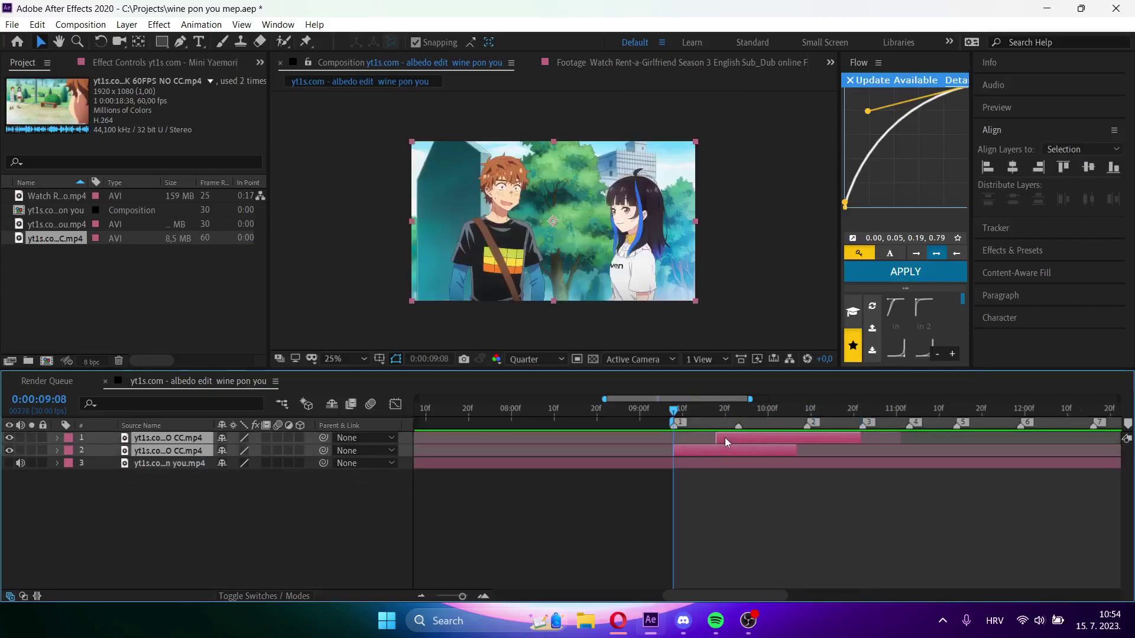
key(ctrl+shift+c)
key(Return)
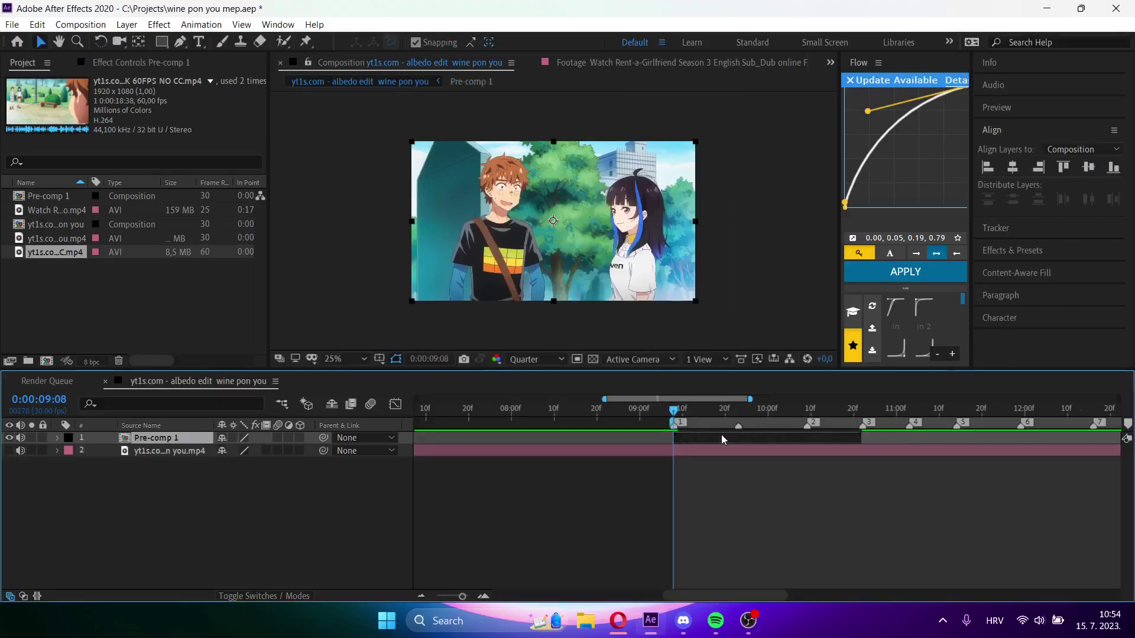
double_click(721, 434)
- Add a null object to the precomposition and duplicate it until there are five nulls
right_click(384, 504)
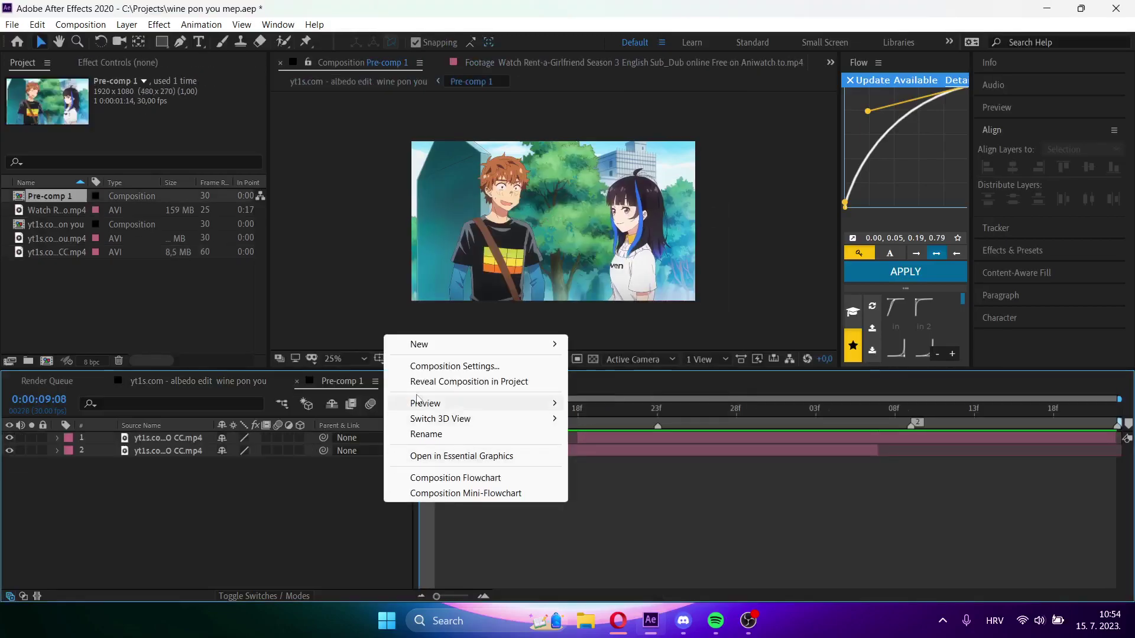
mouse_move(532, 344)
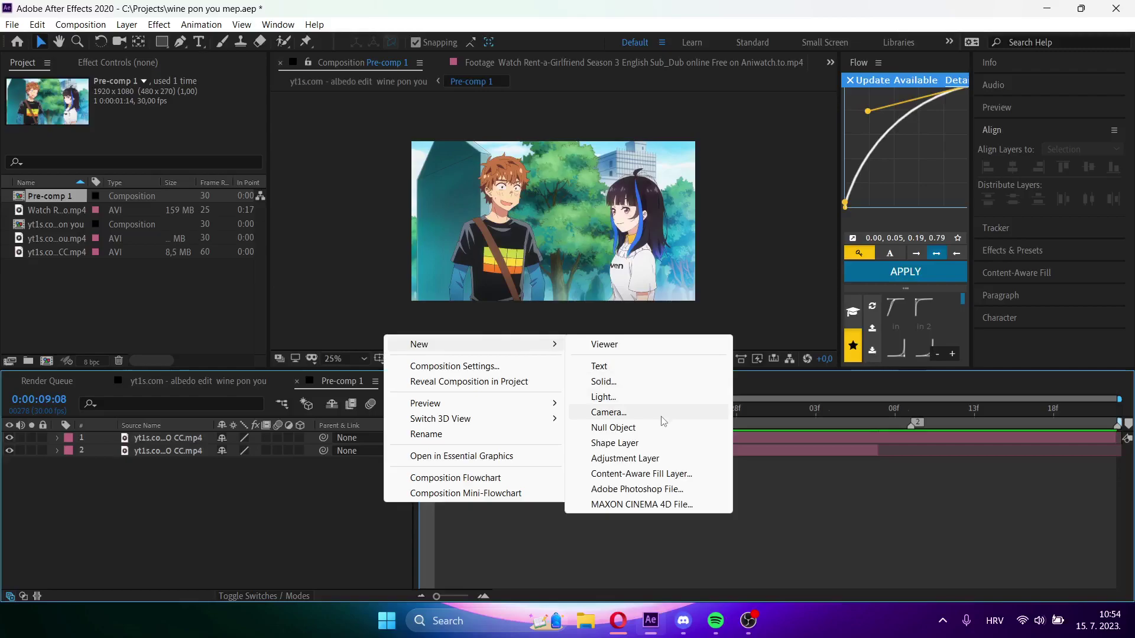
click(650, 427)
key(ctrl+d)
key(ctrl+d)
key(ctrl+d)
key(ctrl+d)
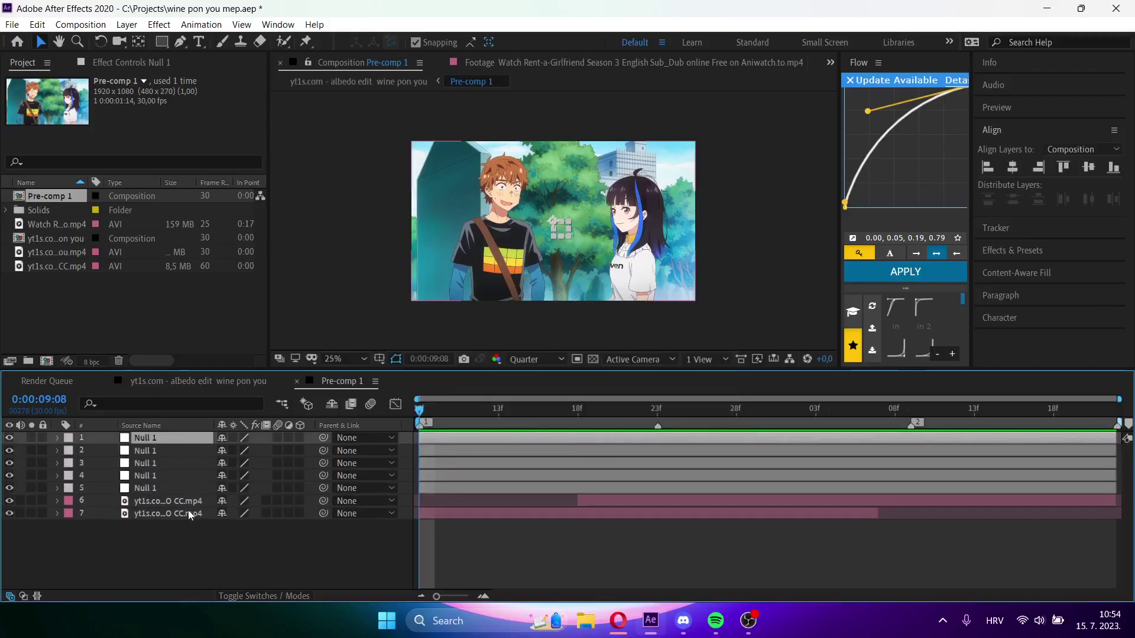
- Move the current time to 0:00:10:02 and set the preview resolution to Full
click(186, 502)
shift+click(188, 513)
click(402, 544)
drag(526, 411, 761, 405)
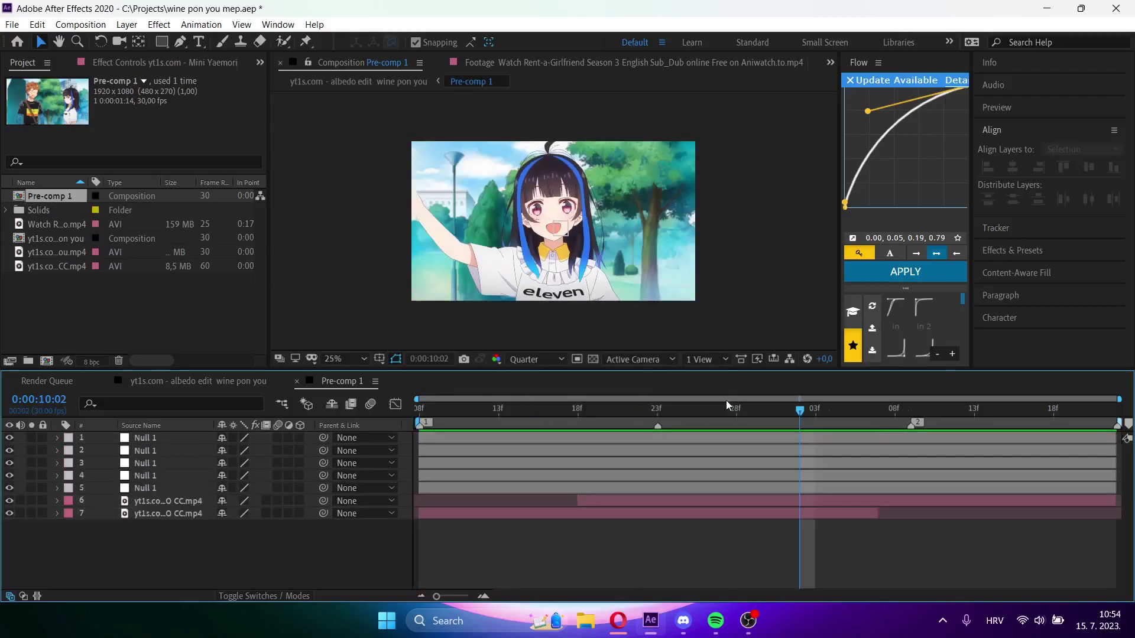
click(538, 361)
click(538, 389)
- Scale the upper clip layer to 53% and lower its opacity to 56%
click(182, 504)
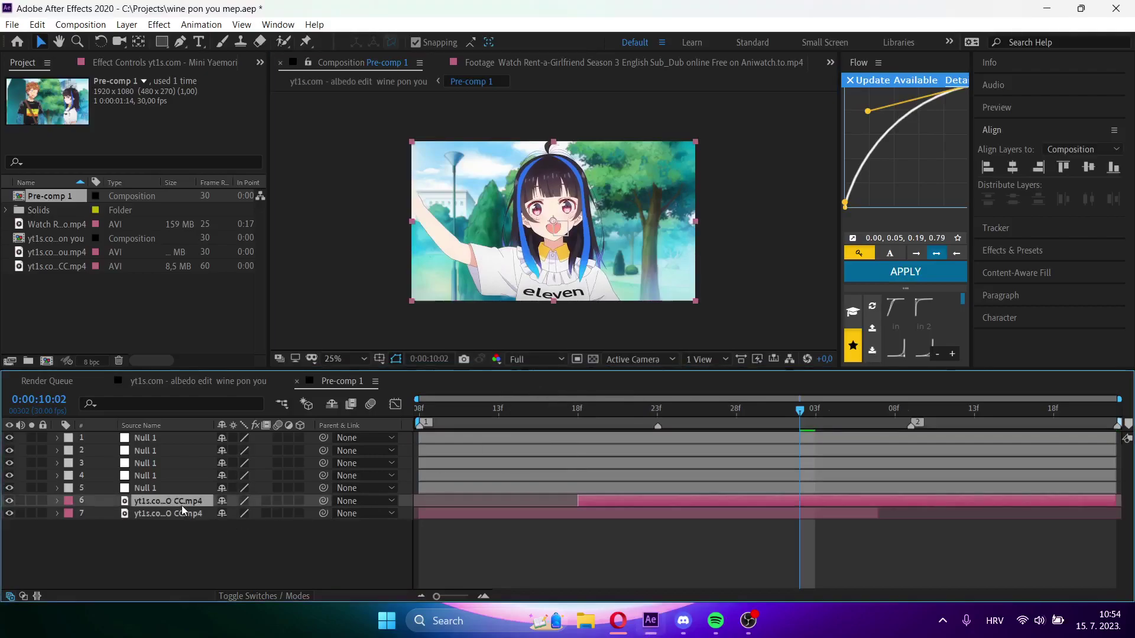
key(s)
drag(237, 513, 200, 516)
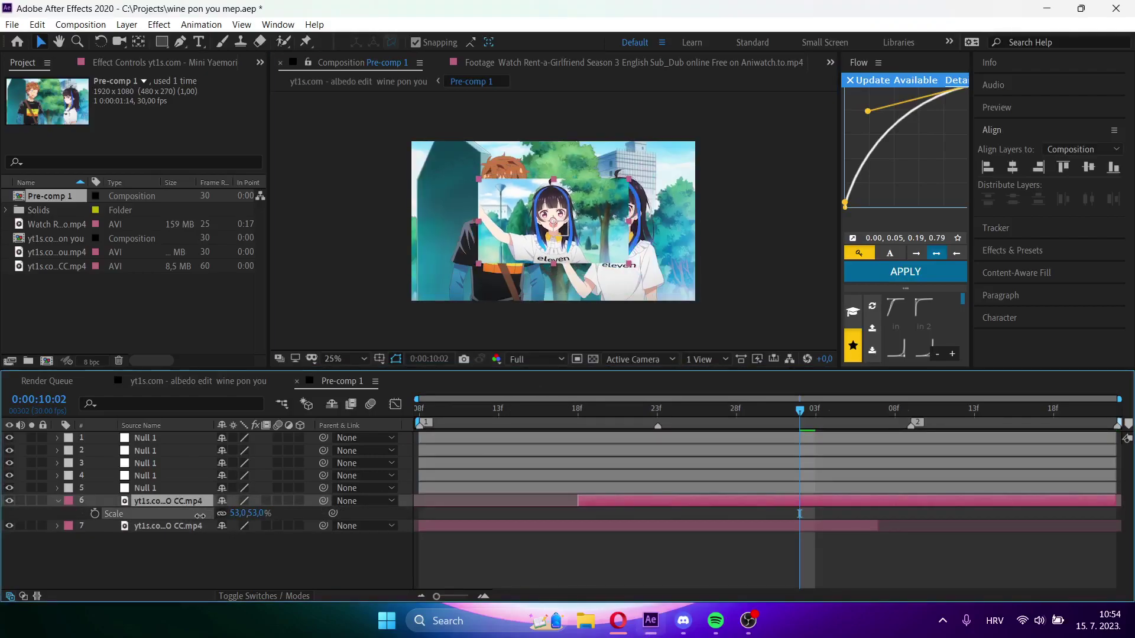
key(period)
key(t)
drag(224, 514, 195, 518)
- Place the semi-transparent upper clip over the girl's face in the lower clip with snapping turned off
drag(628, 258, 755, 259)
click(413, 43)
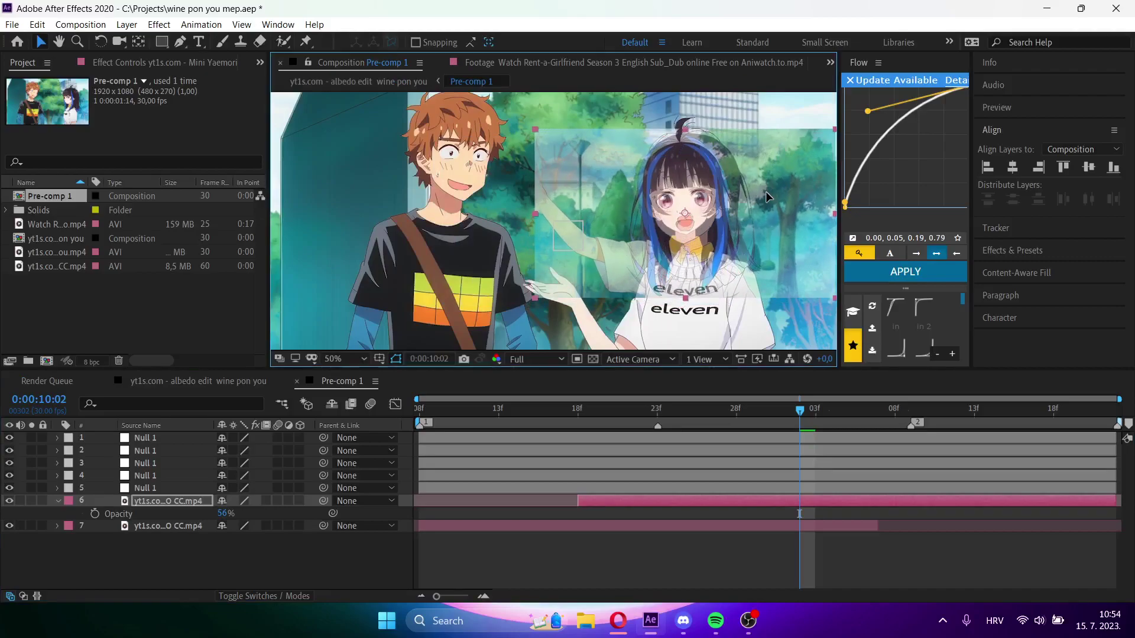
scroll(769, 204, up, 2)
click(57, 42)
drag(815, 208, 534, 226)
scroll(502, 202, up, 1)
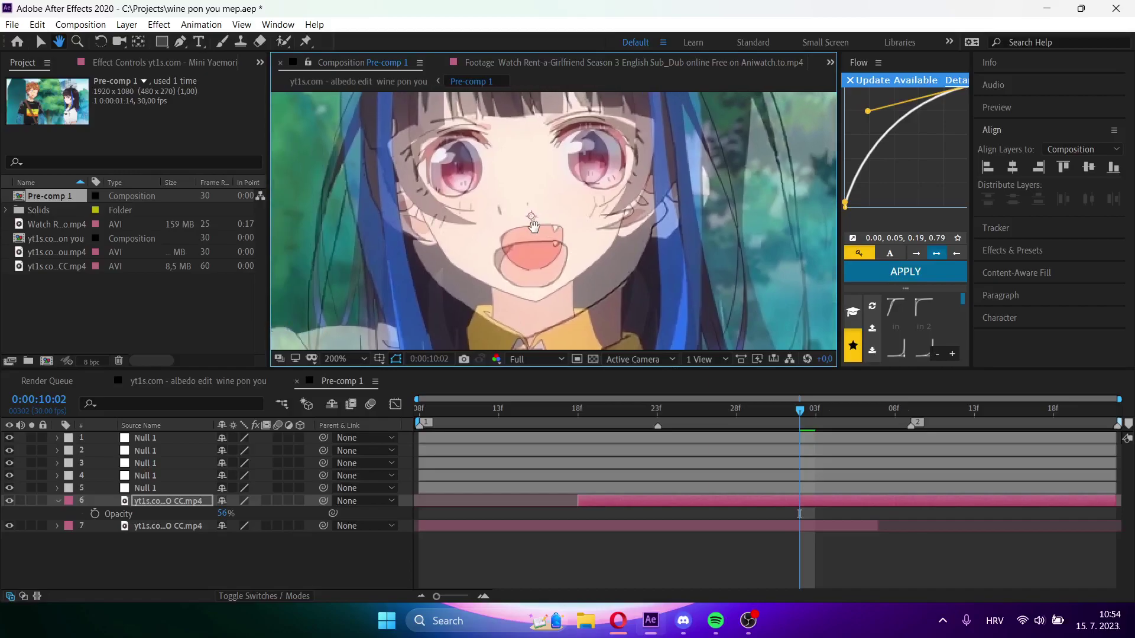
scroll(533, 226, down, 2)
click(42, 42)
- Scale the upper clip to 59% and nudge it so its eyes line up with those in the lower clip
key(s)
drag(239, 515, 243, 516)
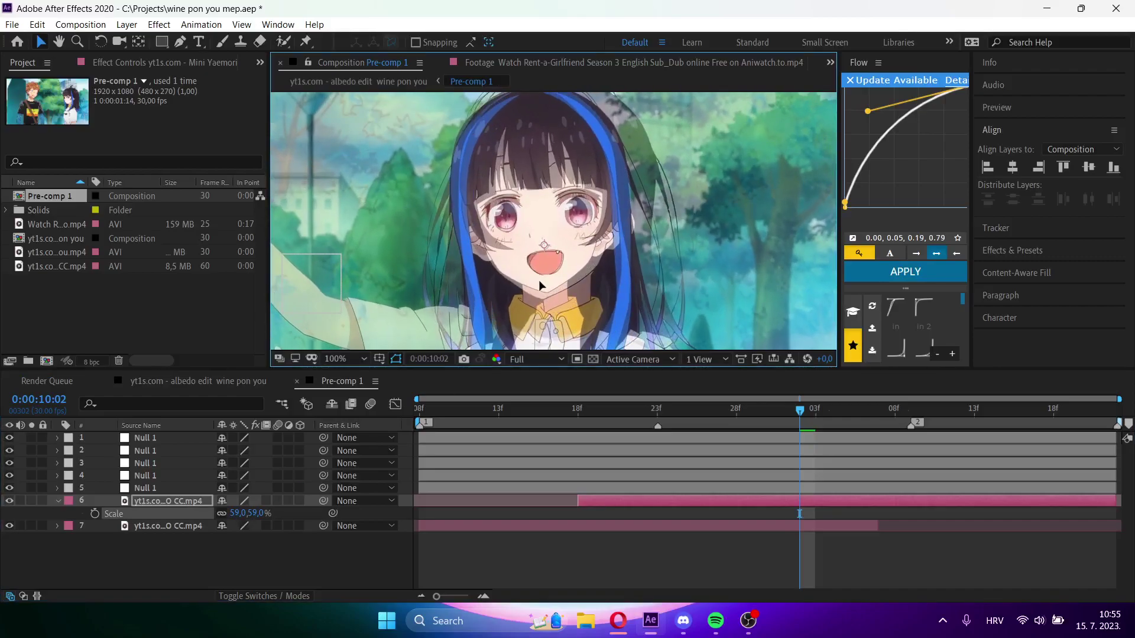
scroll(497, 242, up, 2)
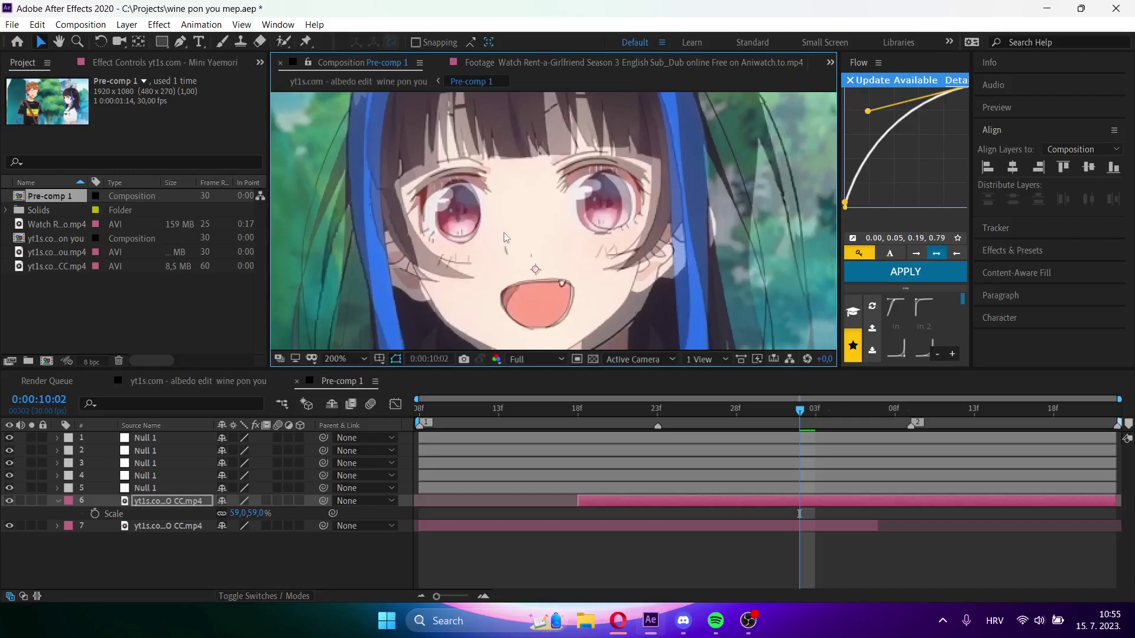
scroll(552, 222, up, 2)
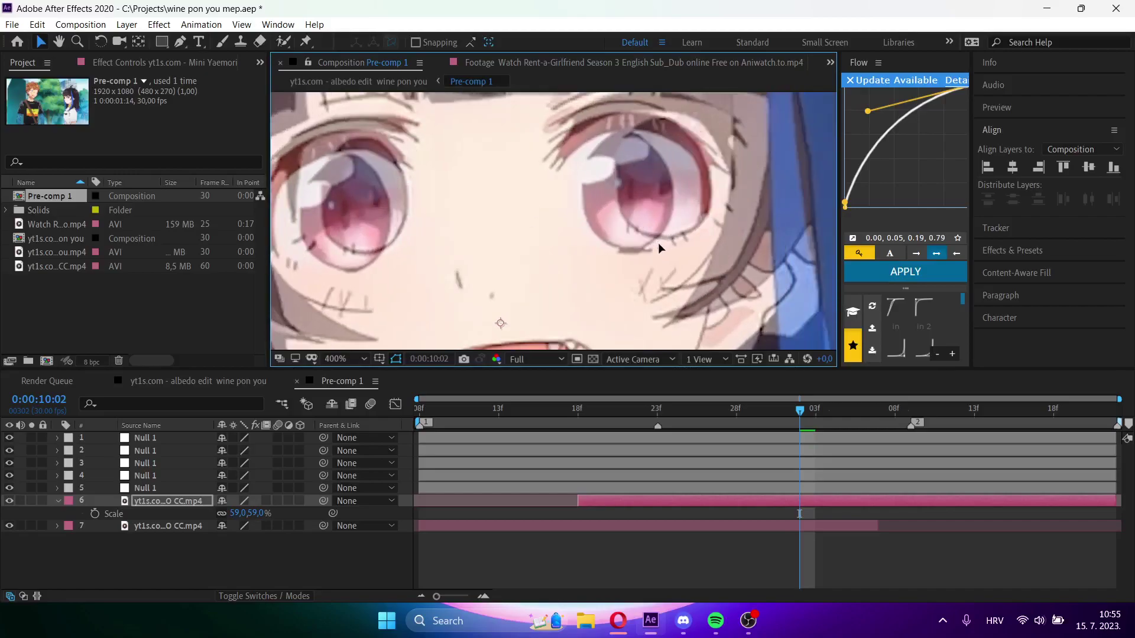
drag(687, 229, 695, 230)
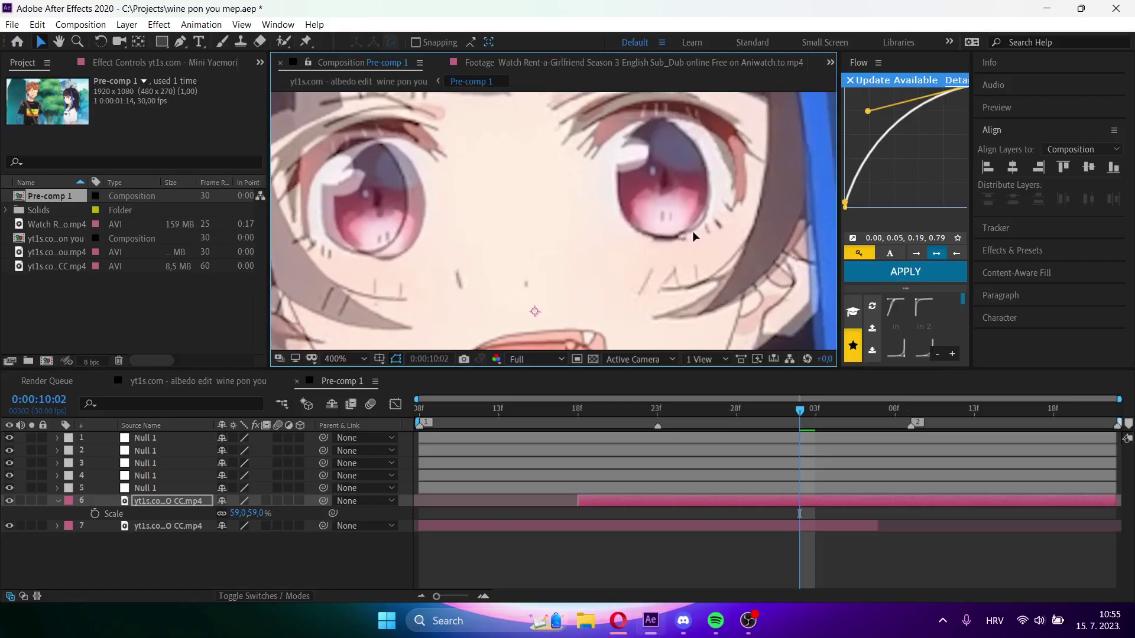
- Set the upper clip's opacity to 100% and check how it sits over the lower clip
scroll(693, 233, down, 2)
scroll(694, 233, down, 1)
key(t)
click(224, 514)
shift+click(559, 450)
click(289, 562)
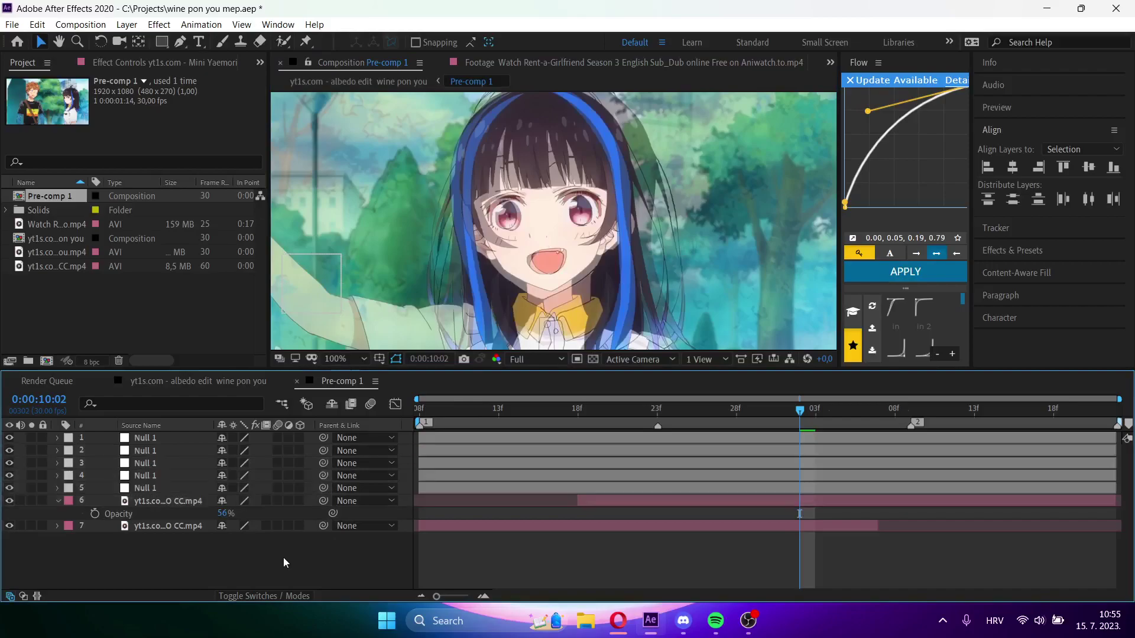
drag(222, 514, 283, 514)
scroll(567, 289, down, 2)
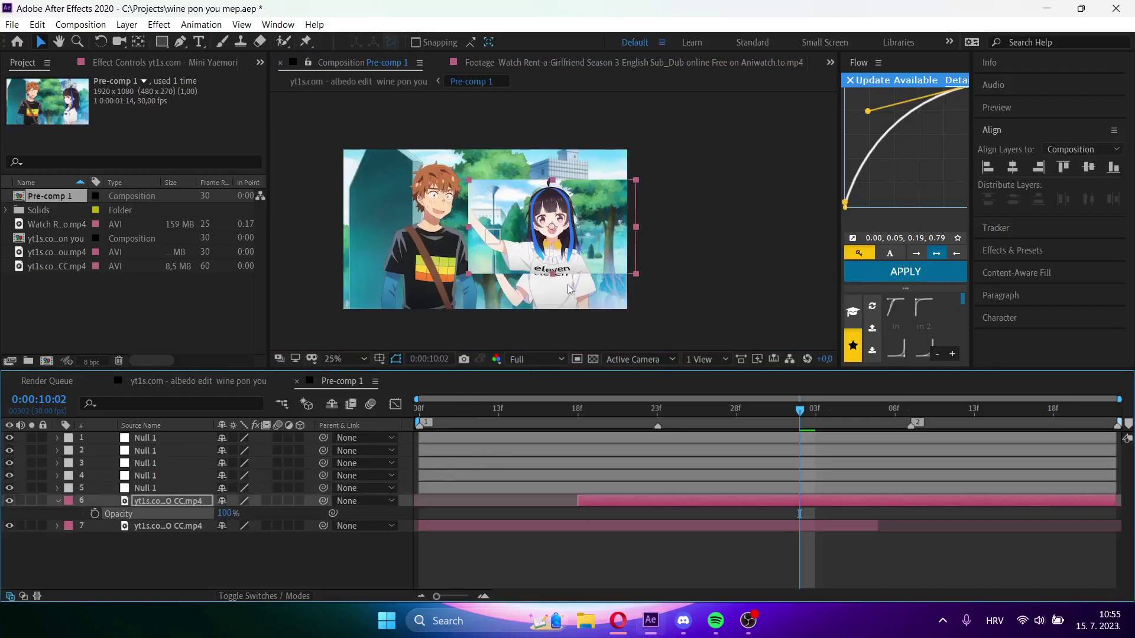
scroll(568, 285, up, 3)
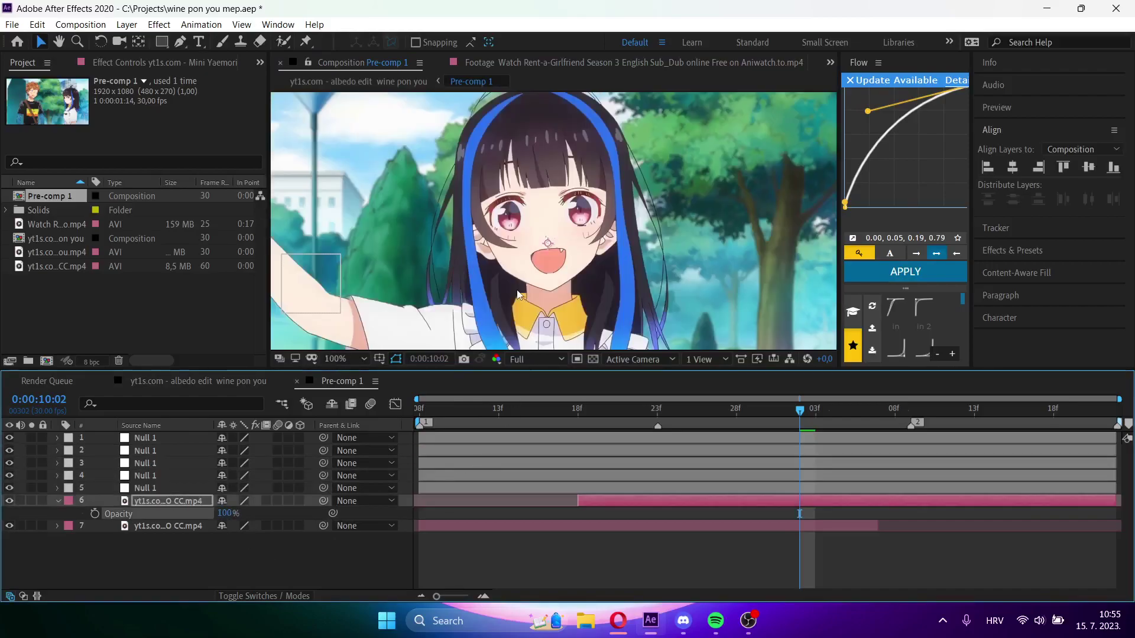
- Lower the upper clip's opacity to 40% to compare the two faces
key(t)
key(t)
drag(227, 514, 188, 517)
scroll(473, 293, up, 1)
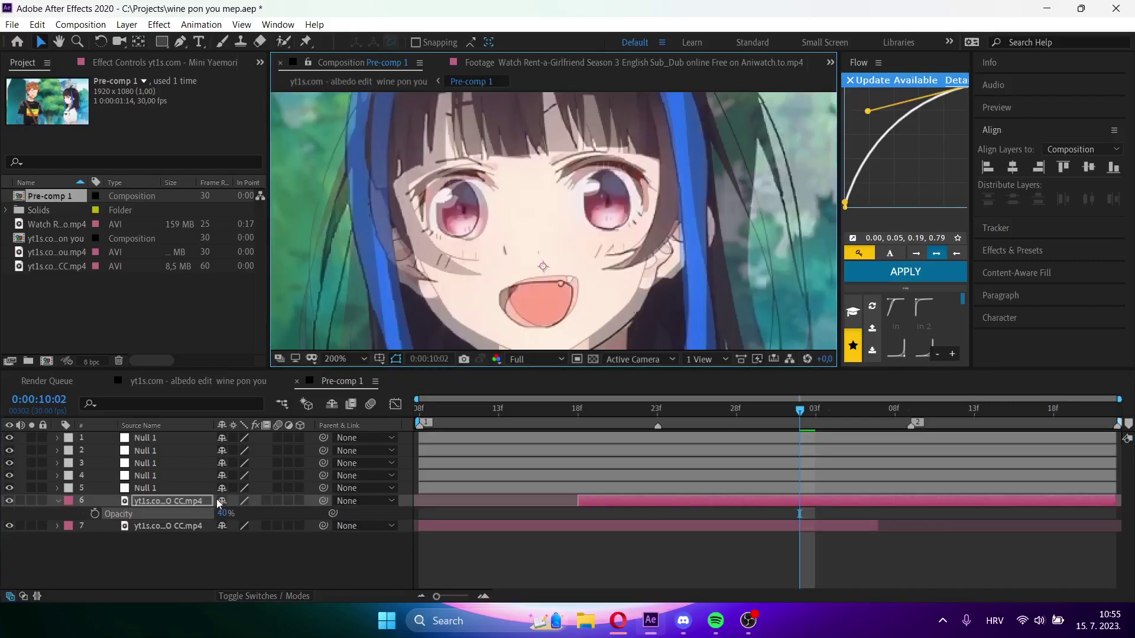
- Scale the upper clip to 64% and reposition it so the facial features of both clips match
key(s)
drag(229, 514, 231, 518)
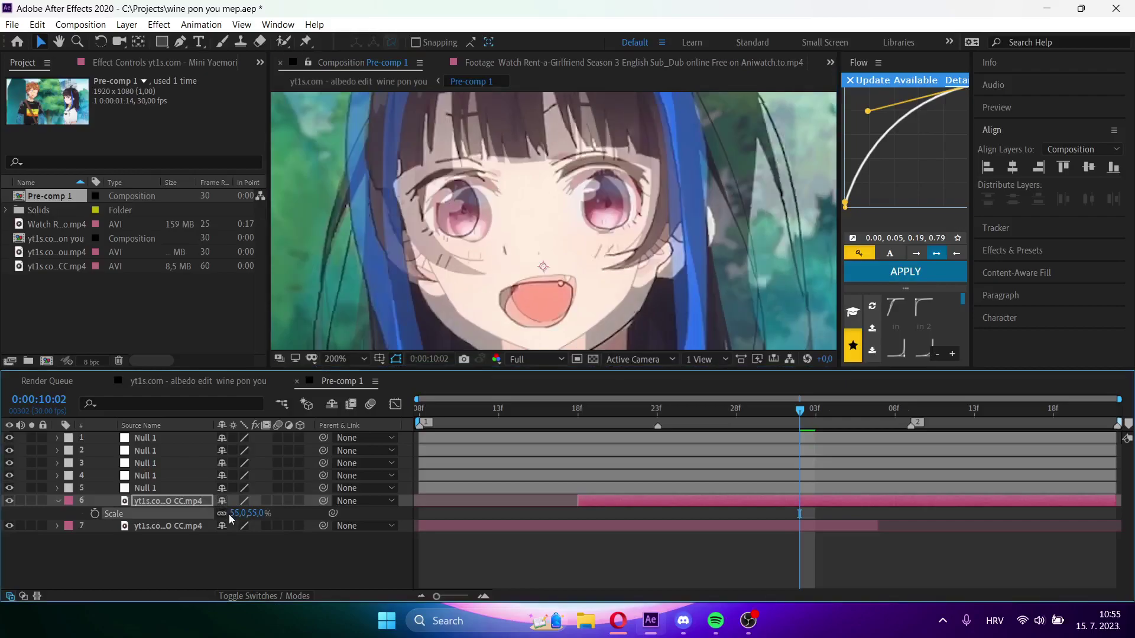
drag(531, 278, 520, 270)
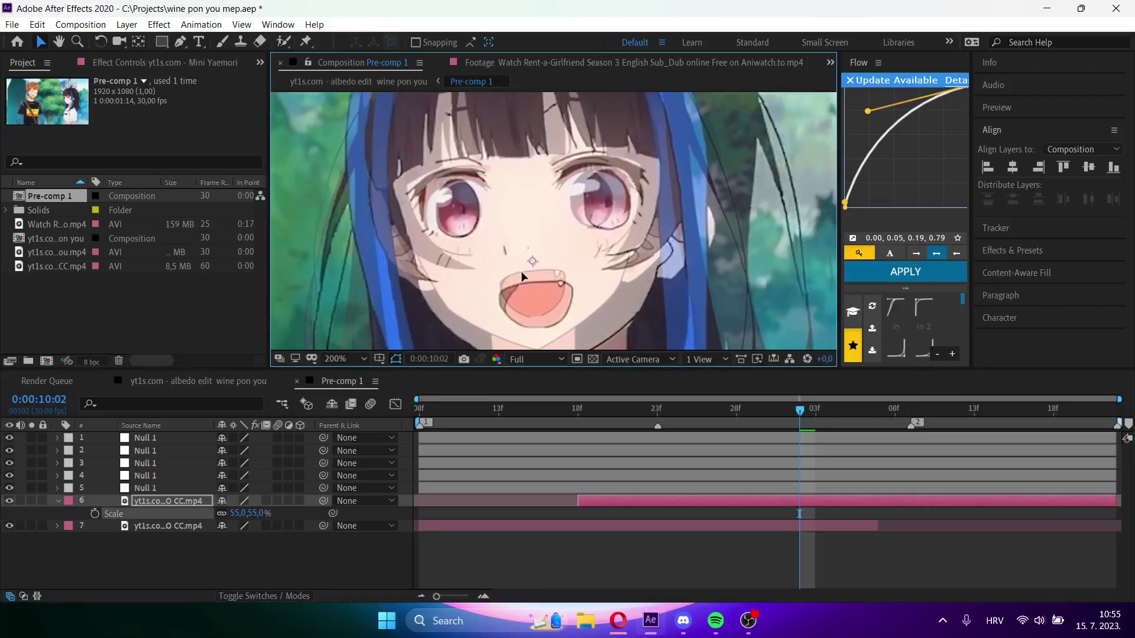
drag(241, 519, 254, 515)
drag(513, 253, 517, 261)
scroll(516, 256, down, 6)
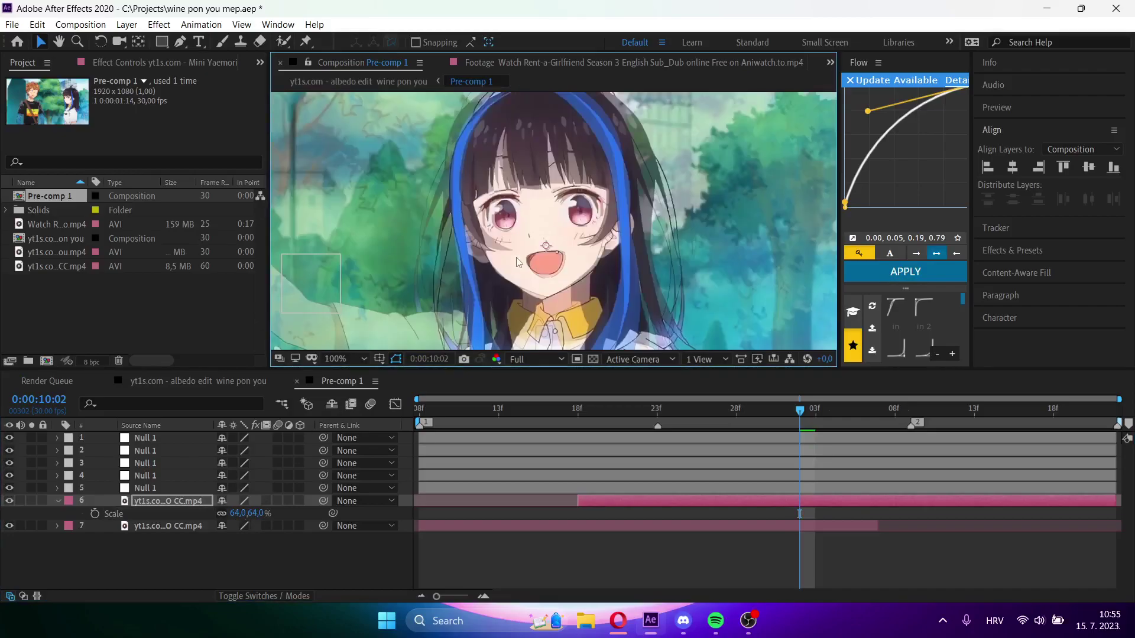
- Restore the upper clip to full opacity and set the composition's preview resolution to Quarter
key(t)
drag(222, 515, 626, 511)
key(t)
click(578, 557)
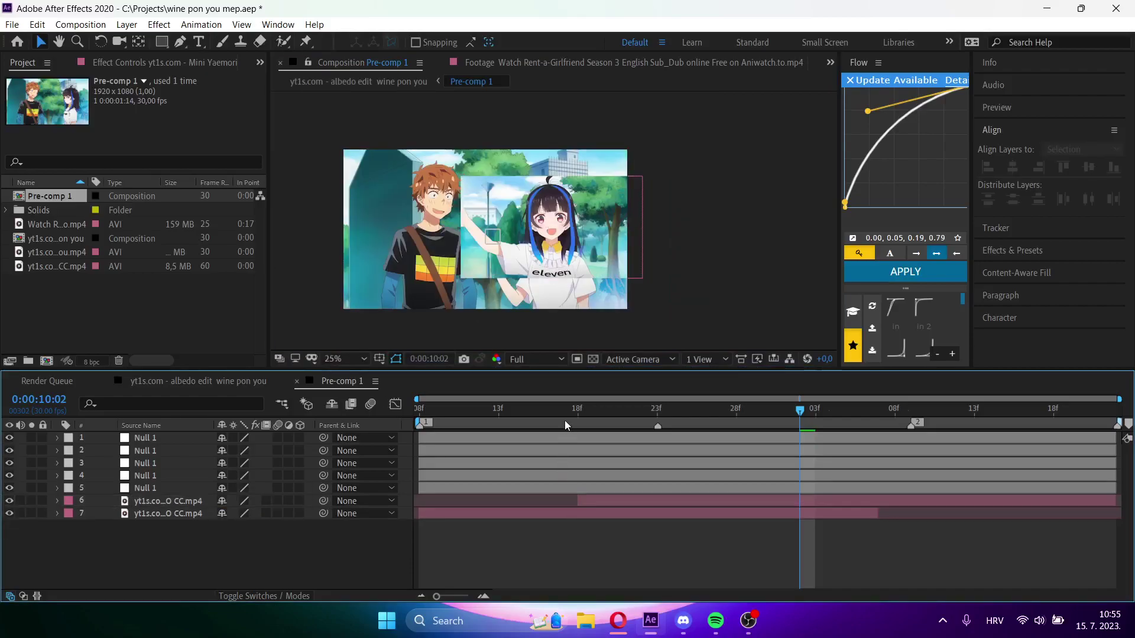
click(552, 360)
click(534, 443)
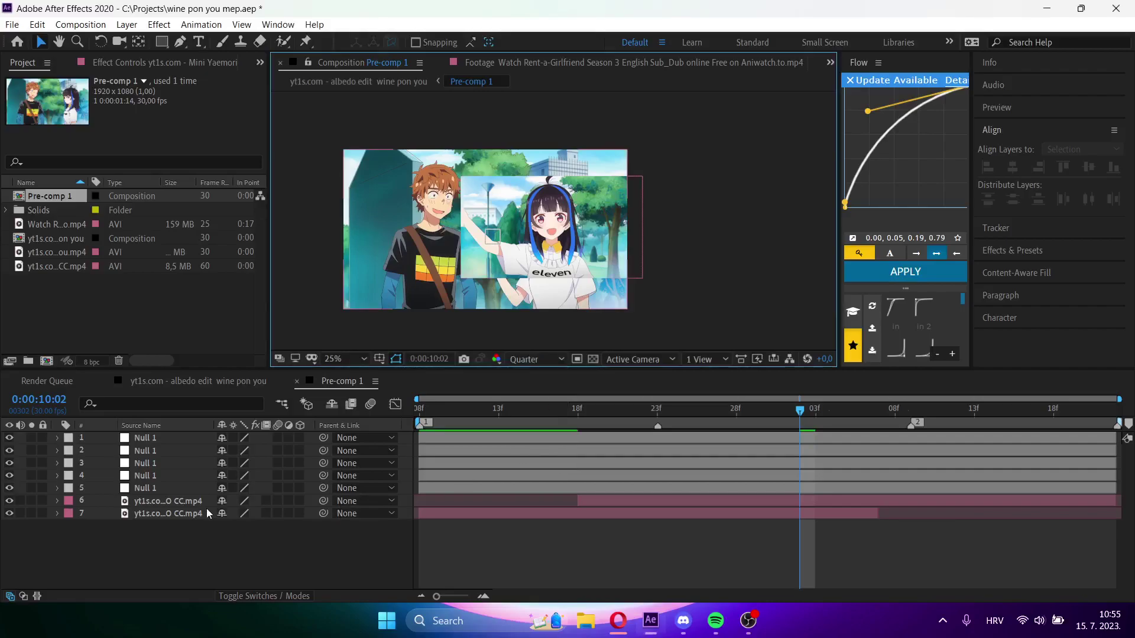
- Parent both clips to the lowest null and chain each null to the one directly above it
click(189, 503)
ctrl+click(184, 515)
drag(323, 505, 336, 479)
drag(324, 476, 346, 441)
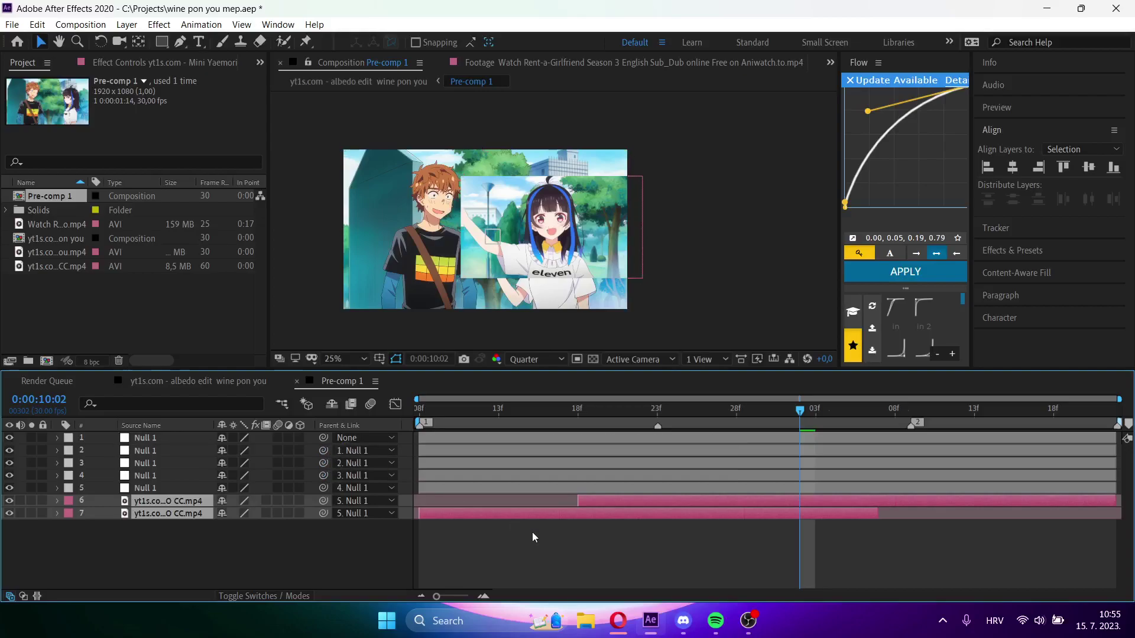
click(532, 532)
- Keyframe the lowest null's scale from 1000% at 0:00:09:08 down to 100% at 0:00:10:03
drag(474, 421, 417, 423)
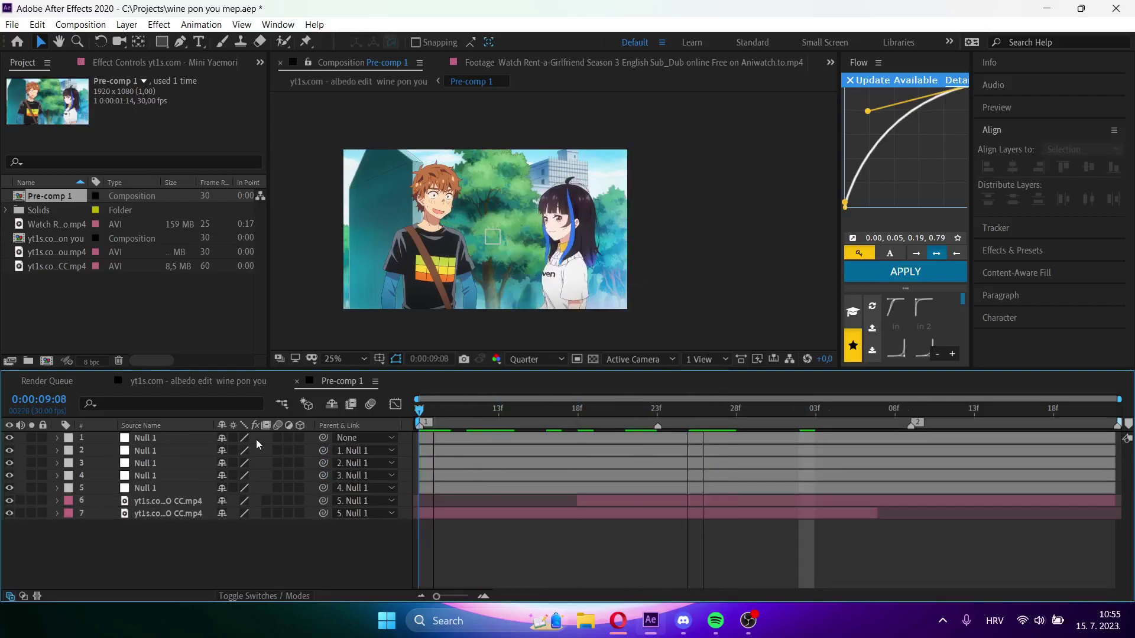
key(space)
key(space)
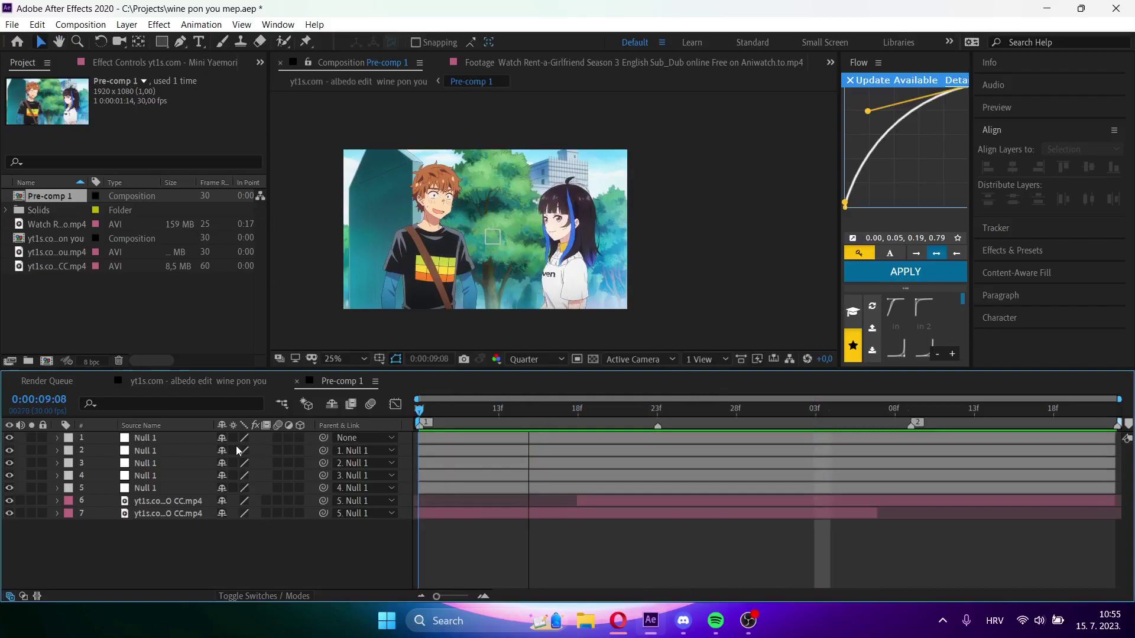
key(space)
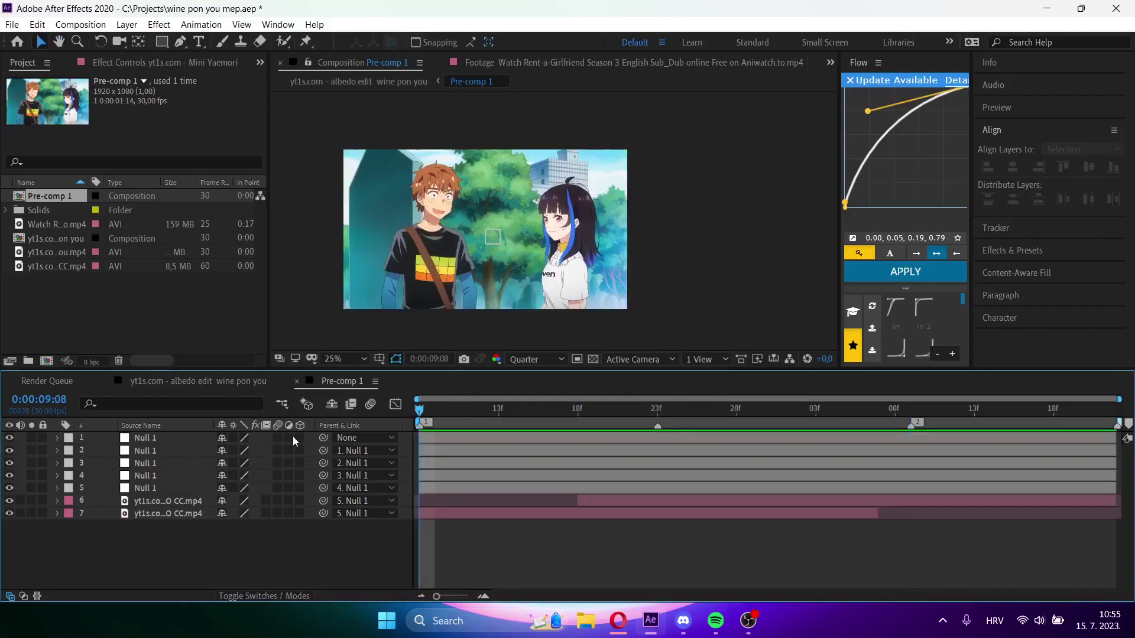
click(449, 487)
key(s)
click(95, 501)
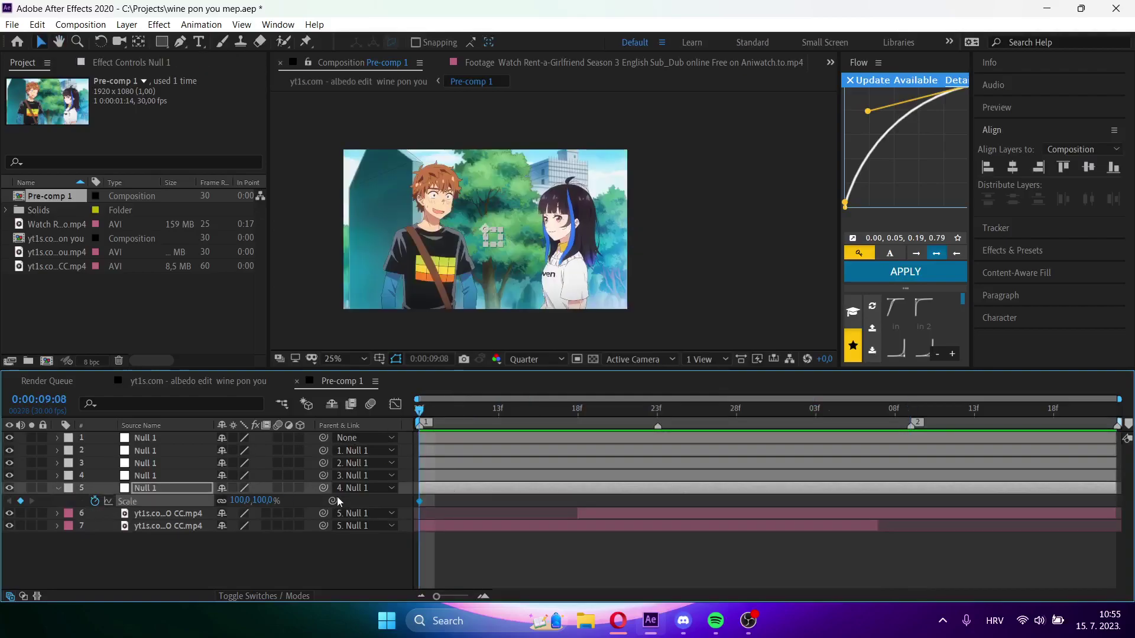
drag(420, 500, 725, 501)
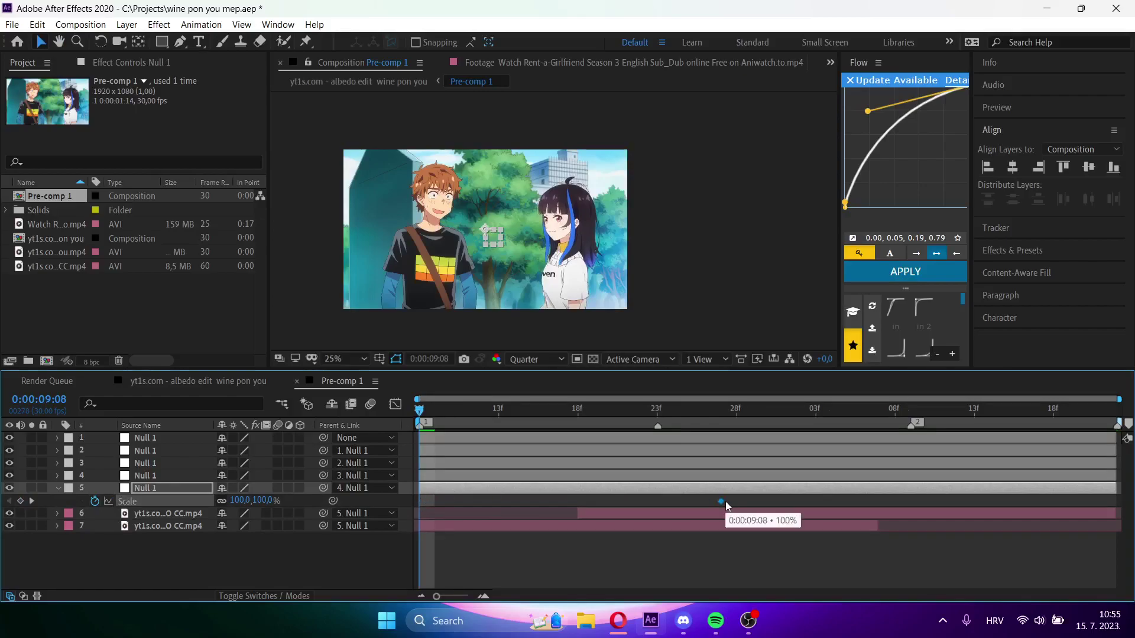
click(732, 499)
click(242, 502)
text(10)
key(Return)
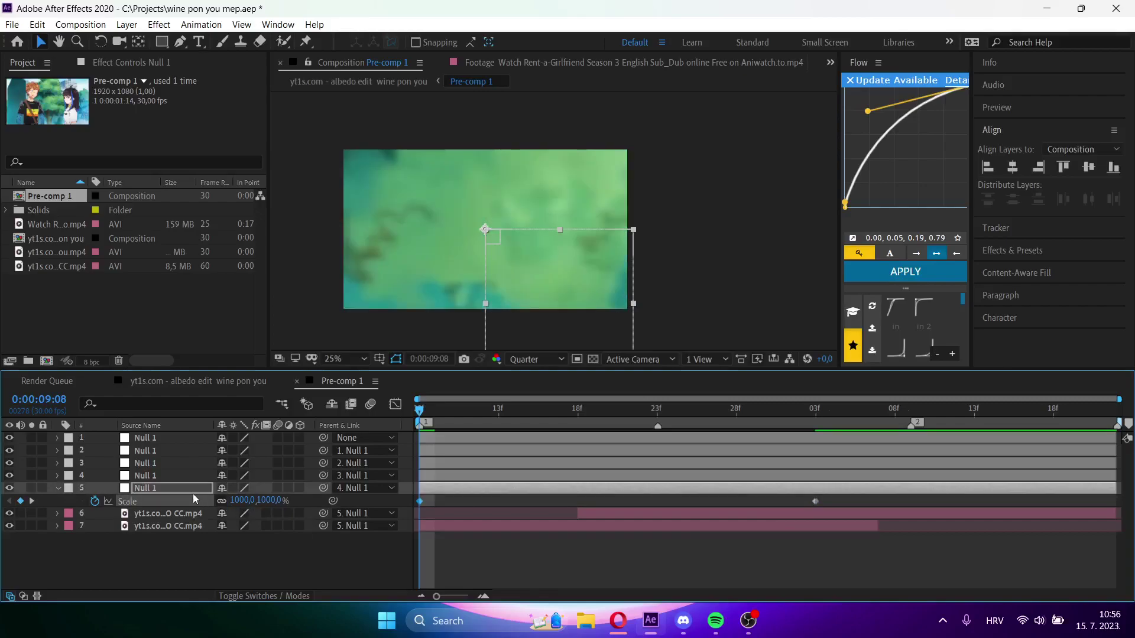
- Apply the Flow preset "in 2" to the lowest null's scale keyframes and move the end keyframe to 0:00:09:28, then preview
click(924, 307)
click(905, 271)
click(578, 408)
drag(815, 502, 730, 503)
drag(579, 412, 289, 437)
key(space)
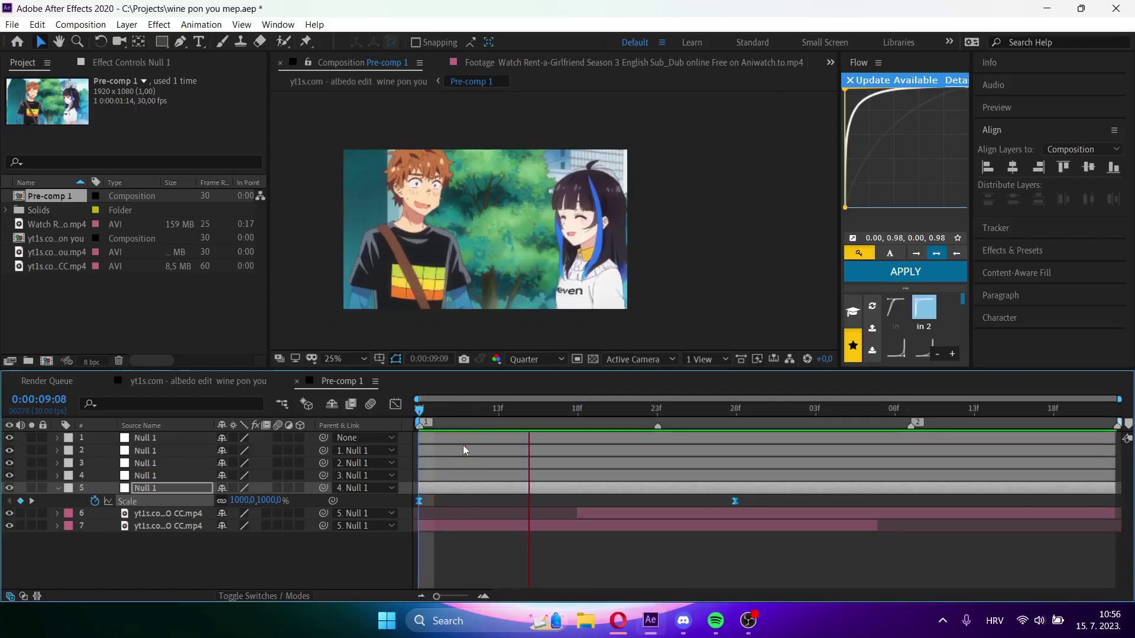
key(space)
- Duplicate the topmost null, giving the copy a different label colour and the name shake
click(463, 442)
drag(458, 409, 195, 439)
key(ctrl+d)
click(65, 438)
click(99, 421)
right_click(137, 438)
click(175, 414)
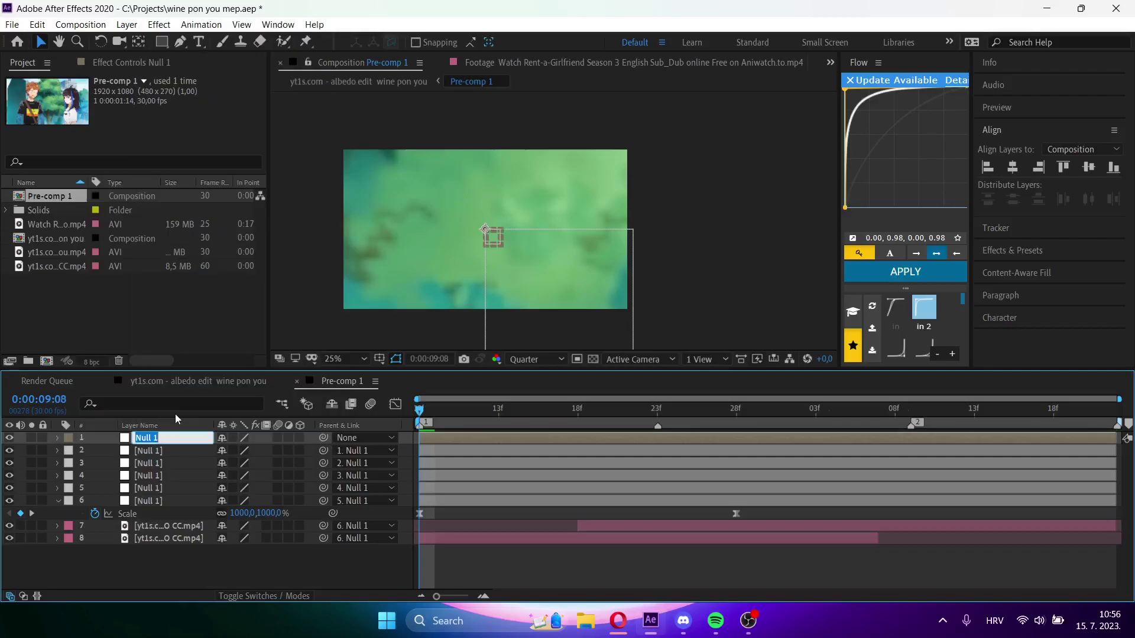
text(shake)
key(Return)
- Search the animation presets for tydus and apply tydus shake (8) to the shake null at 0:00:09:08
click(1027, 251)
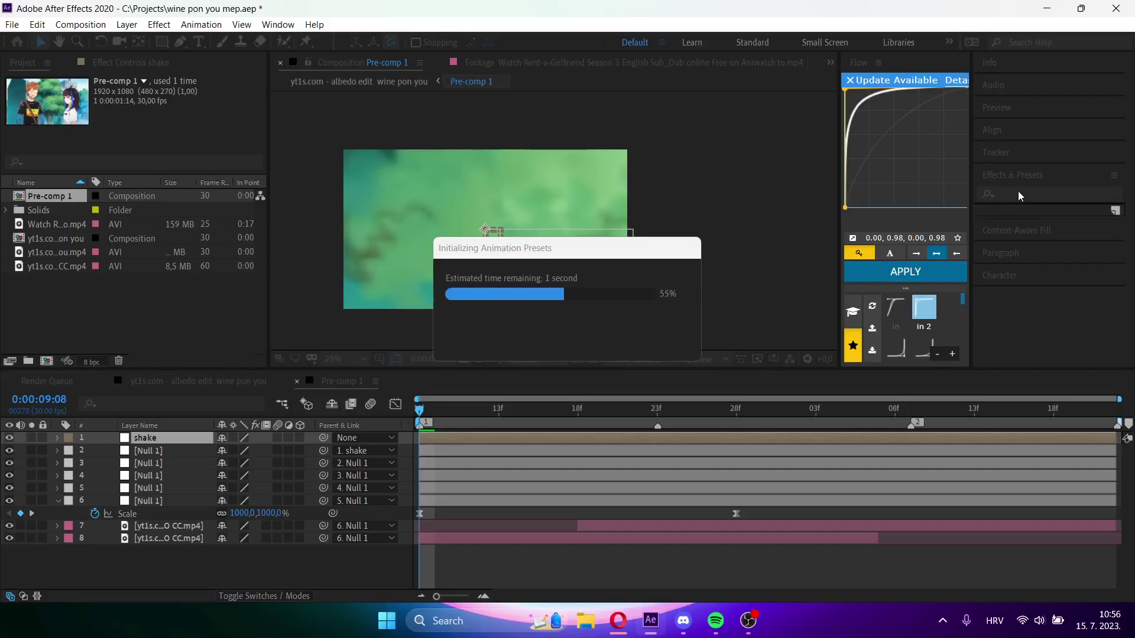
click(1018, 189)
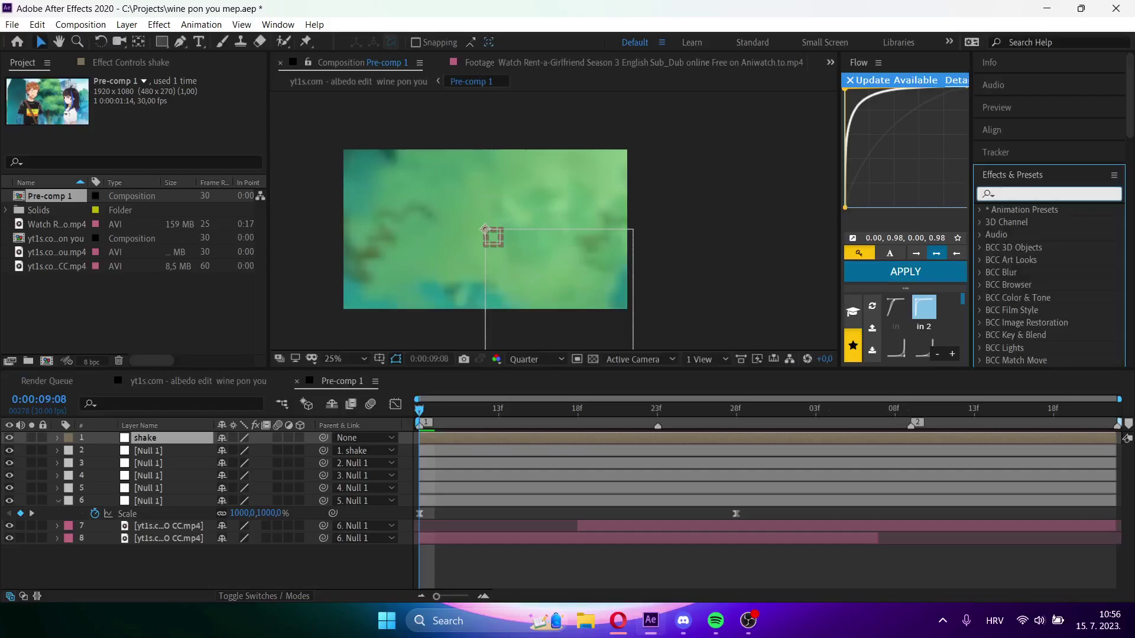
text(tydus)
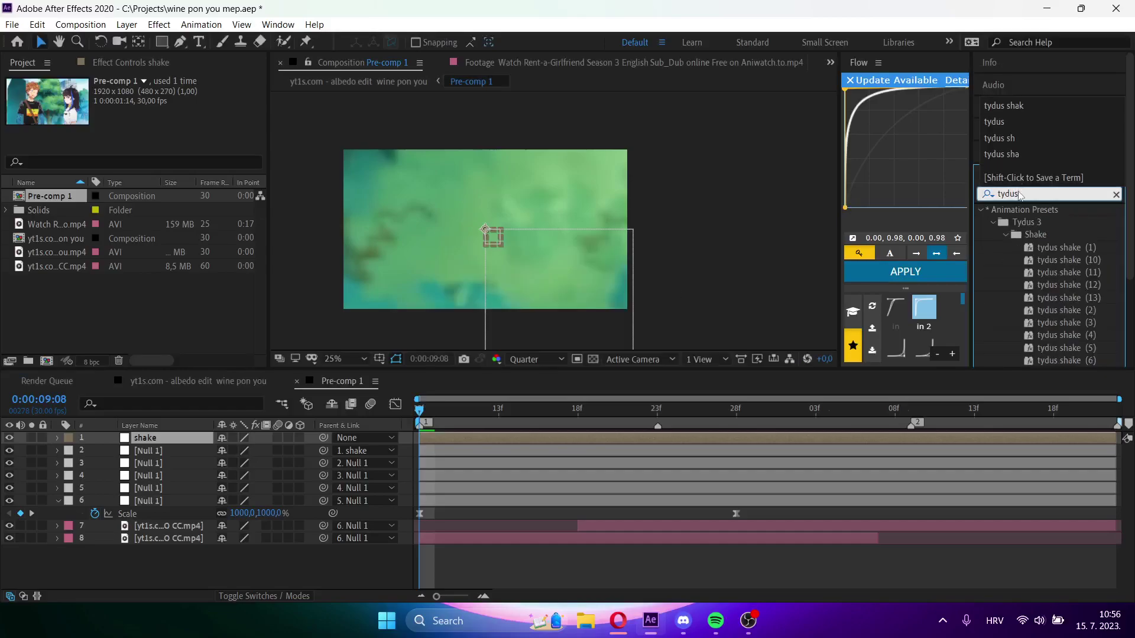
scroll(1100, 291, down, 3)
double_click(1083, 280)
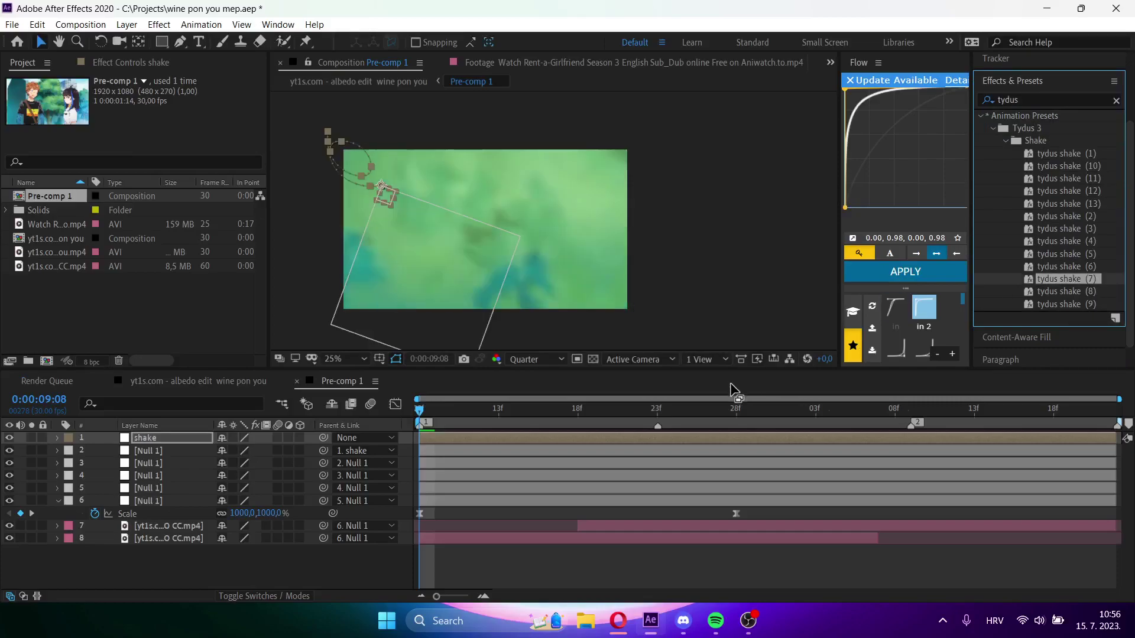
click(1088, 268)
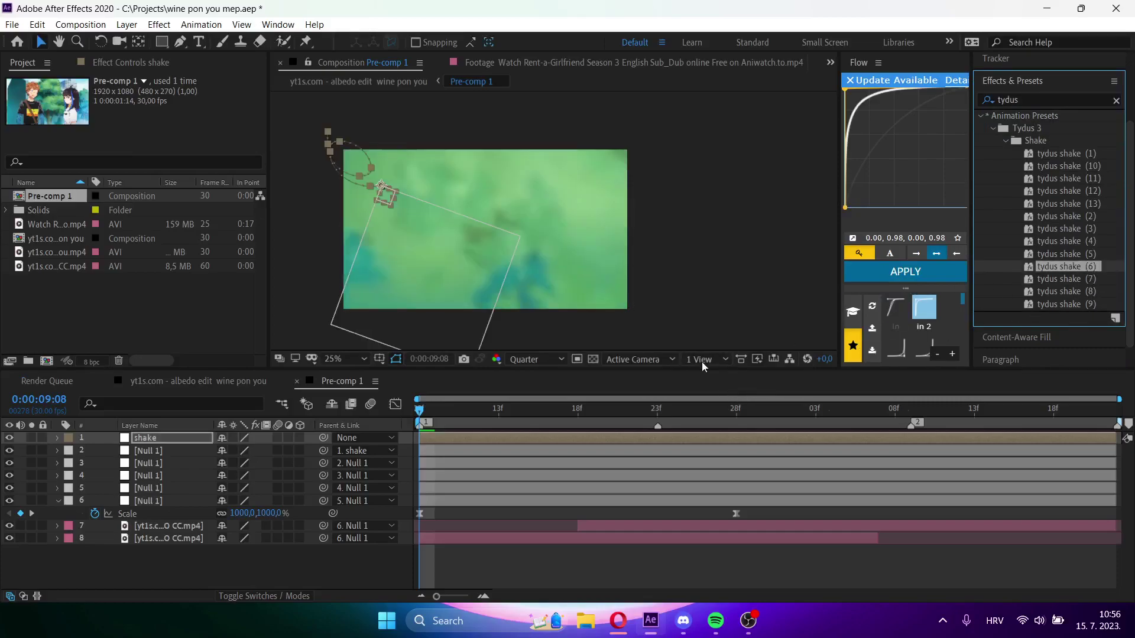
double_click(1056, 292)
- Examine the shake null's position and rotation keyframes and preview the shaking motion across the composition
drag(514, 408, 620, 408)
key(u)
drag(720, 412, 1037, 445)
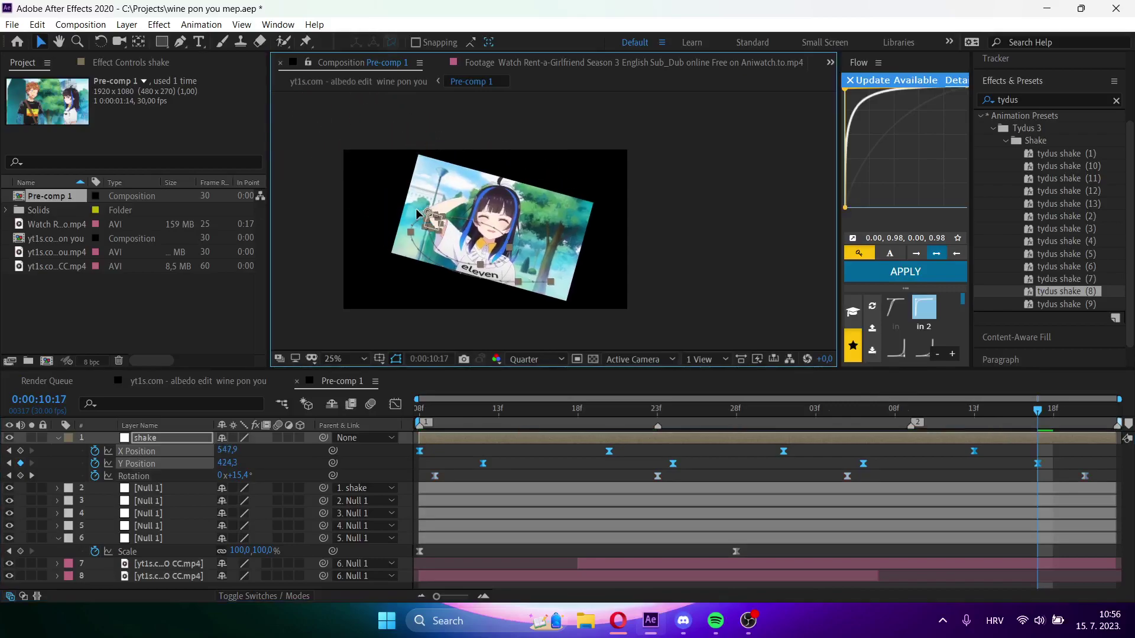
click(529, 408)
key(space)
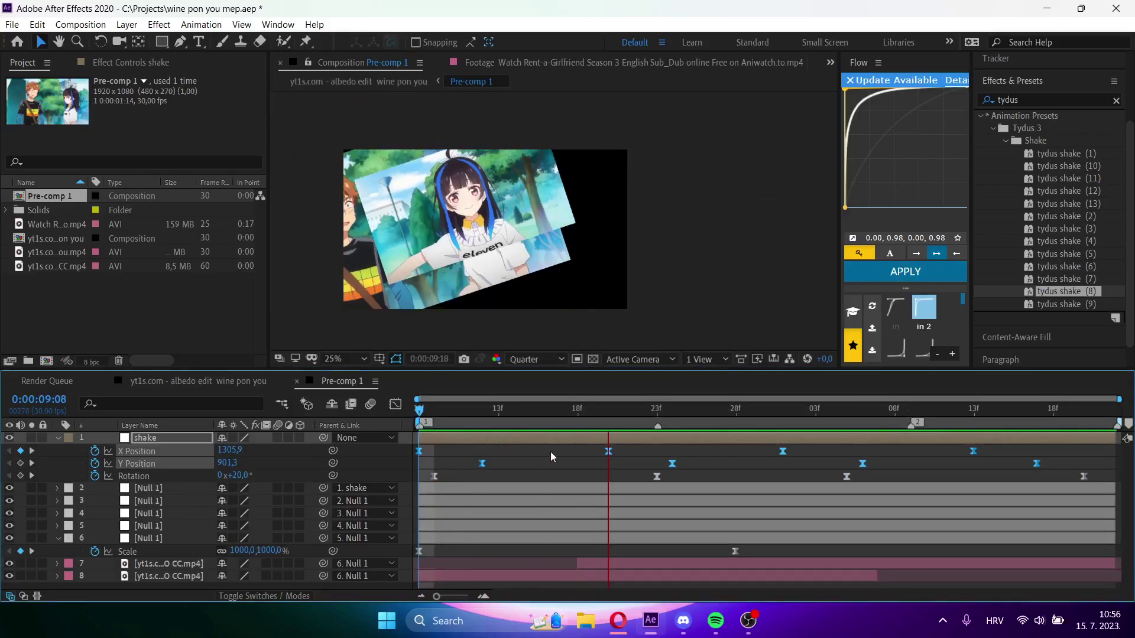
drag(444, 415, 389, 449)
key(u)
key(space)
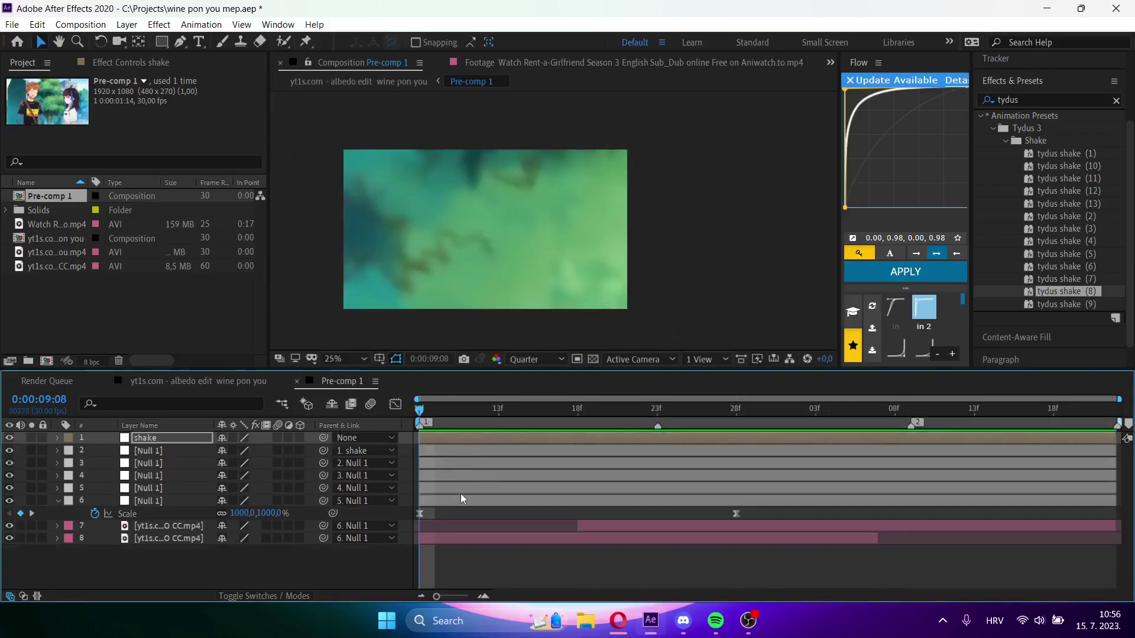
- Keyframe the position of the null in layer 5 from 0,0 at 0:00:09:13 to 216,0 at 0:00:09:28
click(460, 495)
click(458, 490)
key(p)
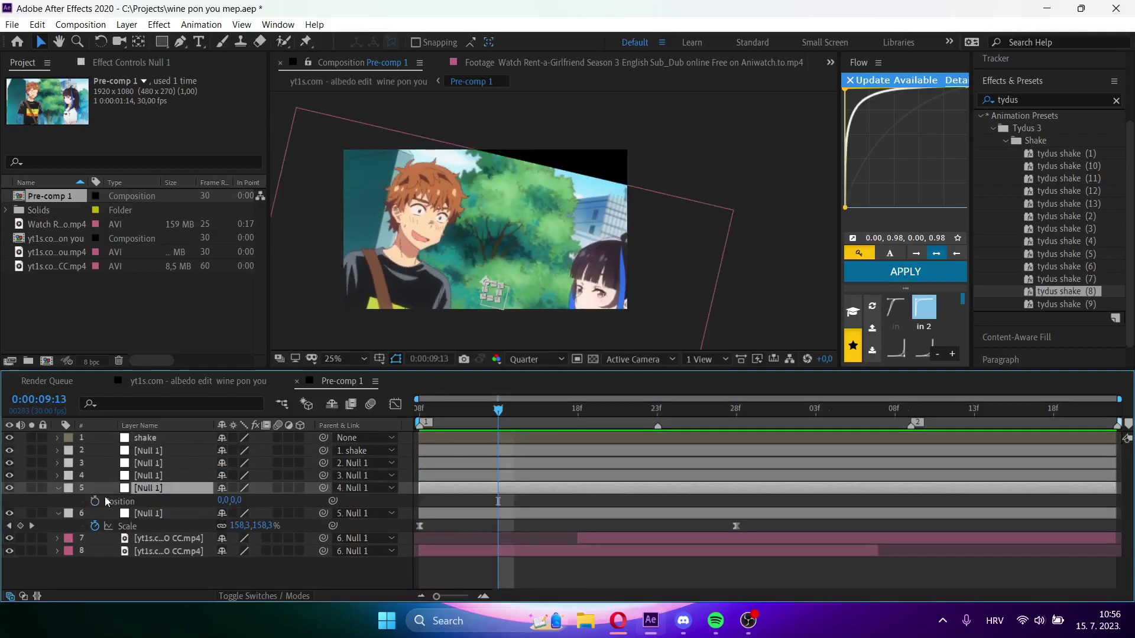
click(95, 502)
drag(505, 409, 740, 445)
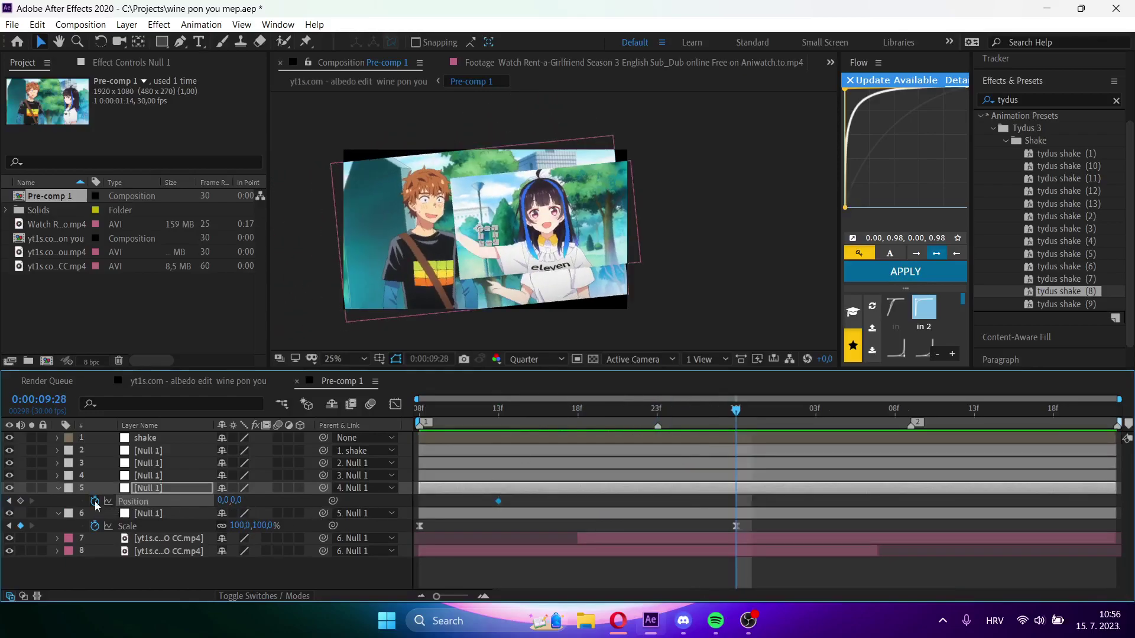
drag(233, 503, 371, 509)
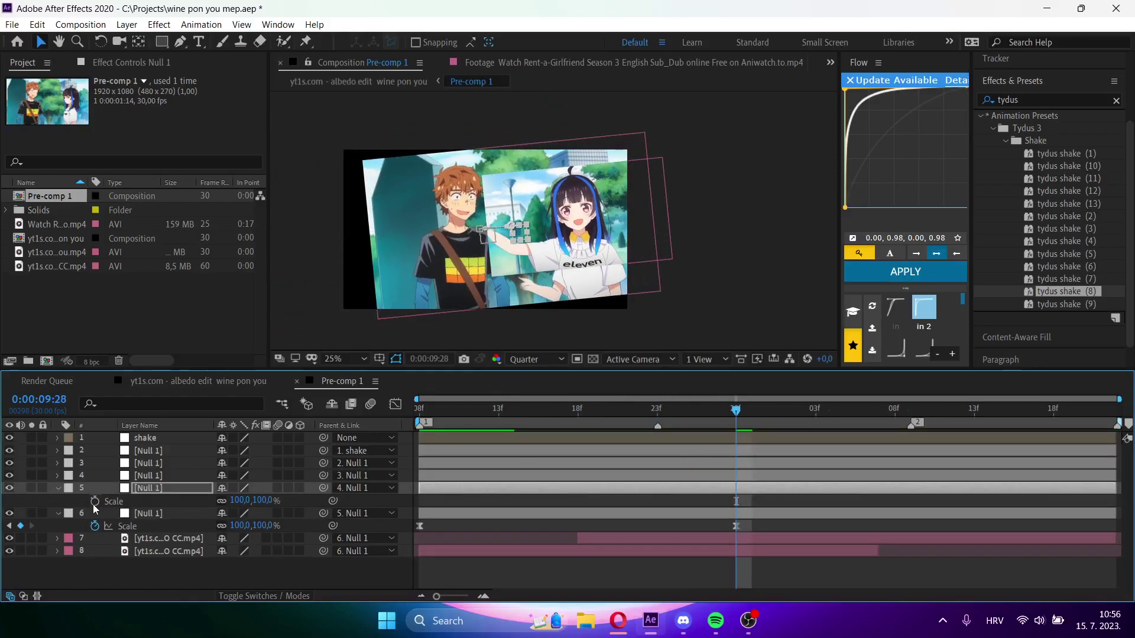
- Keyframe layer 5's scale from 100% at 0:00:09:13 to 135% at 0:00:09:28 and set its end X position to 235
key(u)
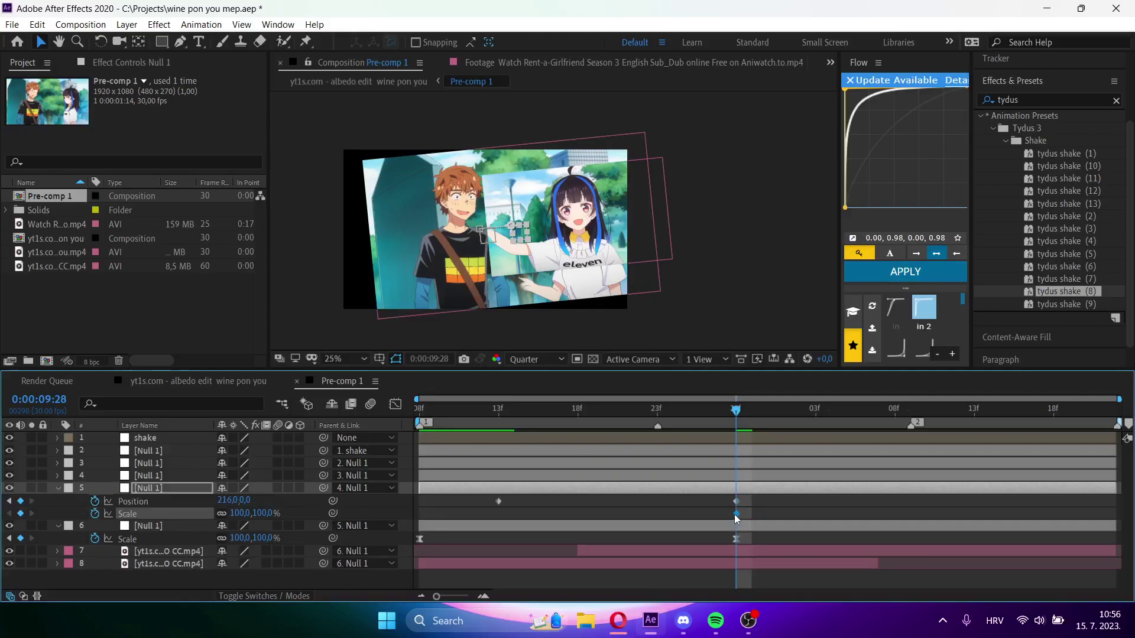
mouse_move(239, 516)
mouse_down()
mouse_move(259, 514)
mouse_move(245, 504)
mouse_up()
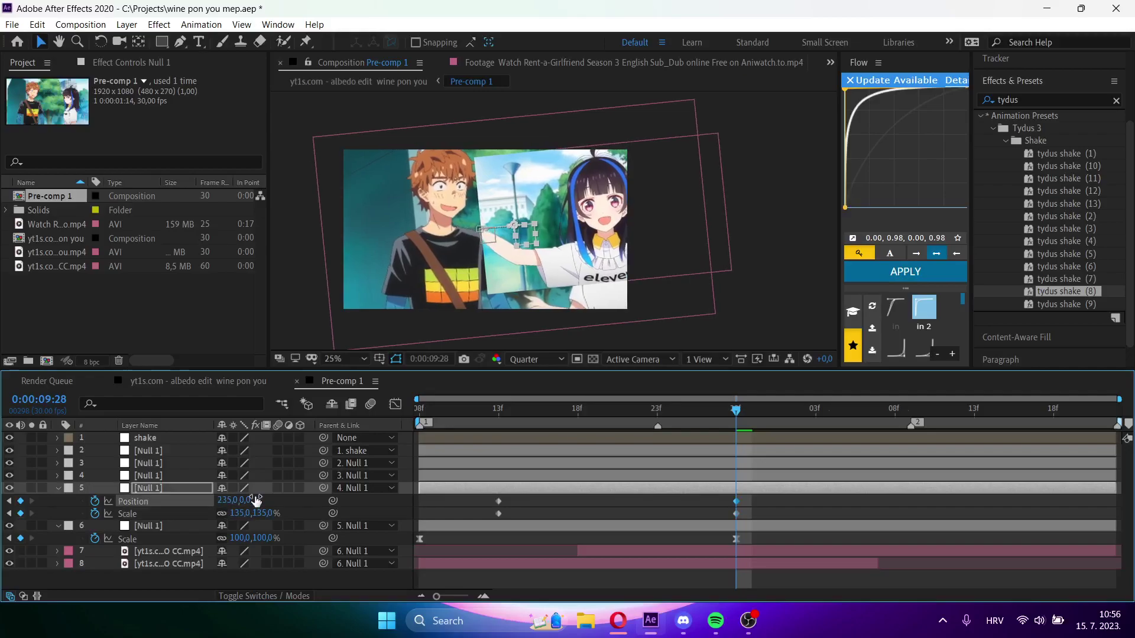
drag(543, 412, 328, 430)
key(space)
key(space)
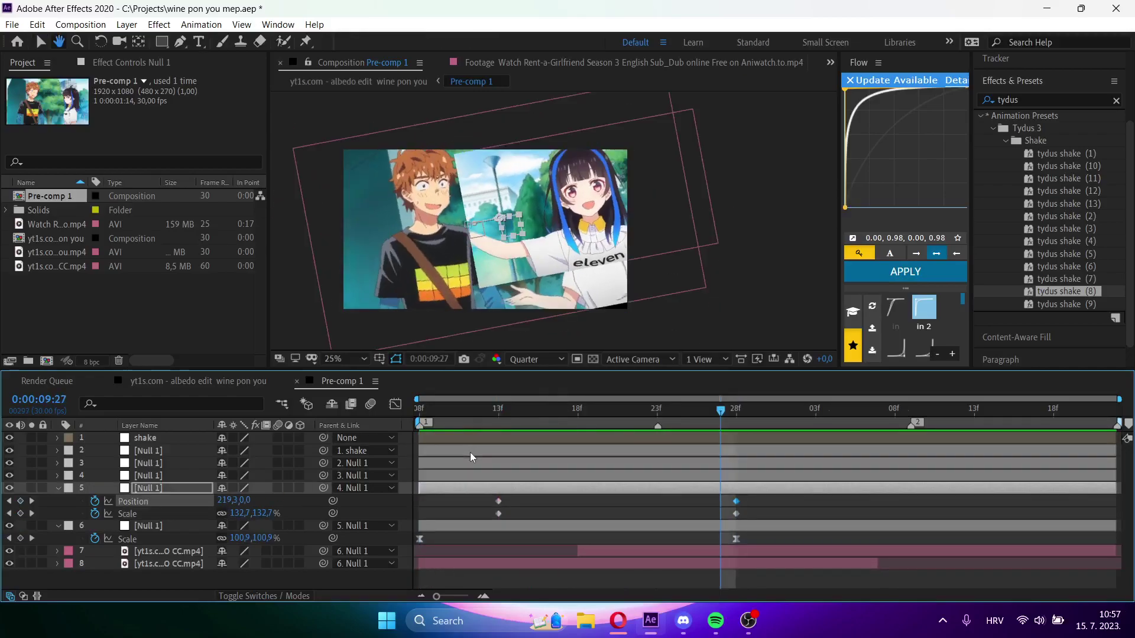
- Add starting position and scale keyframes to the null in layer 4 at 0:00:09:18
drag(460, 415, 568, 421)
click(542, 474)
click(548, 413)
key(p)
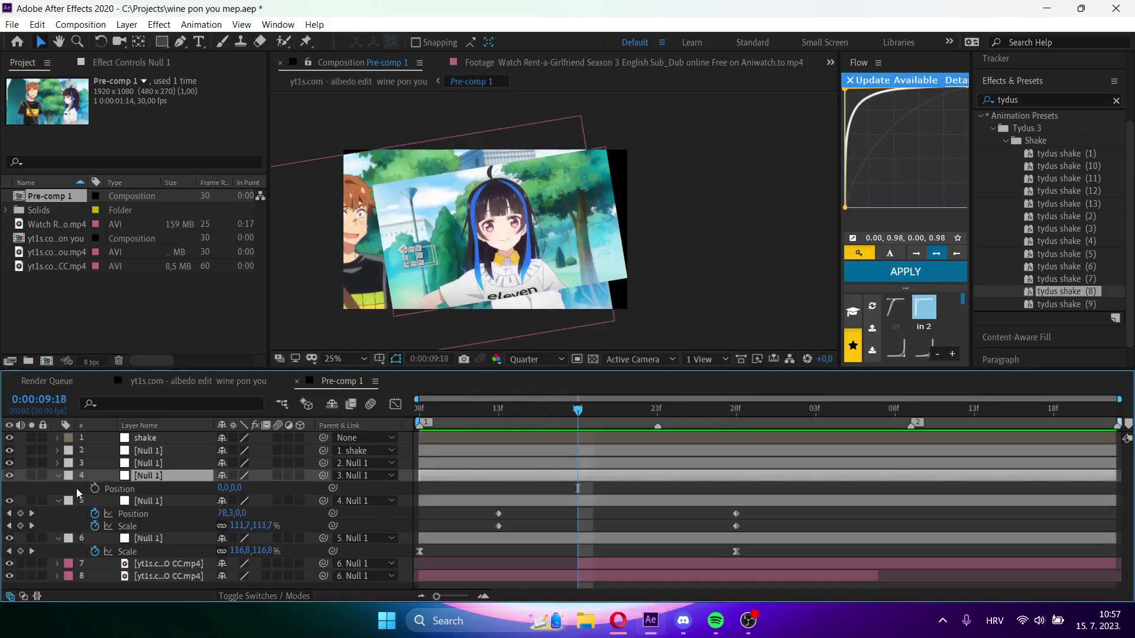
click(94, 489)
key(s)
click(94, 489)
key(u)
- At 0:00:10:07, set layer 4's scale to 190% and its position to -1321,-324, then preview the motion
drag(584, 419, 874, 441)
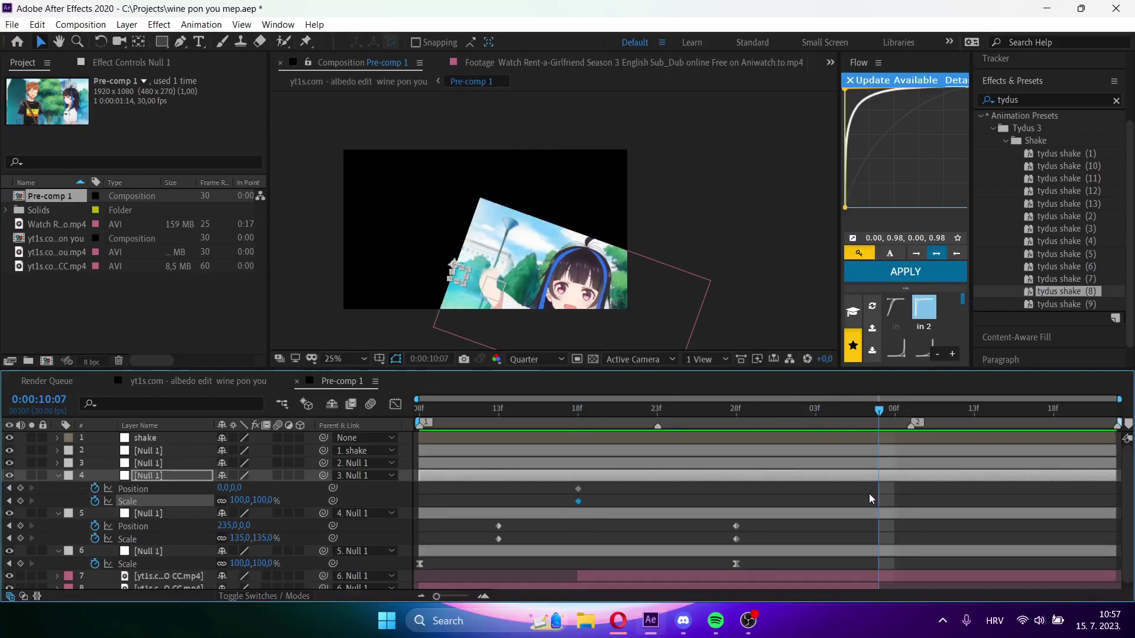
click(497, 502)
drag(238, 500, 157, 501)
mouse_move(230, 495)
mouse_down()
mouse_move(176, 496)
mouse_move(220, 490)
mouse_up()
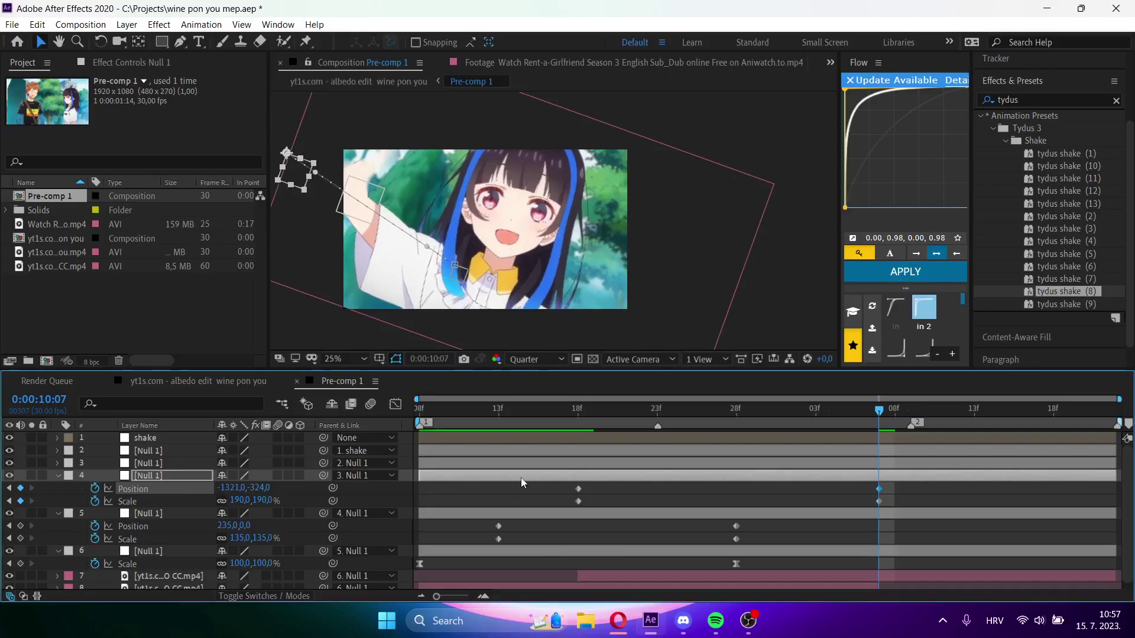
key(space)
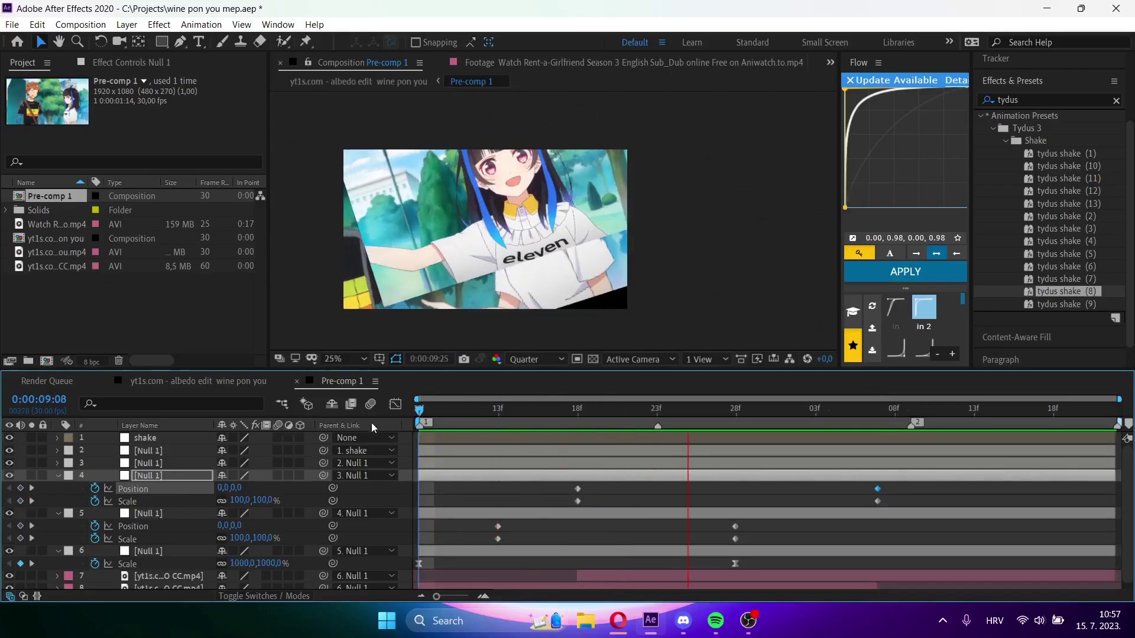
key(space)
- Move layer 4's end position and scale keyframes to 0:00:10:10
drag(551, 484, 974, 505)
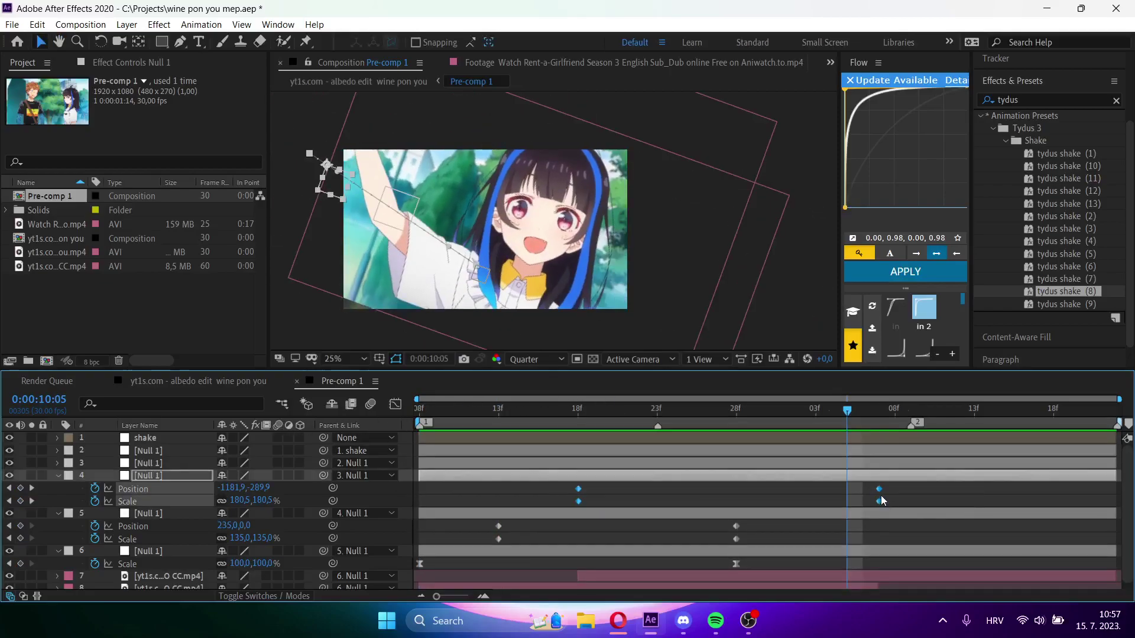
key(F9)
click(650, 411)
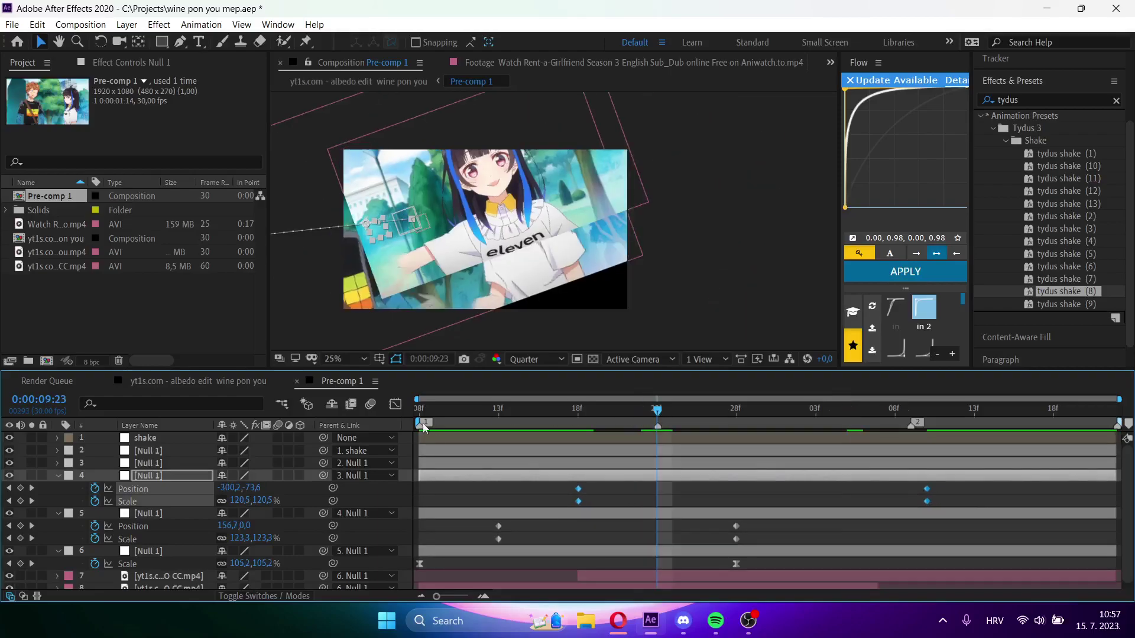
- Easy-ease layer 4's position and scale keyframes and shape their speed curves to peak early and taper off slowly
click(395, 407)
drag(556, 480, 654, 415)
drag(558, 437, 1023, 575)
click(896, 582)
drag(868, 554, 790, 554)
drag(633, 556, 623, 553)
drag(656, 410, 547, 463)
key(shift+F3)
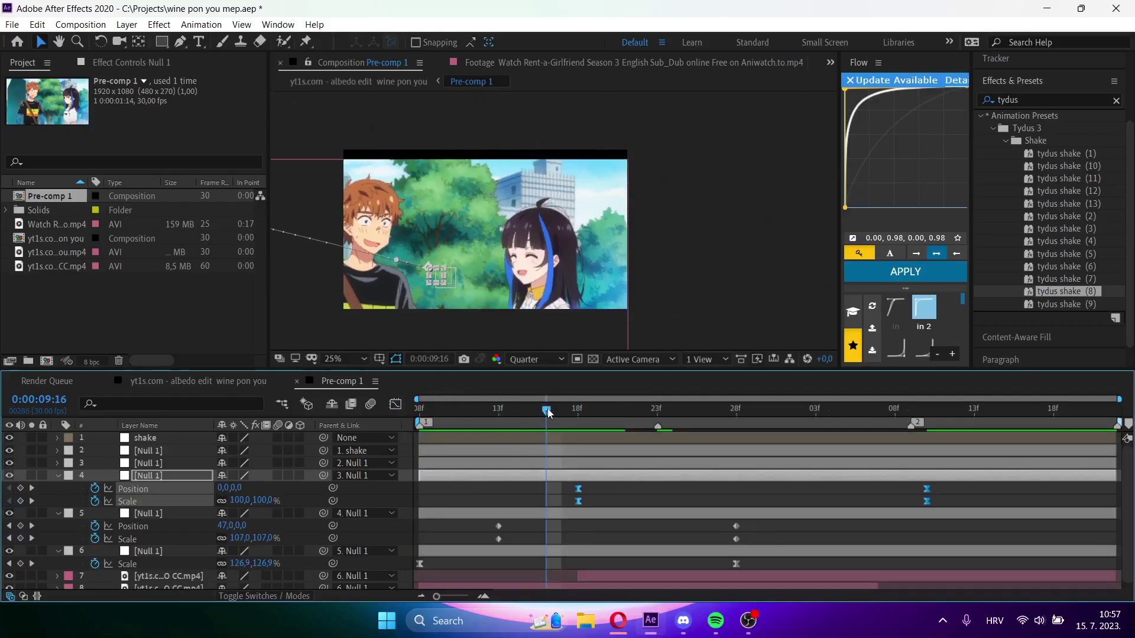
- Easy-ease layer 5's position and scale keyframes, lengthening the end keyframes' influence so the speed peaks early and tapers off
click(185, 537)
shift+click(183, 527)
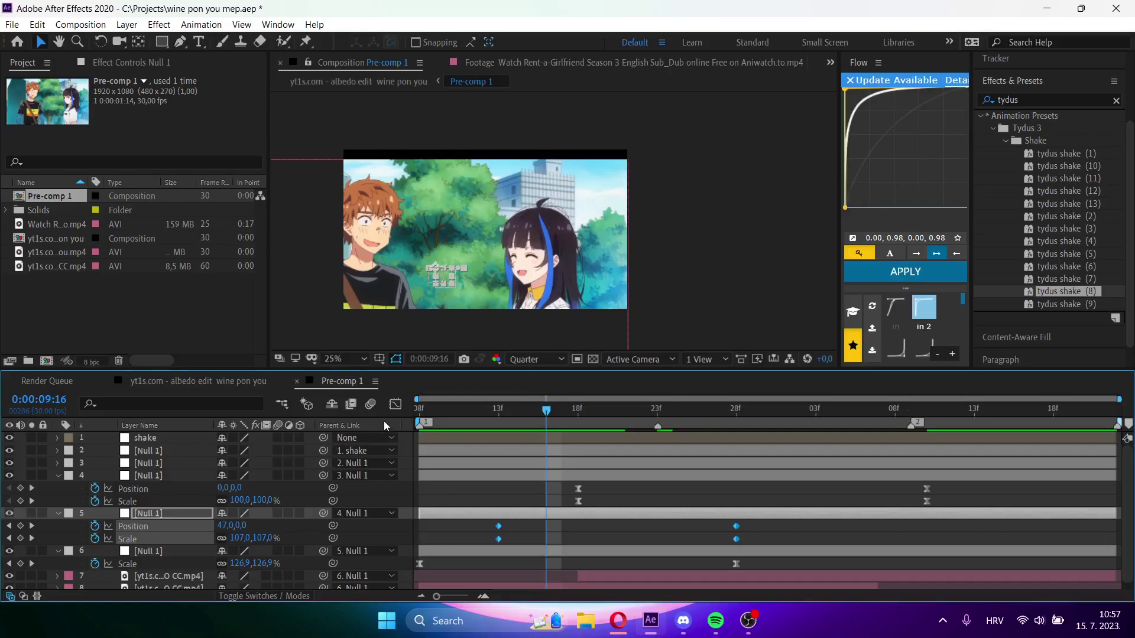
click(395, 404)
drag(505, 438, 864, 574)
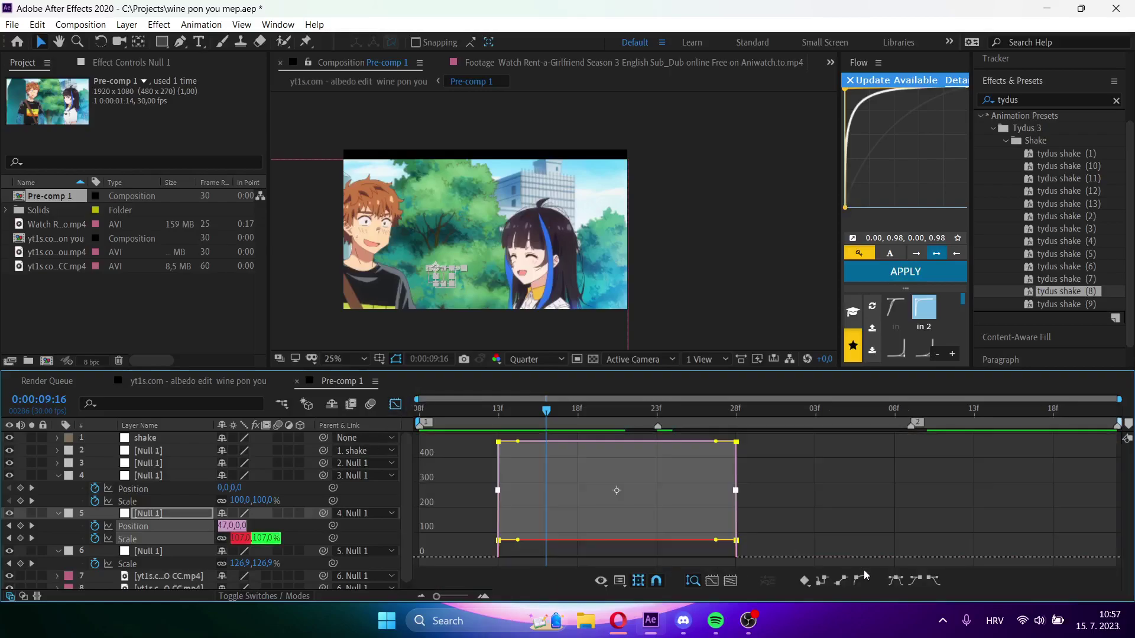
click(894, 580)
drag(695, 554, 654, 554)
drag(536, 555, 530, 552)
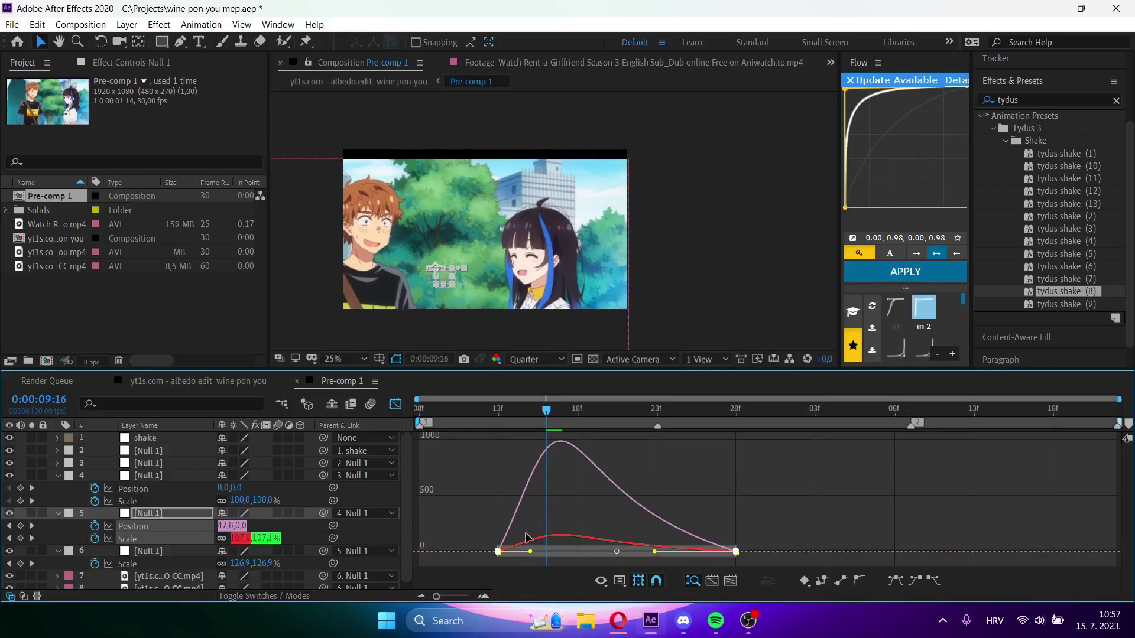
- Preview the eased motion, leave the speed graph and delete layer 5's position and scale keyframes
key(space)
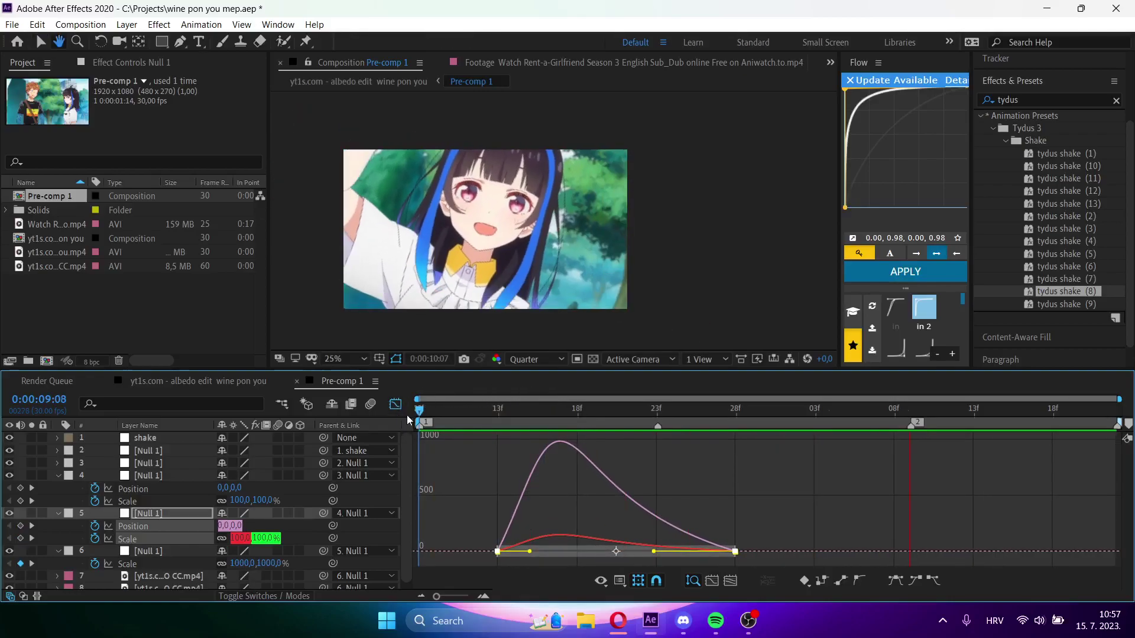
click(395, 404)
key(Delete)
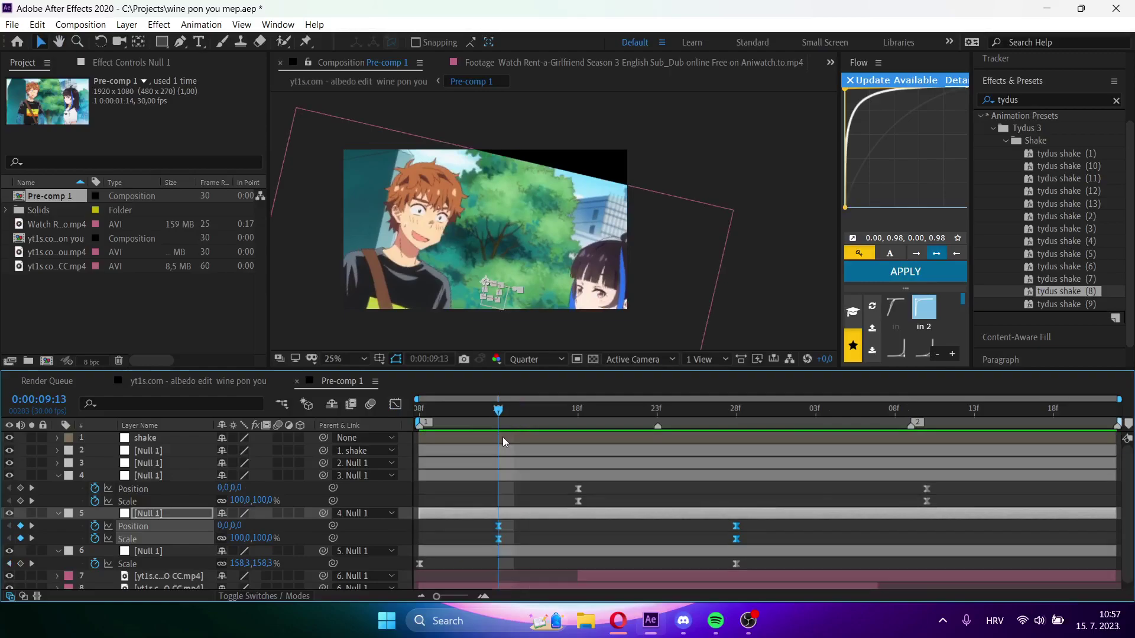
- At 0:00:10:10, set layer 4's position to -646,-324 and its scale to 261%, then preview the motion
drag(500, 414, 928, 438)
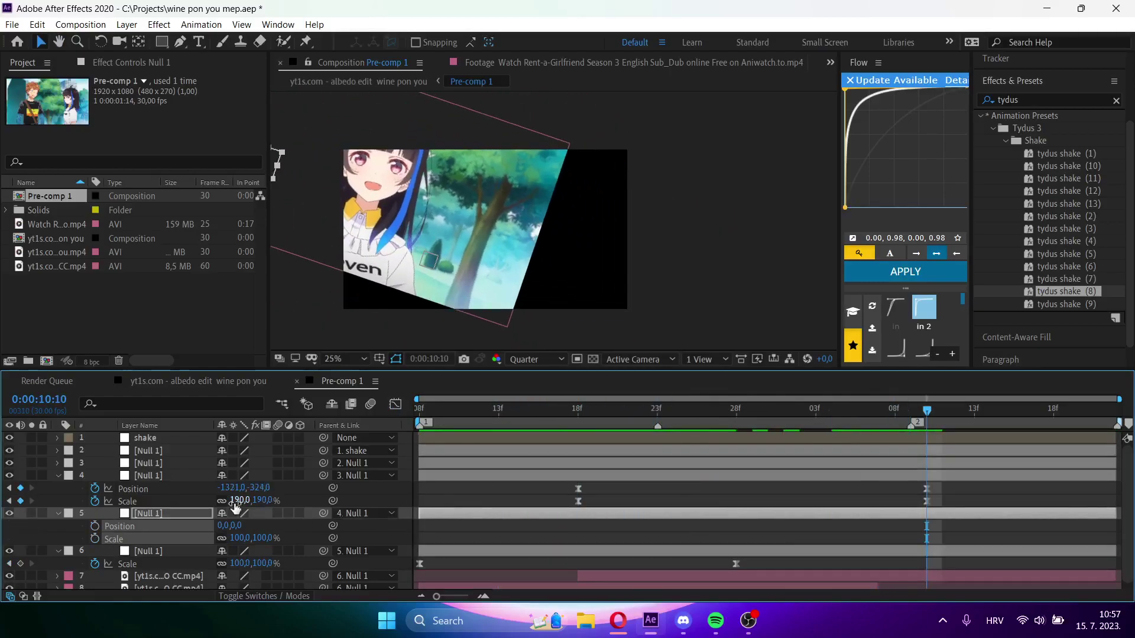
drag(230, 489, 624, 447)
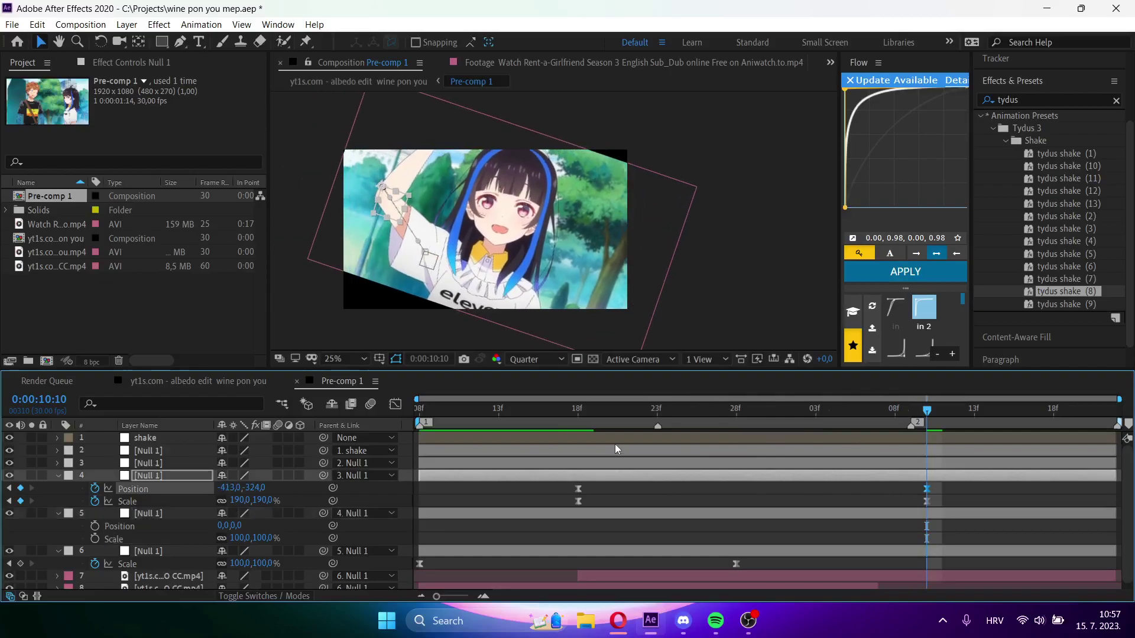
drag(242, 500, 297, 505)
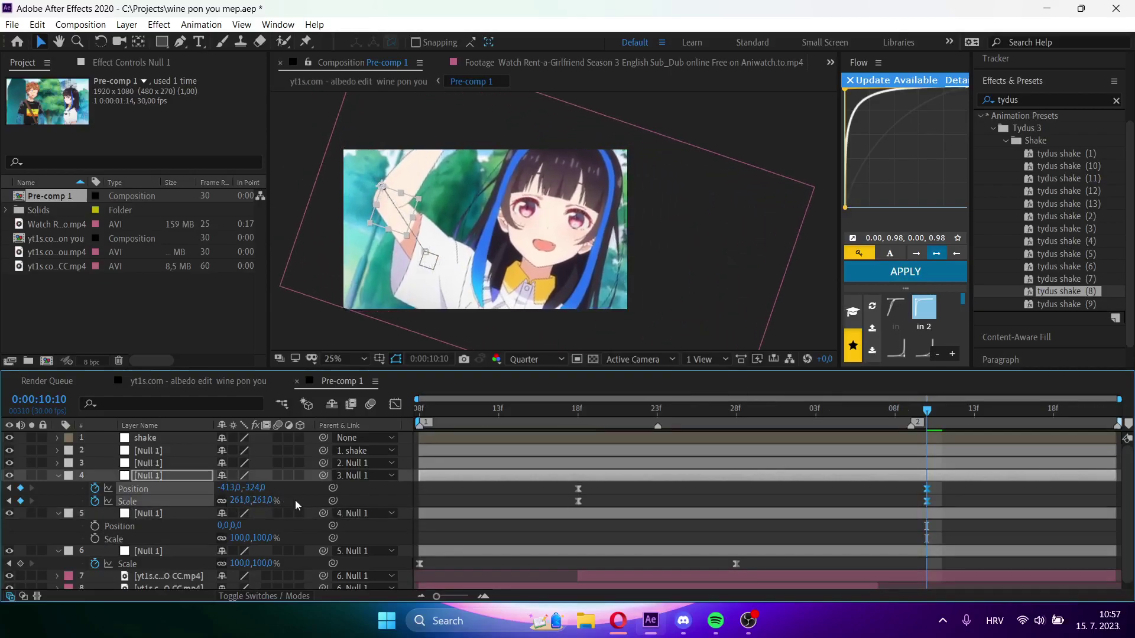
click(236, 490)
drag(500, 415, 847, 426)
key(space)
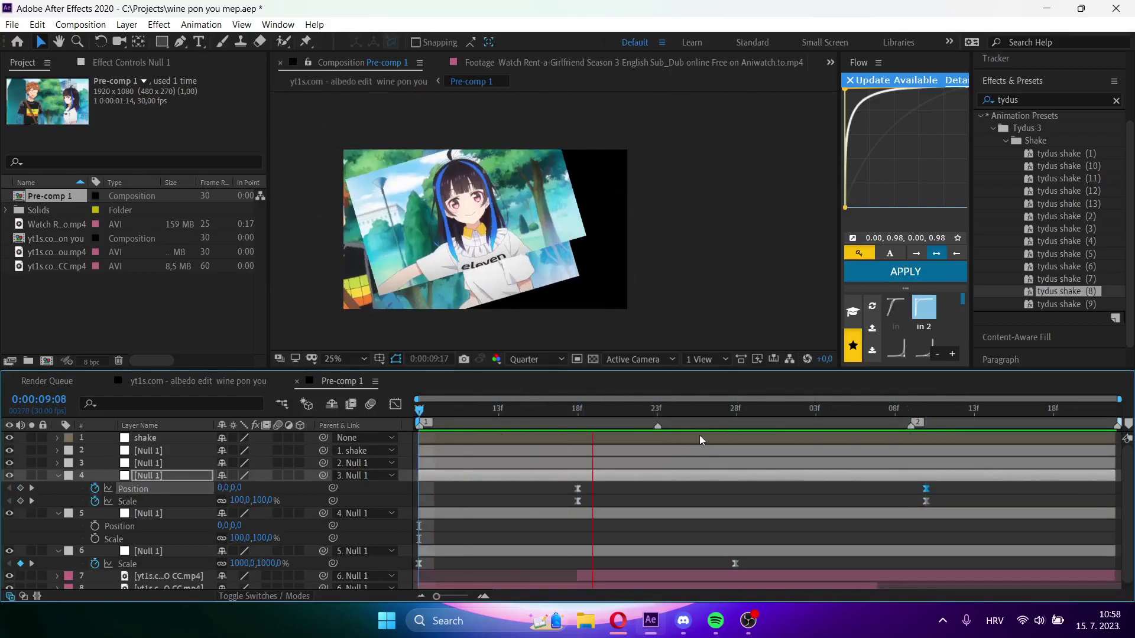
- Play the transition with the music in the main albedo edit composition, then reopen Pre-comp 1
key(Tab)
click(451, 445)
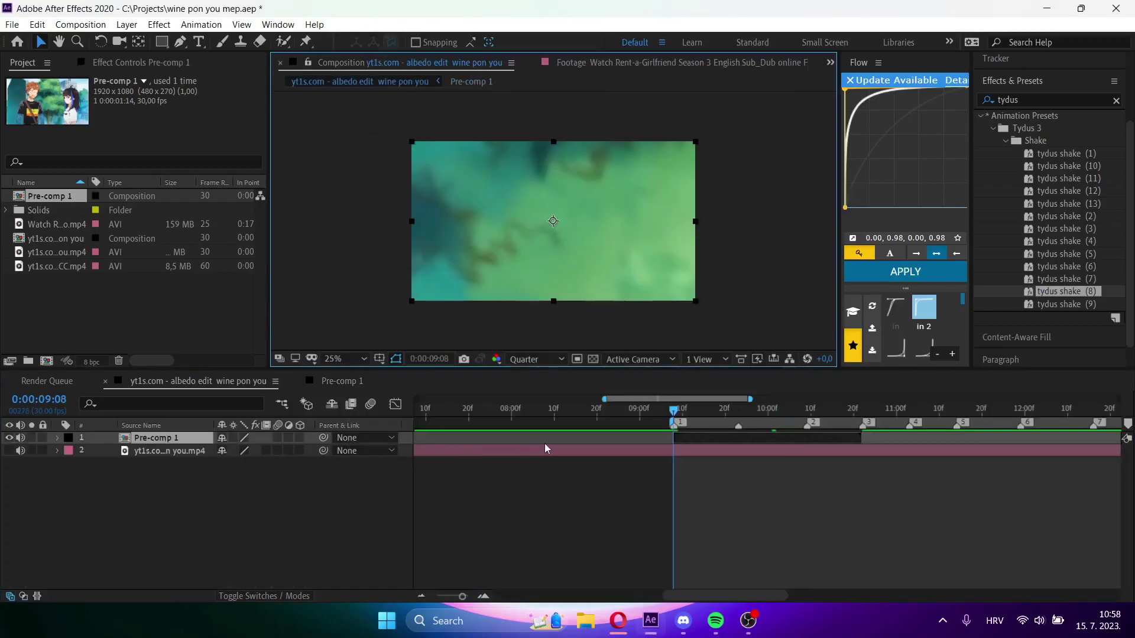
key(space)
key(space)
key(space)
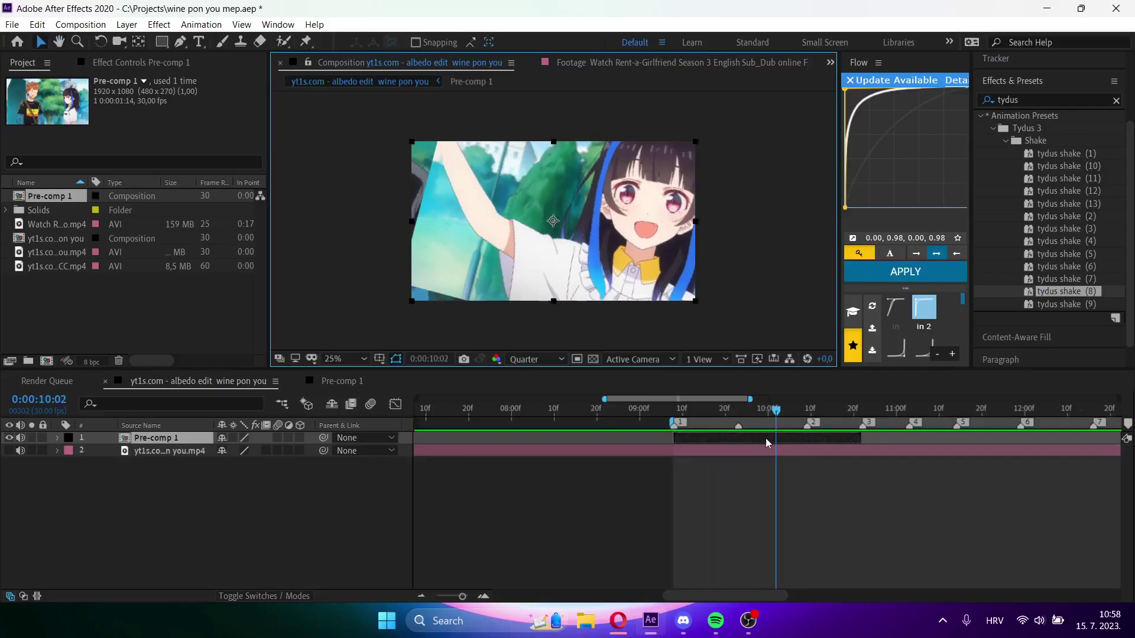
double_click(764, 438)
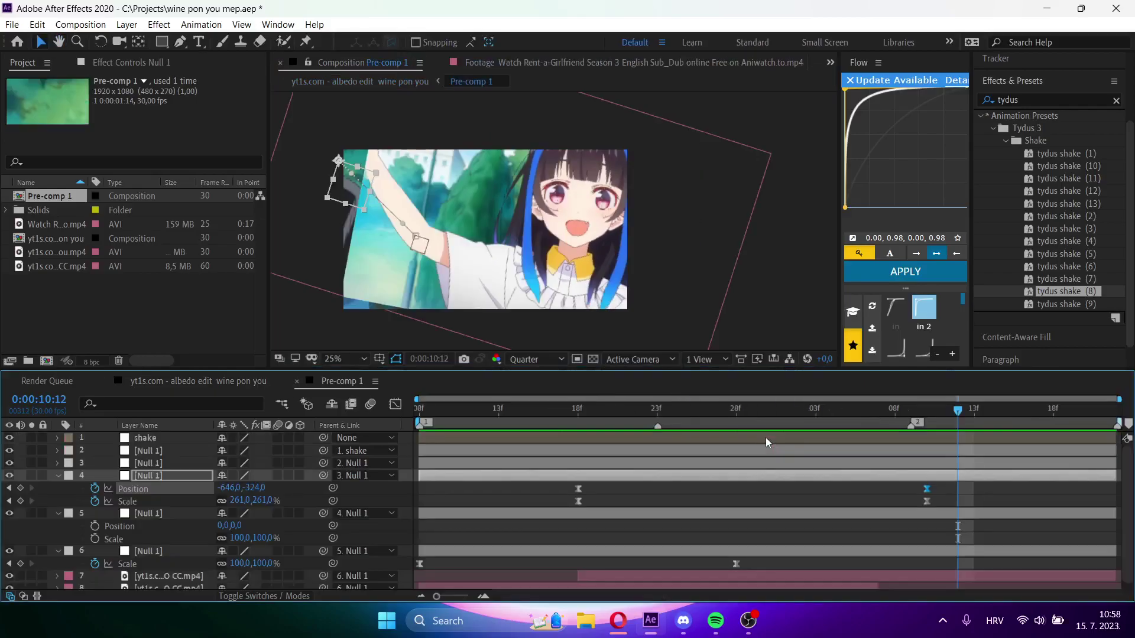
- Select all layers in Pre-comp 1 and collapse their keyframed properties
key(Home)
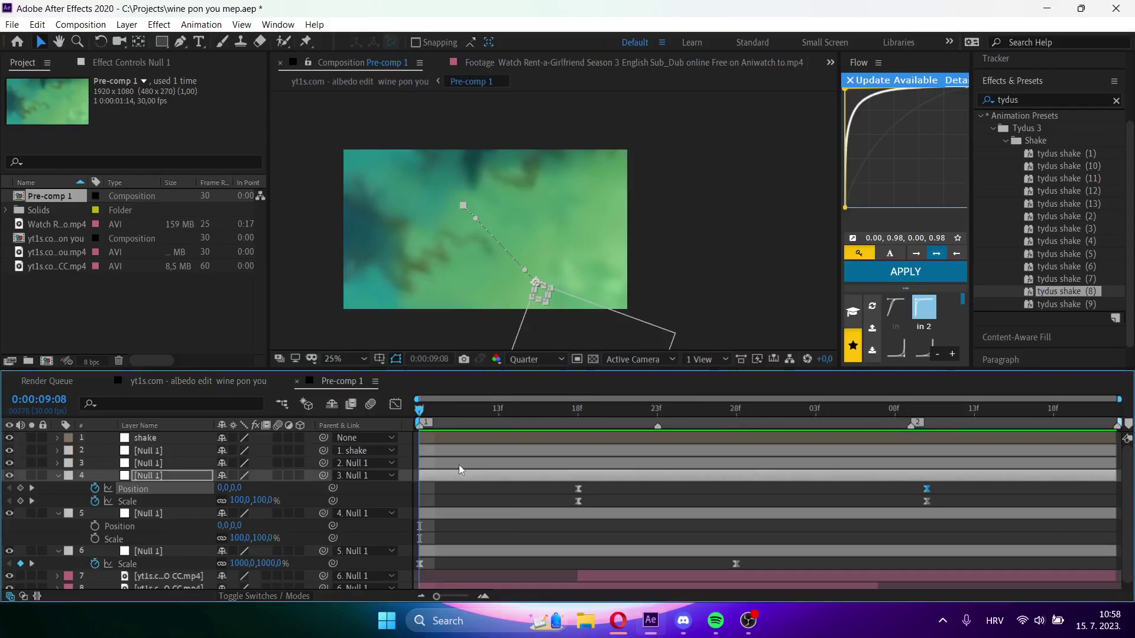
key(ctrl+a)
key(u)
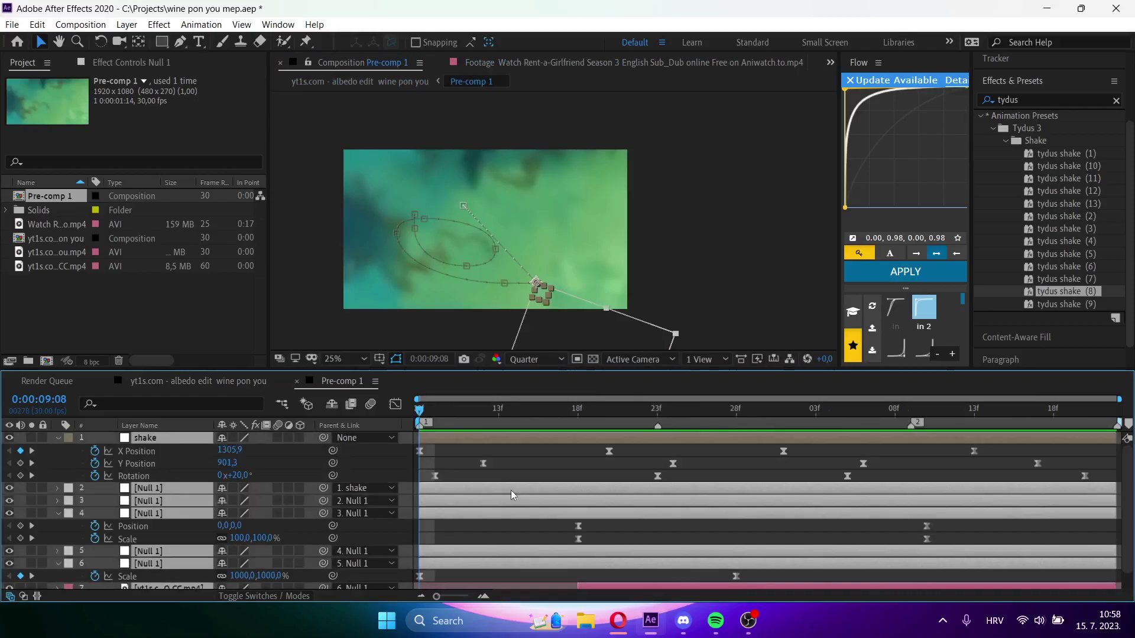
key(u)
- At 0:00:09:18, draw an elliptical mask around the girl's face on clip layer 7
click(578, 410)
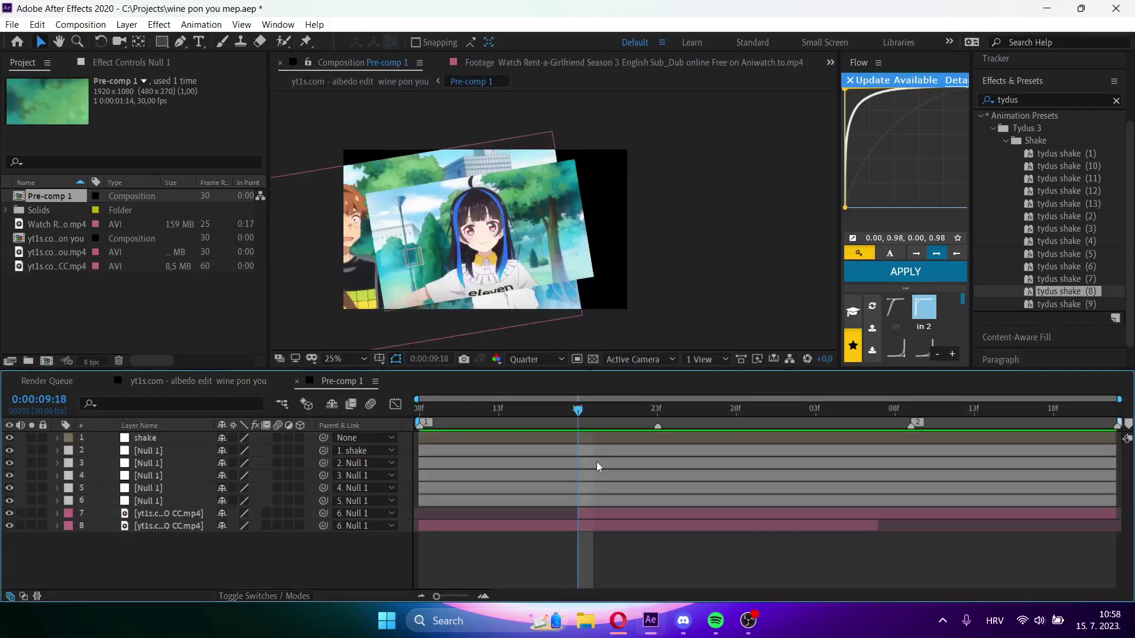
click(615, 512)
key(q)
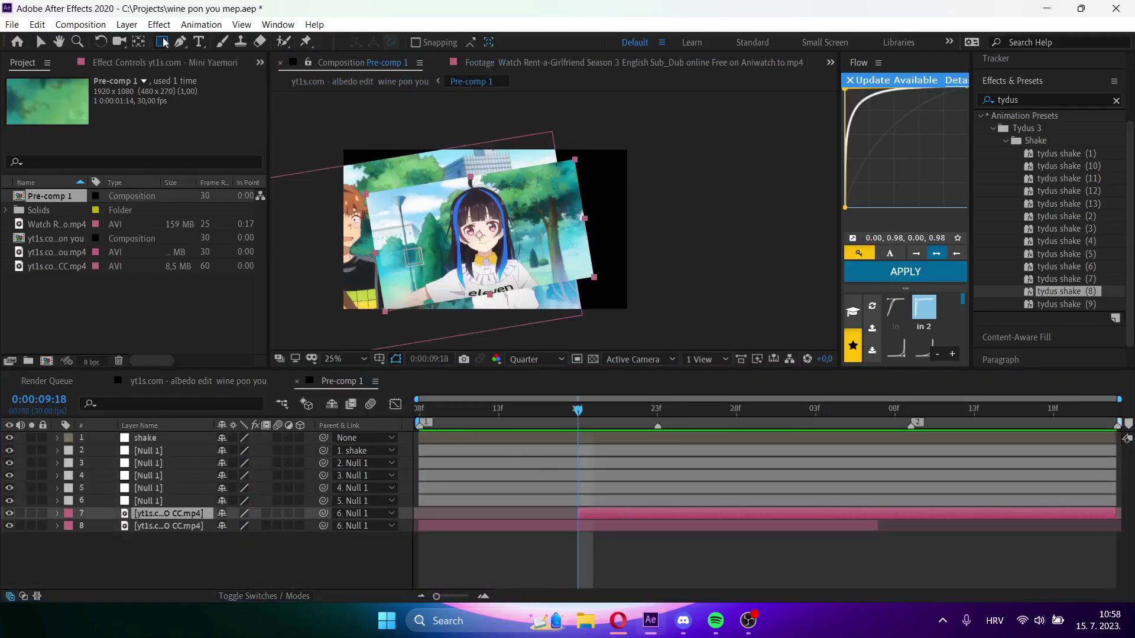
key(period)
drag(346, 159, 476, 300)
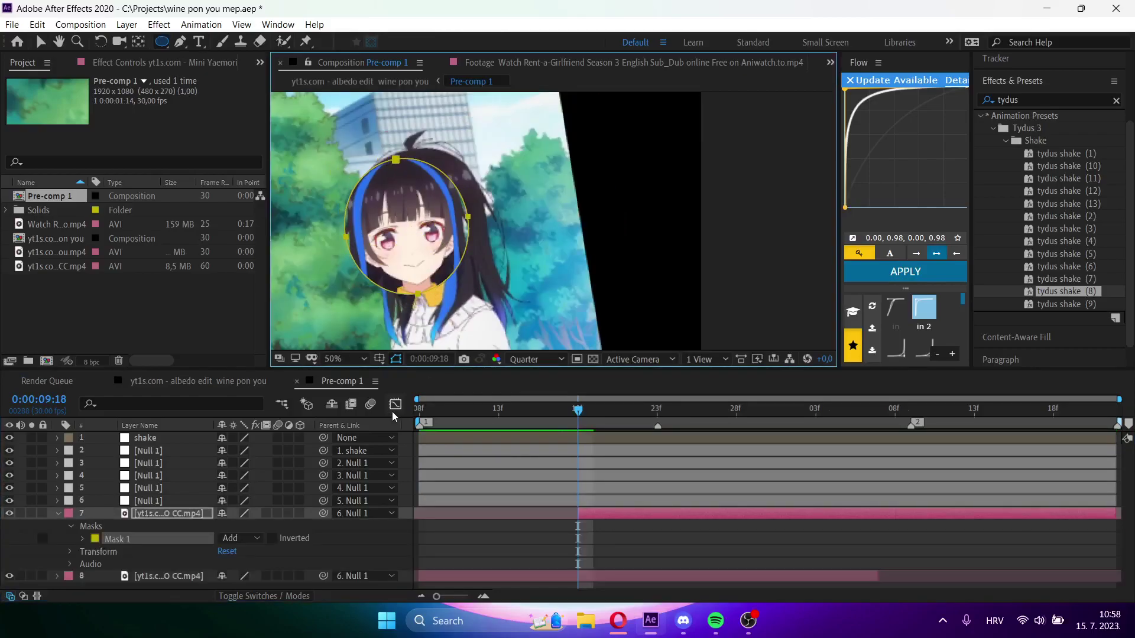
- Reveal the properties of layer 7's mask and set its feather to 150 pixels
key(m)
double_click(83, 528)
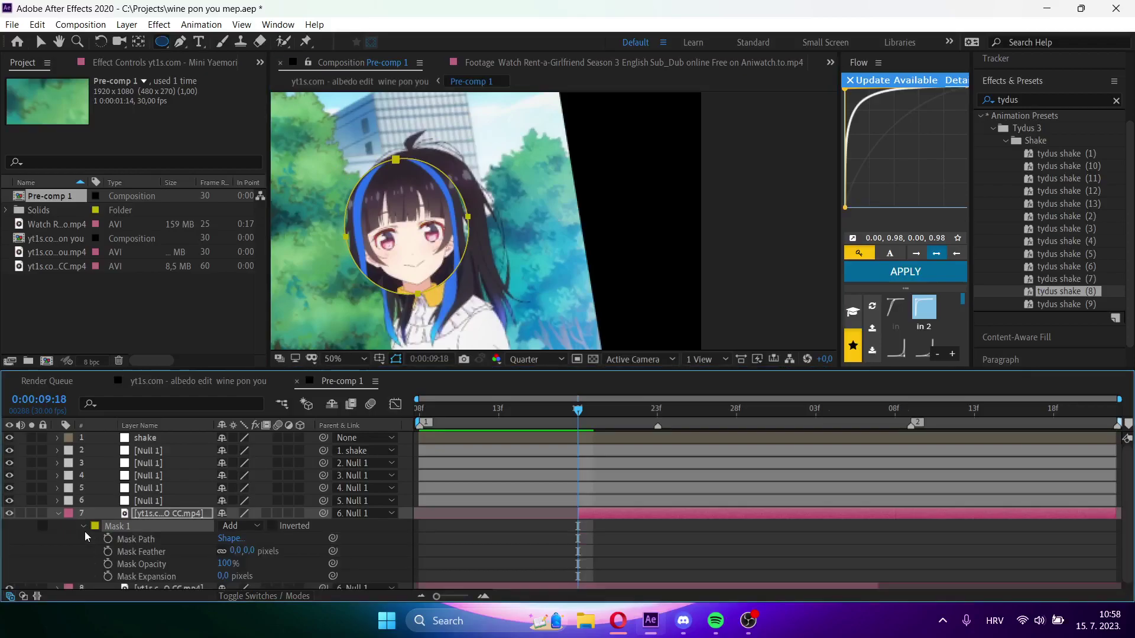
click(248, 545)
text(1)
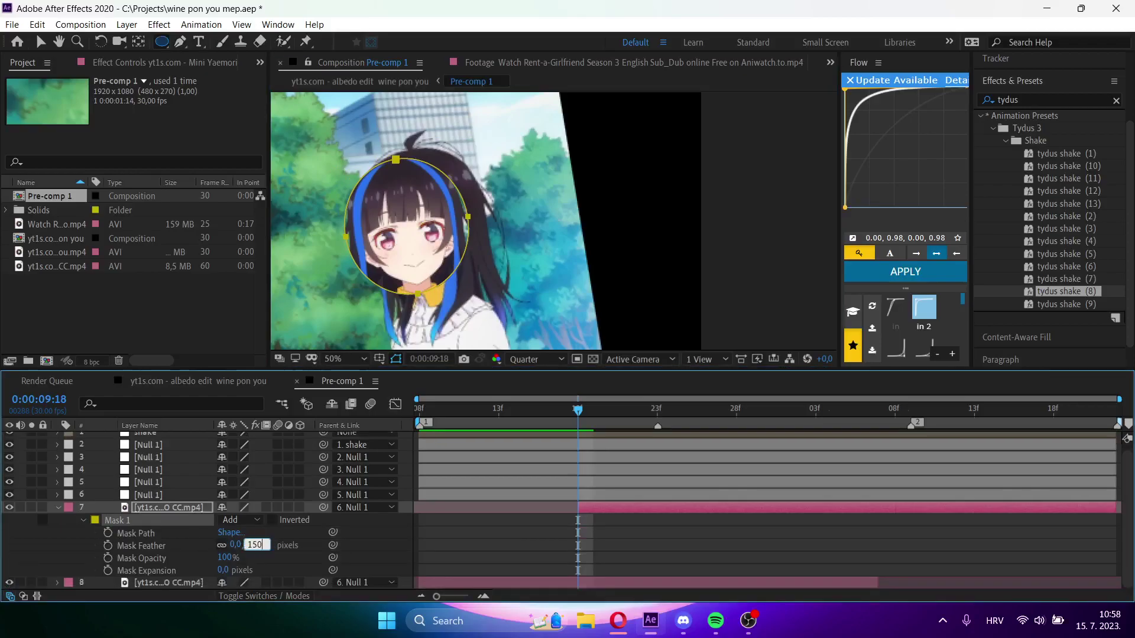
text(50)
key(Return)
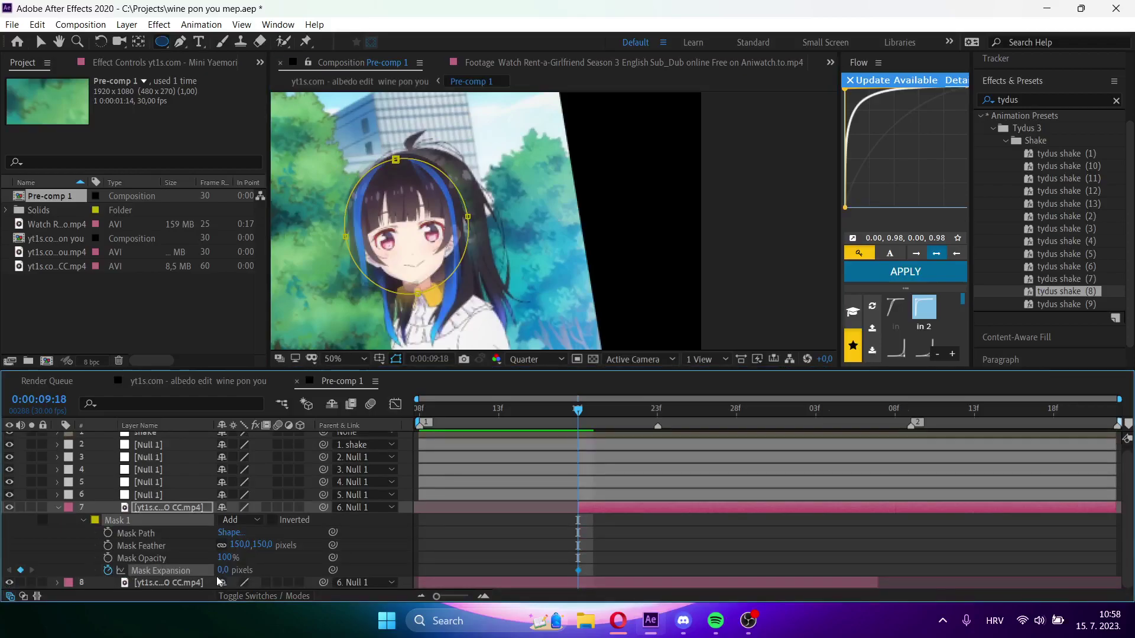
- Keyframe layer 7's mask expansion from -300 pixels at 0:00:09:18 to 936 pixels at 0:00:10:04
drag(222, 571, 62, 572)
drag(596, 427, 833, 455)
drag(230, 570, 887, 505)
key(comma)
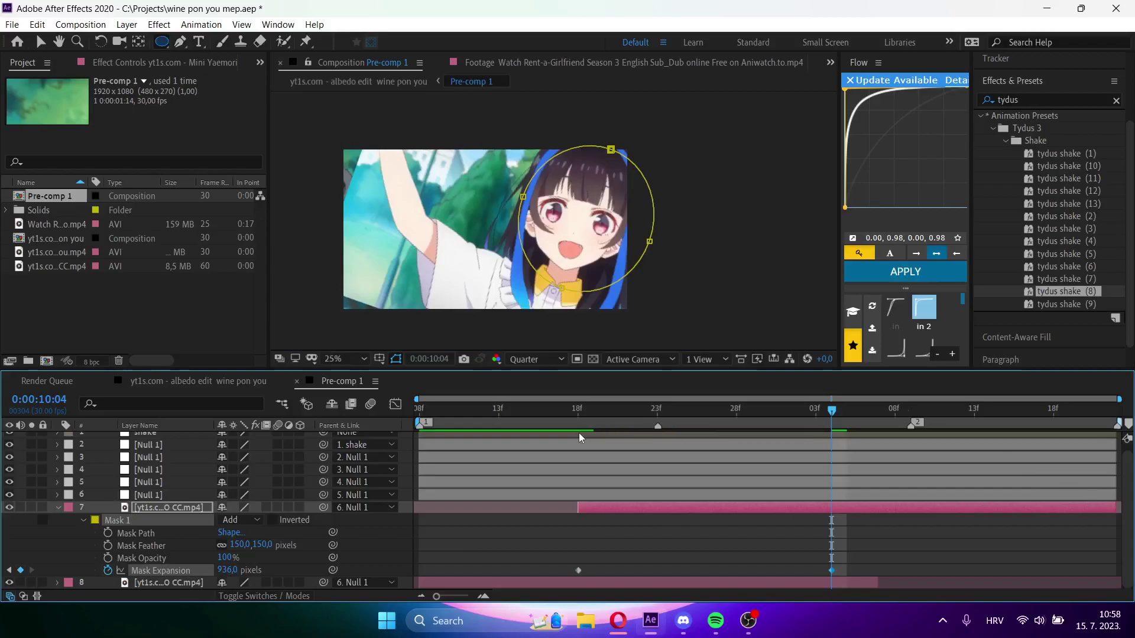
- Preview the mask reveal in Pre-comp 1 and in the main composition
key(space)
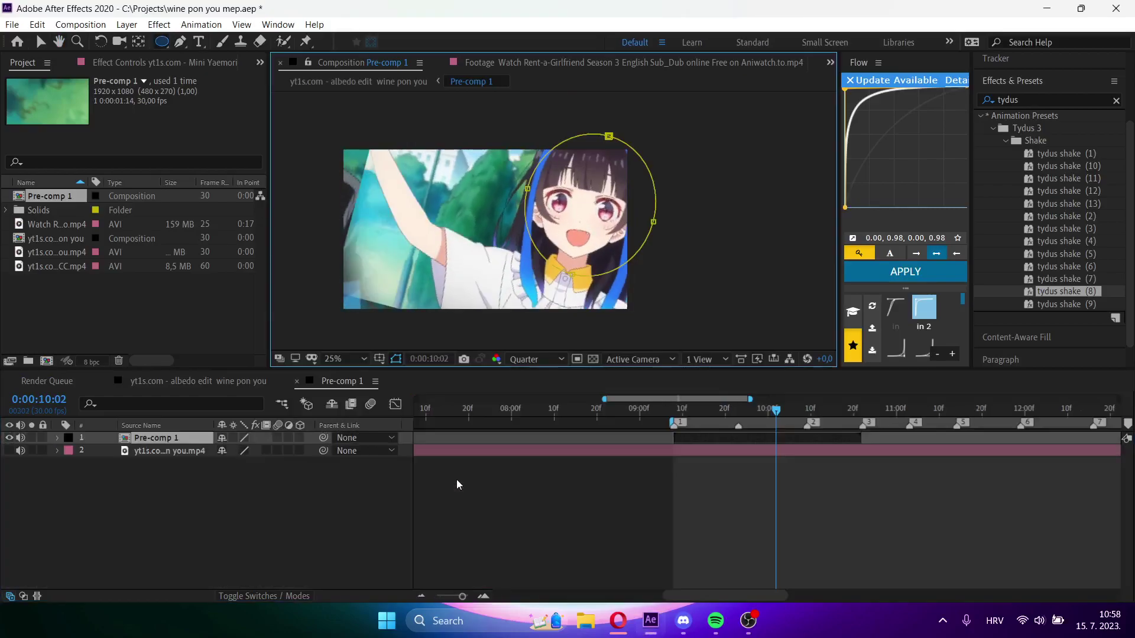
key(space)
key(space)
scroll(638, 316, up, 1)
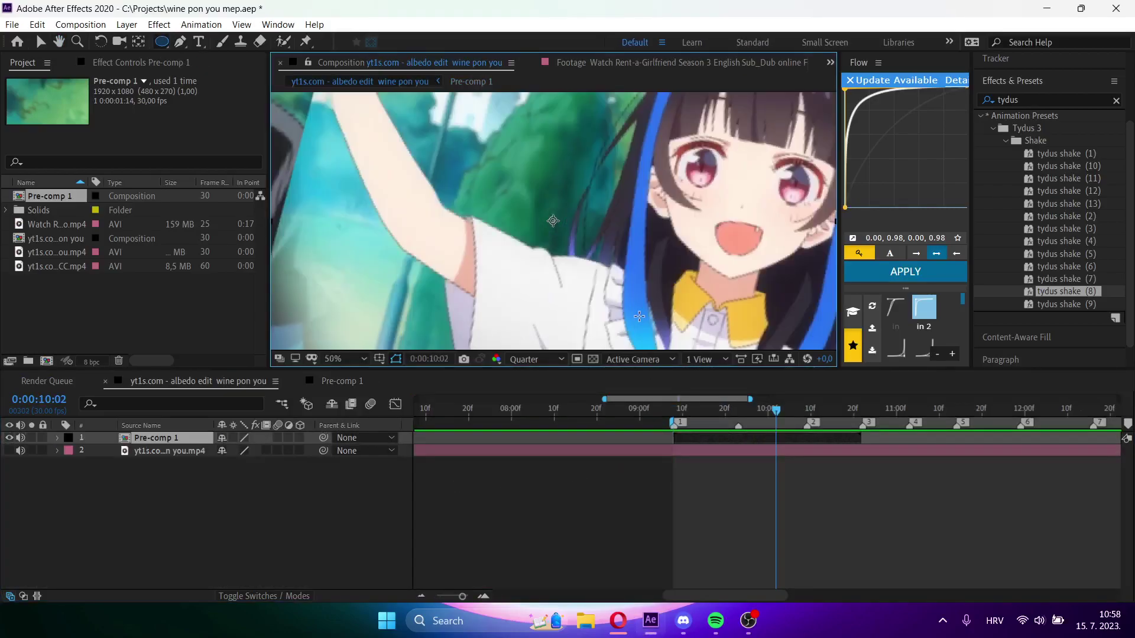
scroll(613, 265, down, 1)
key(space)
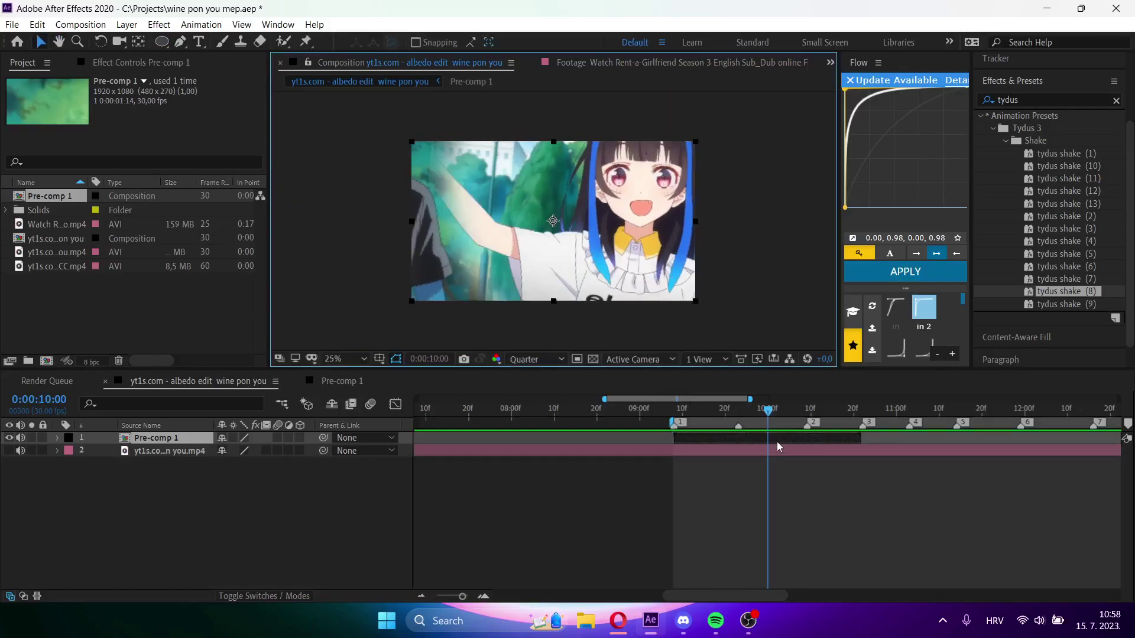
- Reopen Pre-comp 1, move layer 7's end mask expansion keyframe to 0:00:10:05 and scrub back to the reveal's start
double_click(777, 441)
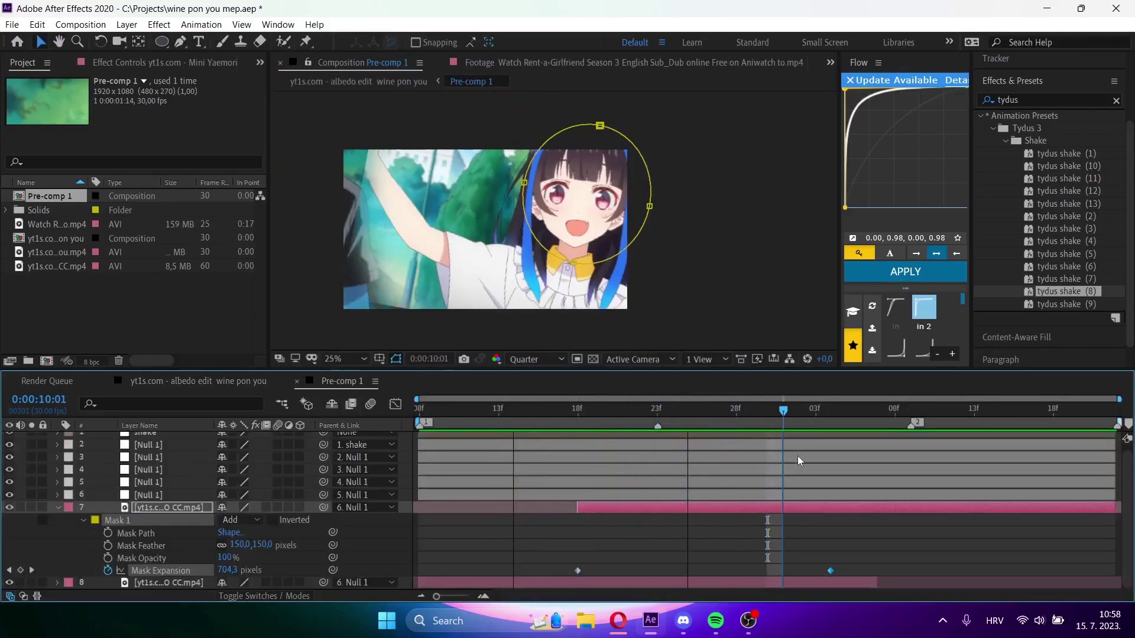
drag(829, 572, 844, 575)
key(u)
drag(803, 414, 558, 462)
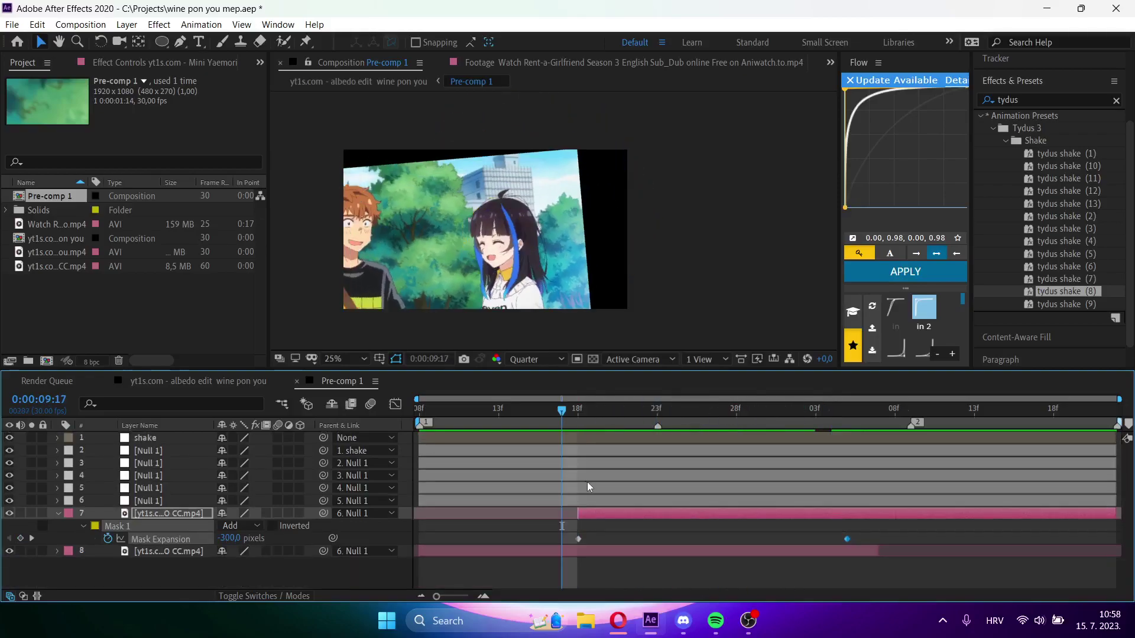
- Shift layer 4's position and scale keyframes earlier so they span 0:00:09:13 to 0:00:10:05, then preview the motion
click(590, 484)
click(576, 481)
key(u)
drag(562, 484, 844, 492)
drag(520, 414, 375, 433)
key(space)
click(653, 413)
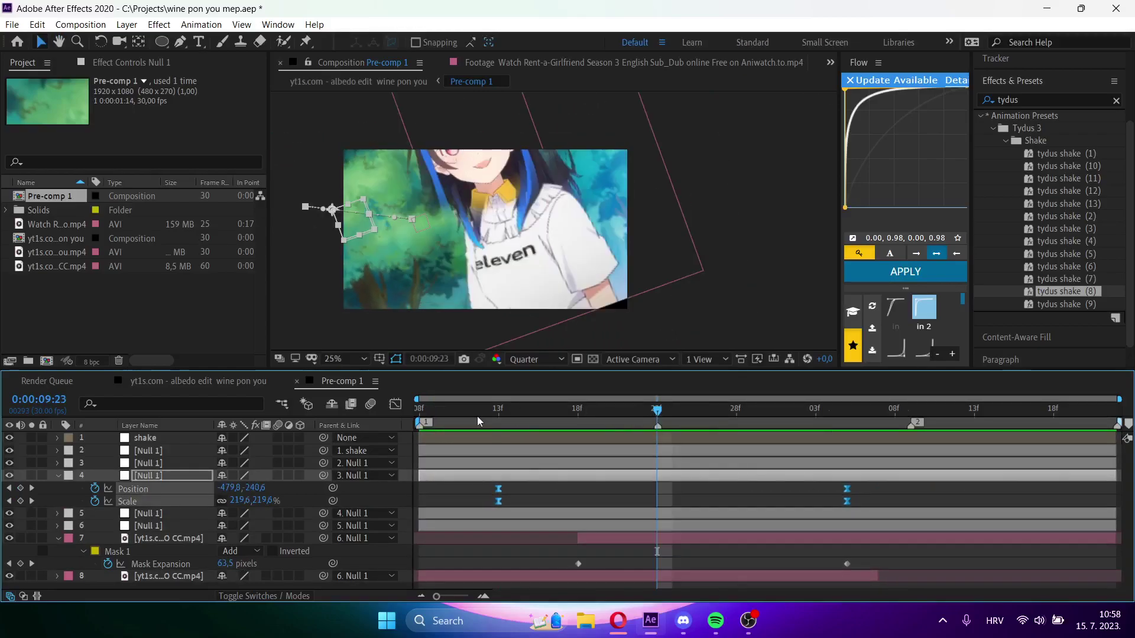
- Reshape layer 4's speed curves with longer start influence and shorter end influence so the speed peaks later, then preview
click(394, 405)
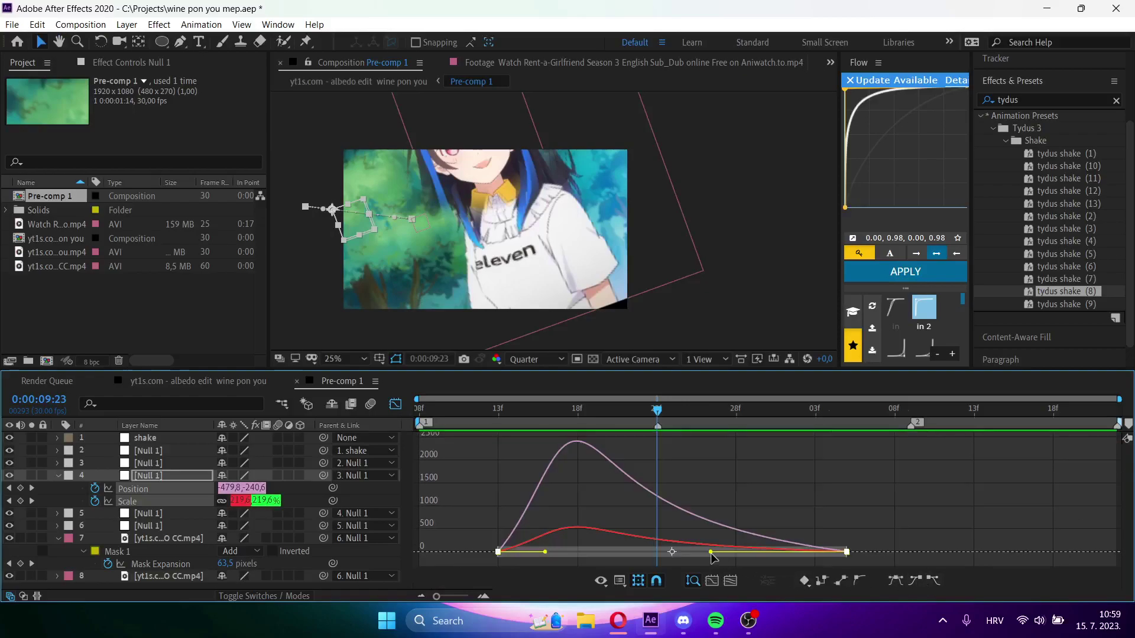
drag(711, 552, 761, 550)
drag(545, 552, 623, 554)
key(space)
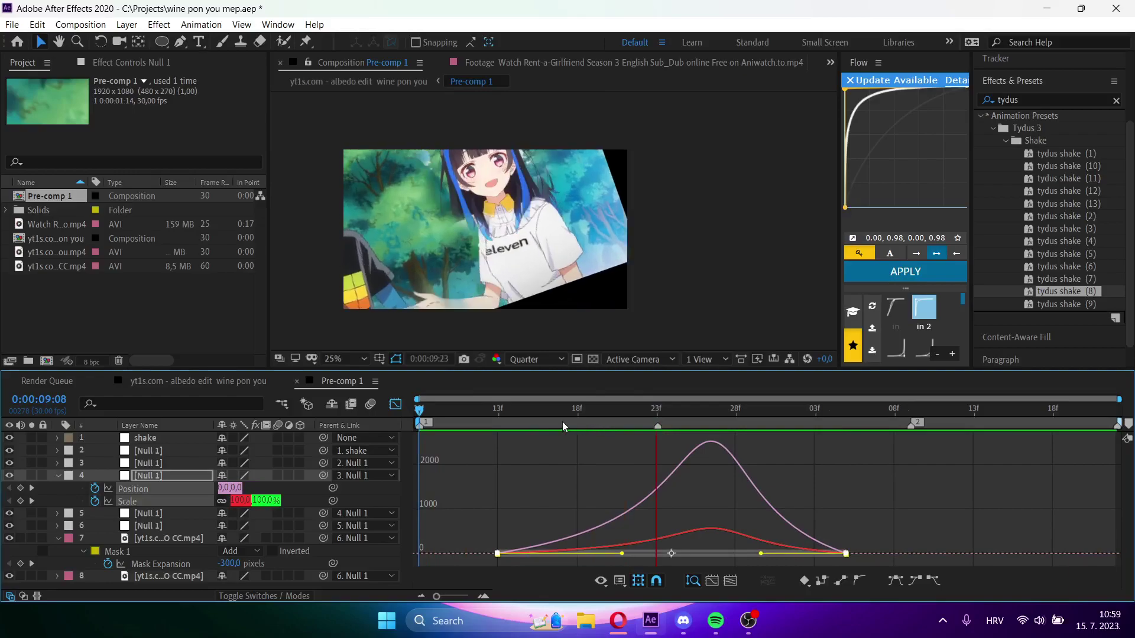
click(400, 408)
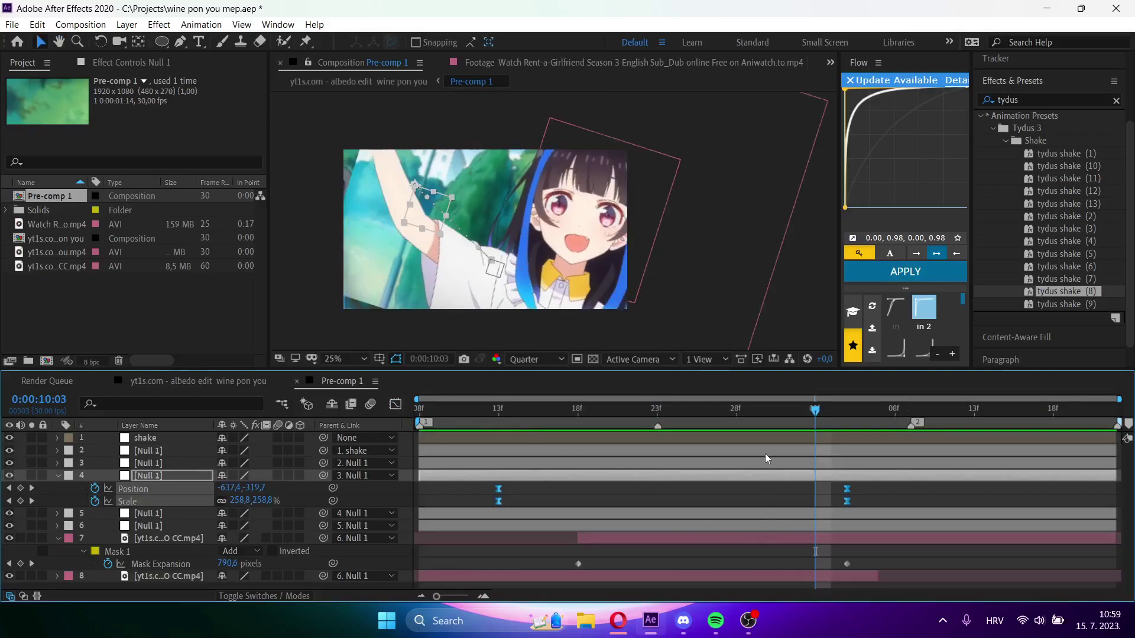
- Collapse layer 4, reveal the shake layer's keyframes, set its rotation to 15° at 0:00:10:05 and preview
key(u)
click(768, 436)
key(u)
key(k)
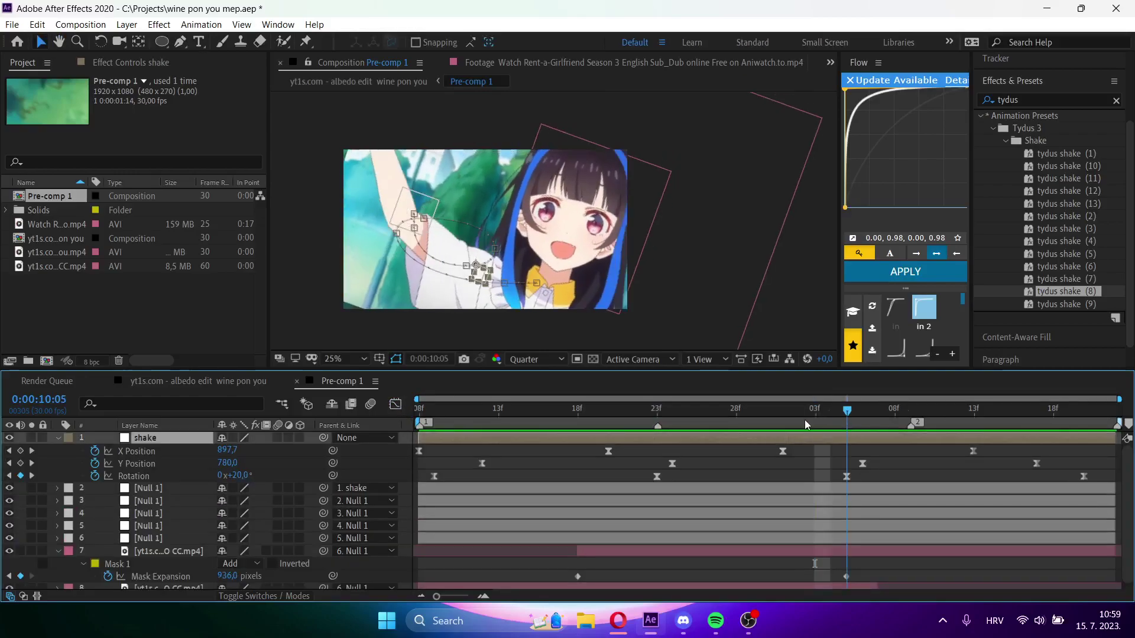
key(Return)
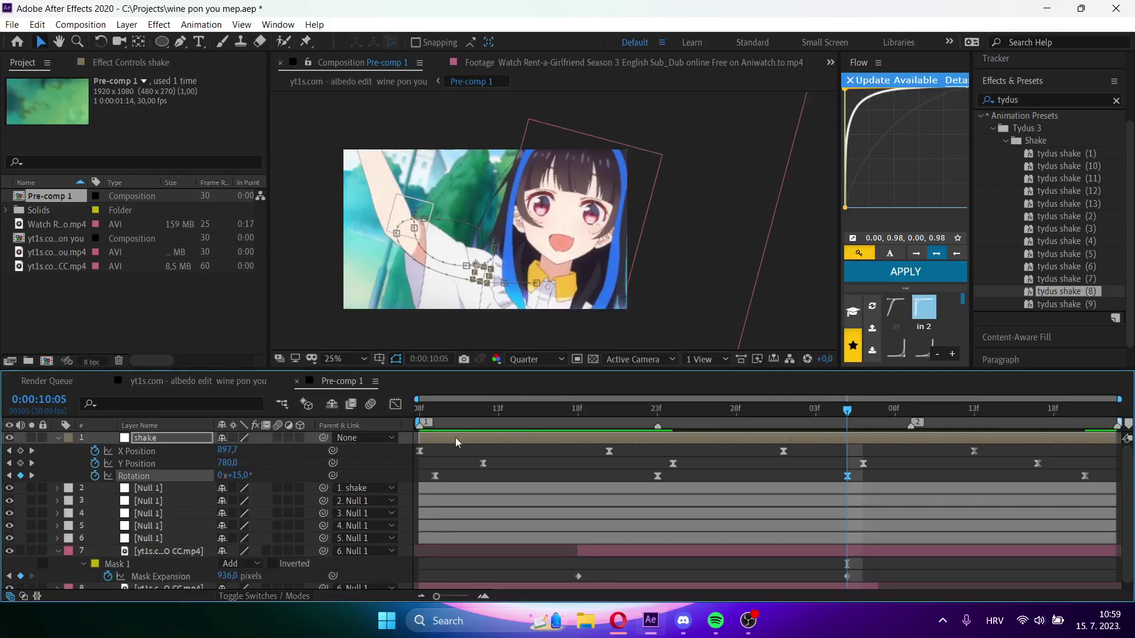
key(space)
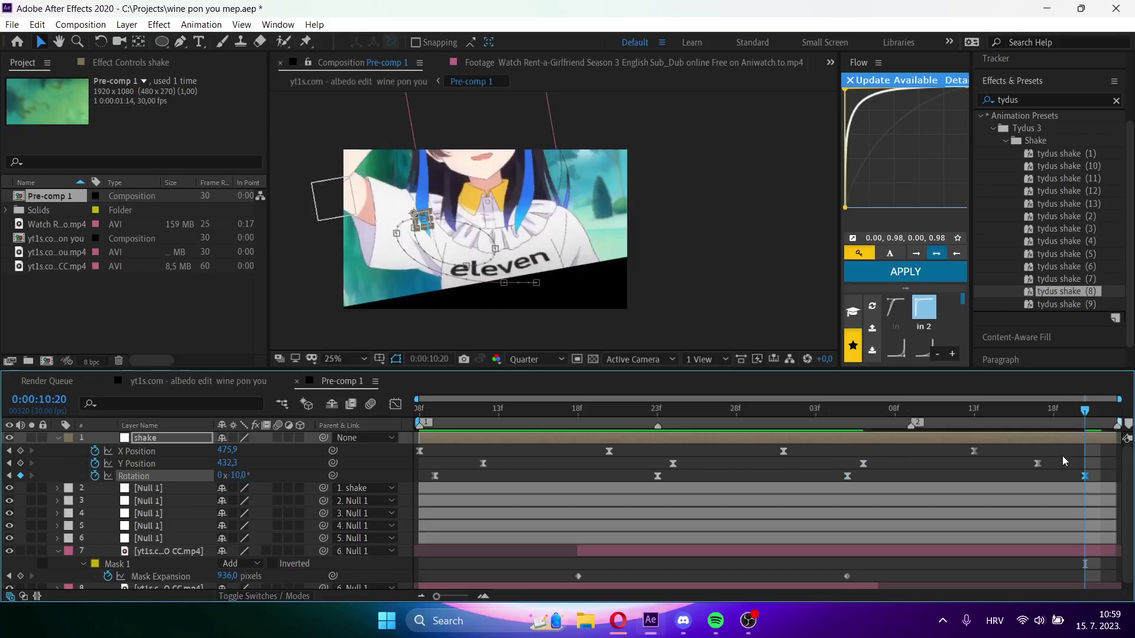
- Move the shake layer's last rotation keyframe to the comp's end and, at 0:00:10:13, reposition it to X 591.9, Y 682.9
drag(1061, 466, 951, 448)
click(974, 409)
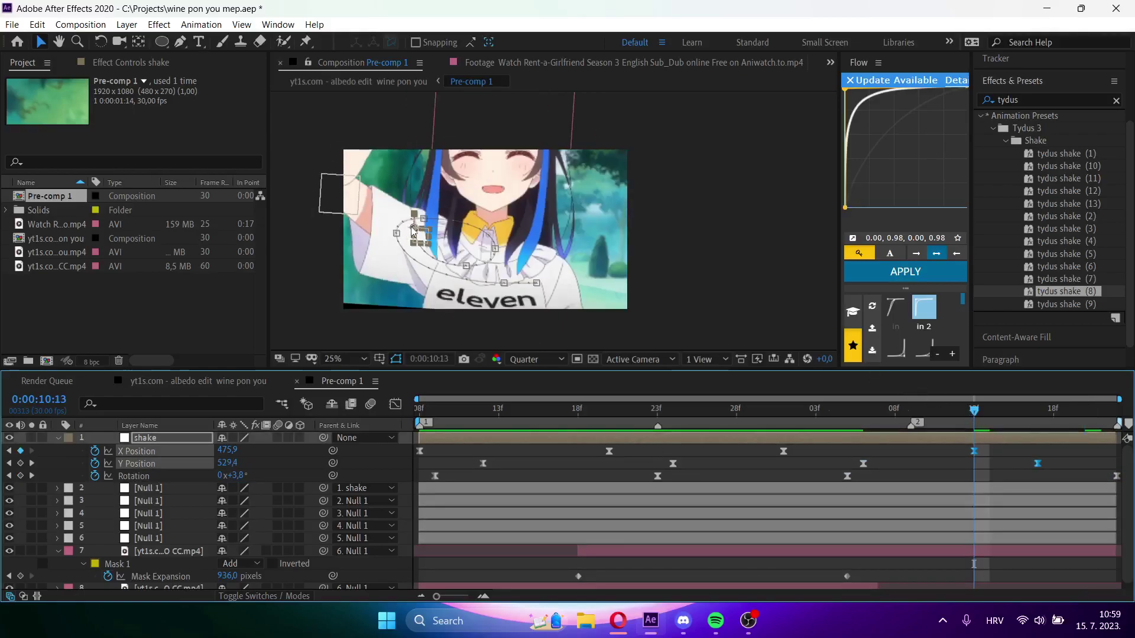
drag(413, 231, 420, 240)
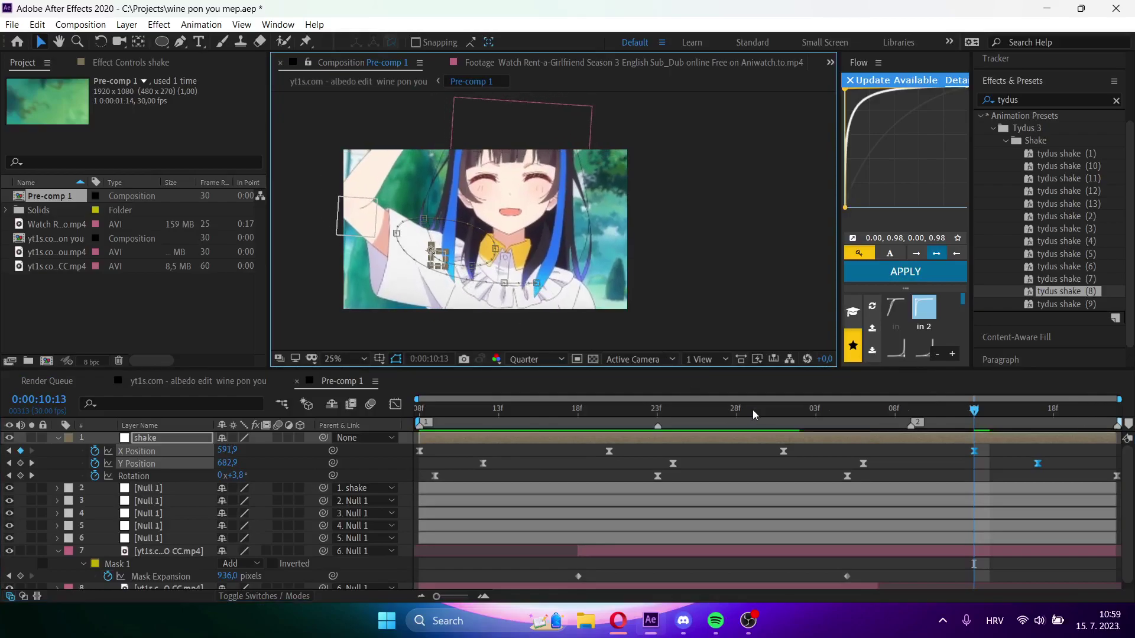
- Preview the adjusted shake in Pre-comp 1 and play the transition in the main composition
key(space)
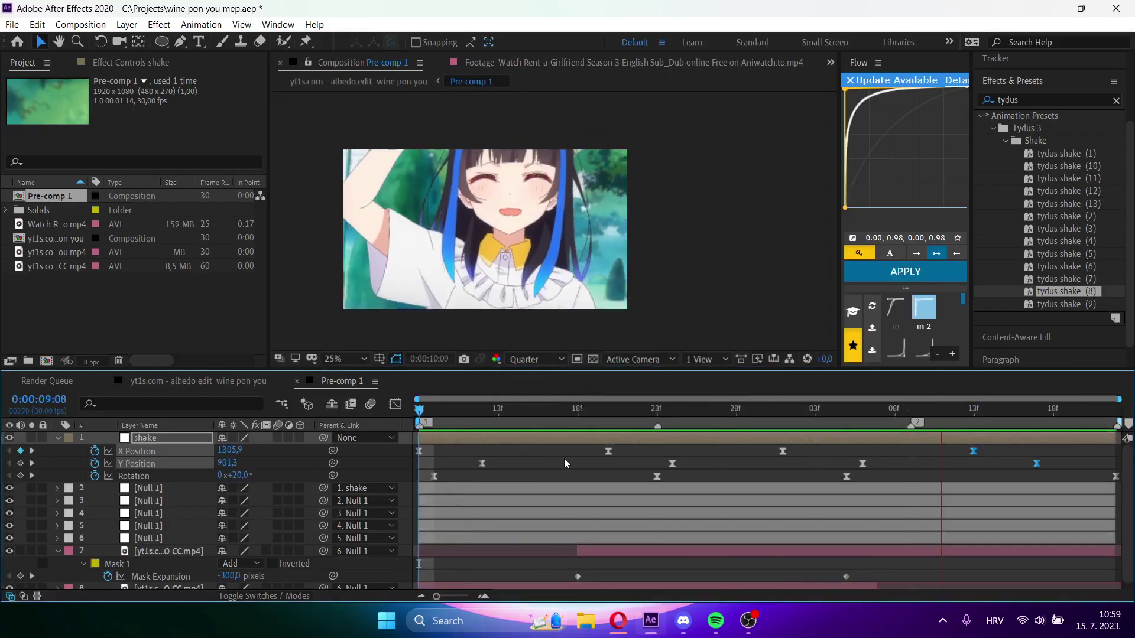
key(Tab)
click(499, 460)
key(space)
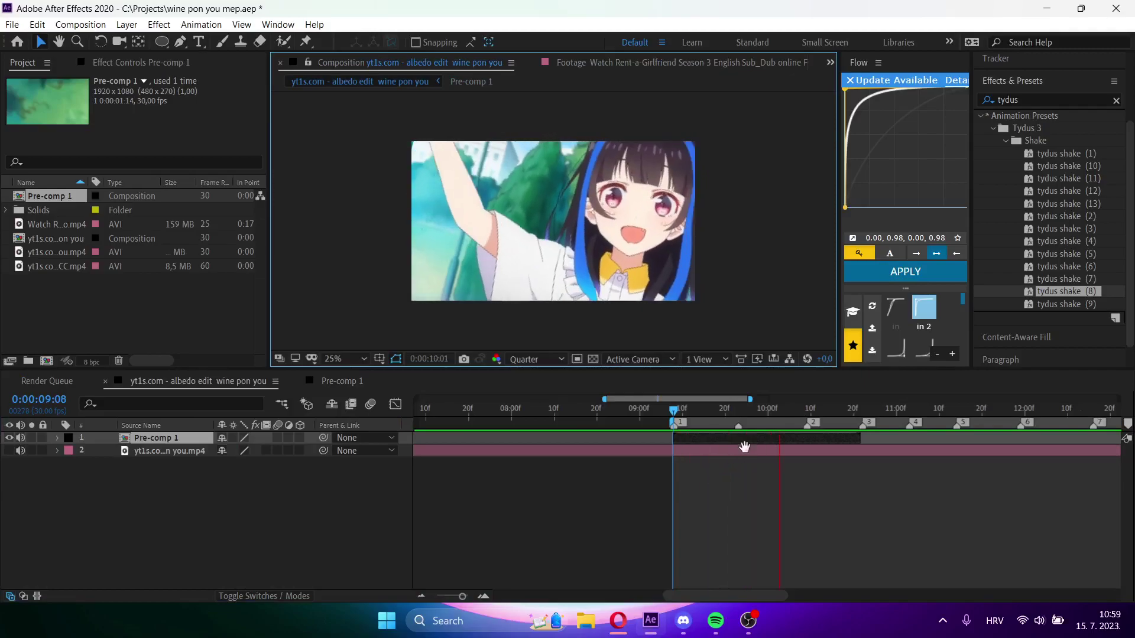
click(749, 438)
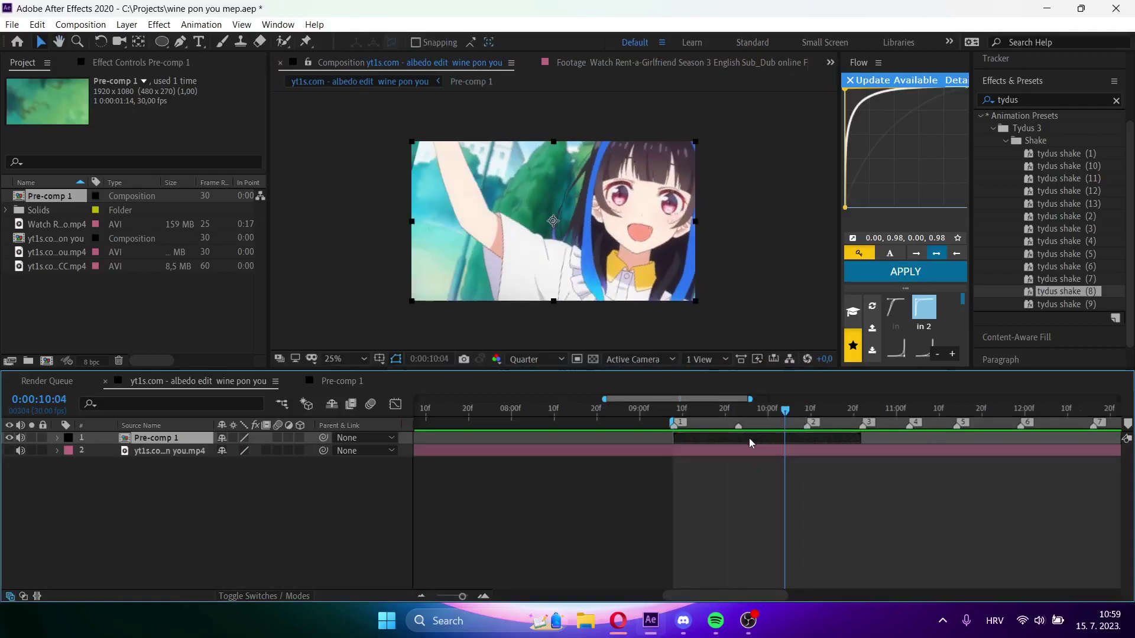
- Open Pre-comp 1 and preview the transition
double_click(750, 438)
key(space)
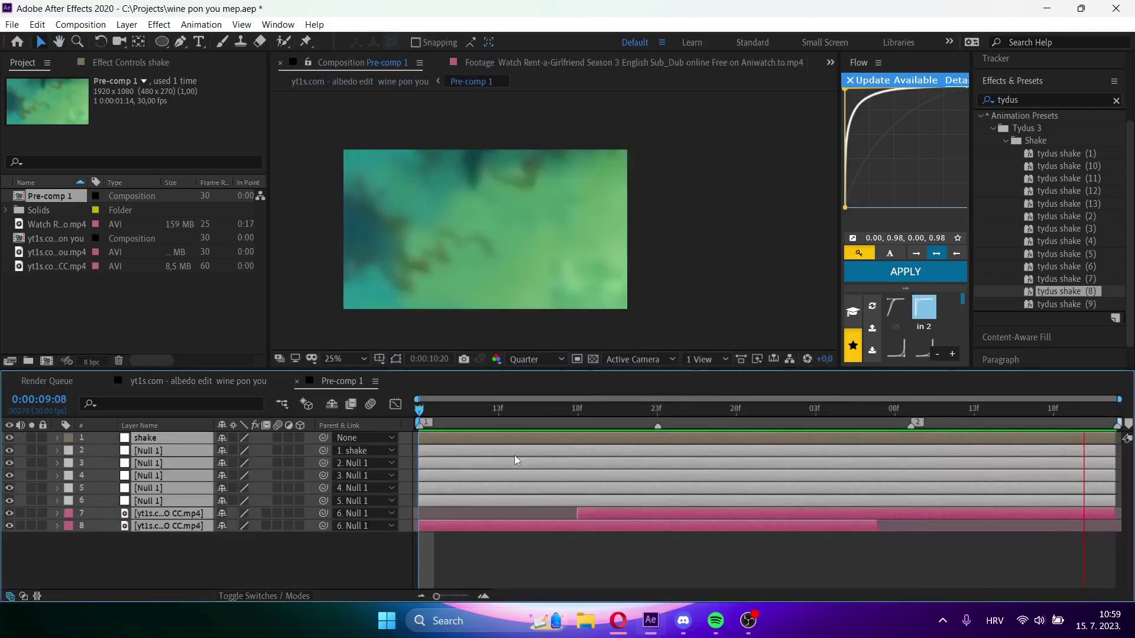
key(space)
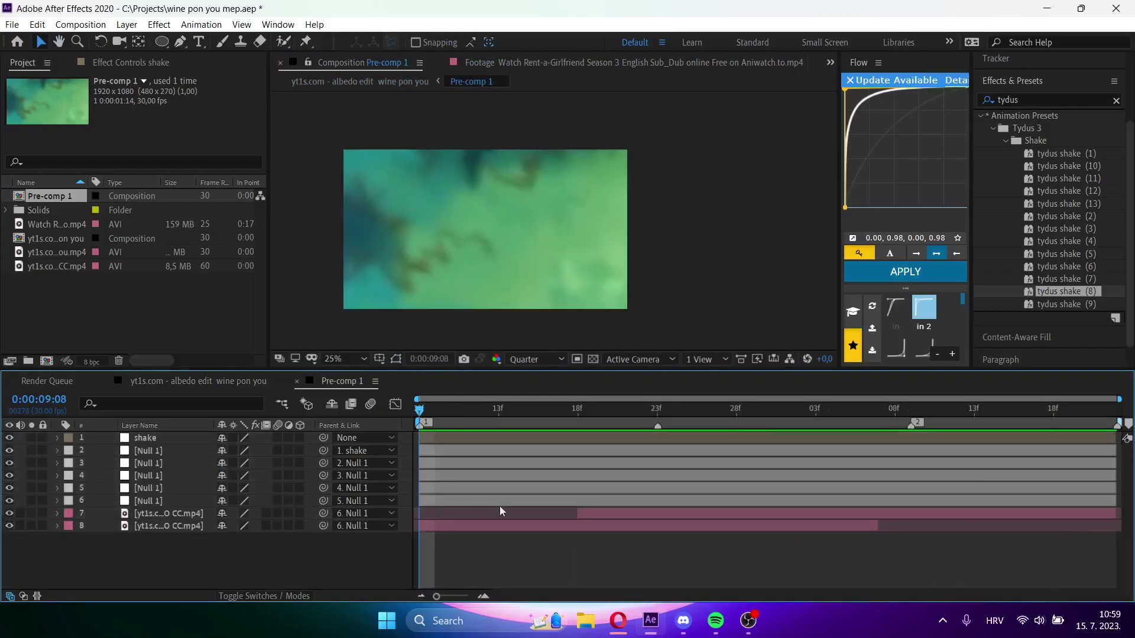
- Add an adjustment layer above the shake layer and apply the Optics Compensation effect to it
key(ctrl+alt+y)
key(ctrl+space)
text(opti)
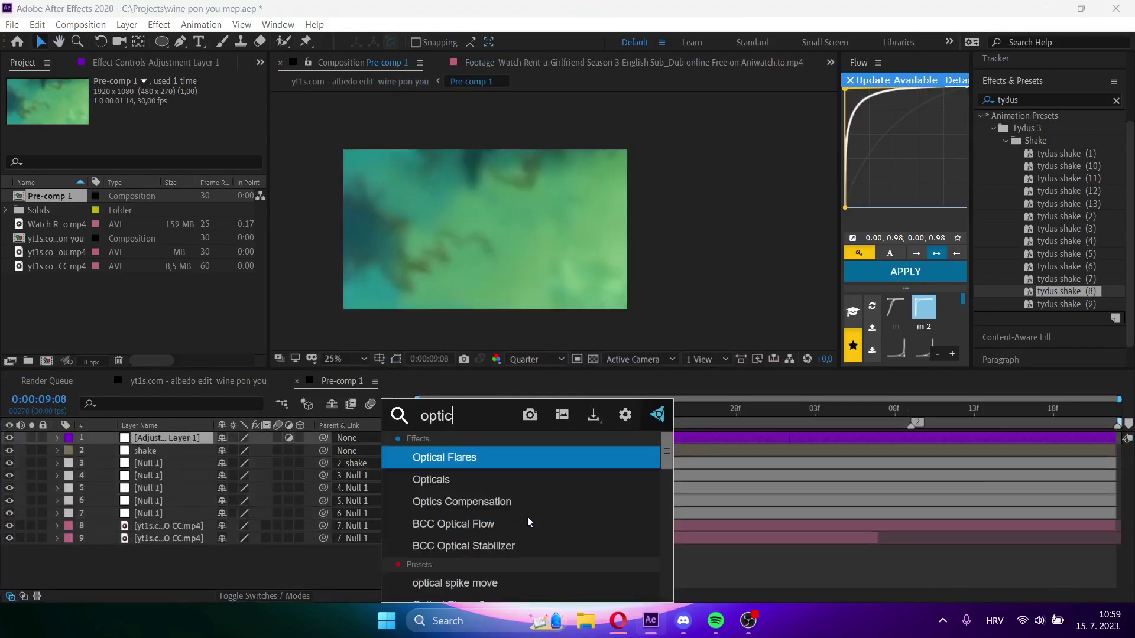
key(Down)
key(Down)
key(Return)
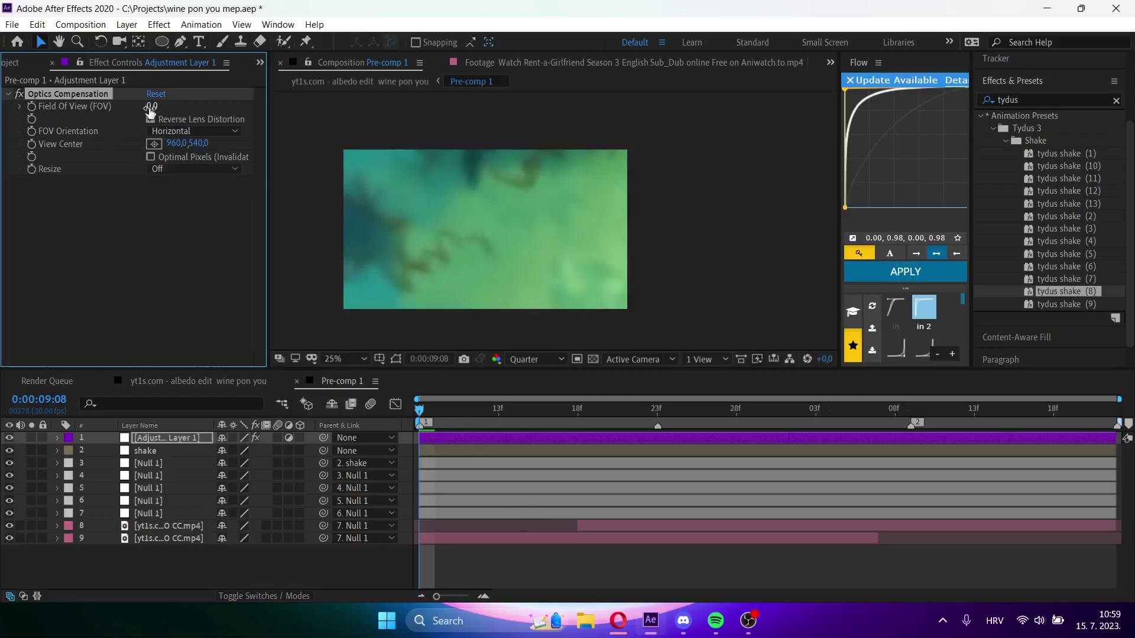
- With Reverse Lens Distortion on, keyframe Field Of View at 150 on 0:00:09:08 and 15 on 0:00:09:23, then preview
text(150)
key(Return)
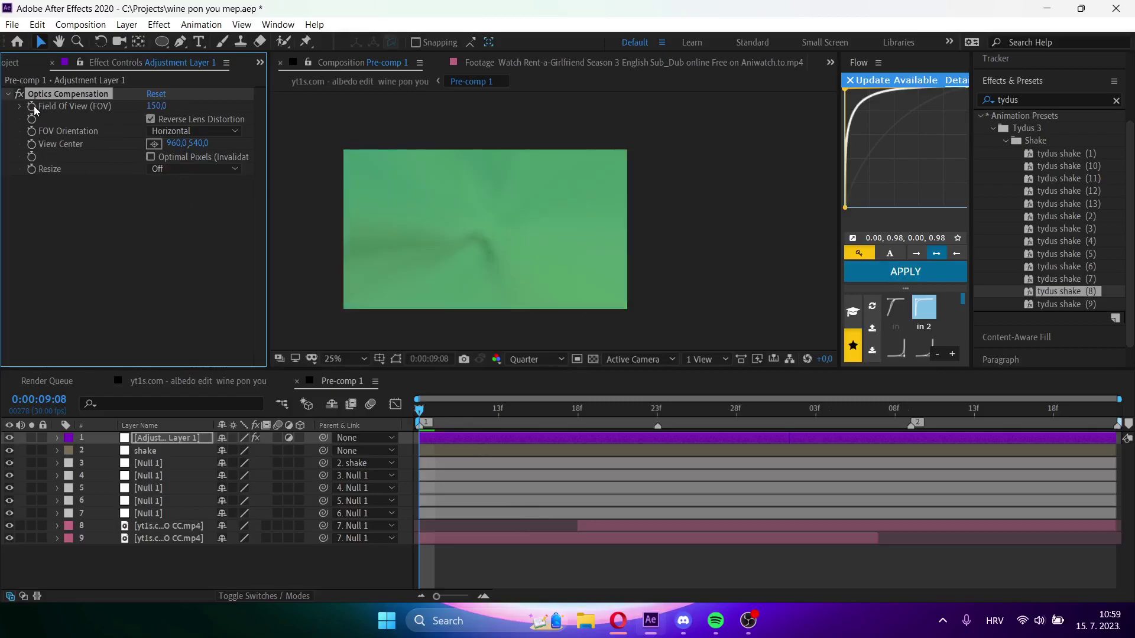
click(32, 107)
drag(593, 414, 651, 416)
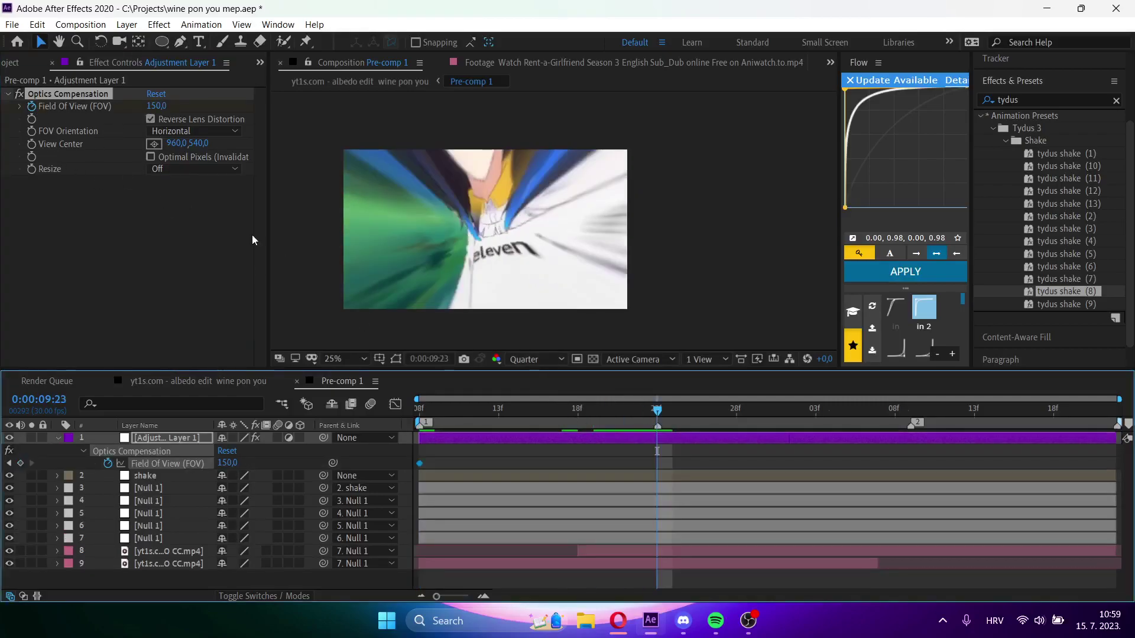
click(154, 106)
text(15)
key(Return)
drag(541, 417, 384, 417)
key(space)
key(space)
- Ease the Field Of View keyframes, reshape the value graph so it drops steeply at the start, and preview
click(395, 404)
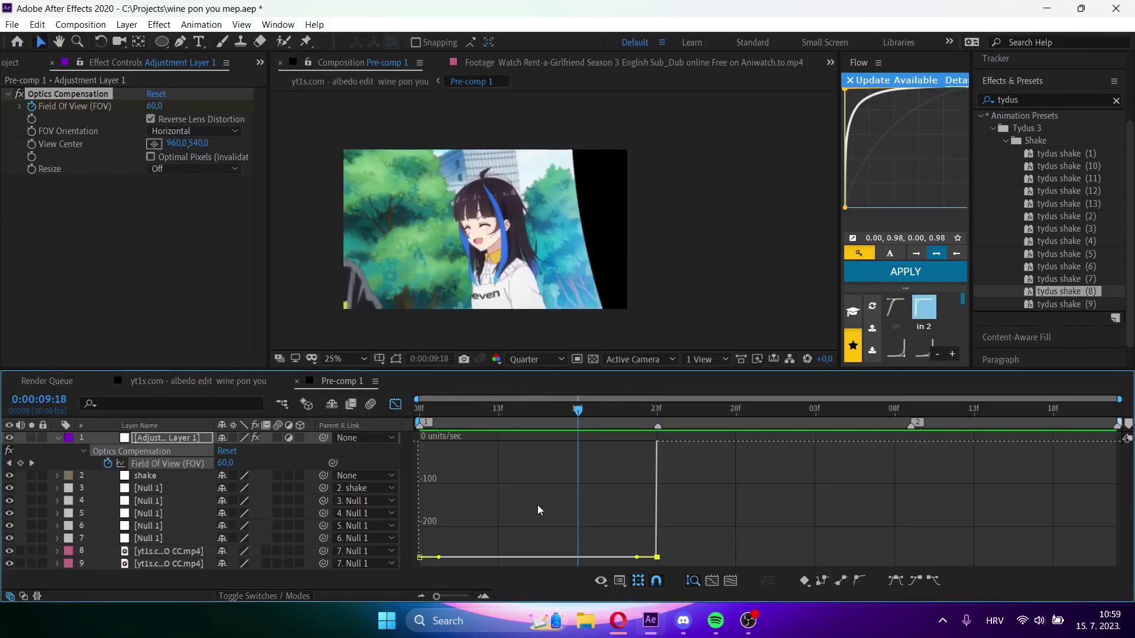
click(554, 558)
right_click(733, 518)
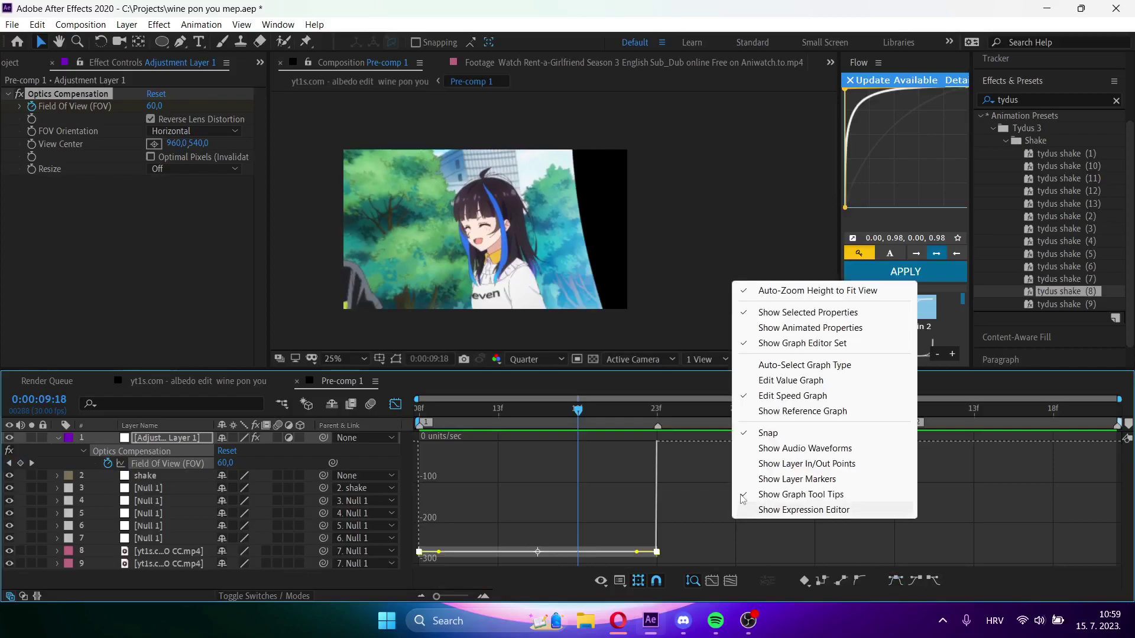
click(791, 381)
click(903, 579)
click(580, 486)
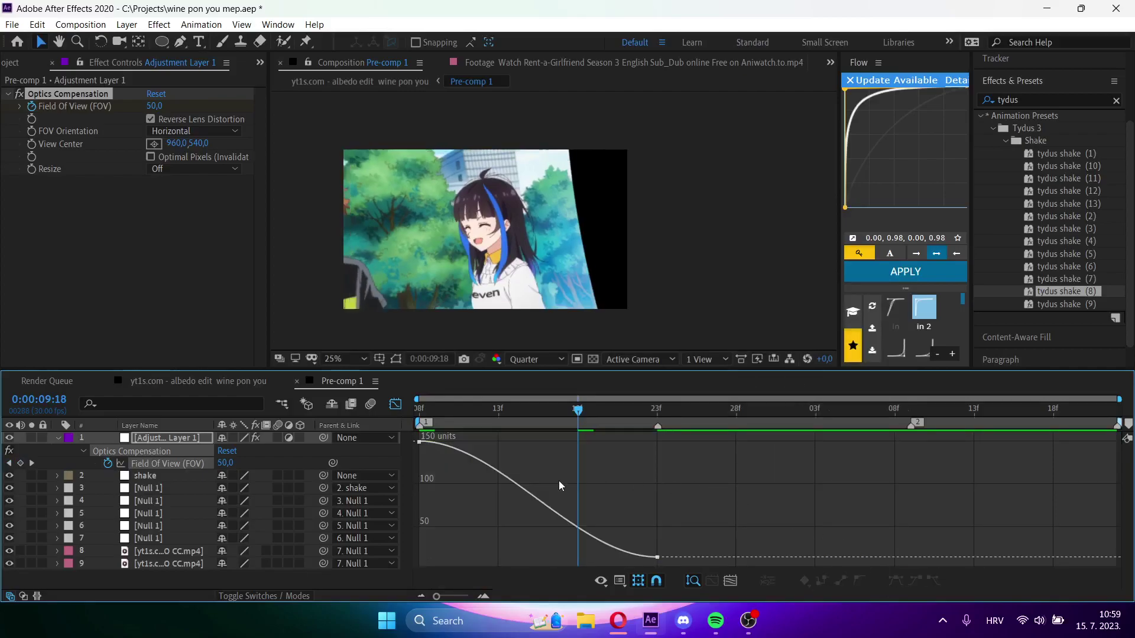
double_click(463, 456)
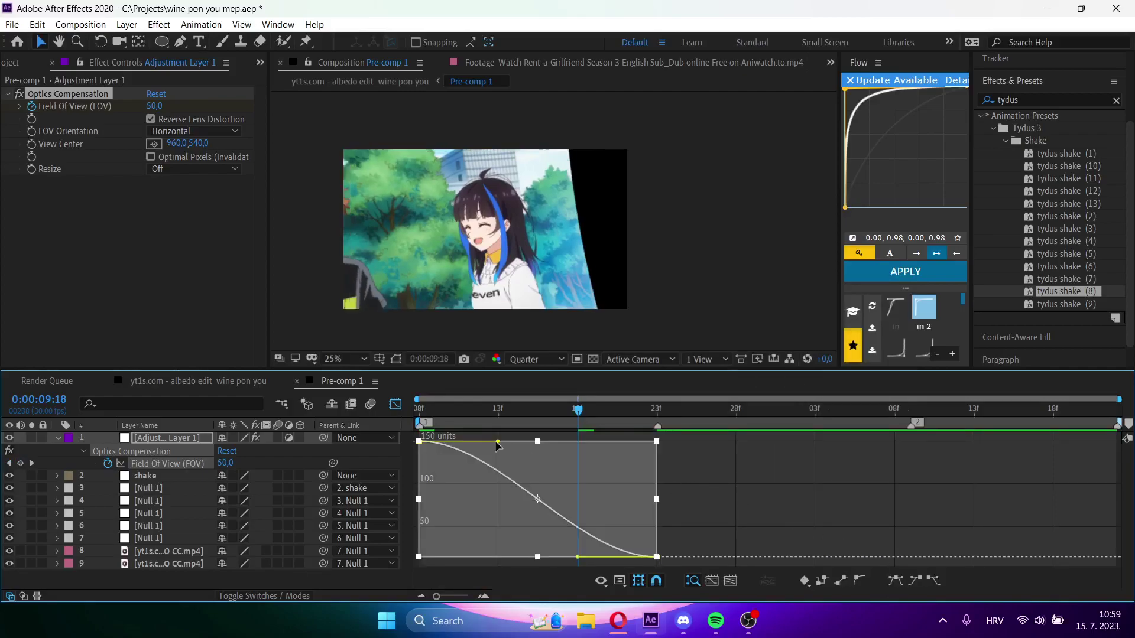
drag(495, 461, 436, 514)
key(space)
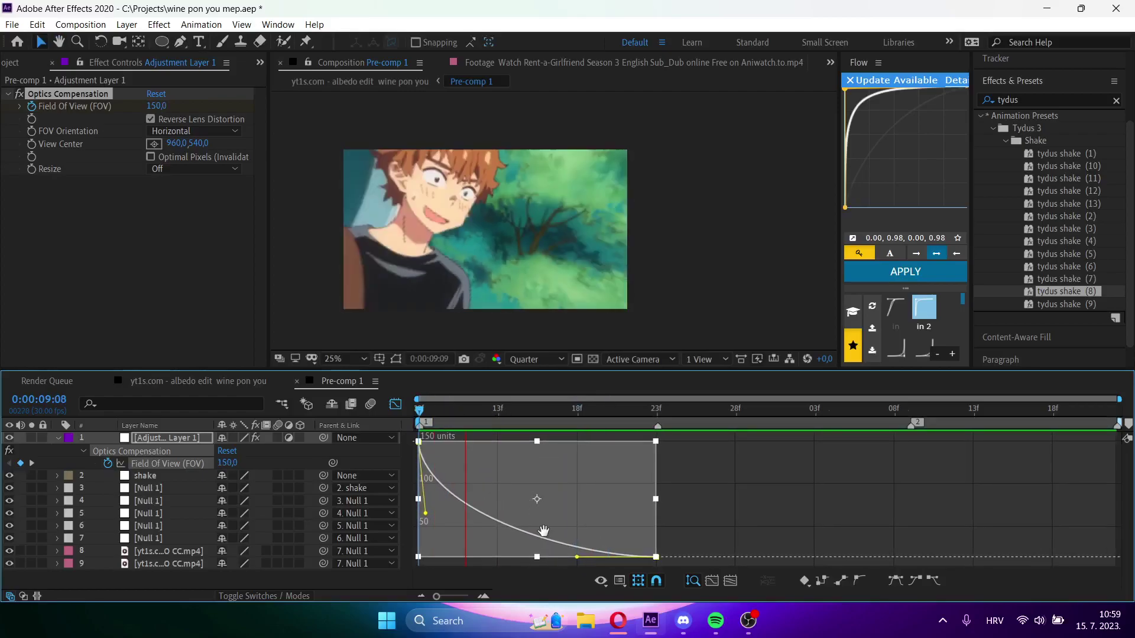
- Leave the graph view and delete the adjustment layer with Optics Compensation
click(395, 406)
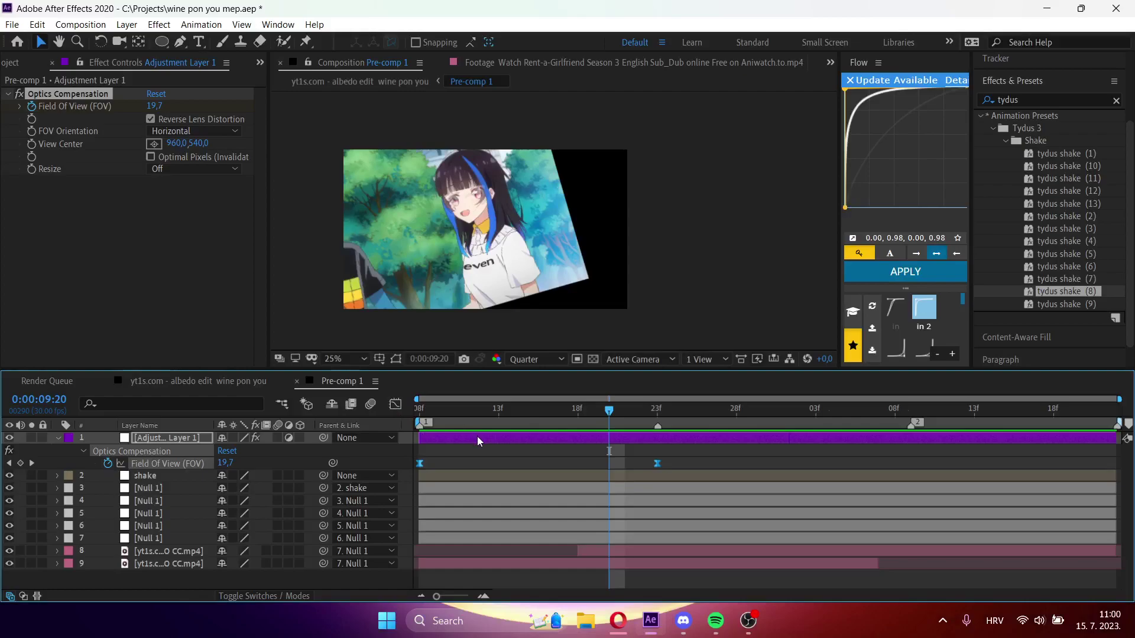
key(Delete)
- Move layer 6's last Scale keyframe to 0:00:09:23 and check the faster zoom
click(550, 504)
key(s)
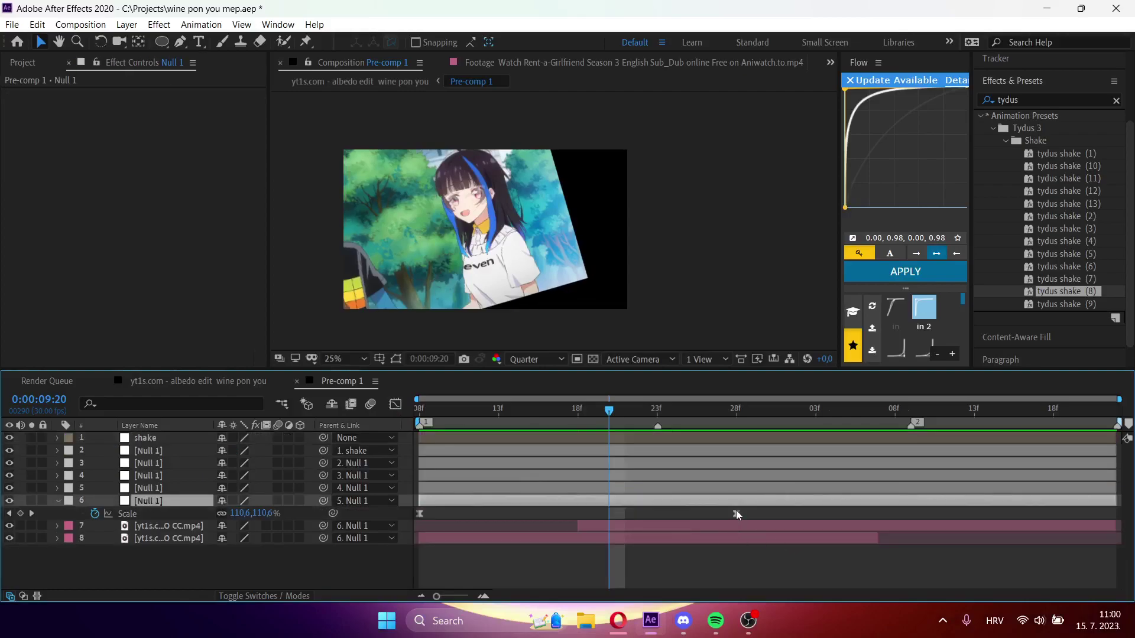
drag(736, 514, 653, 514)
click(530, 414)
drag(512, 447, 647, 435)
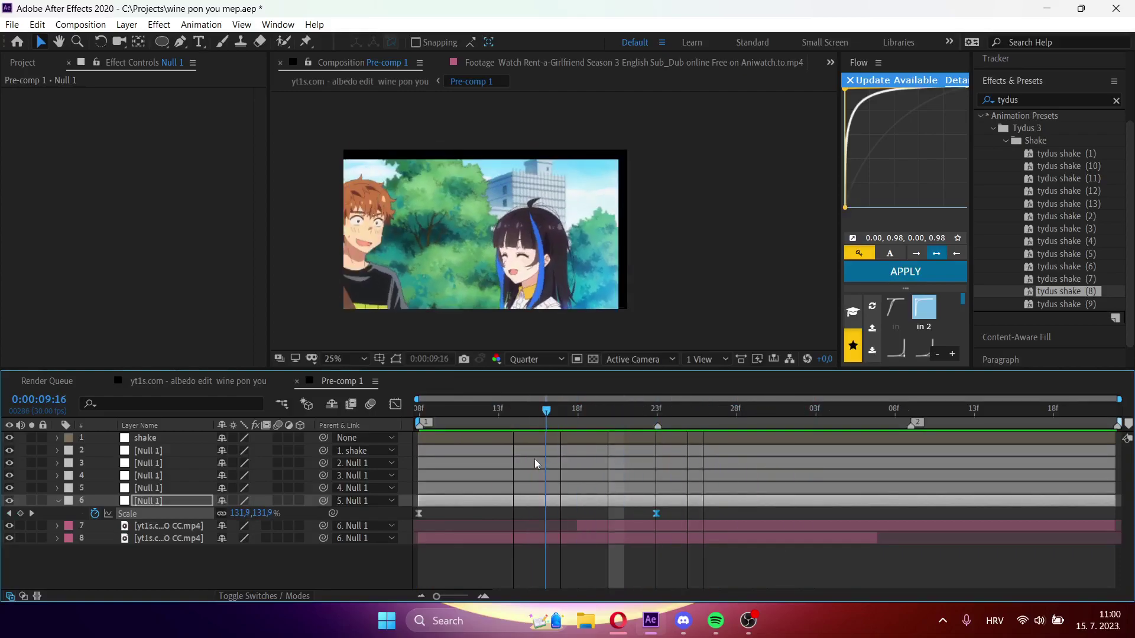
drag(380, 459, 463, 467)
- Reveal the shake layer's keyframes, increase its X Position at 0:00:09:20 and preview
click(615, 441)
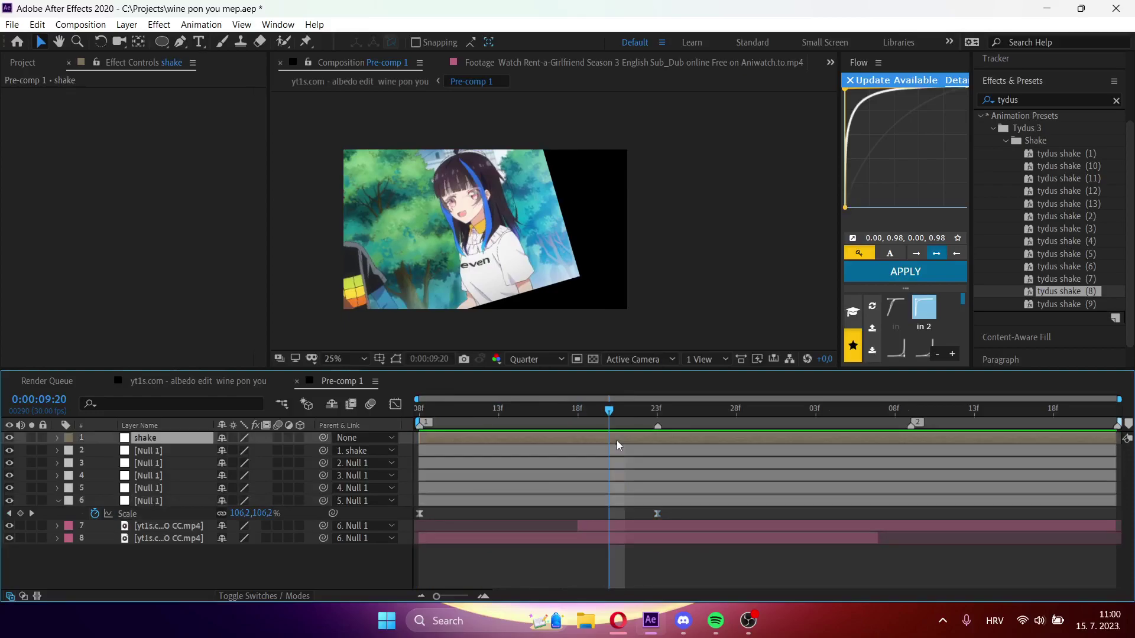
key(u)
drag(229, 454, 792, 444)
click(590, 417)
drag(588, 420, 355, 443)
key(space)
key(space)
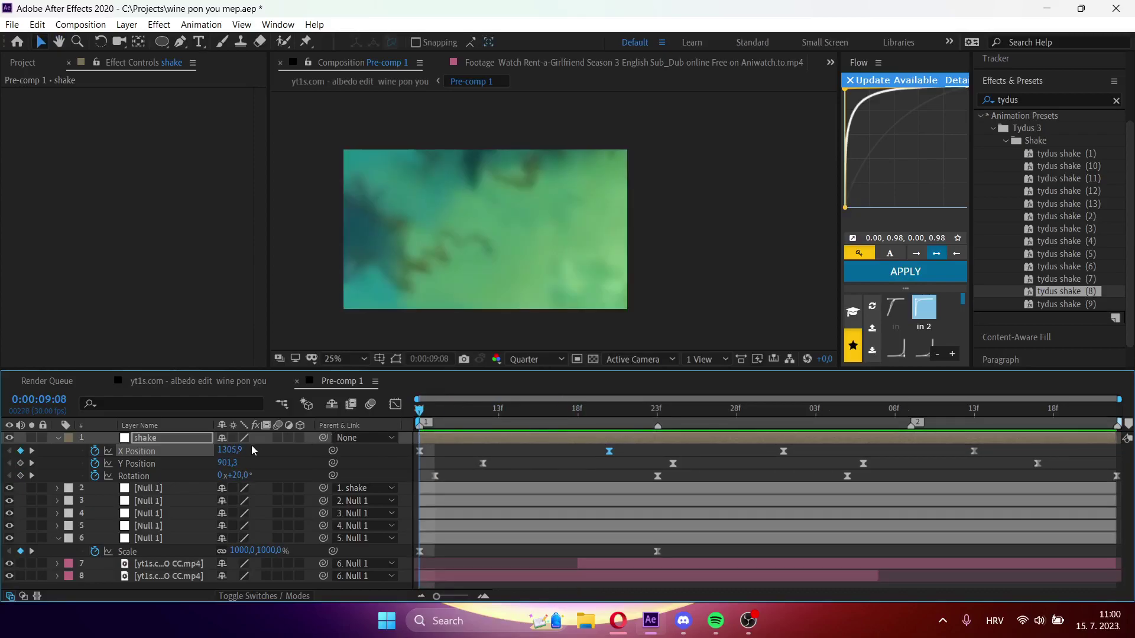
- Lower the shake layer's X Position at 0:00:09:08 to 426.9 and preview
drag(227, 453, 143, 456)
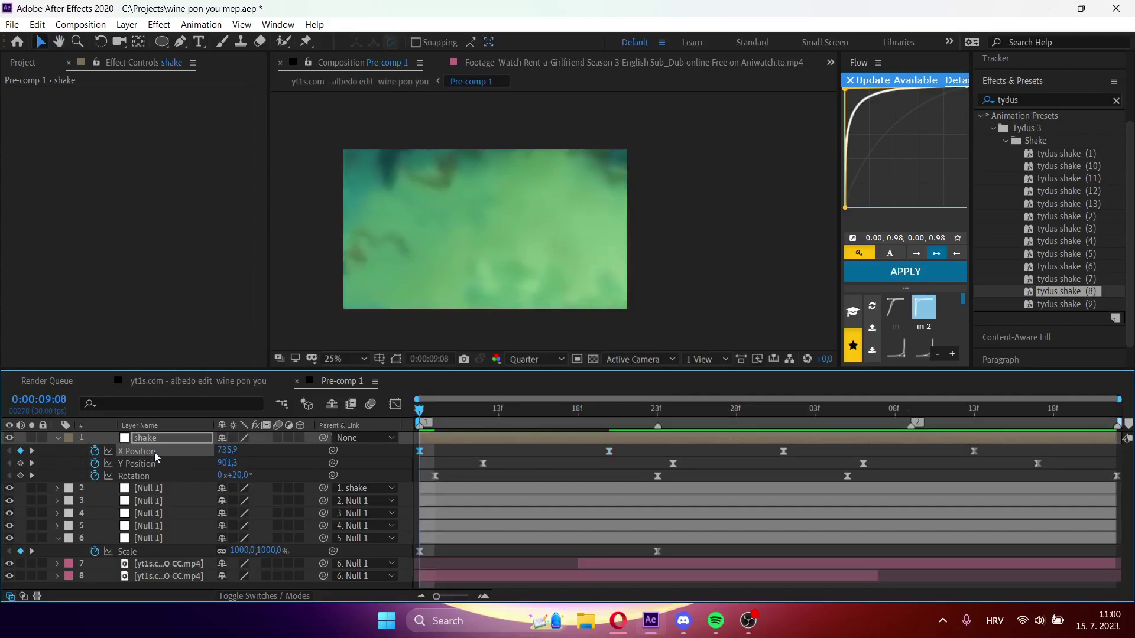
key(space)
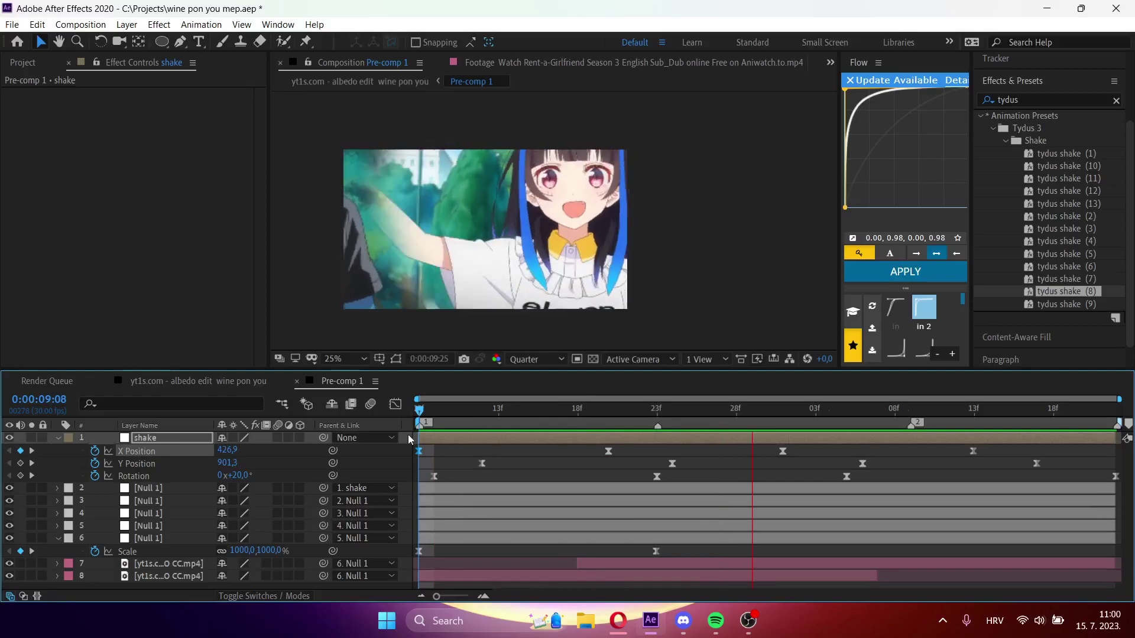
key(space)
key(space)
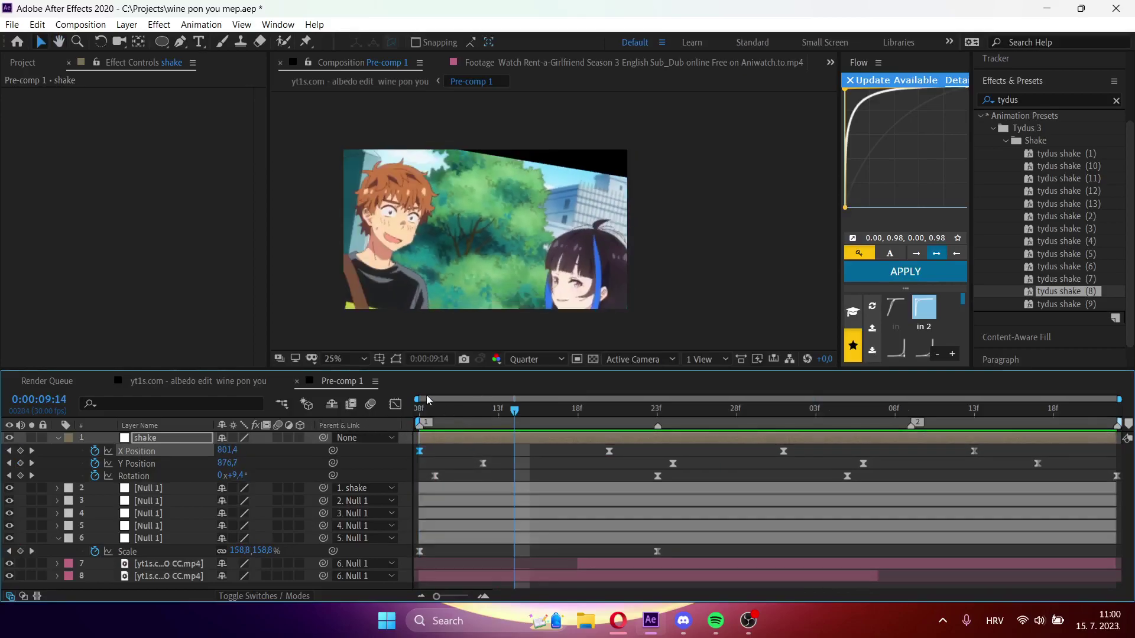
- Show the layer controls and set the shake layer's X Position at 0:00:09:08 to -47.1, then preview
click(400, 359)
drag(473, 407, 306, 426)
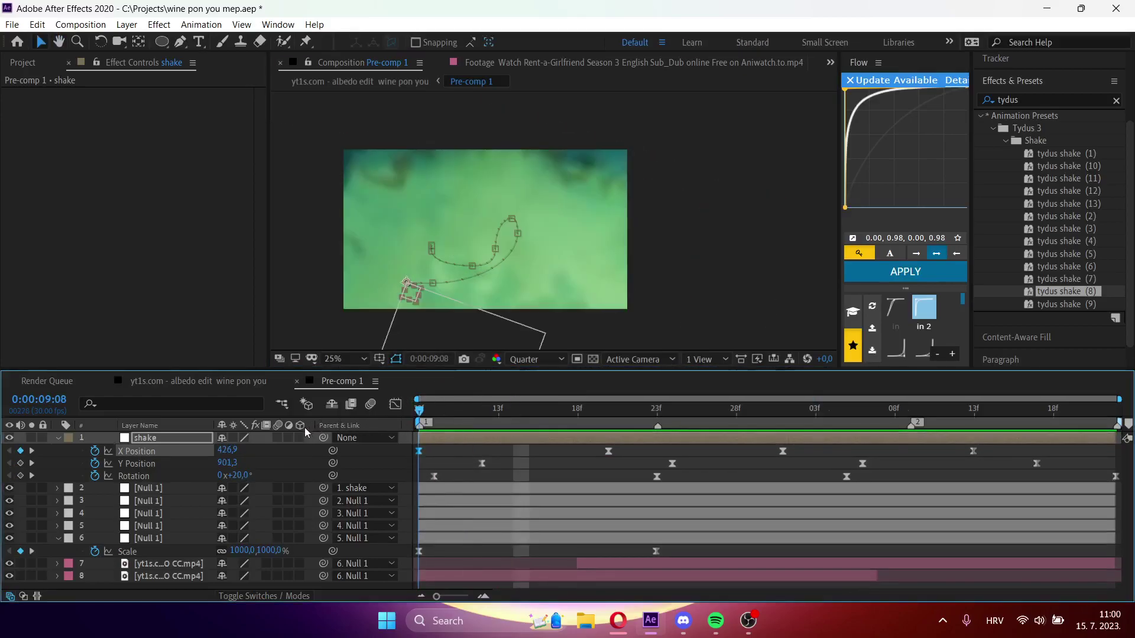
drag(223, 453, 679, 448)
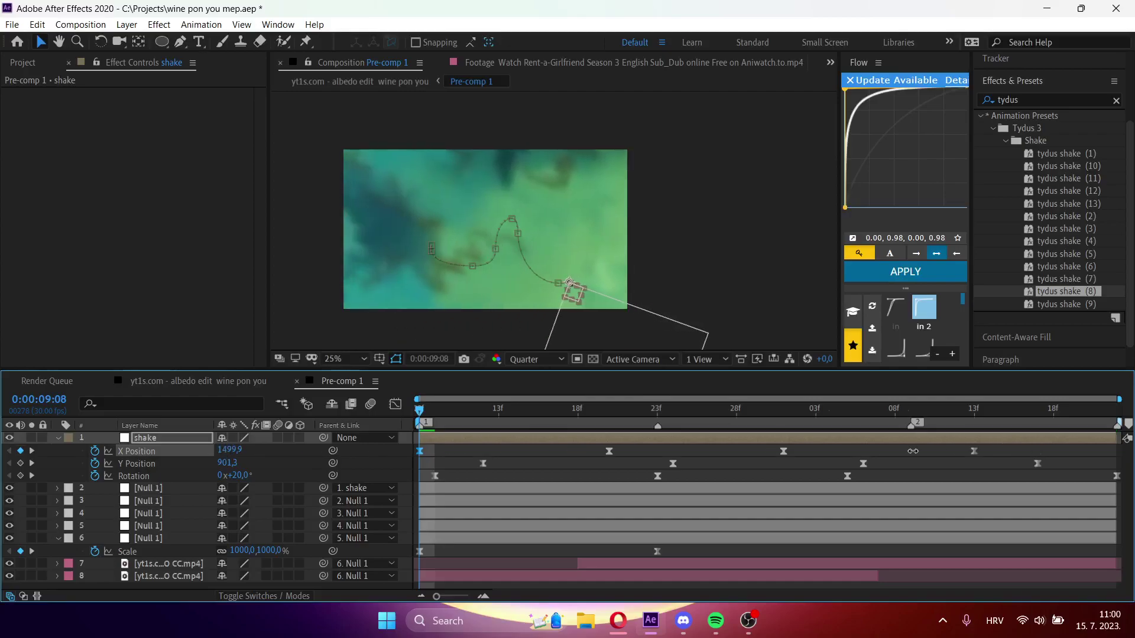
drag(890, 464, 732, 466)
drag(241, 456, 43, 455)
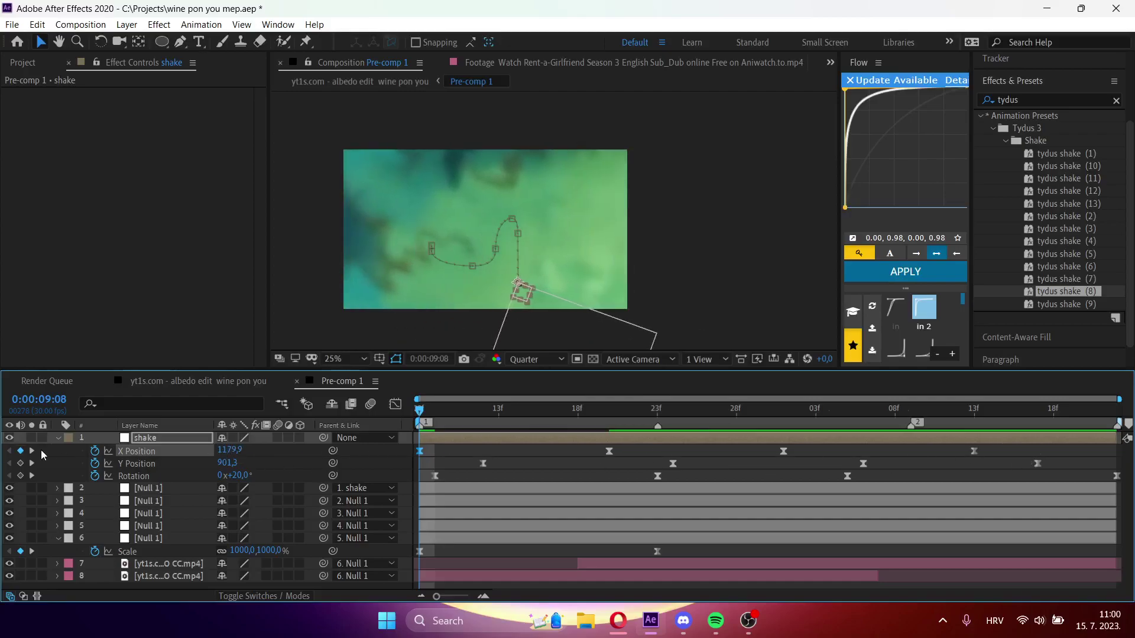
drag(220, 451, 4, 452)
drag(425, 413, 399, 399)
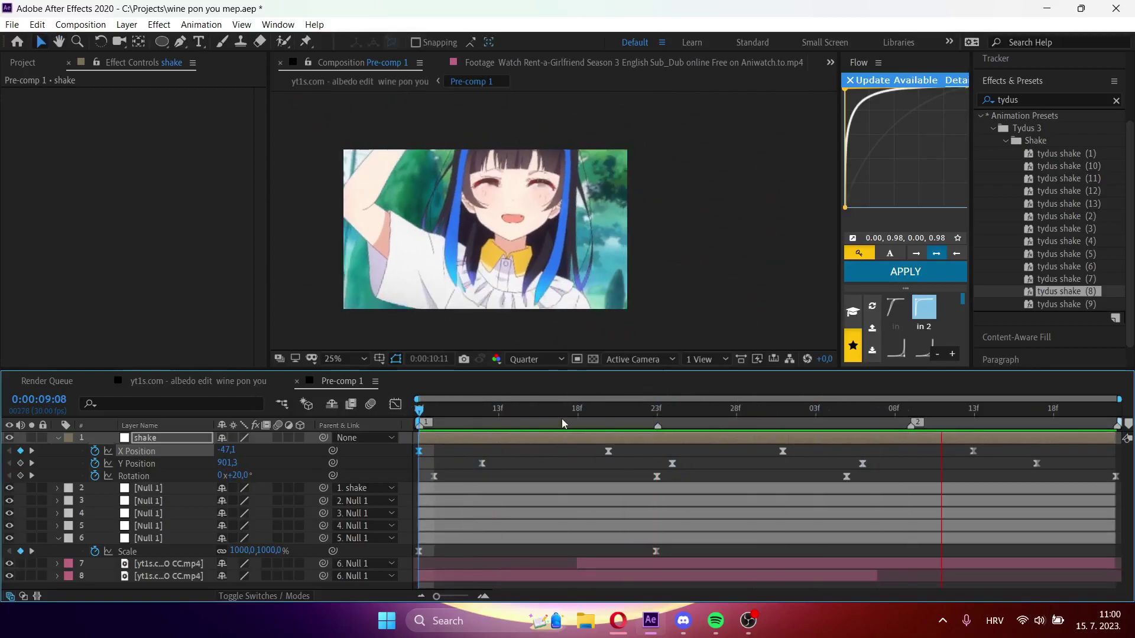
- Switch to the main composition and play the transition
key(Tab)
click(406, 443)
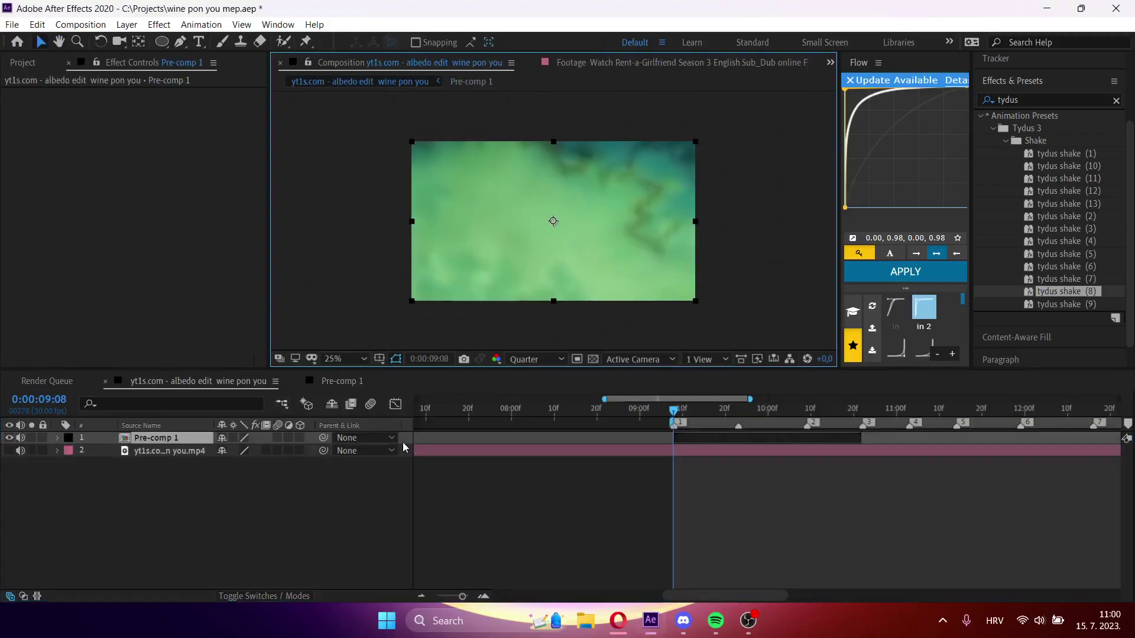
key(space)
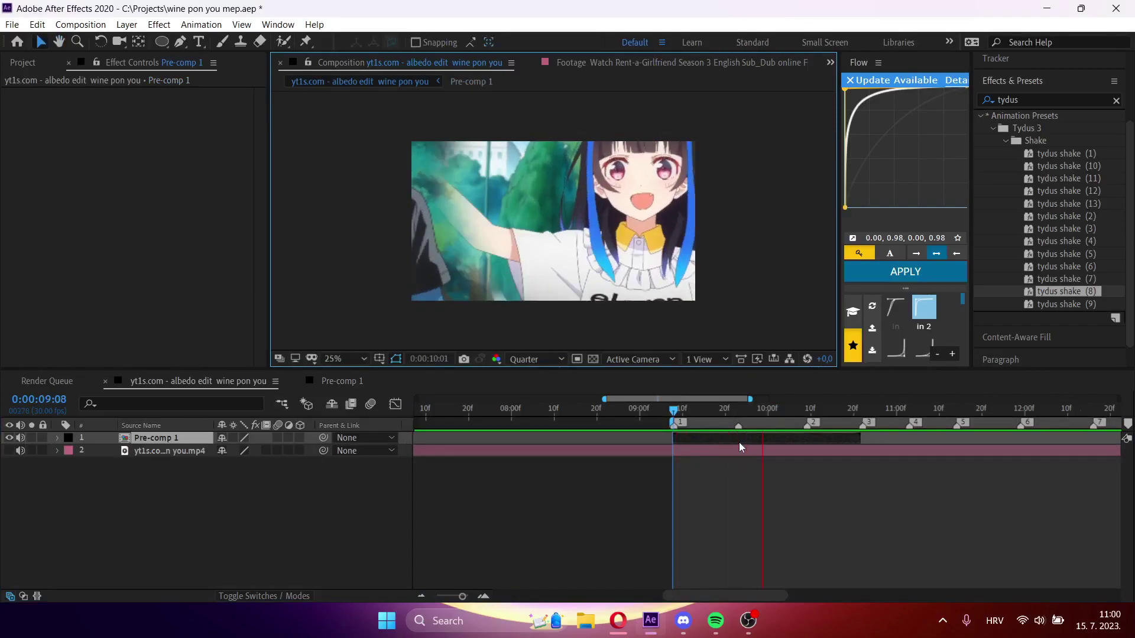
- Reopen Pre-comp 1, collapse the shake layer's and layer 6's keyframes, and save the project
double_click(739, 442)
key(u)
key(space)
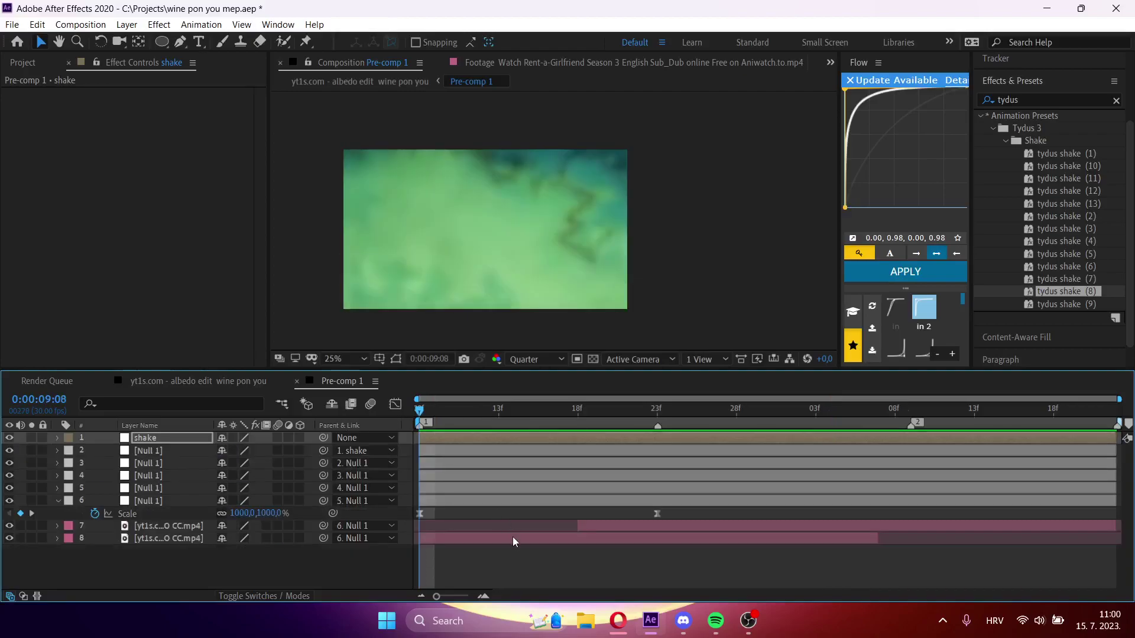
key(space)
click(528, 501)
key(u)
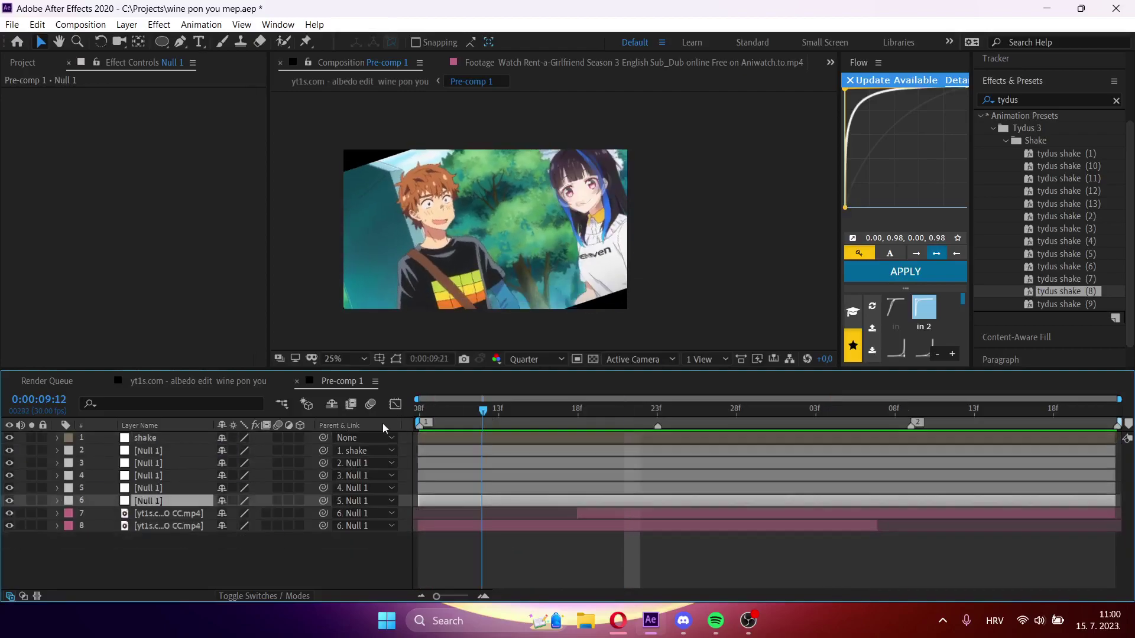
key(Home)
click(495, 551)
key(ctrl+s)
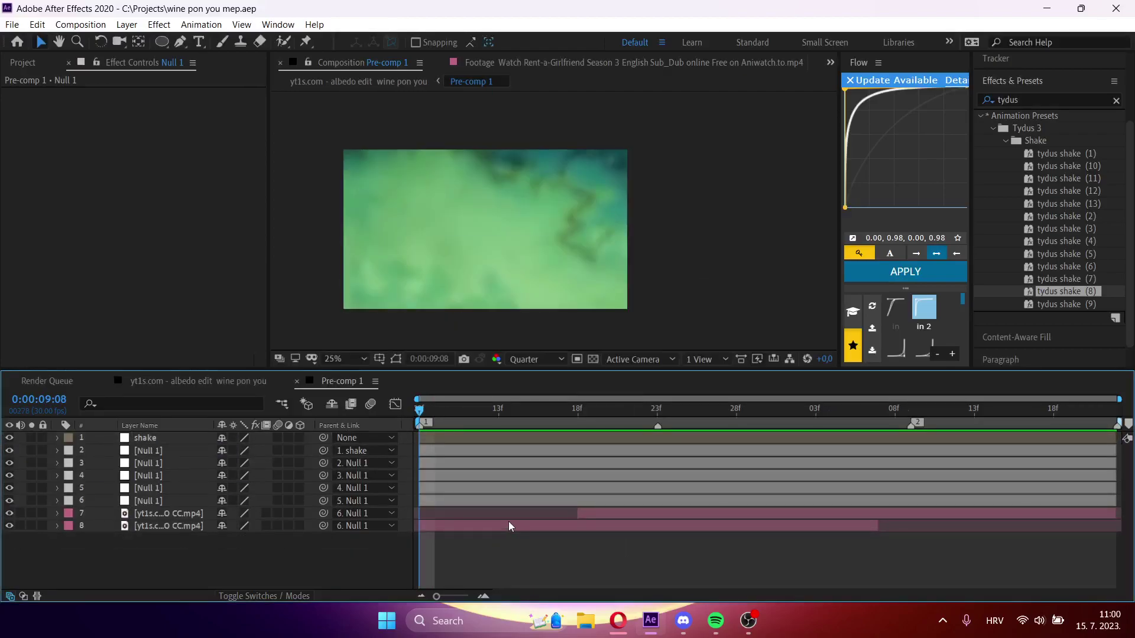
- Preview Pre-comp 1 repeatedly from its start
key(space)
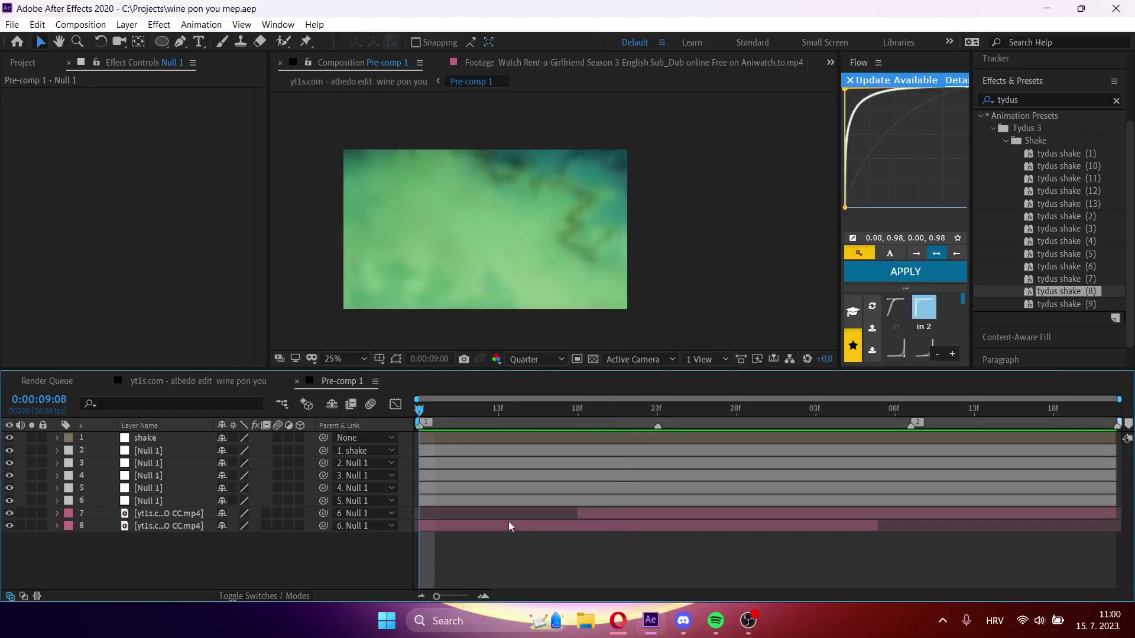
key(Home)
key(space)
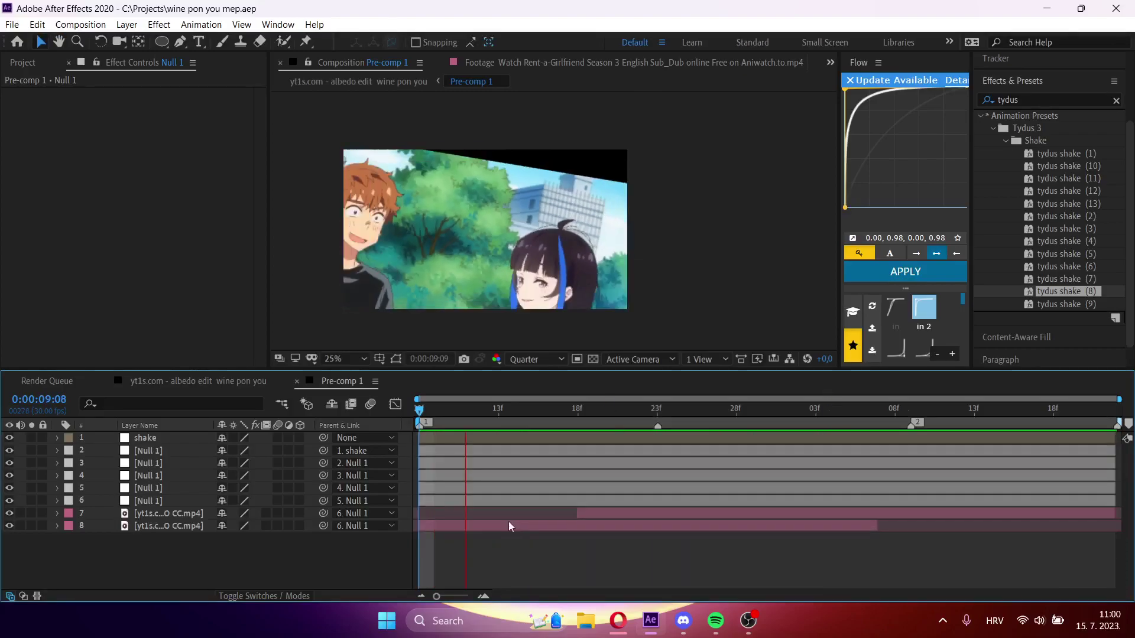
key(space)
key(Home)
key(space)
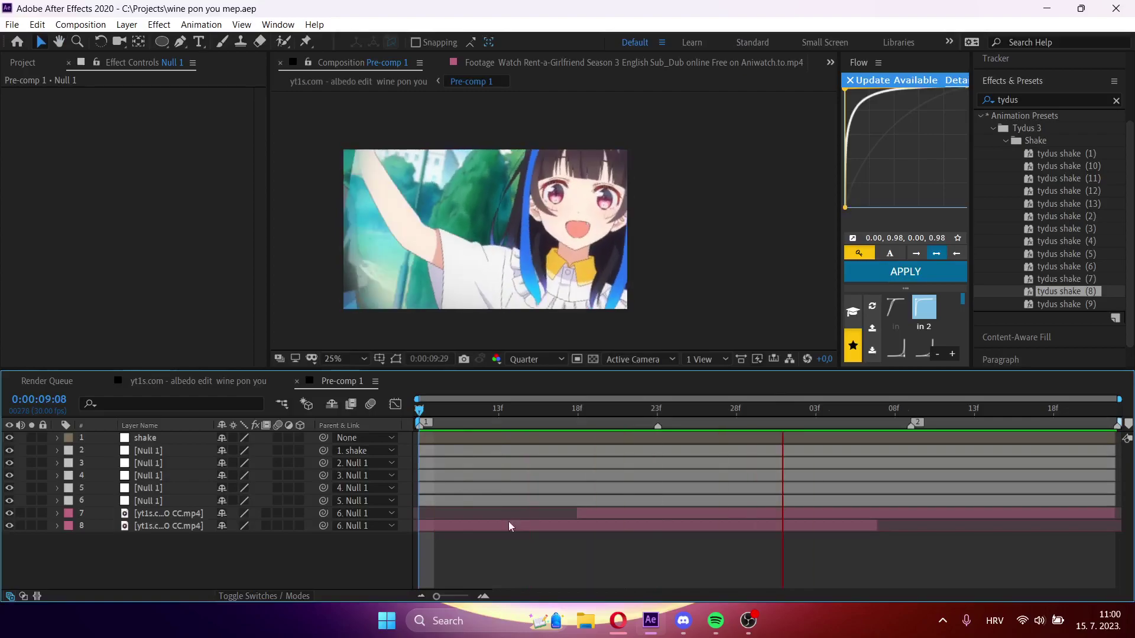
- Reveal layer 7's mask keyframes, move the first Mask Expansion keyframe to 0:00:09:21 and preview
click(630, 516)
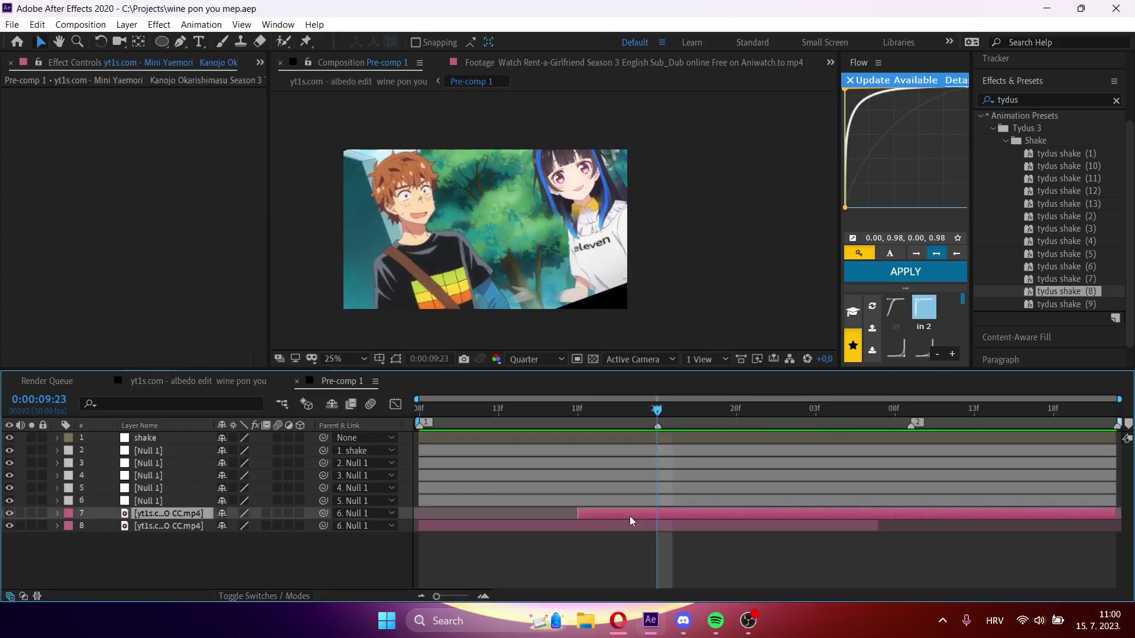
click(607, 414)
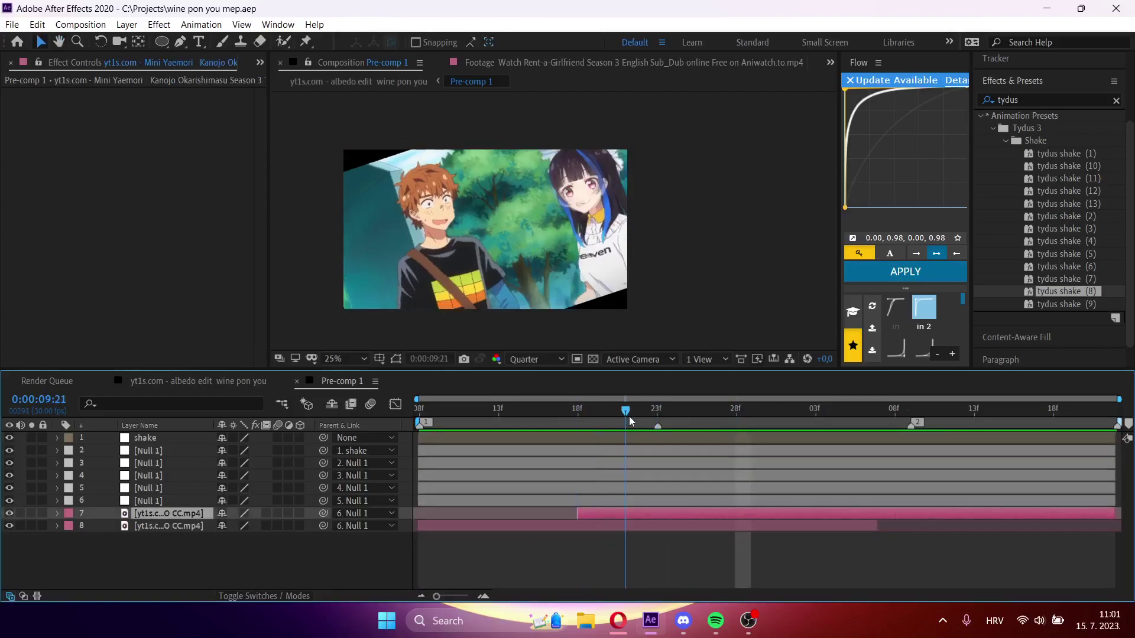
drag(629, 421, 648, 416)
key(m)
key(u)
drag(581, 538, 621, 544)
drag(636, 420, 374, 428)
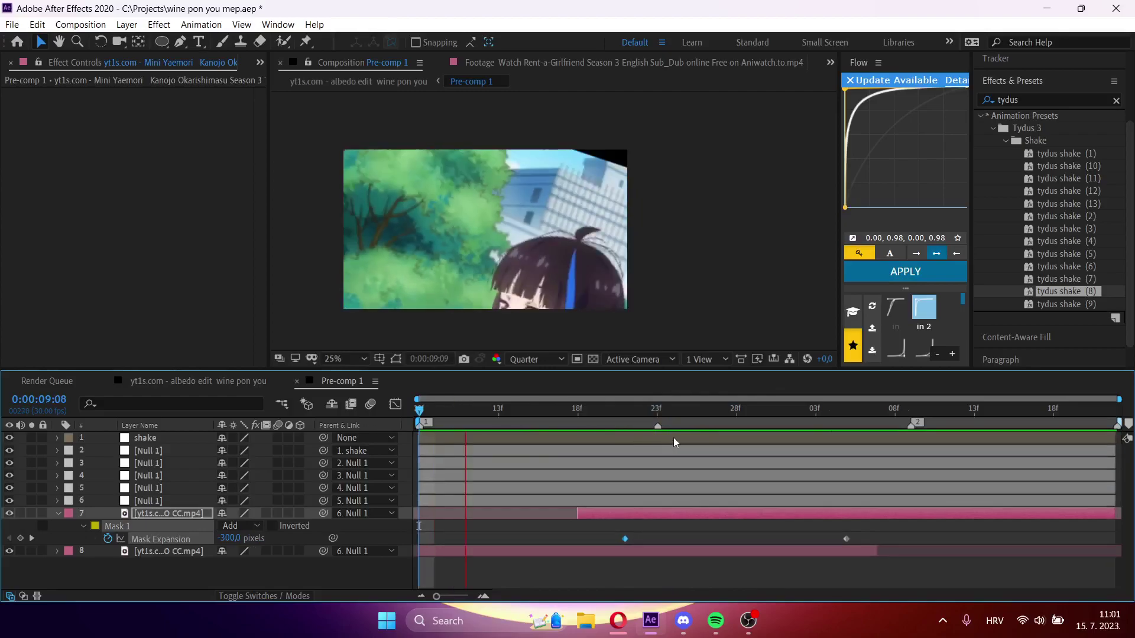
- Play the main composition, then in Pre-comp 1 move layer 7's last Mask Expansion keyframe to 0:00:10:07
key(Tab)
click(570, 445)
key(space)
double_click(725, 441)
drag(871, 544, 893, 553)
drag(757, 417, 495, 436)
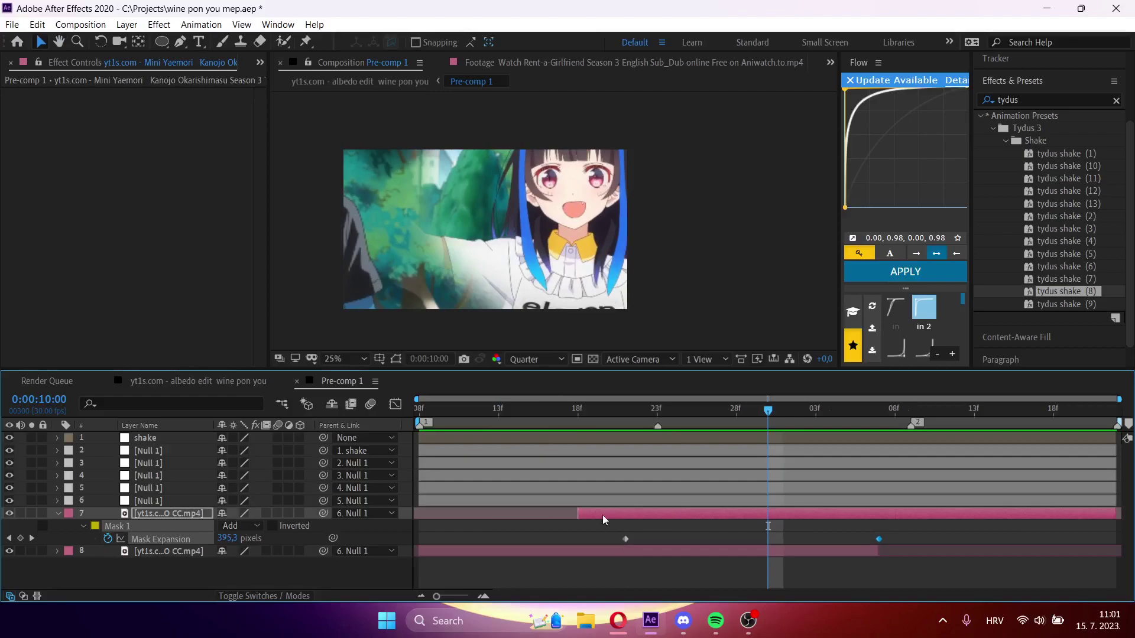
- Switch to the main composition and play Pre-comp 1 repeatedly from 0:00:09:08 to check the retimed mask reveal
key(Tab)
click(555, 521)
key(space)
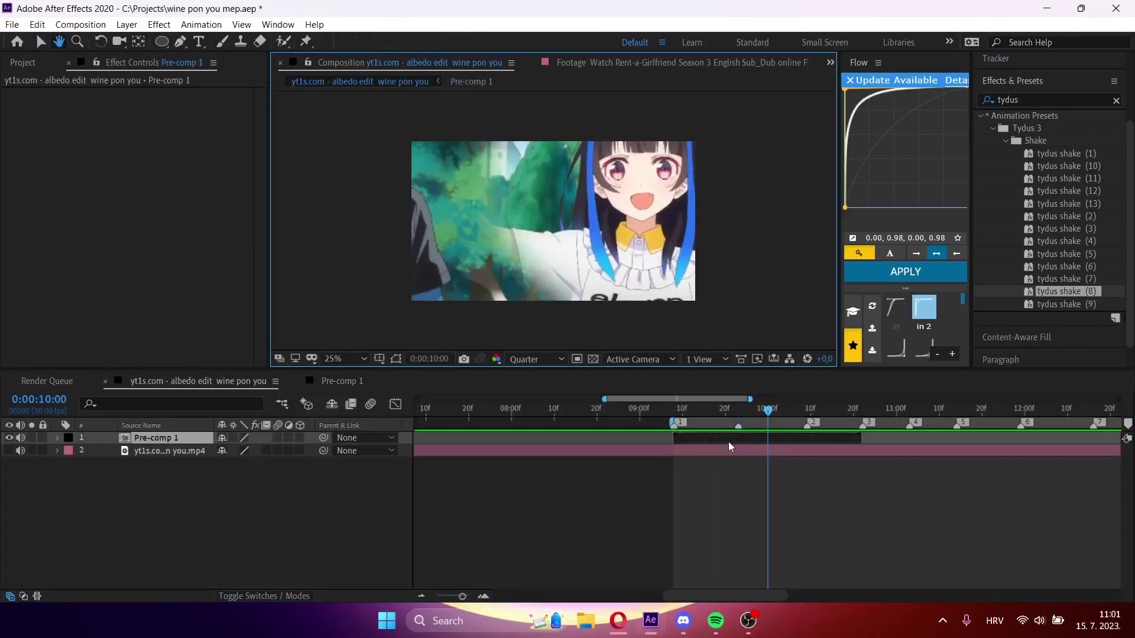
key(space)
key(space)
key(space)
key(space)
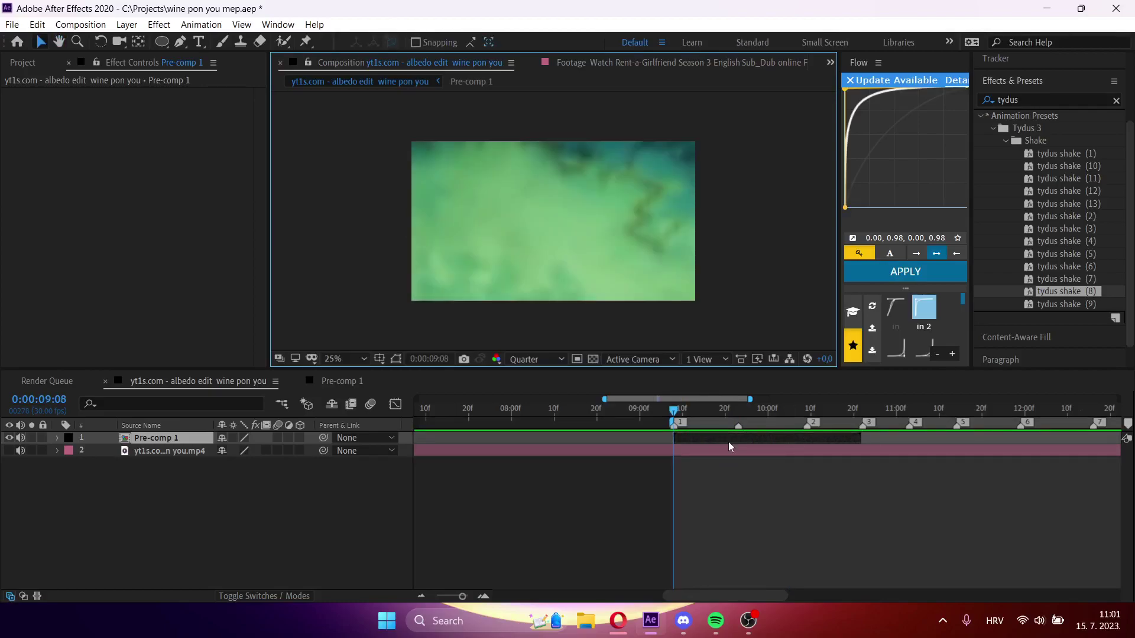
- In Pre-comp 1, create a 1920 x 1080 white (FFFFFF) solid and place it between the two clip layers
double_click(729, 441)
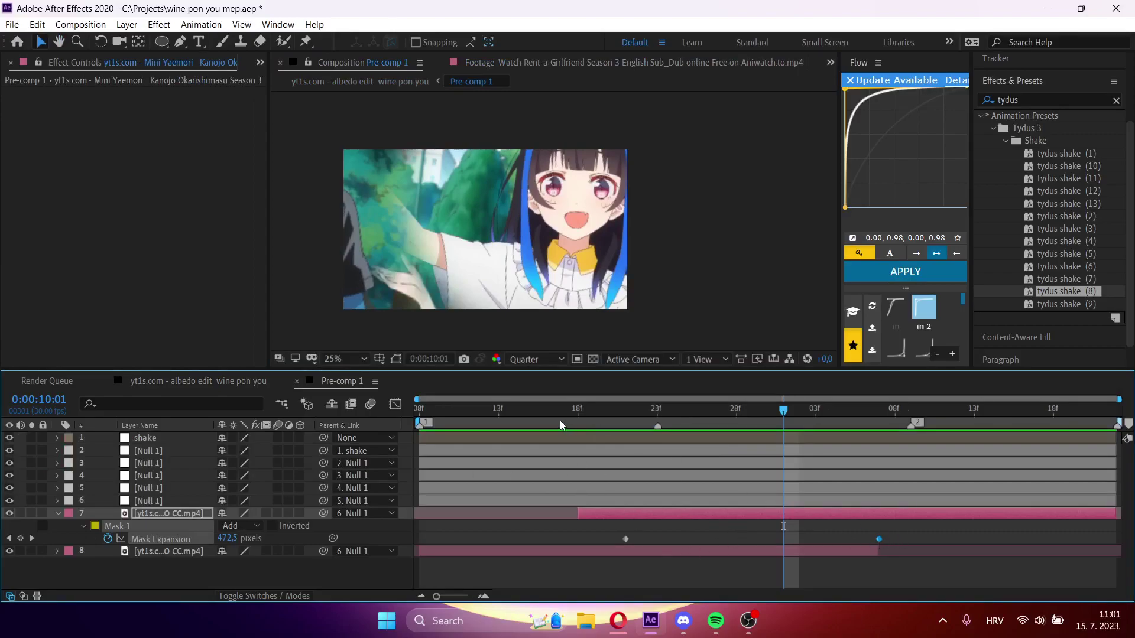
key(Home)
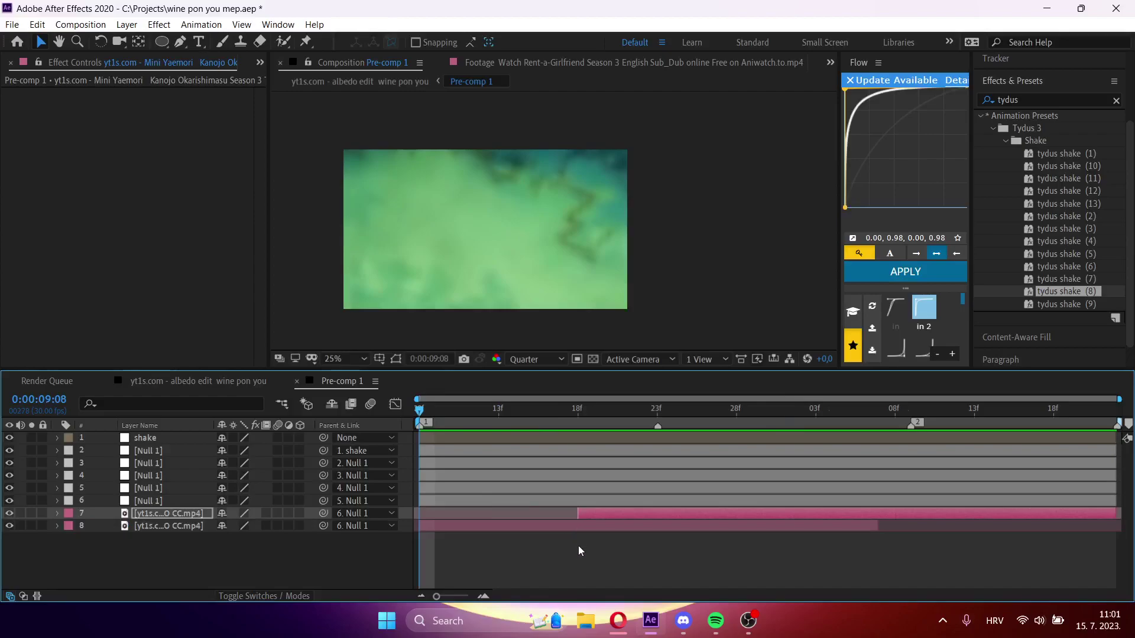
click(576, 548)
key(ctrl+y)
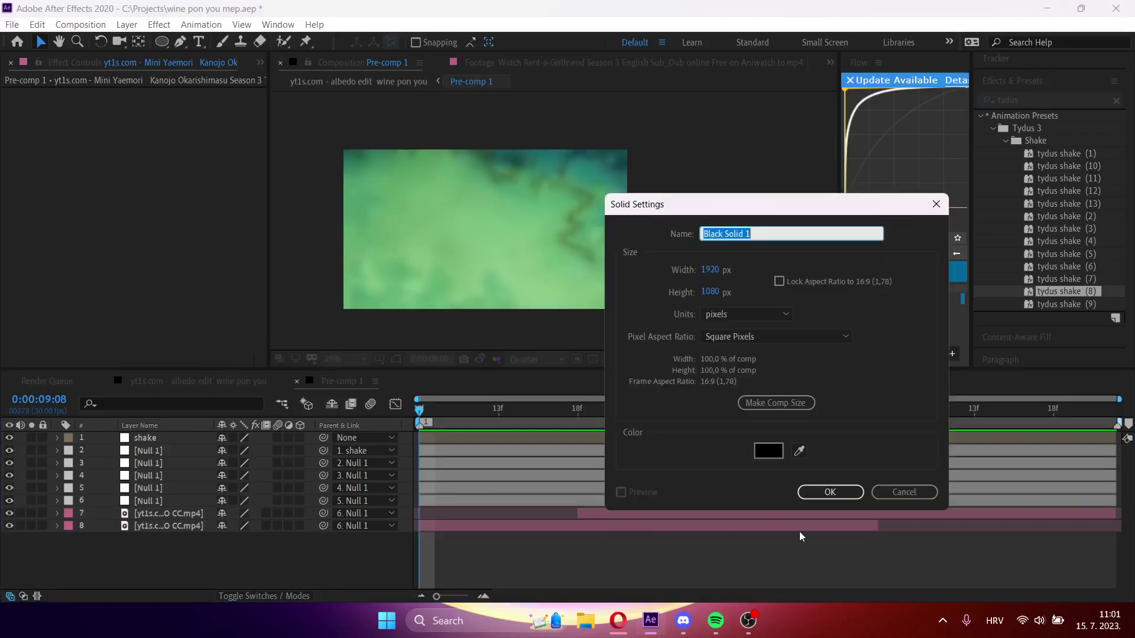
click(768, 450)
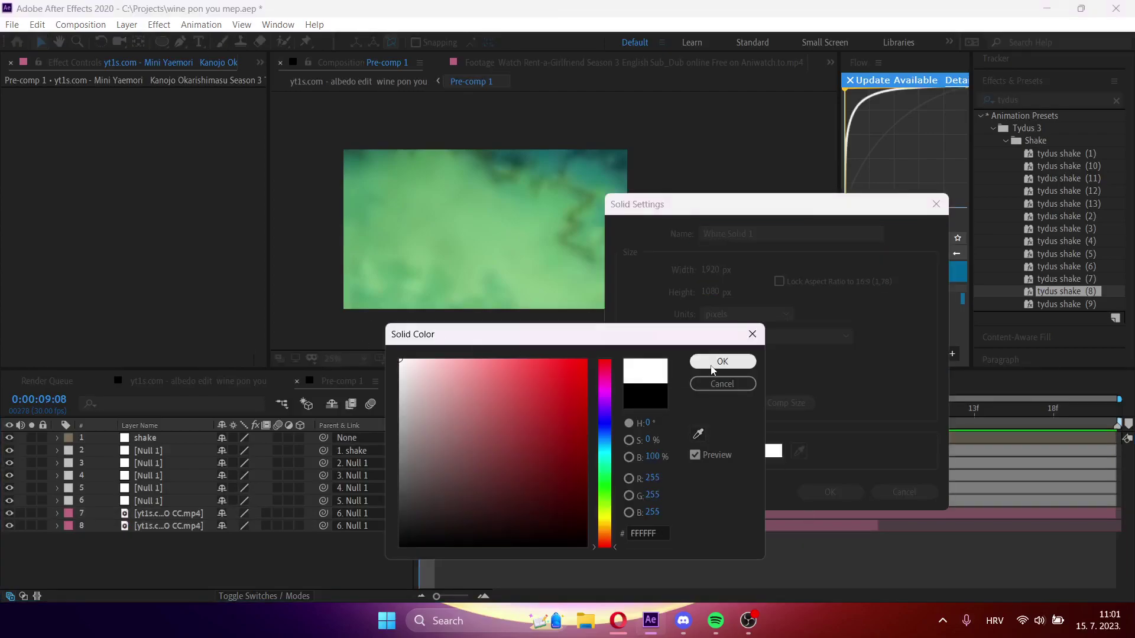
click(712, 369)
key(Return)
drag(172, 467, 176, 532)
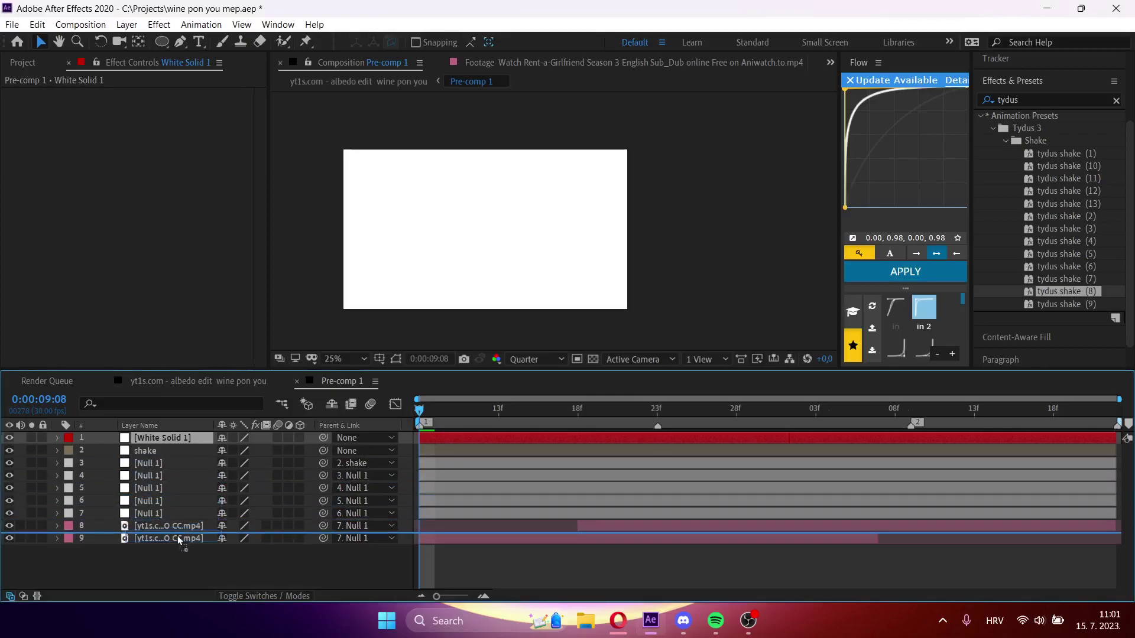
- Animate White Solid 1's opacity from 0% at 0:00:09:18 to 100% at 0:00:10:04
click(580, 421)
key(t)
drag(226, 538, 160, 539)
drag(607, 417, 736, 417)
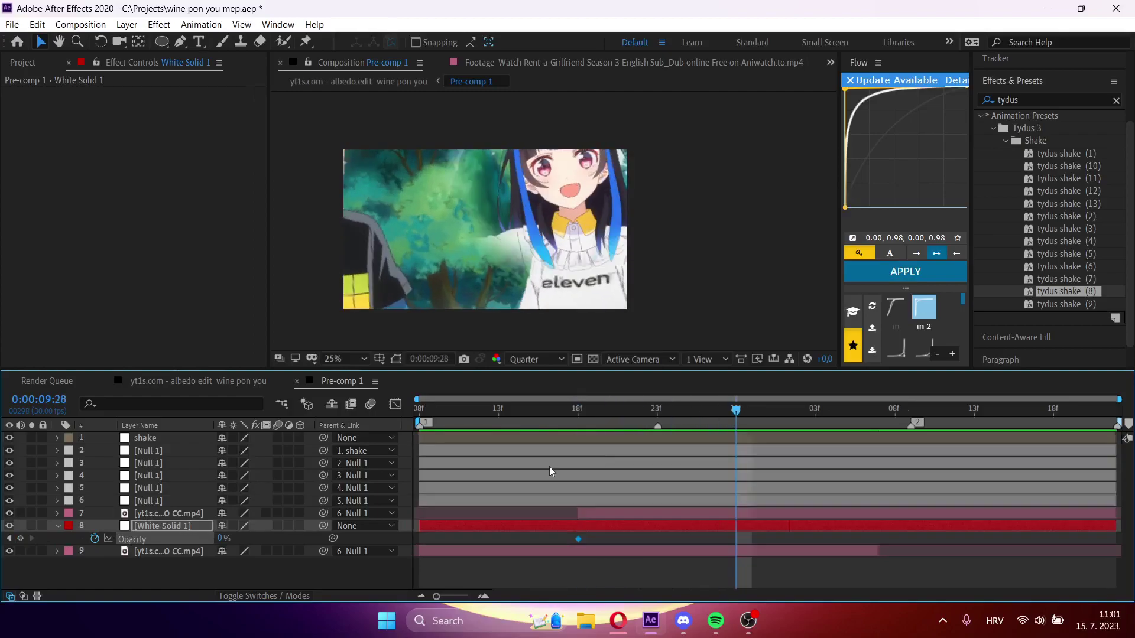
drag(219, 539, 833, 537)
drag(738, 417, 817, 427)
- Preview the white fade in Pre-comp 1 and in the main composition
key(space)
key(Tab)
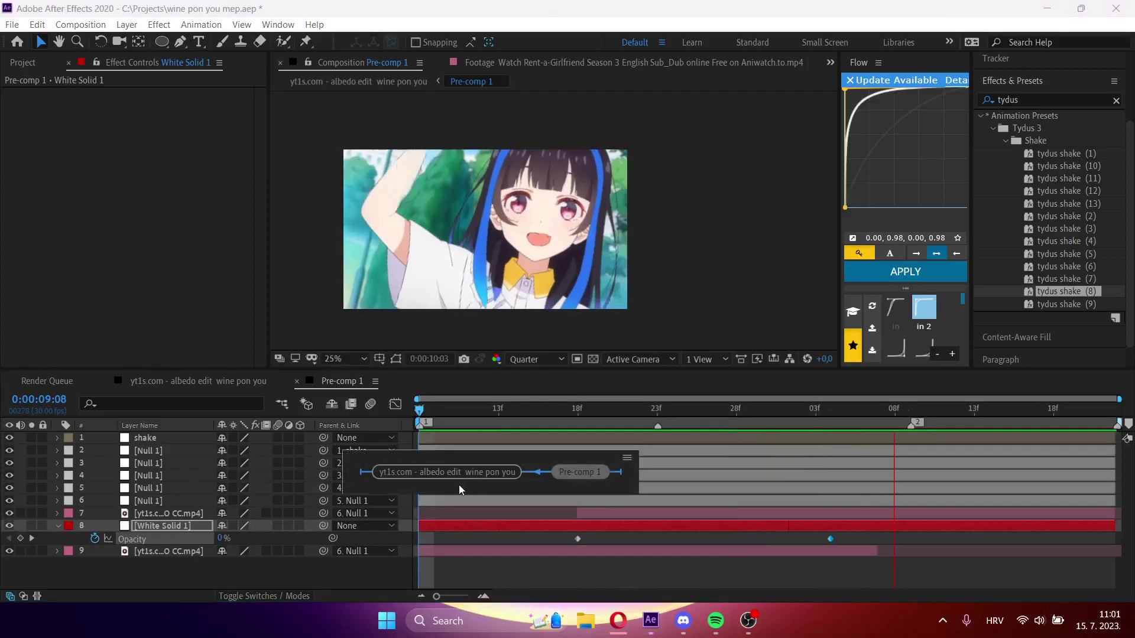
click(449, 469)
key(space)
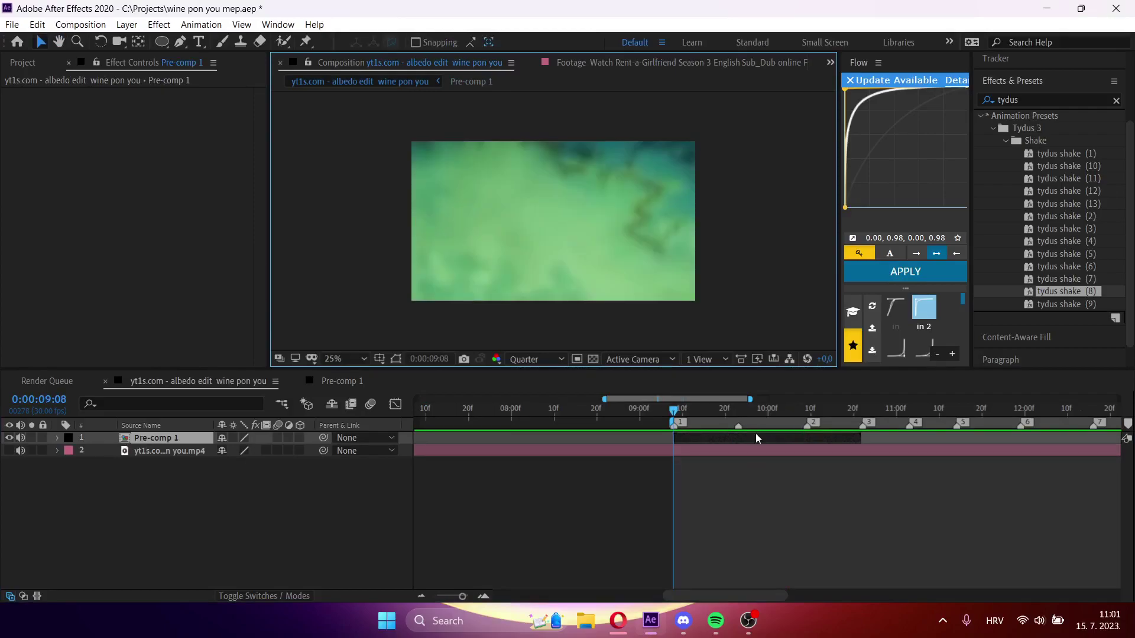
key(space)
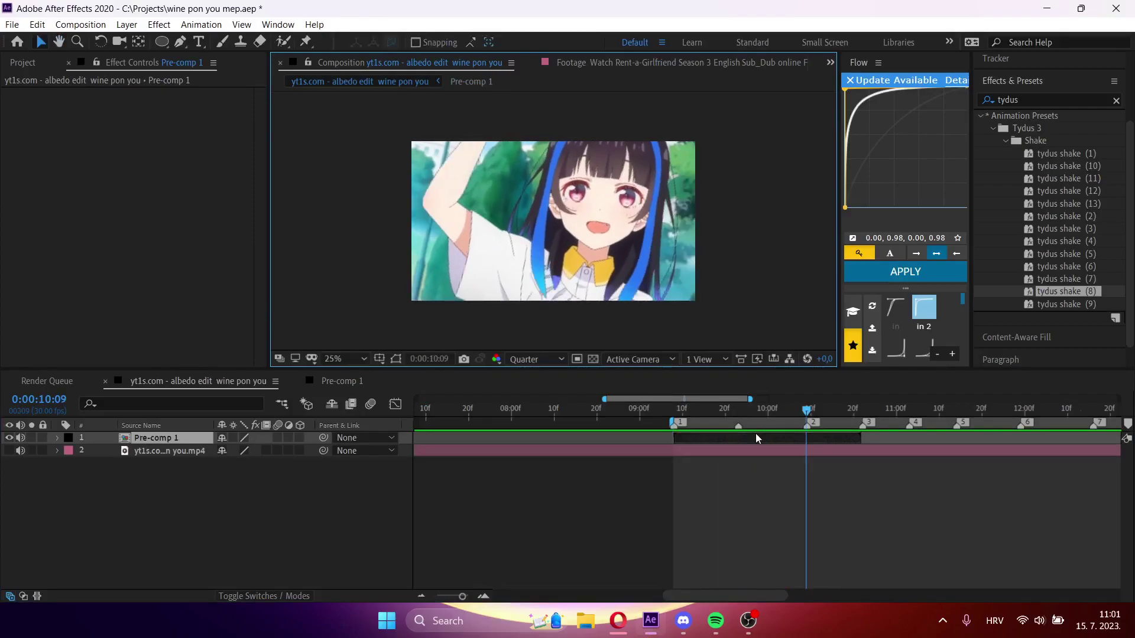
key(space)
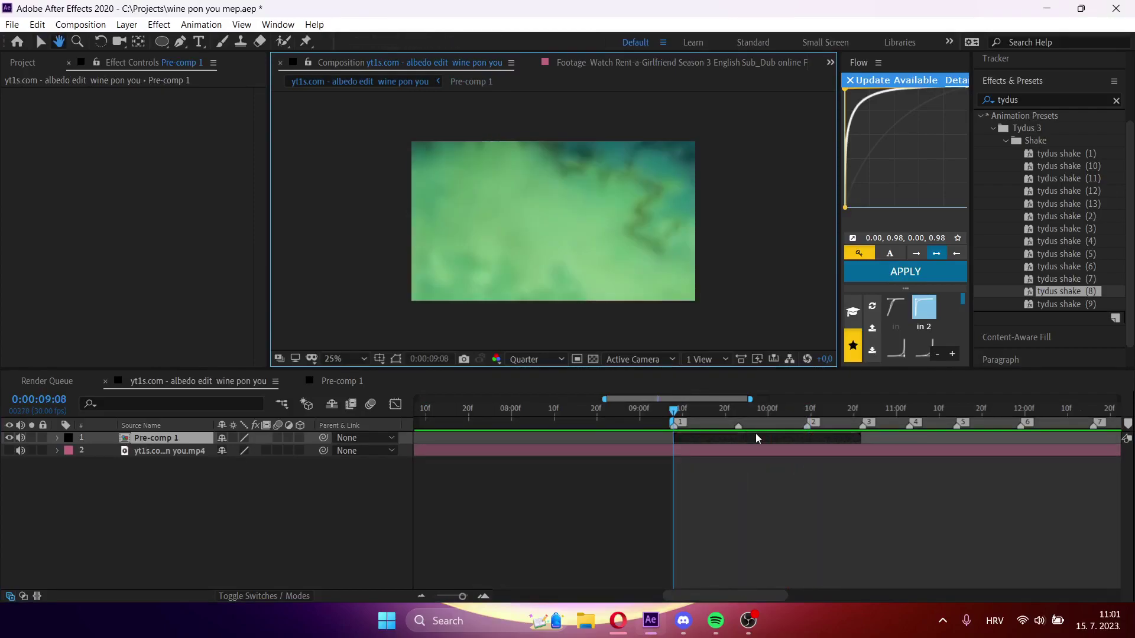
- Reopen Pre-comp 1, select layer 7 and preview the reveal over the white fade from 0:00:09:18
double_click(756, 437)
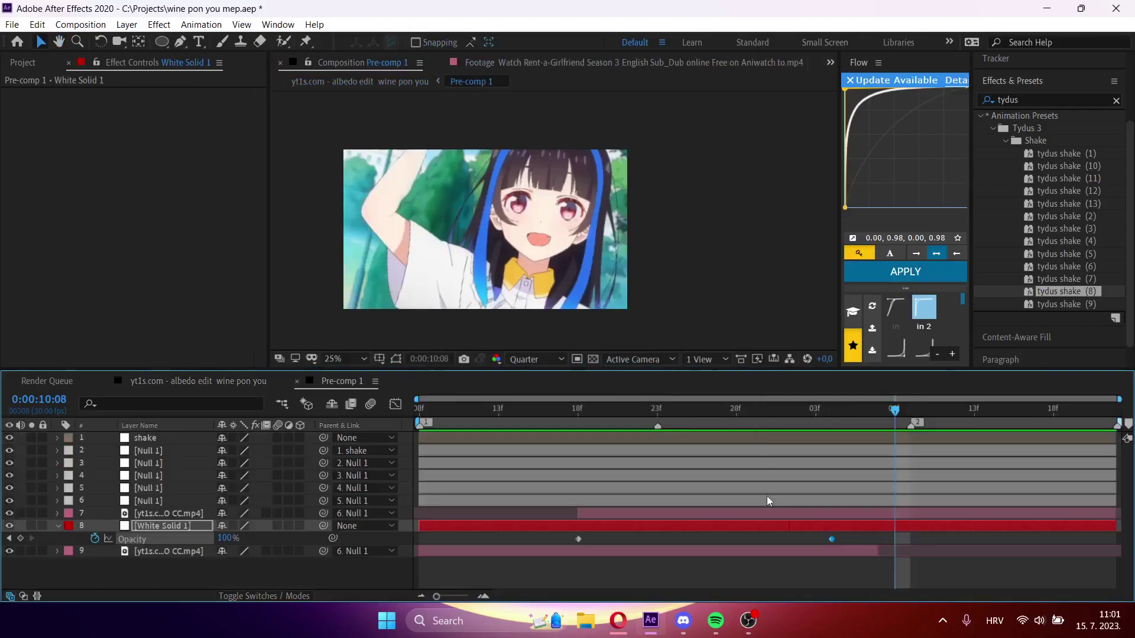
click(747, 512)
click(579, 409)
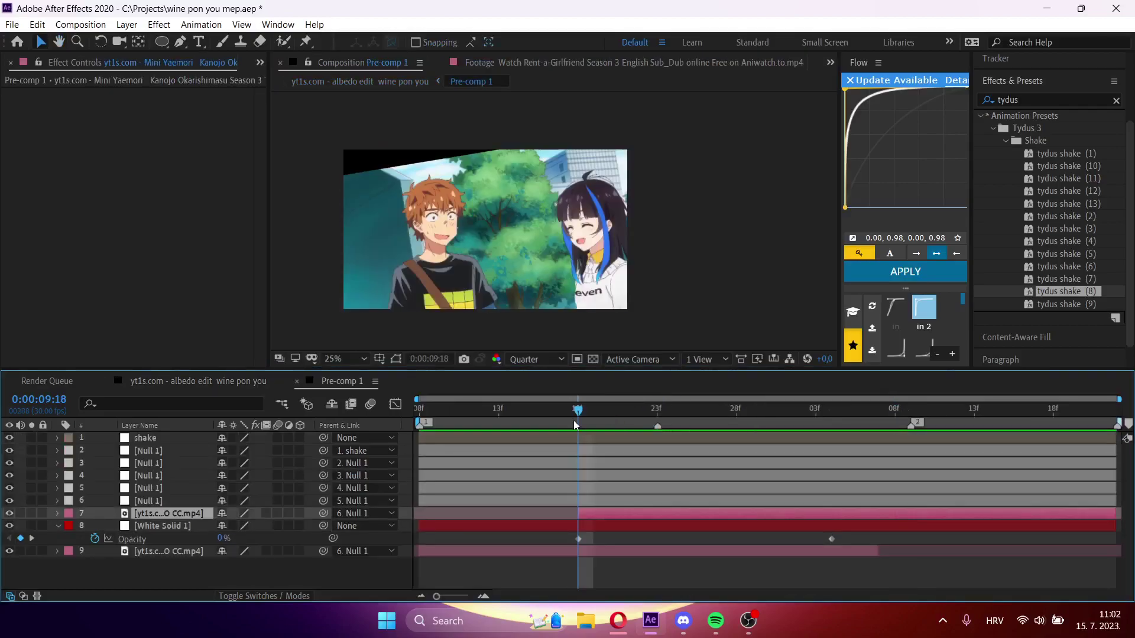
drag(574, 420, 585, 478)
key(space)
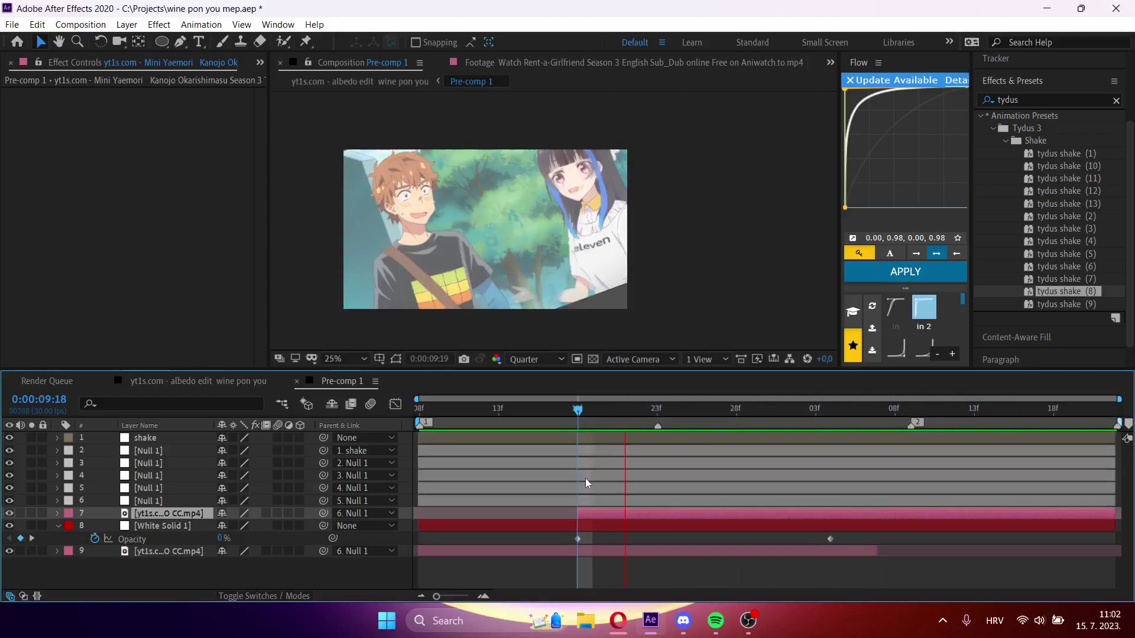
key(Tab)
- Return to 0:00:09:08, save the project and collapse the keyframes of all layers
drag(486, 416, 419, 420)
key(ctrl+s)
key(ctrl+a)
key(u)
key(u)
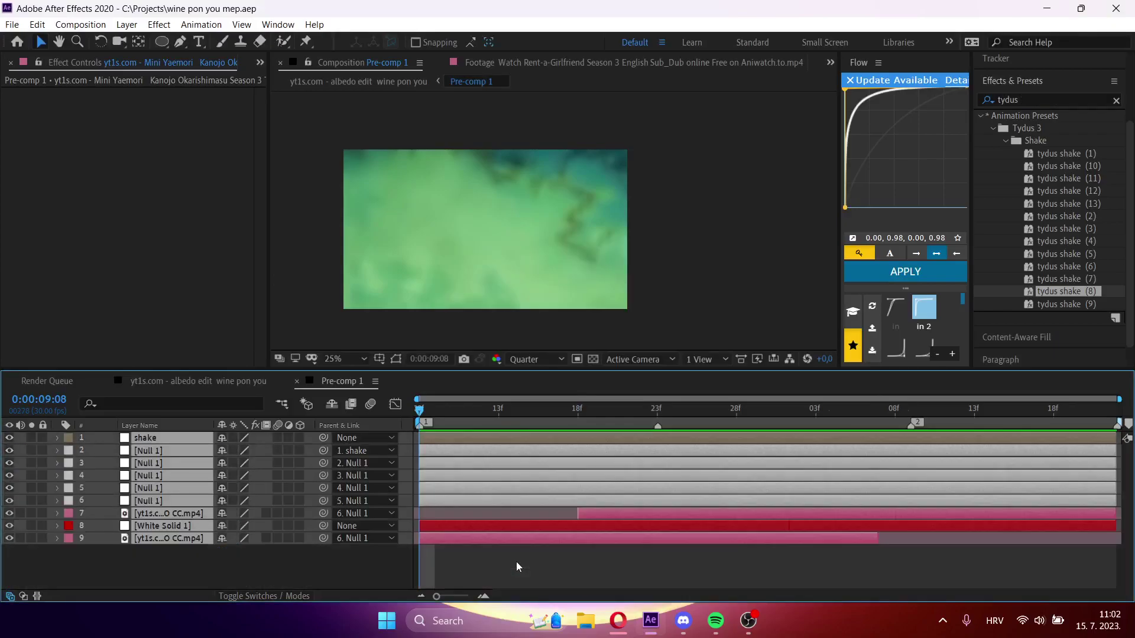
- Create a second white solid above all layers and hide it
click(516, 562)
key(ctrl+y)
key(Return)
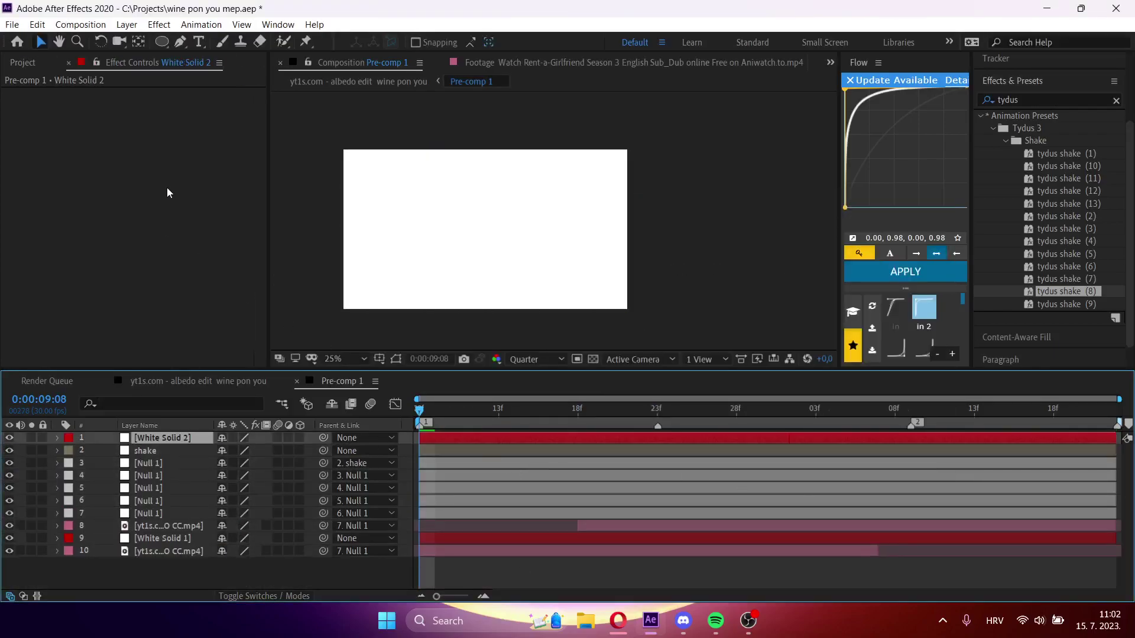
click(9, 438)
- Draw a curved open mask path on White Solid 2 that dips below the boy, loops around the girl and exits the frame
key(space)
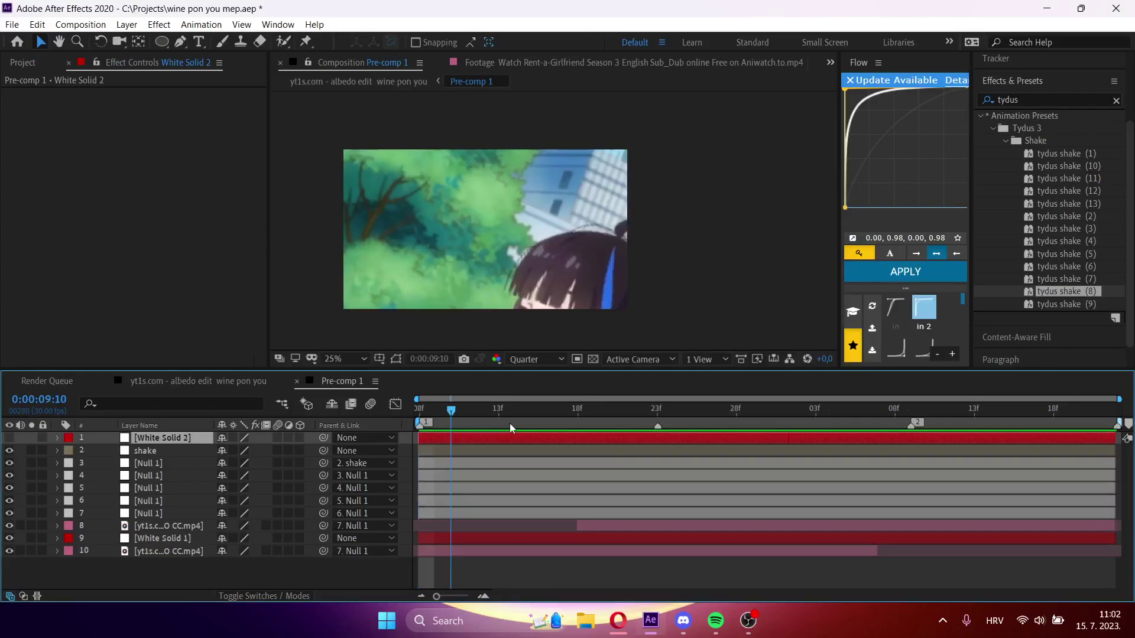
click(180, 43)
drag(310, 241, 357, 225)
drag(493, 290, 594, 281)
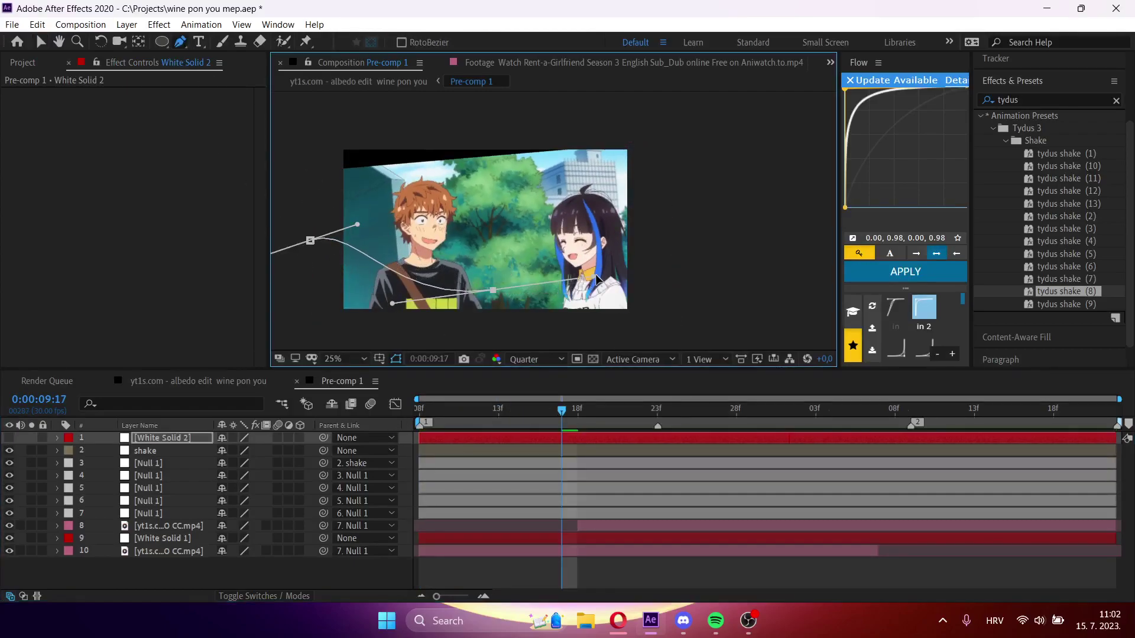
drag(524, 301, 599, 281)
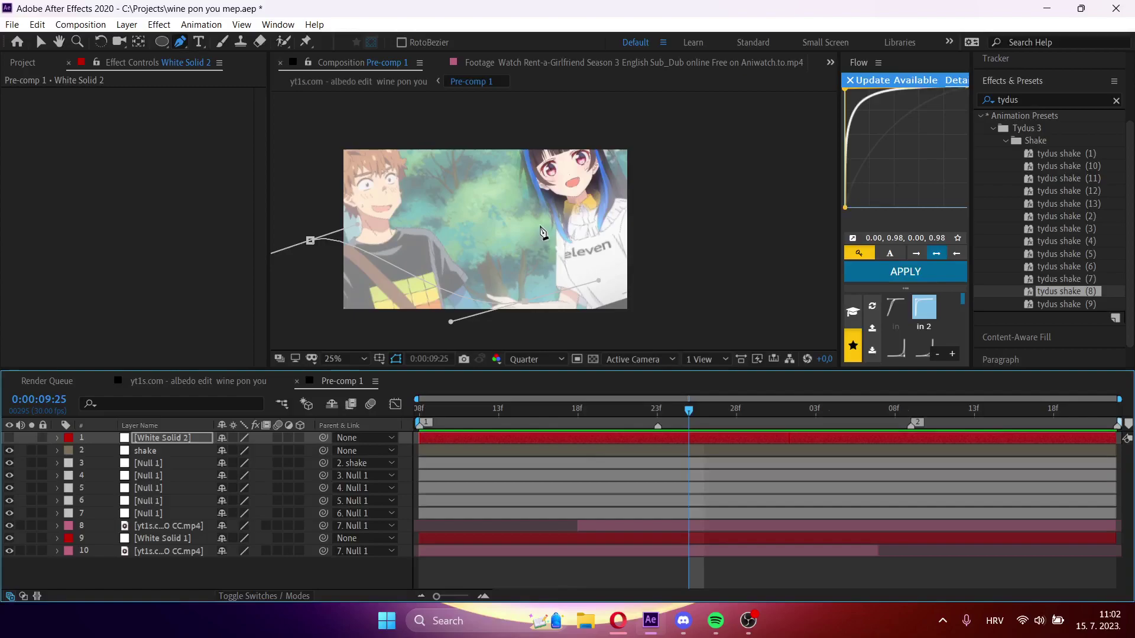
drag(603, 182, 571, 164)
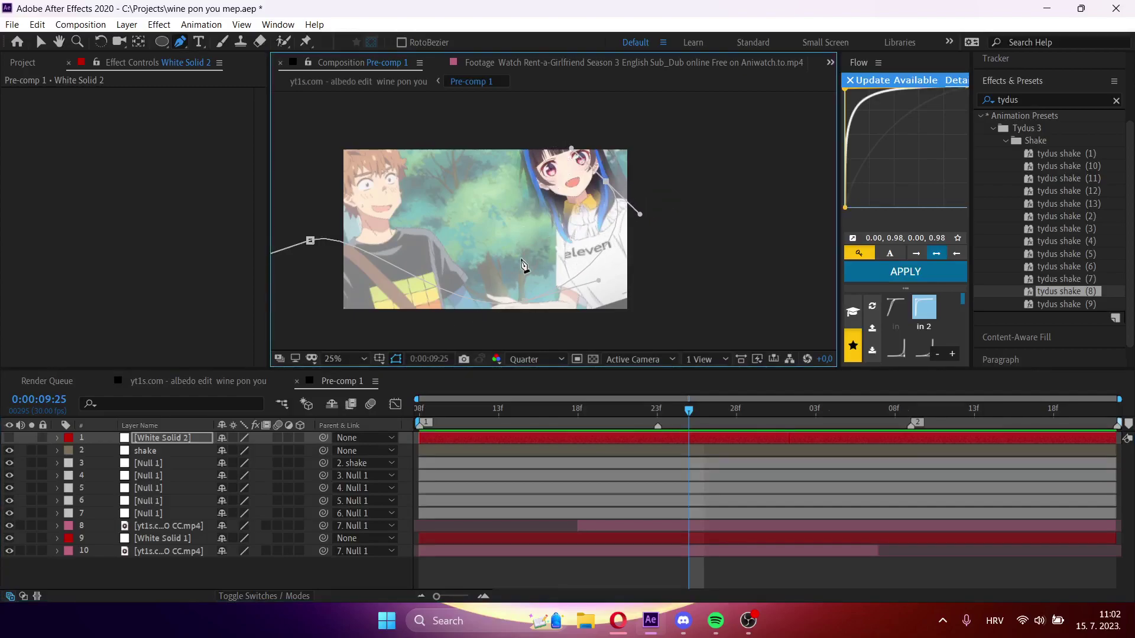
drag(693, 324, 720, 318)
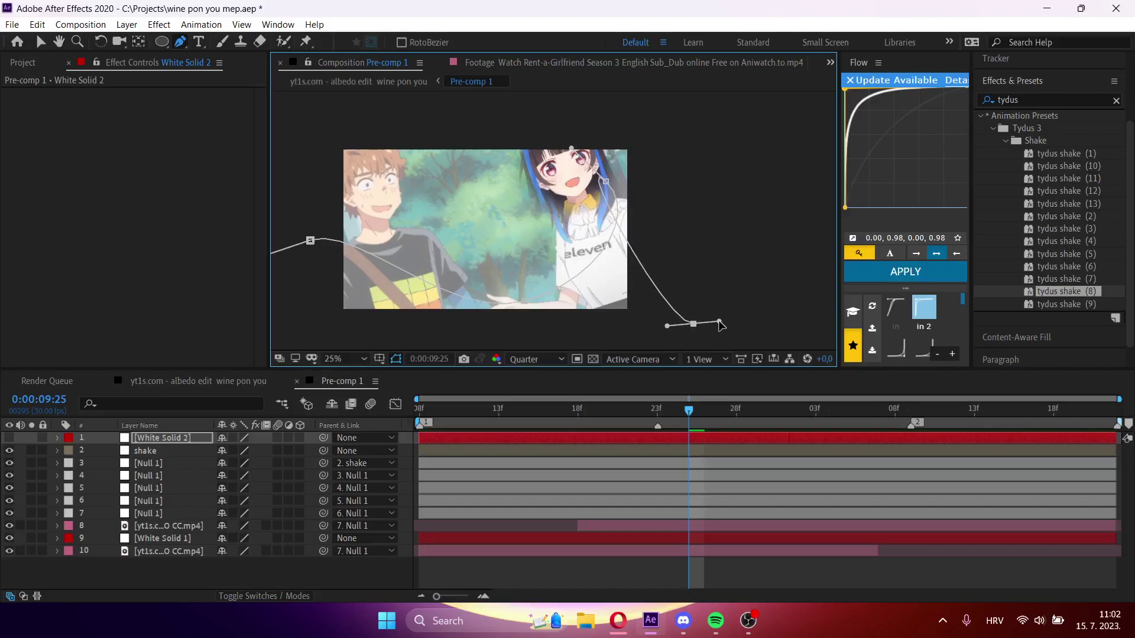
drag(542, 265, 571, 289)
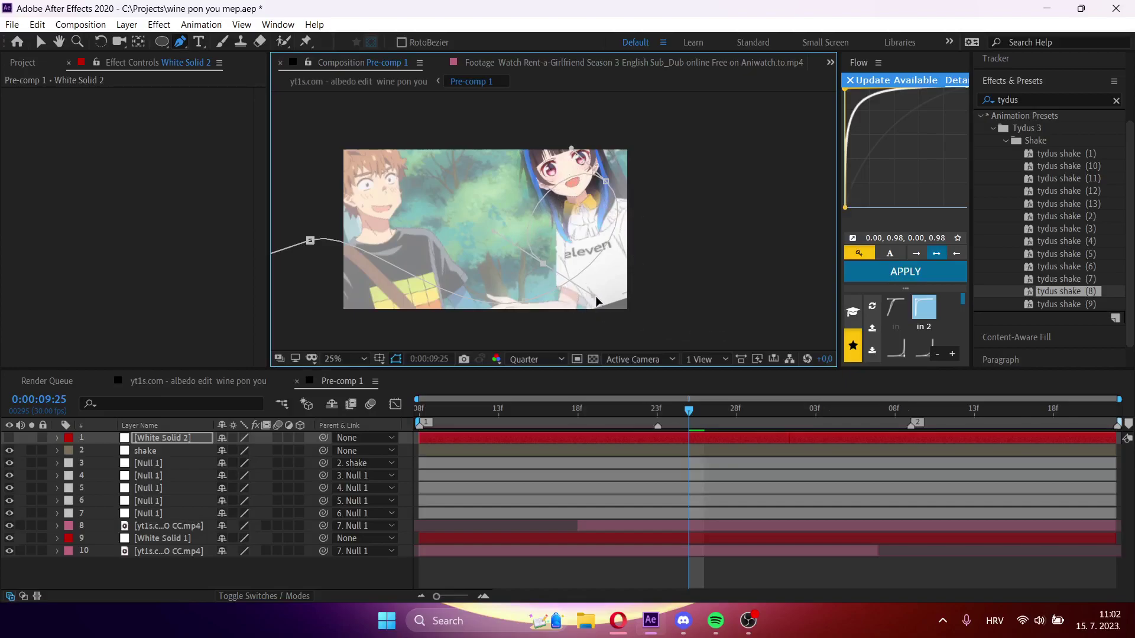
- Apply the 3D Stroke effect to White Solid 2, return to 0:00:09:08 and make the layer visible
key(ctrl+space)
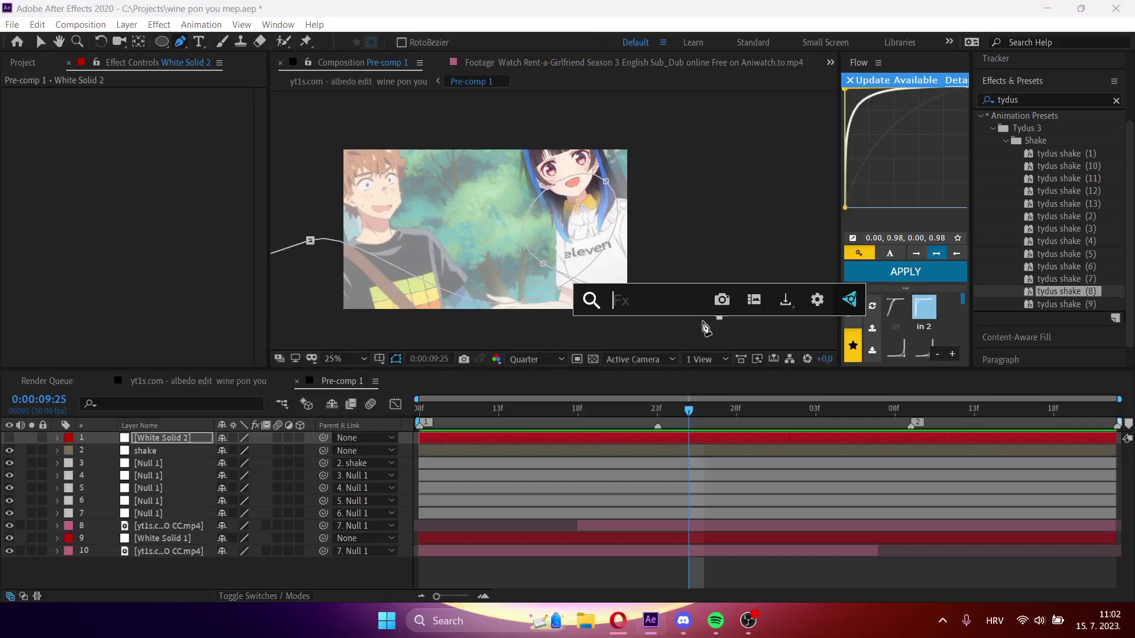
text(3d)
click(655, 342)
key(v)
drag(530, 410, 216, 402)
click(9, 438)
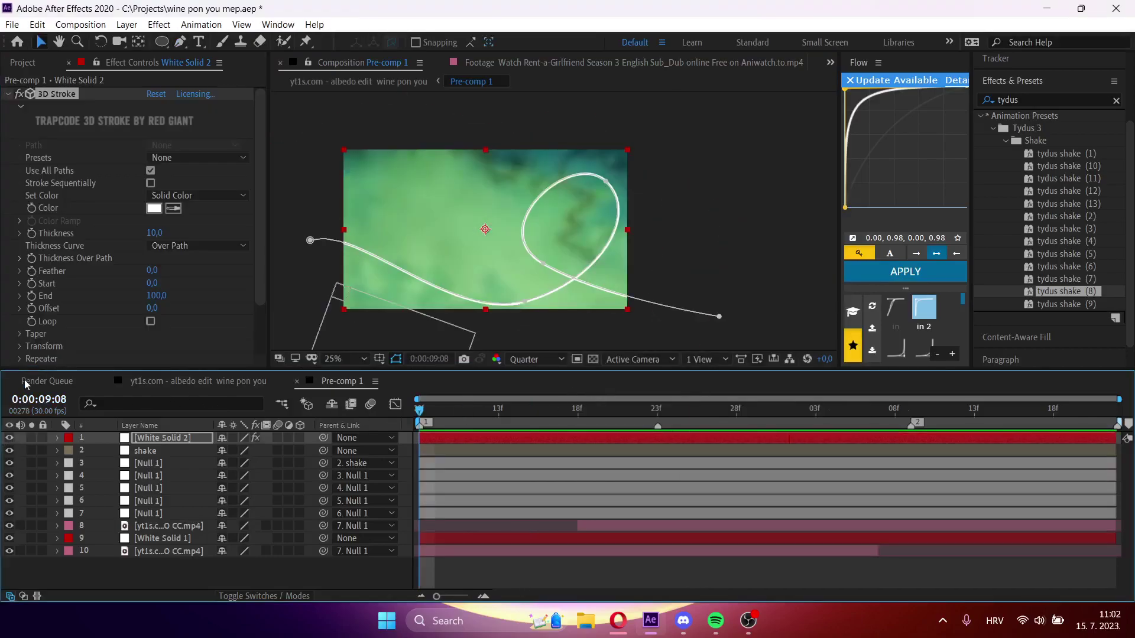
- Animate White Solid 2's 3D Stroke Offset from -100 at 0:00:09:08 to above 100 at 0:00:10:06
click(32, 310)
drag(153, 310, 3, 310)
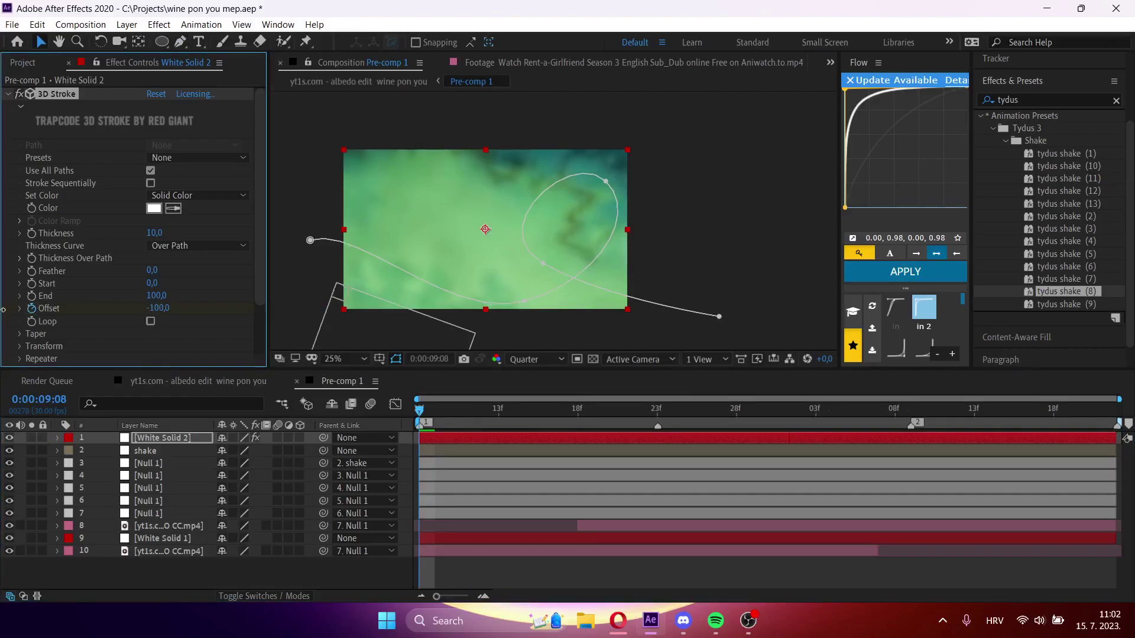
key(space)
key(space)
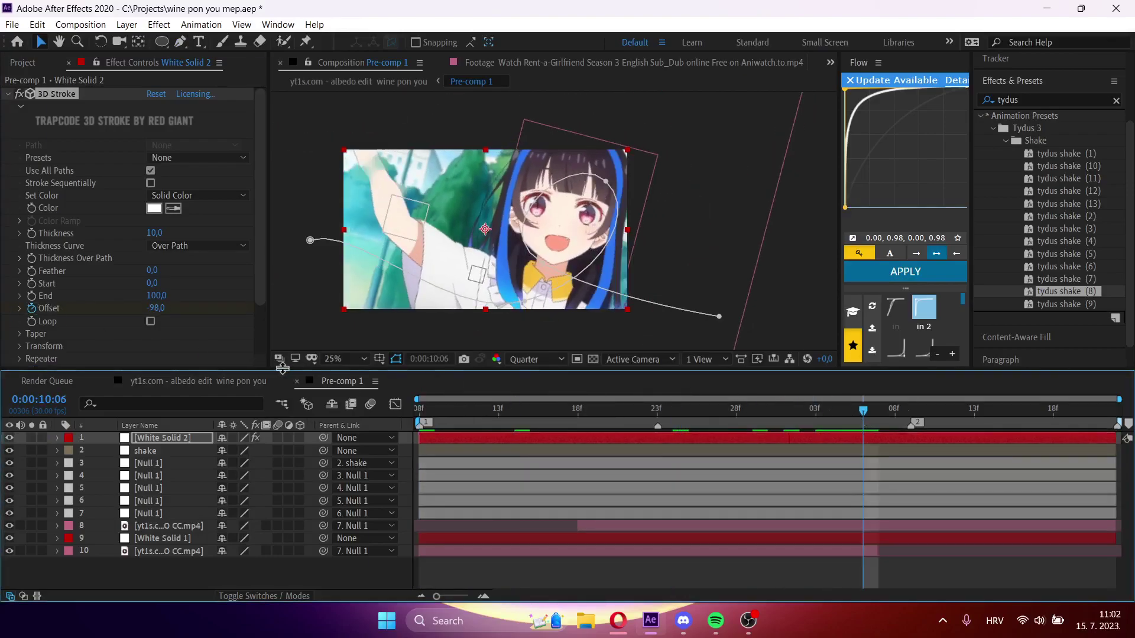
drag(152, 316, 308, 313)
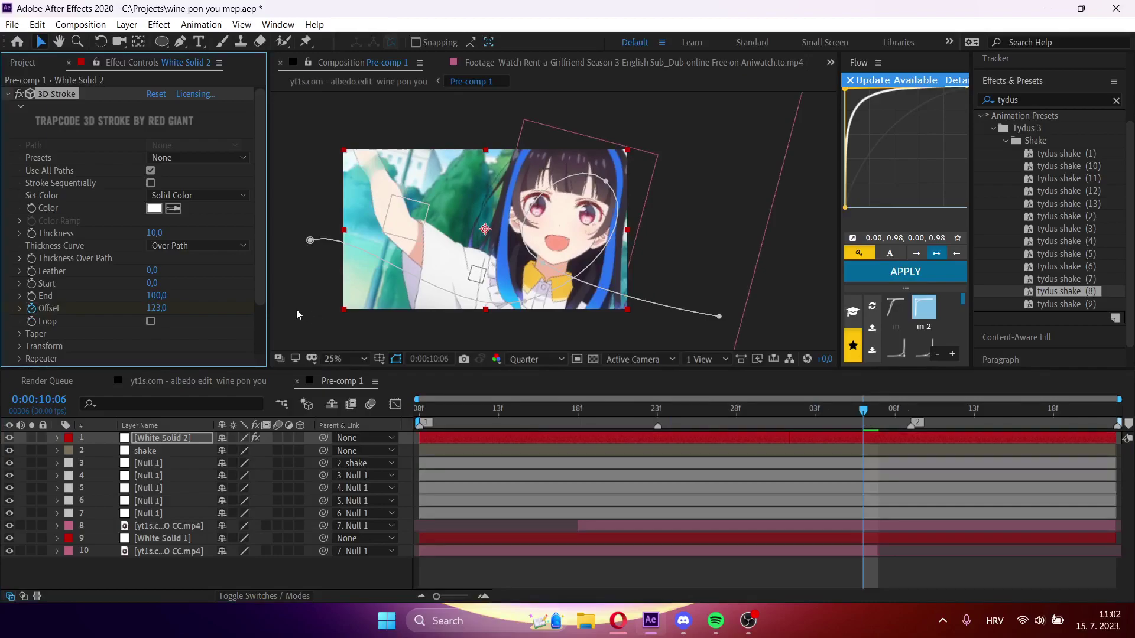
- Apply Deep Glow to White Solid 2 and enable its Unmult option
drag(494, 414, 566, 416)
key(ctrl+space)
text(d)
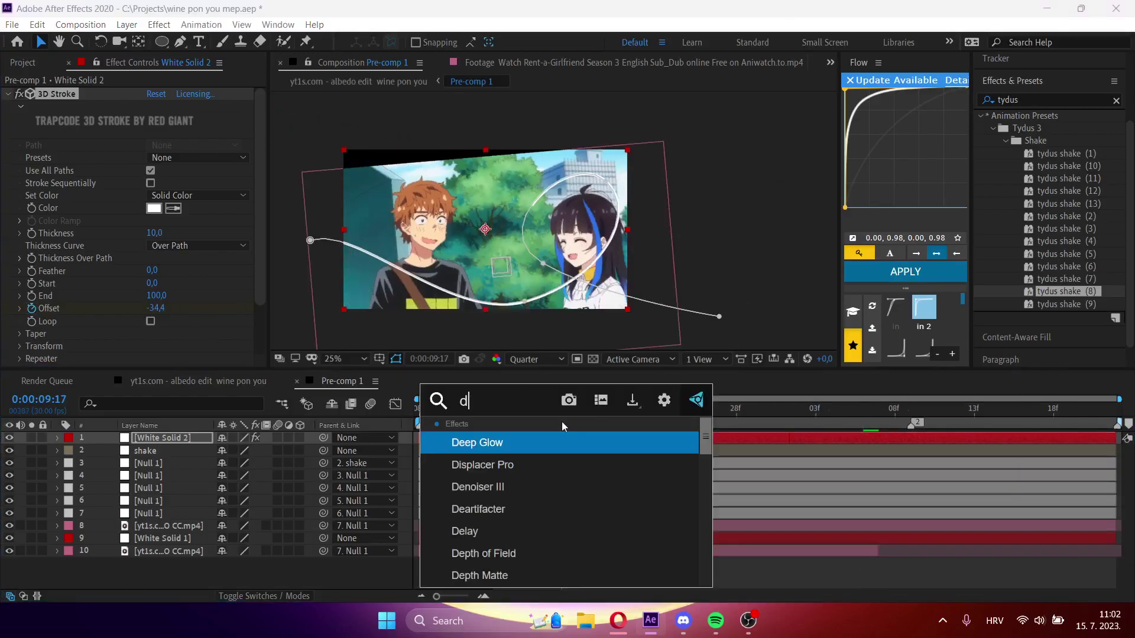
click(484, 442)
click(151, 311)
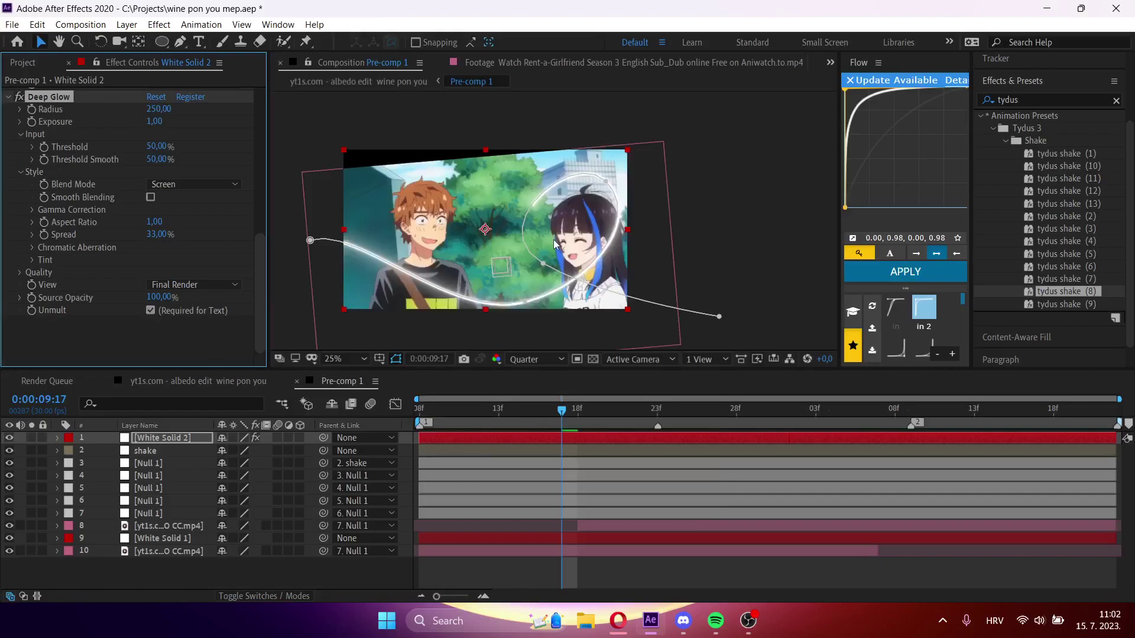
- Move the loop's mask points on White Solid 2 so the path wraps more tightly around the girl's head
click(604, 179)
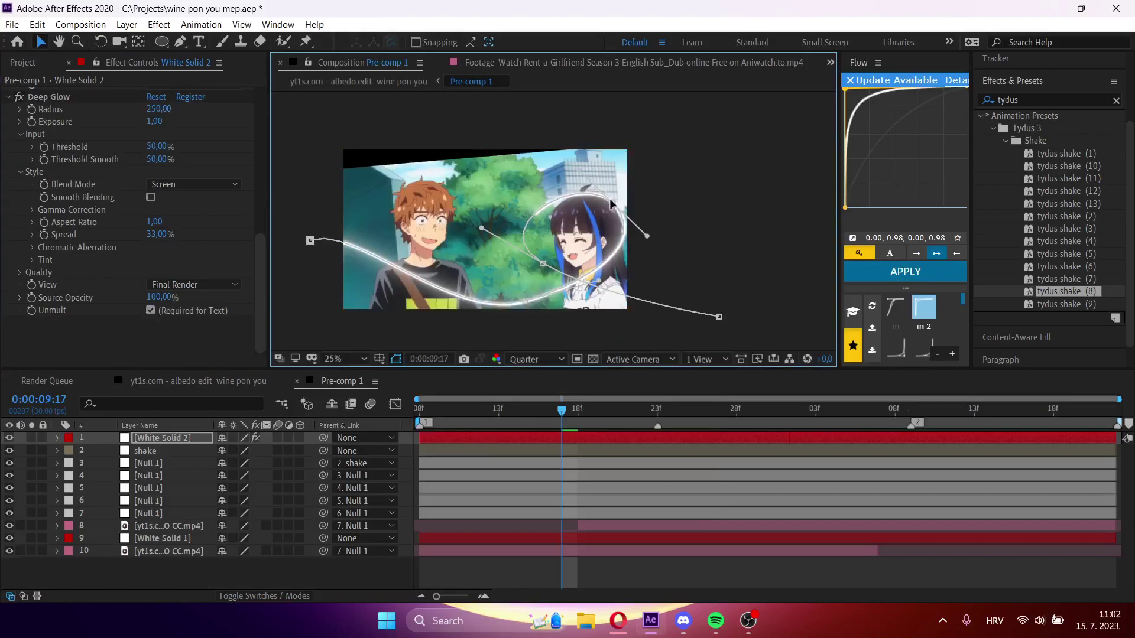
drag(543, 267, 561, 282)
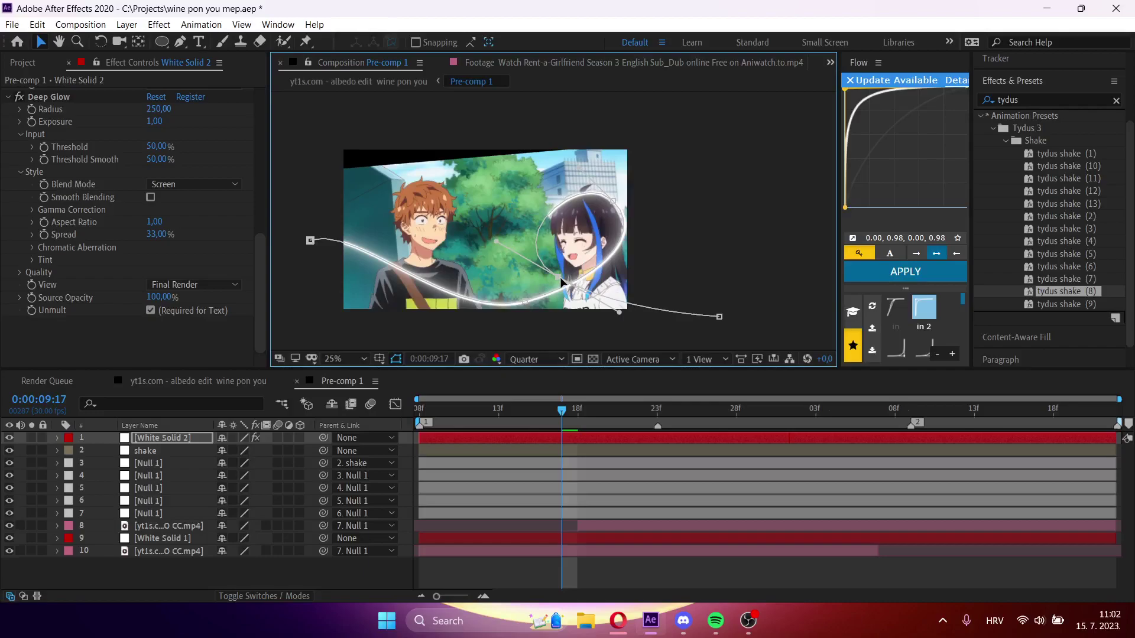
drag(554, 411, 277, 421)
- Preview the glowing stroke and move White Solid 2 below the nulls, directly above the upper clip layer
key(space)
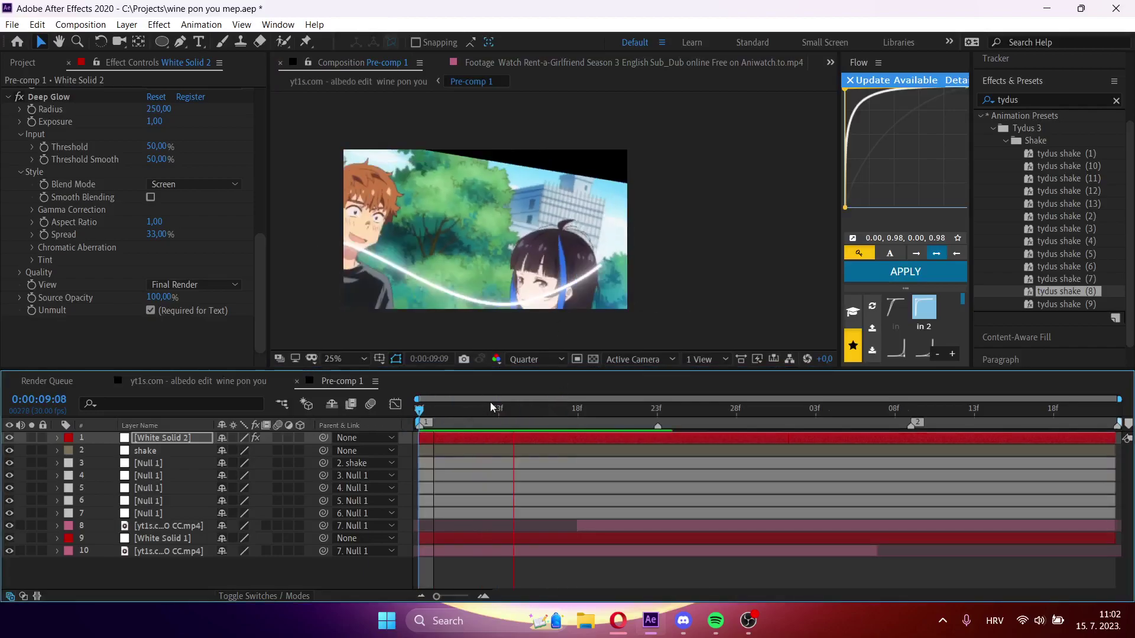
key(space)
drag(160, 438, 165, 519)
- Parent White Solid 2 to the lowest null, layer 6, at 0:00:09:23 on its second scale keyframe
click(498, 409)
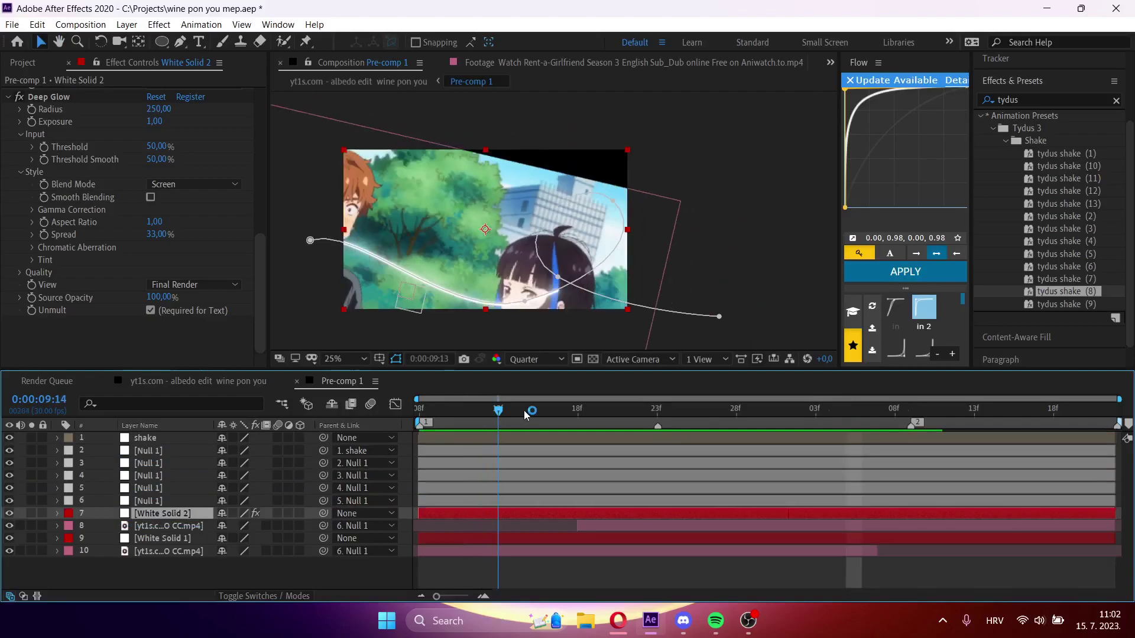
click(548, 503)
key(s)
drag(566, 417, 657, 432)
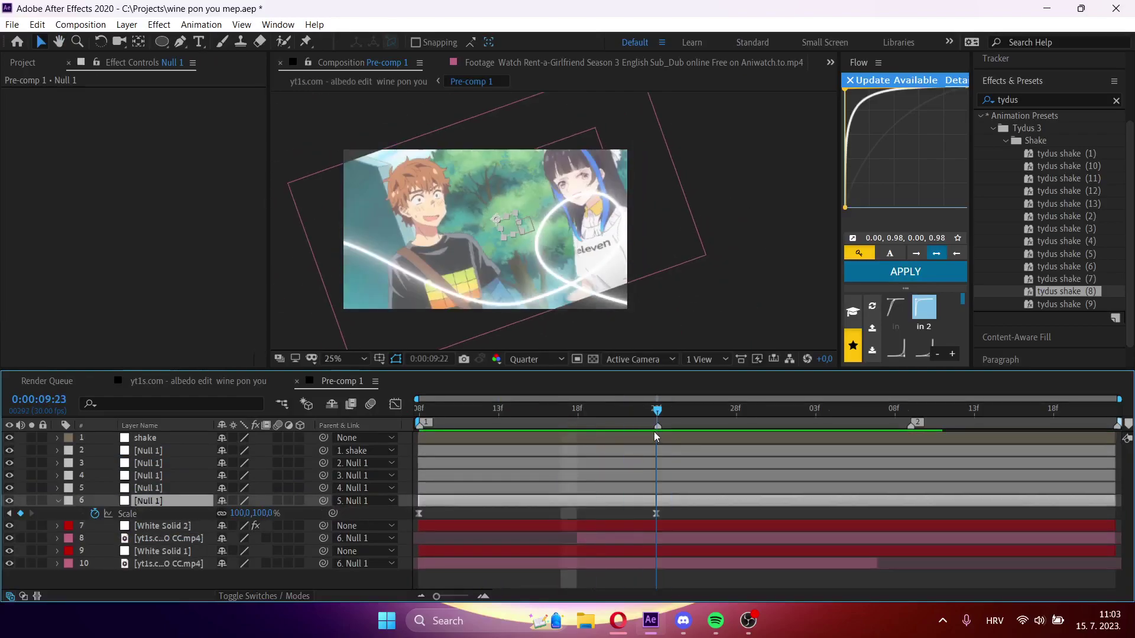
click(534, 528)
drag(324, 526, 189, 502)
- At 0:00:09:18, set White Solid 2's rotation to 0° and move the stroke so its loop frames the girl's head
drag(485, 414, 577, 409)
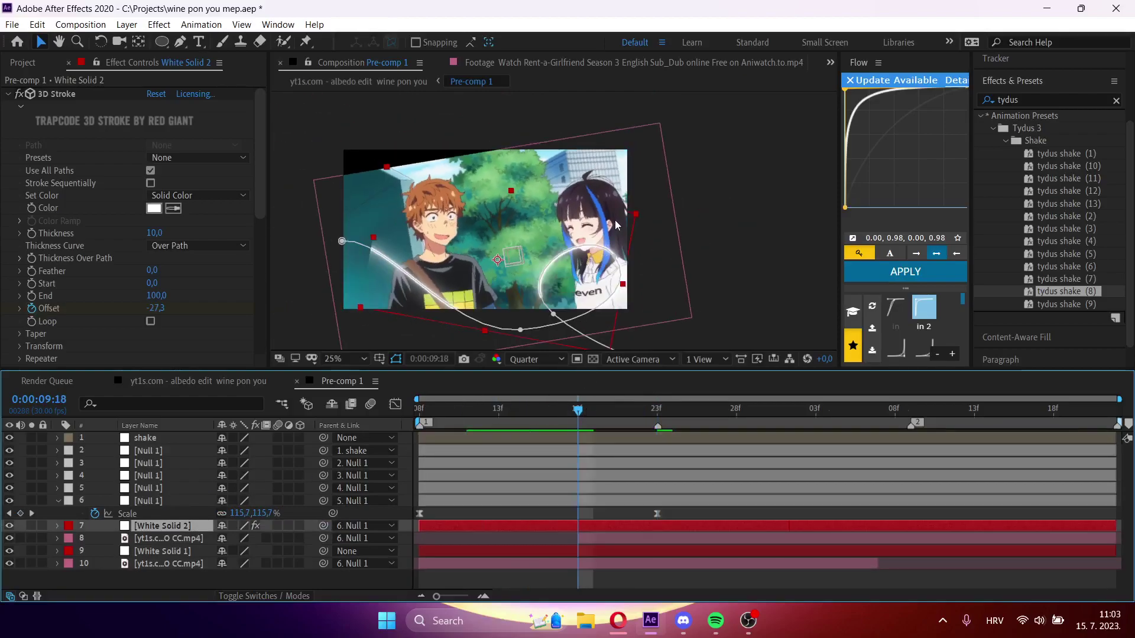
drag(615, 223, 616, 172)
key(r)
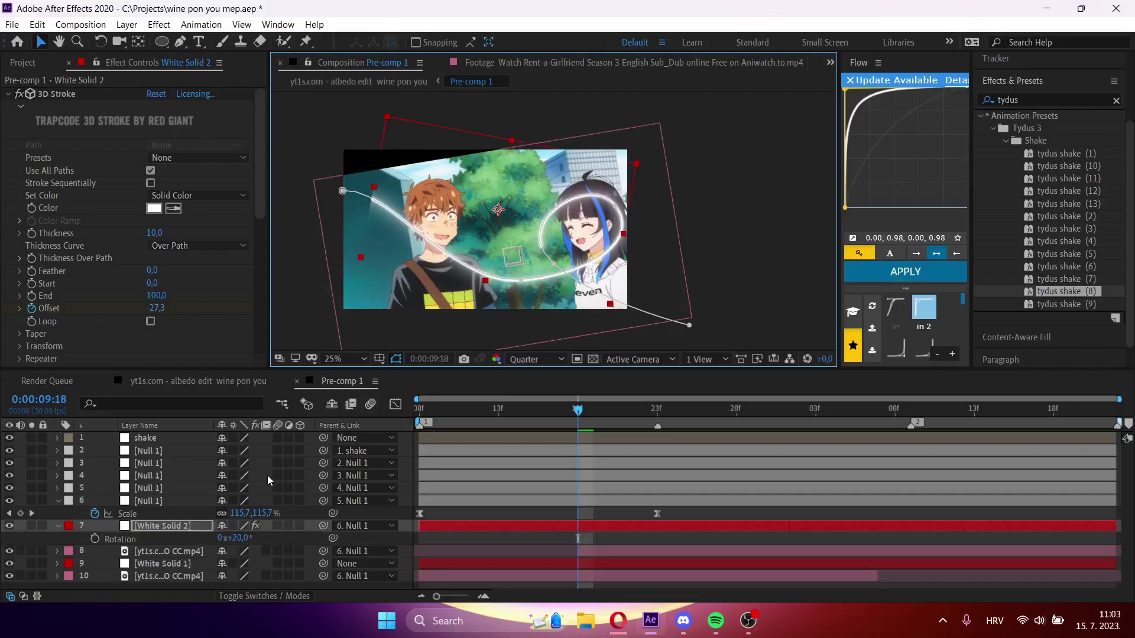
click(239, 539)
text(0)
key(Return)
drag(578, 218, 589, 218)
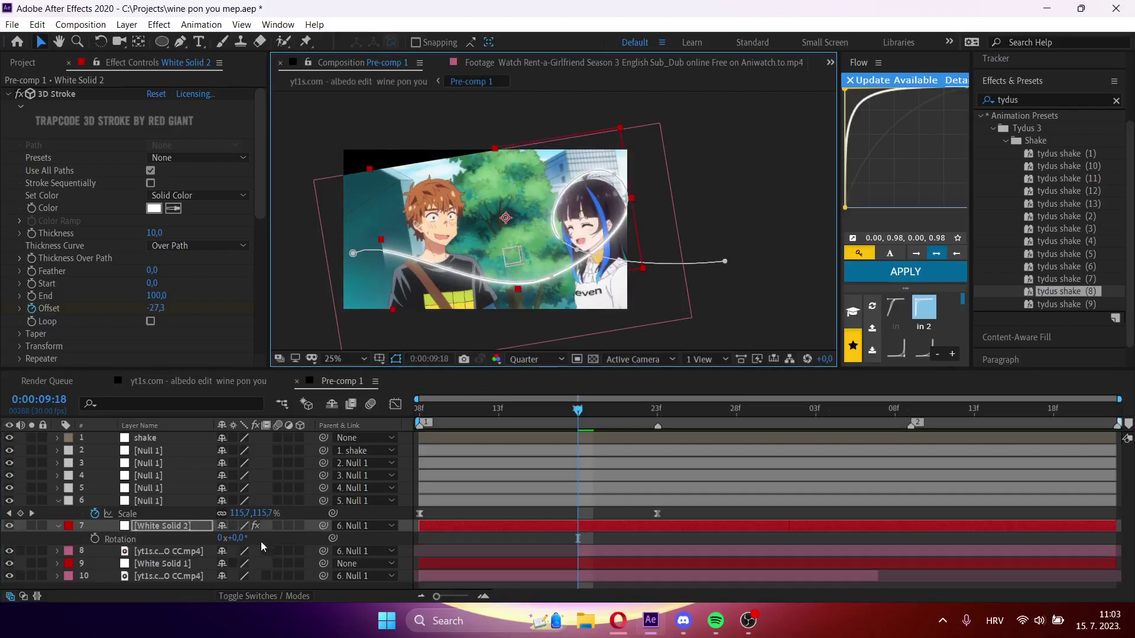
- Set White Solid 2's scale to 100%, recentre its loop around the girl's head, and preview the result
click(244, 541)
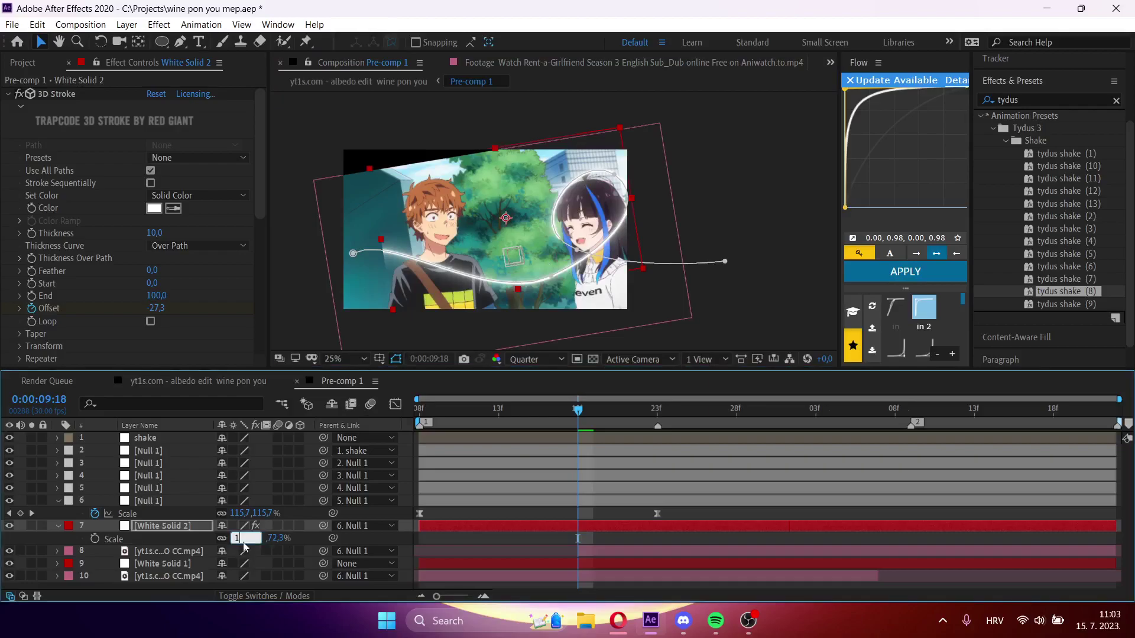
text(100)
key(Return)
drag(604, 230, 566, 236)
drag(532, 419, 376, 427)
key(space)
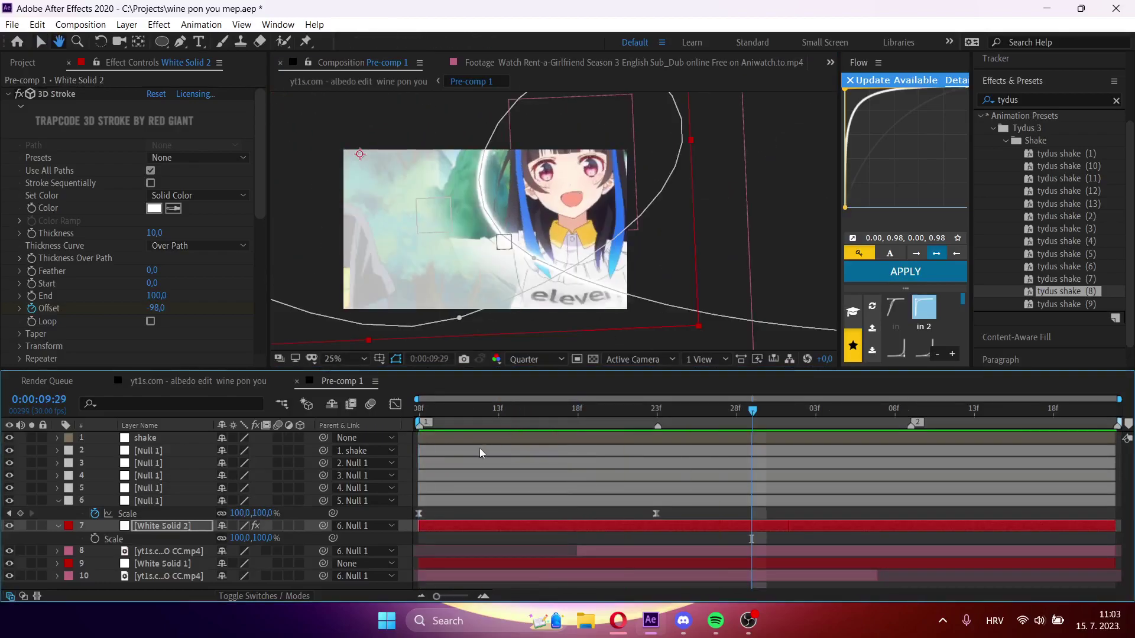
- Enable Taper in White Solid 2's 3D Stroke effect
drag(458, 414, 573, 413)
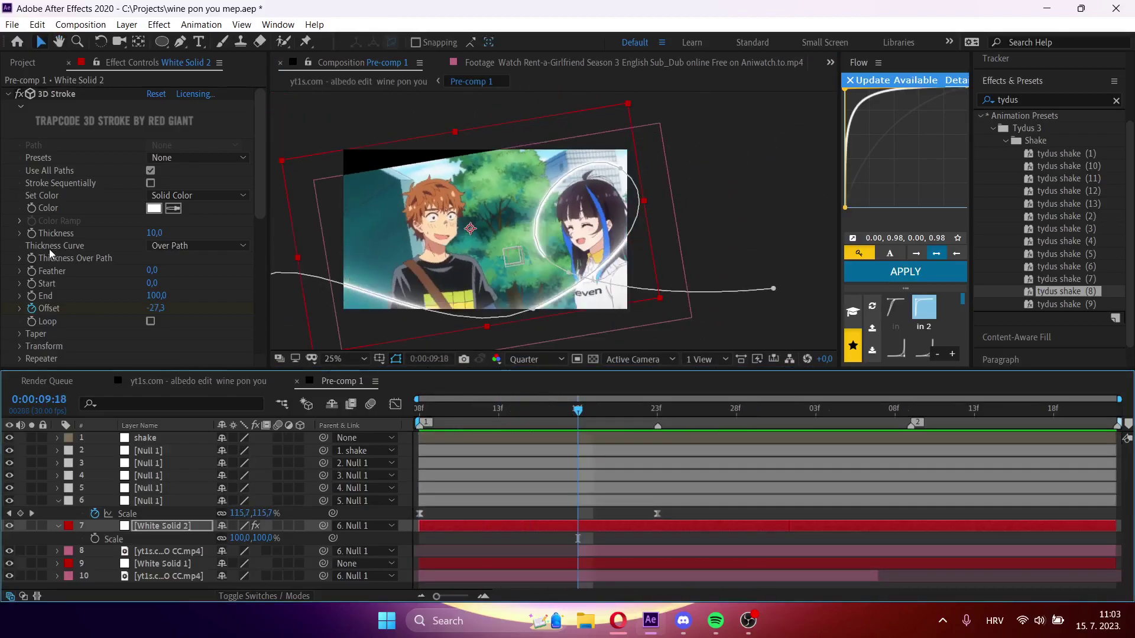
click(20, 334)
scroll(165, 317, down, 2)
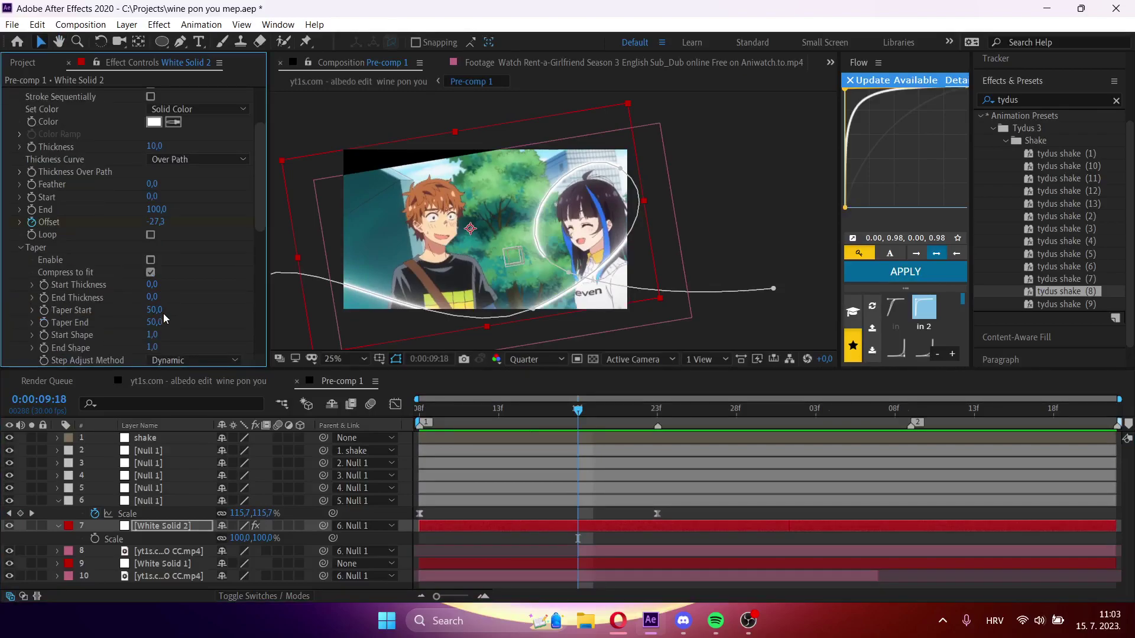
click(153, 263)
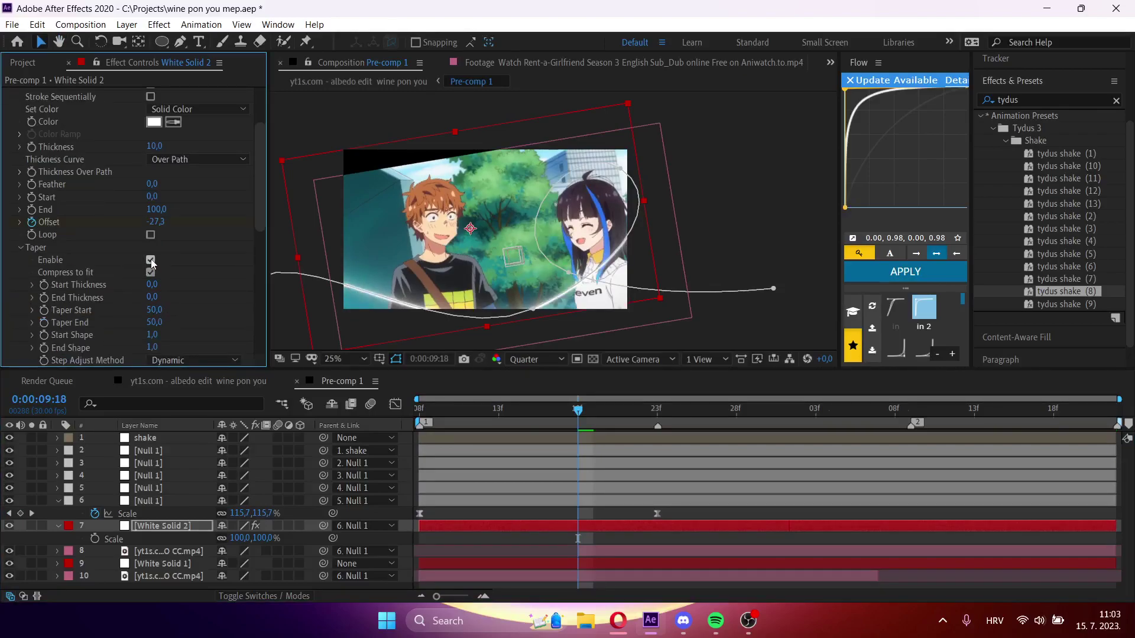
- Change the 3D Stroke color to pinkish purple and preview the transition in the main composition
scroll(126, 229, up, 1)
click(153, 155)
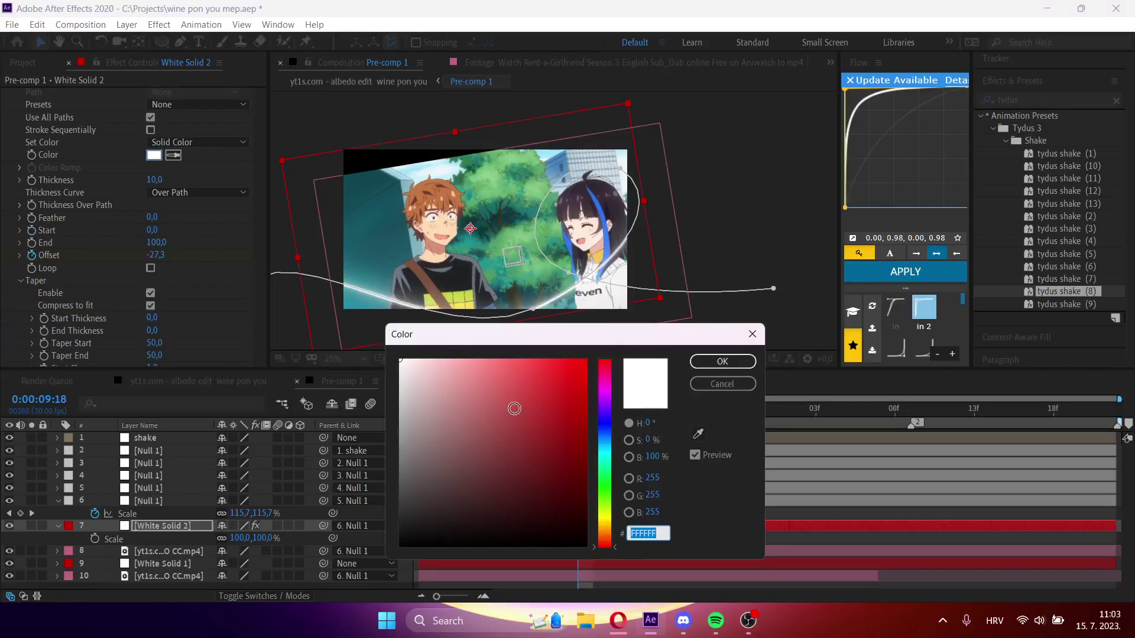
click(493, 359)
click(706, 362)
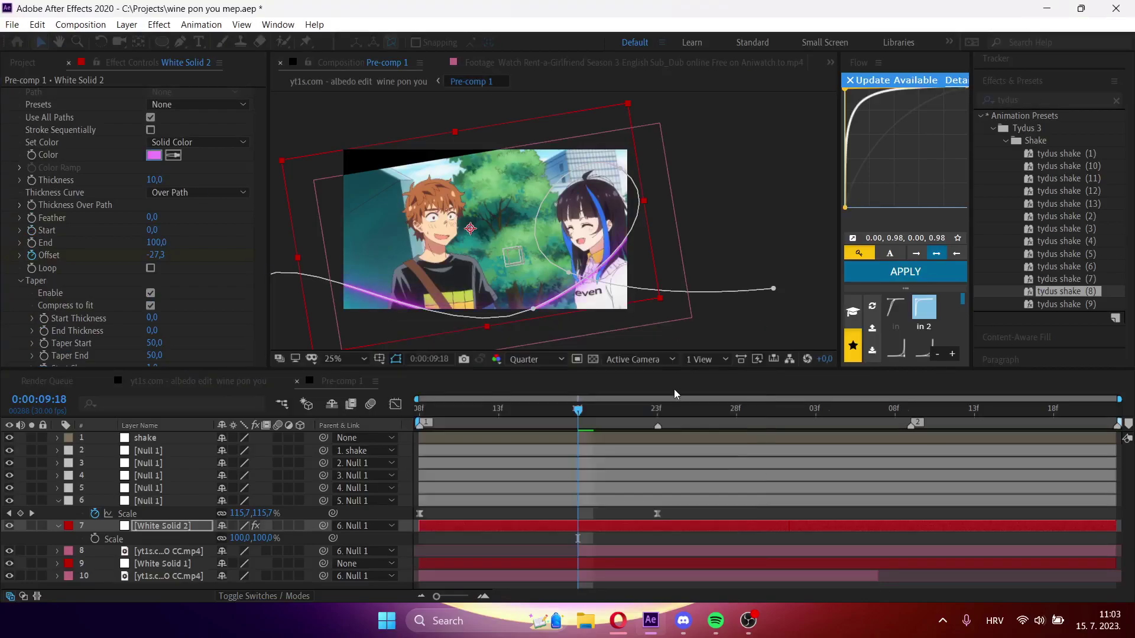
drag(569, 416, 331, 418)
key(space)
key(Tab)
click(371, 437)
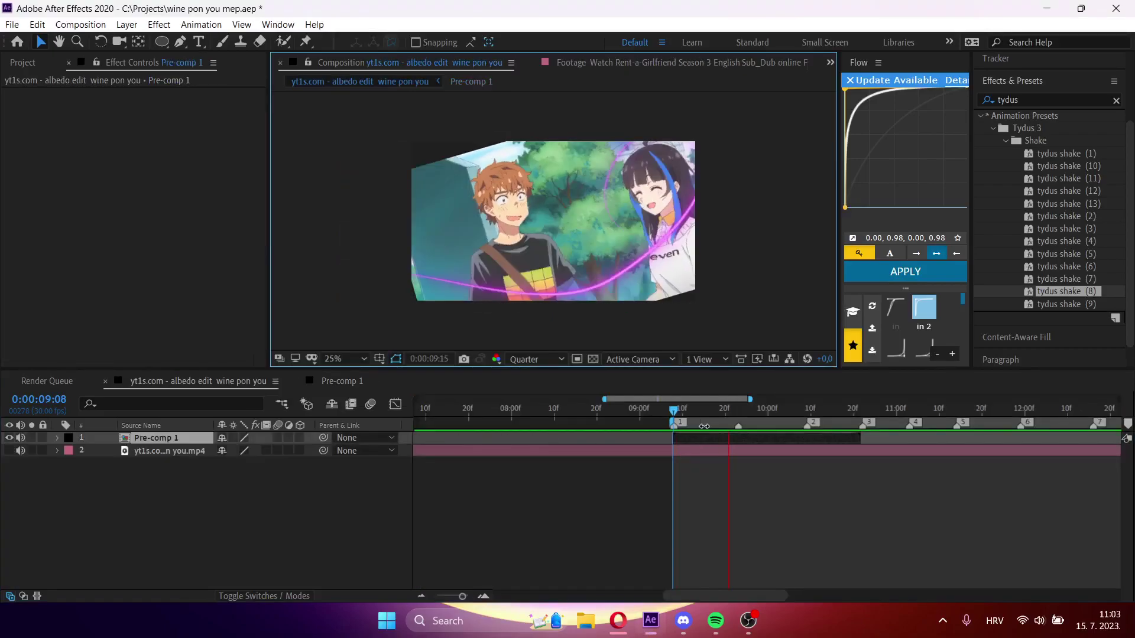
- In Pre-comp 1, move White Solid 2's last Offset keyframe to 0:00:10:10 and preview it in the main composition
double_click(755, 434)
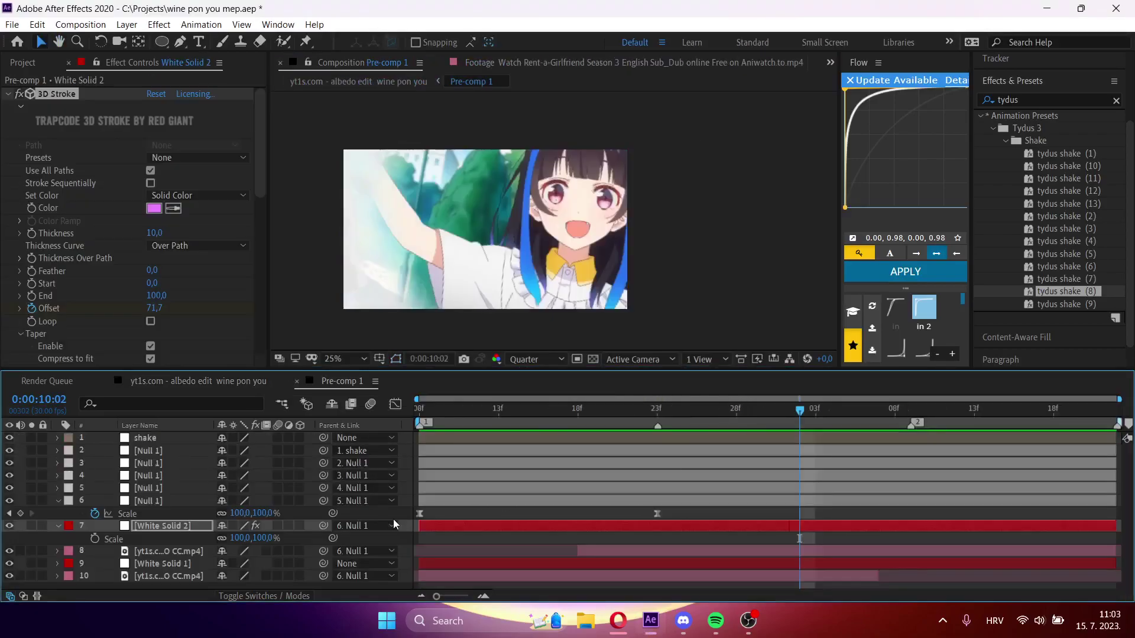
key(u)
mouse_move(622, 409)
mouse_down()
mouse_move(598, 419)
mouse_move(735, 435)
mouse_up()
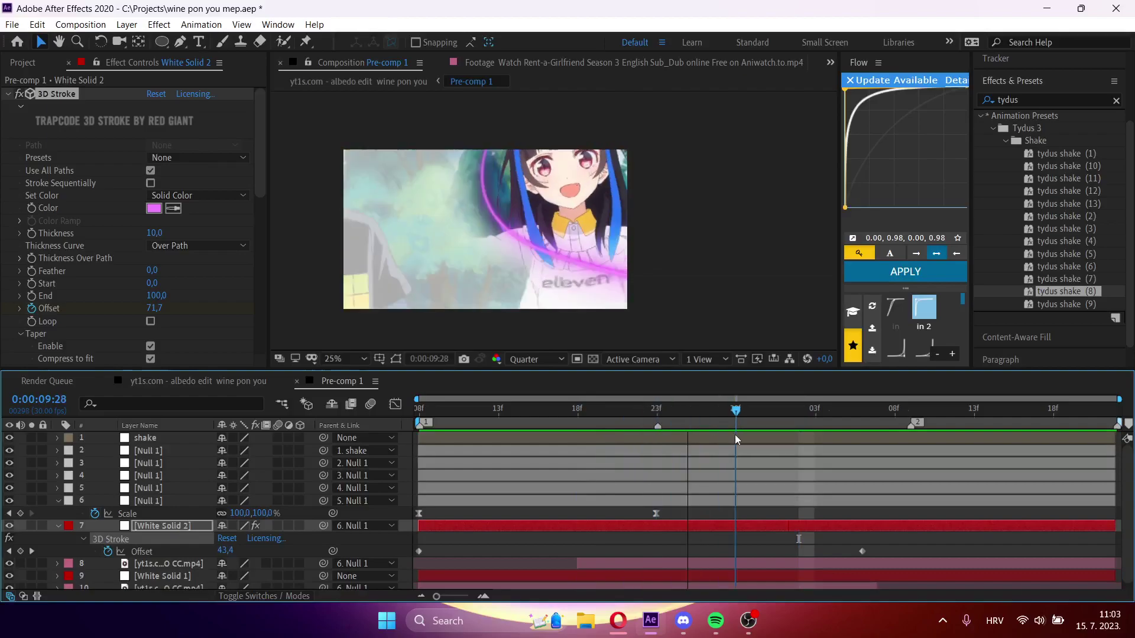
drag(864, 551, 927, 552)
drag(736, 419, 832, 421)
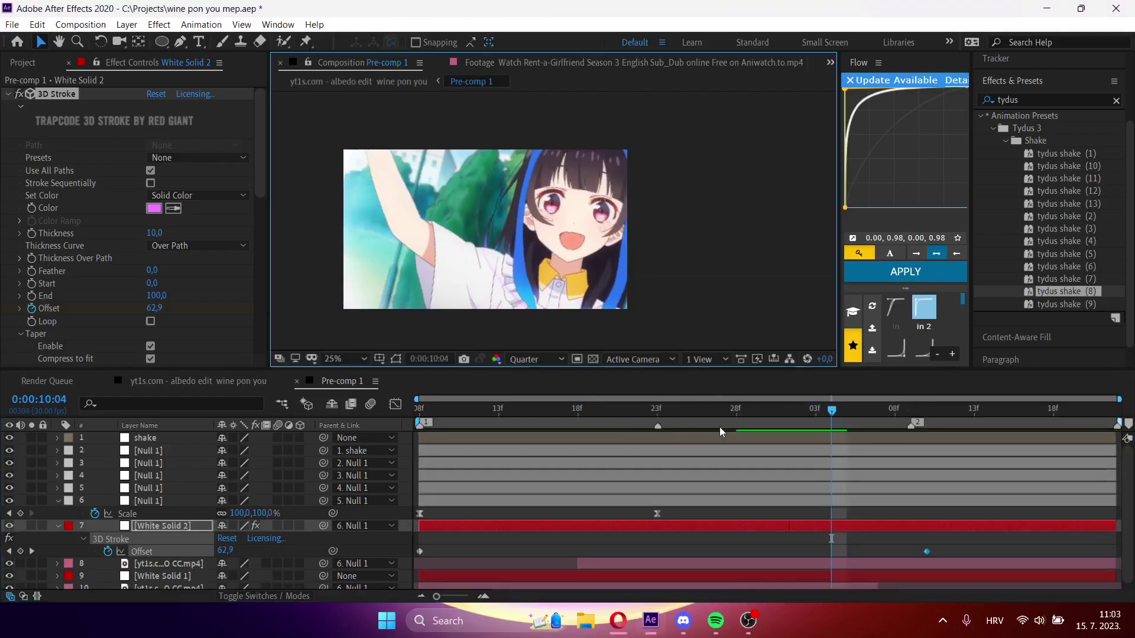
key(shift+Escape)
key(space)
key(space)
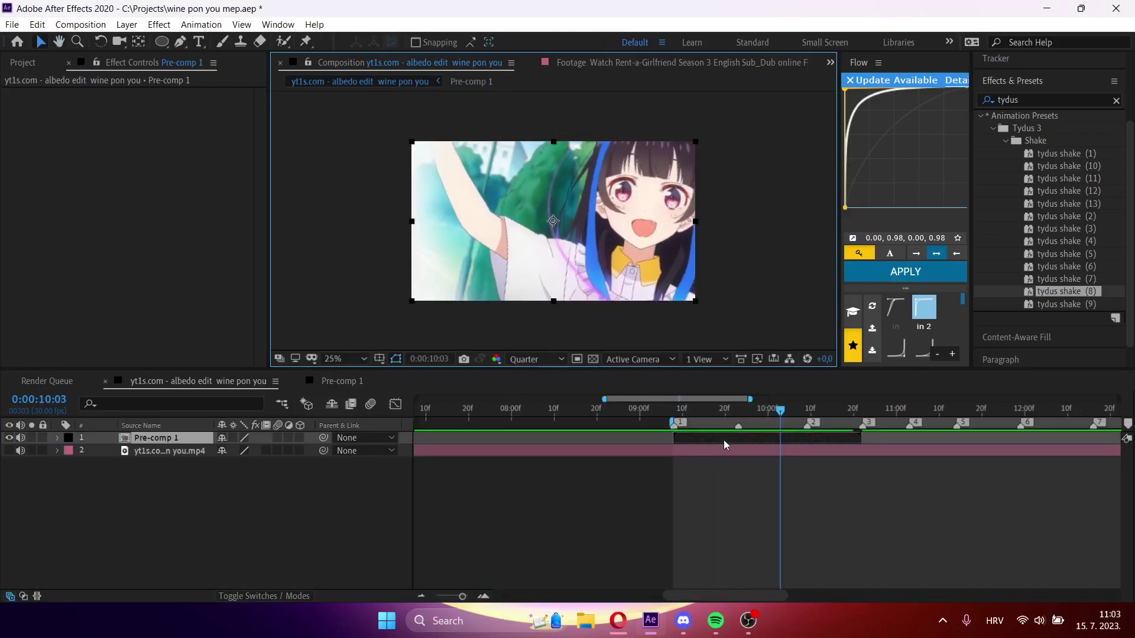
- Reopen Pre-comp 1, set the 3D Stroke Thickness to 7 after trying 3, and preview the stroke
double_click(723, 440)
click(155, 233)
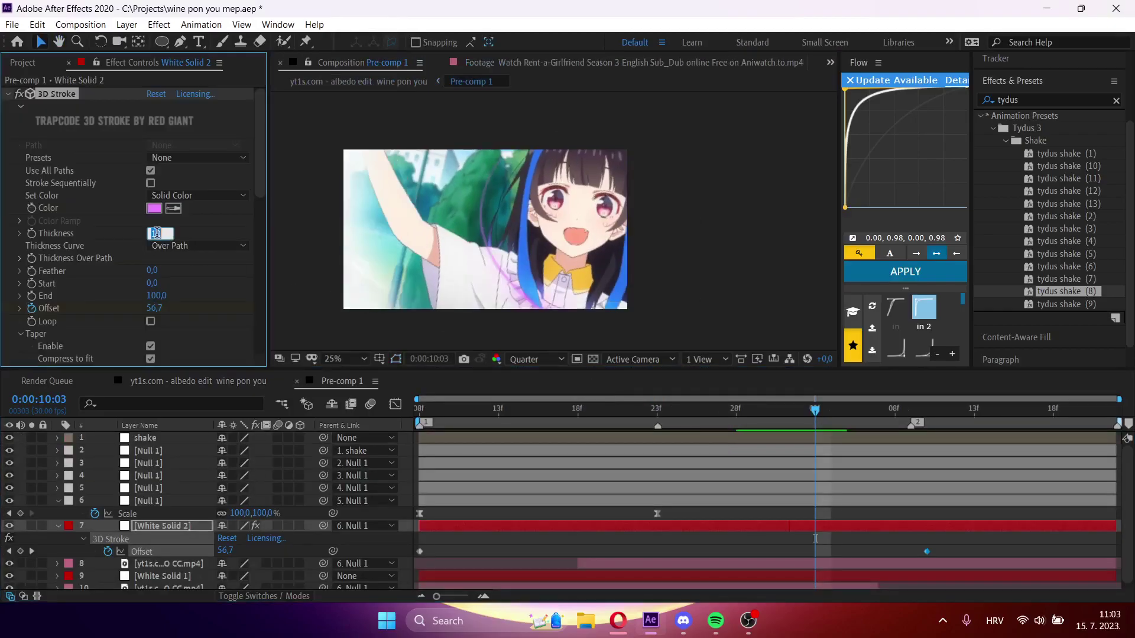
drag(446, 415, 650, 416)
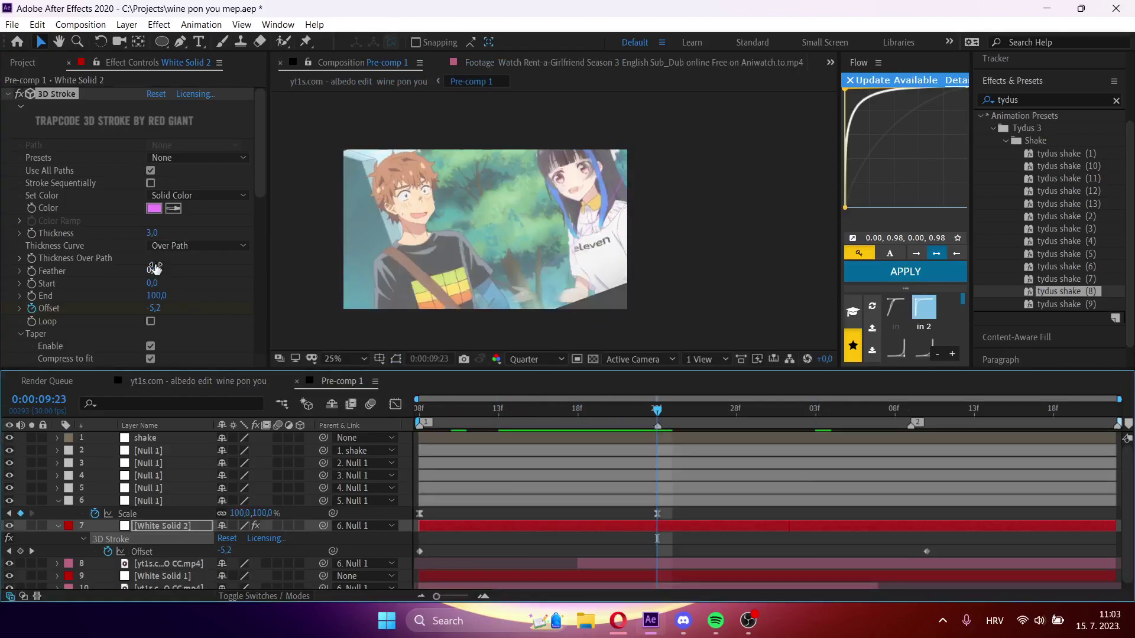
click(150, 234)
text(7)
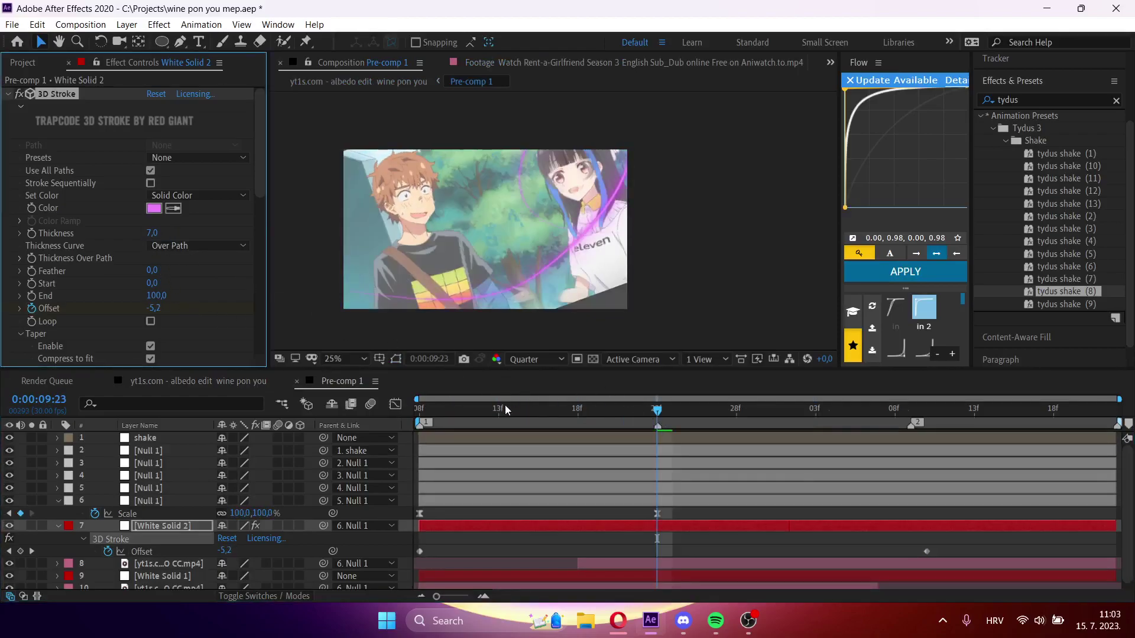
key(space)
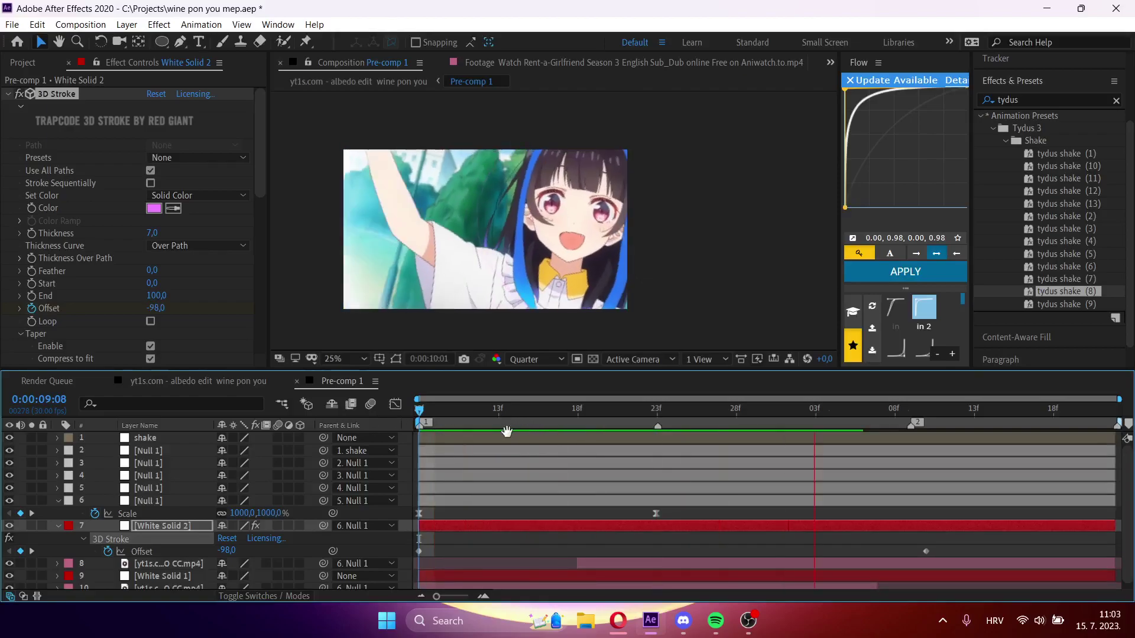
- Collapse the properties of all layers in Pre-comp 1 and preview the transition
key(ctrl+a)
key(u)
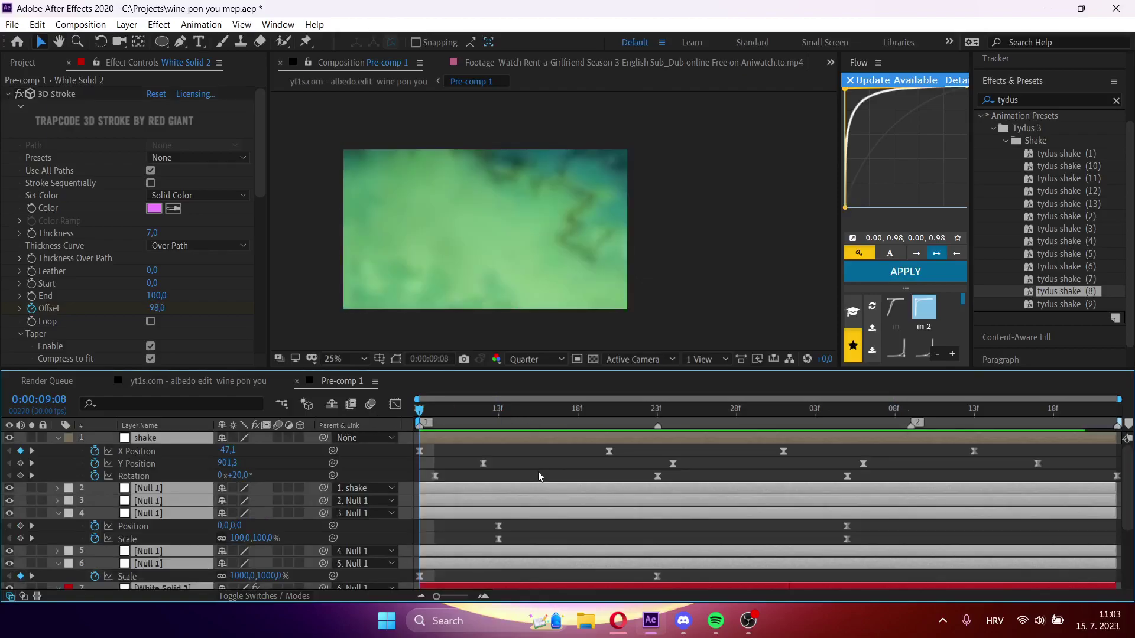
key(u)
click(565, 566)
key(space)
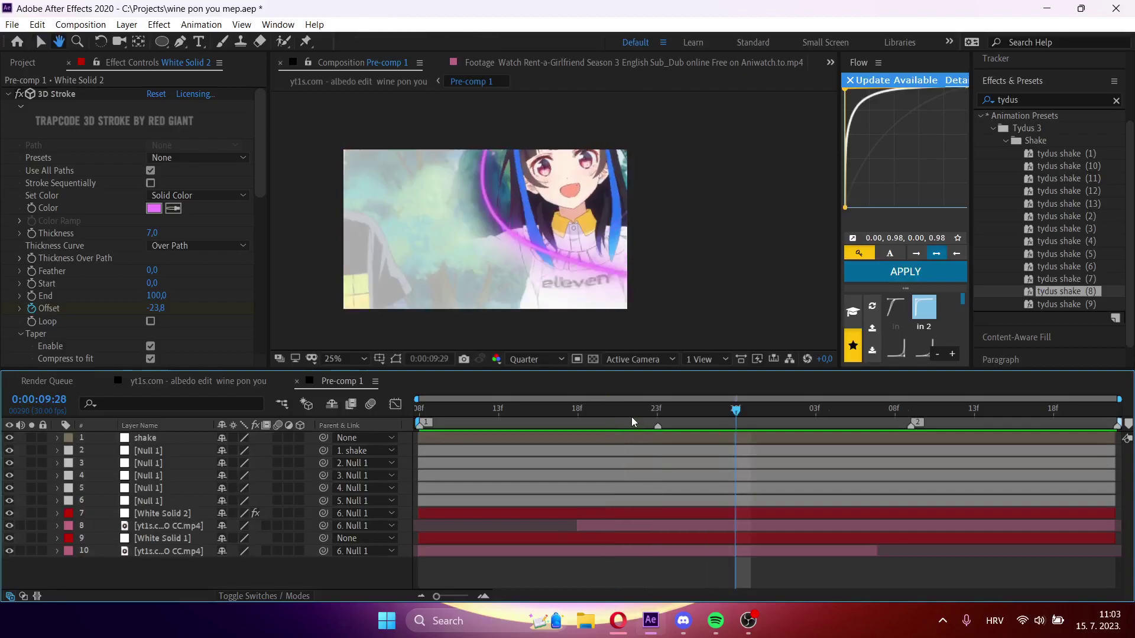
- Shift White Solid 1 in time to start at 0:00:09:11 and save the project
drag(617, 411, 700, 416)
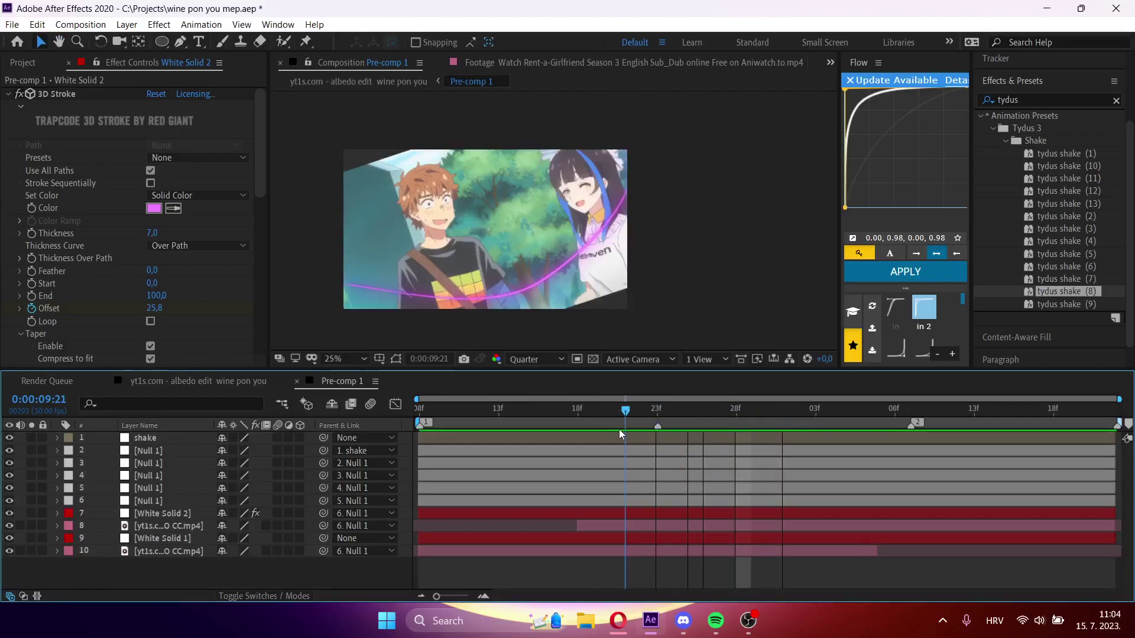
drag(601, 544, 652, 544)
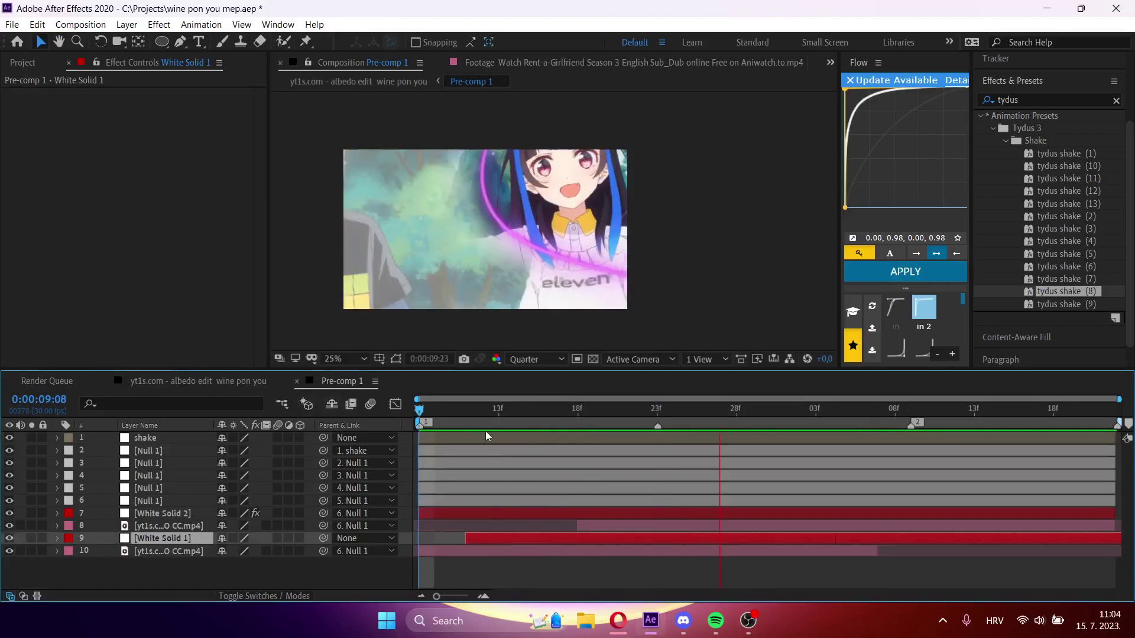
key(ctrl+s)
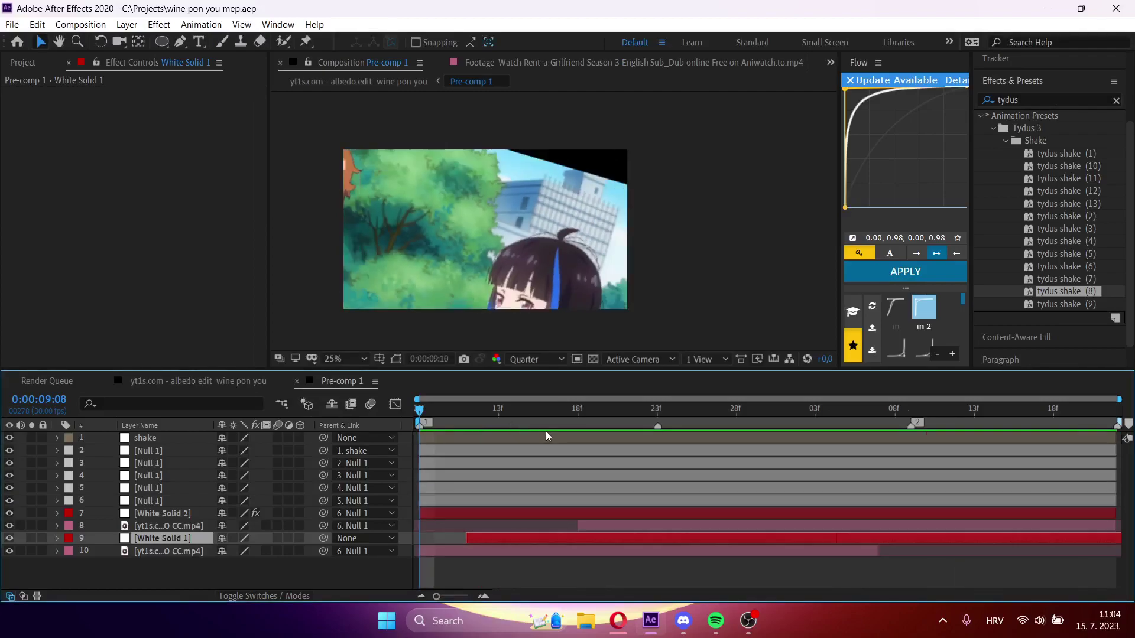
- Stop the preview and delete the White Solid 1 layer
key(space)
key(Delete)
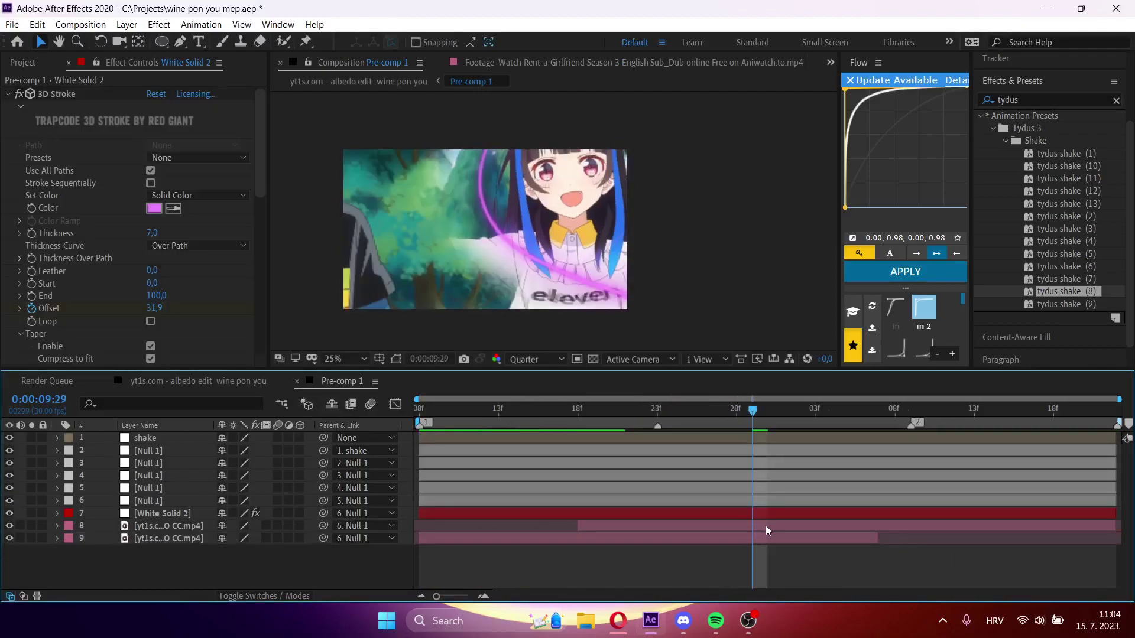
- Enable time remapping on the lower clip, layer 9, with Time Remap keyframes at its start and at 0:00:10:06
click(764, 526)
click(764, 538)
click(735, 417)
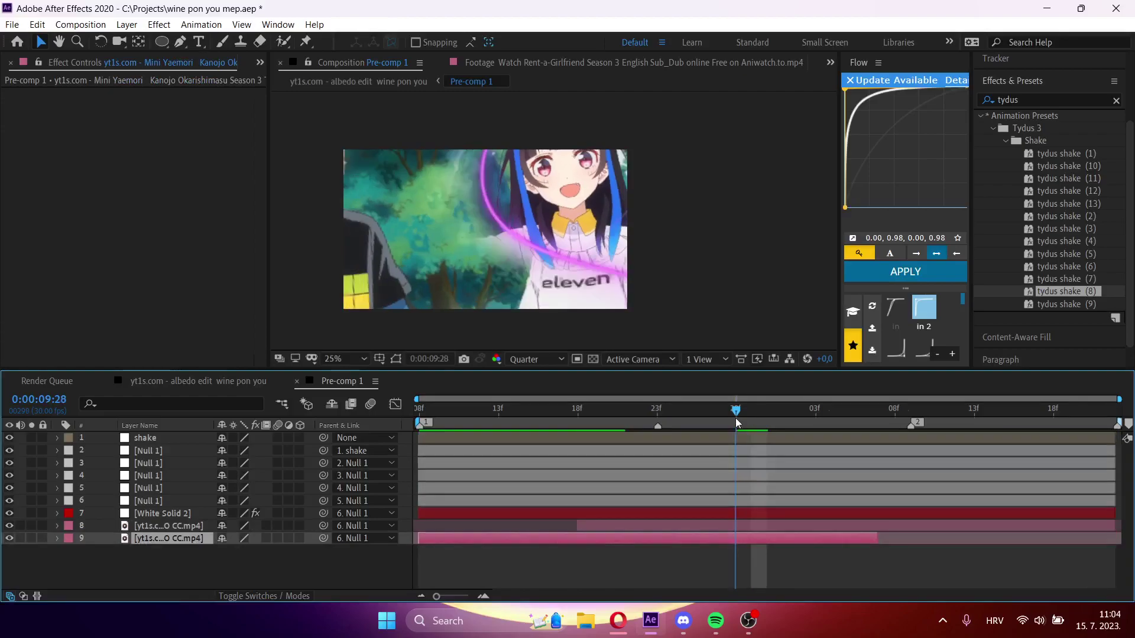
right_click(739, 536)
mouse_move(774, 216)
click(964, 207)
key(Home)
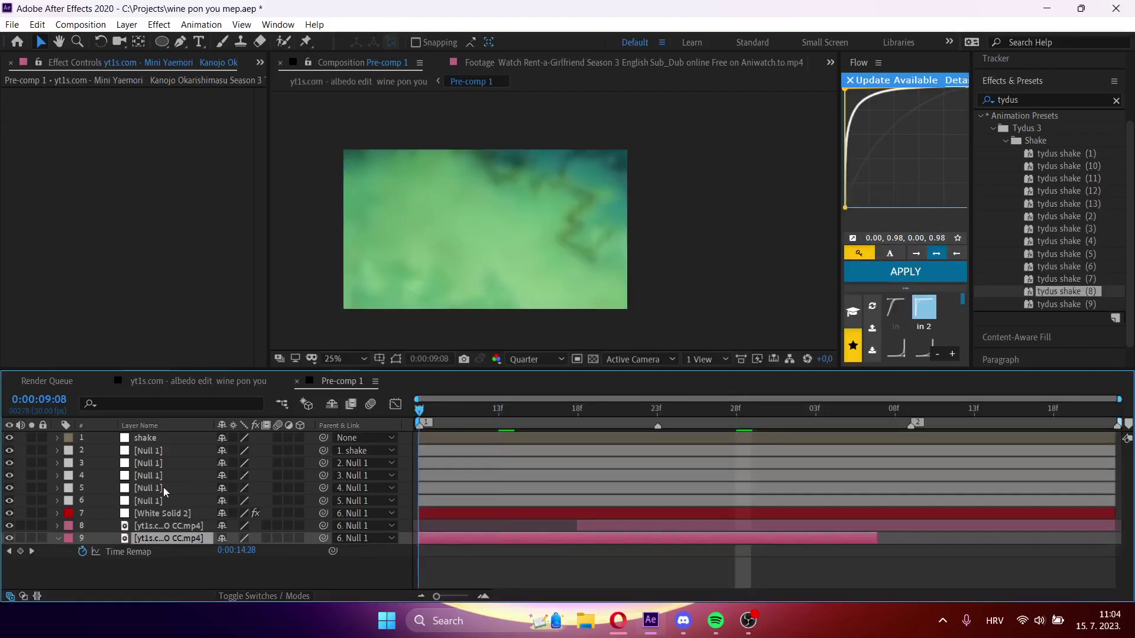
key(o)
click(20, 551)
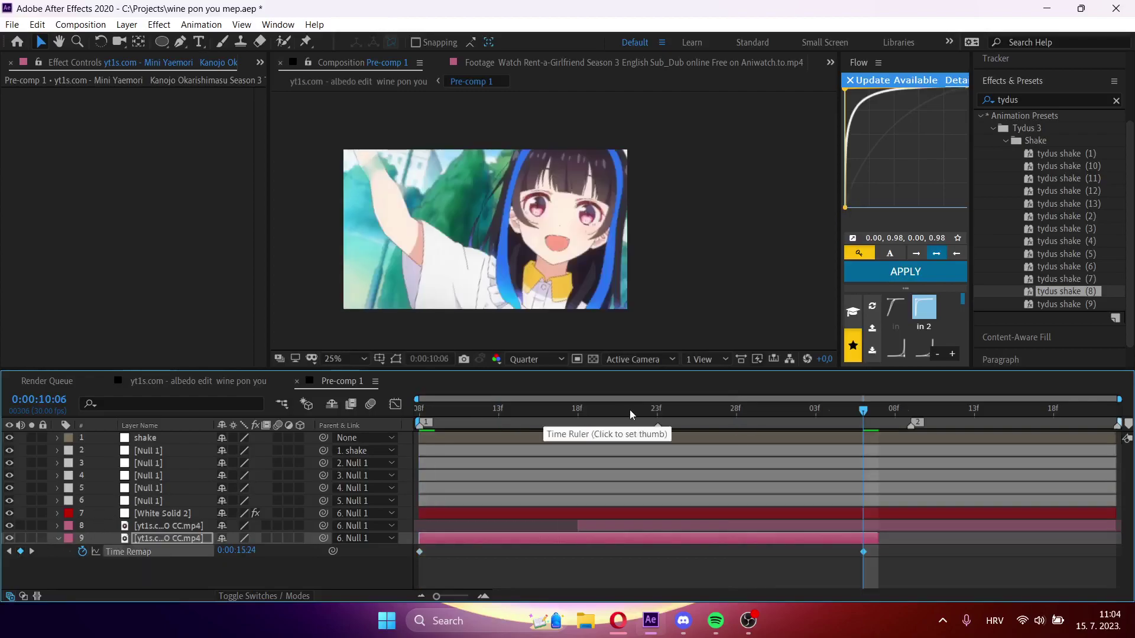
- Add a Time Remap keyframe at 0:00:09:28, try moving it onto the one at 0:00:10:06, and preview the slower clip
drag(688, 414, 736, 415)
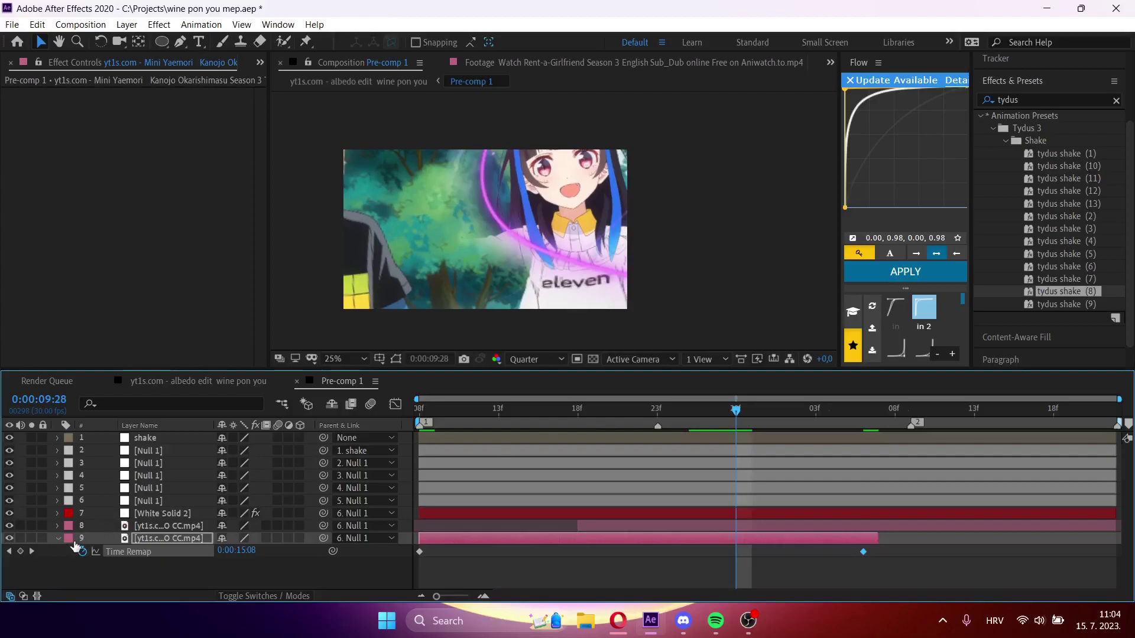
drag(735, 552, 863, 557)
key(space)
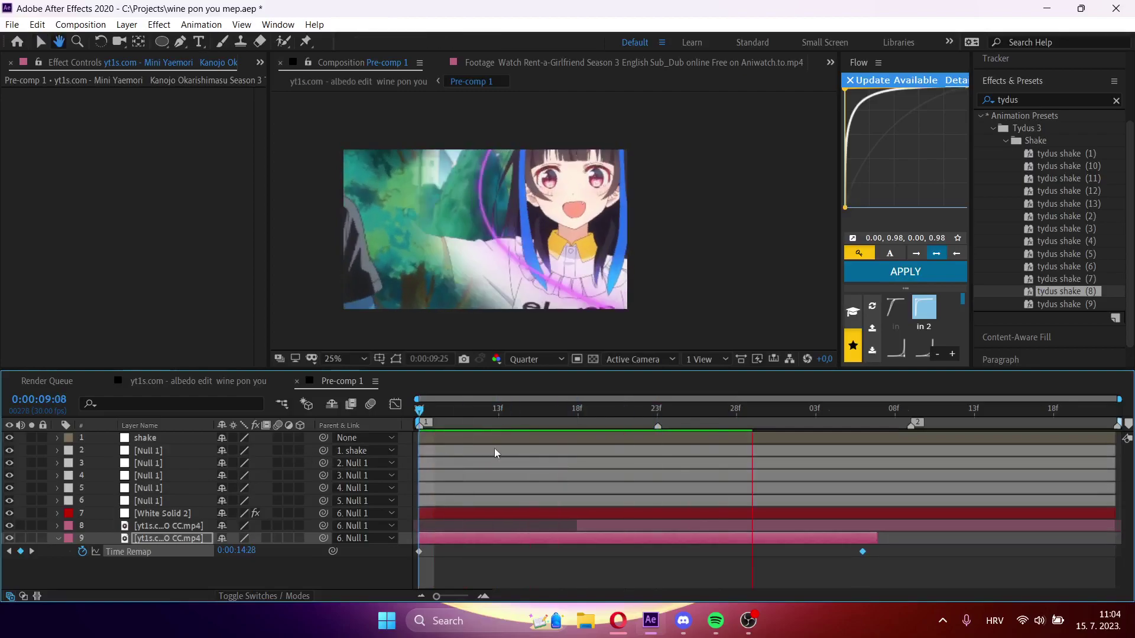
- Undo the move of the Time Remap keyframe and preview the transition from 0:00:09:20
click(592, 410)
drag(668, 417, 715, 417)
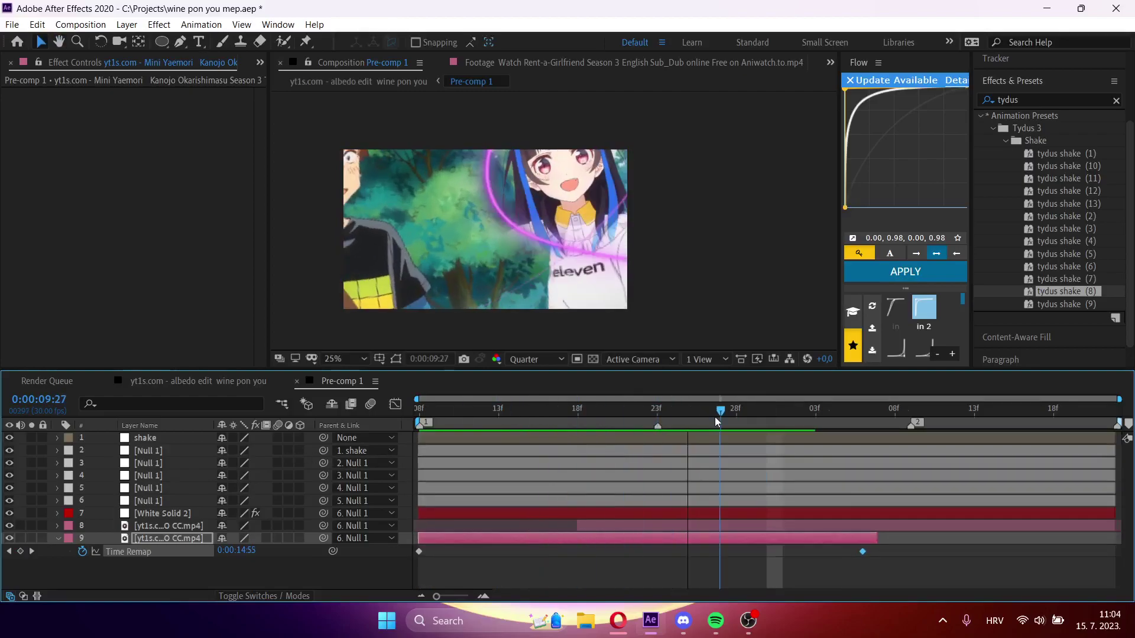
key(ctrl+z)
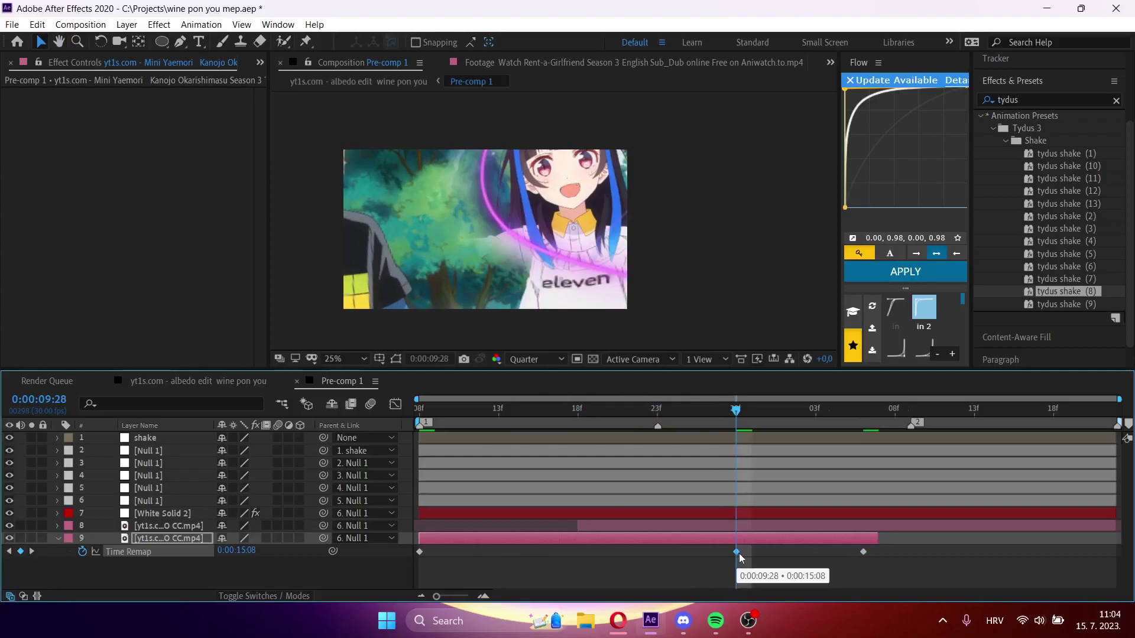
click(862, 422)
drag(862, 421, 608, 483)
key(space)
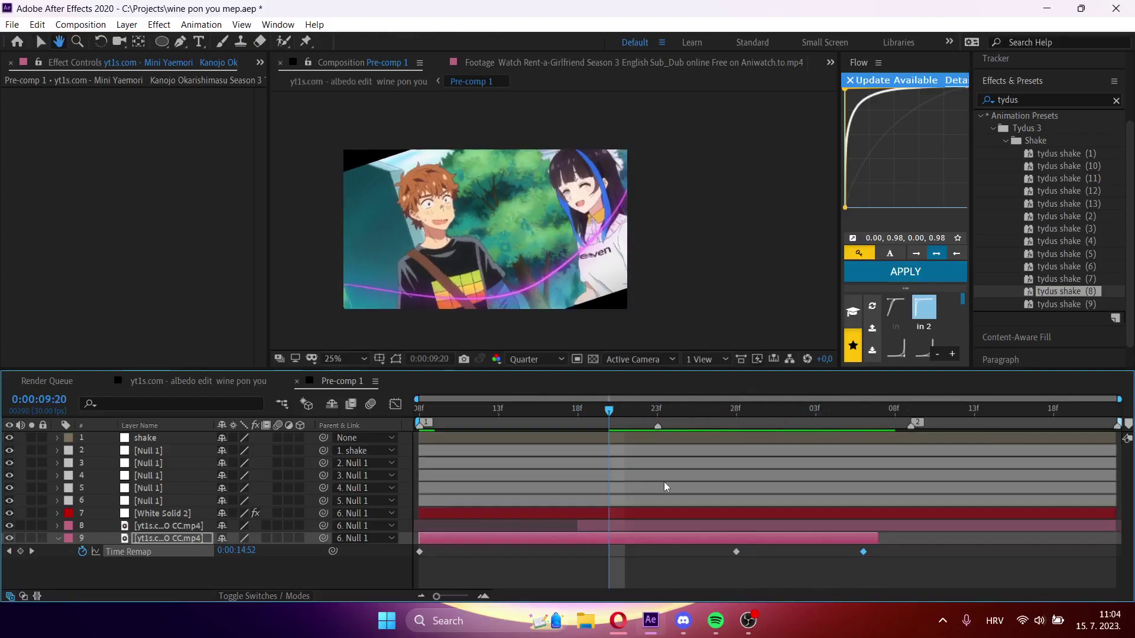
- Preview the transition in the main composition and reopen Pre-comp 1
key(Tab)
click(560, 450)
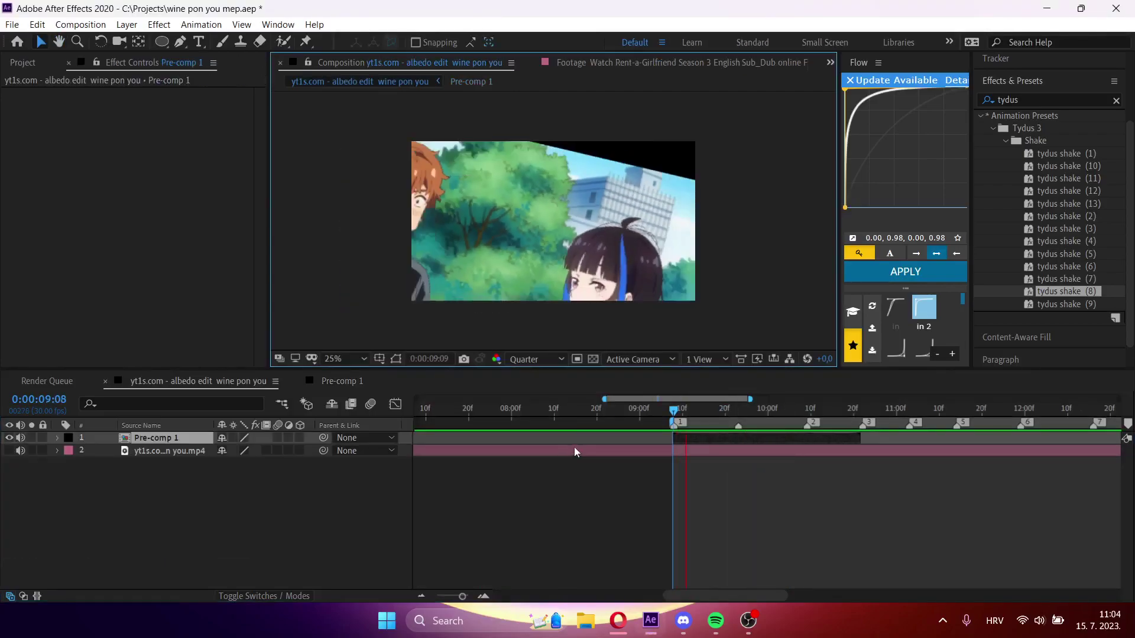
key(space)
double_click(730, 439)
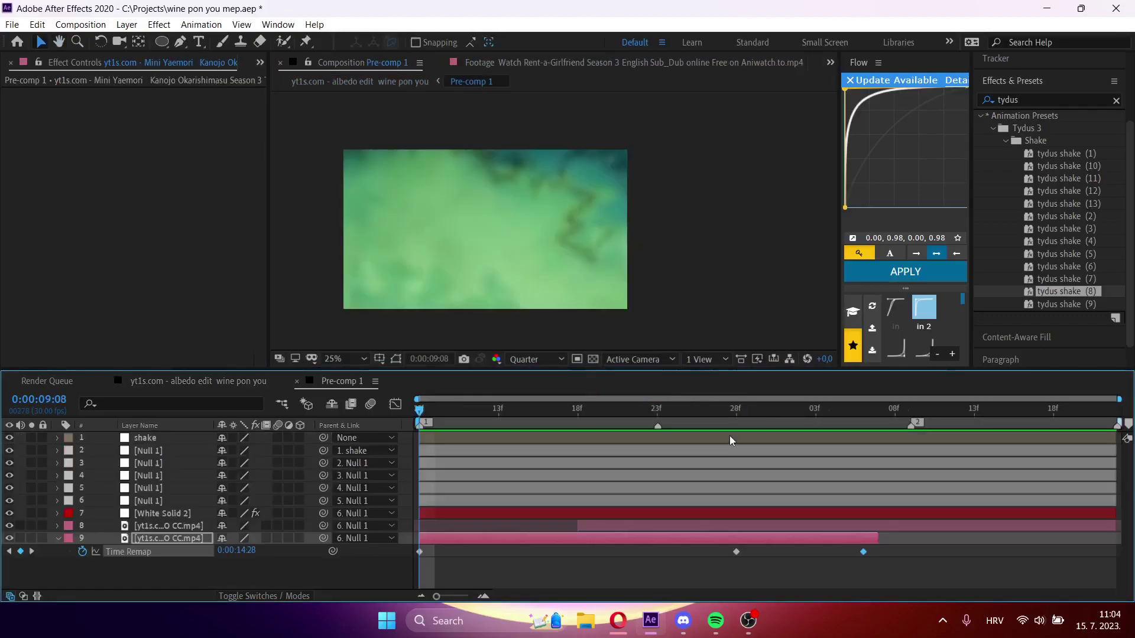
- Add a Time Remap keyframe to the lower clip, layer 9, at 0:00:09:19 and preview the clip
drag(720, 411, 597, 448)
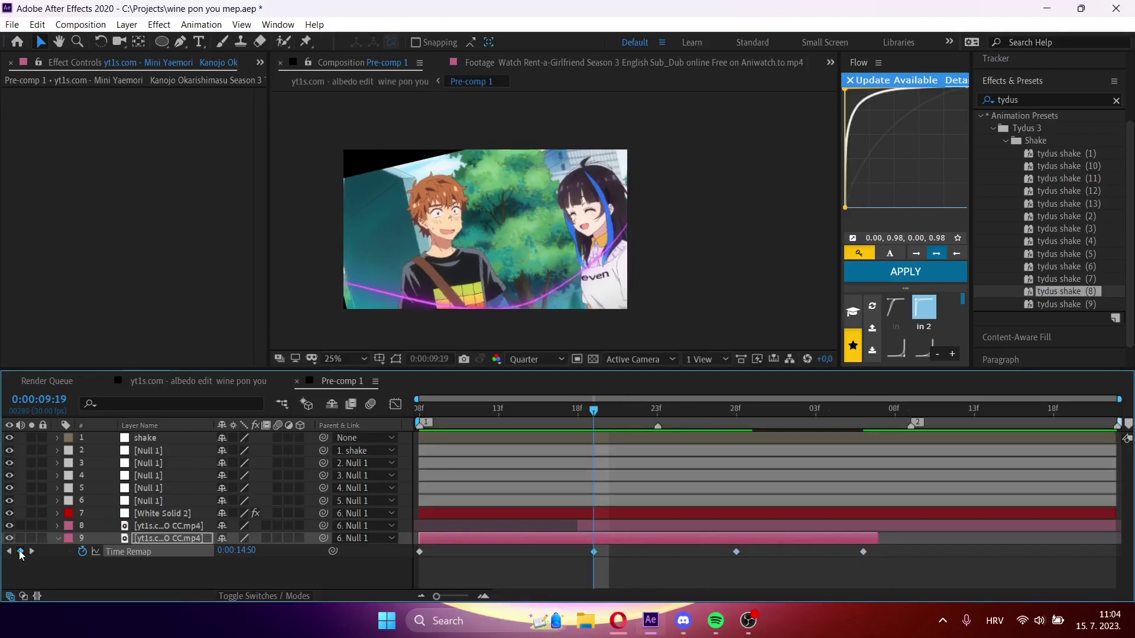
drag(748, 412, 856, 414)
key(space)
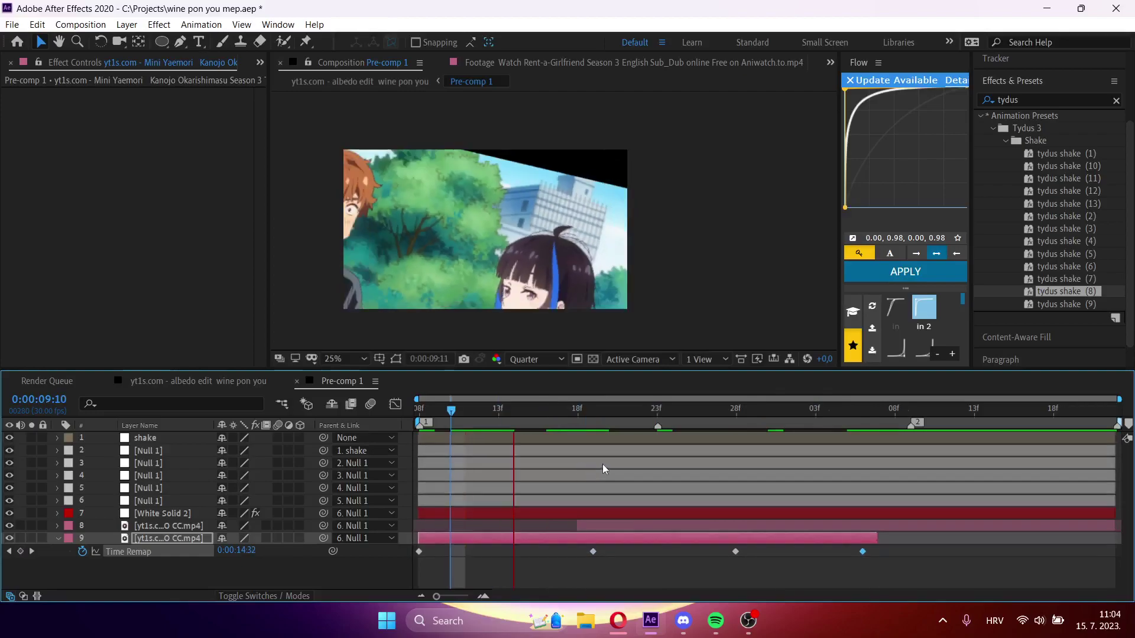
click(735, 414)
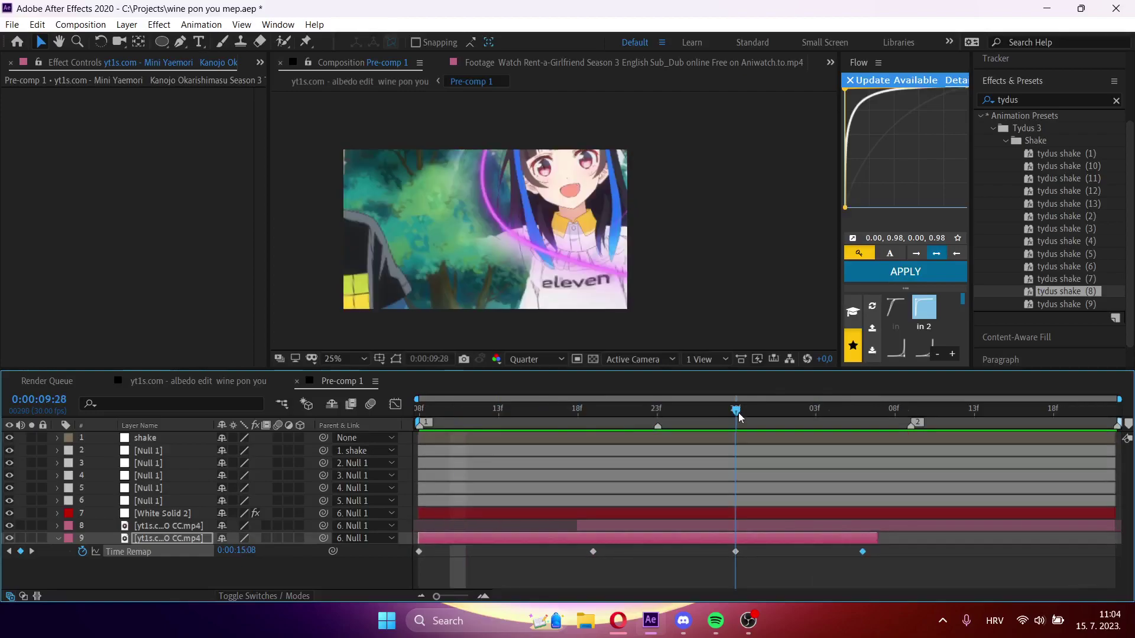
- Try deleting the Time Remap keyframe at 0:00:09:28, undo the deletion and preview the clip from 0:00:09:08
click(736, 552)
key(Delete)
drag(737, 551, 571, 446)
drag(648, 438, 861, 456)
key(ctrl+z)
key(space)
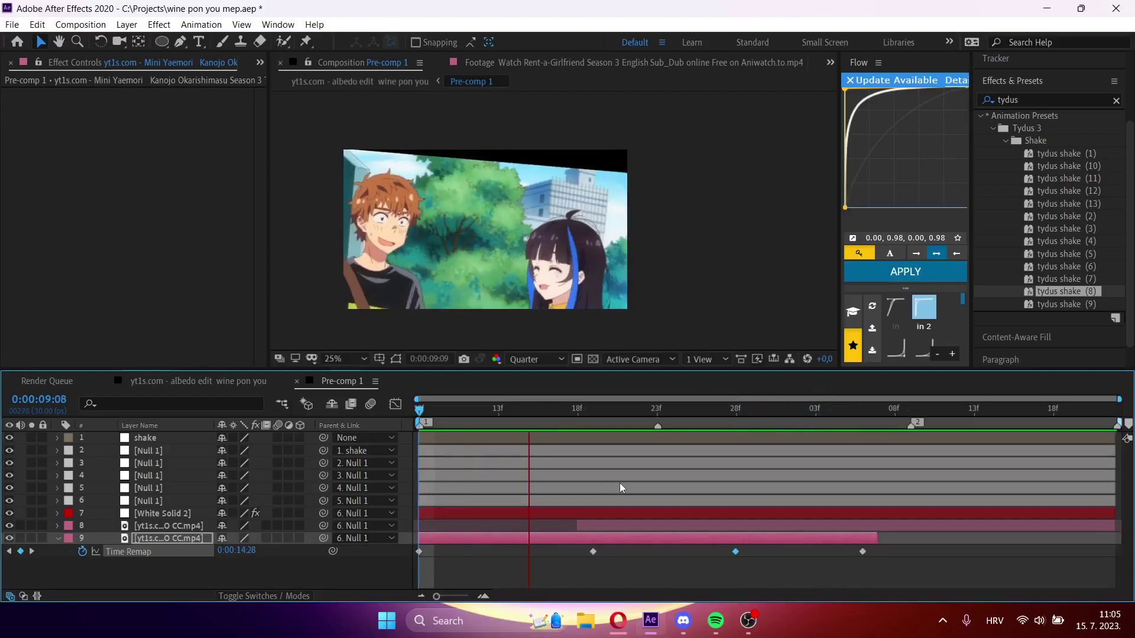
- In the main composition, add a 1920 x 1080 px white solid above Pre-comp 1 and apply the CC Jaws effect to it
key(Tab)
click(484, 489)
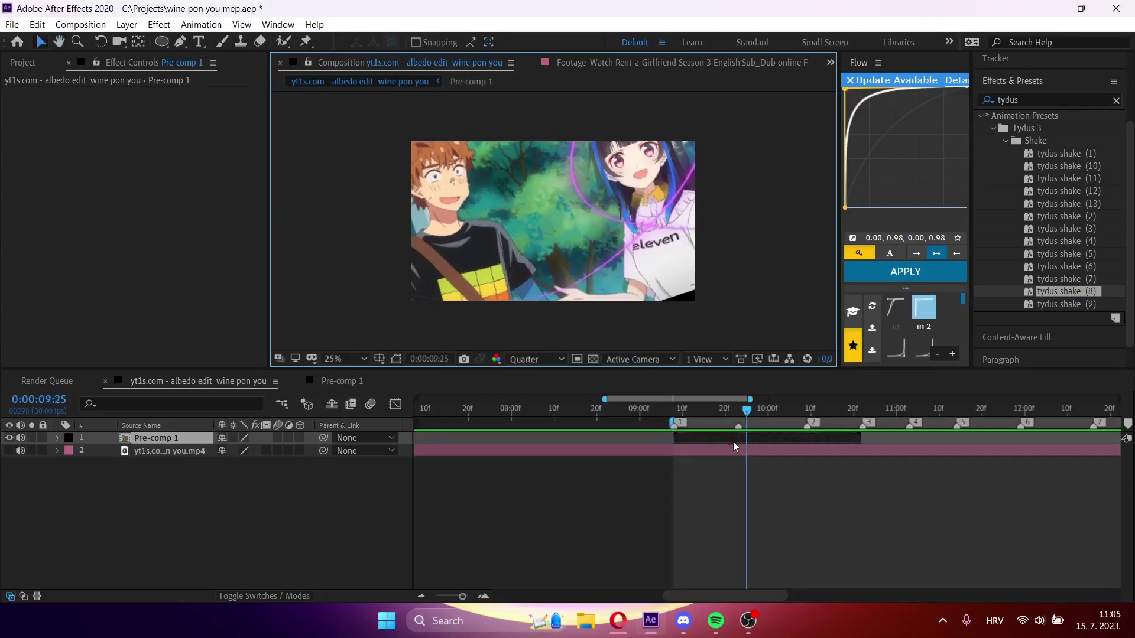
key(ctrl+y)
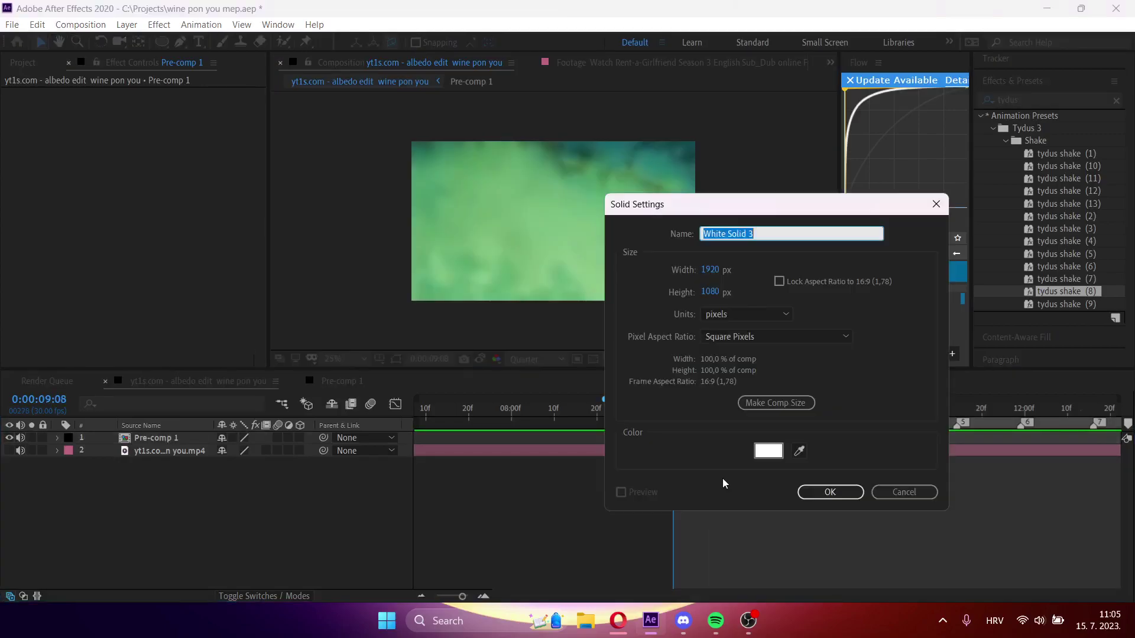
click(812, 491)
key(ctrl+space)
text(cc j)
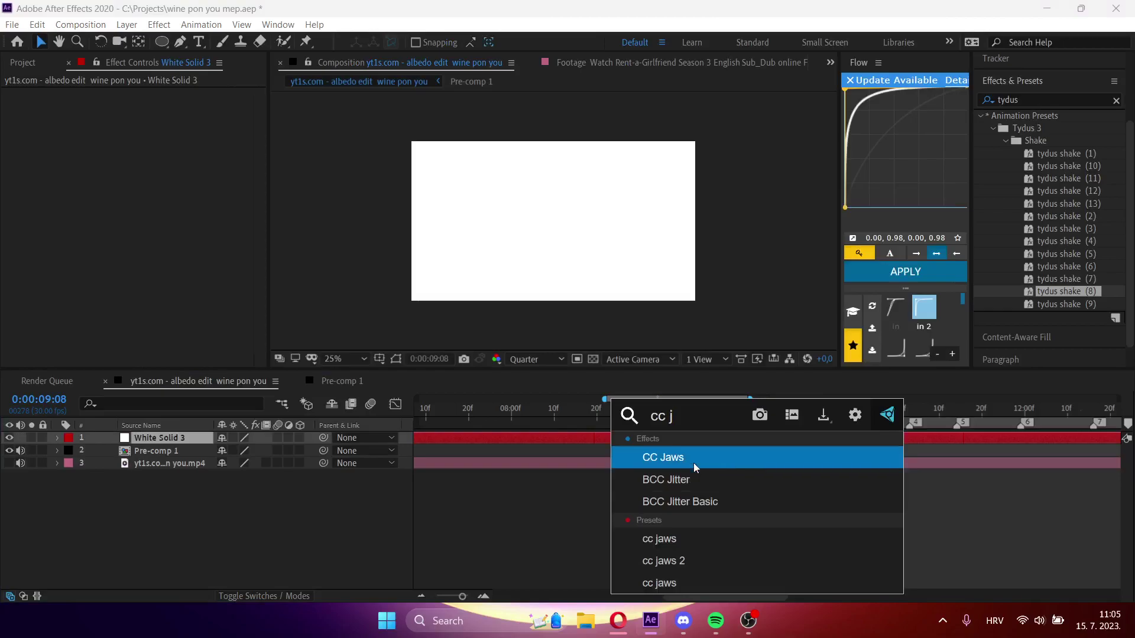
click(693, 462)
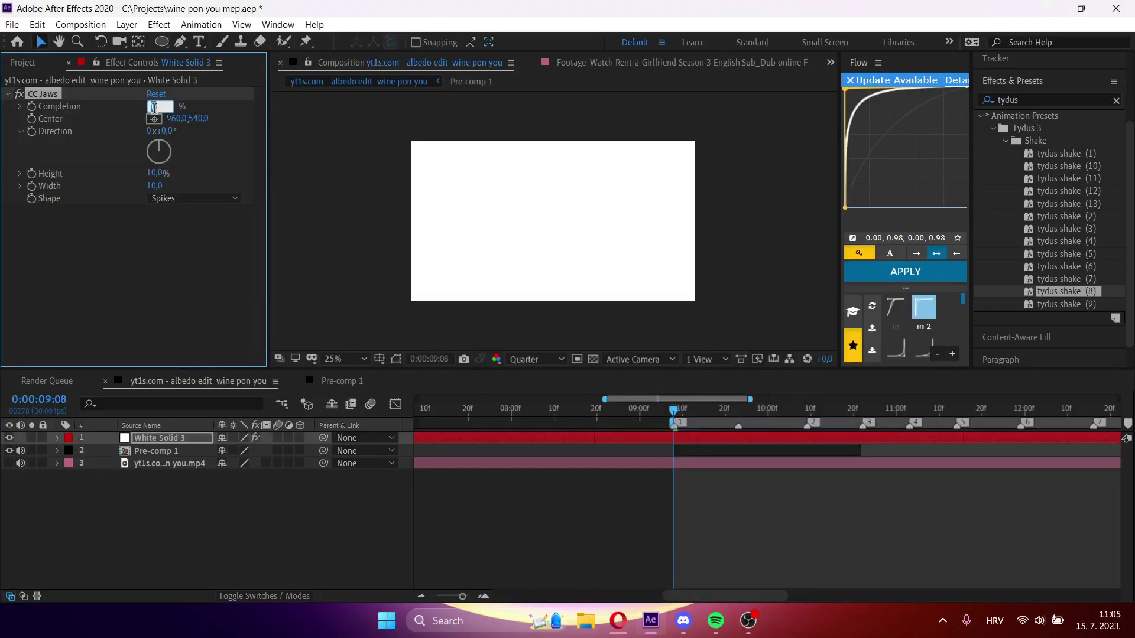
- Keyframe the CC Jaws Completion at 90% and trim the white solid to start at 0:00:09:08
click(156, 114)
text(90)
key(Return)
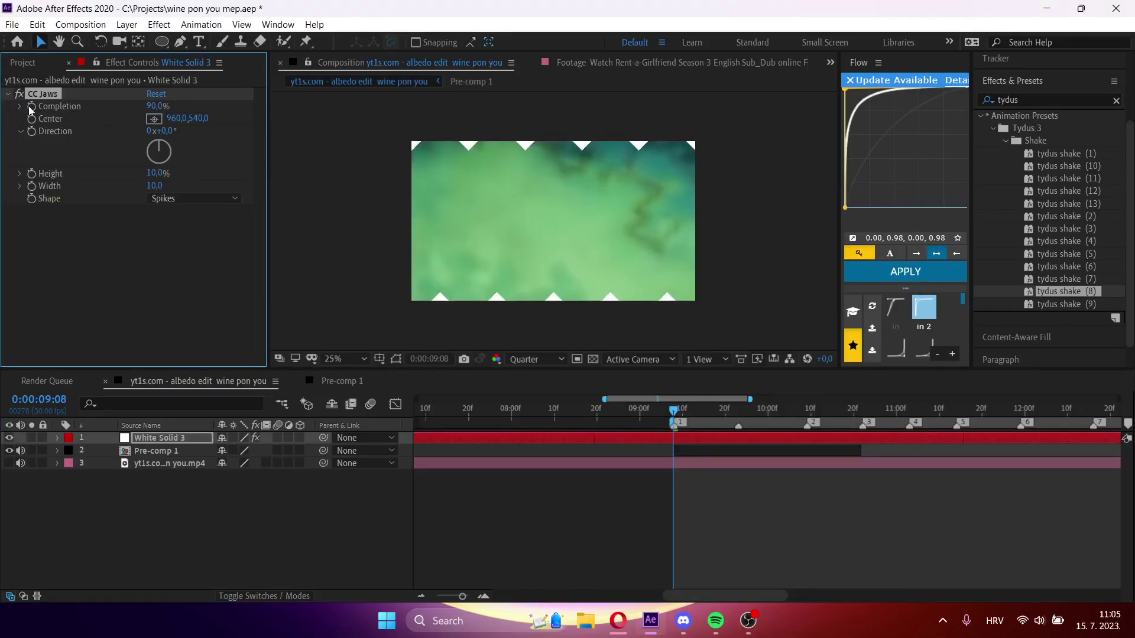
key(ctrl+shift+d)
click(586, 451)
key(Delete)
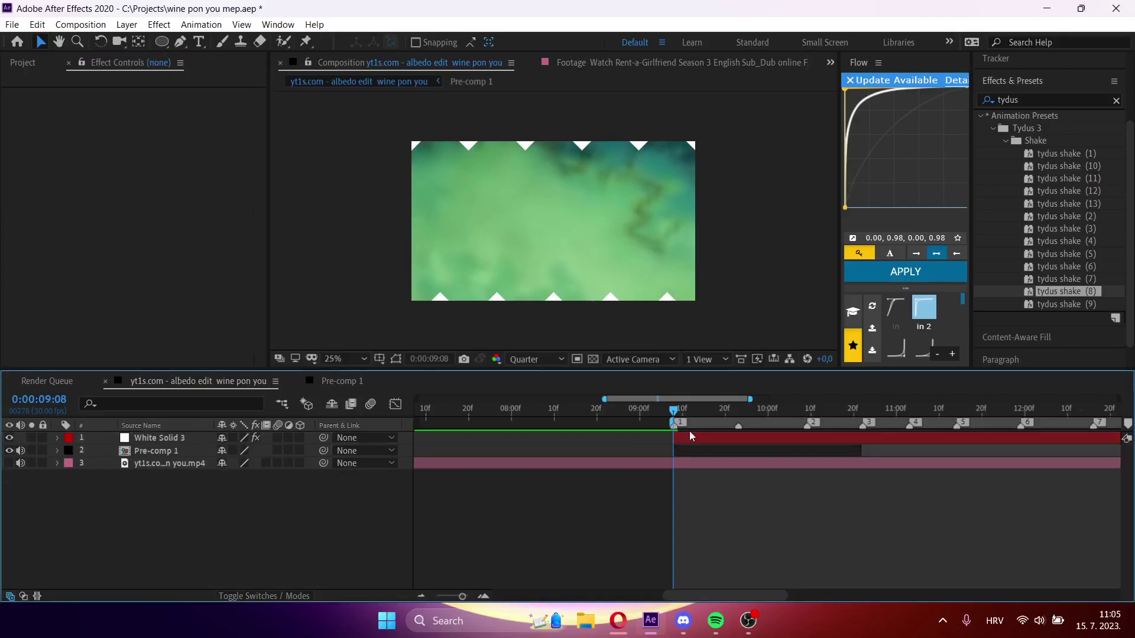
- Set the CC Jaws Height to 0% and enable keyframing for Direction at 0:00:09:08
click(688, 438)
drag(158, 180, 18, 184)
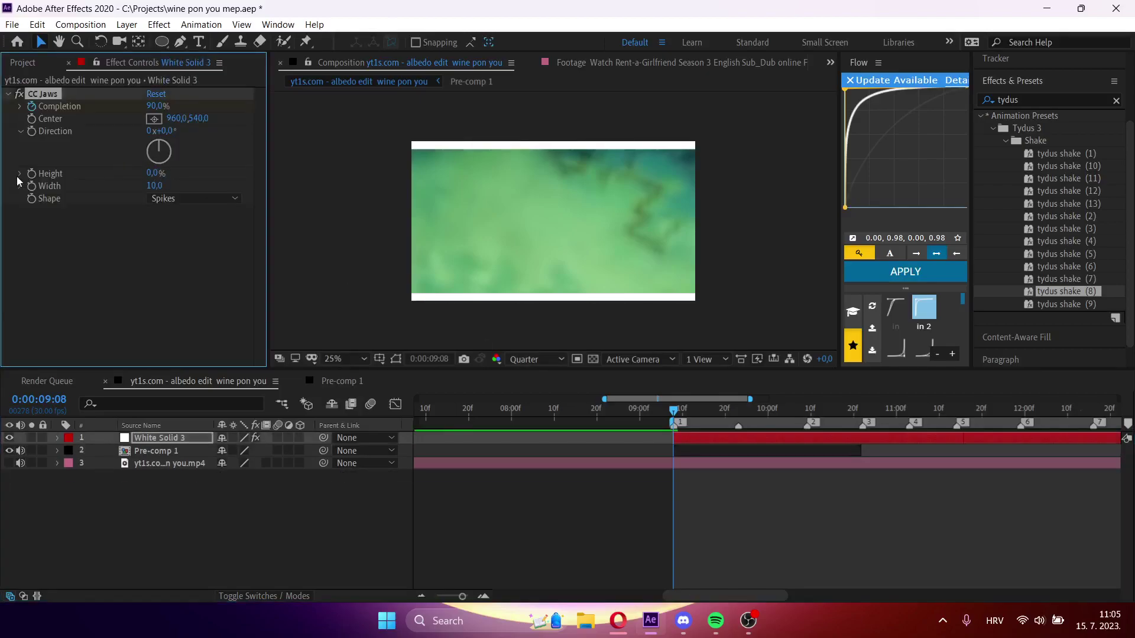
click(31, 131)
- Keyframe CC Jaws at 0:00:09:18 with Completion 62% and Direction -12°
drag(604, 399, 645, 400)
mouse_move(537, 414)
mouse_down()
mouse_move(603, 419)
mouse_move(552, 420)
mouse_up()
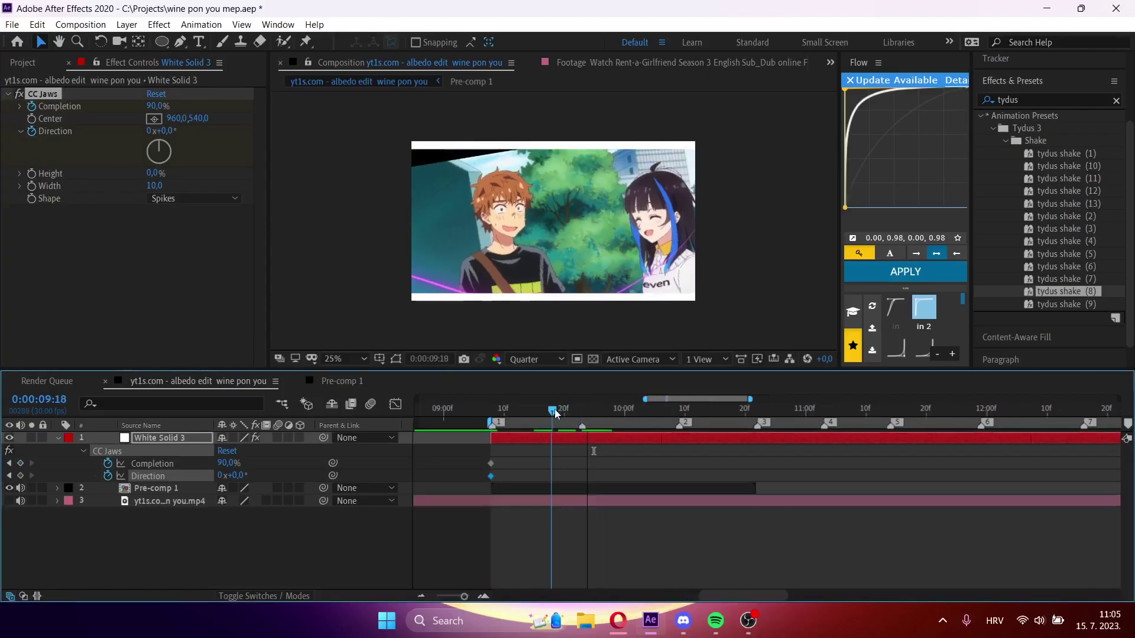
drag(150, 106, 154, 132)
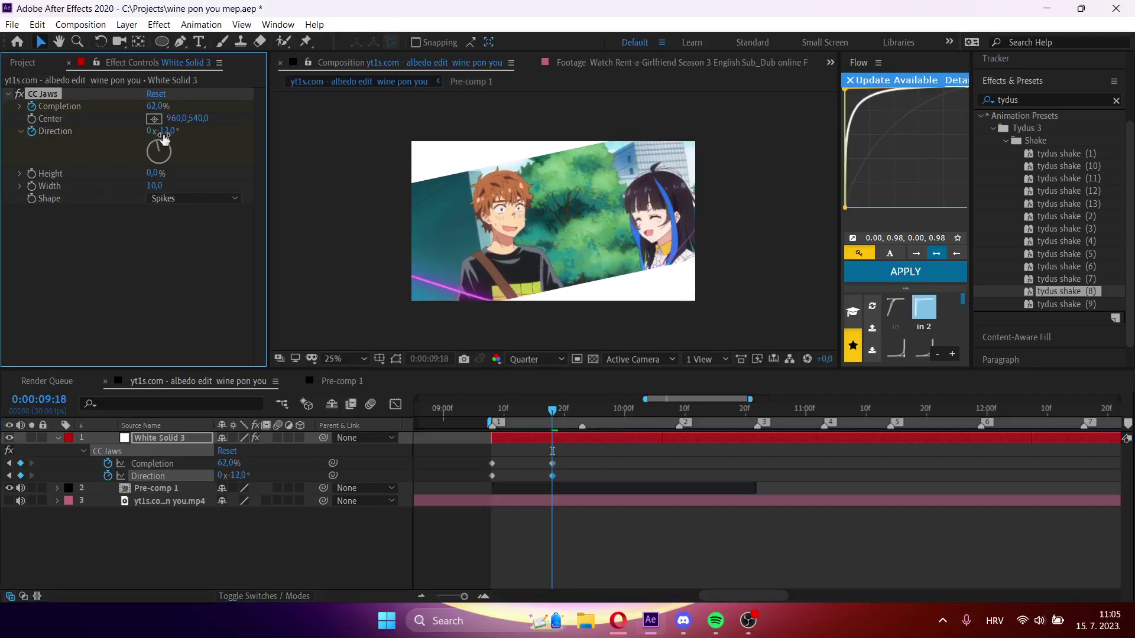
- Move the second Direction keyframe to 0:00:09:16, set Completion at 0:00:09:18 to 47% and preview the bars
drag(751, 399, 694, 400)
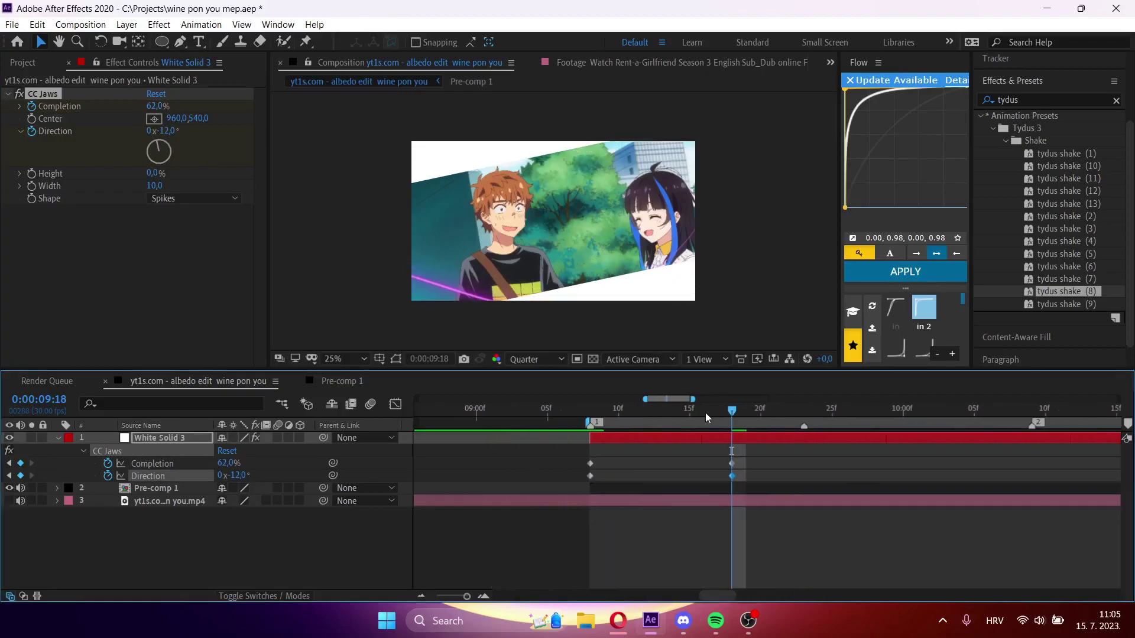
click(749, 473)
drag(732, 478, 759, 478)
drag(732, 414, 708, 483)
click(734, 411)
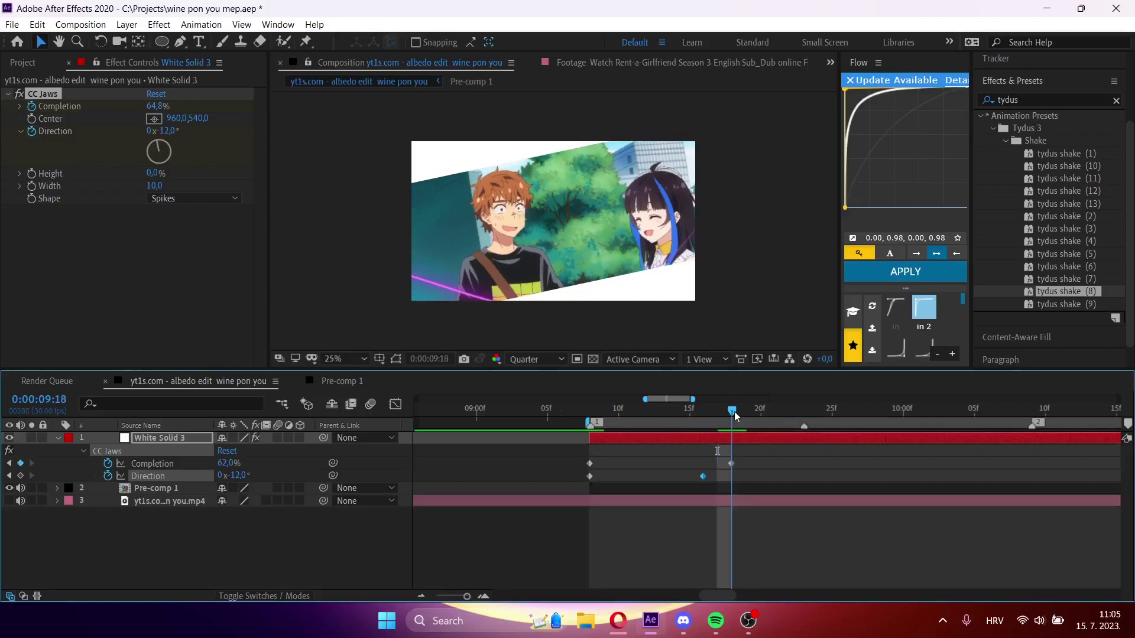
drag(226, 463, 215, 464)
key(space)
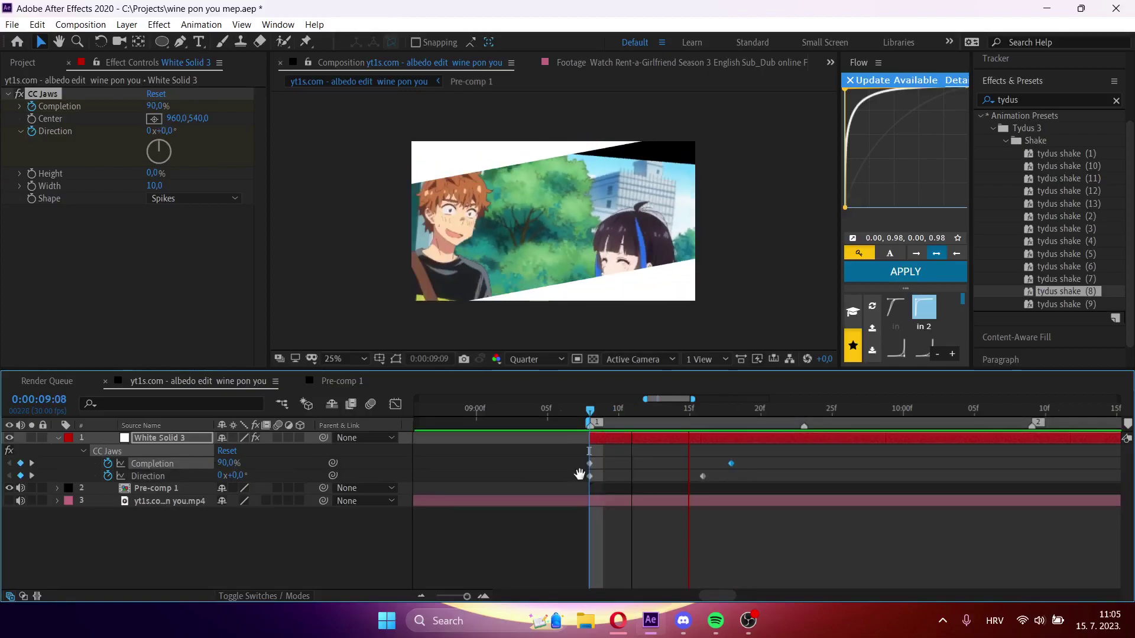
- Try moving the first Direction keyframe earlier, preview the bars and undo the move
key(space)
click(643, 473)
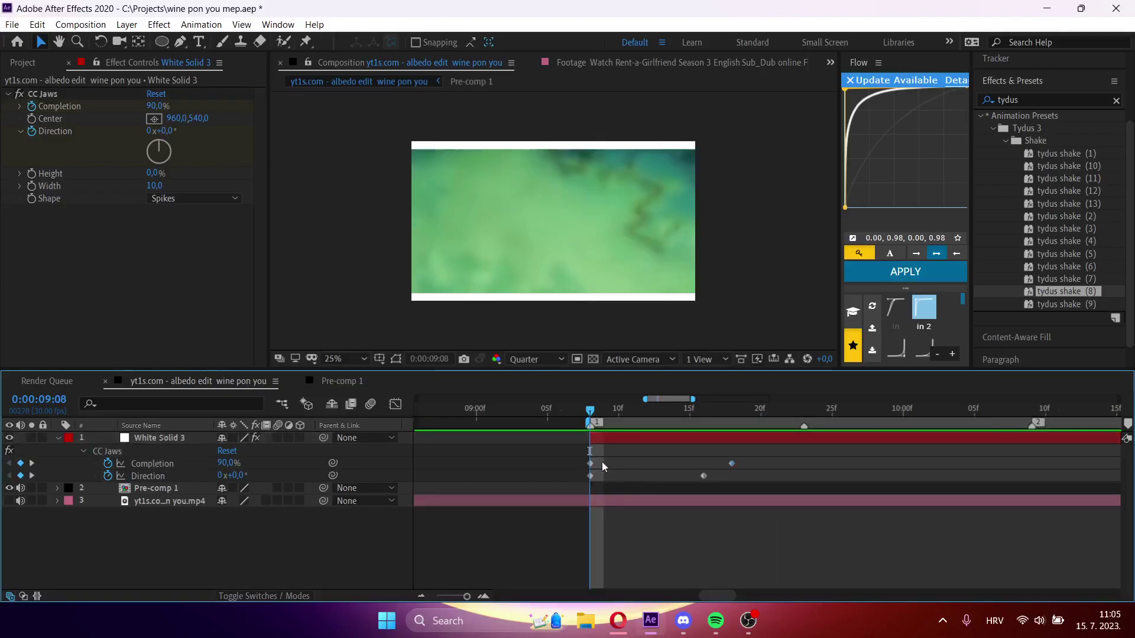
drag(590, 474, 579, 478)
key(space)
key(space)
key(ctrl+z)
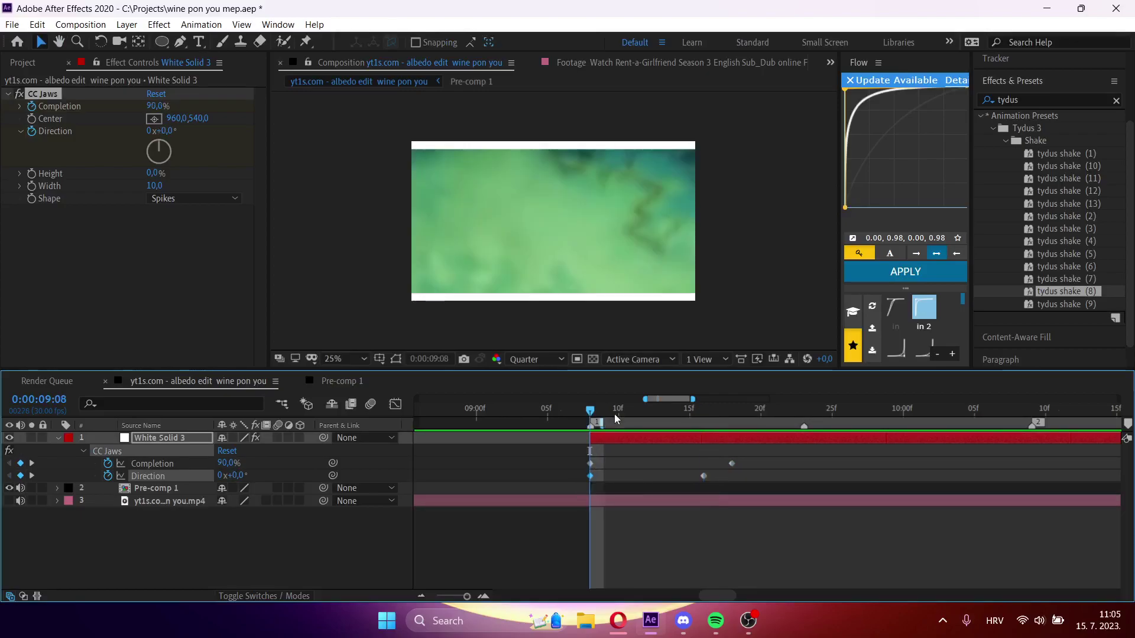
- At 0:00:10:03 keyframe Completion at 61% and Direction at 4°, shift that Direction keyframe to 0:00:10:00 and preview the bars
drag(615, 419, 934, 438)
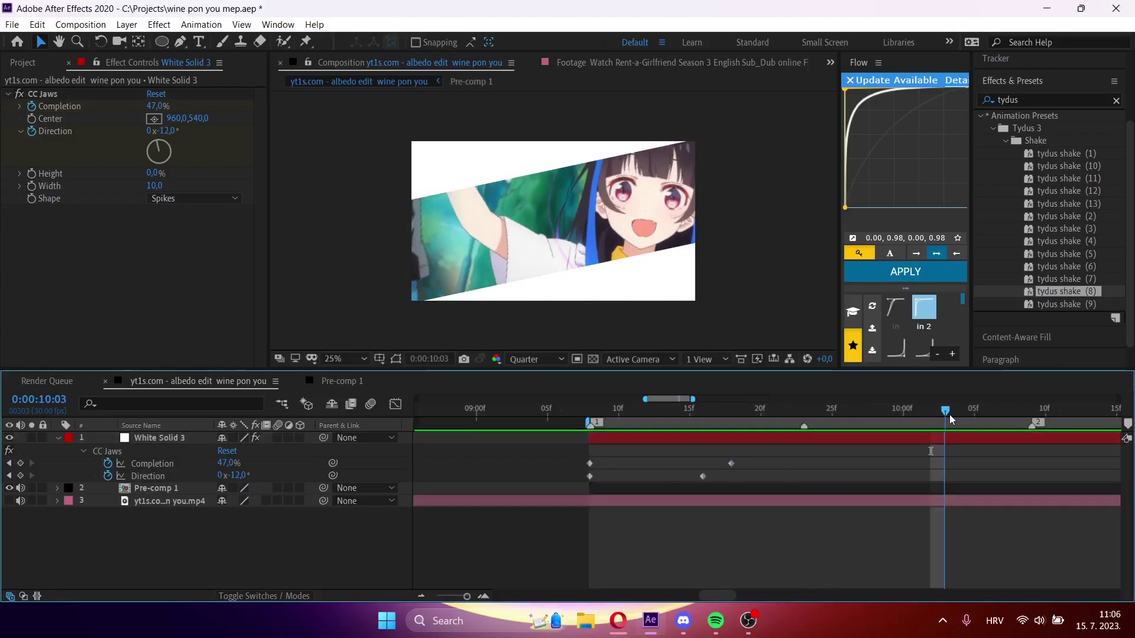
drag(220, 465, 248, 465)
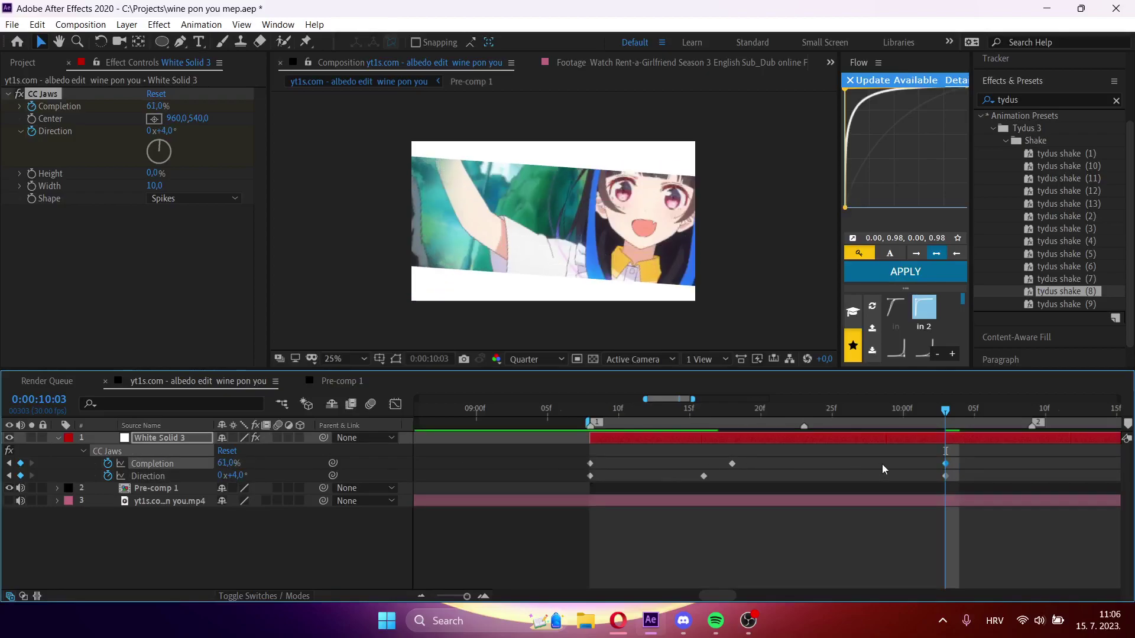
drag(945, 477, 906, 478)
key(i)
key(space)
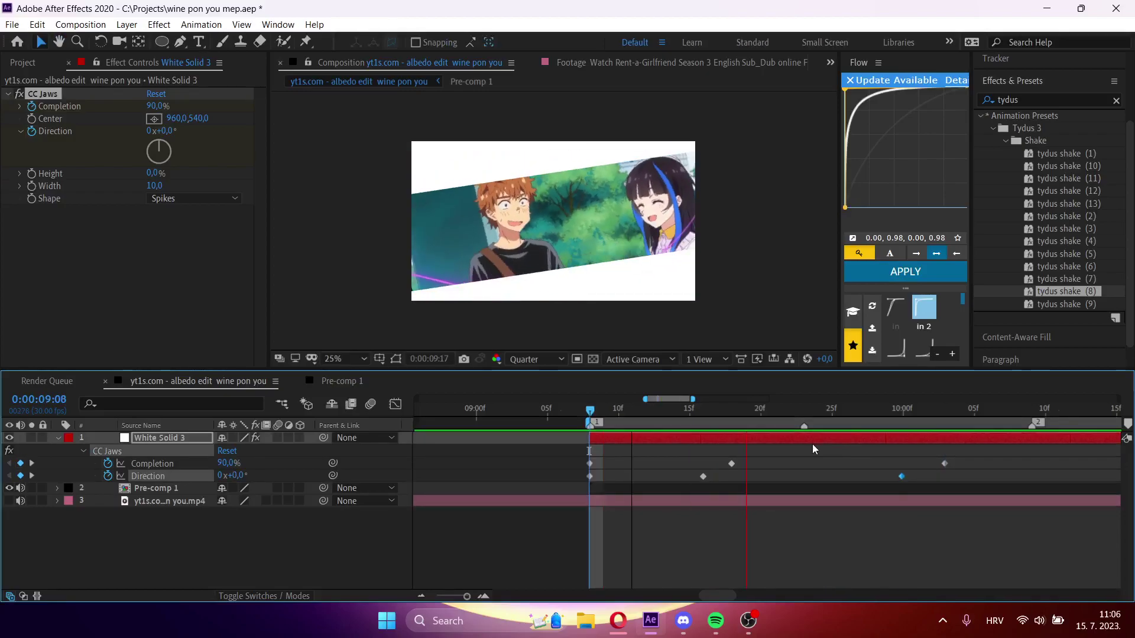
key(k)
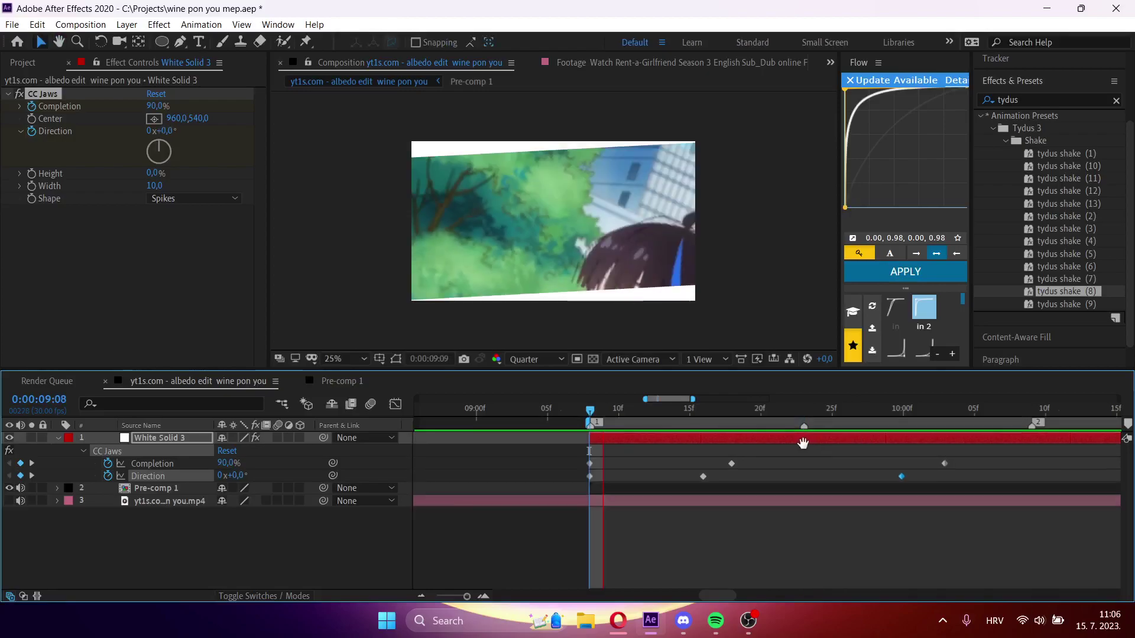
key(space)
- Open Pre-comp 1 and apply the Motion Tile effect to the lower clip, layer 9
click(651, 473)
drag(587, 412, 789, 417)
double_click(705, 490)
click(512, 420)
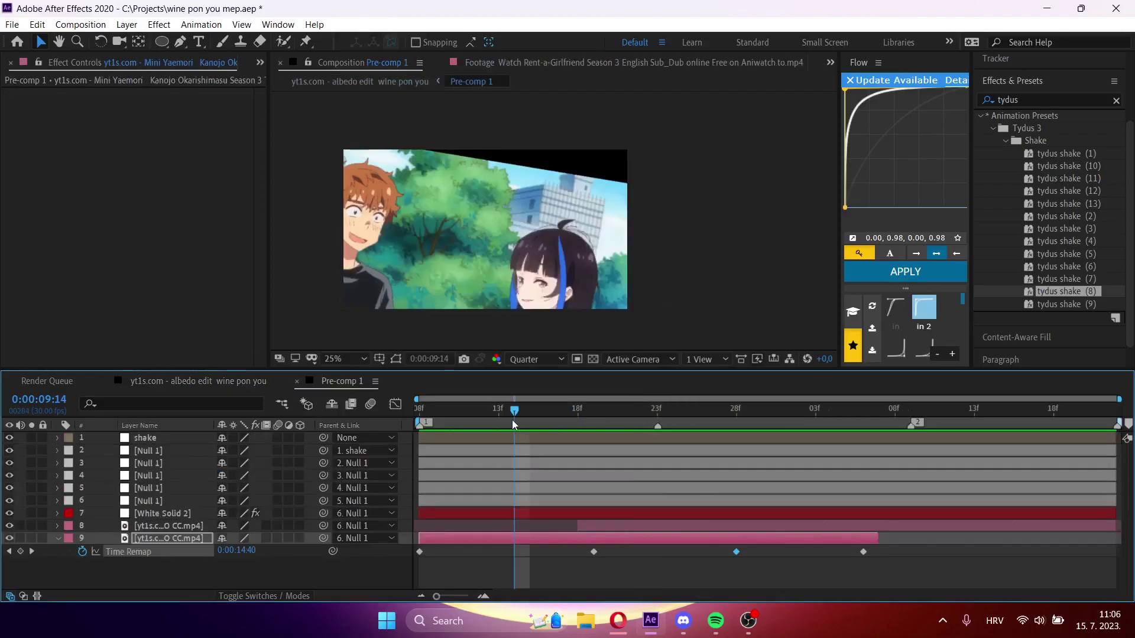
key(ctrl+space)
text(motio)
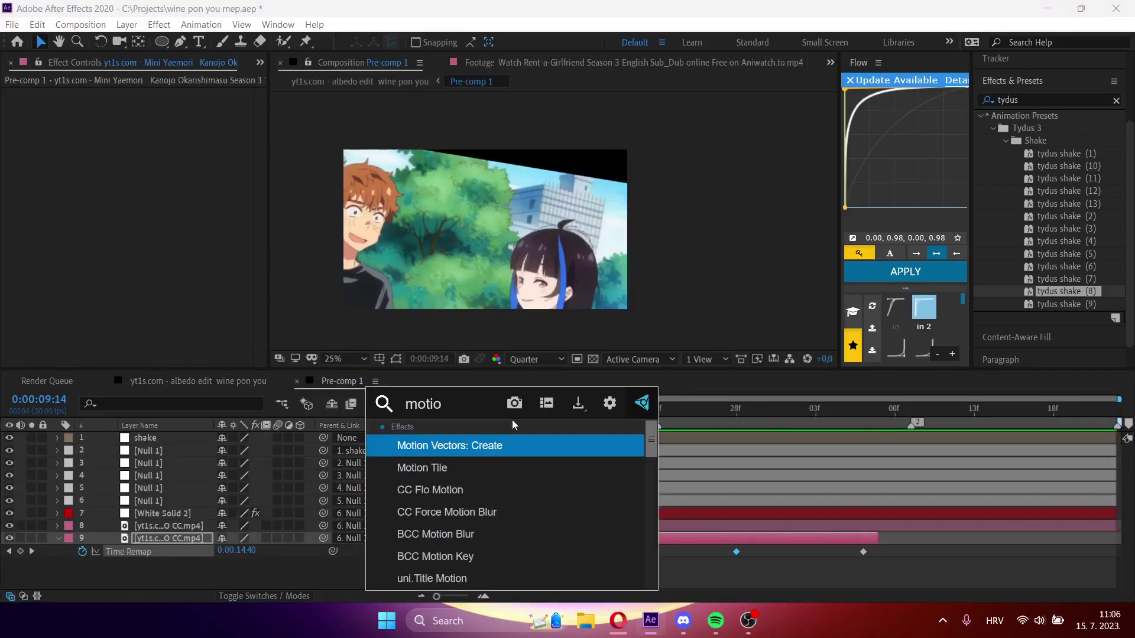
key(Down)
key(Return)
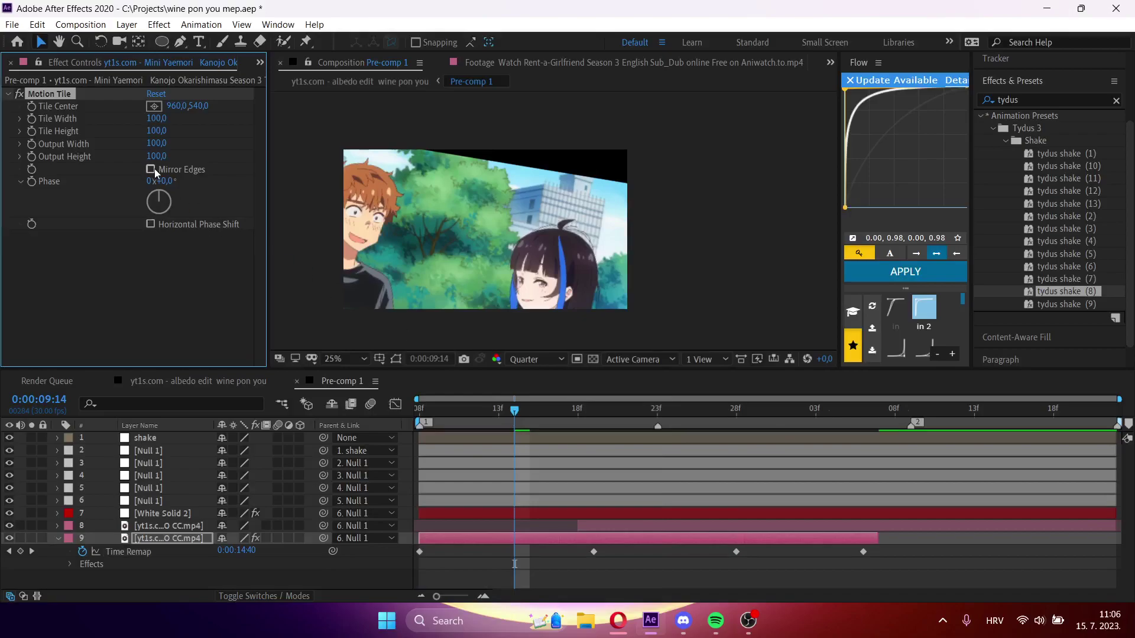
- Turn on Mirror Edges in Motion Tile and set its Output Height to 250
click(151, 169)
click(156, 156)
text(250)
key(Return)
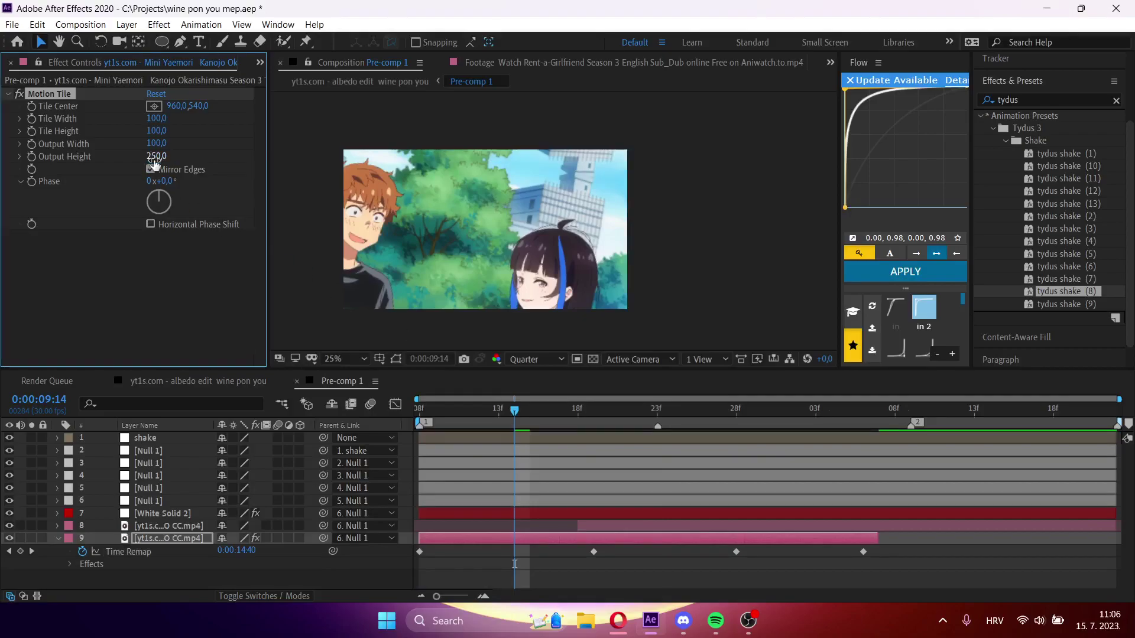
- Return to the main composition and preview the transition with the tiled clip from 0:00:09:08
key(Tab)
click(502, 413)
click(590, 411)
key(space)
key(space)
key(space)
key(space)
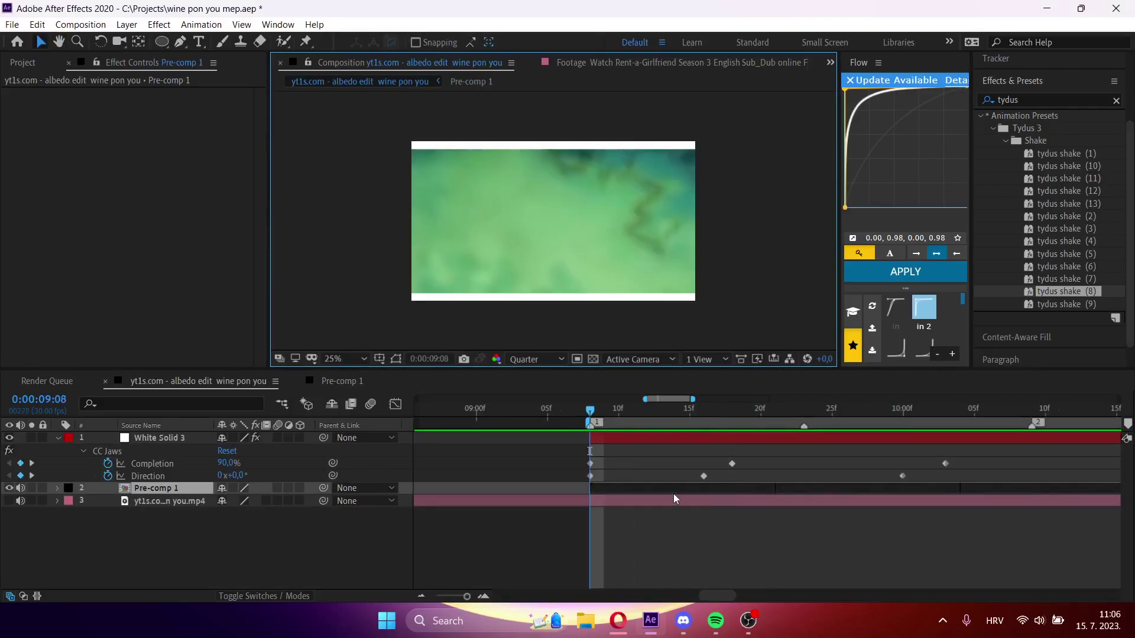
- Reopen Pre-comp 1, collapse layer 9's keyframed properties and check the clip's mirrored edges around 0:00:09:14
double_click(673, 494)
drag(462, 414, 523, 420)
key(u)
key(space)
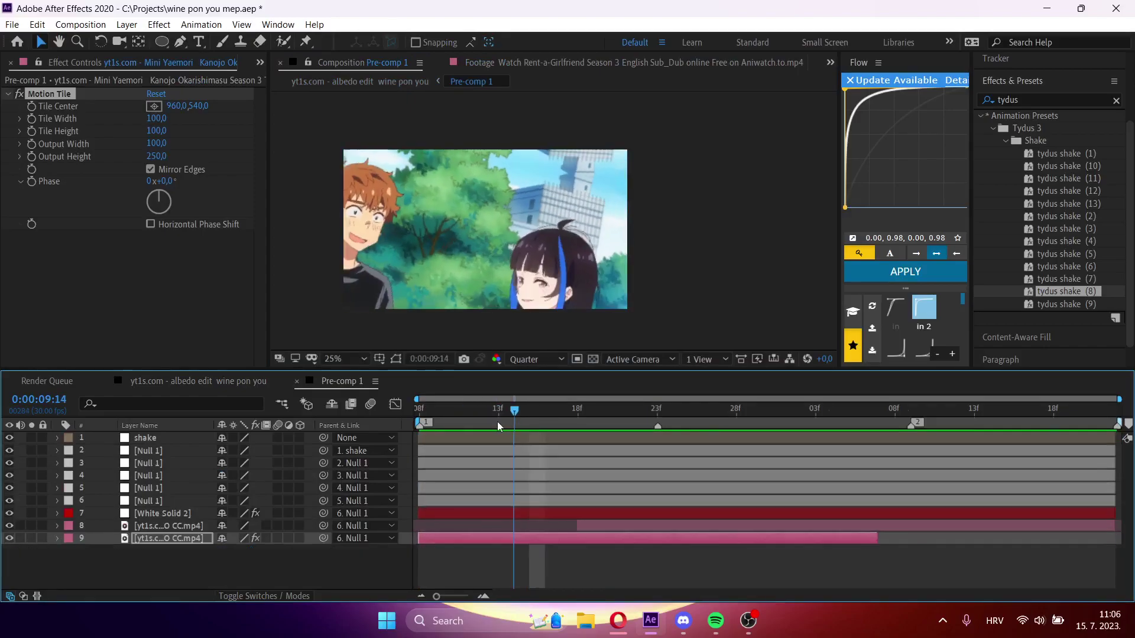
key(space)
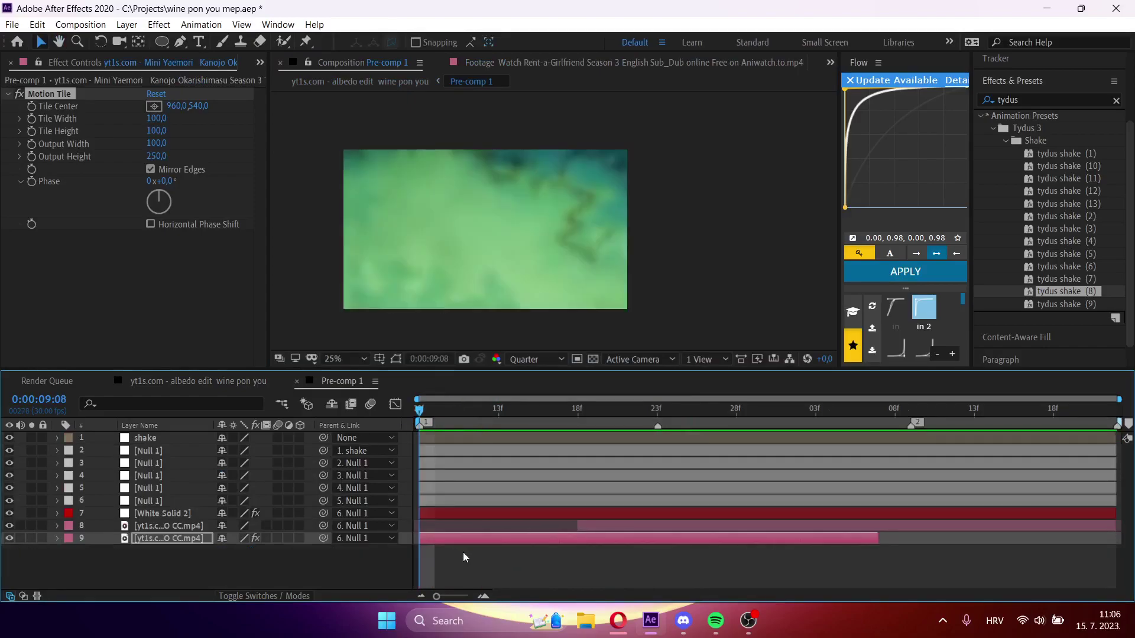
- Add an adjustment layer above all layers in Pre-comp 1 and apply the Warp effect to it
key(ctrl+alt+y)
key(ctrl+space)
text(myno)
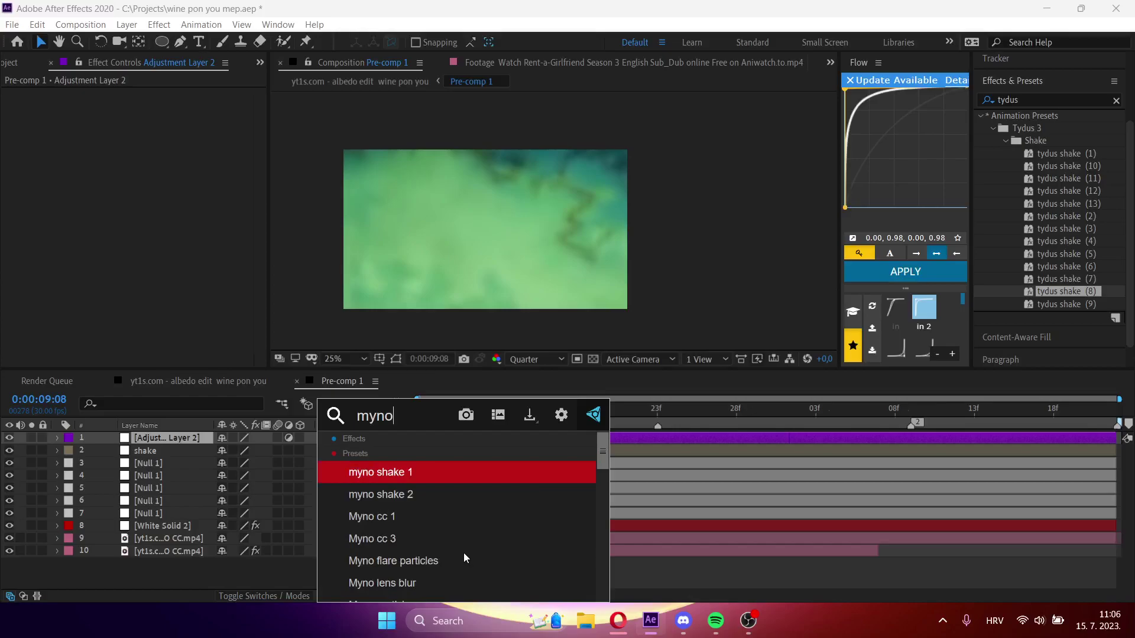
text(x)
key(ctrl+a)
key(BackSpace)
text(wap)
key(BackSpace)
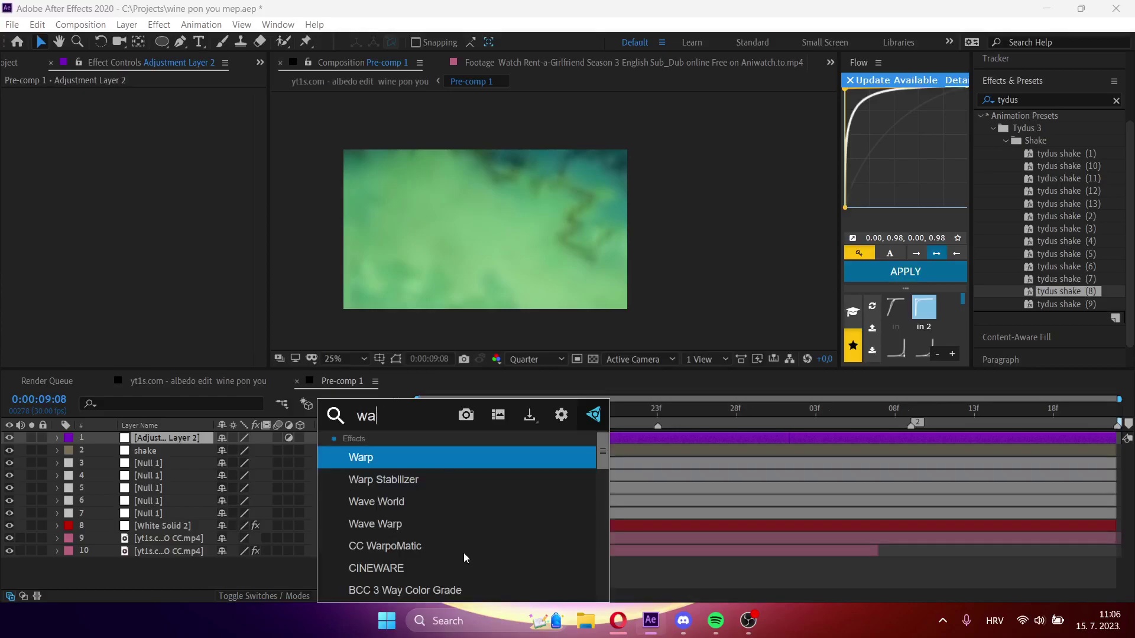
key(Return)
- Set the Warp Style to FishEye and enable keyframing for Bend at 0:00:09:08
click(180, 108)
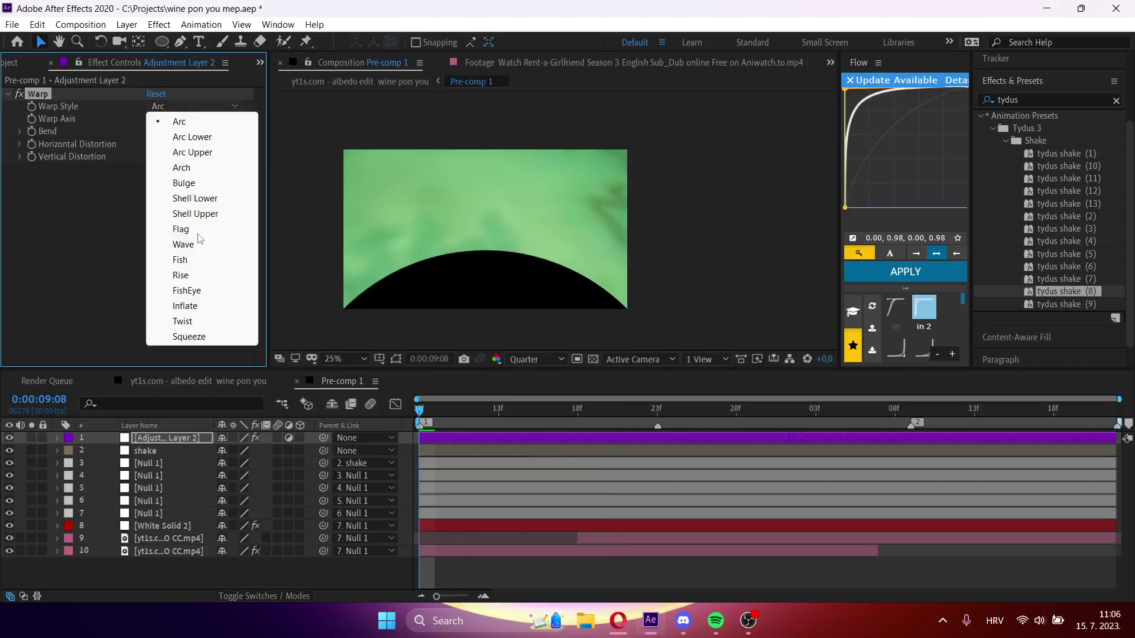
click(187, 291)
click(31, 130)
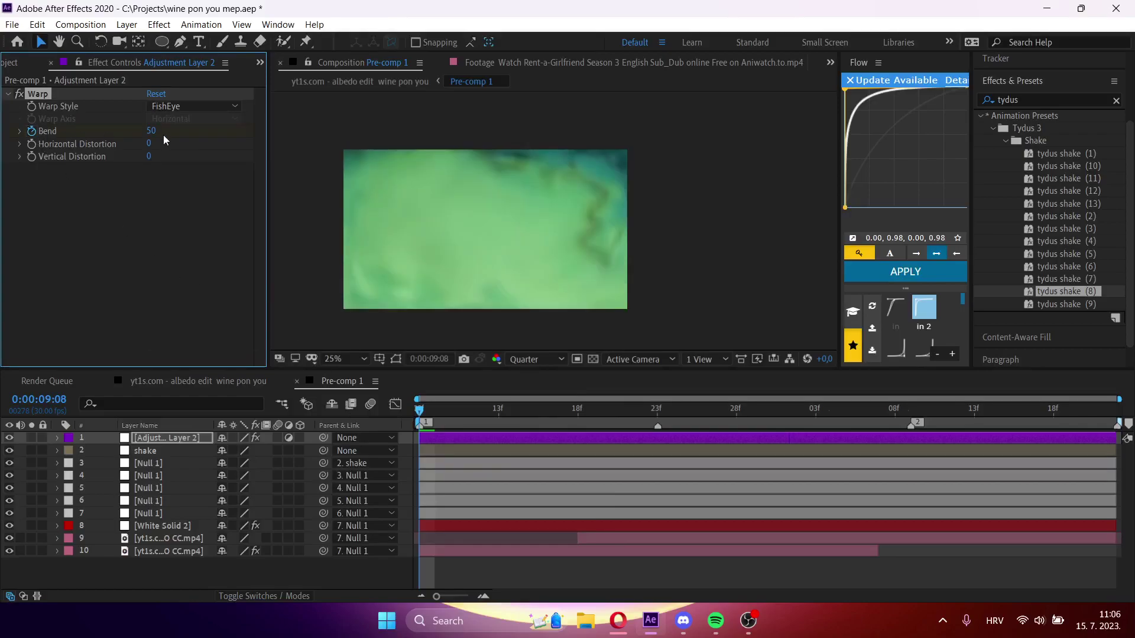
- Set the FishEye warp's Bend to -75 at 0:00:09:19, preview it, and shift that keyframe to 0:00:09:21
drag(496, 423, 594, 420)
click(151, 131)
key(Return)
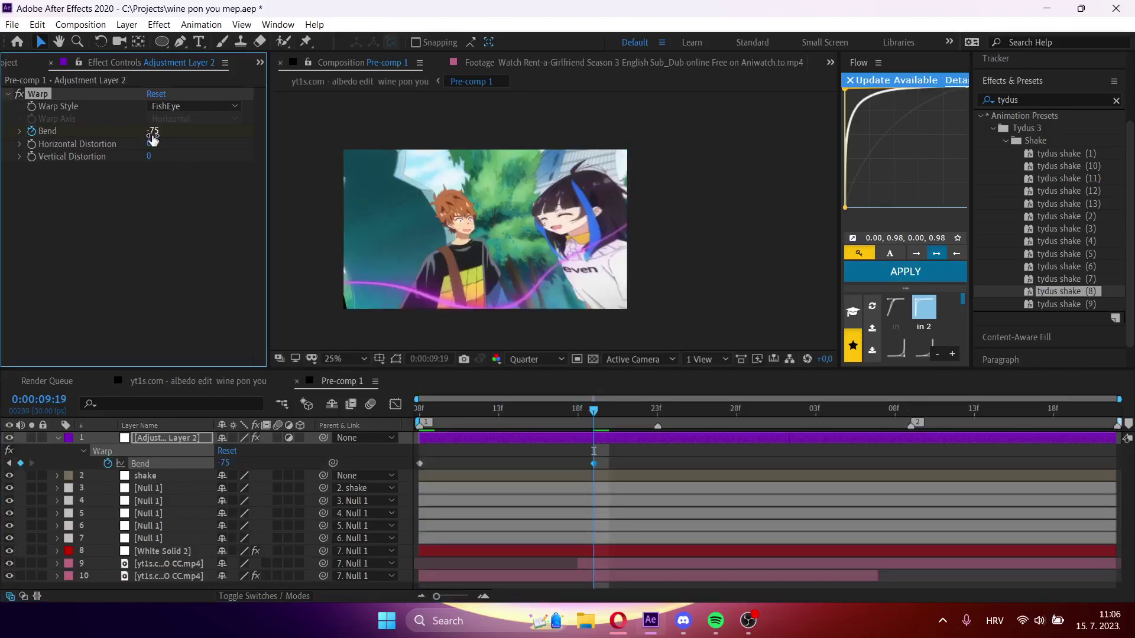
key(space)
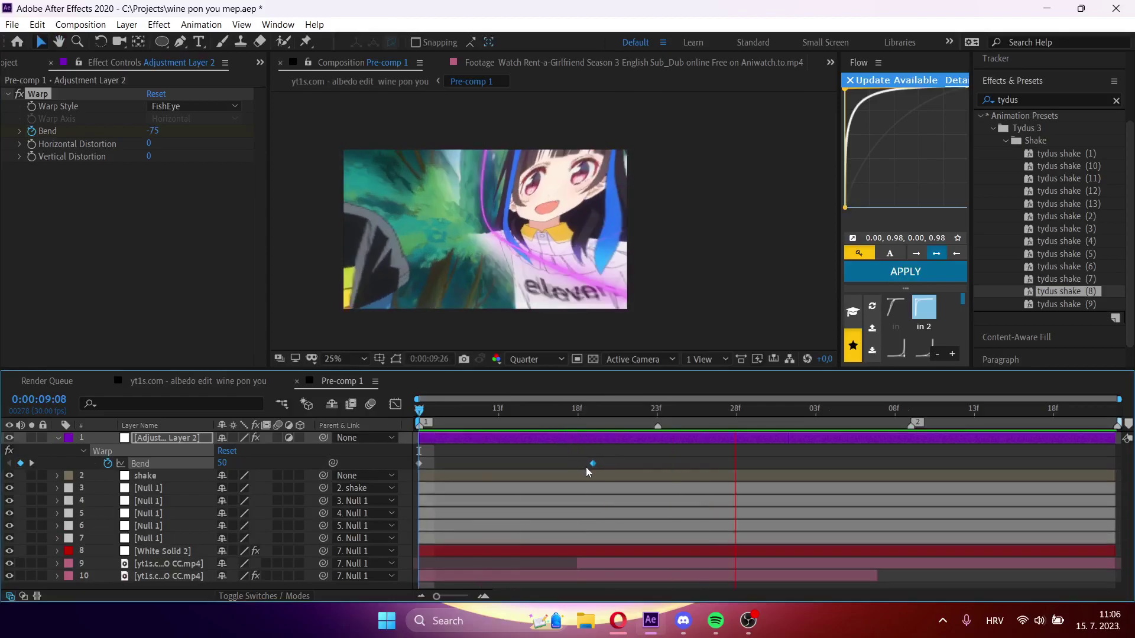
drag(593, 465, 630, 466)
- Set the FishEye warp's Bend to 5 at 0:00:10:04 and preview the animation
drag(637, 412, 835, 430)
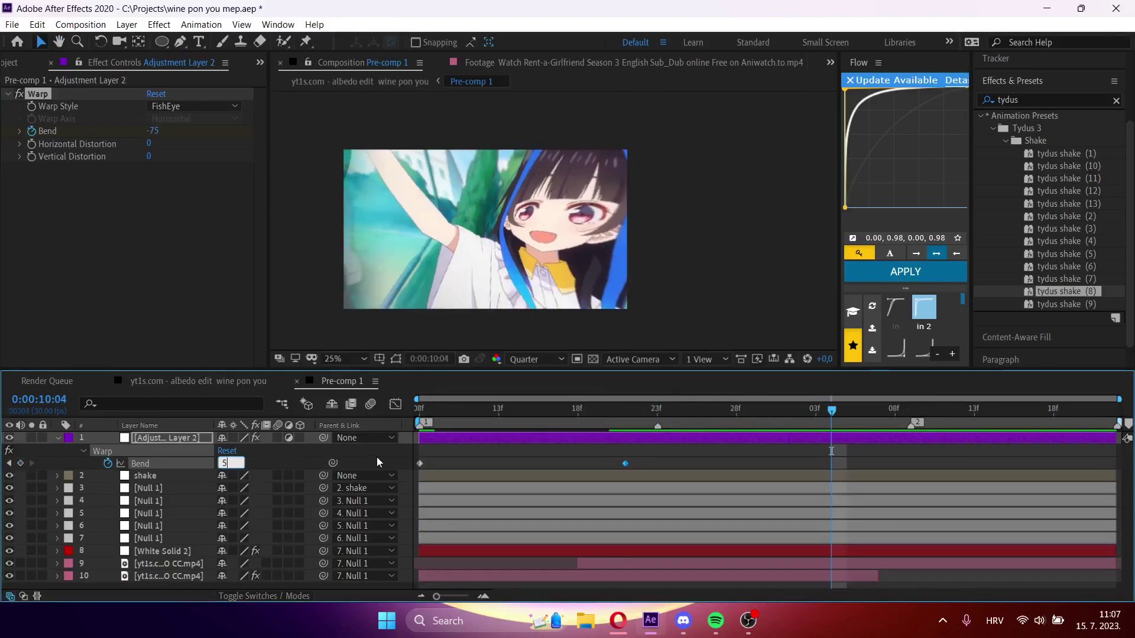
text(5)
key(Return)
key(space)
- Preview the warped transition in the main composition from 0:00:09:08 and reopen Pre-comp 1
key(Tab)
click(435, 428)
key(space)
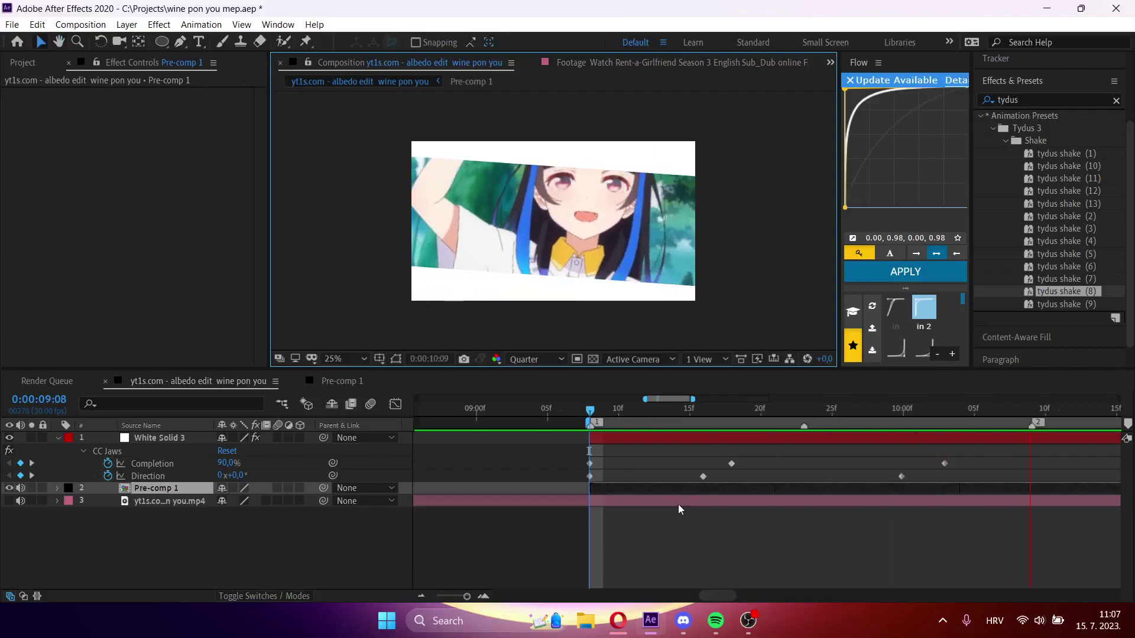
double_click(842, 492)
- Easy Ease layer 9's Mask Expansion keyframes and shape the value curve so the expansion starts steeply
click(636, 438)
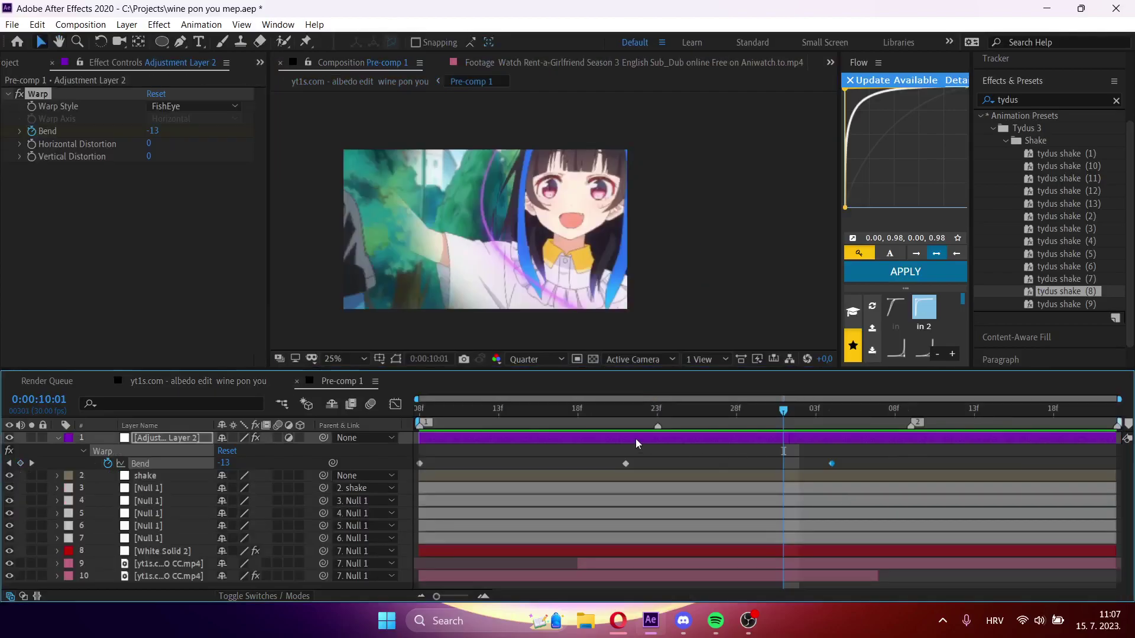
click(690, 559)
key(u)
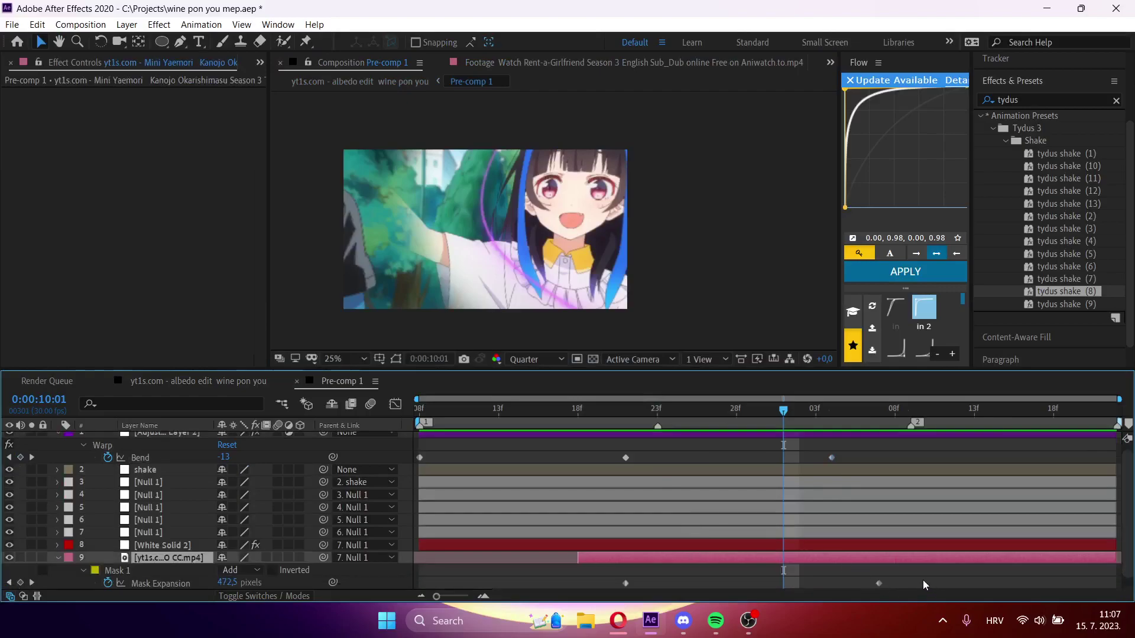
drag(924, 581, 573, 585)
click(395, 403)
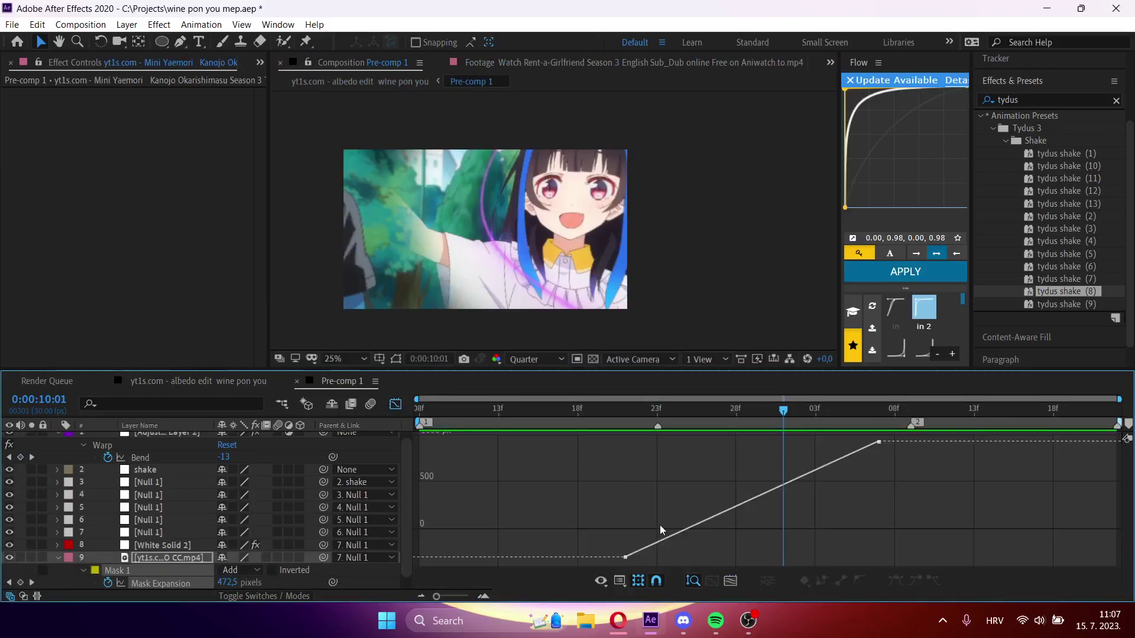
click(695, 525)
click(896, 585)
click(704, 556)
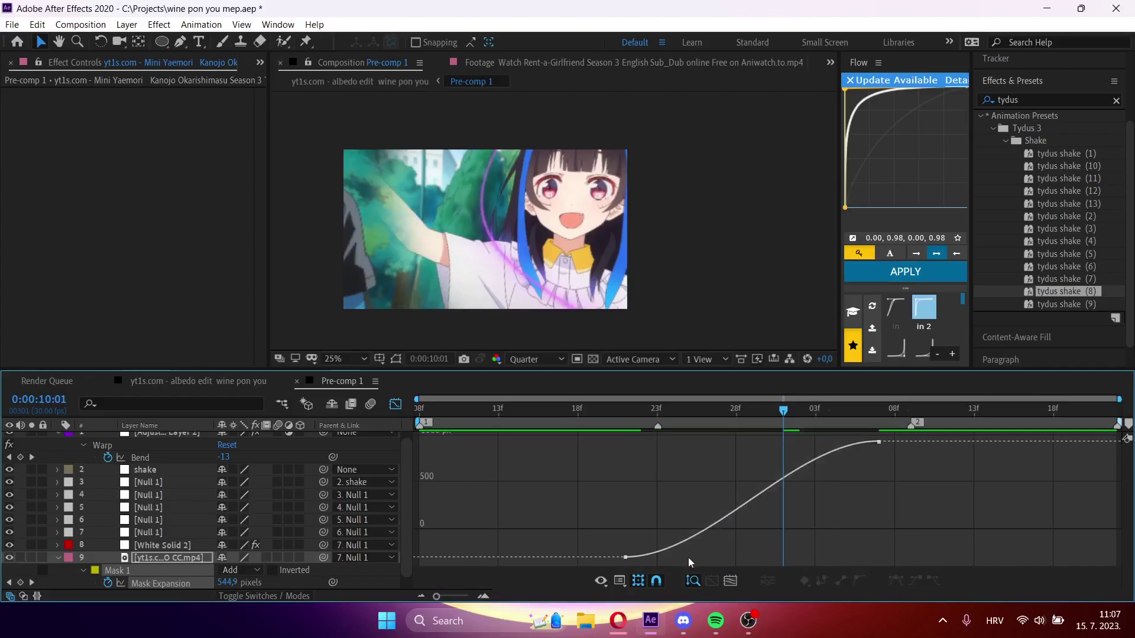
drag(710, 559, 650, 503)
- Return to the main composition and preview the transition with the eased mask expansion
drag(588, 421, 831, 401)
key(Tab)
click(716, 405)
key(space)
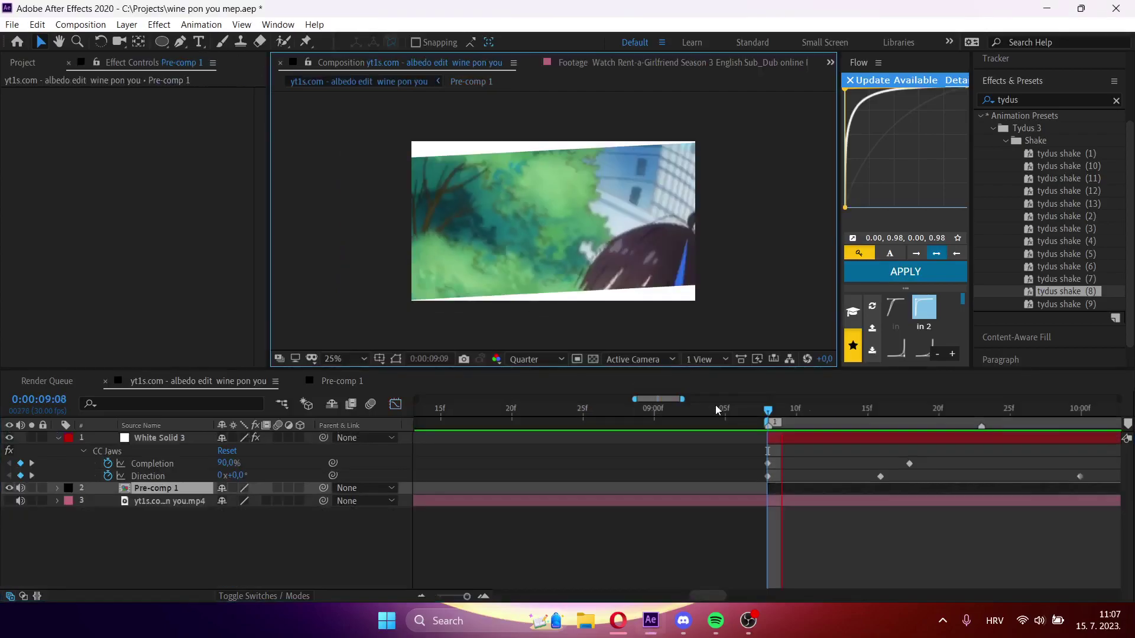
key(space)
key(space)
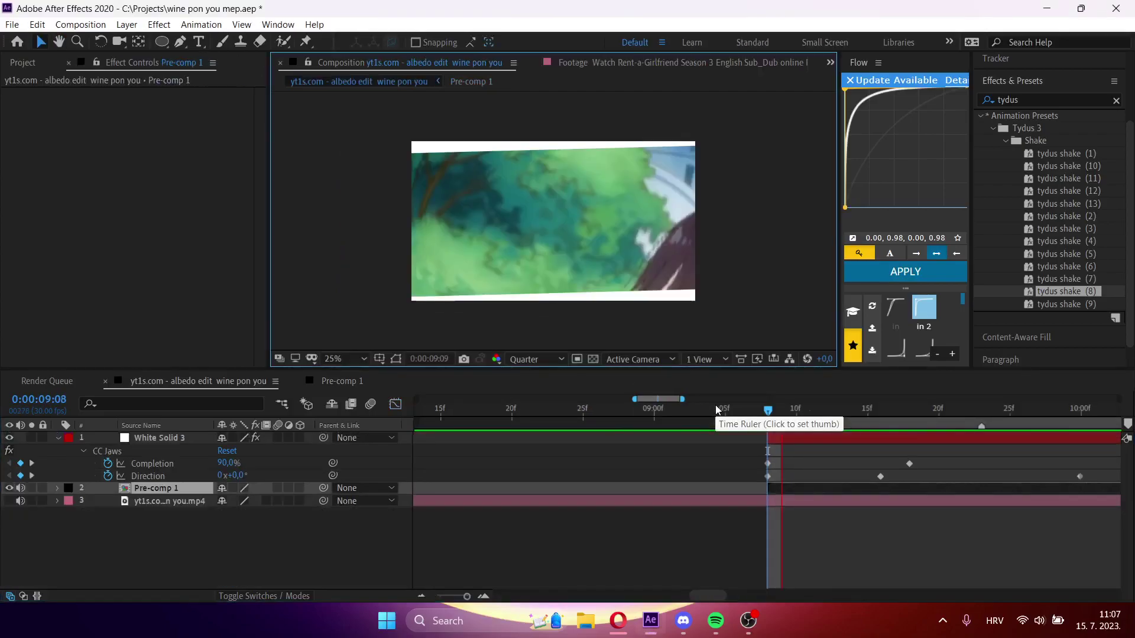
key(space)
- Reshape layer 9's Mask Expansion curve in Pre-comp 1 with a long flat outgoing handle for a slow start
double_click(852, 491)
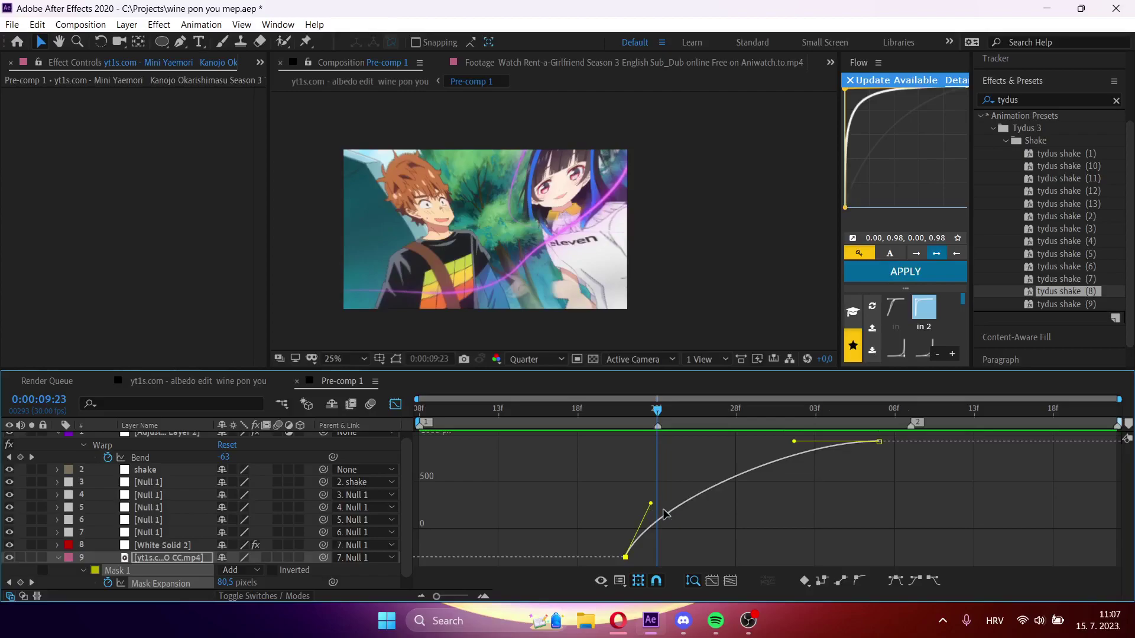
drag(651, 503, 806, 556)
drag(657, 410, 562, 410)
key(space)
key(space)
- Play the main composition to check the slower mask expansion
key(shift+Escape)
key(space)
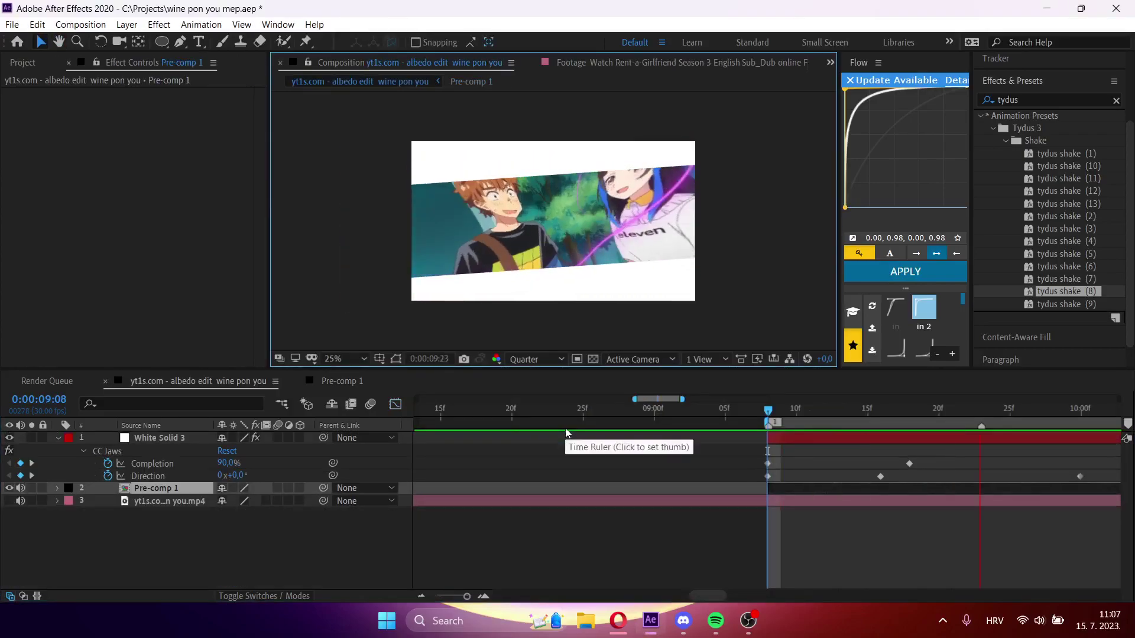
key(space)
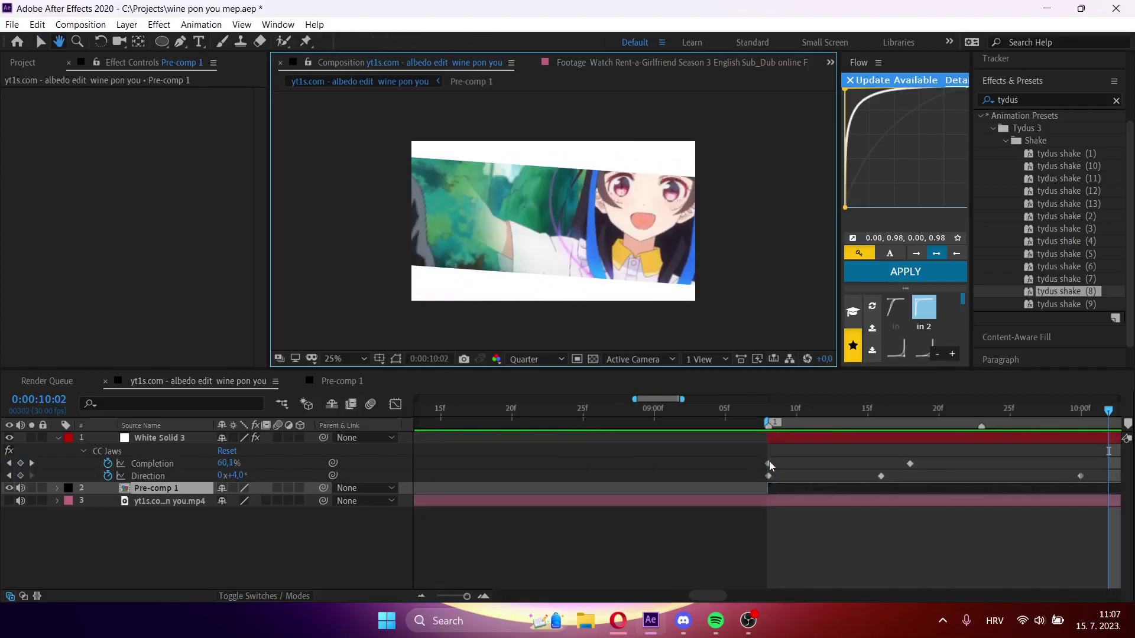
- Easy Ease the FishEye warp's Bend keyframes in Pre-comp 1 and steepen the curve going into the 0:00:09:21 keyframe
double_click(813, 494)
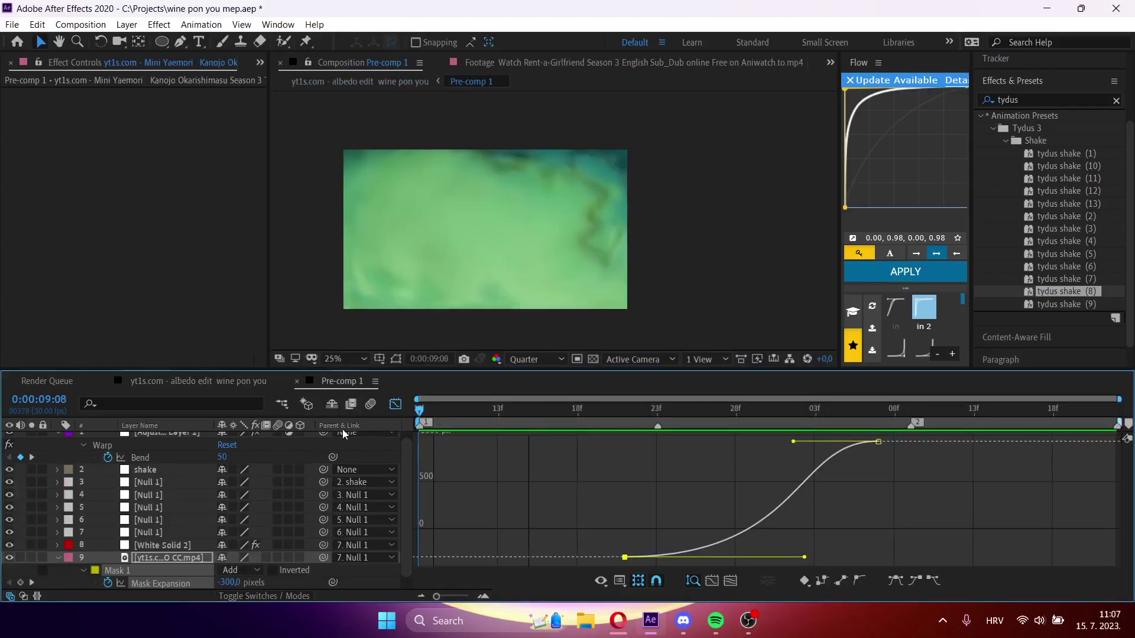
click(397, 411)
click(494, 436)
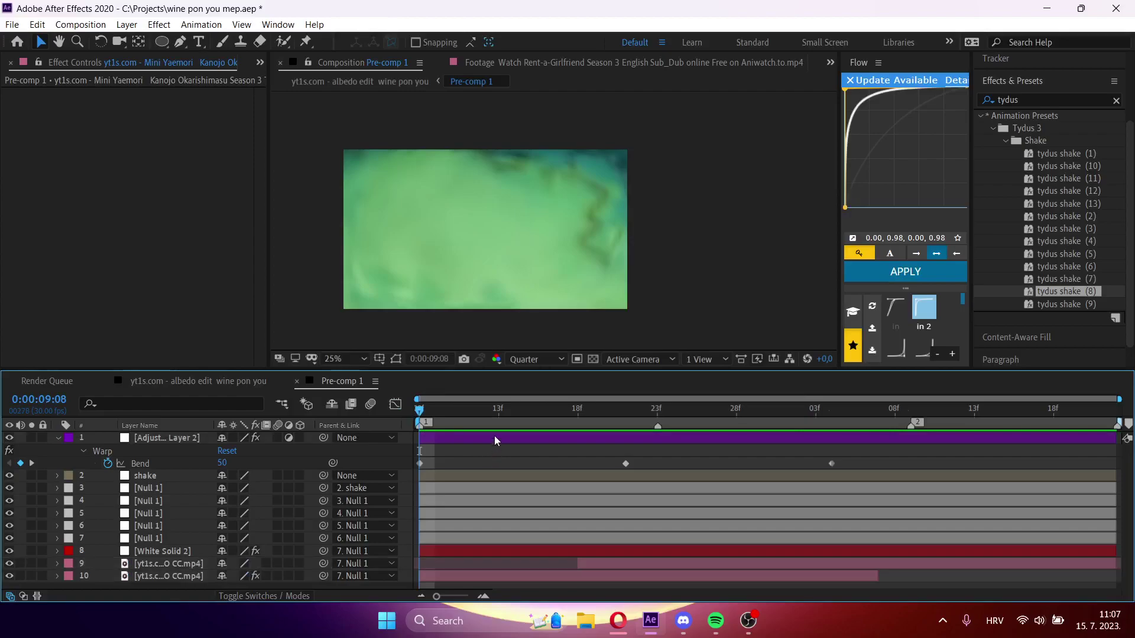
drag(449, 412, 508, 434)
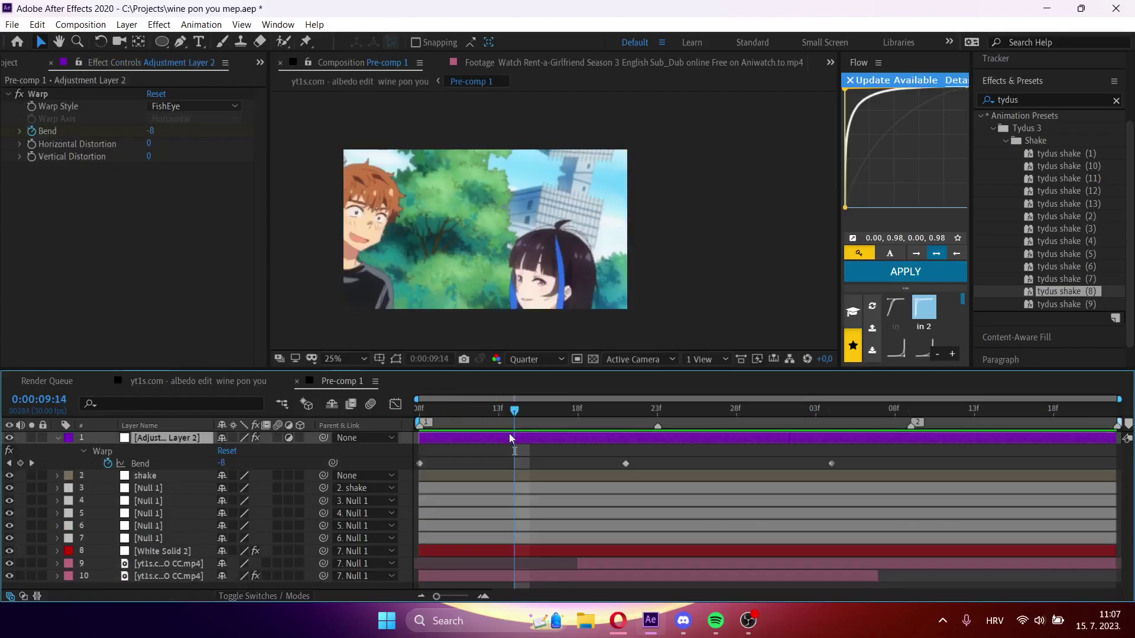
click(135, 467)
click(396, 404)
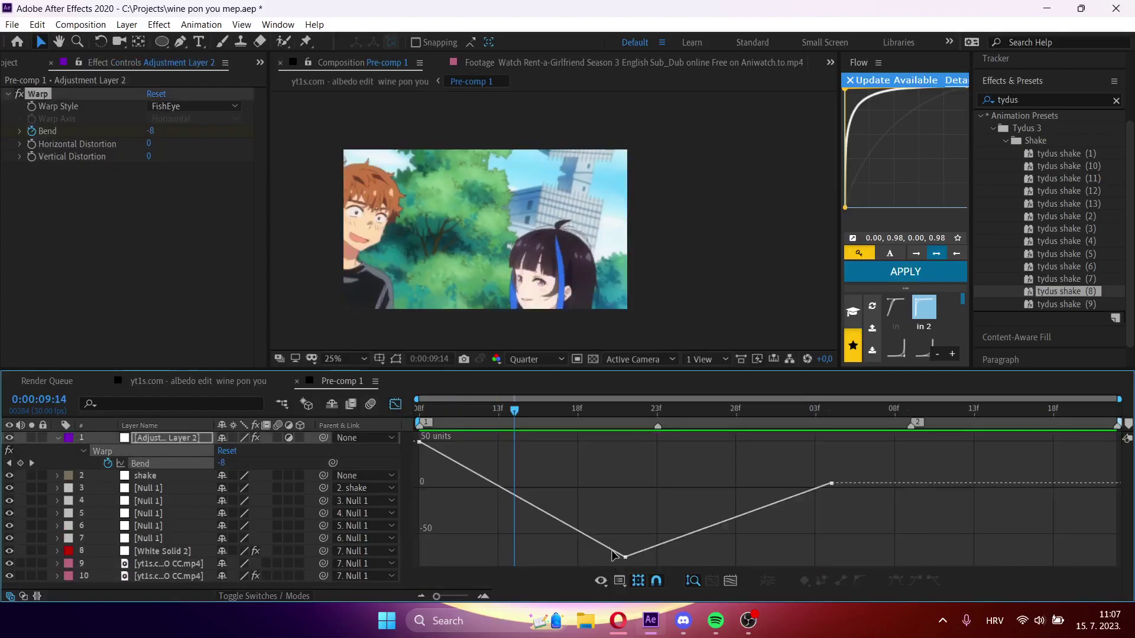
click(901, 583)
click(580, 558)
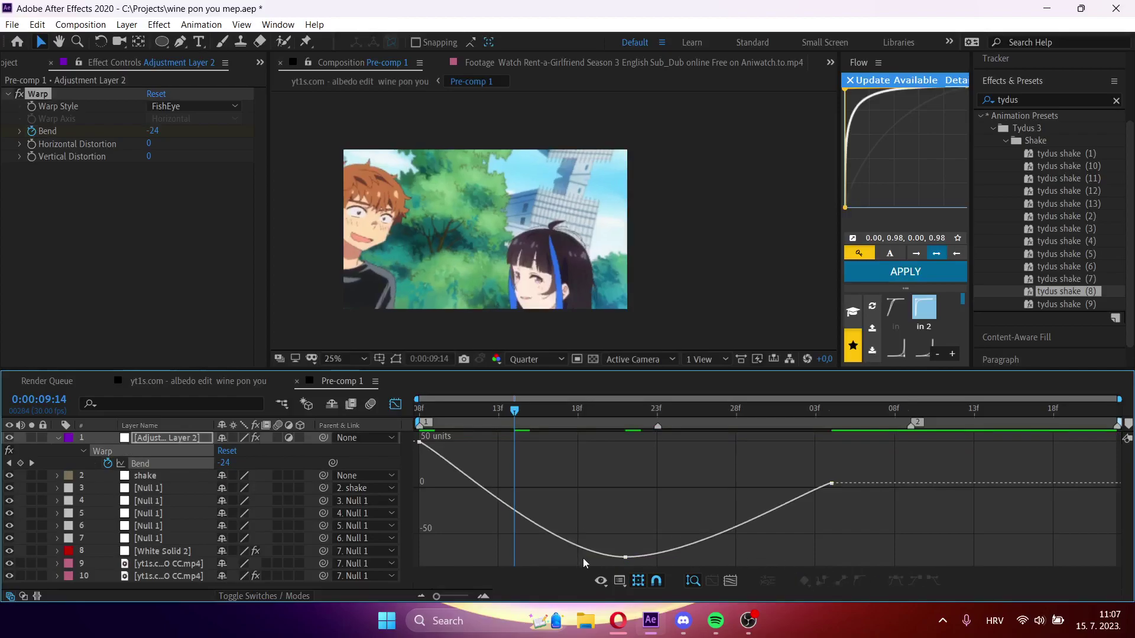
drag(555, 557, 604, 525)
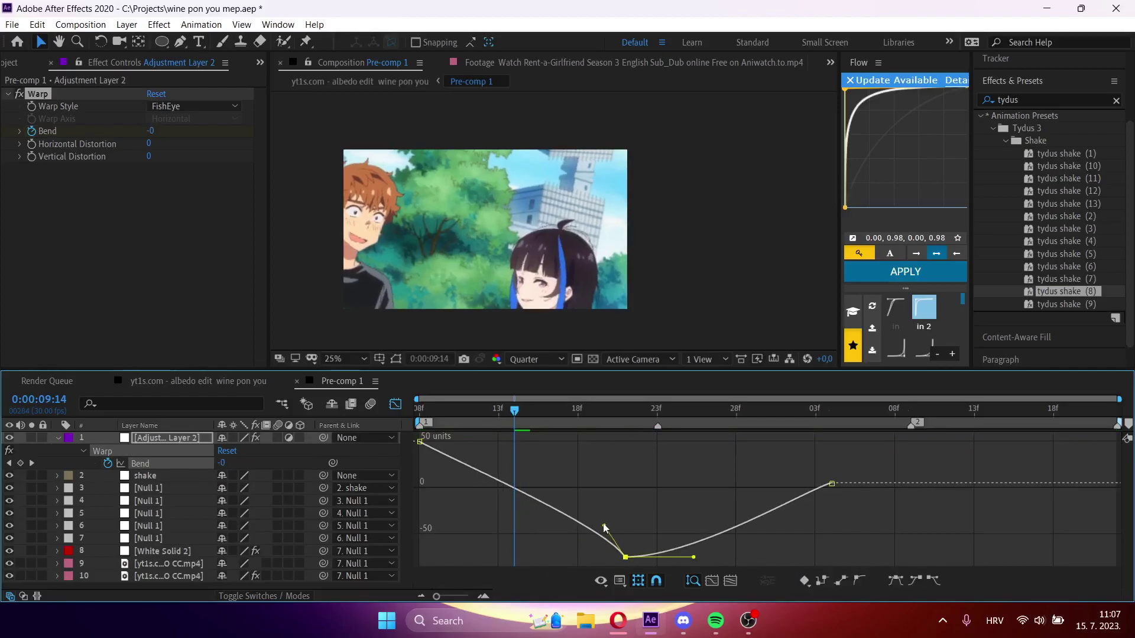
key(Home)
key(space)
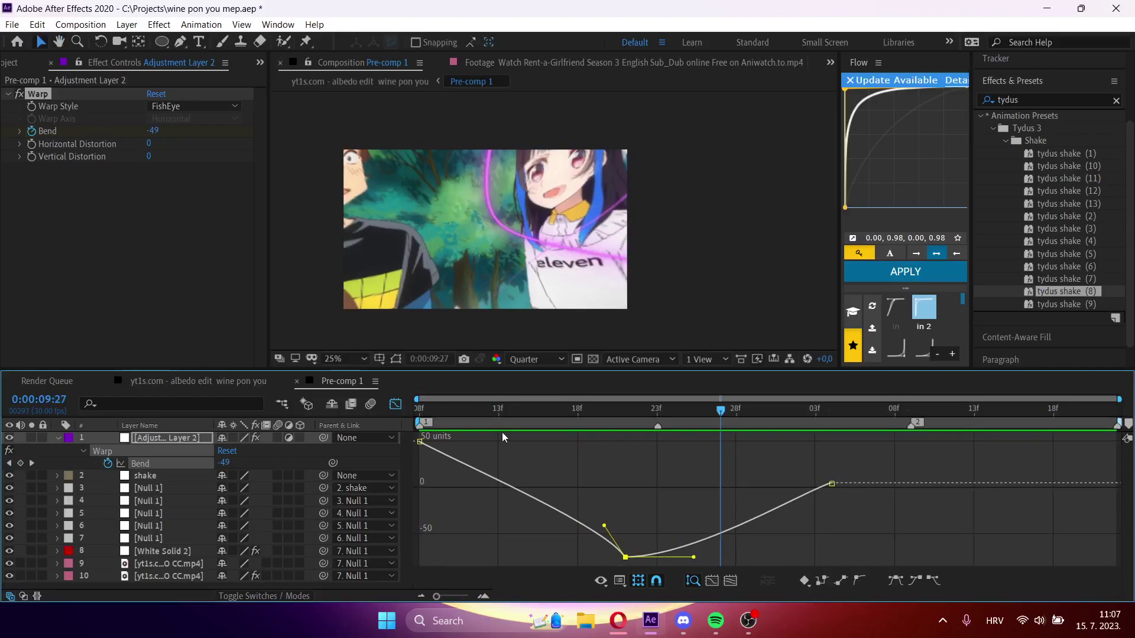
- Easy Ease the last Bend keyframe at 0:00:10:04, try a longer incoming handle, and preview the main composition
click(831, 484)
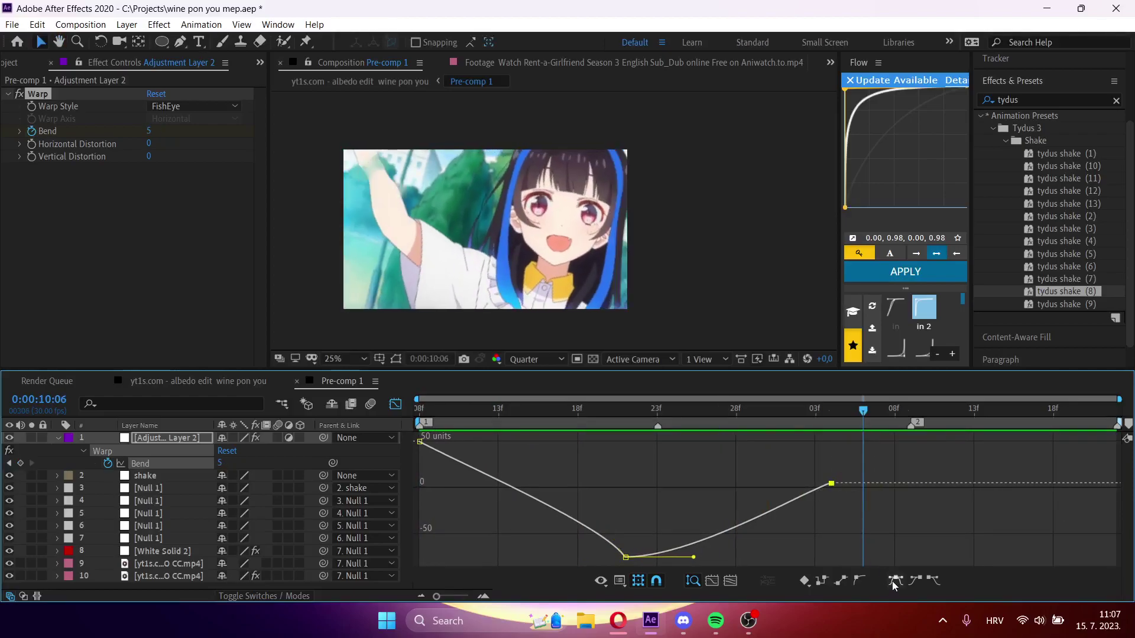
drag(763, 484, 624, 483)
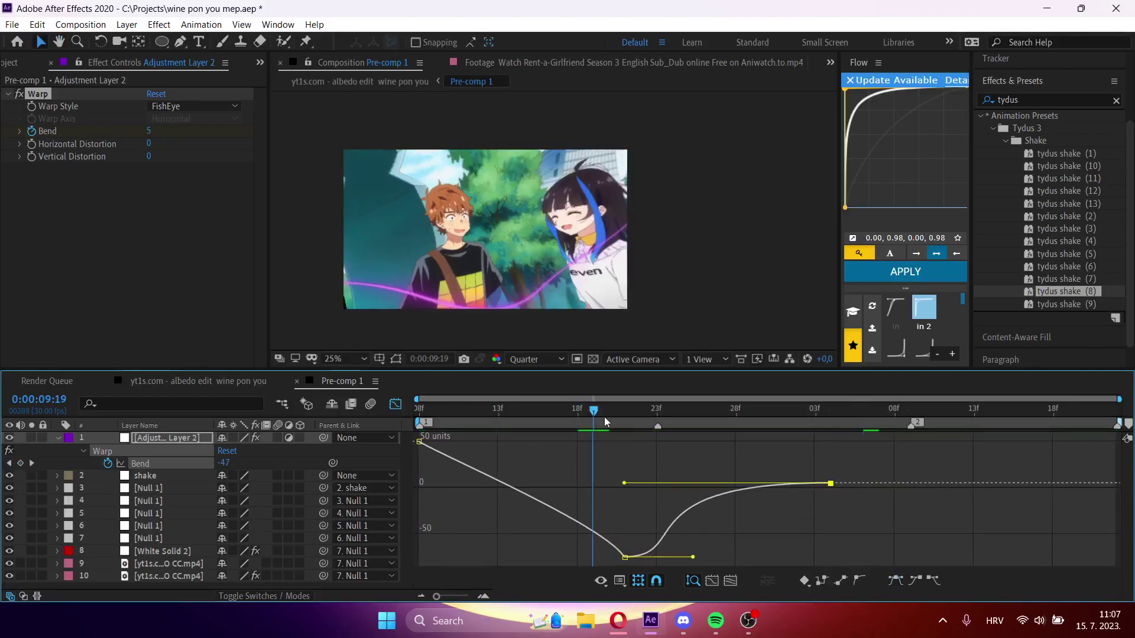
key(Tab)
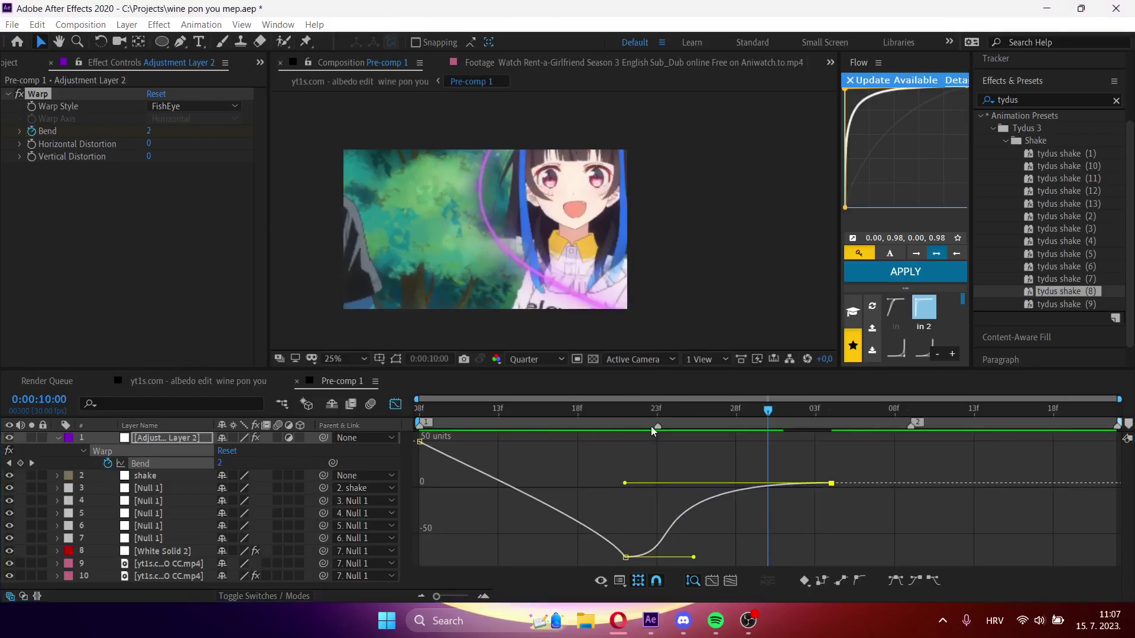
click(652, 430)
key(space)
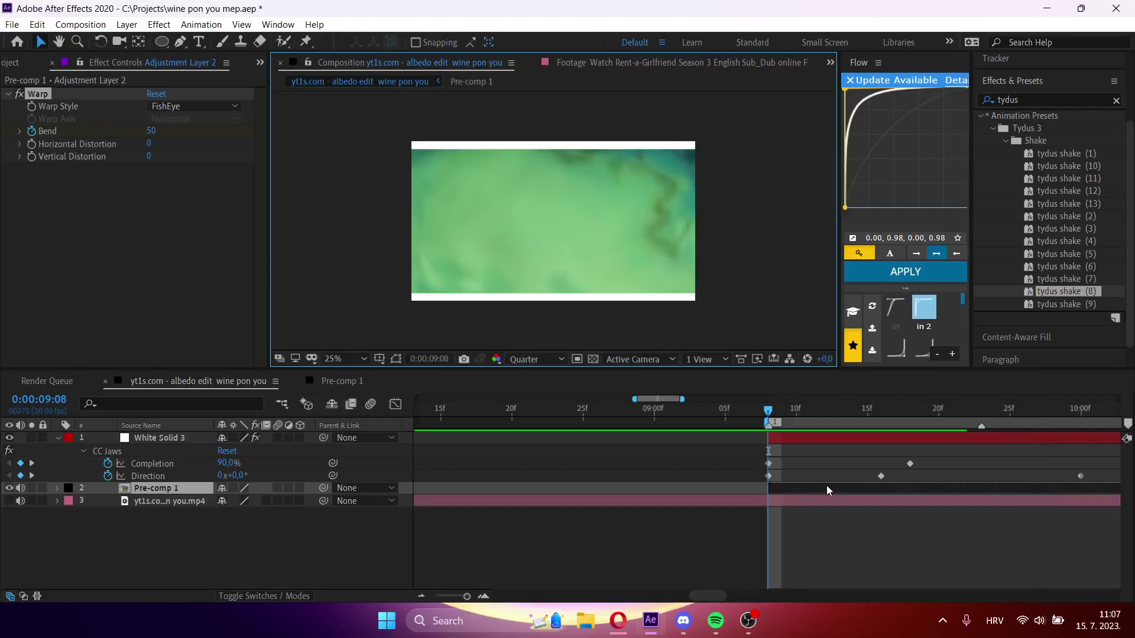
key(space)
key(space)
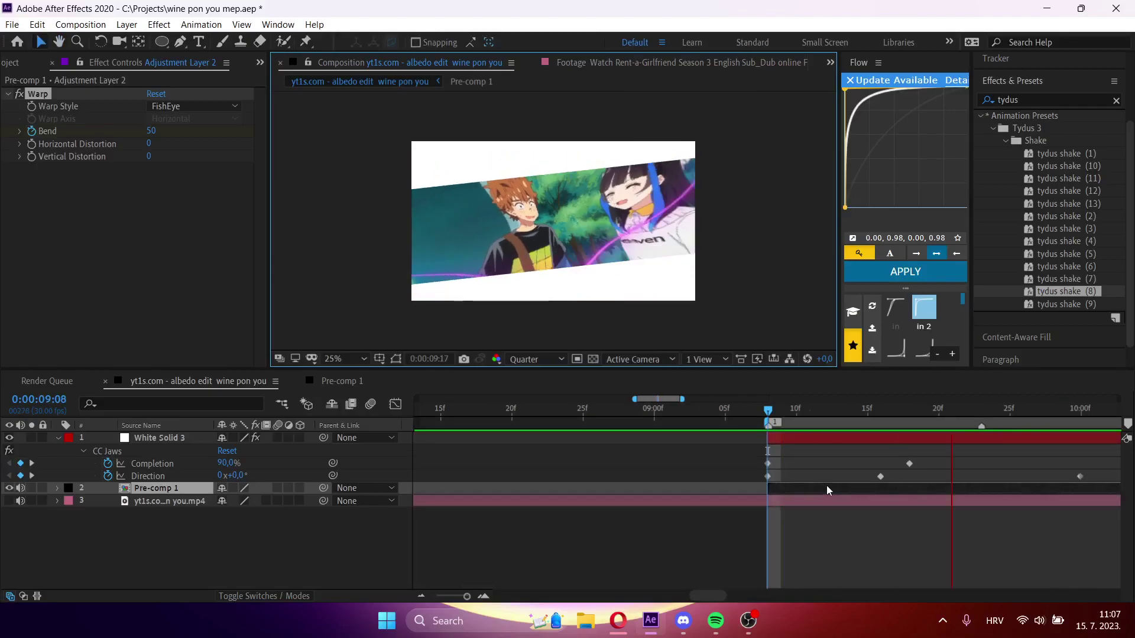
- Reopen Pre-comp 1, close the graph view, collapse the adjustment layer's keyframes and review the animation
double_click(827, 489)
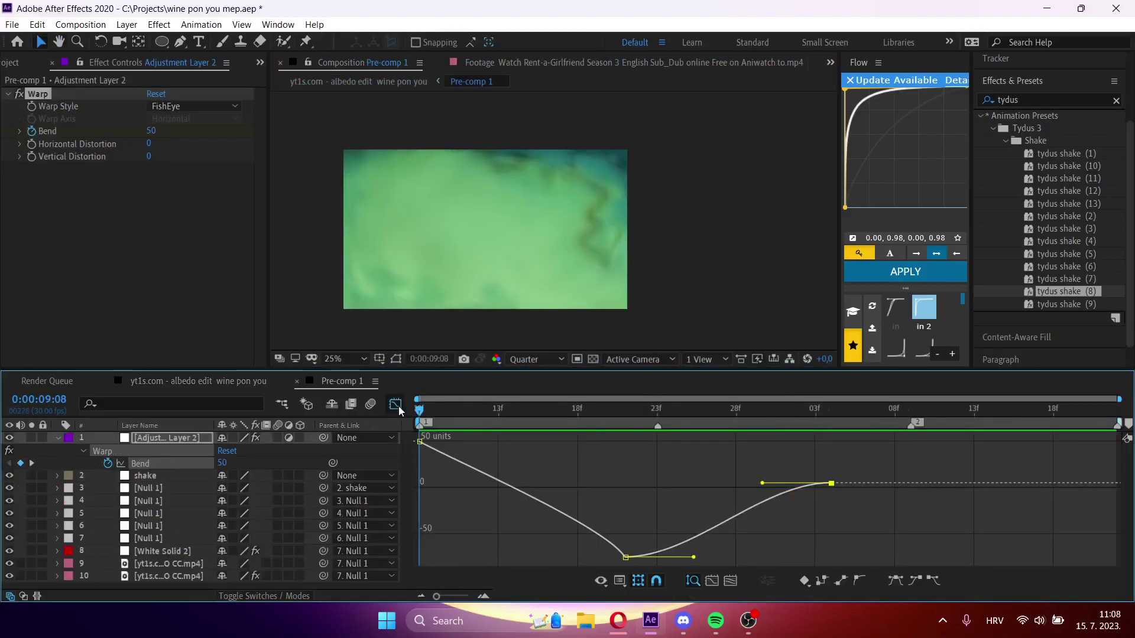
click(395, 404)
key(u)
key(space)
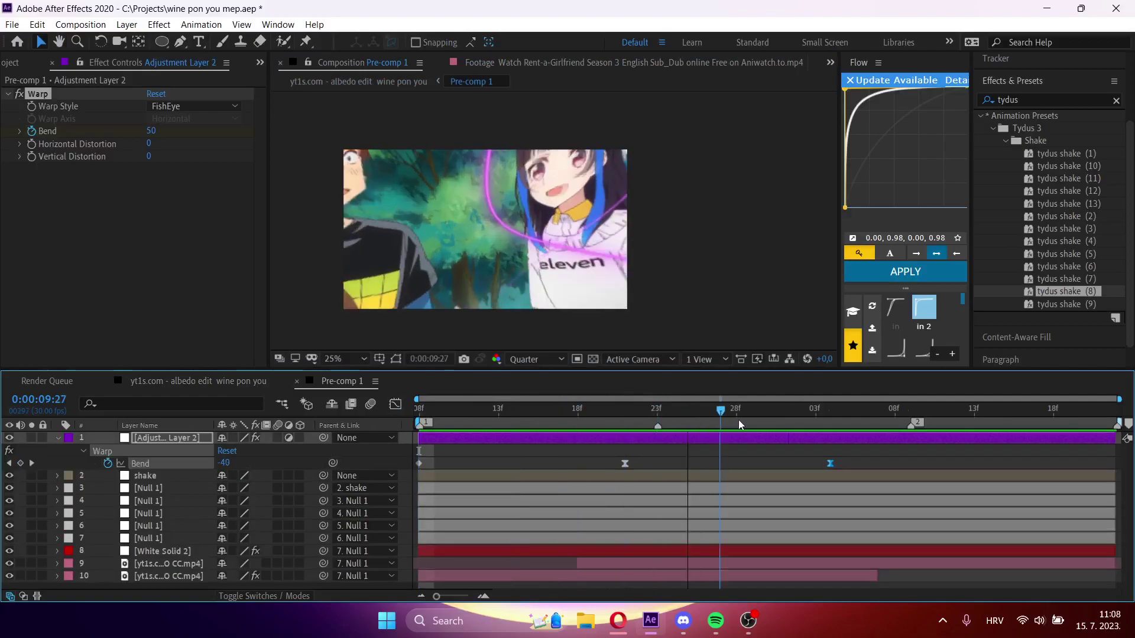
key(u)
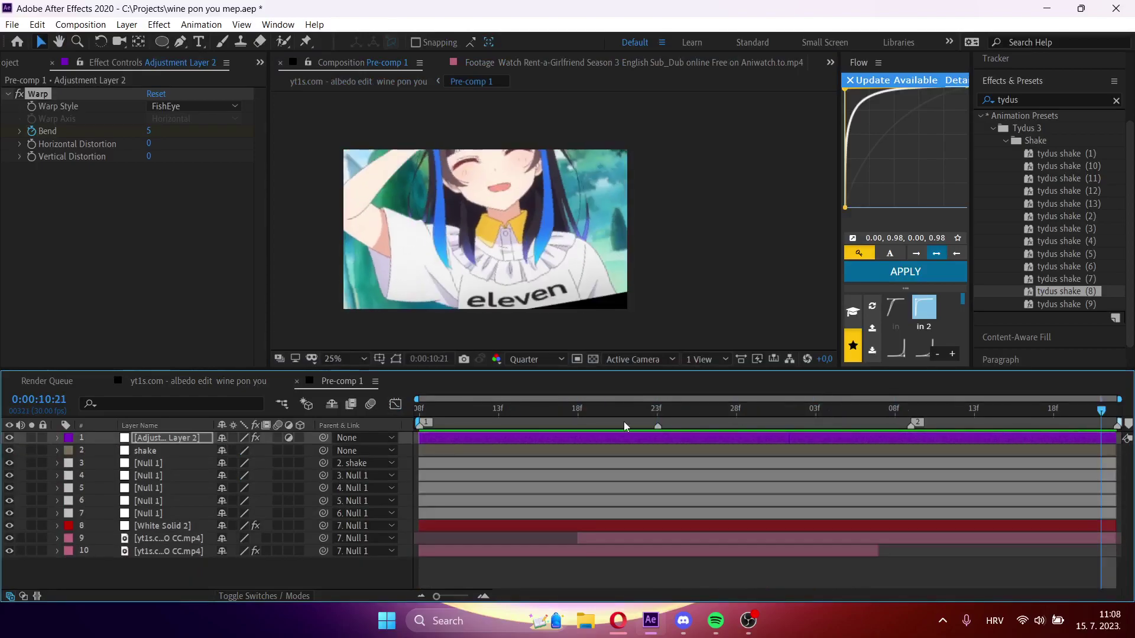
key(space)
- Add a second adjustment layer with Warp beneath the FishEye adjustment layer and set its Warp Style to Squeeze
key(ctrl+alt+y)
key(ctrl+space)
text(warp)
key(Return)
drag(171, 438, 176, 457)
click(152, 107)
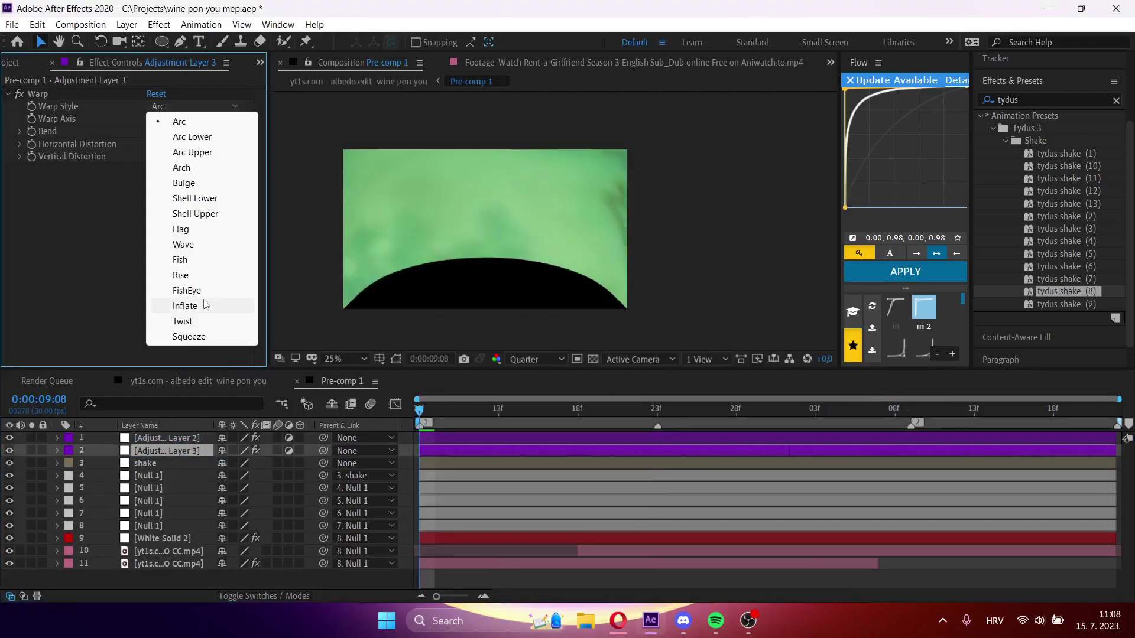
click(196, 337)
key(ctrl+space)
text(motion)
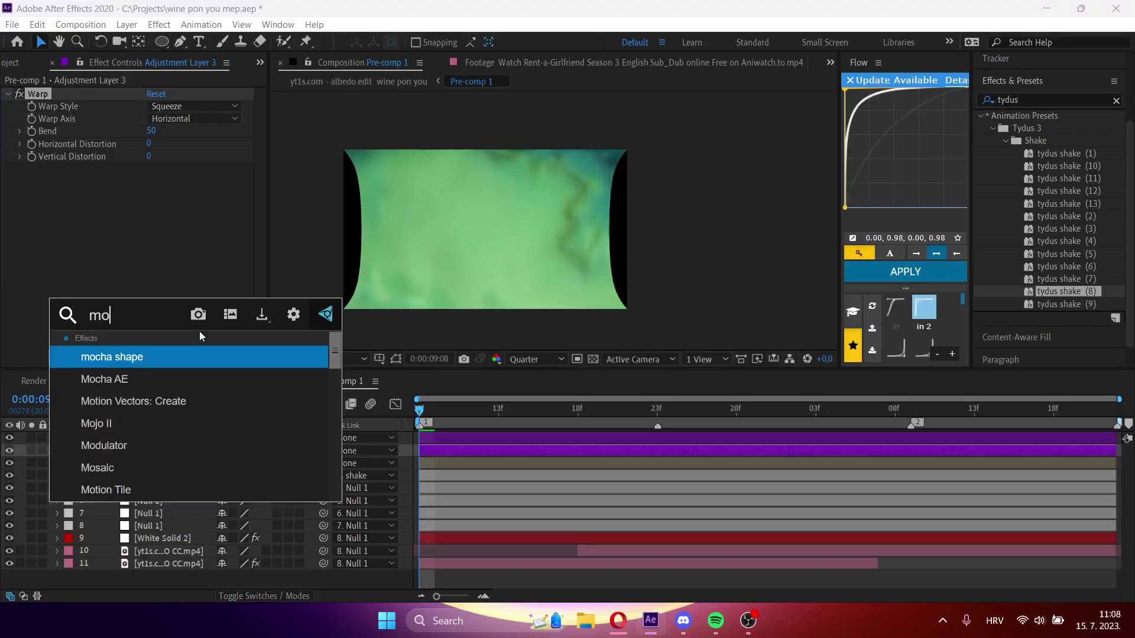
key(Escape)
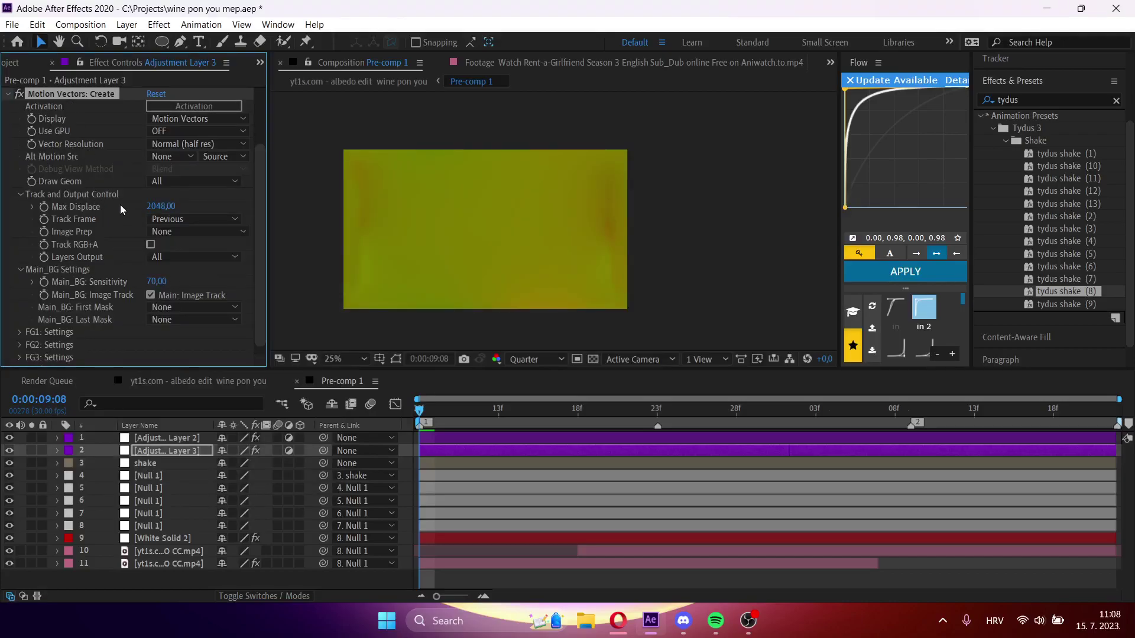
key(Delete)
- Apply Motion Tile before the Squeeze warp with Output Width and Output Height at 160 and Mirror Edges on
key(ctrl+space)
text(motion ti)
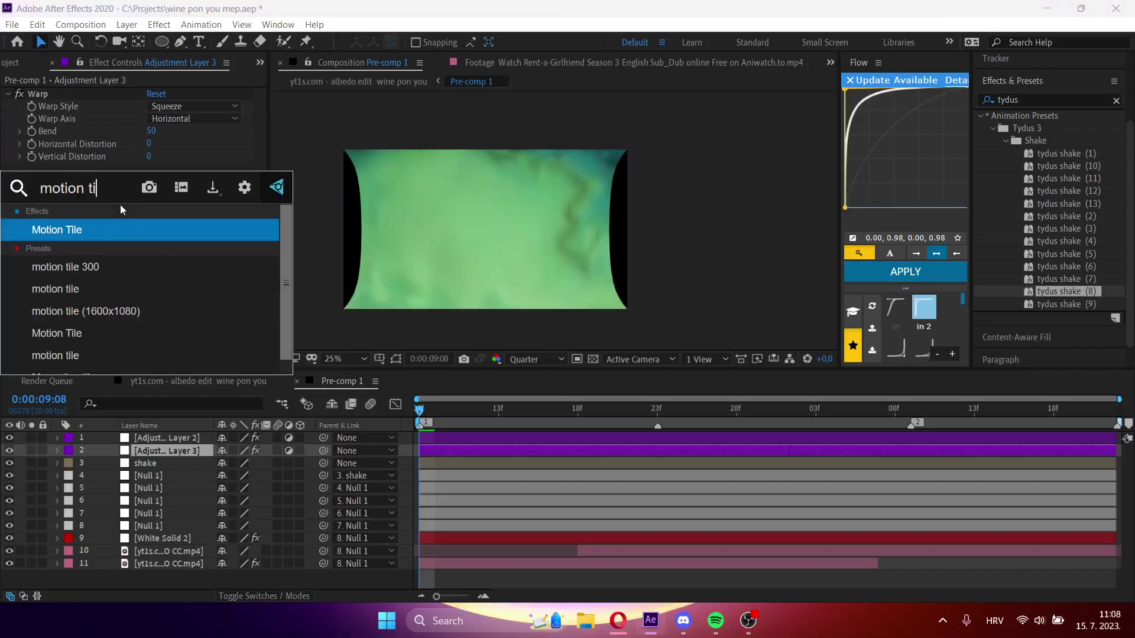
key(Return)
drag(56, 168, 68, 93)
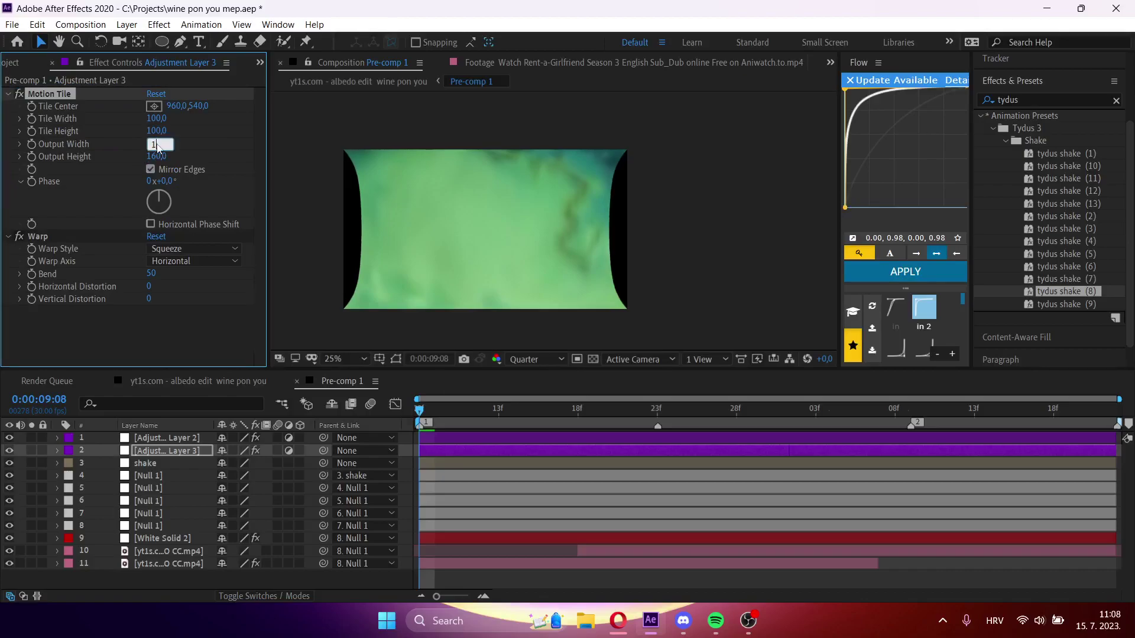
key(Return)
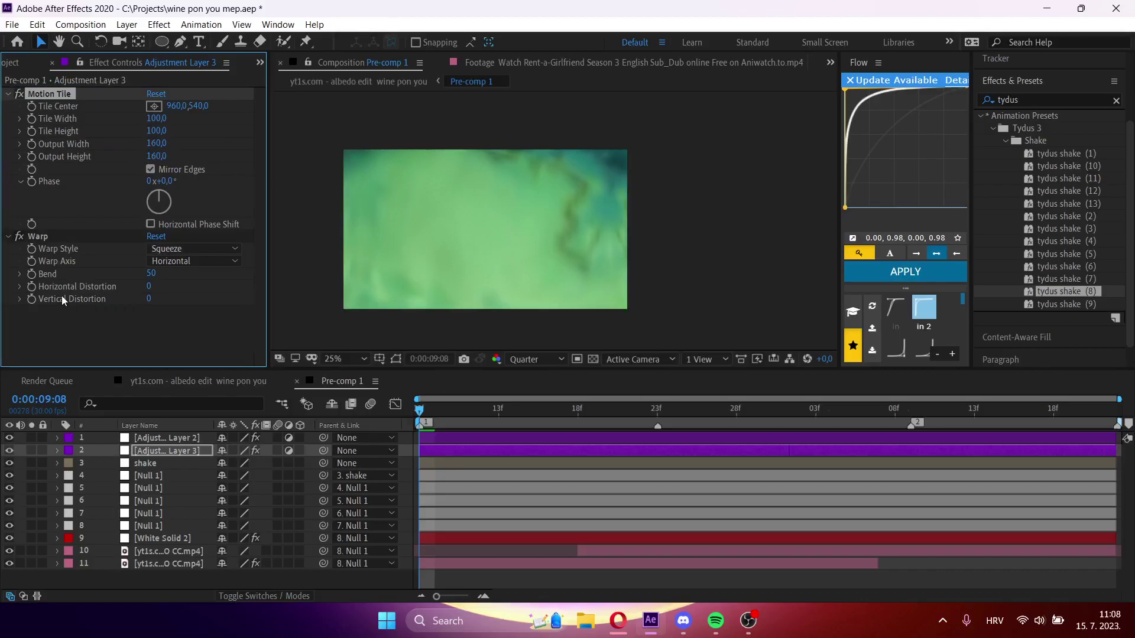
- Keyframe the Squeeze warp's Bend at 41 at 0:00:09:08 and lower it in a second keyframe at 0:00:09:17
click(33, 277)
drag(152, 273, 210, 287)
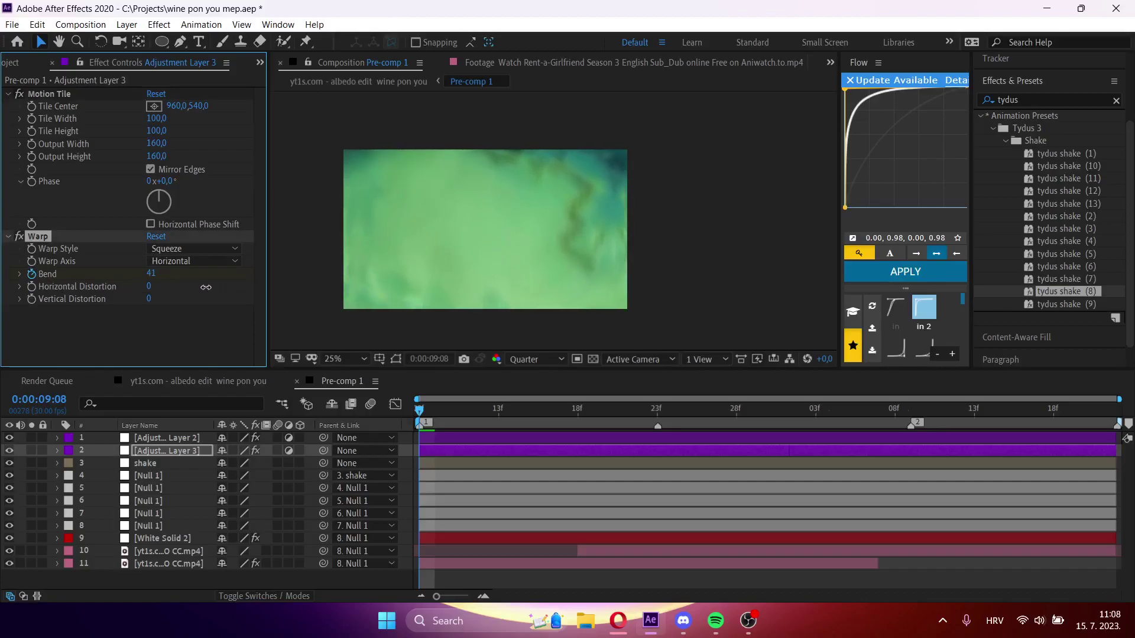
key(u)
drag(444, 406, 557, 423)
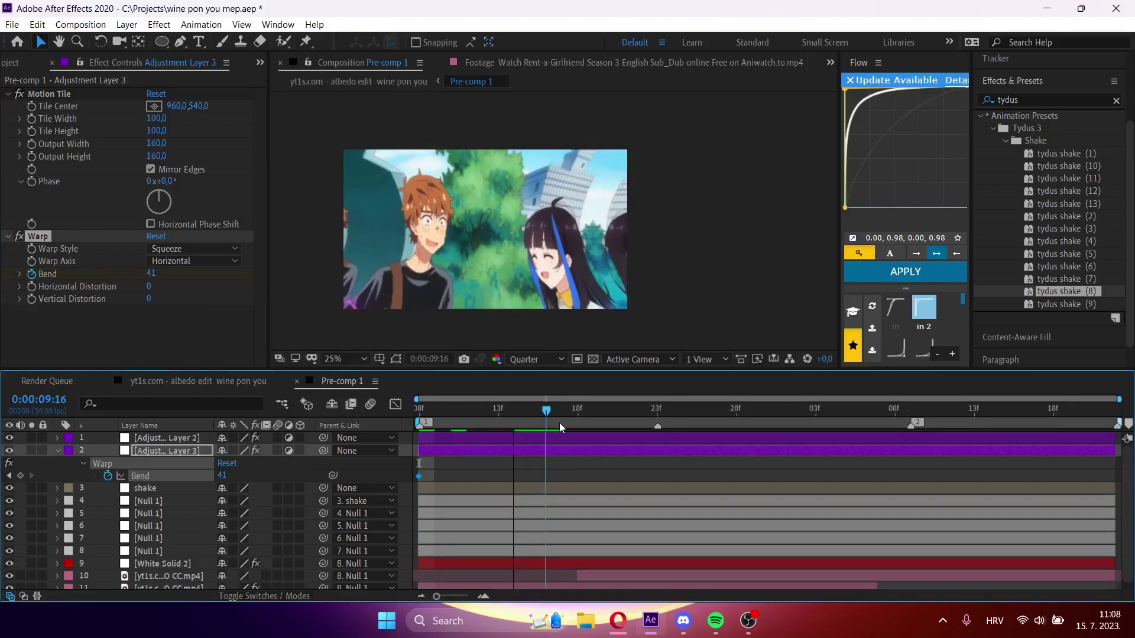
drag(149, 273, 109, 283)
key(Page_Up)
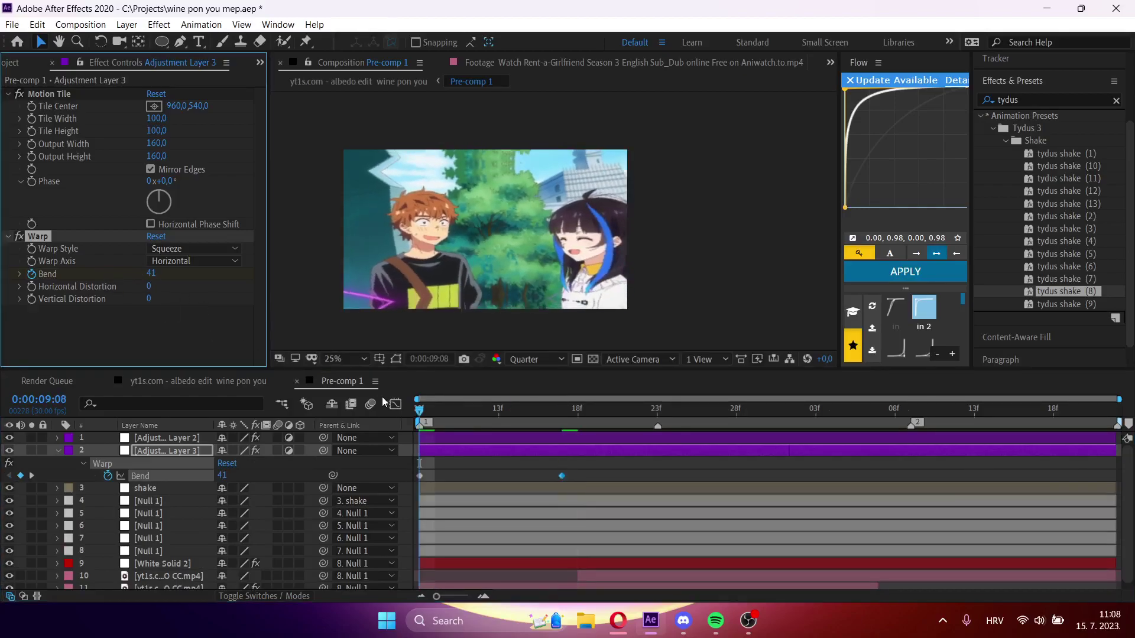
- Add Squeeze Bend keyframes of 20 at 0:00:10:00 and 0 at 0:00:10:12, and preview the animation
drag(544, 420, 768, 430)
drag(151, 276, 190, 277)
key(space)
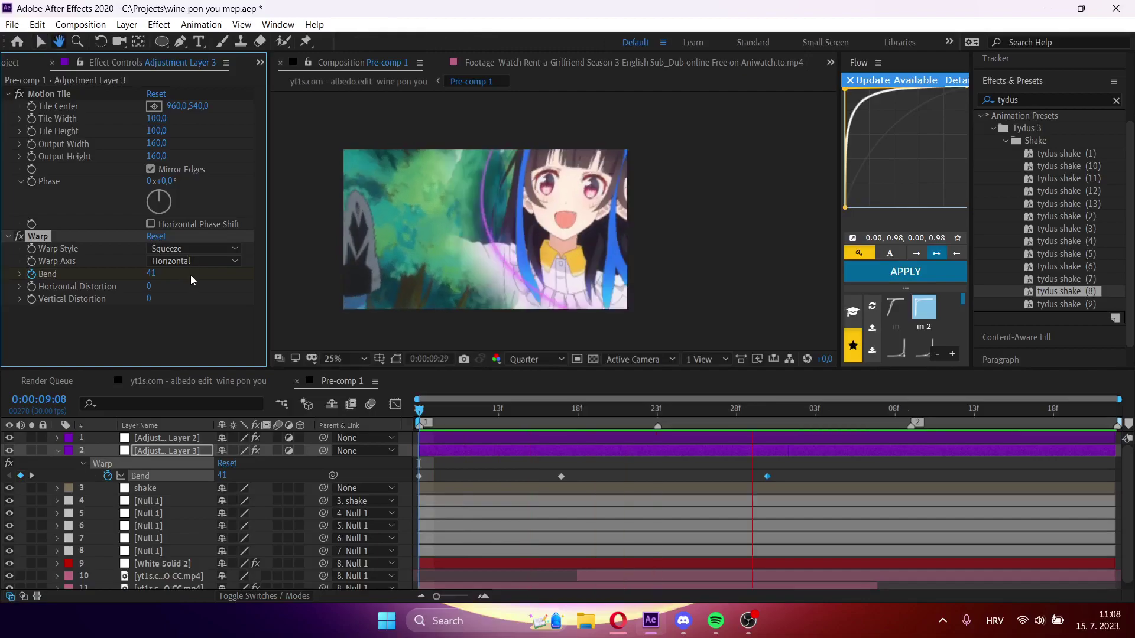
drag(760, 428, 949, 421)
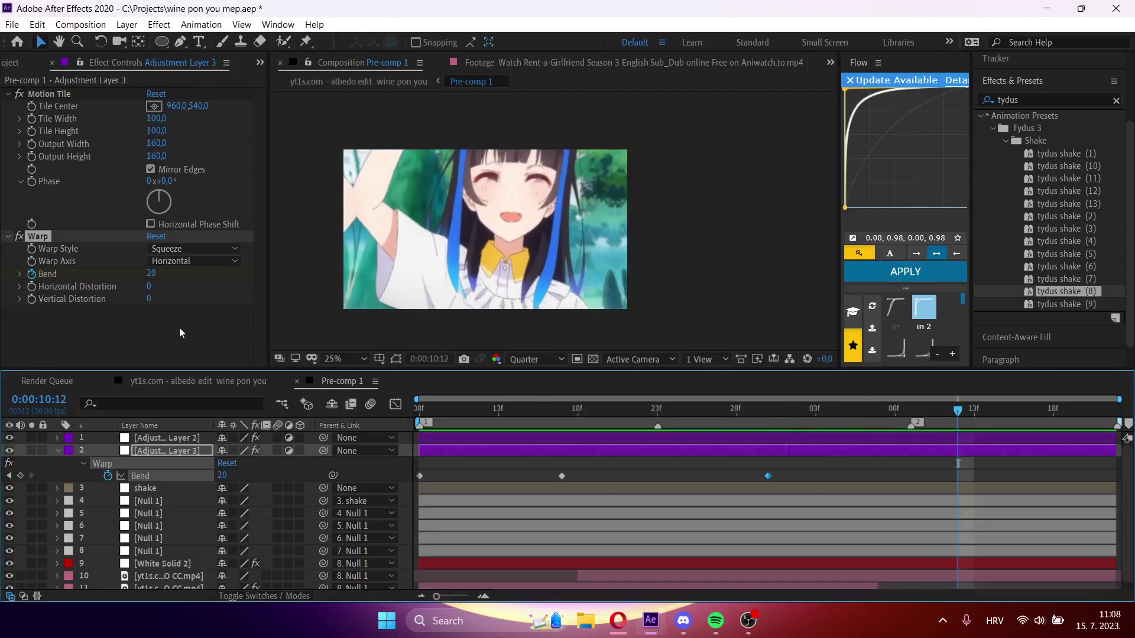
drag(151, 281, 163, 280)
key(space)
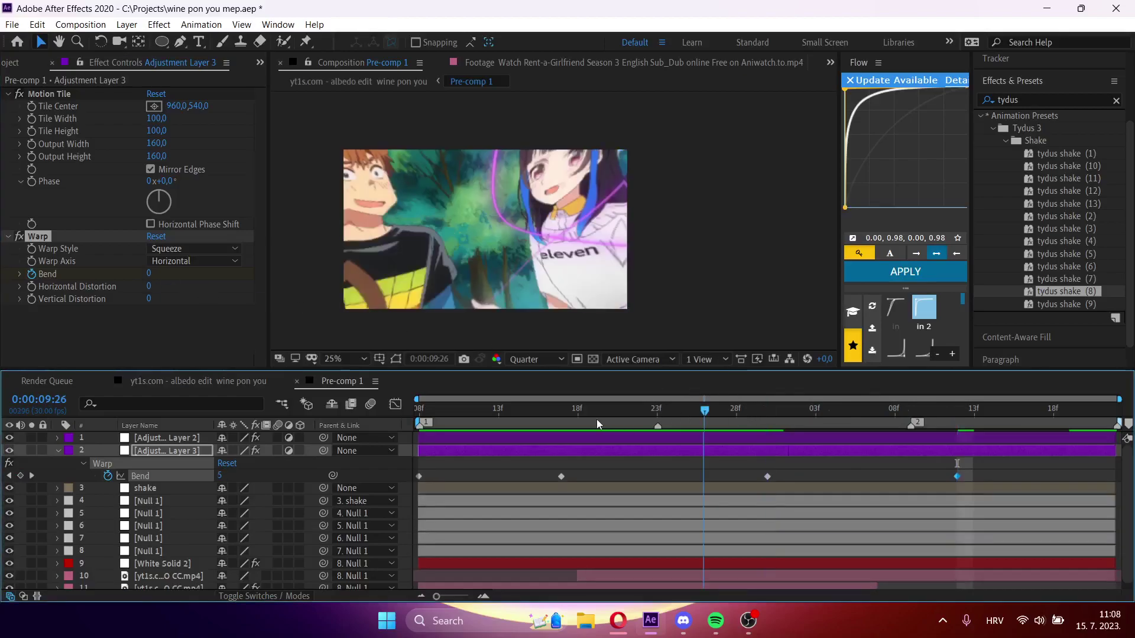
- Preview the warp in the main composition, reopen Pre-comp 1 and collapse the adjustment layer's keyframes
key(Tab)
click(446, 408)
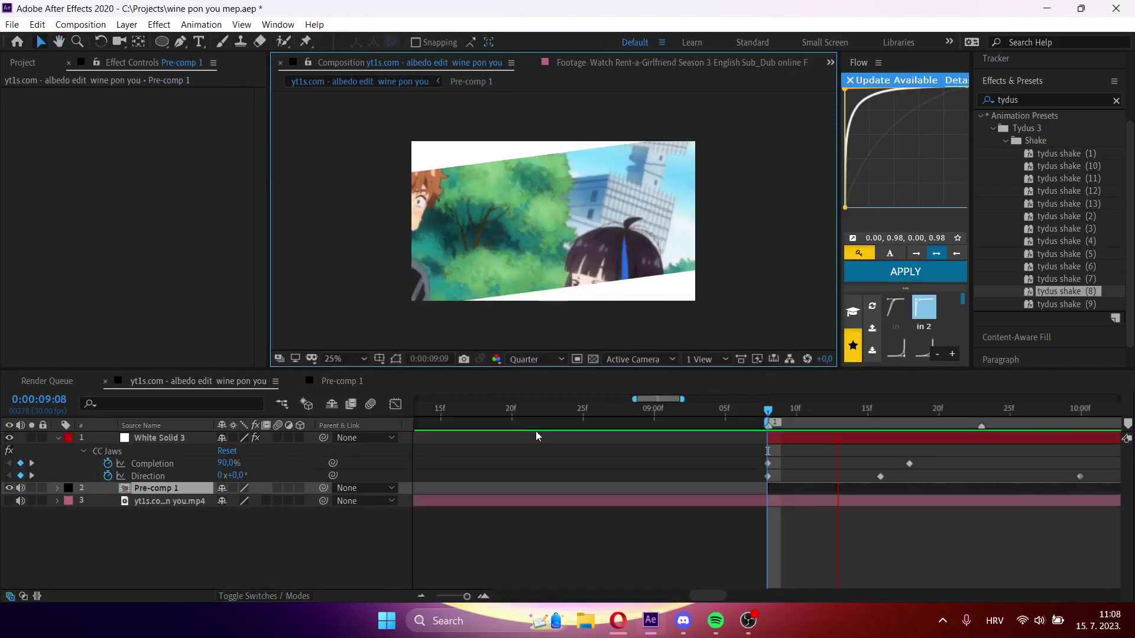
double_click(867, 485)
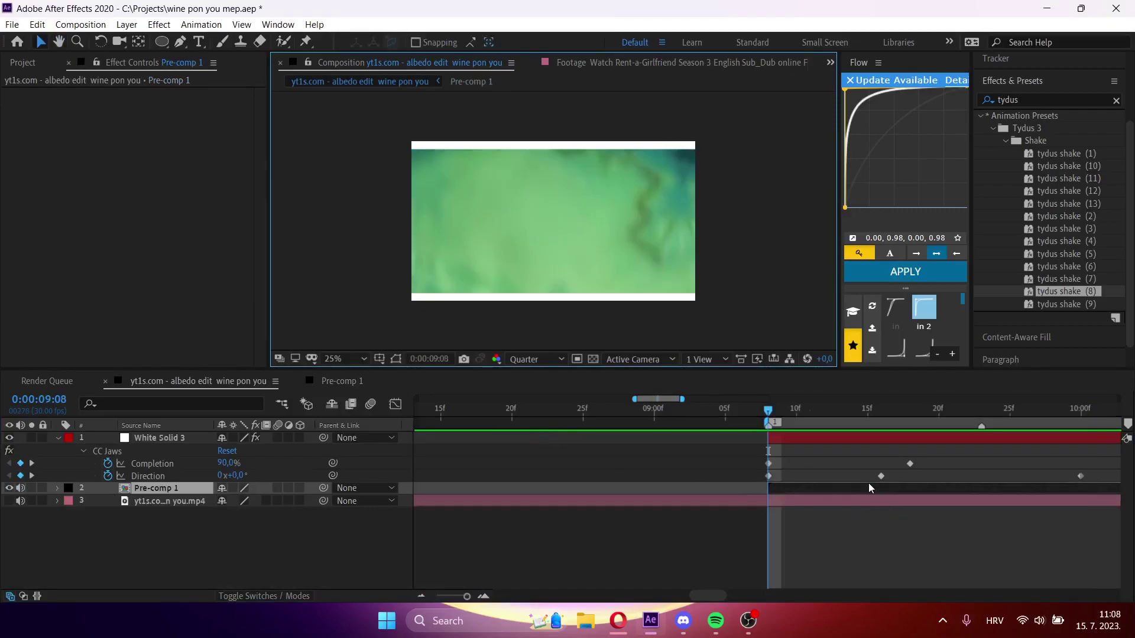
key(u)
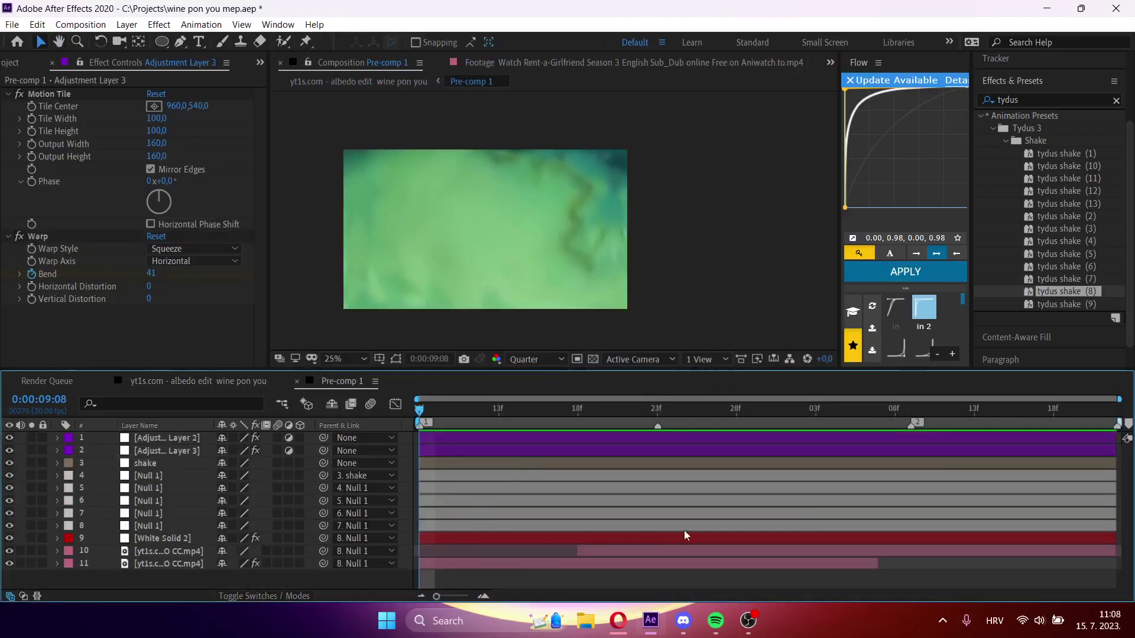
- Add a white solid at the top of Pre-comp 1 and apply CC Jaws to it
key(ctrl+y)
click(830, 493)
key(ctrl+space)
text(cc j)
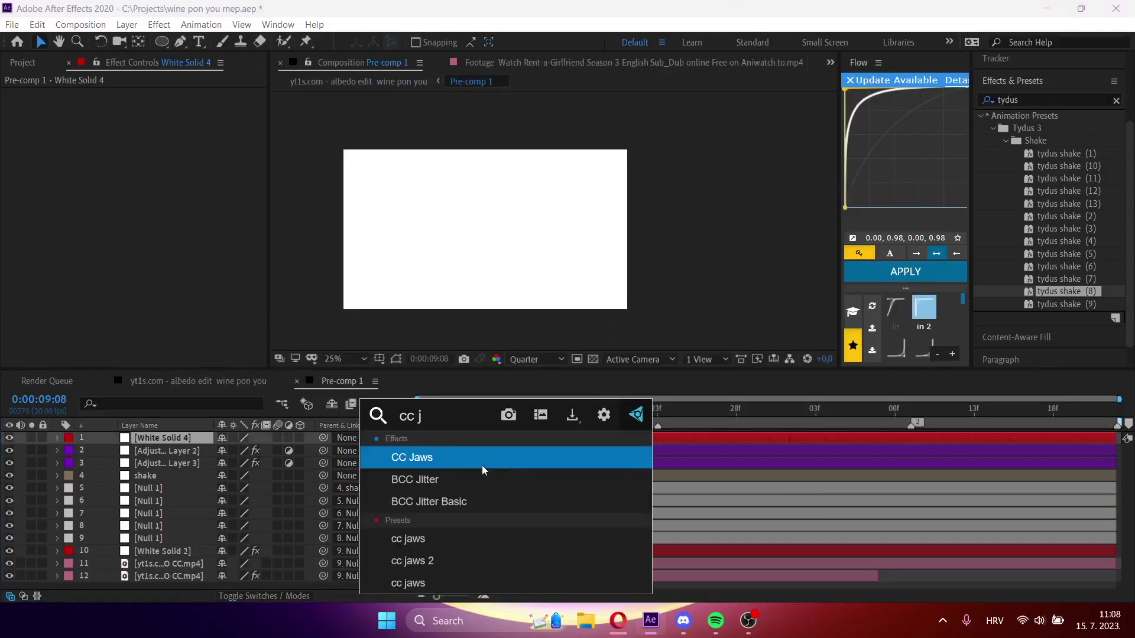
key(Return)
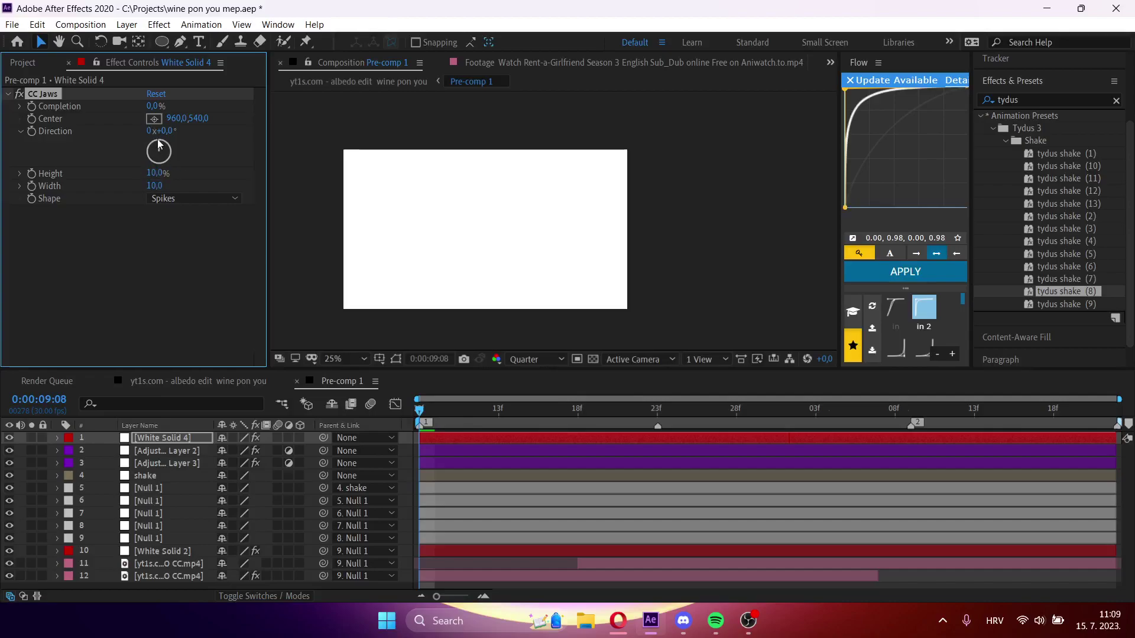
- Set the CC Jaws Direction to 90° and keyframe Completion from 100% at 0:00:09:08 to 72% at 0:00:10:00
drag(162, 105, 261, 108)
click(31, 106)
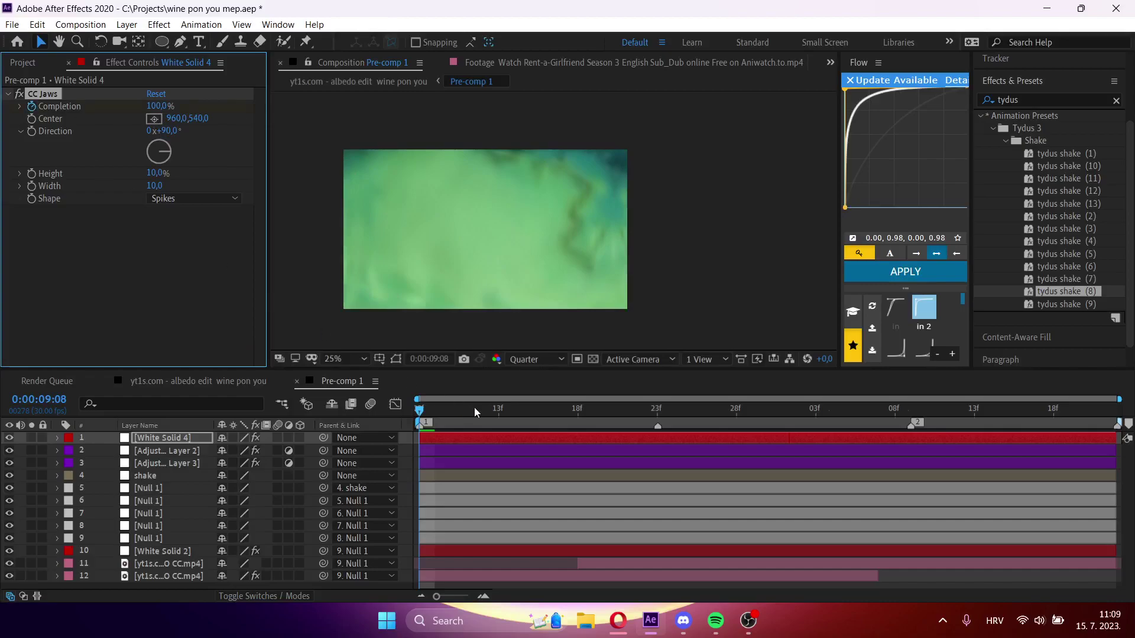
key(u)
drag(487, 413, 767, 412)
drag(157, 106, 140, 107)
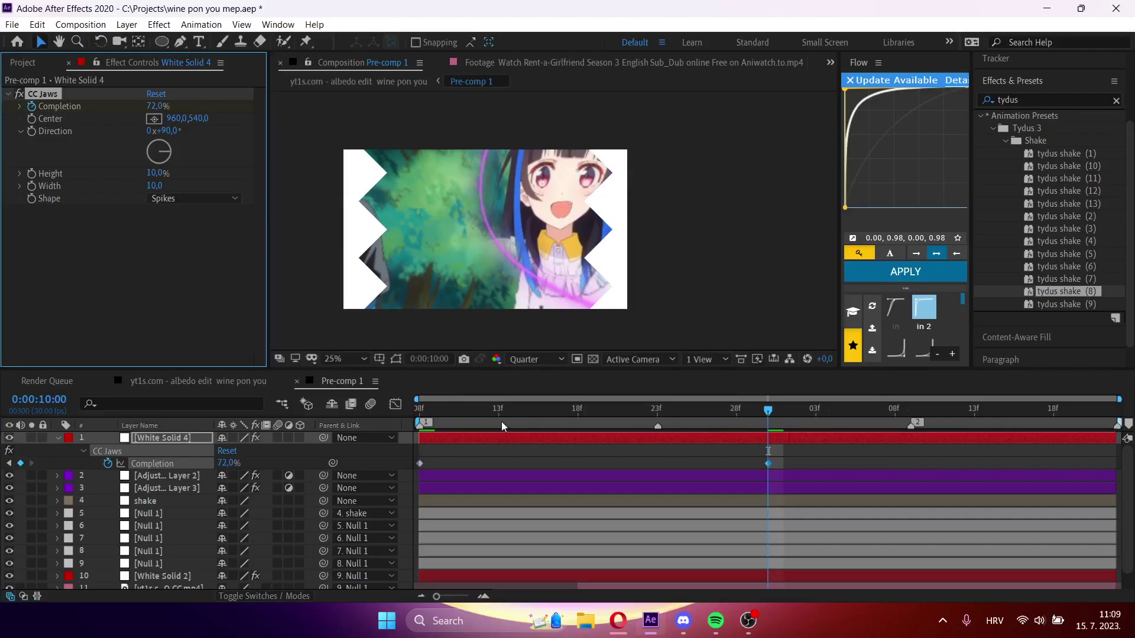
- Move the first CC Jaws Completion keyframe to 0:00:09:13 and preview the animation
key(Home)
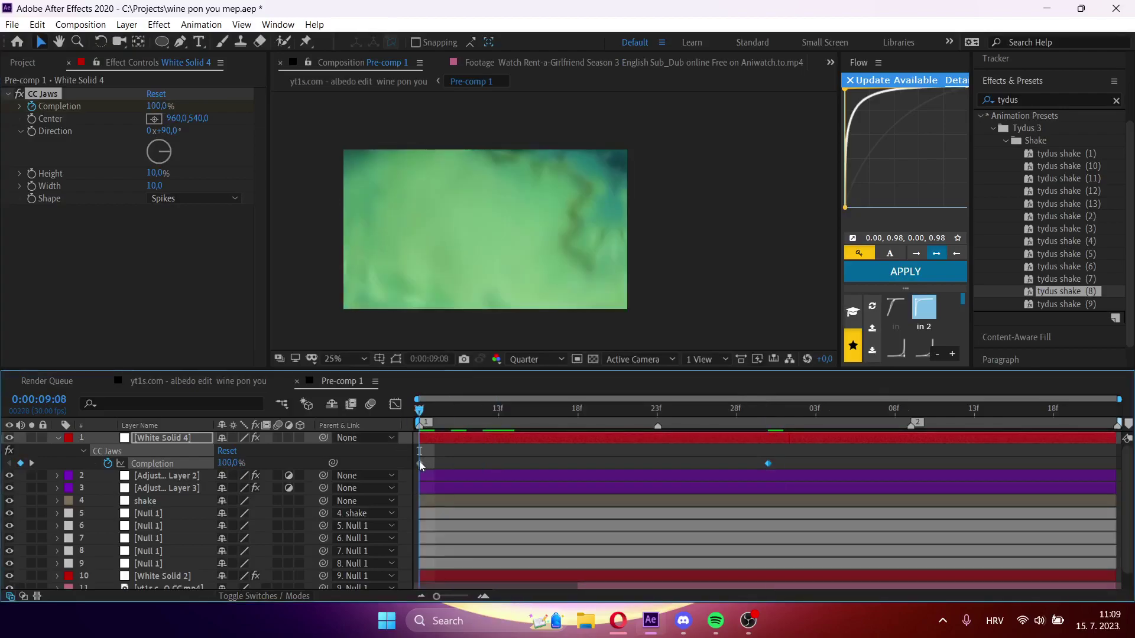
drag(420, 463, 498, 464)
key(space)
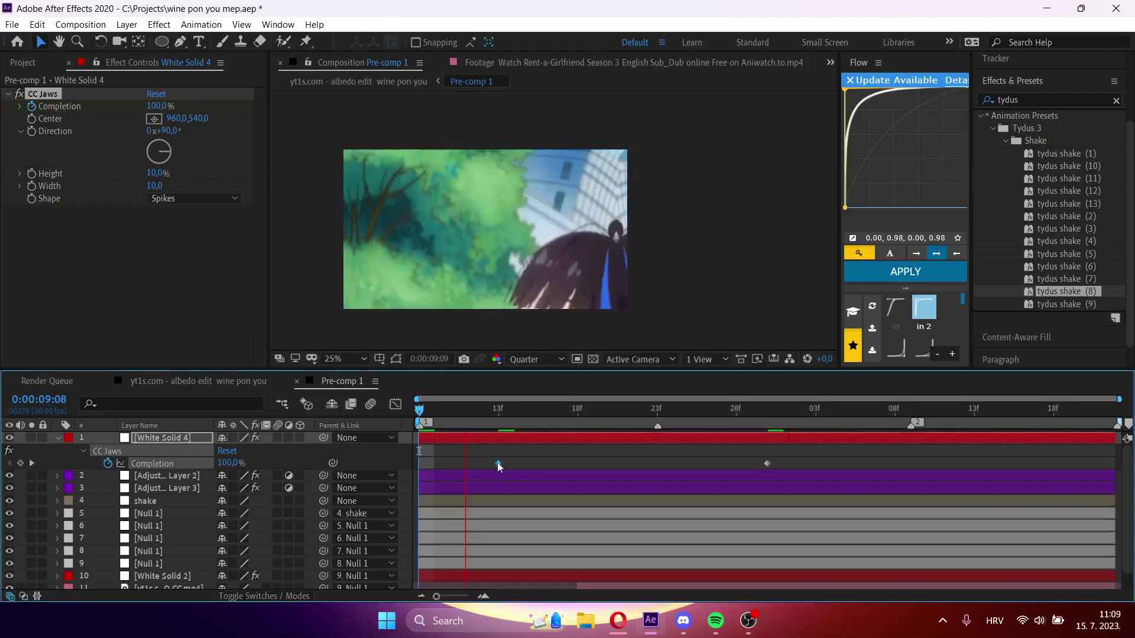
- Set the CC Jaws Shape to Waves with Height 3% and Width 16.4, and preview the bars
click(175, 197)
click(192, 236)
click(186, 197)
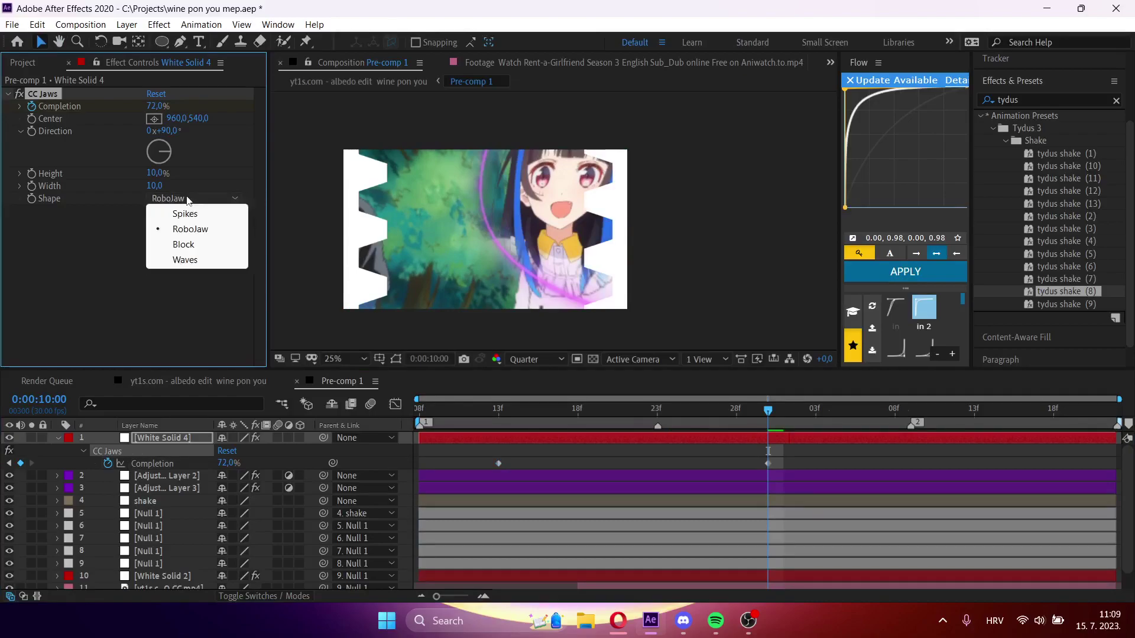
click(193, 260)
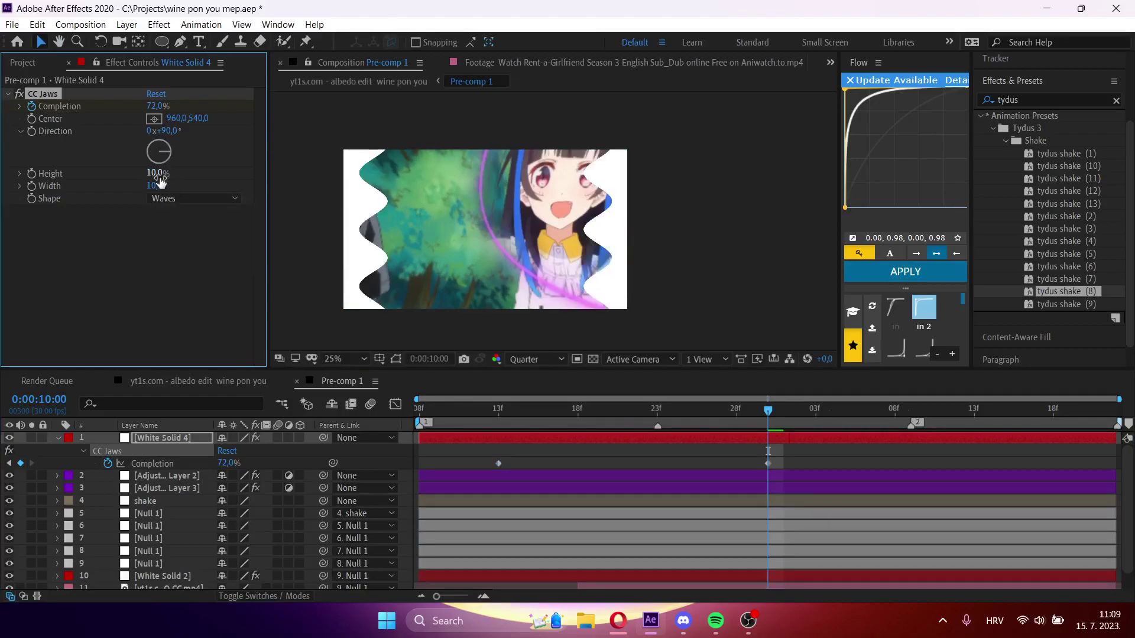
drag(165, 179, 155, 181)
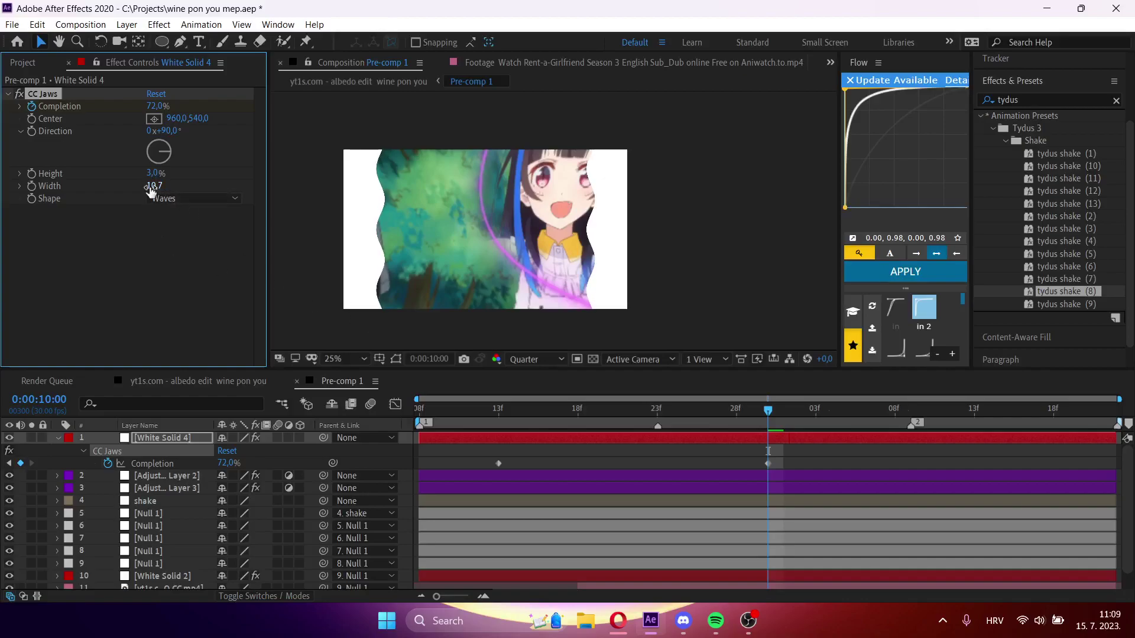
drag(600, 424, 454, 429)
key(space)
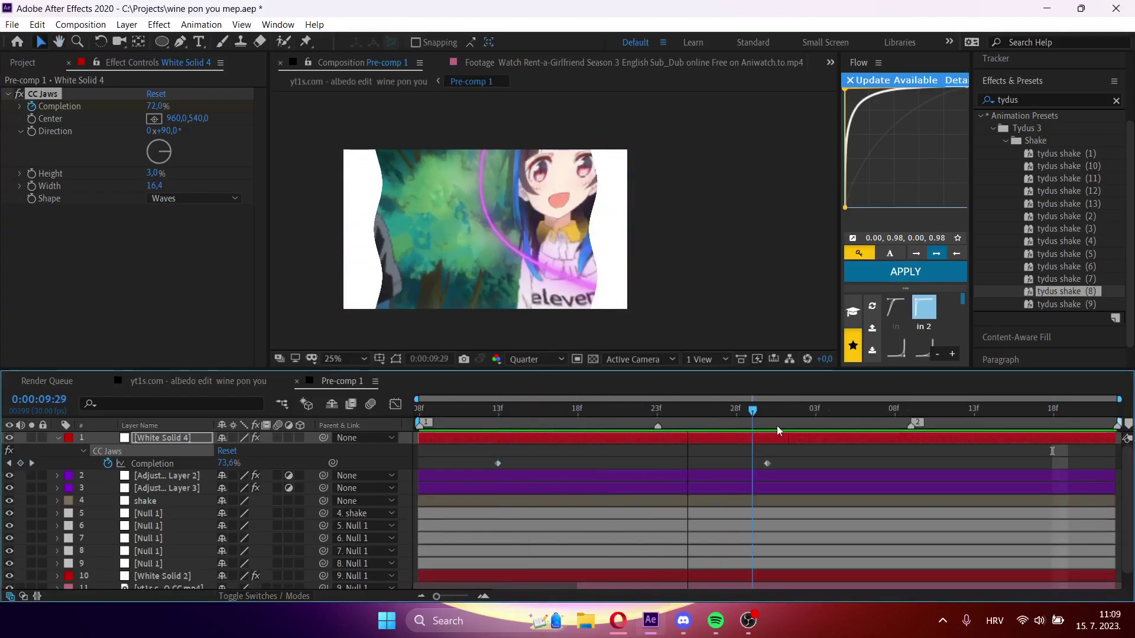
- Move the 72% Completion keyframe to 0:00:09:27 and add a 100% Completion keyframe at 0:00:10:10
drag(763, 466, 716, 465)
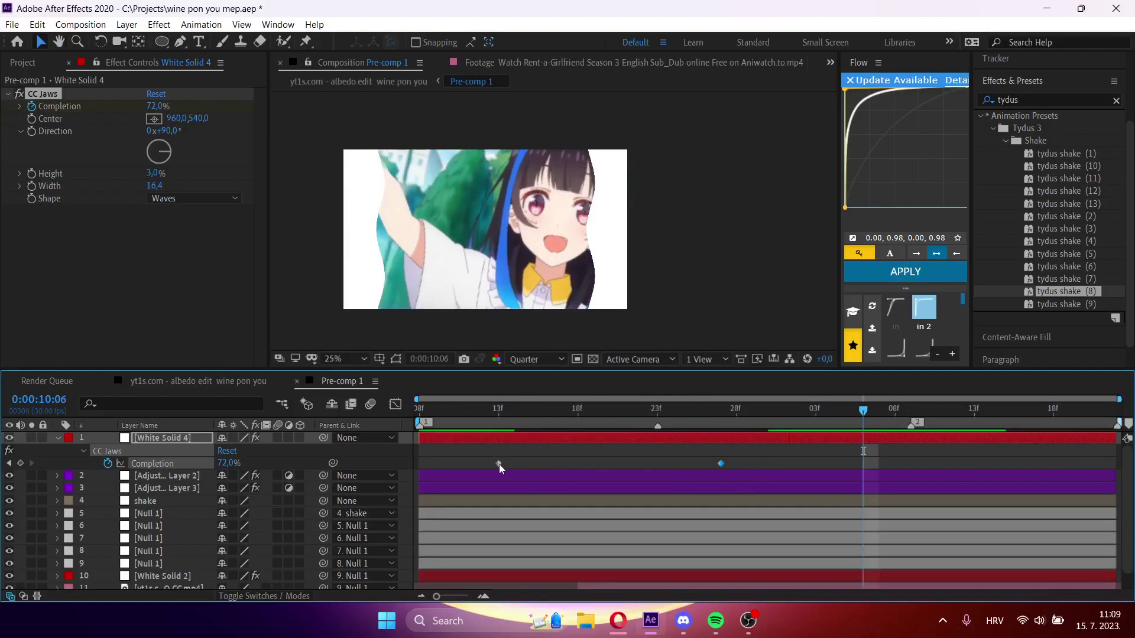
key(Return)
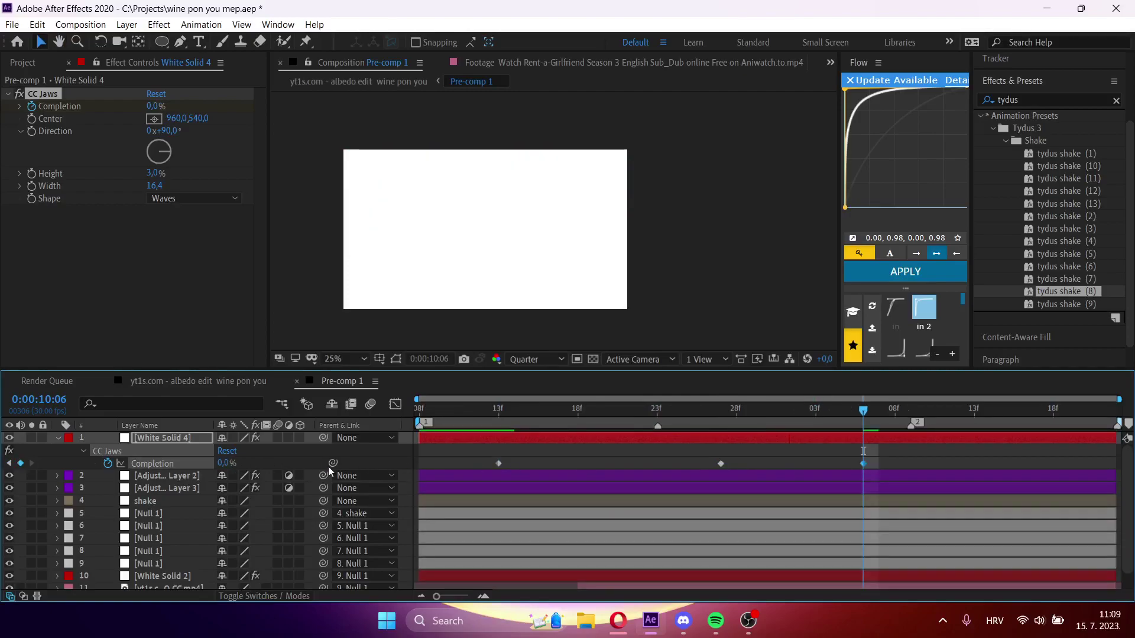
drag(226, 464, 295, 463)
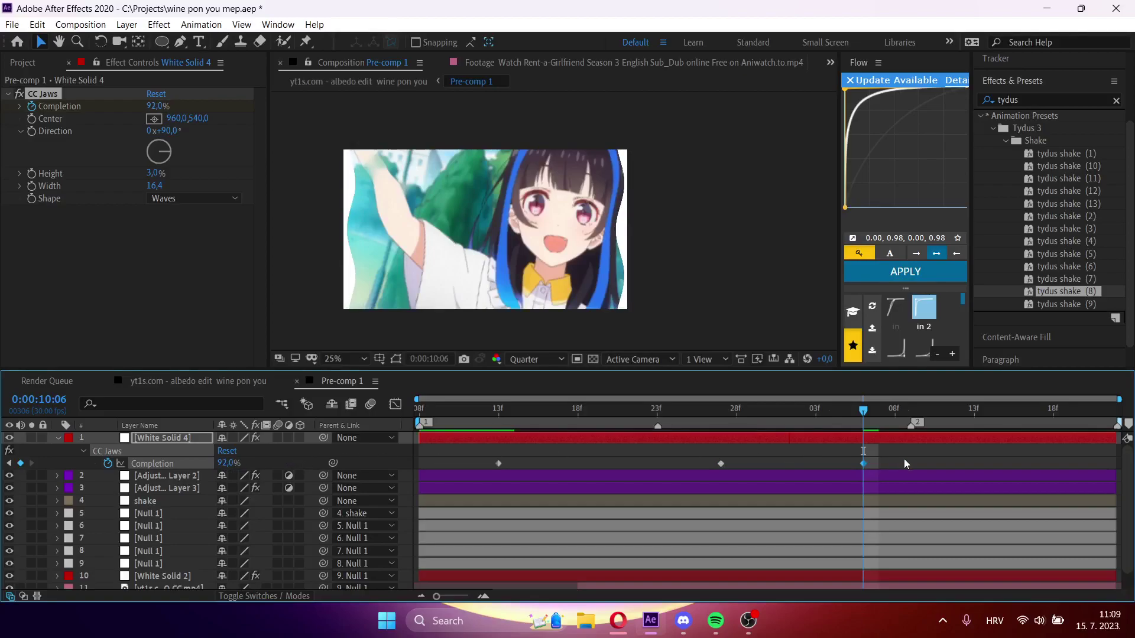
drag(863, 463, 925, 463)
key(space)
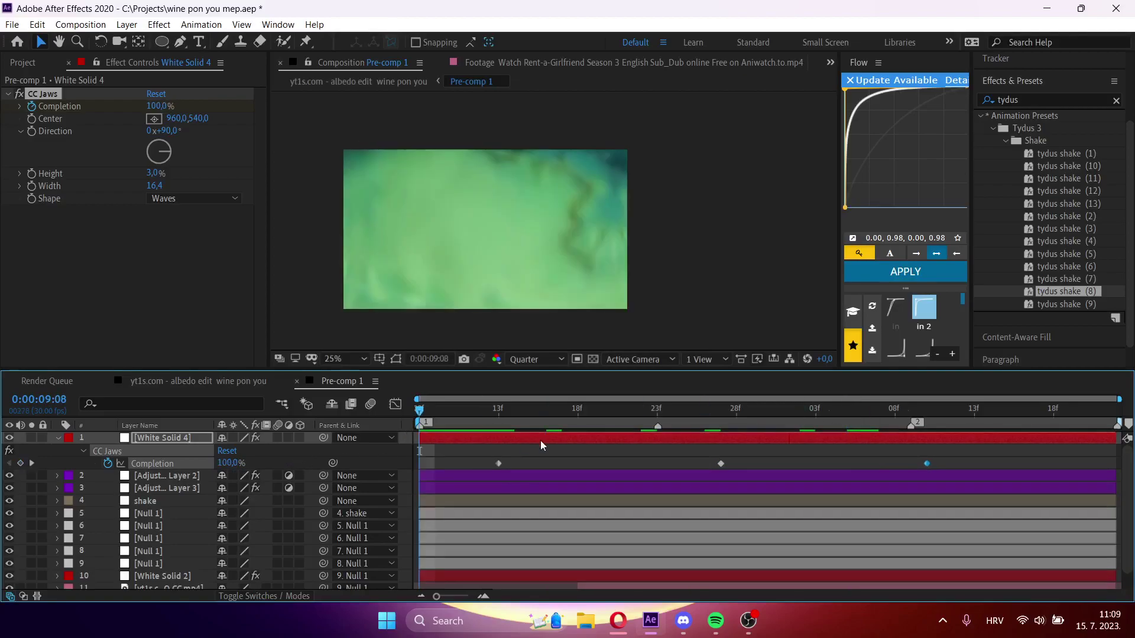
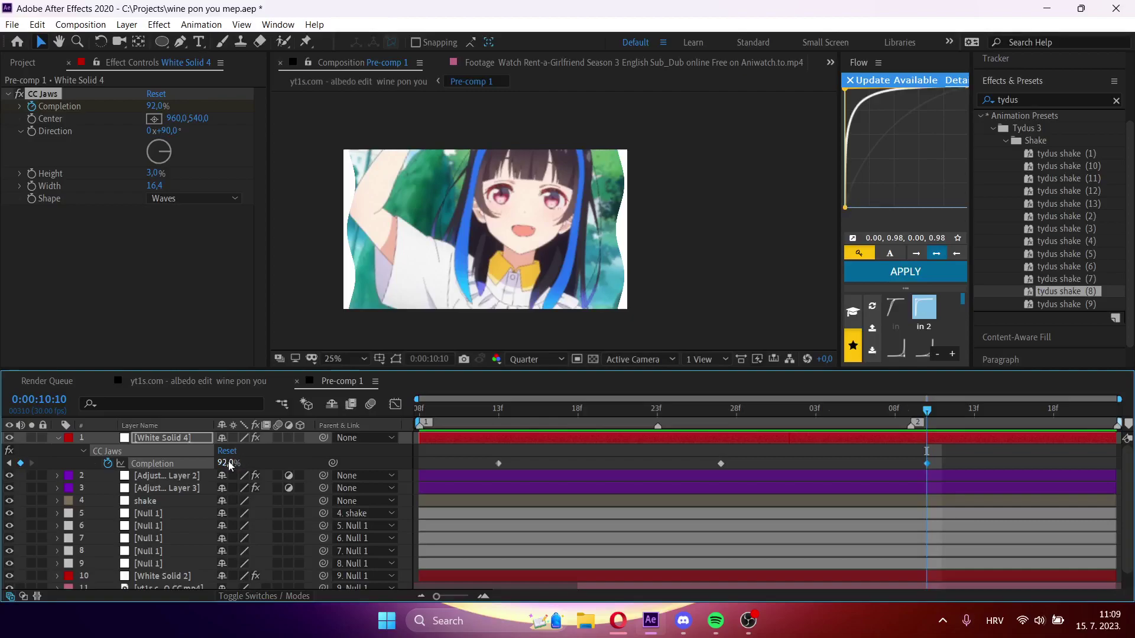
drag(230, 464, 355, 464)
- Review the wavy side bars in the main composition, reopen Pre-comp 1, collapse the solid's keyframes and preview it
key(Tab)
click(303, 474)
key(space)
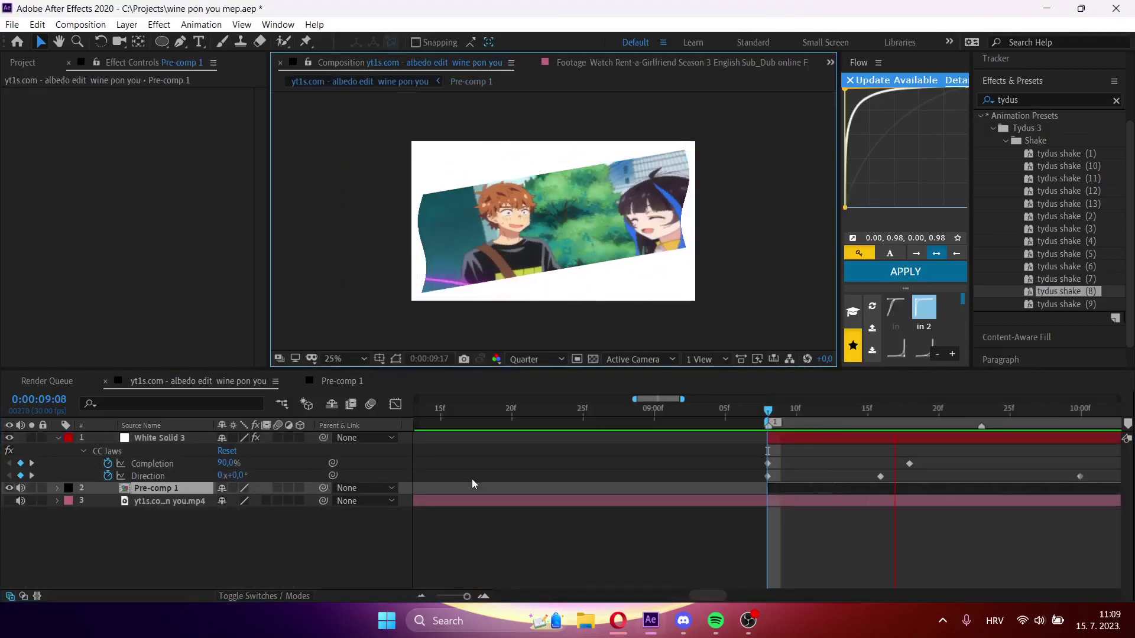
key(space)
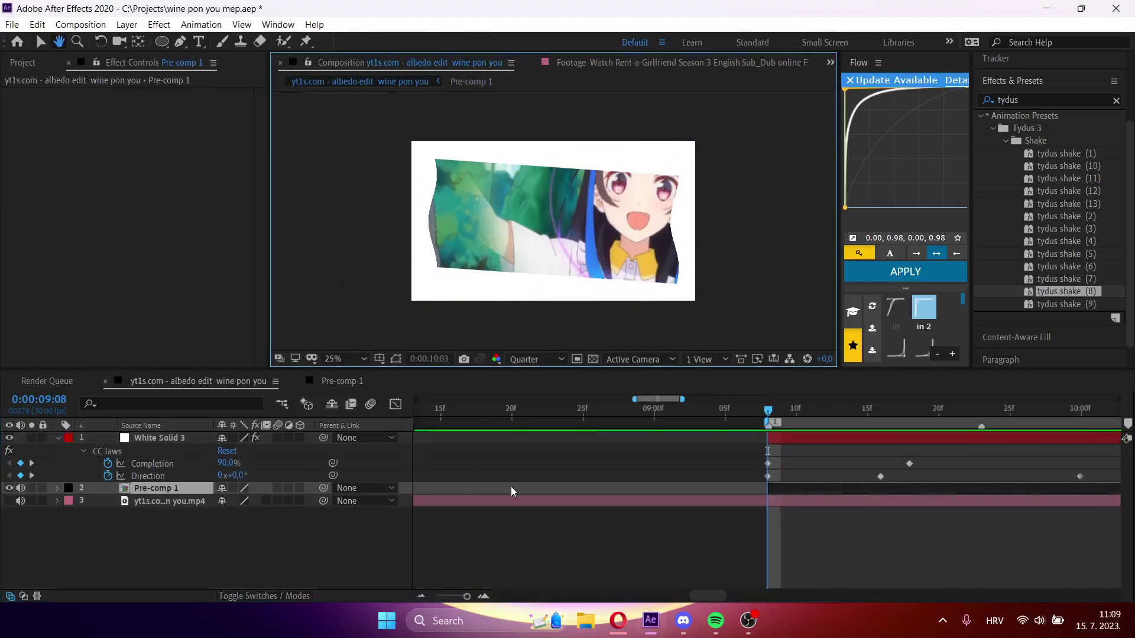
key(space)
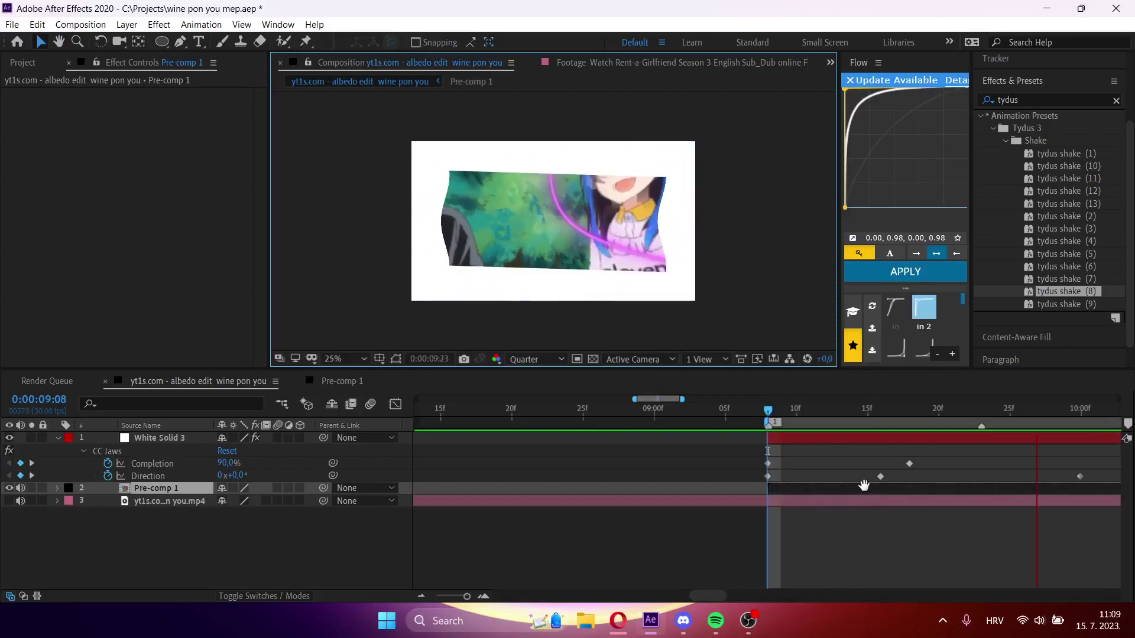
double_click(864, 485)
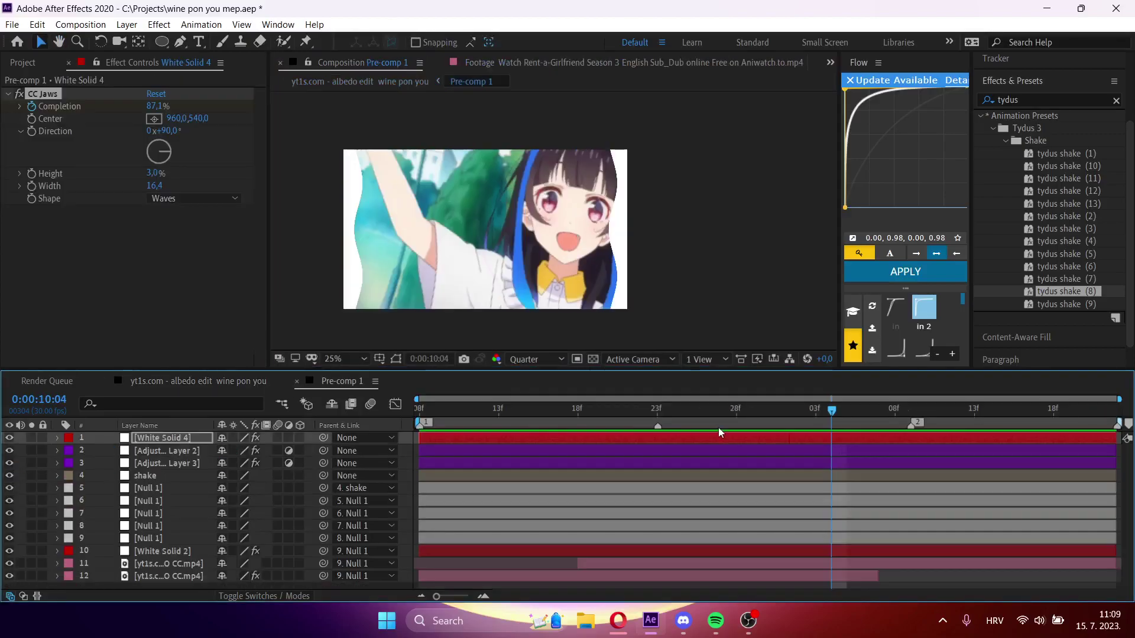
key(space)
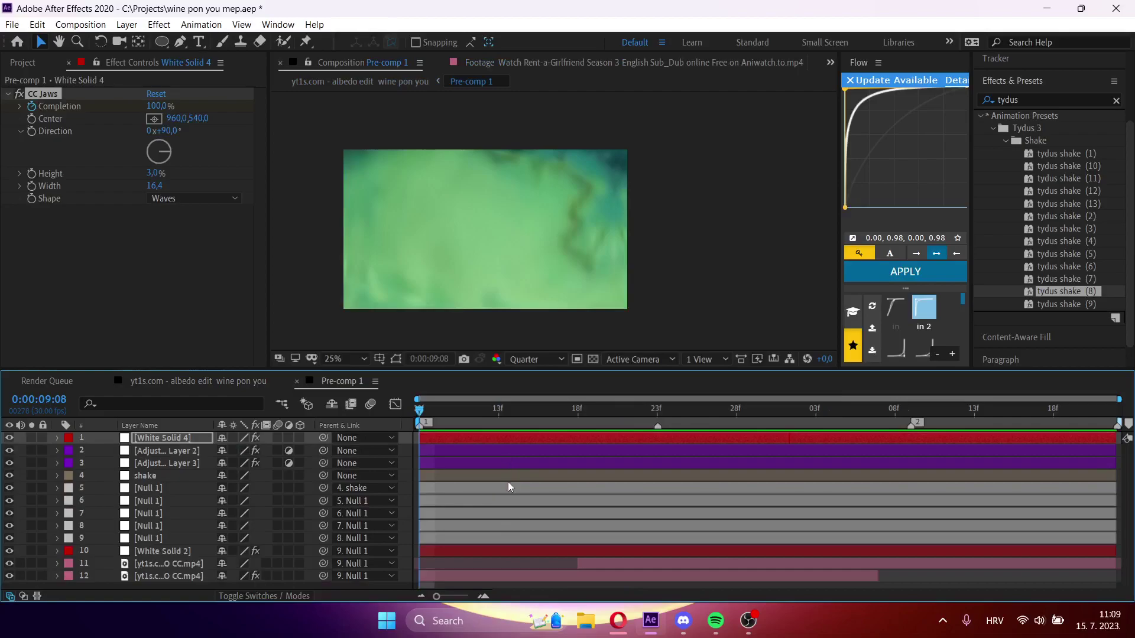
- Add an adjustment layer directly above the shake null and apply the smooth turbulent preset with its keyframed Turbulent Displace
click(508, 480)
key(ctrl+alt+y)
key(ctrl+space)
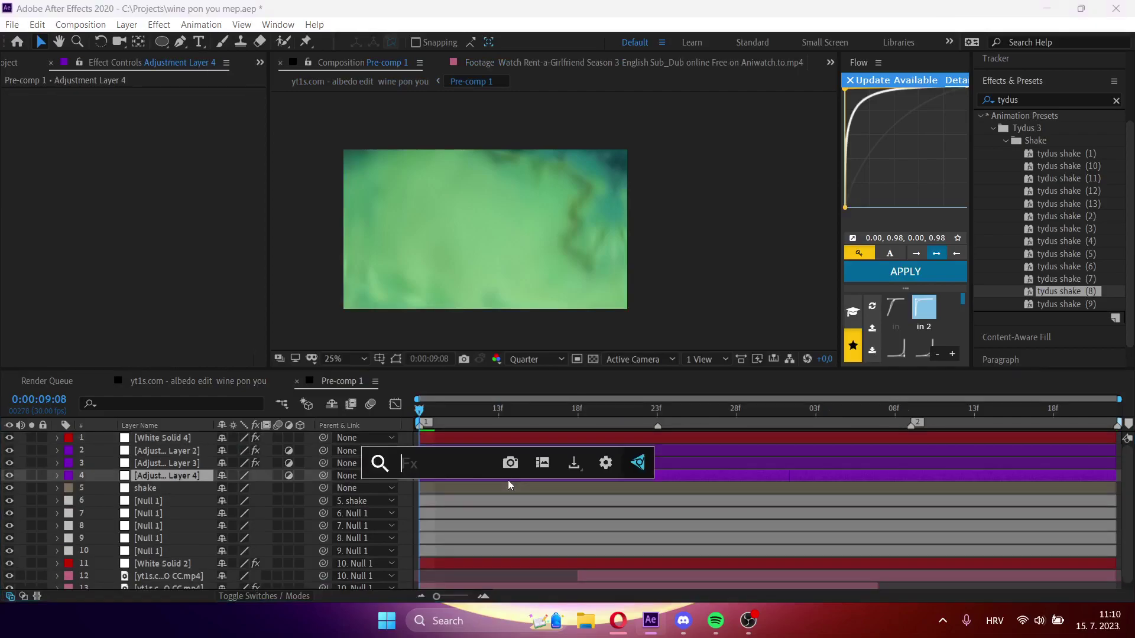
text(smooth tu)
key(Return)
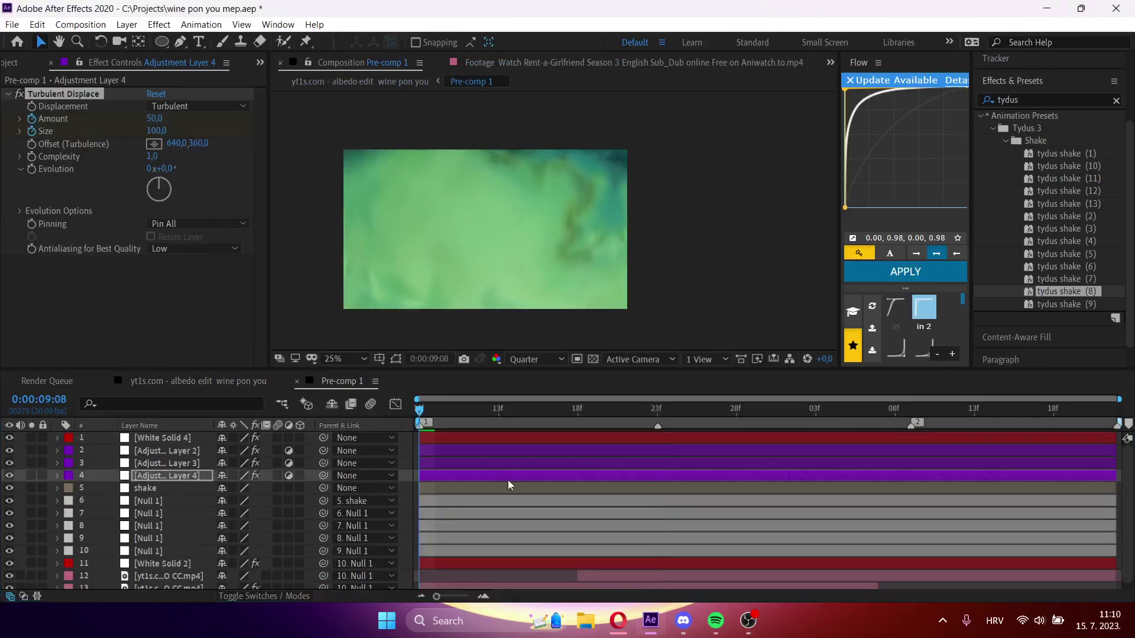
- Inspect the Turbulent Displace keyframes, move its adjustment layer above the two warp adjustment layers beneath the white solid, and preview
key(u)
drag(452, 417, 790, 441)
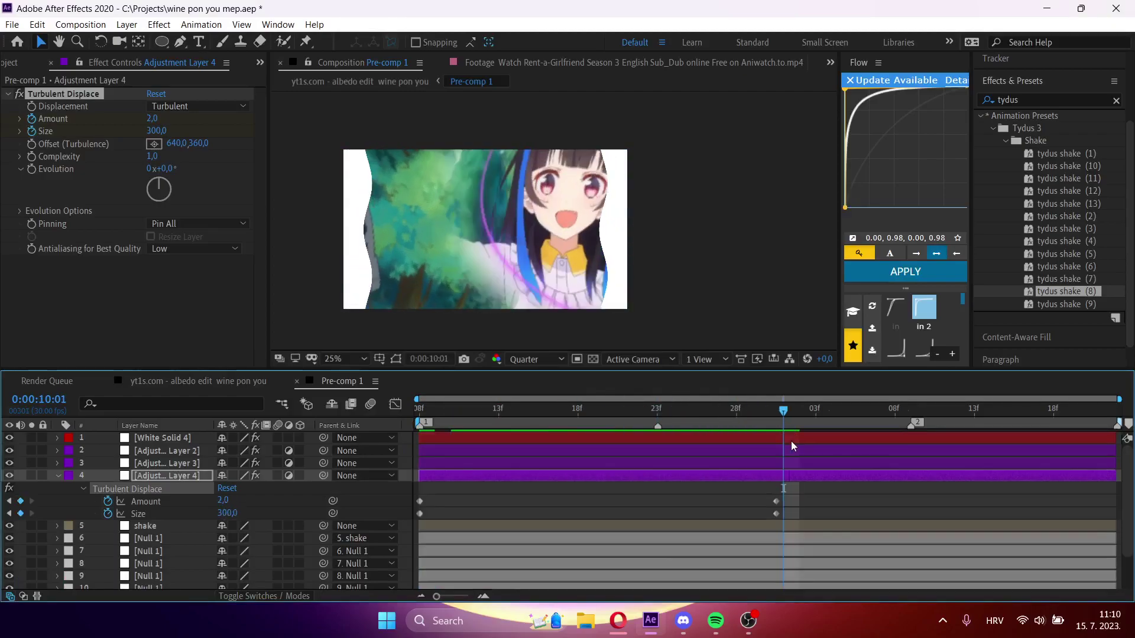
drag(147, 466, 167, 451)
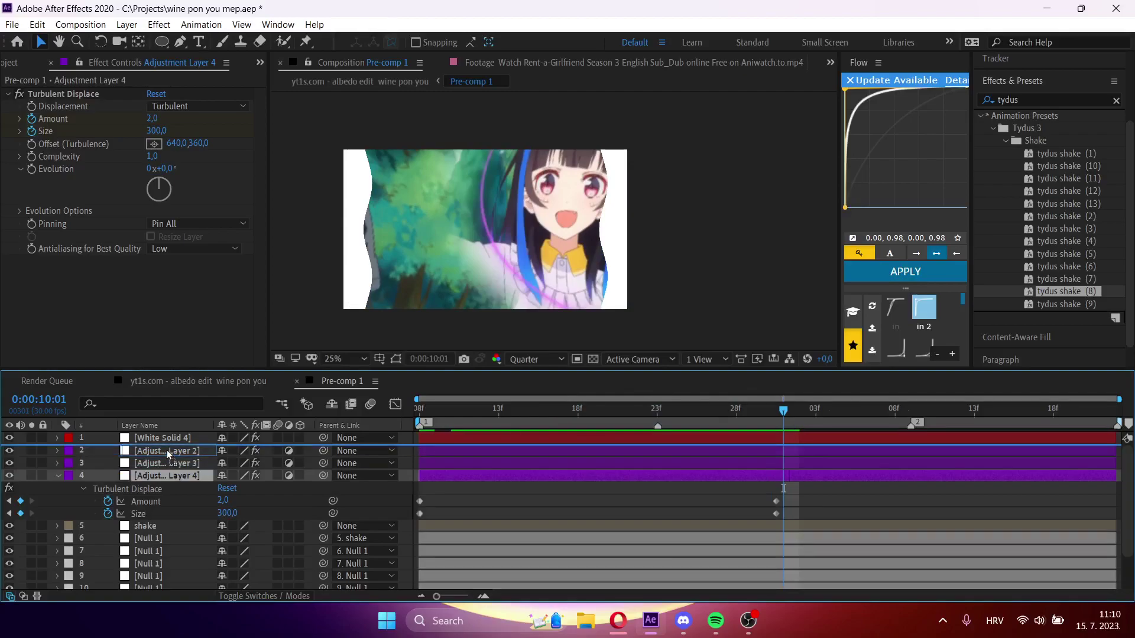
key(space)
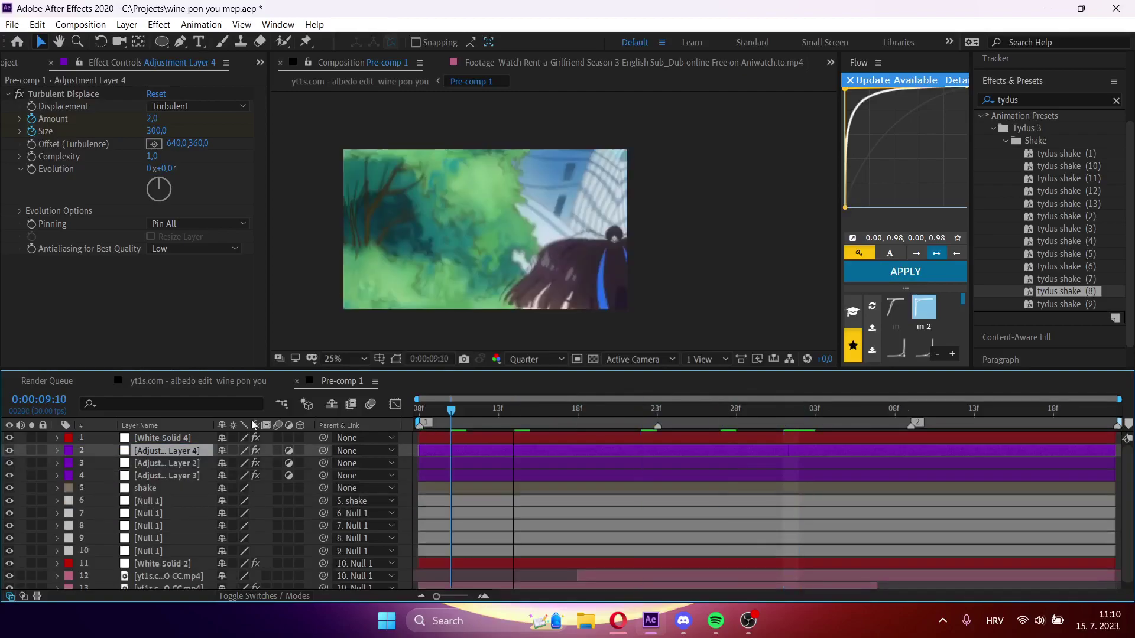
key(Tab)
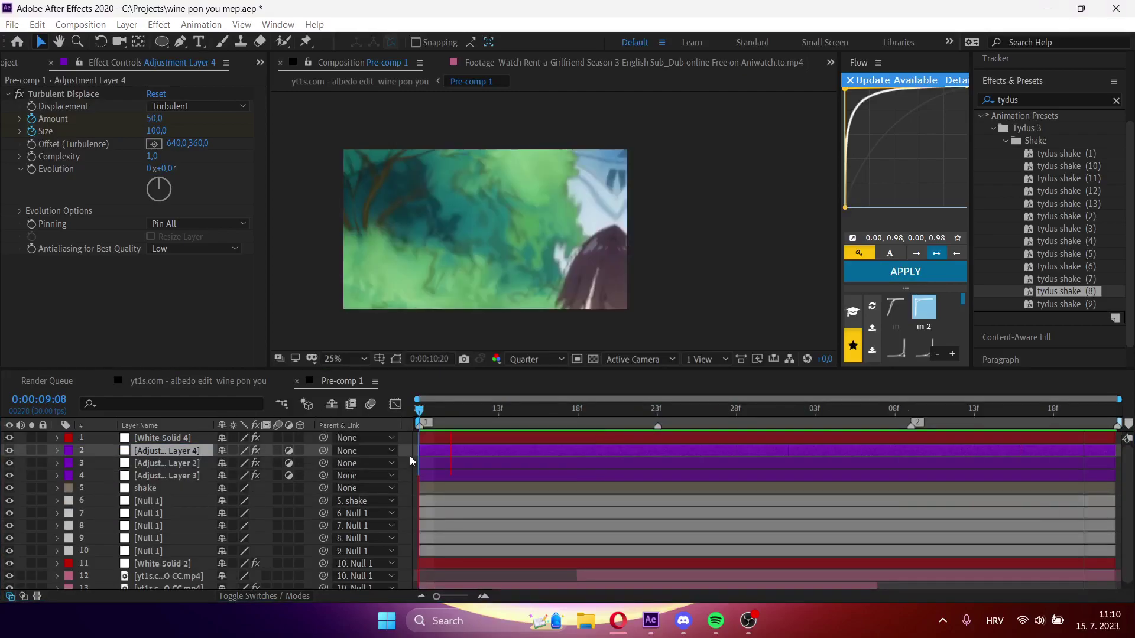
- Review the Turbulent Displace transition in the main composition up to 0:00:09:28 and reopen Pre-comp 1
click(410, 456)
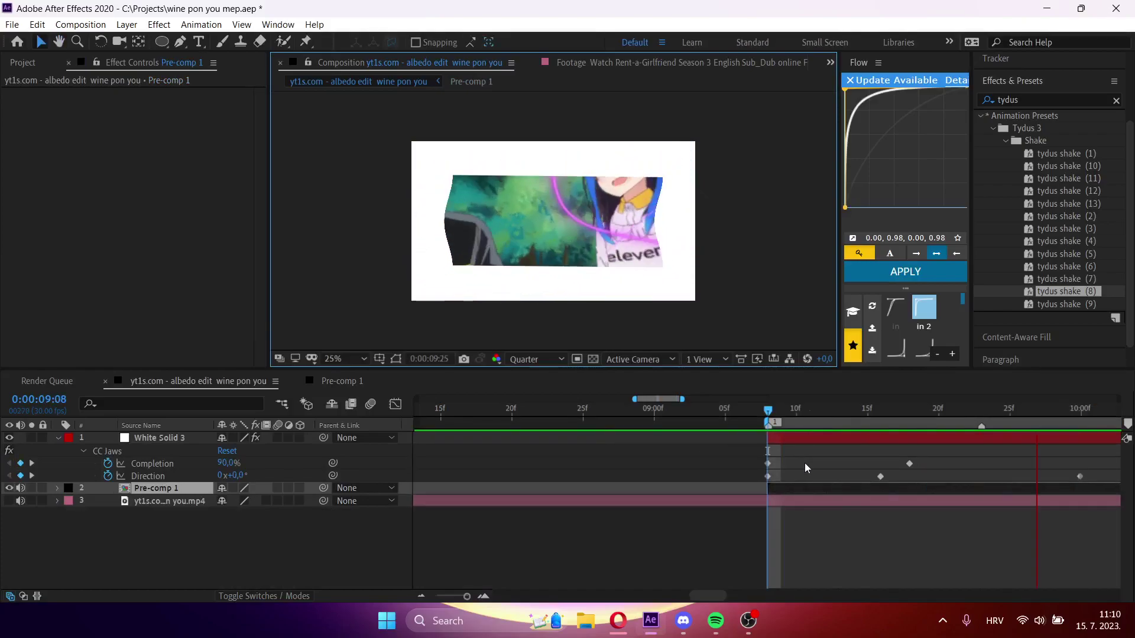
drag(942, 414, 1048, 418)
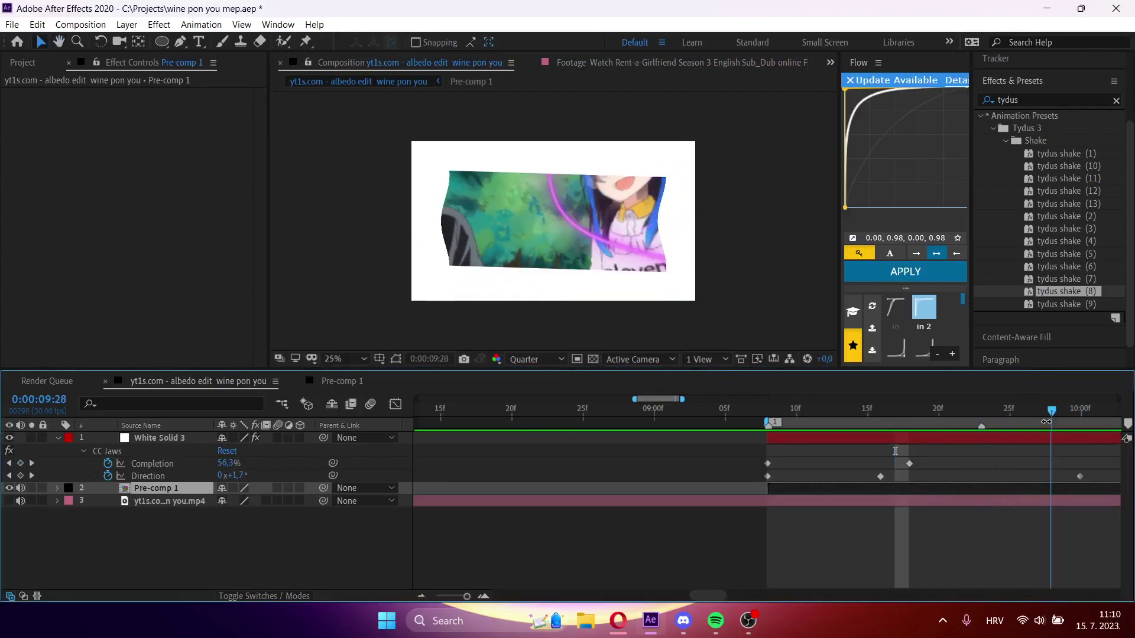
double_click(973, 491)
scroll(728, 549, down, 1)
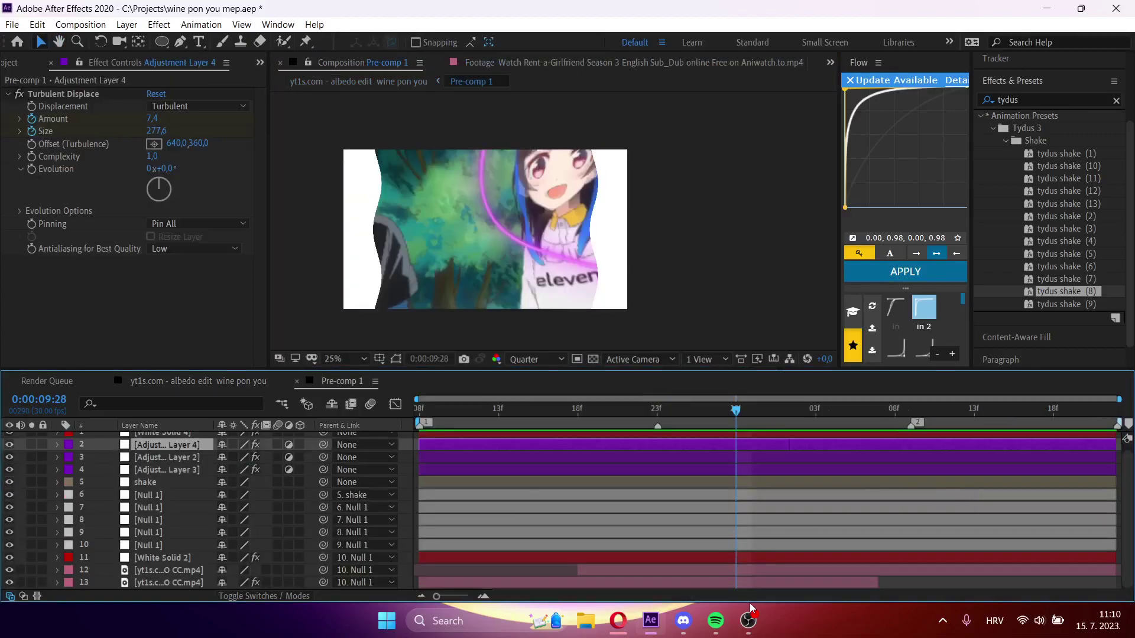
- Delete the two middle Time Remap keyframes on the lower anime clip, layer 13, and turn off its time remapping
click(754, 589)
key(u)
key(u)
click(748, 583)
key(u)
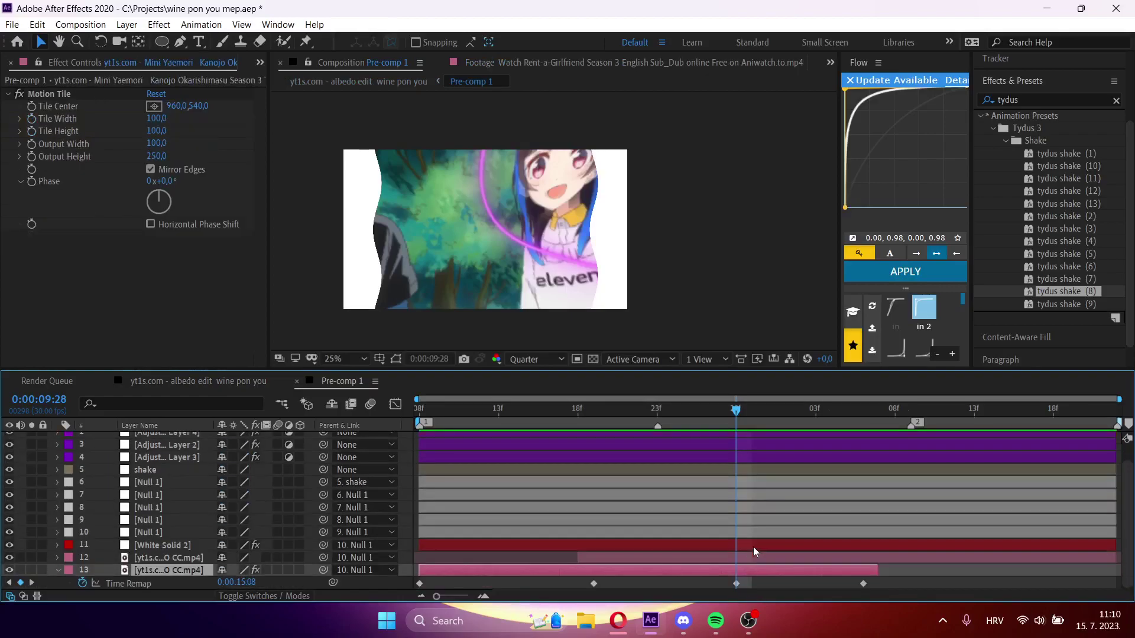
click(736, 584)
key(Delete)
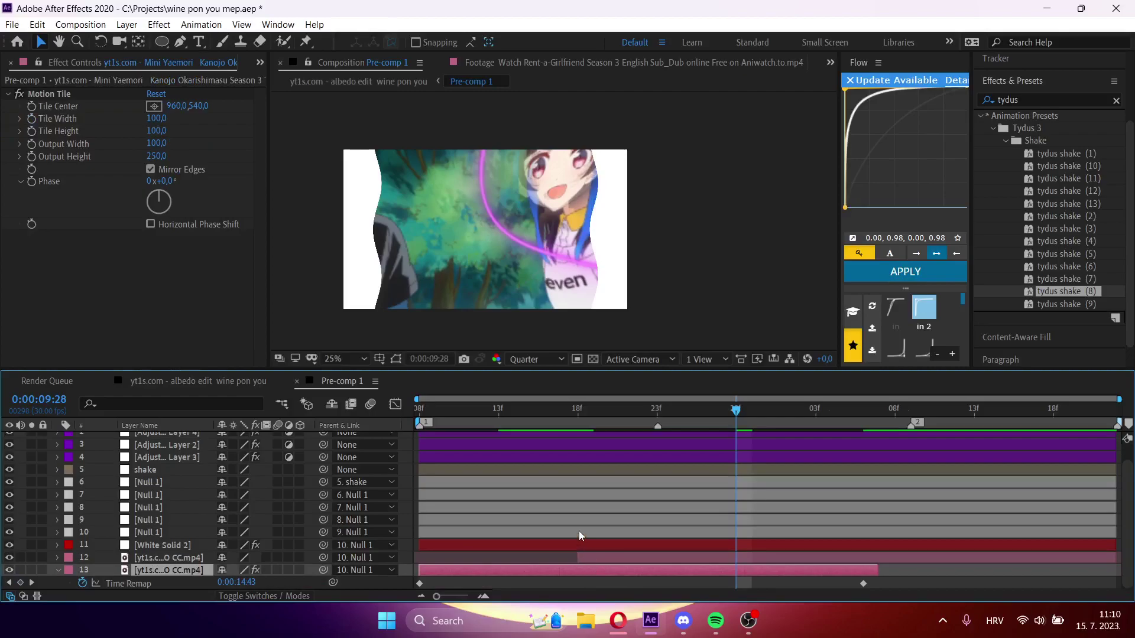
drag(552, 421, 821, 407)
right_click(854, 575)
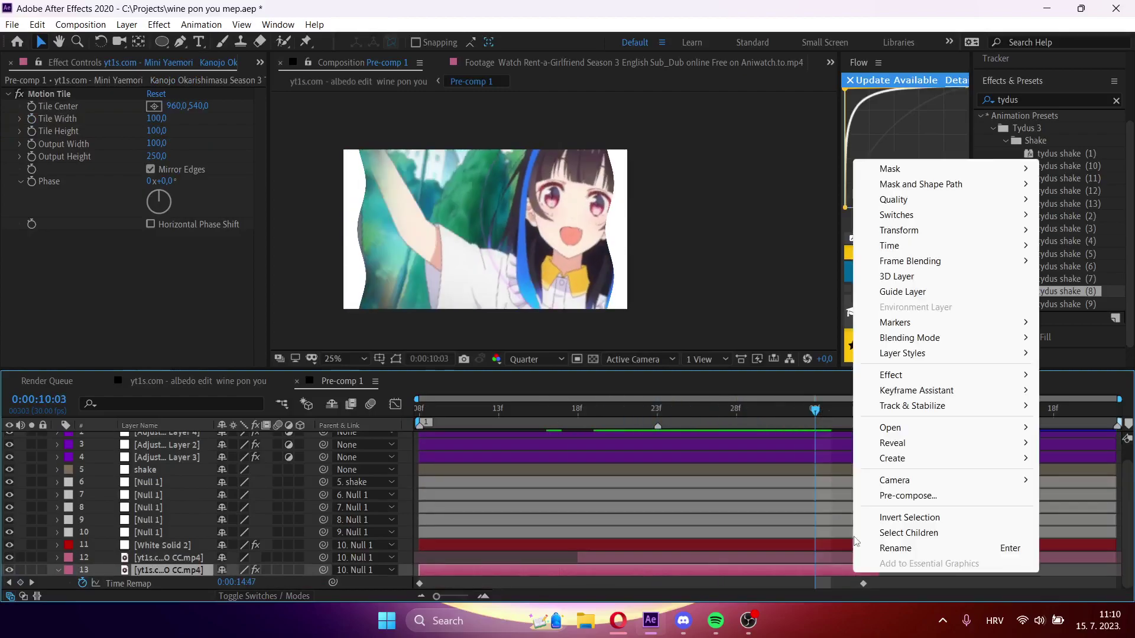
mouse_move(892, 246)
click(773, 252)
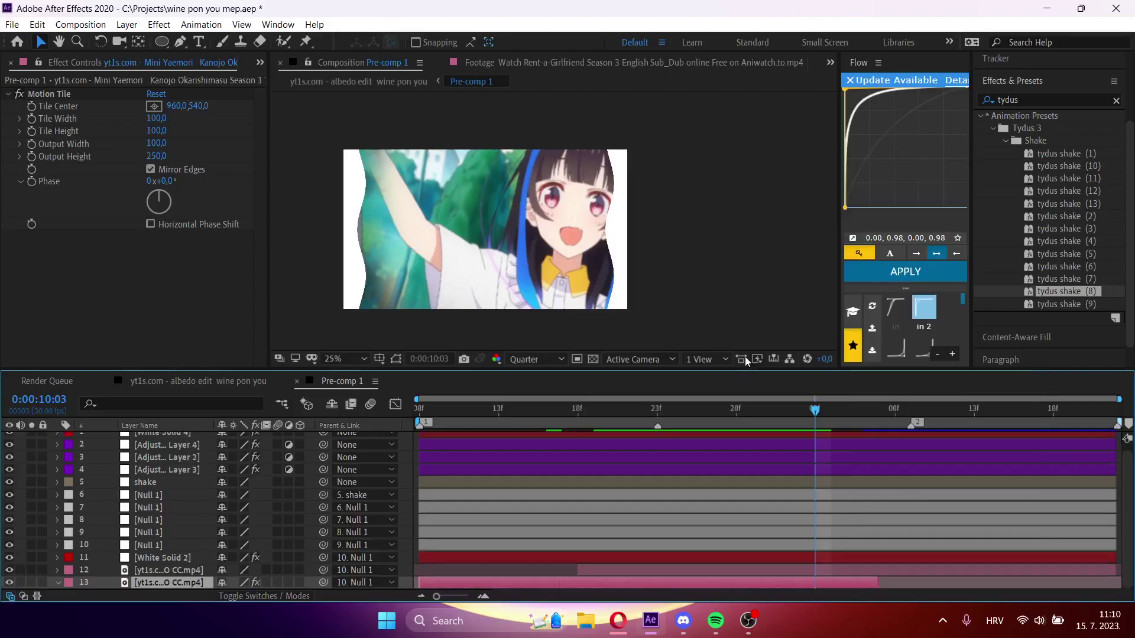
- Preview the clip without time remapping in both Pre-comp 1 and the main composition
drag(804, 409, 582, 465)
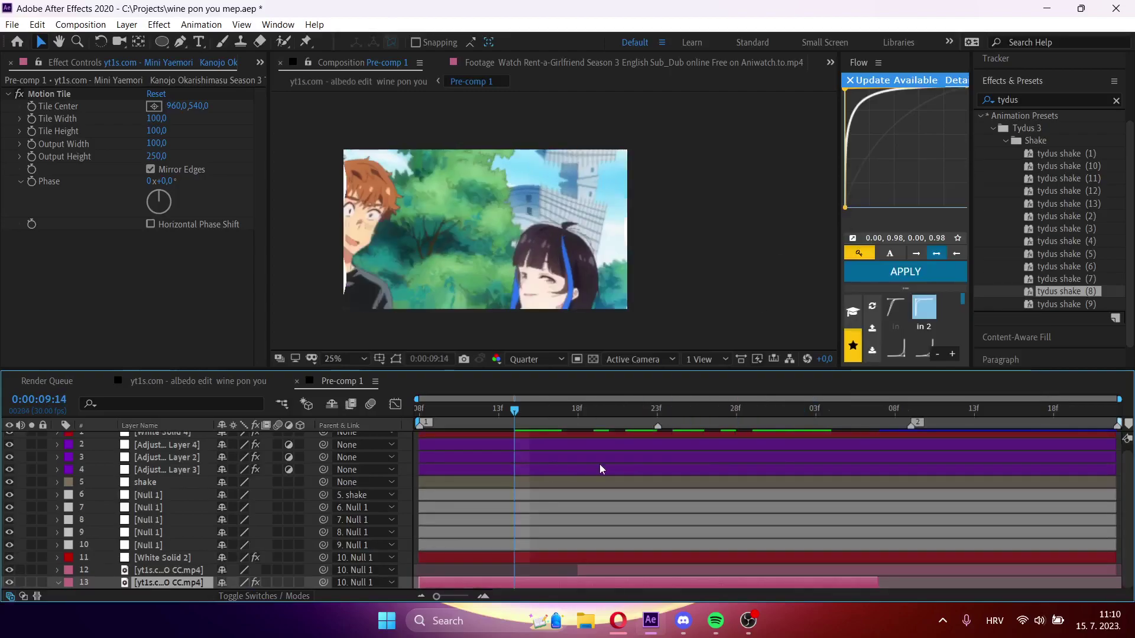
key(Tab)
click(575, 454)
key(space)
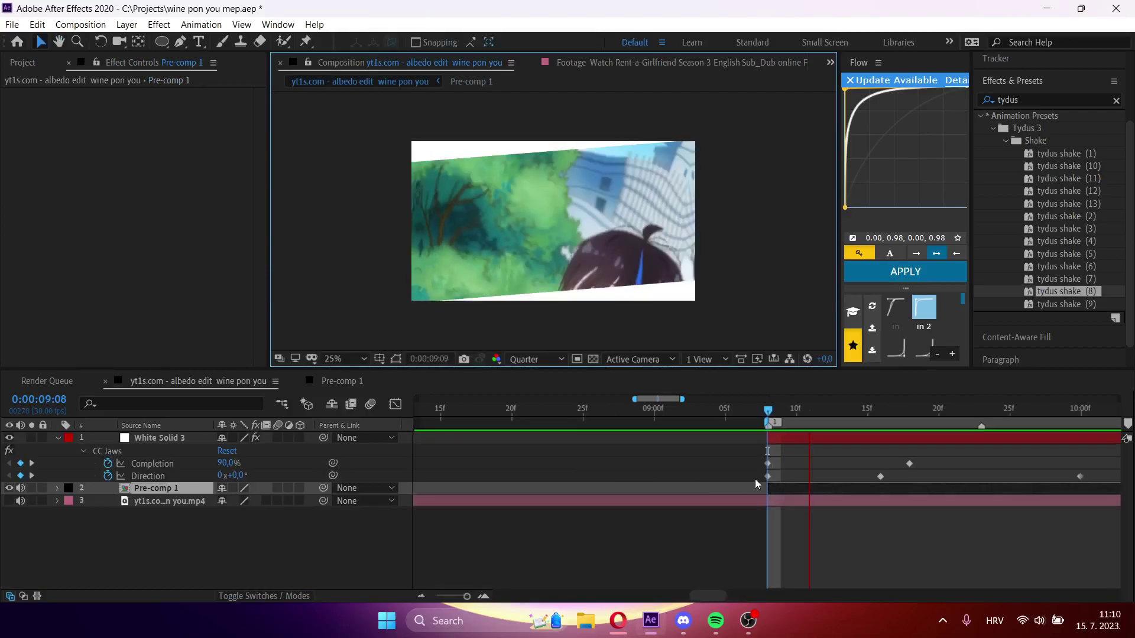
double_click(820, 489)
key(space)
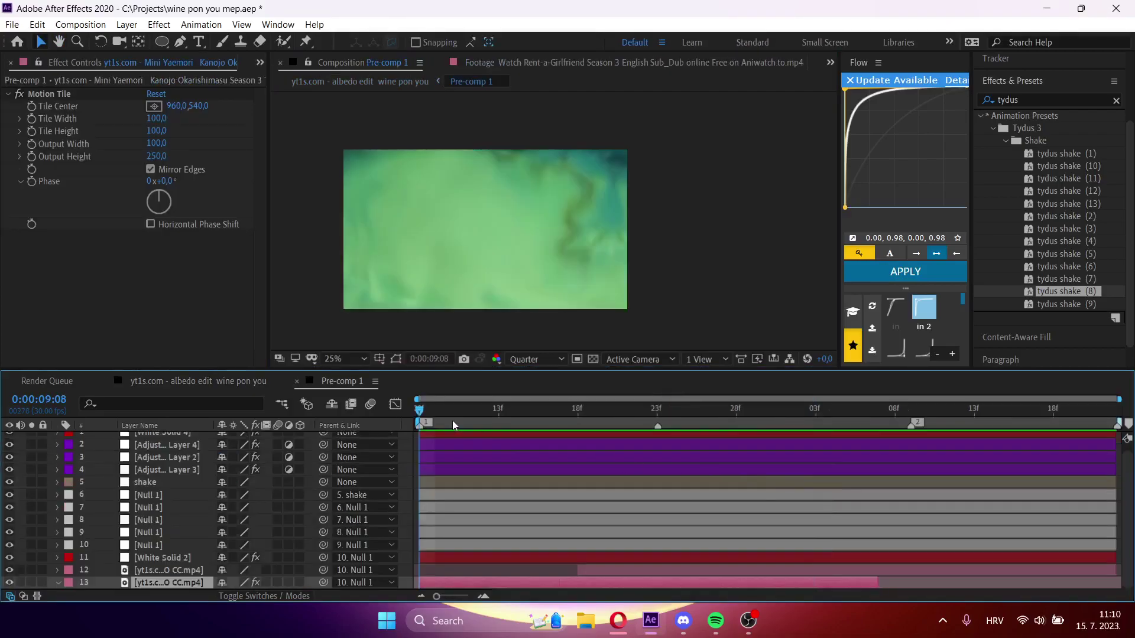
key(Tab)
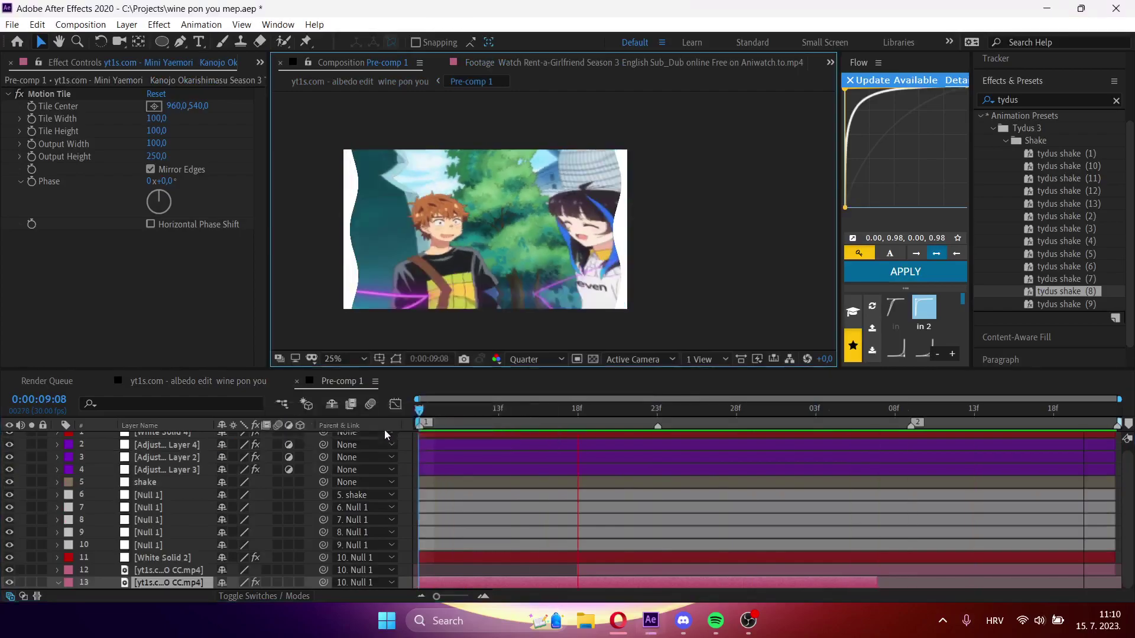
click(384, 429)
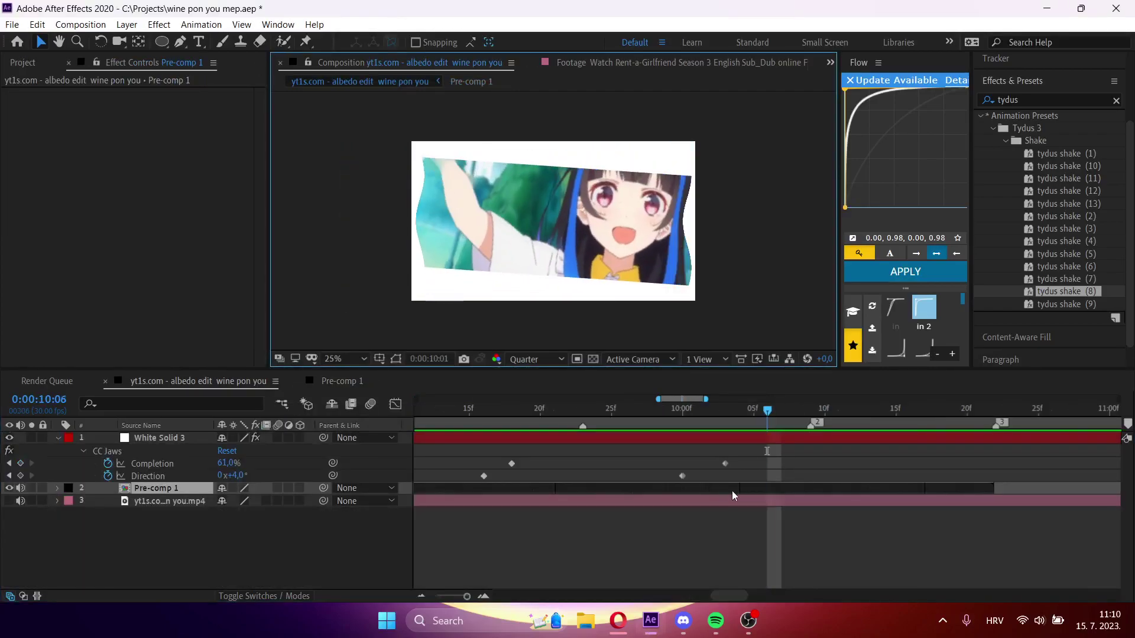
- Add an adjustment layer with Optics Compensation in Pre-comp 1 and place it directly beneath White Solid 4
double_click(772, 489)
key(Home)
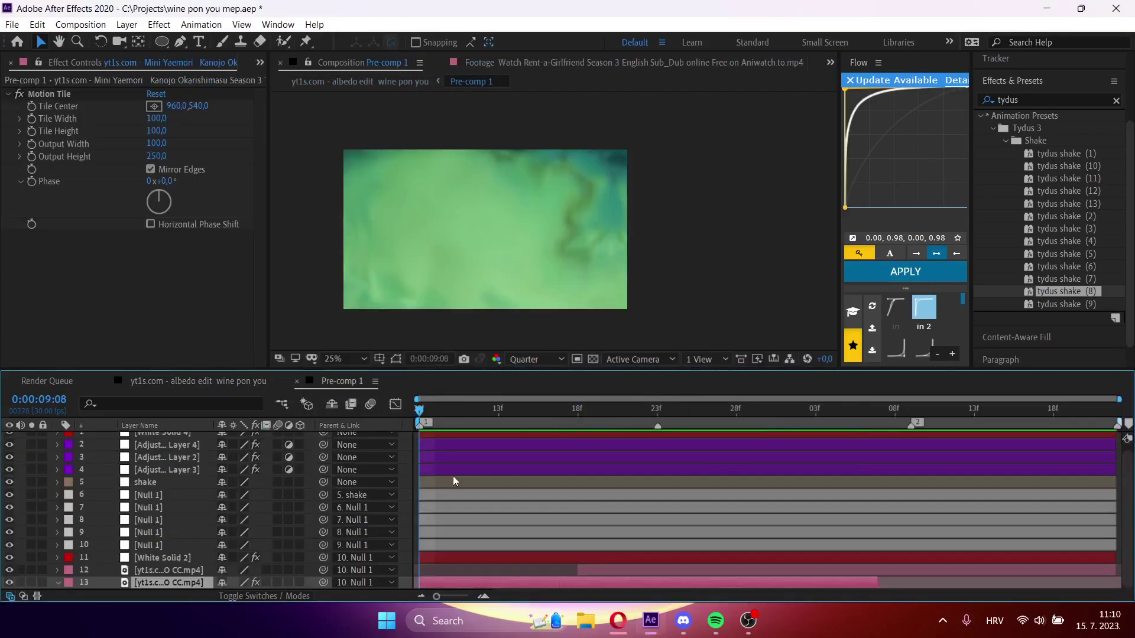
click(453, 478)
key(ctrl+alt+y)
key(ctrl+space)
text(optics)
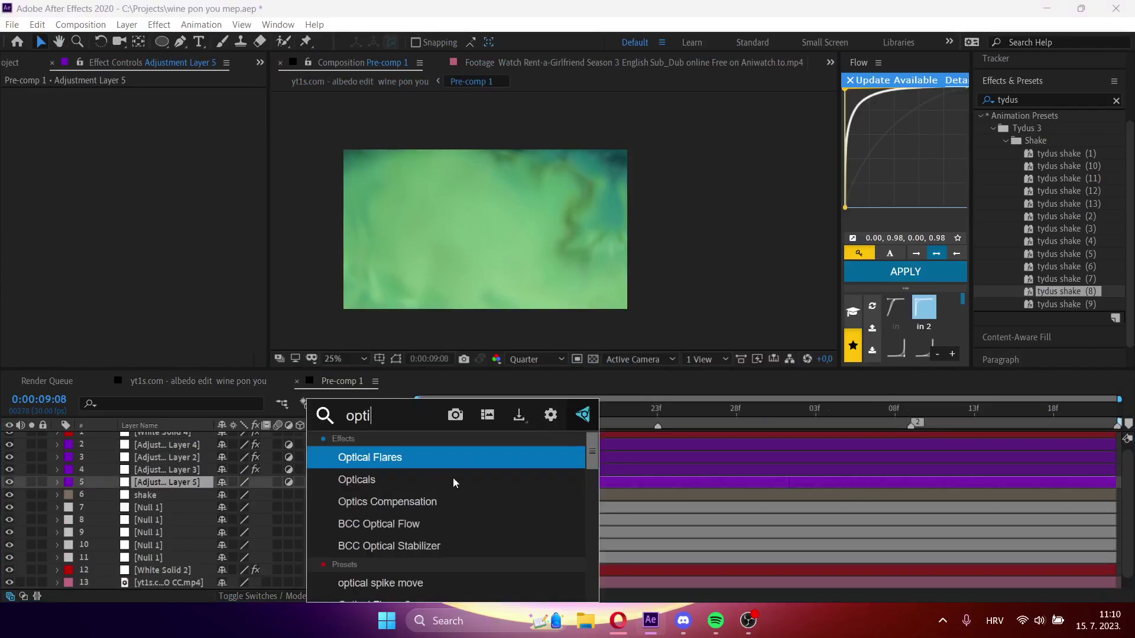
key(Return)
drag(189, 481, 179, 450)
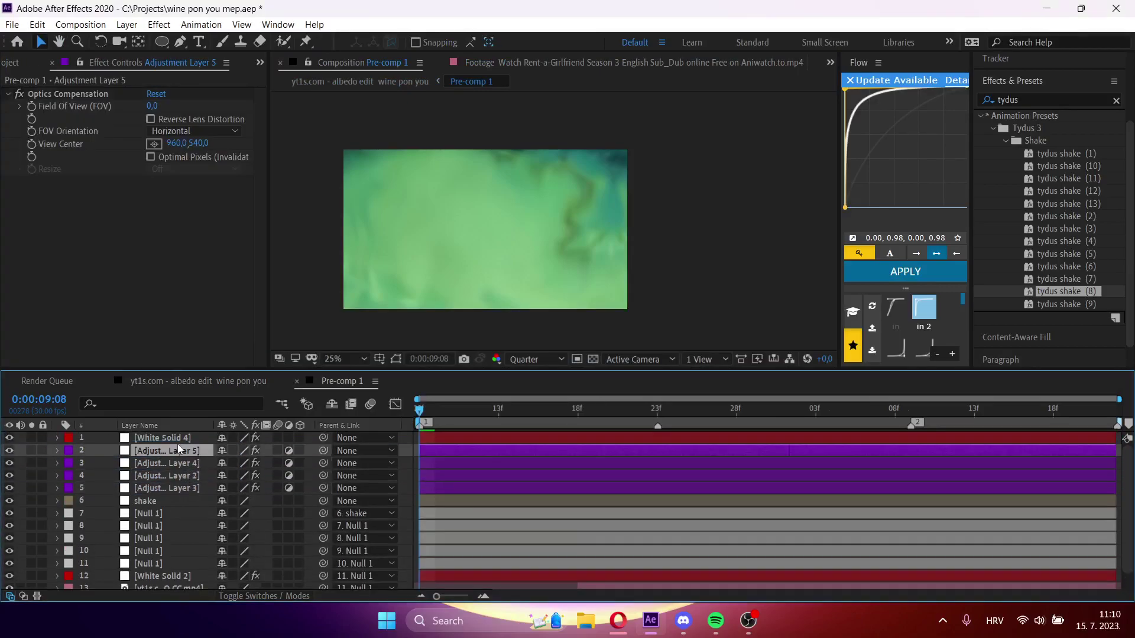
- Enable Reverse Lens Distortion and keyframe Field Of View at 150 on 0:00:09:08 and 15 on 0:00:09:20
click(154, 119)
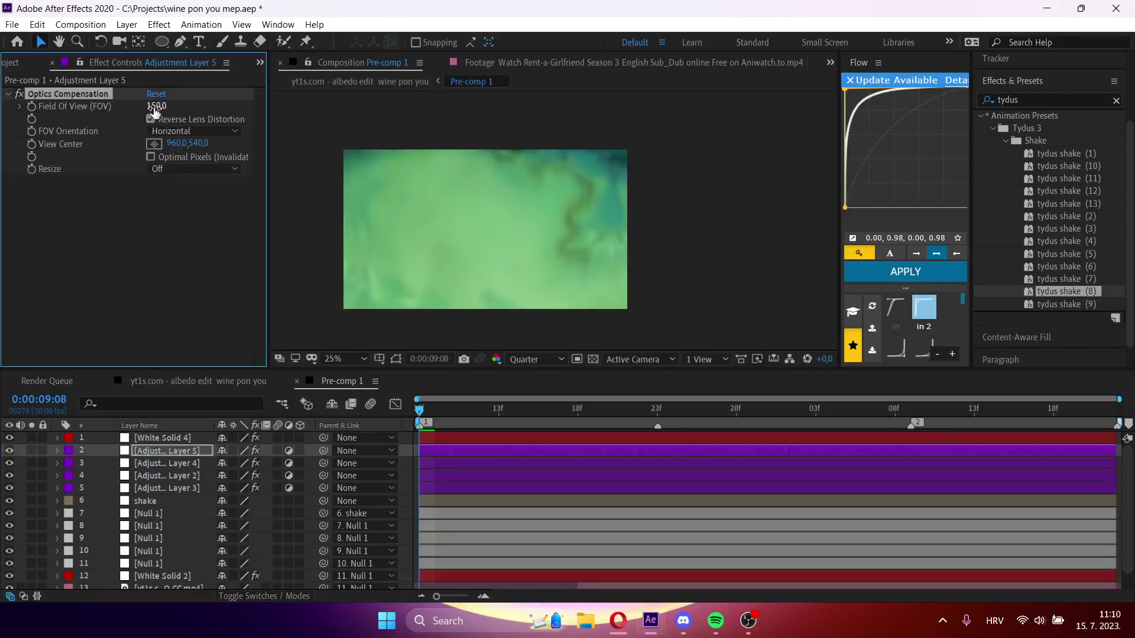
key(Return)
click(616, 409)
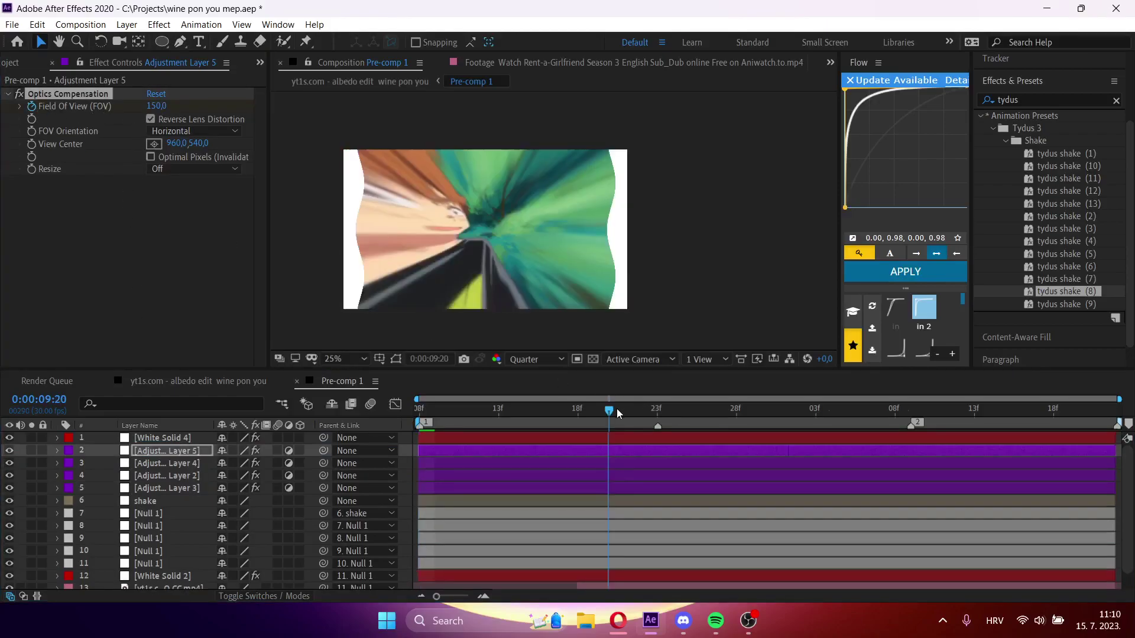
key(u)
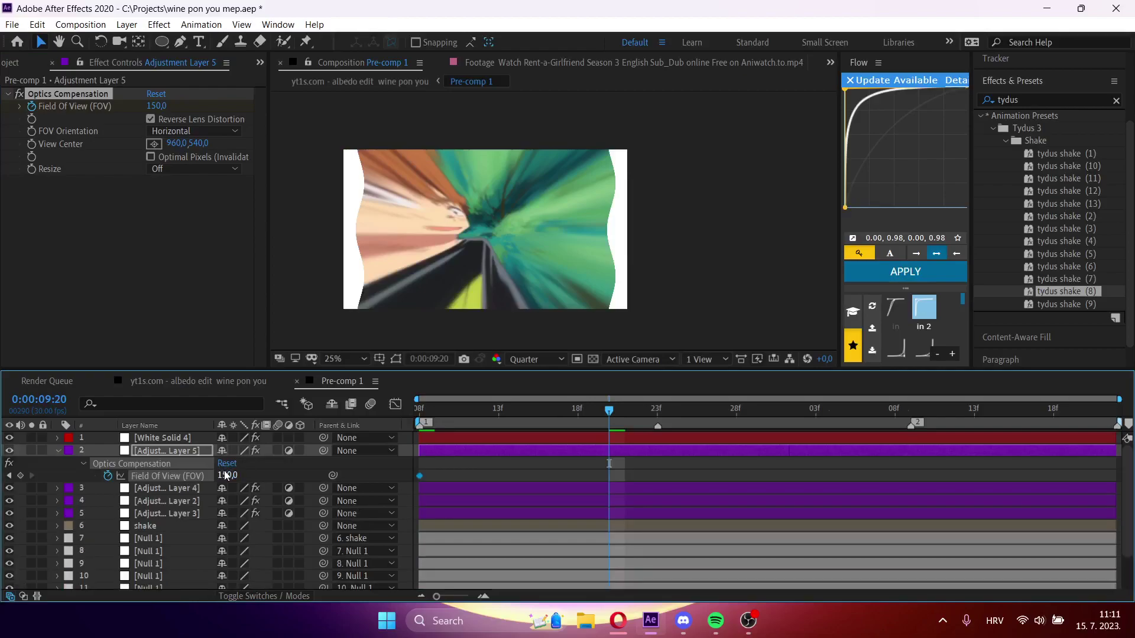
key(Return)
drag(561, 409, 595, 420)
- Review the lens distortion in the main composition, reopen Pre-comp 1 and check the keyframes of the layer 9 null
key(Tab)
click(551, 426)
key(space)
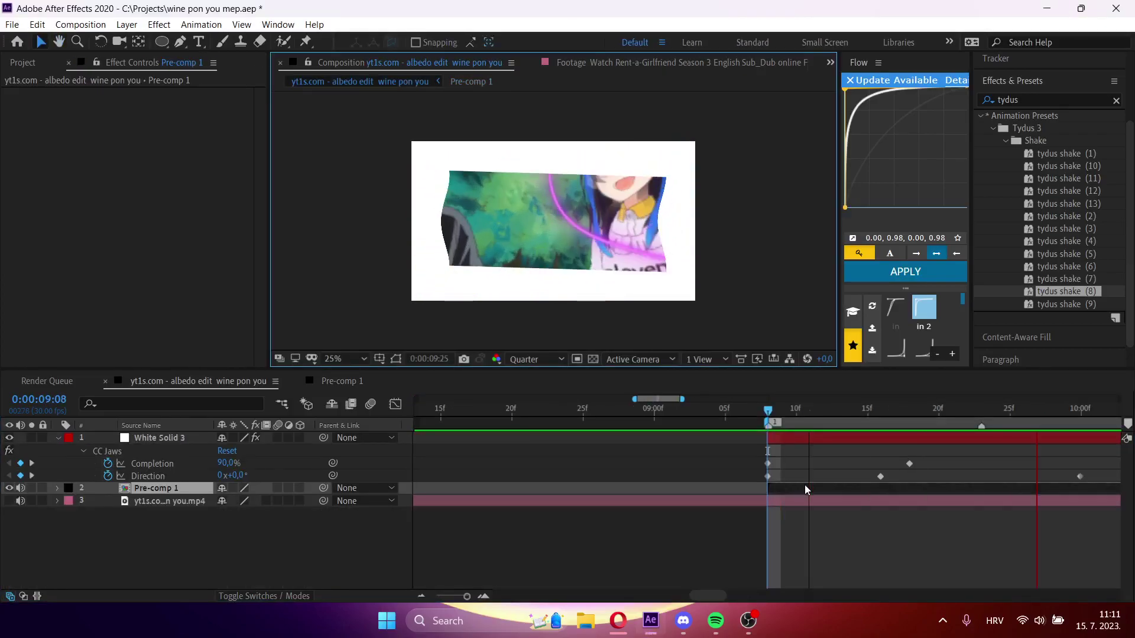
double_click(805, 489)
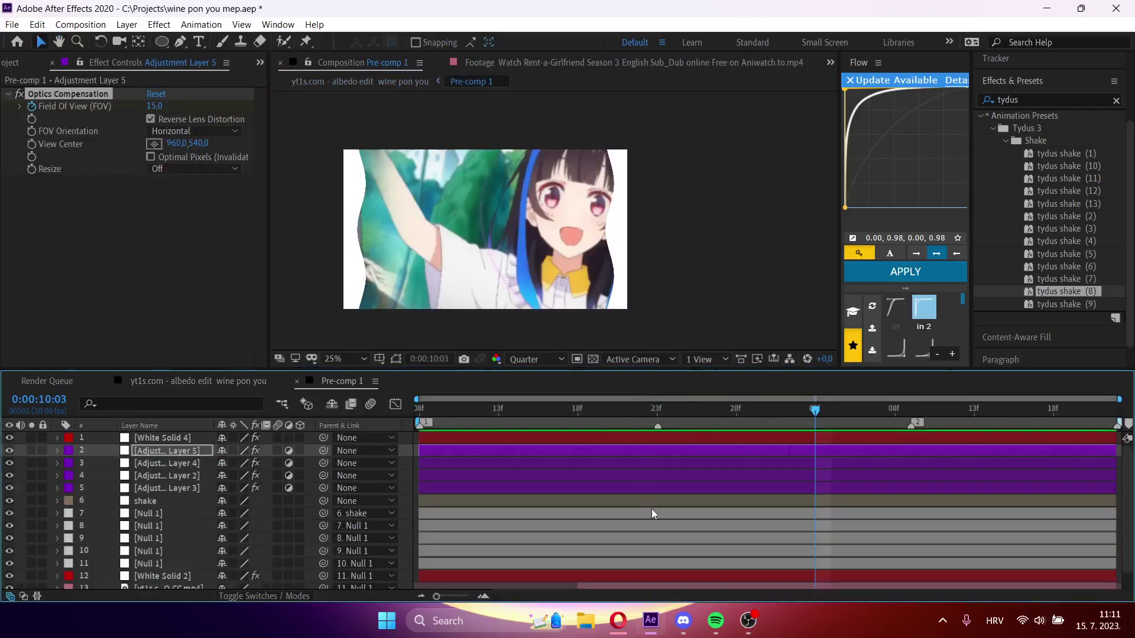
click(643, 531)
click(643, 536)
key(u)
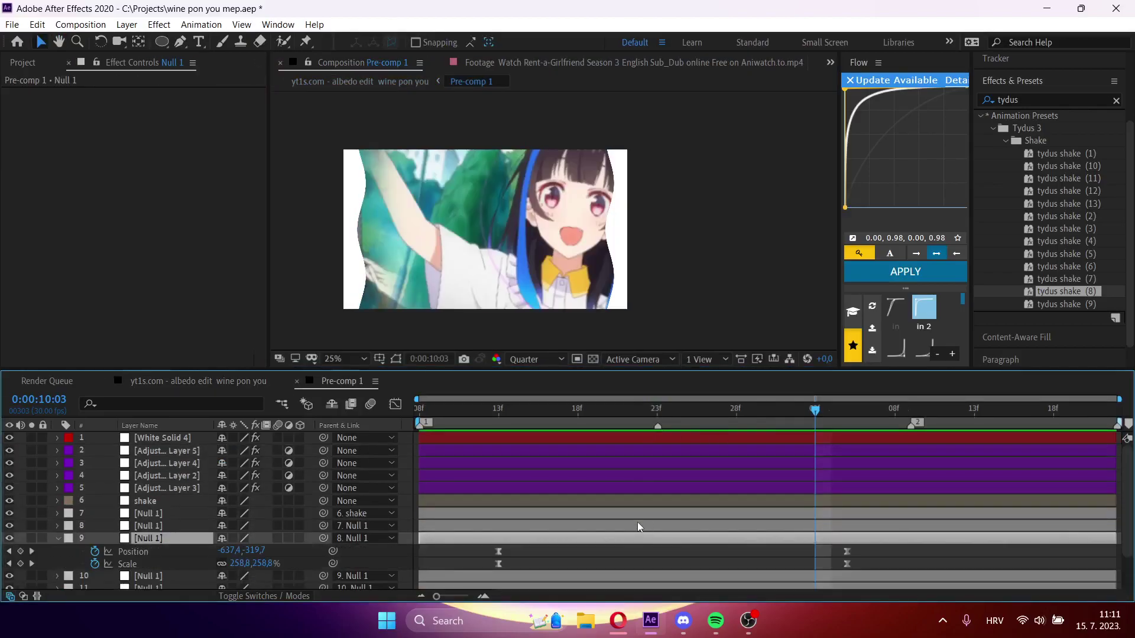
key(u)
- Keyframe the layer 8 null's Scale at 100% on 0:00:09:25 and 115% on 0:00:10:03
click(635, 522)
click(685, 411)
key(alt+shift+s)
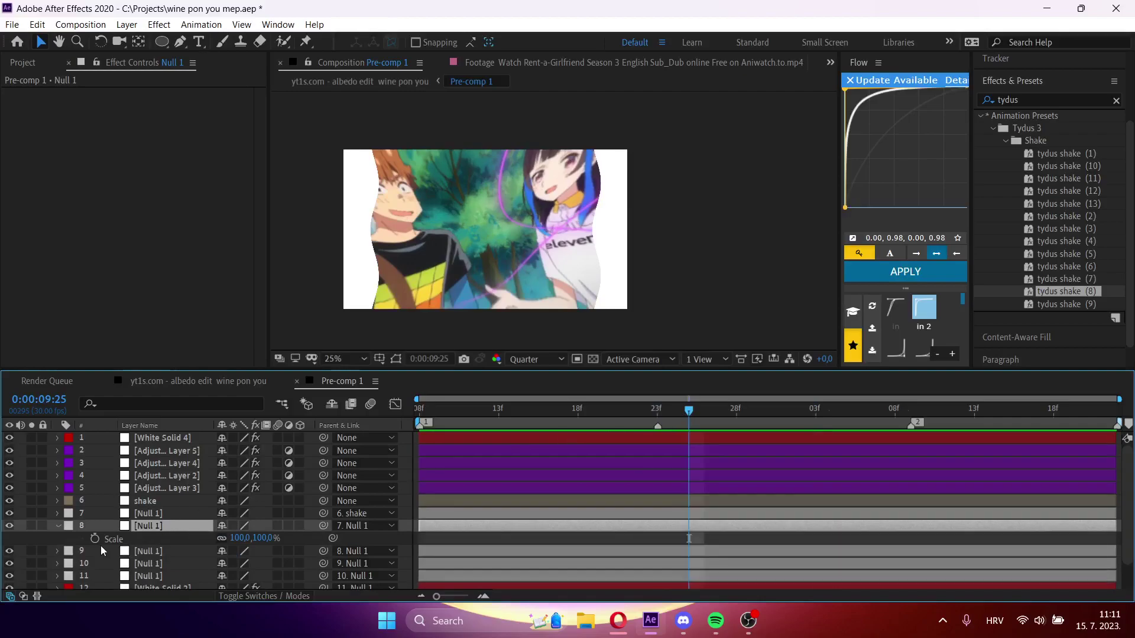
click(817, 410)
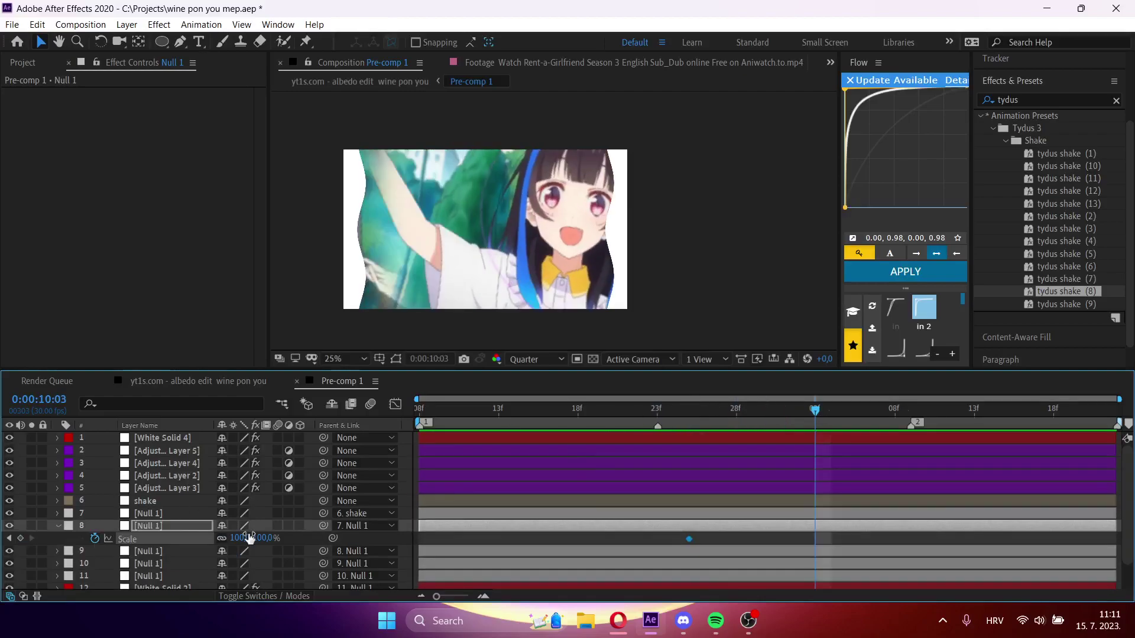
key(Return)
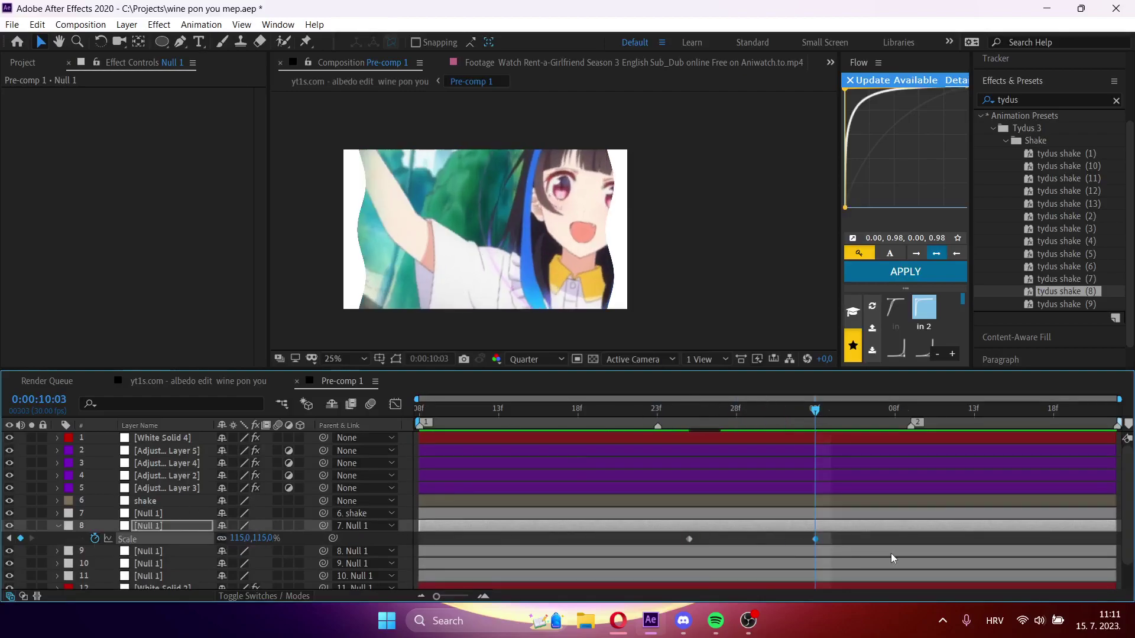
- Preview the zoom and move the layer 8 null's first Scale keyframe to 0:00:09:23
click(720, 411)
key(space)
key(Page_Up)
key(Page_Up)
key(Page_Up)
key(Page_Up)
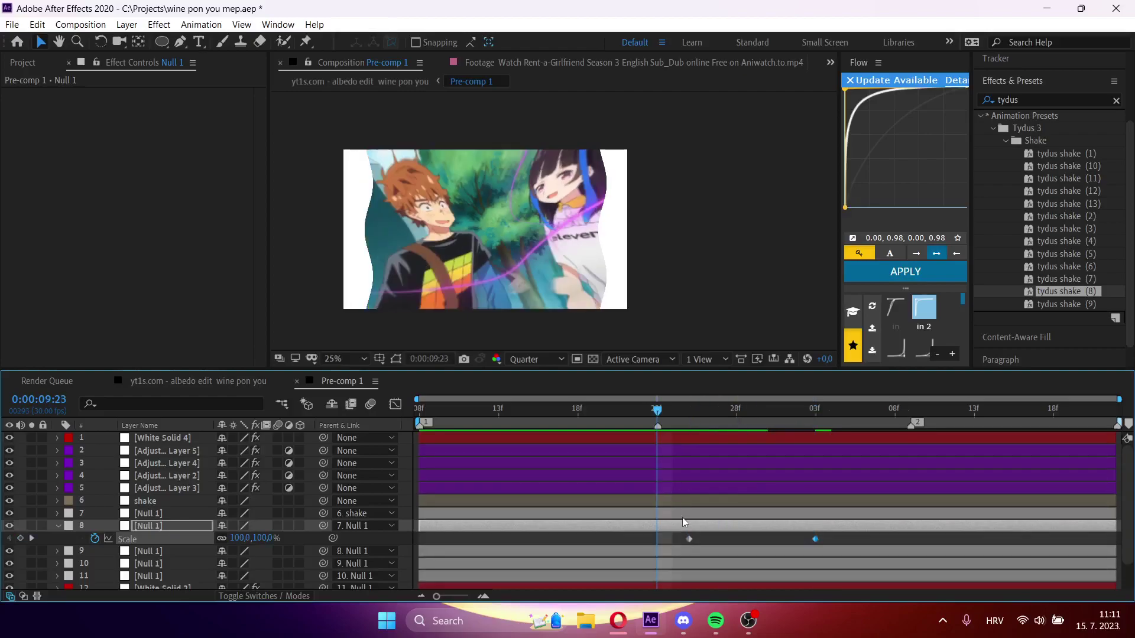
drag(687, 539, 657, 540)
- Keyframe the layer 8 null's Position at 0, 0 on 0:00:09:23 and -282, 0 on 0:00:10:03
key(shift+p)
click(95, 539)
drag(689, 416, 815, 432)
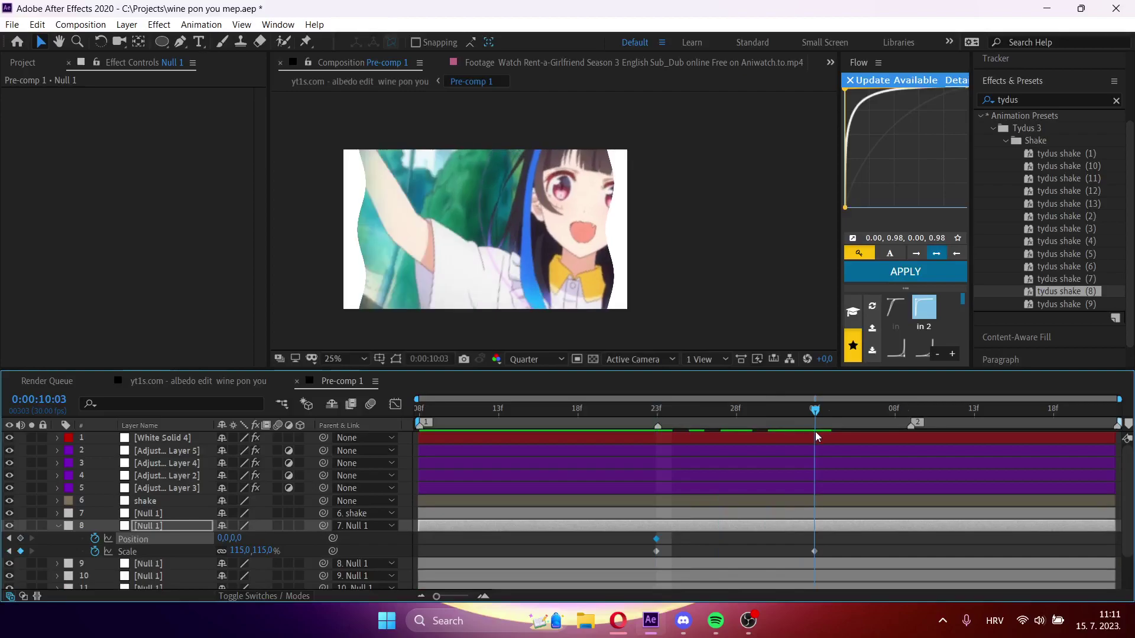
drag(223, 539, 4, 532)
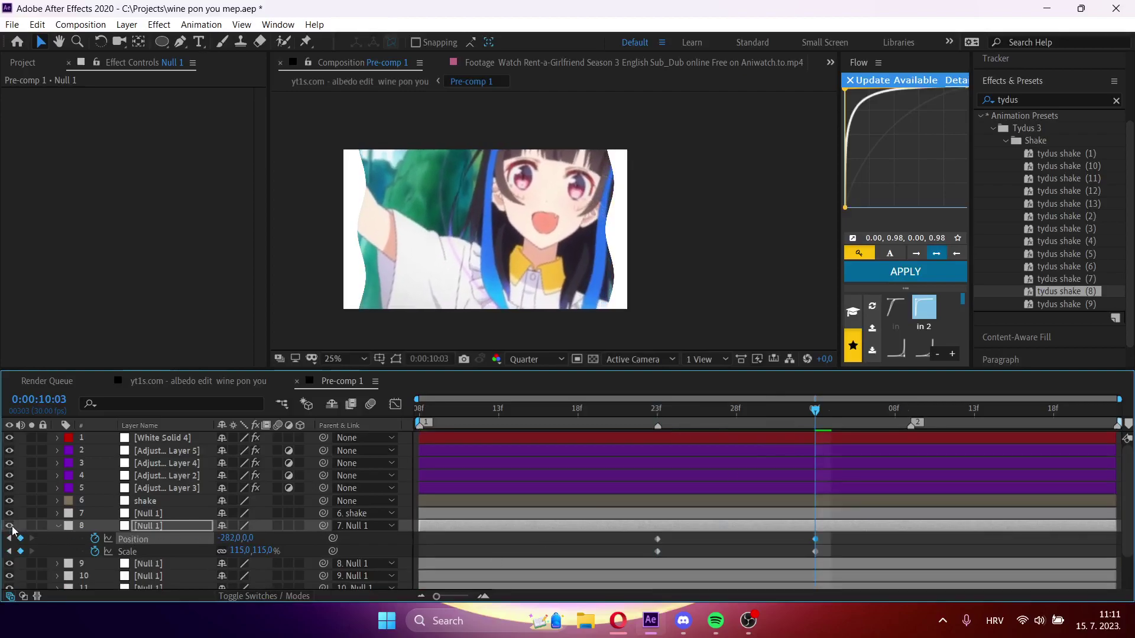
- Preview the null's zoom and sideways move in Pre-comp 1 and in the main composition
key(space)
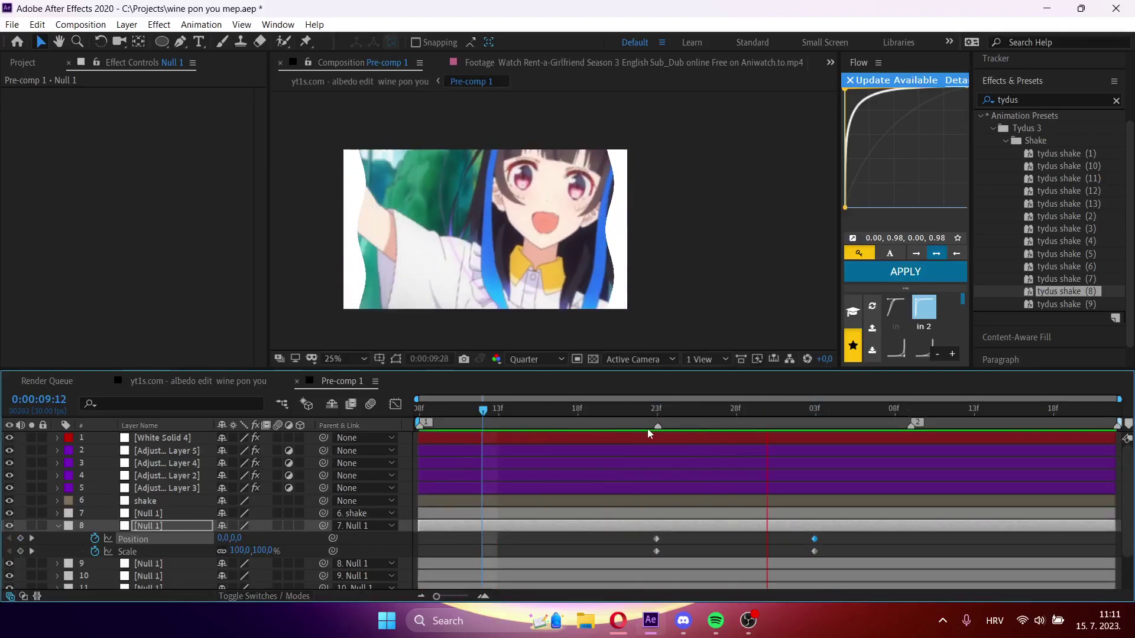
key(Tab)
click(560, 433)
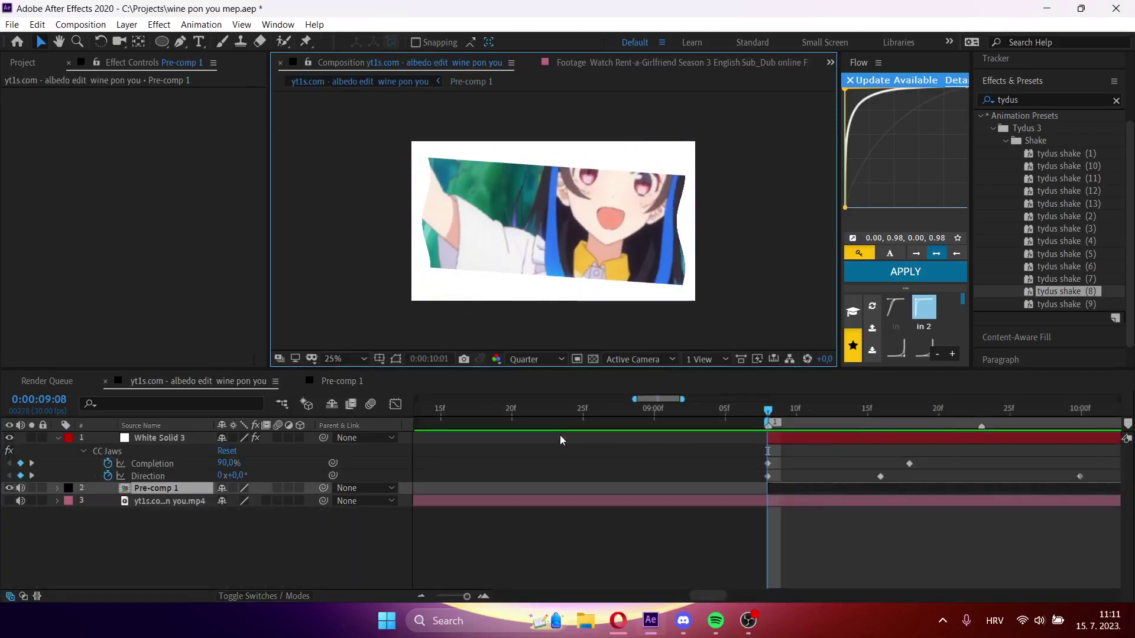
double_click(874, 487)
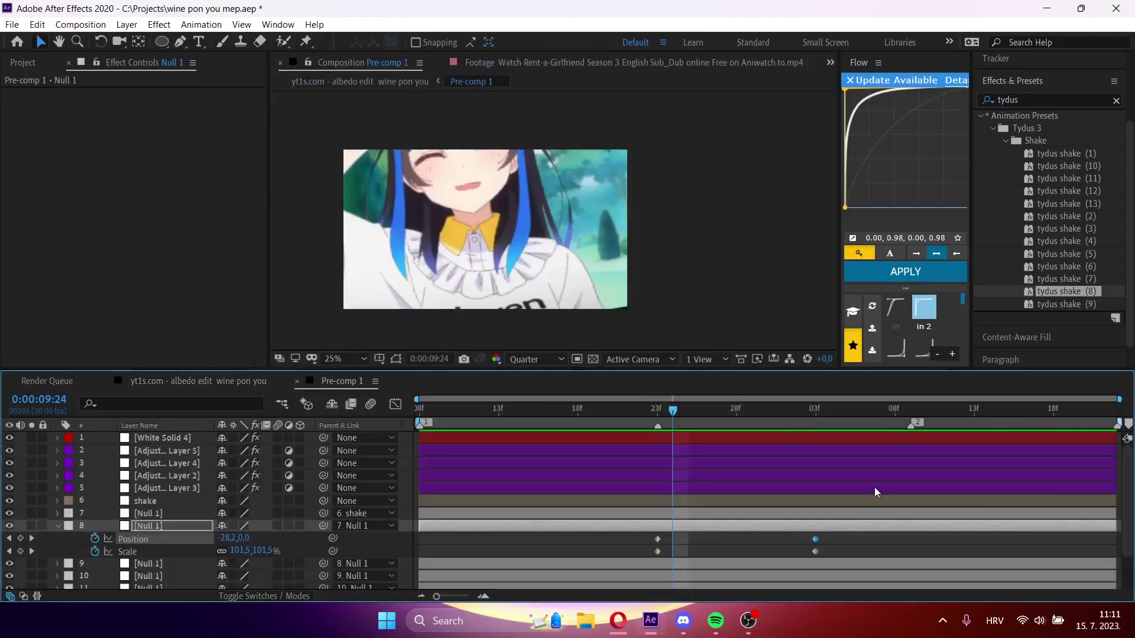
drag(668, 415, 656, 413)
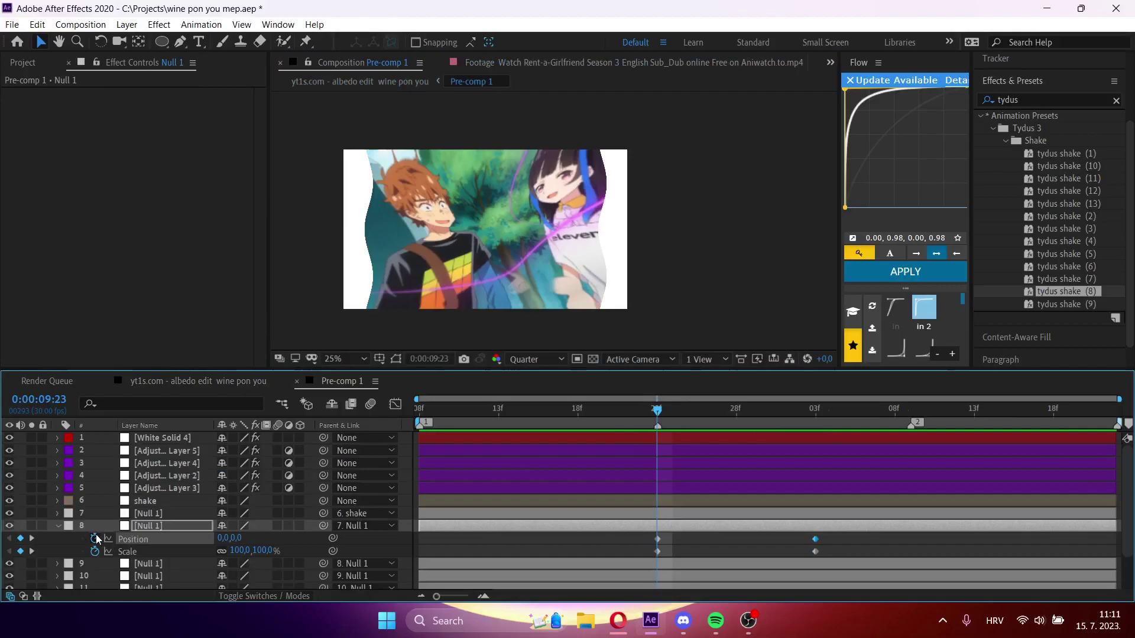
key(Tab)
click(410, 509)
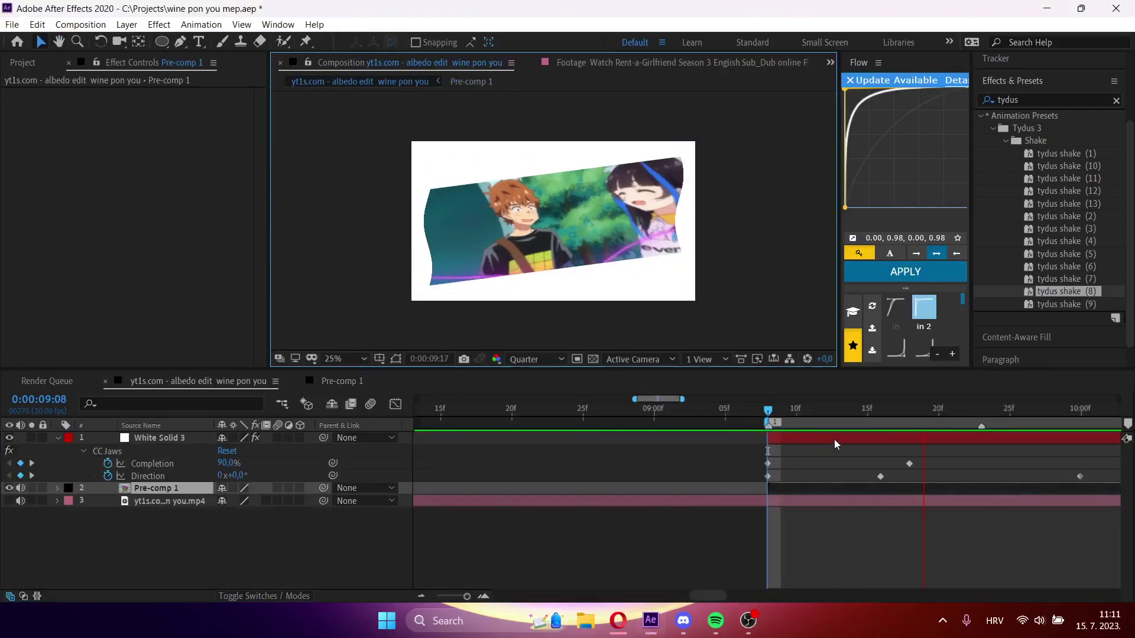
- Set White Solid 3's Opacity to 45% in the main composition, undo the accidental work area change and return to 0:00:09:08
click(834, 439)
key(t)
key(space)
drag(224, 450, 188, 457)
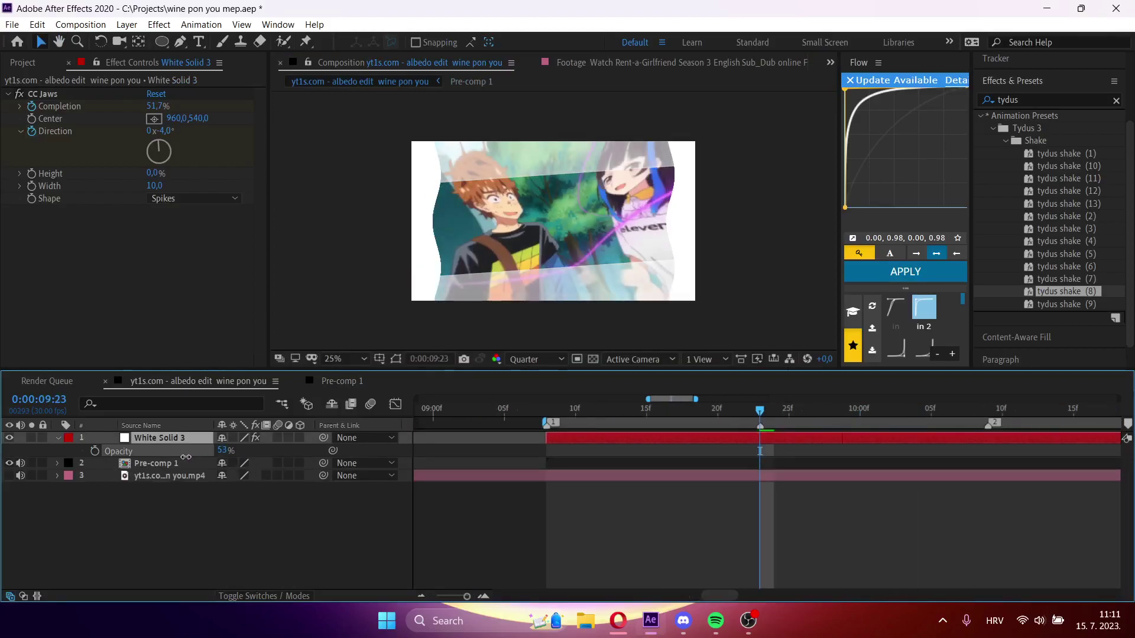
drag(679, 424, 641, 422)
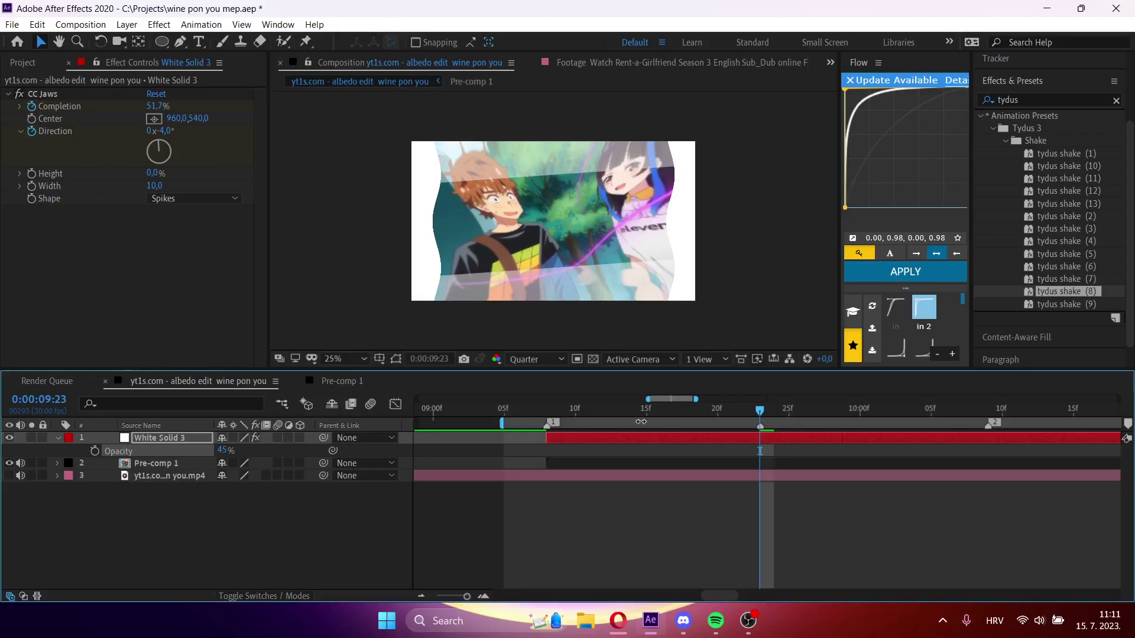
key(ctrl+z)
key(j)
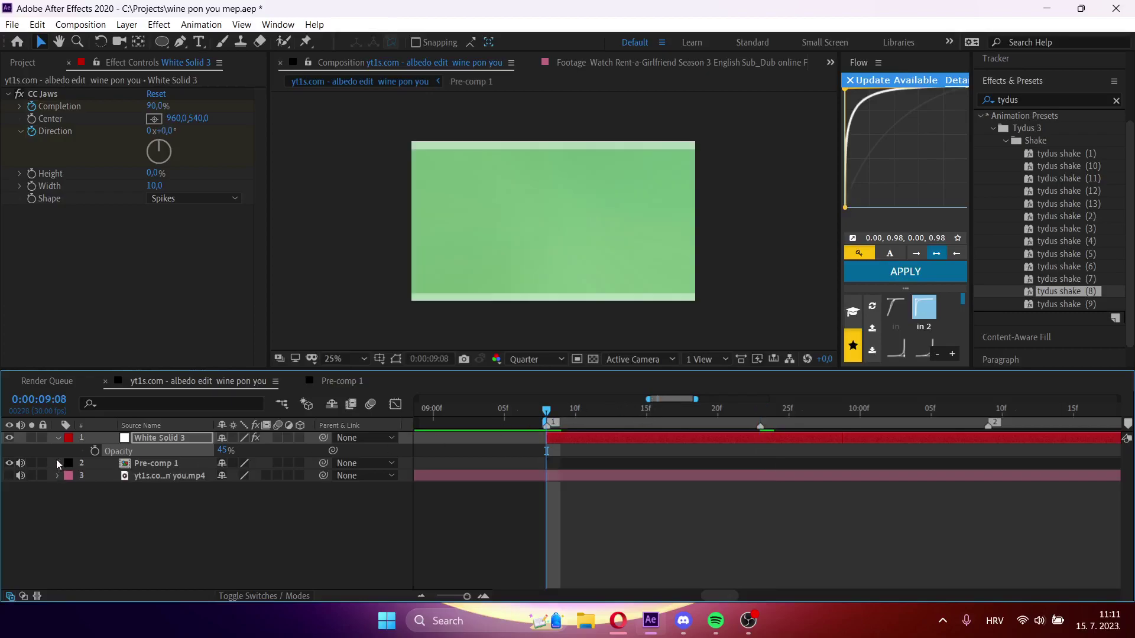
- Keyframe White Solid 3's Opacity at 100% on 0:00:09:08 and 42% on 0:00:09:20, and raise it again on 0:00:10:04
drag(225, 451, 591, 432)
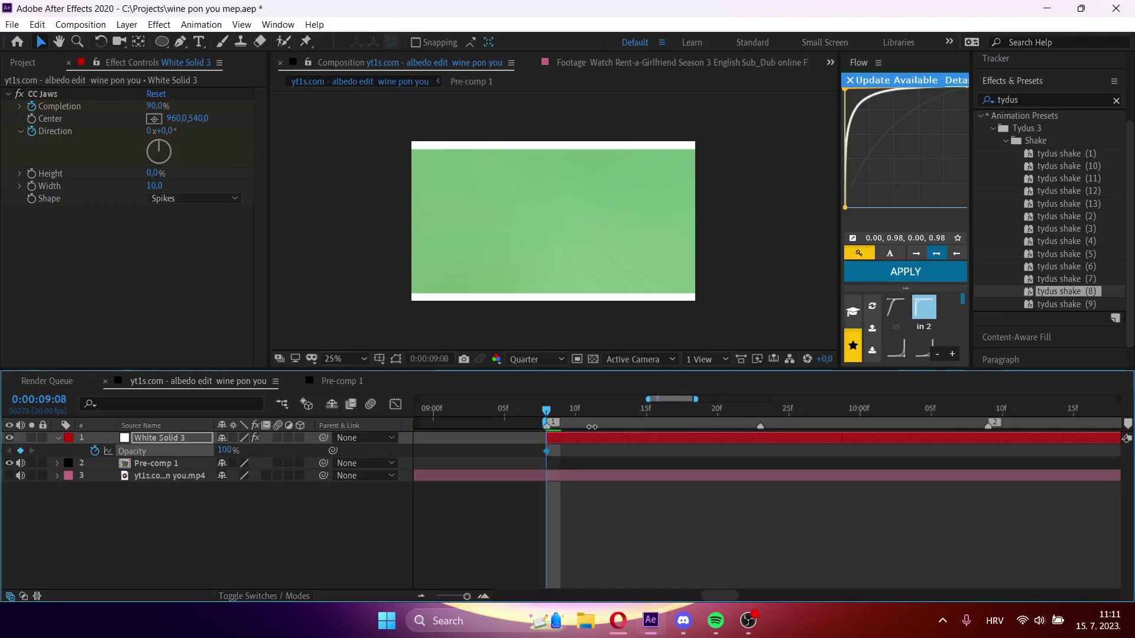
click(717, 410)
drag(225, 451, 183, 453)
key(space)
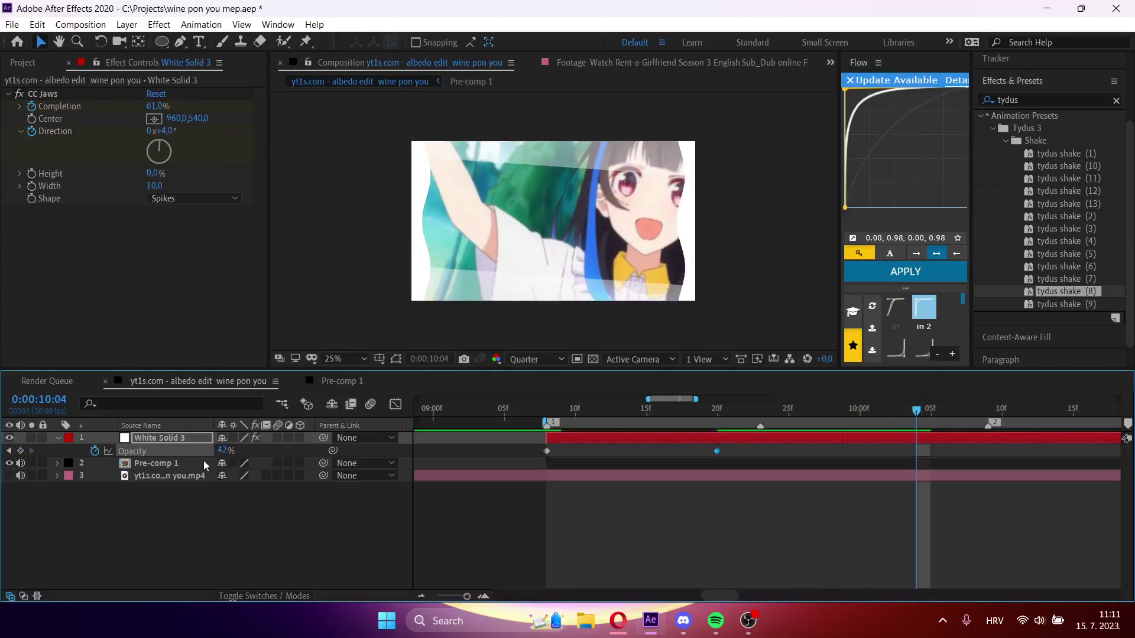
drag(225, 451, 569, 443)
- Preview the fading bars from the start of the work area and review White Solid 3's keyframes
key(shift+Home)
key(space)
key(space)
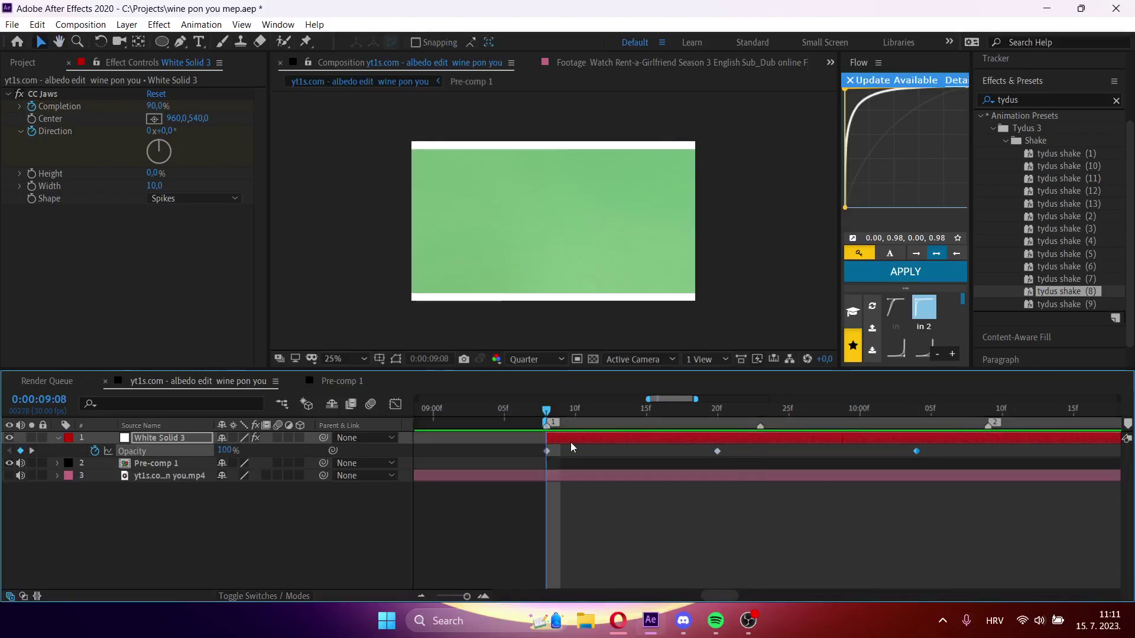
key(space)
key(u)
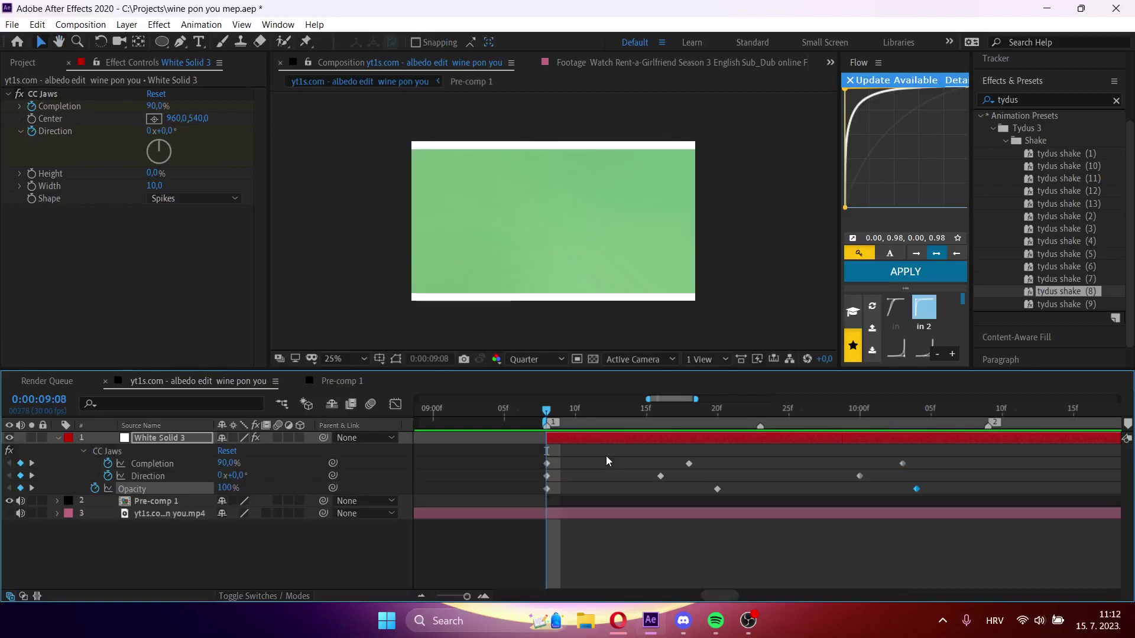
key(u)
- Add a new adjustment layer below White Solid 4 in Pre-comp 1 and apply CC Spotlight to it
double_click(606, 456)
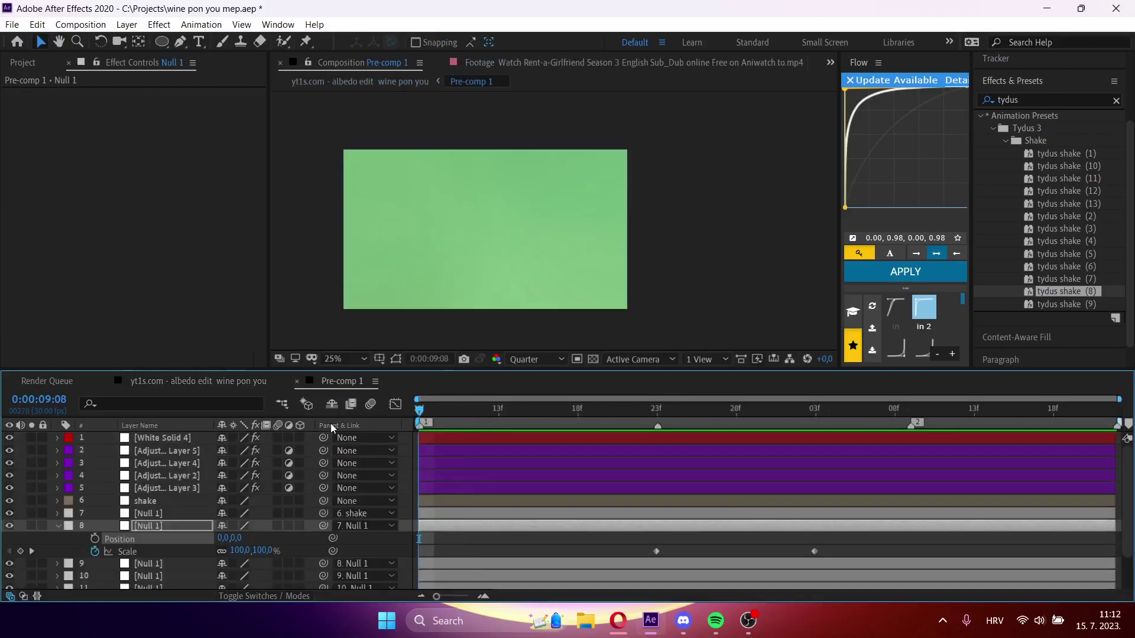
key(u)
key(ctrl+alt+y)
key(ctrl+space)
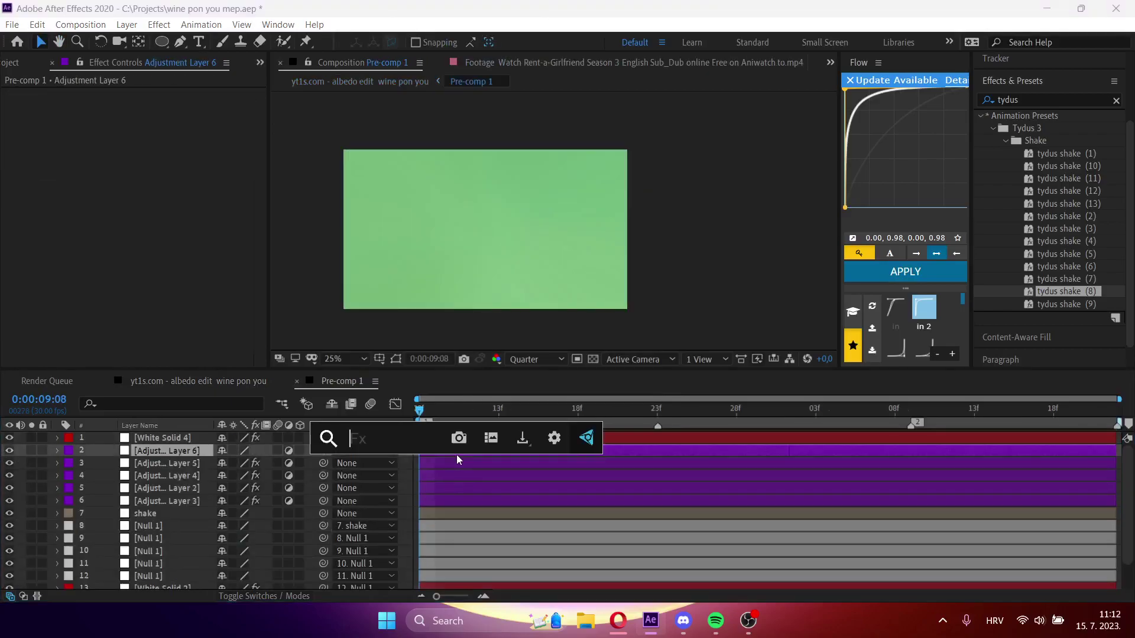
text(cc spotl)
key(Return)
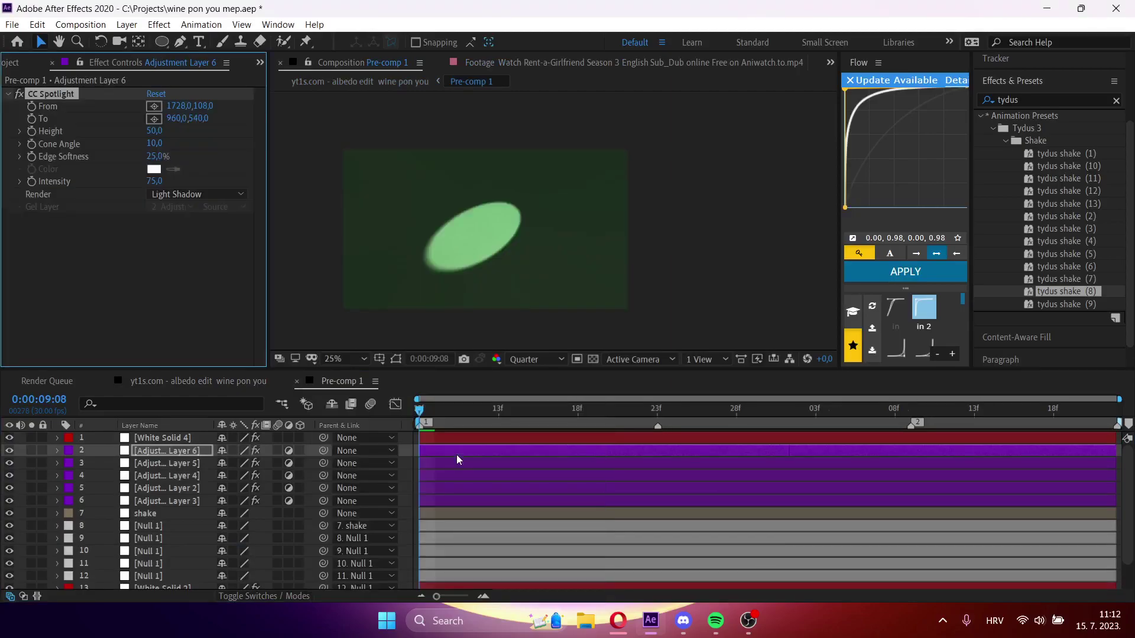
- Set the spotlight's Height to 0 and place its From point above the frame at about 1160, -756
drag(155, 133, 2, 144)
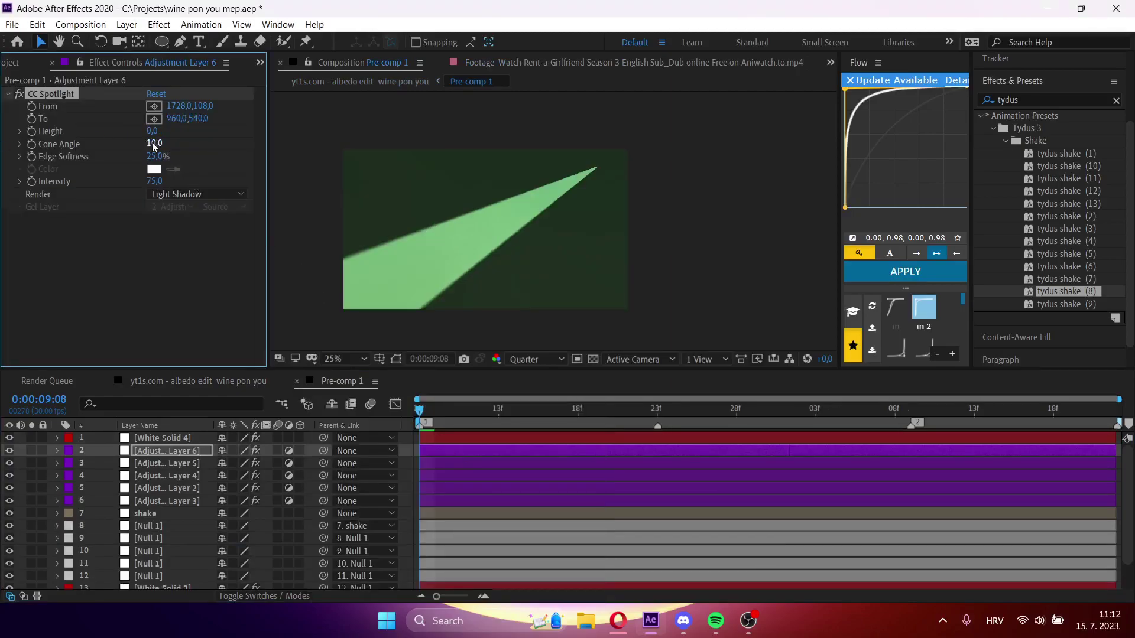
key(comma)
click(396, 359)
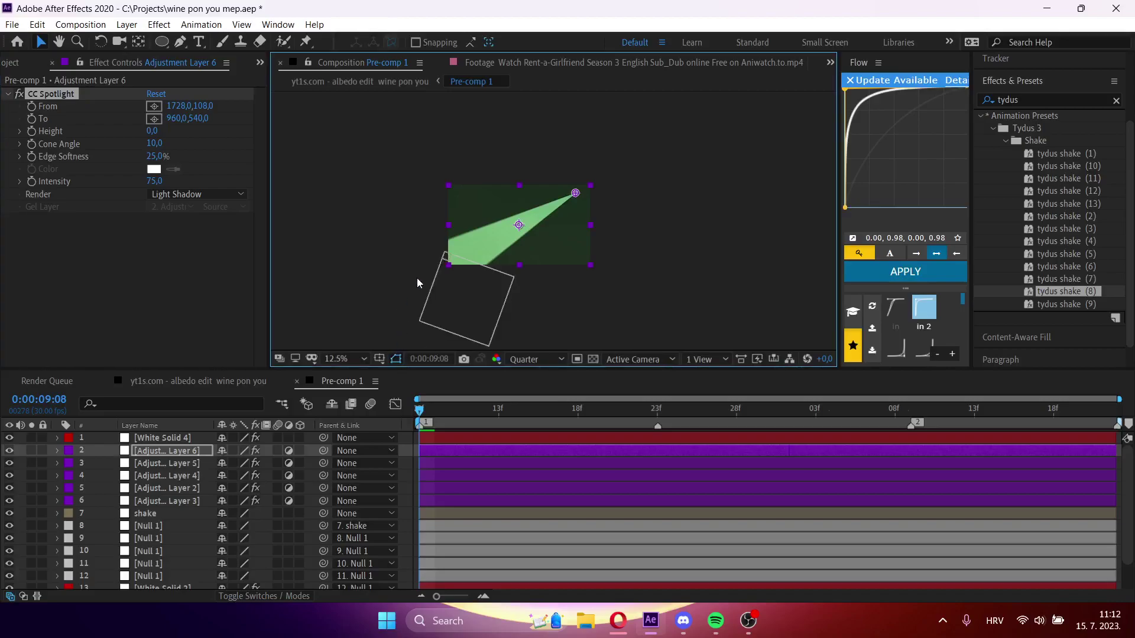
drag(576, 194, 534, 128)
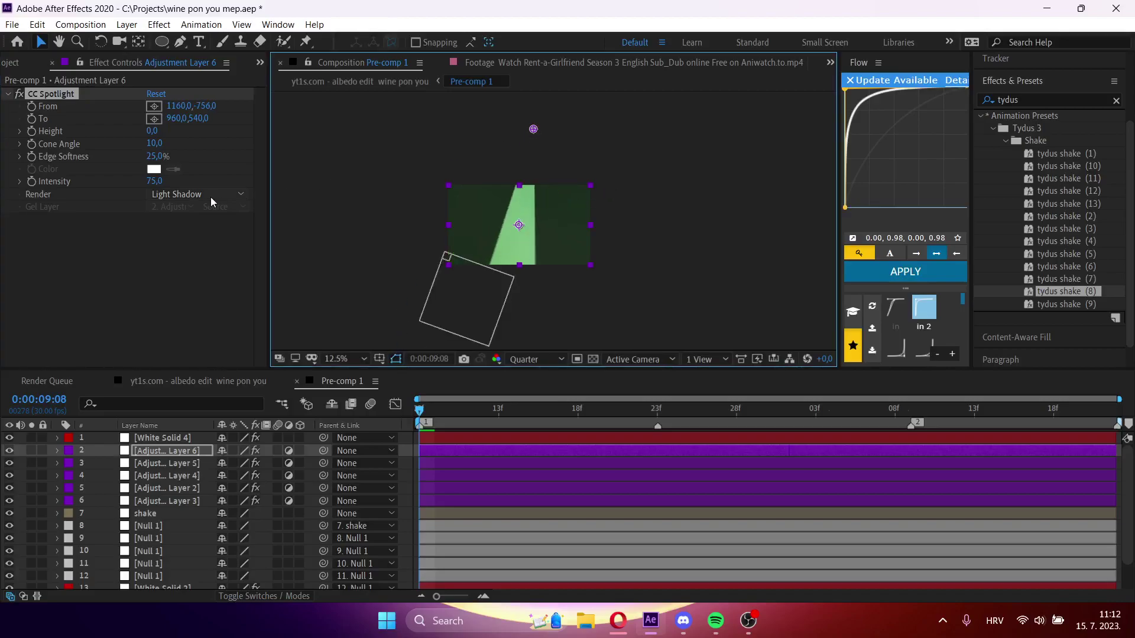
- Set the spotlight's Edge Softness to 100%, Intensity to 58 and Cone Angle to 19.5
drag(151, 158, 248, 166)
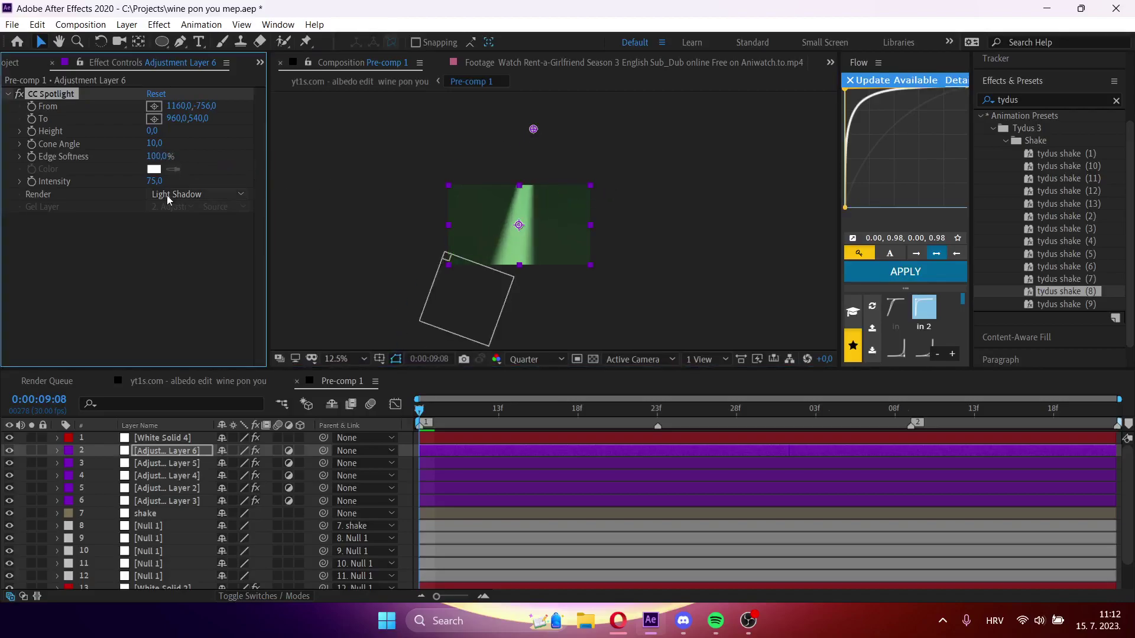
drag(154, 183, 142, 185)
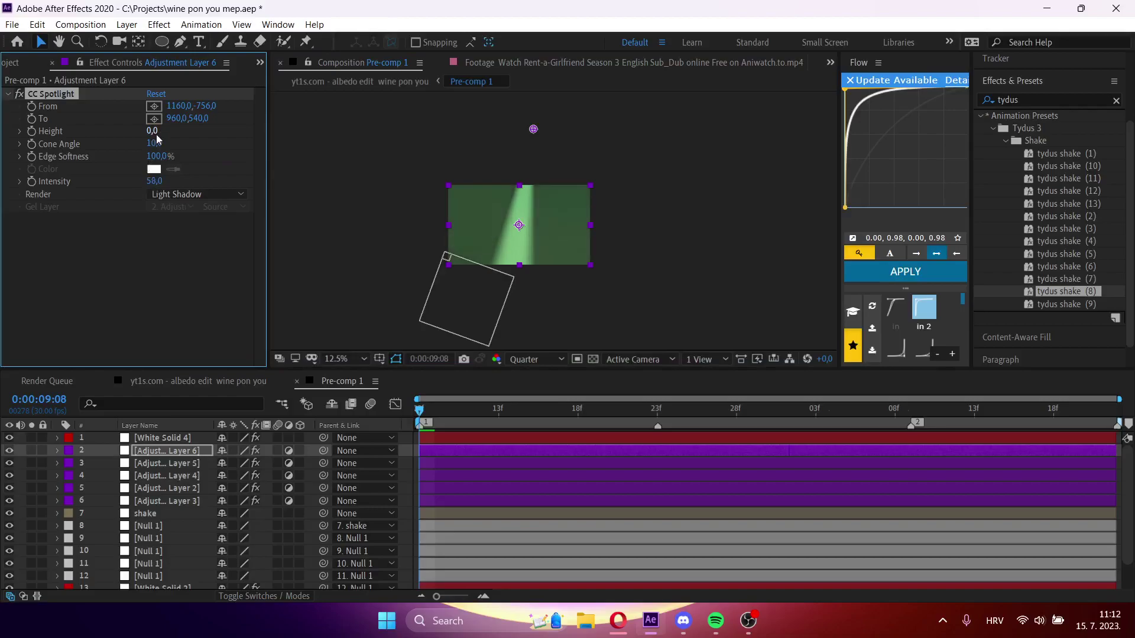
mouse_move(179, 134)
mouse_down()
mouse_move(160, 136)
mouse_move(188, 149)
mouse_up()
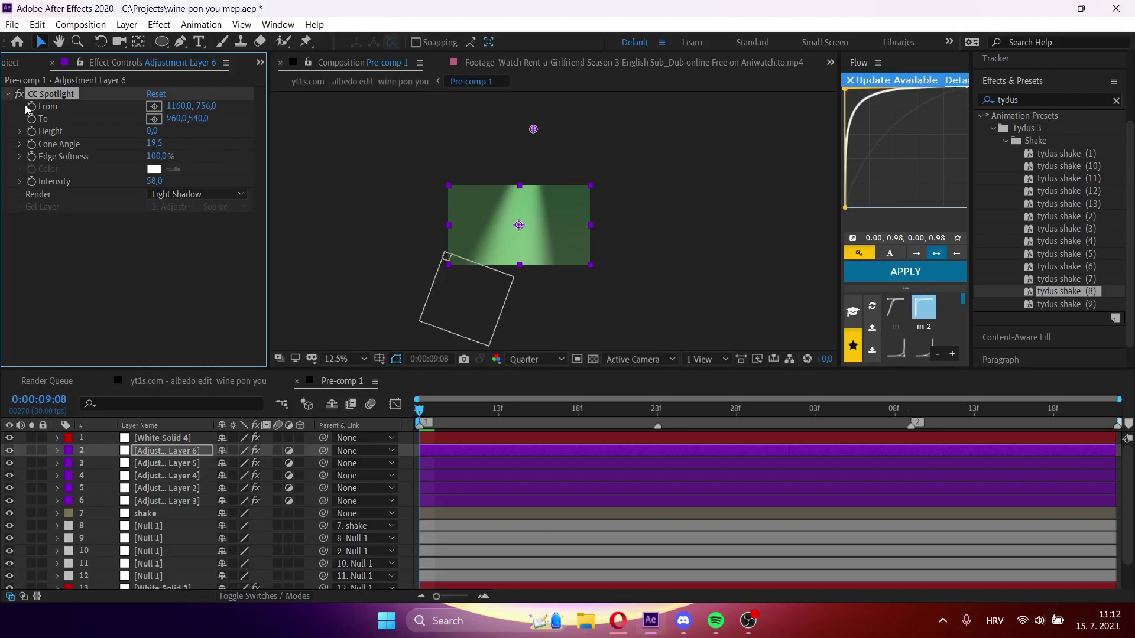
- Keyframe the spotlight's From and To on 0:00:09:08, with To at 2176, 1604 on 0:00:09:19 and 1432, 1780 on 0:00:10:09
key(u)
drag(460, 417, 593, 410)
scroll(527, 273, up, 3)
scroll(520, 270, down, 4)
scroll(522, 272, up, 1)
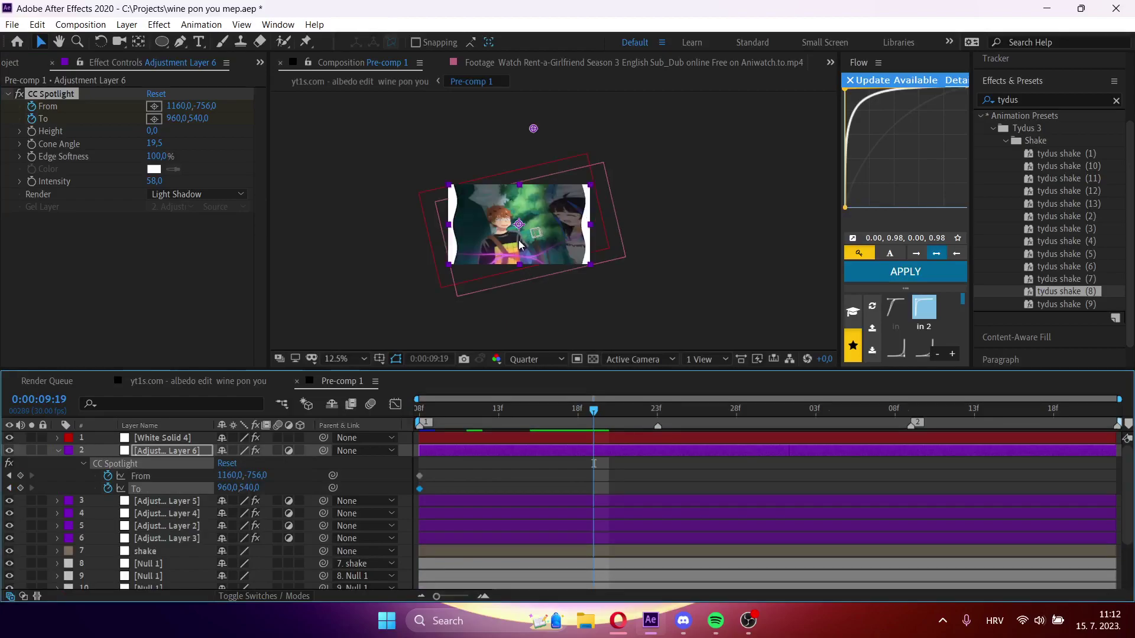
drag(518, 225, 608, 305)
drag(601, 417, 910, 446)
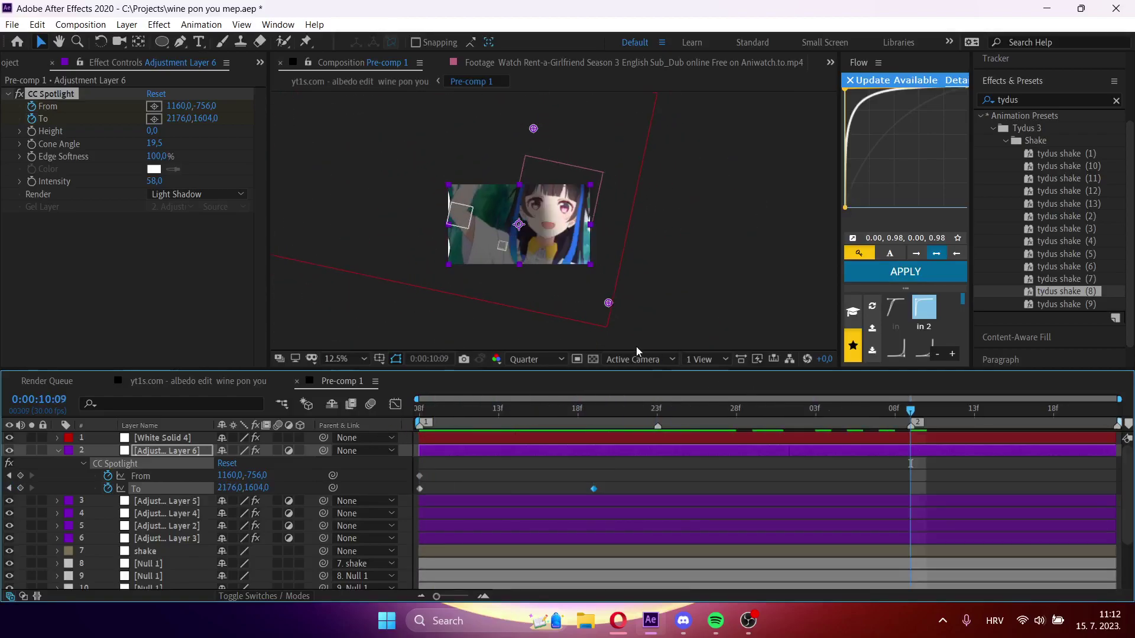
drag(608, 305, 553, 318)
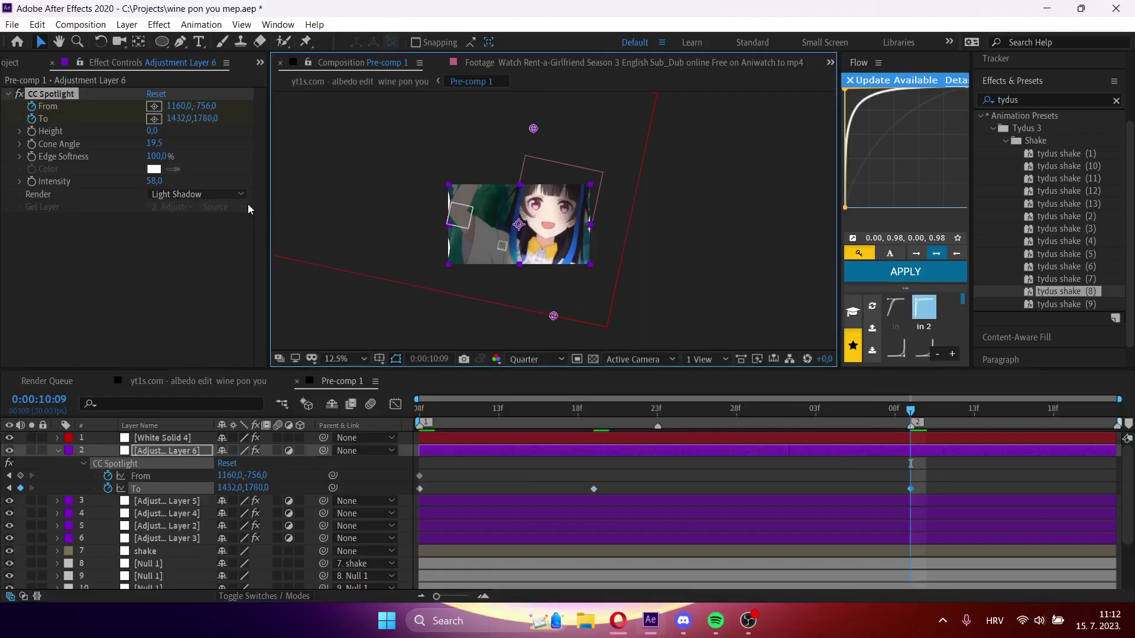
- Keyframe the spotlight's Cone Angle at 19.5 on 0:00:09:19 and 35.4 on 0:00:10:09, and keyframe its Intensity at both times
click(31, 155)
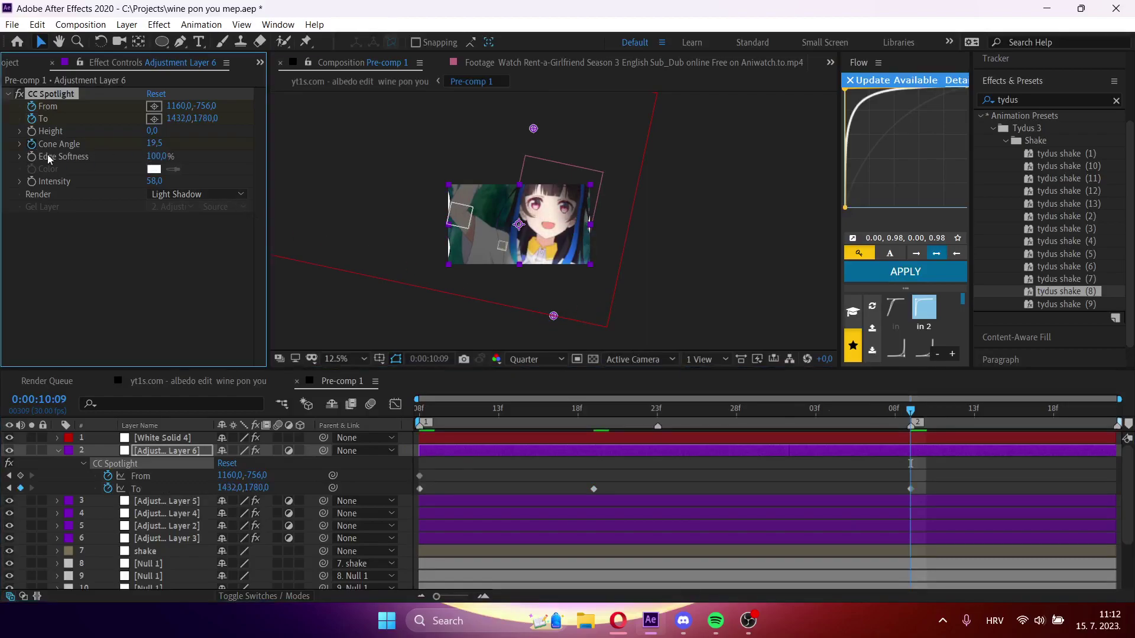
key(u)
key(u)
drag(608, 415, 594, 416)
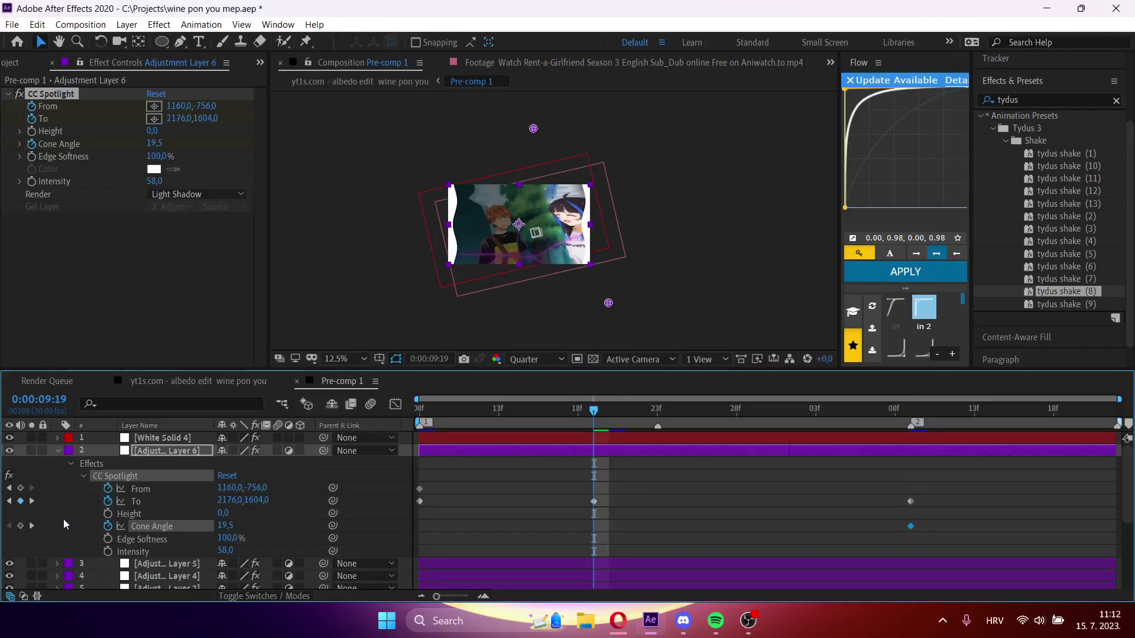
click(31, 526)
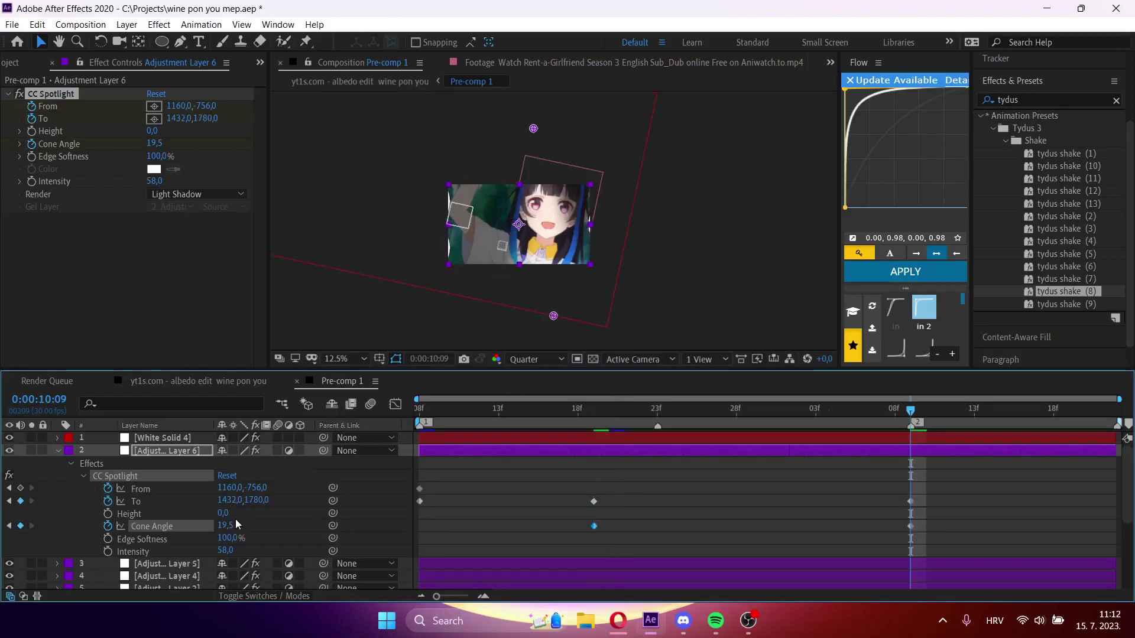
click(29, 182)
click(8, 526)
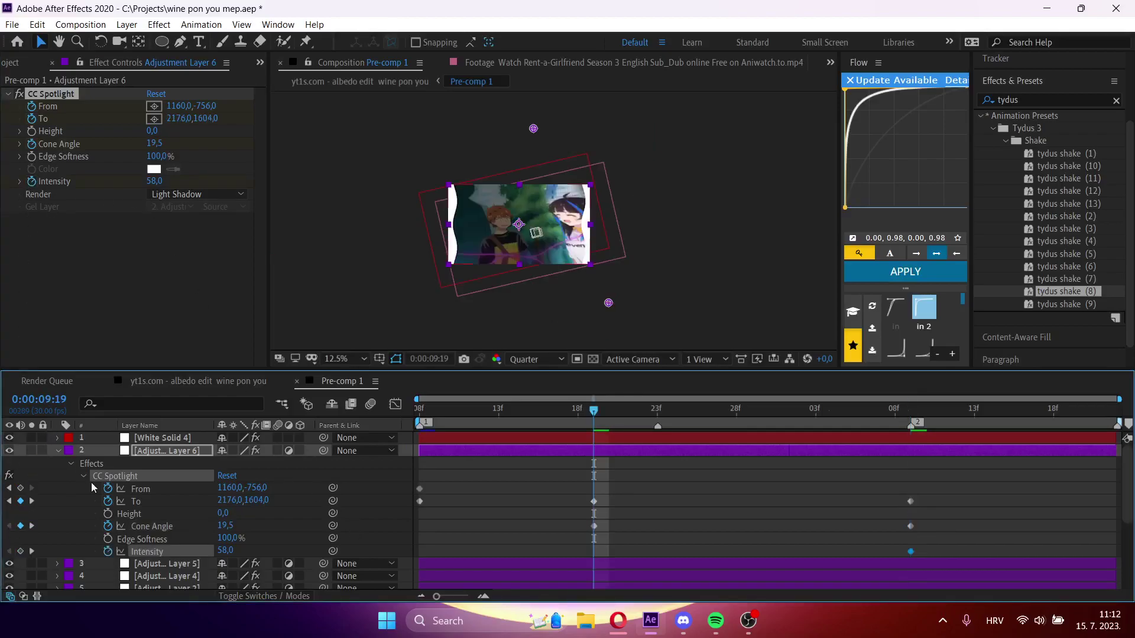
click(32, 551)
mouse_move(225, 552)
mouse_down()
mouse_move(258, 552)
mouse_move(233, 553)
mouse_up()
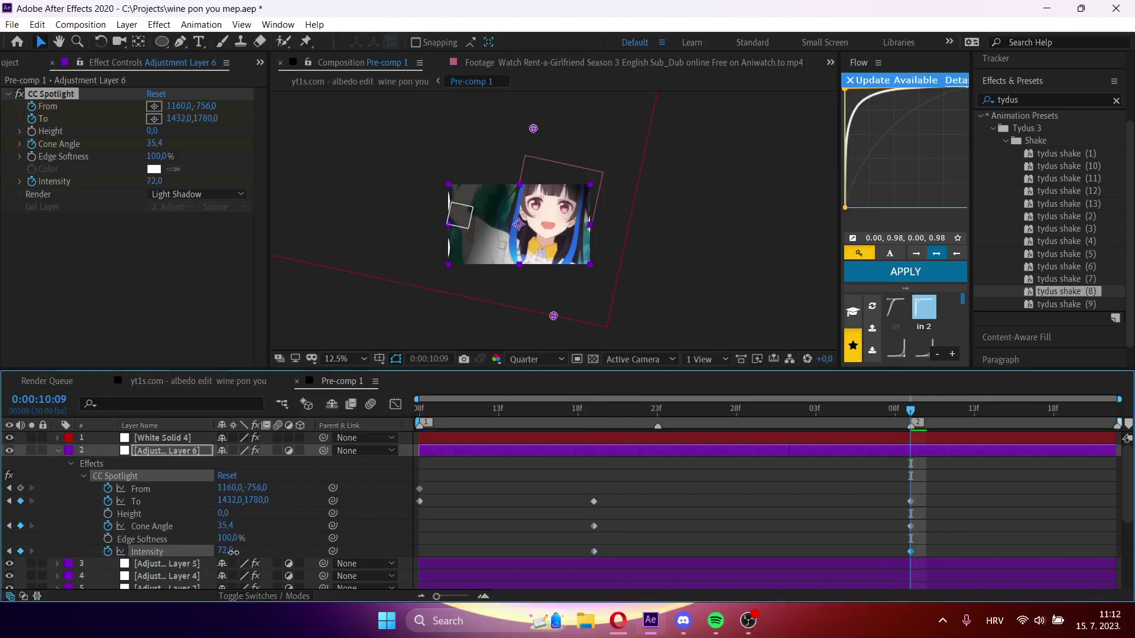
- Set the spotlight's Intensity to 105 on 0:00:09:19, preview it and add an Intensity keyframe on 0:00:09:08
click(594, 413)
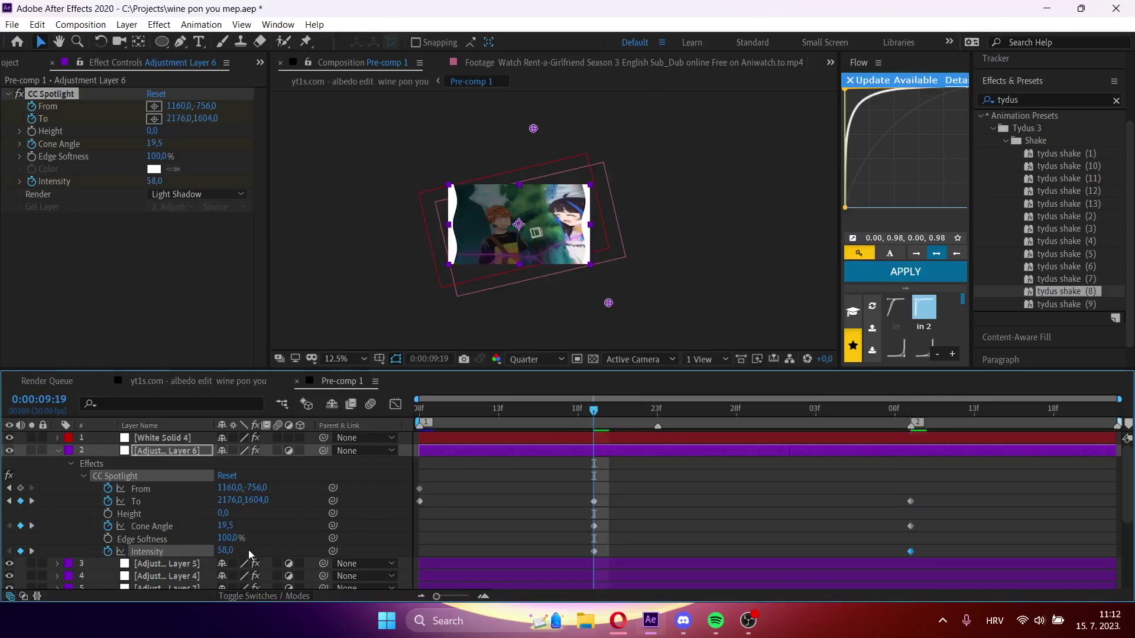
drag(232, 551, 265, 551)
key(space)
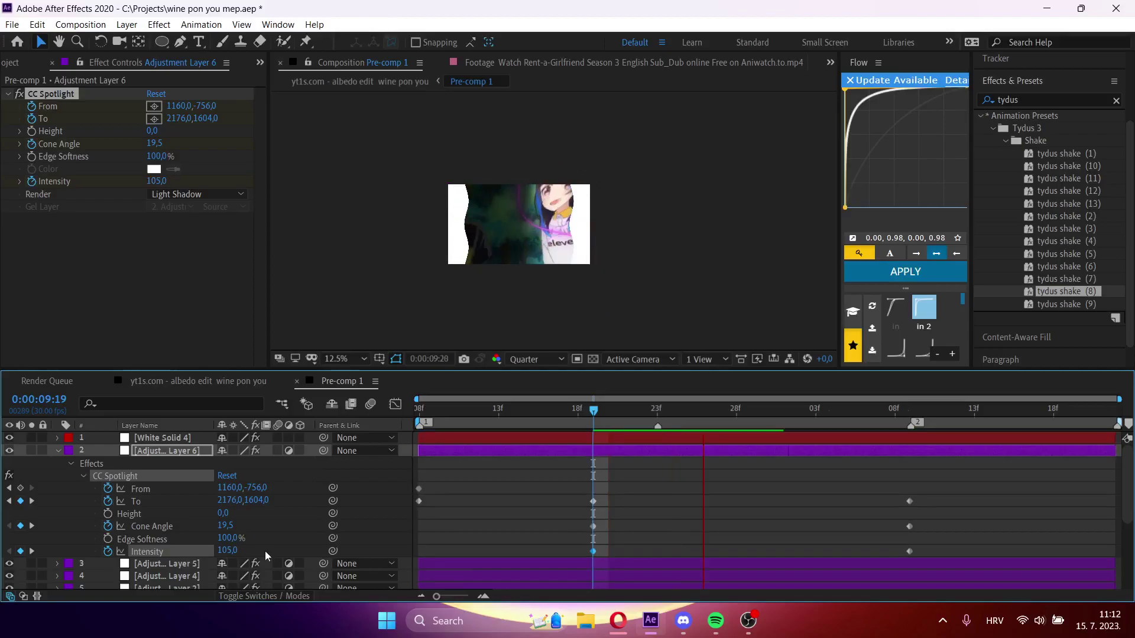
key(Tab)
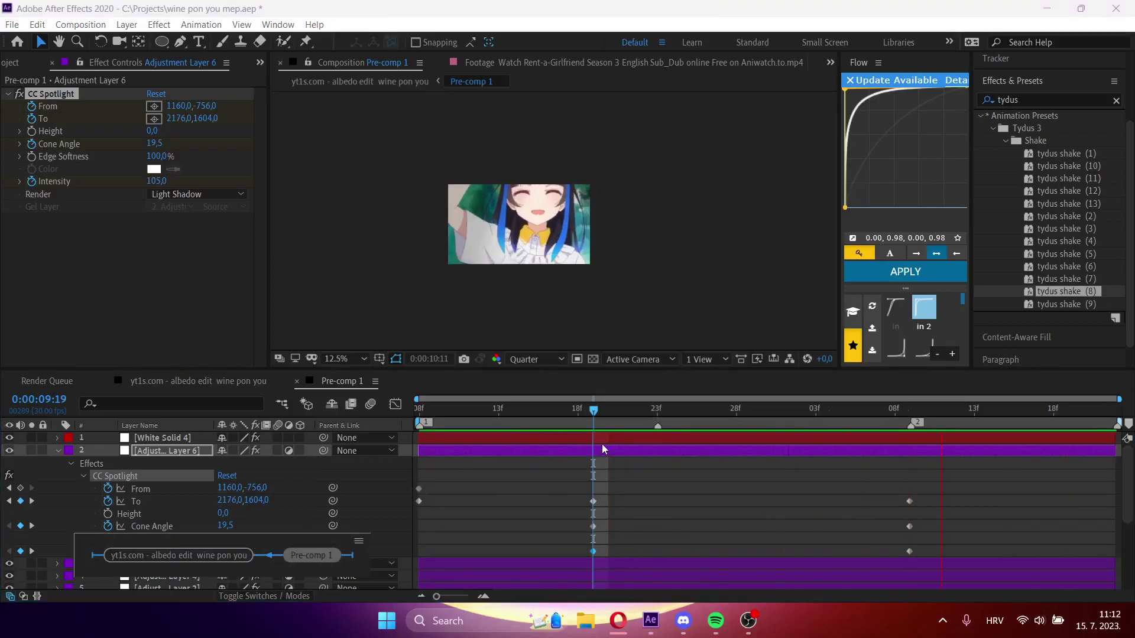
key(space)
key(Home)
key(space)
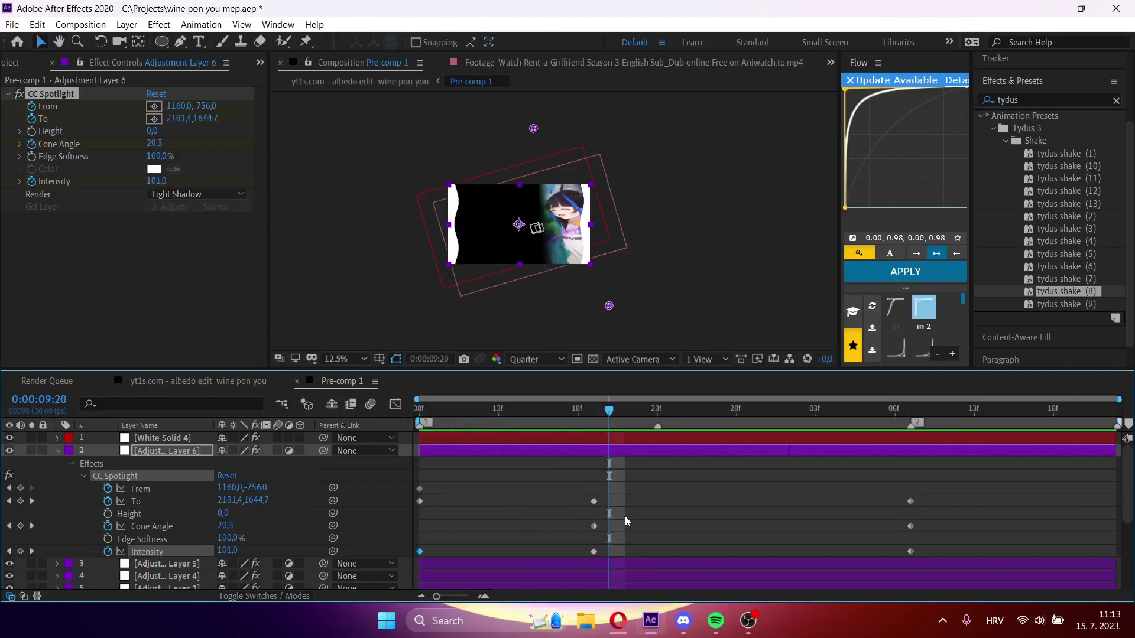
- Set the spotlight's Intensity keyframe on 0:00:09:19 to 77 and preview the lighting in the main composition
click(594, 423)
drag(219, 553, 197, 552)
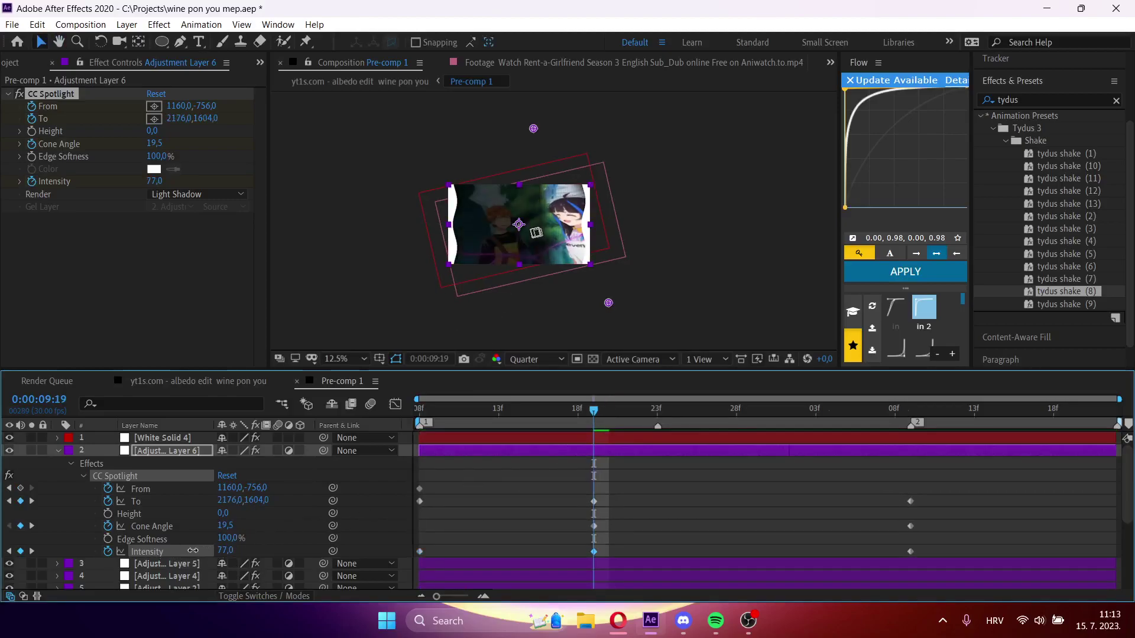
drag(573, 500, 608, 501)
click(610, 424)
drag(619, 425, 831, 421)
key(Tab)
click(775, 427)
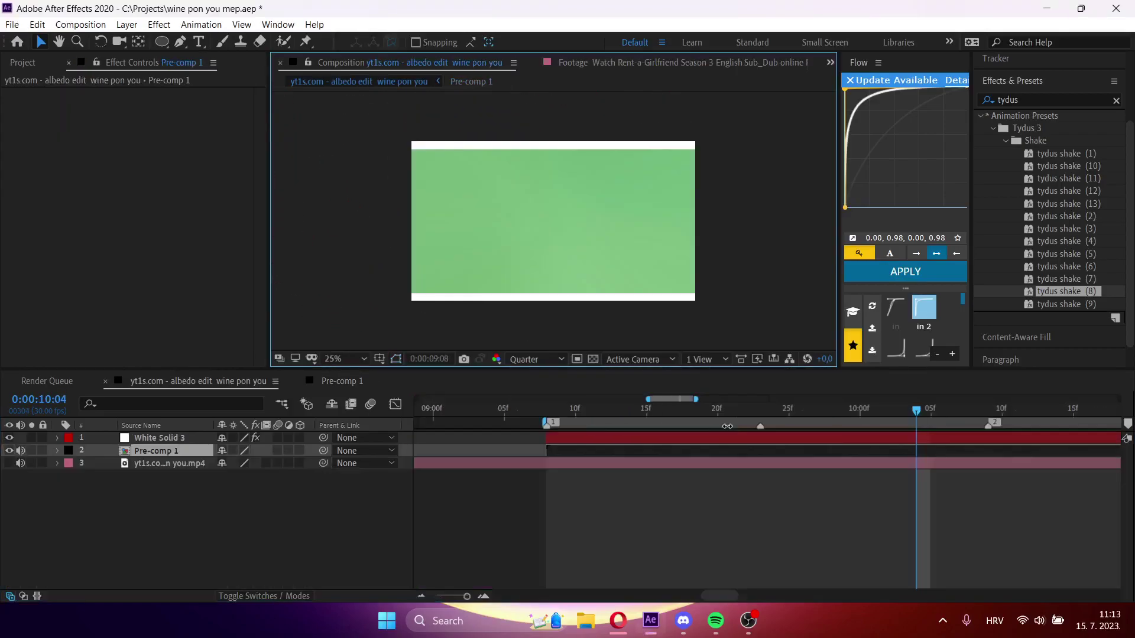
key(space)
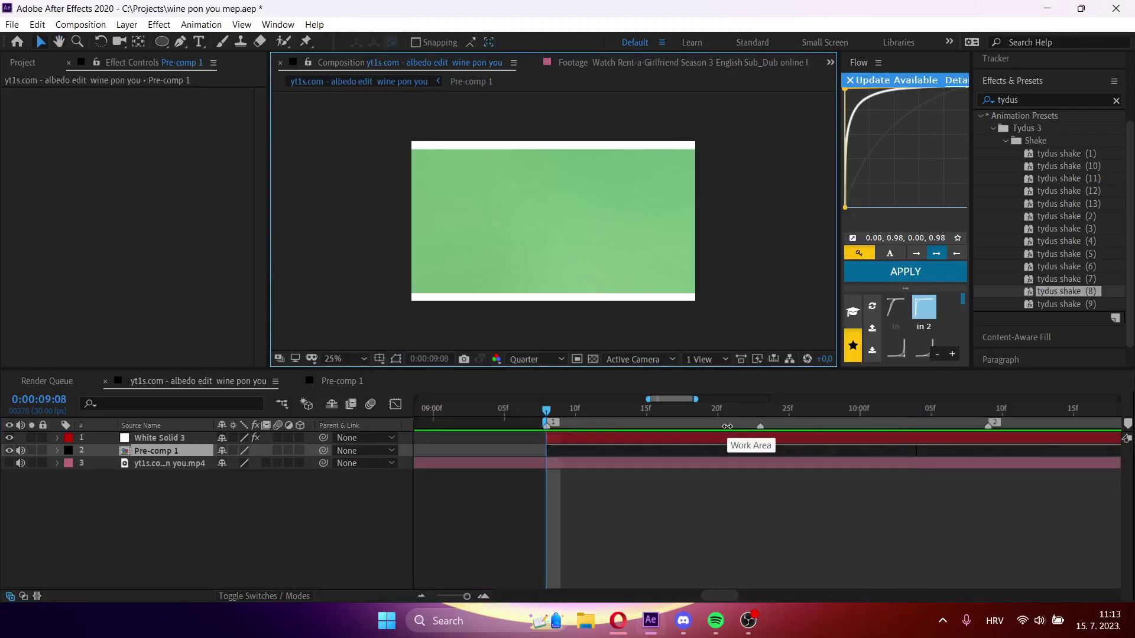
- Add another adjustment layer directly above the shake null in Pre-comp 1 and apply S_RackDefocus to it
double_click(657, 451)
key(u)
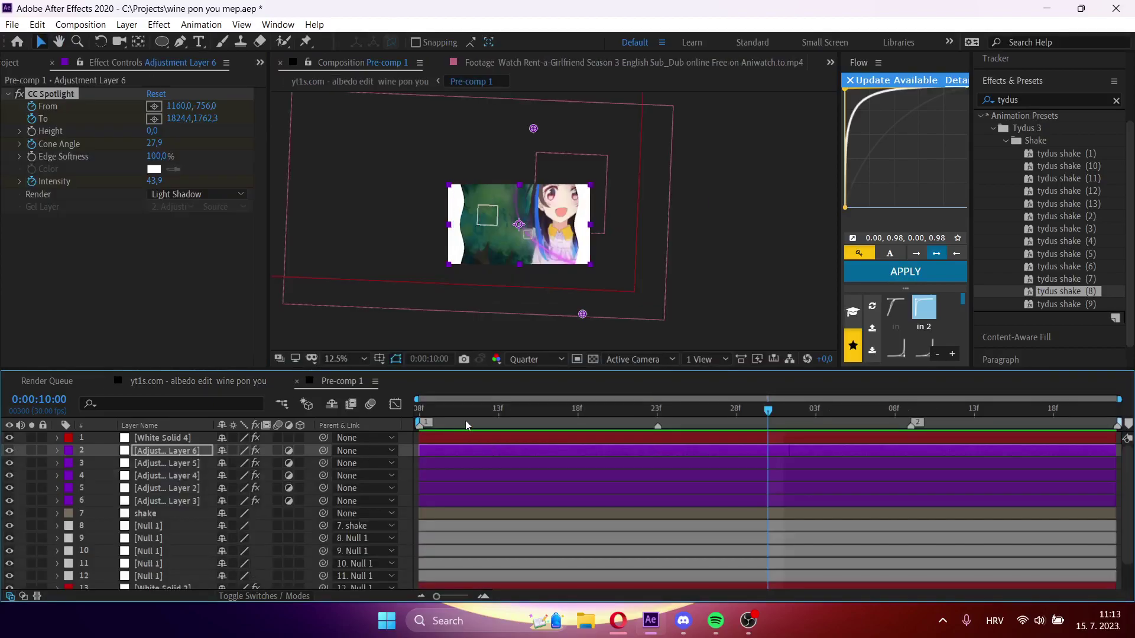
drag(465, 414, 394, 497)
click(460, 516)
key(ctrl+alt+y)
key(ctrl+space)
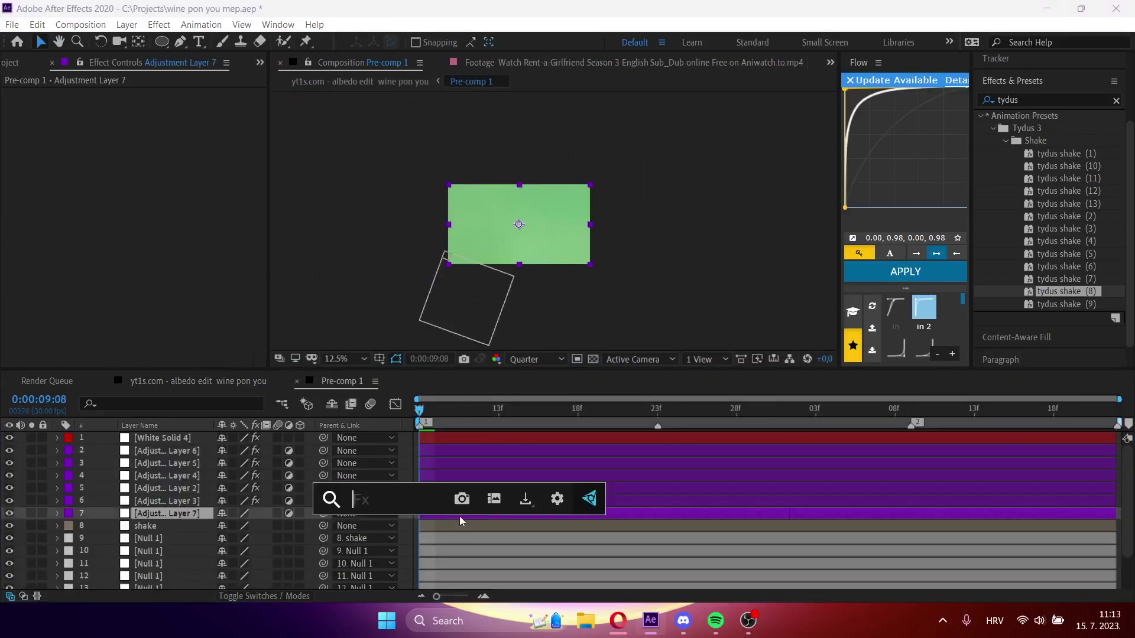
text(s_ra)
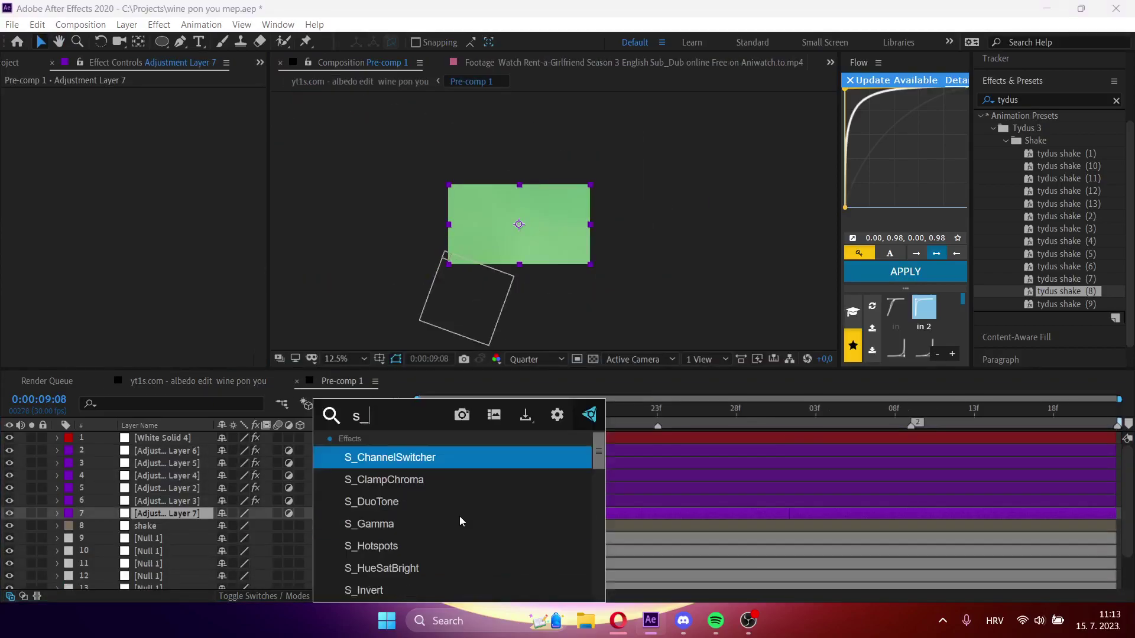
key(Up)
key(Up)
key(Up)
key(Escape)
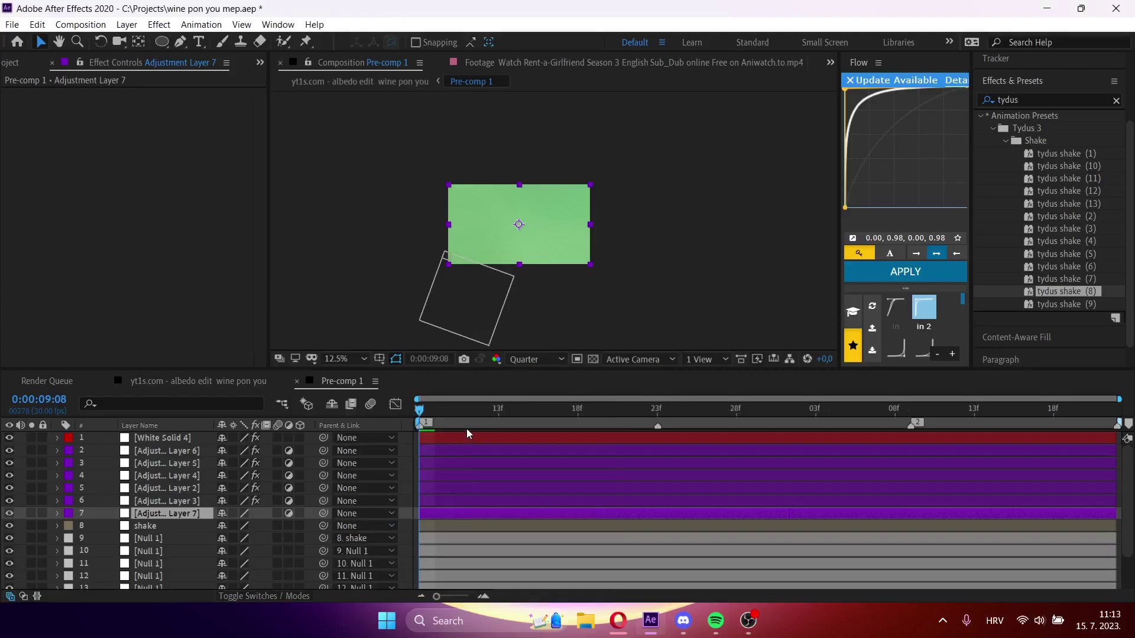
- Keyframe S_RackDefocus's Bokeh at -0.33 on 0:00:09:18 and move to 0:00:09:23
key(space)
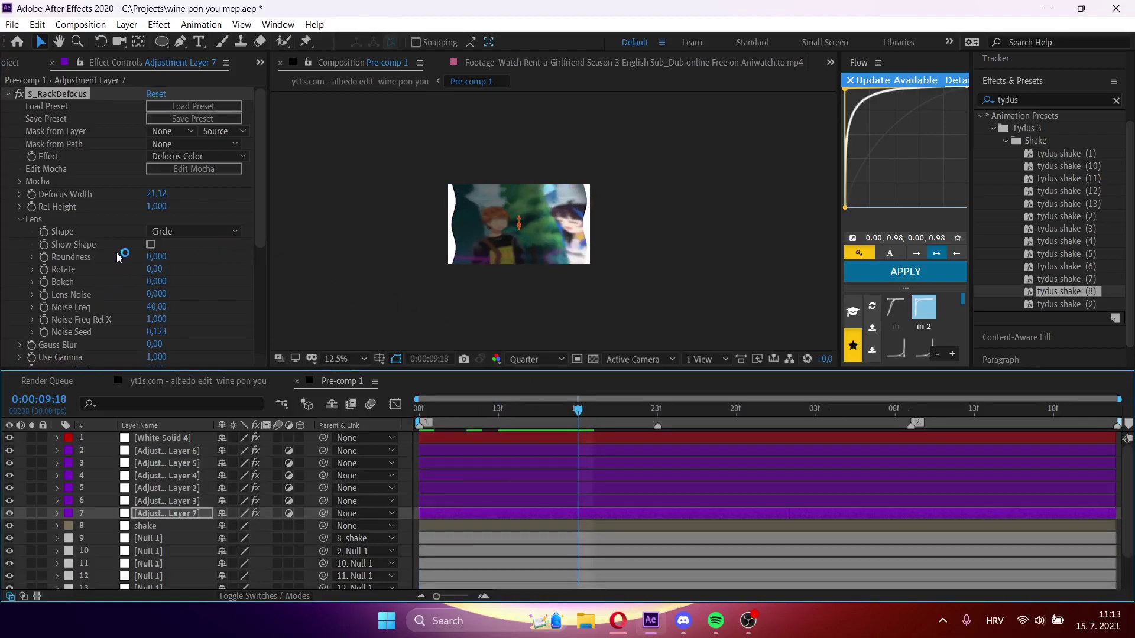
drag(165, 285, 213, 283)
key(period)
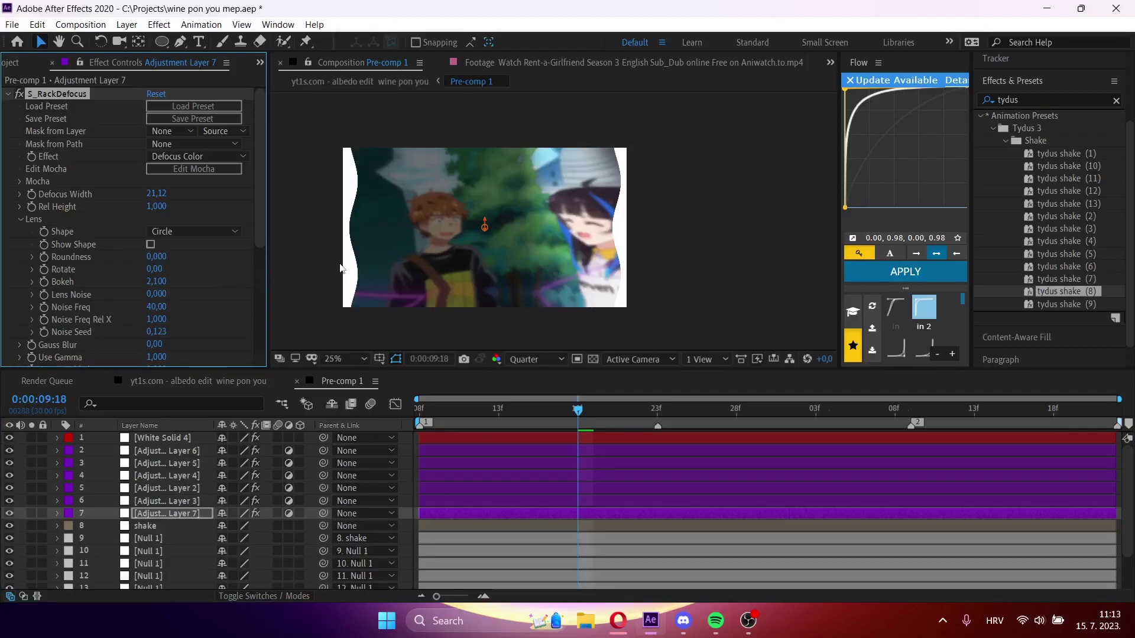
drag(84, 287, 265, 287)
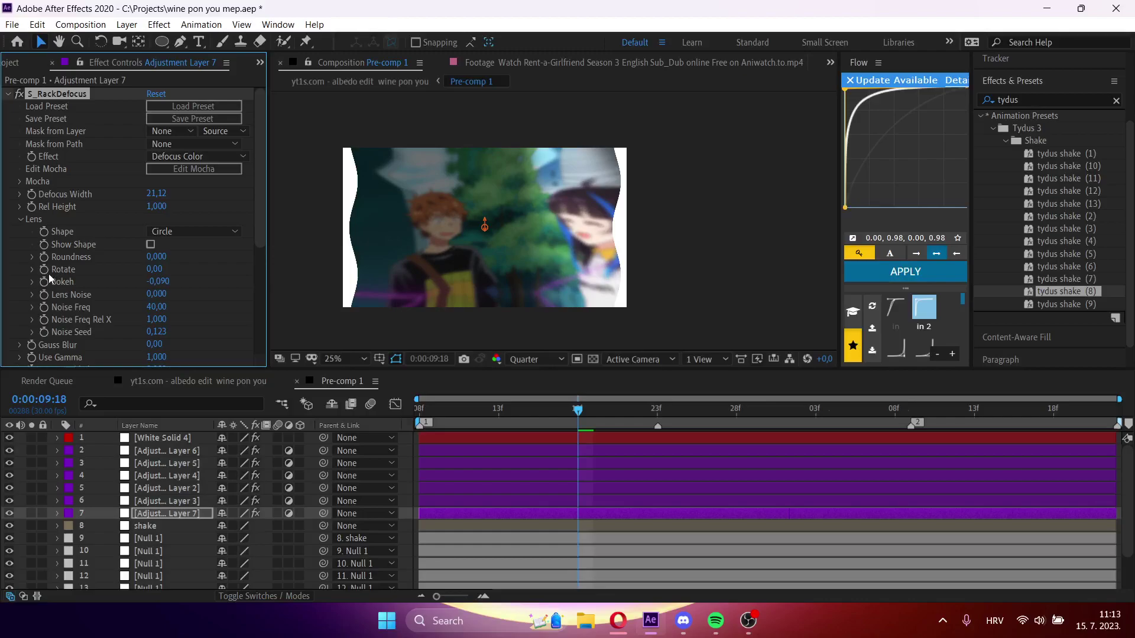
drag(163, 288, 3, 298)
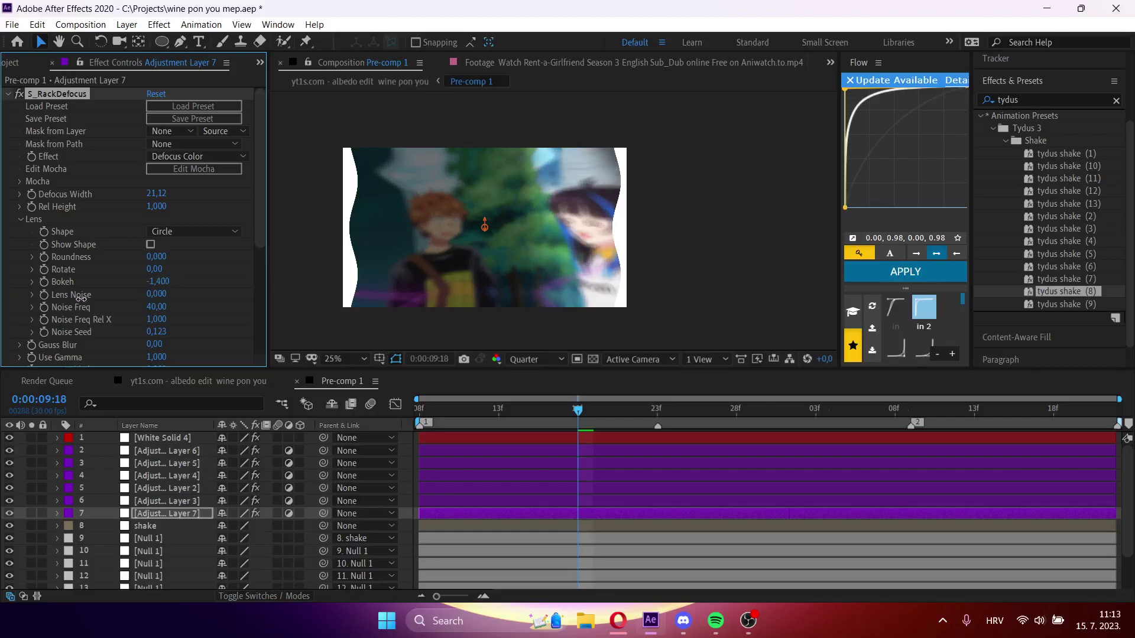
click(43, 282)
click(655, 413)
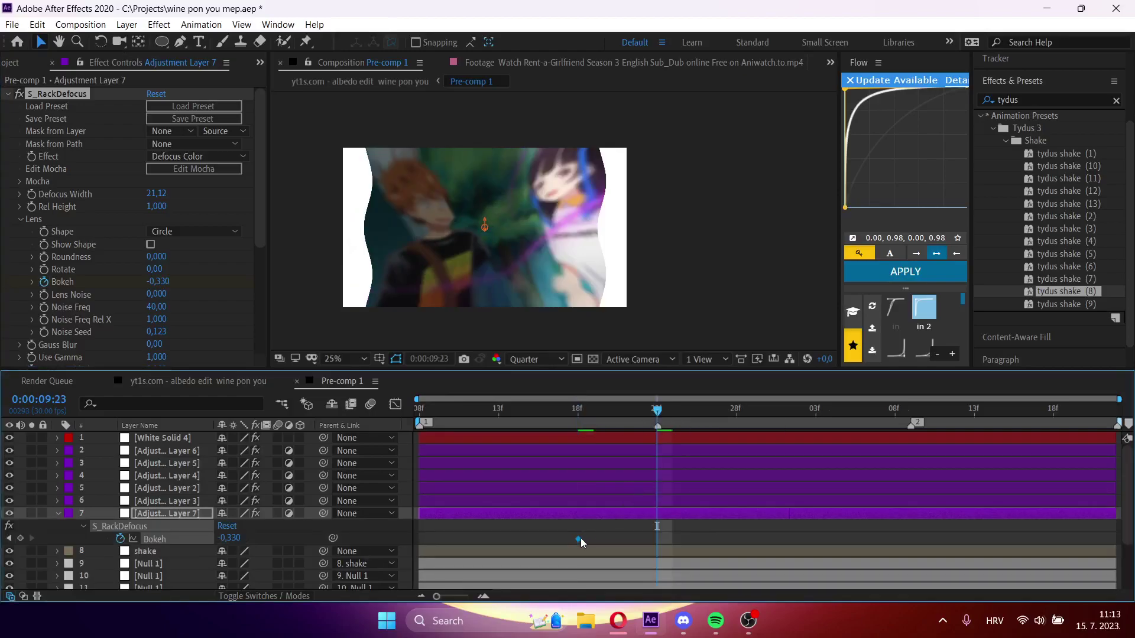
- Move the existing Bokeh keyframe to 0:00:09:23 and set Bokeh to 5.910 at 0:00:09:15 on Adjustment Layer 7
drag(583, 538, 661, 537)
click(530, 417)
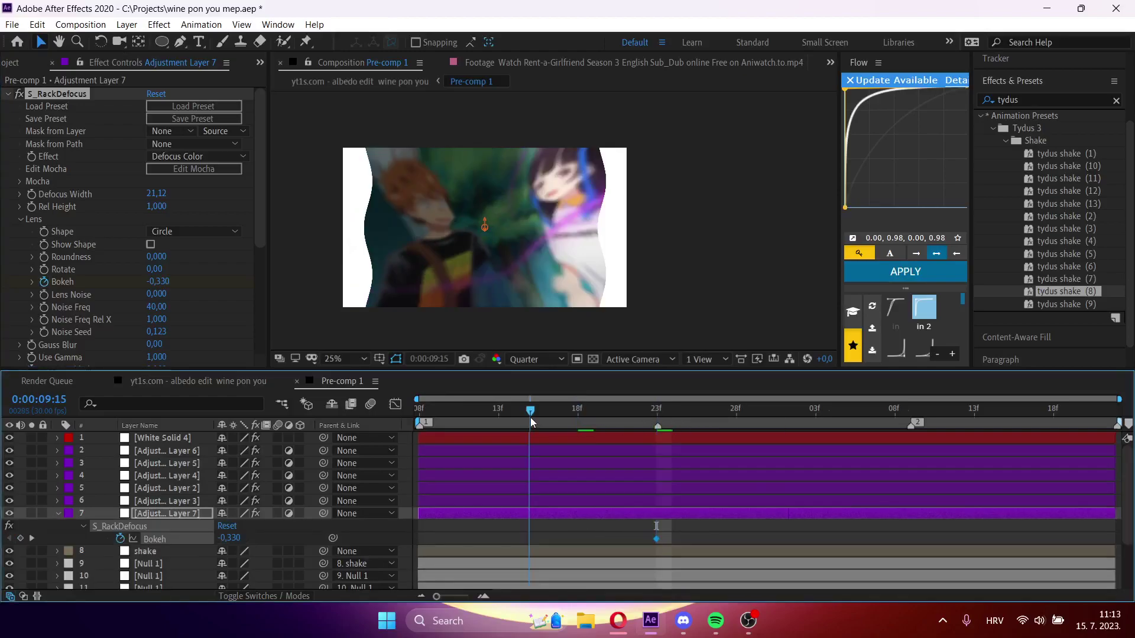
drag(161, 282, 584, 286)
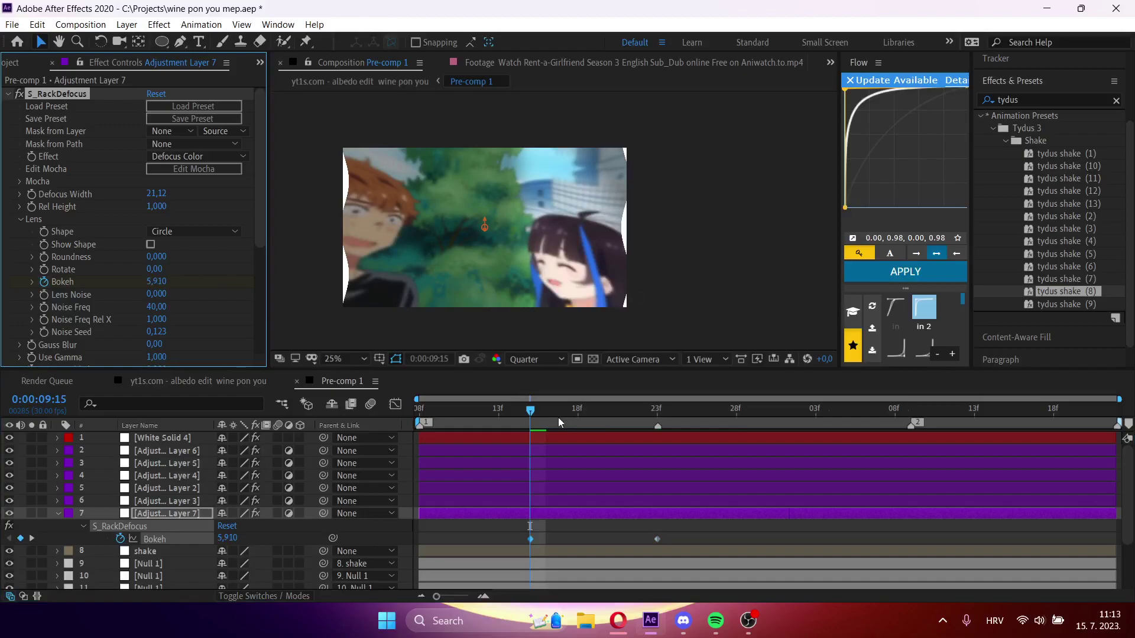
- Copy the starting Bokeh keyframe to about 0:00:10:07 and save the project
drag(543, 414, 514, 482)
key(ctrl+v)
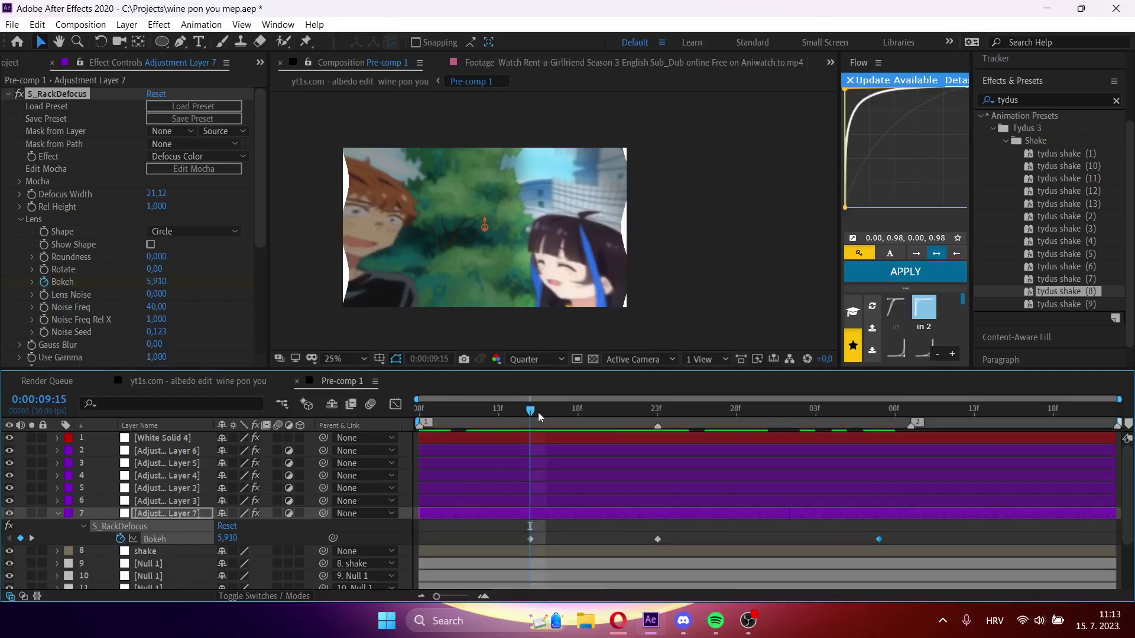
key(ctrl+s)
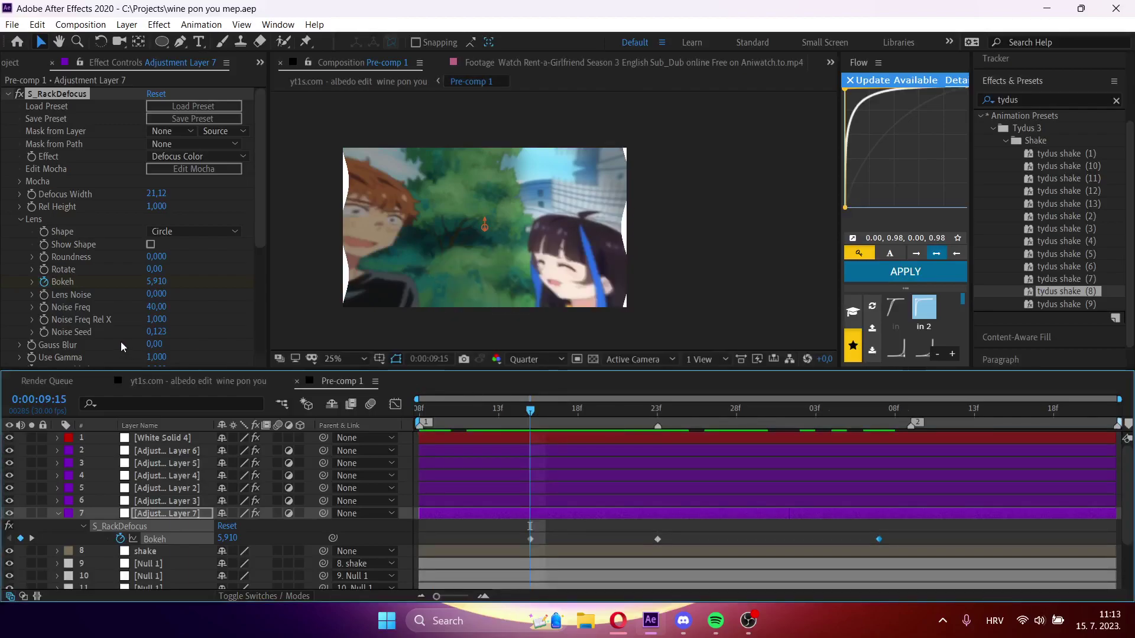
drag(157, 299, 132, 301)
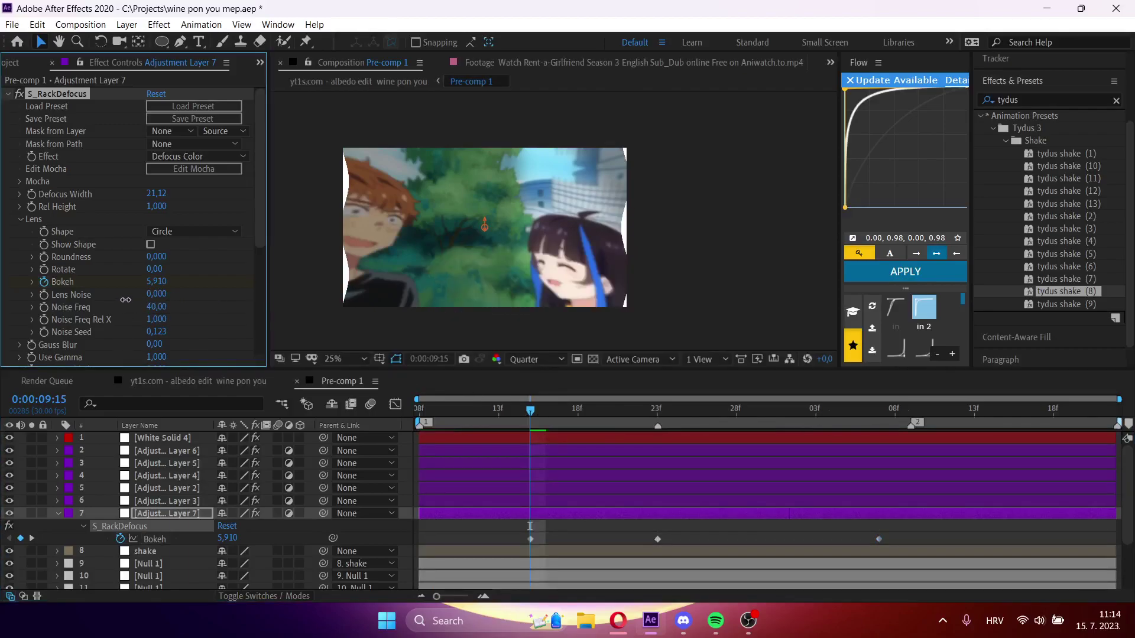
key(ctrl+z)
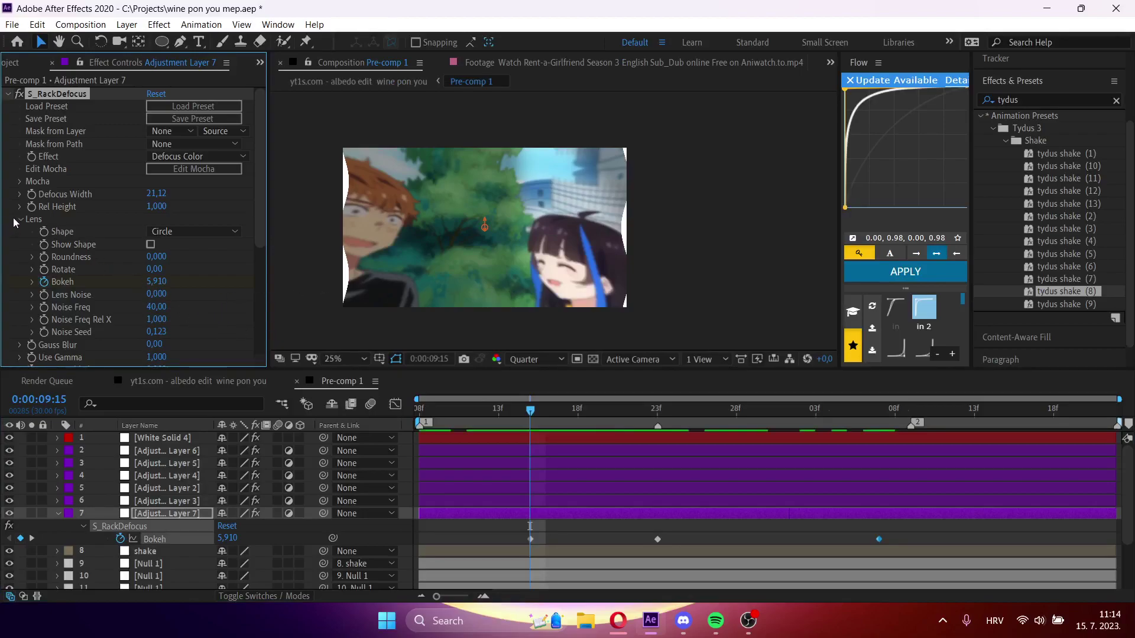
- Animate the S_RackDefocus Gauss Blur from 43 at 0:00:09:08 to 0 at 0:00:09:21 and preview it
click(20, 218)
drag(155, 231, 187, 237)
key(Home)
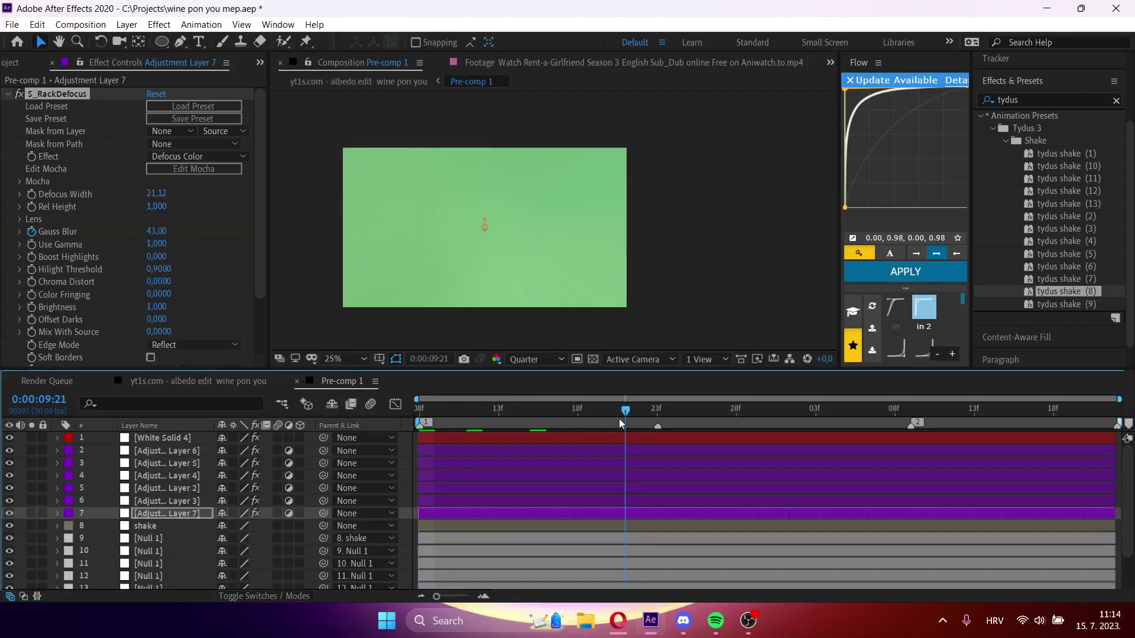
click(625, 418)
click(157, 231)
text(0)
key(Return)
drag(494, 424, 368, 427)
key(space)
key(space)
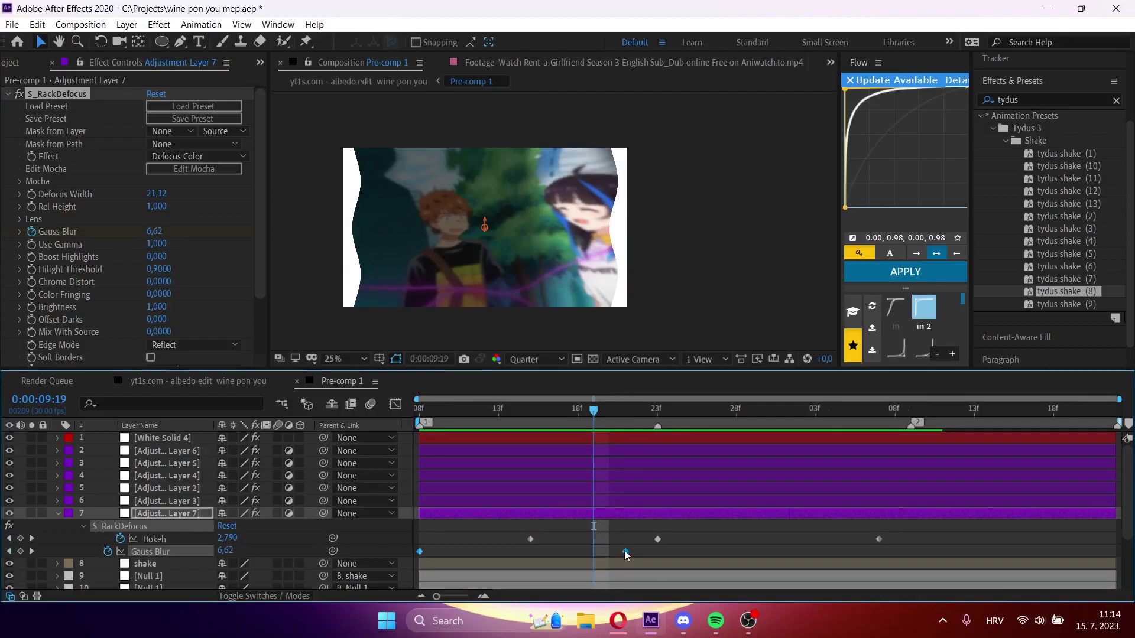
- Move the ending Gauss Blur keyframe to about 0:00:09:29 and shape its eased curve to fall fast and settle slowly
drag(720, 552, 752, 551)
click(395, 405)
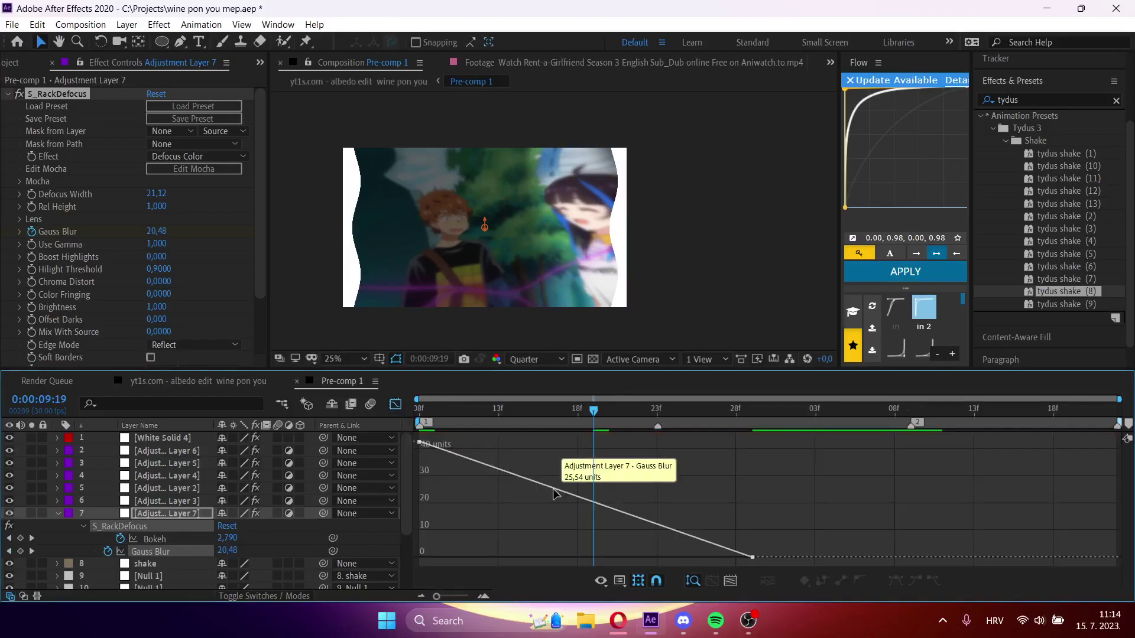
click(896, 582)
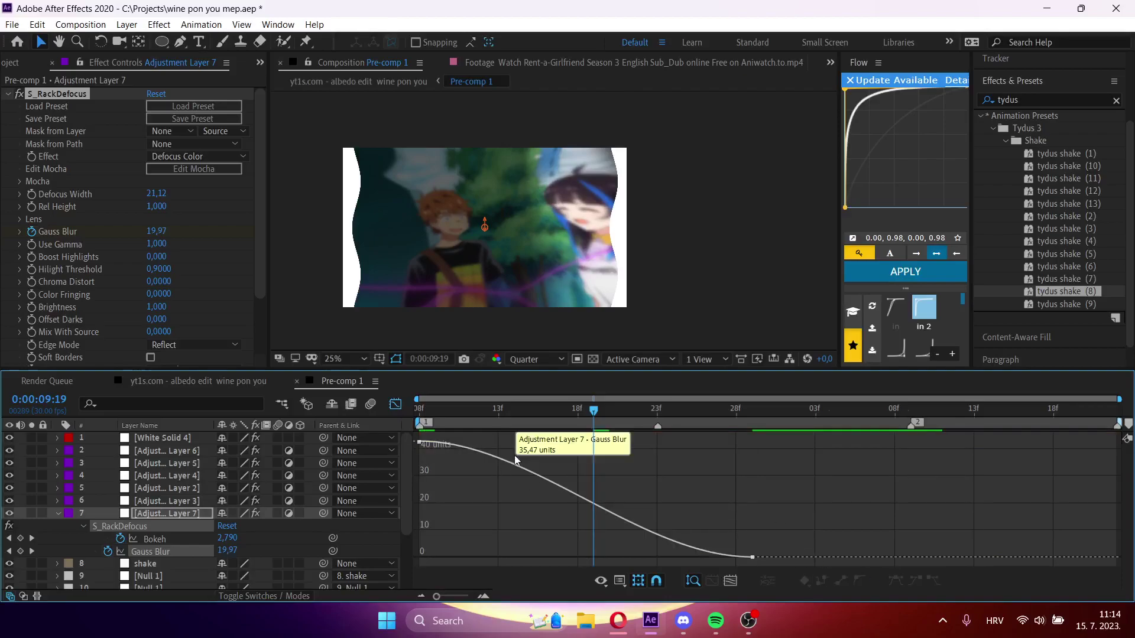
click(536, 476)
drag(529, 441, 461, 517)
drag(445, 421, 355, 437)
key(space)
key(space)
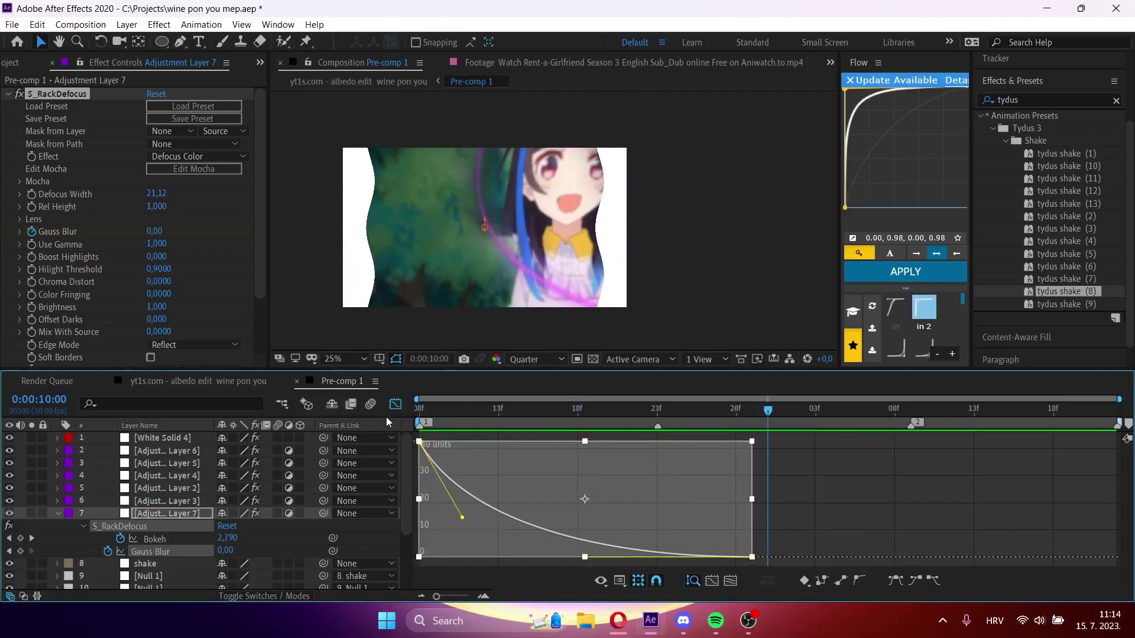
click(395, 405)
- Animate the S_RackDefocus Brightness from 1.540 at 0:00:09:08 to 1 at about 0:00:09:27
drag(436, 413, 533, 424)
key(u)
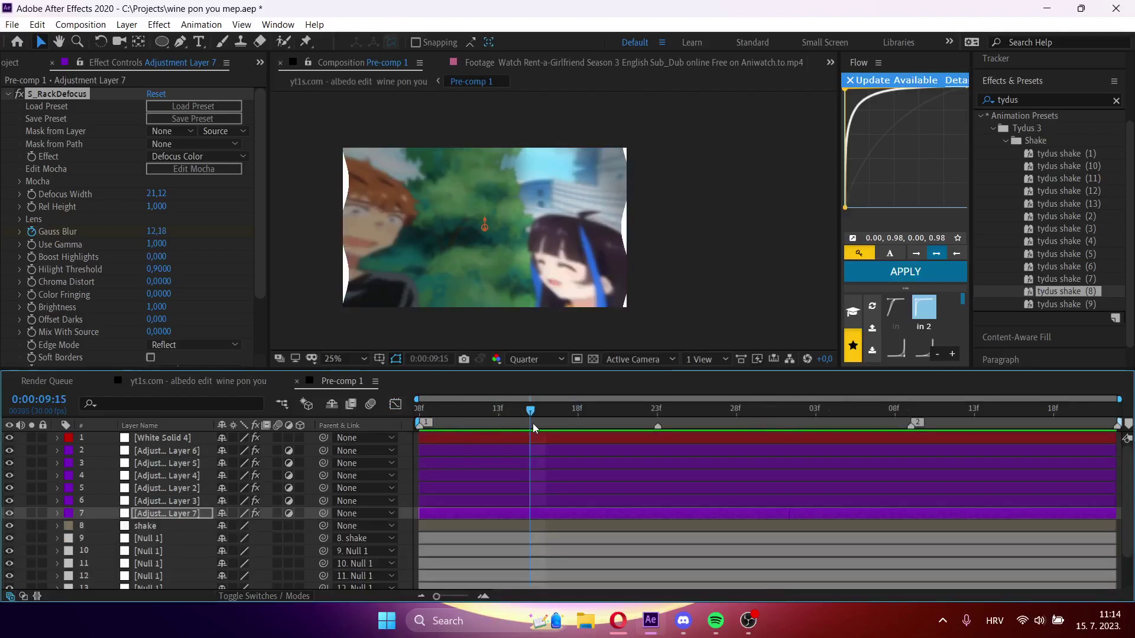
click(32, 308)
drag(149, 314, 205, 321)
key(Home)
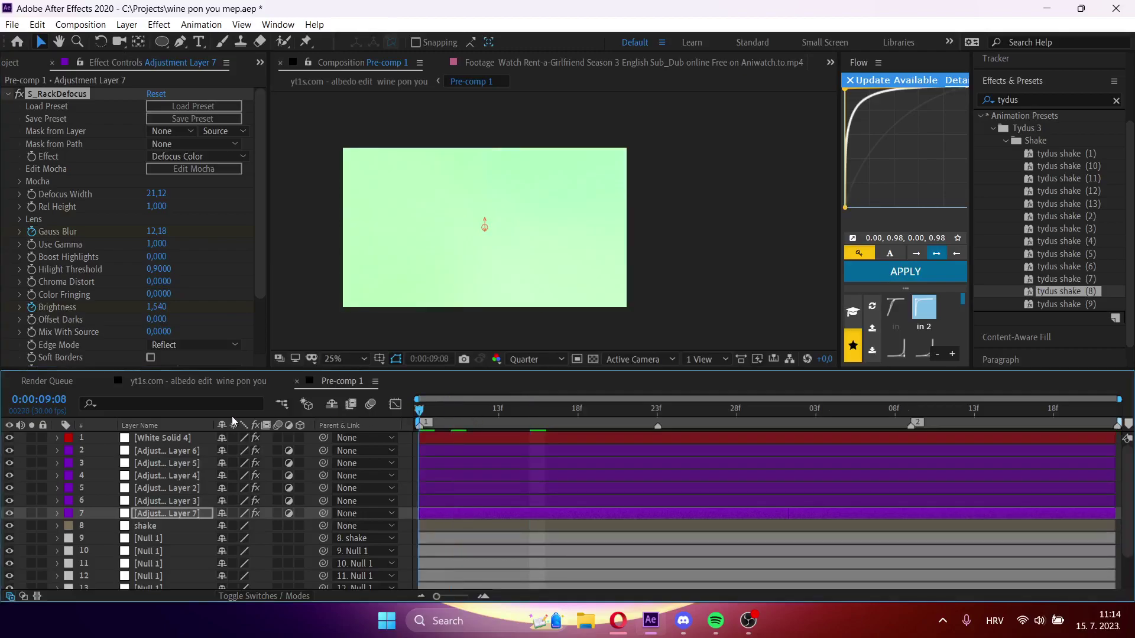
key(u)
drag(530, 564, 417, 565)
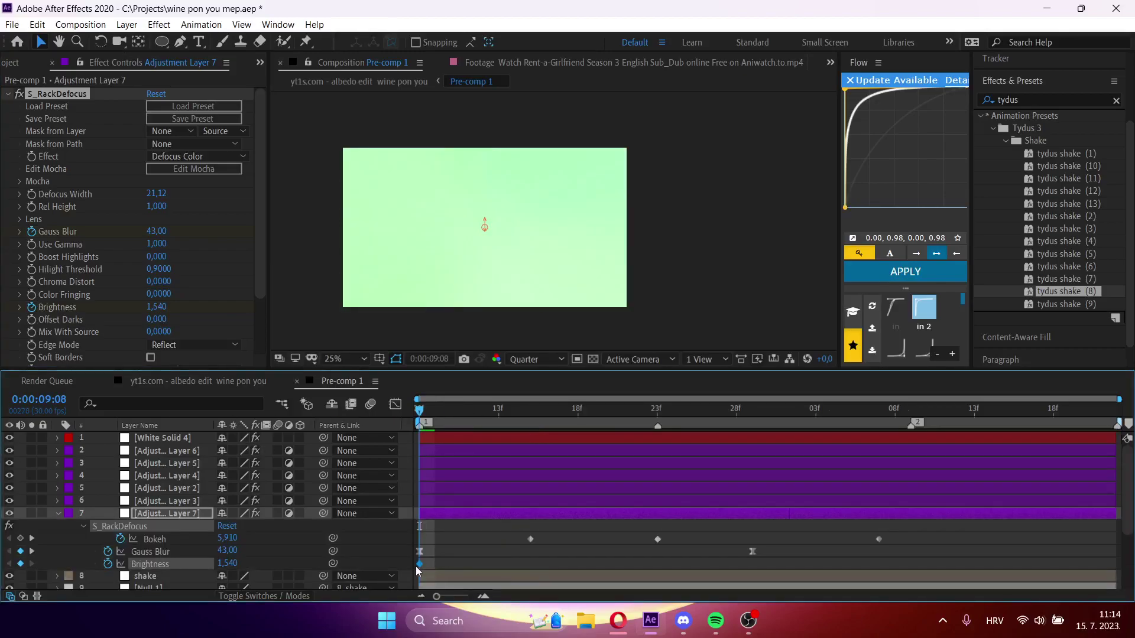
click(723, 414)
click(233, 566)
text(1)
key(Return)
- Ease the Brightness keyframes, shape the curve to drop fast and settle slowly, and preview the animation
click(452, 412)
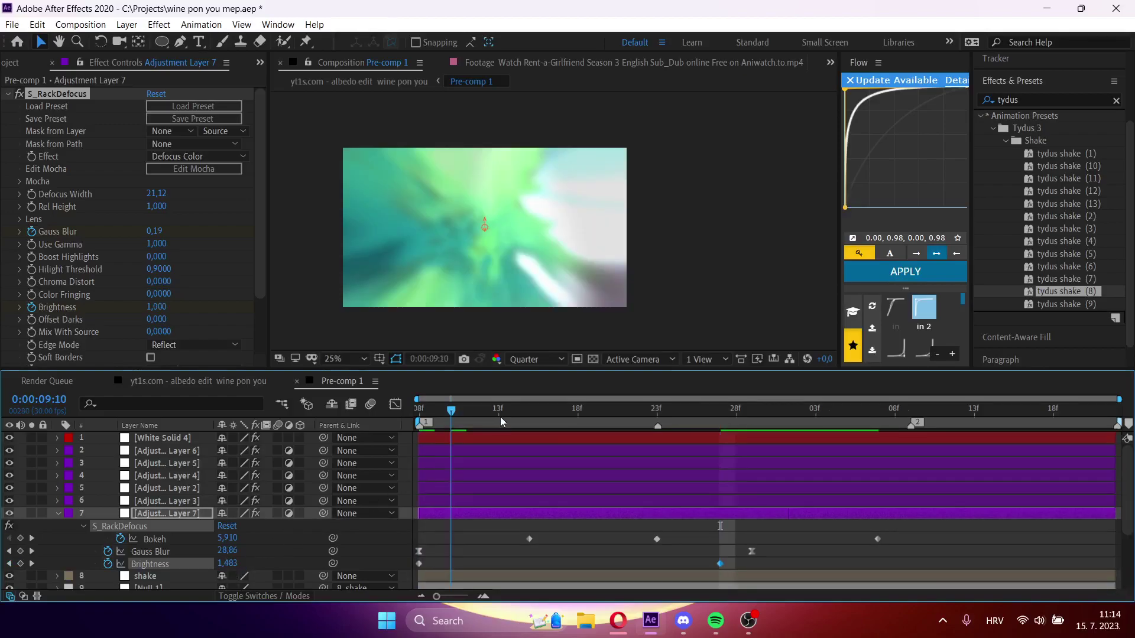
click(498, 417)
click(396, 405)
click(552, 493)
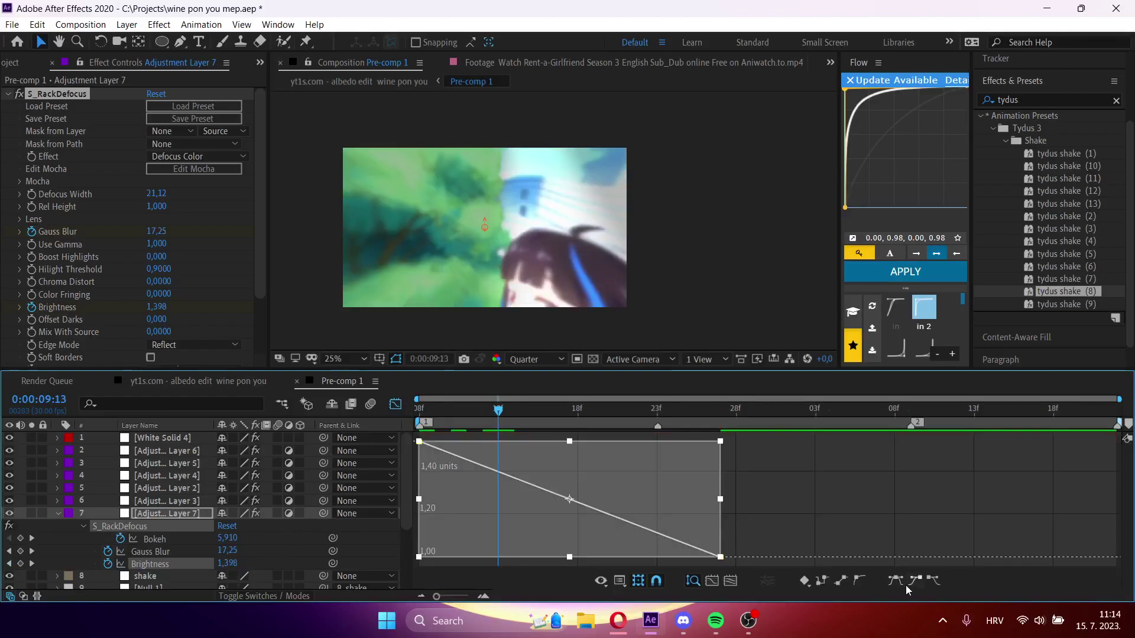
click(896, 581)
drag(526, 442, 449, 504)
drag(466, 415, 417, 432)
key(space)
click(396, 404)
key(u)
key(space)
key(space)
key(space)
- Try out different Chroma Distort values at 0:00:09:15 and 0:00:09:23, plus a Color Fringing value at 0:00:09:23
key(u)
drag(495, 417, 527, 476)
drag(158, 281, 254, 289)
key(ctrl+z)
click(658, 410)
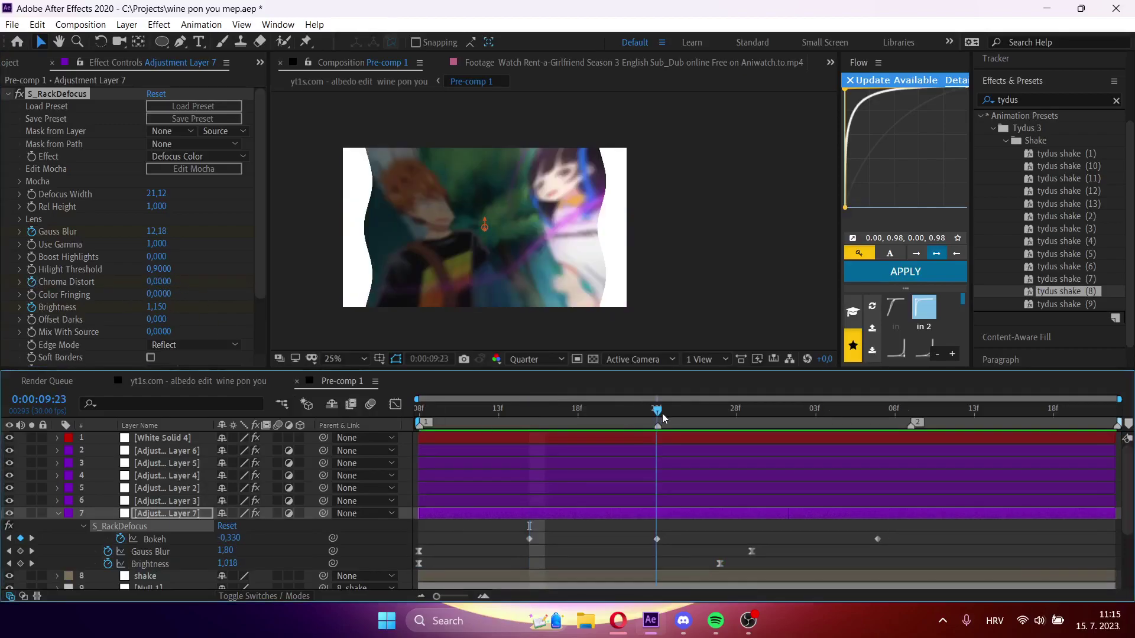
drag(162, 286, 221, 286)
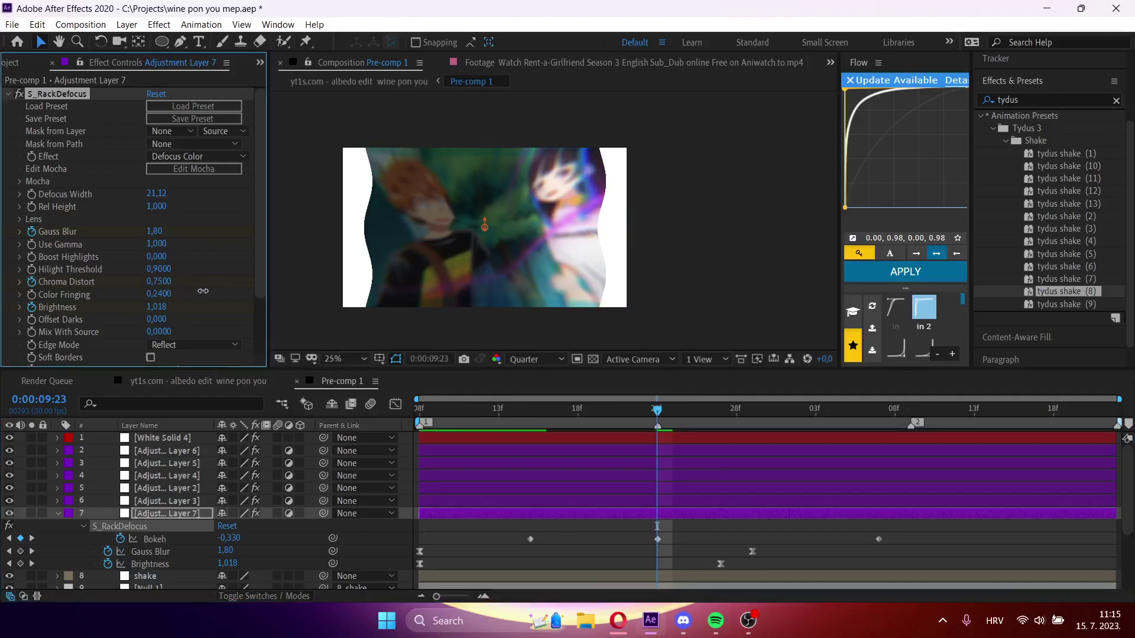
key(ctrl+z)
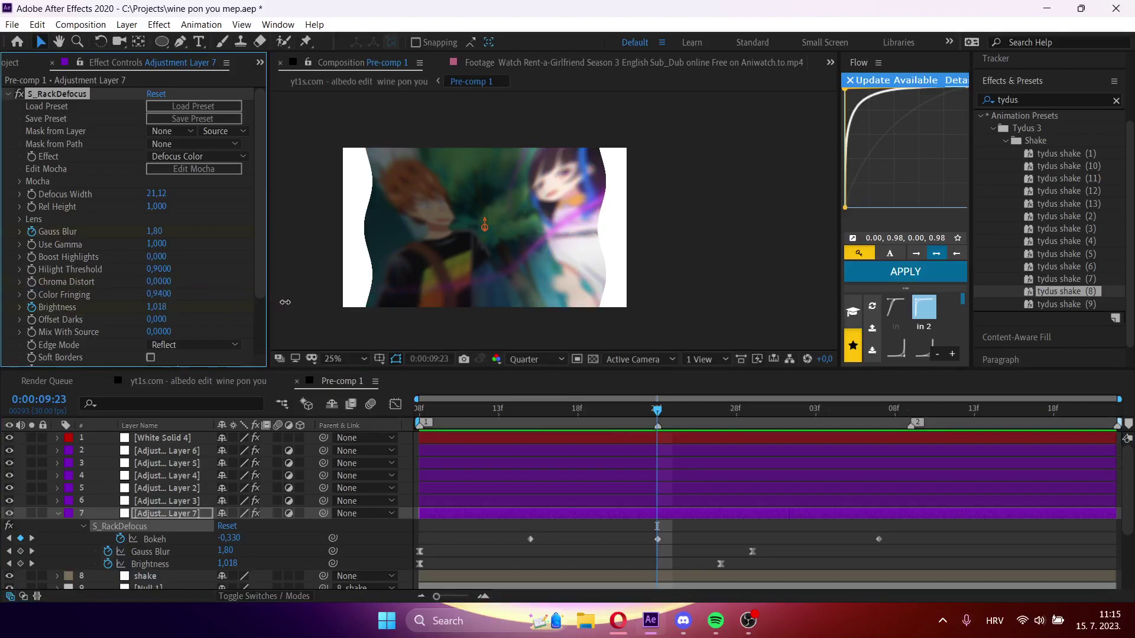
- Try out Chroma Distort and a Color Fringing value of about 3.83 at 0:00:09:16
click(546, 410)
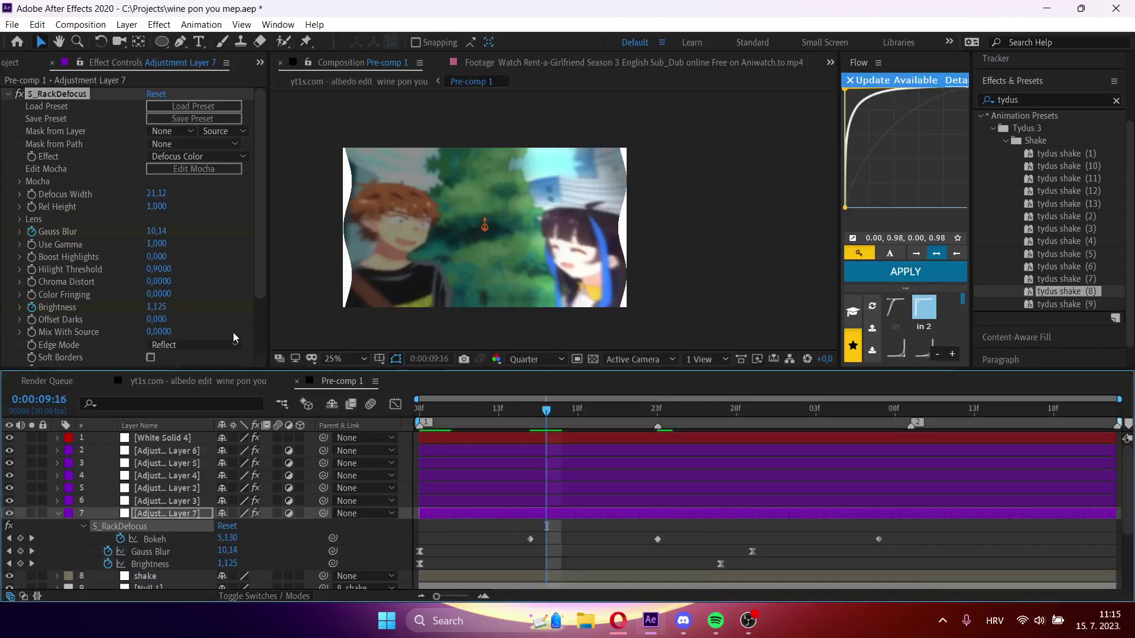
drag(165, 282, 226, 284)
drag(159, 293, 459, 304)
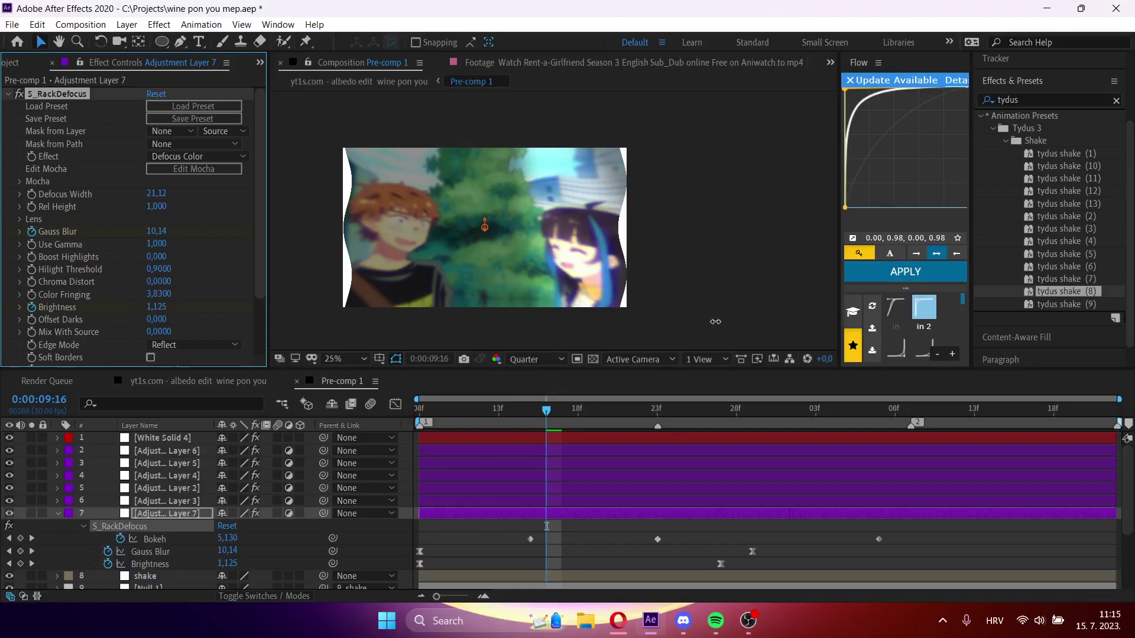
key(ctrl+z)
- Try out Offset Darks, Mix With Source, Use Gamma and Boost Highlights adjustments on the S_RackDefocus effect
mouse_move(186, 320)
mouse_down()
mouse_move(195, 321)
mouse_move(165, 325)
mouse_up()
click(164, 322)
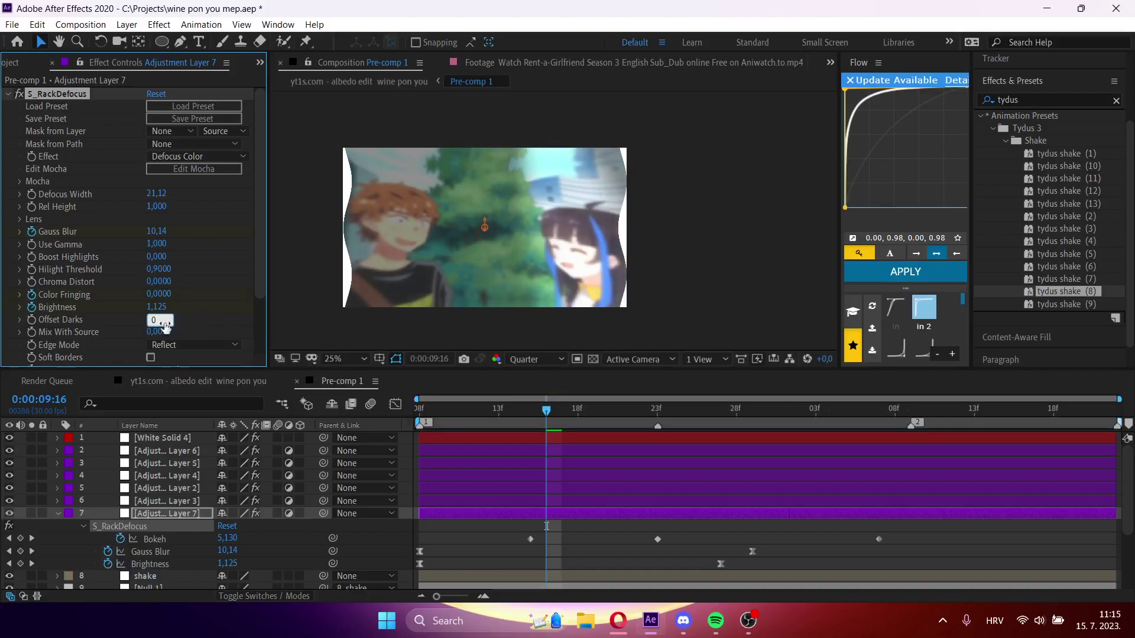
text(0)
key(Return)
key(ctrl+z)
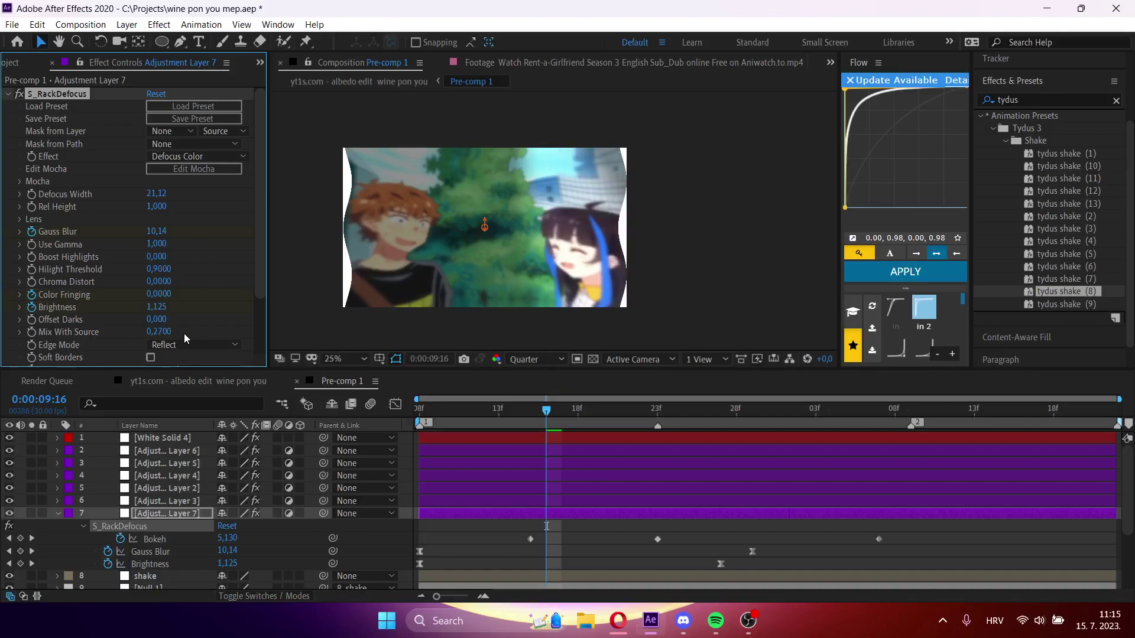
drag(176, 250, 838, 277)
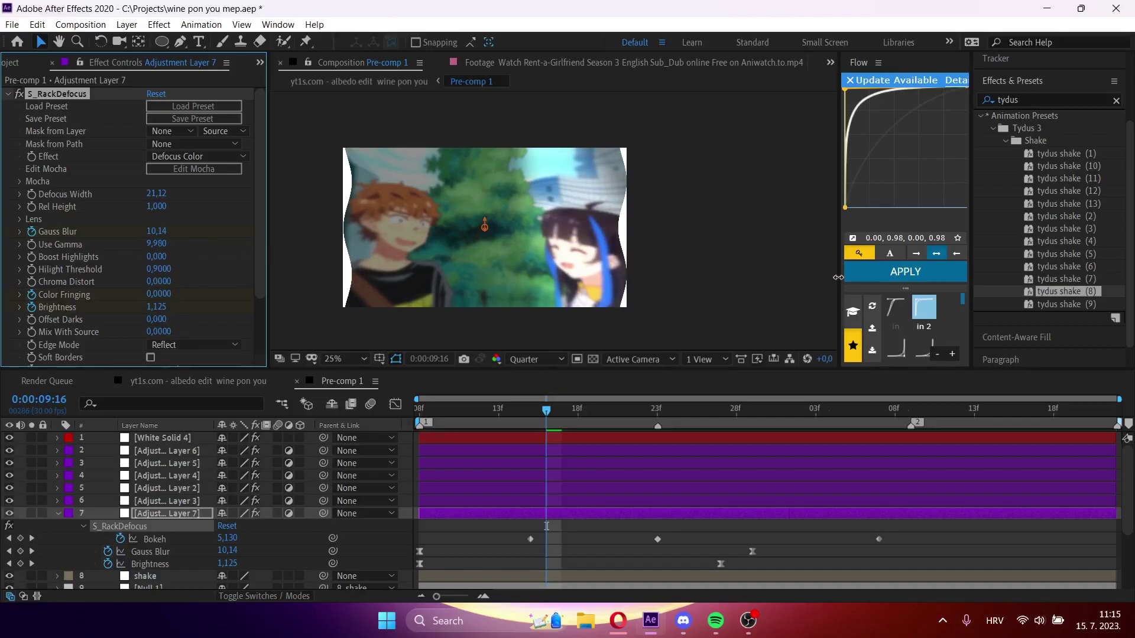
key(ctrl+z)
drag(170, 254, 435, 253)
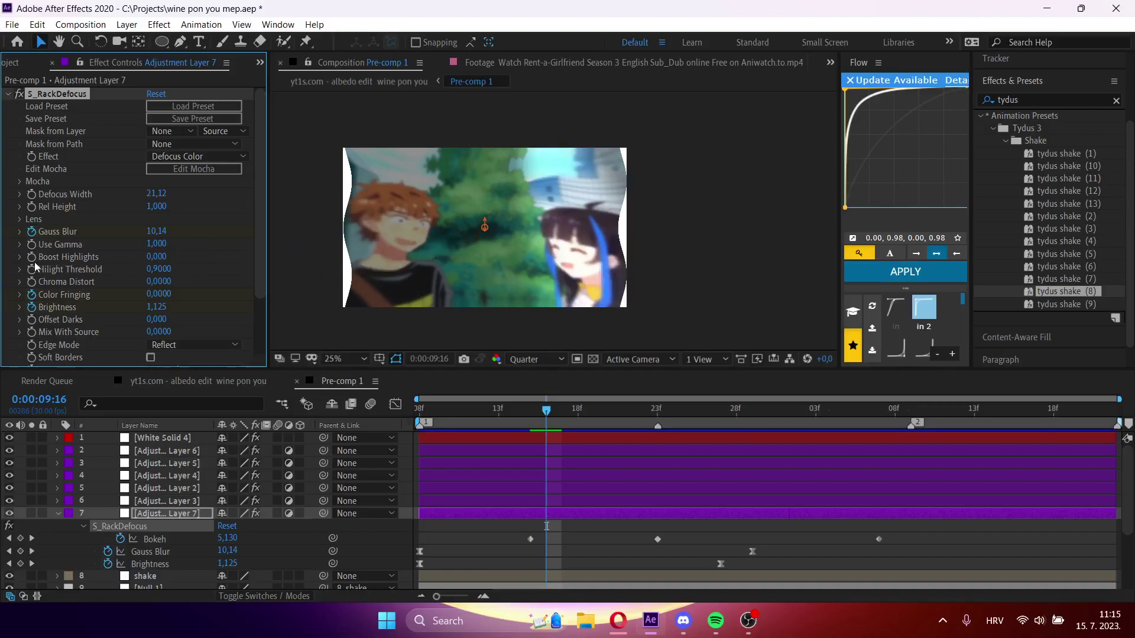
- Align the starting Boost Highlights and Color Fringing keyframes with the first Bokeh keyframe at 0:00:09:15
key(u)
key(u)
drag(572, 410, 656, 416)
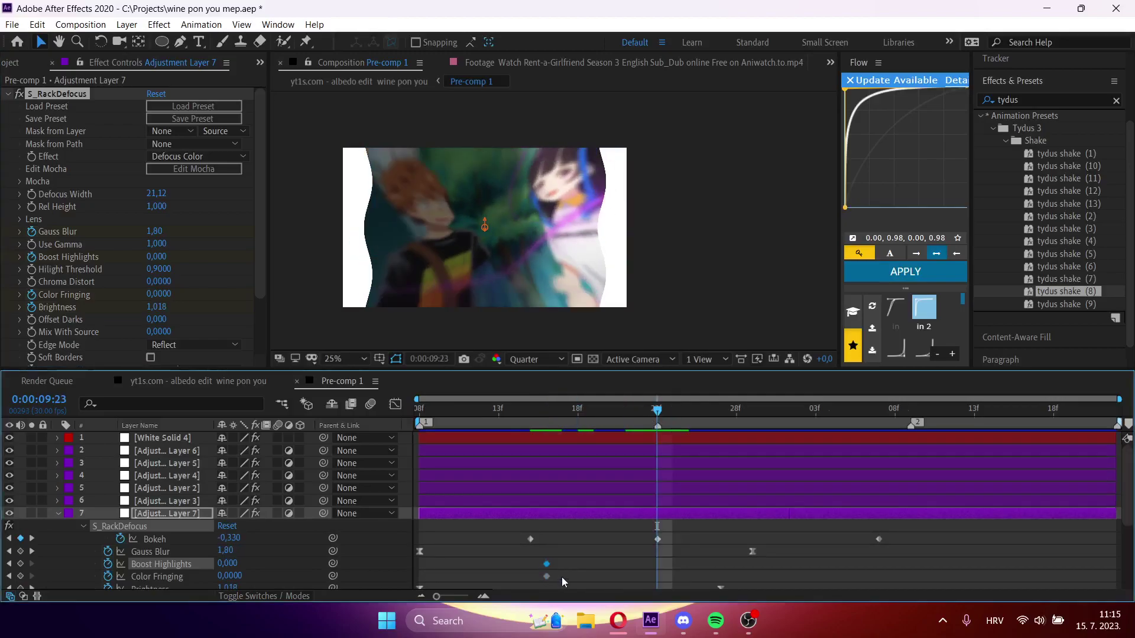
click(569, 563)
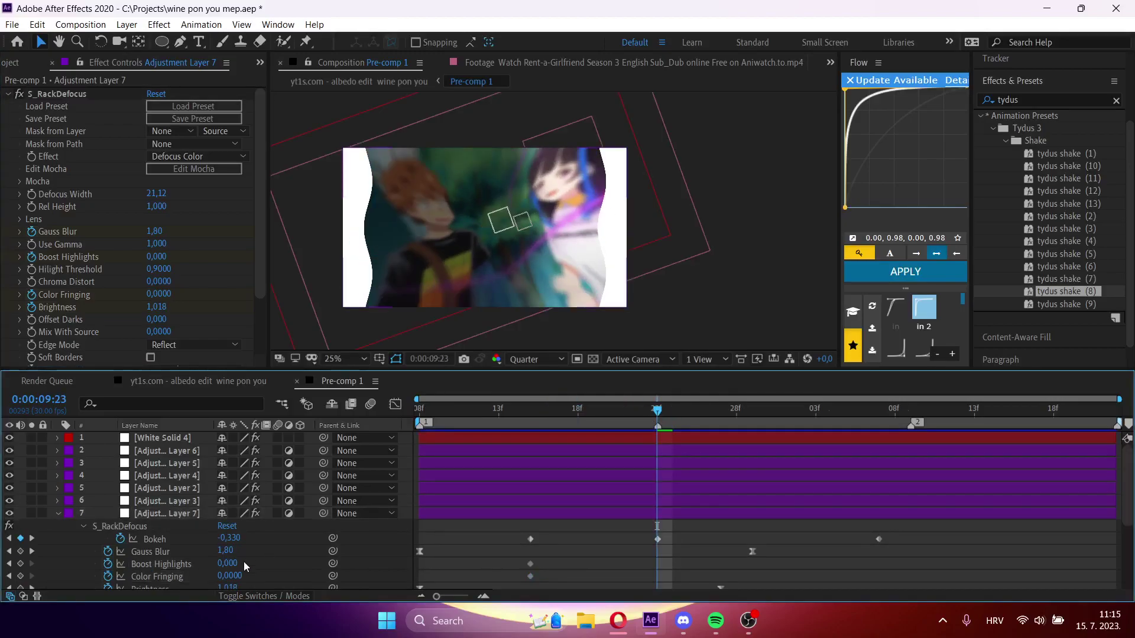
- Set Color Fringing to 3.44 and Boost Highlights to 1.280 at 0:00:09:23
drag(236, 576, 819, 572)
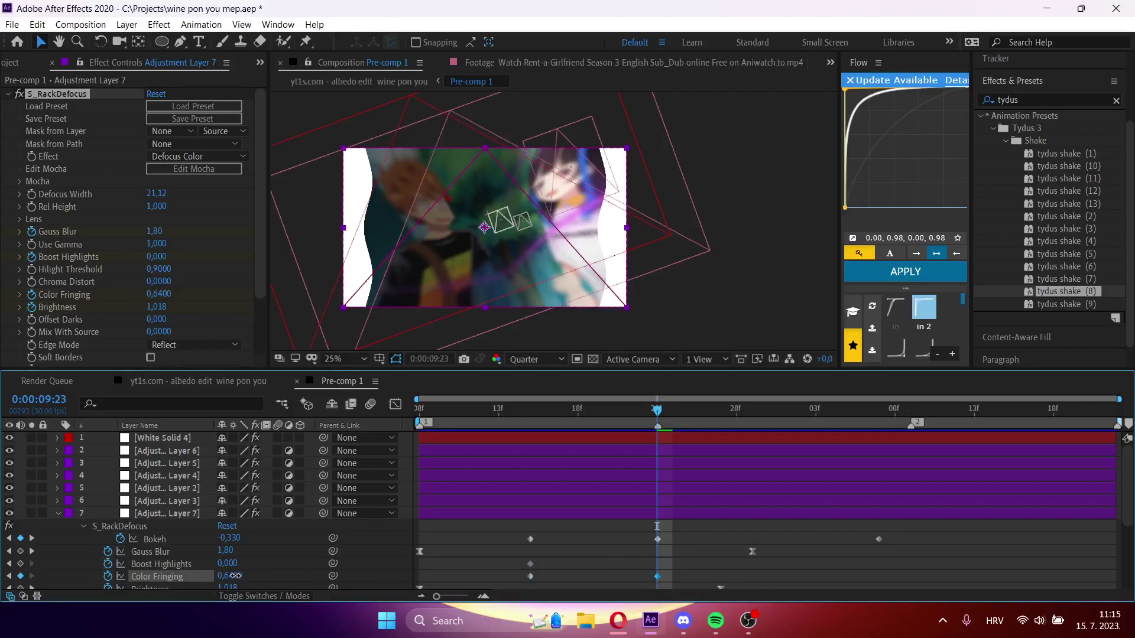
drag(244, 576, 291, 581)
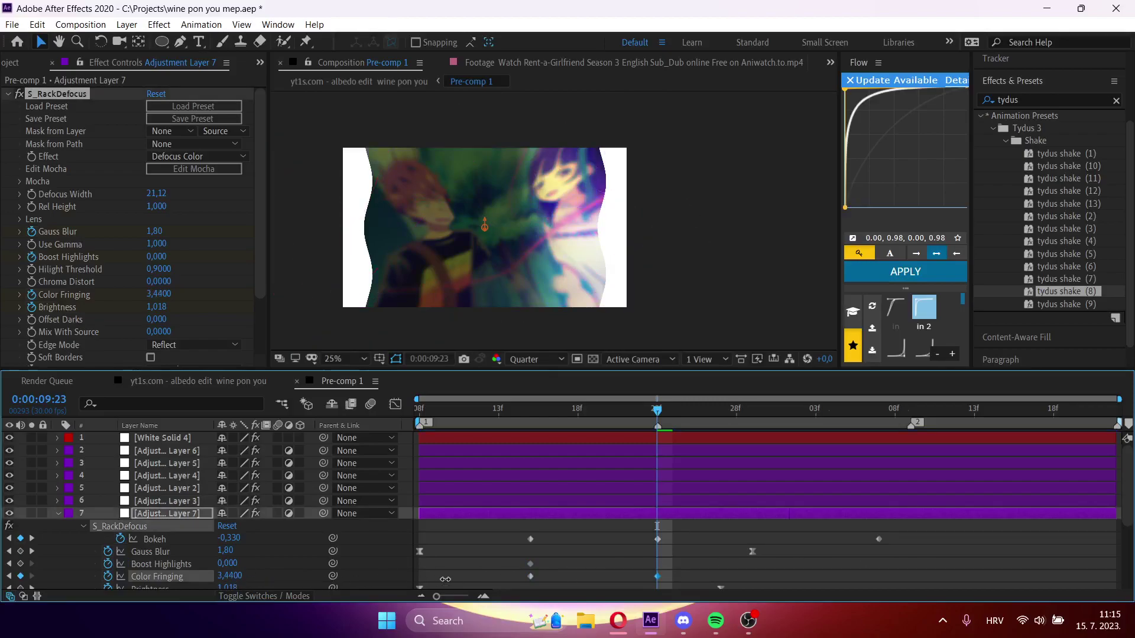
drag(226, 562, 242, 564)
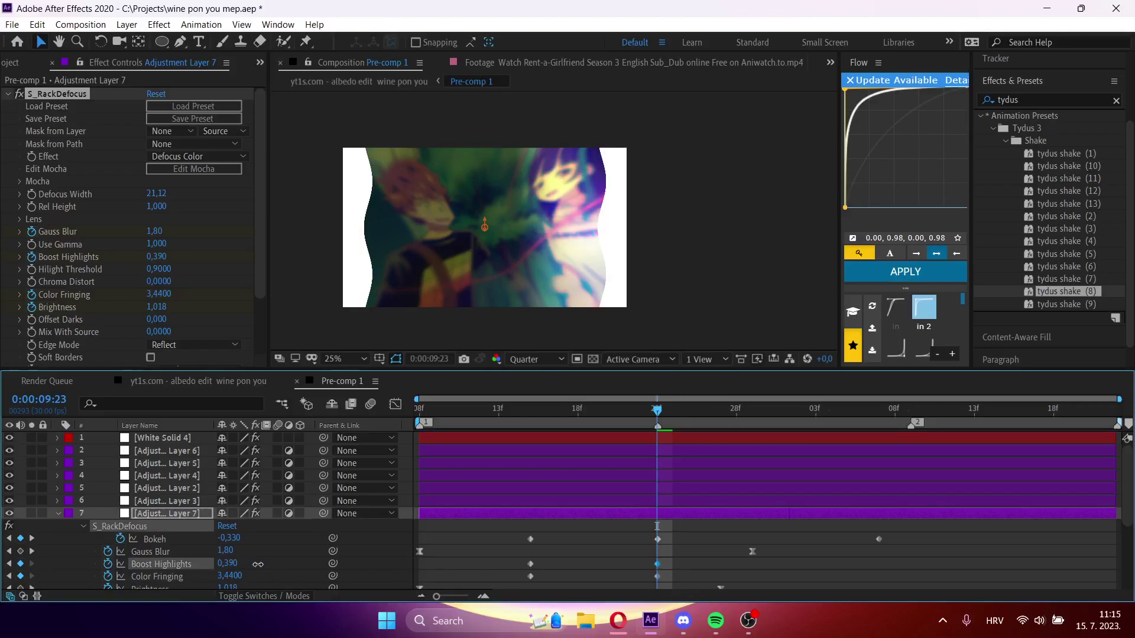
drag(565, 550, 678, 550)
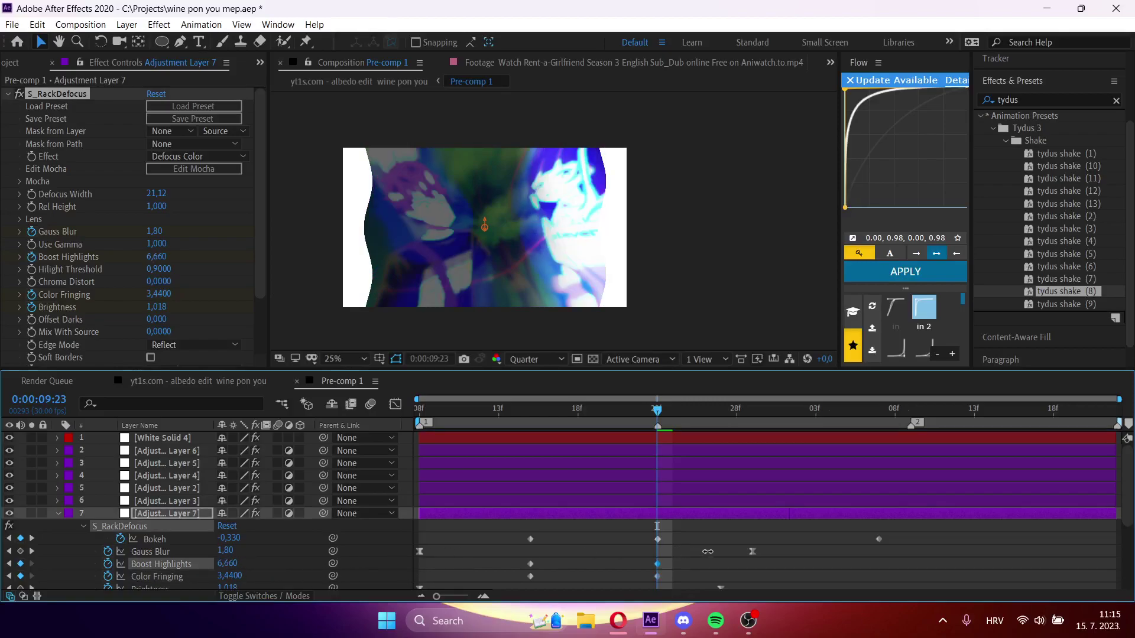
drag(569, 564, 383, 568)
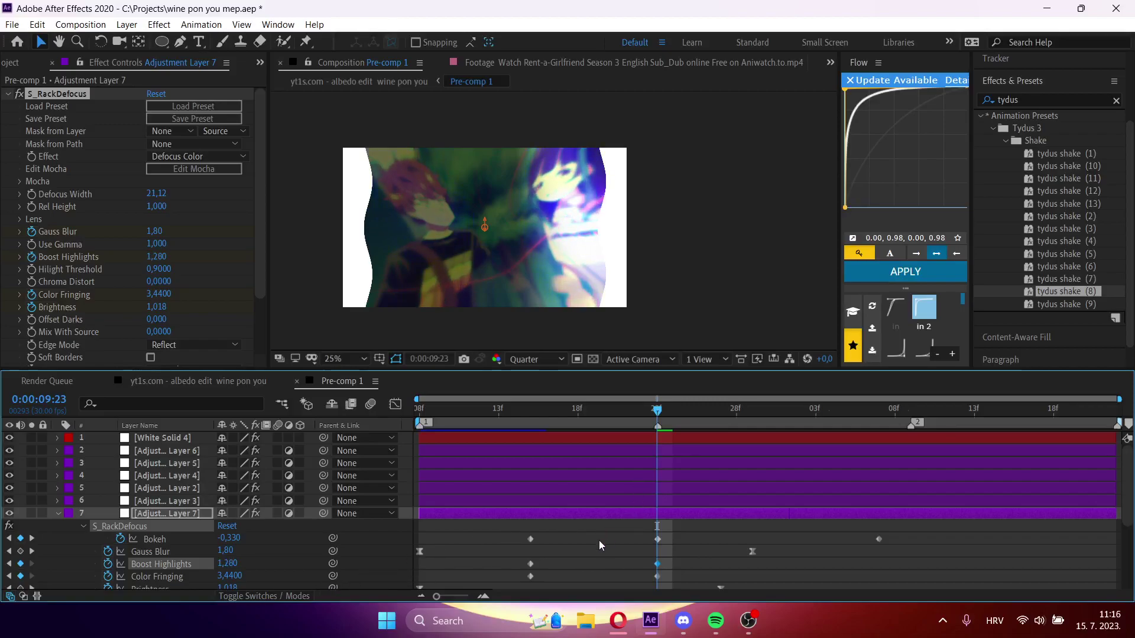
- Copy the starting Boost Highlights and Color Fringing keyframes to the last Bokeh keyframe at about 0:00:10:07
scroll(579, 566, down, 2)
drag(550, 543, 515, 520)
drag(691, 418, 299, 446)
key(ctrl+v)
- Preview the result in the main albedo edit composition and return to Pre-comp 1
key(Tab)
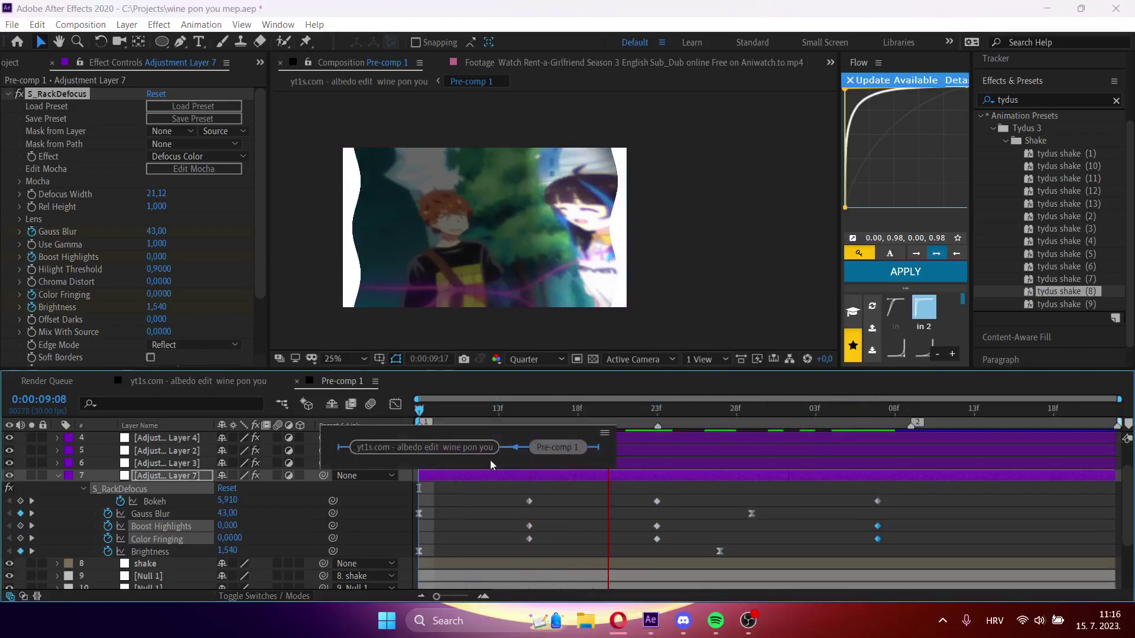
click(444, 449)
key(space)
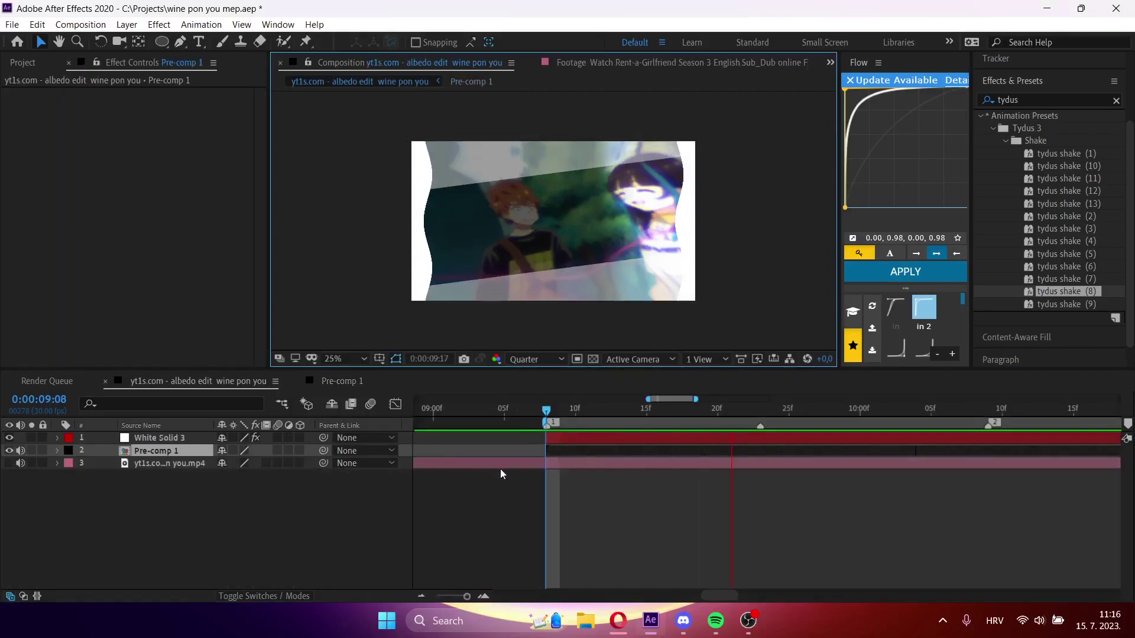
double_click(710, 450)
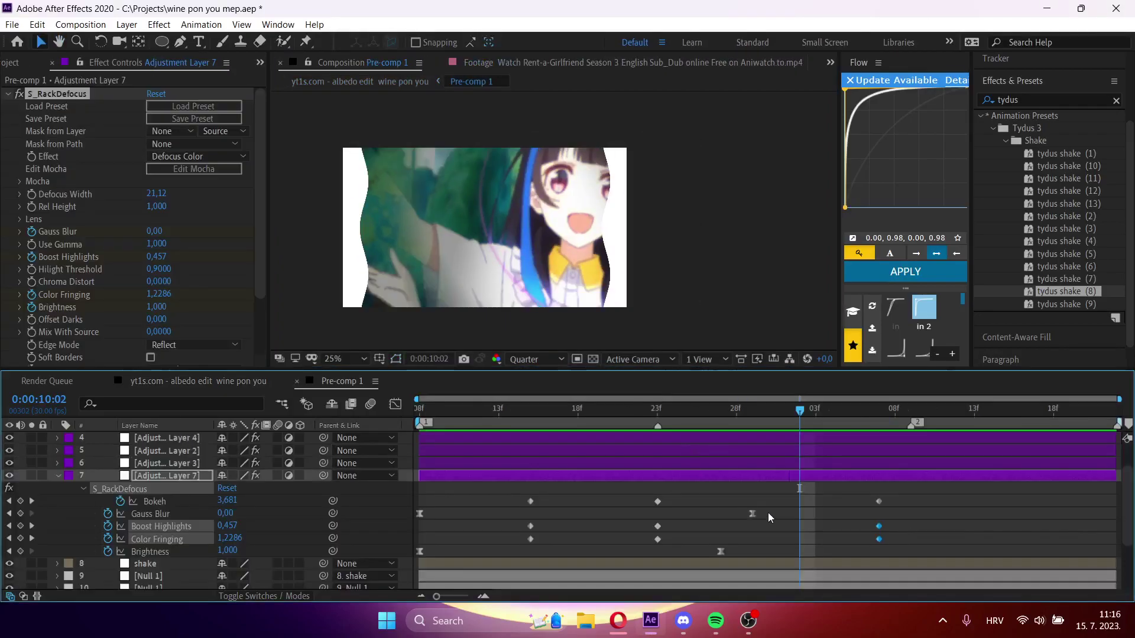
- Open the Mask Expansion keyframes of the video clip on layer 15 in the Graph Editor and preview the transition
key(u)
scroll(721, 516, down, 1)
click(722, 569)
key(u)
scroll(736, 536, down, 1)
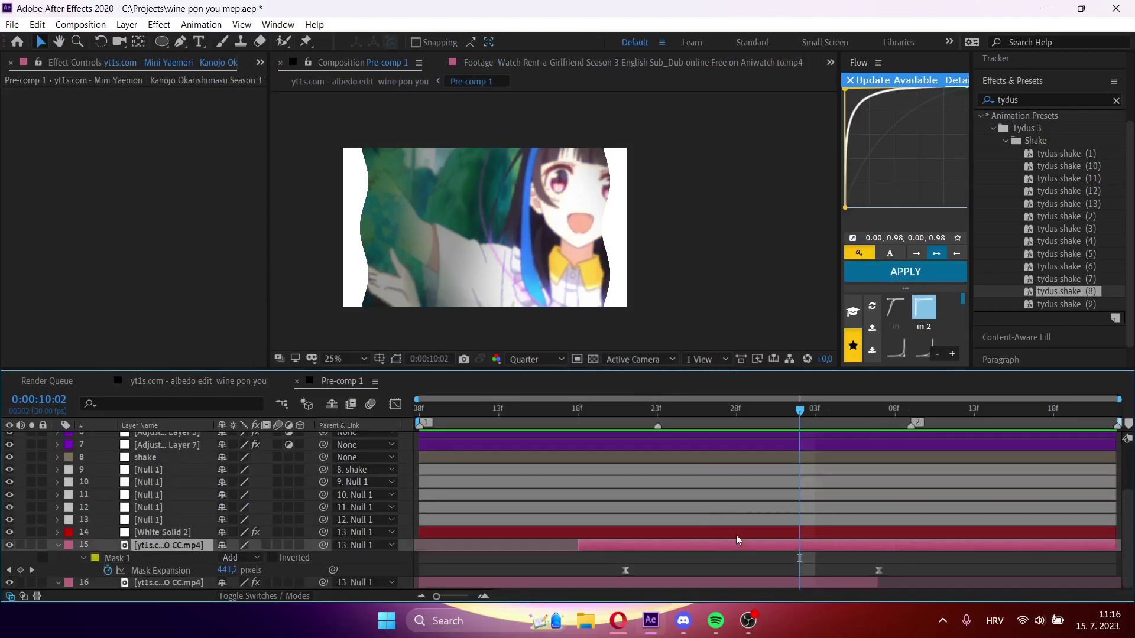
click(147, 574)
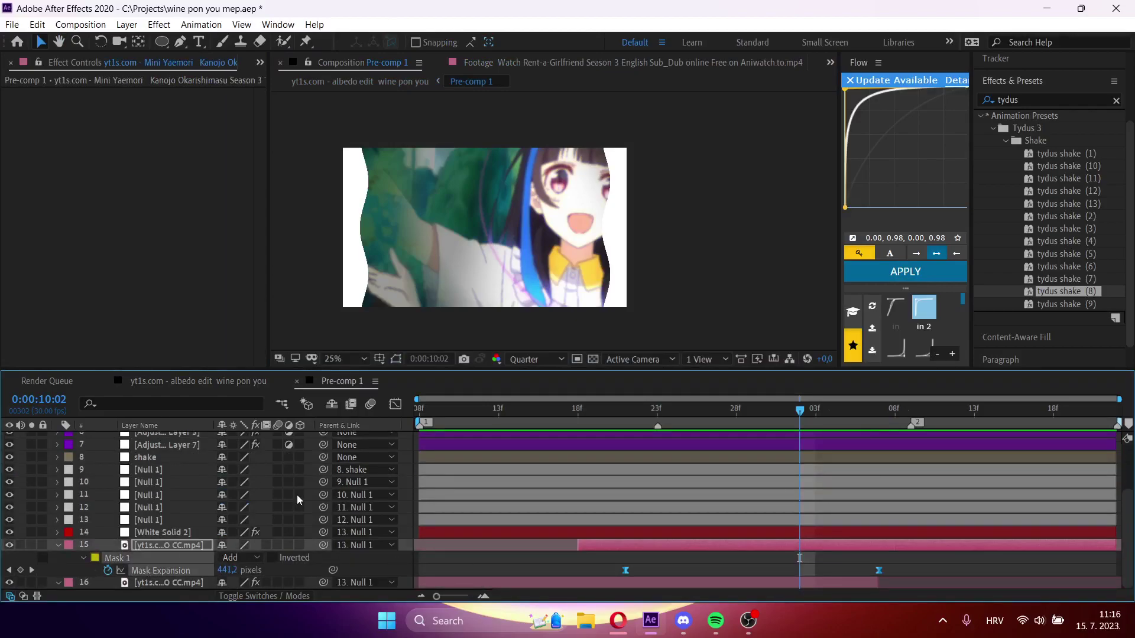
click(395, 404)
drag(794, 442, 782, 416)
key(space)
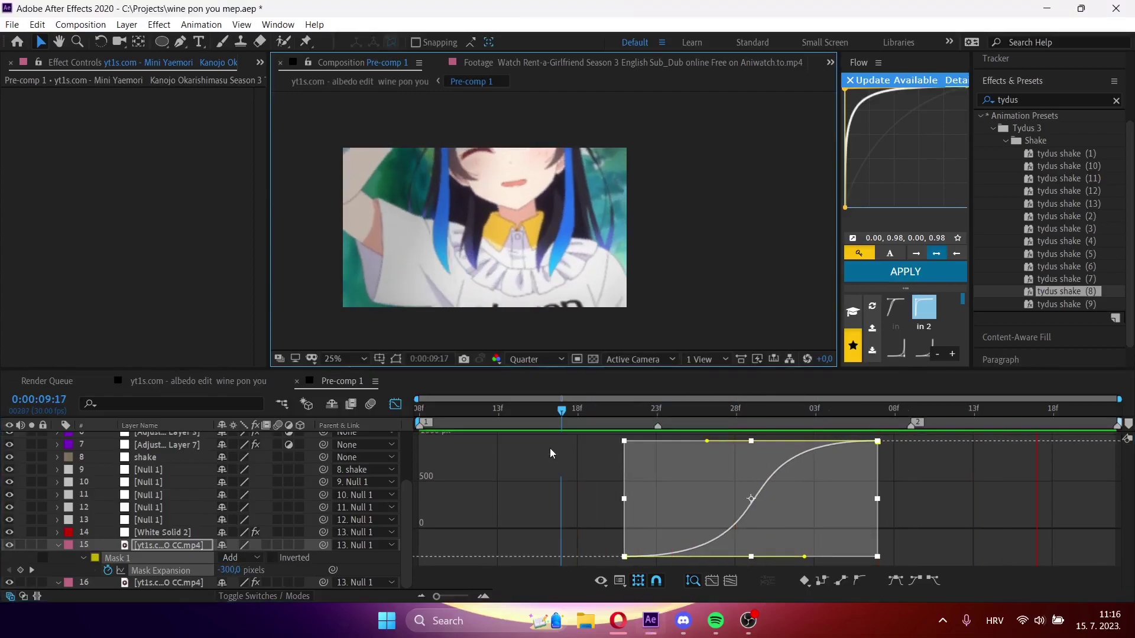
- Preview the transition in the main albedo edit composition, then reopen Pre-comp 1
key(shift+Escape)
key(space)
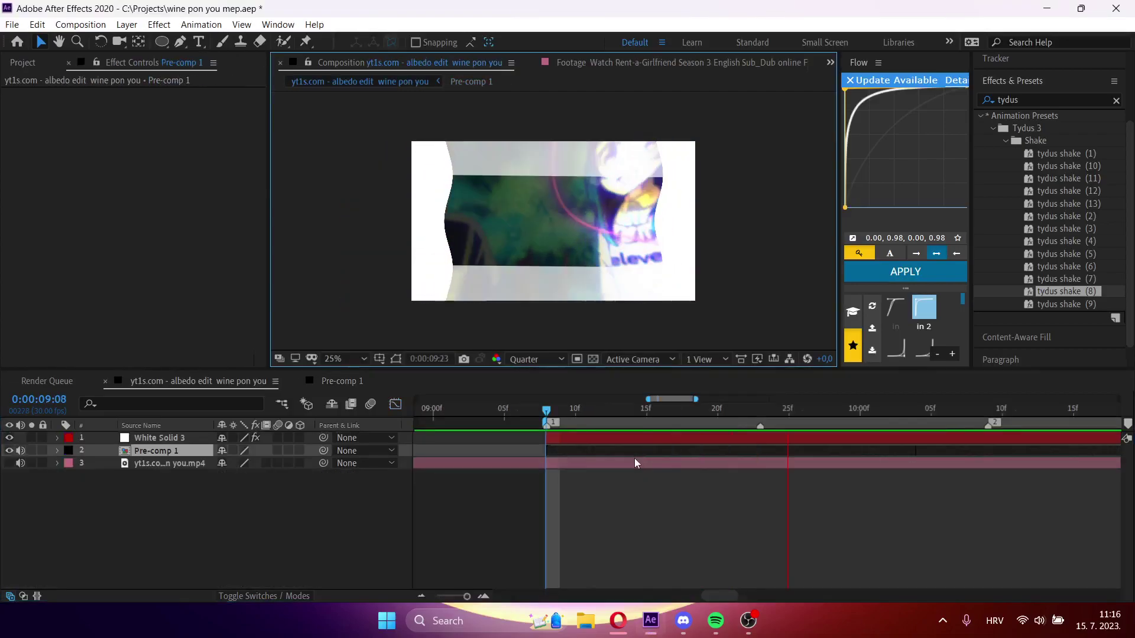
drag(729, 410, 873, 438)
double_click(822, 451)
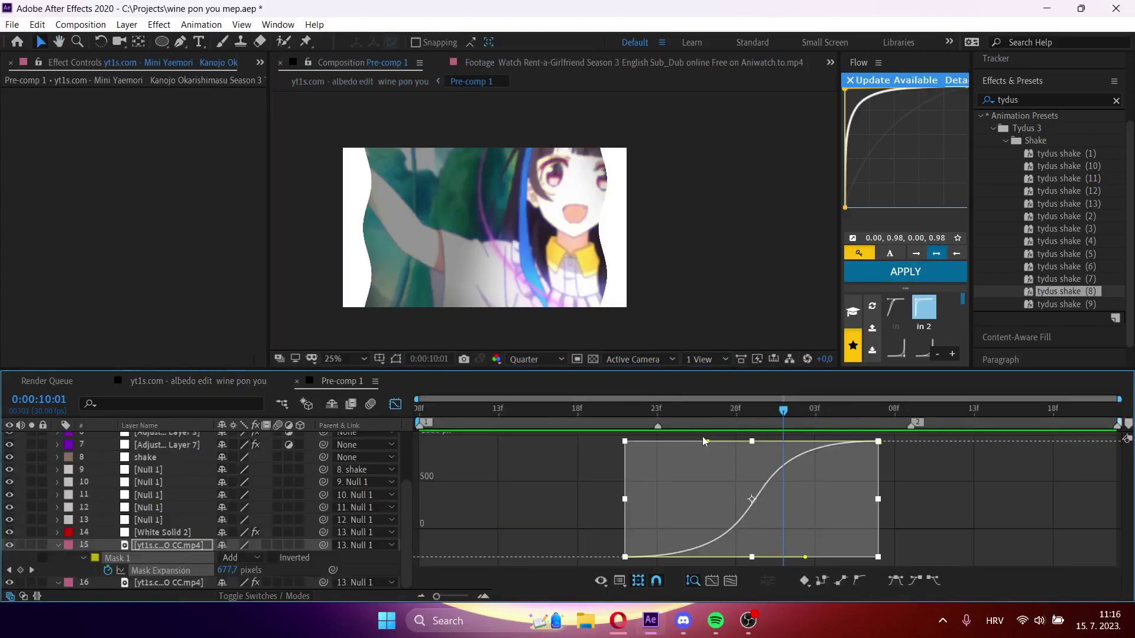
- Try a Mask Expansion curve that stays flat and rises steeply at the last keyframe, and preview it
drag(714, 446, 873, 552)
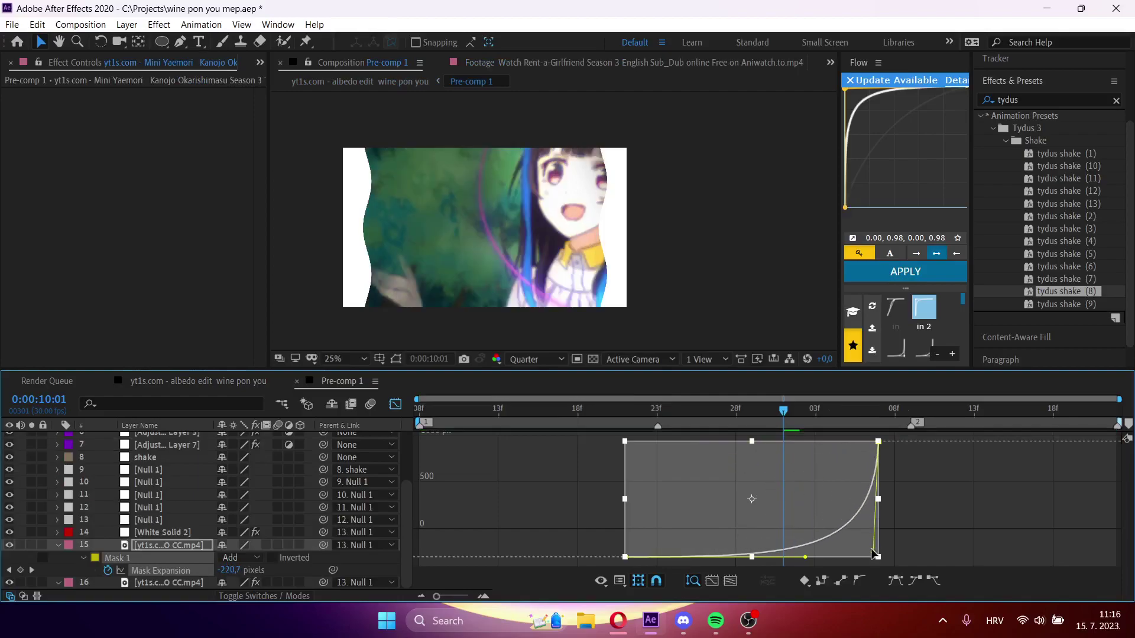
drag(790, 421, 634, 426)
key(space)
key(space)
- Apply Easy Ease to the Mask Expansion keyframes and lengthen the first keyframe's outgoing handle for a slower start, then preview
click(899, 582)
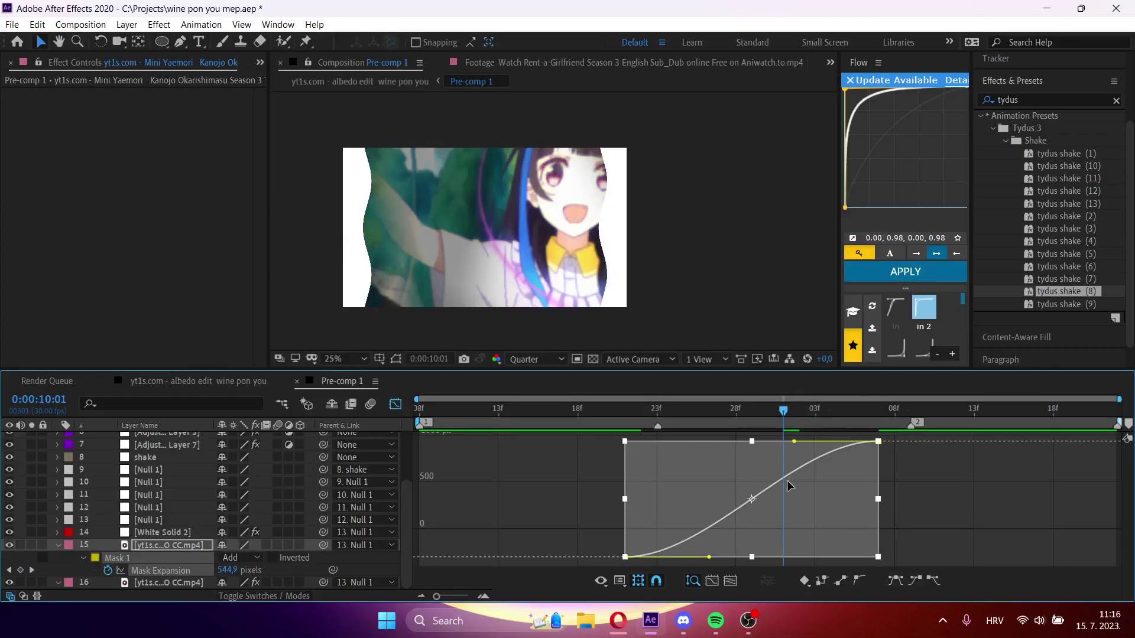
drag(709, 559, 846, 559)
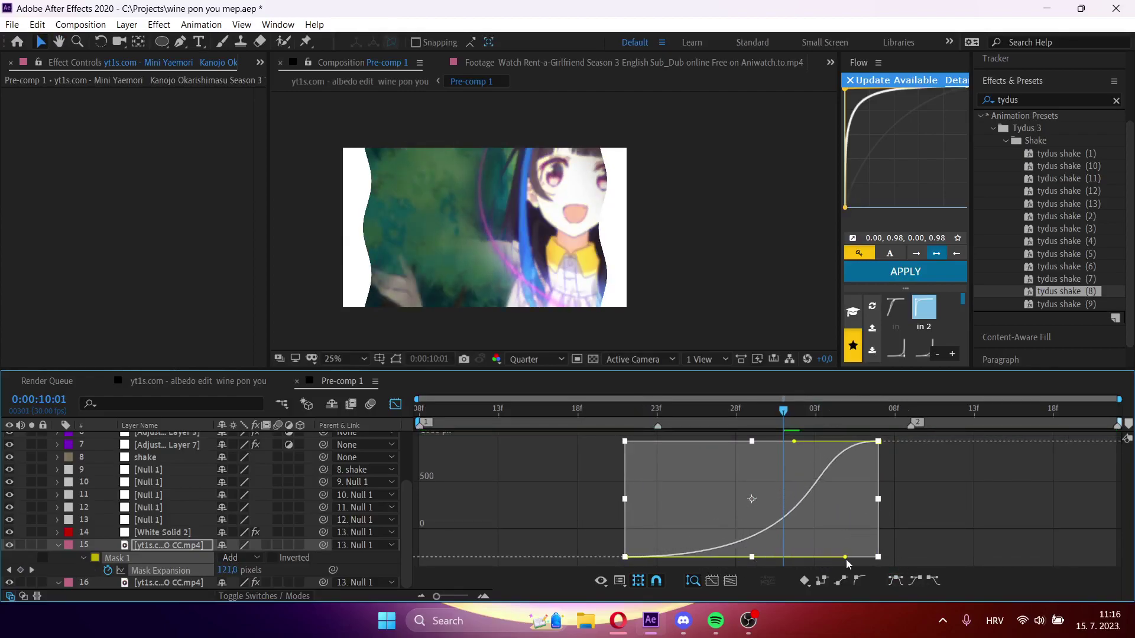
drag(785, 412, 498, 433)
key(space)
key(space)
key(space)
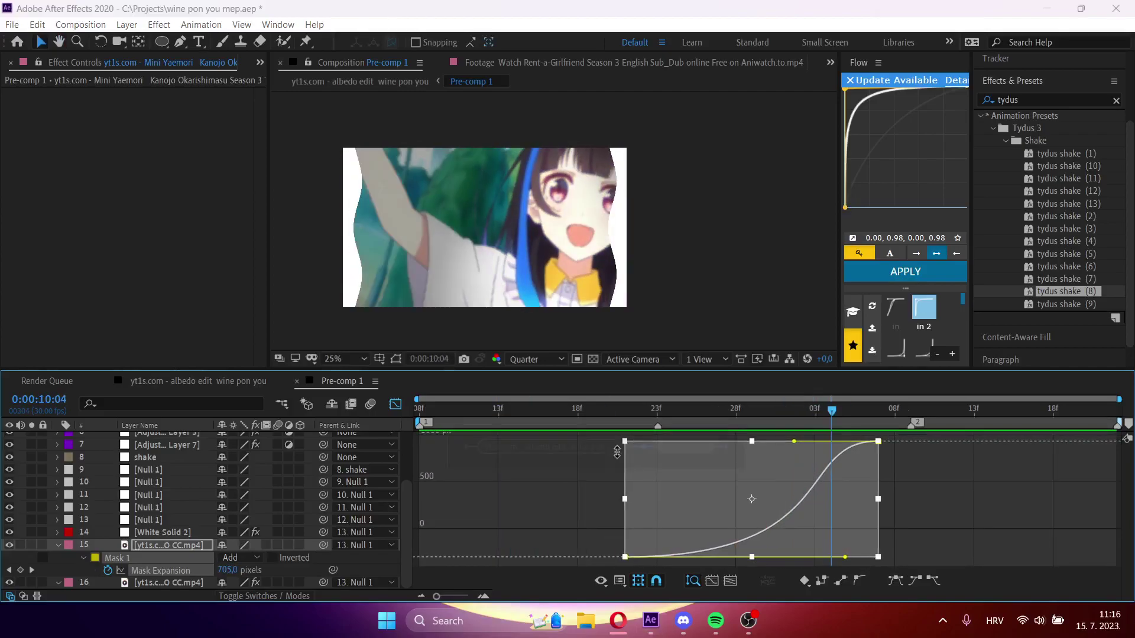
- Preview the reshaped mask transition in the main albedo edit composition and return to Pre-comp 1
key(Tab)
click(510, 453)
key(space)
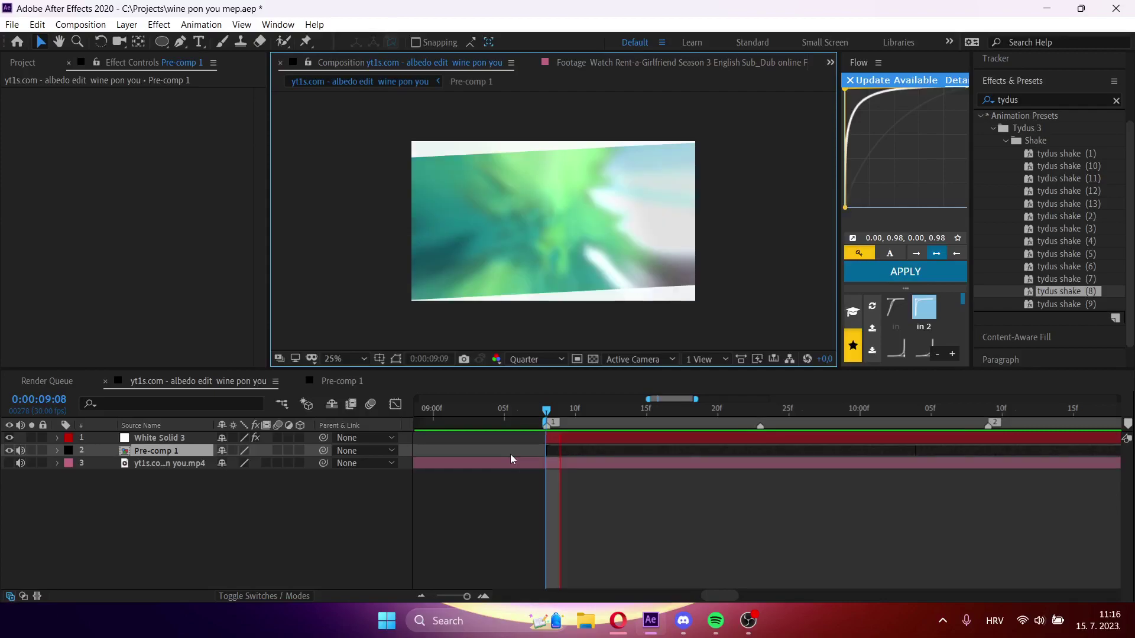
key(space)
drag(711, 413, 574, 414)
key(space)
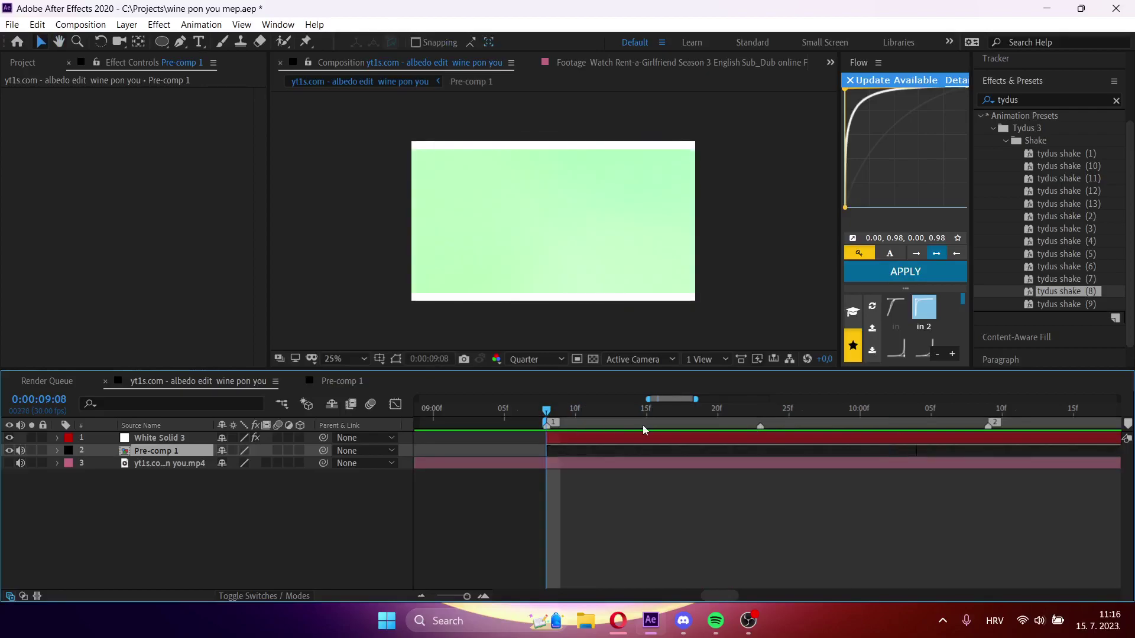
key(space)
key(space)
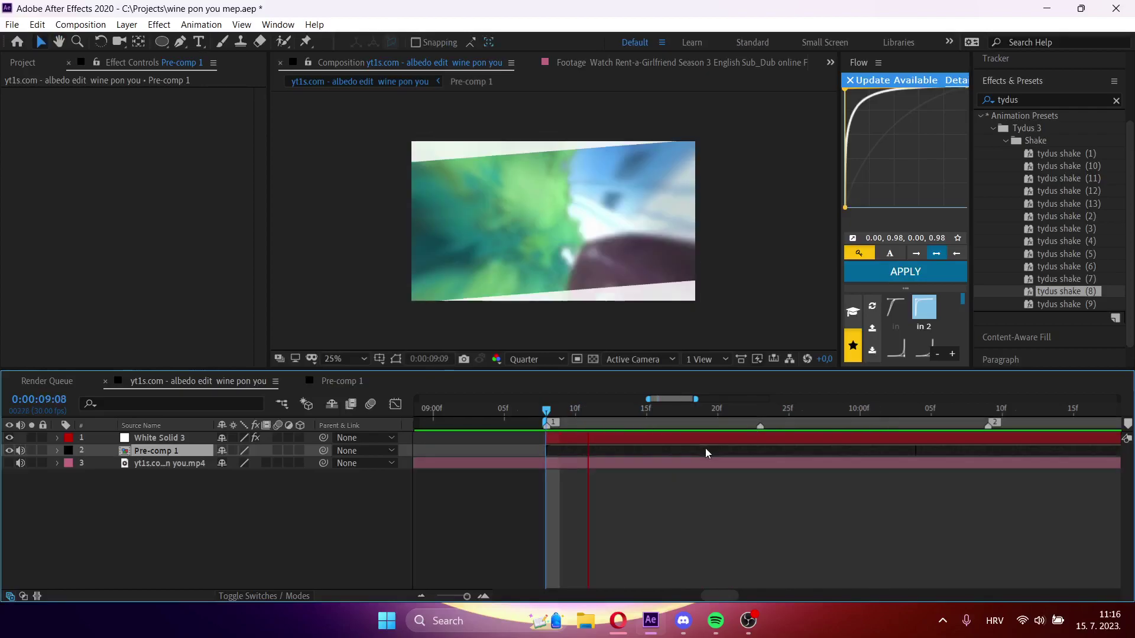
double_click(705, 450)
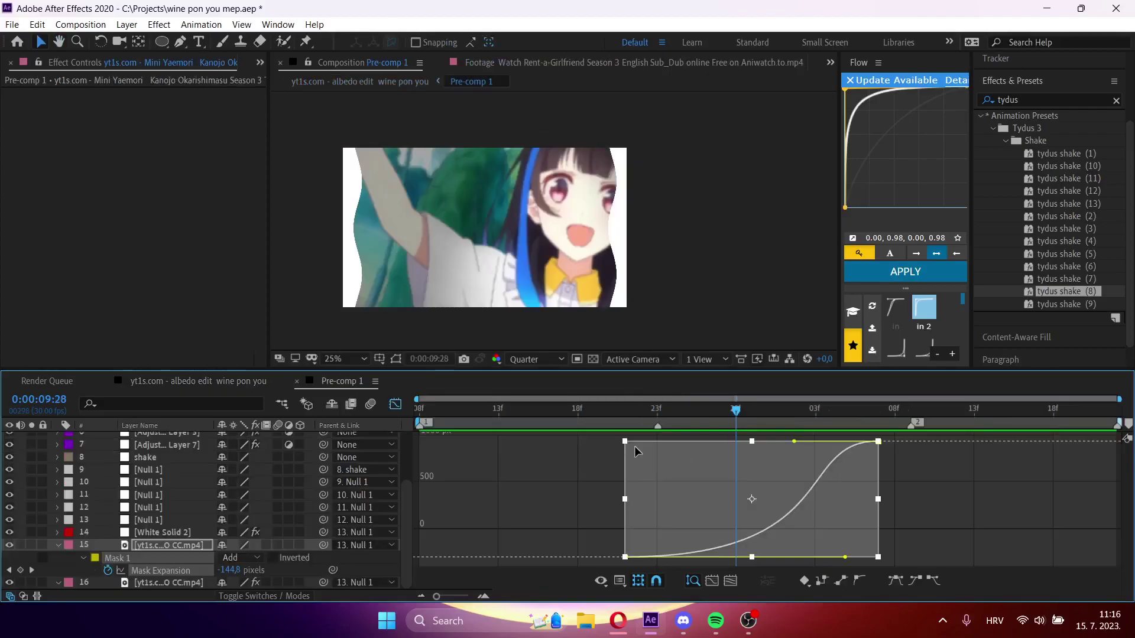
- Add an adjustment layer above the shake null, apply the nick_graphics preset at 0:00:09:21 and reveal its keyframes
click(395, 404)
click(656, 479)
key(ctrl+alt+y)
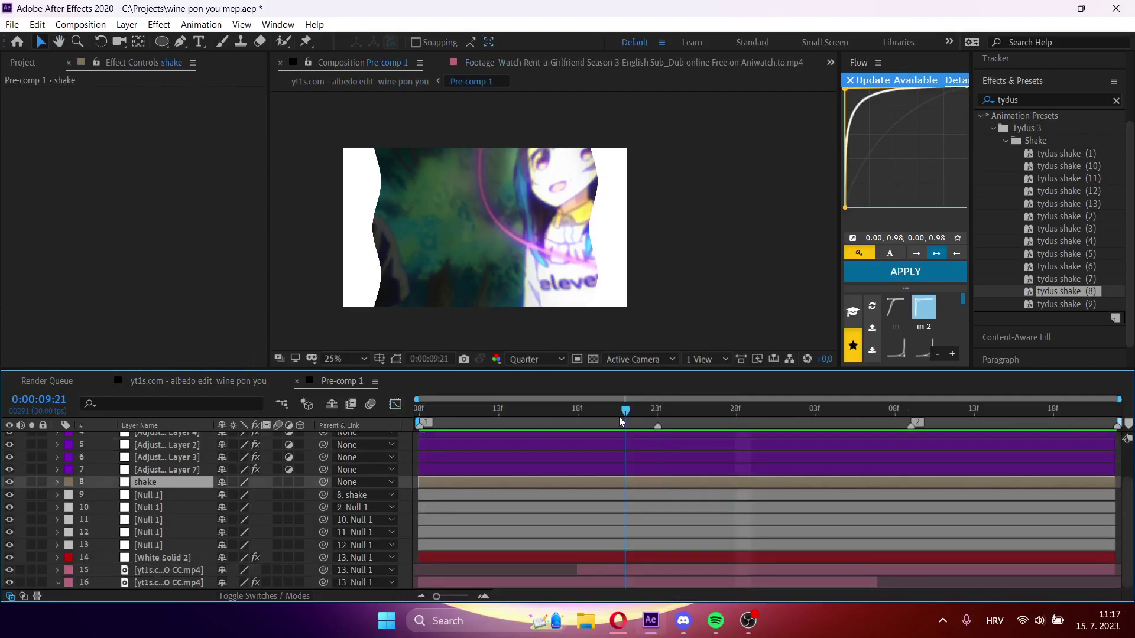
click(619, 417)
key(ctrl+space)
text(nick)
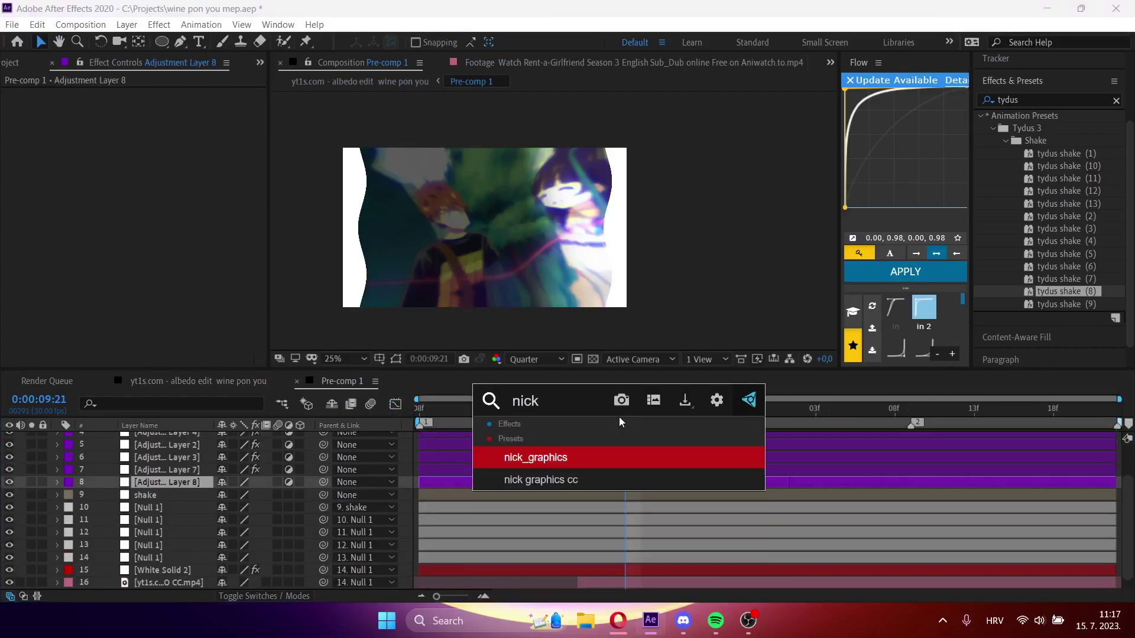
key(Return)
key(u)
click(656, 413)
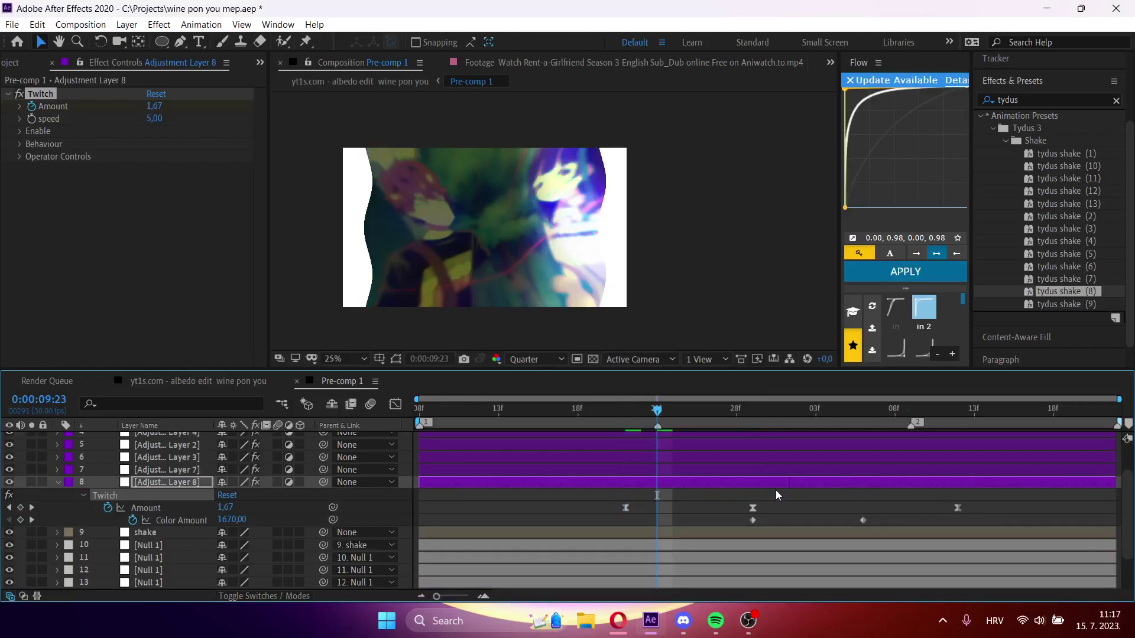
- Shift the nick_graphics layer so its middle Amount keyframe sits on the 0:00:09:23 marker, and move it directly below White Solid 4
drag(757, 487, 662, 488)
drag(542, 416, 673, 409)
drag(184, 482, 193, 444)
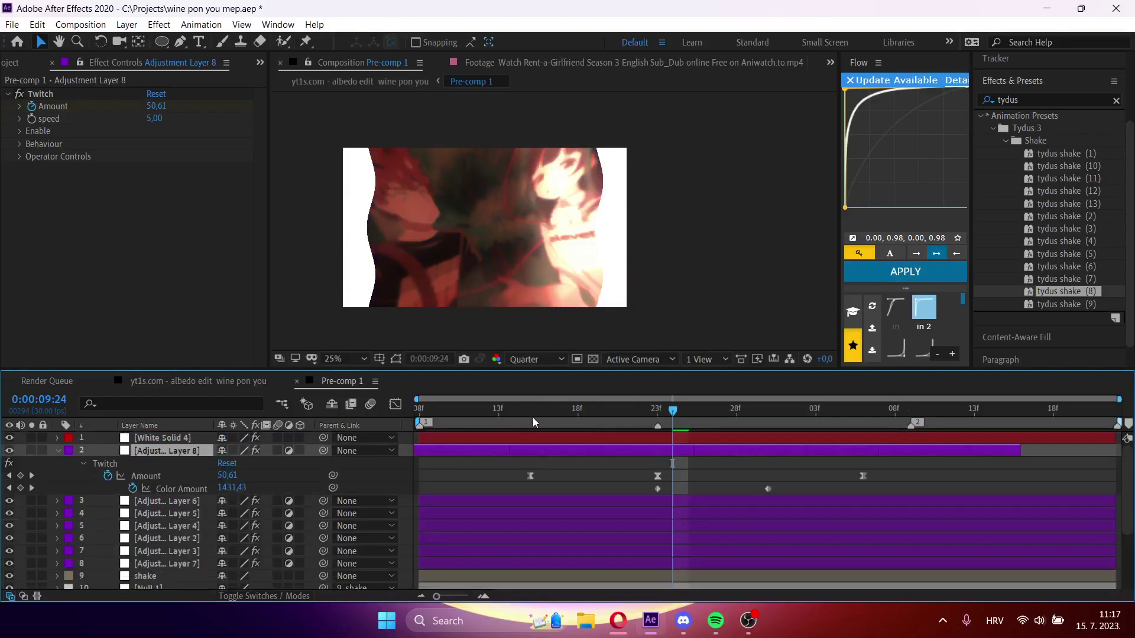
- Trim Adjustment Layer 8 to its first and last Amount keyframes, from 0:00:09:15 to 0:00:10:06
click(530, 407)
key(ctrl+shift+d)
click(519, 462)
key(Delete)
click(560, 450)
key(u)
drag(555, 428, 870, 431)
key(ctrl+shift+d)
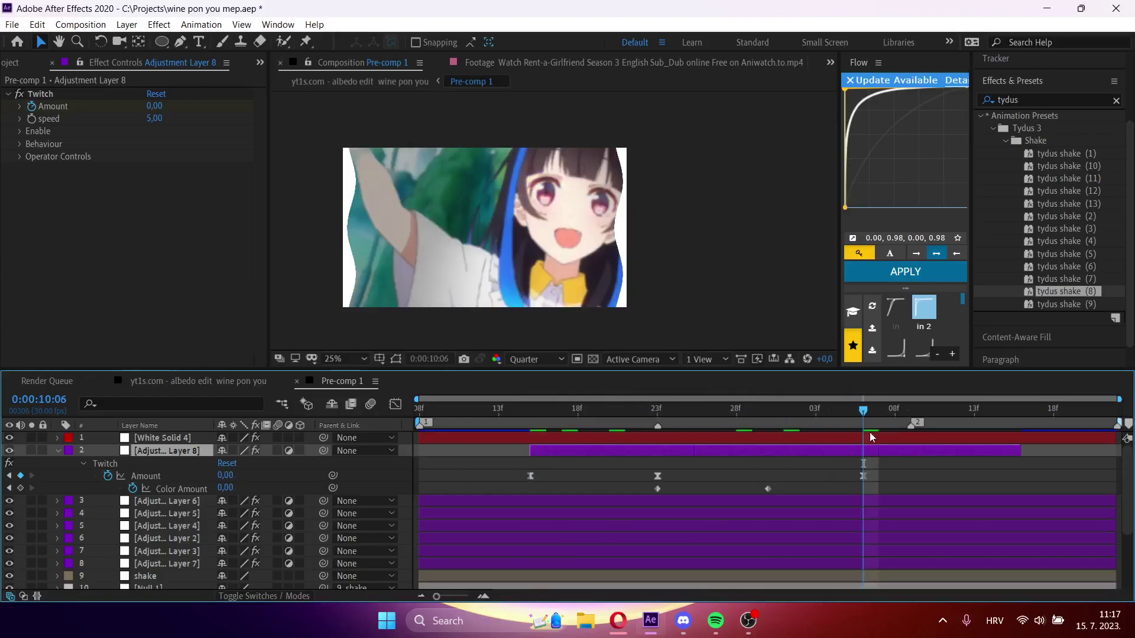
key(Delete)
click(763, 450)
key(u)
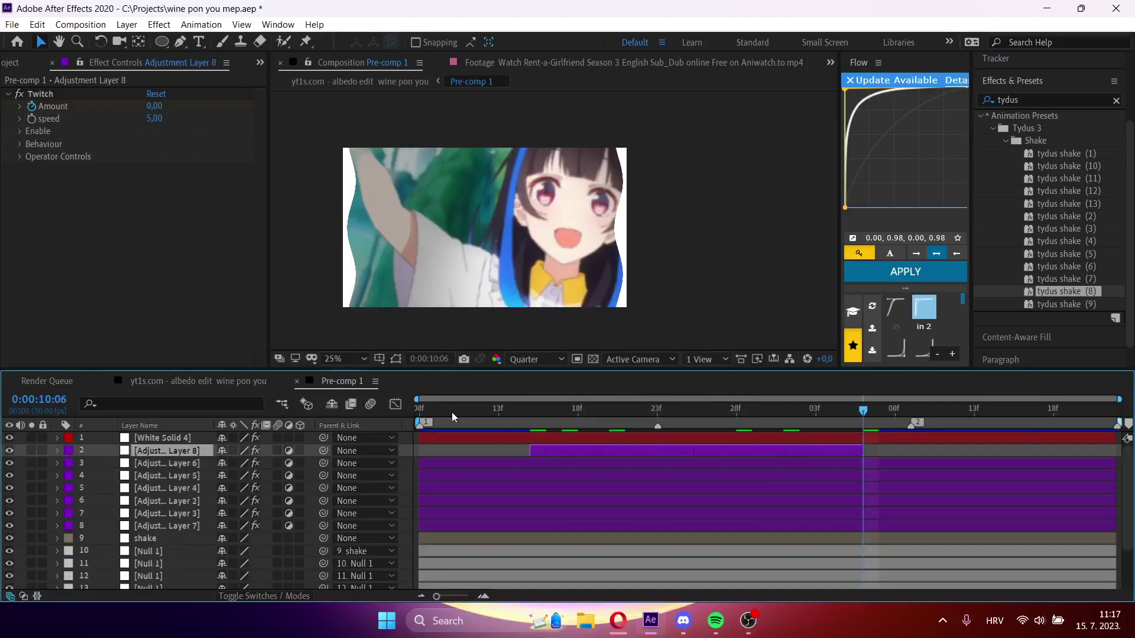
- Add an adjustment layer at 0:00:09:08 with the basil twitch colors preset and slide it about 10 frames earlier
drag(453, 413, 419, 413)
key(ctrl+alt+y)
key(ctrl+space)
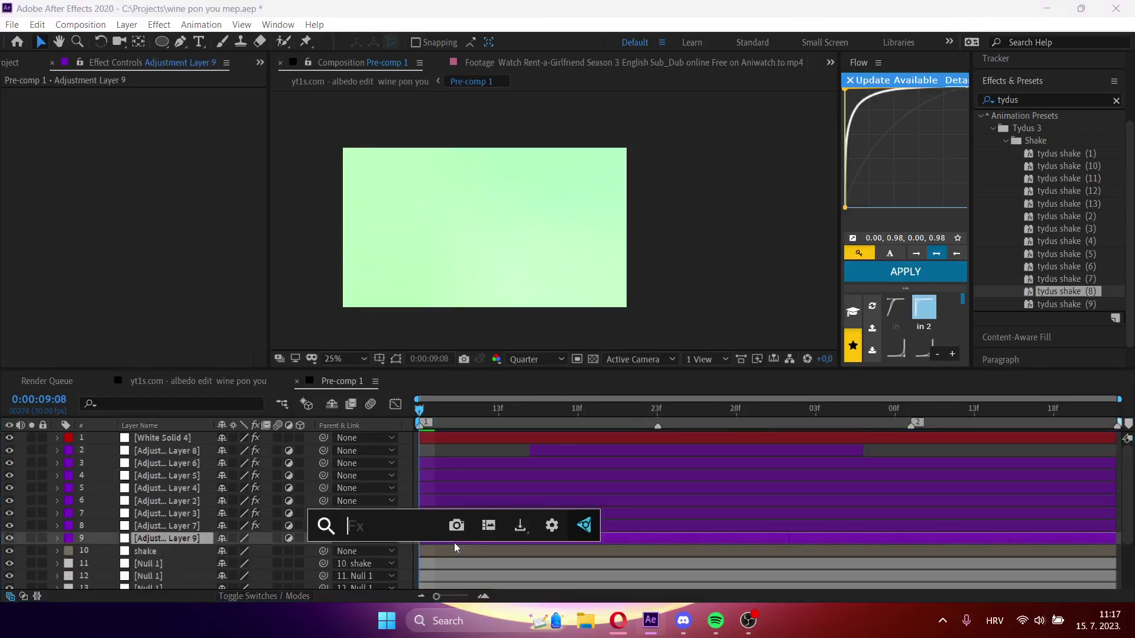
text(basil twitch co)
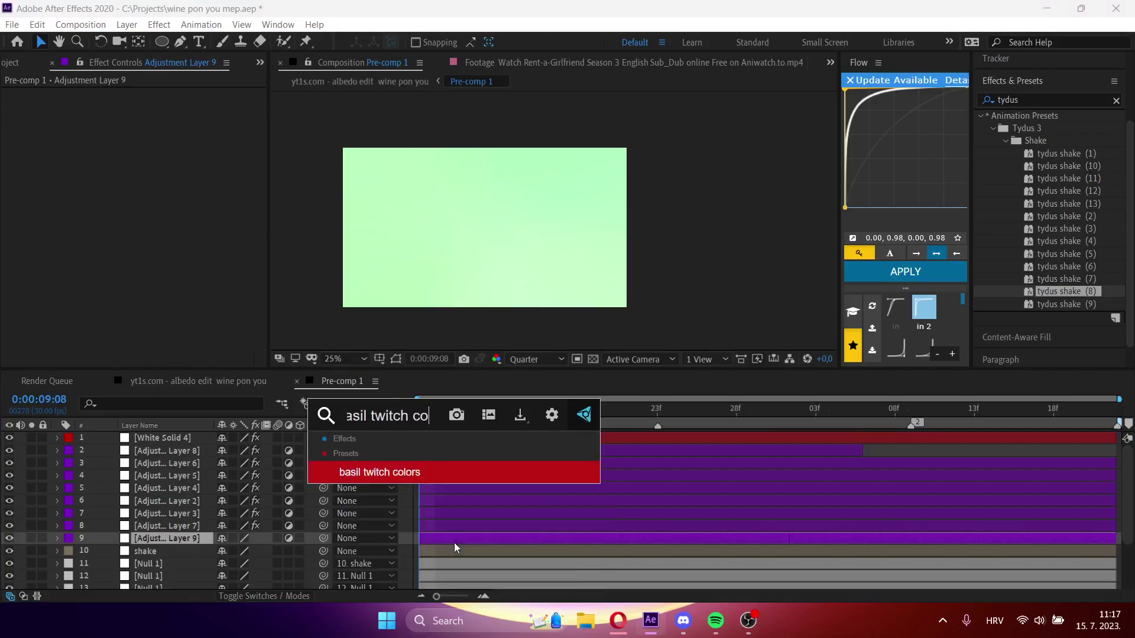
key(Return)
key(u)
drag(560, 541, 408, 546)
key(u)
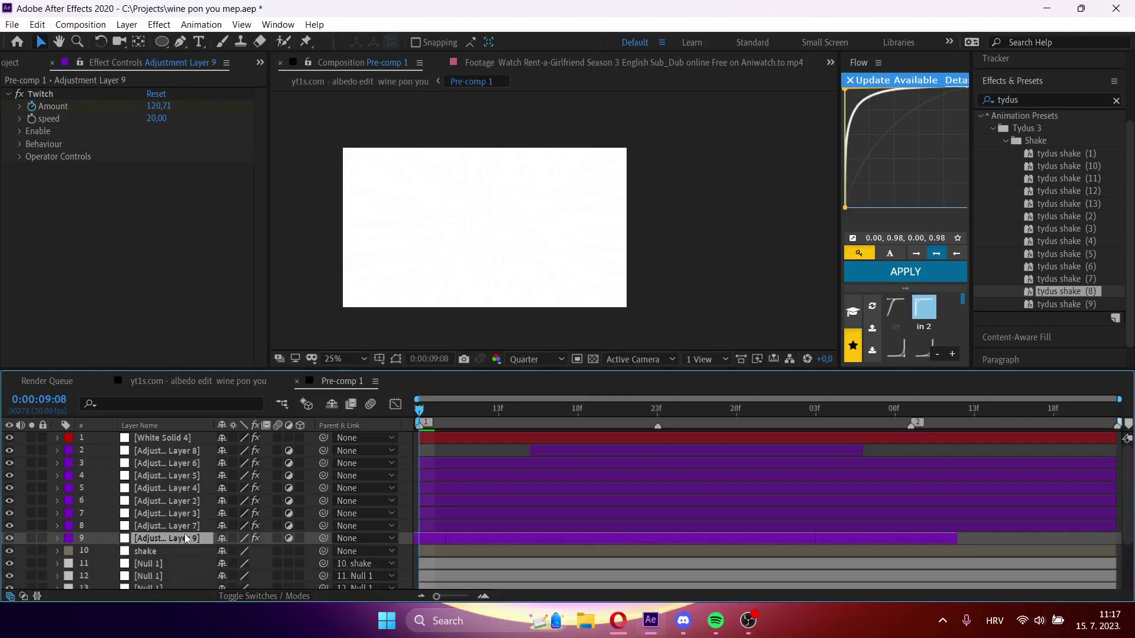
- Move the basil twitch colors layer directly below Adjustment Layer 8 and save the project
drag(183, 488, 180, 460)
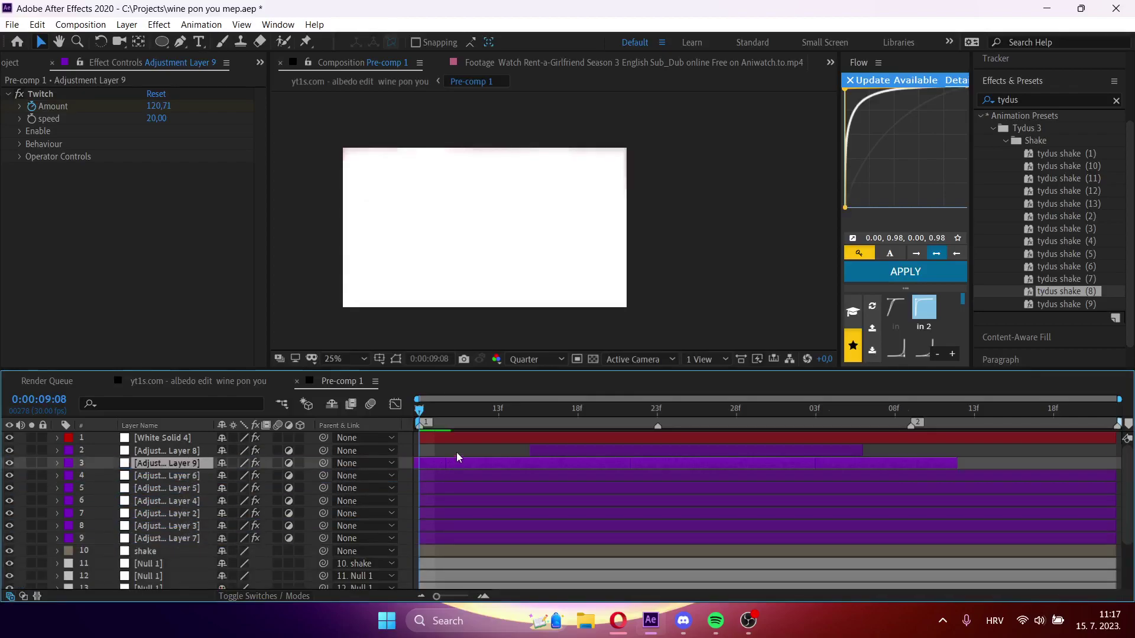
key(ctrl+s)
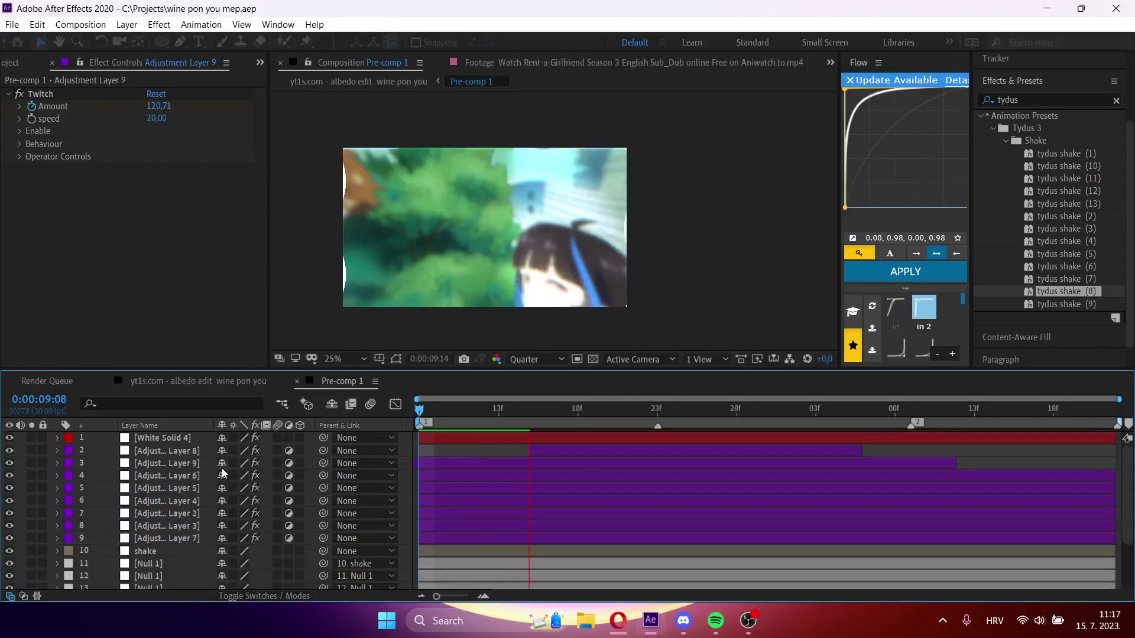
click(170, 463)
click(460, 479)
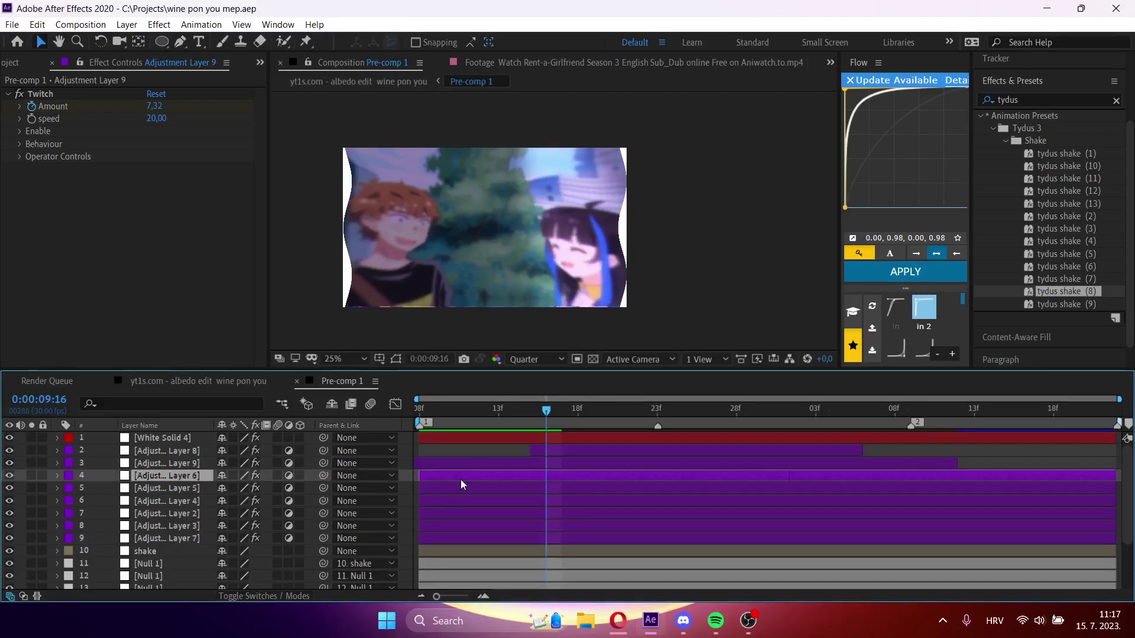
- Move the Optics Compensation adjustment layer directly below White Solid 4, label it Cyan and rename it optics
drag(157, 485, 130, 449)
click(68, 450)
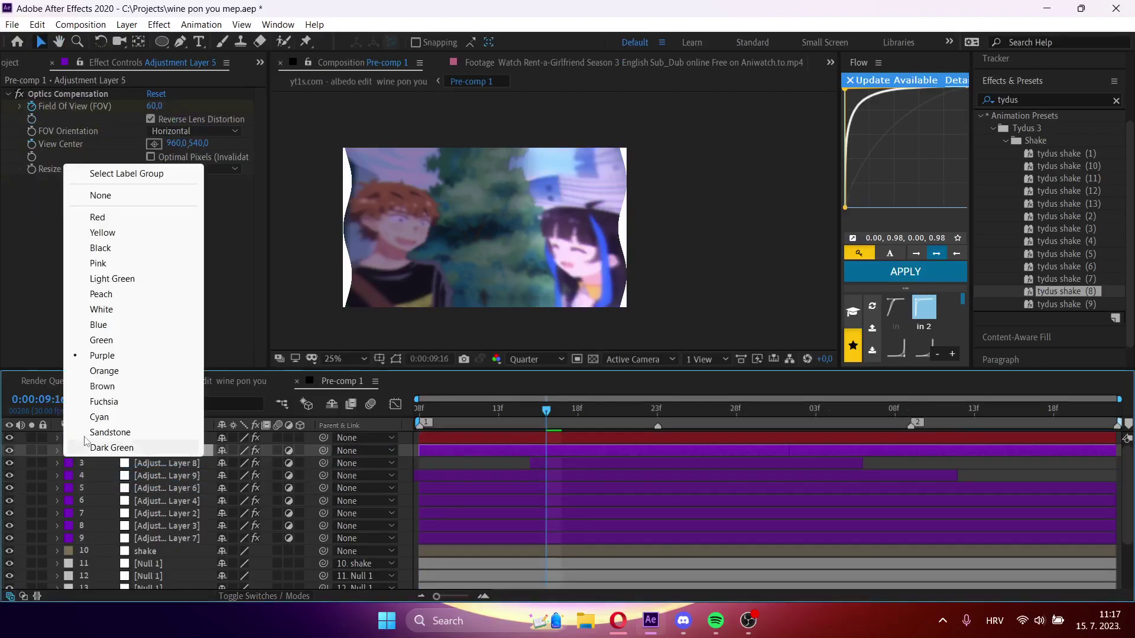
click(157, 417)
right_click(143, 454)
click(176, 428)
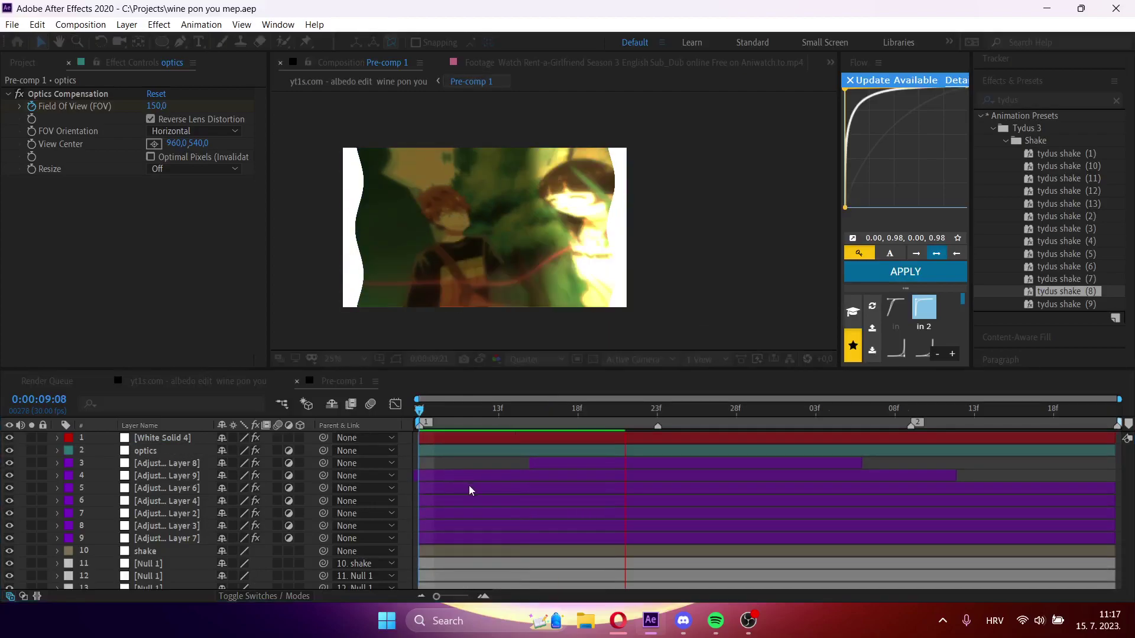
- Preview the reordered layers and twitch effects in the main albedo edit composition
key(Tab)
click(438, 485)
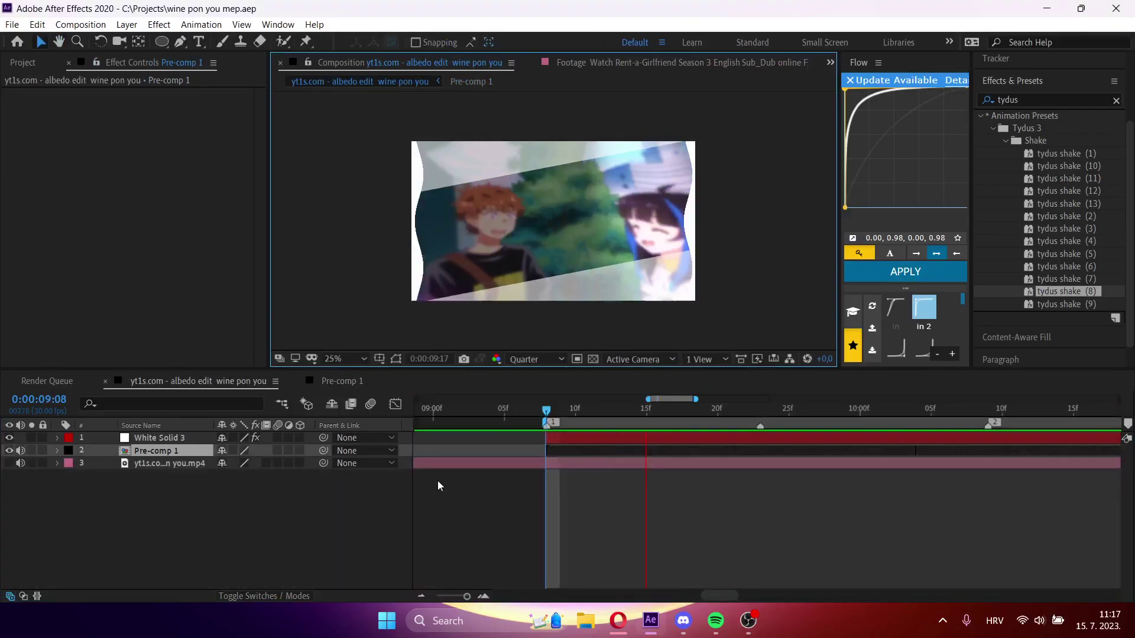
key(space)
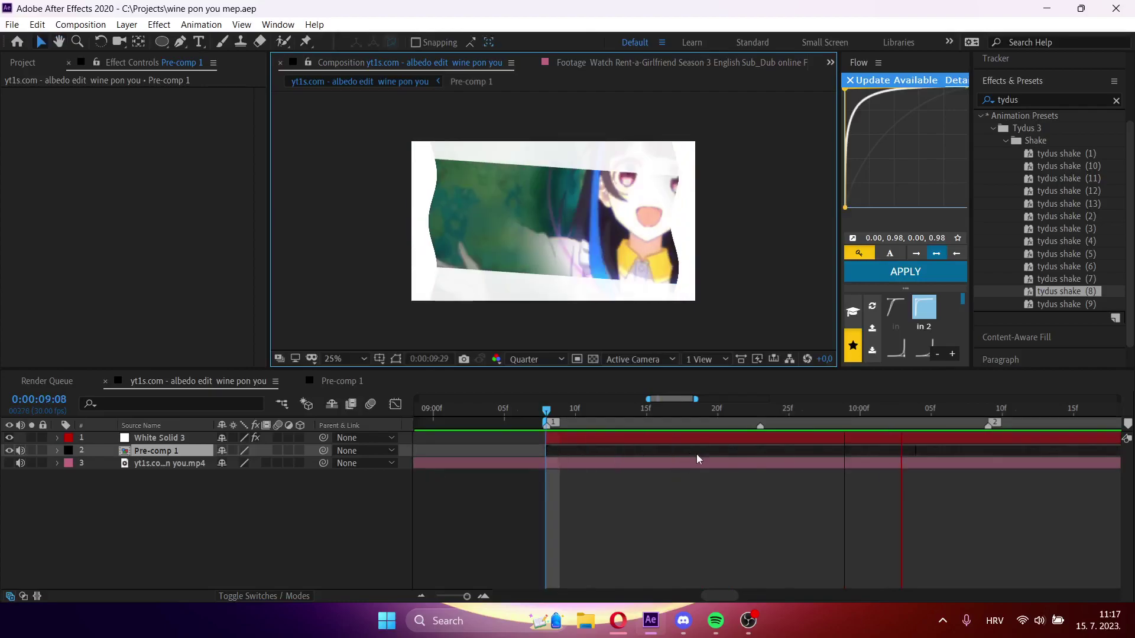
double_click(696, 452)
key(Tab)
click(509, 433)
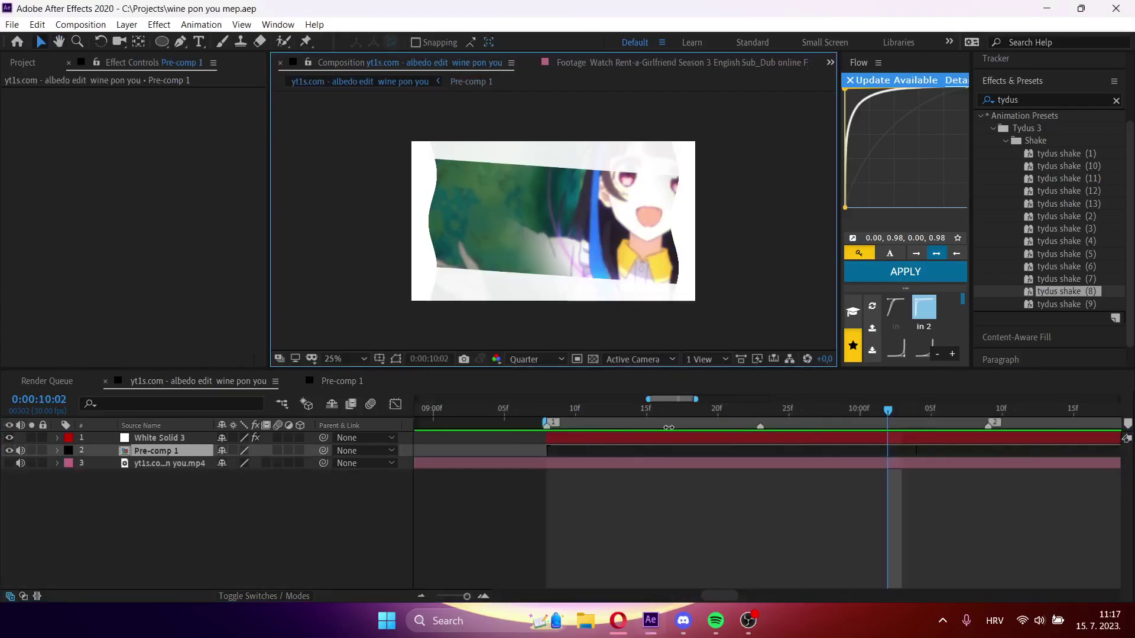
- Add an adjustment layer above Pre-comp 1 in the main composition and apply CC Wide Time at 0:00:09:19
click(709, 406)
key(ctrl+alt+y)
key(ctrl+space)
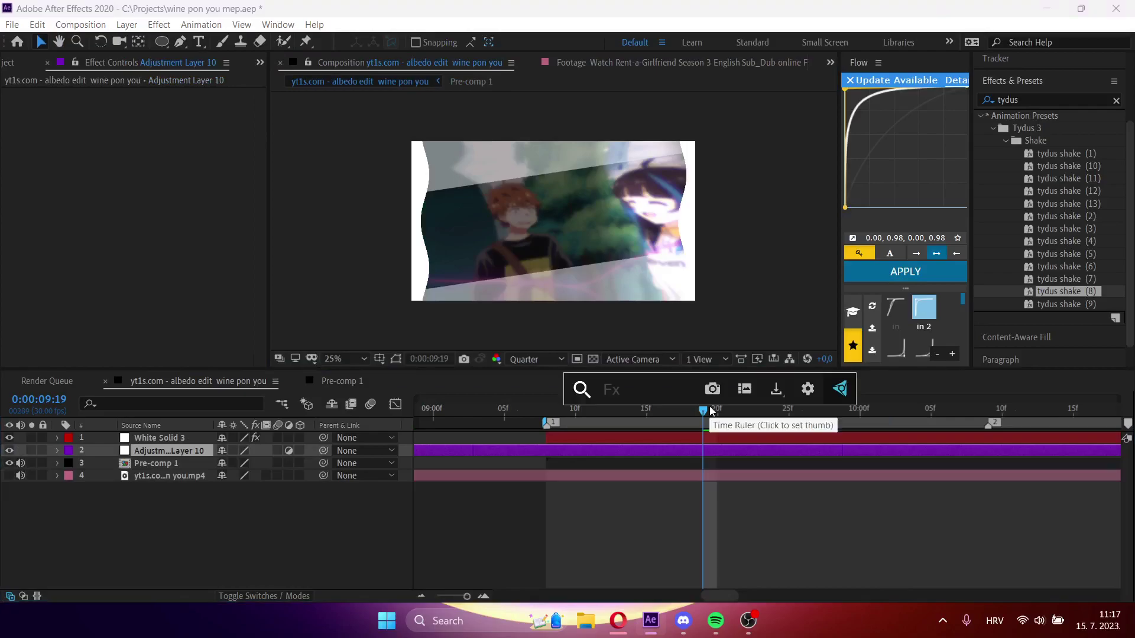
text(cc s)
key(ctrl+a)
key(BackSpace)
text(cc wide)
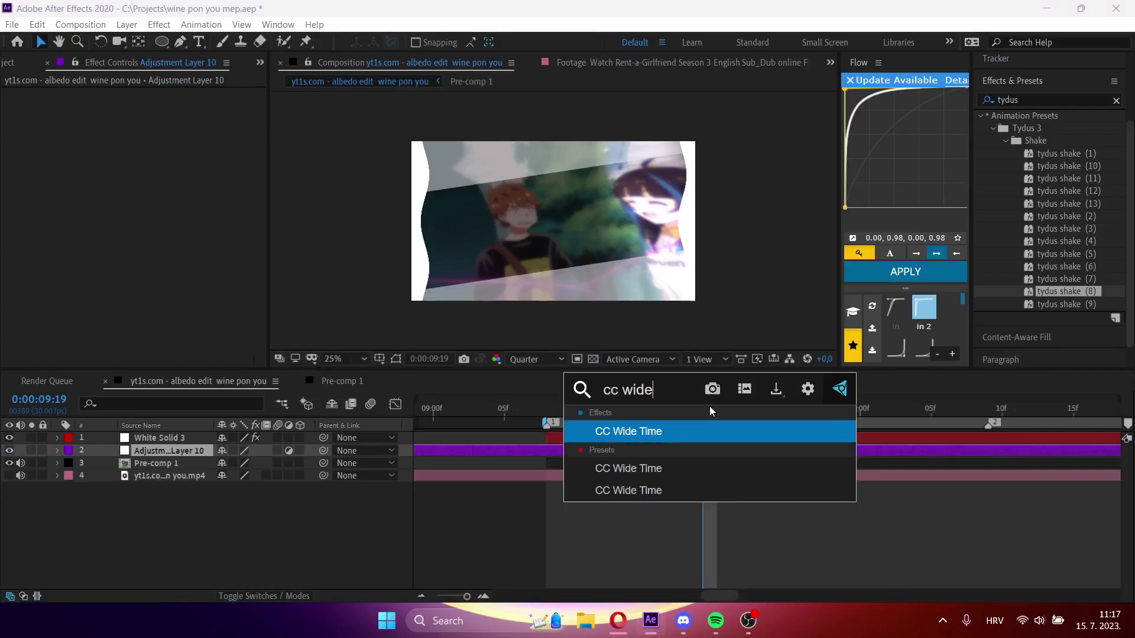
click(712, 482)
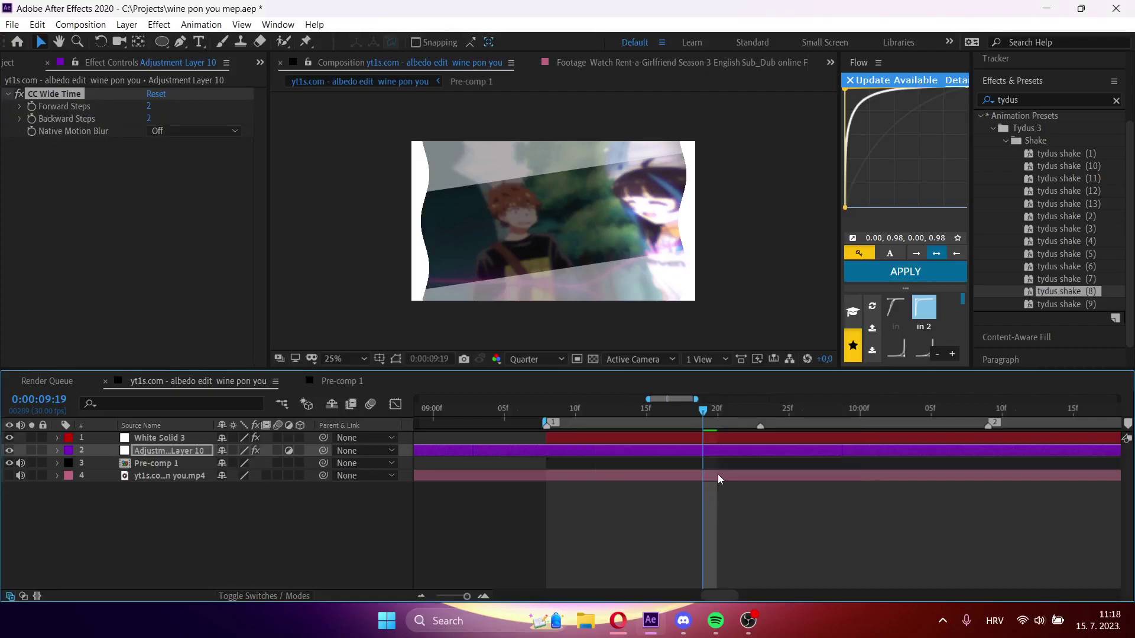
- Keyframe the CC Wide Time layer's Opacity from 0% at 0:00:09:19 to 100% at 0:00:09:24
key(t)
click(94, 464)
drag(228, 463, 127, 463)
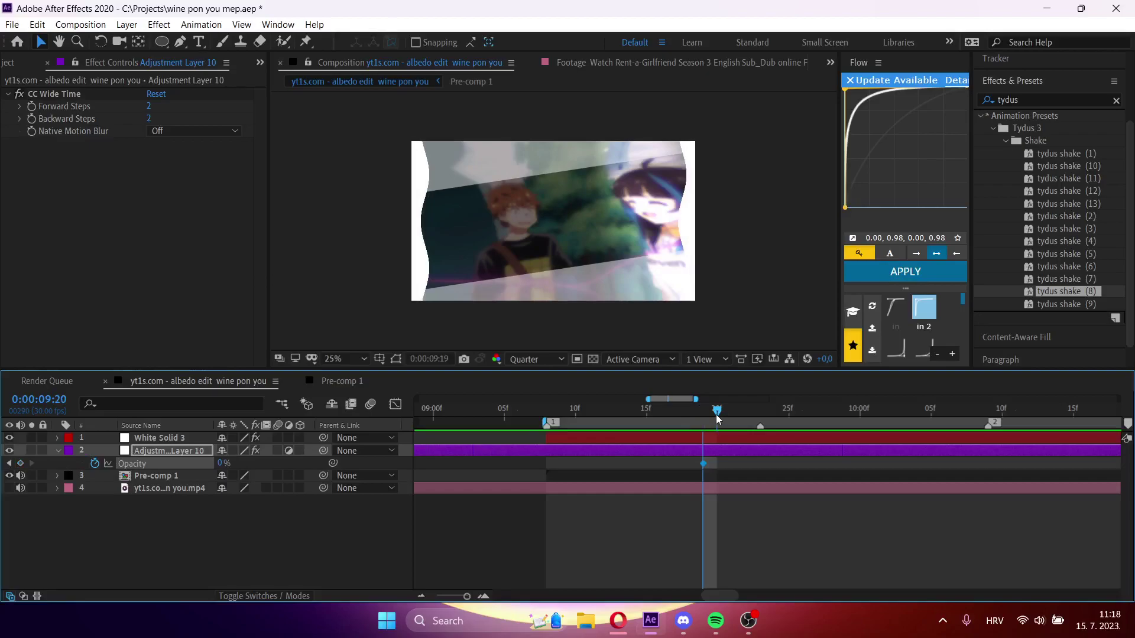
drag(715, 420, 773, 417)
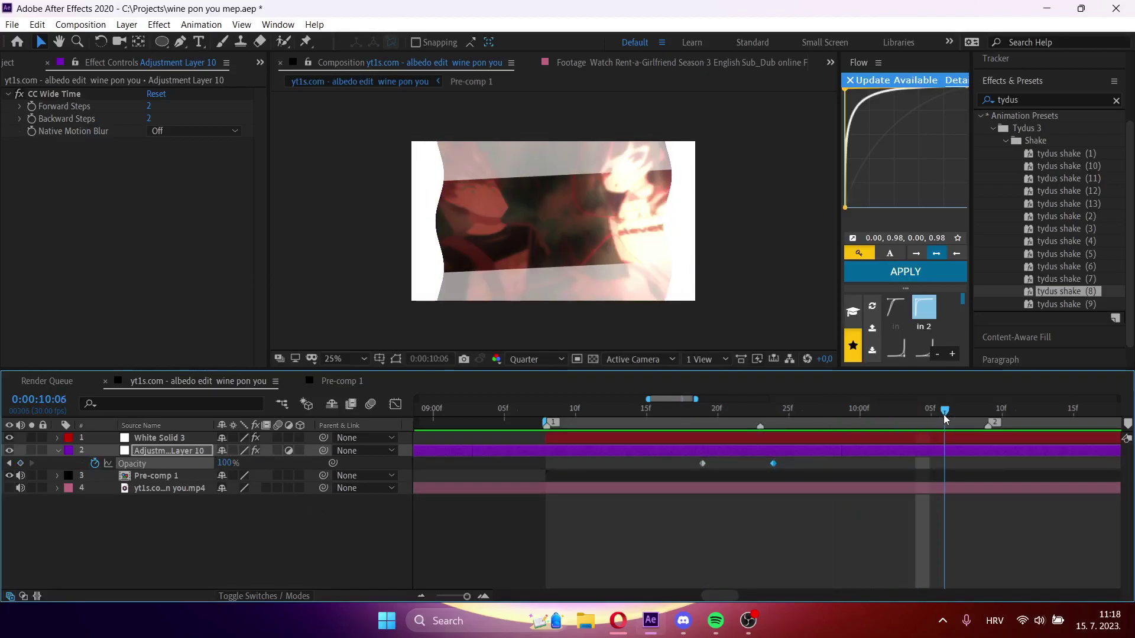
- Keyframe the CC Wide Time layer's Opacity to 0% at 0:00:10:06, trim the layer to end there and preview the fade
drag(227, 463, 127, 463)
key(ctrl+shift+d)
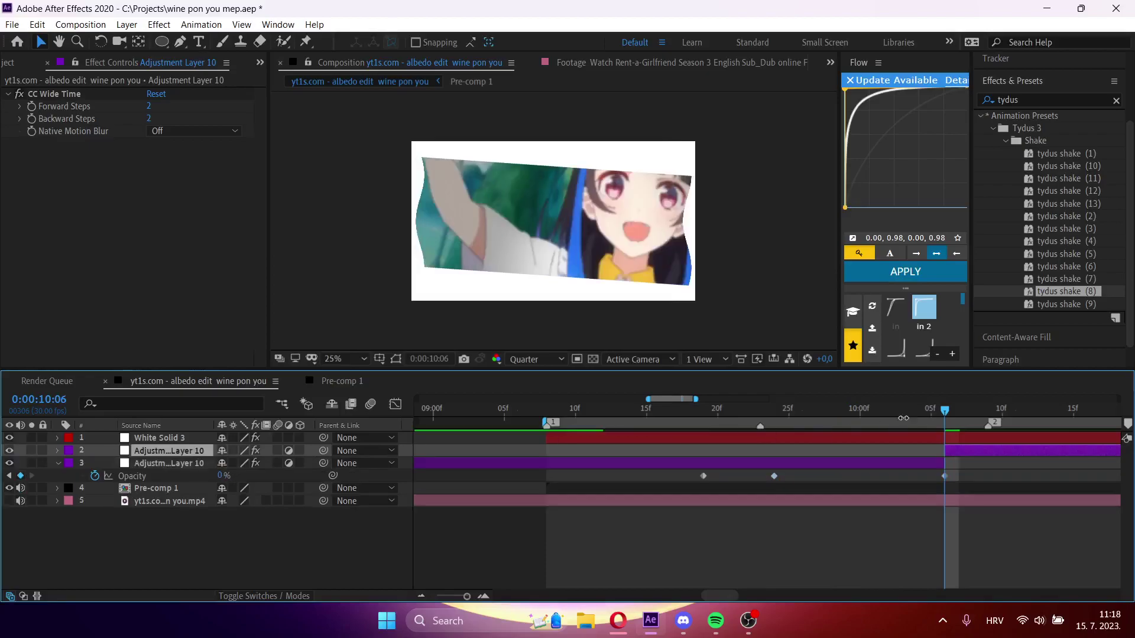
key(Delete)
drag(908, 407, 589, 411)
key(space)
- Trim the CC Wide Time adjustment layer to start at 0:00:09:19 by splitting it and deleting the earlier part
click(700, 451)
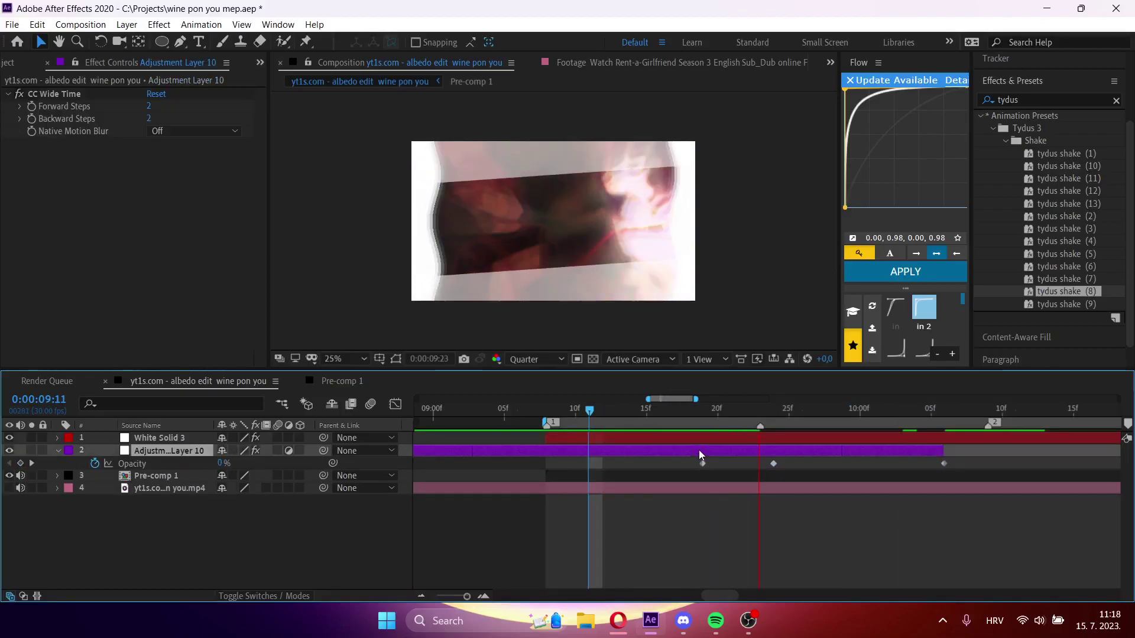
key(ctrl+shift+d)
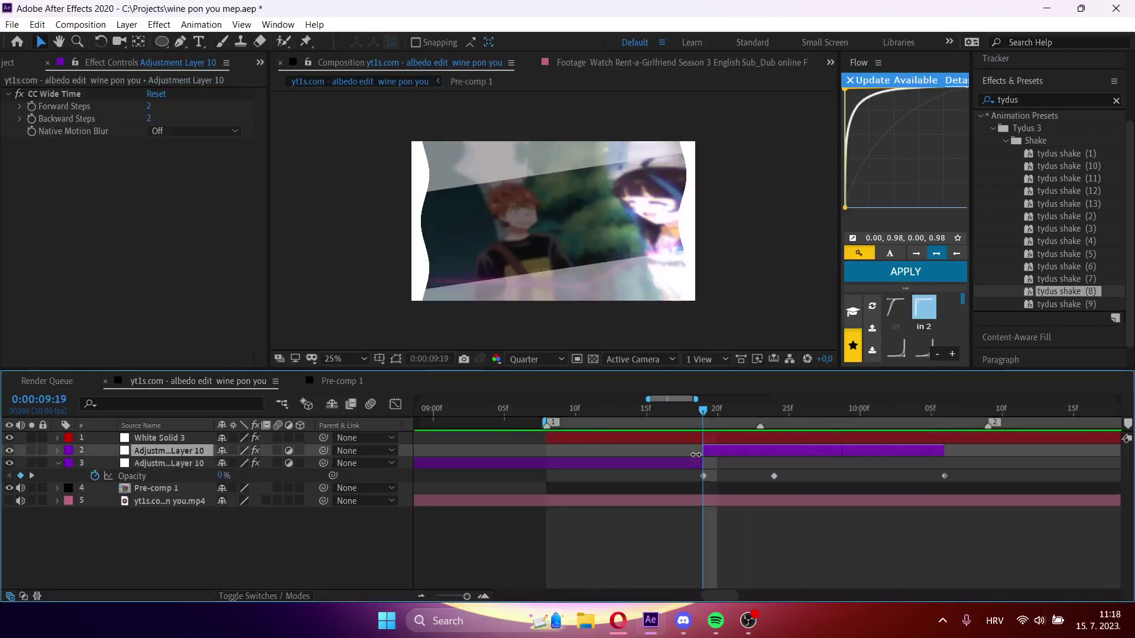
click(688, 463)
key(Delete)
- Preview the trimmed CC Wide Time layer over the transition in the main composition
key(space)
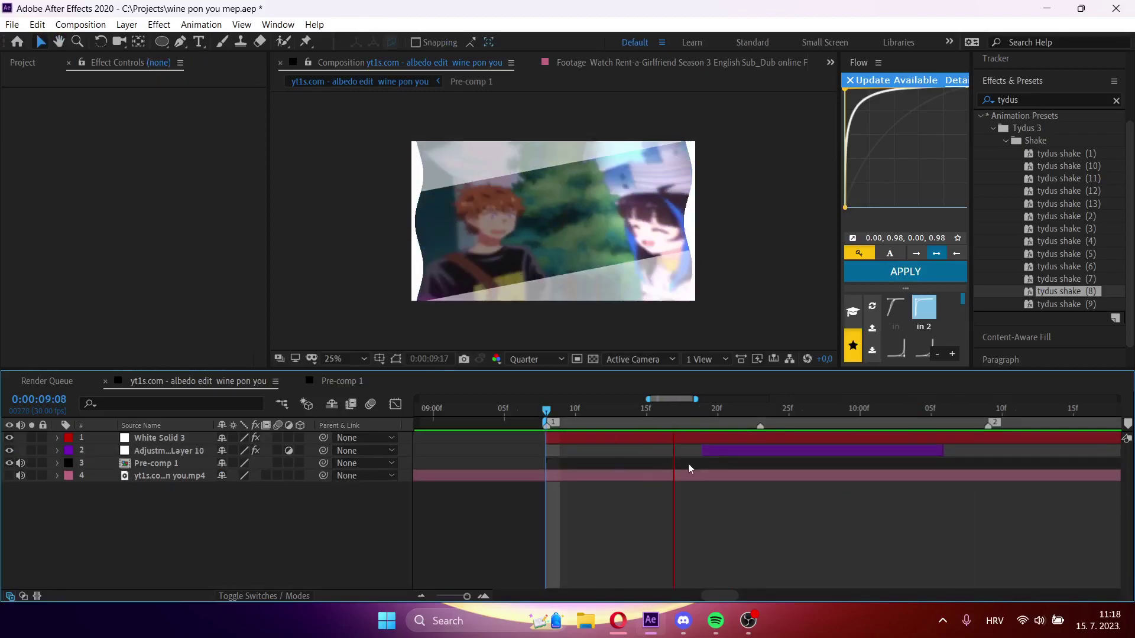
key(space)
drag(712, 422, 739, 422)
click(729, 410)
key(space)
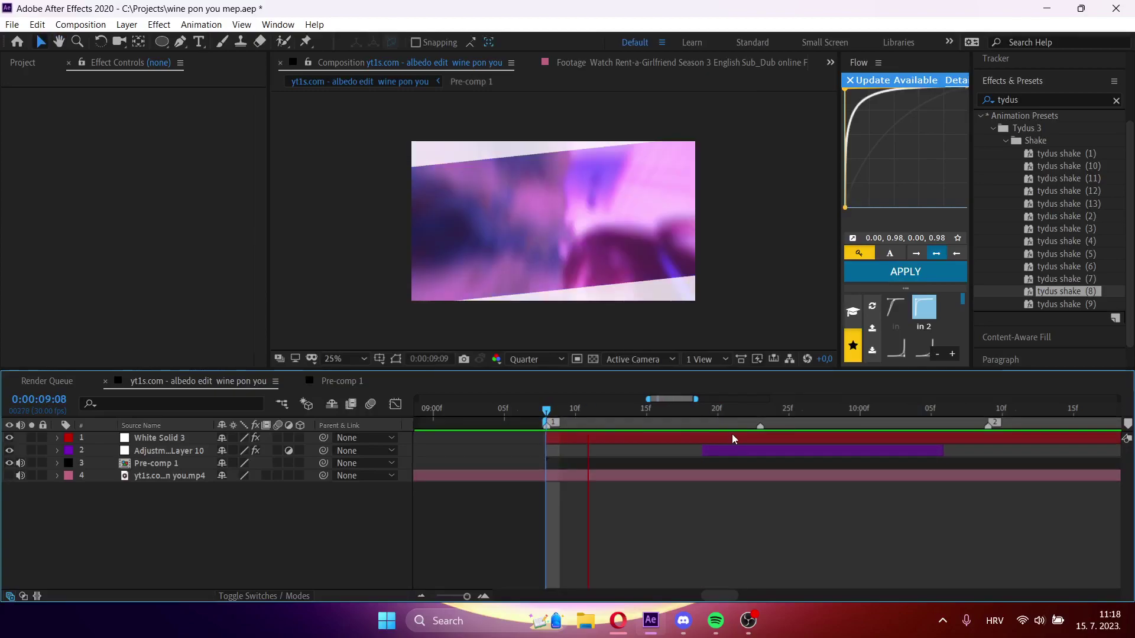
- Try the CC Wide Time adjustment layer starting at 0:00:09:08, and delete the layer after previewing it
drag(732, 448, 576, 455)
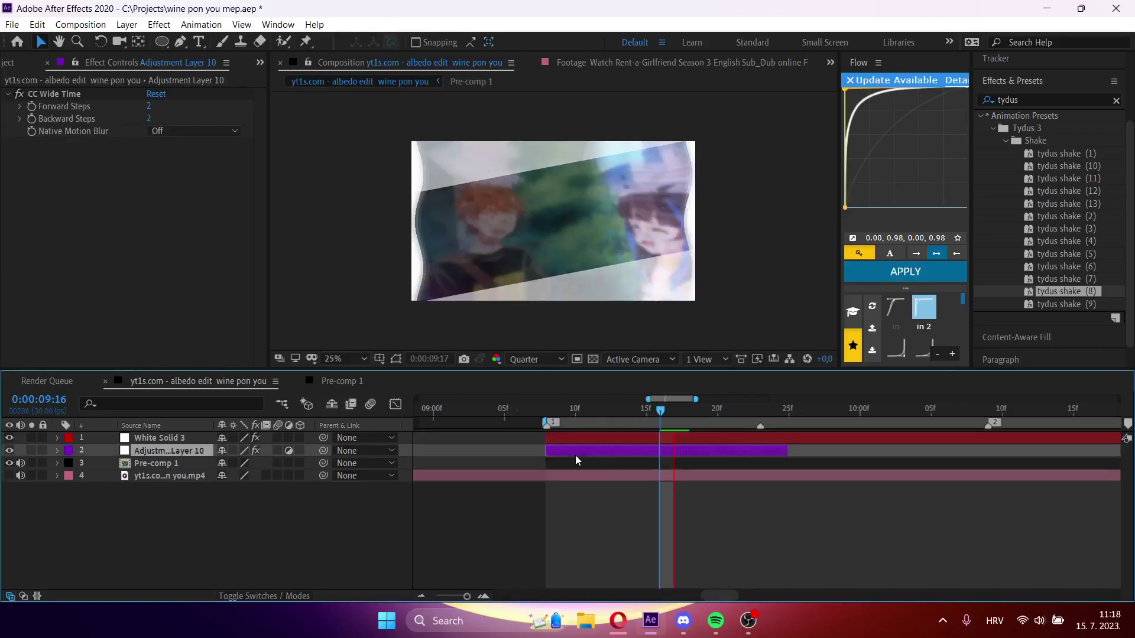
key(space)
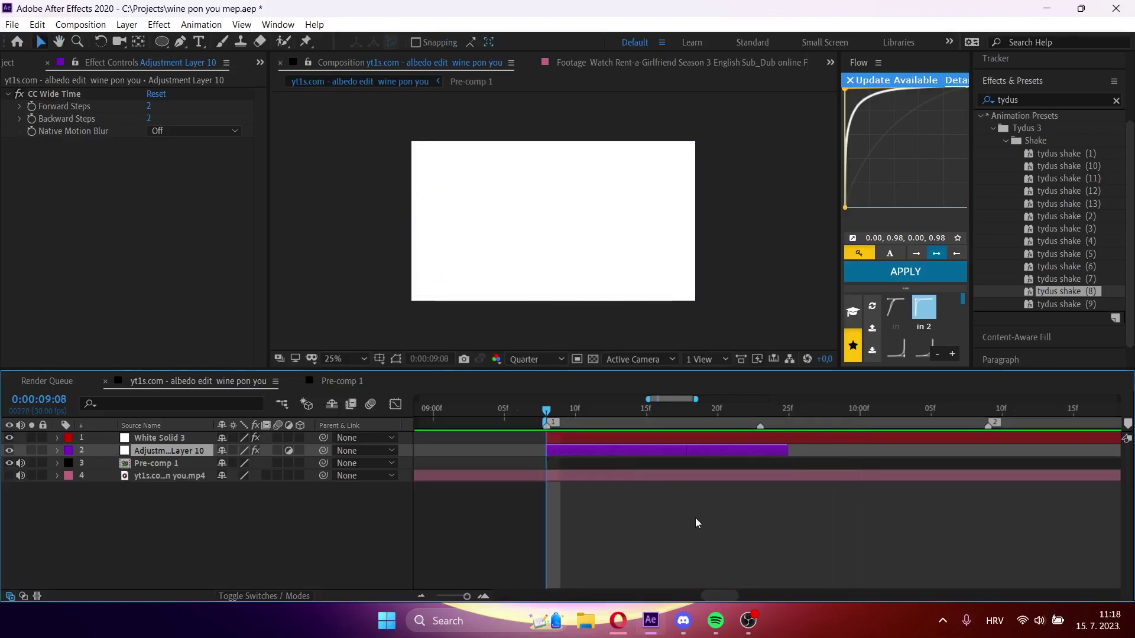
key(Delete)
- Apply Easy Ease to the Mask Expansion keyframes of footage layer 17 in Pre-comp 1 and check the mask reveal
double_click(672, 454)
scroll(775, 505, down, 2)
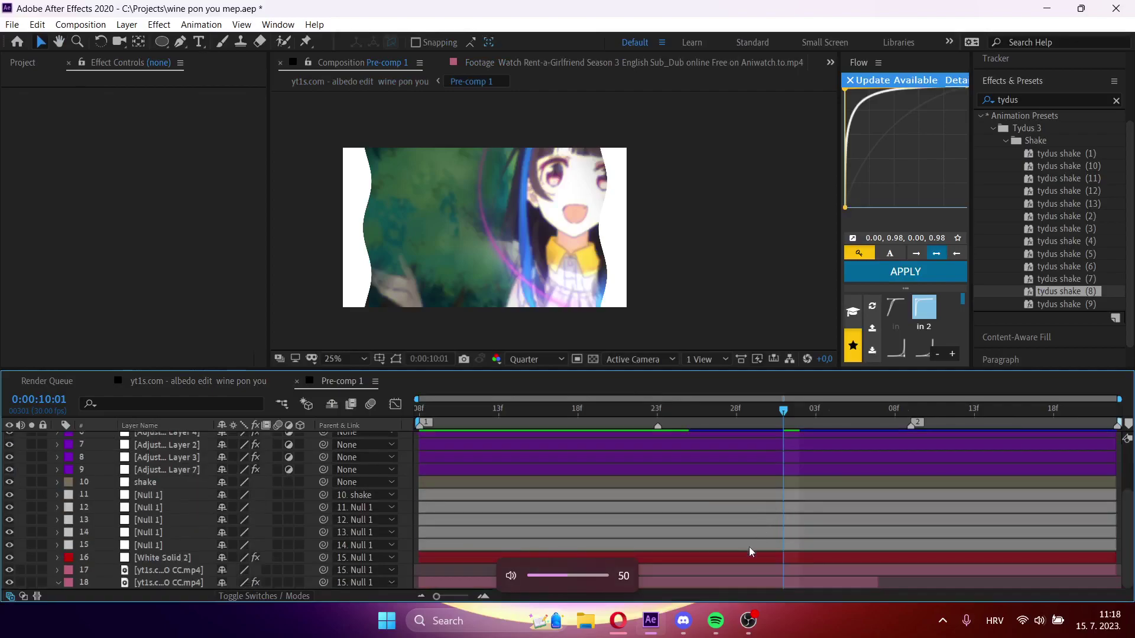
click(732, 571)
key(u)
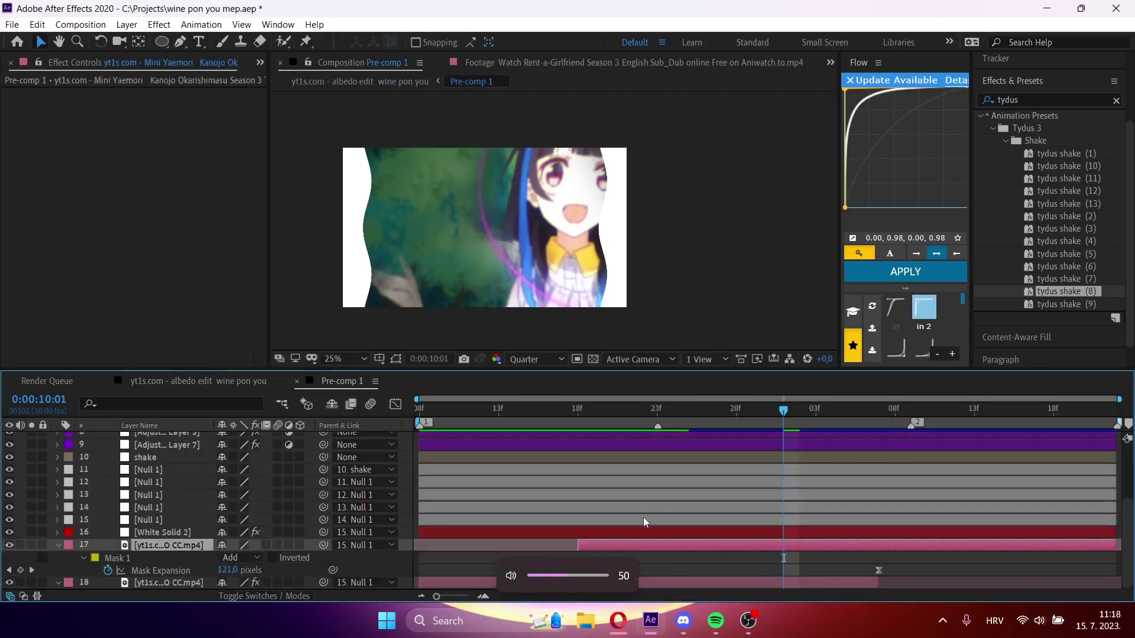
right_click(150, 574)
mouse_move(201, 543)
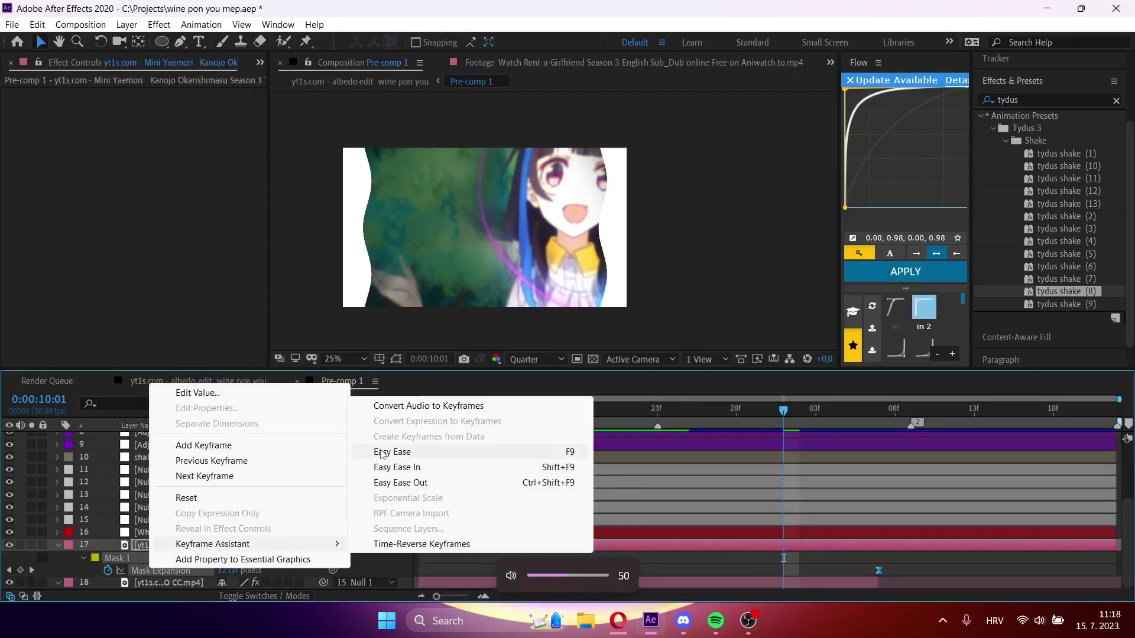
click(386, 445)
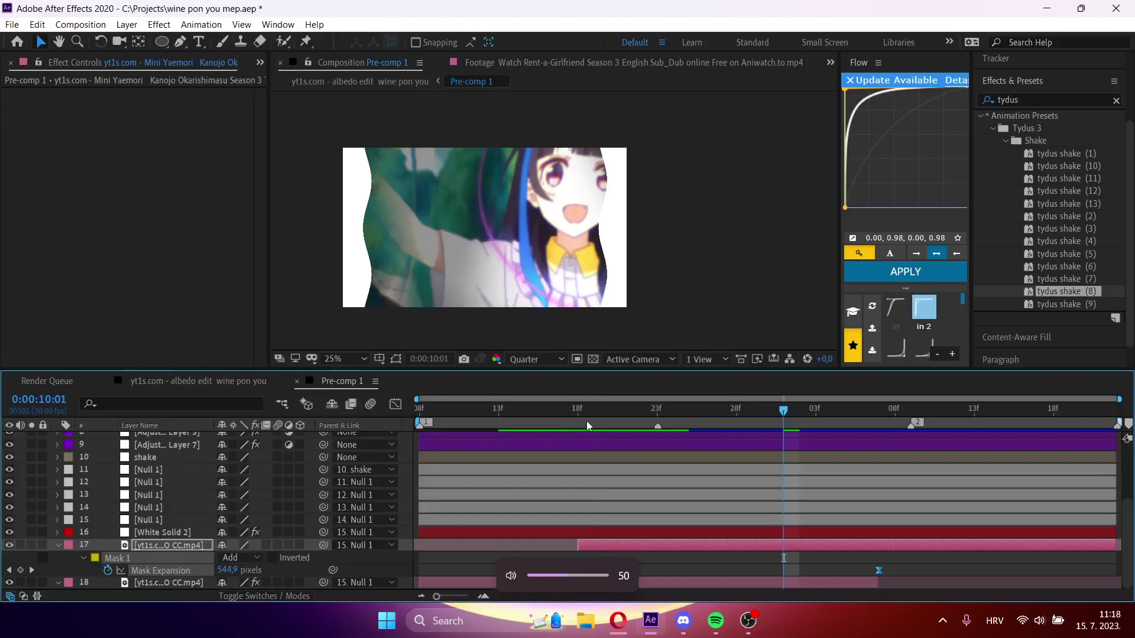
drag(583, 412, 669, 424)
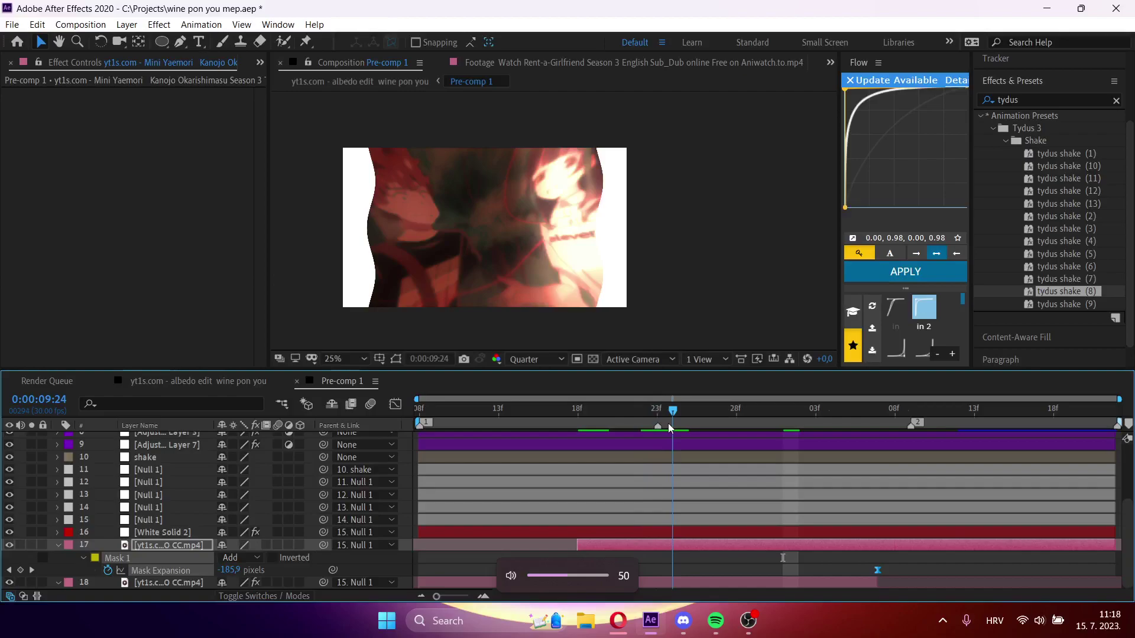
key(u)
click(413, 562)
- Save the project and preview the eased mask reveal in the main albedo edit composition
key(ctrl+s)
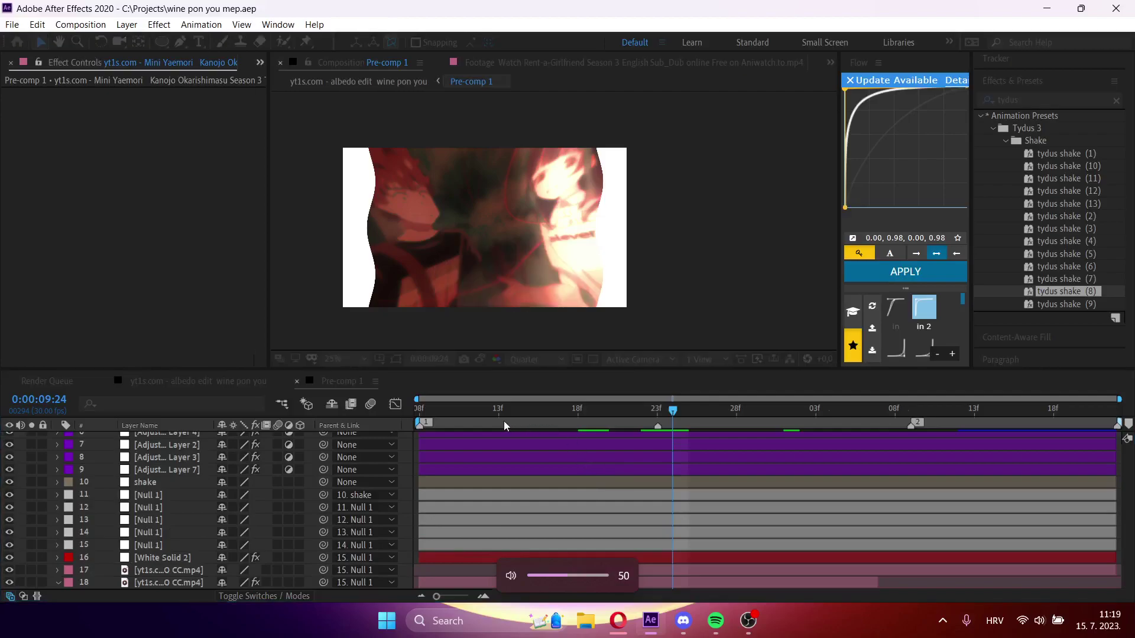
drag(494, 420, 668, 416)
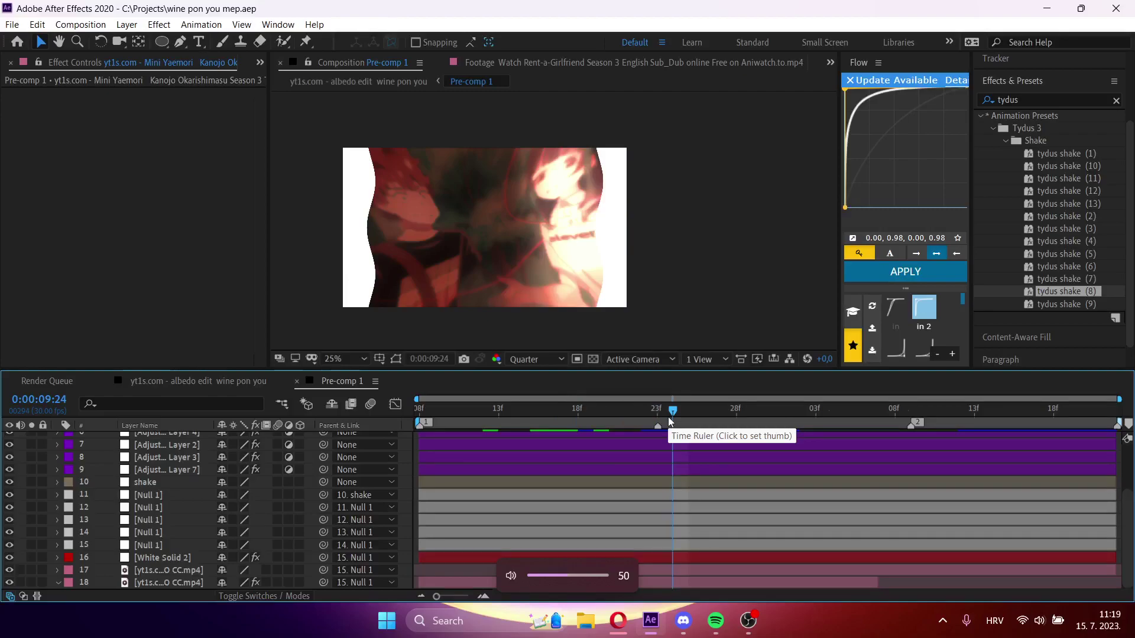
drag(668, 417, 306, 499)
key(shift+Escape)
key(space)
- Apply the Fill effect to White Solid 3 and place it above CC Jaws in the effect order
click(589, 439)
key(ctrl+space)
text(fil)
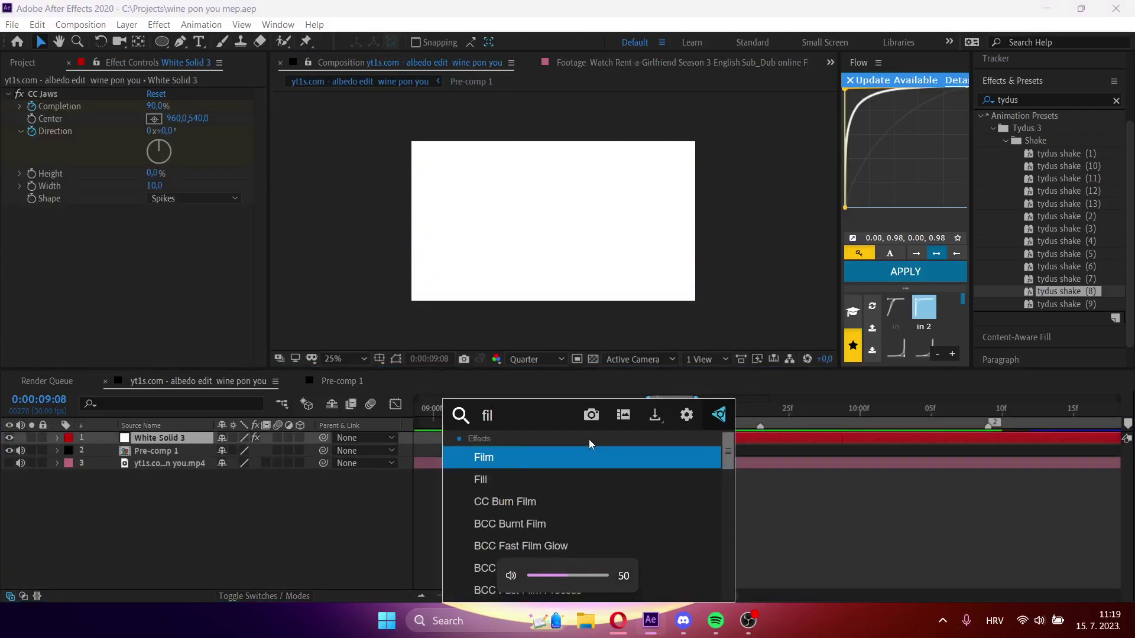
key(Down)
key(Return)
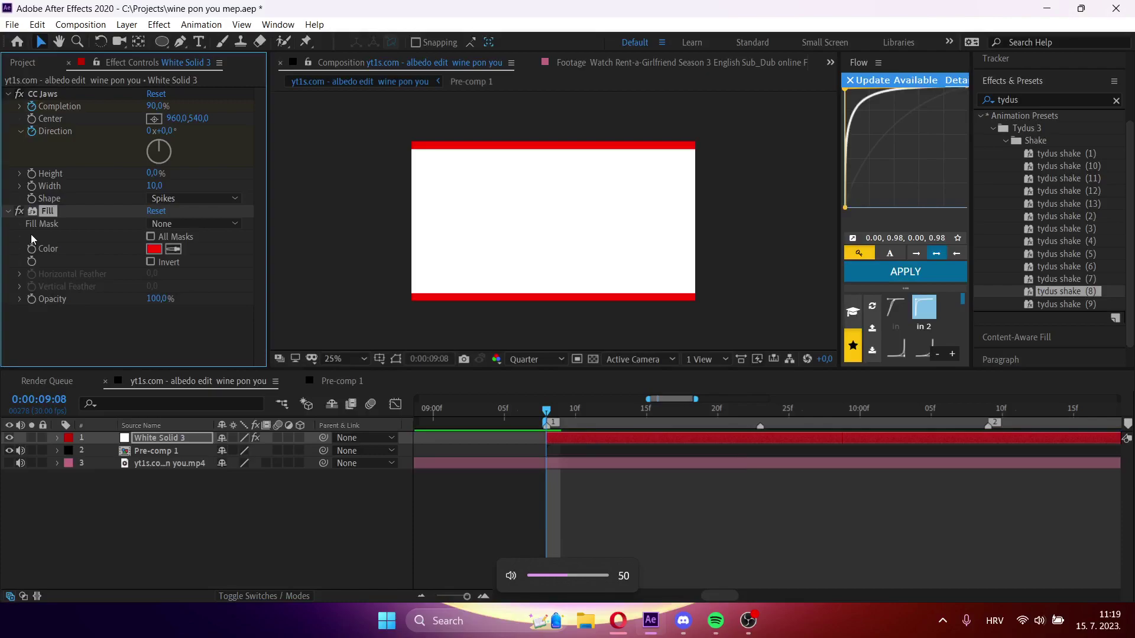
drag(62, 94, 61, 91)
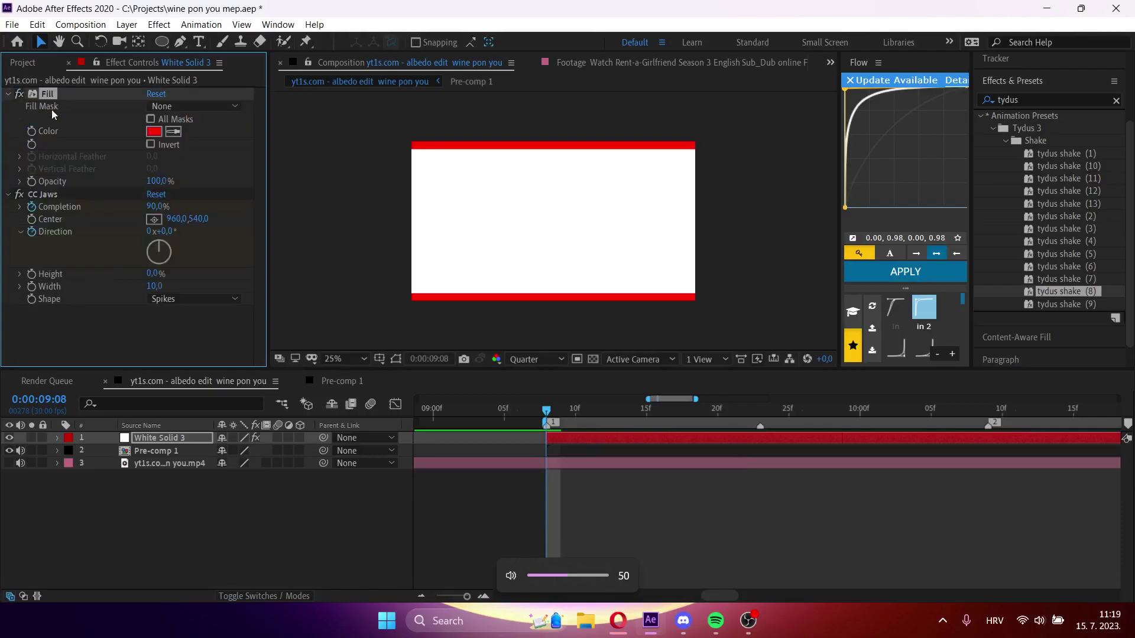
- Keyframe White Solid 3's Fill color from white at 0:00:09:08 to black at 0:00:09:21
click(154, 131)
drag(432, 379, 402, 353)
click(725, 360)
key(u)
drag(604, 412, 732, 413)
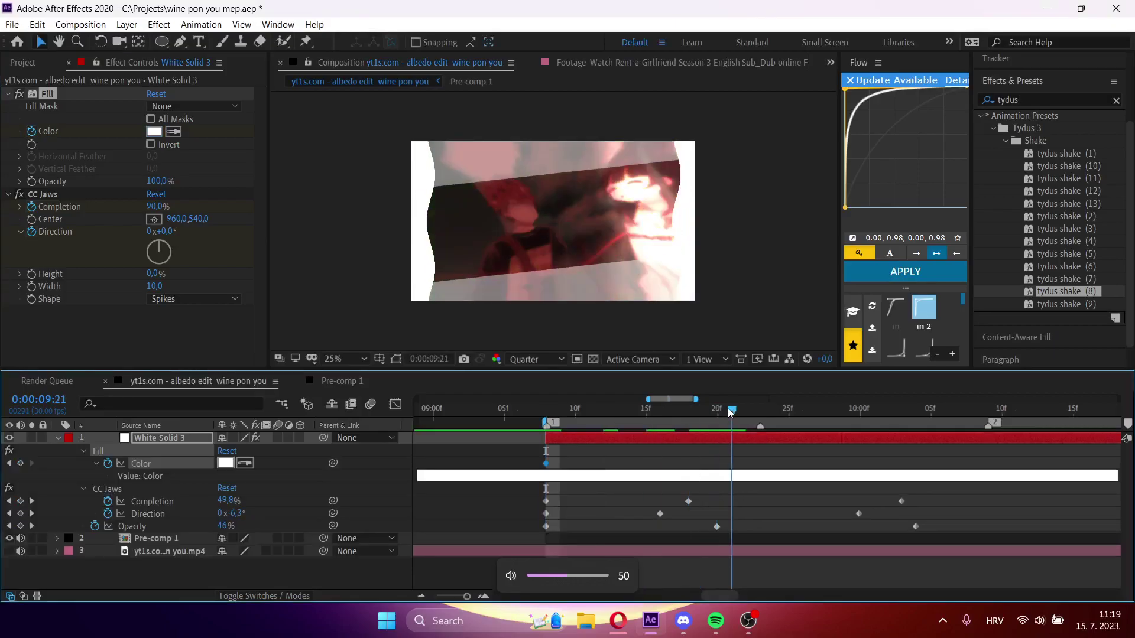
click(155, 131)
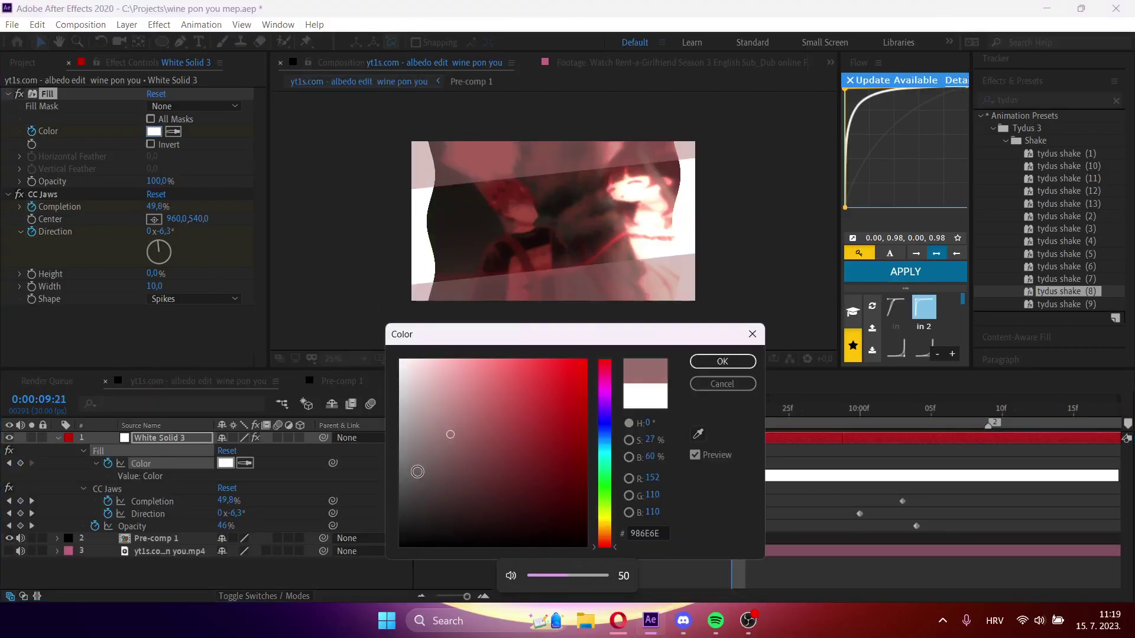
drag(433, 458, 400, 546)
click(704, 362)
- Preview the Fill color fade and keyframe the color back to white (FFFFFF) at 0:00:10:06
key(i)
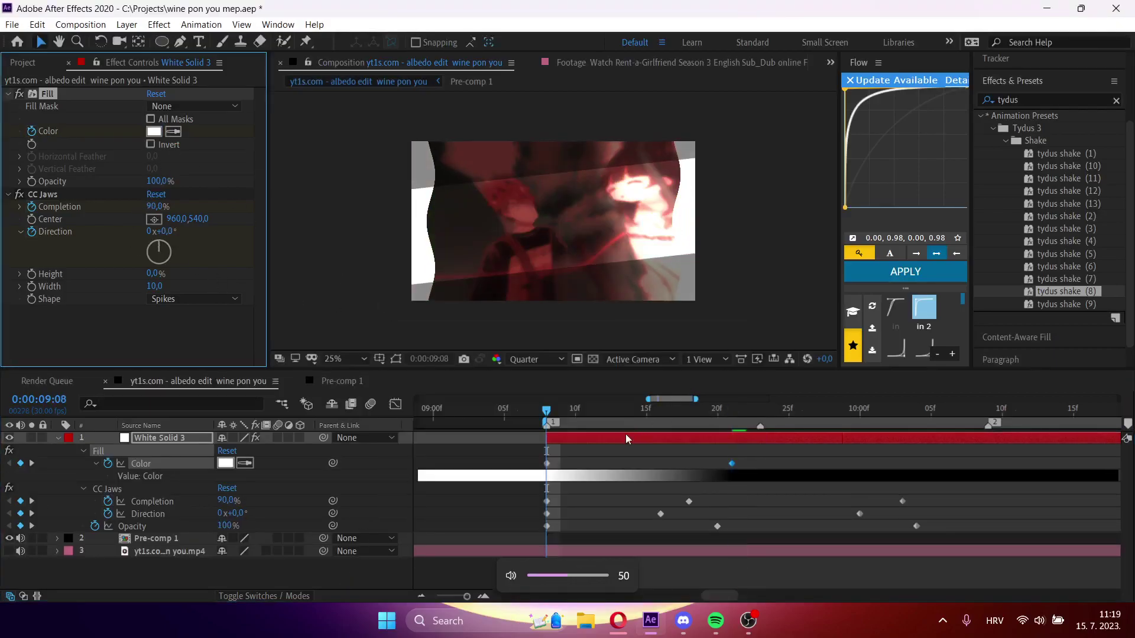
key(space)
key(space)
key(i)
key(space)
key(space)
click(944, 417)
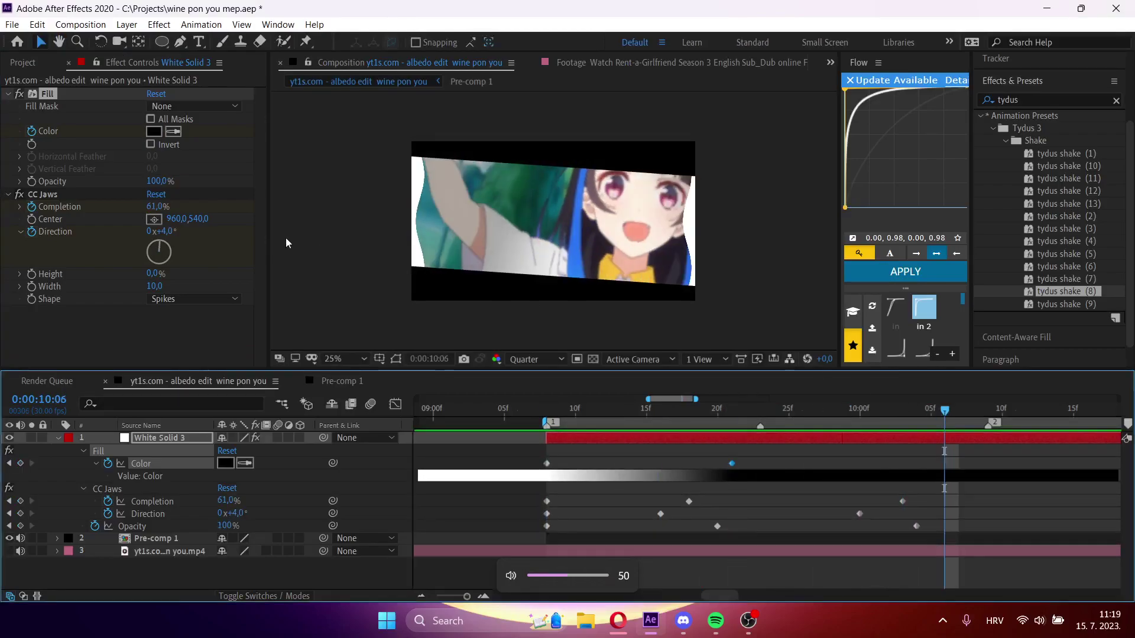
click(154, 132)
click(400, 357)
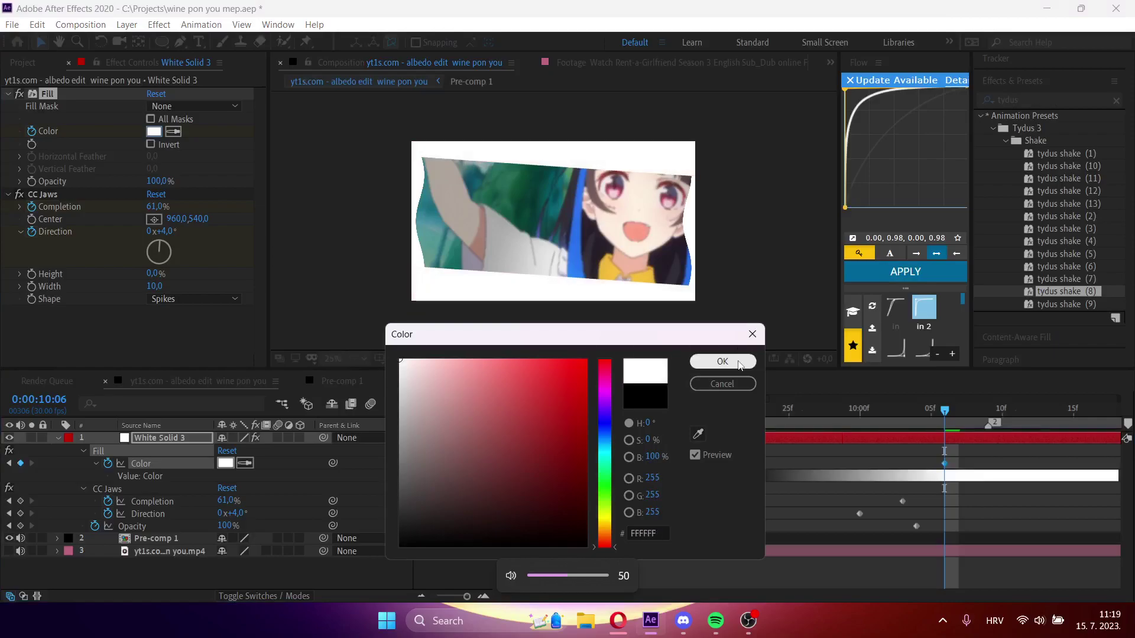
click(737, 361)
- Collapse White Solid 3's properties and preview its white-black-white color animation in the main composition
key(space)
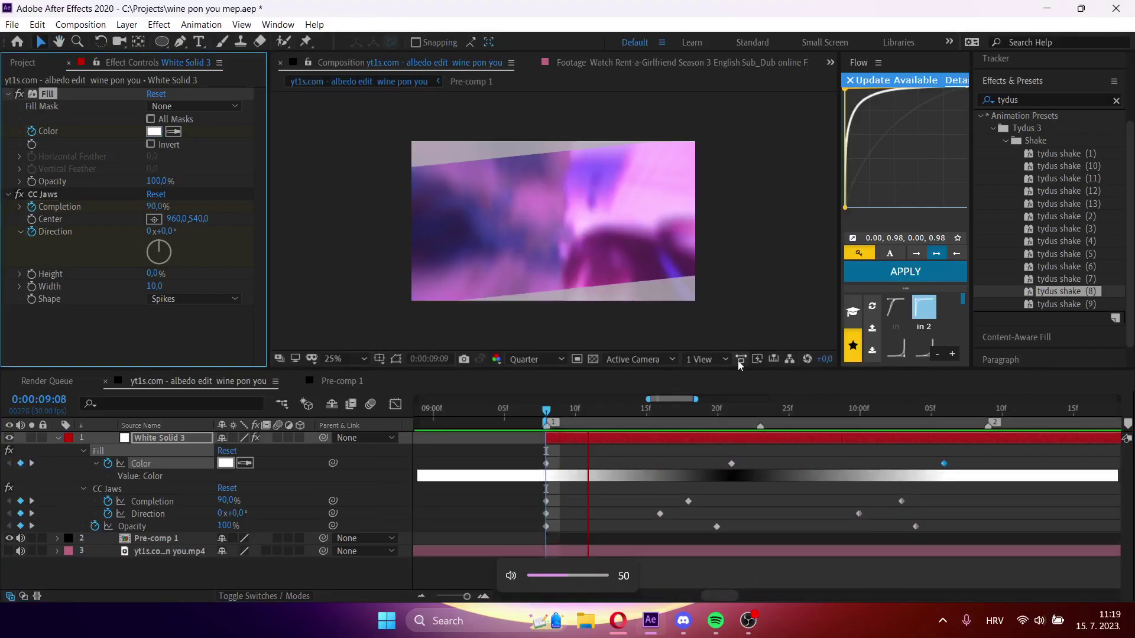
key(u)
key(h)
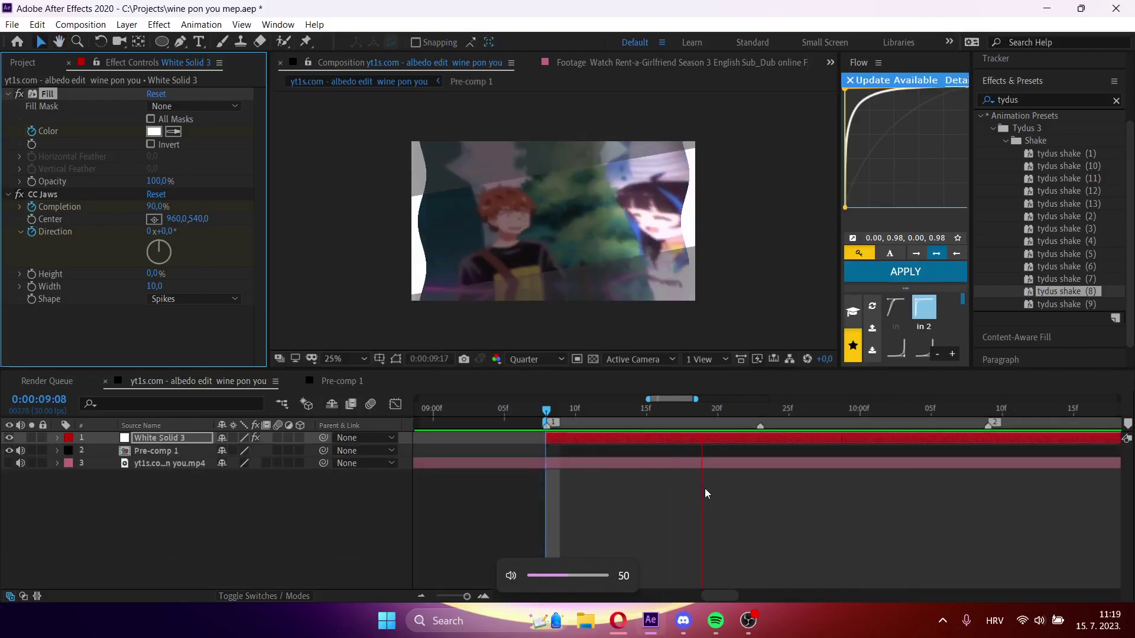
key(space)
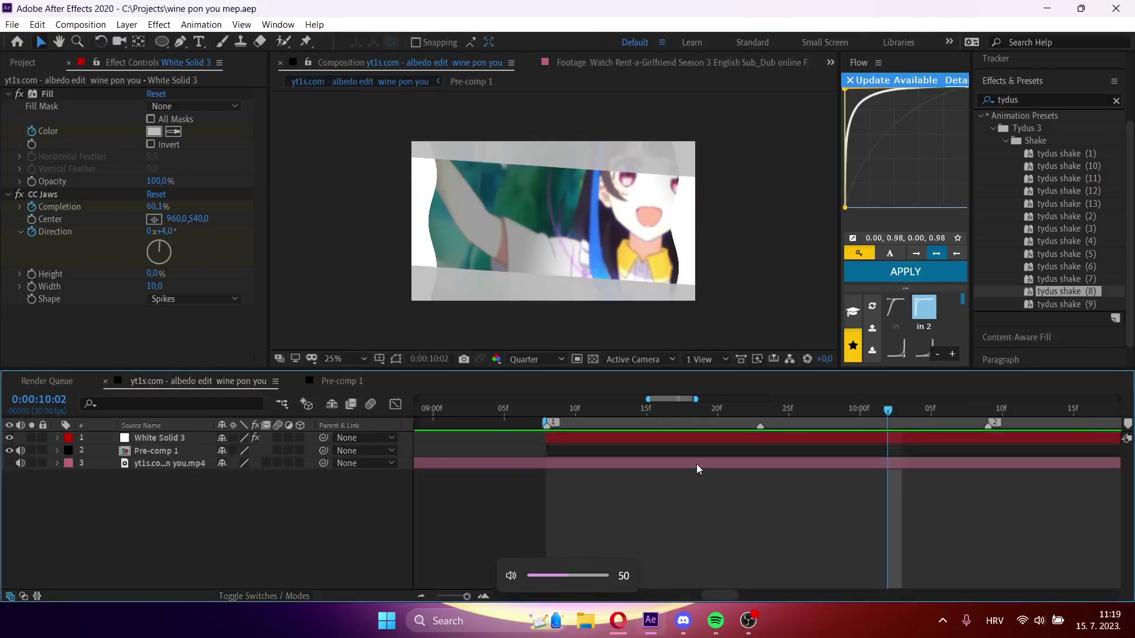
drag(666, 407, 589, 415)
key(space)
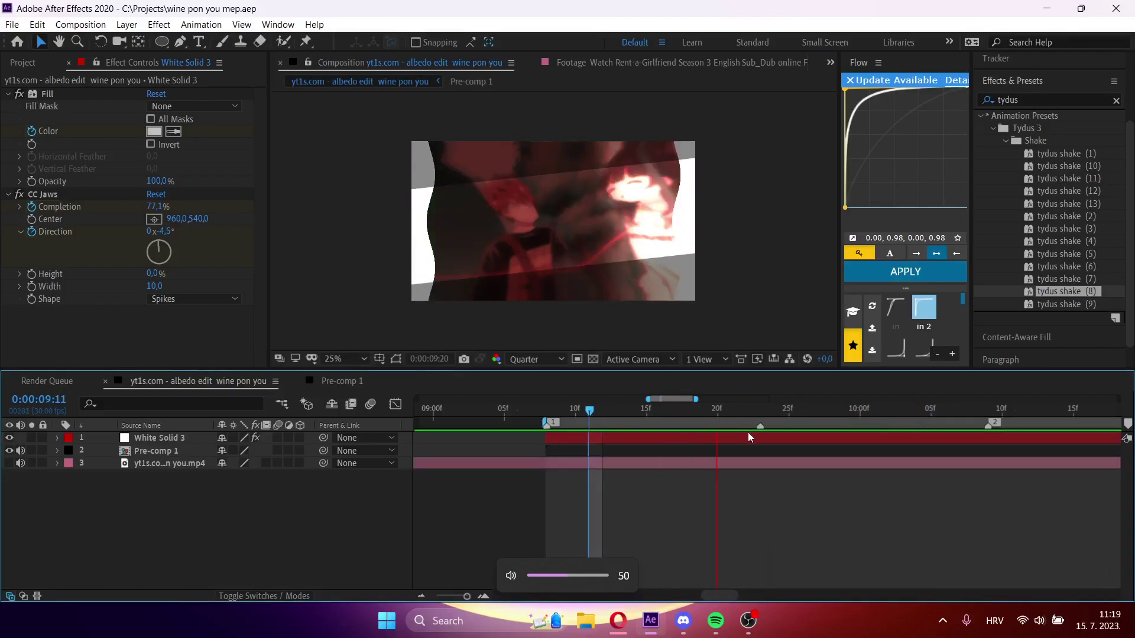
- Move the first two CC Jaws Completion keyframes of White Solid 4 in Pre-comp 1 to 0:00:09:08 and 0:00:09:23
double_click(743, 450)
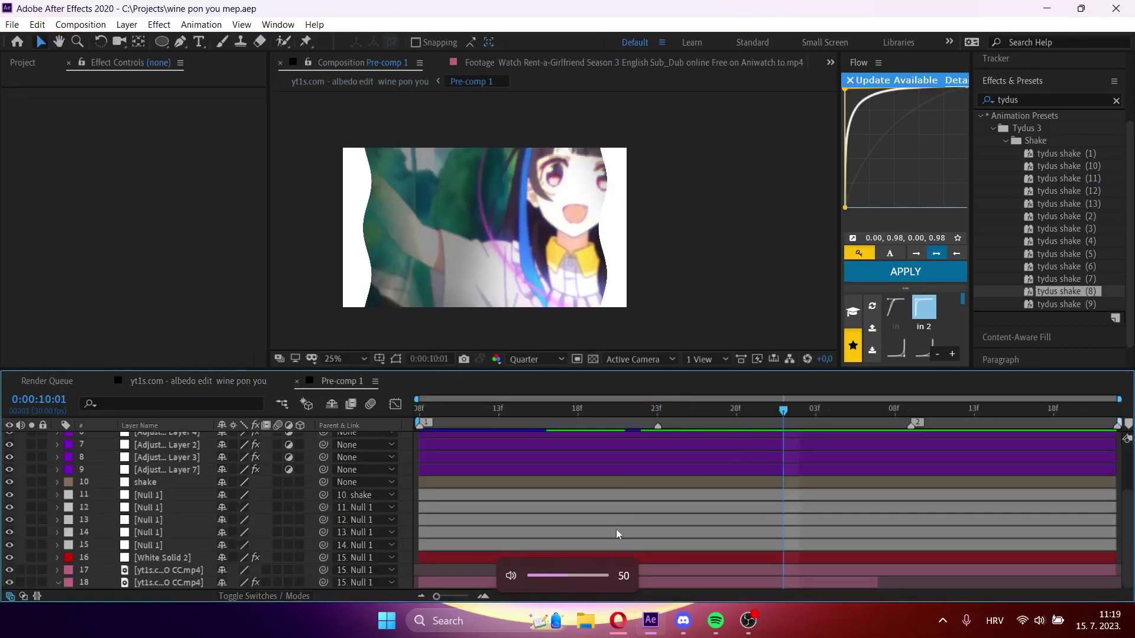
scroll(615, 507, up, 3)
click(615, 435)
key(u)
click(562, 410)
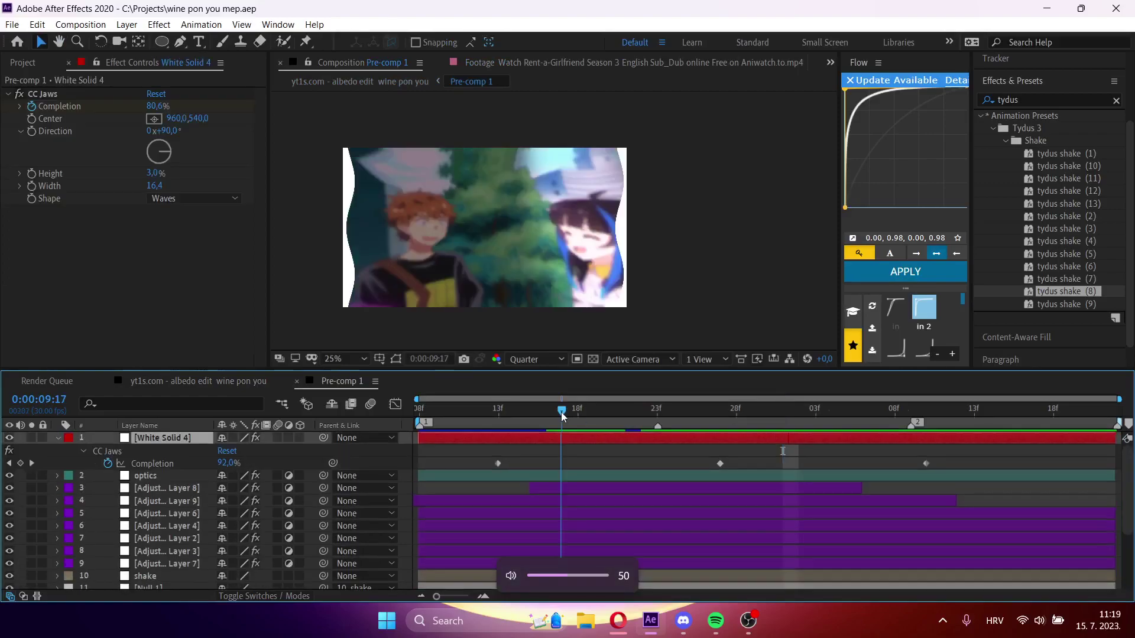
drag(498, 464, 435, 463)
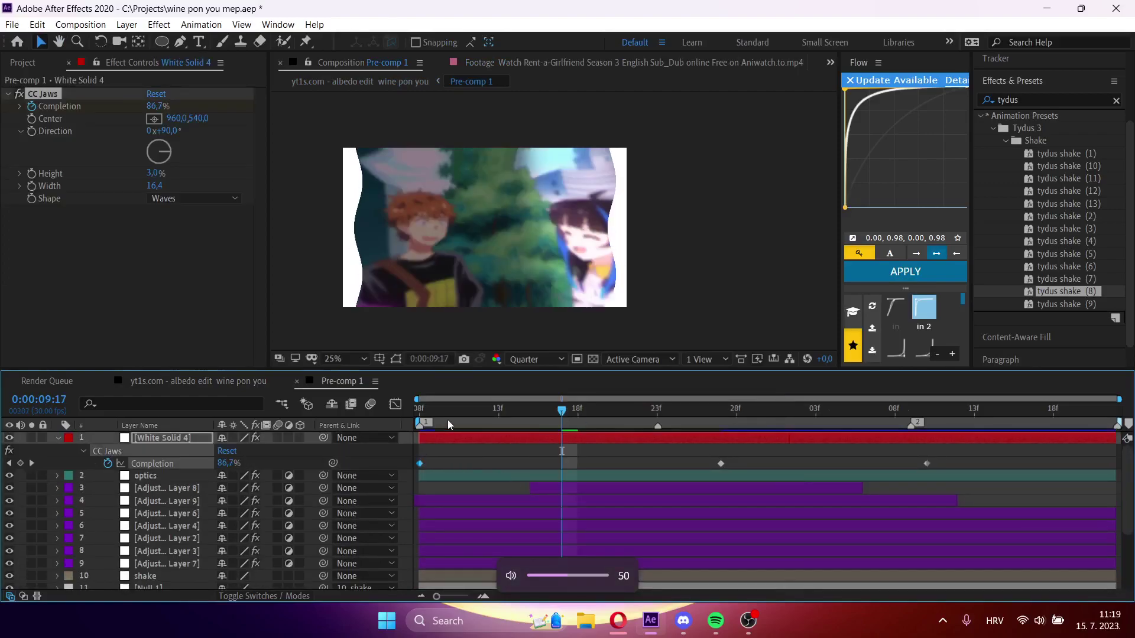
key(space)
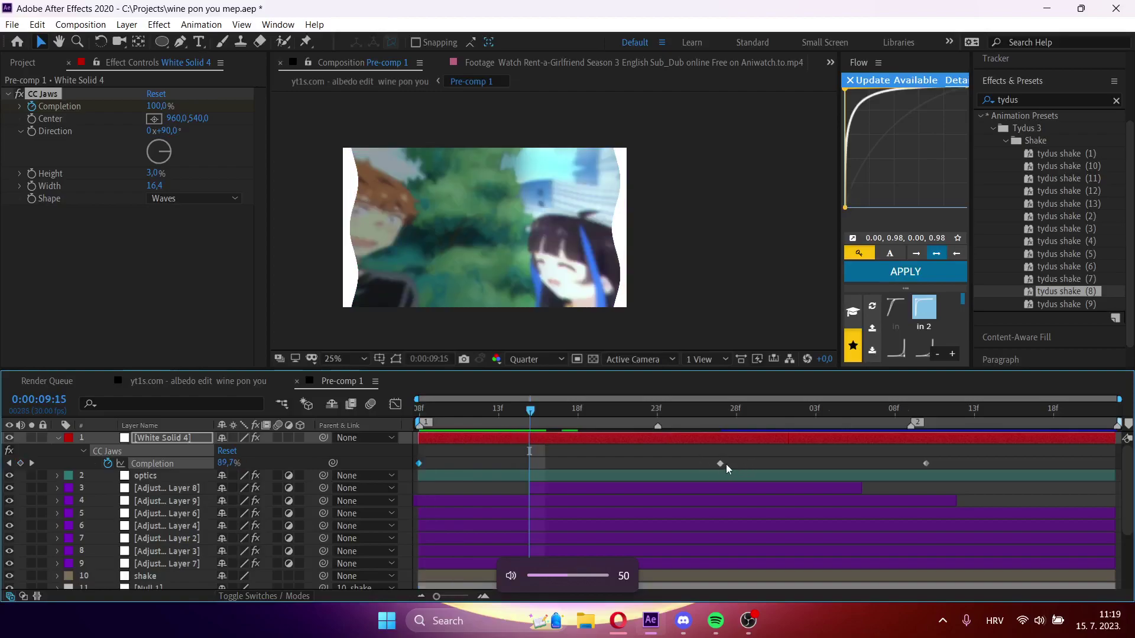
- Return to the main albedo edit composition and preview the retimed CC Jaws wave edges
key(Tab)
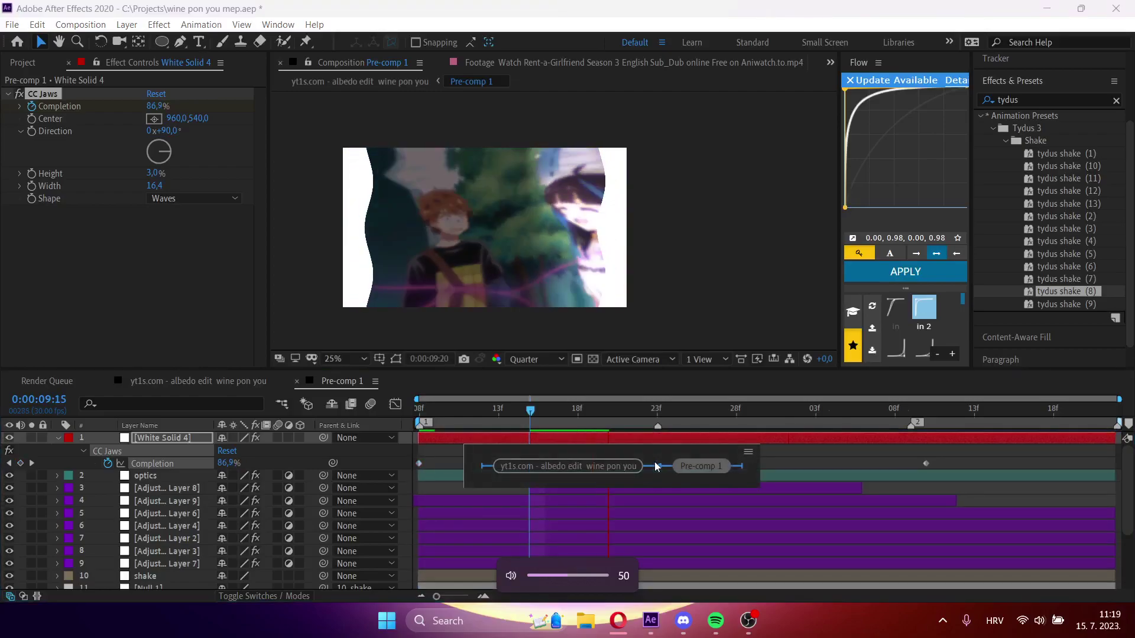
click(575, 465)
key(space)
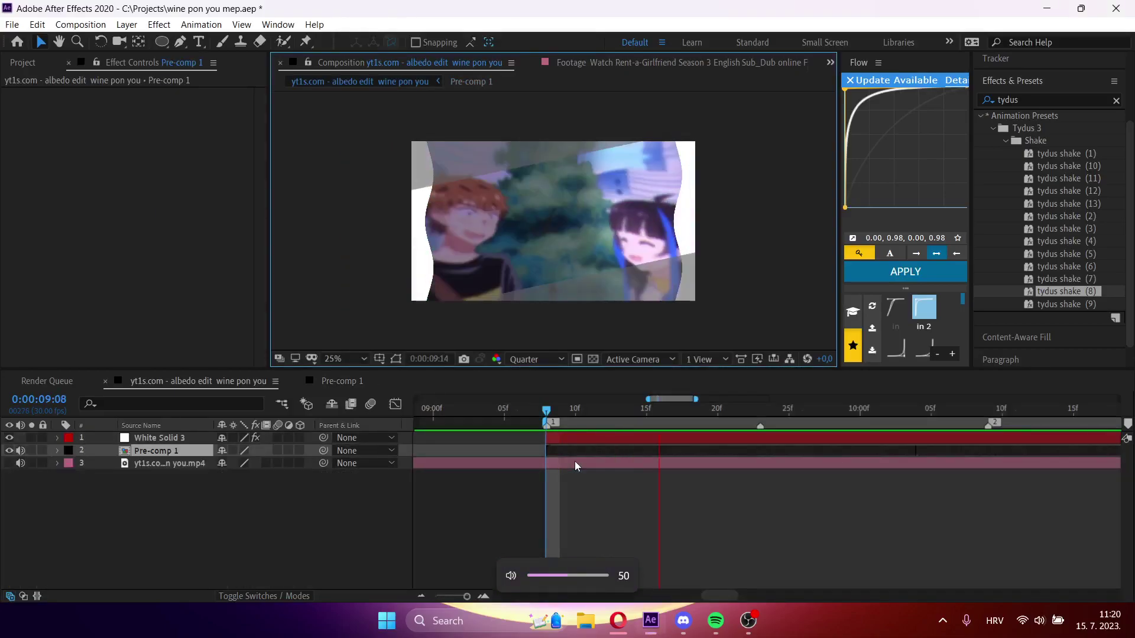
- Open Pre-comp 1 and try starting a Position animation on the layer 18 clip at 0:00:09:15
double_click(663, 454)
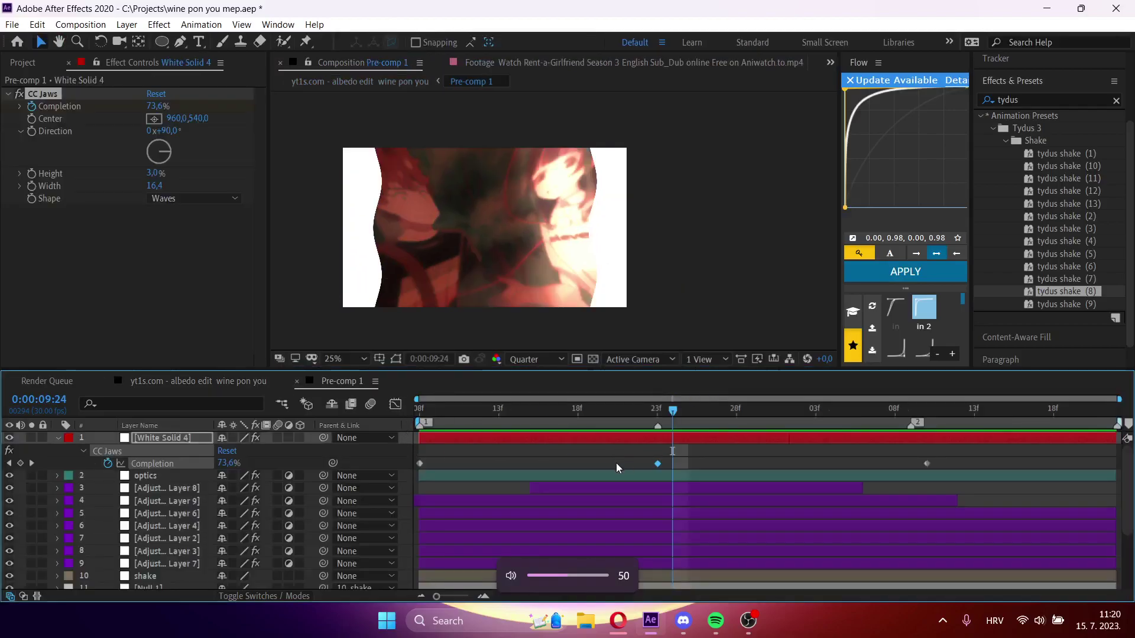
scroll(615, 468, down, 4)
click(678, 581)
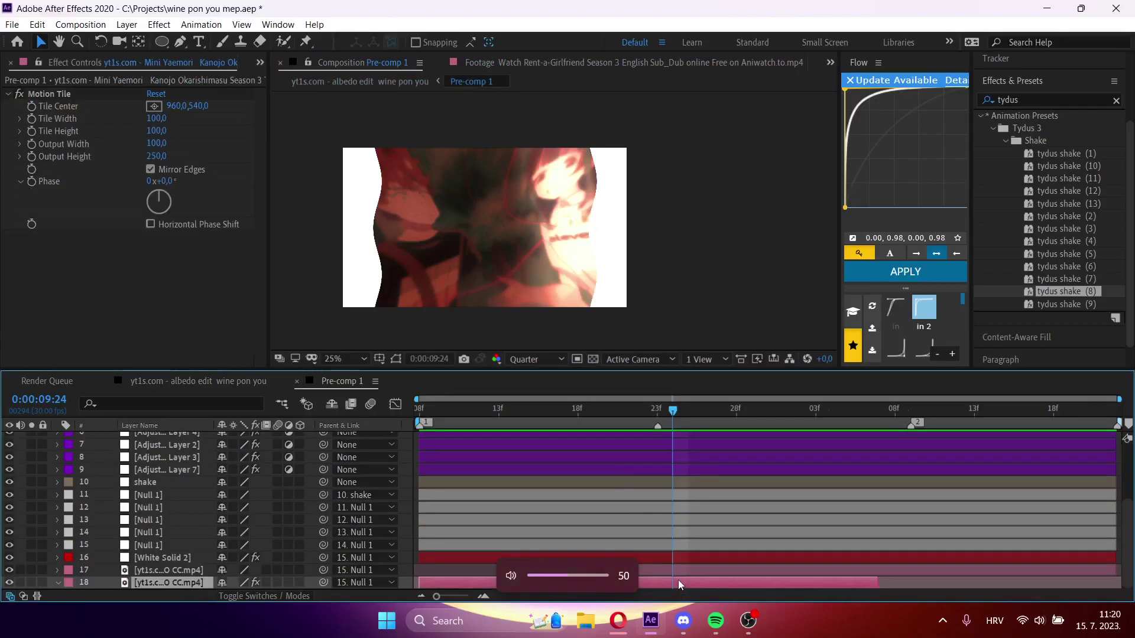
drag(512, 412, 523, 417)
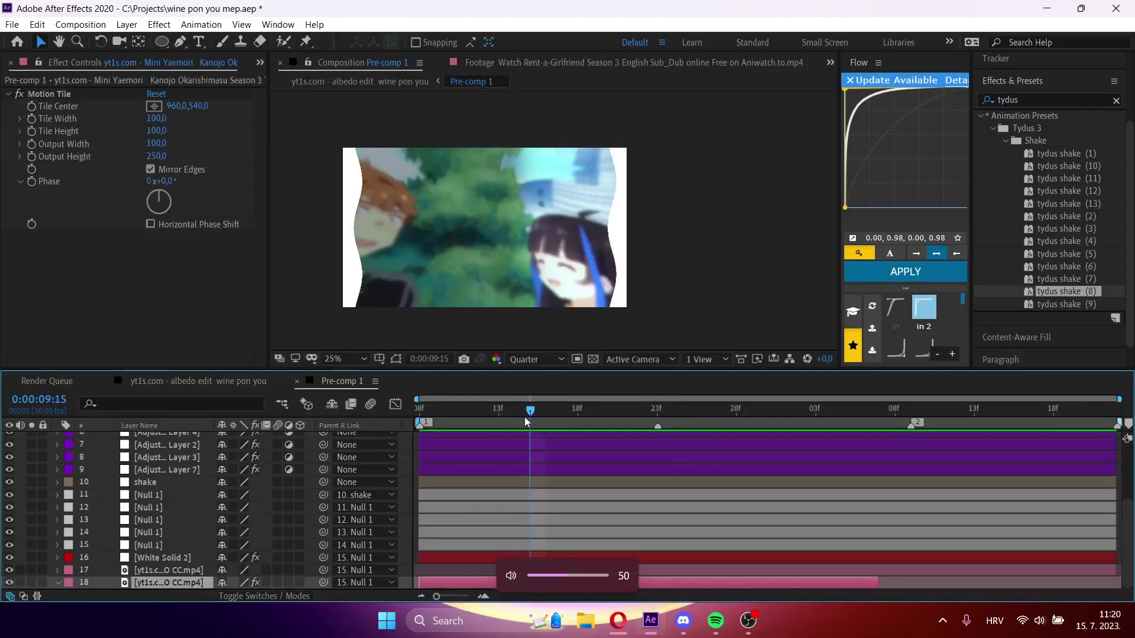
key(p)
click(94, 583)
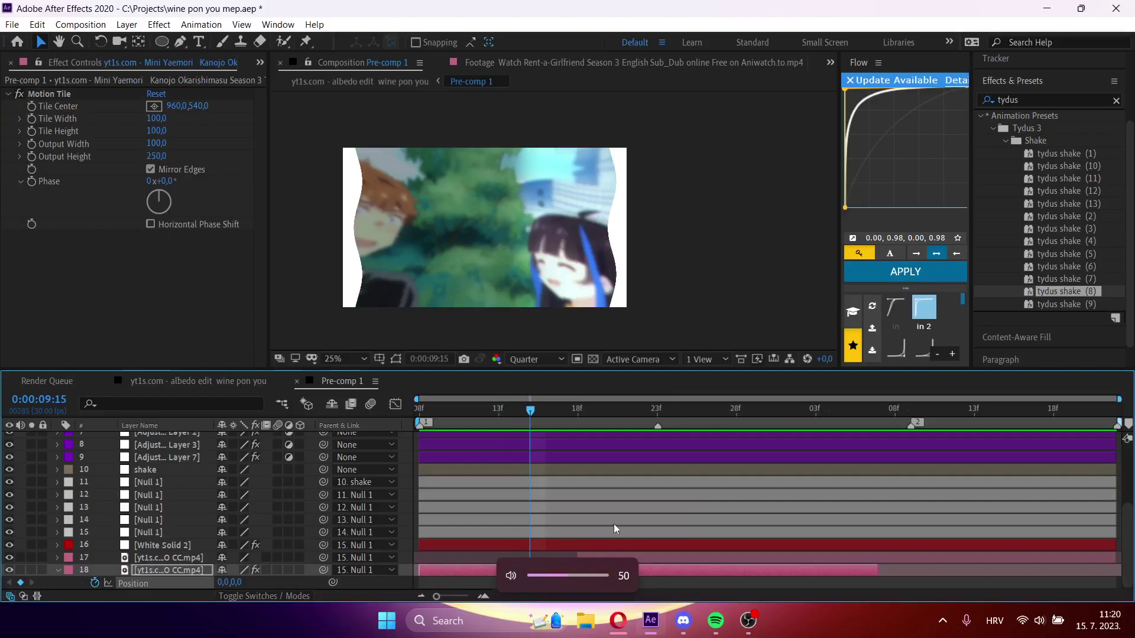
- Try keyframing the layer 18 clip's vertical Position to -117 at 0:00:09:08, 113 at 0:00:09:18 and 0 at 0:00:09:27
drag(694, 412, 720, 412)
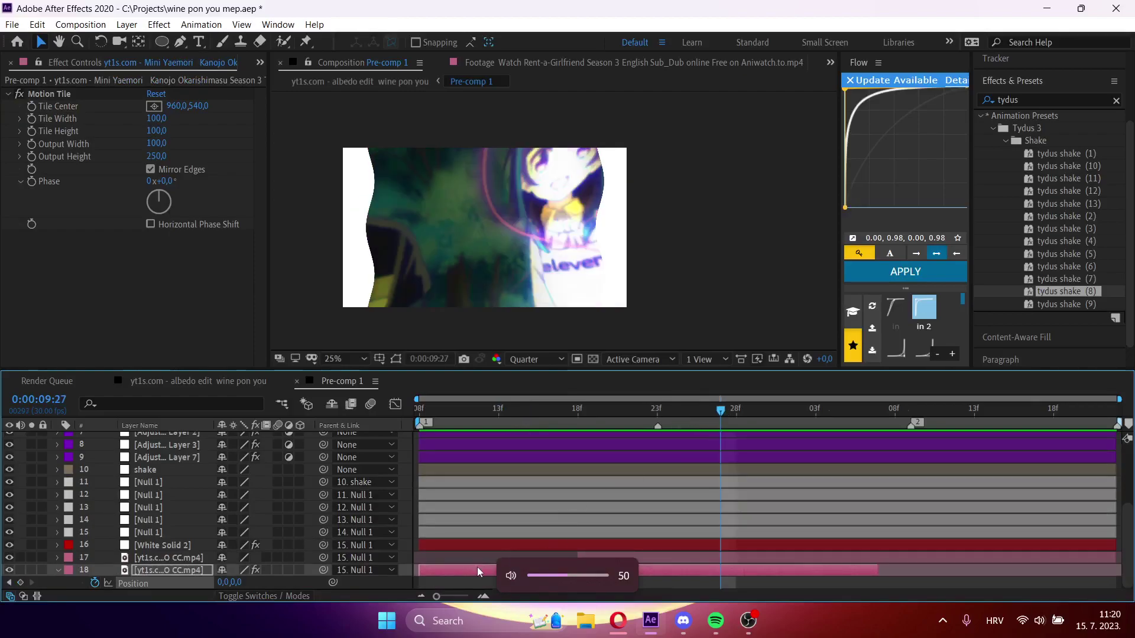
key(XF86AudioRaiseVolume)
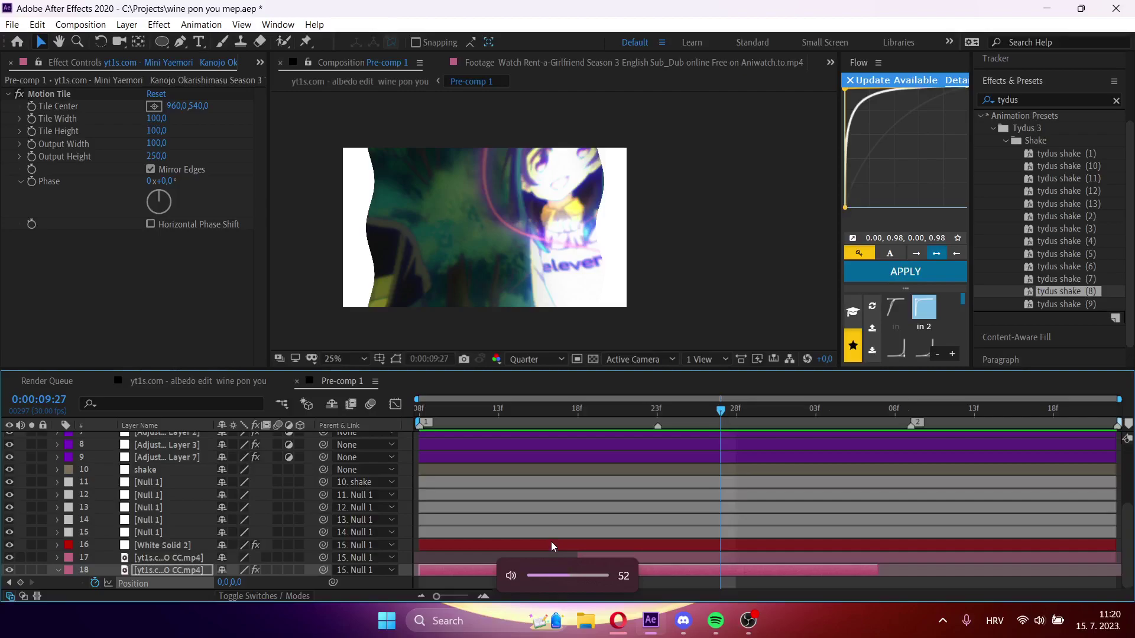
drag(530, 586, 719, 591)
click(585, 420)
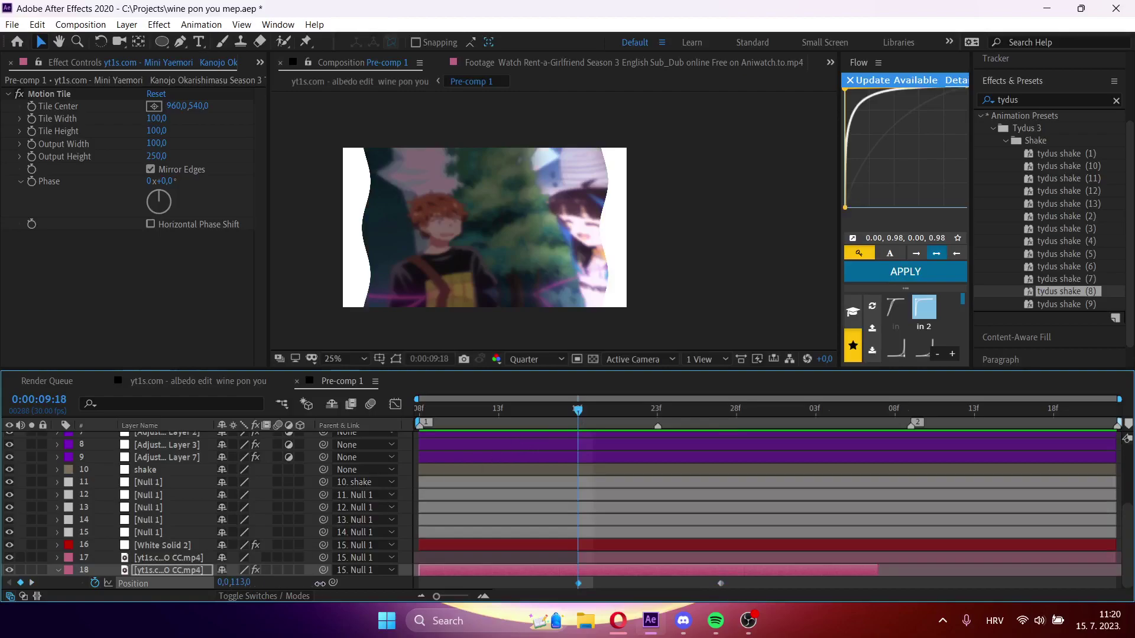
drag(320, 583, 321, 583)
click(407, 477)
key(j)
key(j)
drag(243, 584, 129, 541)
- Preview the Position animation and try moving its last keyframe to 0:00:10:02
key(space)
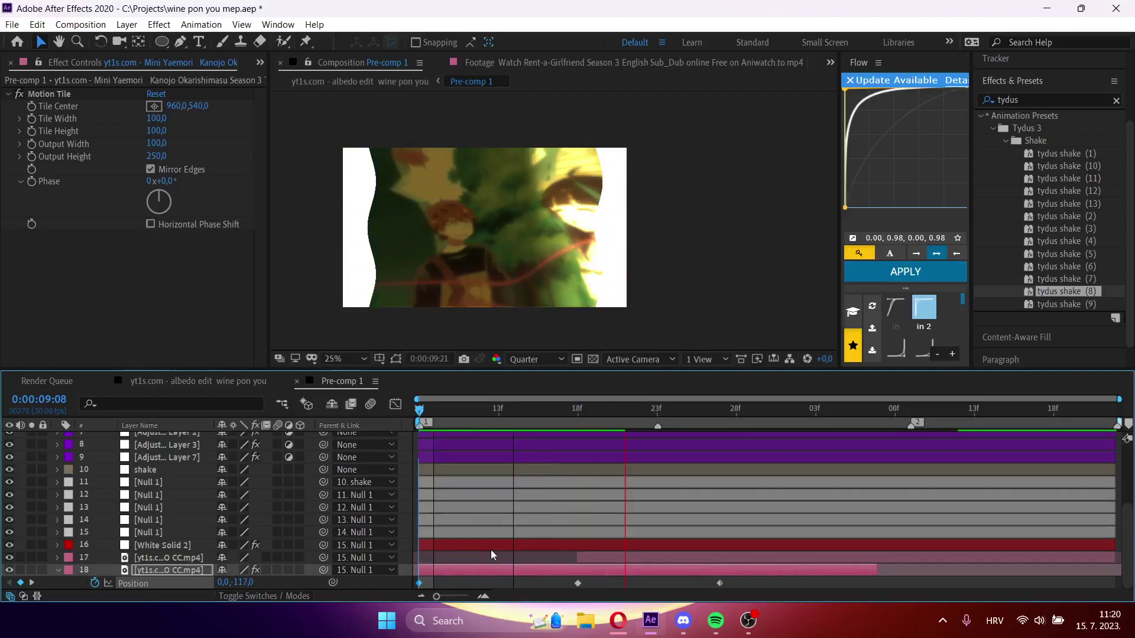
key(space)
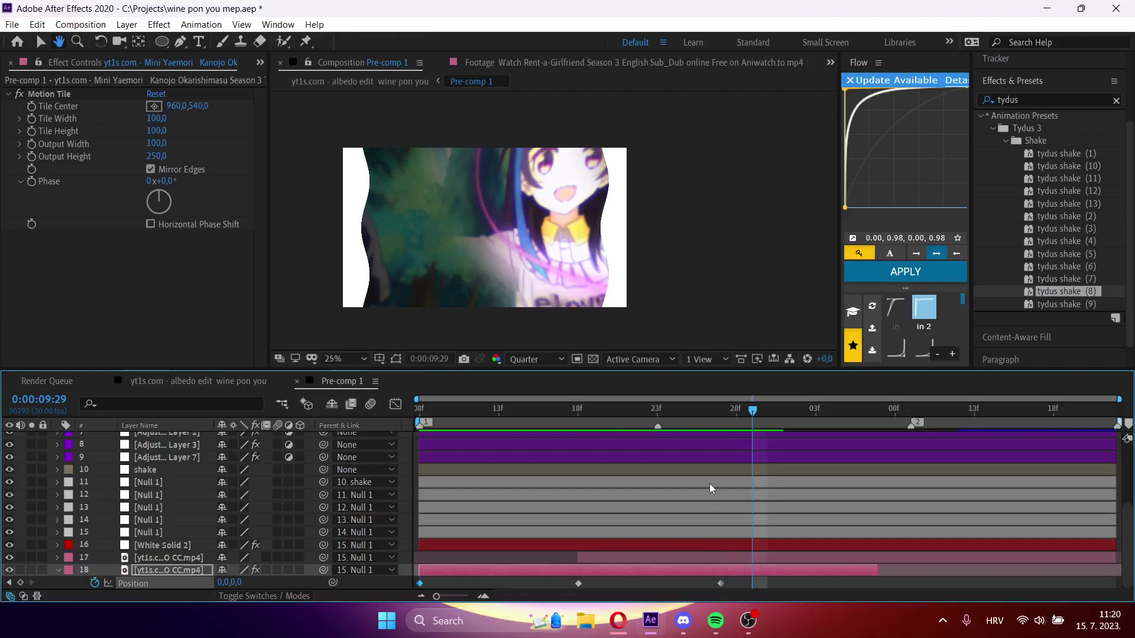
click(710, 414)
drag(725, 583, 804, 583)
click(735, 414)
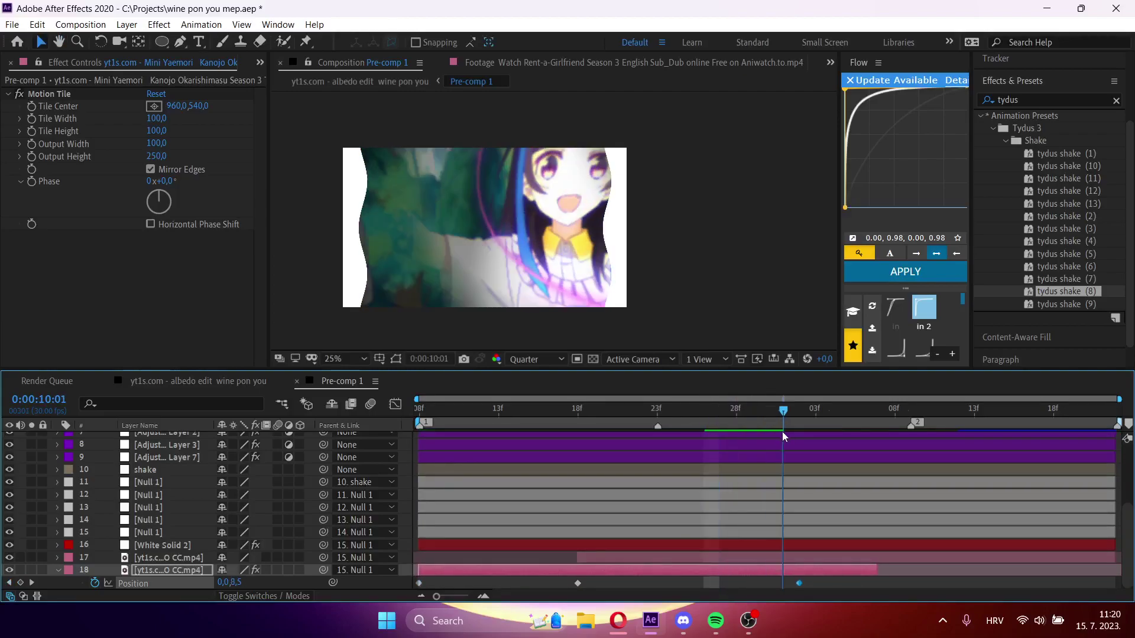
- Preview the clip's vertical movement in the main albedo edit composition from 0:00:09:08
key(Tab)
click(685, 439)
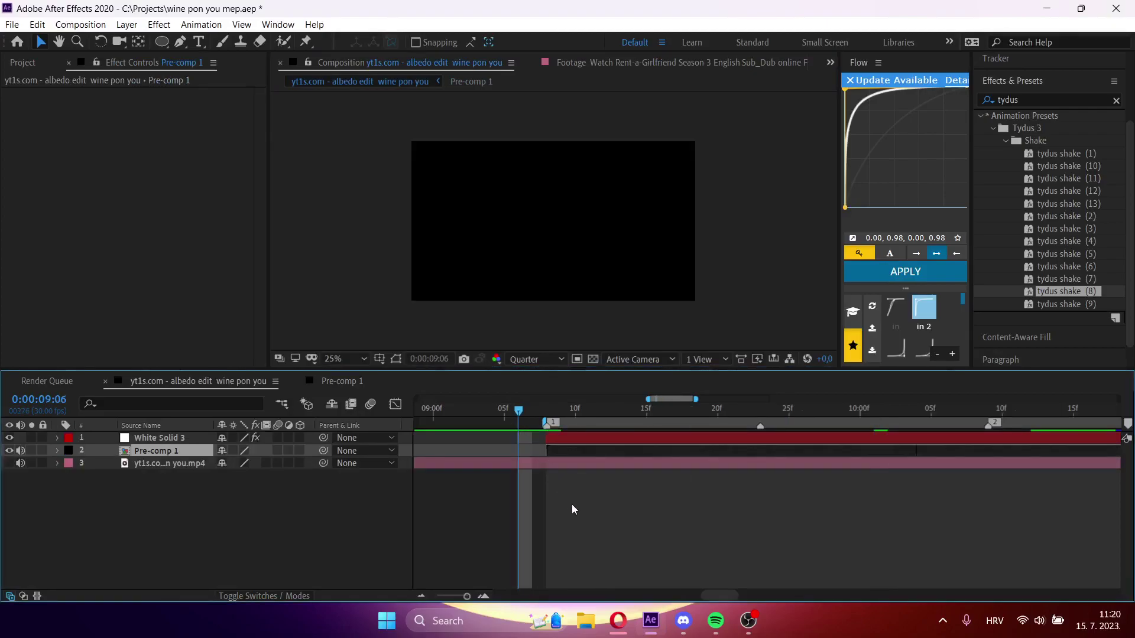
key(space)
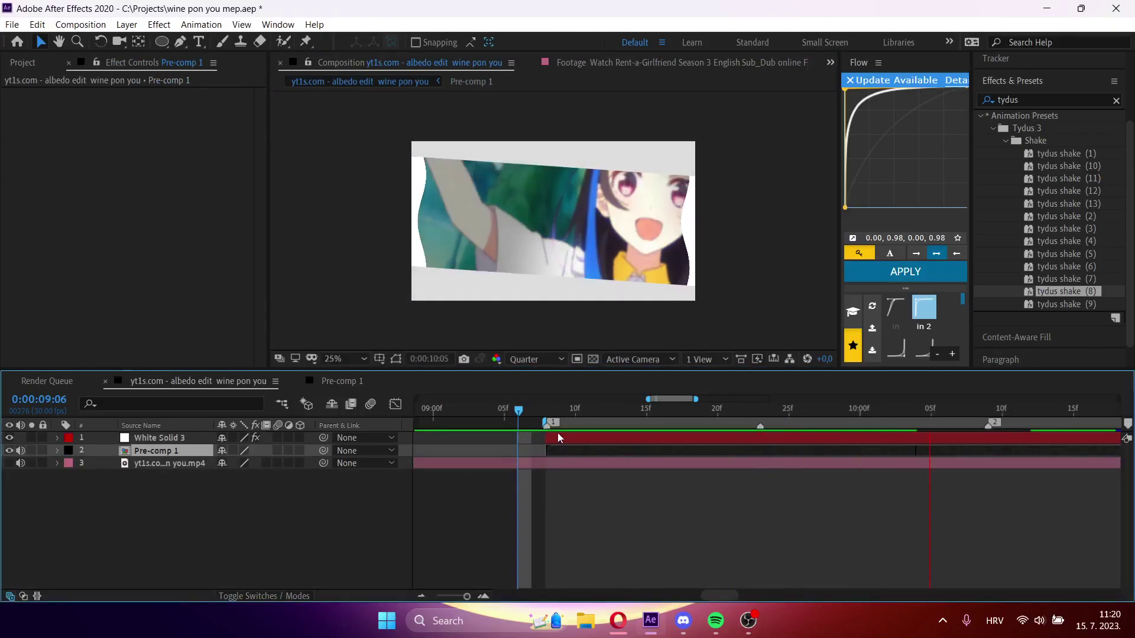
click(550, 410)
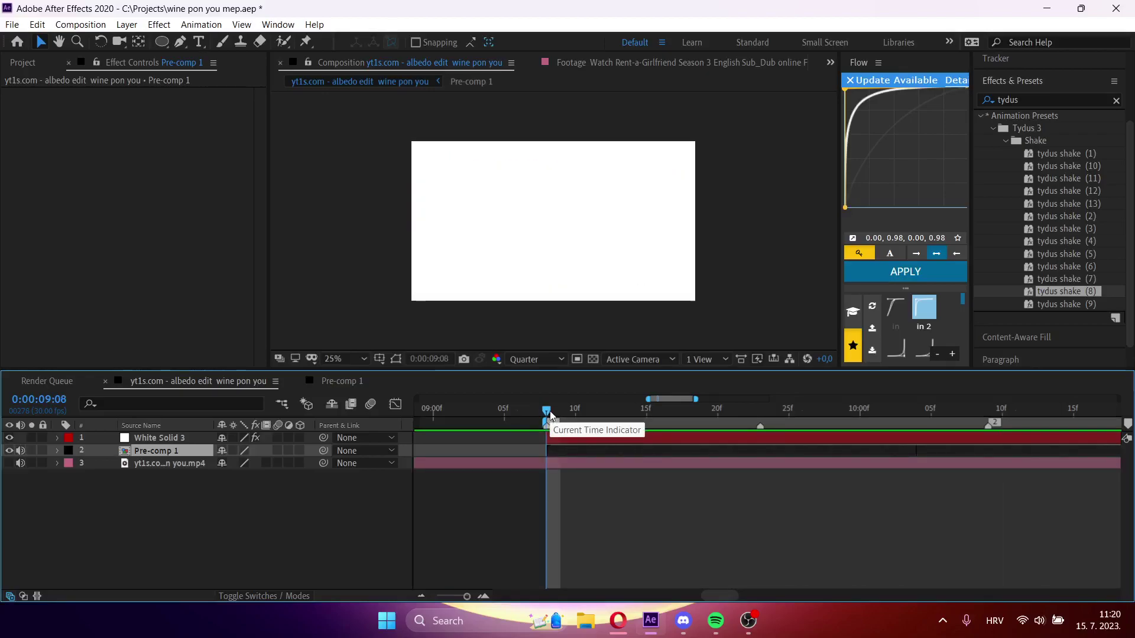
key(space)
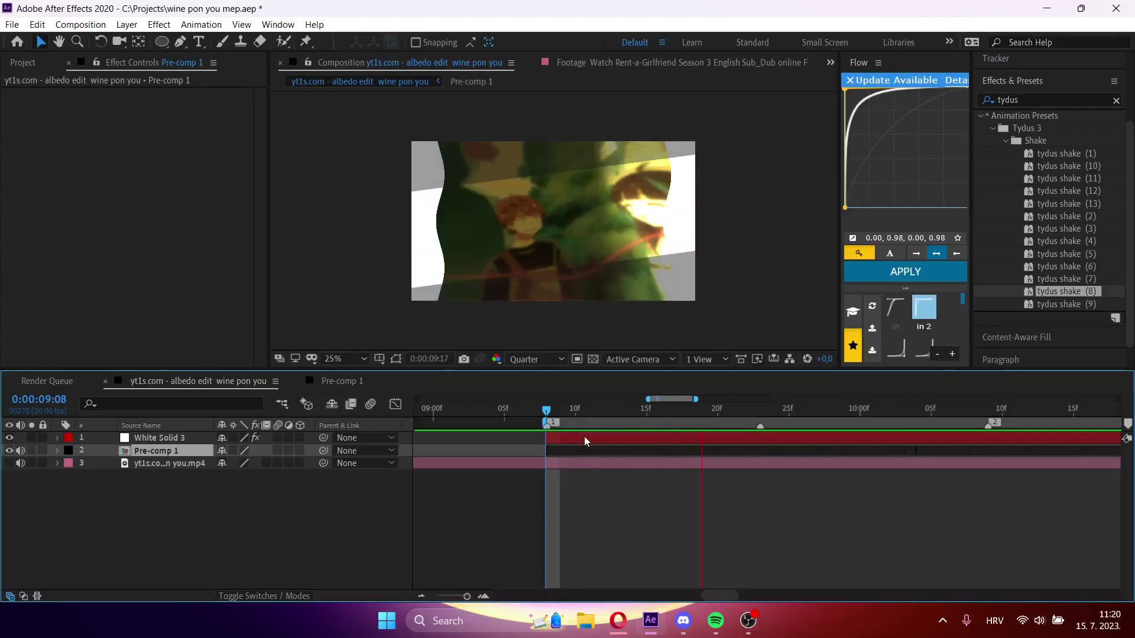
- Undo the layer 18 clip's Position animation in Pre-comp 1, preview it and return to the main composition
double_click(608, 454)
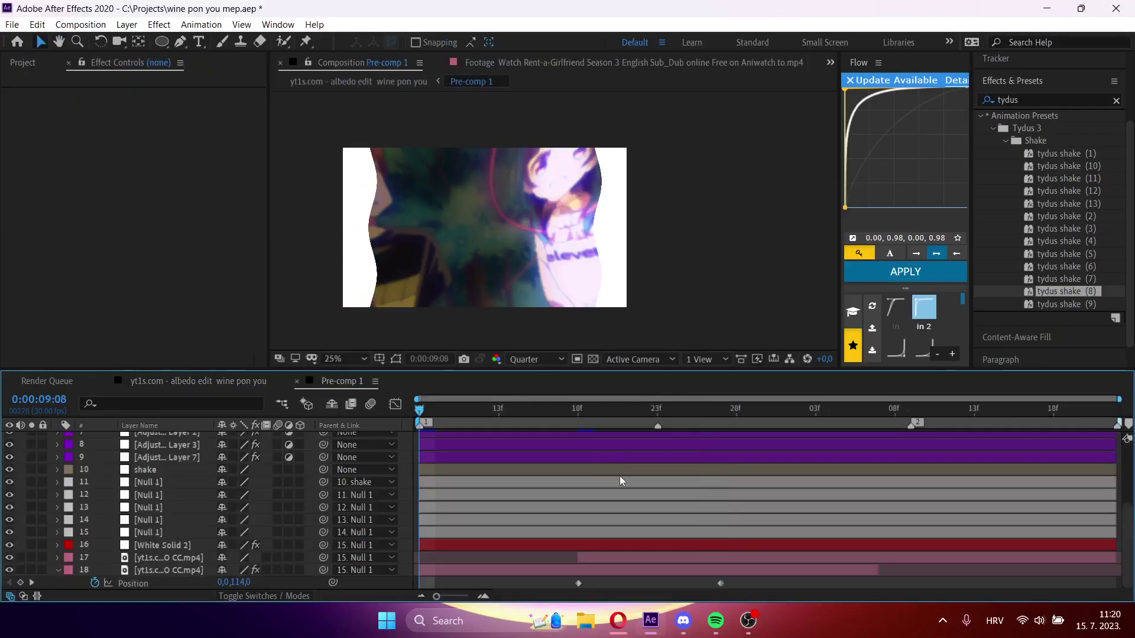
key(space)
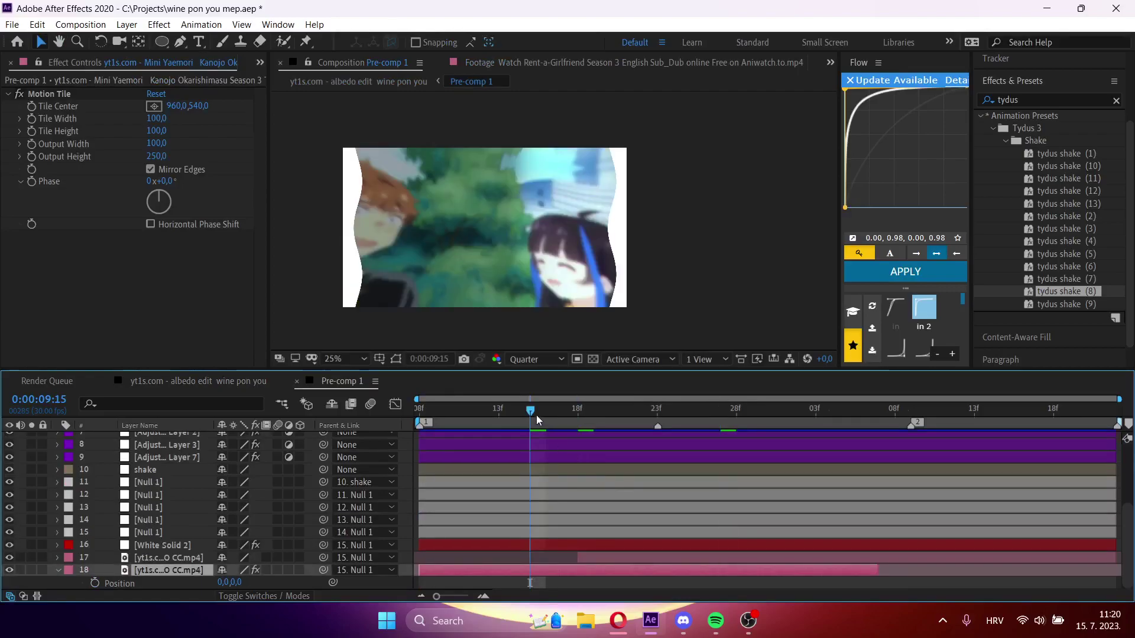
key(space)
key(p)
key(Tab)
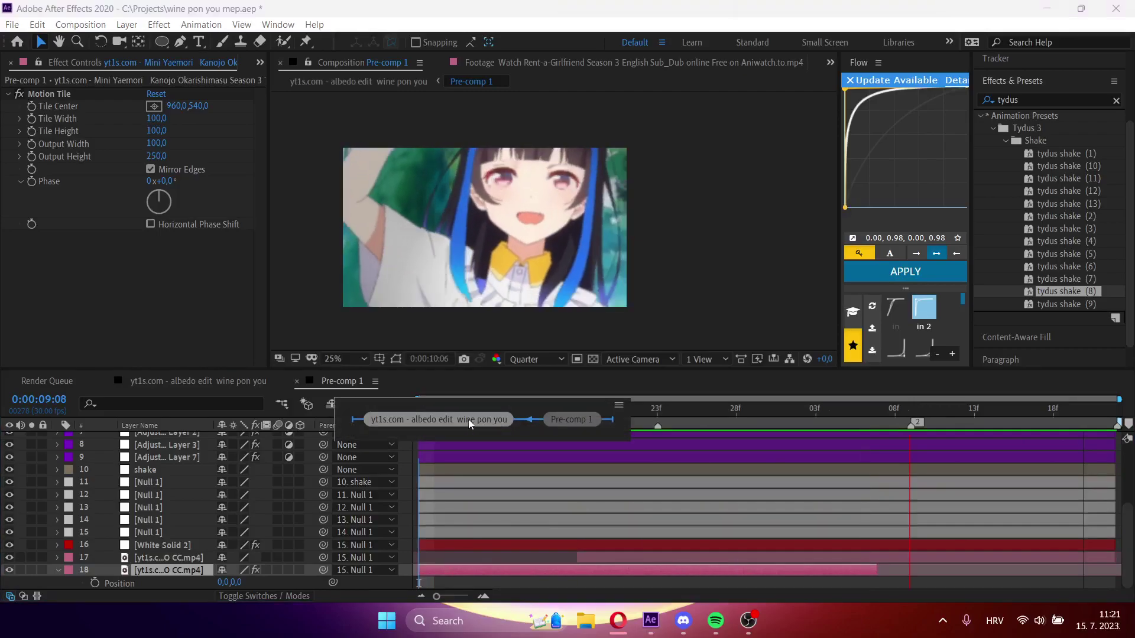
click(468, 420)
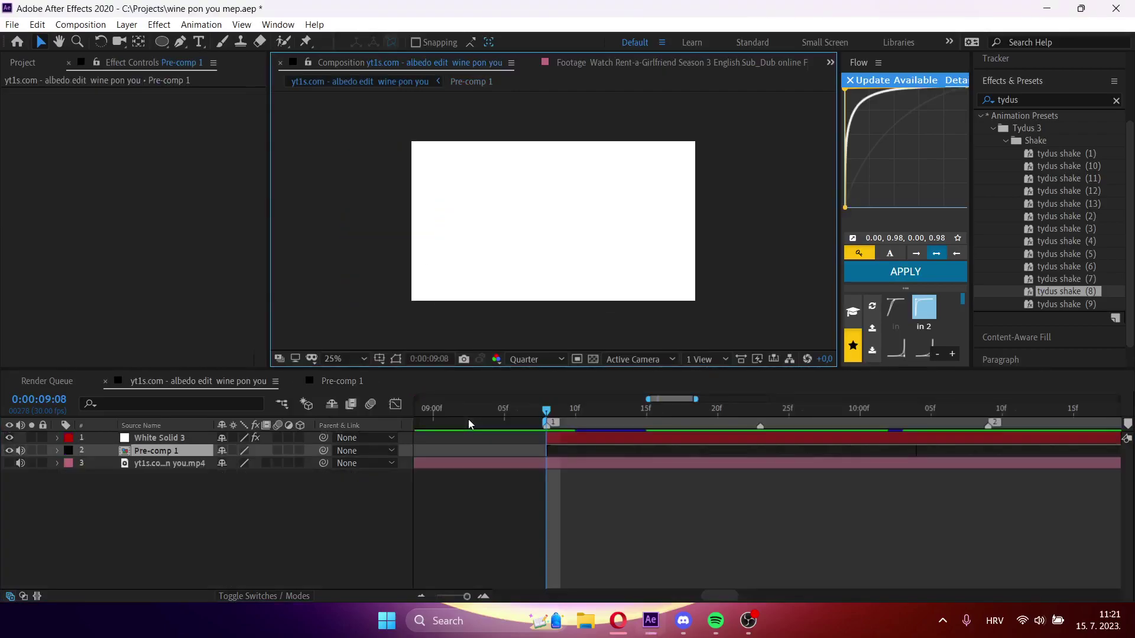
- Reopen Pre-comp 1 and move Adjustment Layer 7 with the S_RackDefocus effect directly above Adjustment Layer 4
double_click(626, 454)
click(562, 449)
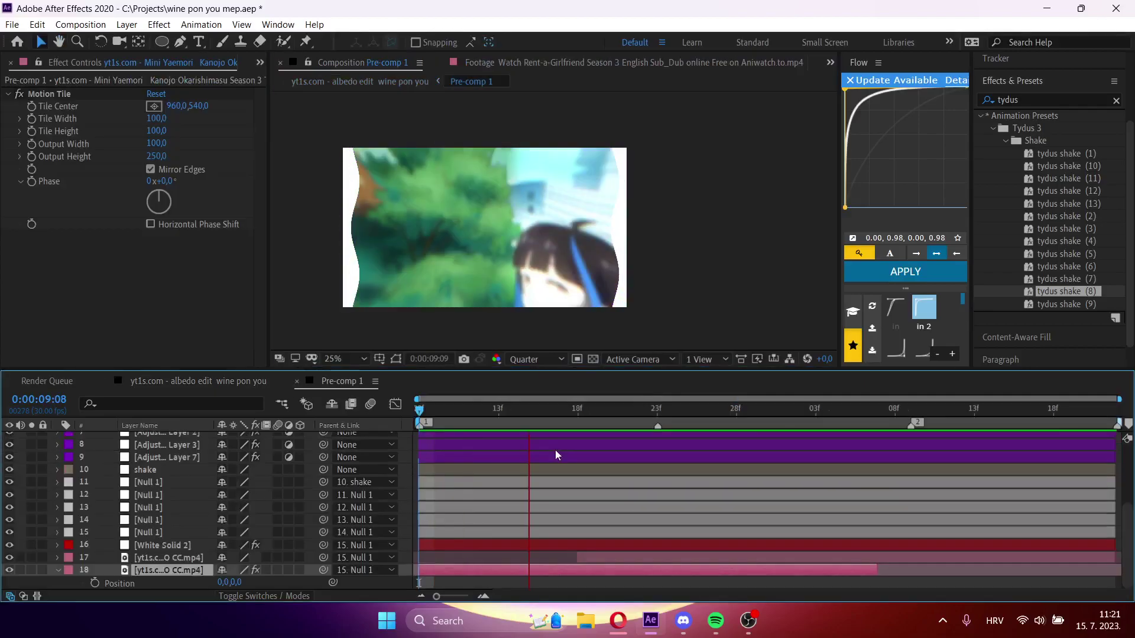
scroll(530, 487, up, 3)
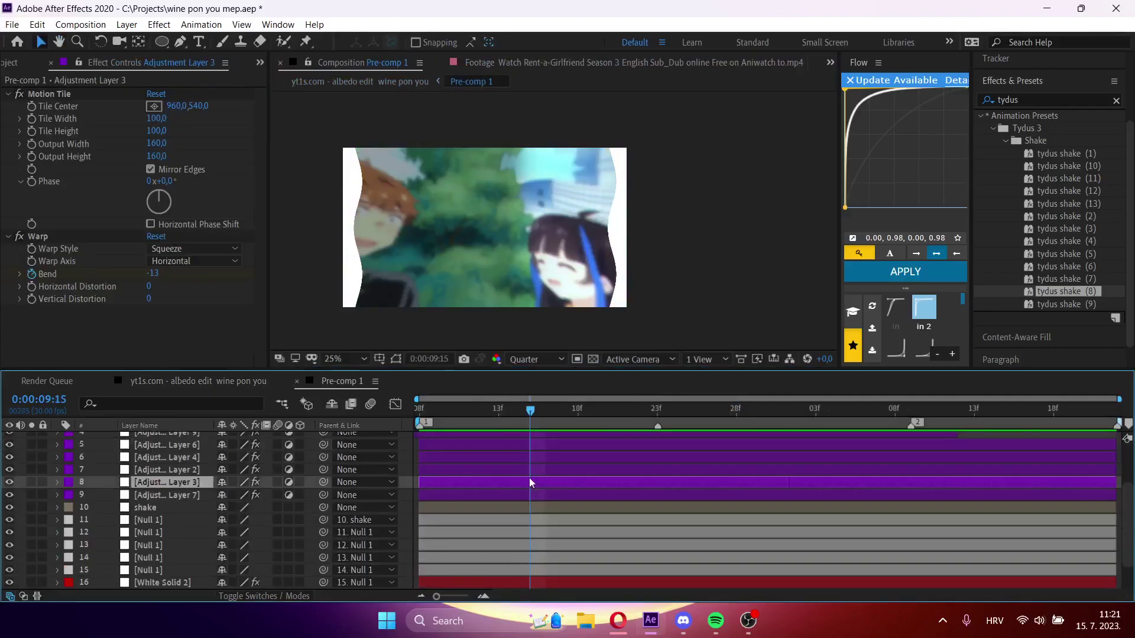
click(530, 492)
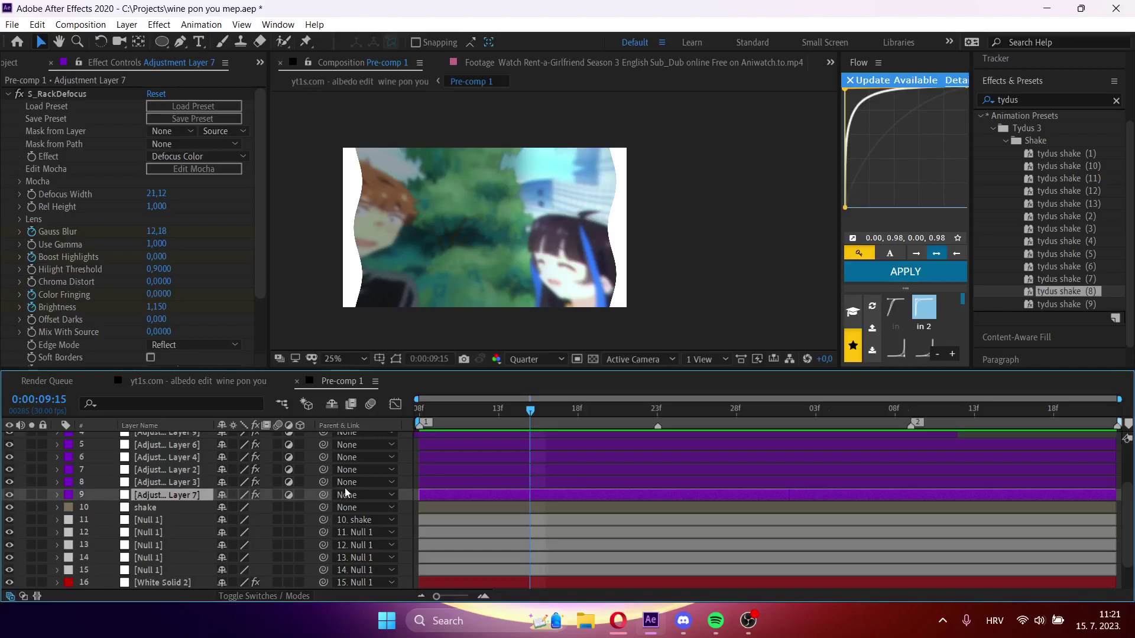
drag(199, 497, 192, 457)
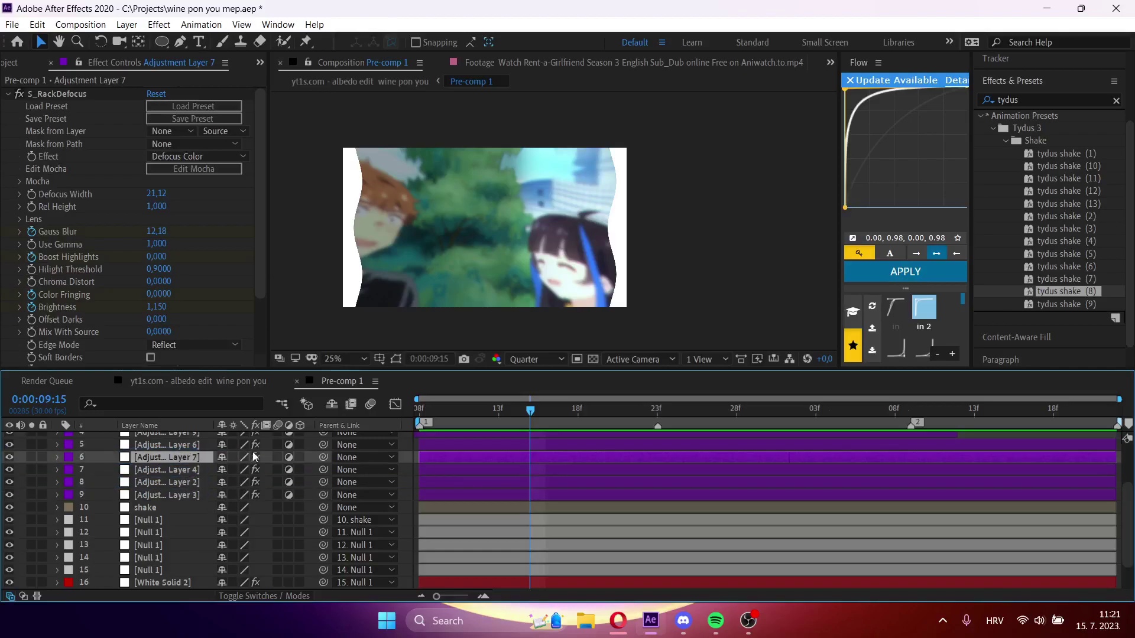
- Try hiding Adjustment Layer 2 to preview Pre-comp 1 without its FishEye warp
click(530, 478)
key(u)
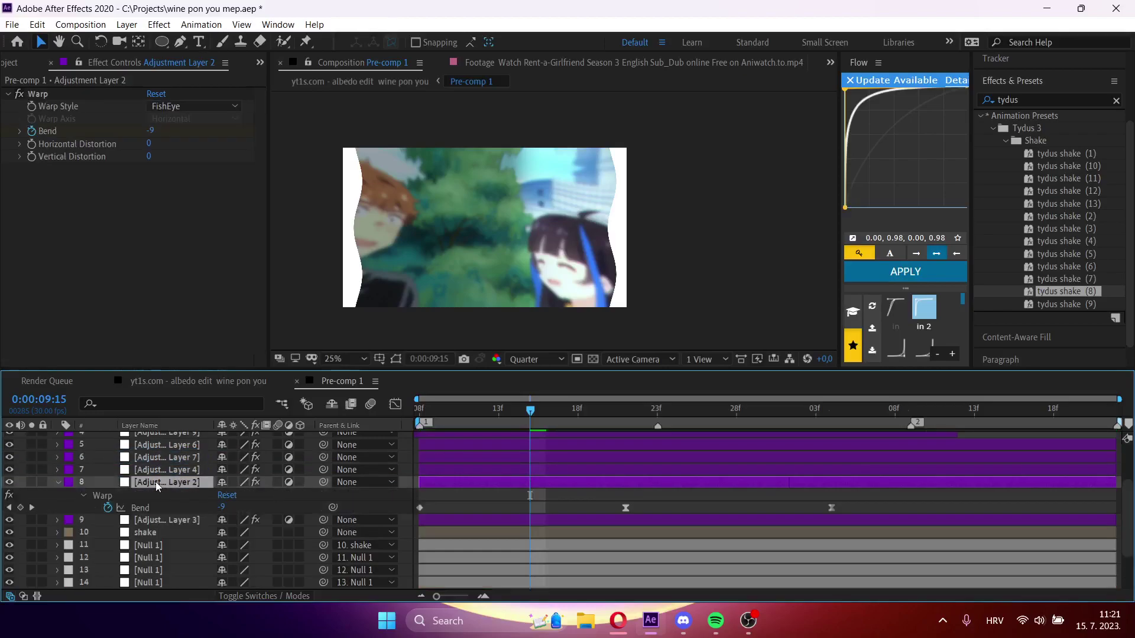
click(9, 482)
drag(512, 415, 316, 433)
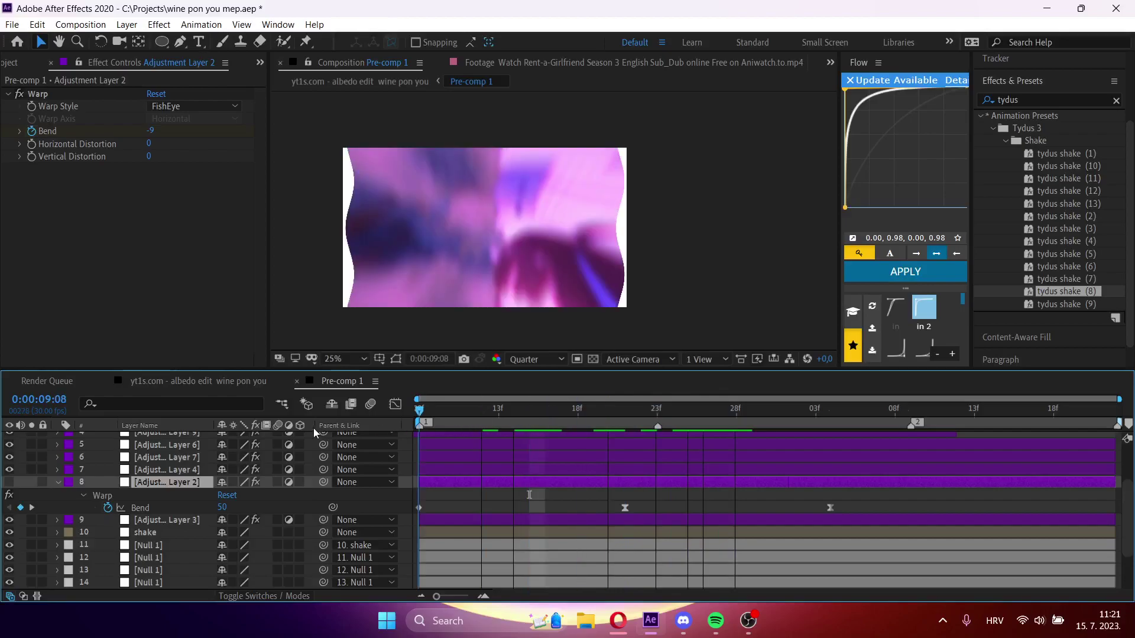
key(space)
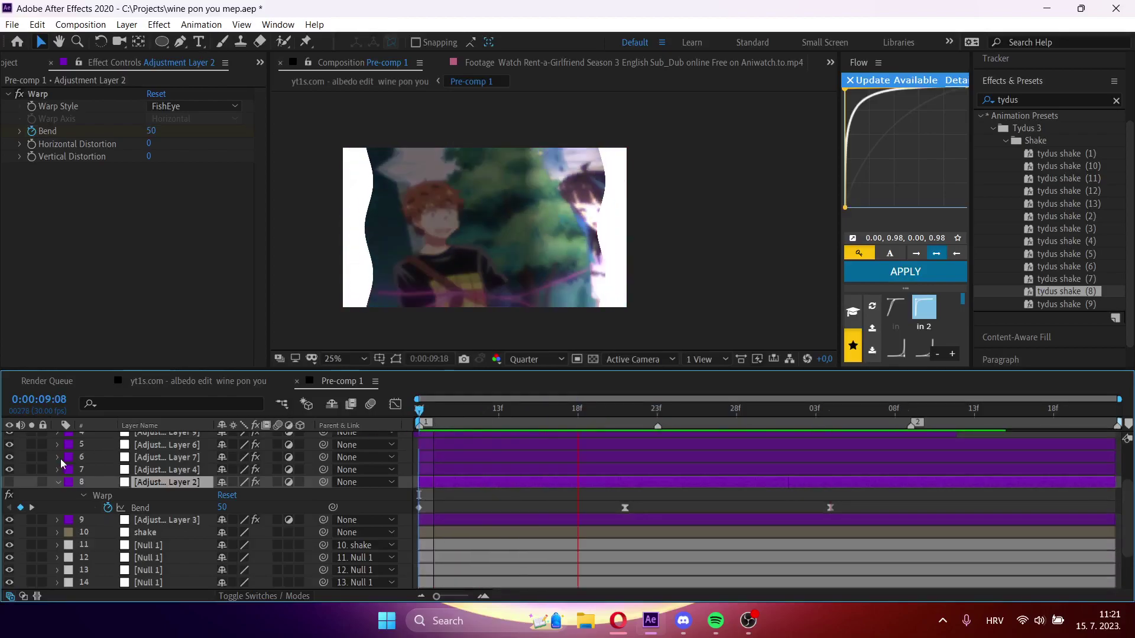
key(space)
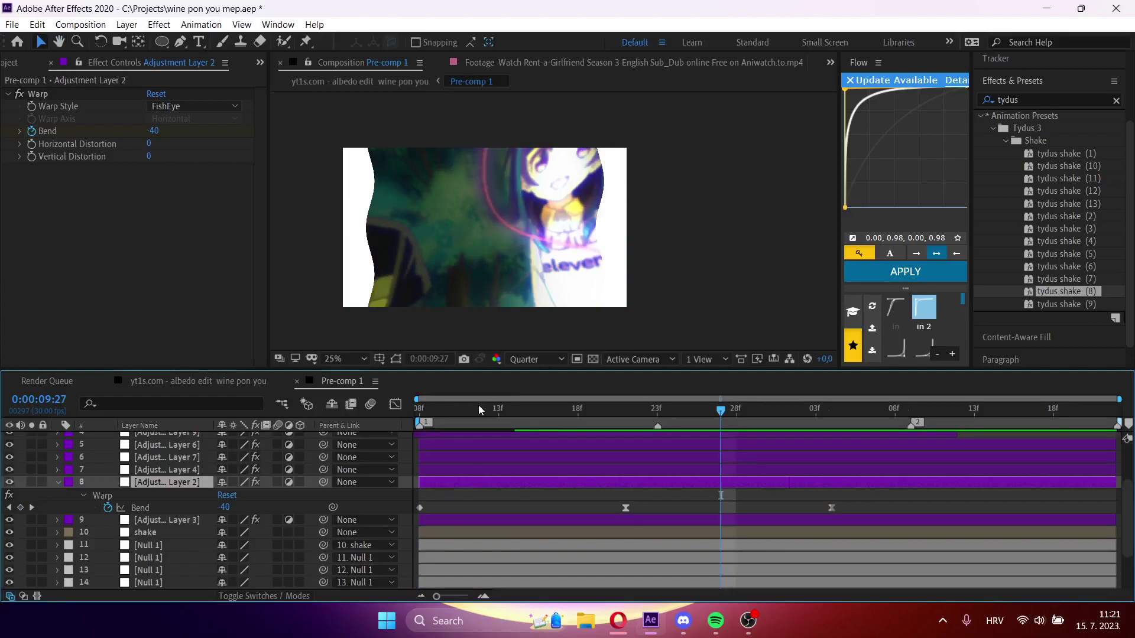
- Collapse Adjustment Layer 2's properties and replay the pre-comp from 0:00:09:08 with the FishEye warp enabled
drag(479, 409, 272, 430)
key(u)
key(space)
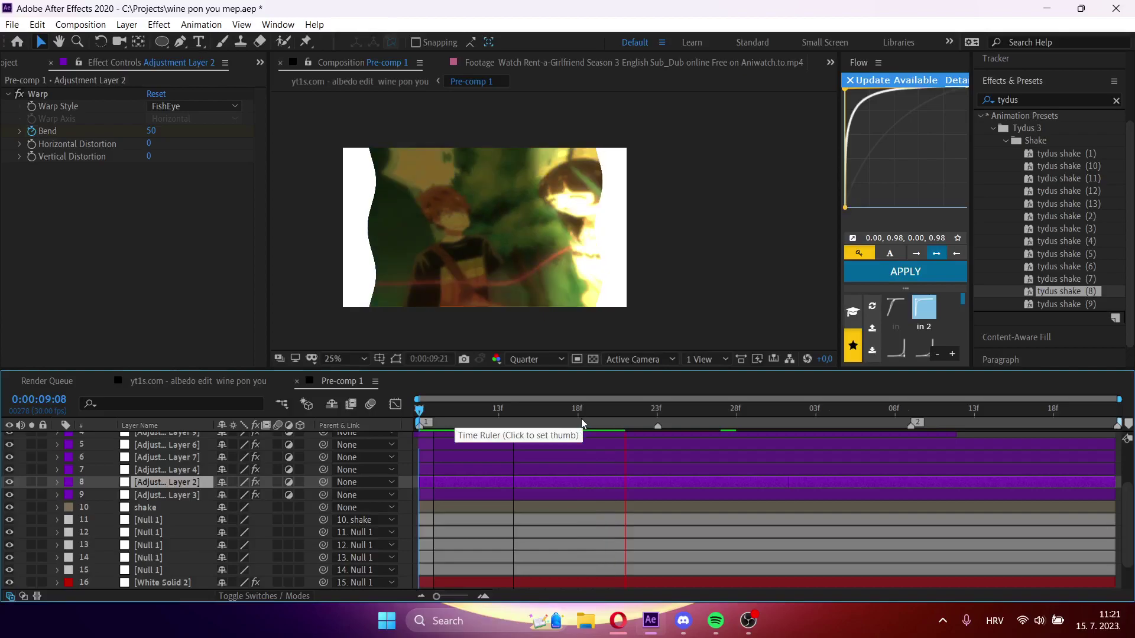
key(space)
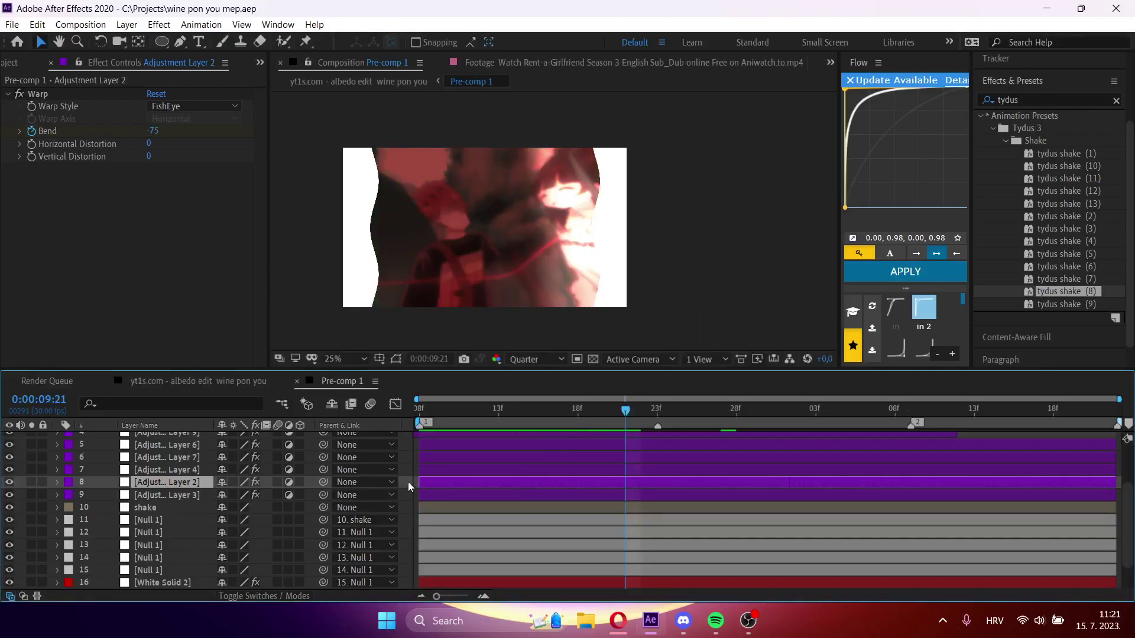
- Add a new adjustment layer to Pre-comp 1, save the project and apply the white vignette preset to the layer
key(ctrl+alt+y)
key(ctrl+s)
key(ctrl+7)
text(white)
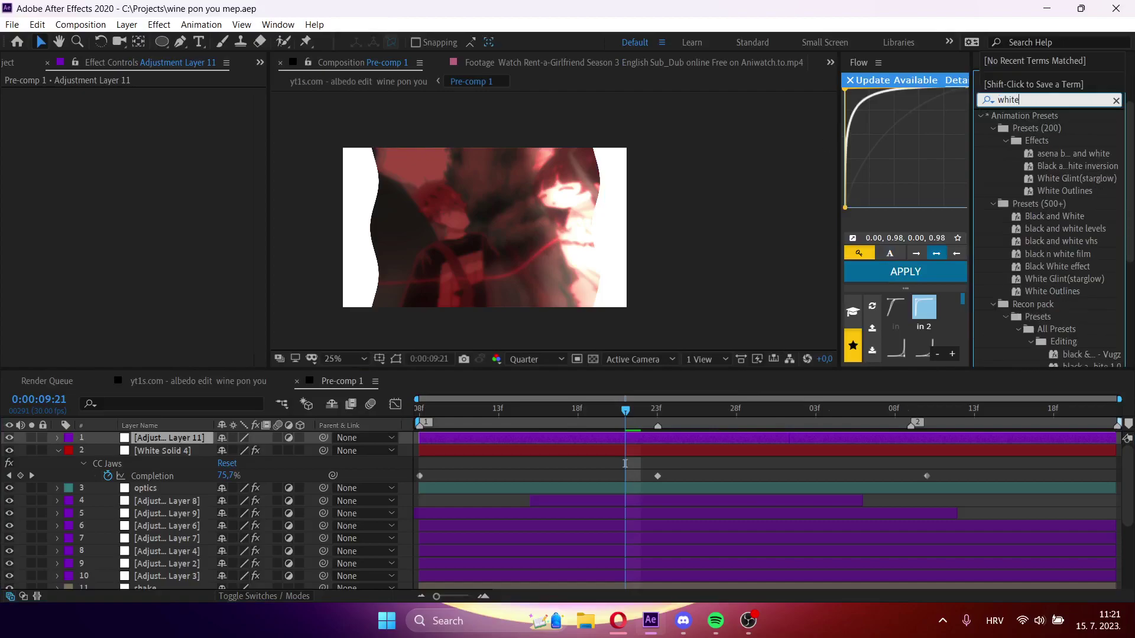
scroll(1100, 263, down, 5)
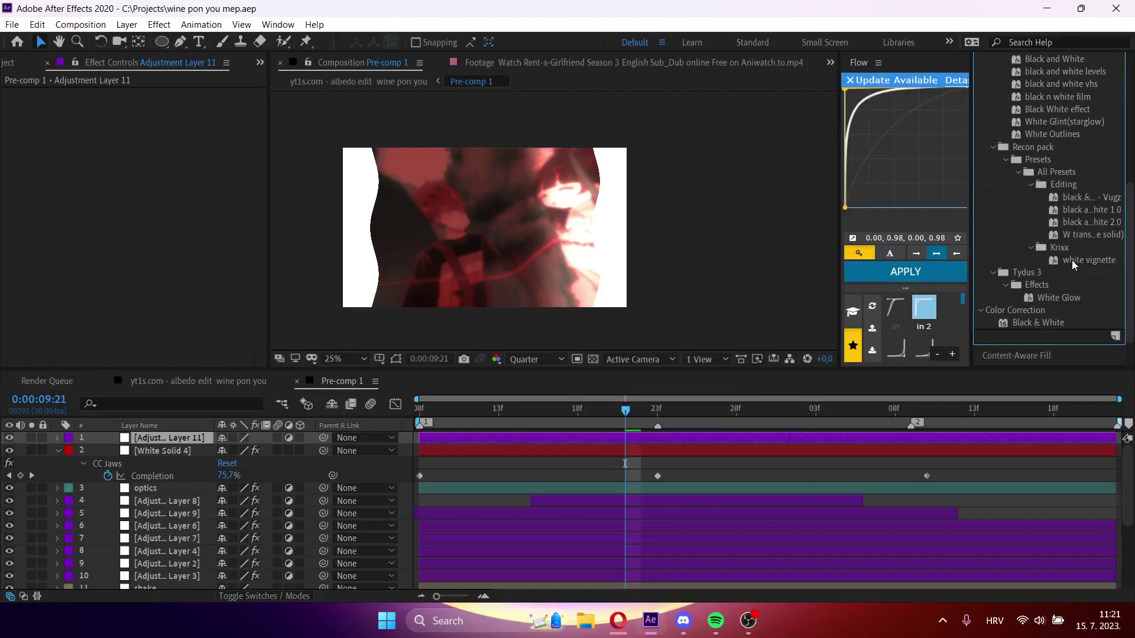
double_click(1073, 260)
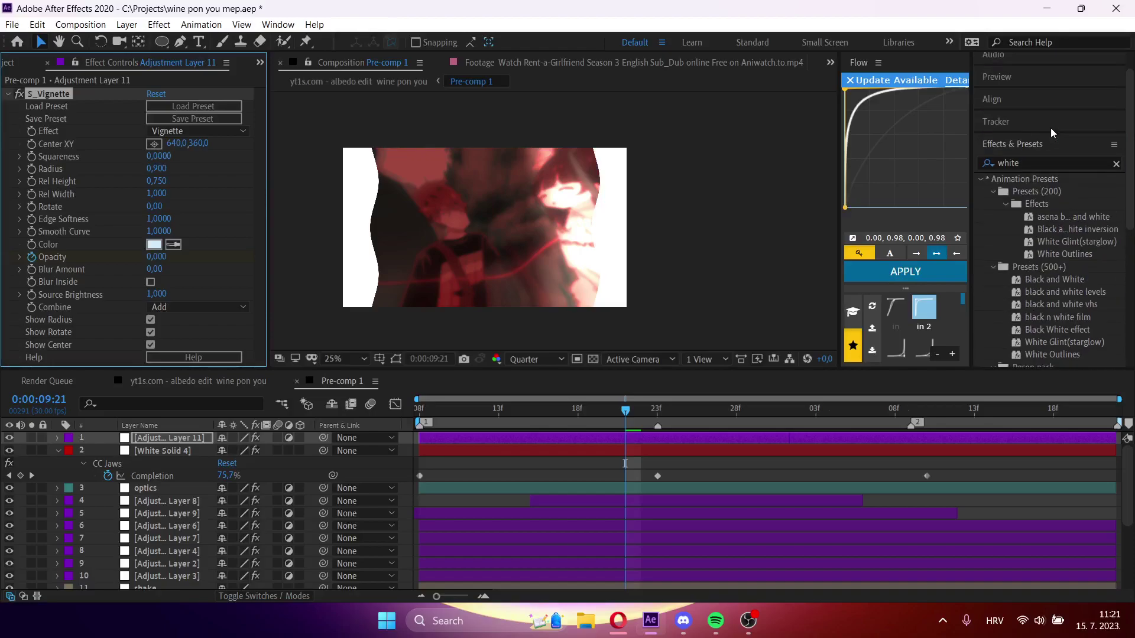
- Shift Adjustment Layer 11 so its middle vignette Opacity keyframe sits at 0:00:09:23, and place it below White Solid 4
click(1054, 161)
key(BackSpace)
click(661, 438)
key(u)
drag(725, 438, 657, 409)
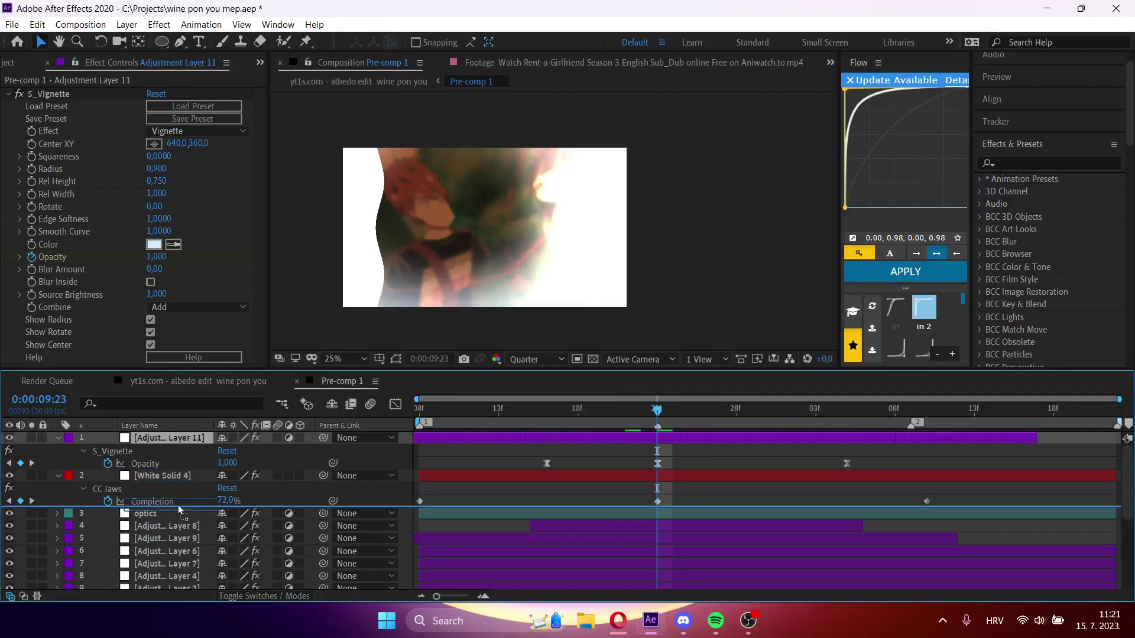
key(ctrl+bracketleft)
- Center the S_Vignette at 1440, 260 on the girl's face and move Adjustment Layer 11 below Adjustment Layer 9
click(49, 143)
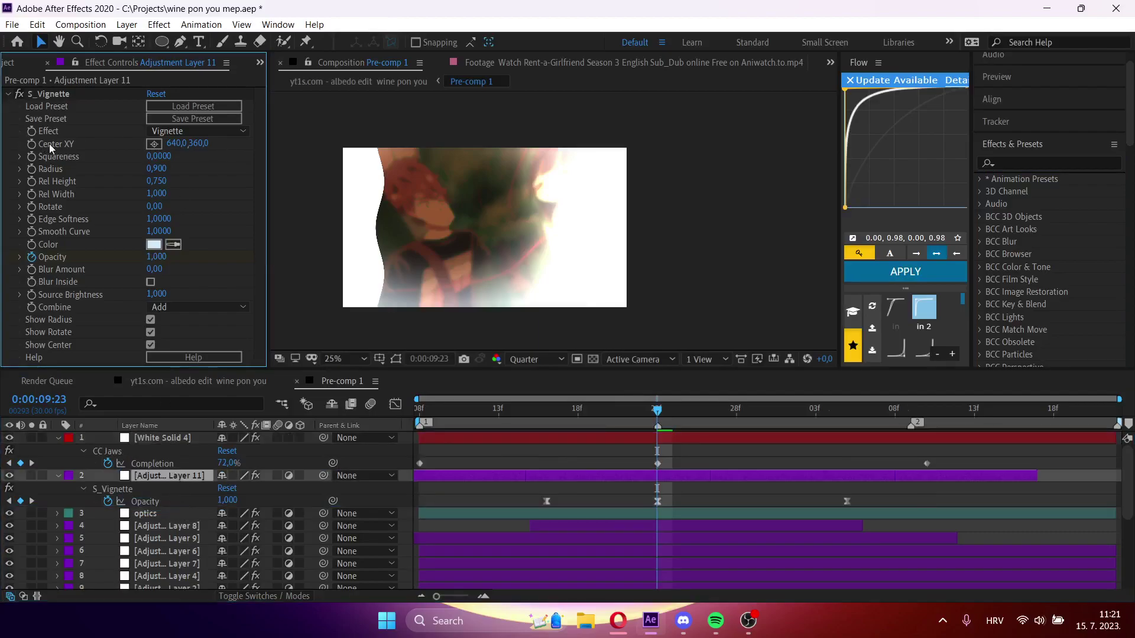
click(153, 145)
click(555, 186)
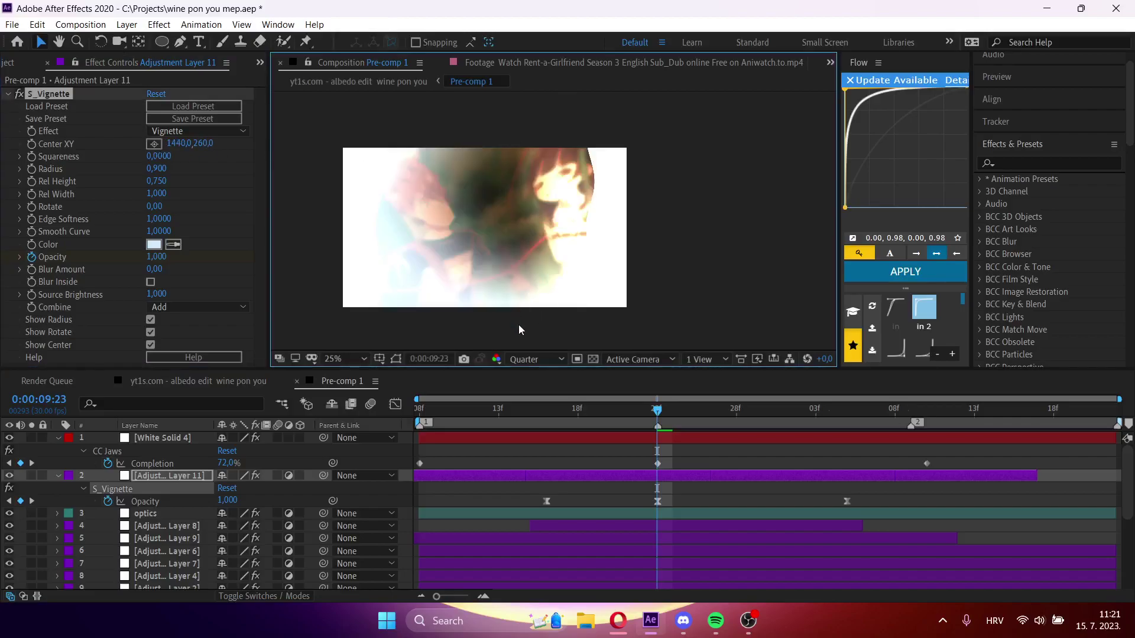
drag(182, 476, 177, 545)
click(547, 418)
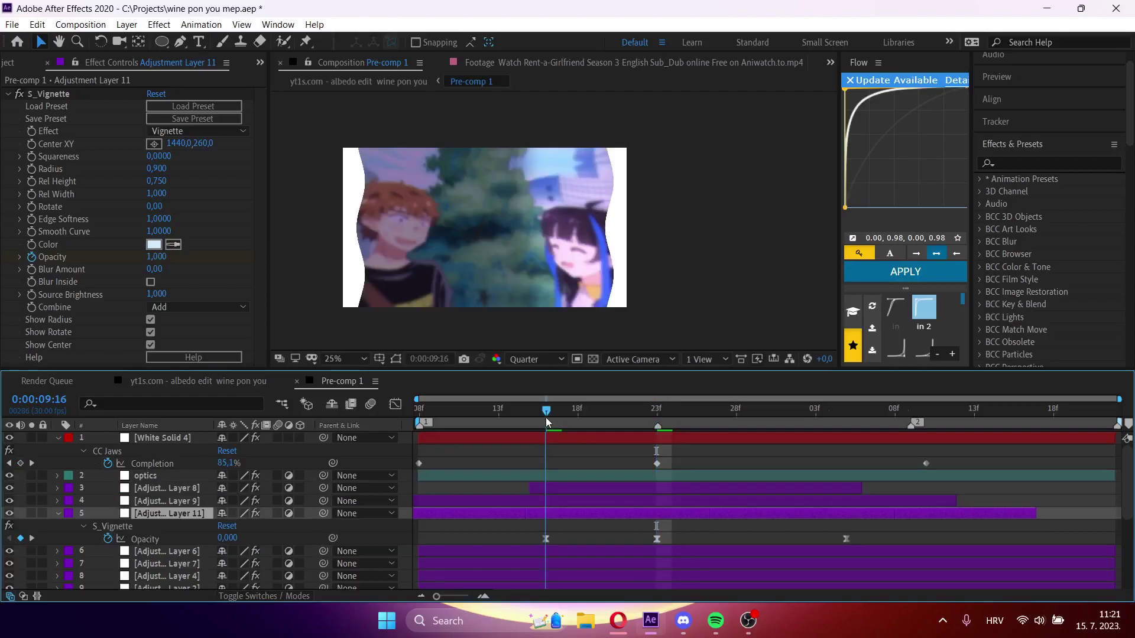
- Split Adjustment Layer 11 at 0:00:09:16, delete the part before the split and preview Pre-comp 1
key(ctrl+shift+d)
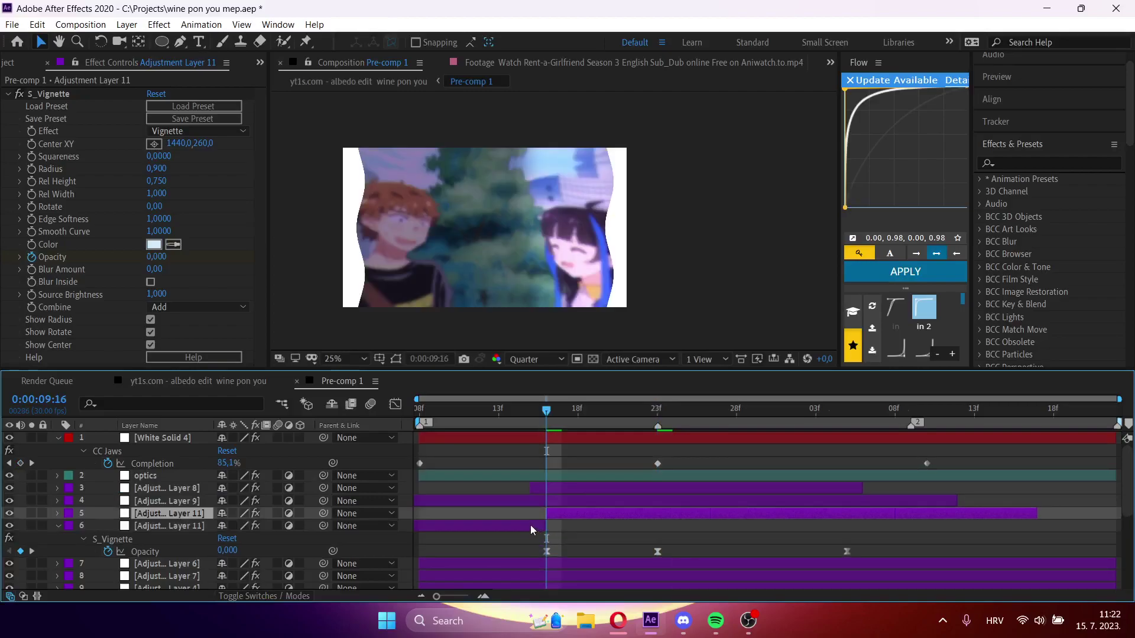
click(530, 525)
key(Delete)
key(space)
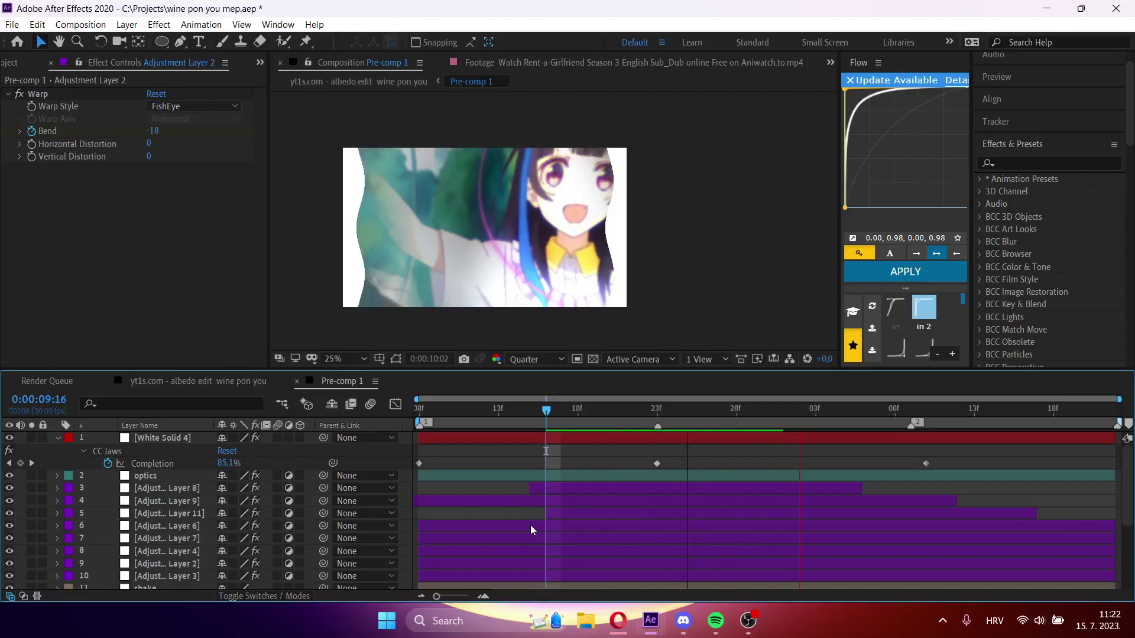
- Switch to the main albedo edit composition and play the transition from 0:00:09:08
key(Tab)
click(491, 526)
key(space)
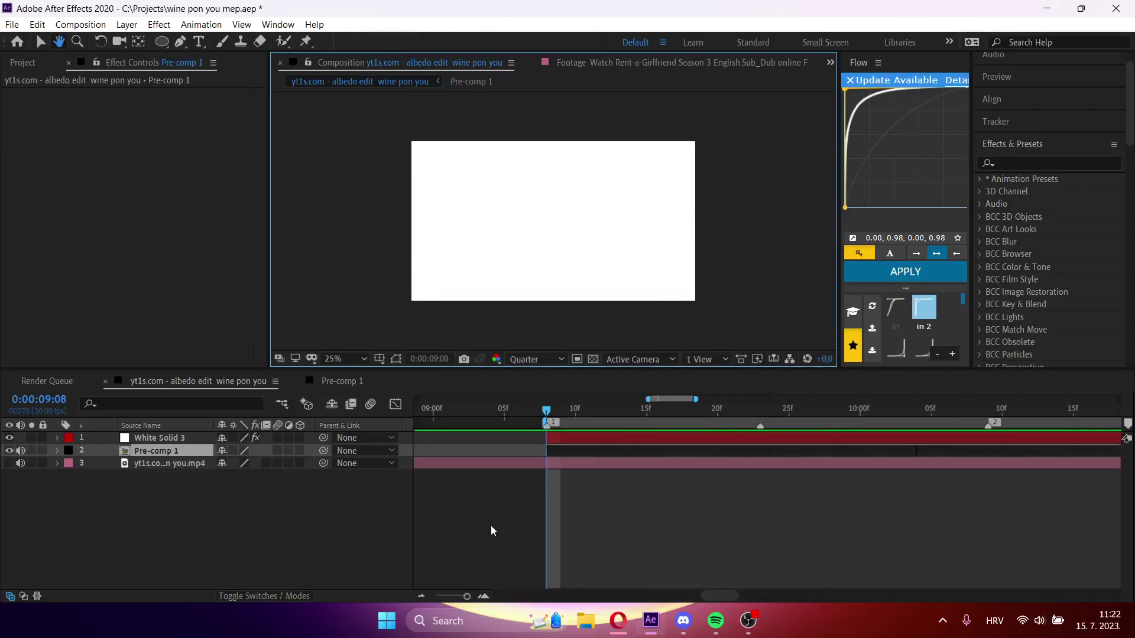
key(space)
key(space)
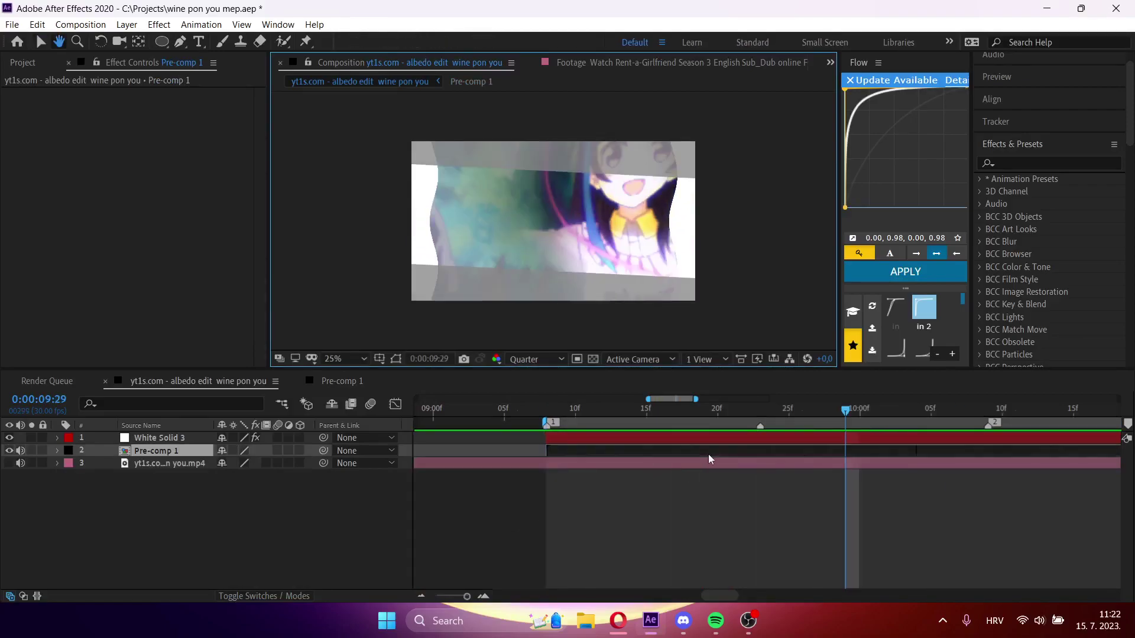
- In Pre-comp 1, extend the start of Adjustment Layer 11 back to 0:00:09:08 and move its first vignette Opacity keyframe there
double_click(708, 454)
click(676, 510)
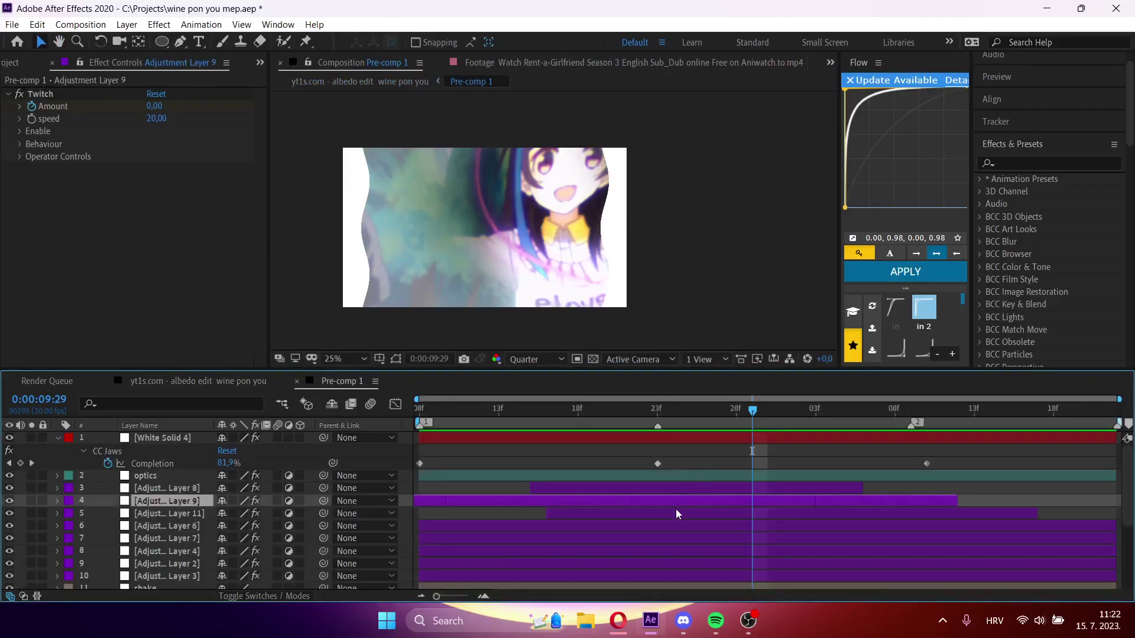
key(u)
drag(548, 513, 467, 513)
drag(546, 538, 419, 539)
- Set the S_Vignette's Center X to 1624 and move its last Opacity keyframe to about 0:00:10:13
drag(452, 411, 656, 408)
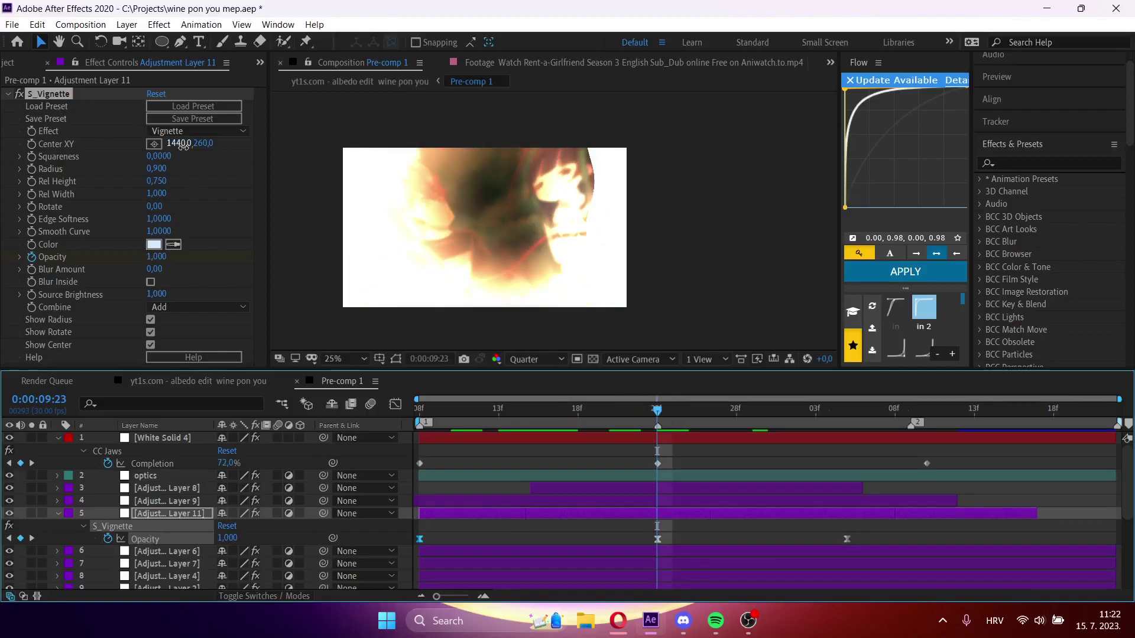
drag(184, 145, 290, 145)
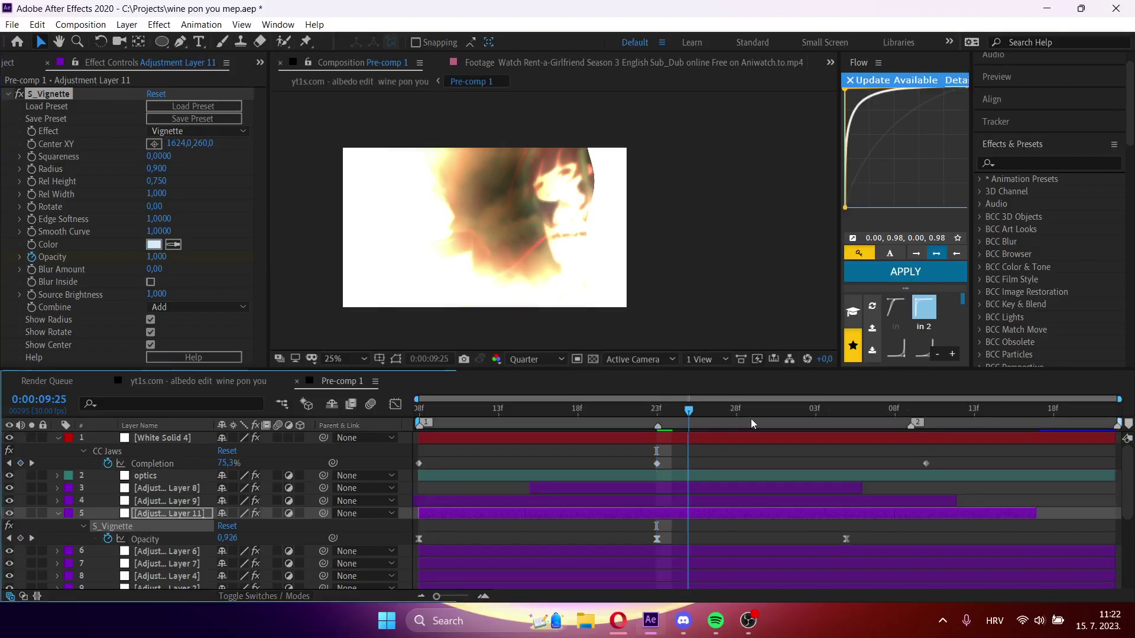
click(783, 410)
drag(846, 539, 979, 539)
drag(774, 417, 891, 419)
key(Tab)
drag(591, 411, 672, 462)
- Lengthen the outgoing ease of the first Mask Expansion keyframe on clip layer 18 in the Graph Editor
scroll(678, 502, down, 5)
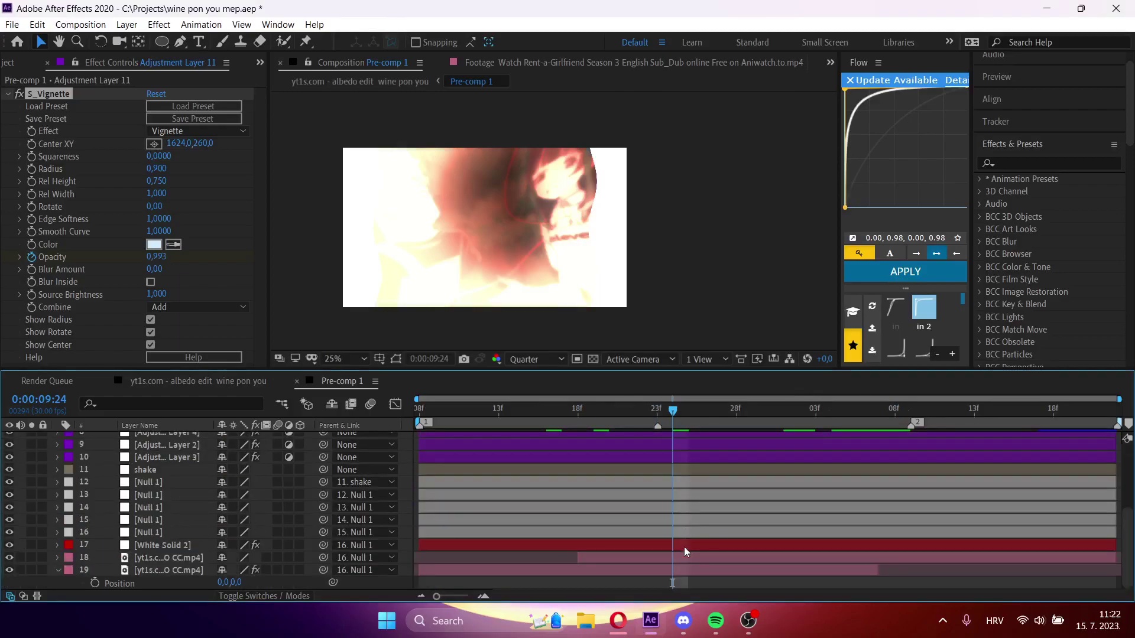
click(684, 557)
scroll(650, 570, down, 1)
drag(624, 558, 580, 562)
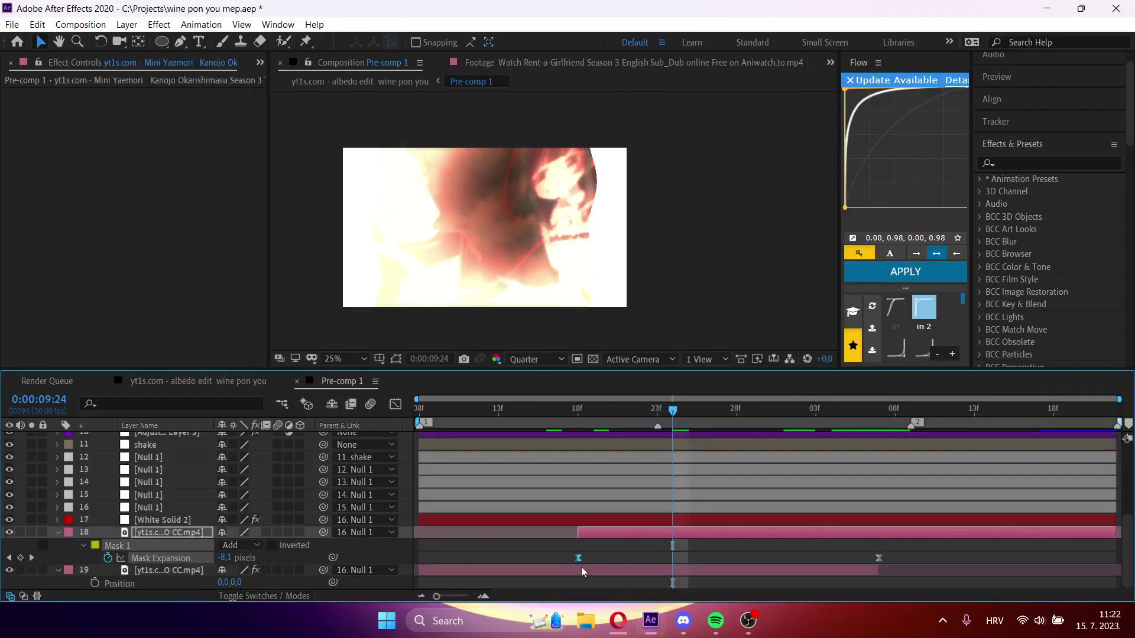
drag(591, 413, 720, 414)
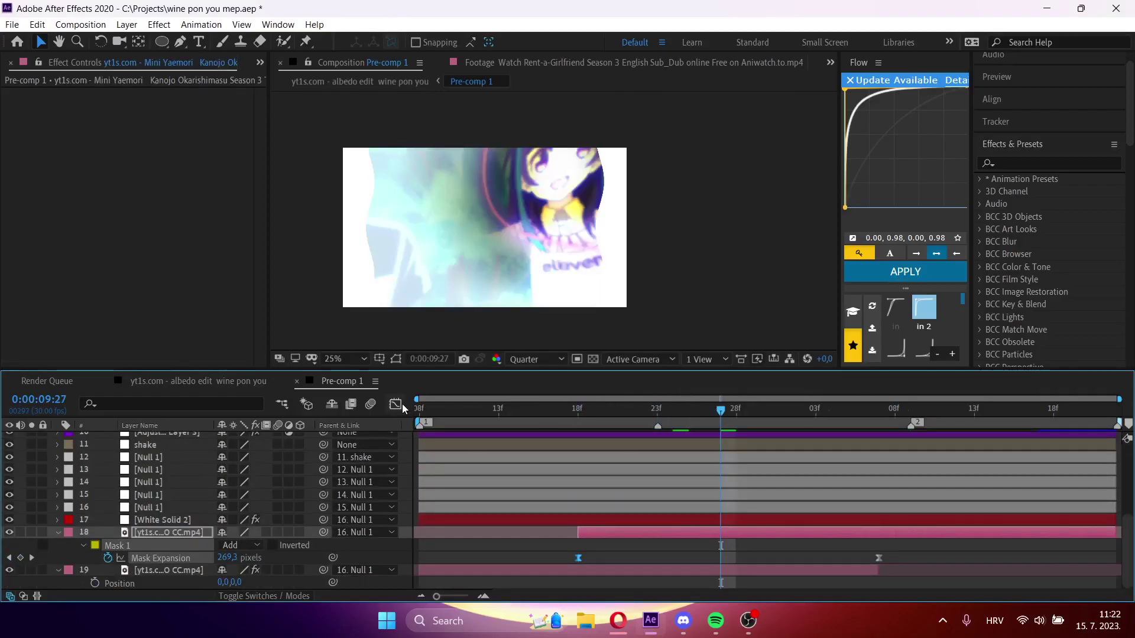
click(399, 404)
drag(679, 558, 804, 556)
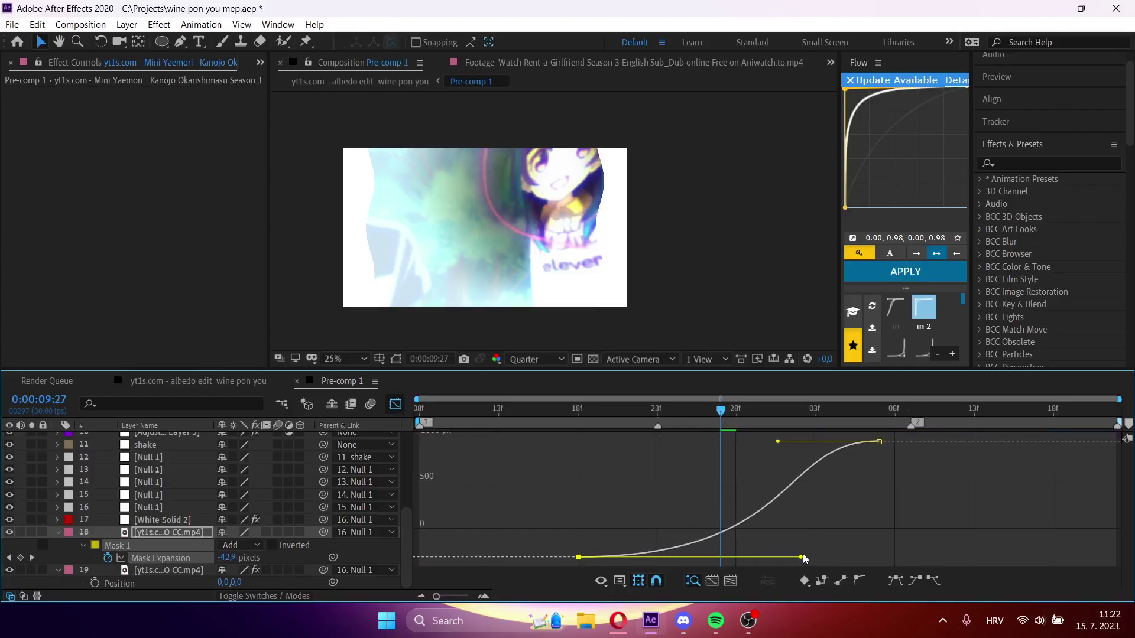
- Return to the main composition and play the re-eased mask transition from 0:00:09:08
key(Tab)
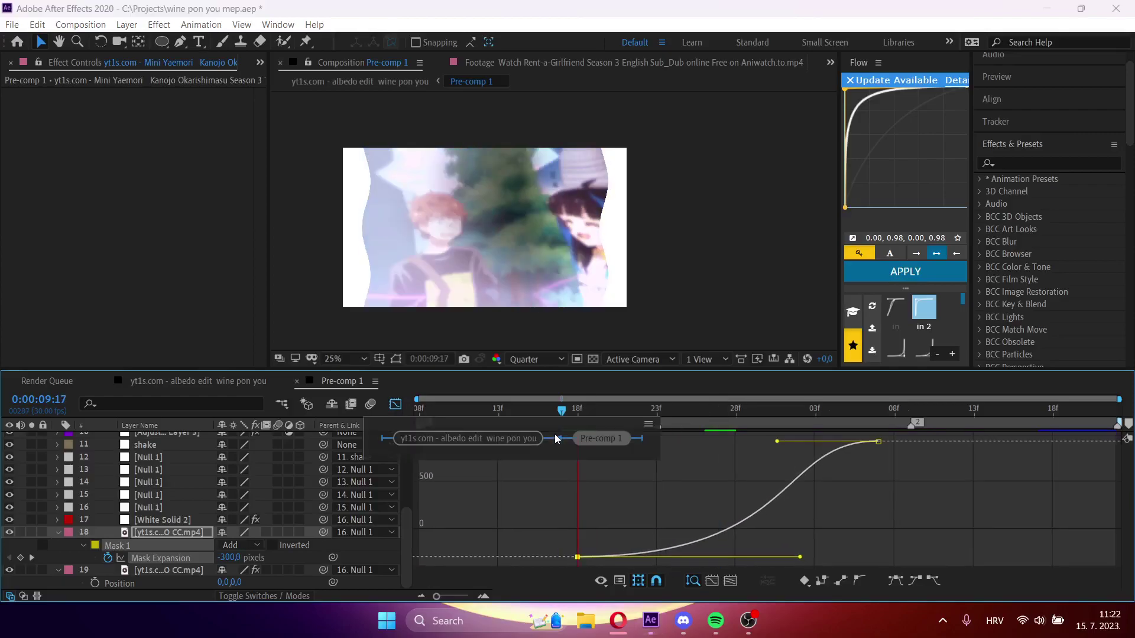
click(509, 437)
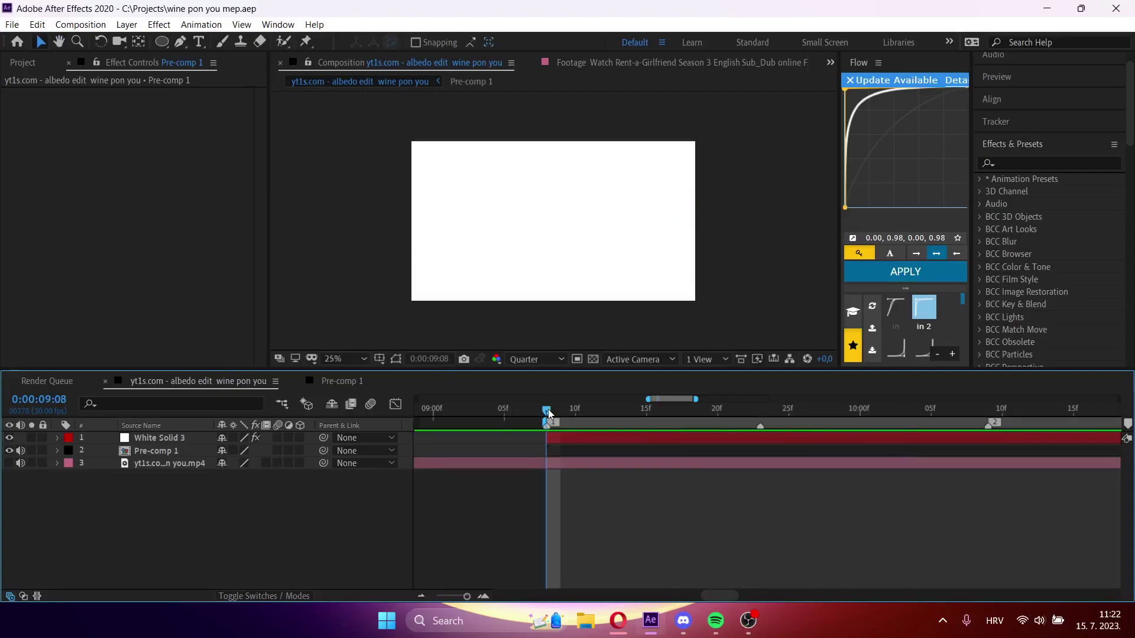
key(space)
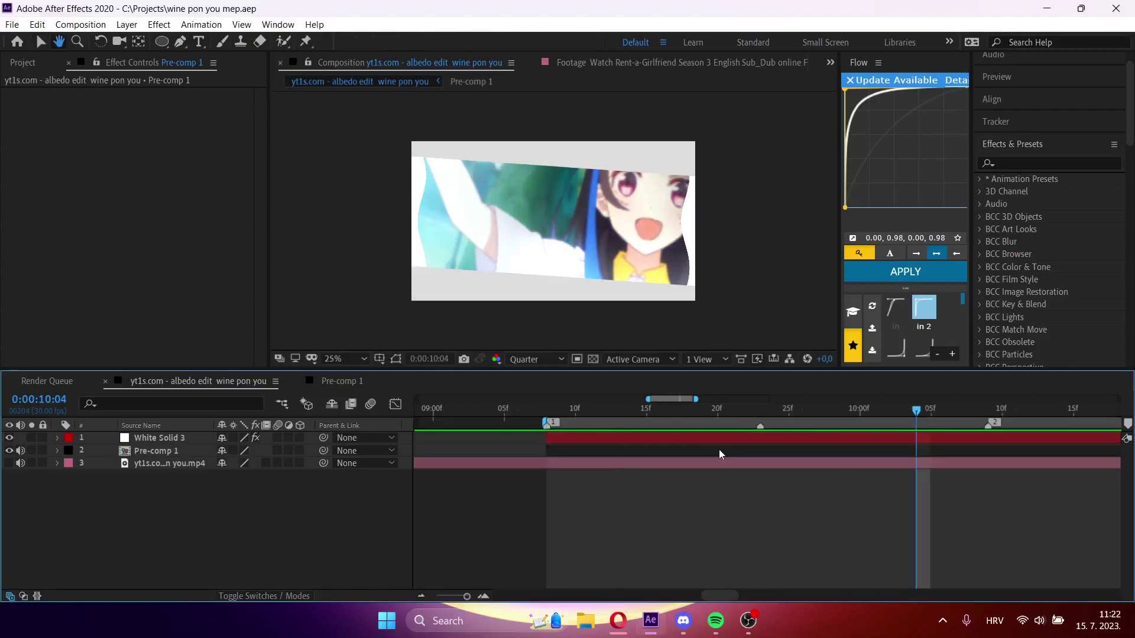
key(space)
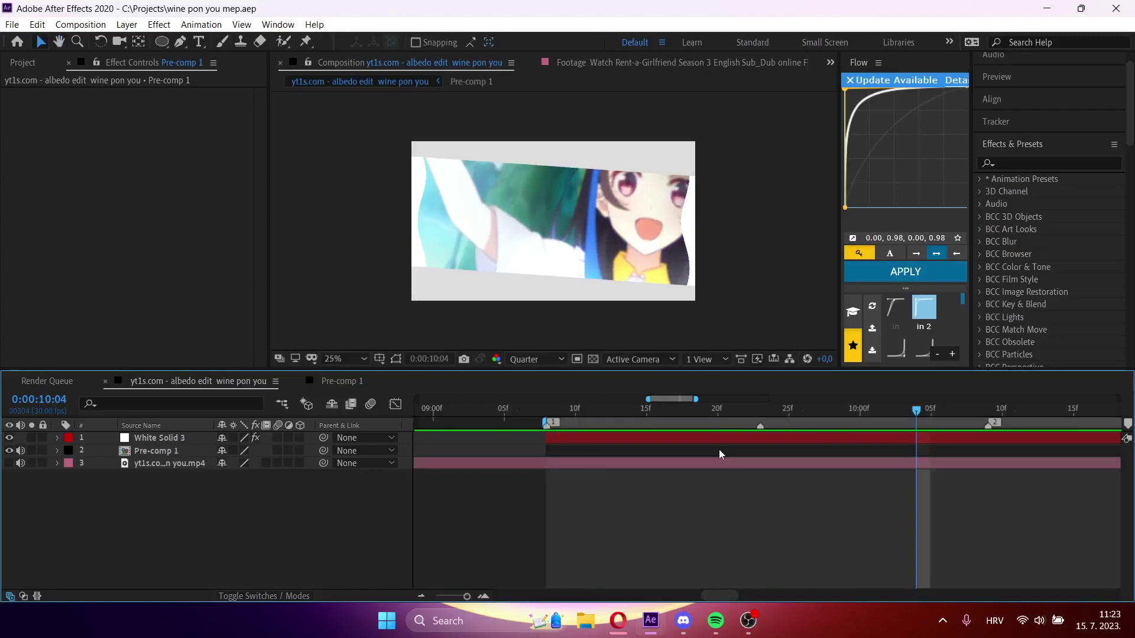
key(space)
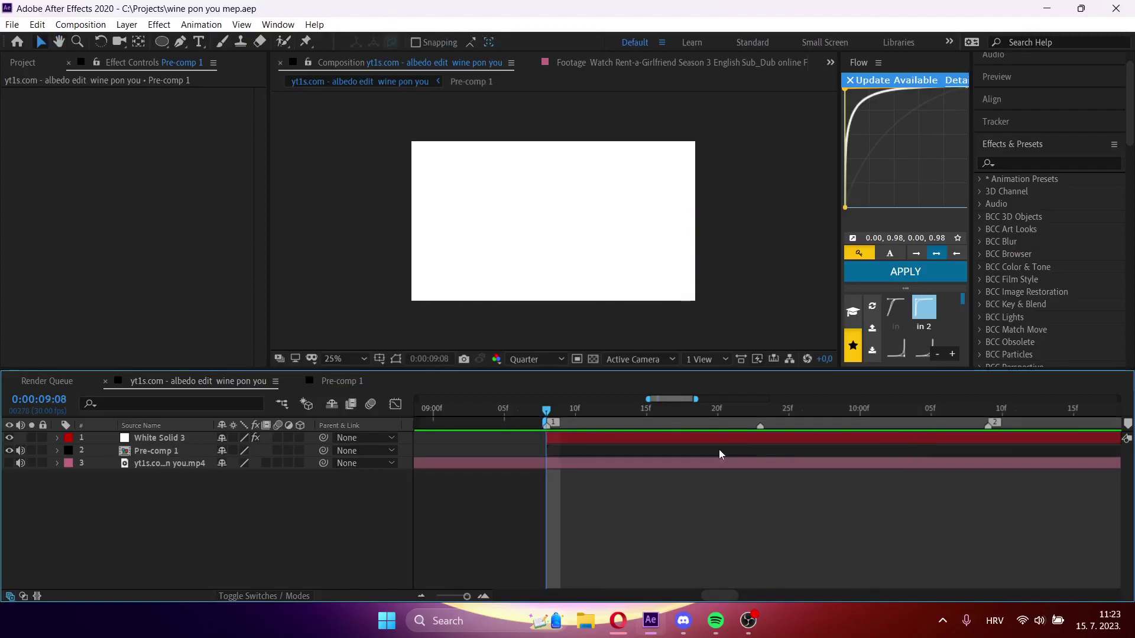
- Close the Graph Editor in Pre-comp 1 and replay the main composition
click(602, 410)
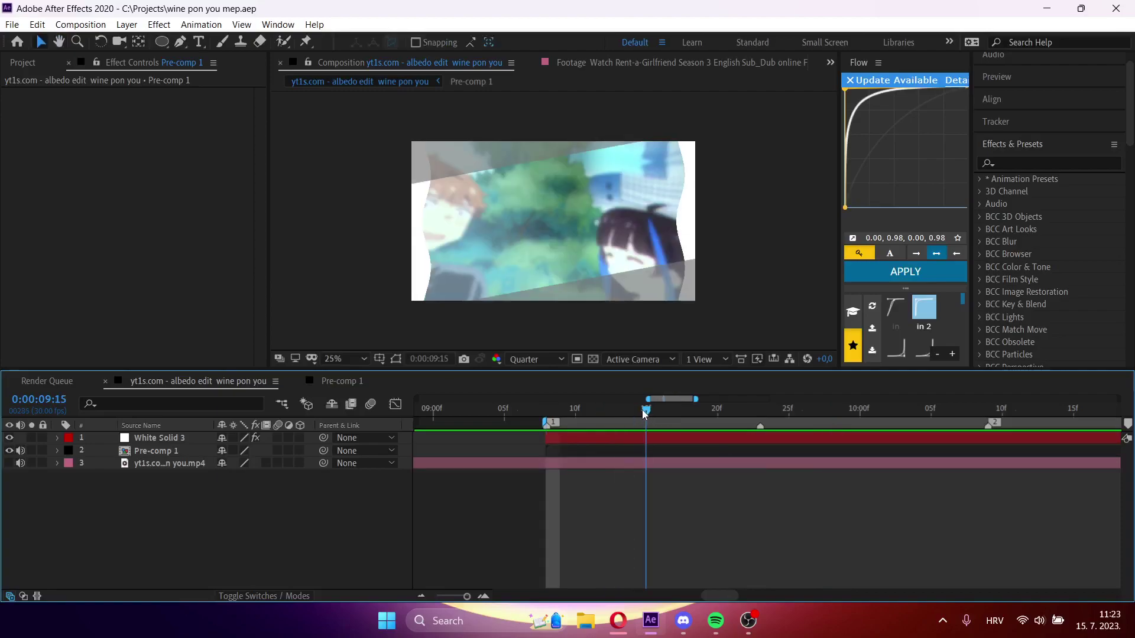
double_click(693, 452)
drag(579, 427, 383, 430)
click(392, 404)
key(Tab)
click(408, 435)
key(space)
- Set White Solid 3's Opacity keyframe at 0:00:09:20 to 100% and preview the bars
click(620, 443)
key(u)
key(u)
click(731, 413)
key(t)
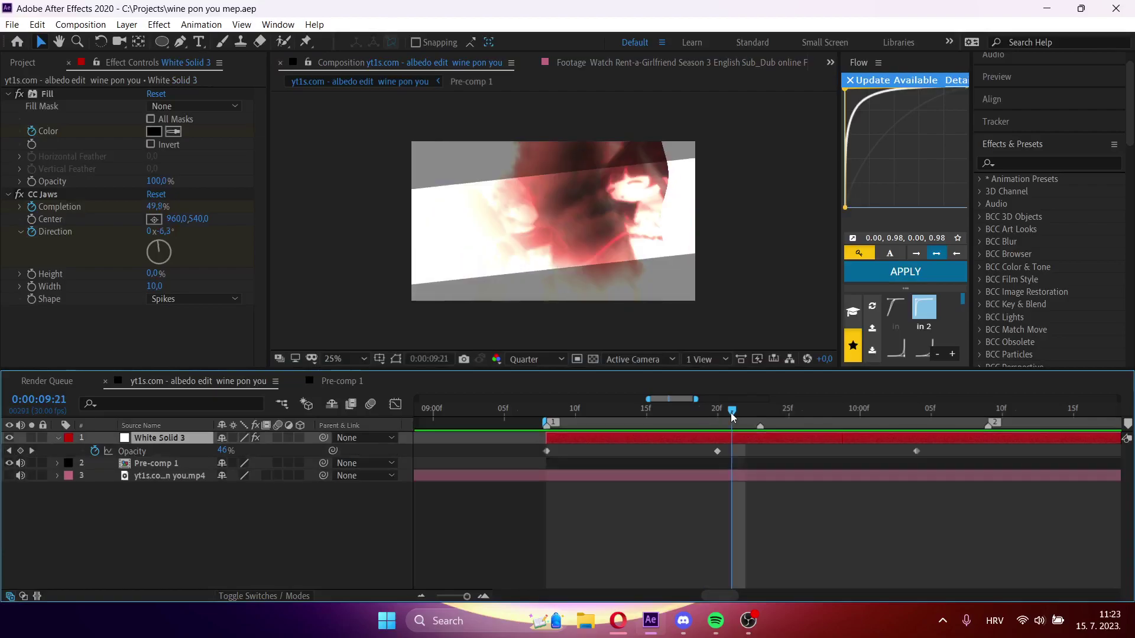
click(721, 413)
drag(223, 450, 299, 452)
key(space)
key(space)
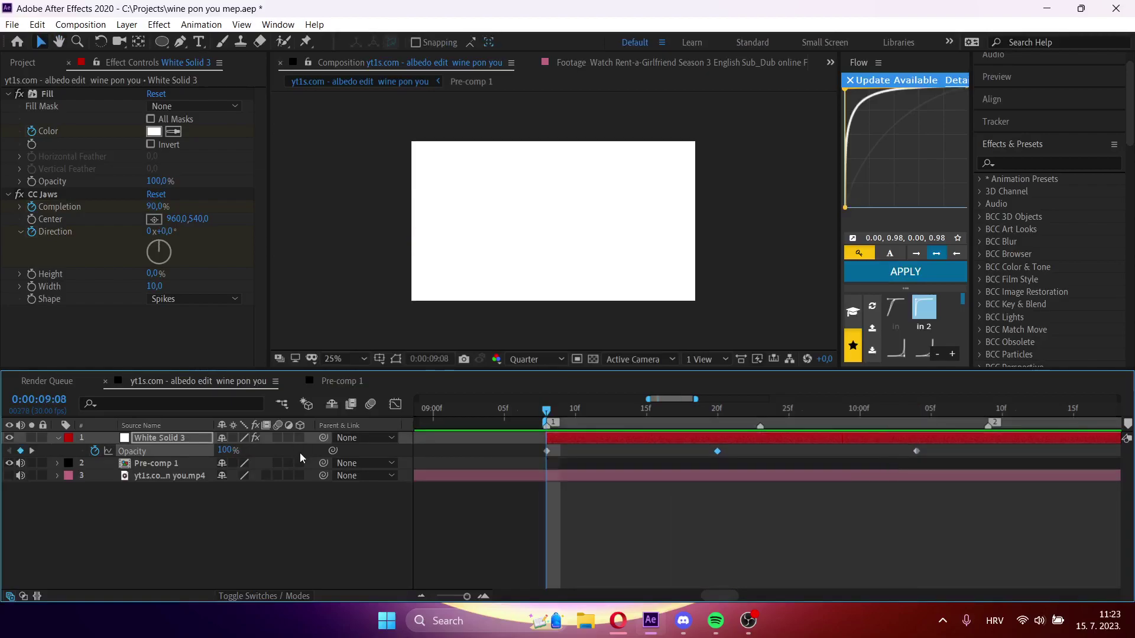
- Open Pre-comp 1 and select White Solid 4, the layer with the wavy CC Jaws edges
double_click(607, 464)
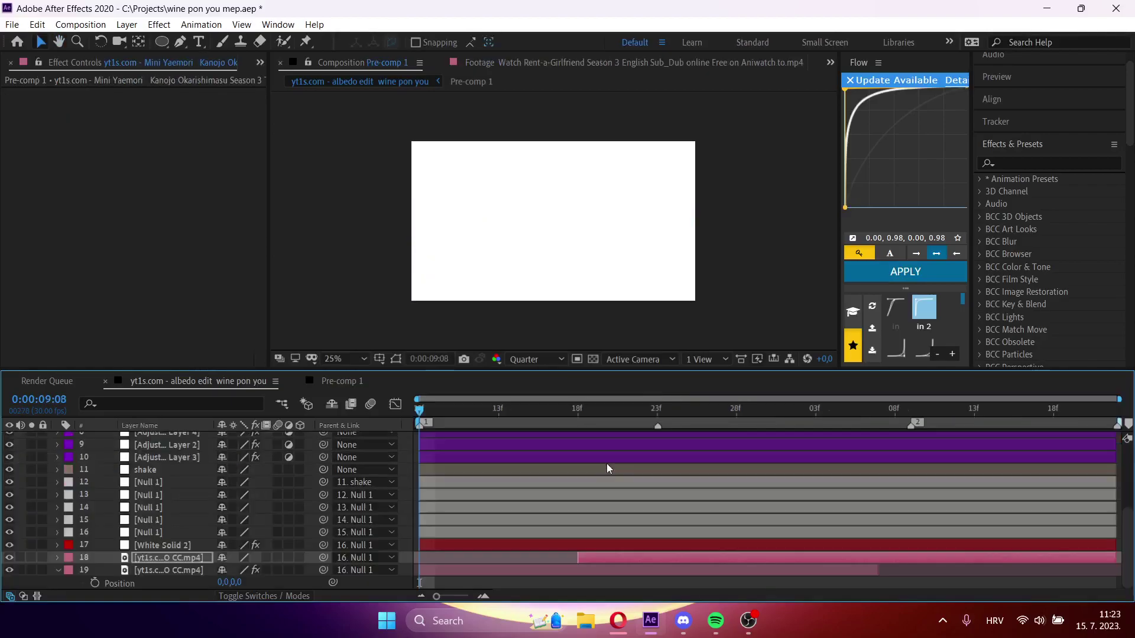
scroll(588, 443, up, 5)
click(589, 437)
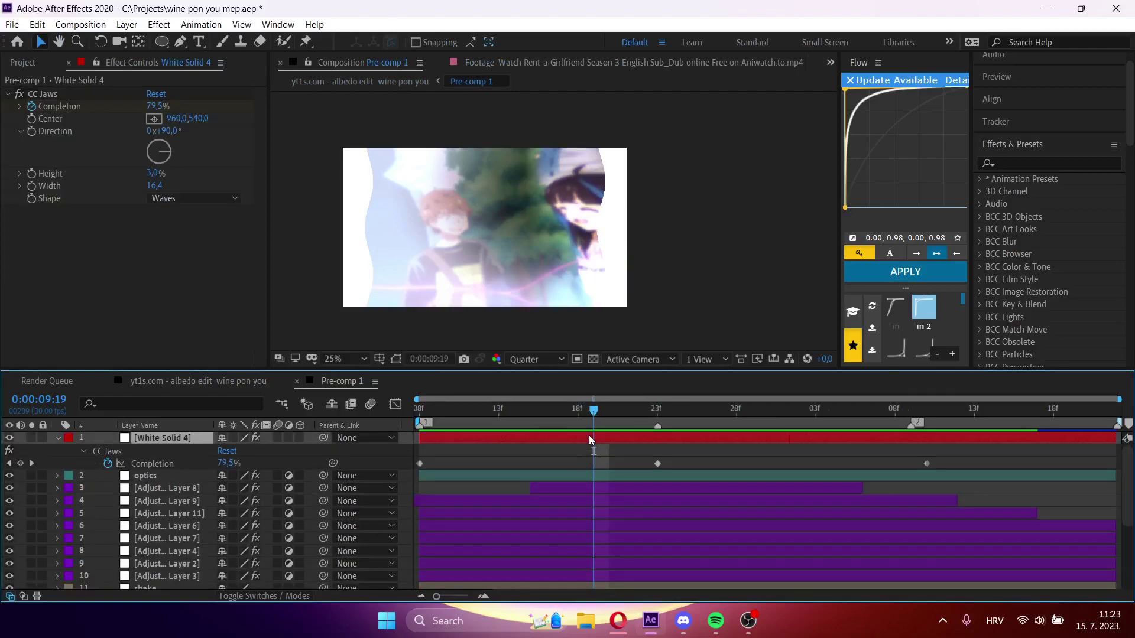
- Try a standard Drop Shadow on White Solid 4 with its direction at 245°, and delete the effect
key(ctrl+space)
text(dr)
click(481, 457)
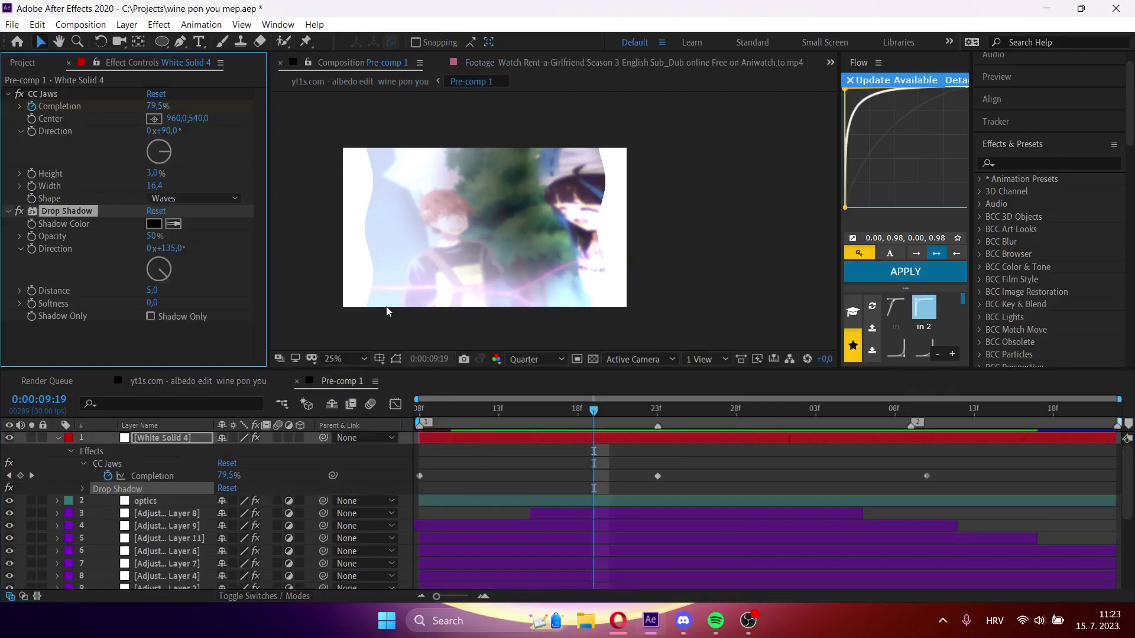
drag(122, 287, 122, 285)
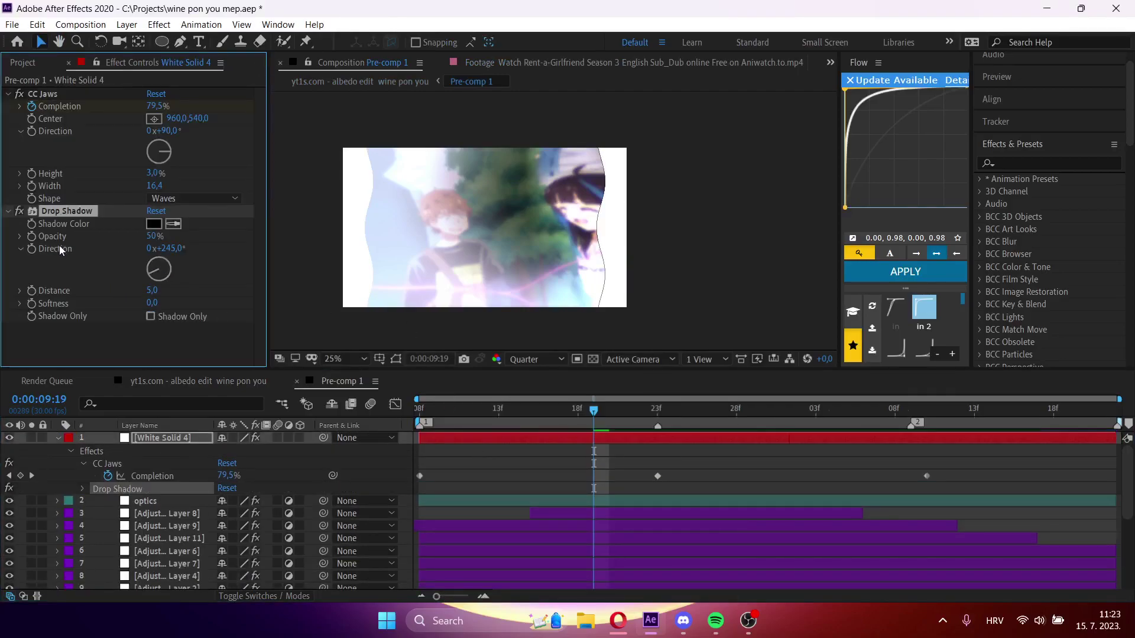
key(Delete)
- Apply S_DropShadow to White Solid 4 with Shadow Opacity 1.24, Shadow Blur 270, Shift X 20.32 and Shift Y 16.32
key(ctrl+space)
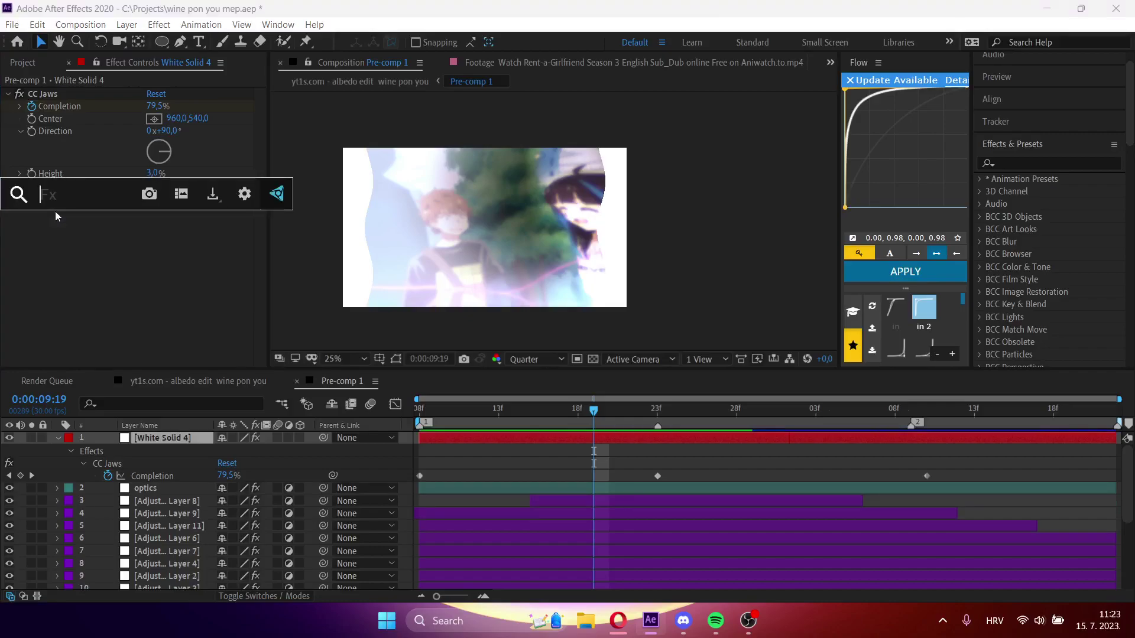
text(s_drop)
key(Return)
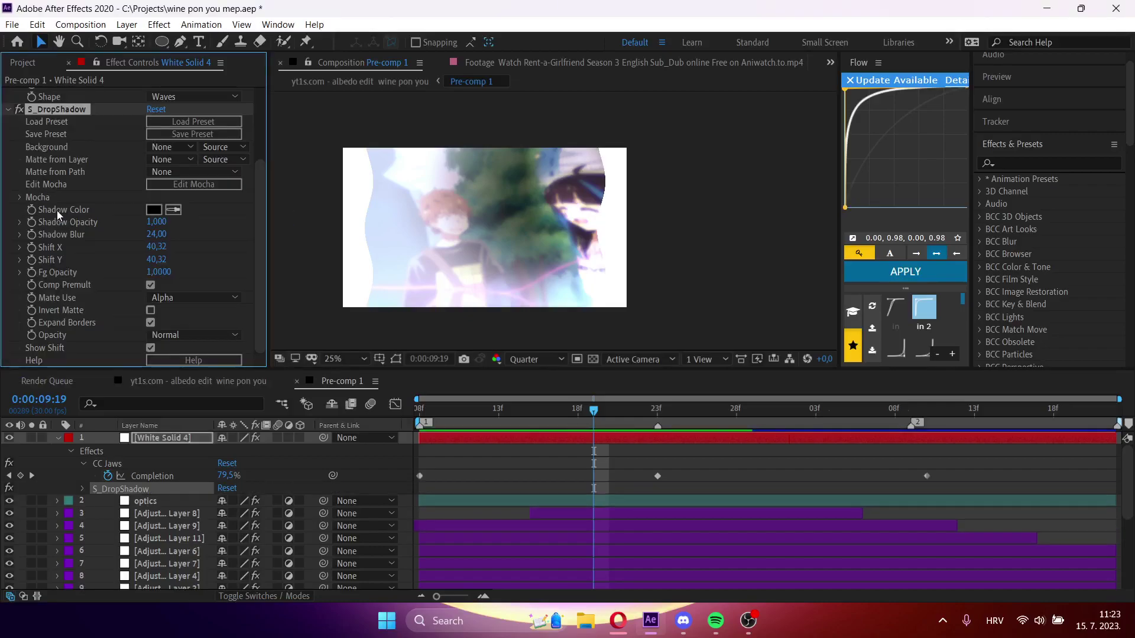
click(401, 363)
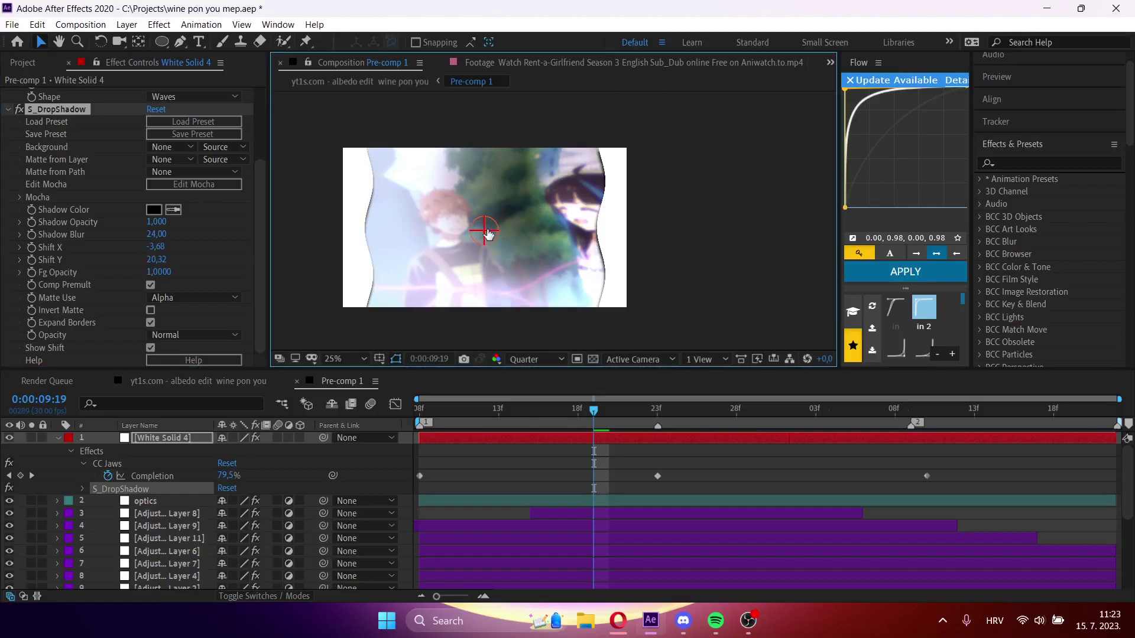
drag(160, 222, 299, 218)
drag(153, 235, 316, 222)
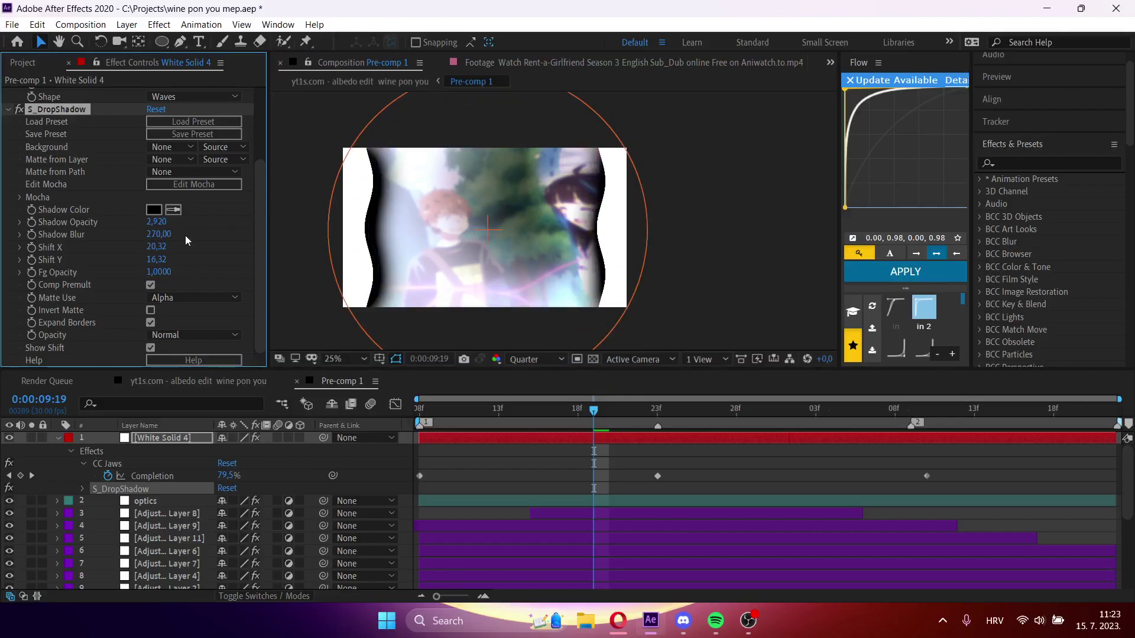
drag(114, 222, 46, 231)
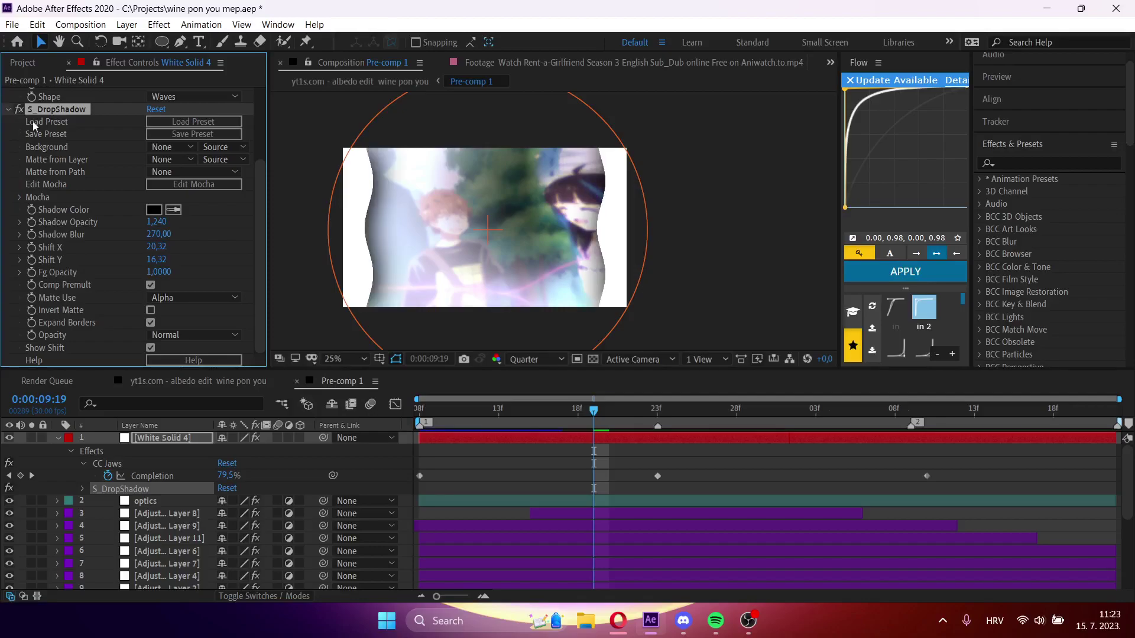
- Preview the shadowed edges in the main composition from 0:00:09:08 and save the project
click(464, 476)
key(Tab)
click(416, 483)
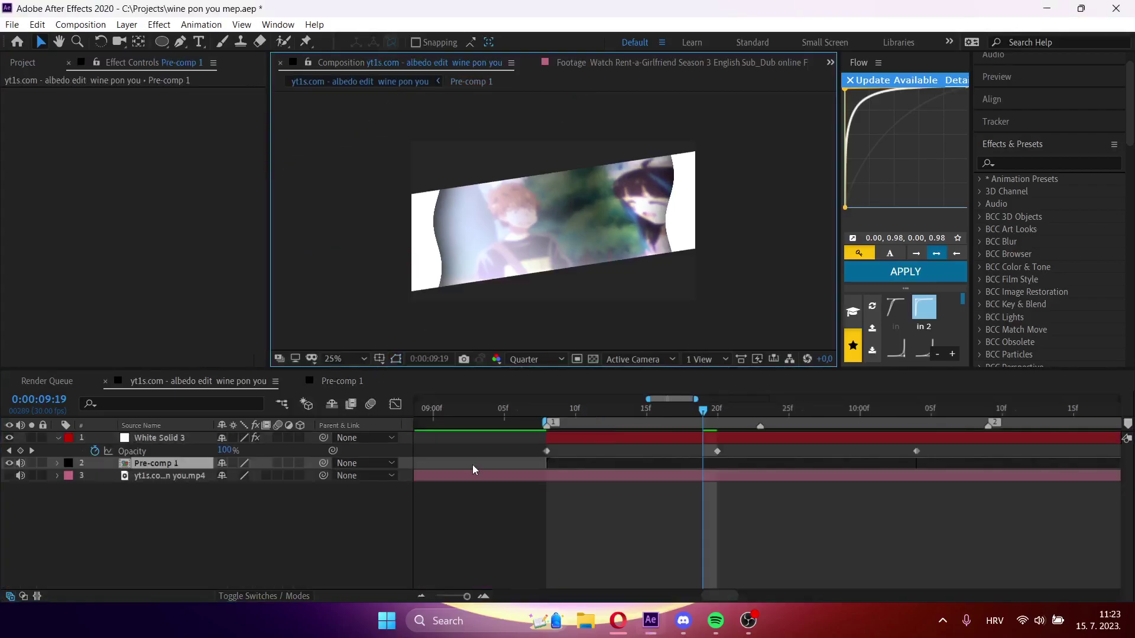
key(j)
click(611, 544)
key(space)
key(ctrl+s)
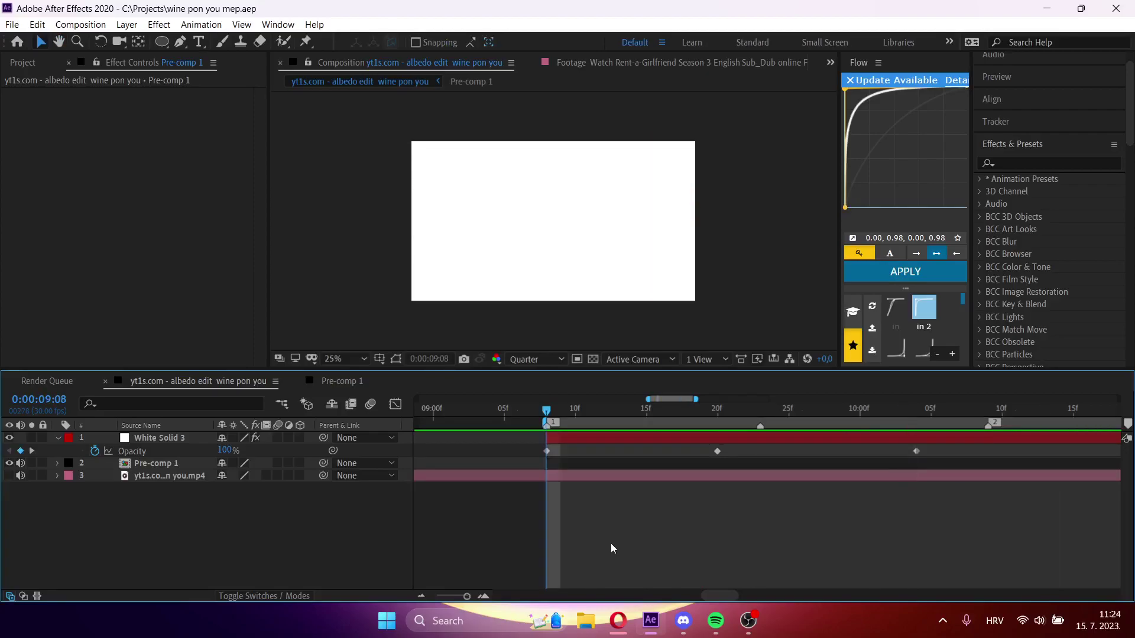
key(space)
- Reopen Pre-comp 1, collapse White Solid 4's properties and play through the shadowed wavy edges
double_click(622, 463)
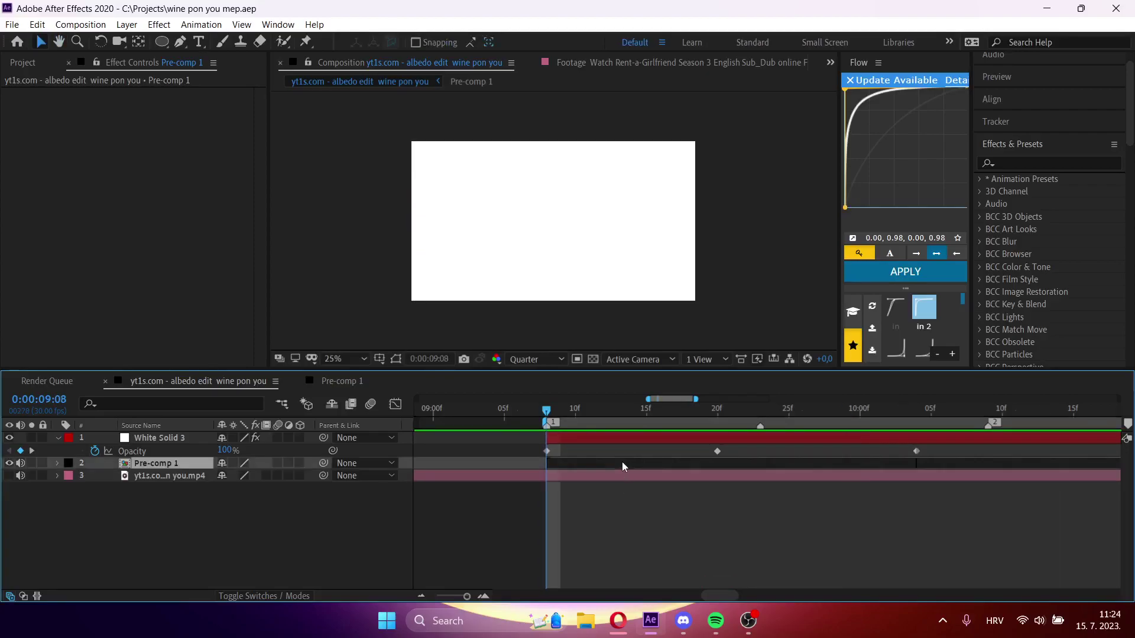
drag(474, 413, 403, 412)
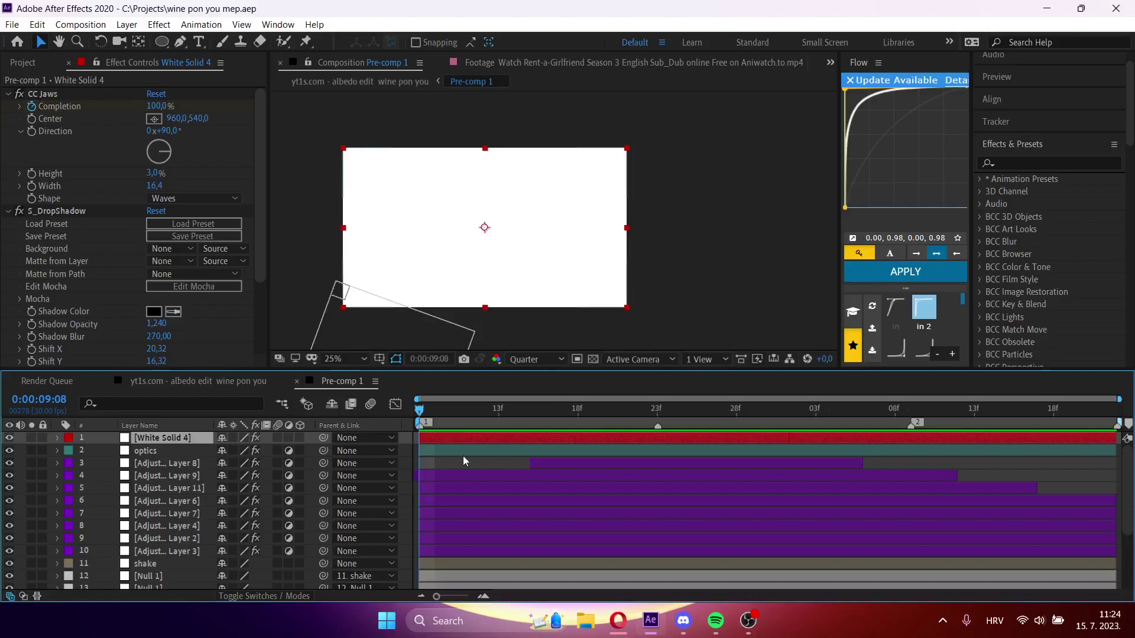
click(462, 463)
click(455, 441)
key(space)
drag(452, 413, 578, 413)
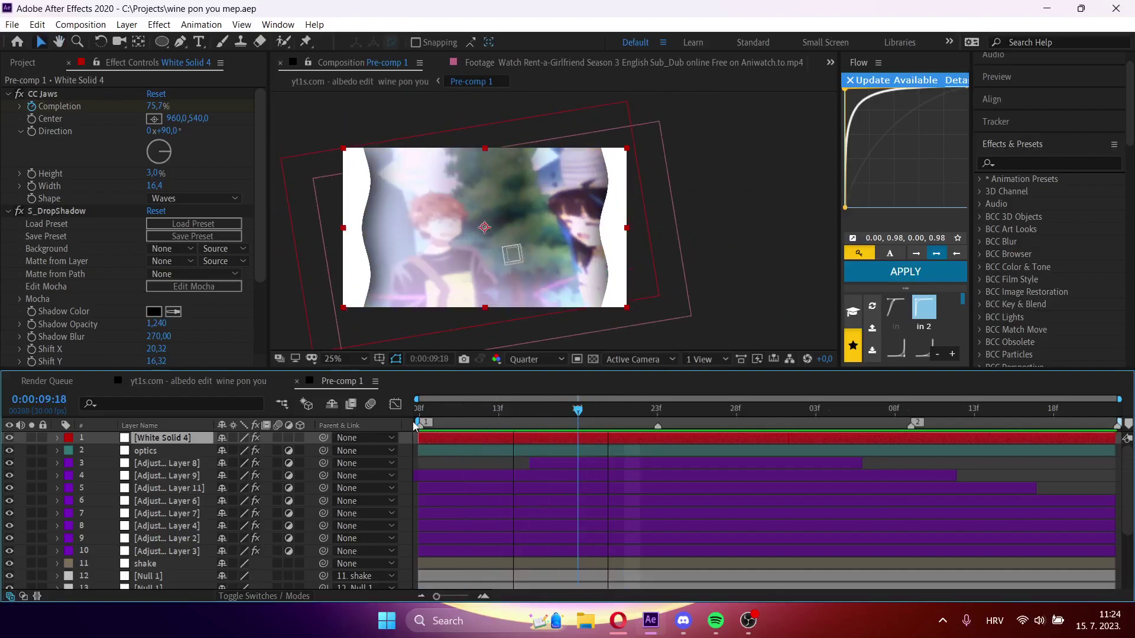
drag(429, 423, 419, 424)
- Replay the main composition and collapse White Solid 3's properties
key(Tab)
click(310, 429)
key(space)
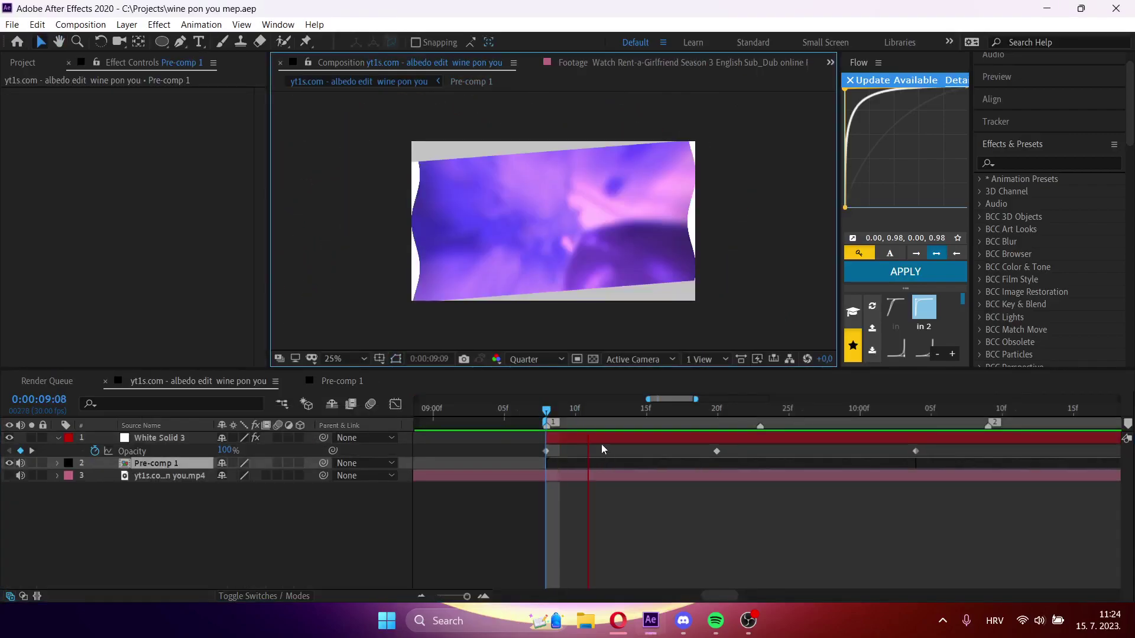
key(space)
click(602, 441)
key(u)
key(u)
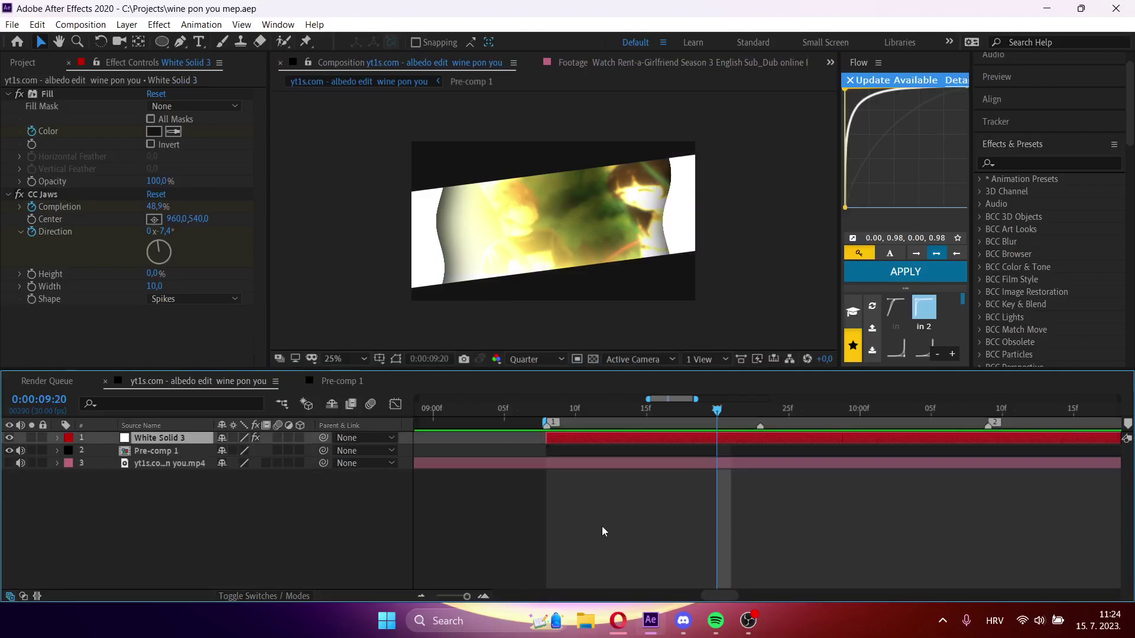
- Deselect White Solid 3 and replay the main composition from 0:00:09:08
click(602, 526)
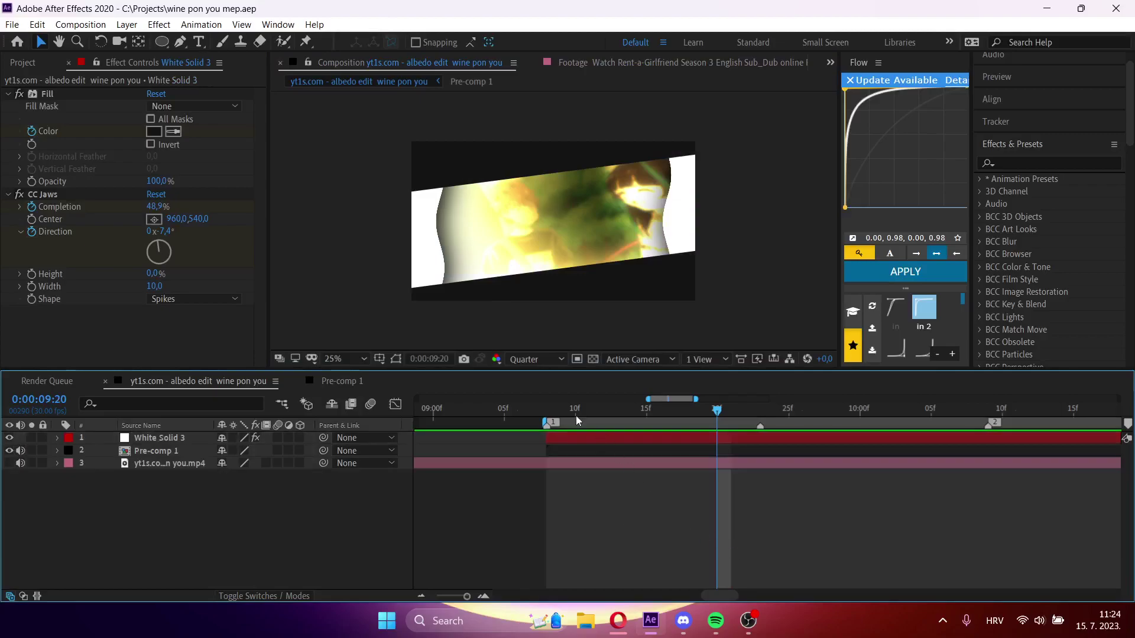
key(space)
key(space)
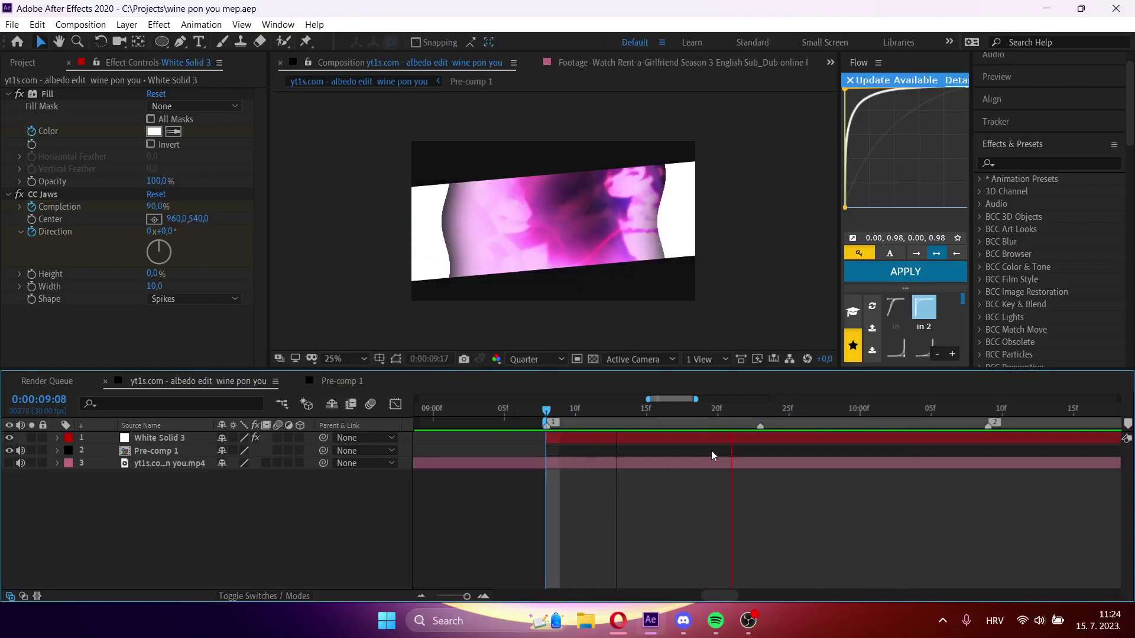
- Add an adjustment layer above the shake layer in Pre-comp 1 and apply the Purple preset to it
double_click(711, 451)
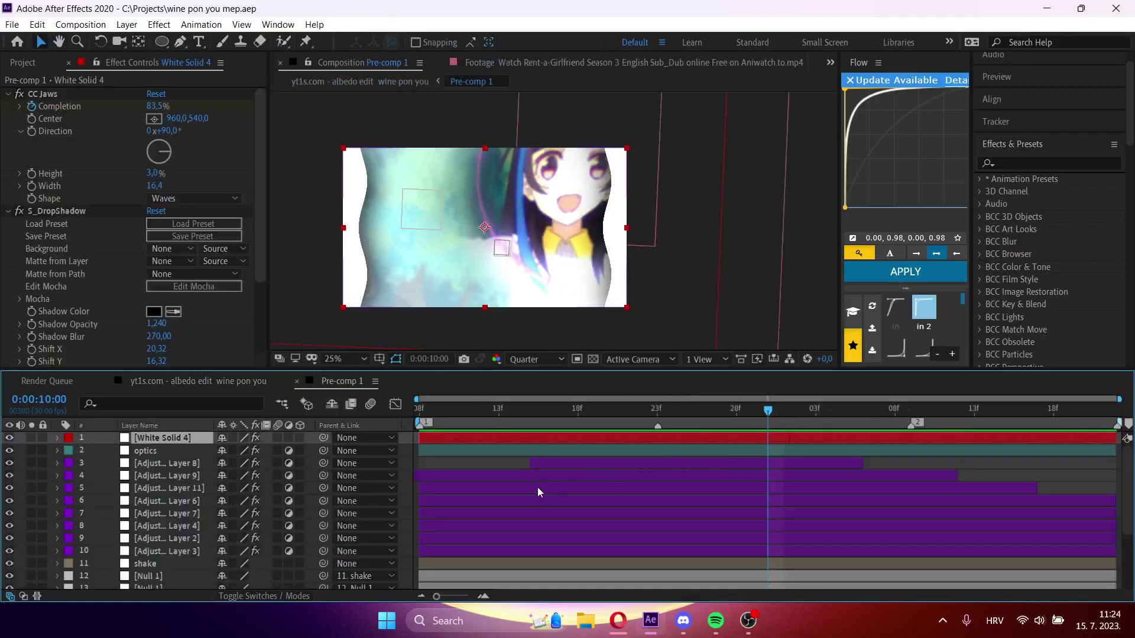
drag(581, 416, 778, 501)
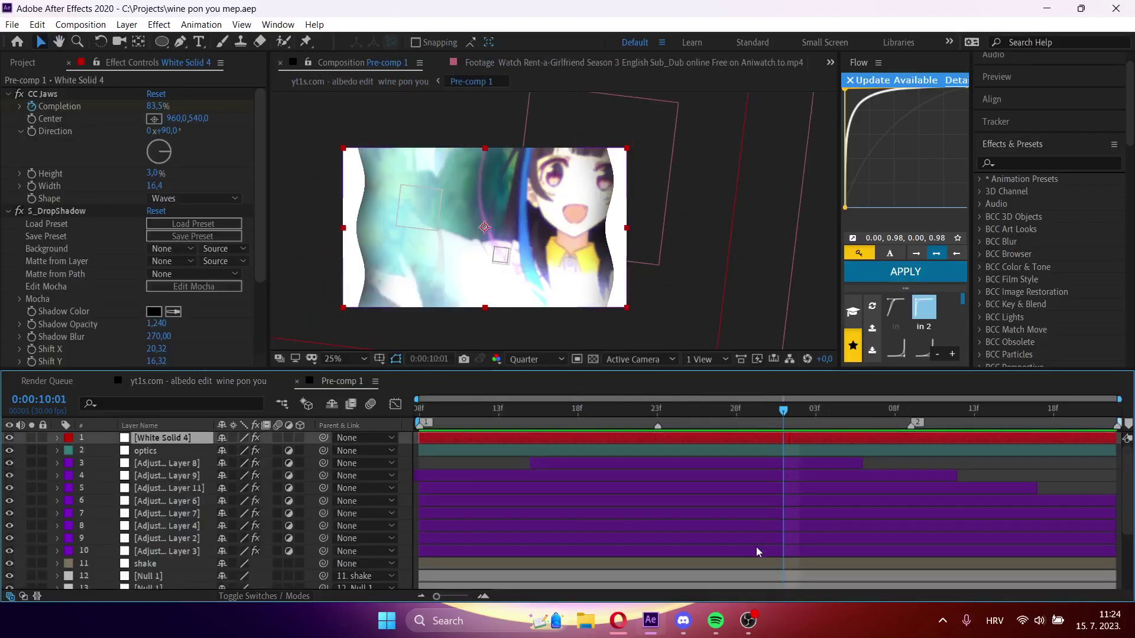
scroll(670, 542, down, 3)
key(Home)
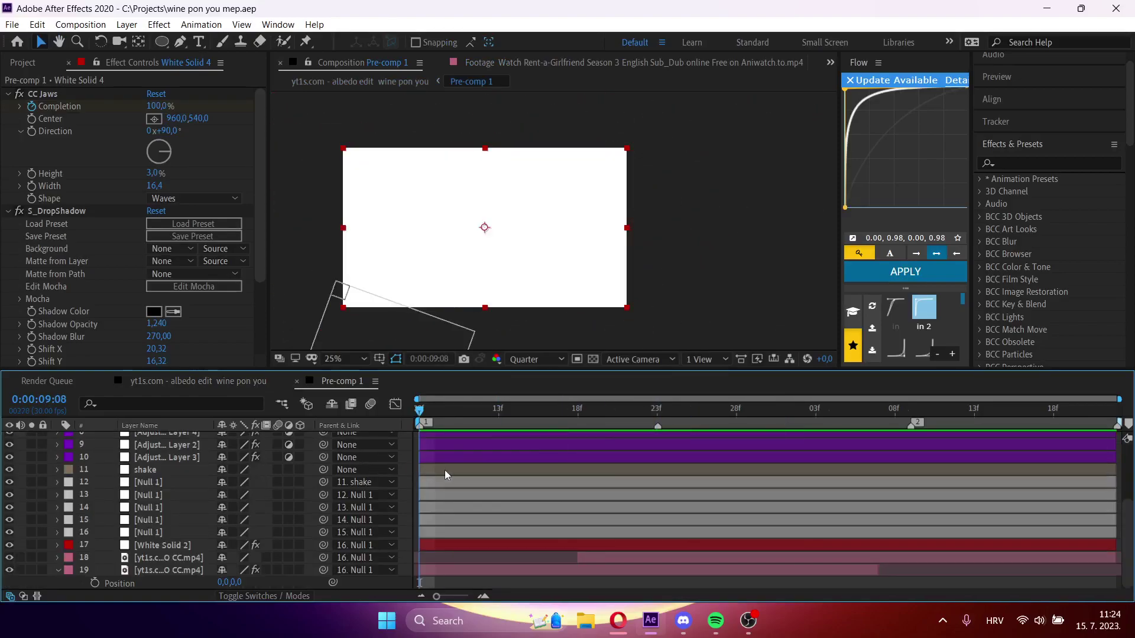
click(444, 470)
key(ctrl+alt+y)
key(ctrl+space)
text(purpl)
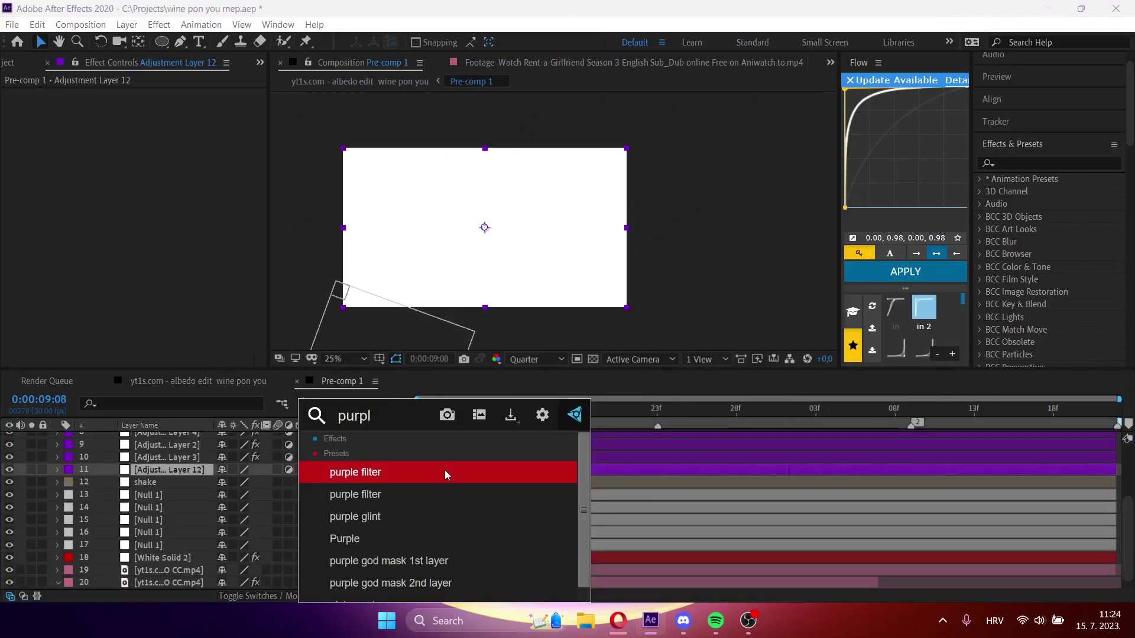
key(Down)
key(Down)
key(Down)
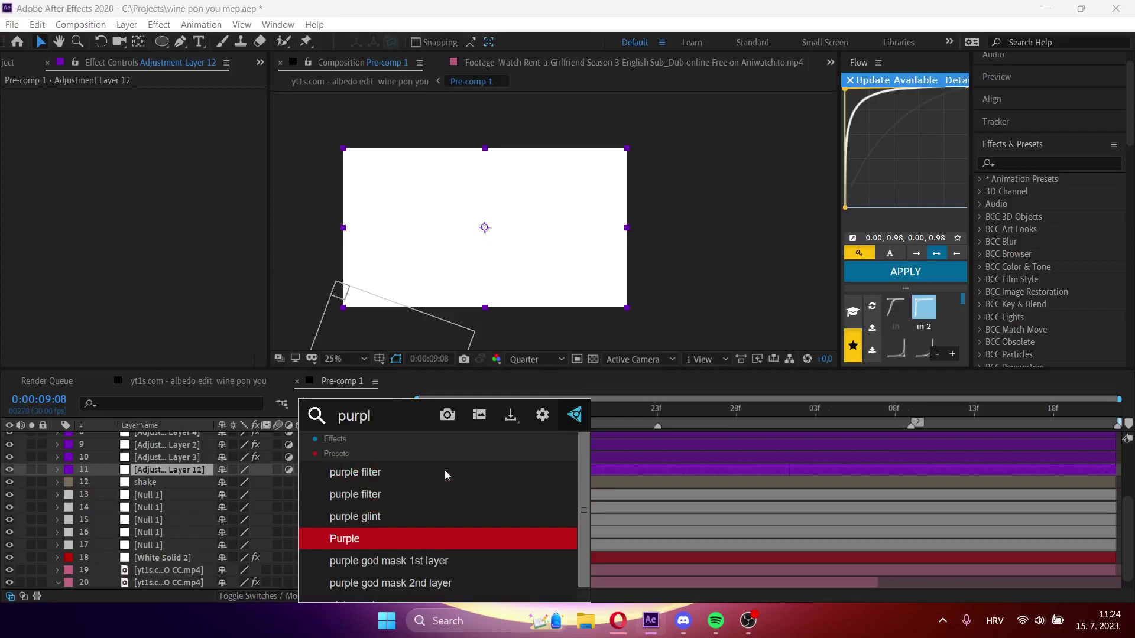
key(Return)
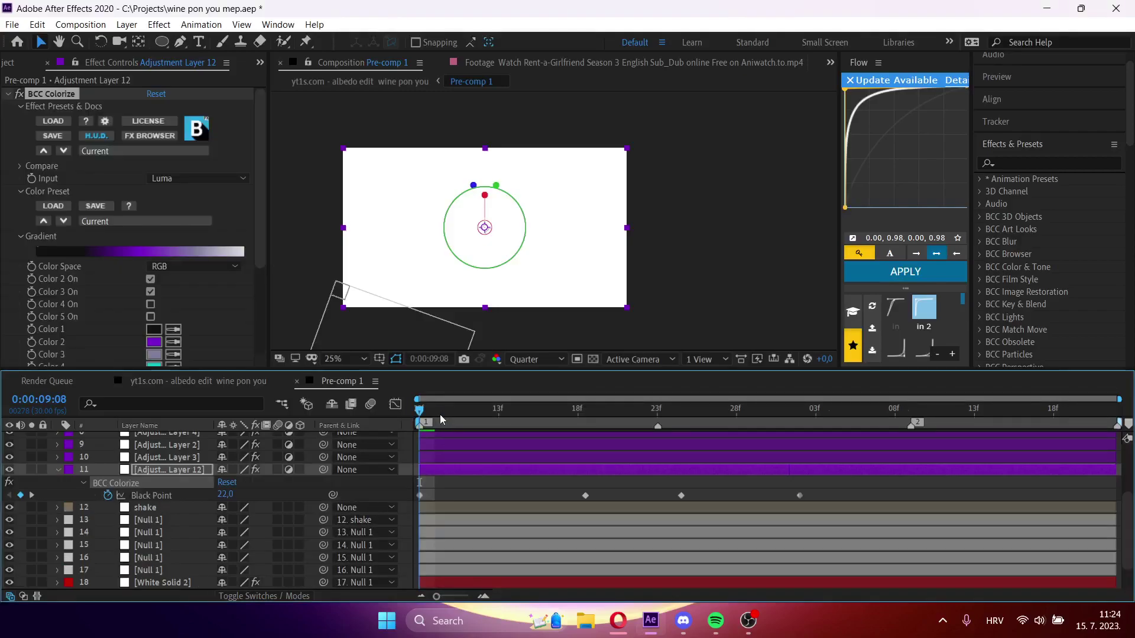
- Check the purple tint through 0:00:09:18, then keyframe Adjustment Layer 12's Opacity at 0% on 0:00:09:08
drag(440, 413, 583, 428)
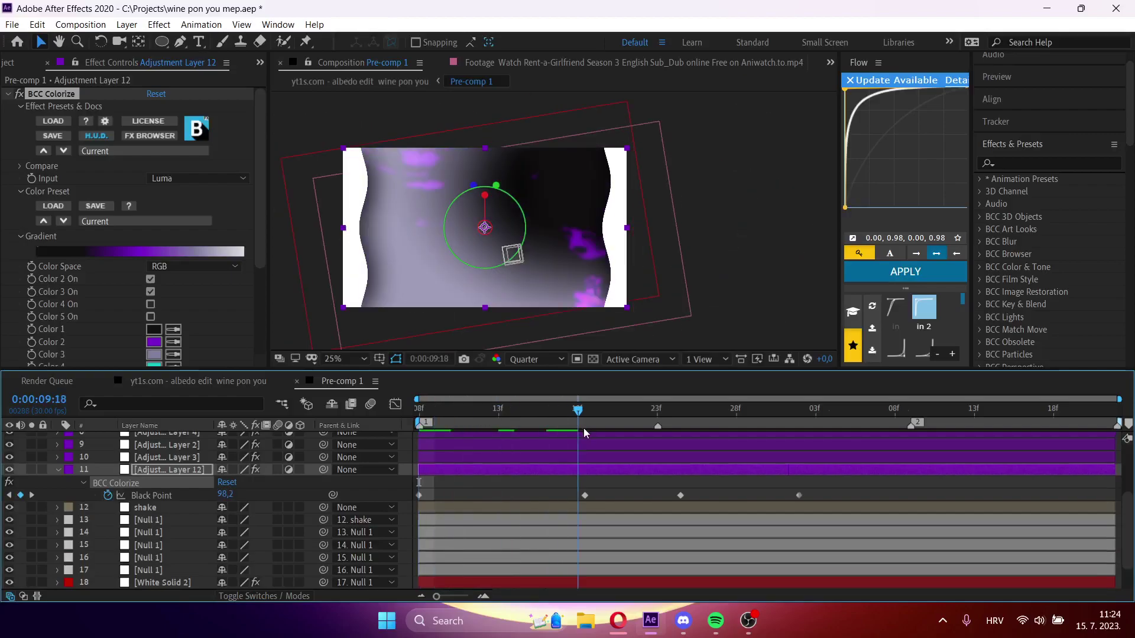
click(584, 496)
click(578, 474)
drag(557, 412, 254, 448)
key(t)
click(89, 480)
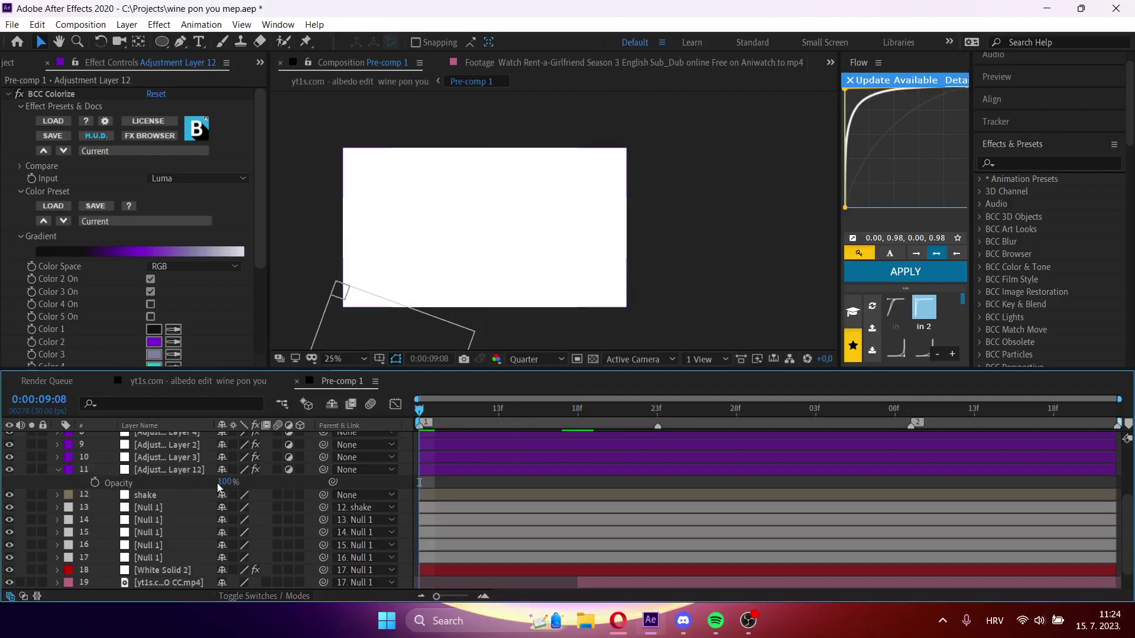
drag(223, 483, 52, 498)
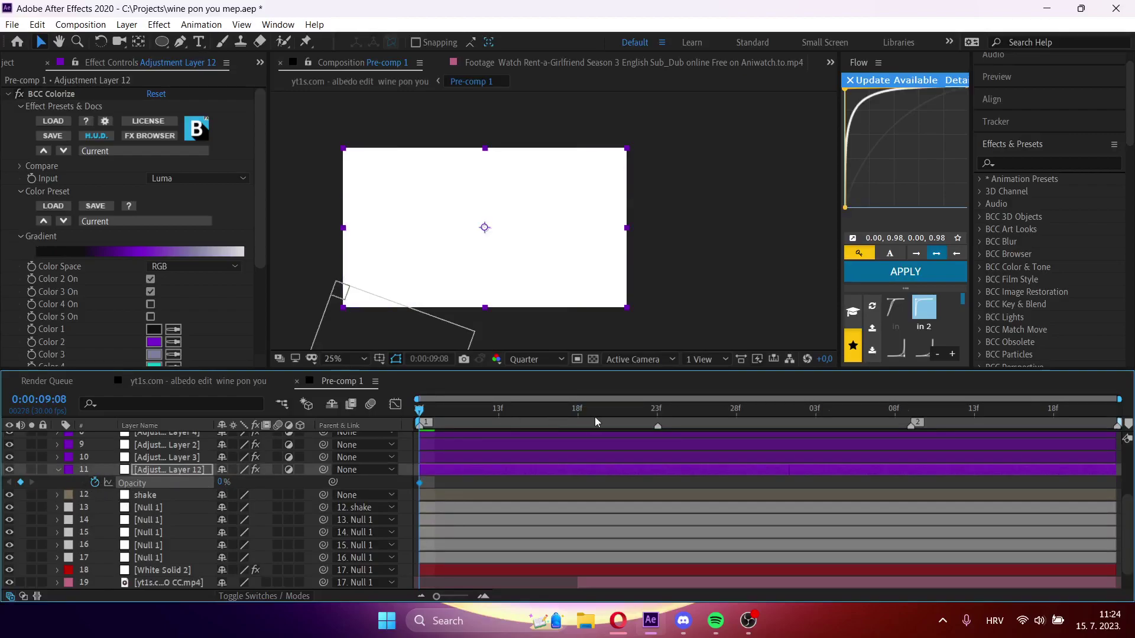
- Keyframe Adjustment Layer 12's Opacity at 100% on 0:00:09:23 and retime its BCC Colorize Black Point keyframes
click(656, 413)
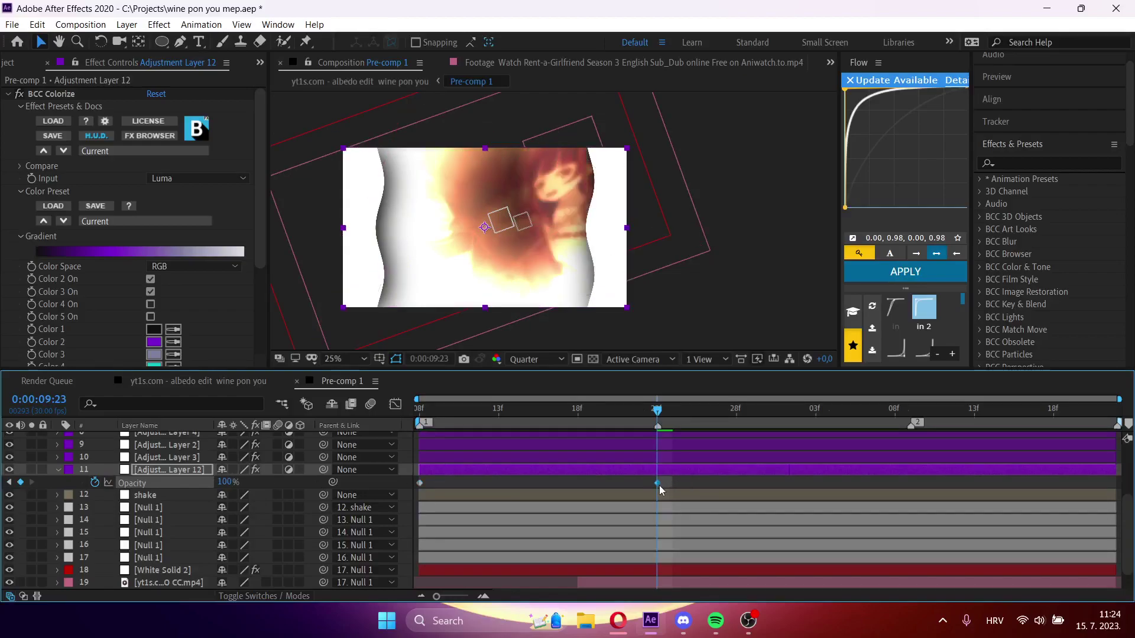
key(u)
drag(842, 490, 420, 499)
drag(601, 500, 474, 497)
- Keyframe Adjustment Layer 12's Opacity back to 0% at 0:00:10:09
drag(657, 409, 910, 411)
click(899, 512)
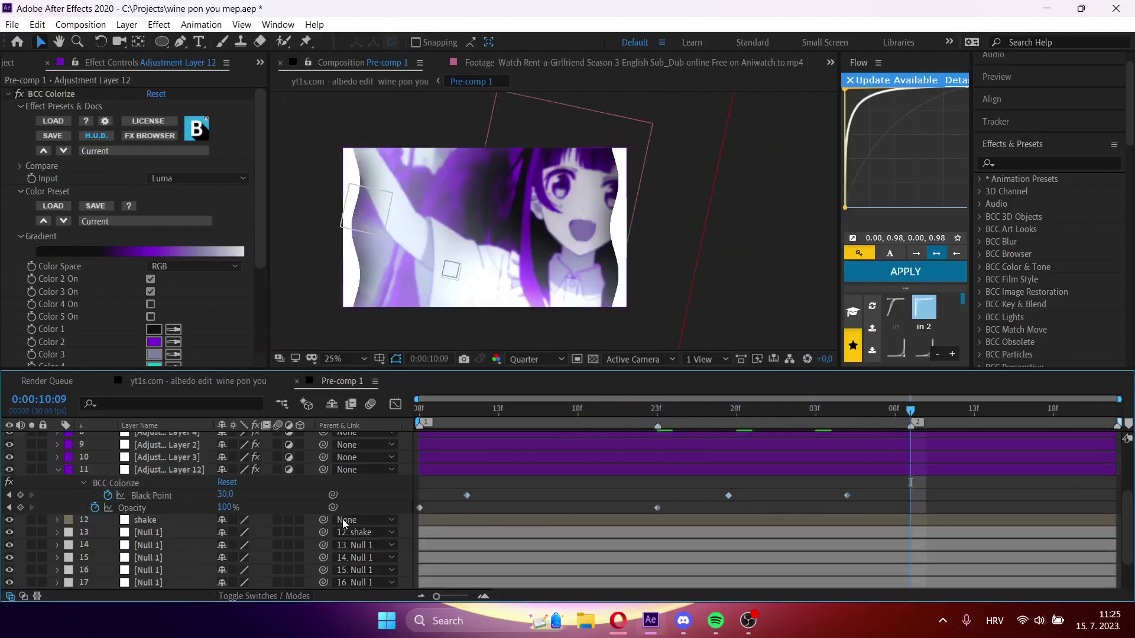
click(228, 507)
text(0)
key(Return)
- Collapse Adjustment Layer 12's properties and preview the purple fade in Pre-comp 1 from 0:00:09:08
drag(482, 411, 263, 420)
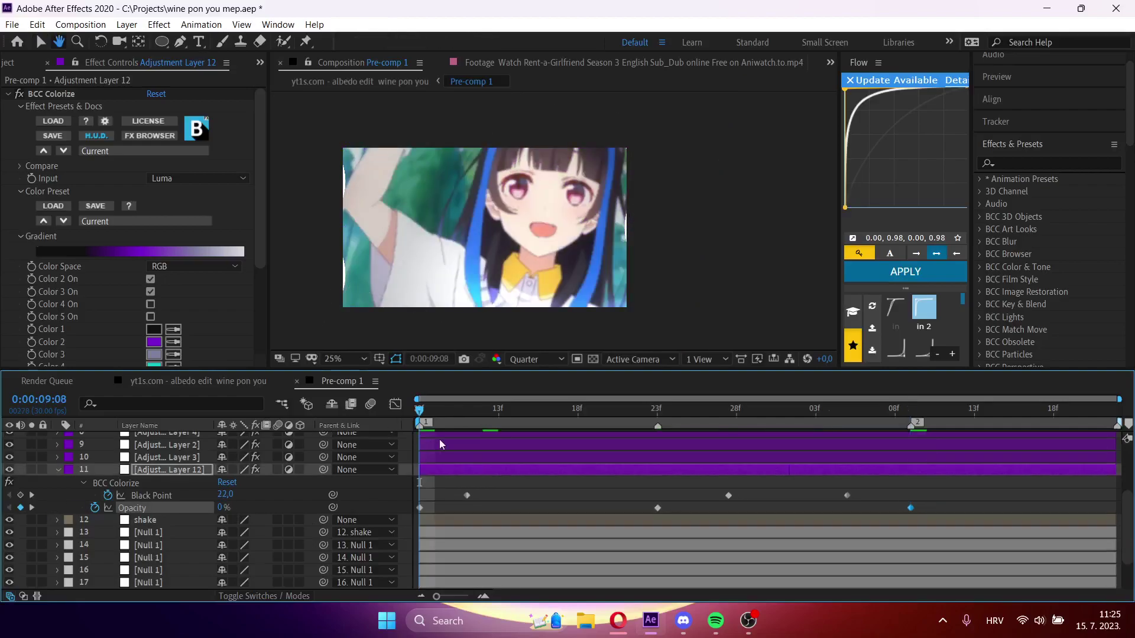
key(u)
key(space)
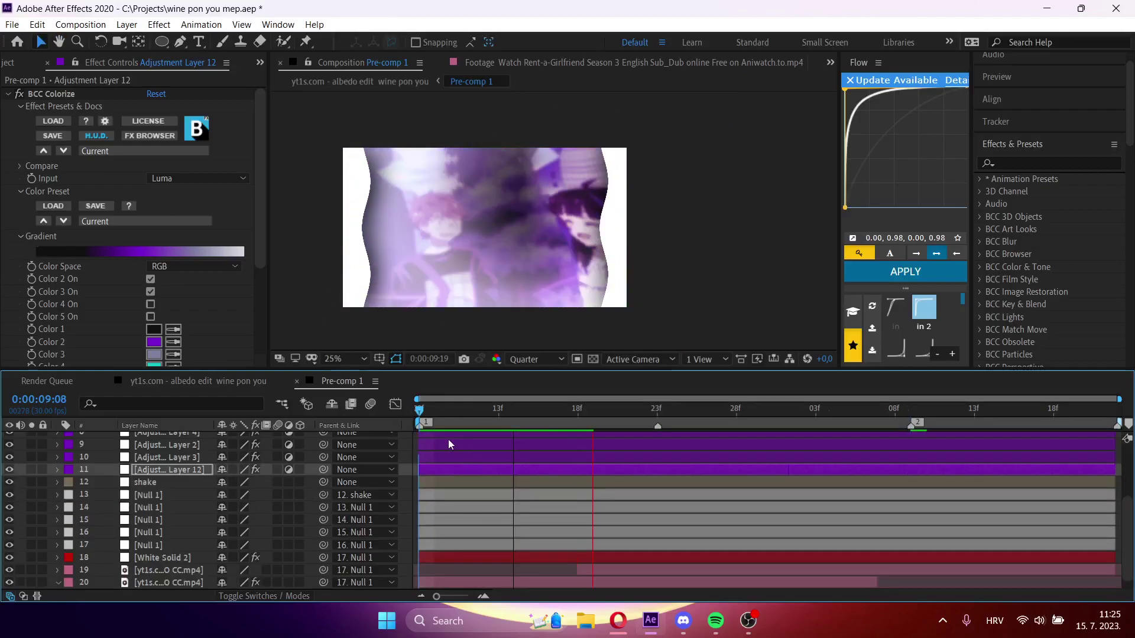
- Switch to the main composition, play the tinted transition and review it around 0:00:10:00
key(Tab)
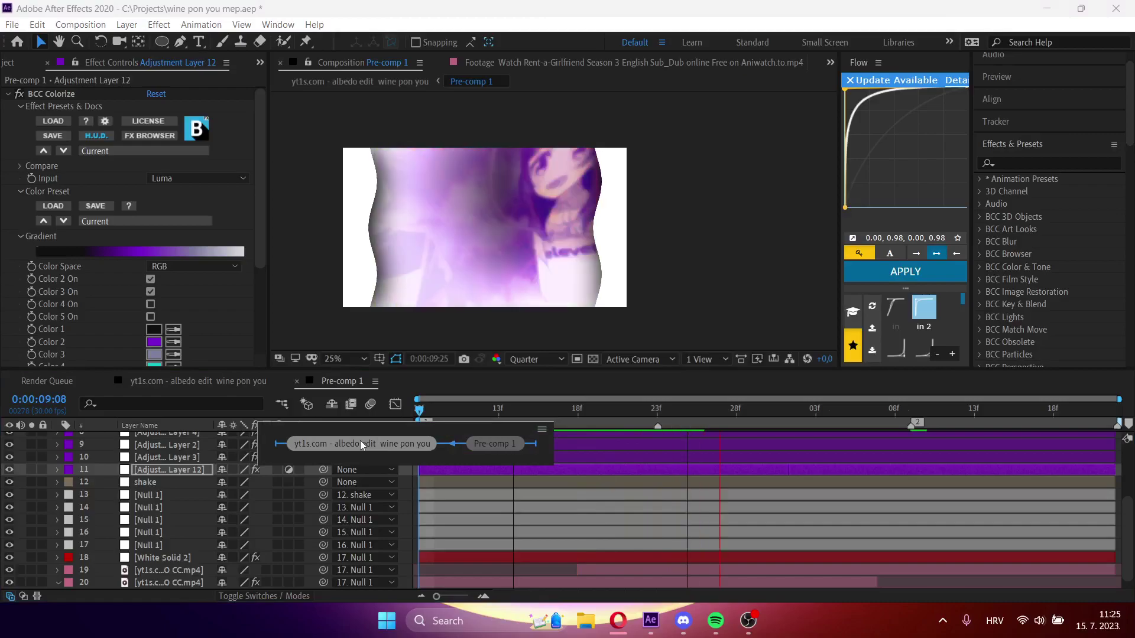
click(360, 441)
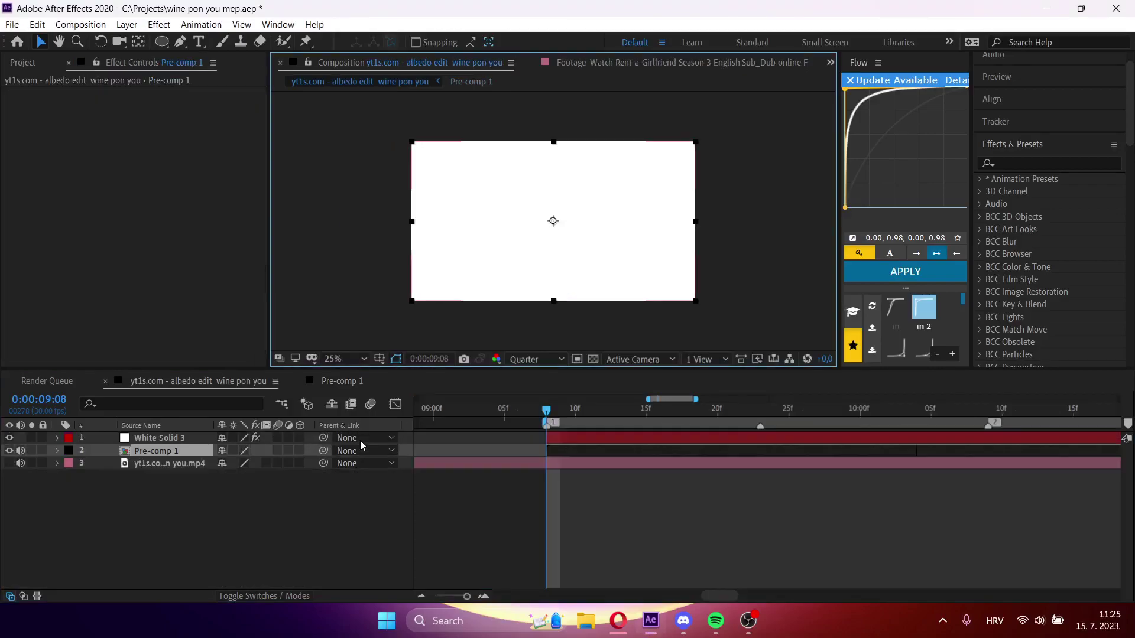
key(space)
key(space)
key(space)
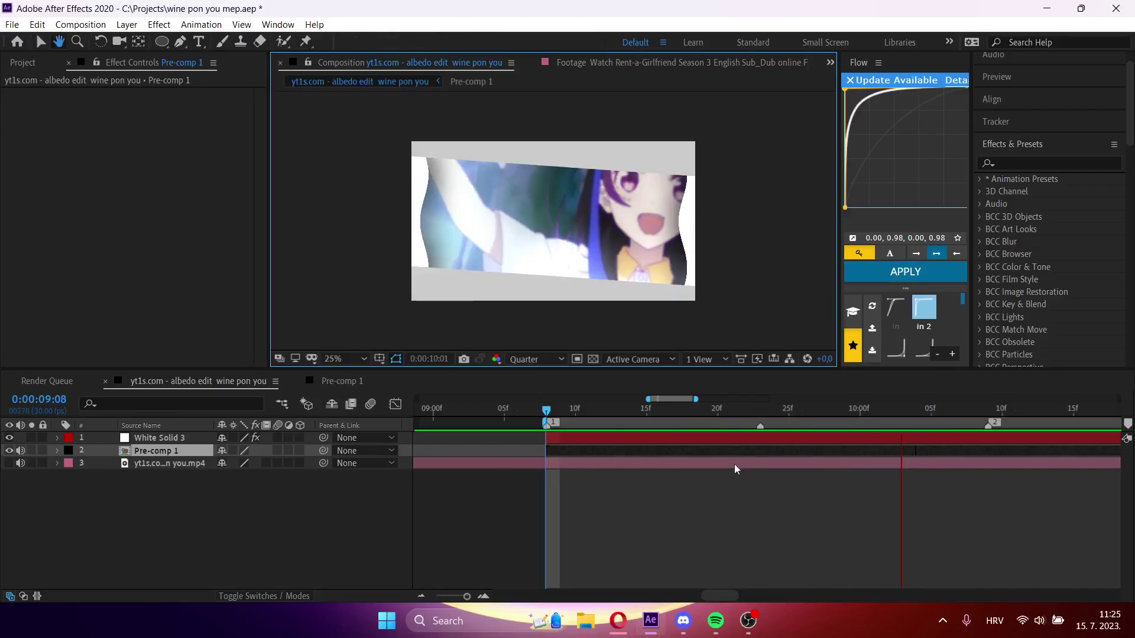
key(space)
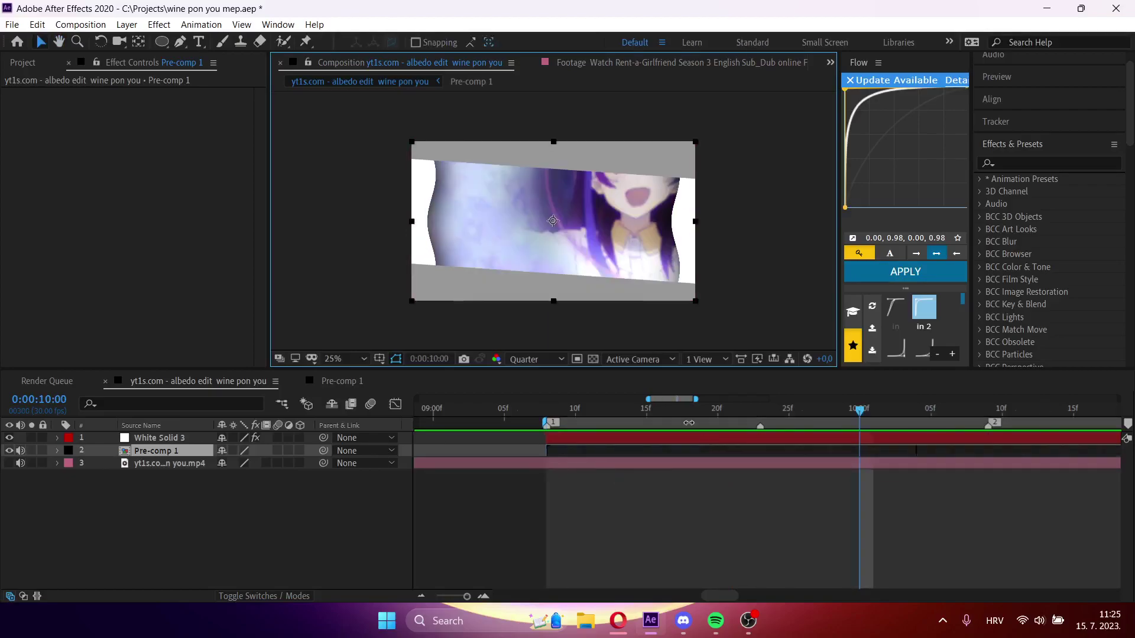
drag(693, 409, 854, 412)
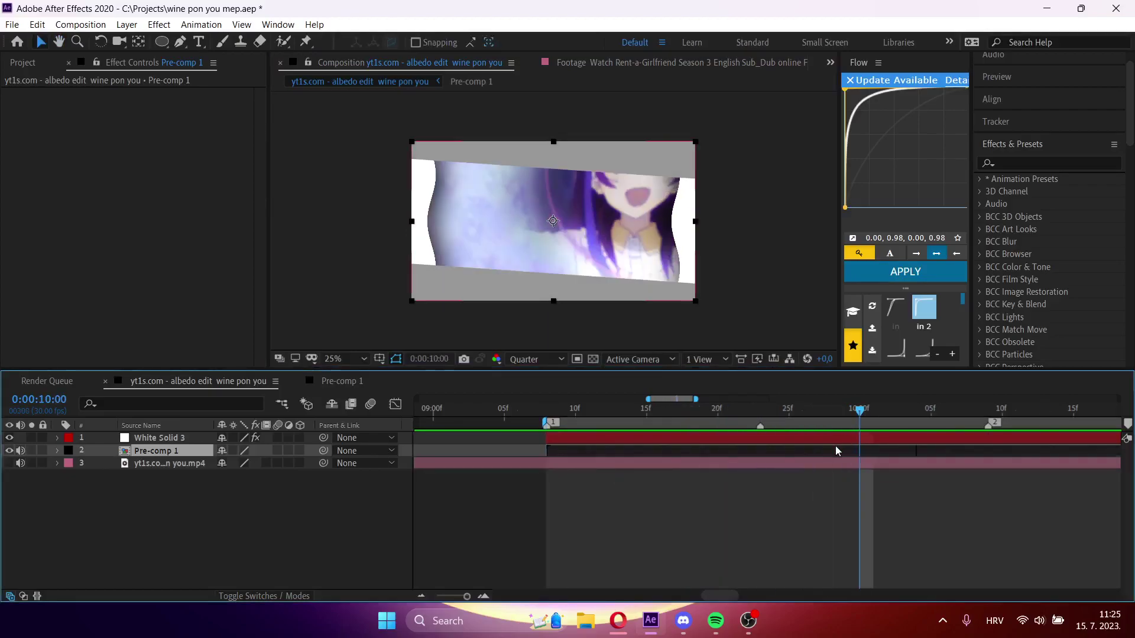
- Shorten the outgoing ease of layer 19's first Mask Expansion keyframe in Pre-comp 1 and preview from 0:00:09:18
double_click(835, 448)
click(672, 569)
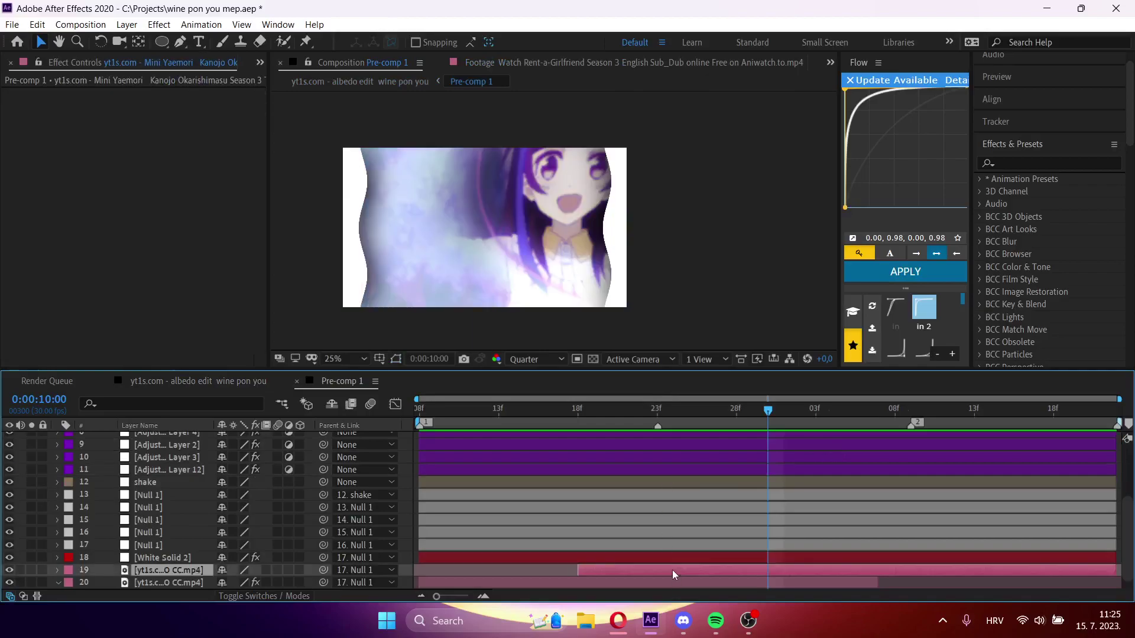
key(u)
scroll(656, 536, down, 1)
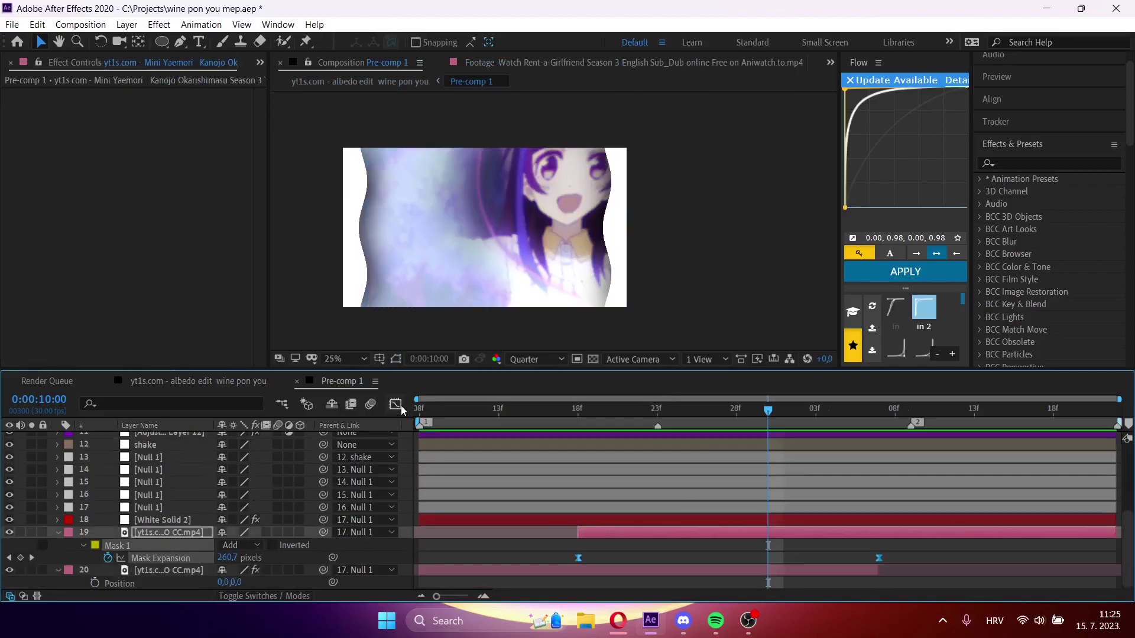
click(397, 405)
click(742, 521)
click(906, 554)
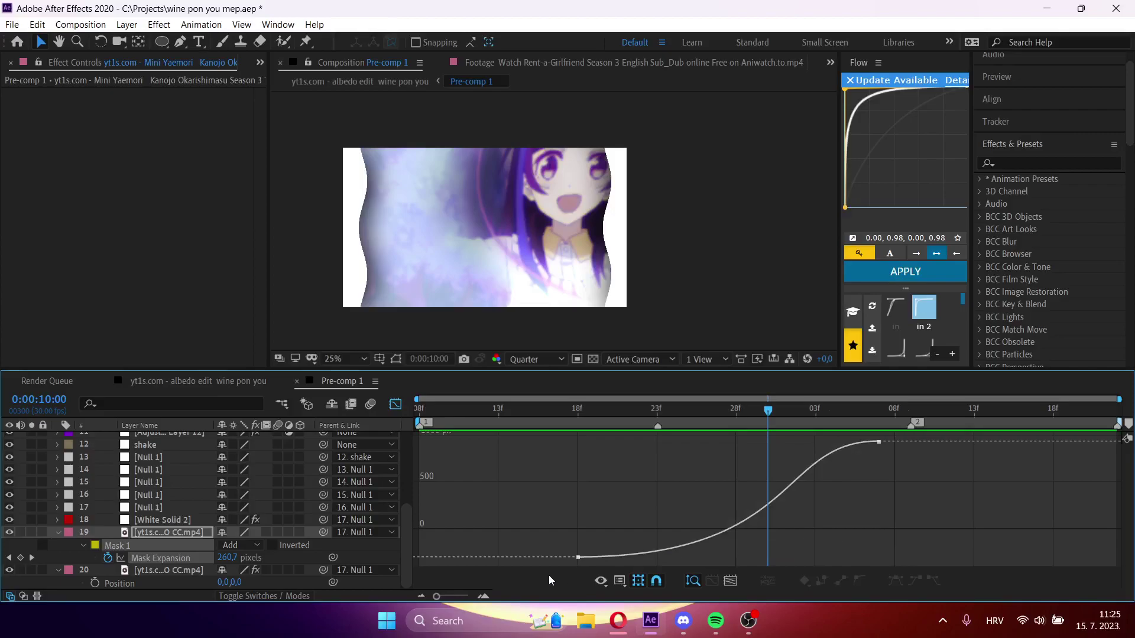
click(576, 557)
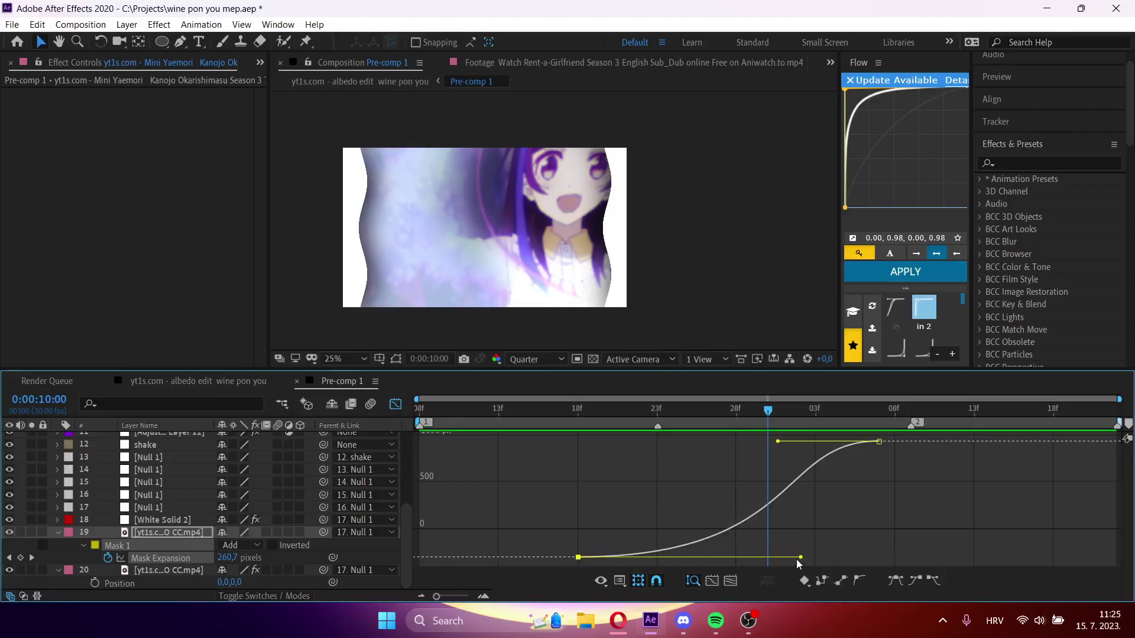
drag(727, 557, 696, 553)
click(579, 417)
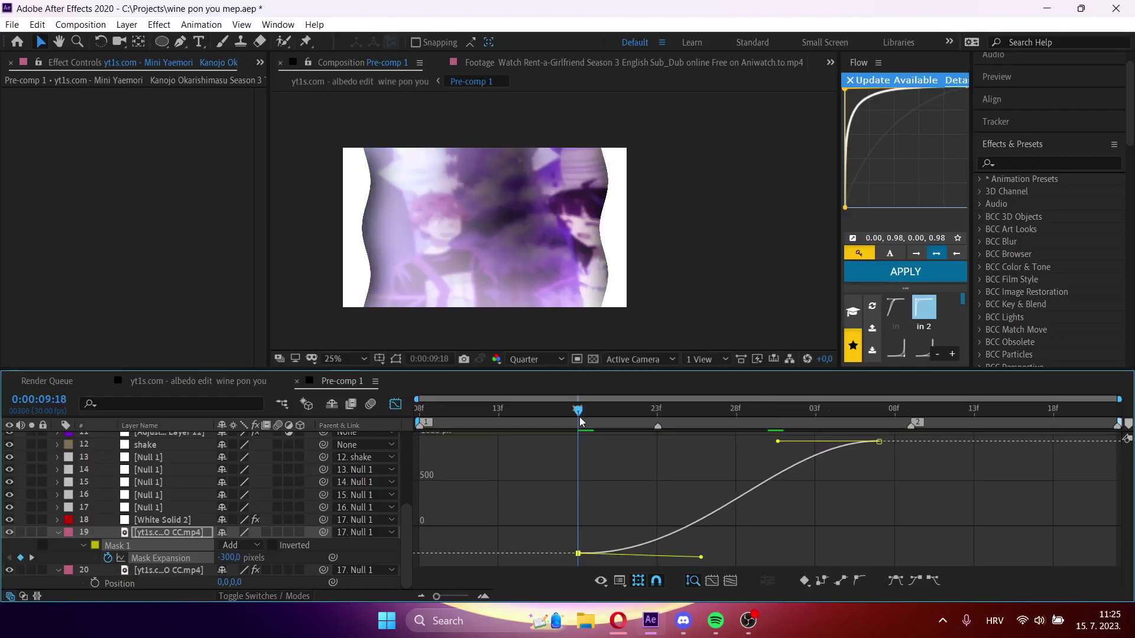
key(space)
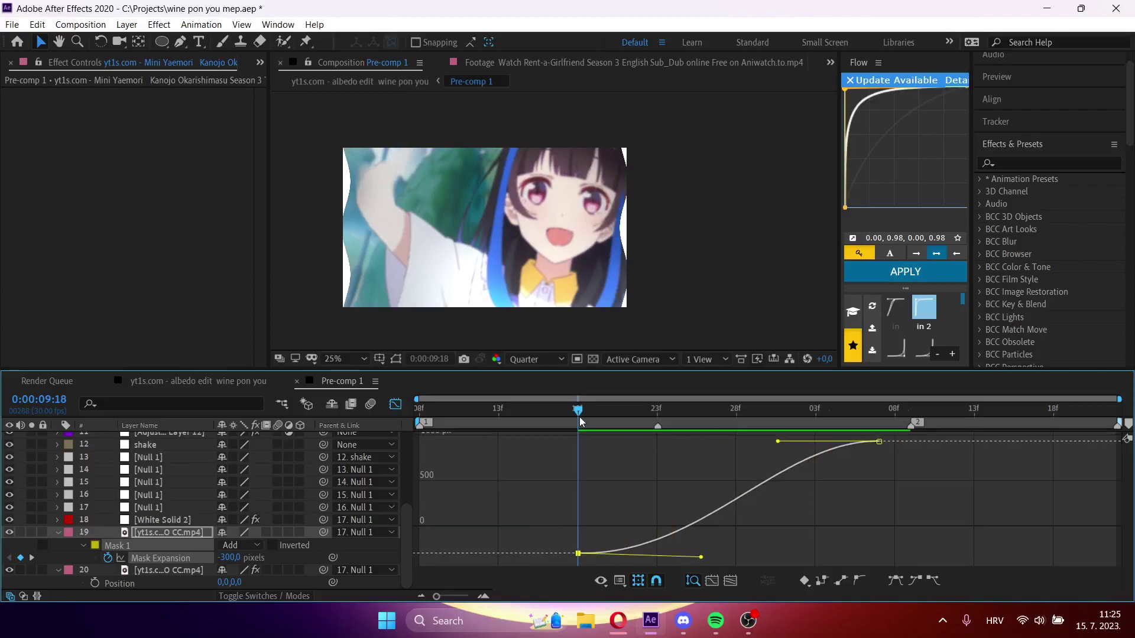
- Return to the main composition and replay the transition with the adjusted mask easing
key(Tab)
click(558, 424)
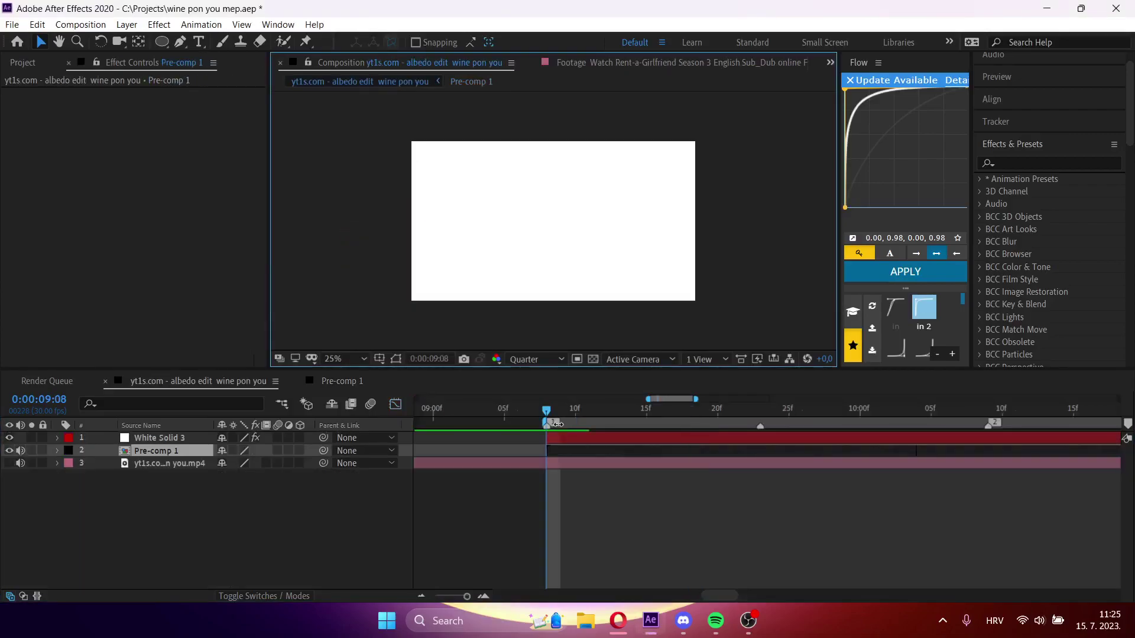
key(space)
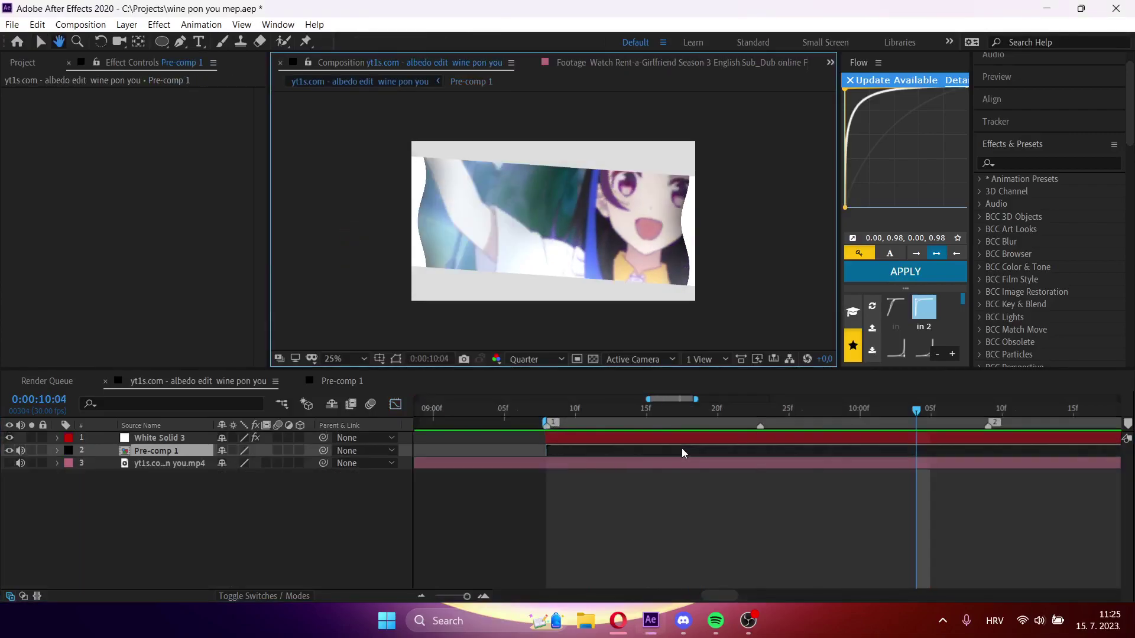
key(space)
key(space)
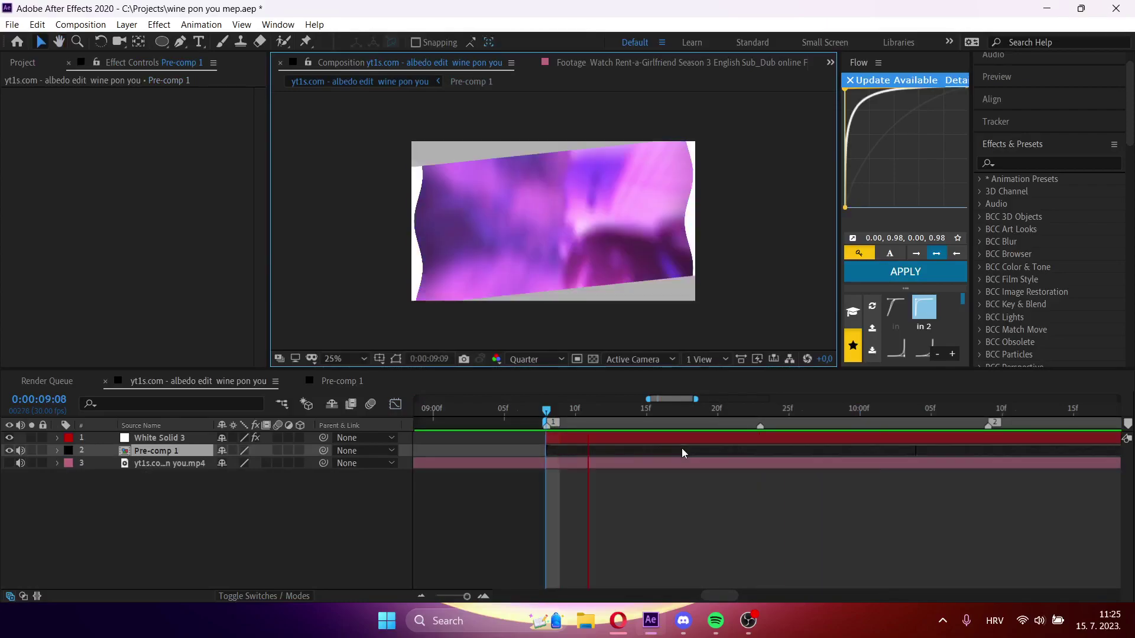
key(space)
key(space)
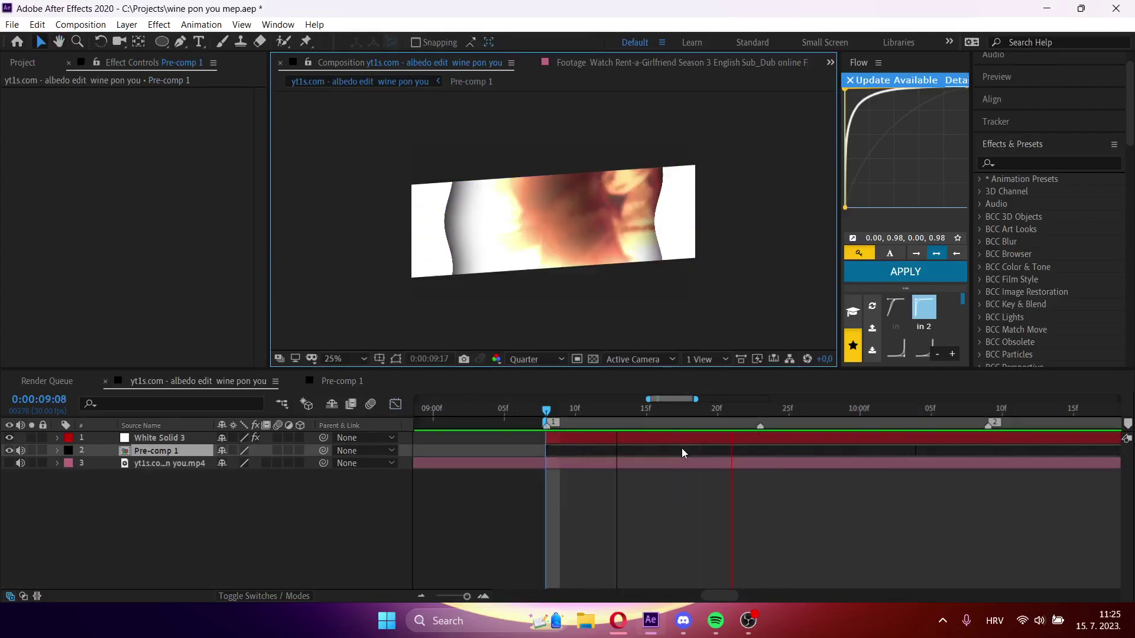
key(space)
- Leave the graph view in Pre-comp 1 and paste its White Solid 4 into the main composition above the Pre-comp 1 layer
double_click(682, 447)
drag(502, 410, 367, 419)
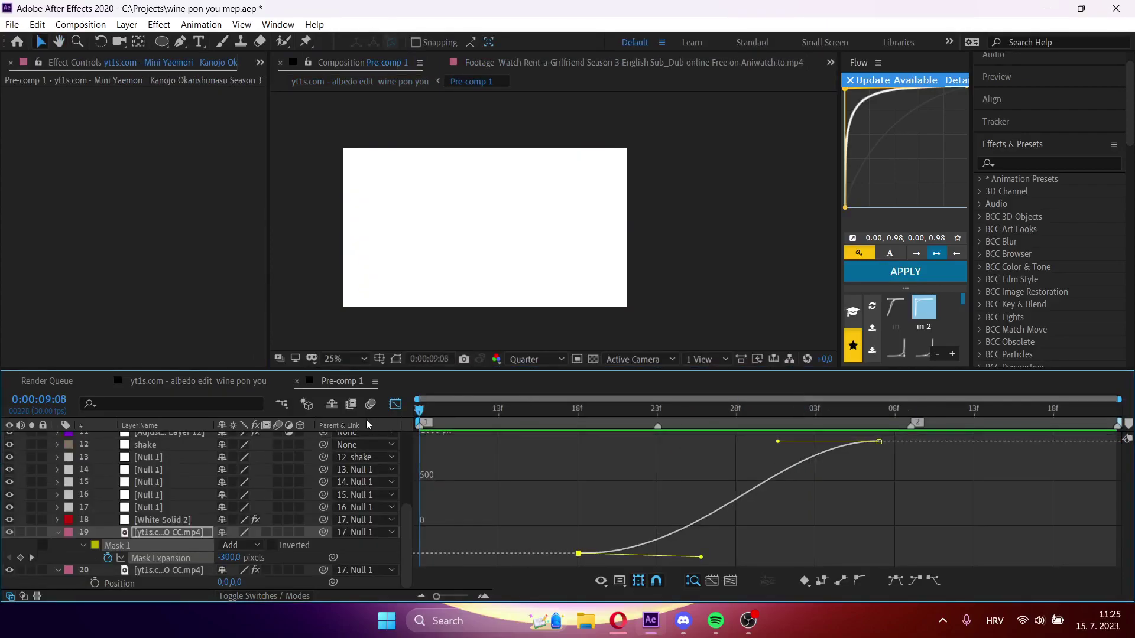
click(395, 404)
scroll(514, 455, up, 4)
click(505, 443)
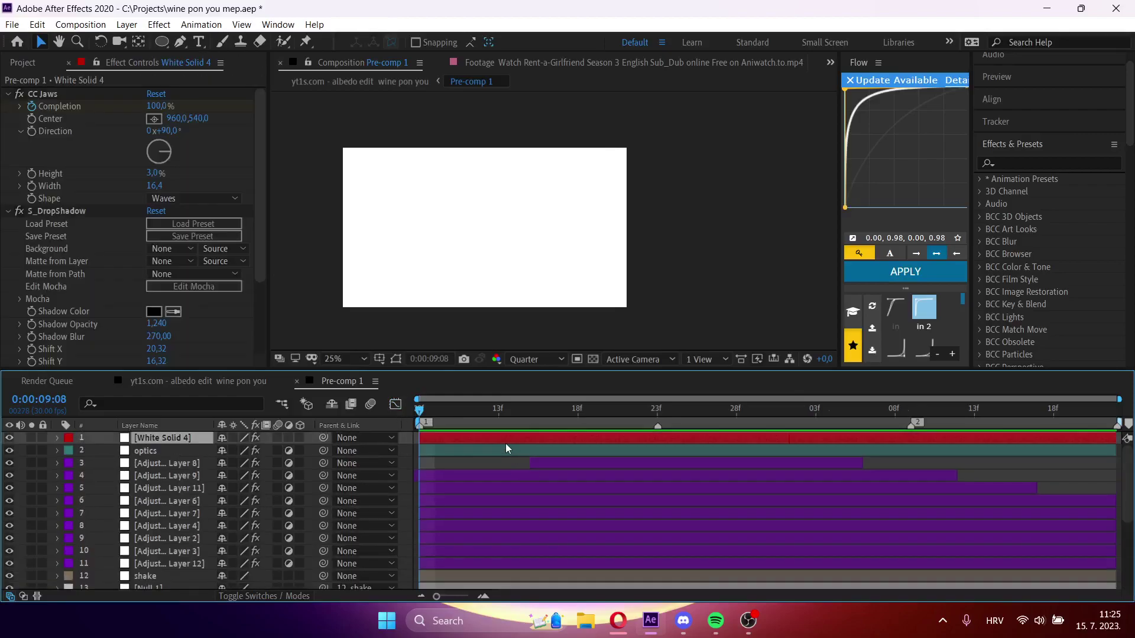
key(Tab)
click(460, 449)
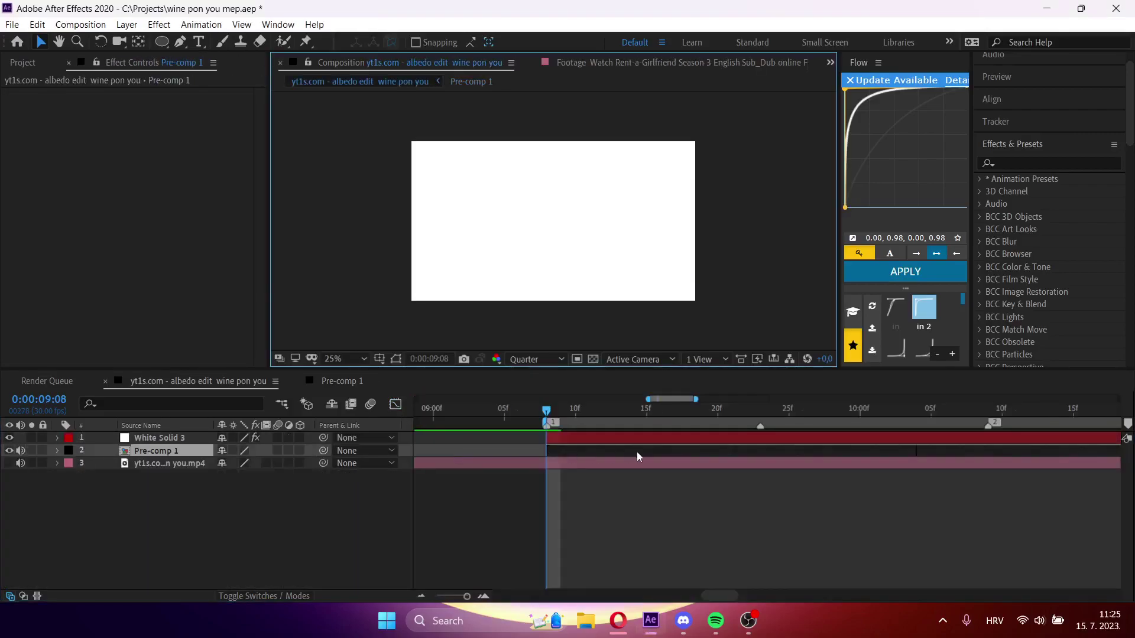
key(ctrl+v)
- Move the pasted White Solid 4 to start at 0:00:09:08 and preview the main composition
drag(718, 596, 431, 591)
drag(476, 450, 780, 485)
click(785, 507)
key(space)
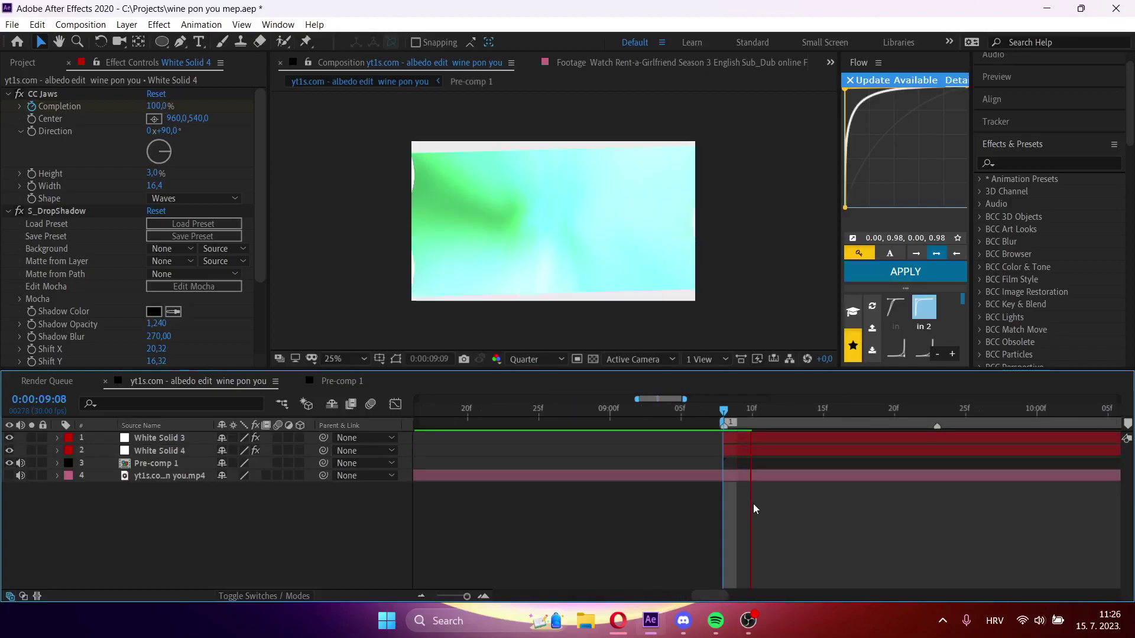
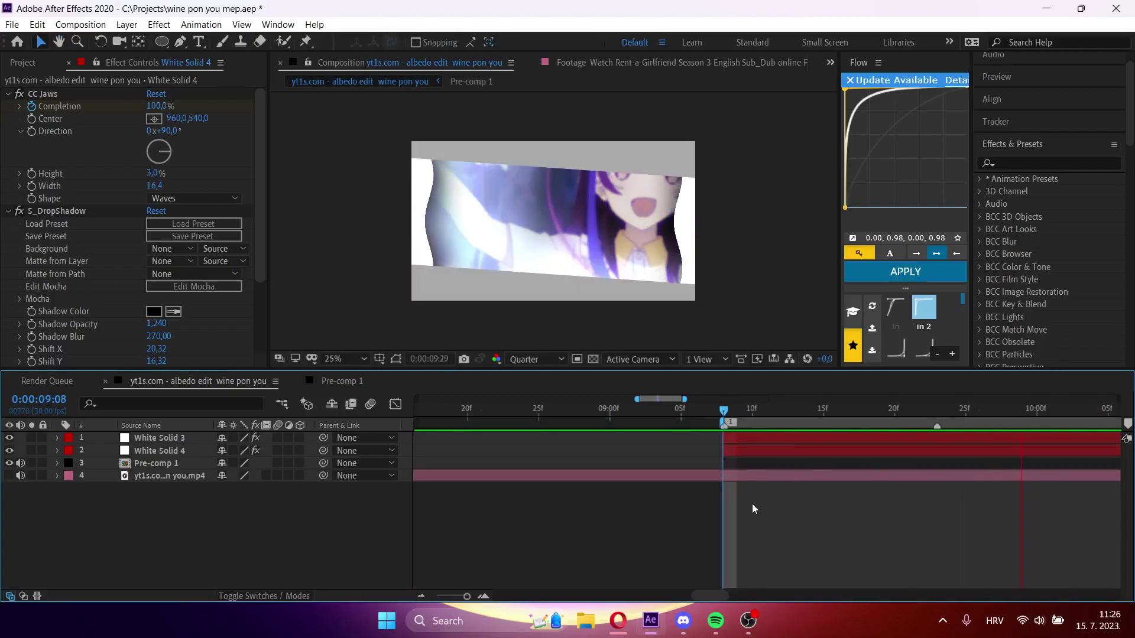
- Replay the transition in the main composition between 0:00:09:08 and 0:00:10:02 to check its timing
key(space)
drag(822, 409, 854, 412)
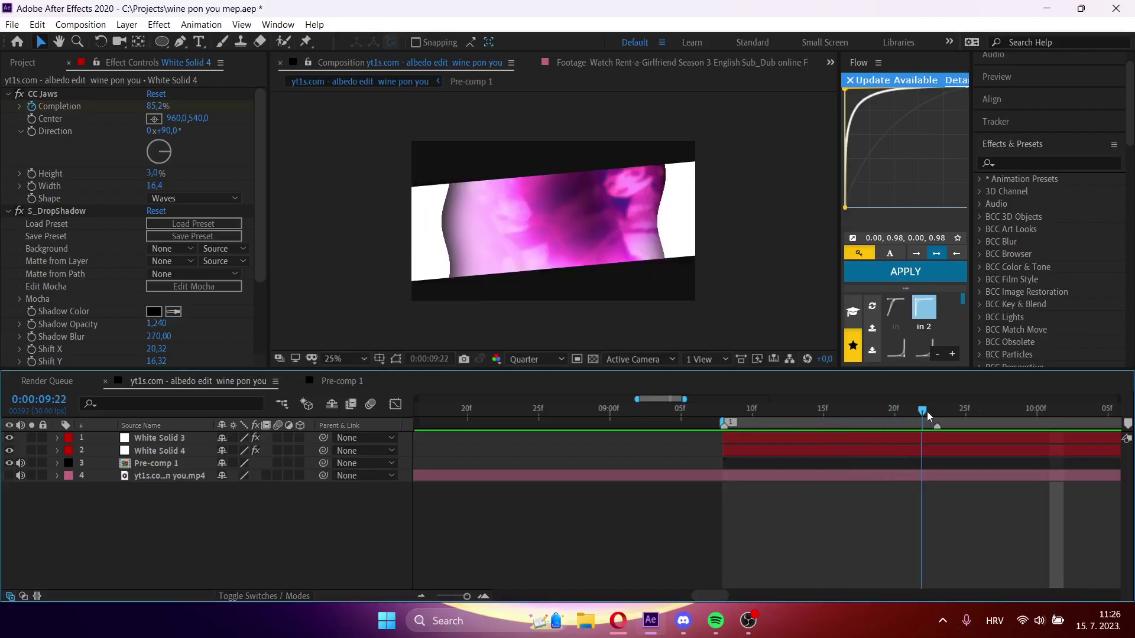
drag(1045, 412, 745, 444)
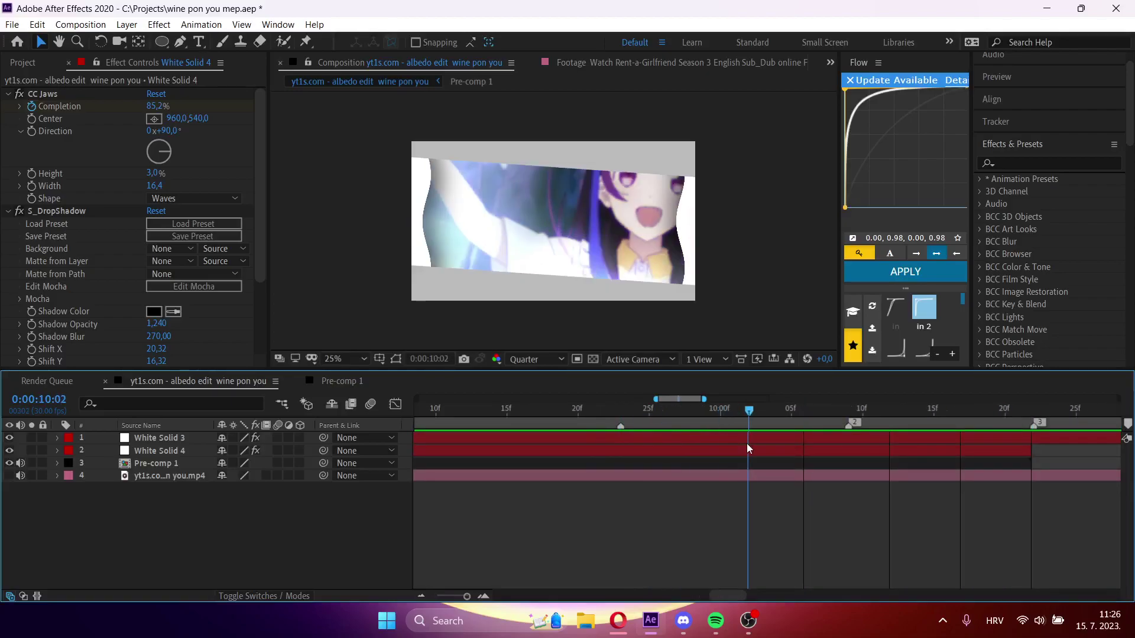
key(i)
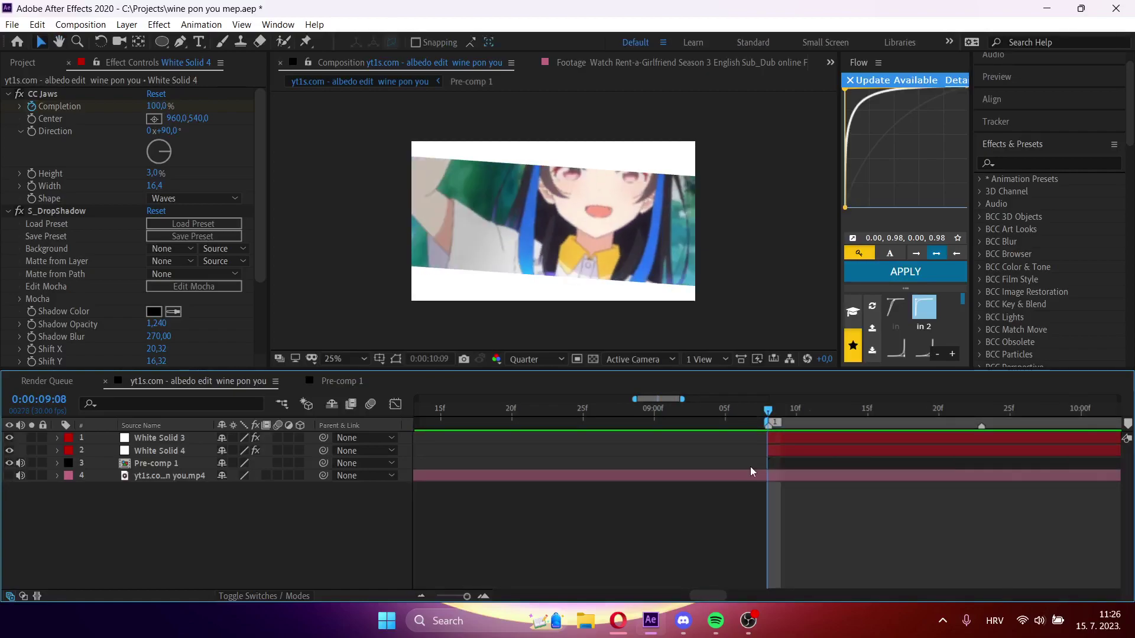
drag(836, 416, 605, 420)
key(space)
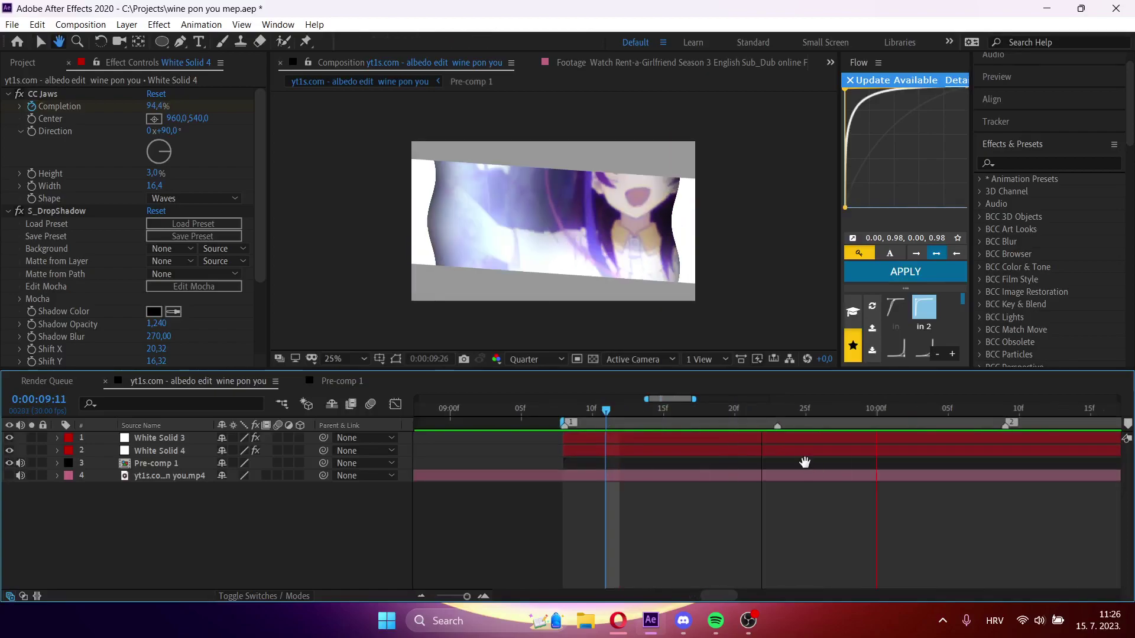
- Open Pre-comp 1 and move layer 18 earlier so it starts at 0:00:09:13
double_click(805, 462)
scroll(787, 558, down, 3)
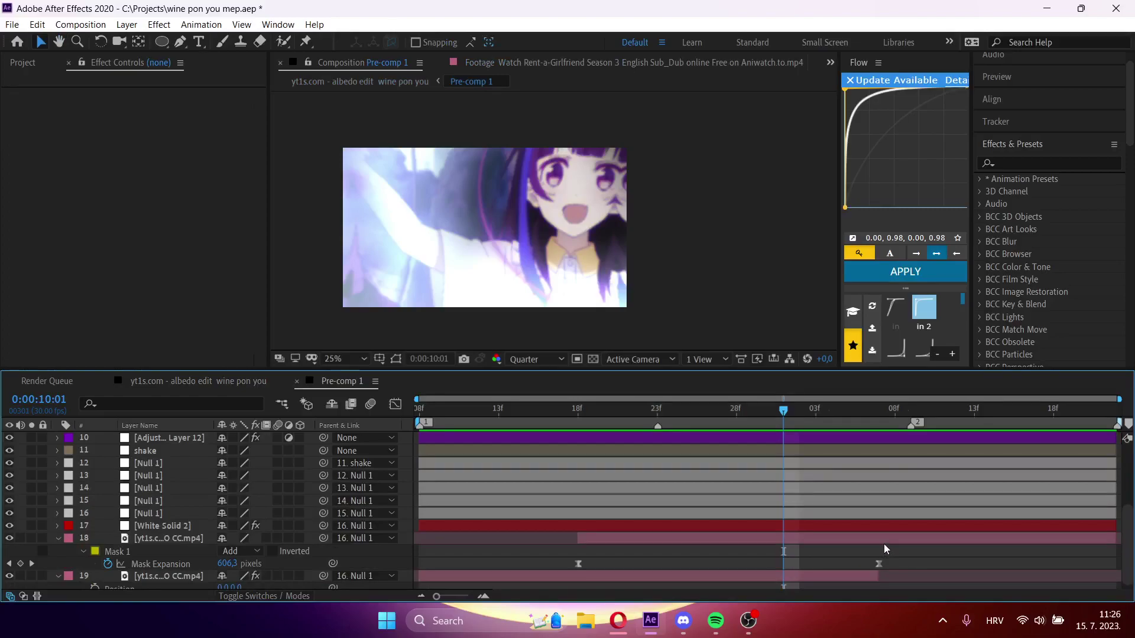
drag(881, 540, 800, 537)
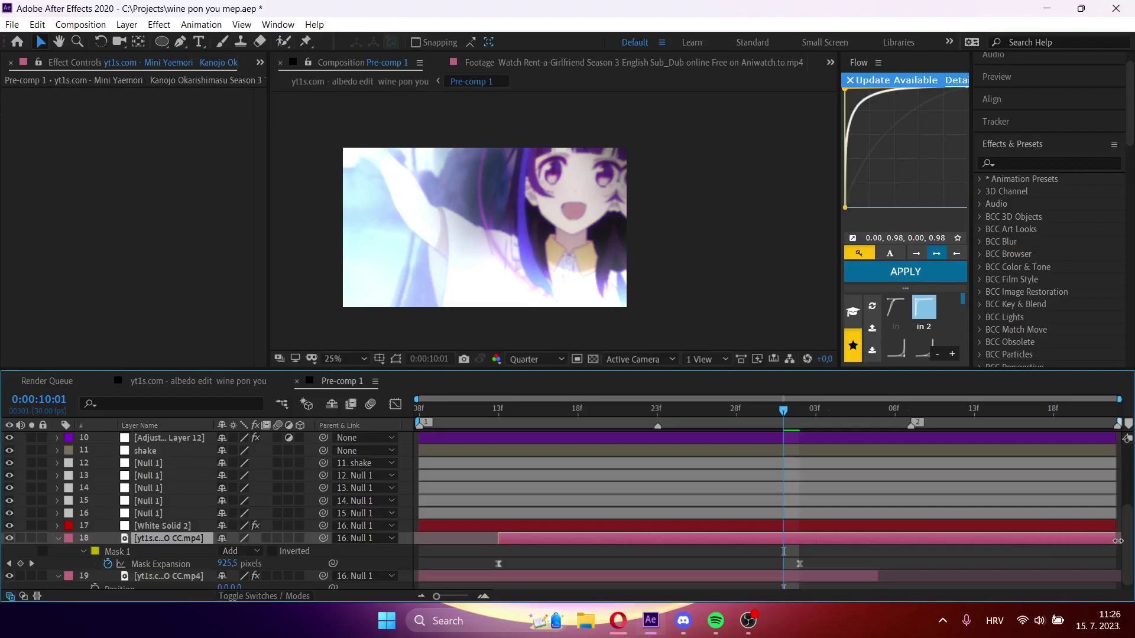
drag(999, 413, 847, 449)
drag(512, 414, 625, 421)
- Apply Easy Ease to layer 18's Mask Expansion keyframes and move both so the first sits at 0:00:09:18
right_click(154, 563)
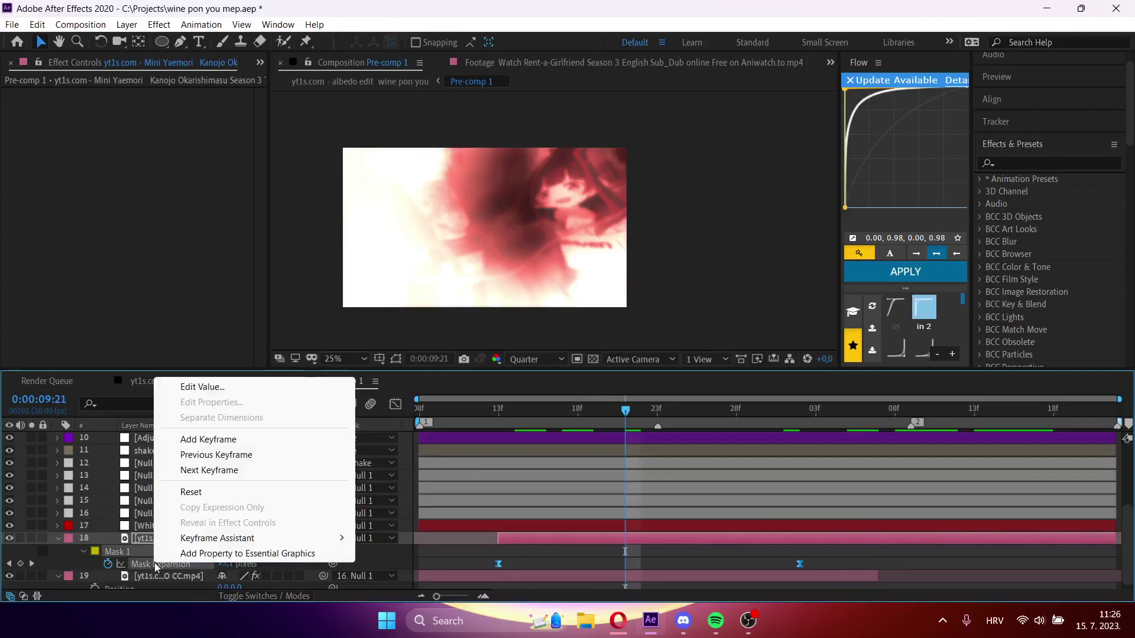
mouse_move(266, 538)
click(394, 446)
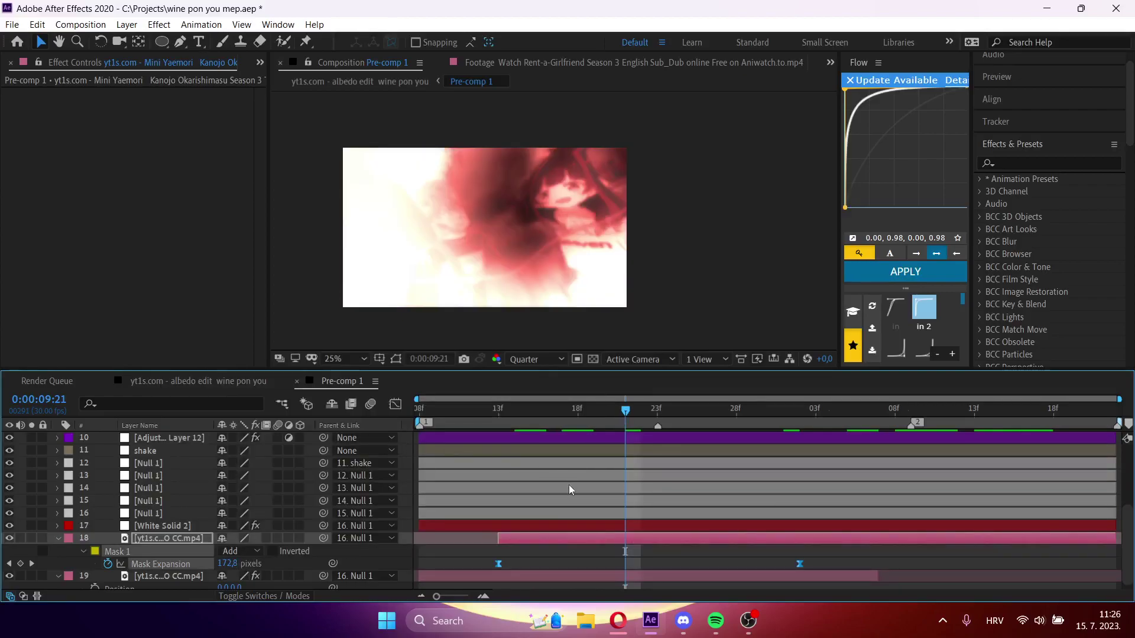
click(491, 420)
drag(498, 563, 577, 568)
drag(567, 421, 609, 422)
drag(672, 425, 514, 441)
- Return to the main composition and preview the retimed mask transition from 0:00:09:08
key(Tab)
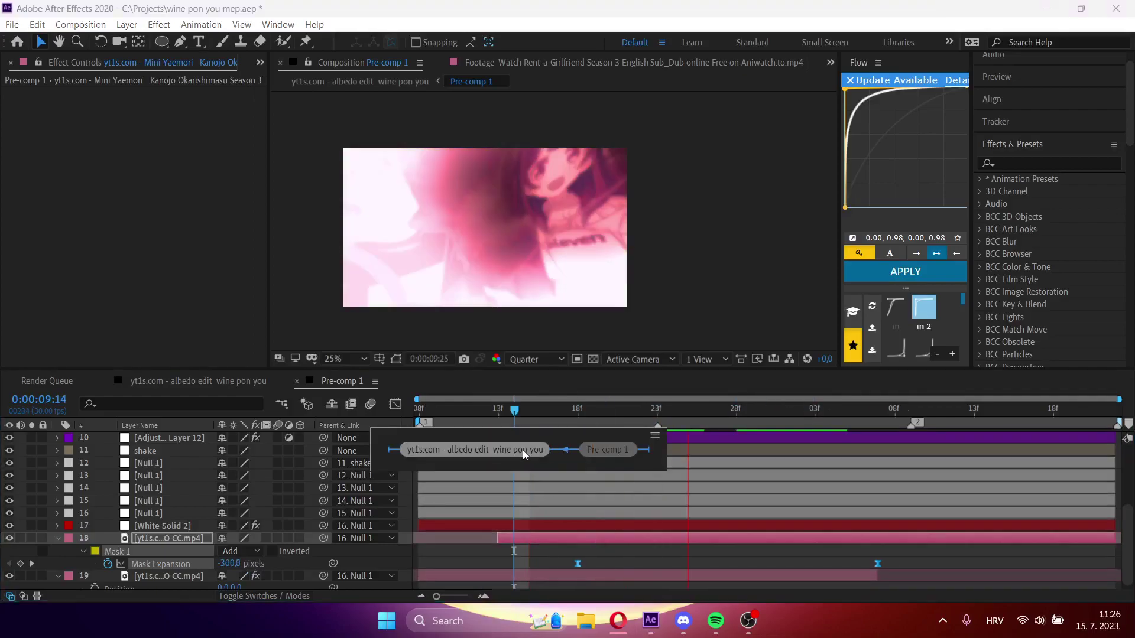
click(529, 412)
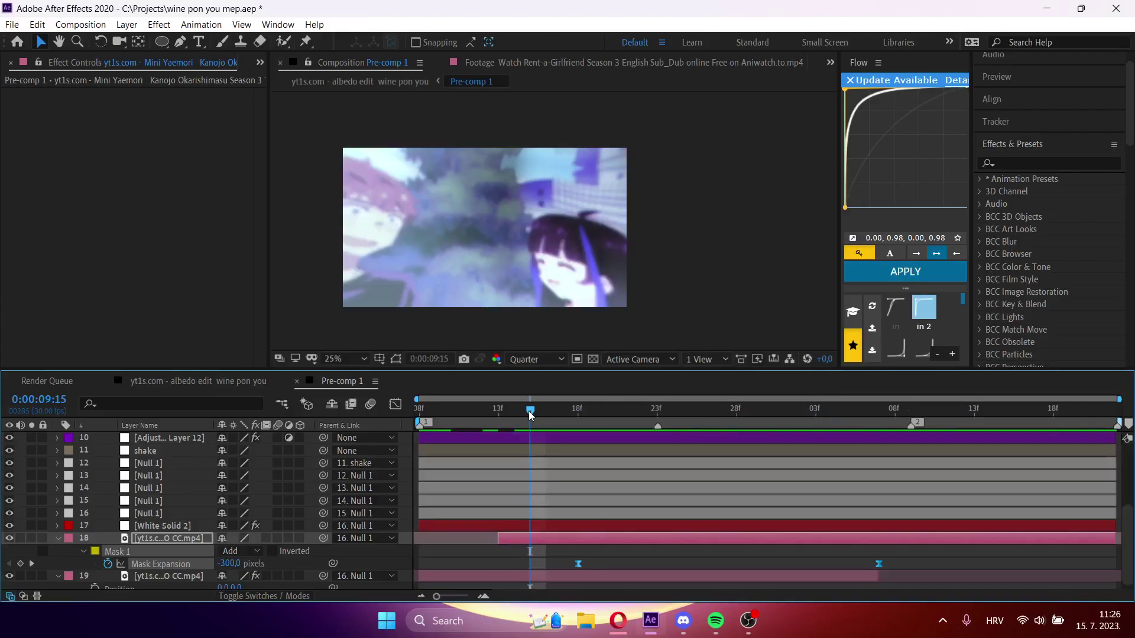
key(Tab)
click(496, 421)
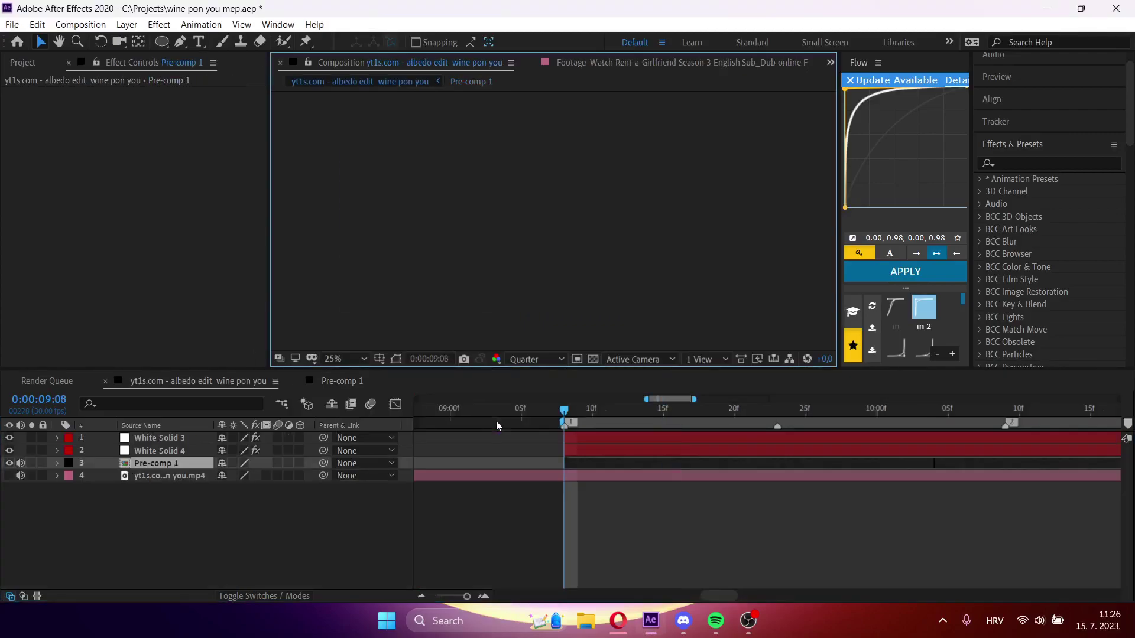
key(space)
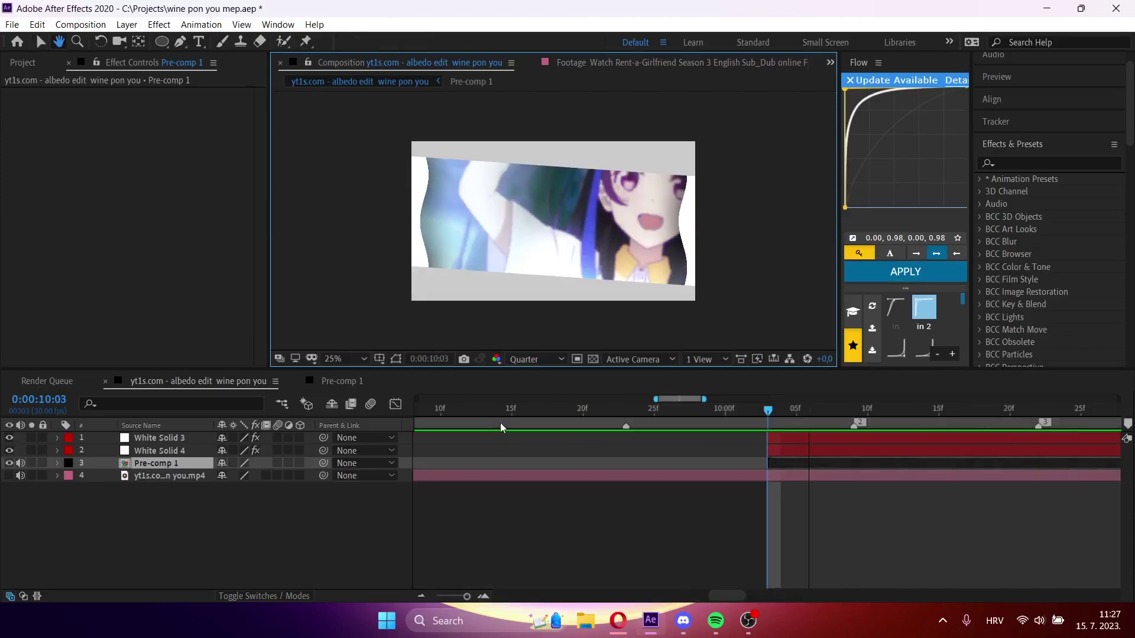
key(space)
key(space)
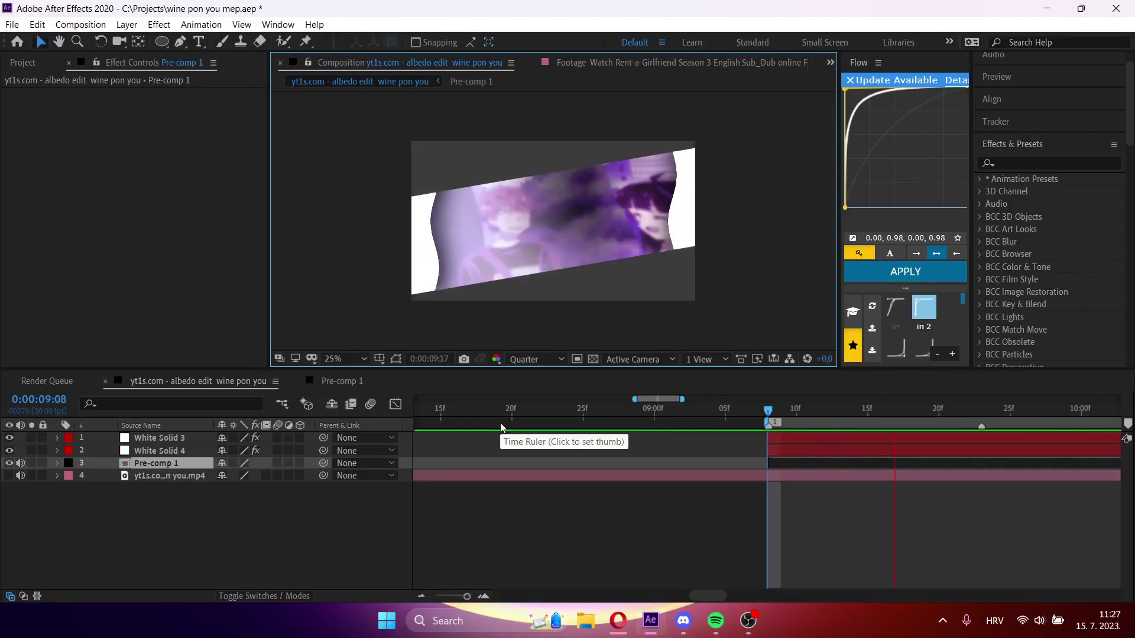
key(space)
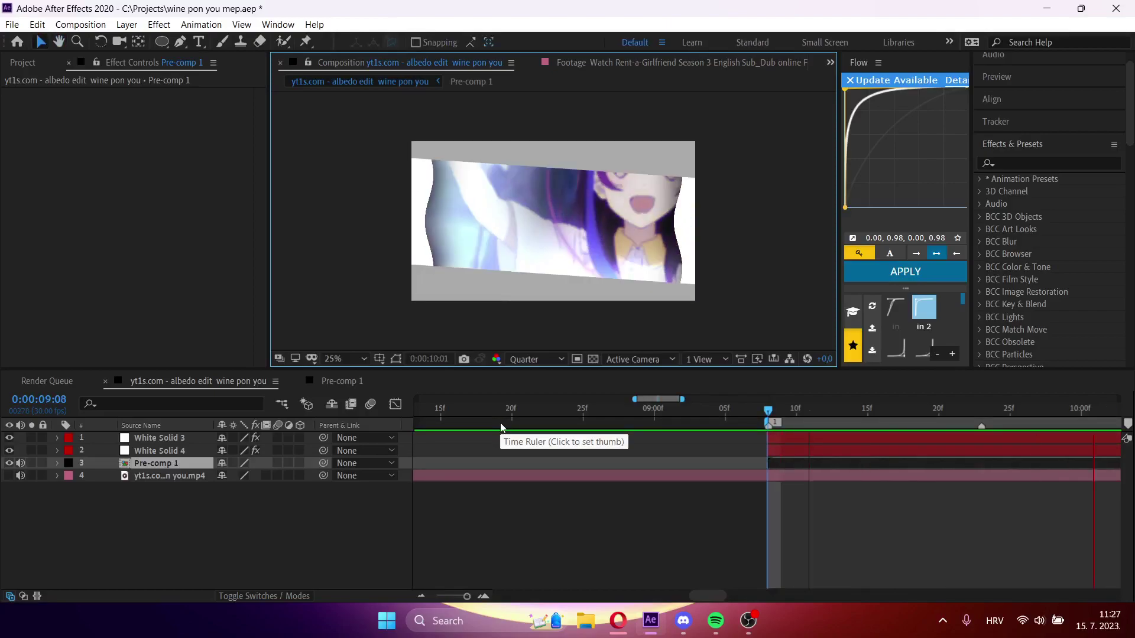
key(space)
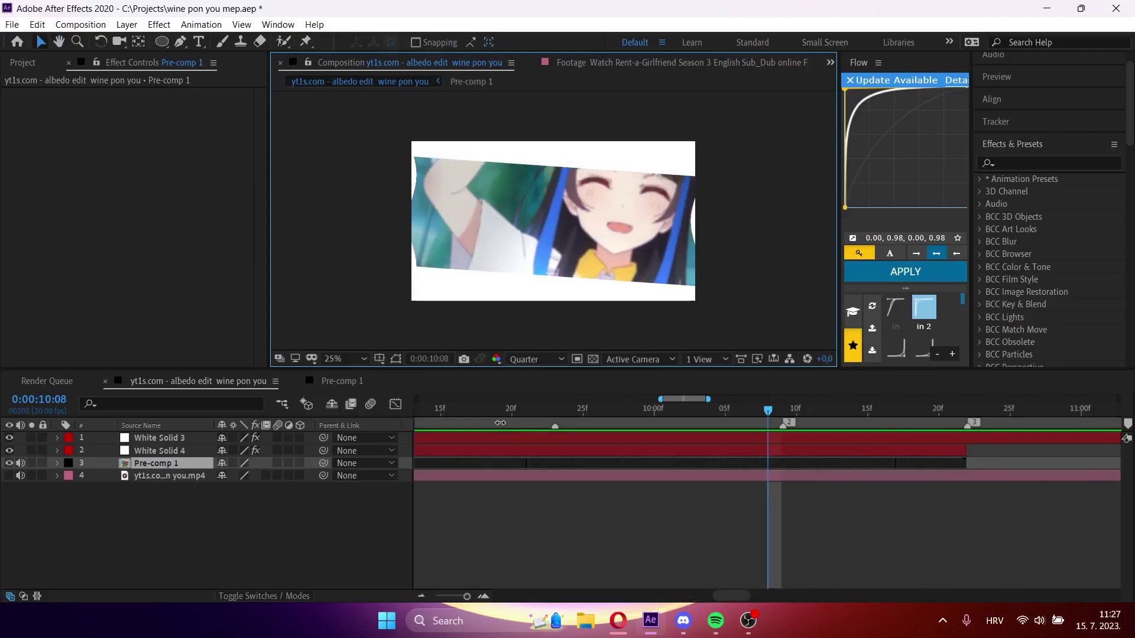
key(space)
key(space)
- Save the project and turn the Pre-comp 1 layer into a 3D layer in the main composition
click(583, 414)
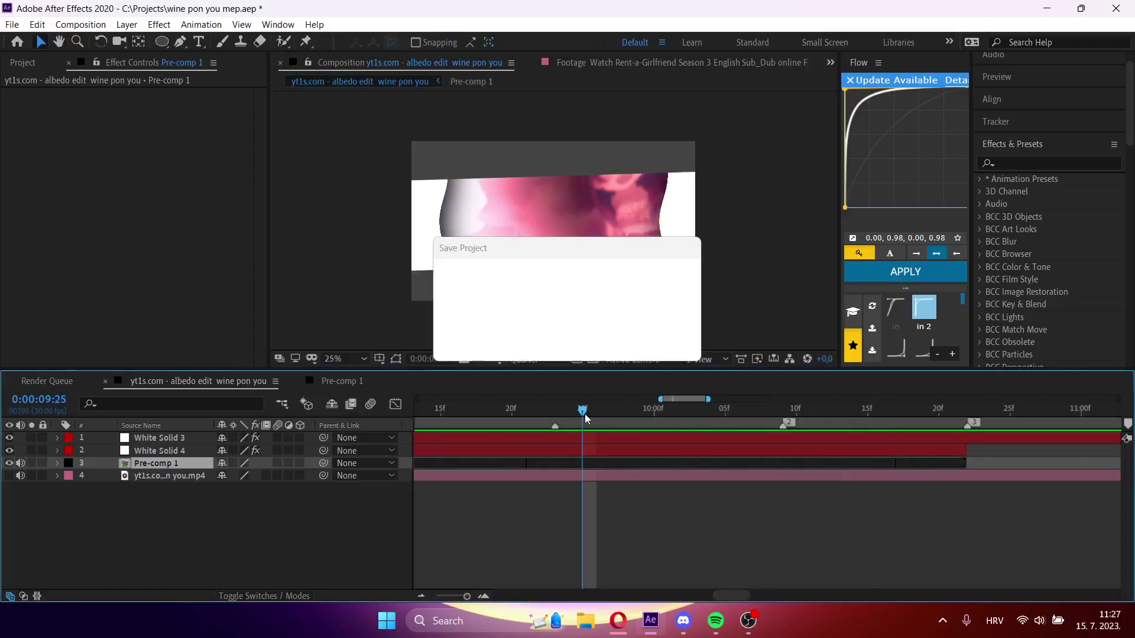
click(624, 411)
click(17, 62)
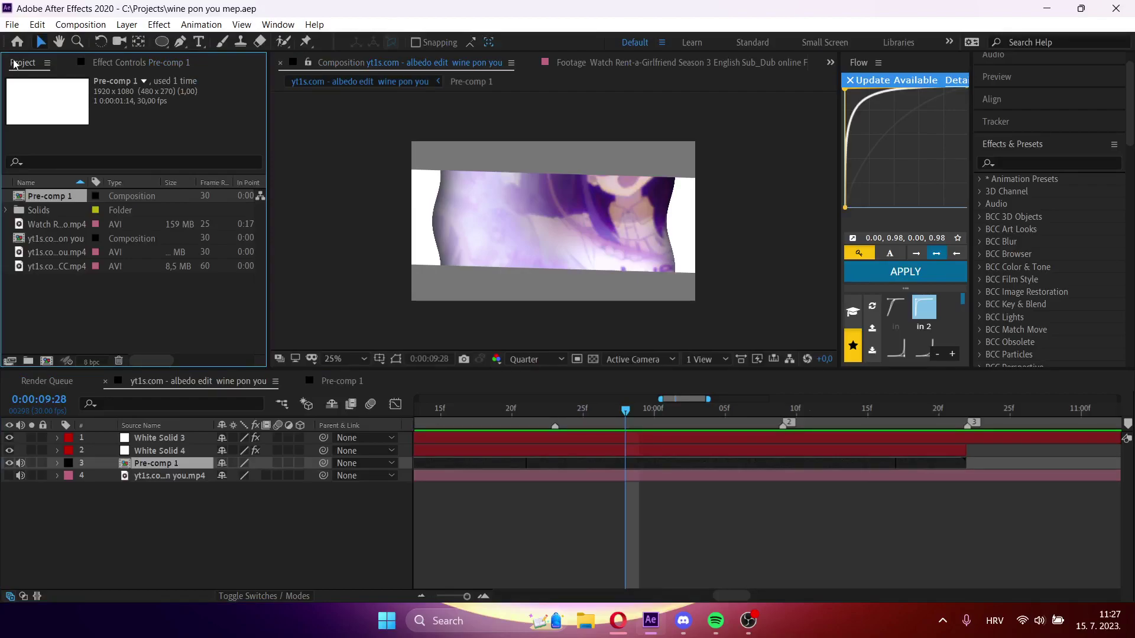
click(300, 464)
- Add a null object above Pre-comp 1, split it at 0:00:09:23 and delete the earlier part
right_click(402, 342)
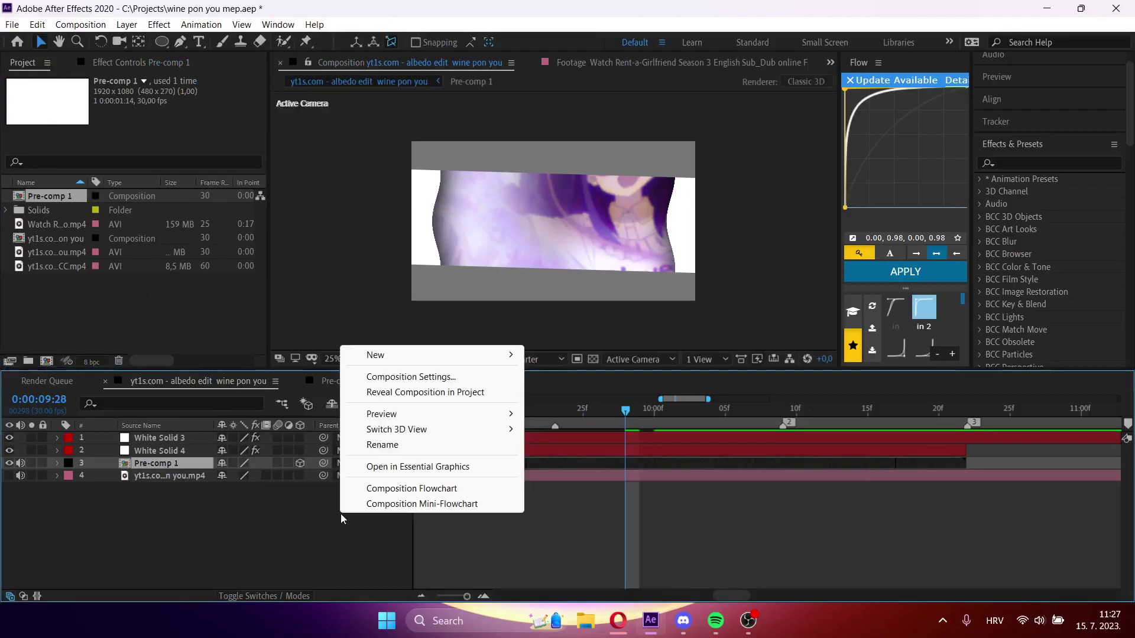
mouse_move(418, 356)
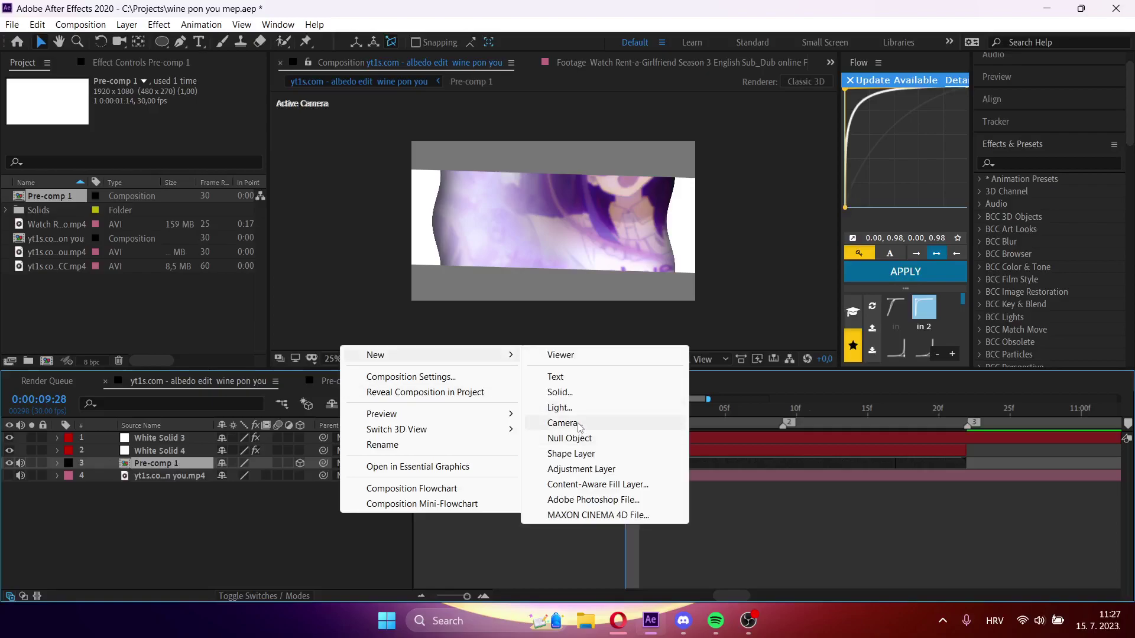
click(584, 438)
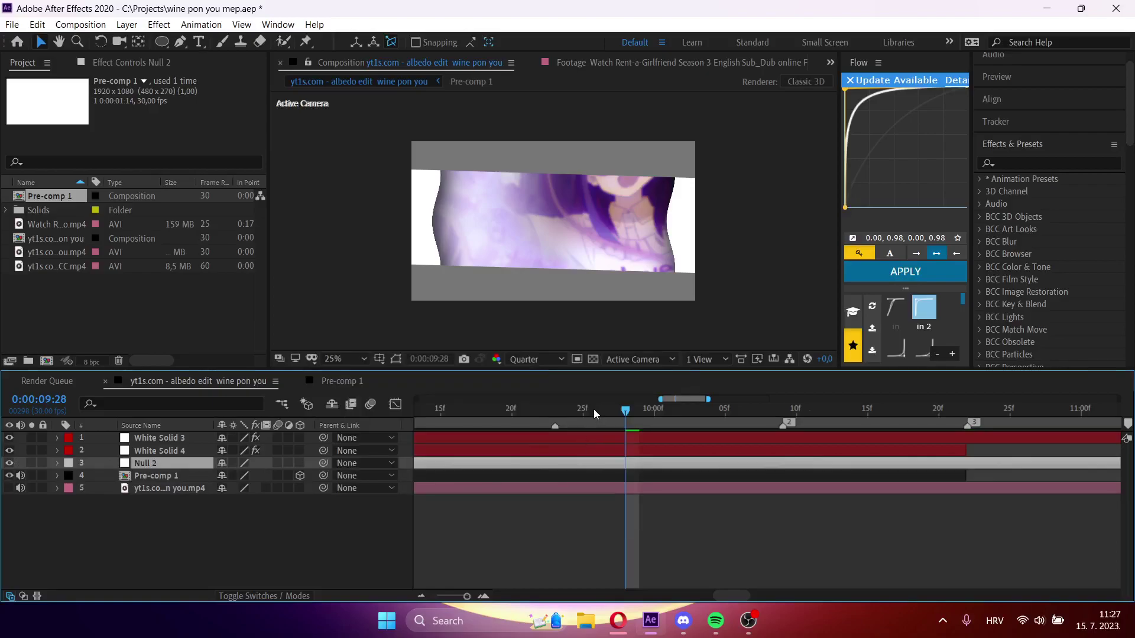
drag(569, 410, 552, 411)
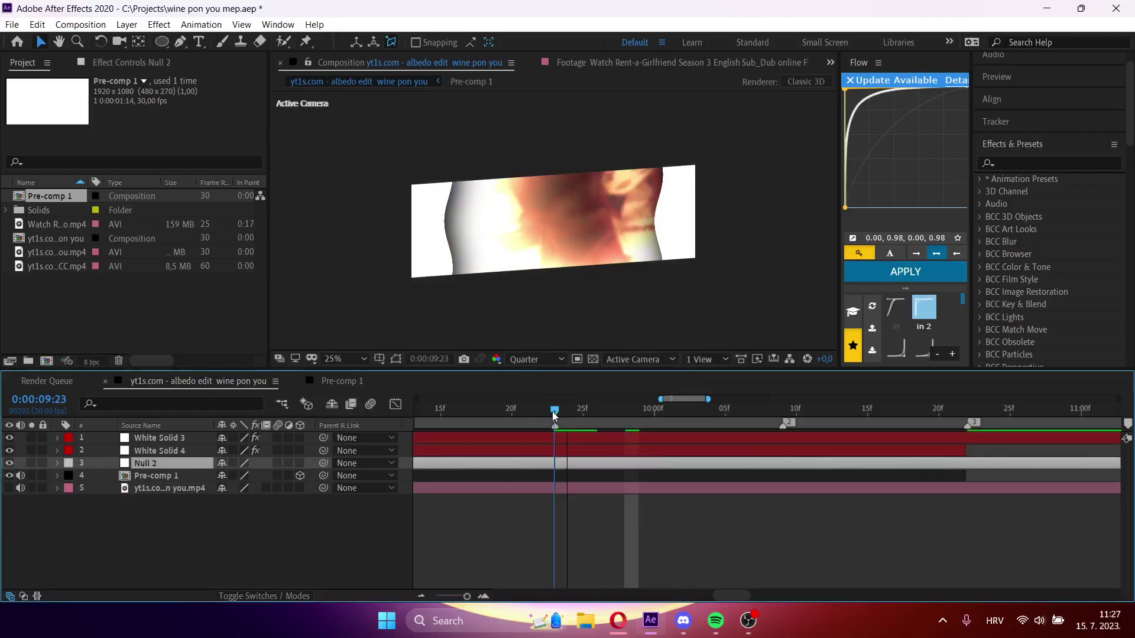
key(ctrl+shift+d)
click(533, 480)
key(Delete)
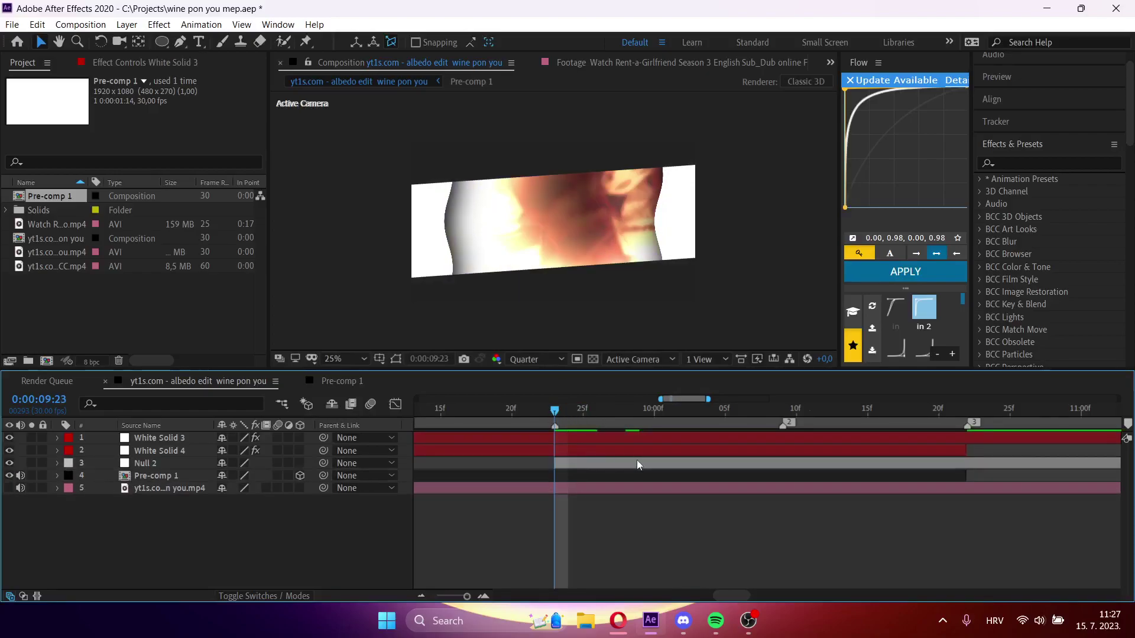
- Preview the main composition around 0:00:10:00 to judge how long the null has to run
click(637, 461)
click(653, 409)
key(space)
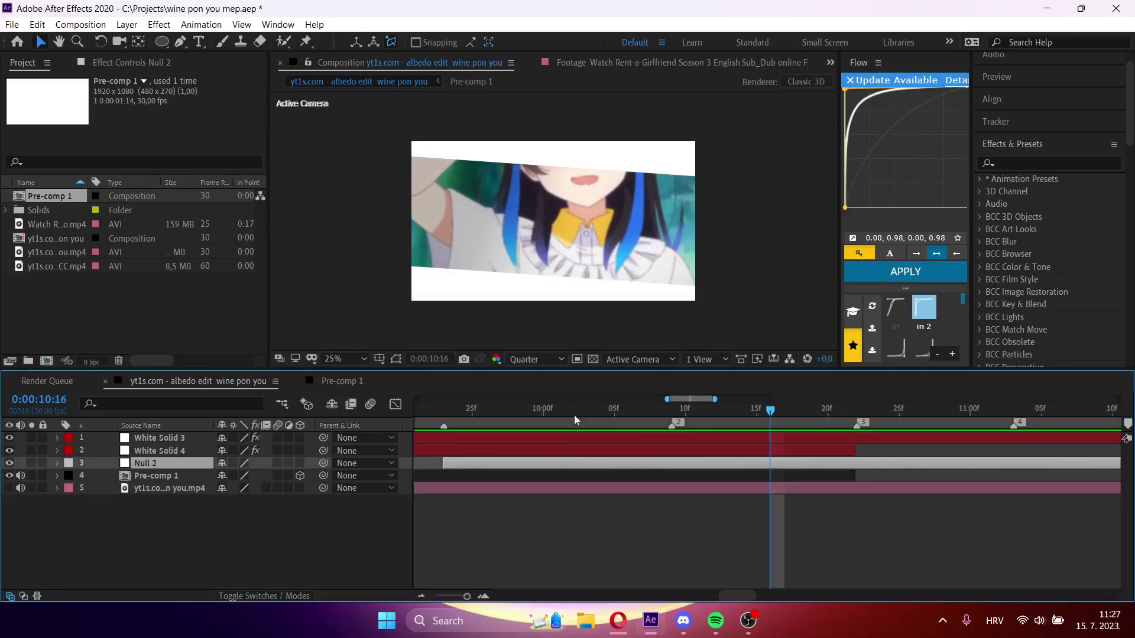
drag(574, 415, 437, 424)
key(space)
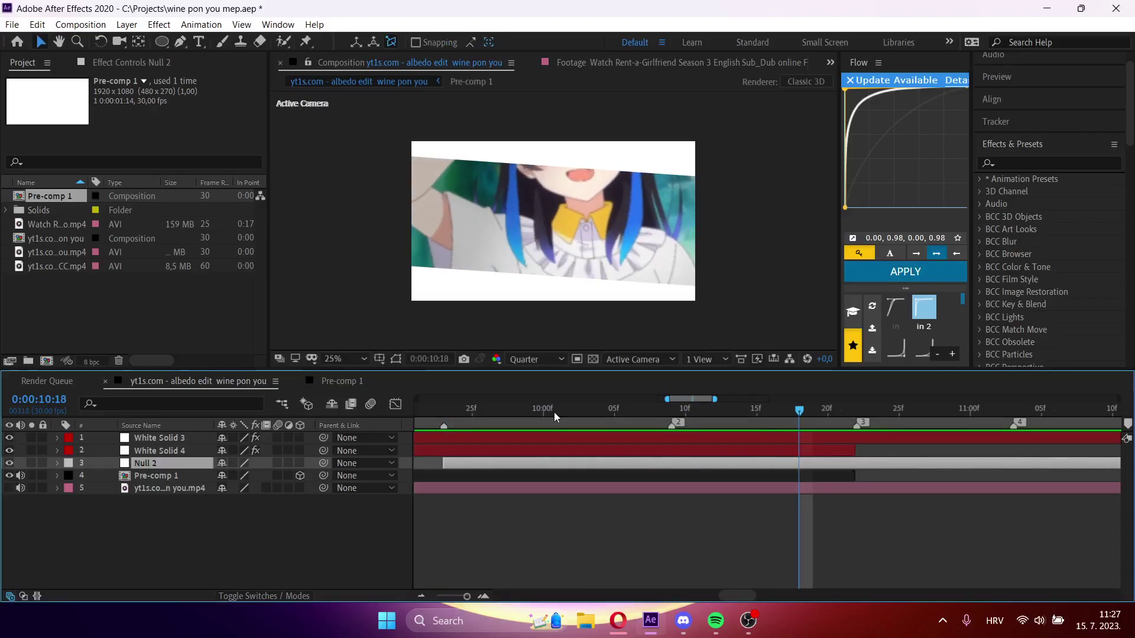
- Split the null at 0:00:11:03, delete the part after it, and preview from 0:00:10:00
click(1014, 408)
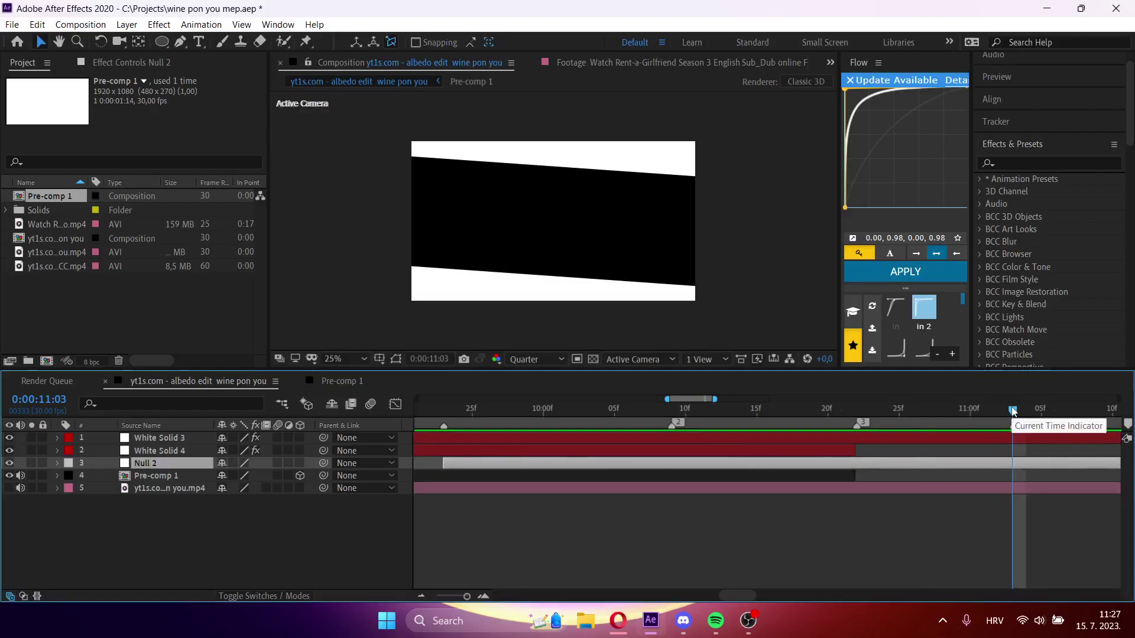
key(ctrl+shift+d)
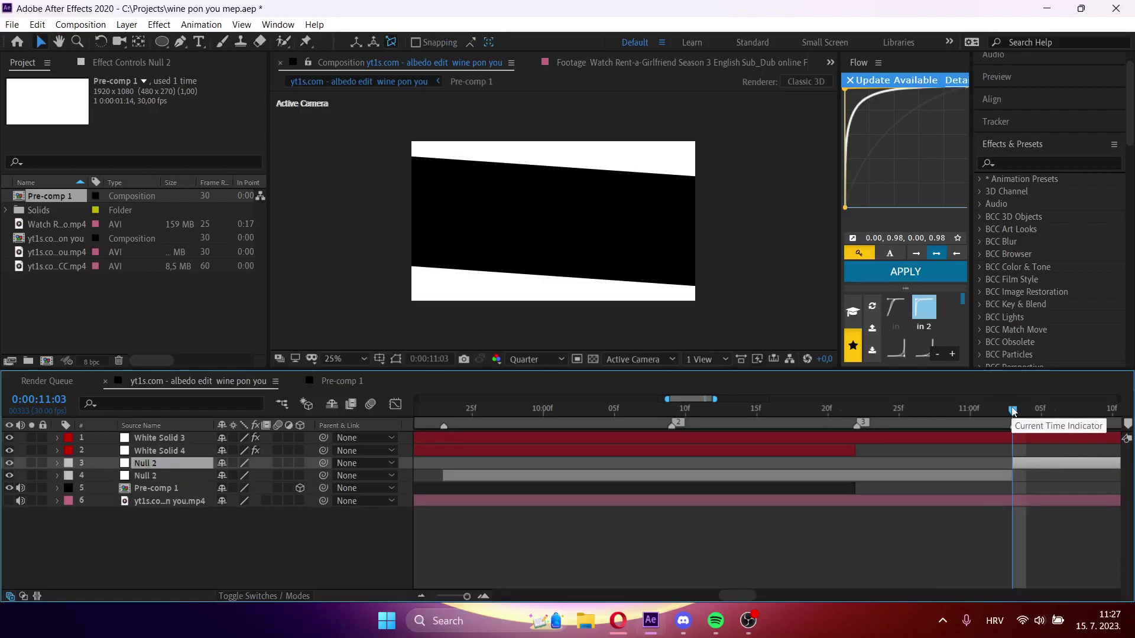
key(Delete)
click(546, 409)
key(space)
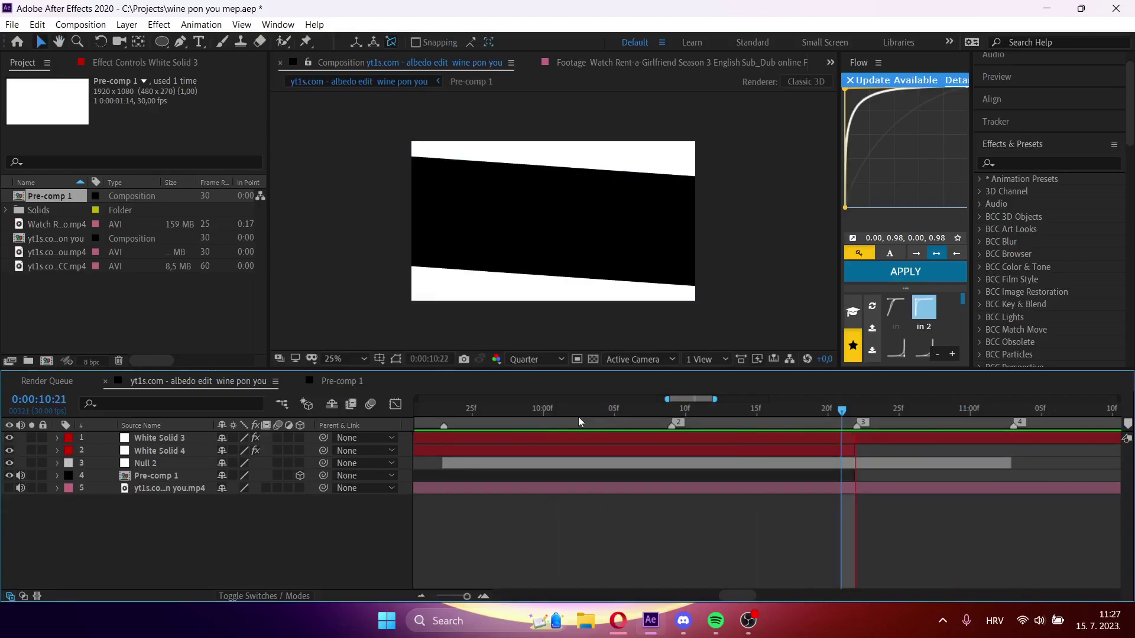
- Extend the end of the null to marker 5 at 0:00:11:14 and preview that stretch
key(space)
mouse_move(1011, 461)
mouse_down()
mouse_move(1074, 461)
mouse_move(1005, 476)
mouse_up()
key(space)
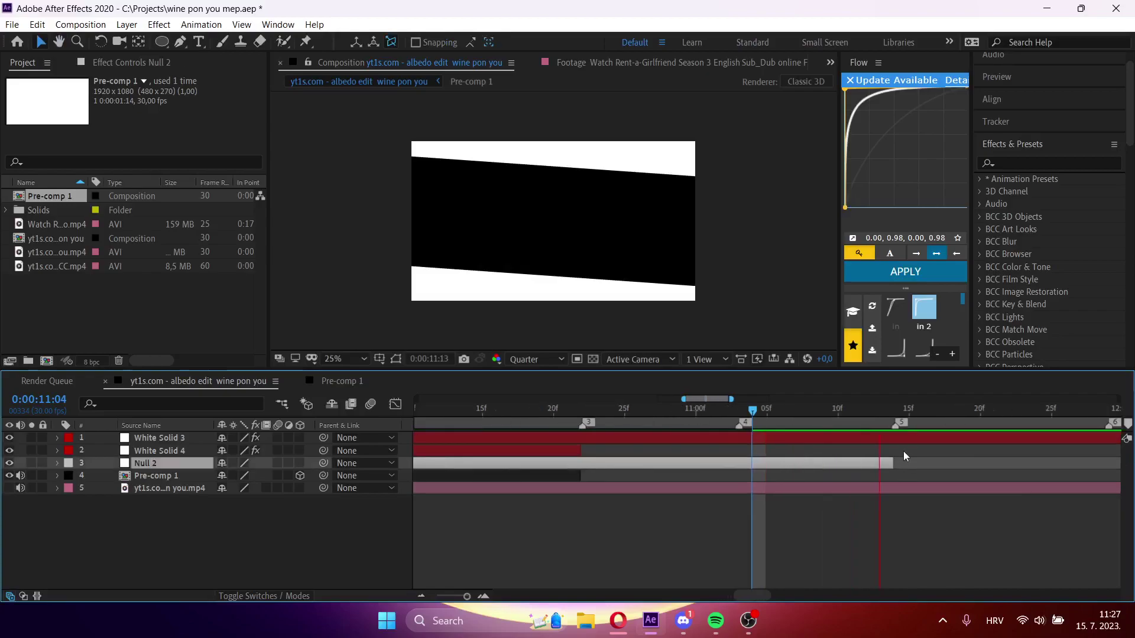
drag(600, 427, 596, 502)
- Switch to Discord, play the video in the unread direct message and look back through that conversation's history
click(693, 627)
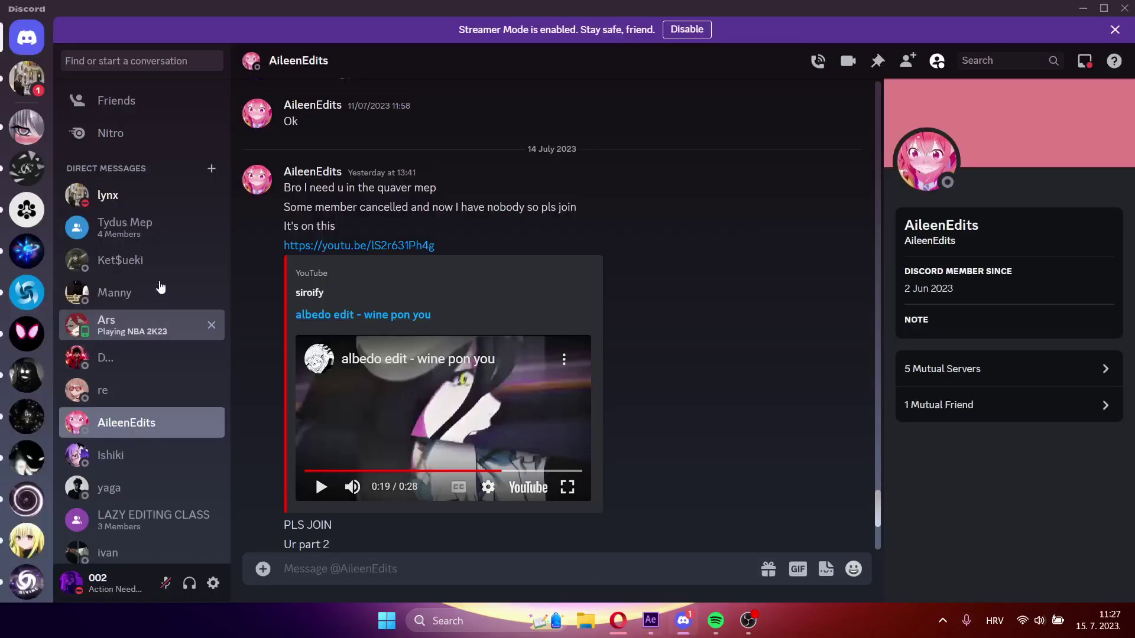
click(143, 196)
click(481, 416)
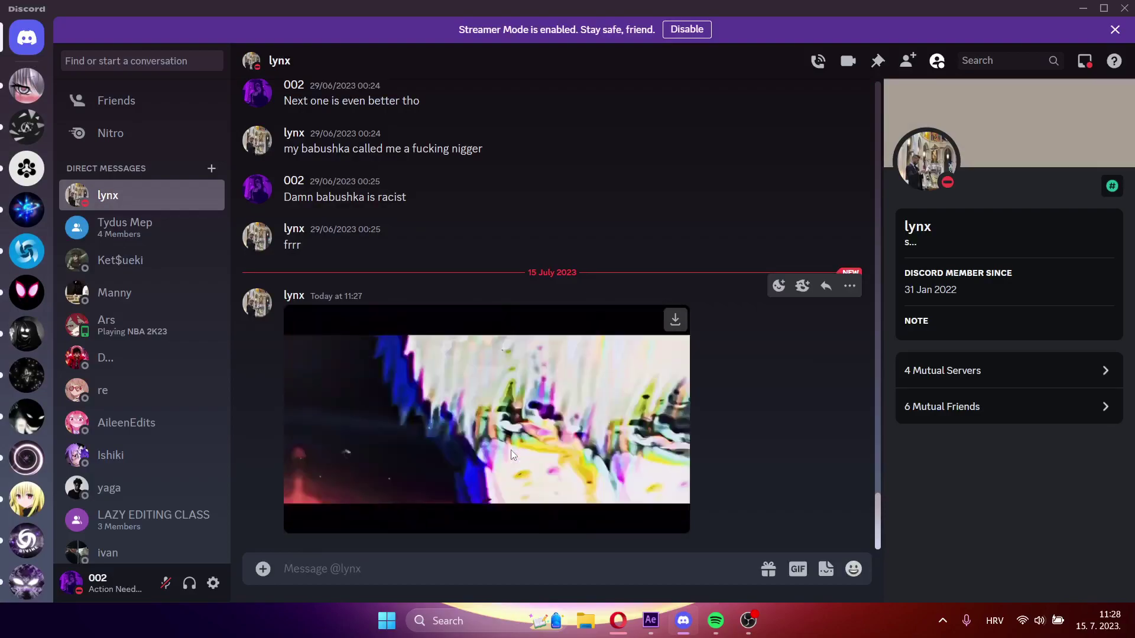
scroll(427, 182, up, 5)
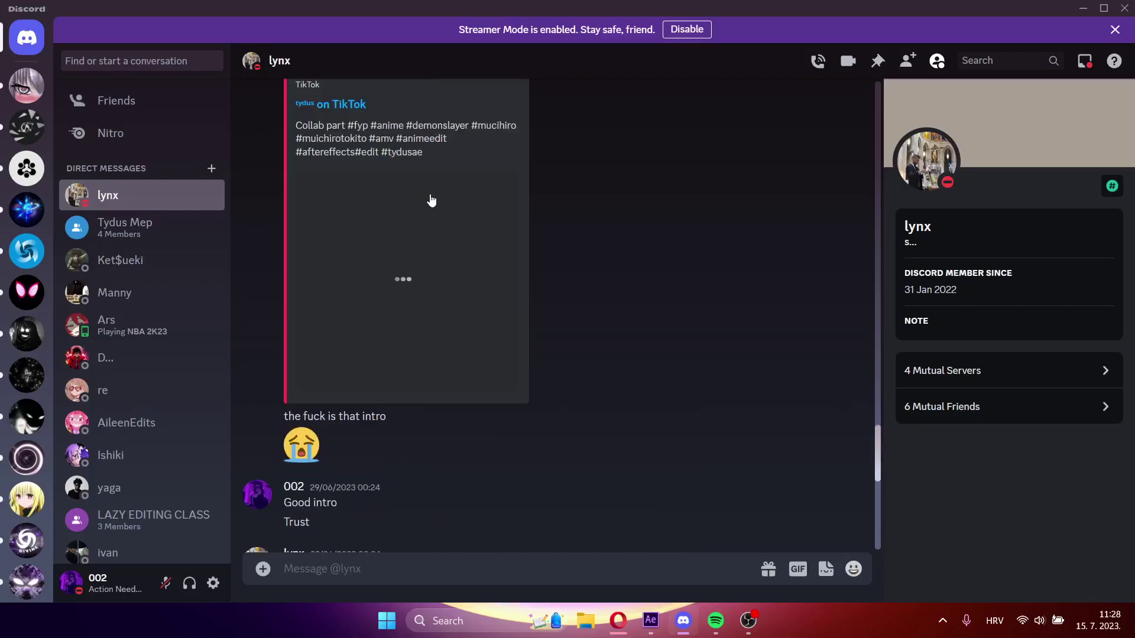
scroll(431, 201, up, 5)
scroll(432, 201, up, 8)
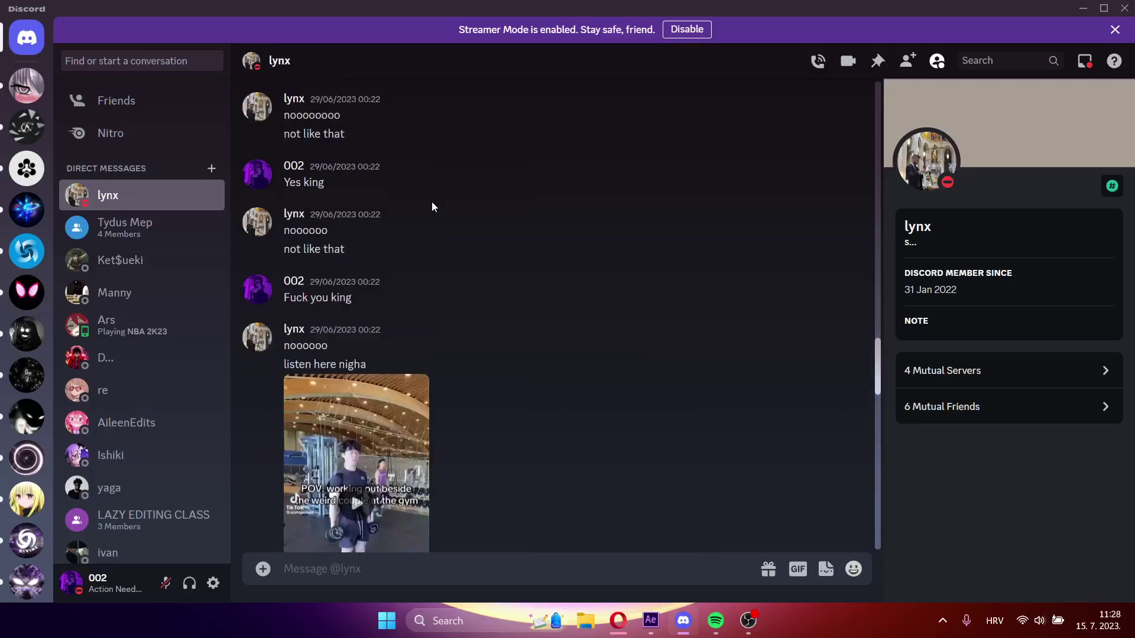
scroll(432, 201, up, 15)
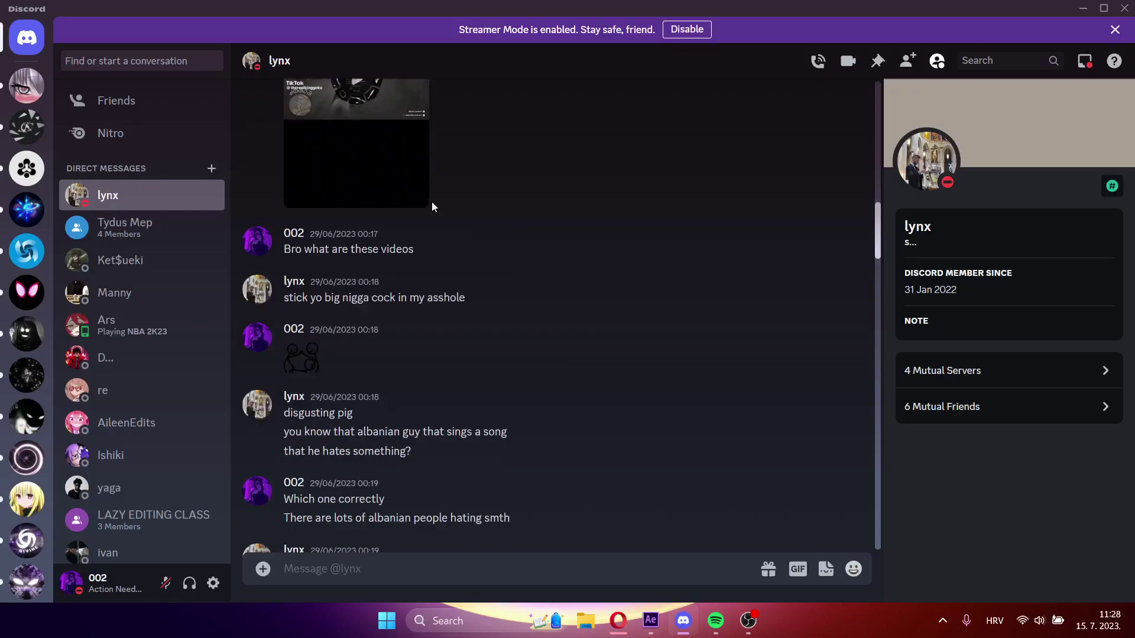
scroll(431, 201, up, 2)
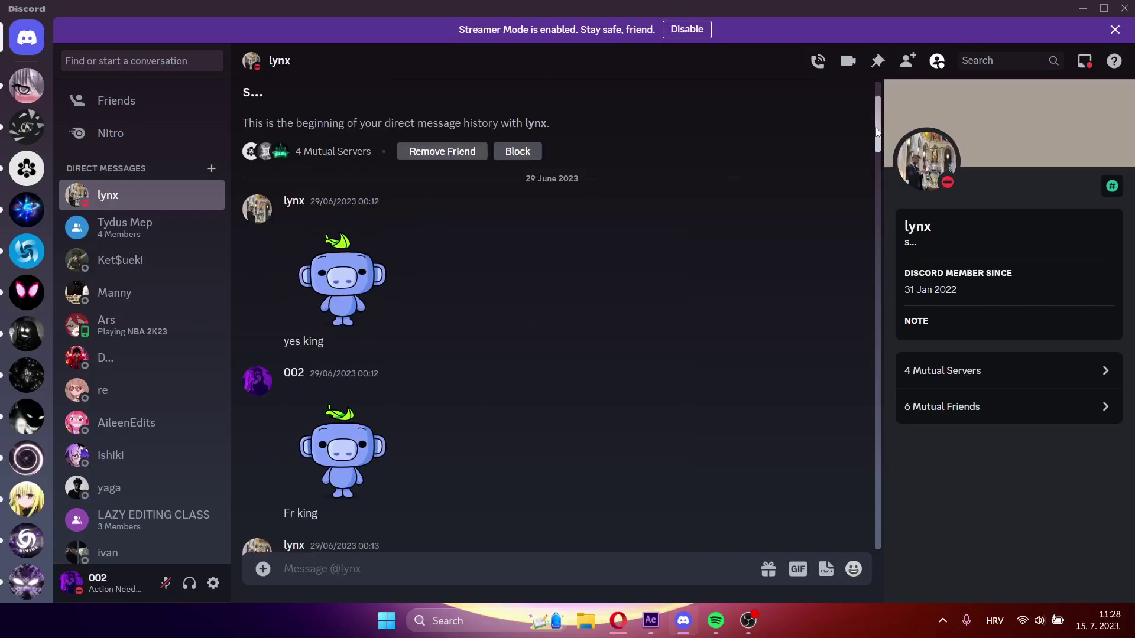
scroll(626, 307, down, 20)
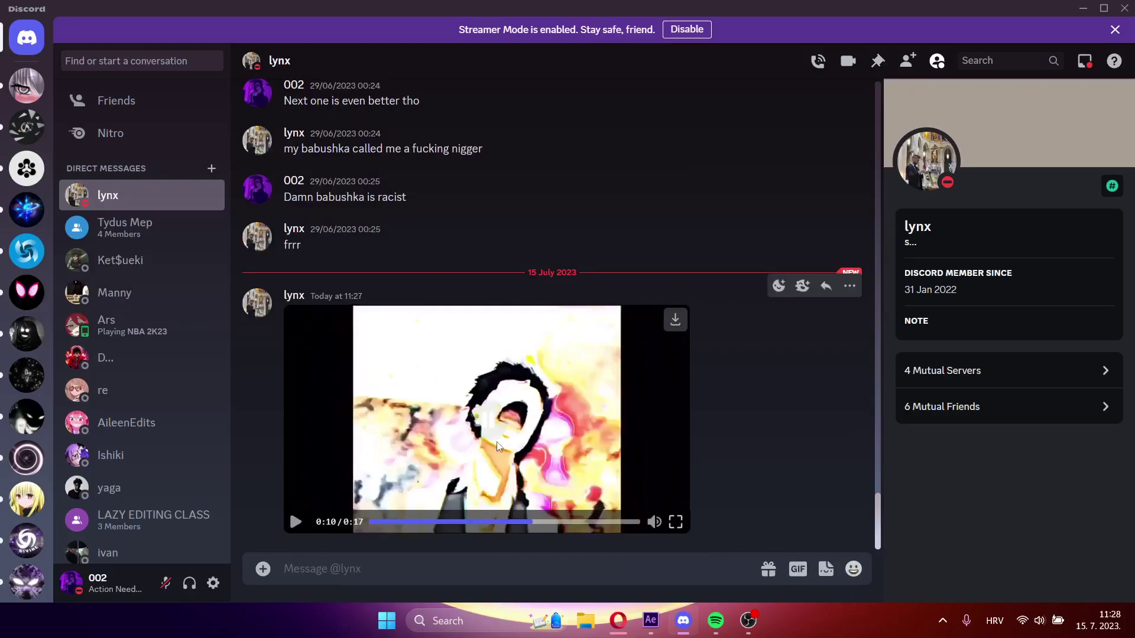
- Switch back to After Effects, save the project and make the Null 2 layer 3D
key(alt+Tab)
drag(539, 412, 480, 429)
key(ctrl+s)
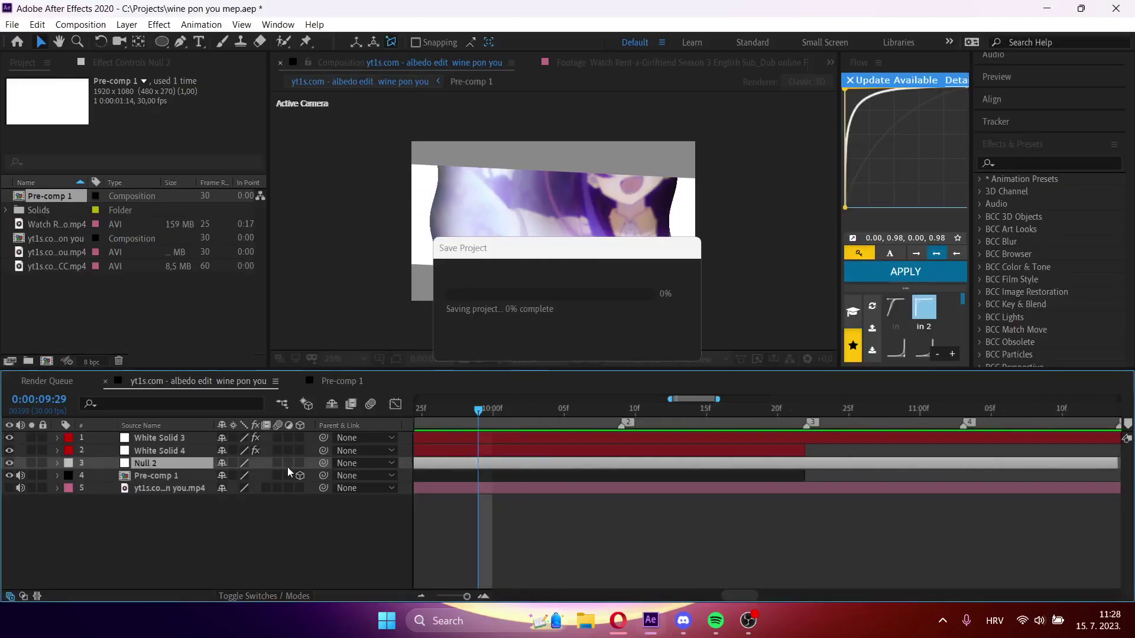
click(300, 463)
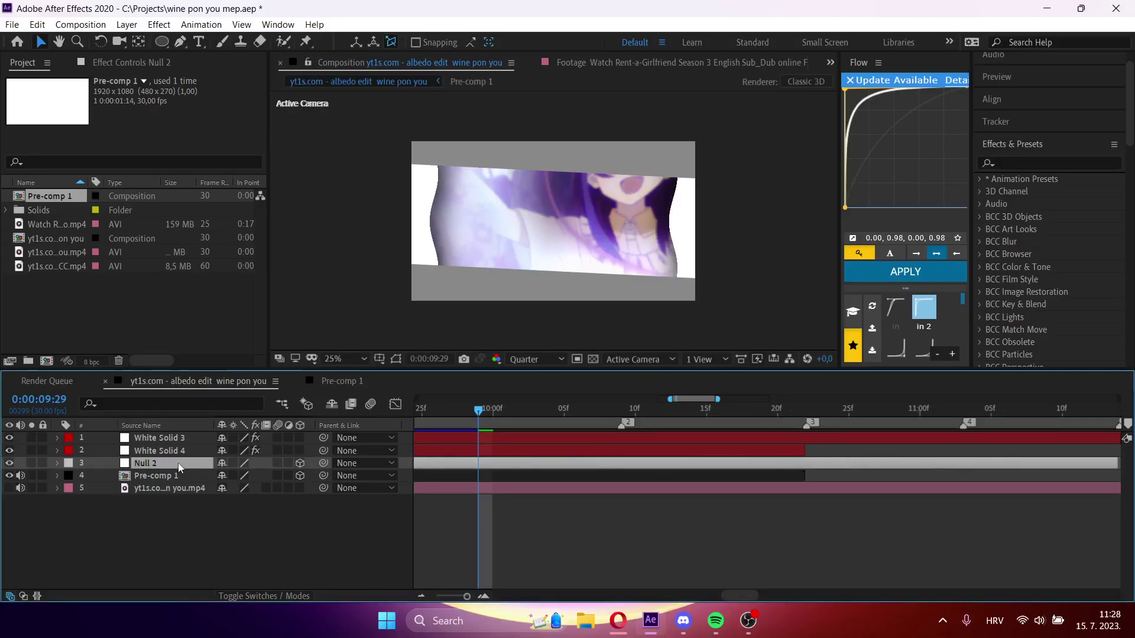
- Duplicate Null 2 four times and chain the parenting so Pre-comp 1 and each null follow the null directly above
key(ctrl+d)
key(ctrl+d)
key(ctrl+d)
key(ctrl+d)
click(179, 528)
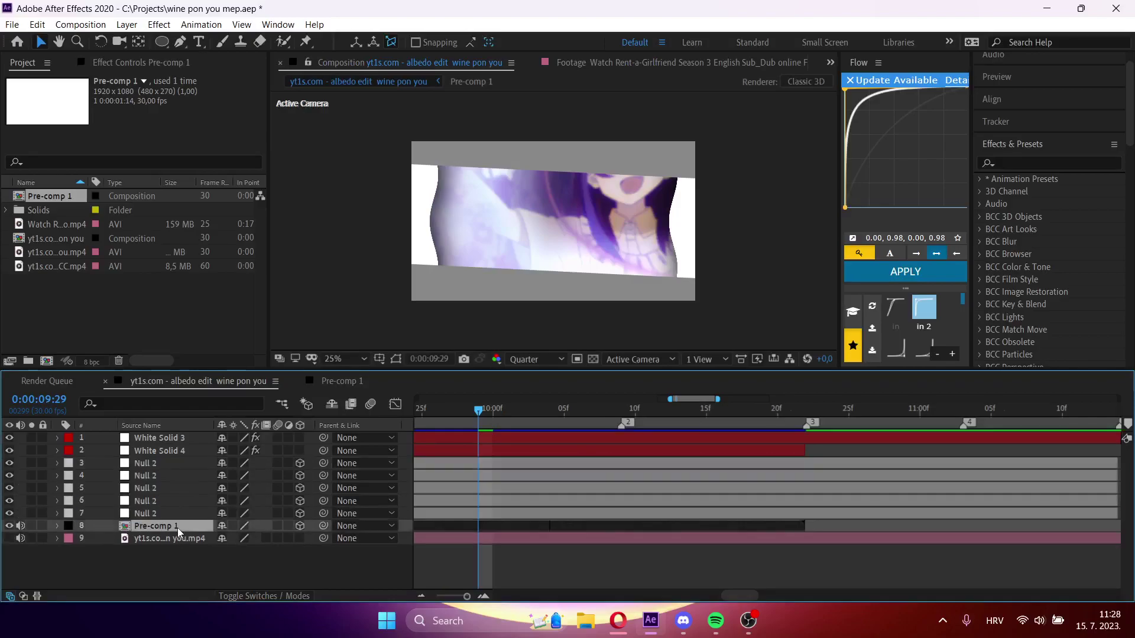
drag(325, 530, 334, 467)
- Set a Position keyframe on the lowest null at 0:00:10:02
click(516, 518)
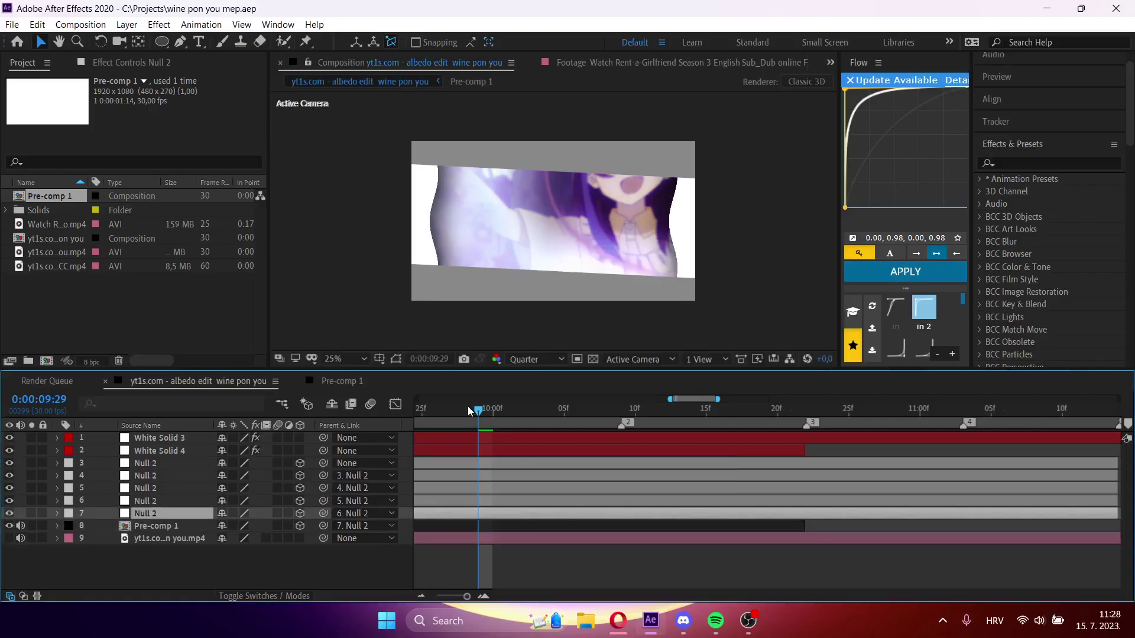
click(516, 413)
key(p)
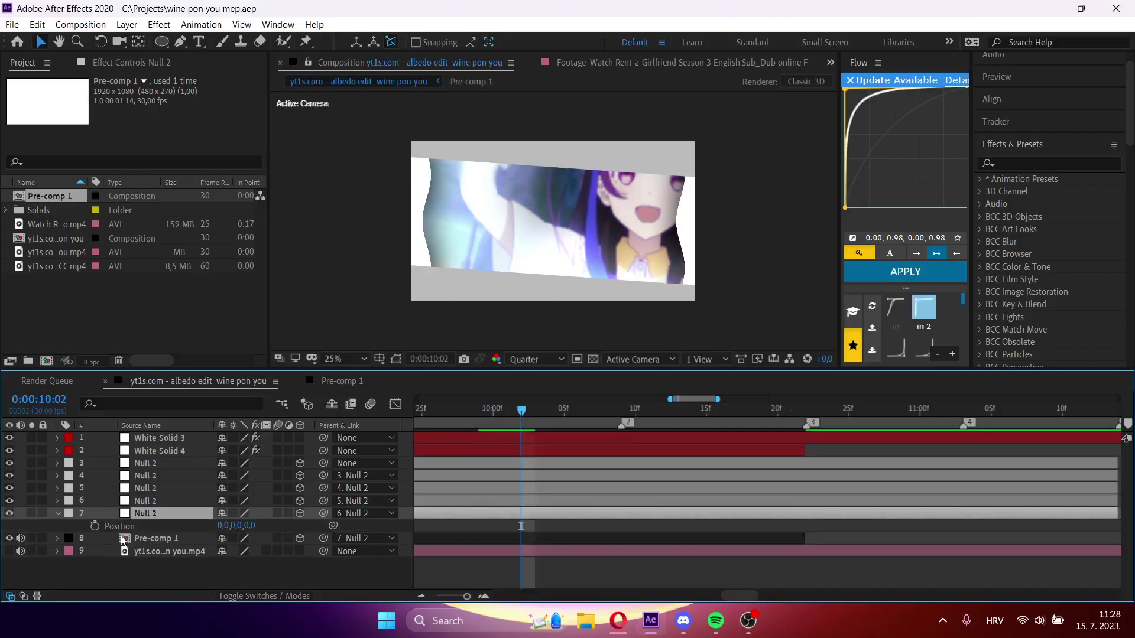
click(98, 527)
- Try a Z position of 494 for the lowest null at 0:00:10:18
drag(535, 410, 748, 425)
drag(254, 528, 583, 490)
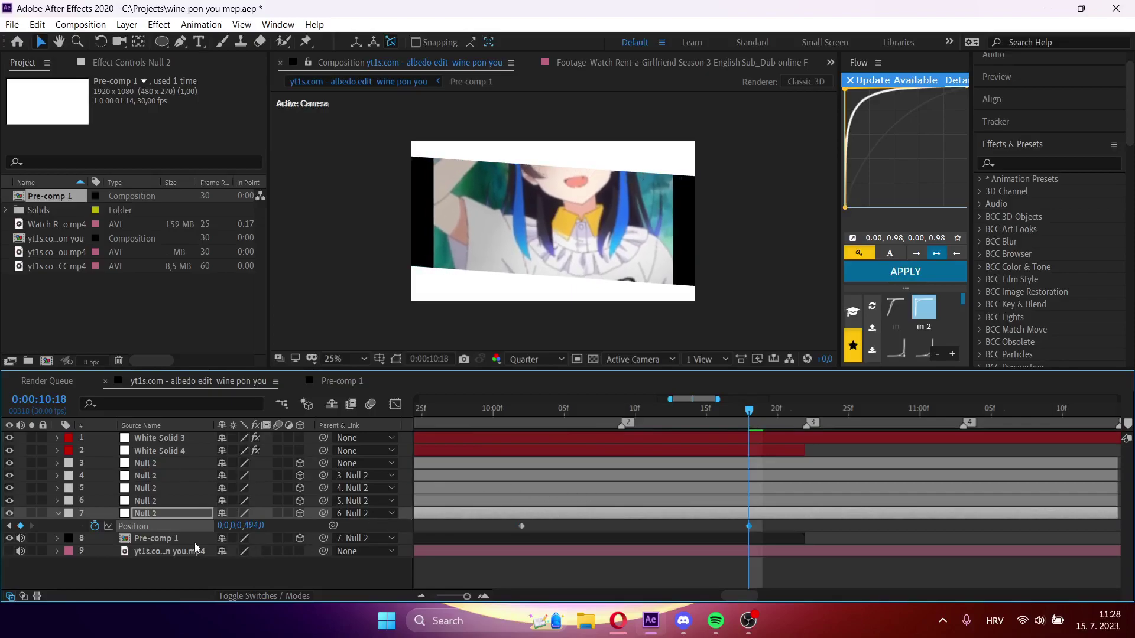
key(ctrl+z)
- Add a Scale keyframe to the lowest null, align it with the Position keyframe at 0:00:10:02, and save the project
key(s)
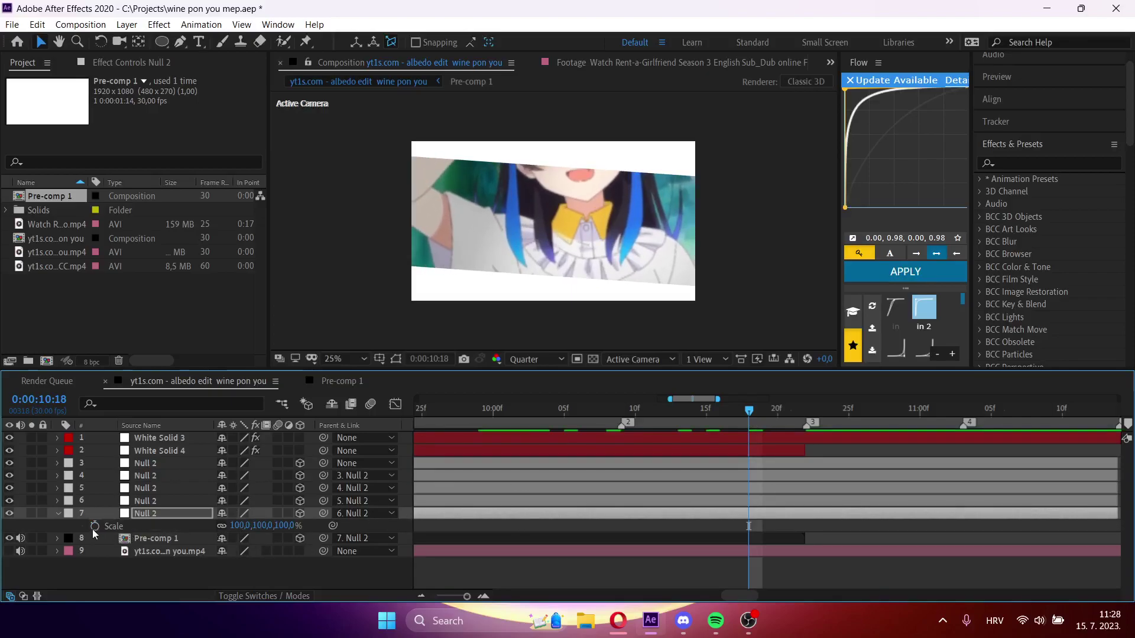
key(shift+p)
drag(750, 541, 506, 544)
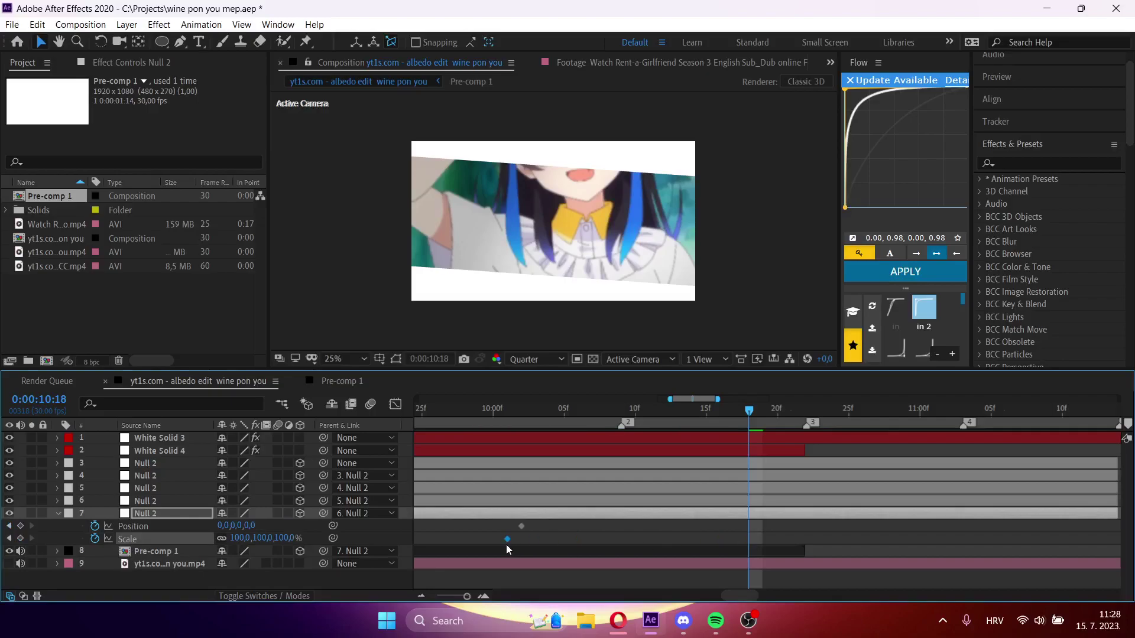
click(521, 412)
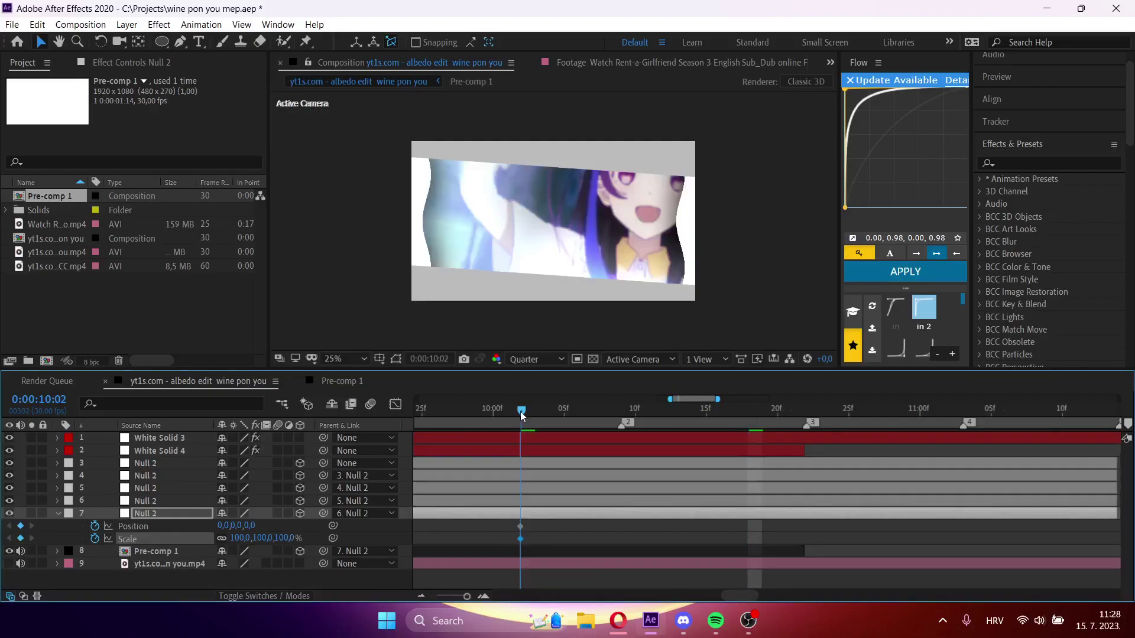
key(u)
click(483, 576)
key(ctrl+s)
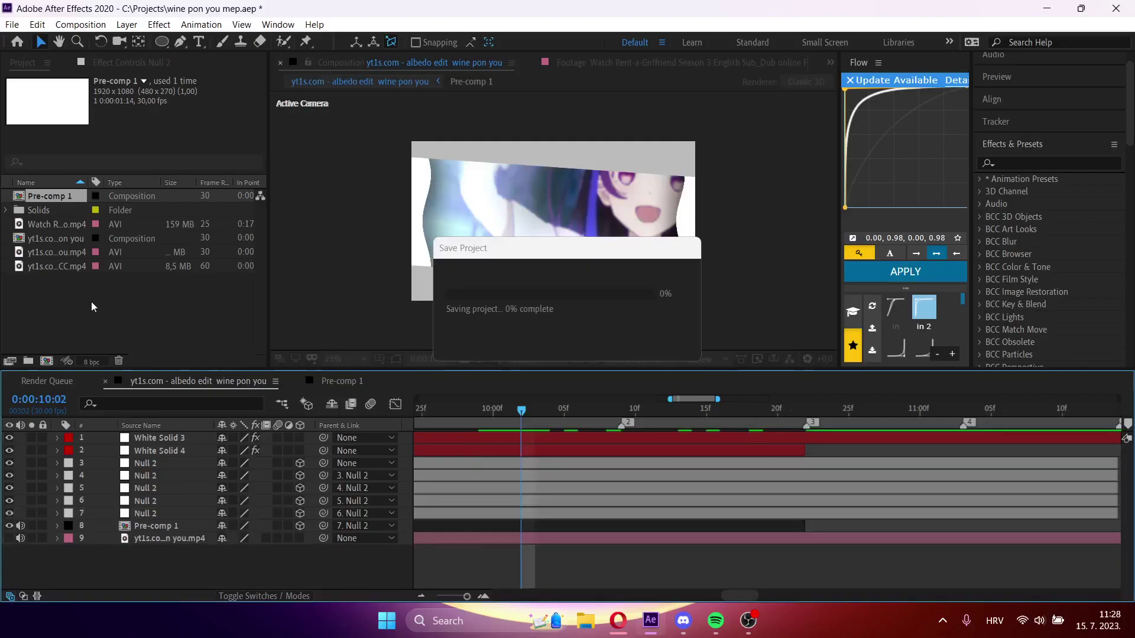
- Add the Mini Yaemori 60FPS NO CC clip to the main composition and place it above all other layers
click(44, 229)
click(55, 253)
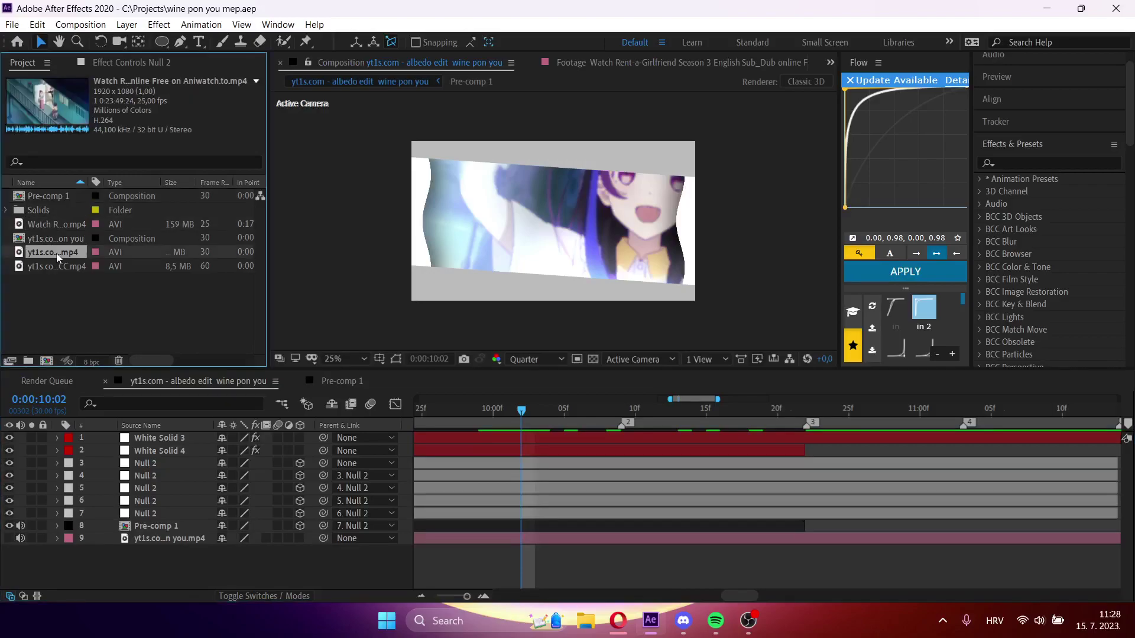
click(56, 265)
drag(55, 262, 523, 522)
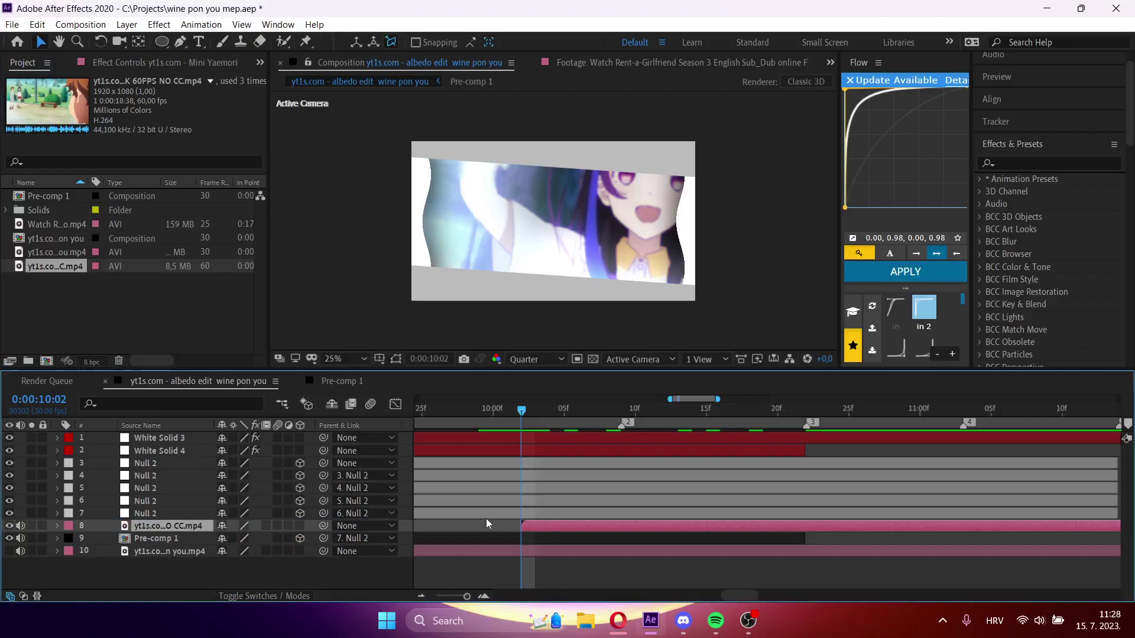
drag(157, 532, 358, 433)
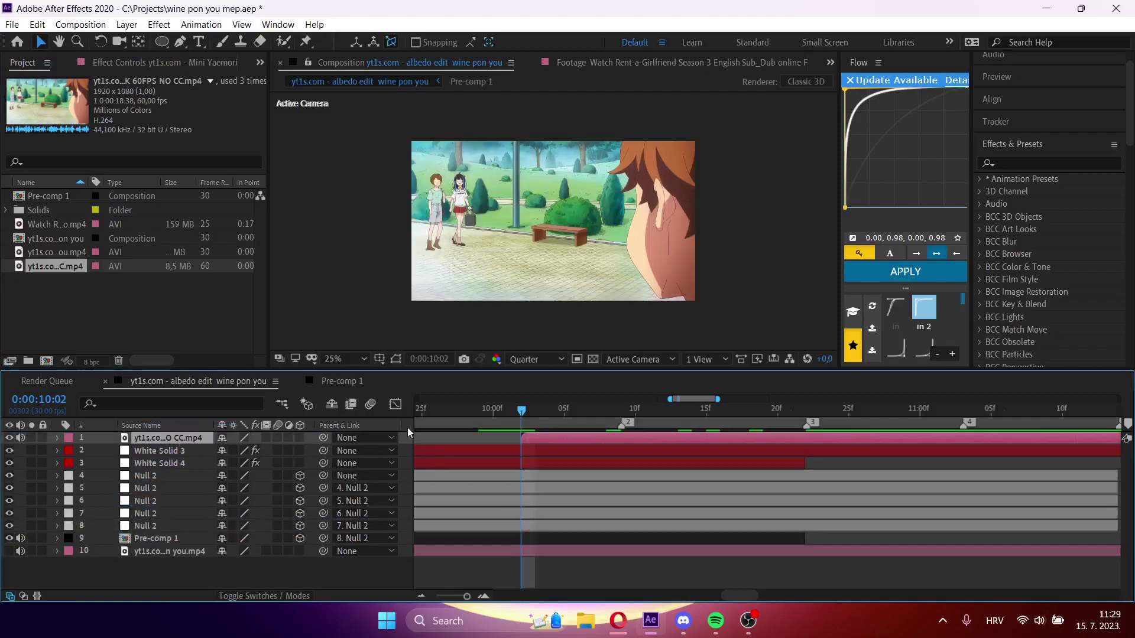
- Slide the Mini Yaemori clip earlier in time until the night shot of the girl resting her chin falls at 0:00:10:02
drag(569, 438, 644, 441)
drag(926, 428, 1021, 424)
drag(760, 452, 465, 450)
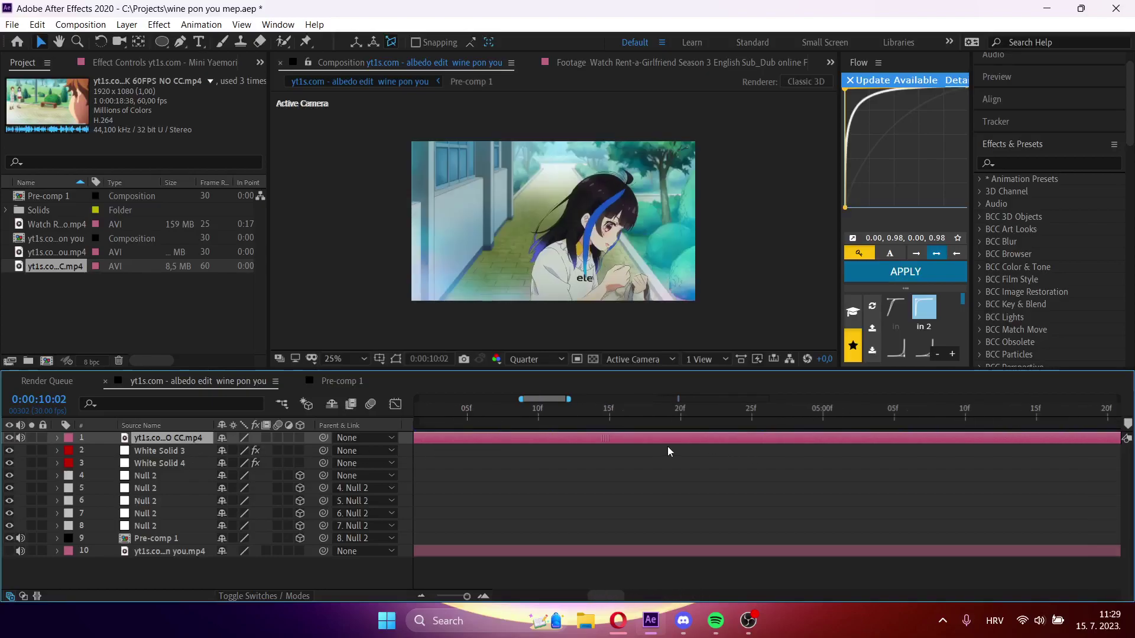
drag(967, 441, 983, 461)
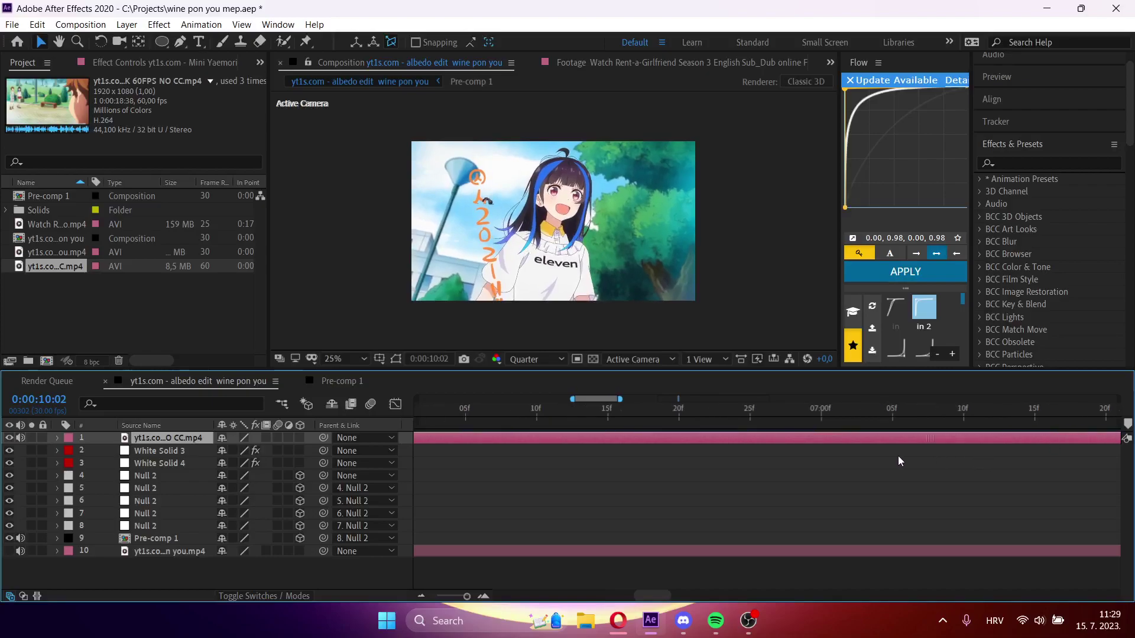
drag(739, 439, 686, 434)
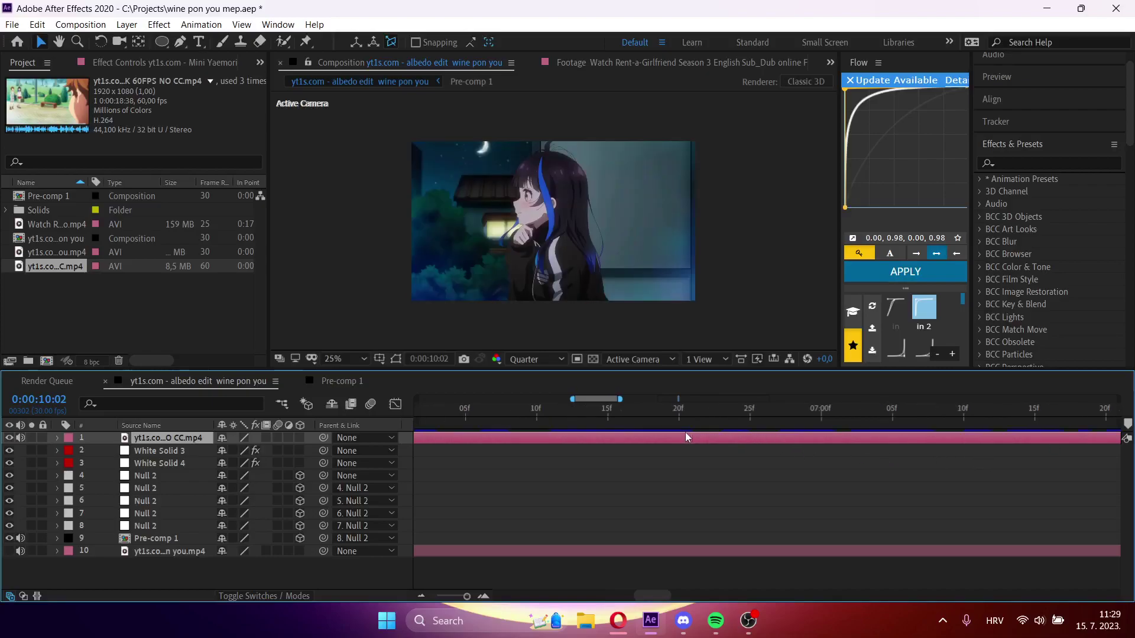
- Trim the Mini Yaemori clip to run only from 0:00:10:02 to 0:00:12:00
key(ctrl+shift+d)
click(810, 448)
key(Delete)
drag(828, 409, 1049, 423)
click(994, 437)
key(ctrl+shift+d)
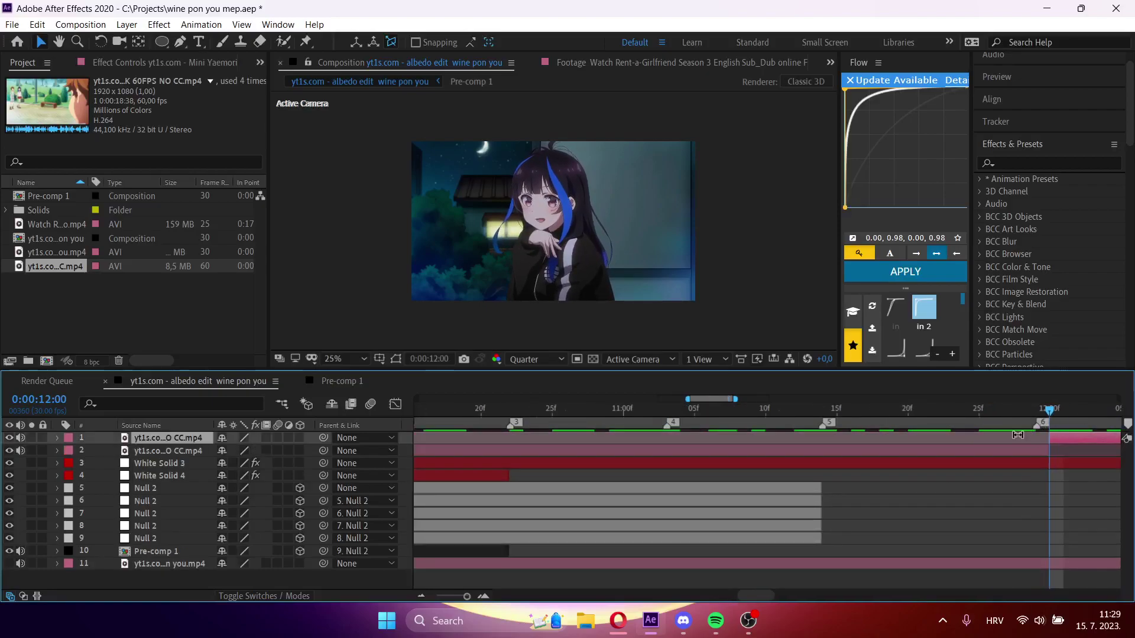
key(Delete)
- Pre-compose the trimmed clip with all attributes moved into the new composition, and open that composition
click(955, 440)
key(i)
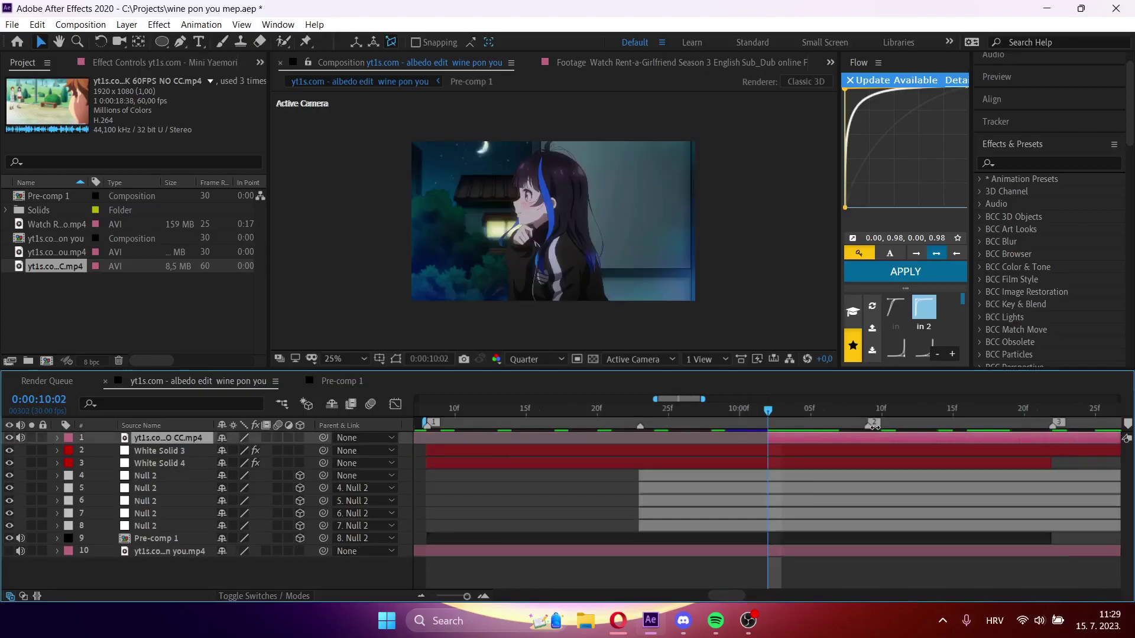
key(ctrl+shift+c)
click(540, 324)
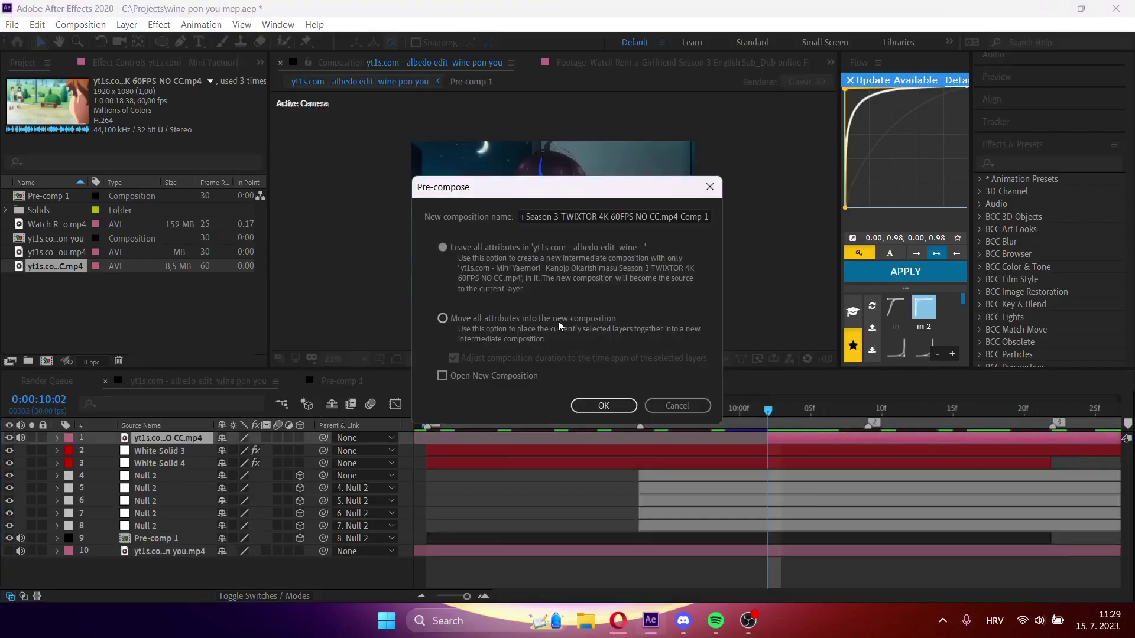
click(603, 406)
double_click(818, 439)
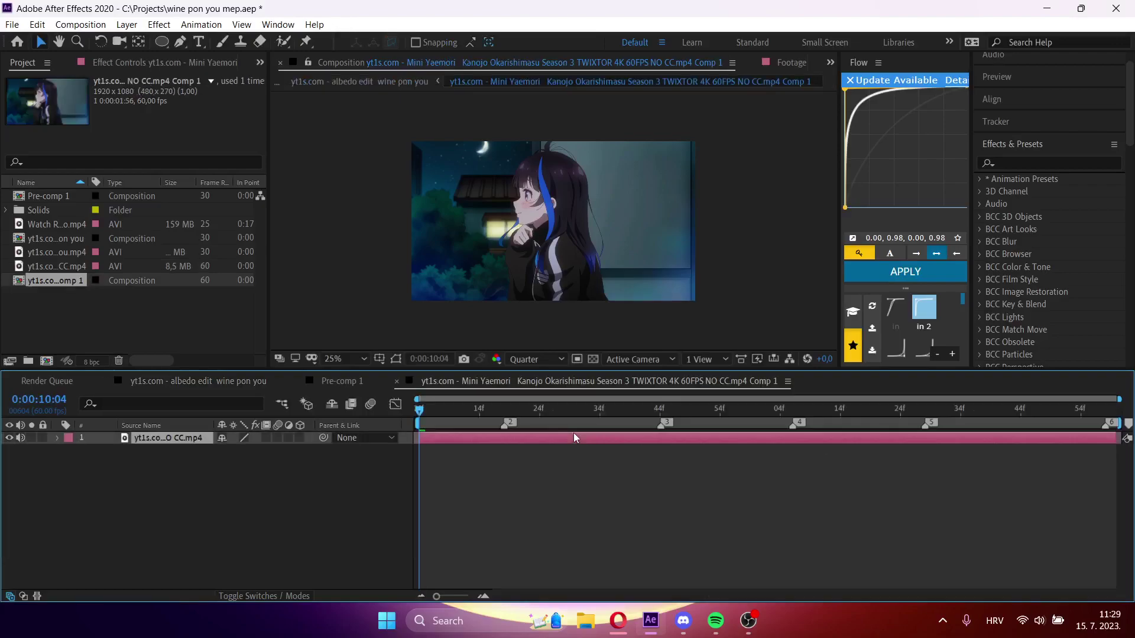
- Preview the clip, enable time remapping on it and add a Time Remap keyframe at 0:00:10:04
key(space)
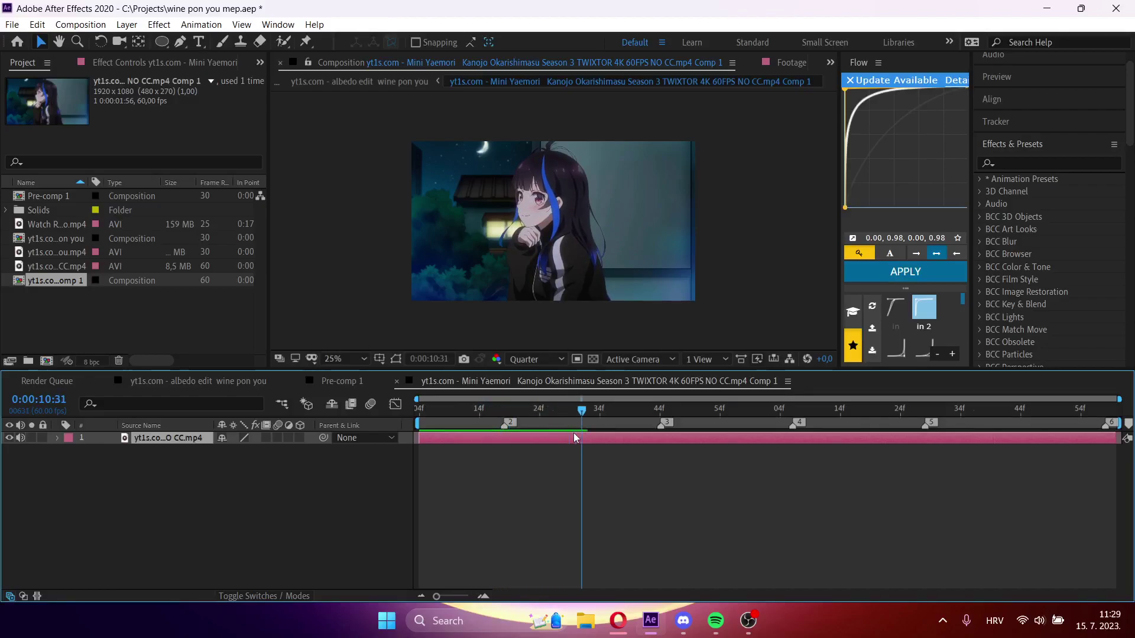
key(space)
right_click(573, 437)
mouse_move(608, 104)
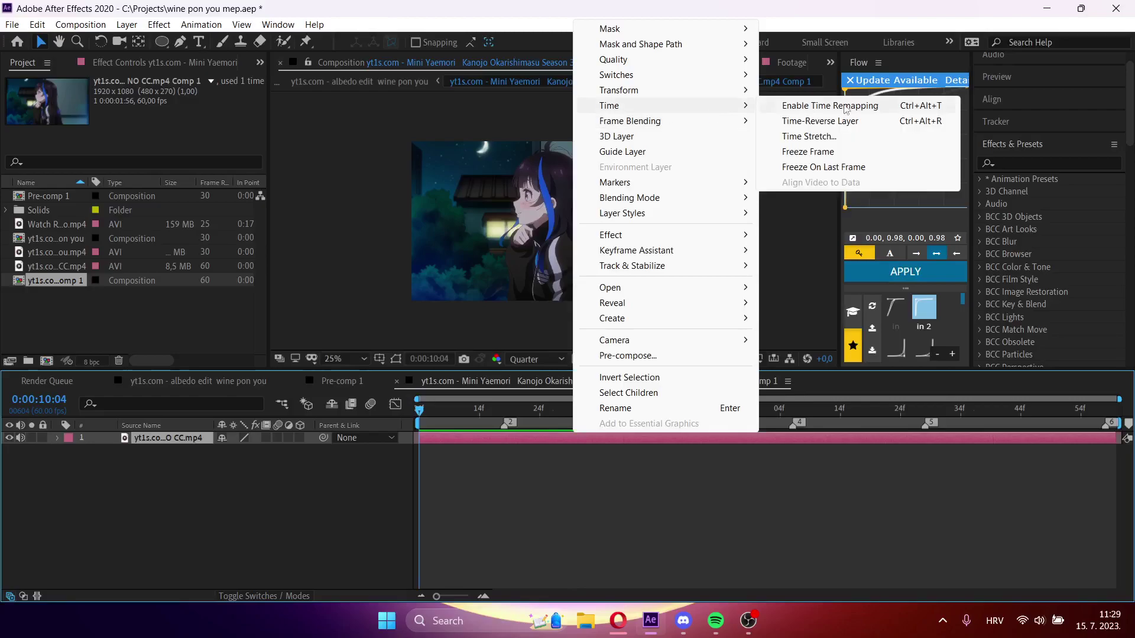
click(804, 105)
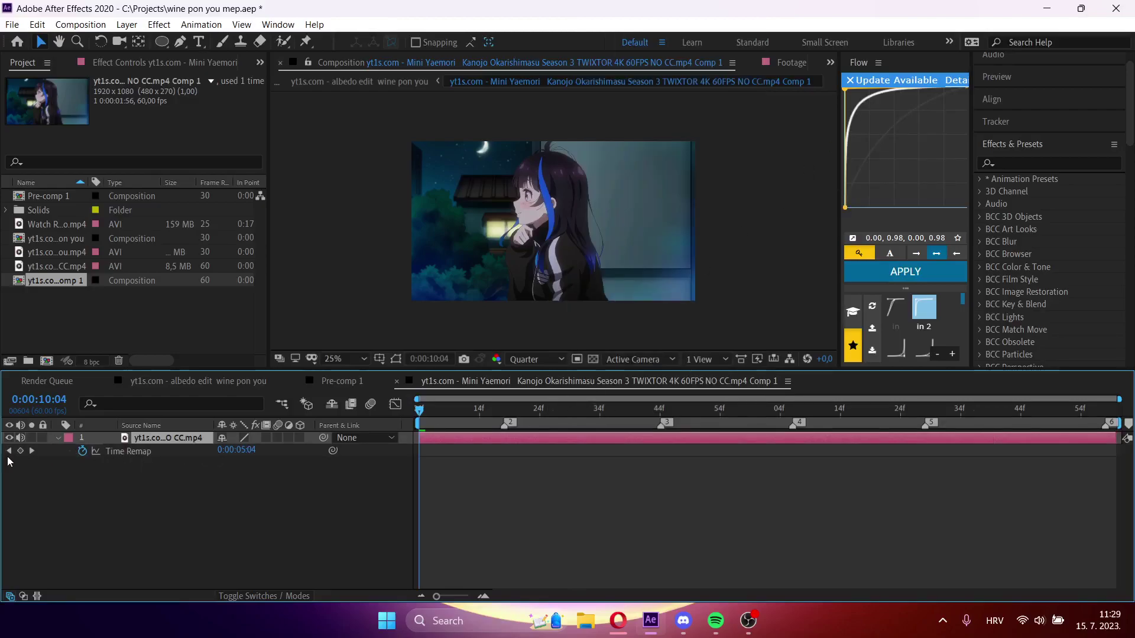
click(24, 452)
- Preview the clip in the main composition up to marker 5 and return to the clip's own composition
key(Tab)
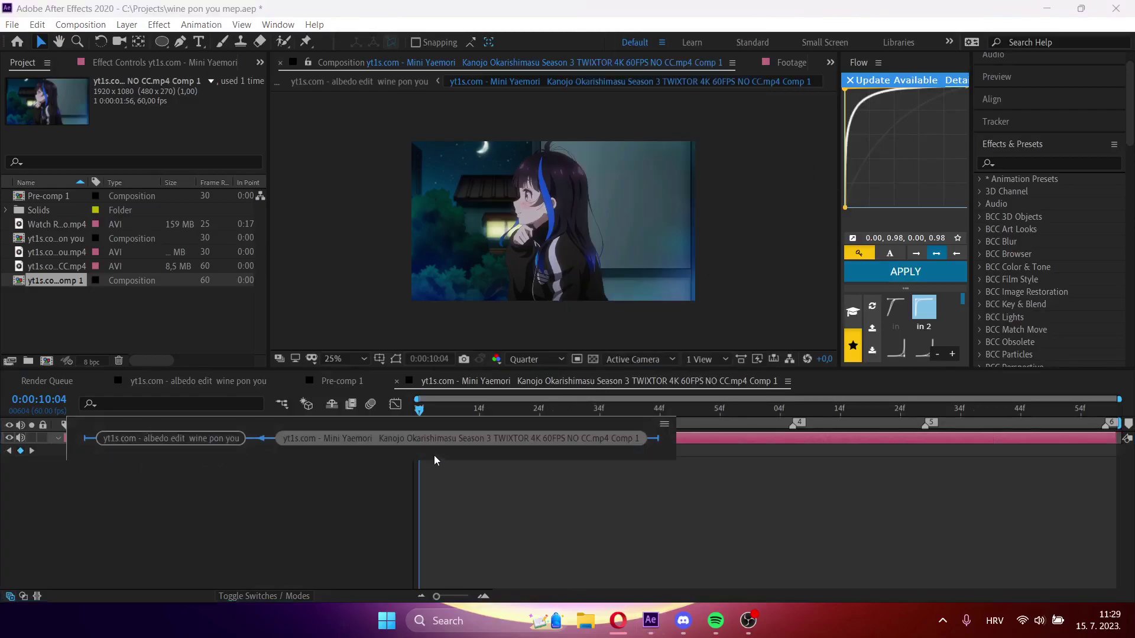
click(221, 439)
key(space)
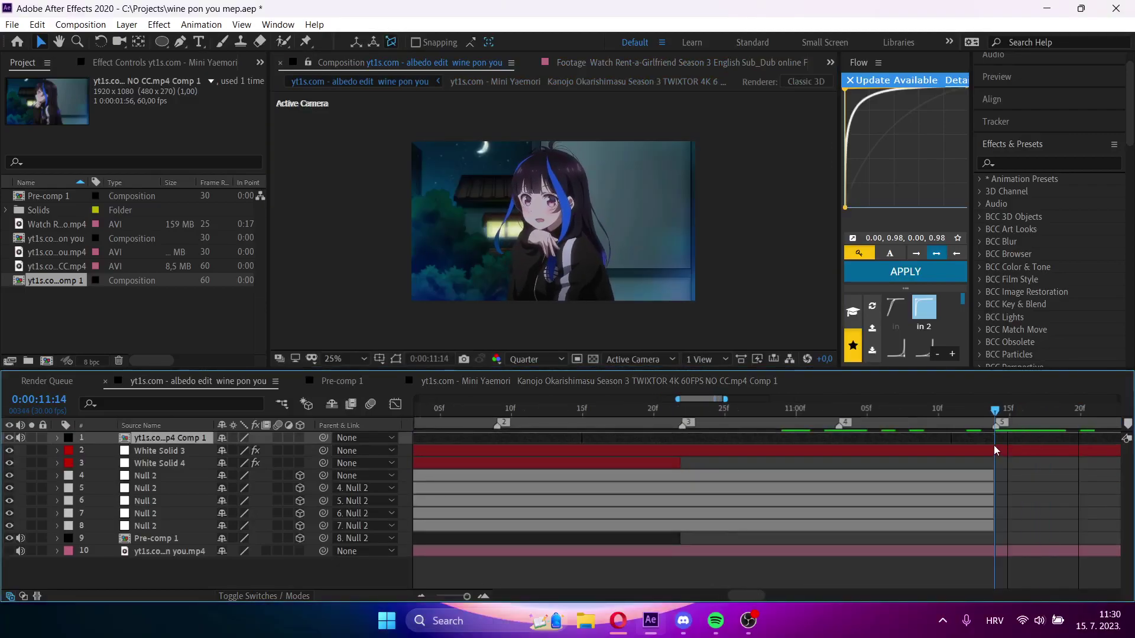
double_click(981, 437)
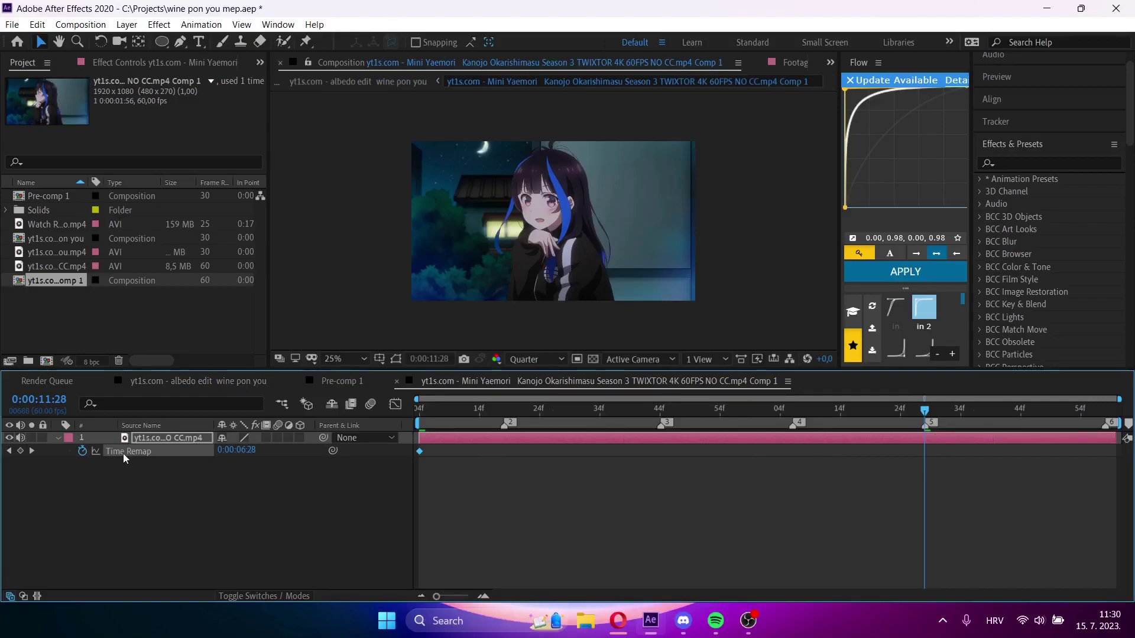
key(space)
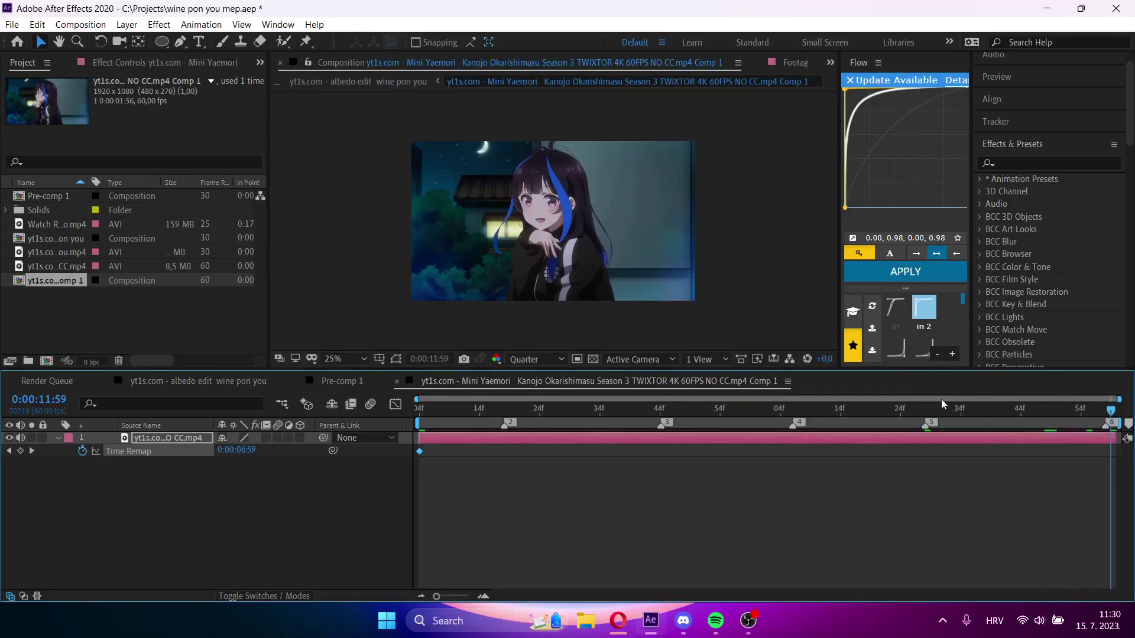
- Add a Time Remap keyframe at 0:00:11:59 and move it back to marker 5 at 0:00:11:28
click(9, 452)
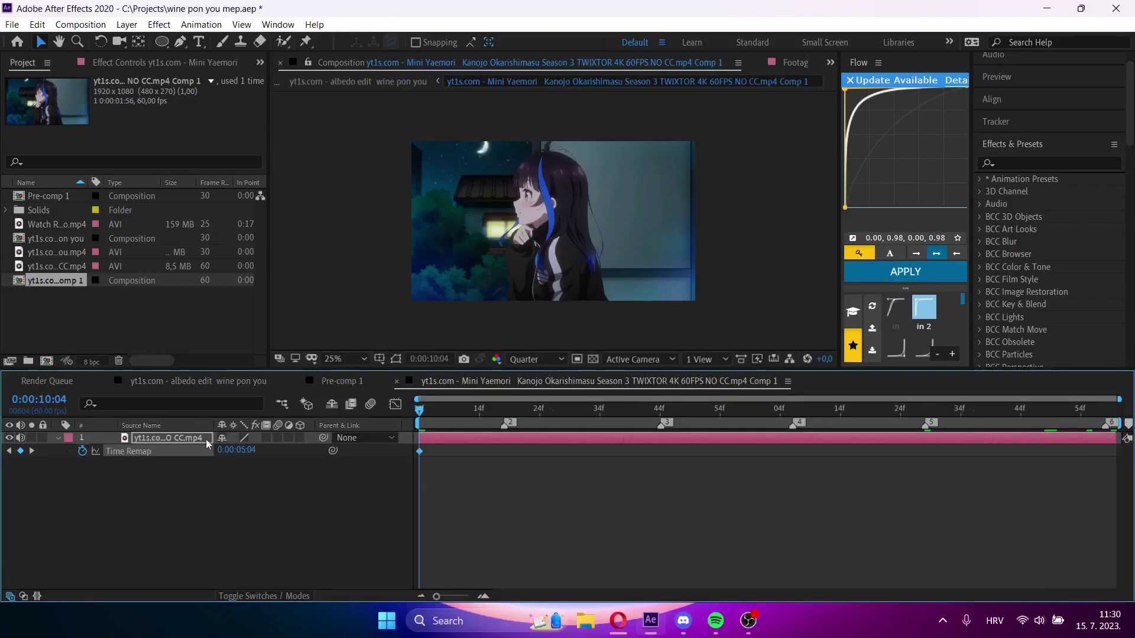
click(1008, 408)
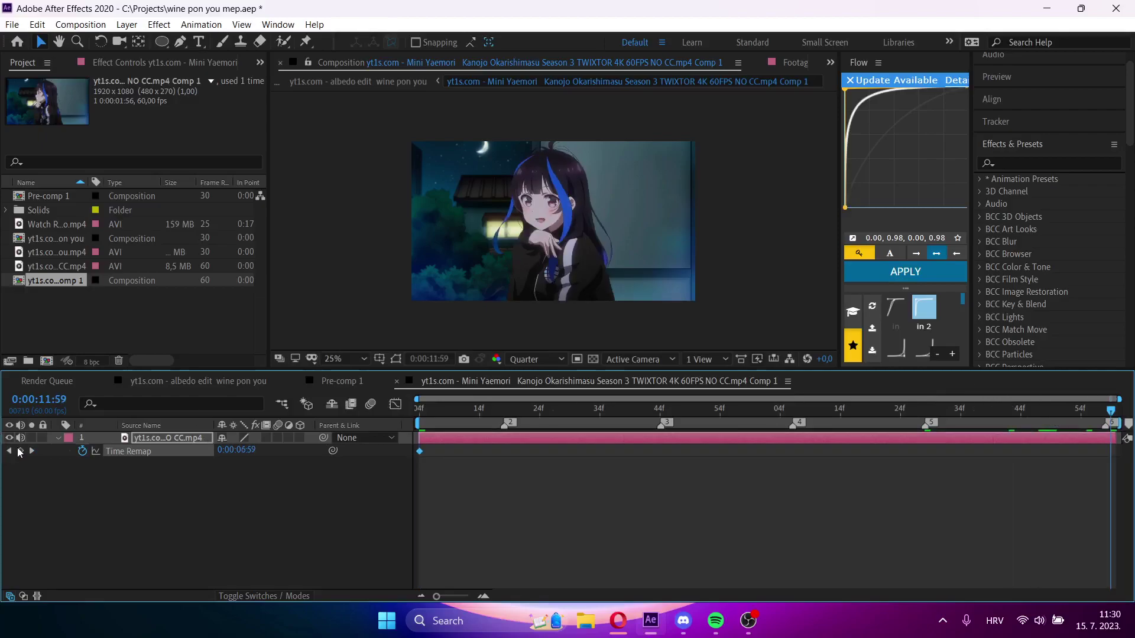
key(j)
drag(1104, 466, 913, 455)
drag(1111, 453, 918, 452)
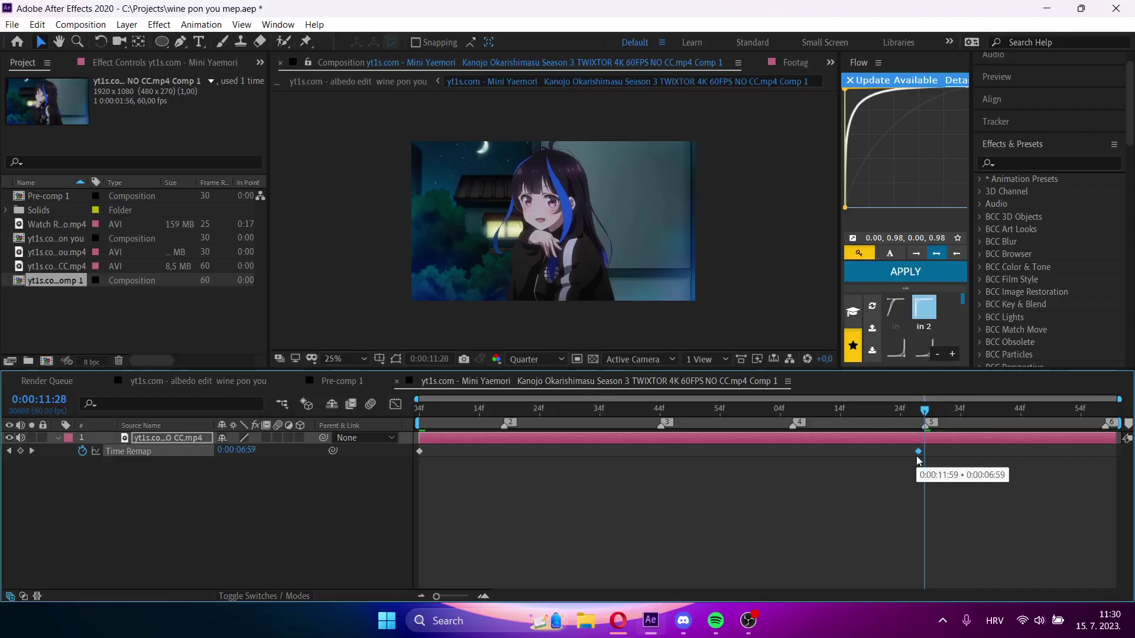
- Preview the sped-up clip and apply Easy Ease to its Time Remap keyframes
drag(892, 413, 254, 446)
key(space)
key(space)
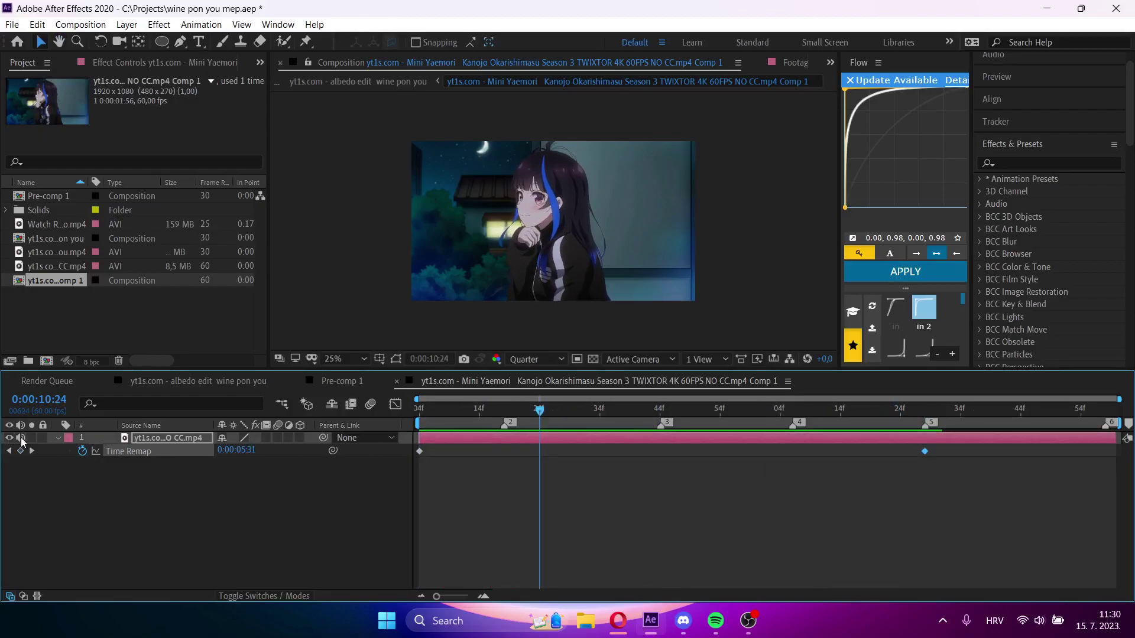
right_click(184, 448)
mouse_move(266, 421)
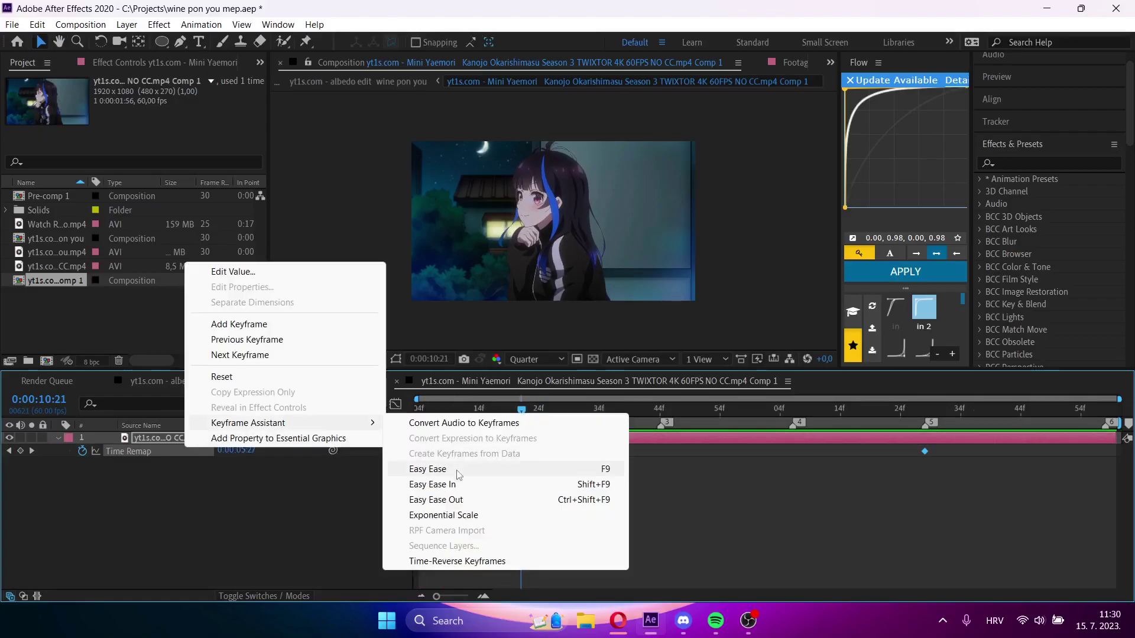
click(428, 466)
- Lengthen the incoming handle of the marker 5 Time Remap keyframe in the graph for a slower finish, and preview the result
click(396, 404)
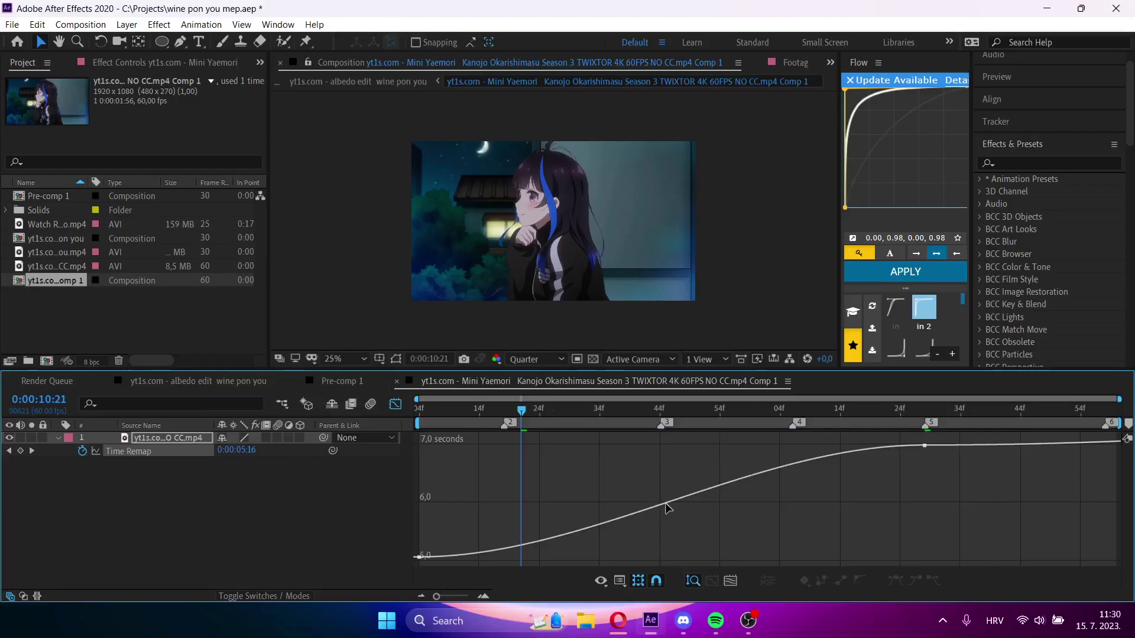
click(925, 445)
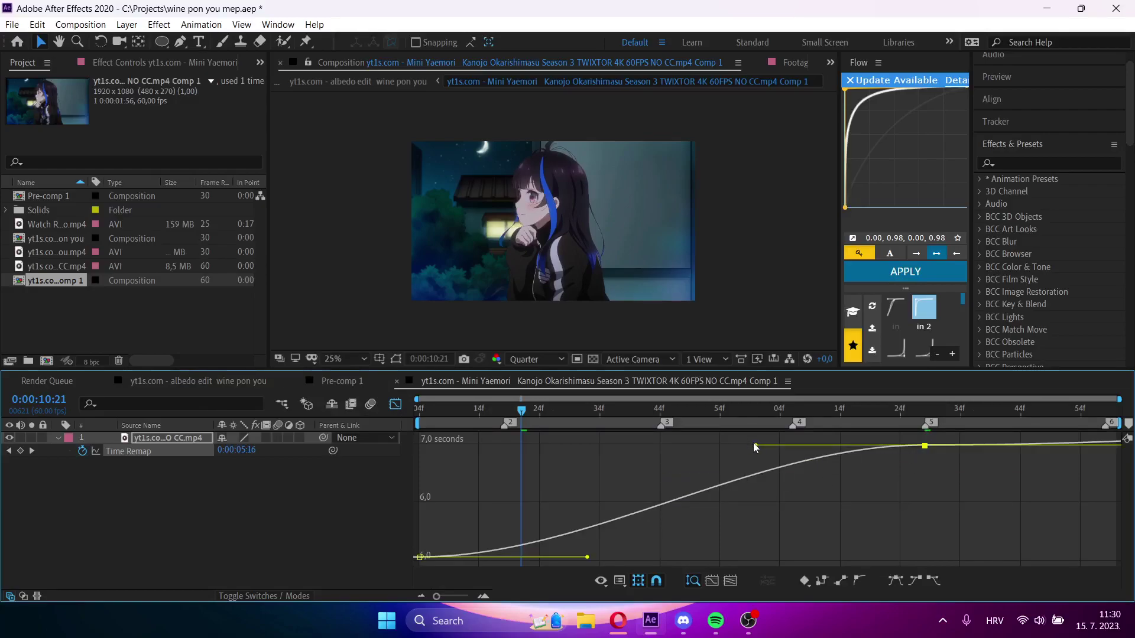
drag(753, 442, 510, 450)
key(space)
key(Tab)
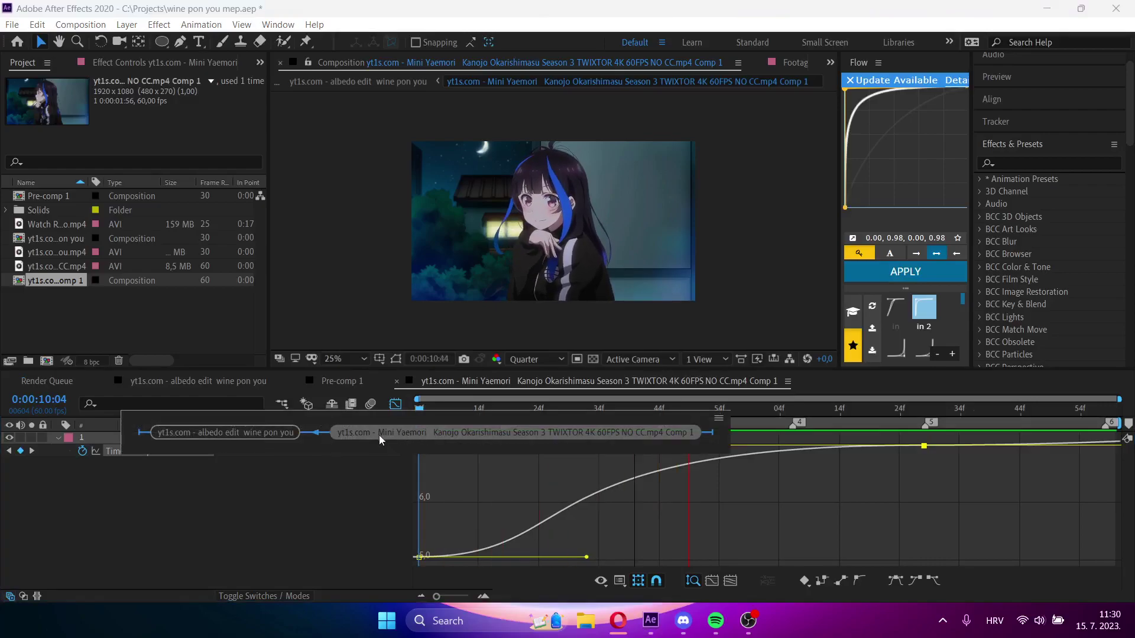
- In the main composition, move the Mini Yaemori clip layer below the nulls, directly above Pre-comp 1, and preview the transition
click(276, 432)
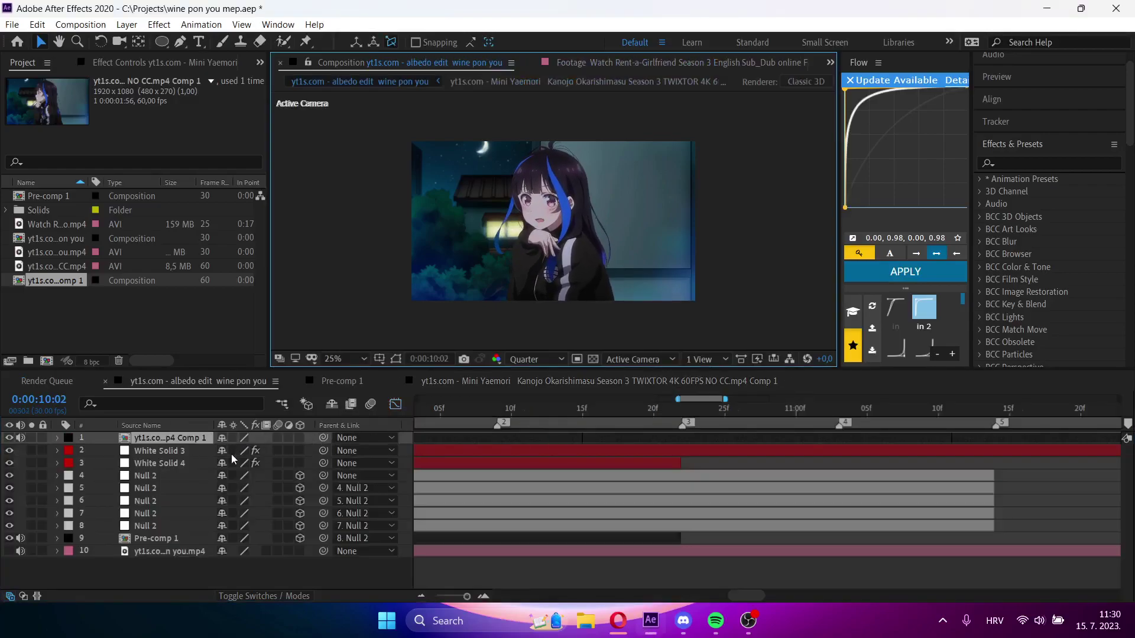
drag(204, 439, 203, 529)
drag(547, 413, 592, 464)
key(space)
key(space)
click(599, 413)
key(space)
key(space)
drag(598, 414, 446, 428)
key(space)
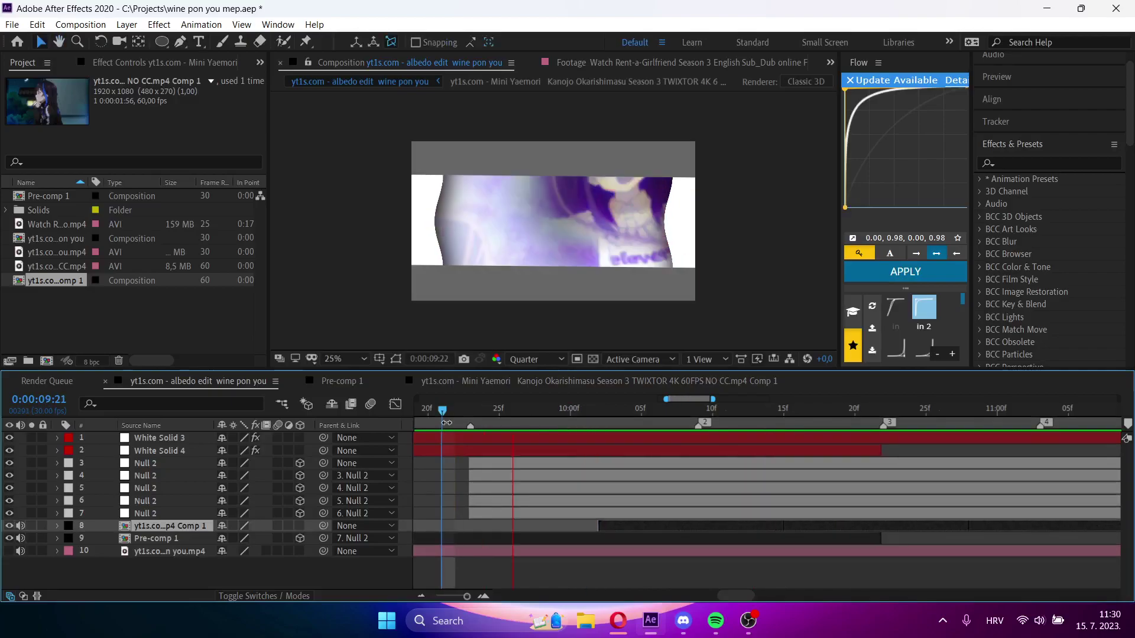
- Slide the clip layer to start at the 0:00:09:23 marker and trim off everything after marker 5 at 0:00:11:14
click(595, 411)
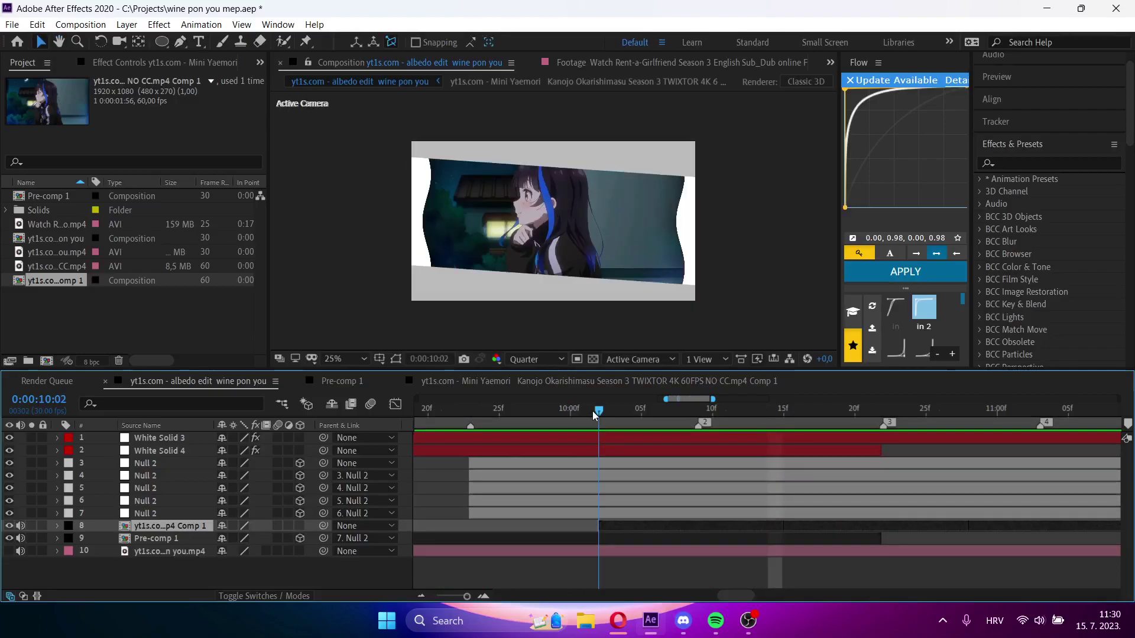
drag(629, 524, 495, 506)
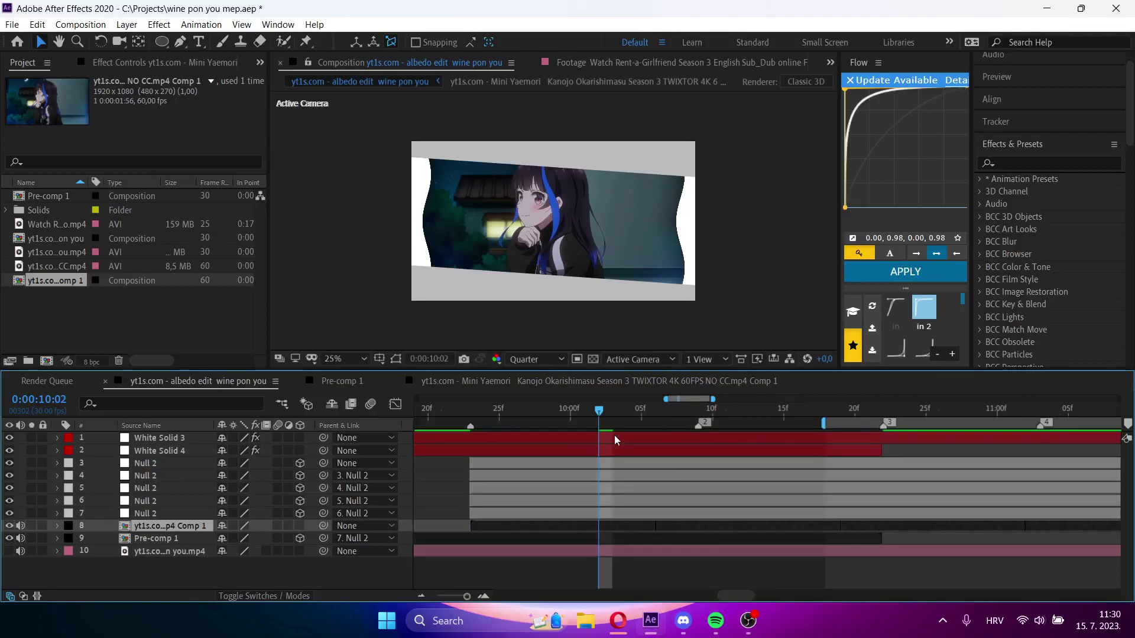
drag(577, 412, 813, 463)
key(Page_Down)
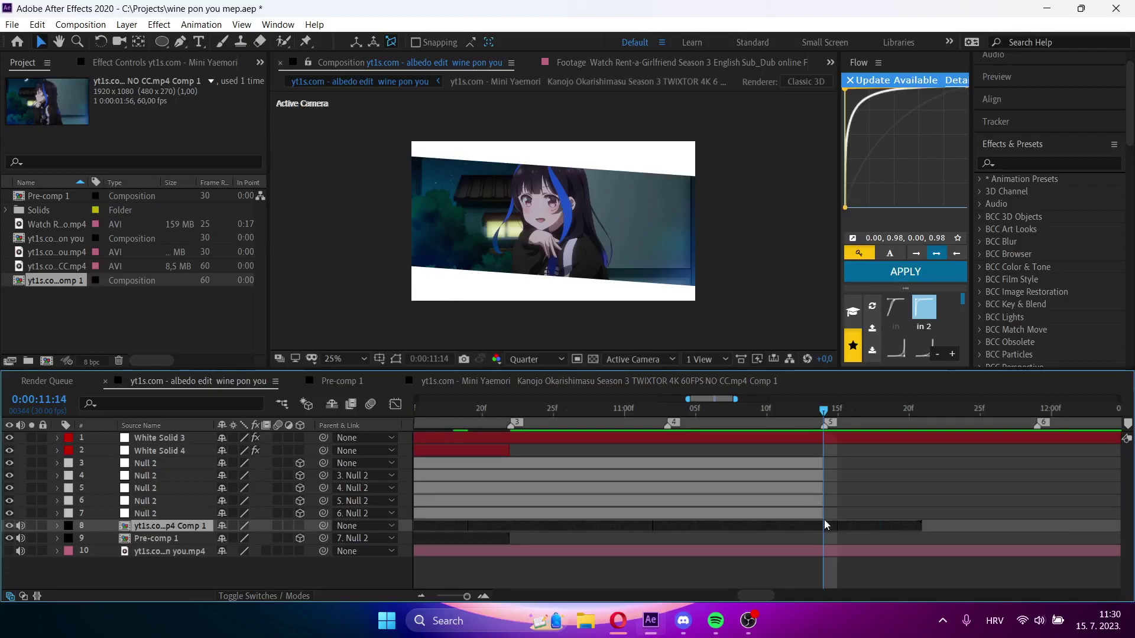
key(ctrl+shift+d)
key(Delete)
- In the clip's own composition, move the marker 5 Time Remap keyframe to 0:00:11:46
drag(784, 411, 506, 449)
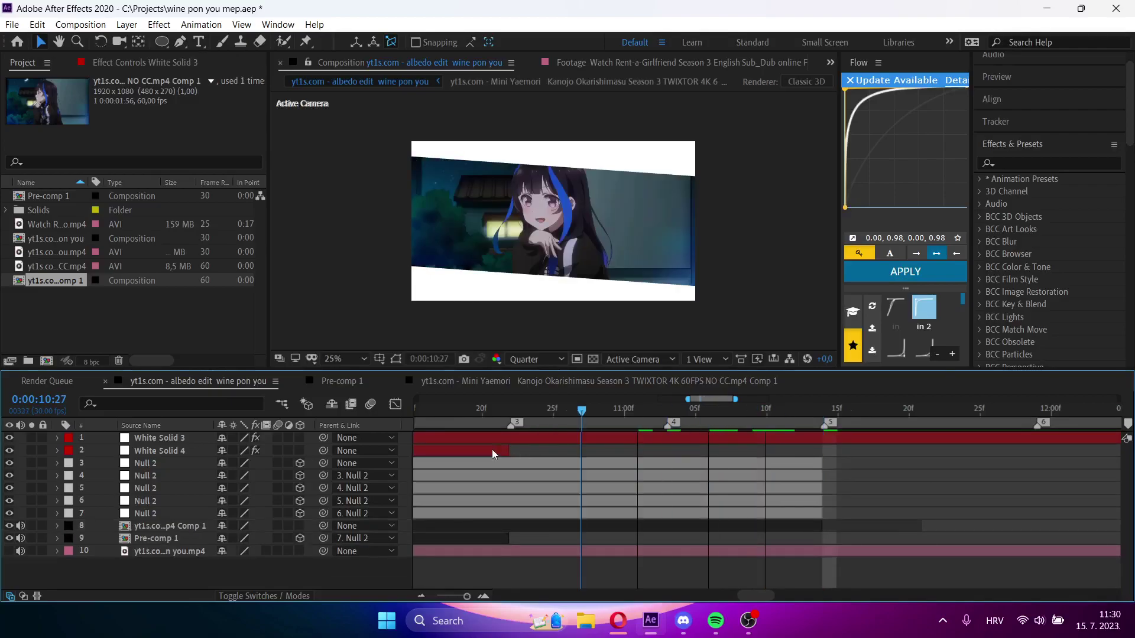
double_click(583, 525)
drag(881, 412, 929, 417)
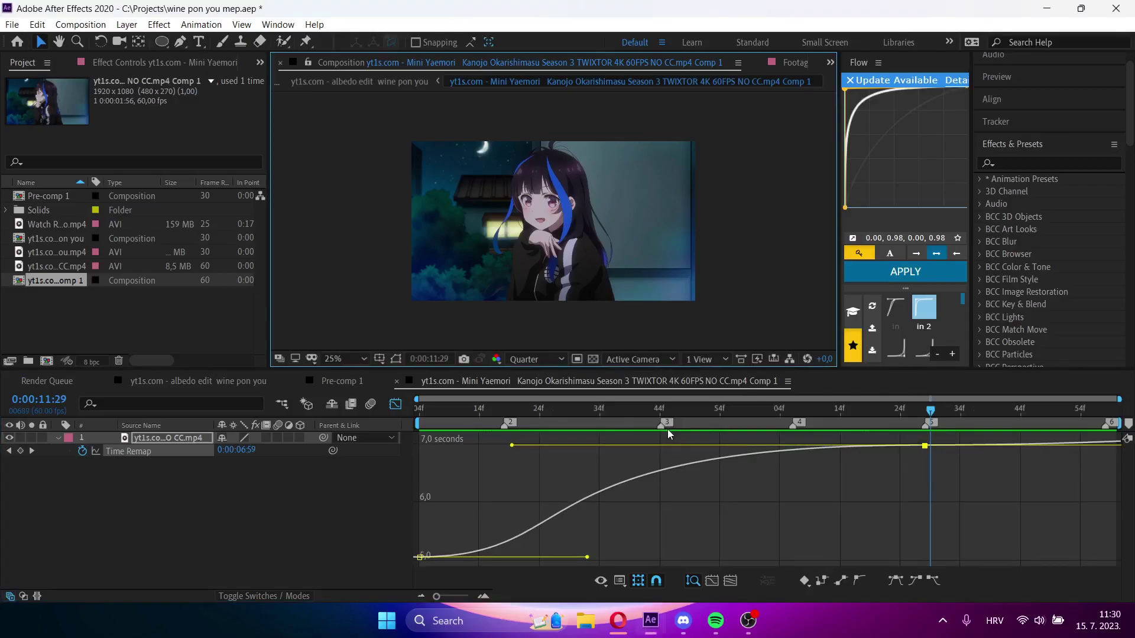
key(Tab)
click(505, 441)
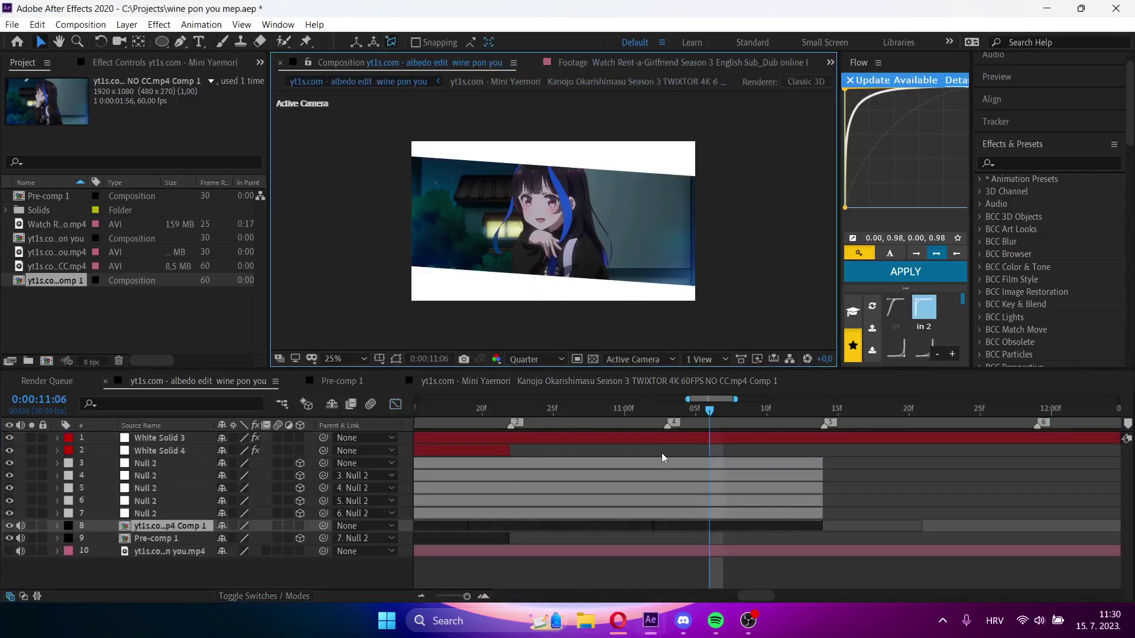
double_click(793, 527)
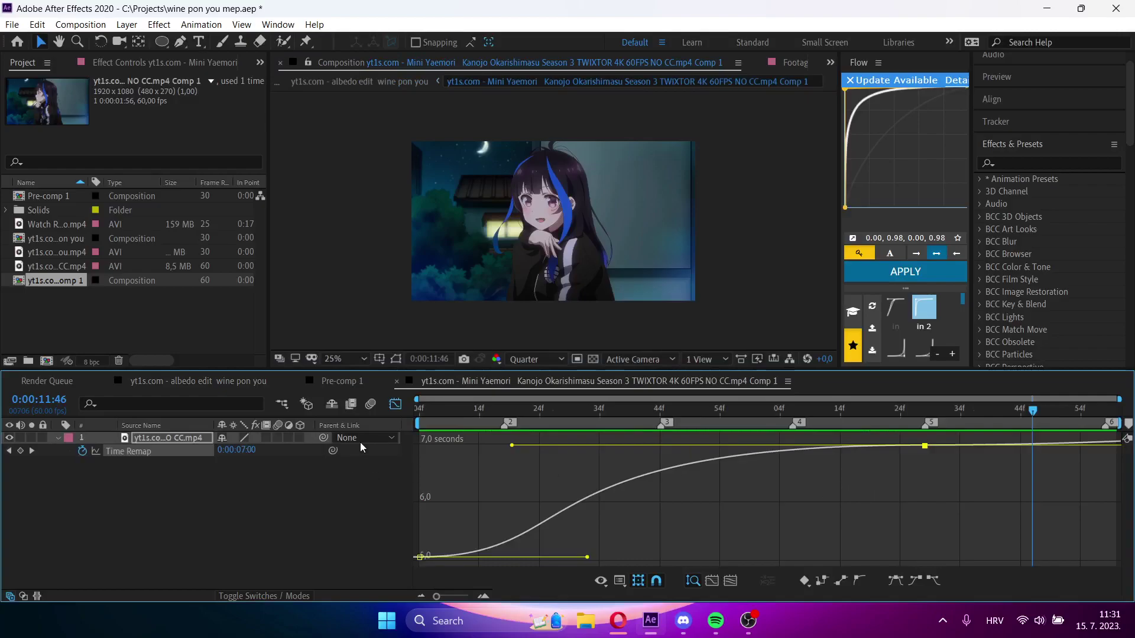
click(393, 404)
drag(926, 451, 1033, 457)
key(Home)
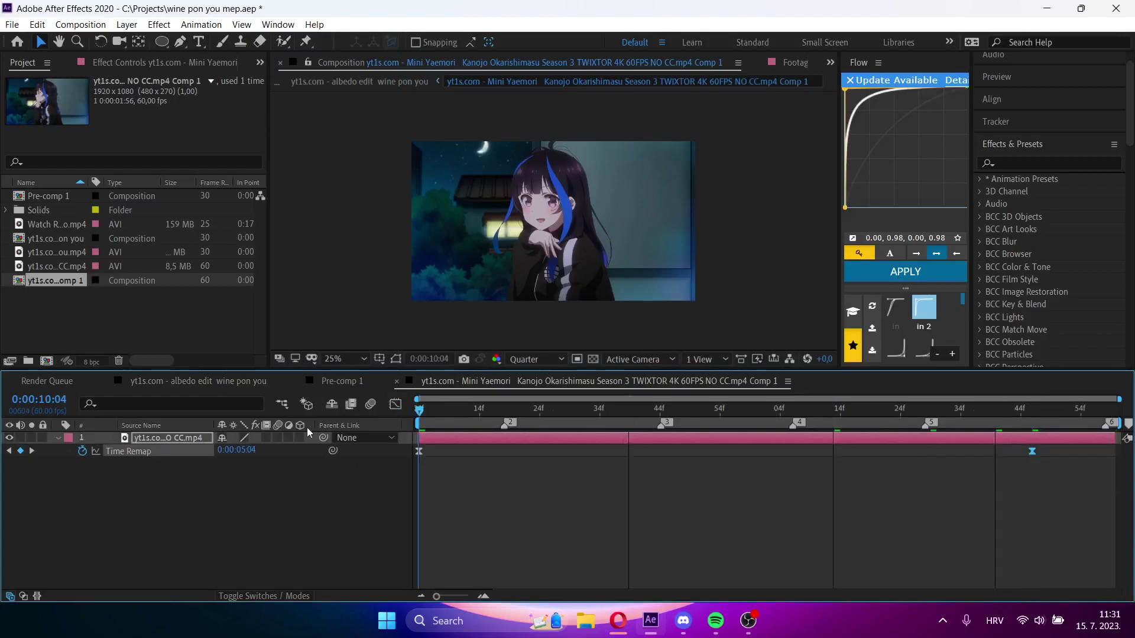
- Preview the retimed clip in the main composition
key(Tab)
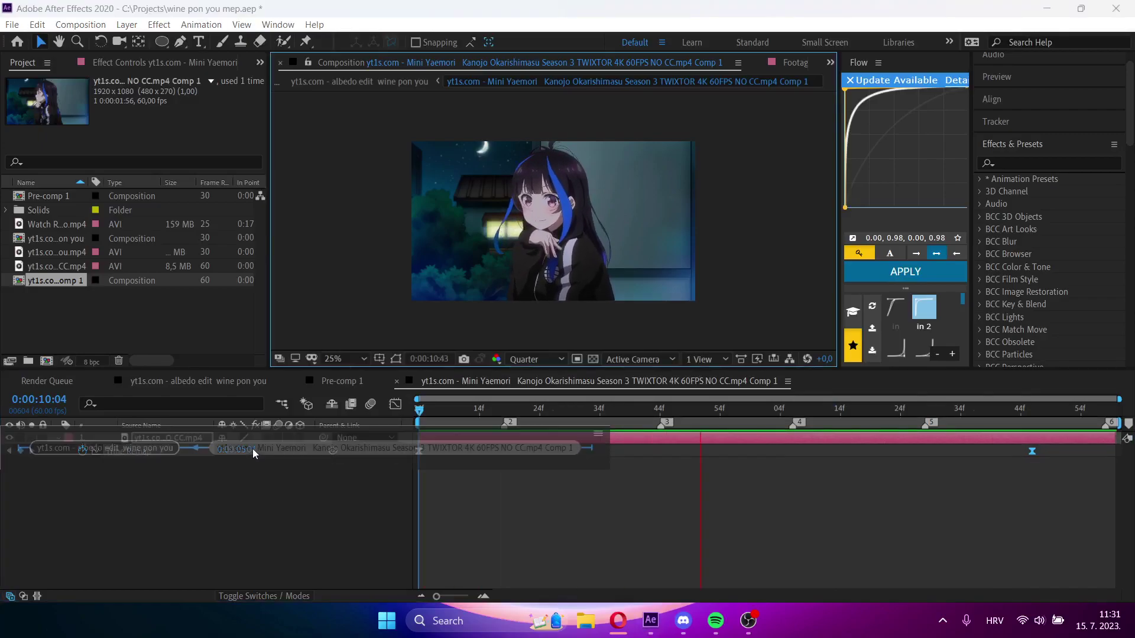
click(142, 452)
key(space)
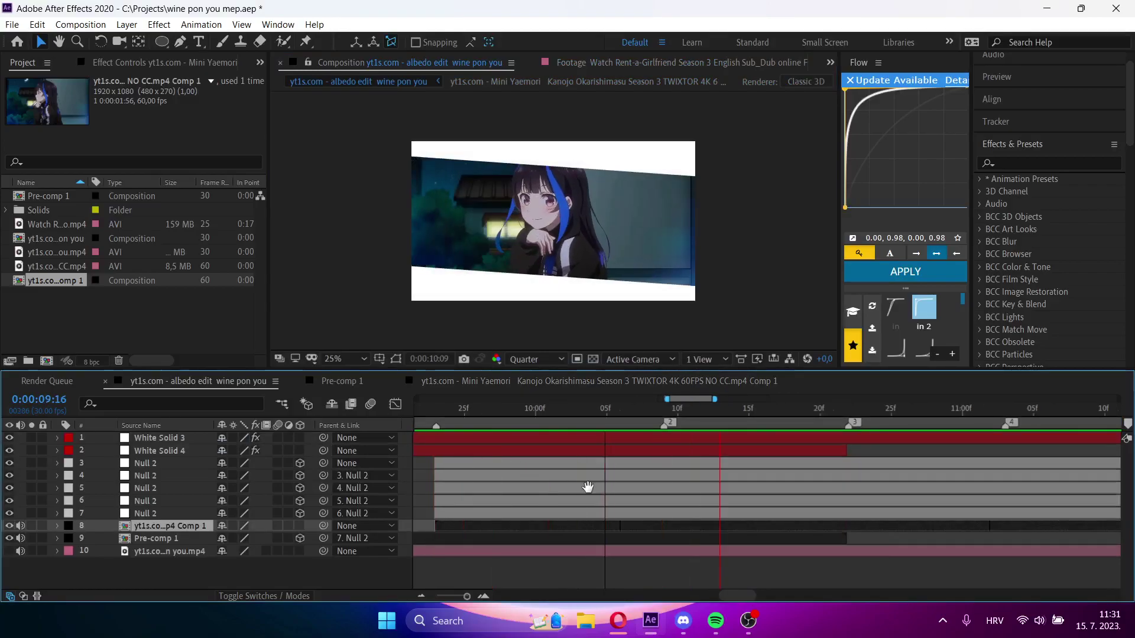
- In the clip's value graph, extend the last Time Remap keyframe's incoming handle back almost to the first keyframe, and preview the clip
double_click(597, 526)
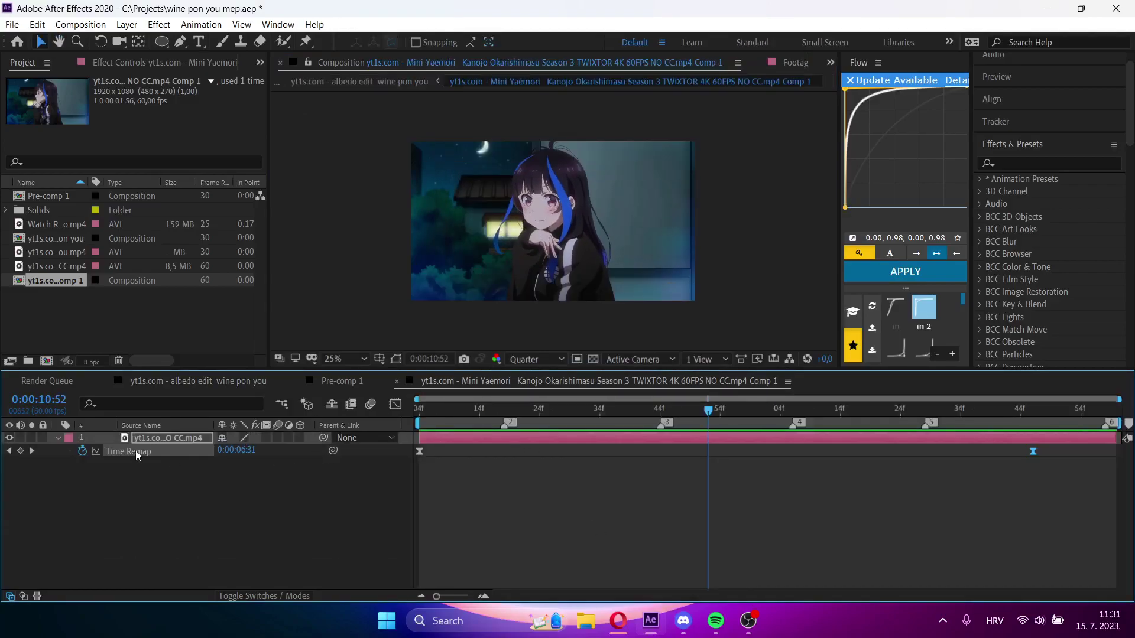
click(501, 409)
click(396, 405)
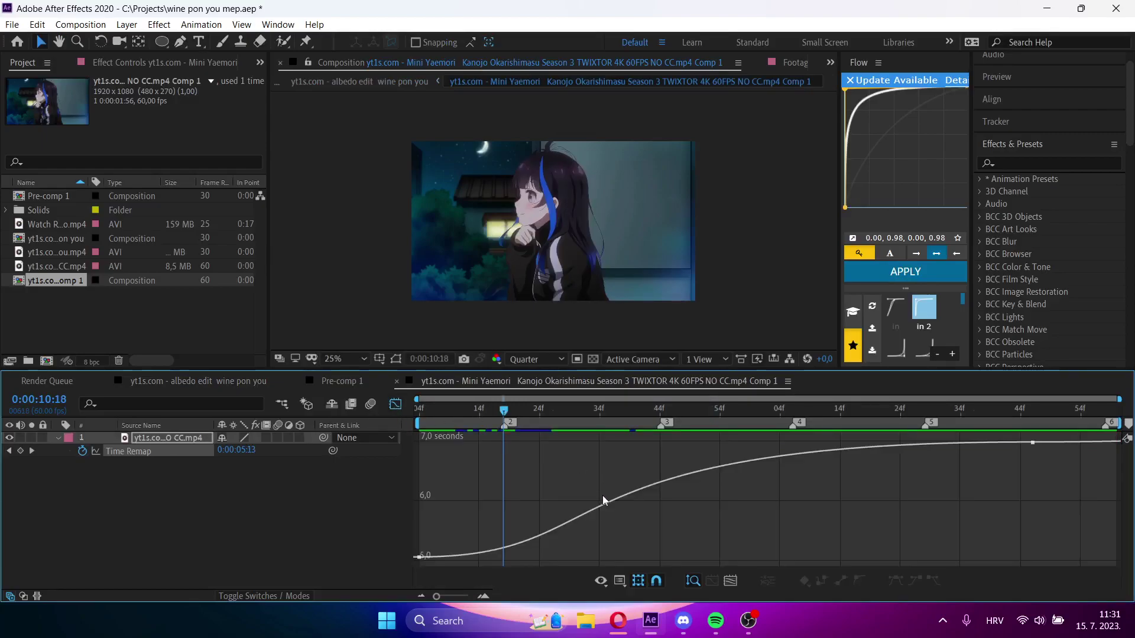
click(603, 501)
click(1084, 493)
click(1026, 442)
drag(523, 445, 423, 445)
click(420, 410)
key(space)
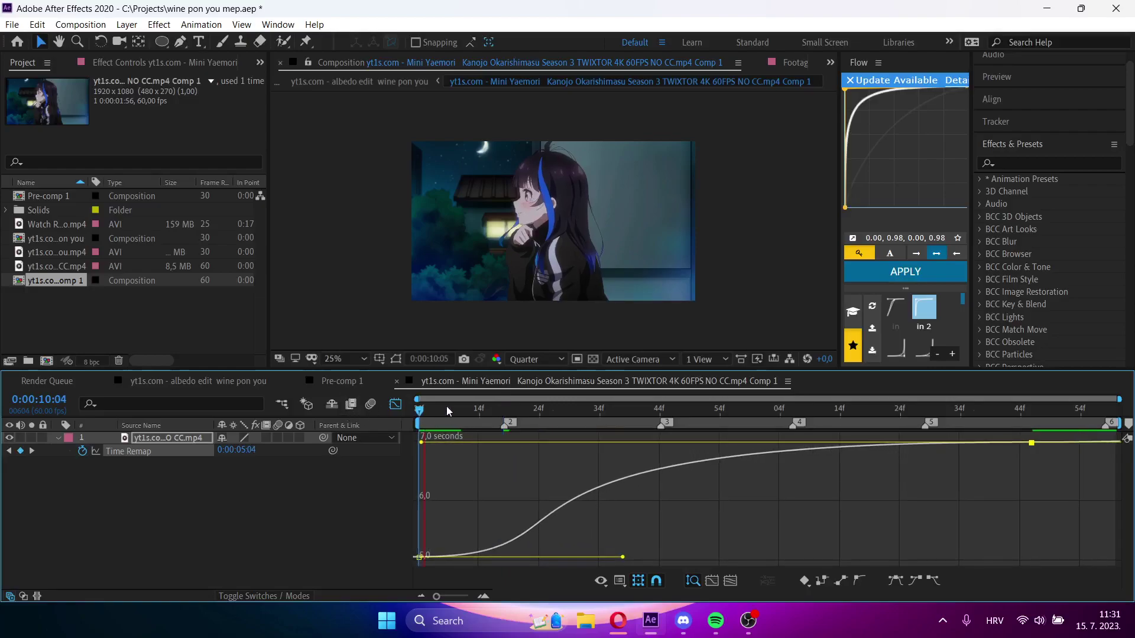
- Preview the clip in the main composition from 0:00:09:23 and save the project
key(Tab)
click(288, 416)
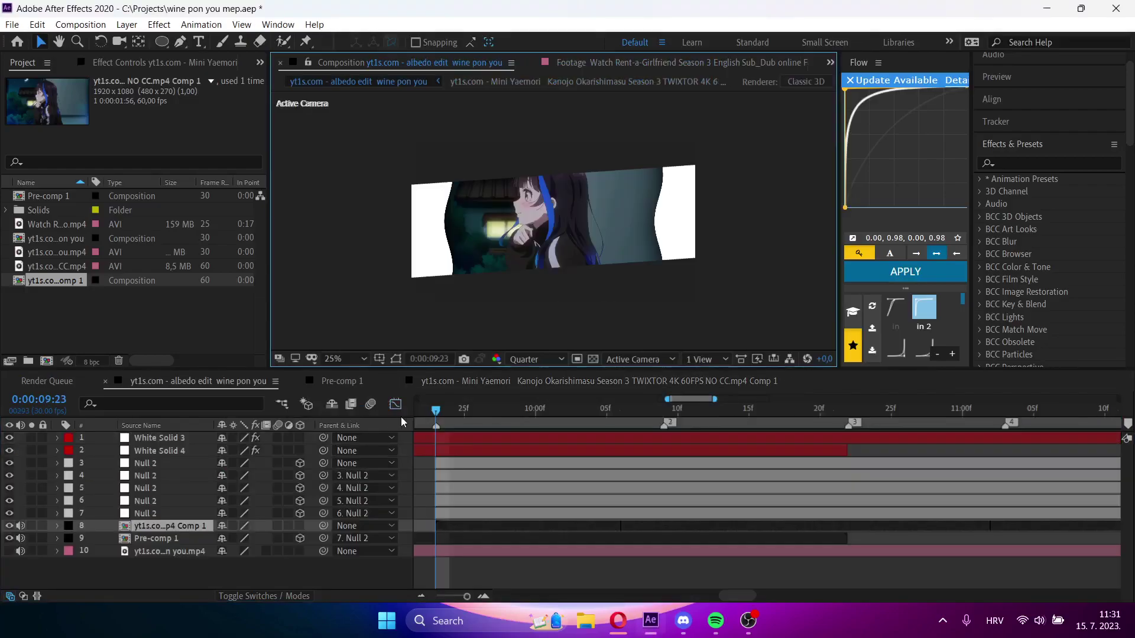
key(space)
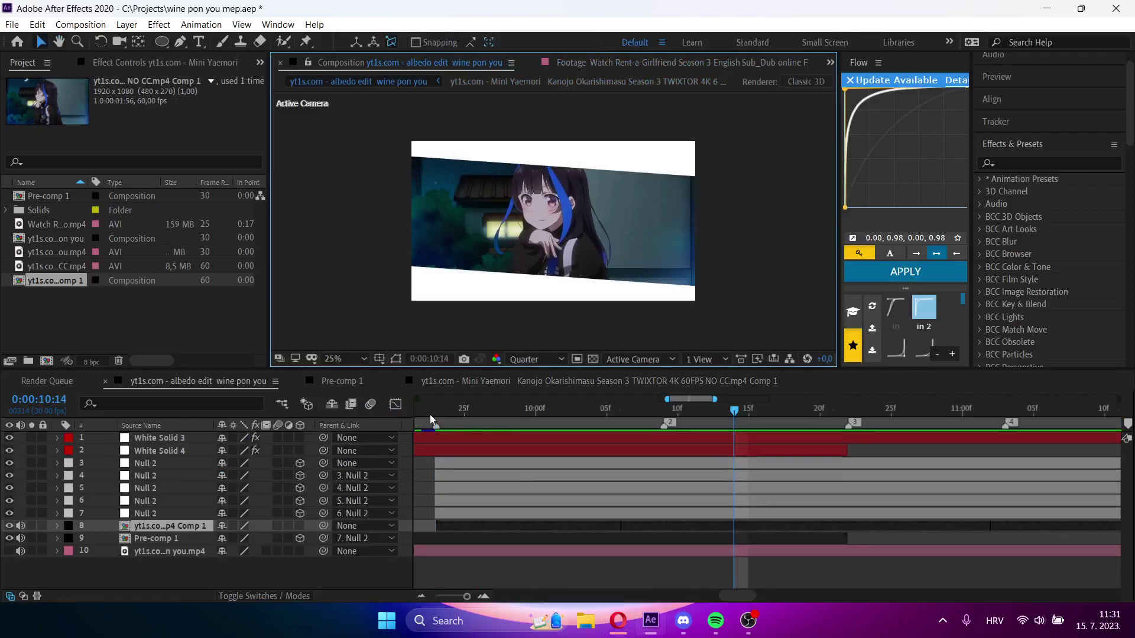
key(space)
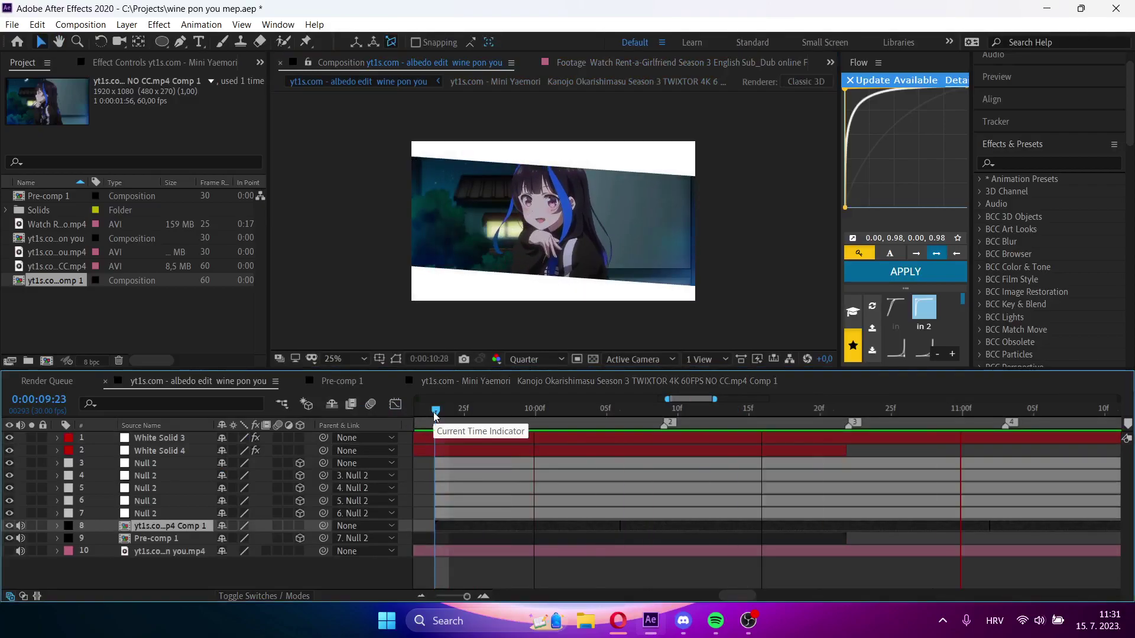
key(space)
key(space)
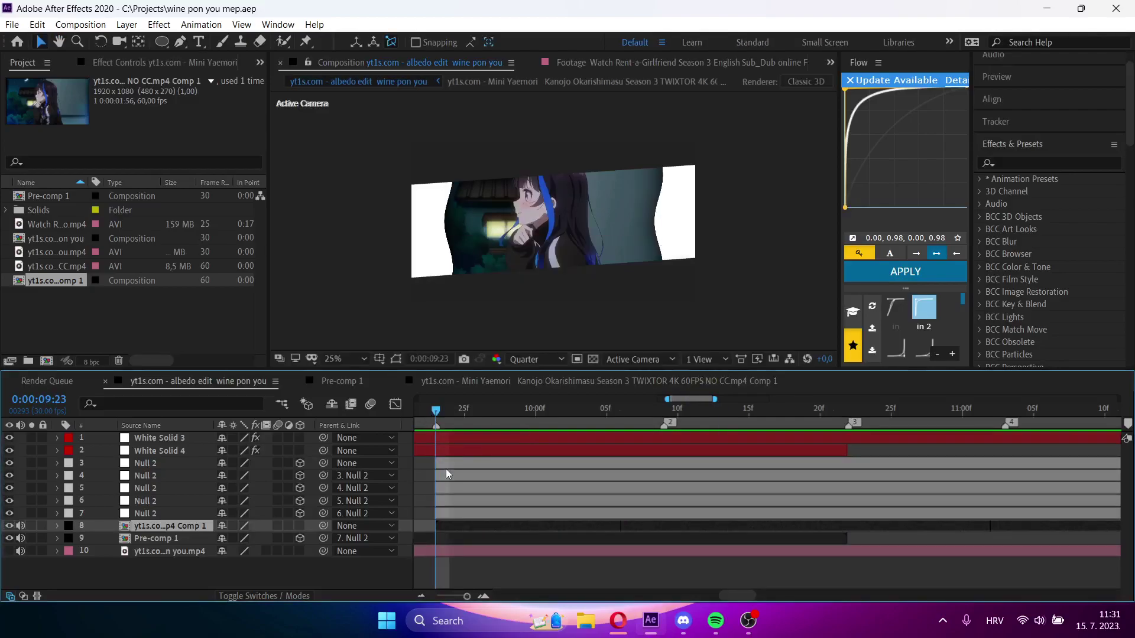
click(445, 468)
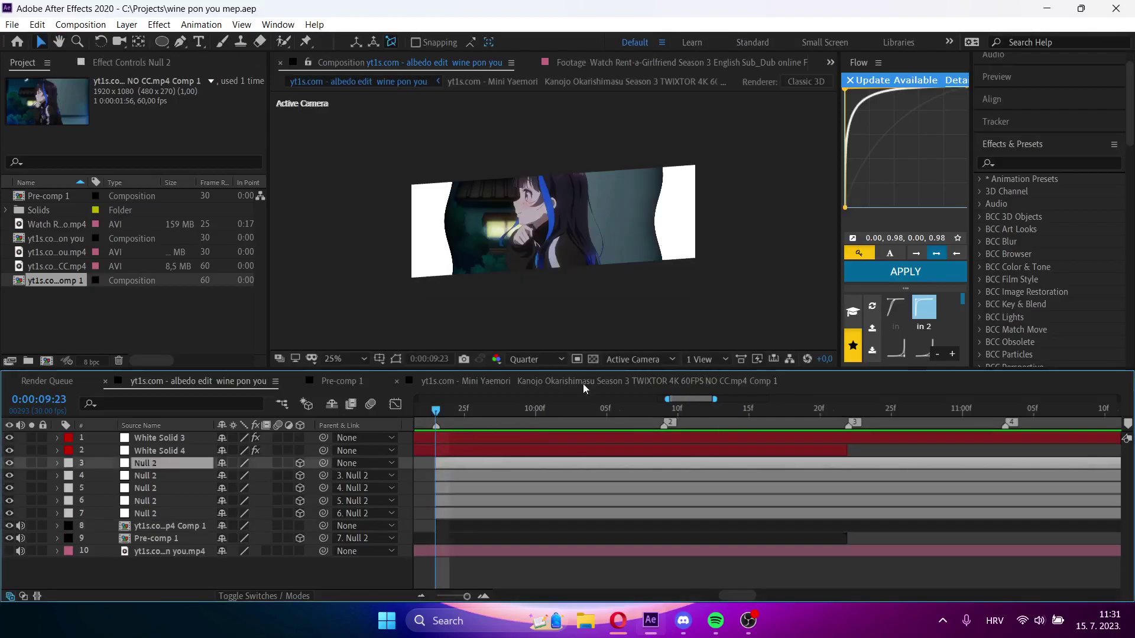
click(473, 513)
click(480, 525)
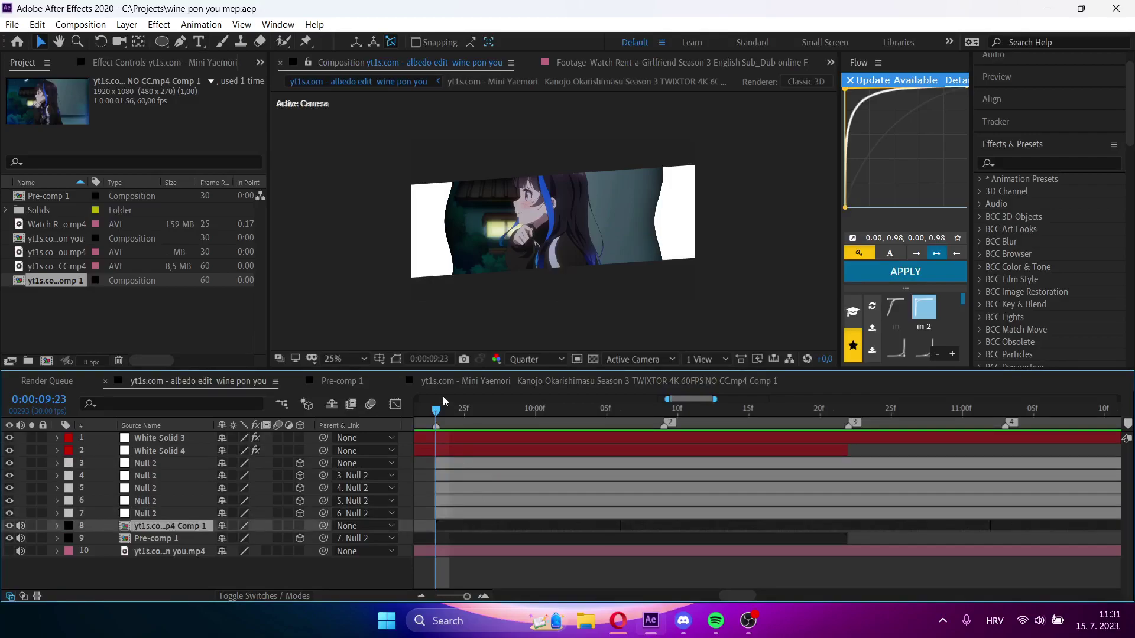
click(288, 40)
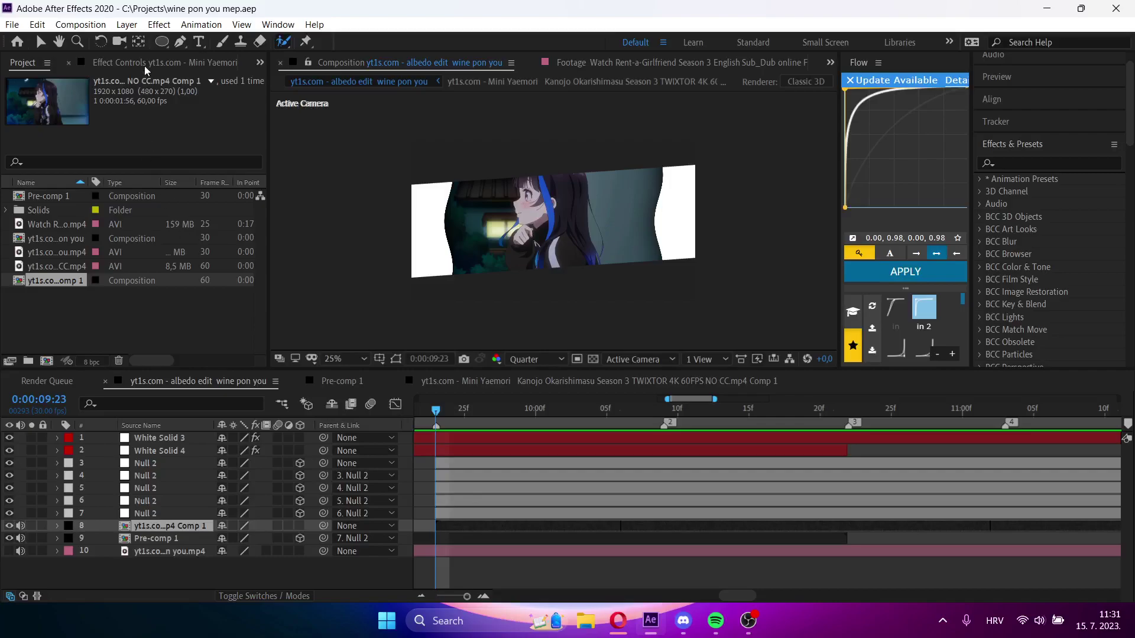
click(185, 40)
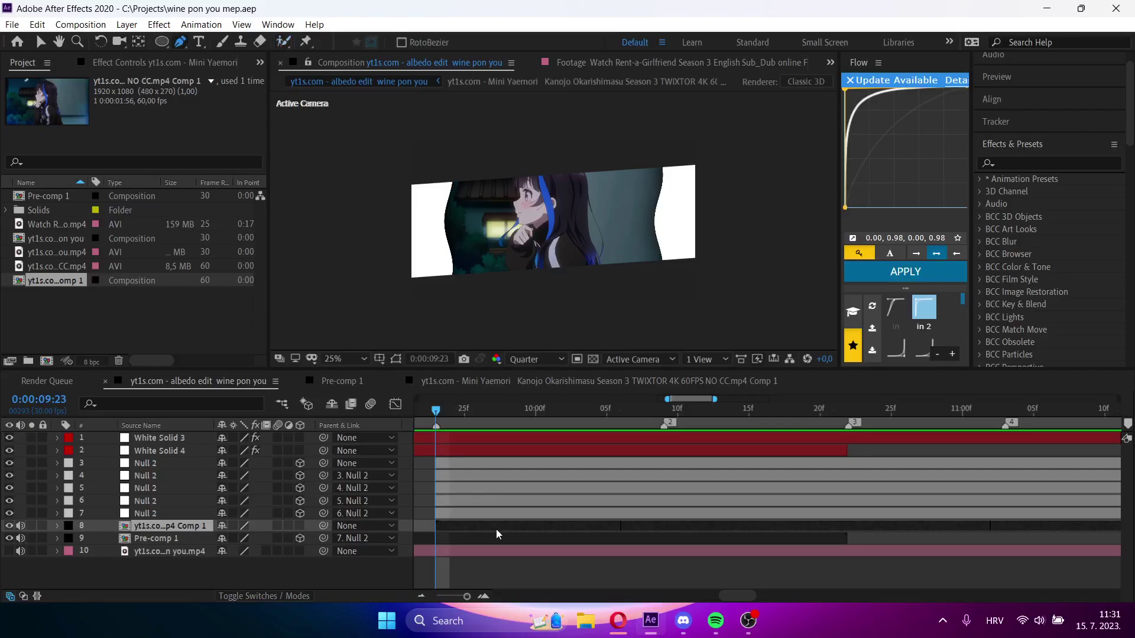
- Try Freeze Frame on the clip layer at 0:00:09:23 and undo it
right_click(495, 528)
mouse_move(577, 201)
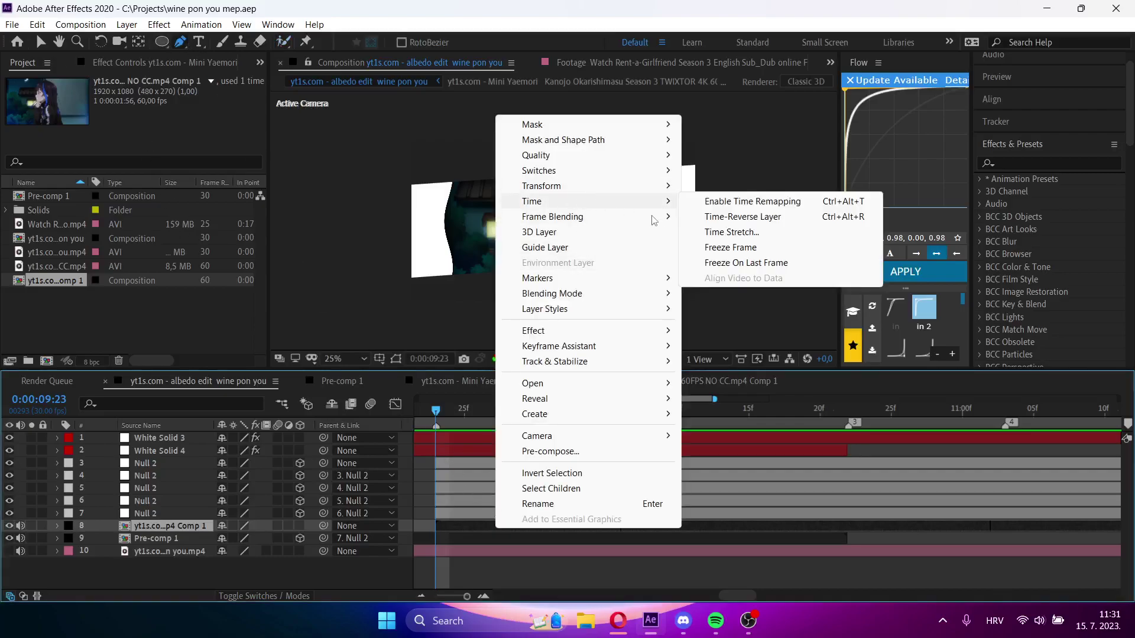
click(721, 248)
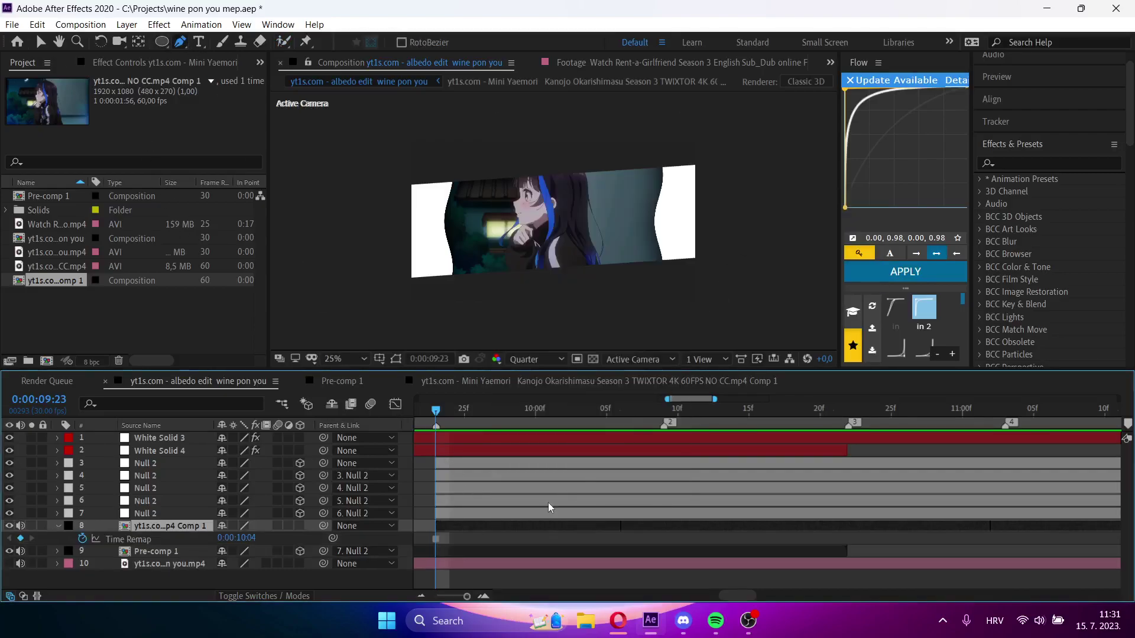
key(ctrl+z)
- Enable Time Remapping on the clip layer and add a Time Remap keyframe at marker 2, 0:00:10:09
right_click(445, 528)
mouse_move(604, 201)
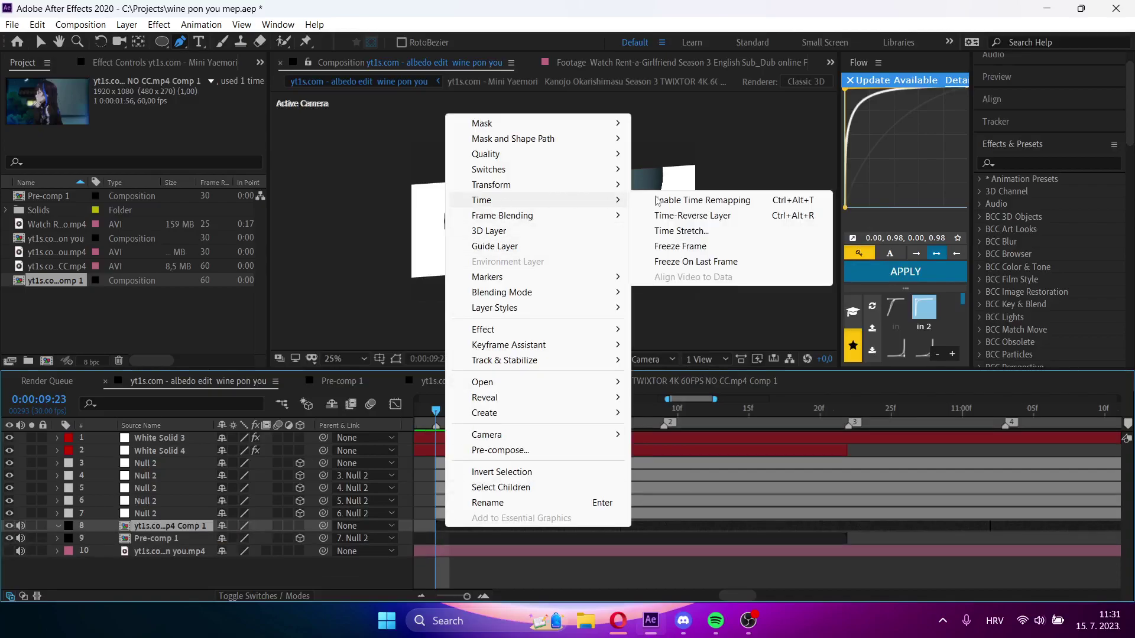
click(680, 246)
drag(484, 414, 663, 408)
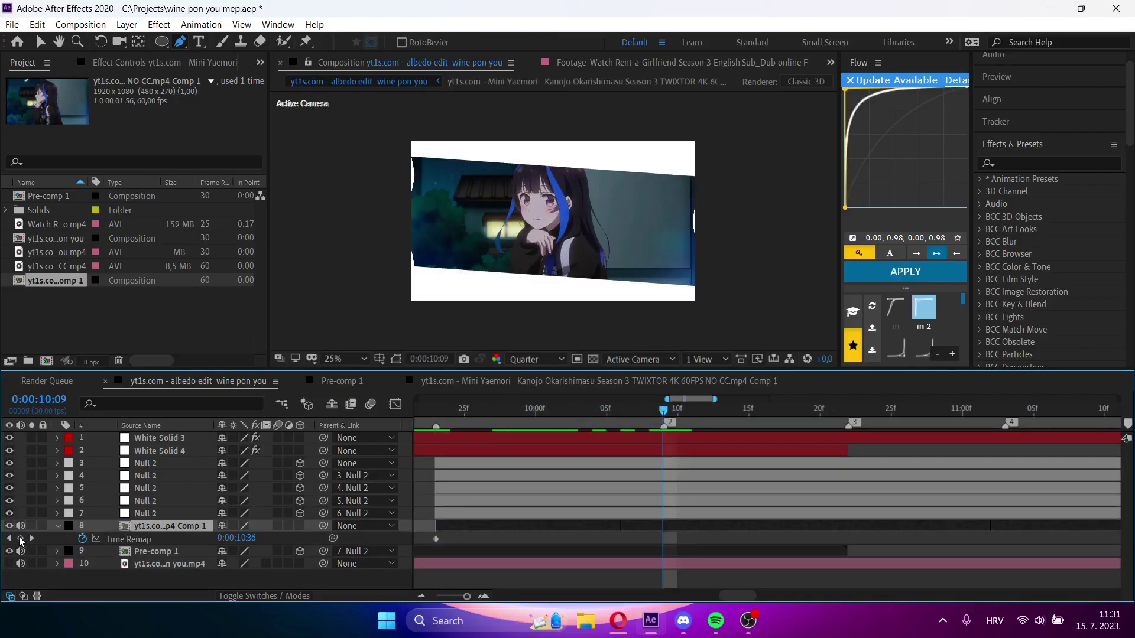
click(21, 539)
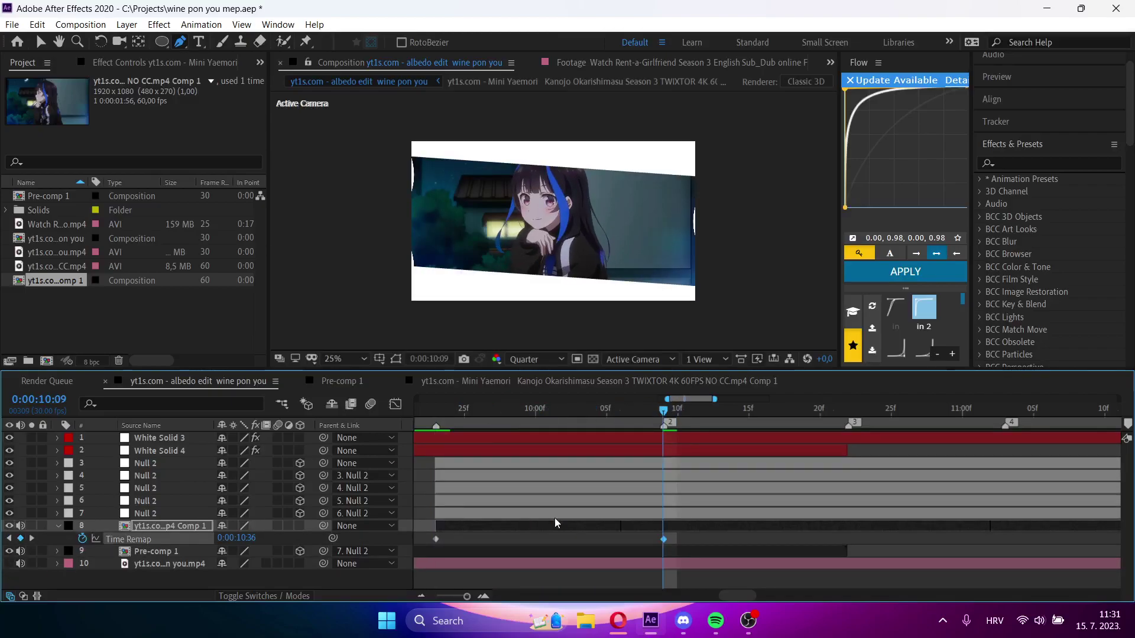
- Apply Easy Ease to the clip layer's Time Remap keyframes at 0:00:09:23 and 0:00:10:09, and display their value graph
click(436, 411)
click(435, 539)
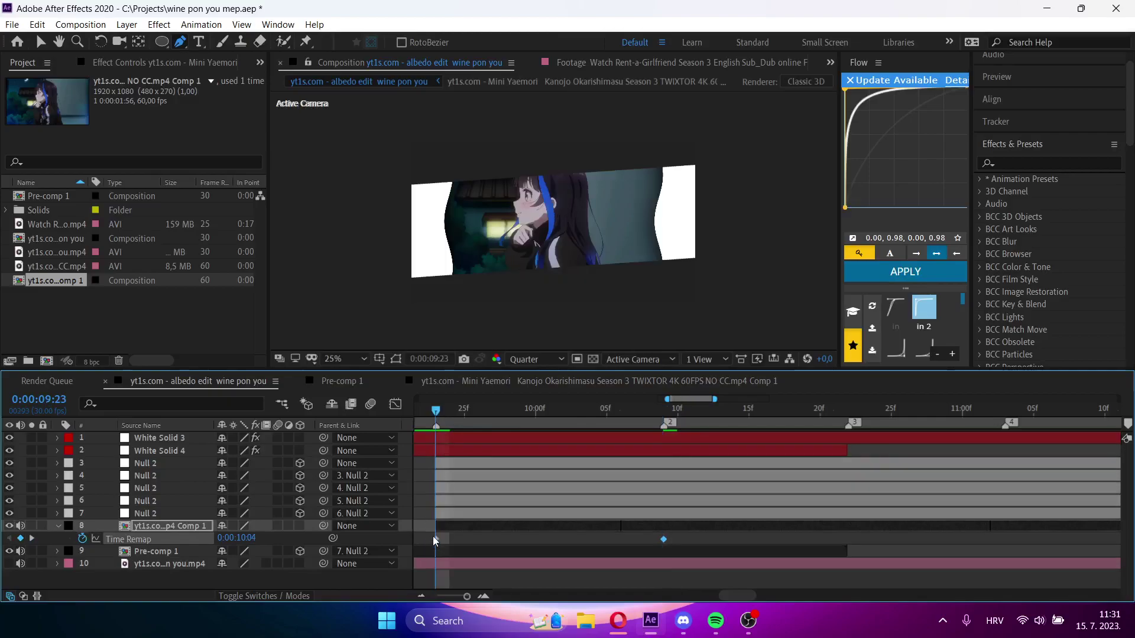
drag(692, 535, 427, 542)
scroll(720, 467, left, 3)
click(853, 409)
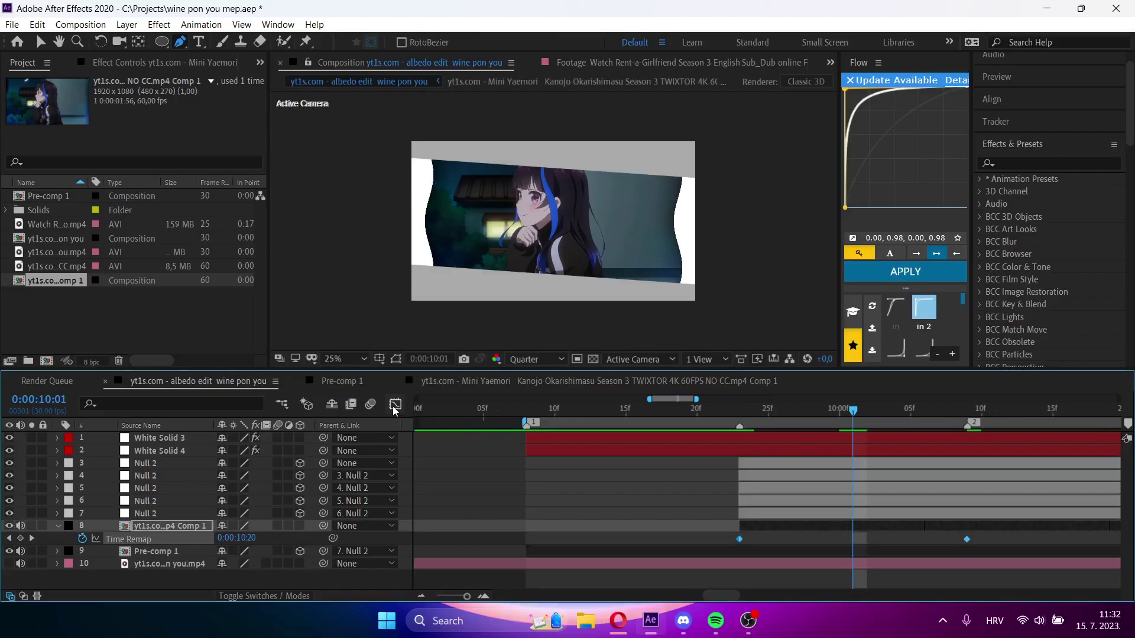
key(shift+F3)
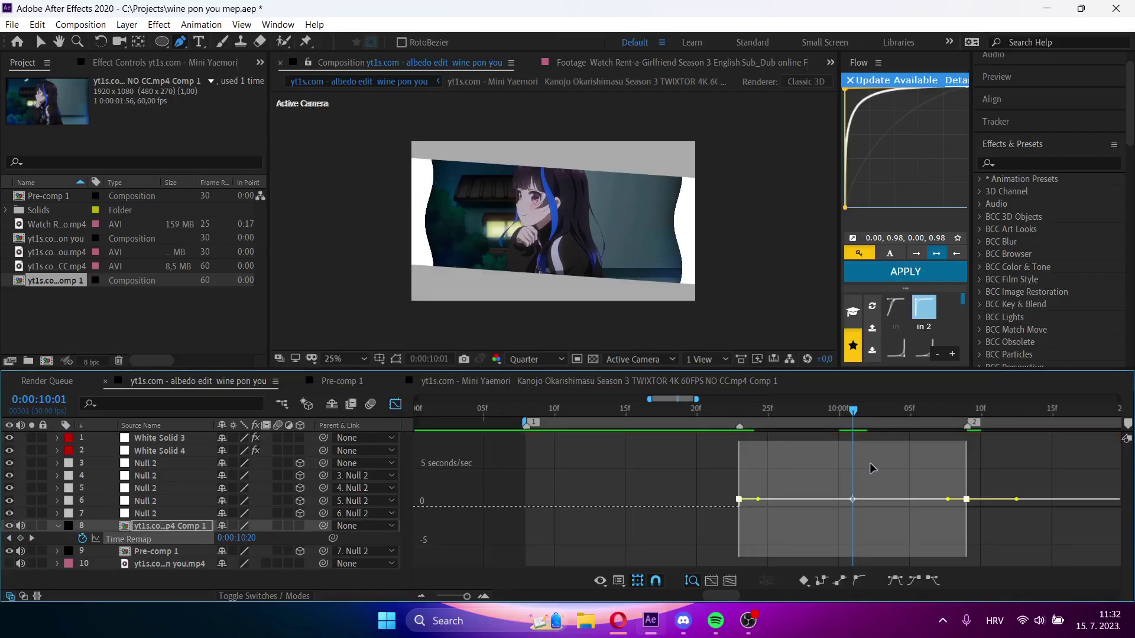
click(894, 582)
right_click(981, 556)
click(999, 410)
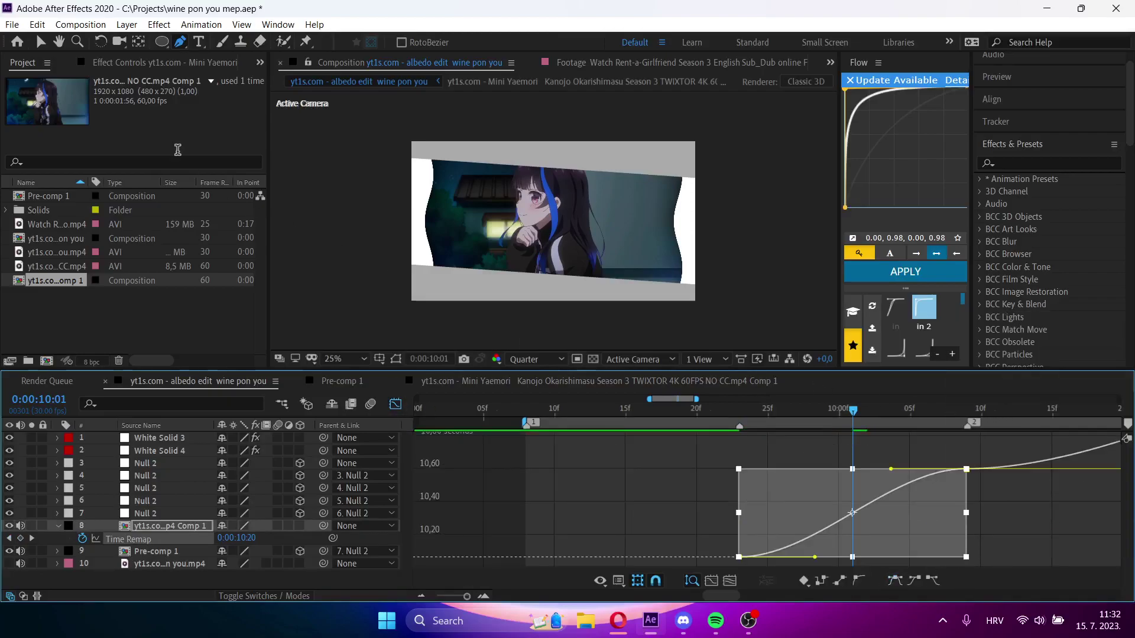
- Pull the marker 2 keyframe's incoming handle steeply down so the clip accelerates into it, and preview the result
key(v)
click(966, 468)
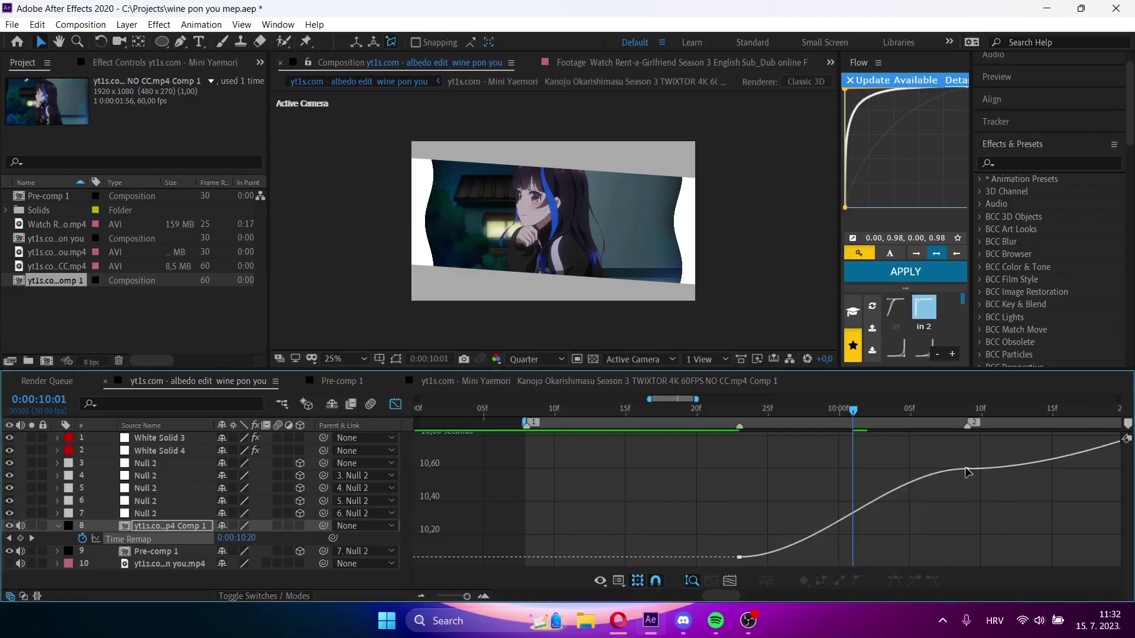
drag(891, 470, 962, 549)
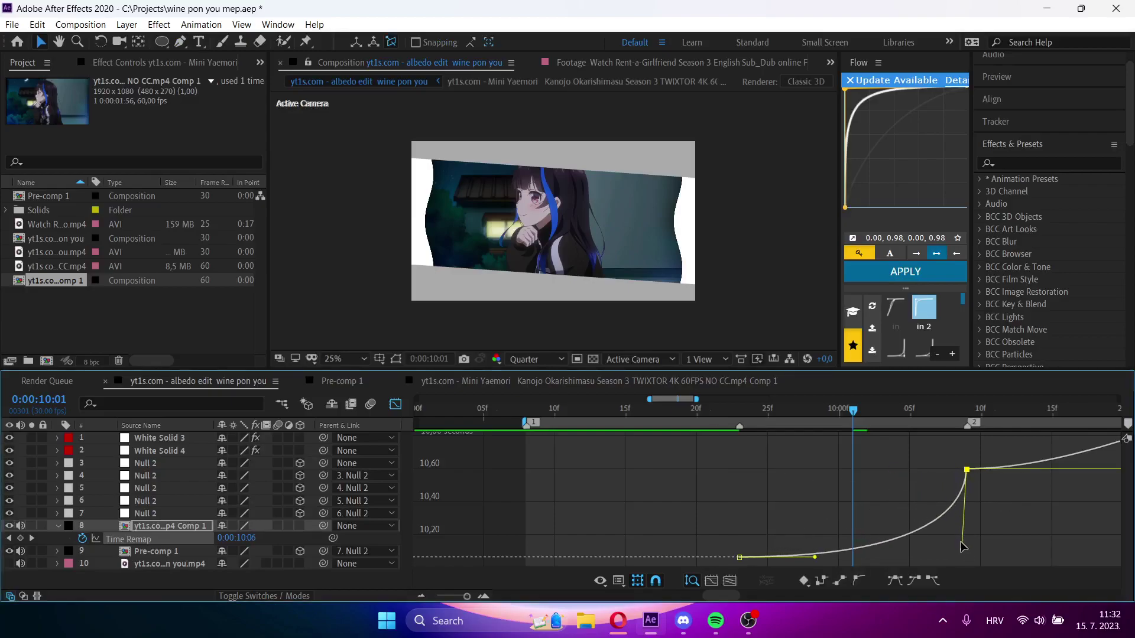
drag(843, 418, 755, 417)
key(ctrl+z)
click(753, 408)
key(space)
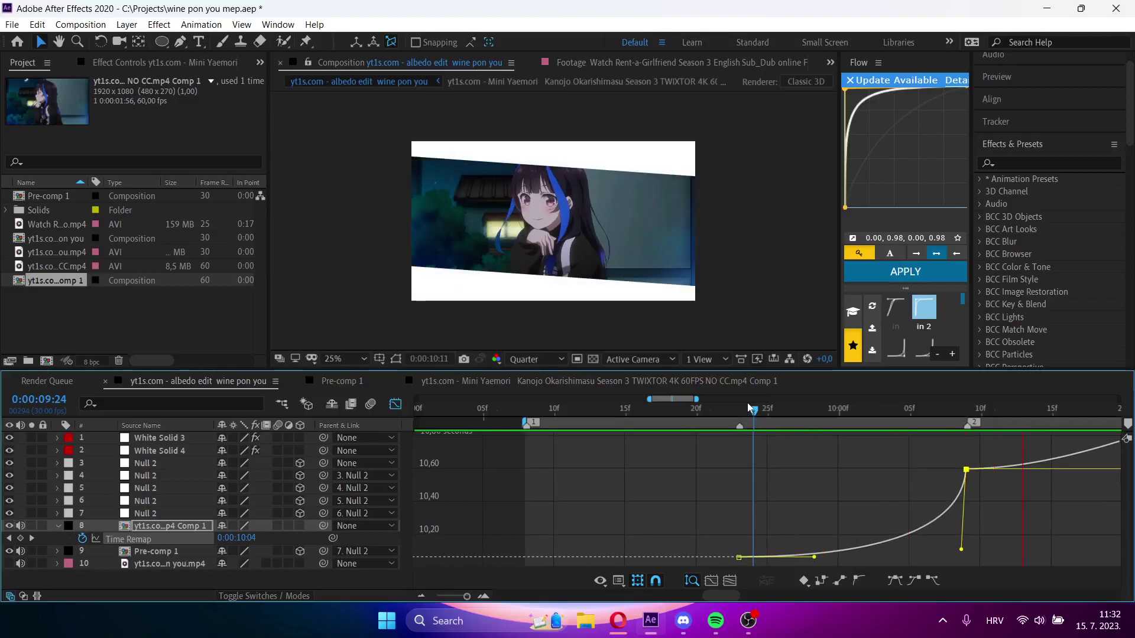
- Switch the timeline from the graph back to layer bars and return to 0:00:09:23, collapsing the clip layer's keyframes
key(space)
click(395, 405)
click(808, 412)
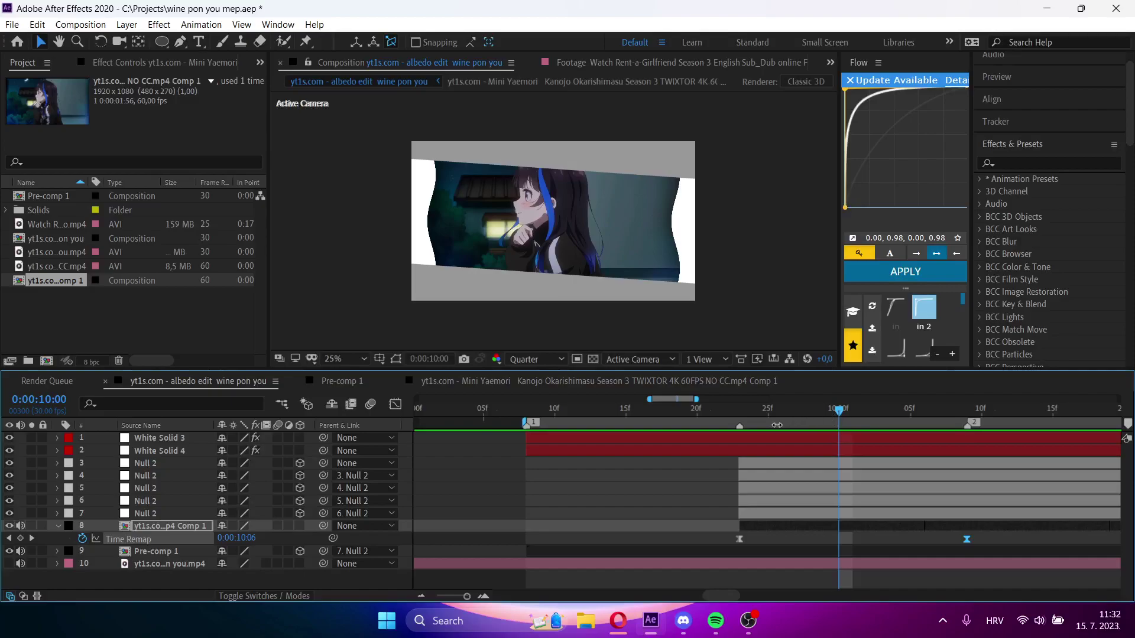
click(740, 415)
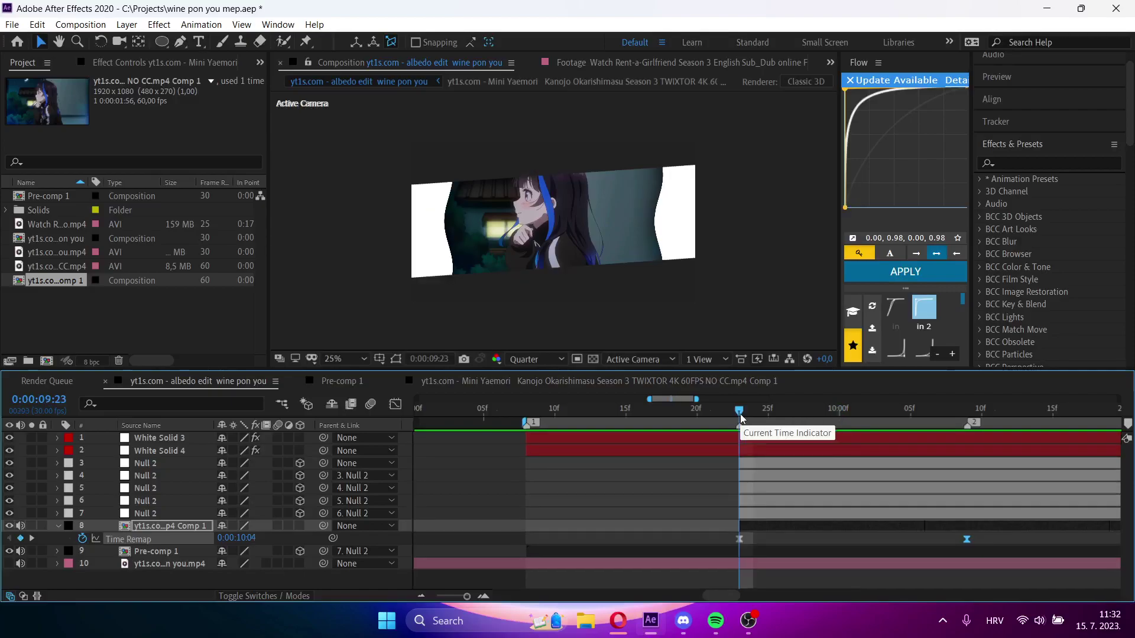
key(u)
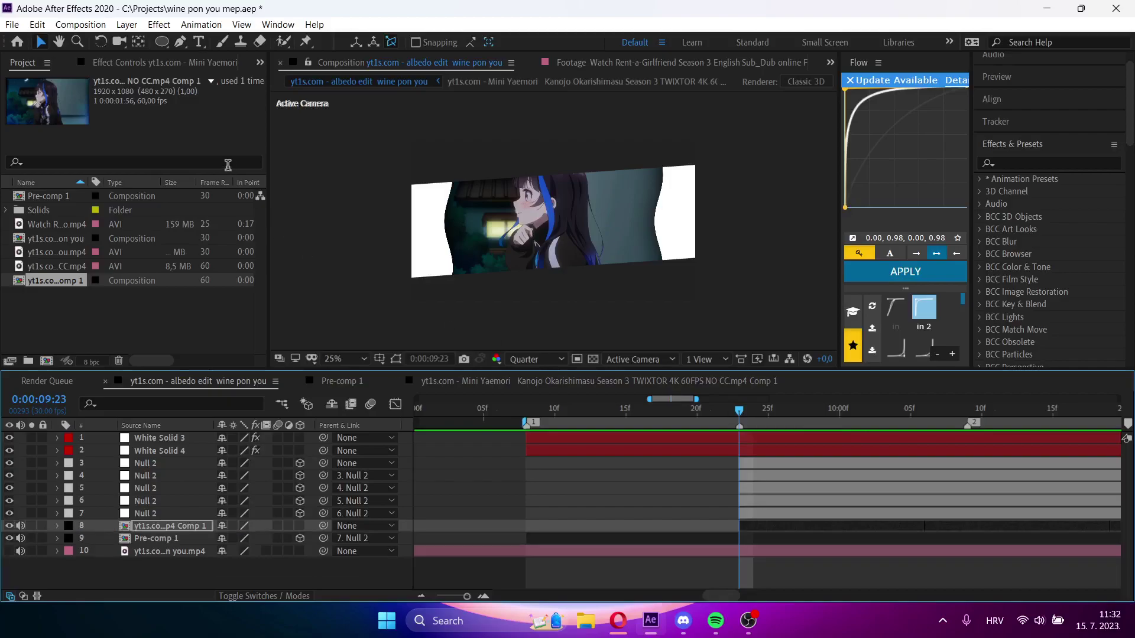
- Open the clip's nested Mini Yaemori composition and set its preview to Full resolution
click(180, 43)
double_click(779, 524)
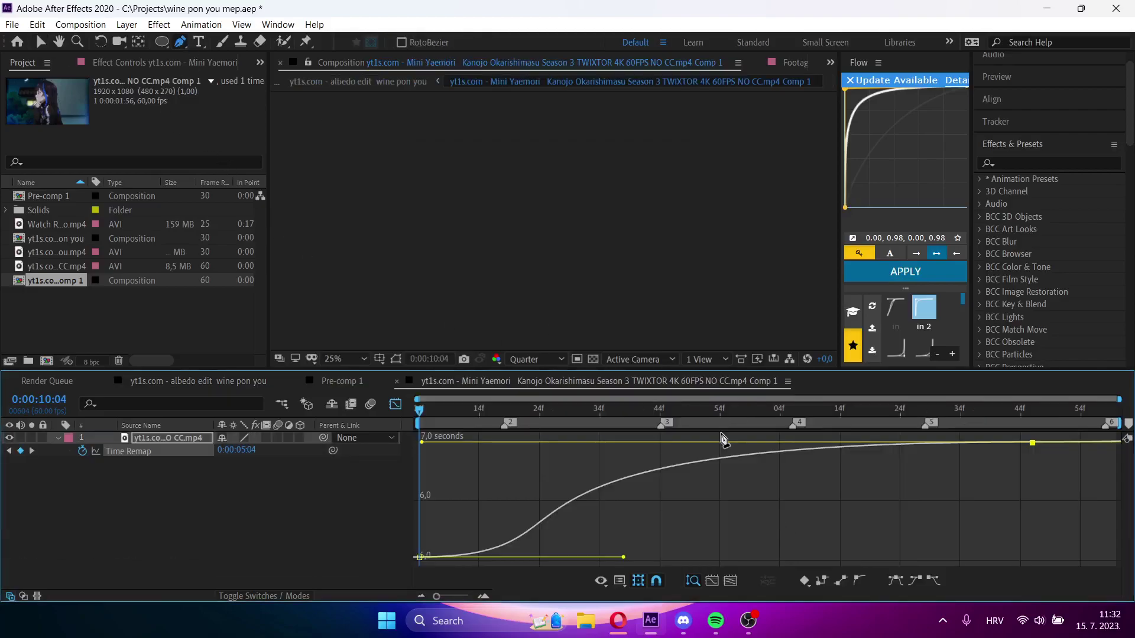
click(59, 41)
click(544, 217)
drag(545, 217, 572, 218)
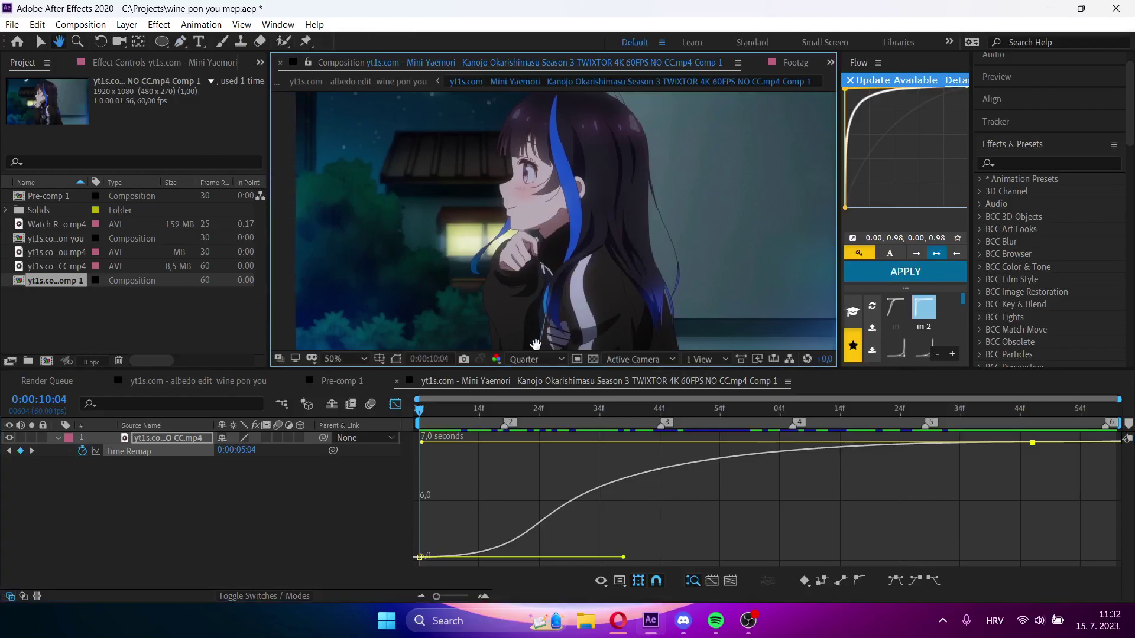
click(535, 359)
click(540, 384)
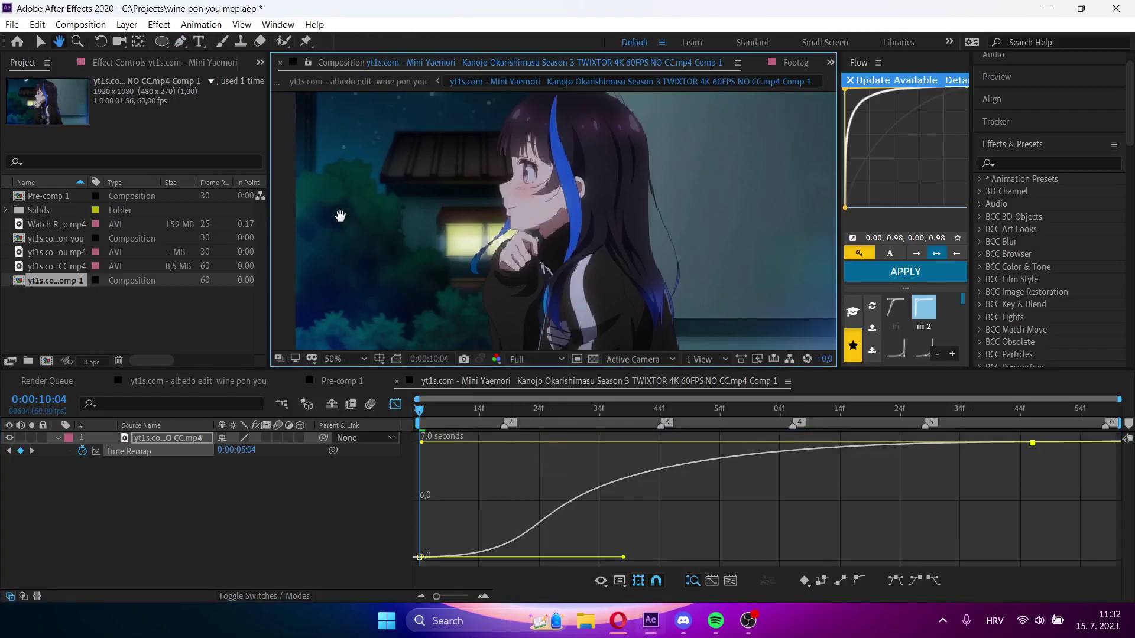
- Try to trace the girl with a Pen tool mask, starting at the frame's lower edge and following her back up to the hair
click(179, 41)
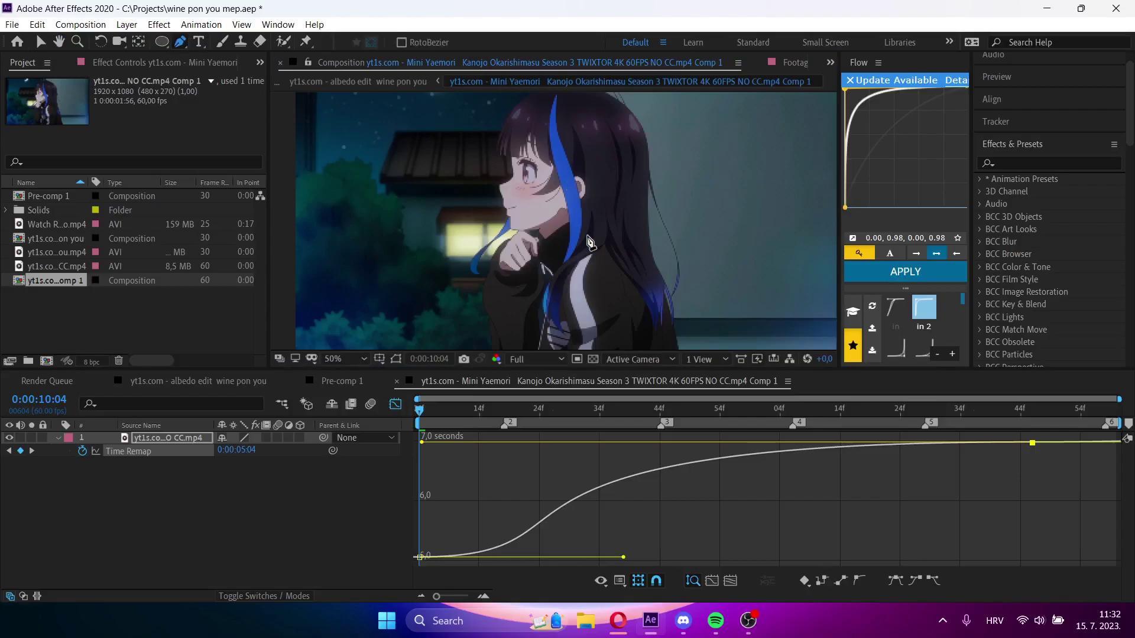
key(comma)
click(621, 308)
scroll(621, 309, up, 6)
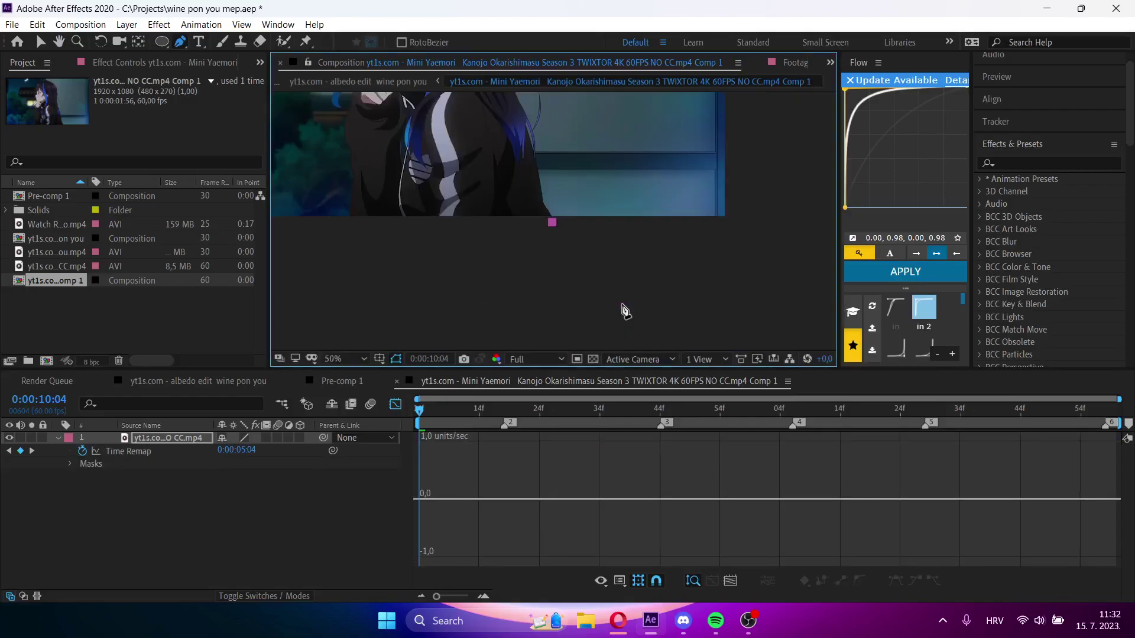
scroll(569, 245, up, 2)
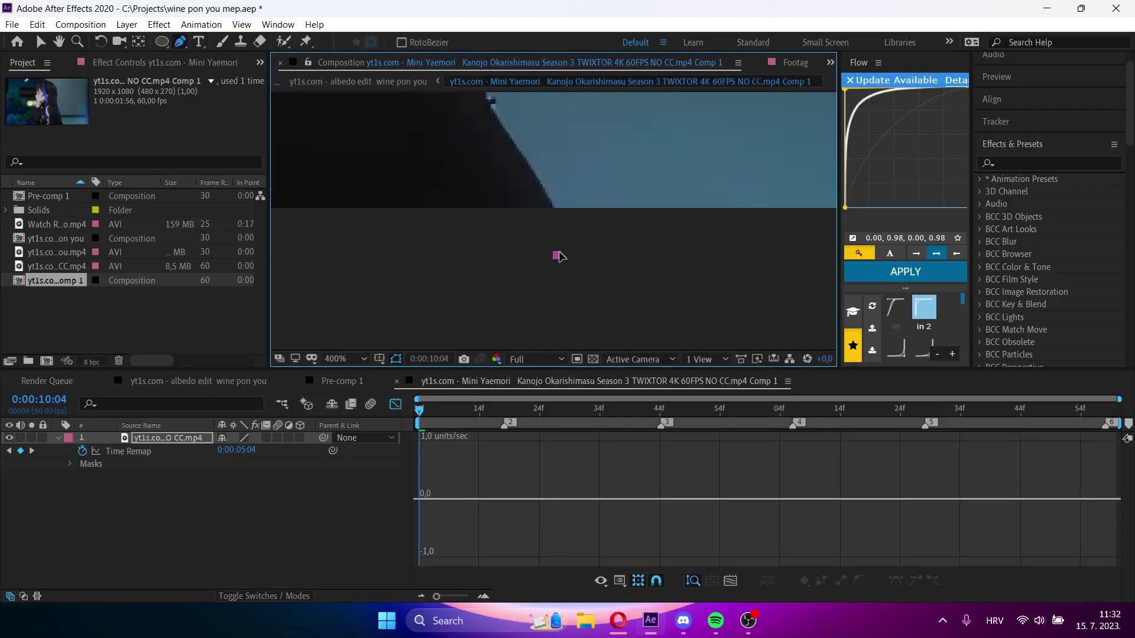
click(492, 108)
drag(485, 98, 483, 107)
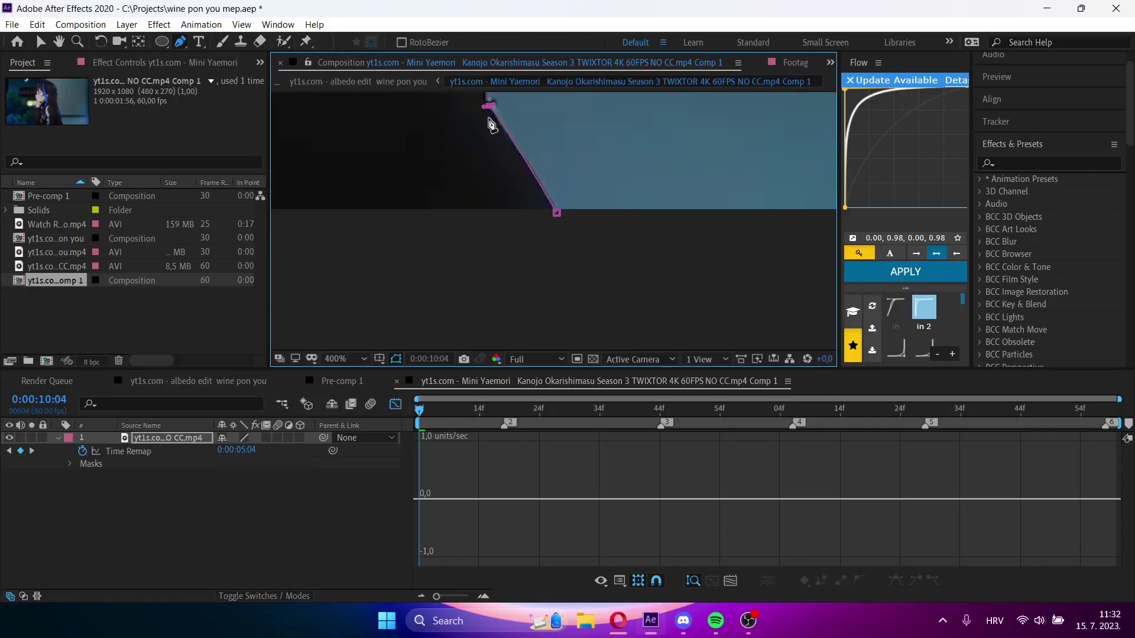
scroll(517, 126, up, 2)
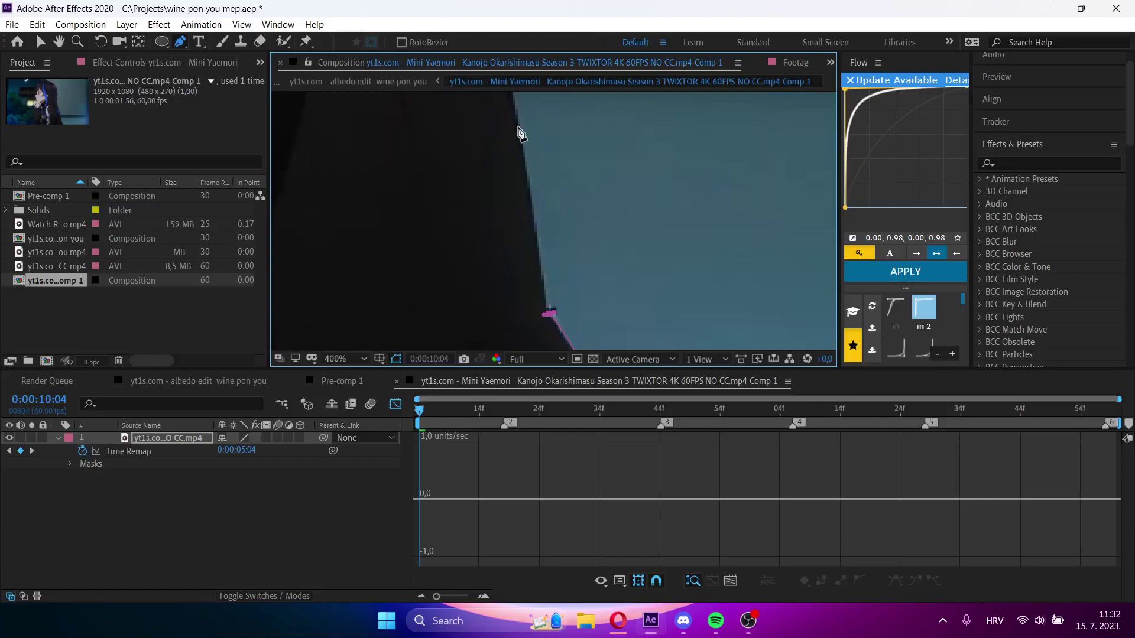
drag(518, 127, 515, 126)
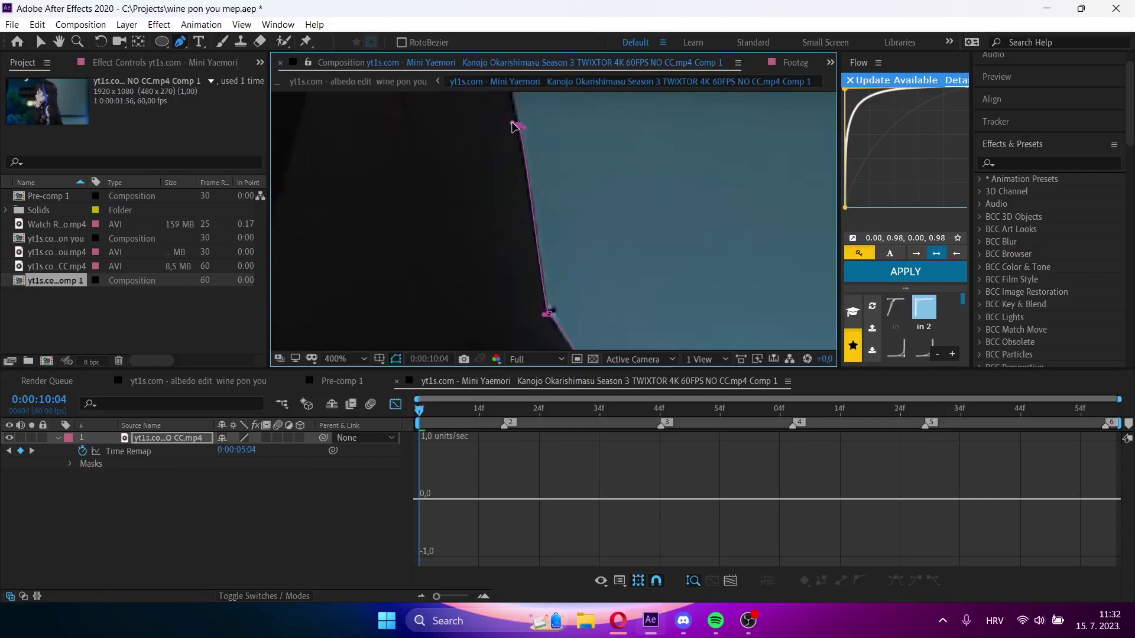
scroll(522, 127, up, 2)
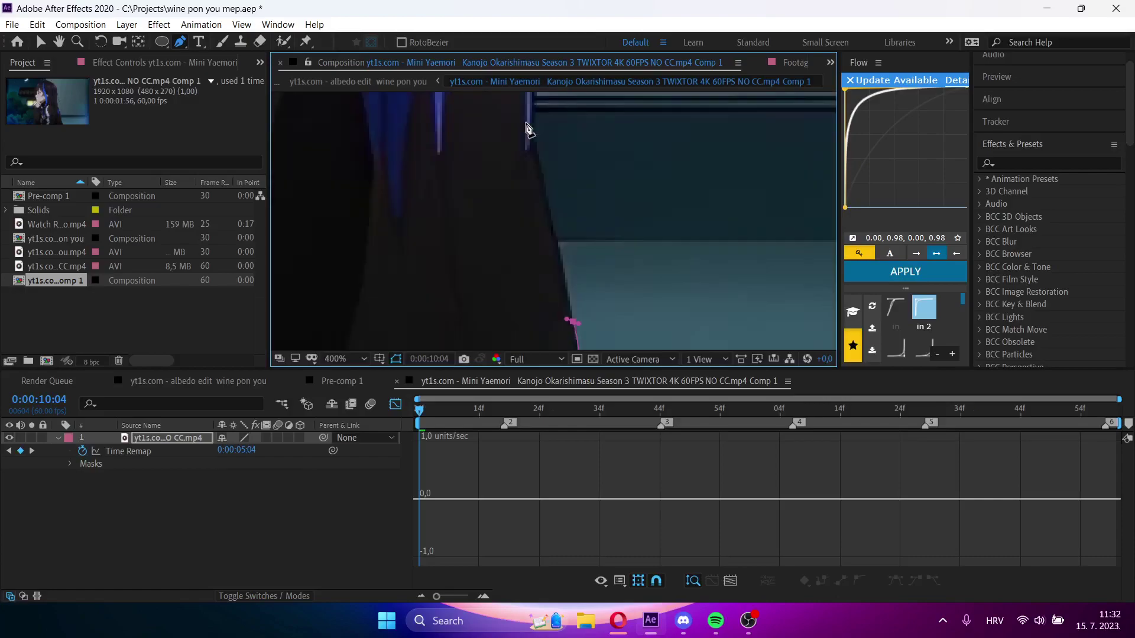
drag(541, 169, 537, 110)
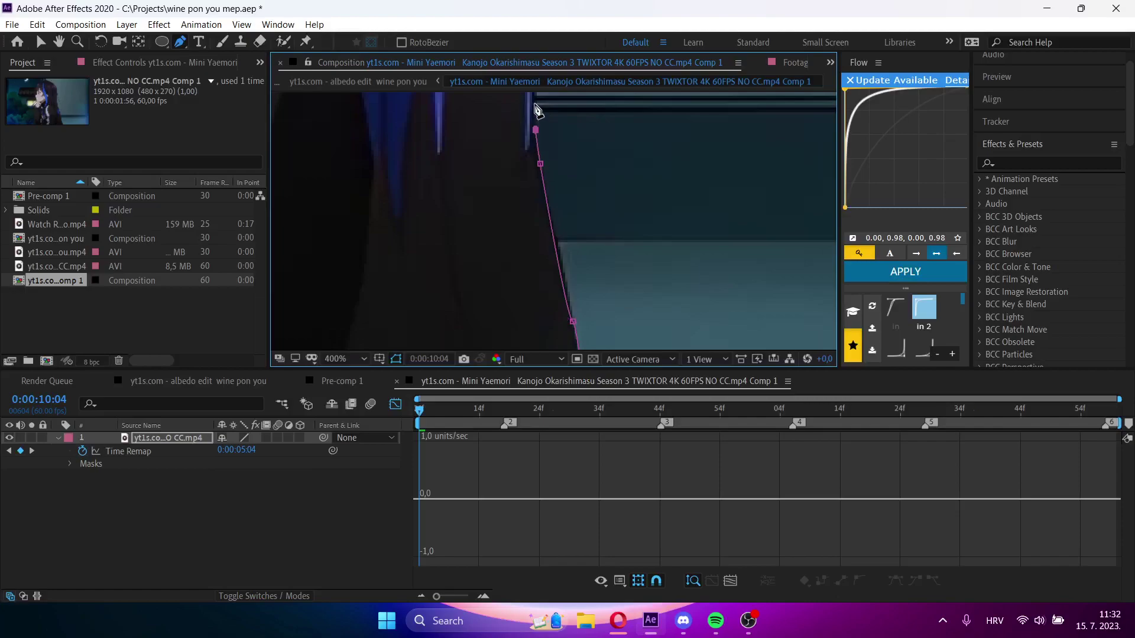
scroll(541, 133, down, 2)
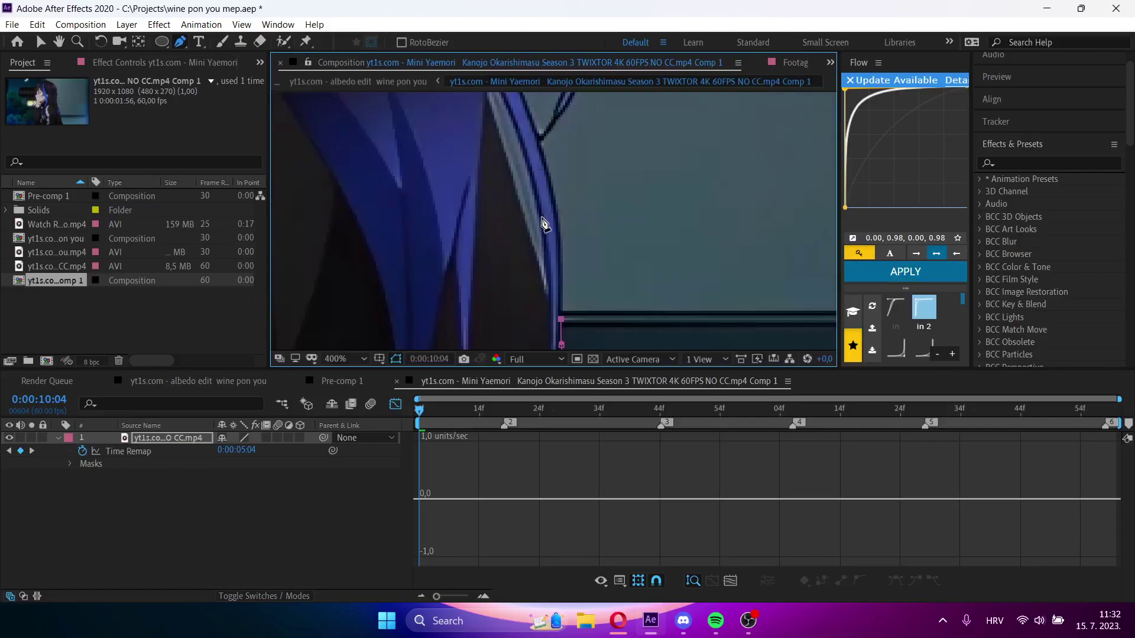
scroll(554, 254, down, 1)
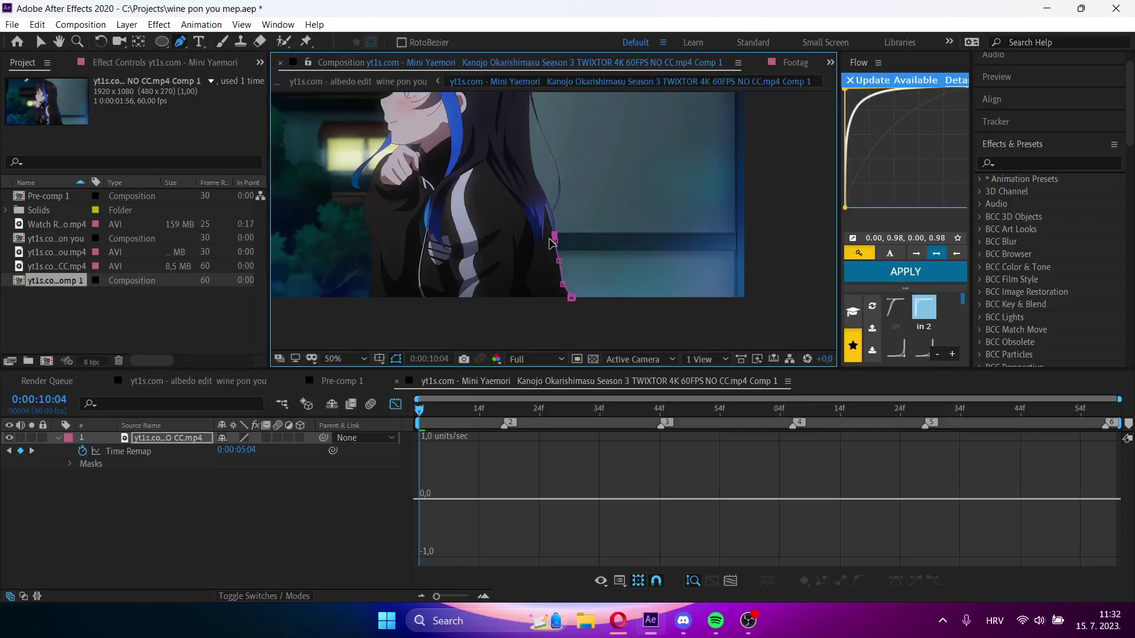
scroll(565, 192, down, 1)
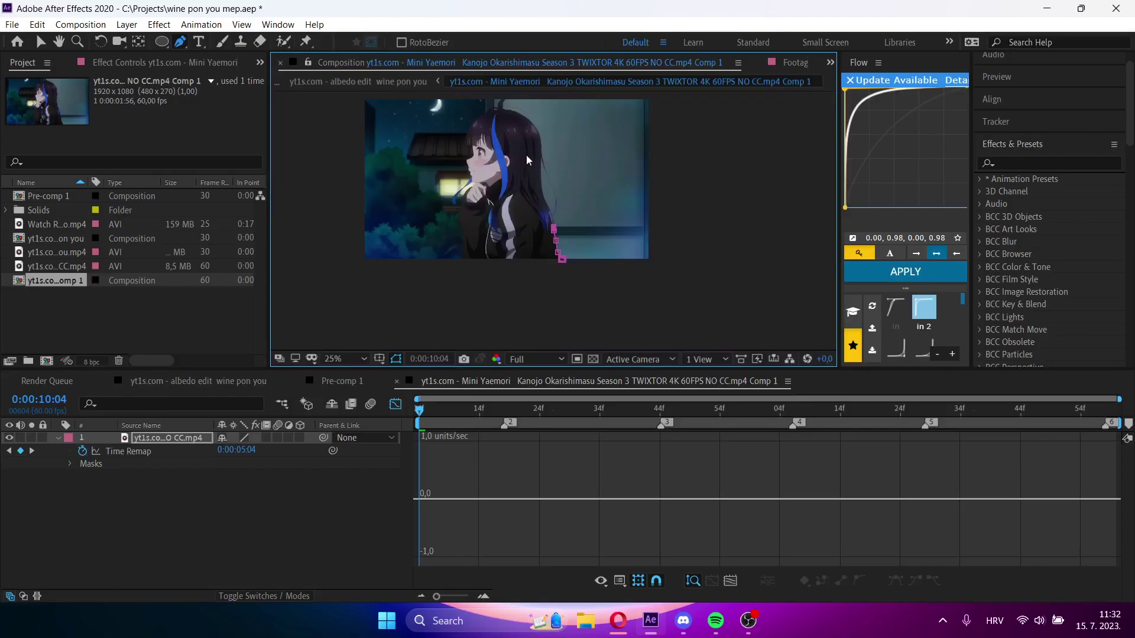
- Return to the main albedo edit composition and disable Time Remapping on the Mini Yaemori clip layer
click(394, 405)
key(Tab)
key(Tab)
key(Tab)
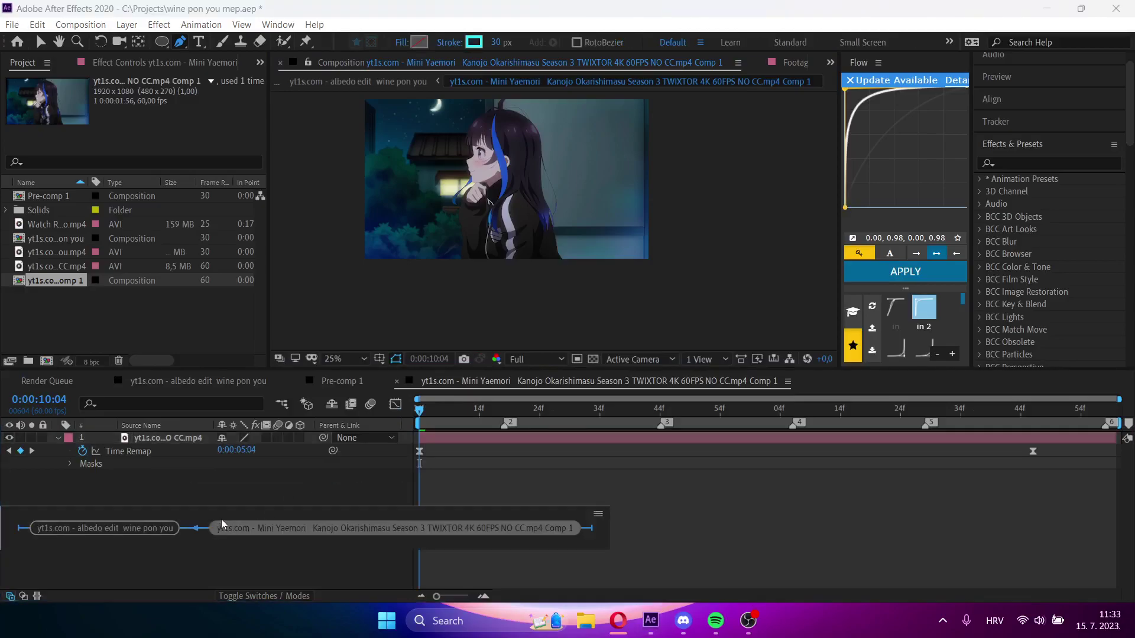
click(150, 529)
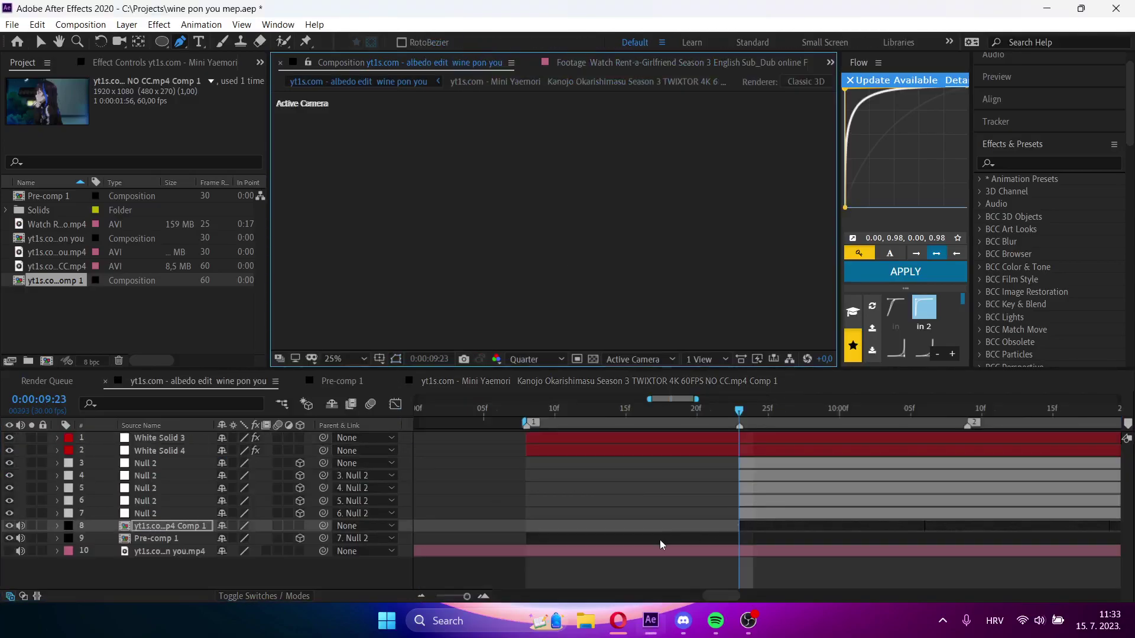
key(ctrl+alt+t)
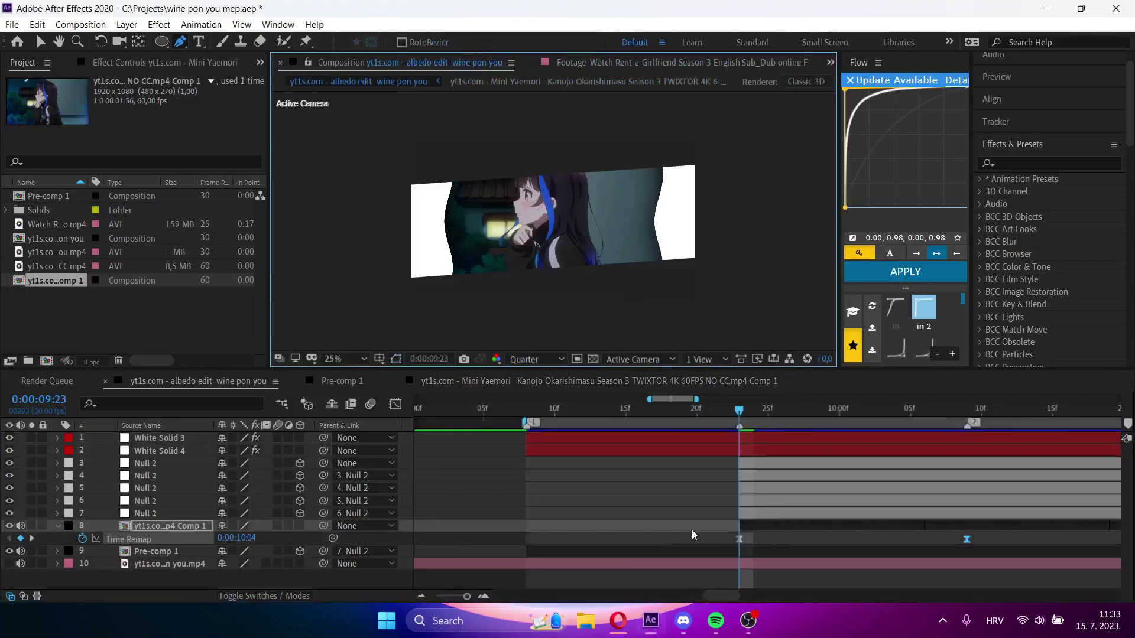
right_click(795, 530)
mouse_move(841, 207)
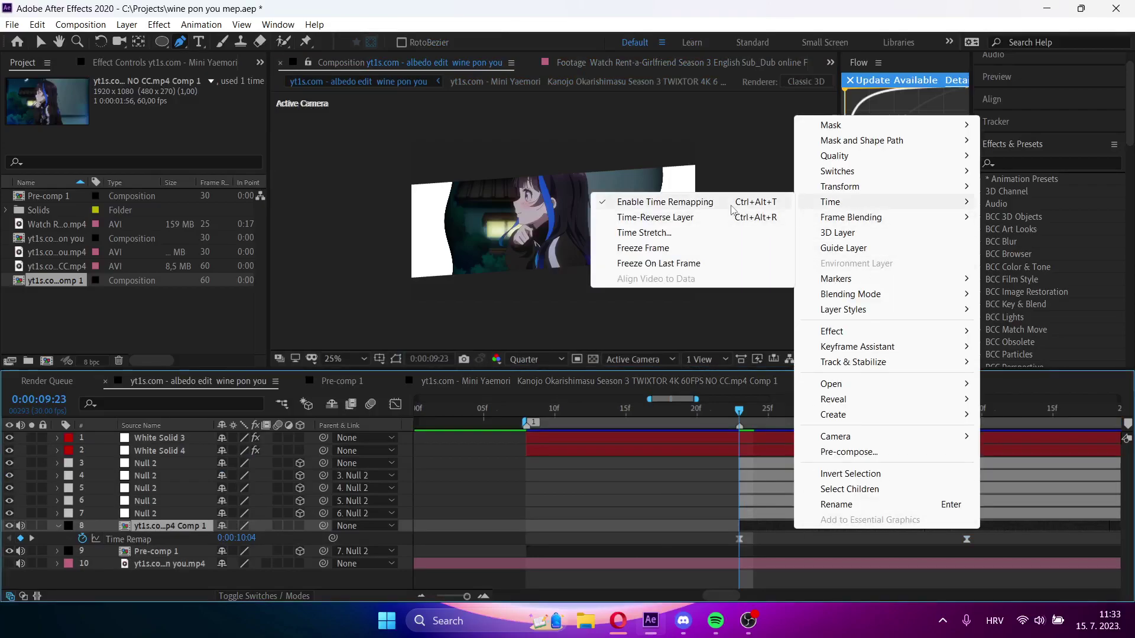
click(665, 202)
- Open the clip layer for rotoscoping and paint Roto Brush foreground strokes down the girl's hair and body
click(283, 42)
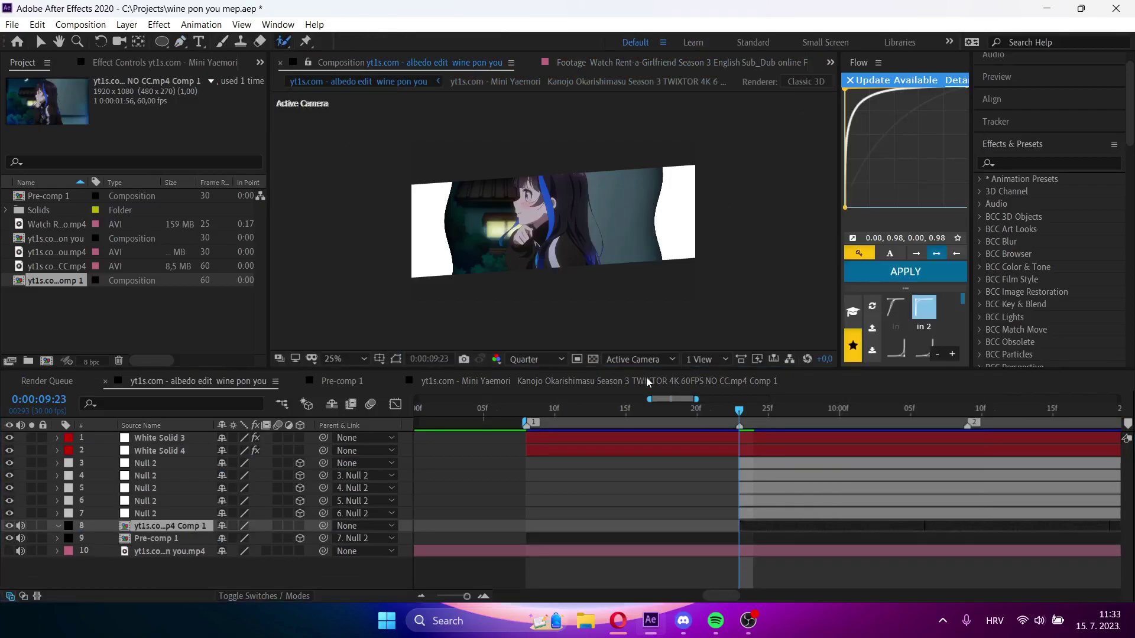
double_click(792, 526)
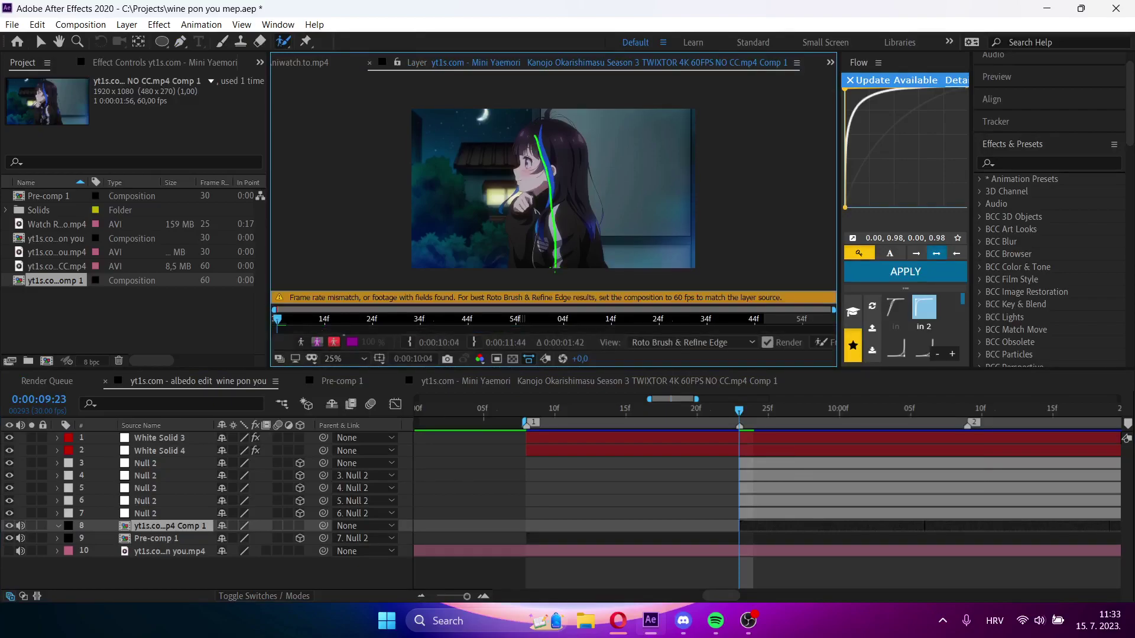
drag(554, 270, 555, 270)
drag(551, 140, 567, 215)
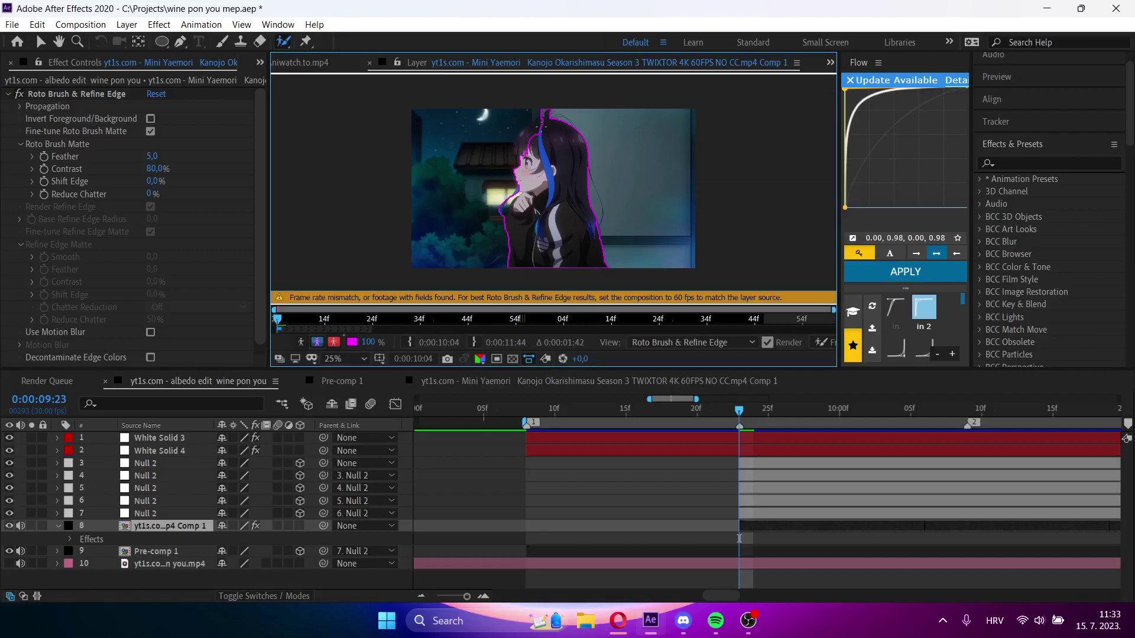
- Refine the Roto Brush selection around the face and the thin blue hair strand beside the hand, excluding nearby background
scroll(528, 118, up, 2)
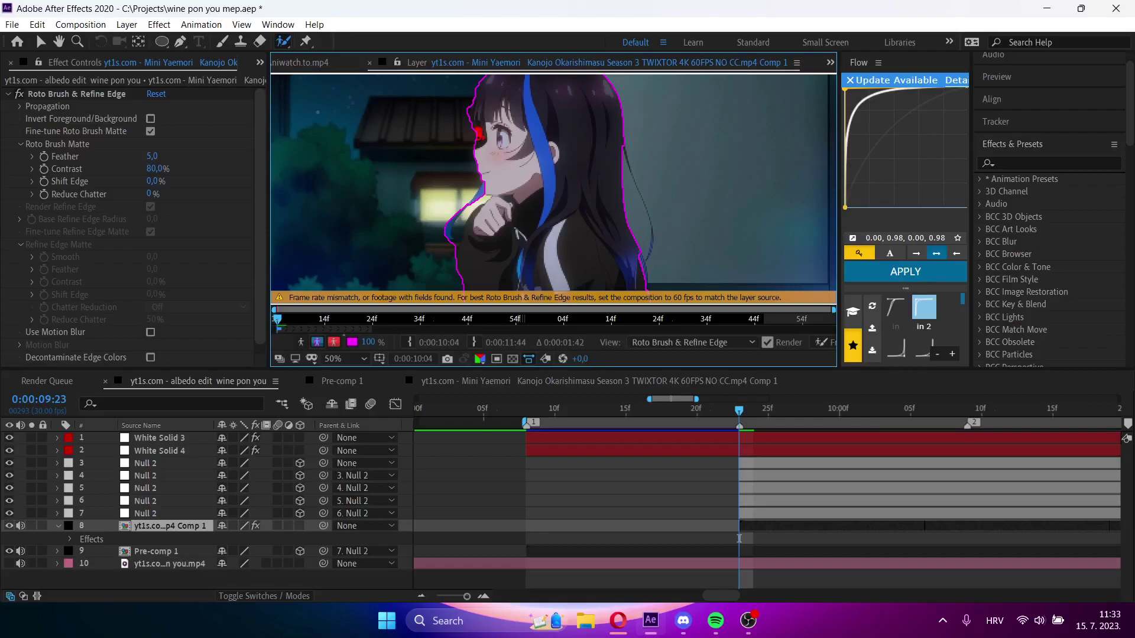
scroll(470, 136, up, 2)
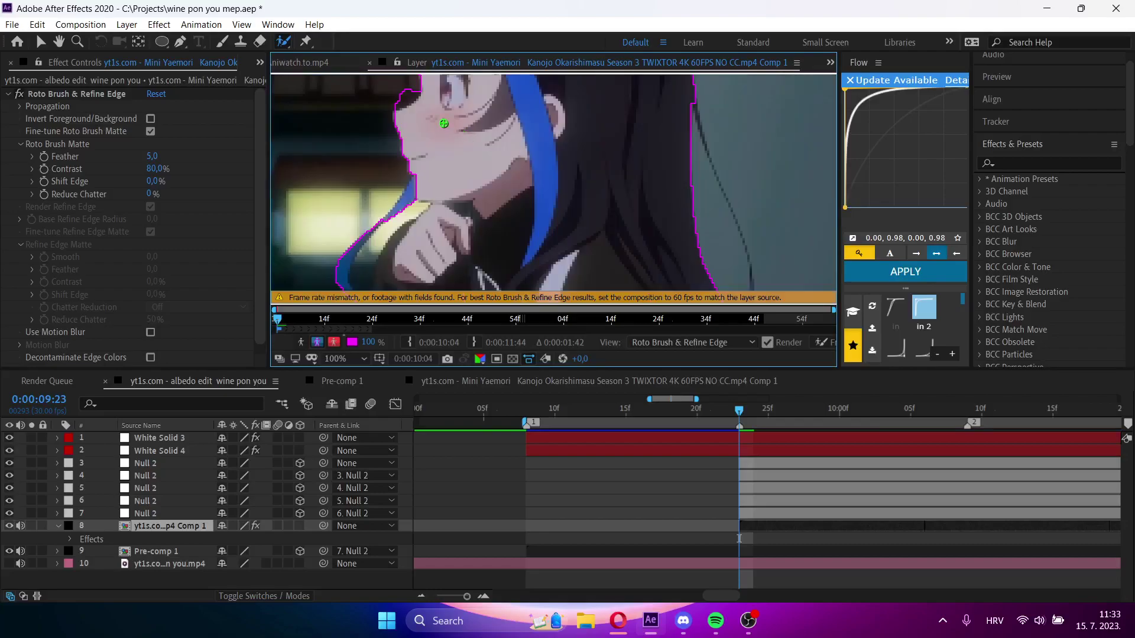
drag(417, 88, 381, 108)
drag(409, 216, 384, 233)
drag(368, 269, 368, 270)
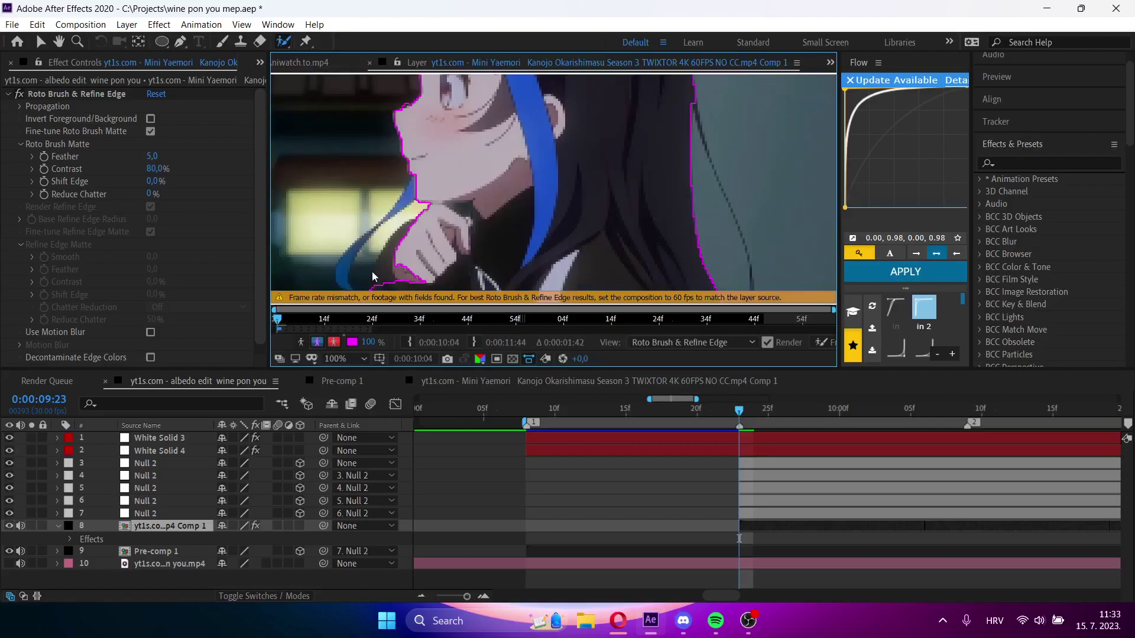
mouse_move(411, 186)
mouse_down()
mouse_move(335, 266)
mouse_move(342, 294)
mouse_up()
drag(315, 191, 297, 243)
mouse_move(383, 182)
mouse_down()
mouse_move(321, 257)
mouse_move(318, 291)
mouse_up()
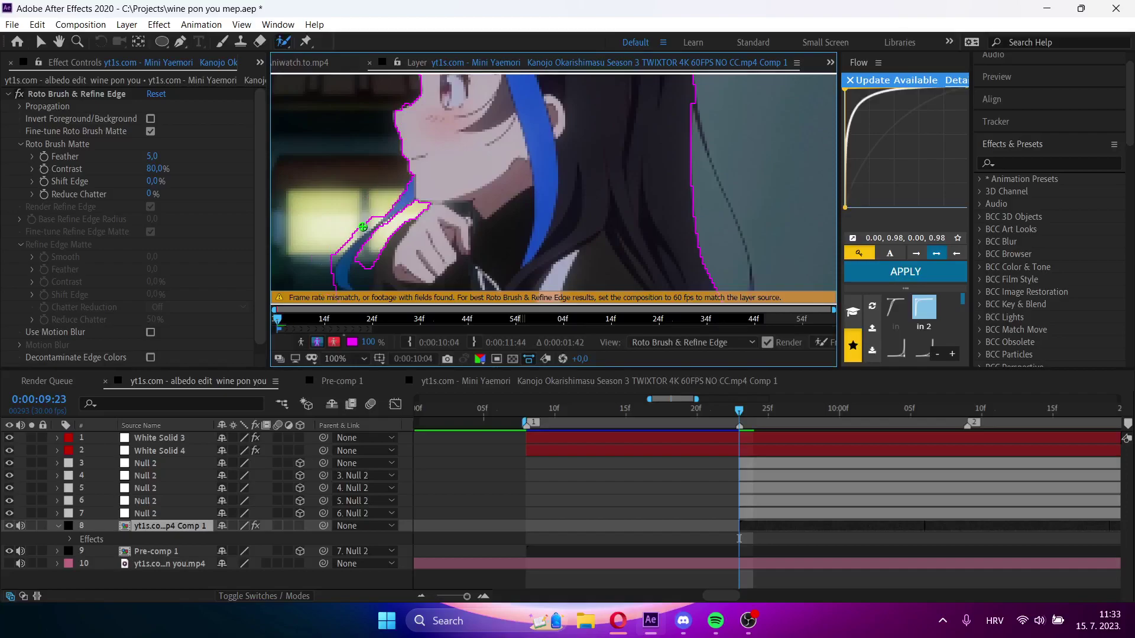
- Check the cutout in the main composition at Full resolution and save the project
click(334, 68)
click(276, 68)
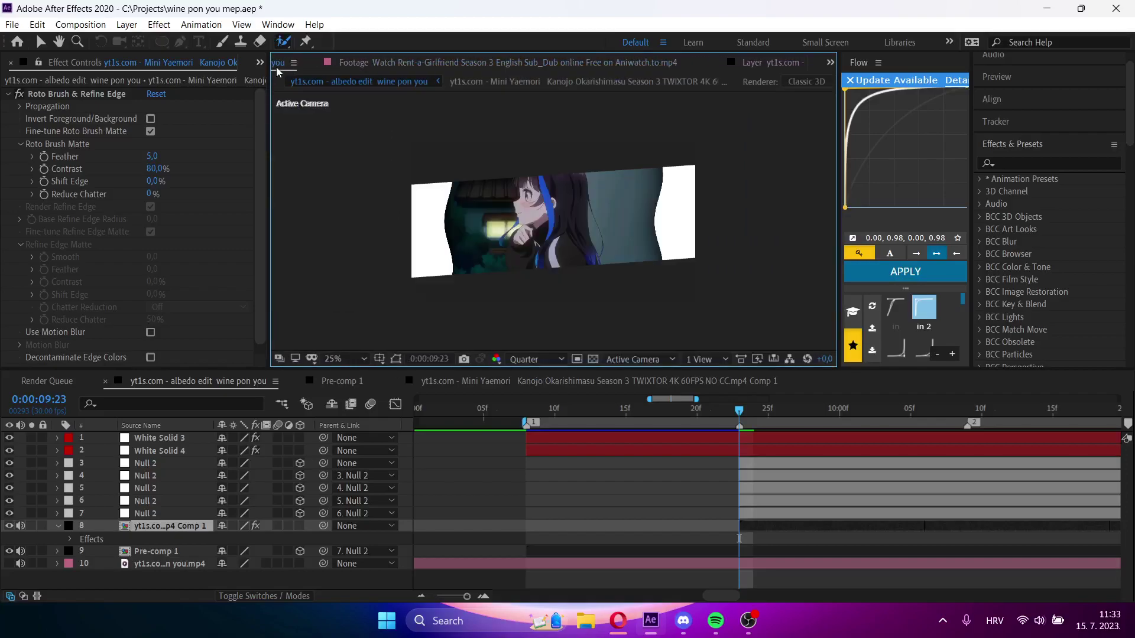
click(535, 359)
click(534, 389)
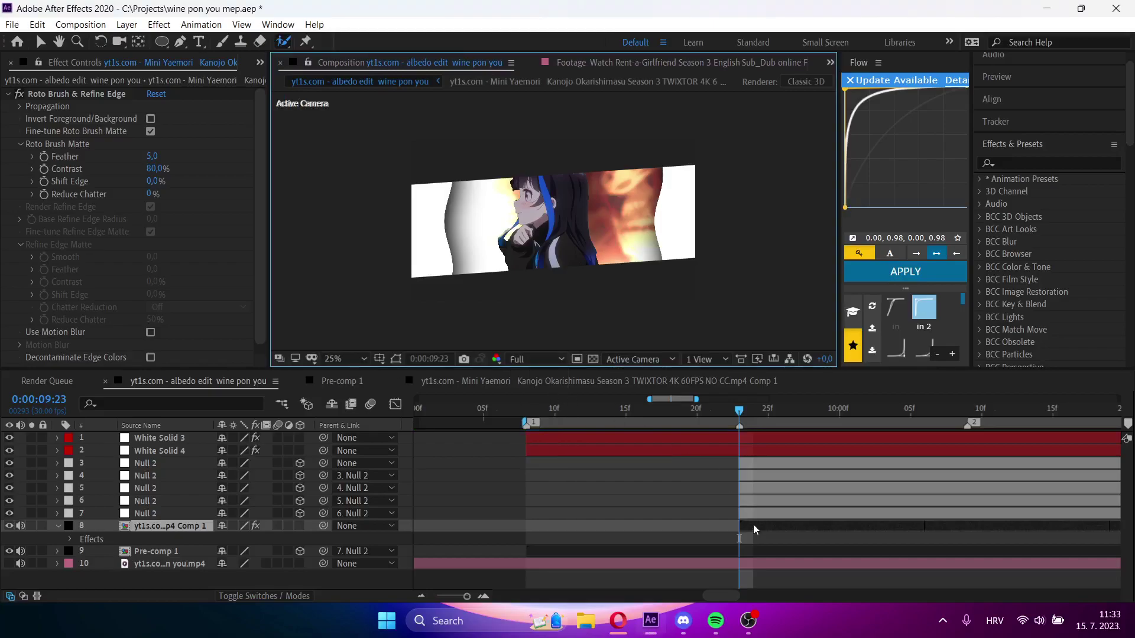
key(backslash)
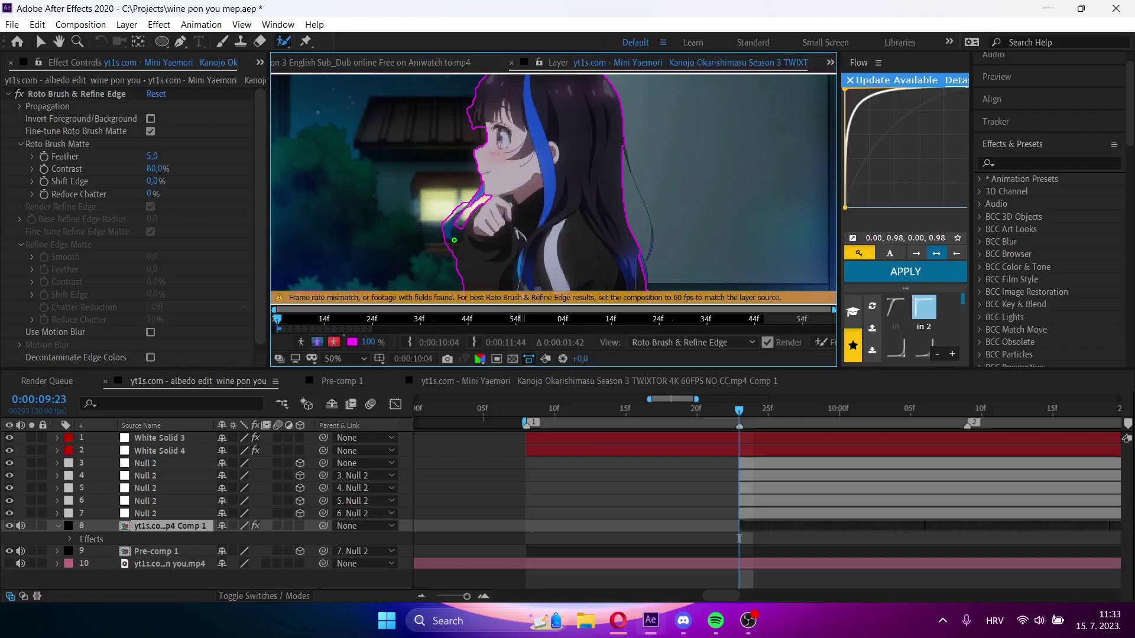
key(ctrl+s)
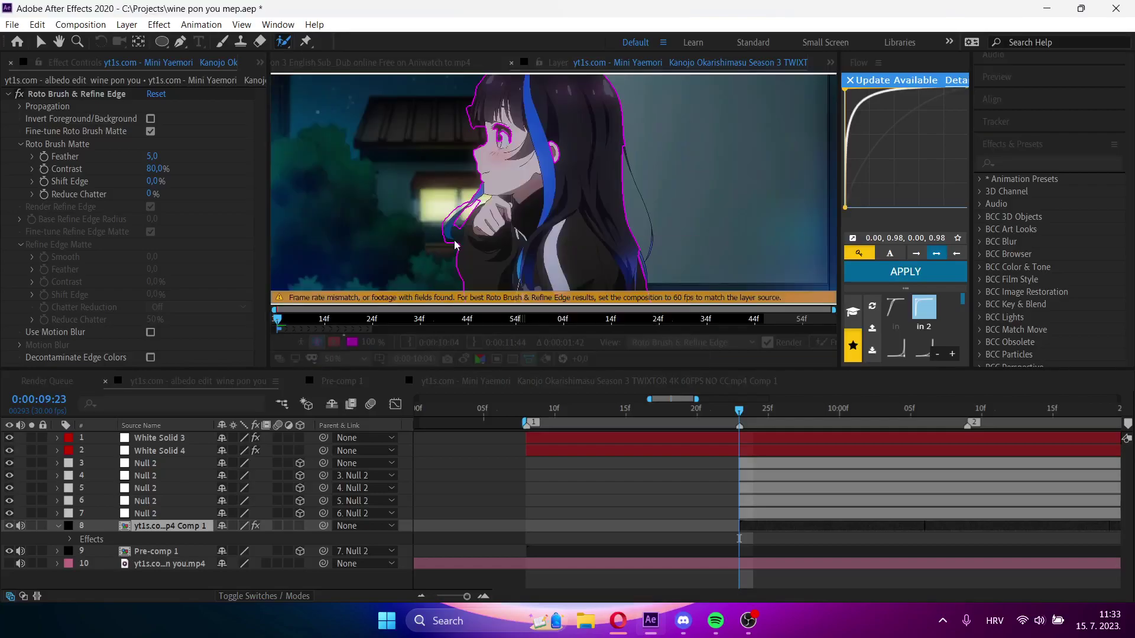
- Refine the Roto Brush edge around the blue hair strand beside the hand, subtracting the background between the strand and the sleeve
scroll(459, 226, up, 2)
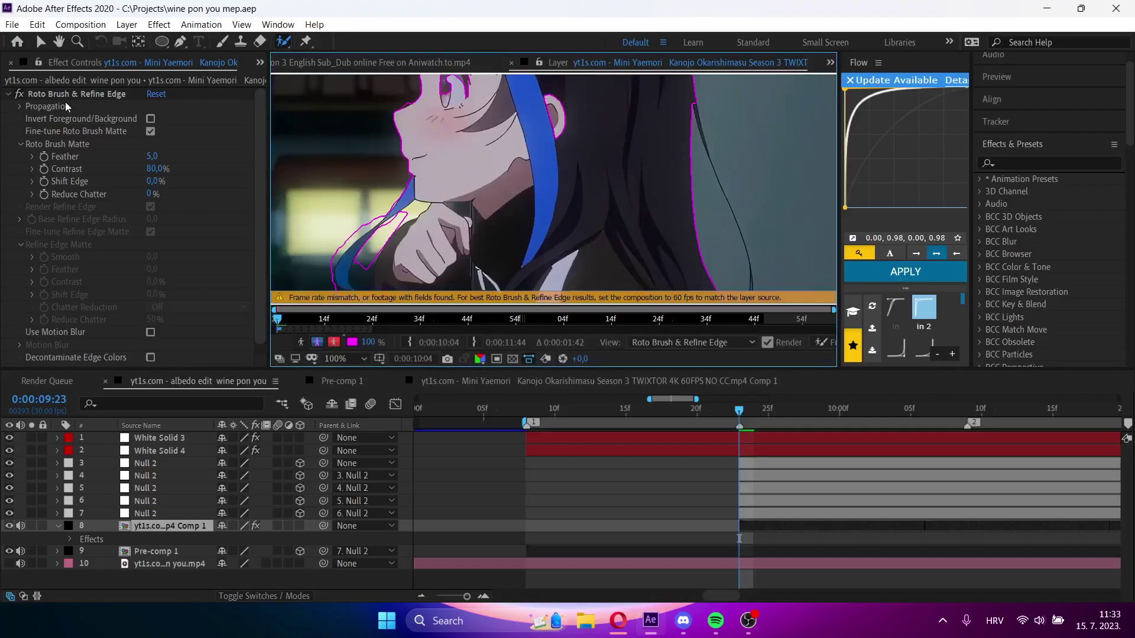
click(59, 42)
scroll(410, 185, up, 1)
drag(410, 185, 565, 114)
drag(508, 162, 543, 213)
key(alt+w)
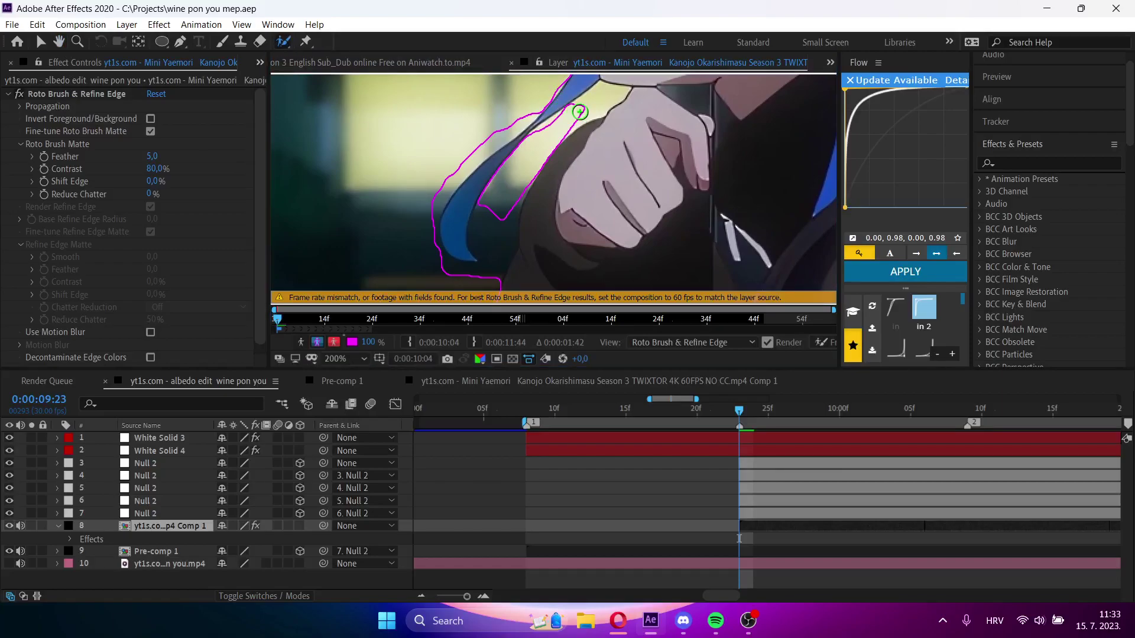
mouse_move(580, 110)
mouse_down()
mouse_move(547, 136)
mouse_move(495, 215)
mouse_move(506, 261)
mouse_move(492, 261)
mouse_move(480, 215)
mouse_up()
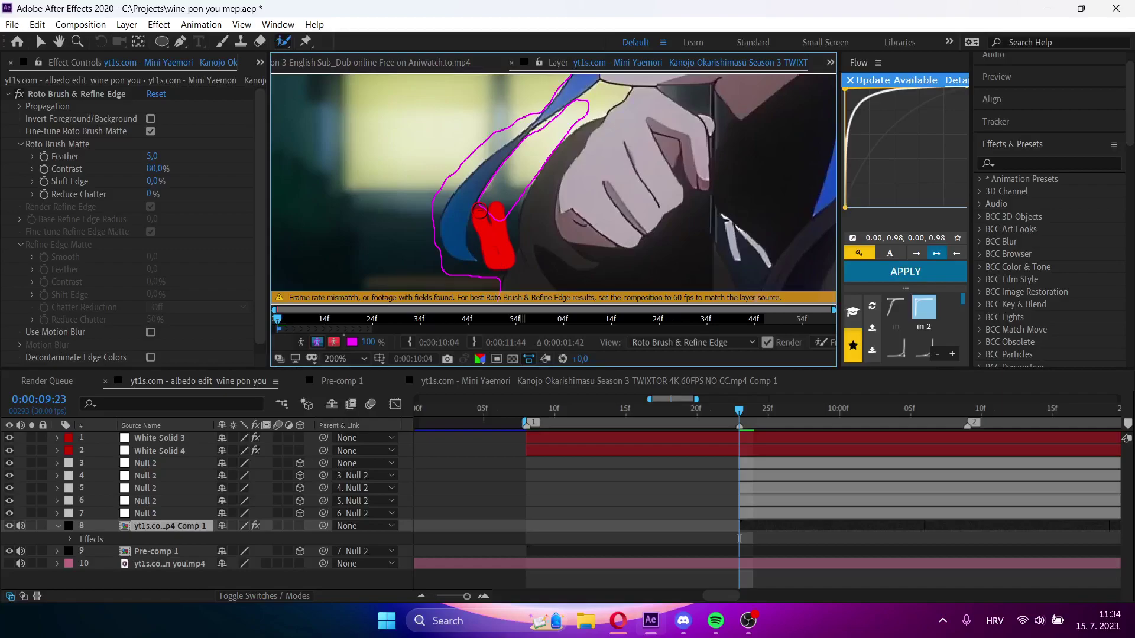
mouse_move(485, 274)
mouse_down()
mouse_move(445, 276)
mouse_move(417, 241)
mouse_move(431, 188)
mouse_move(523, 111)
mouse_move(439, 198)
mouse_move(418, 253)
mouse_up()
drag(603, 90, 553, 134)
drag(599, 102, 558, 125)
scroll(585, 110, down, 1)
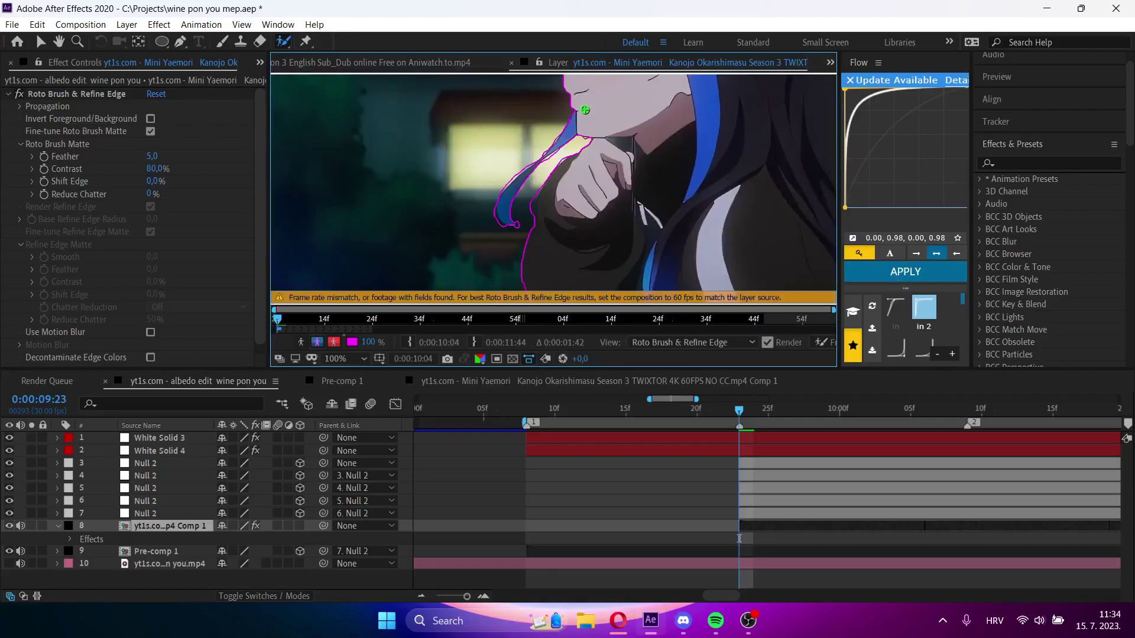
scroll(585, 110, down, 4)
scroll(604, 176, up, 2)
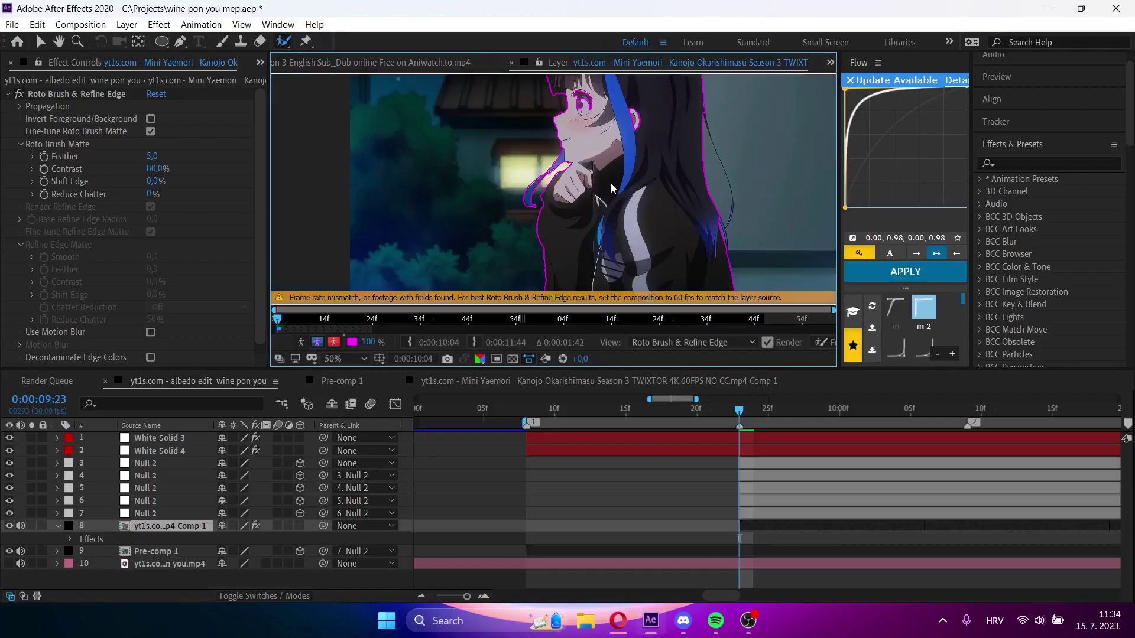
- Set the Roto Brush boundary opacity to 50% and paint the blue strand at the lower back of the hair into the selection
click(61, 43)
scroll(479, 178, up, 4)
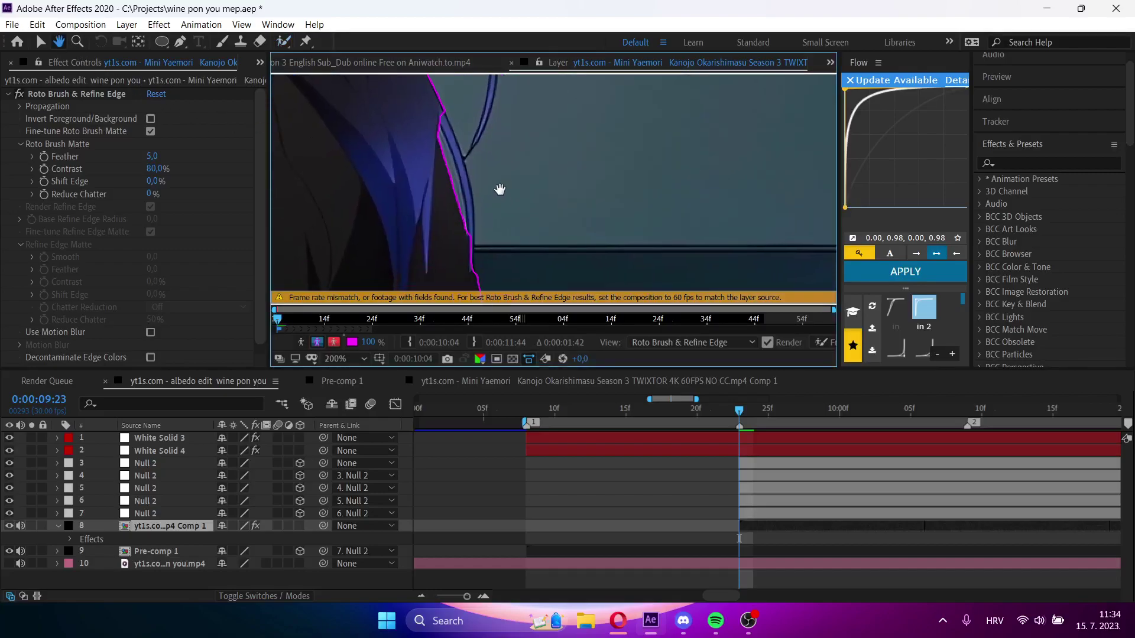
scroll(503, 193, up, 2)
click(282, 41)
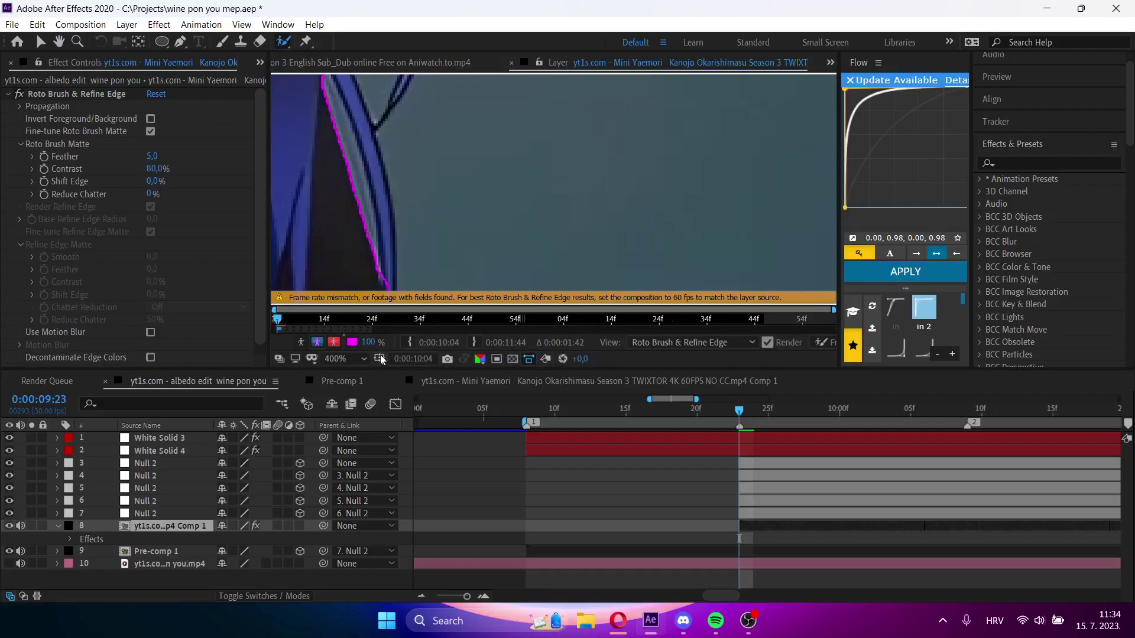
drag(370, 349, 353, 348)
drag(381, 190, 388, 225)
drag(345, 98, 387, 177)
scroll(388, 202, down, 1)
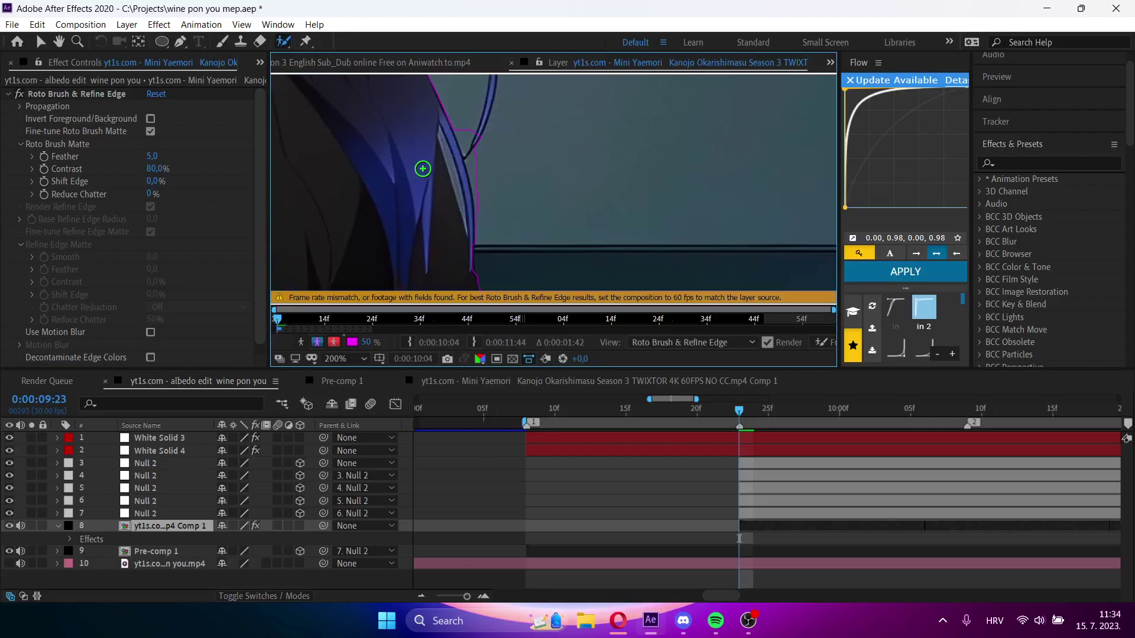
- Tighten the selection along the lower back strand, excluding the outside background and the gap between the strand and the jacket
mouse_move(478, 172)
mouse_down()
mouse_move(482, 195)
mouse_move(444, 137)
mouse_move(464, 208)
mouse_up()
drag(431, 142, 460, 232)
drag(445, 114, 473, 236)
scroll(464, 168, down, 2)
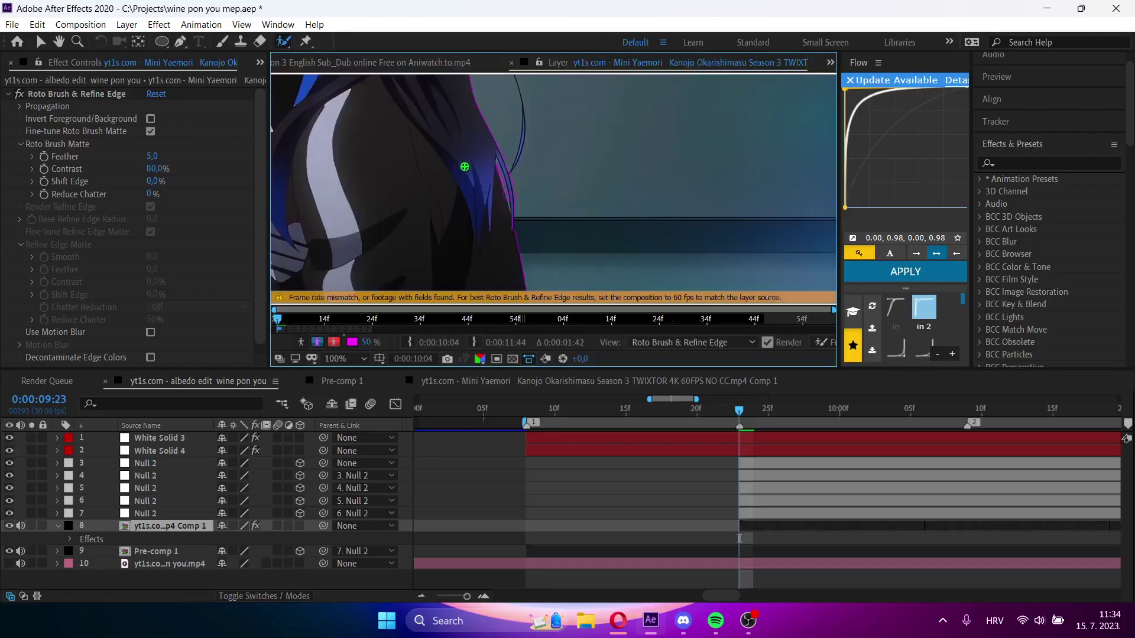
scroll(524, 191, up, 4)
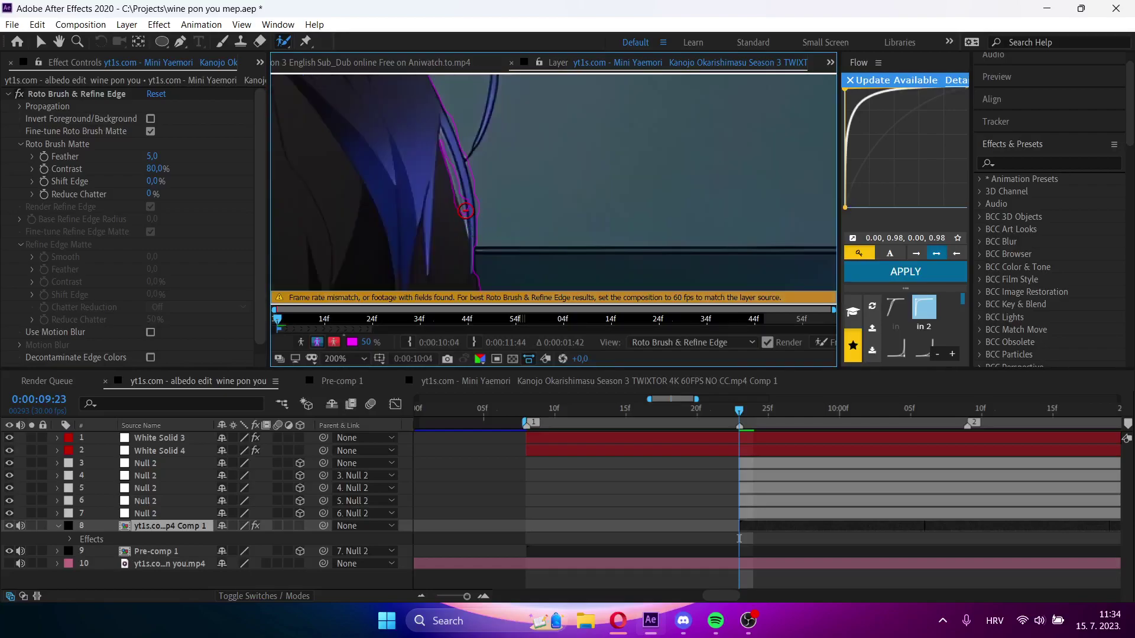
drag(465, 196, 471, 255)
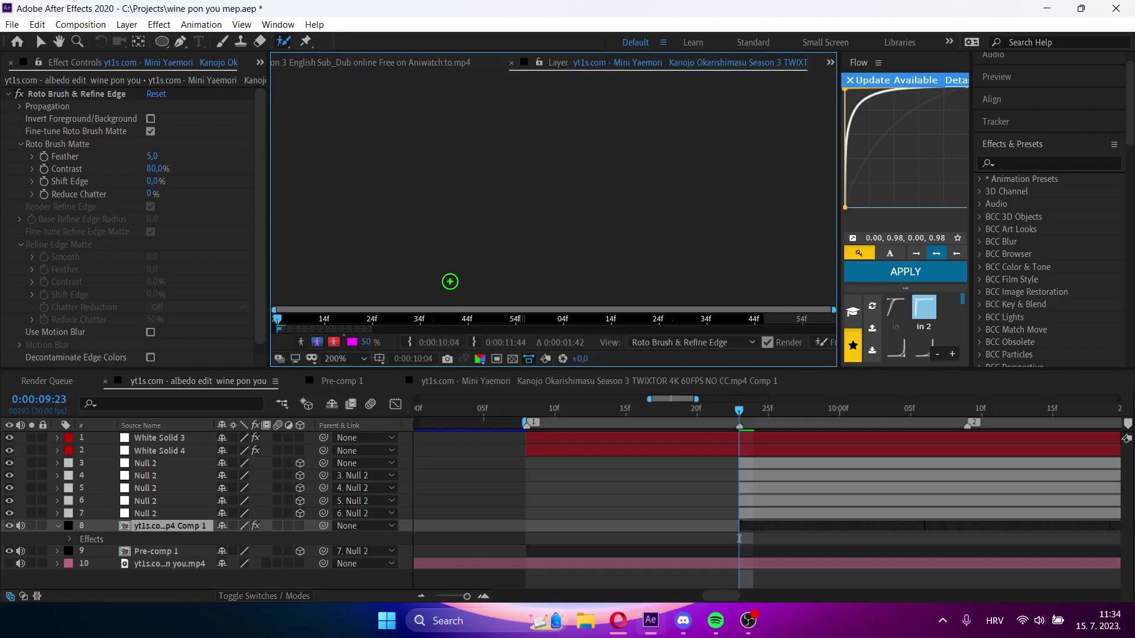
scroll(465, 189, down, 5)
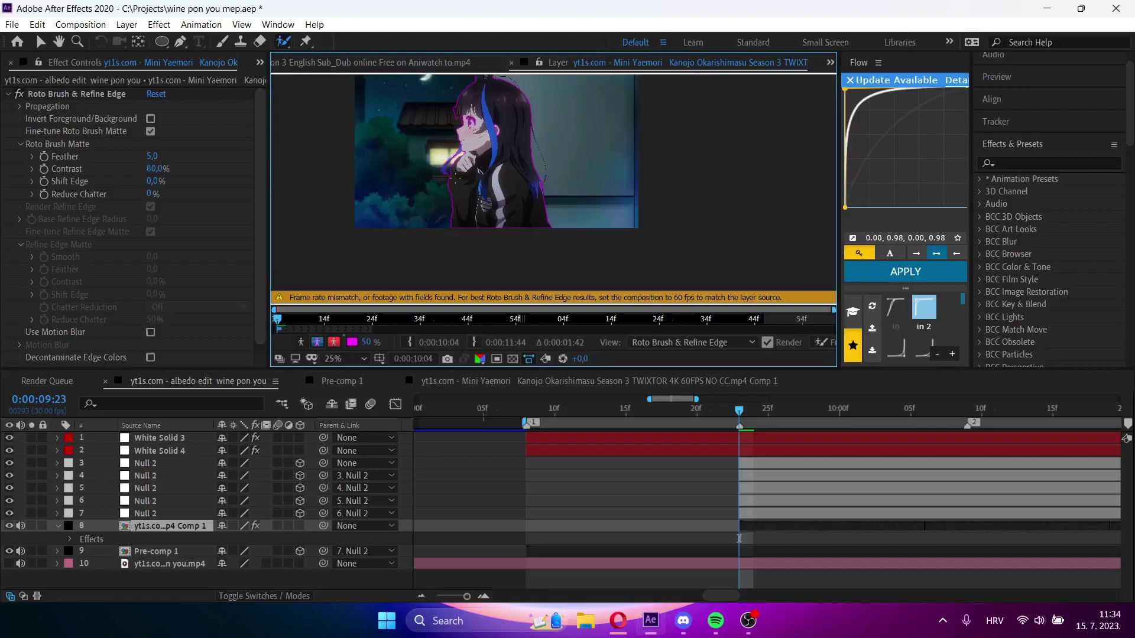
- Correct the Roto Brush edge around the front bangs beside the forehead, trimming the dark background
mouse_move(471, 129)
mouse_down()
mouse_move(474, 141)
mouse_move(494, 125)
mouse_up()
click(57, 45)
scroll(490, 205, up, 4)
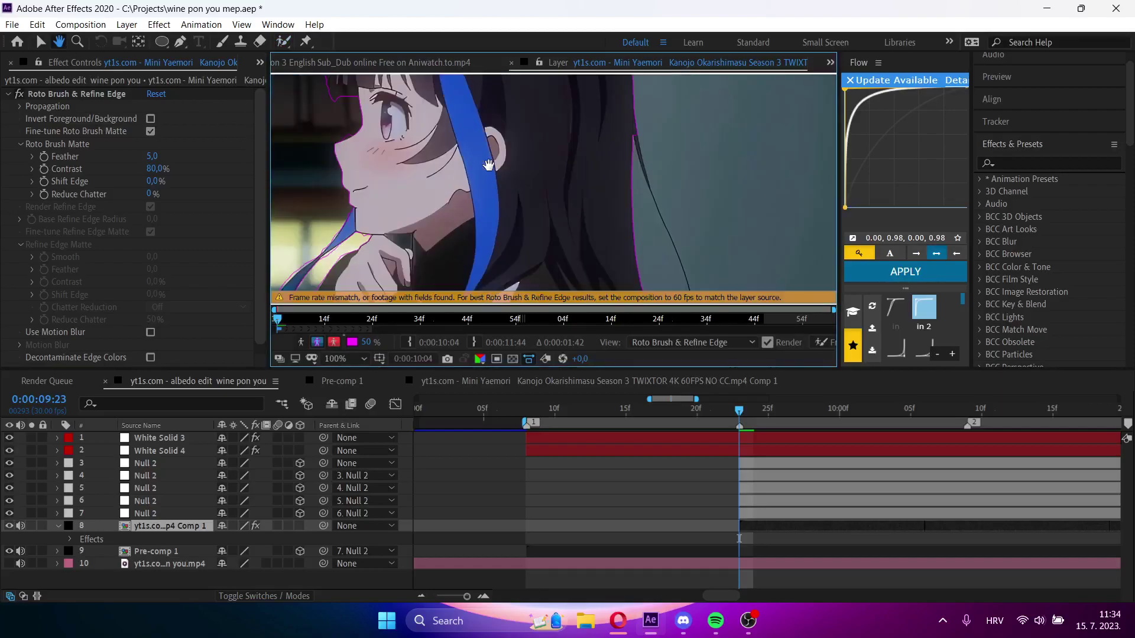
scroll(491, 205, up, 3)
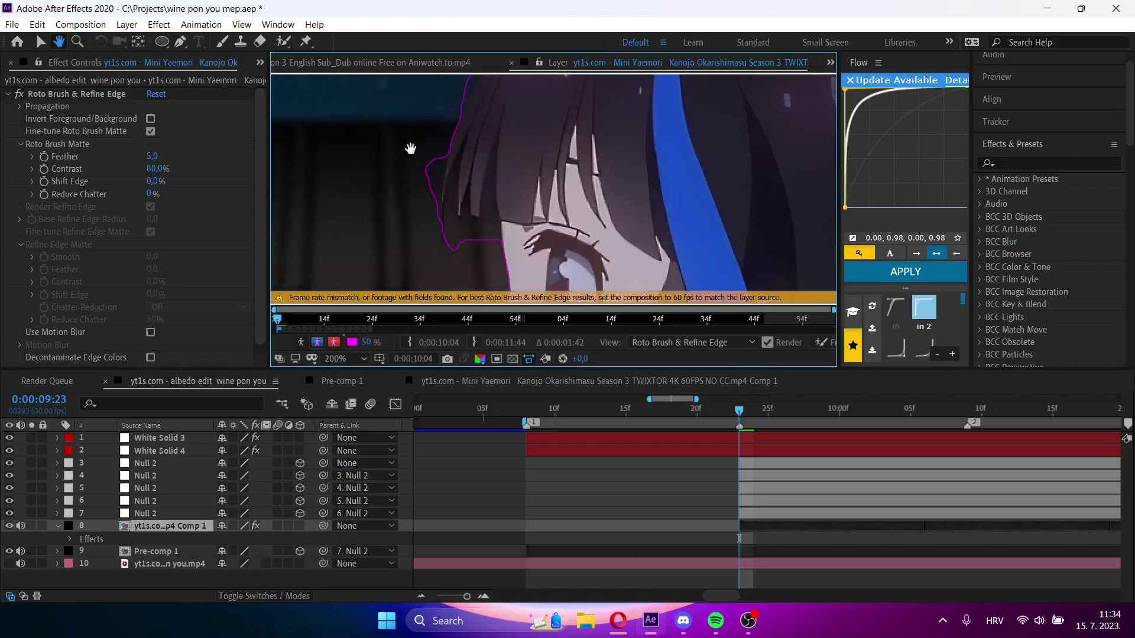
click(283, 41)
drag(482, 239, 488, 193)
mouse_move(482, 240)
mouse_down()
mouse_move(440, 232)
mouse_move(464, 233)
mouse_up()
mouse_move(435, 152)
mouse_down()
mouse_move(425, 201)
mouse_move(460, 228)
mouse_up()
drag(472, 159, 456, 214)
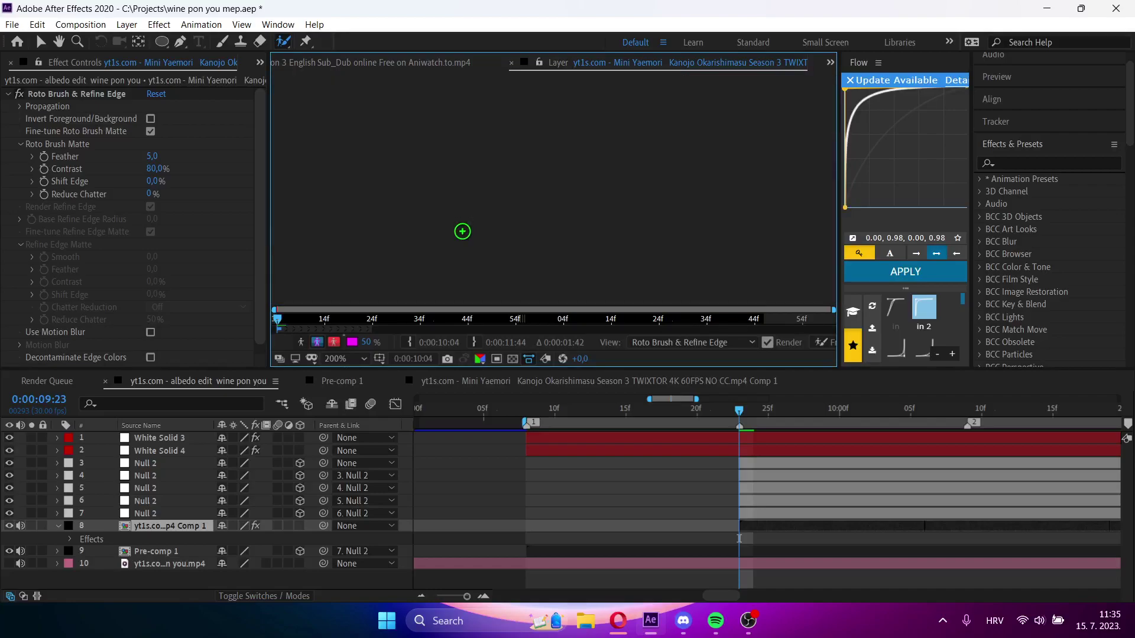
scroll(455, 160, down, 3)
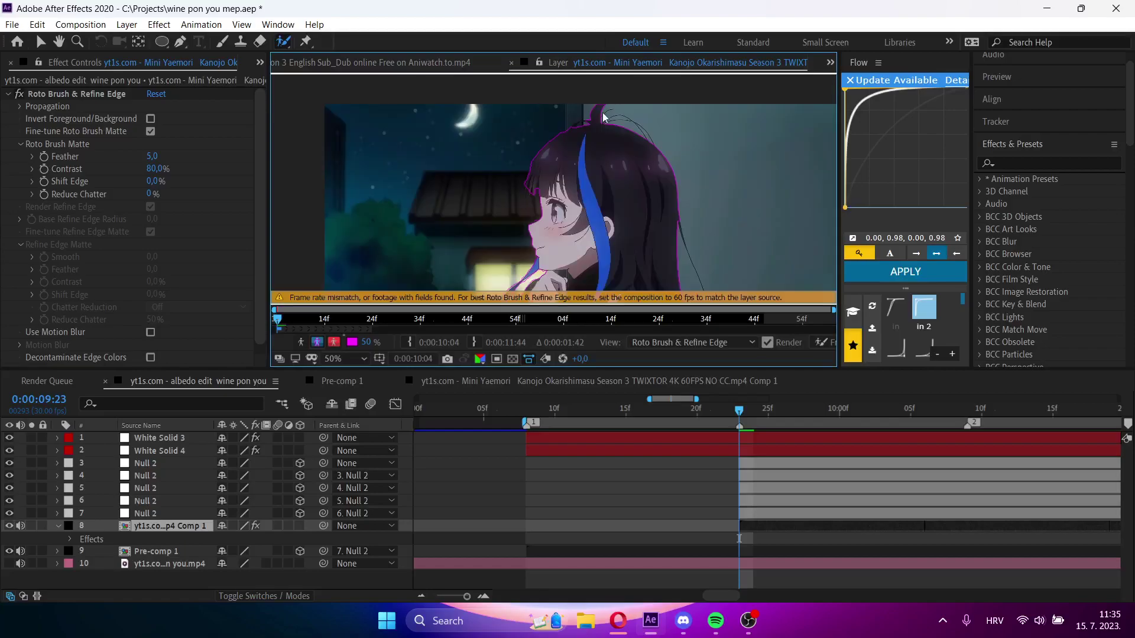
- Clean up the selection on top of the head, excluding the background gaps beside the upright hair tuft
scroll(604, 117, up, 2)
click(59, 42)
drag(526, 148, 499, 231)
scroll(537, 178, up, 1)
mouse_move(537, 177)
mouse_down()
mouse_move(492, 225)
mouse_move(509, 210)
mouse_up()
scroll(535, 198, up, 1)
key(alt+w)
mouse_move(582, 153)
mouse_down()
mouse_move(509, 175)
mouse_move(466, 226)
mouse_up()
drag(565, 178, 543, 181)
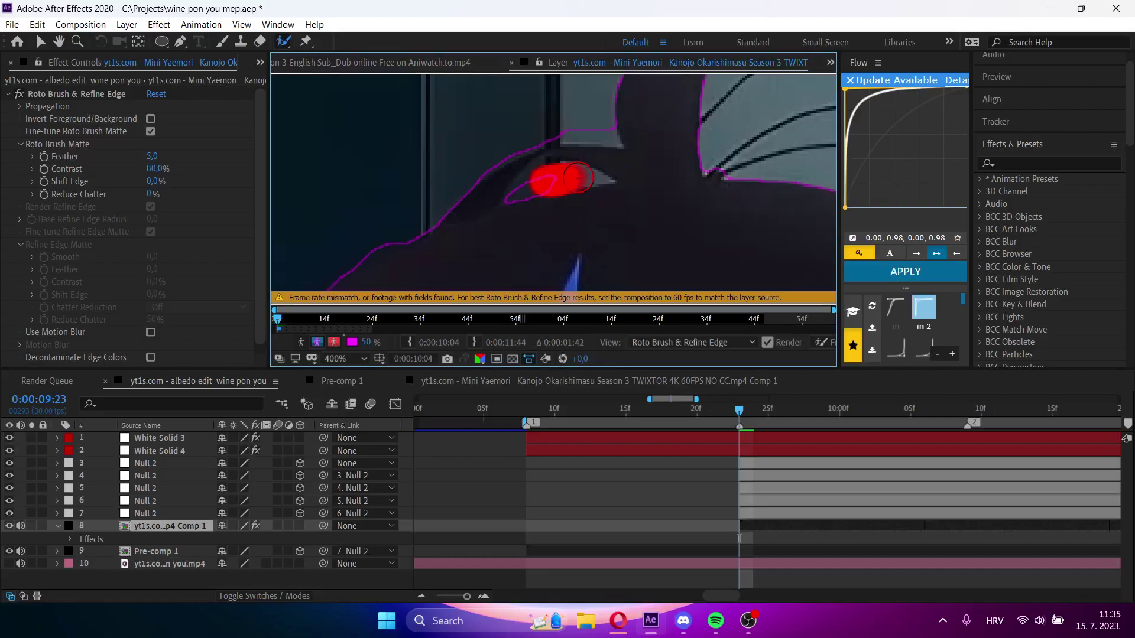
drag(603, 126, 521, 142)
scroll(526, 170, down, 2)
drag(630, 105, 606, 205)
scroll(605, 205, down, 8)
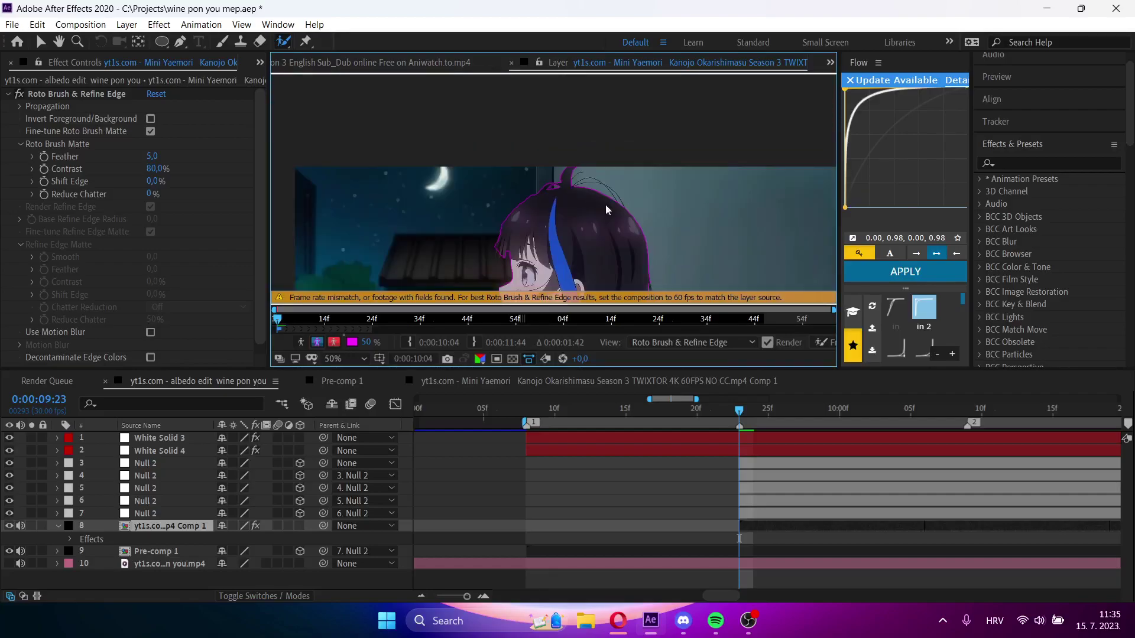
scroll(605, 204, up, 1)
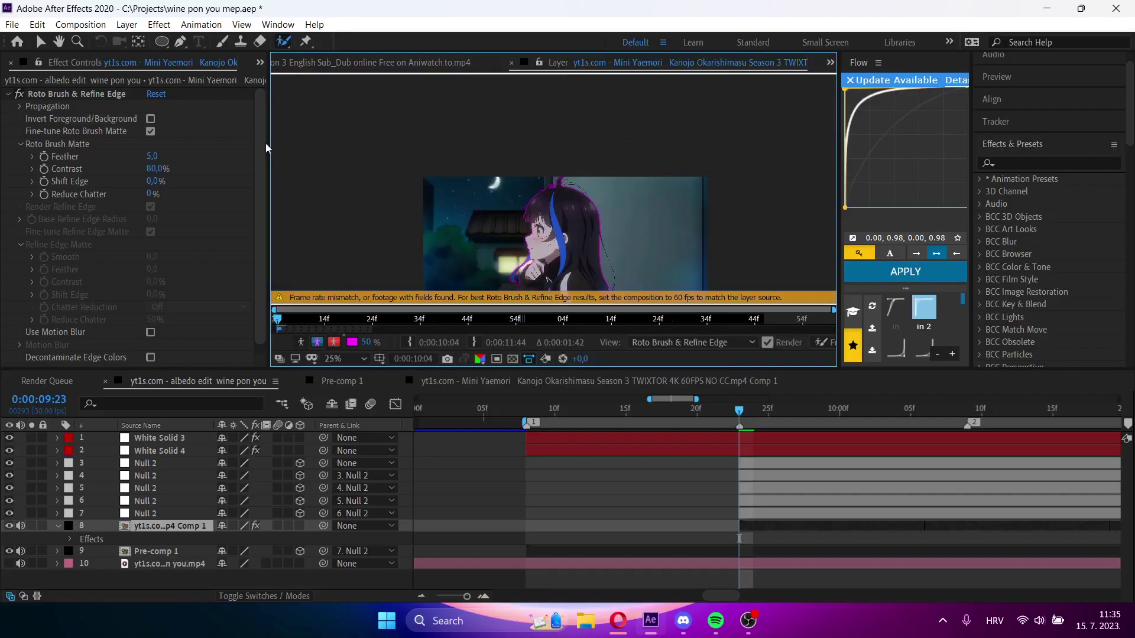
- Propagate the Roto Brush selection frame by frame up to 0:00:10:02, checking the outline on each frame
click(58, 41)
drag(606, 242, 590, 179)
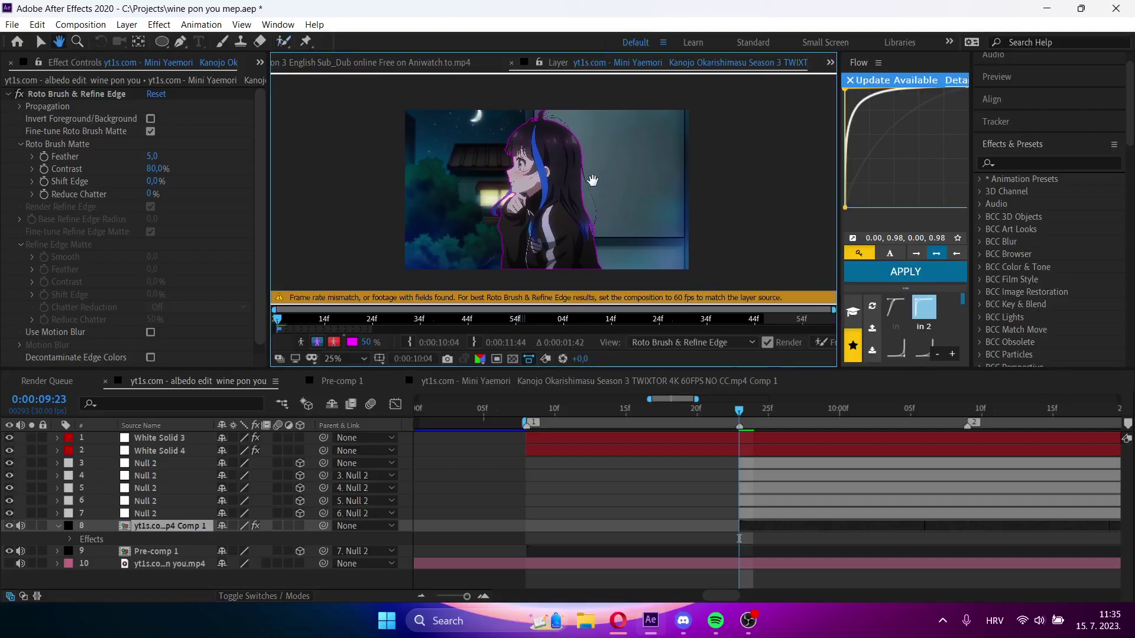
click(283, 42)
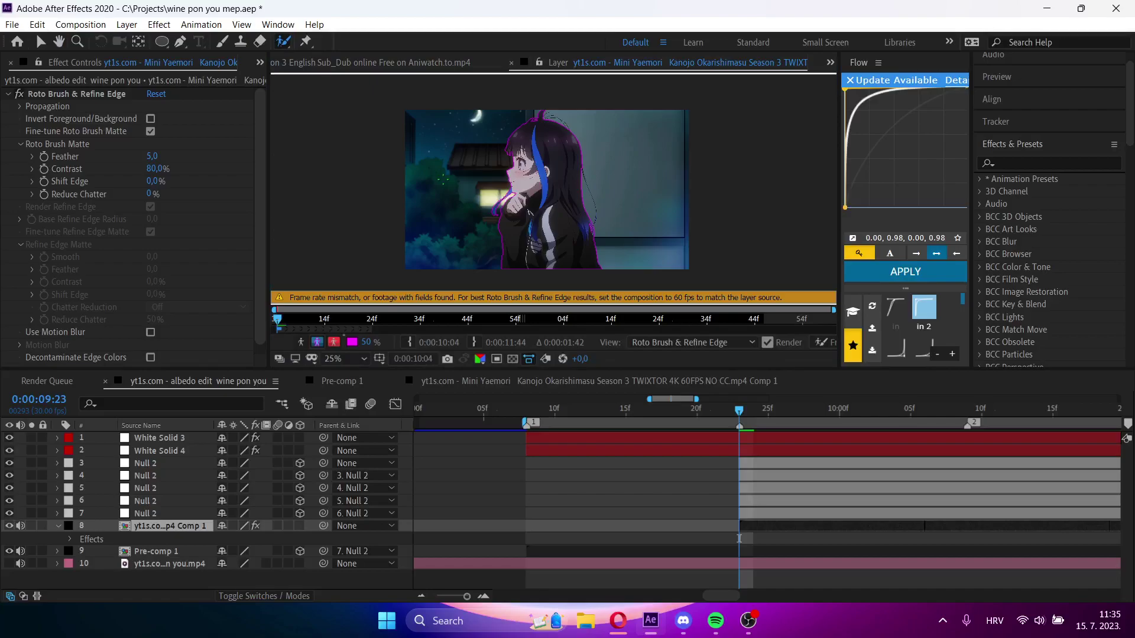
key(Page_Down)
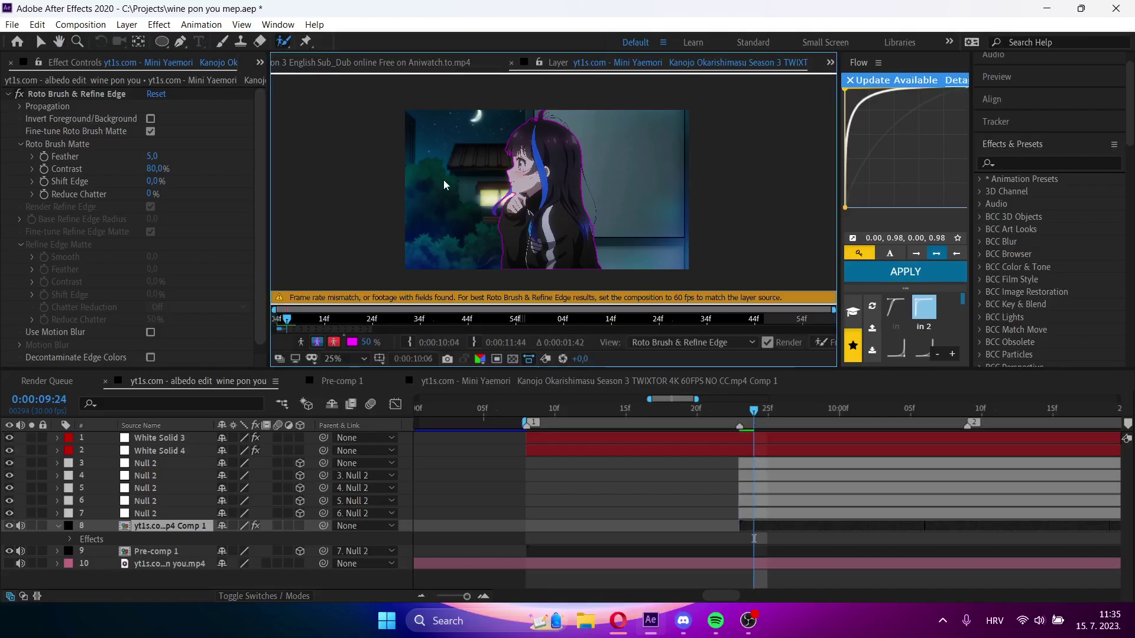
key(Page_Down)
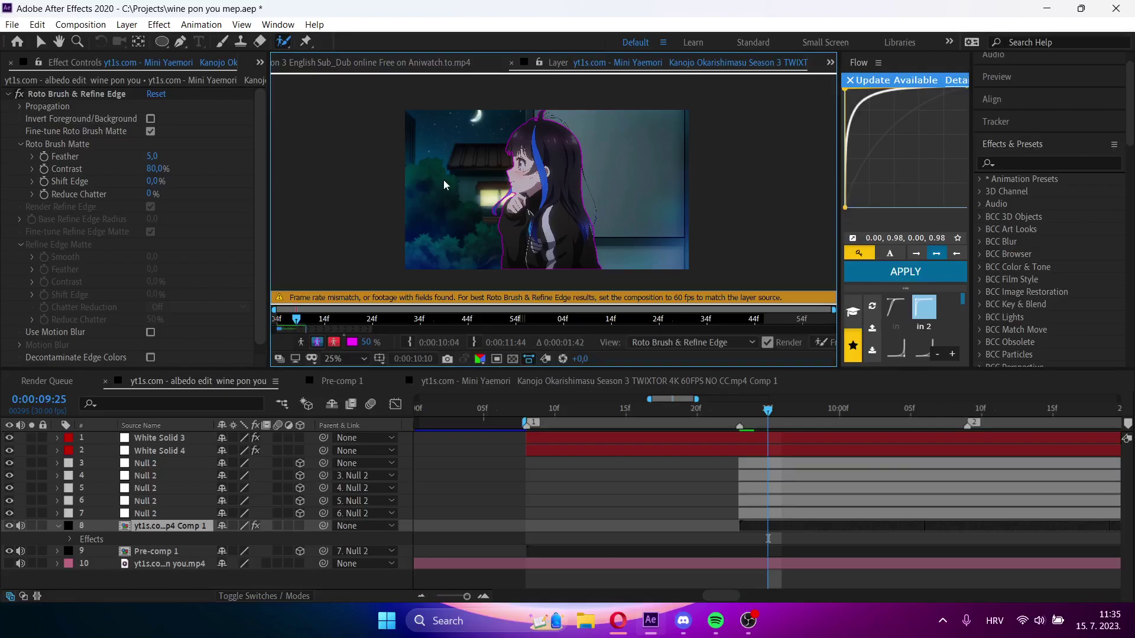
key(Page_Down)
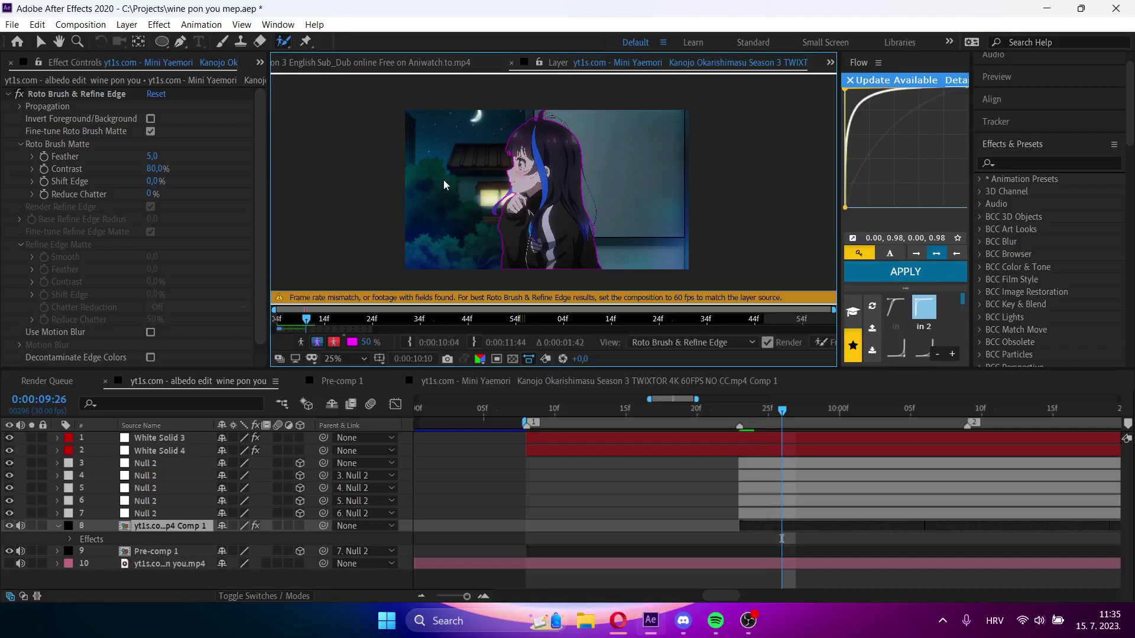
key(Page_Down)
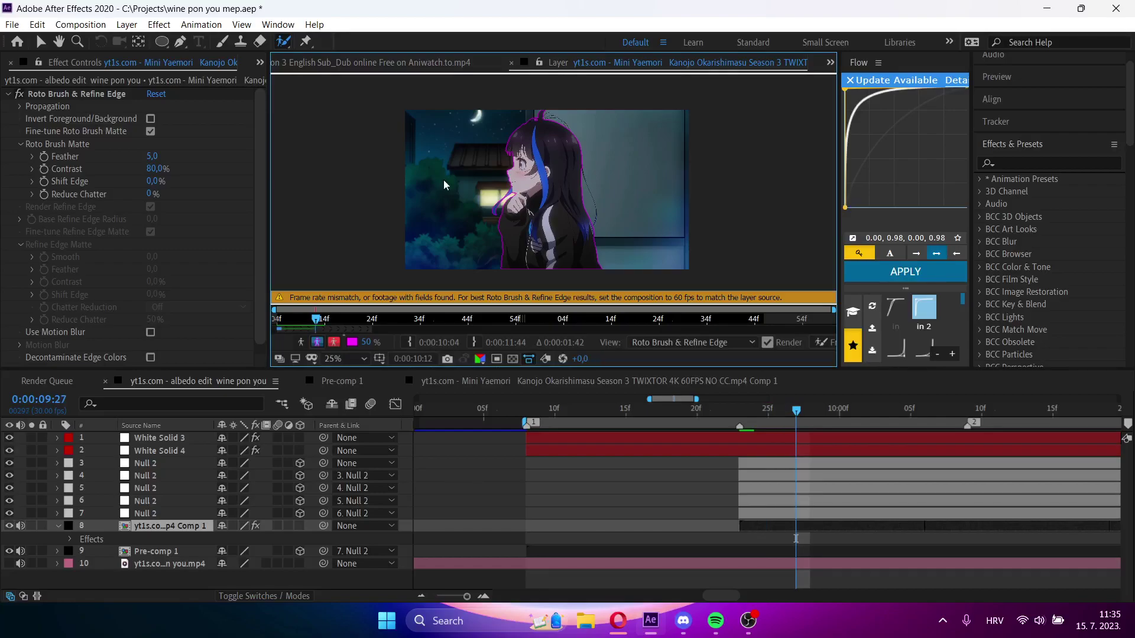
key(Page_Down)
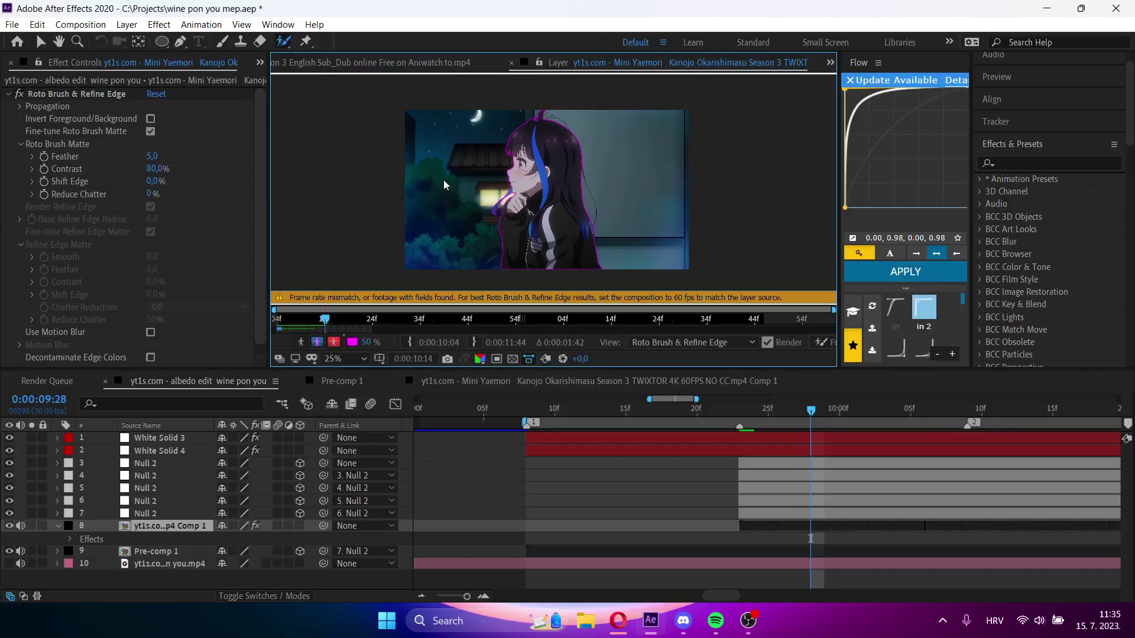
key(Page_Down)
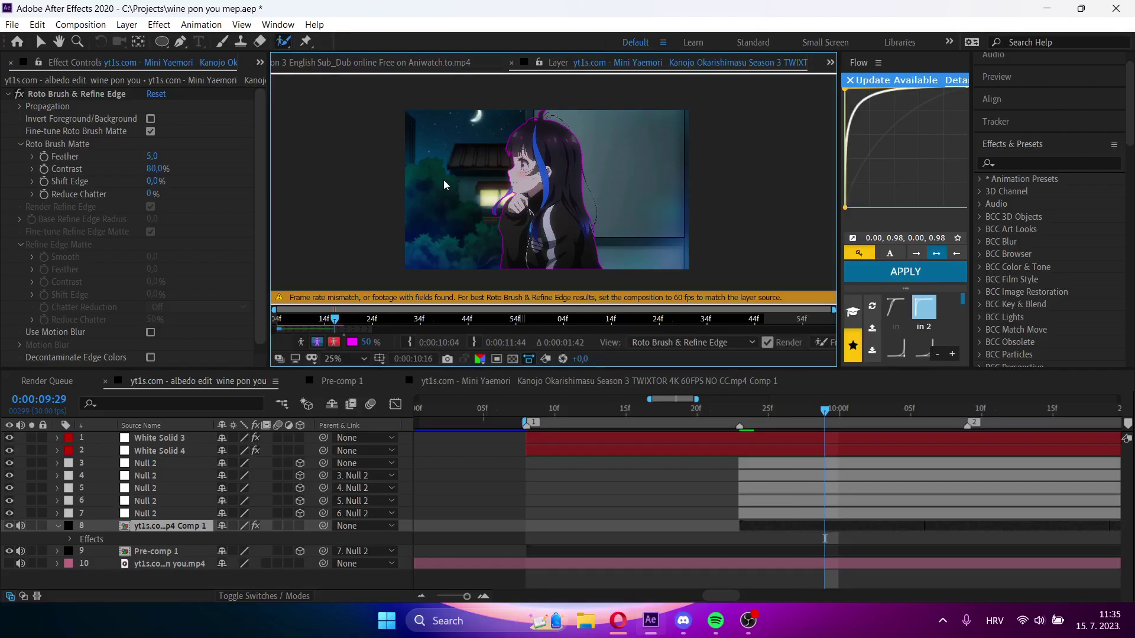
key(Page_Down)
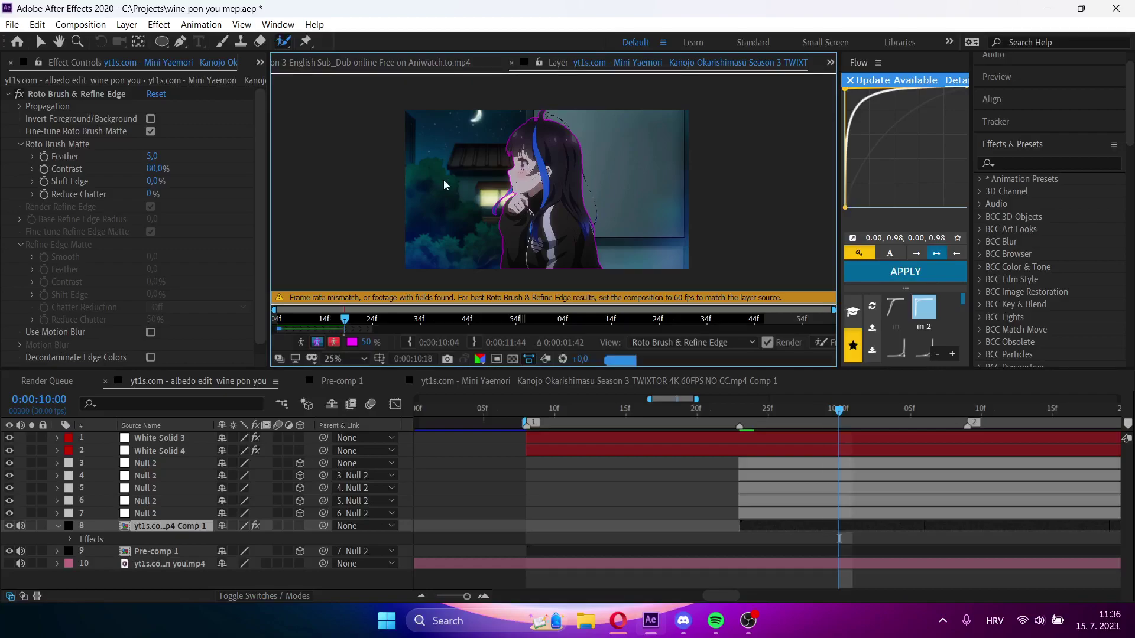
key(Page_Down)
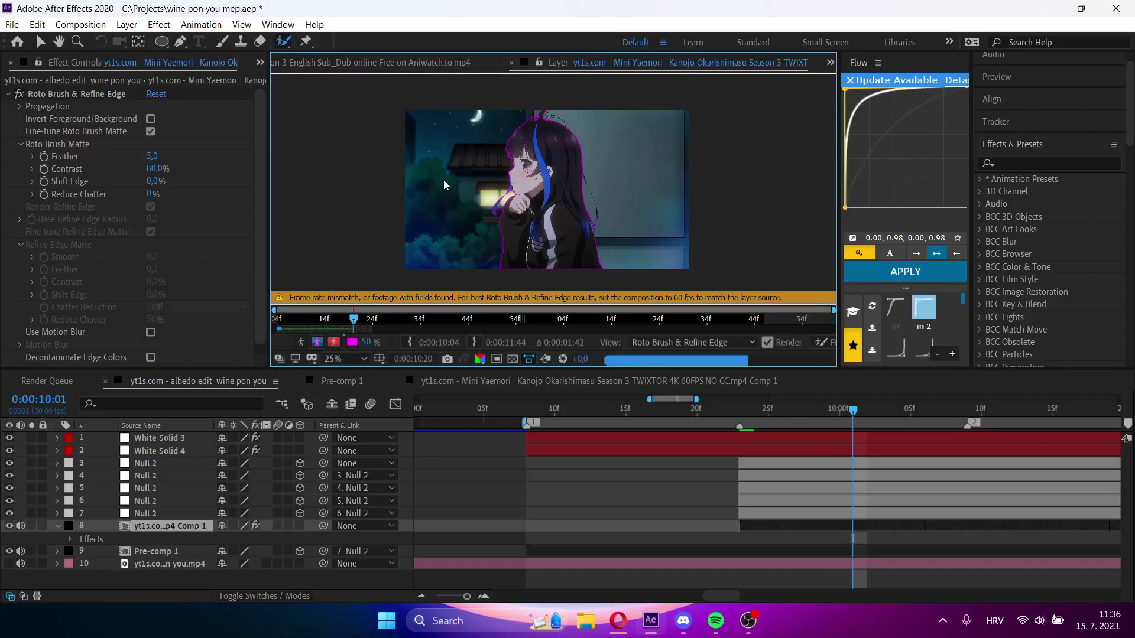
key(Page_Down)
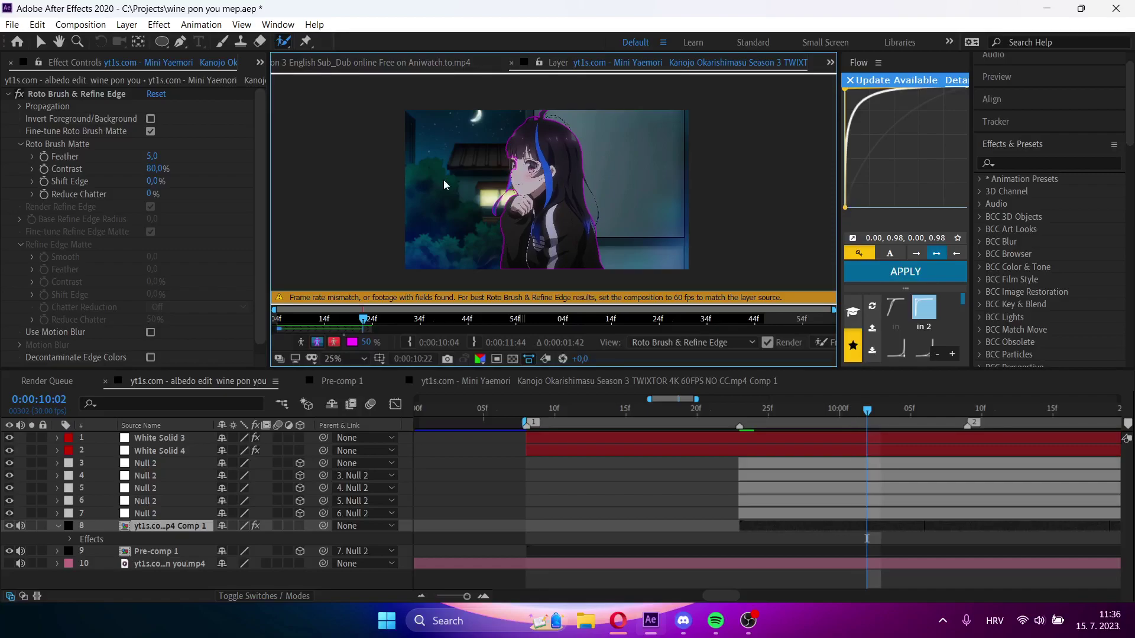
- Add the far side of the girl's face near the eye to the selection at 0:00:10:02 and exclude the background beside it
key(slash)
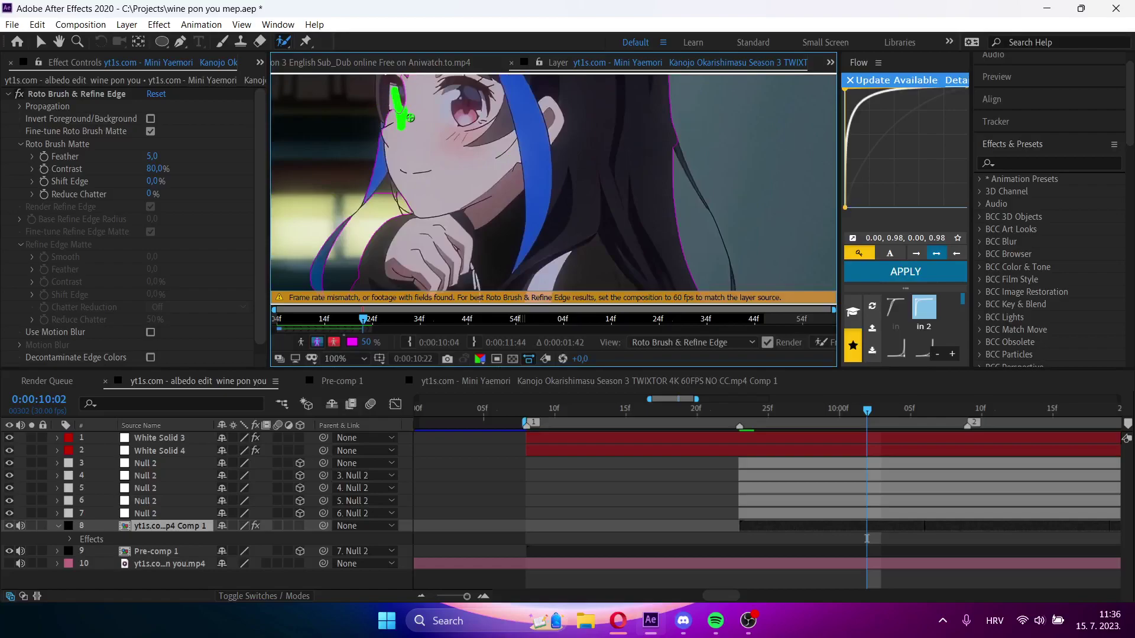
key(comma)
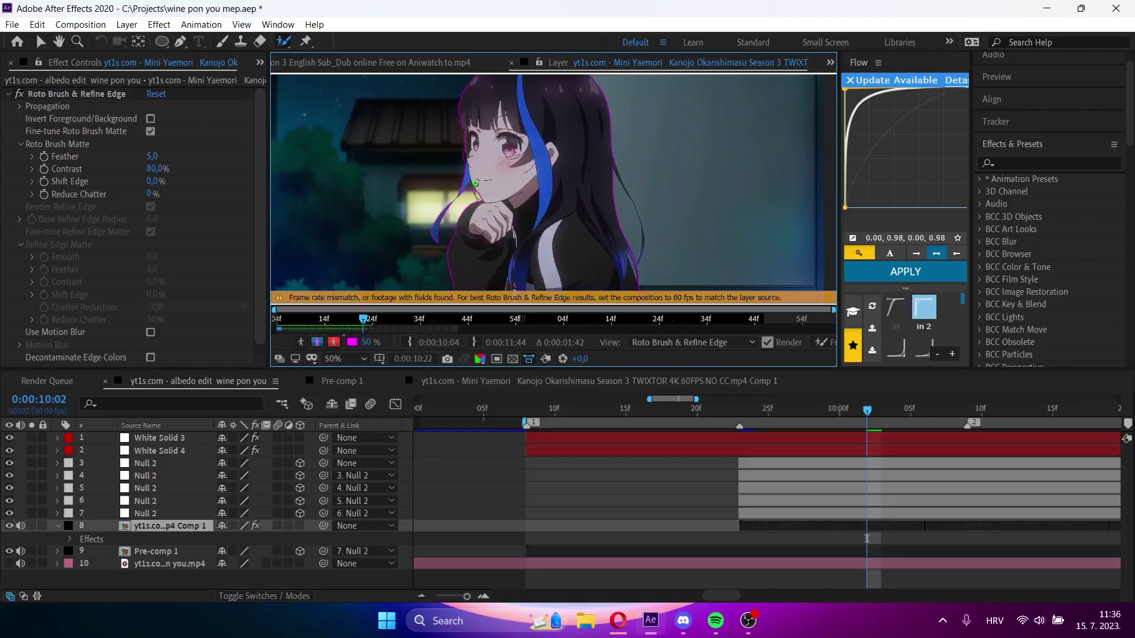
key(slash)
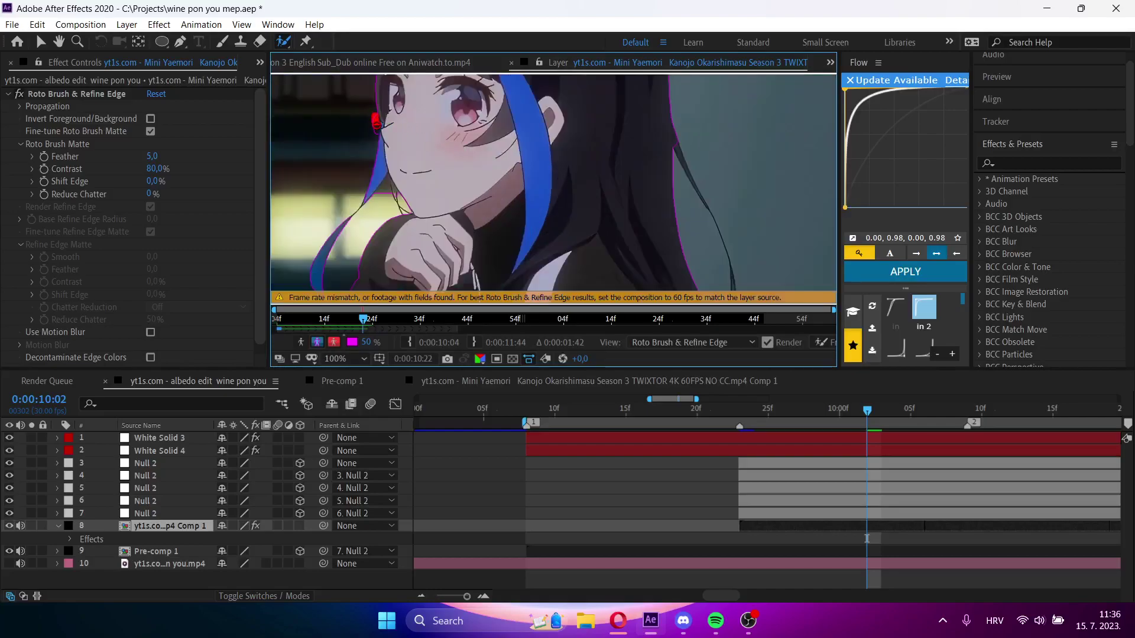
- Inspect the face edge at 0:00:10:02 and correct the selection in the gap between the chin and the blue strand
click(59, 41)
drag(404, 161, 475, 236)
drag(466, 176, 472, 183)
scroll(474, 176, up, 2)
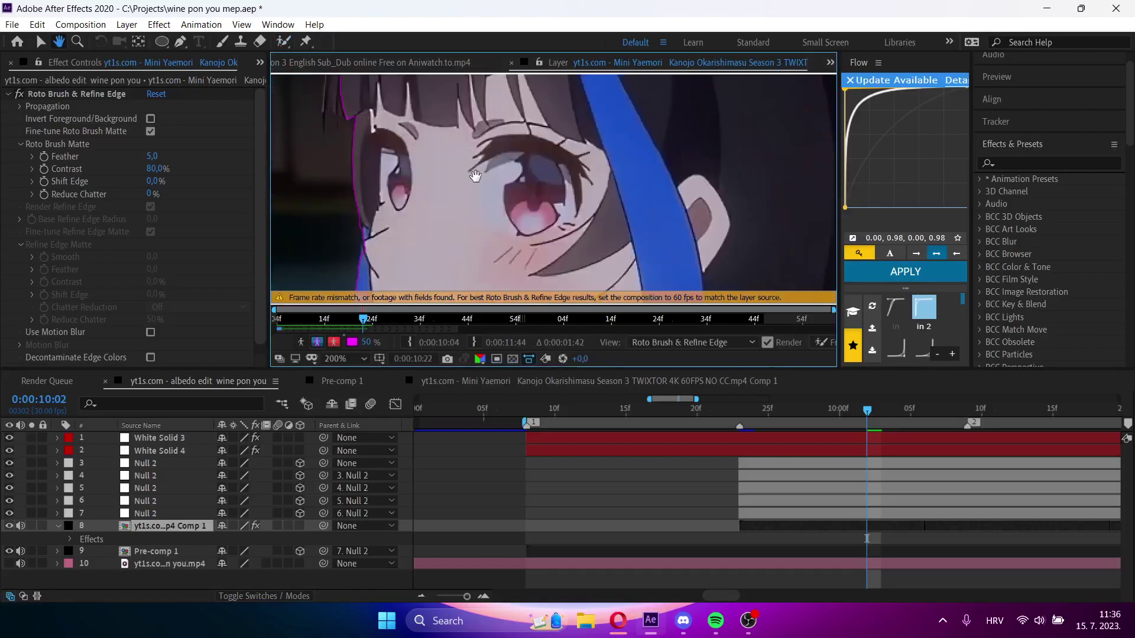
drag(360, 168, 151, 69)
drag(347, 111, 821, 208)
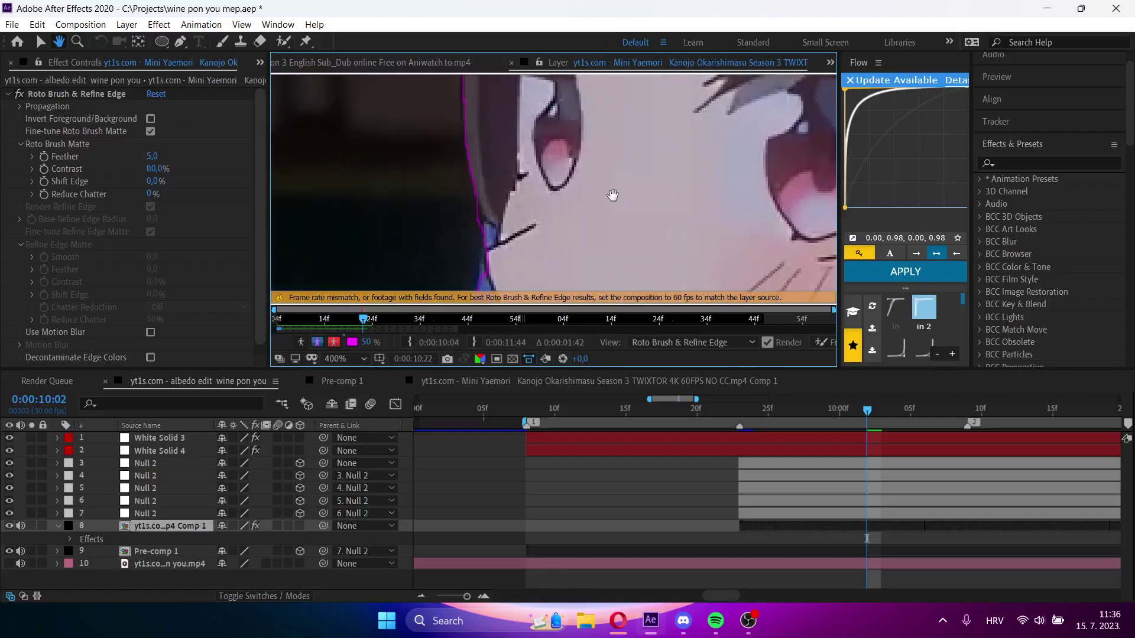
scroll(625, 195, down, 2)
drag(590, 172, 603, 75)
drag(626, 220, 594, 137)
click(282, 42)
mouse_move(533, 167)
mouse_down()
mouse_move(553, 151)
mouse_move(571, 198)
mouse_up()
scroll(560, 189, down, 2)
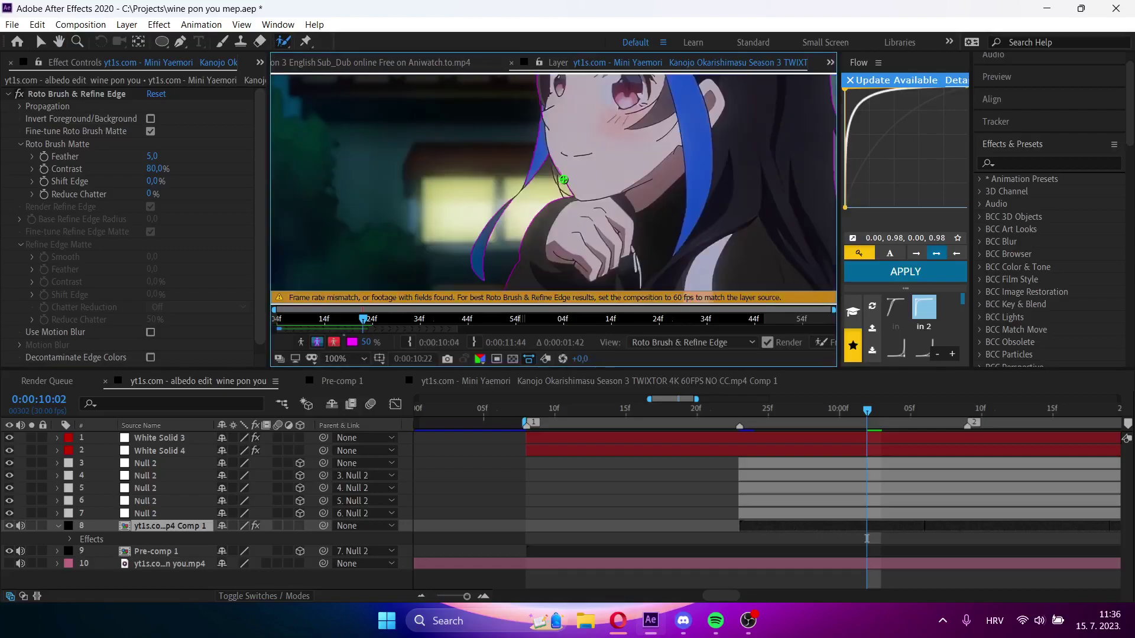
- Go back to frame 0:00:10:01 and subtract the background between the chin, the blue strand and the hand
key(Page_Up)
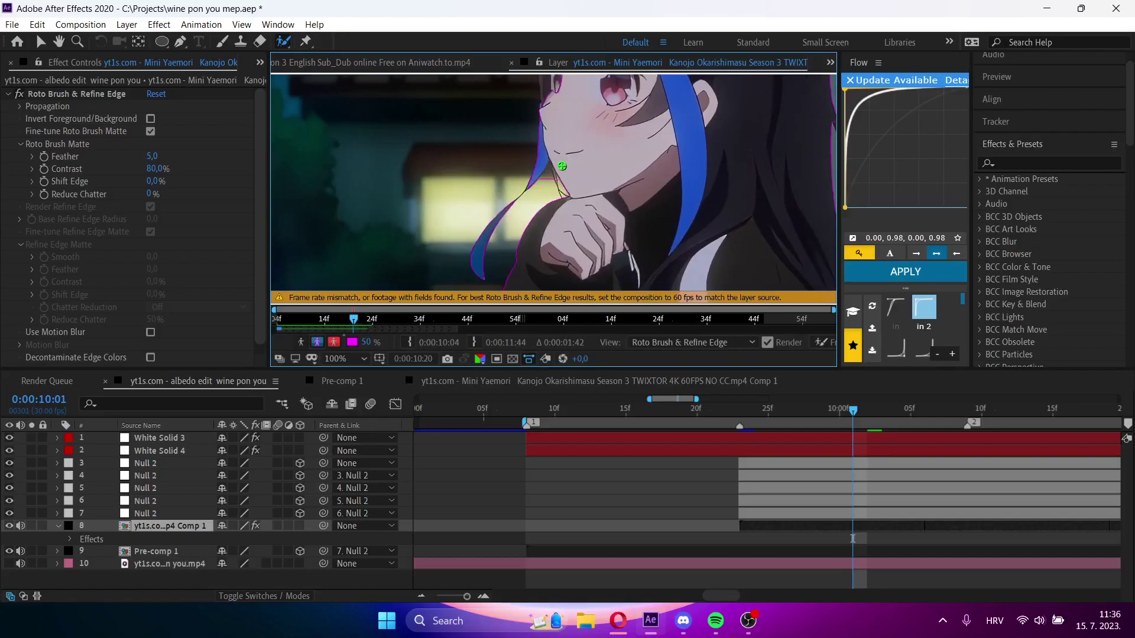
scroll(557, 130, down, 2)
drag(554, 143, 555, 148)
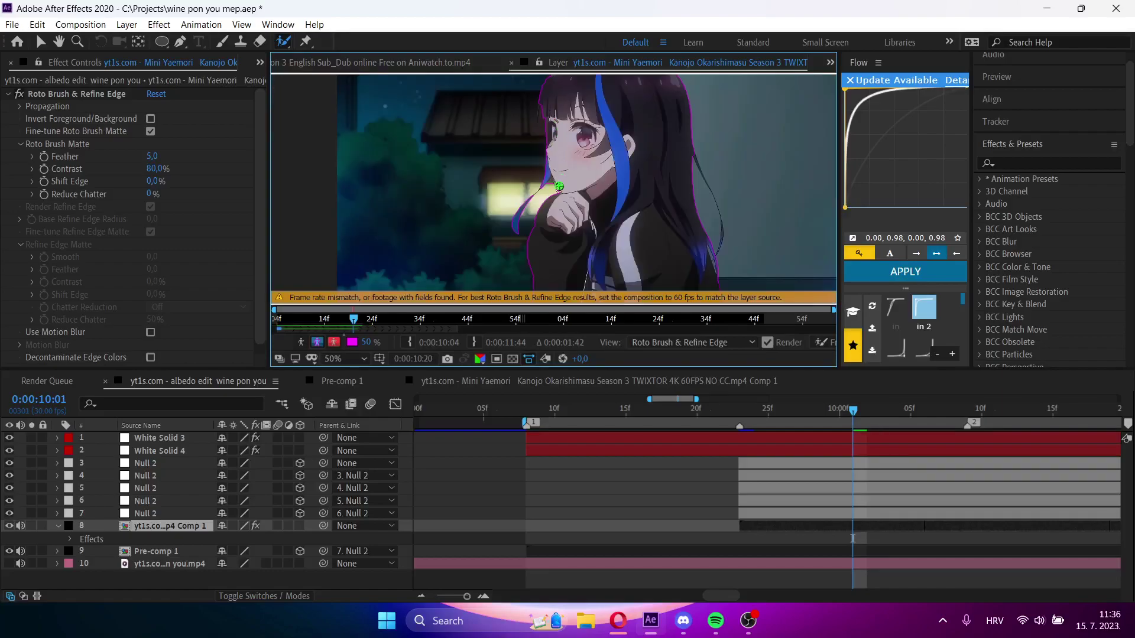
scroll(559, 187, up, 4)
mouse_move(539, 177)
alt+mouse_down()
mouse_move(543, 155)
mouse_move(562, 192)
alt+mouse_up()
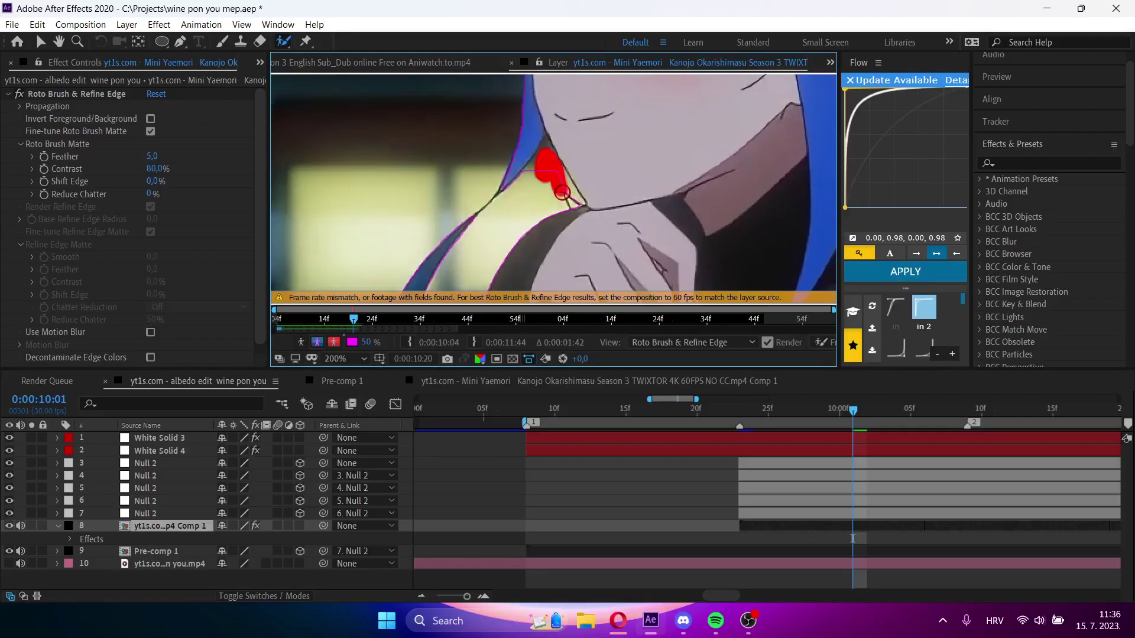
scroll(562, 195, down, 4)
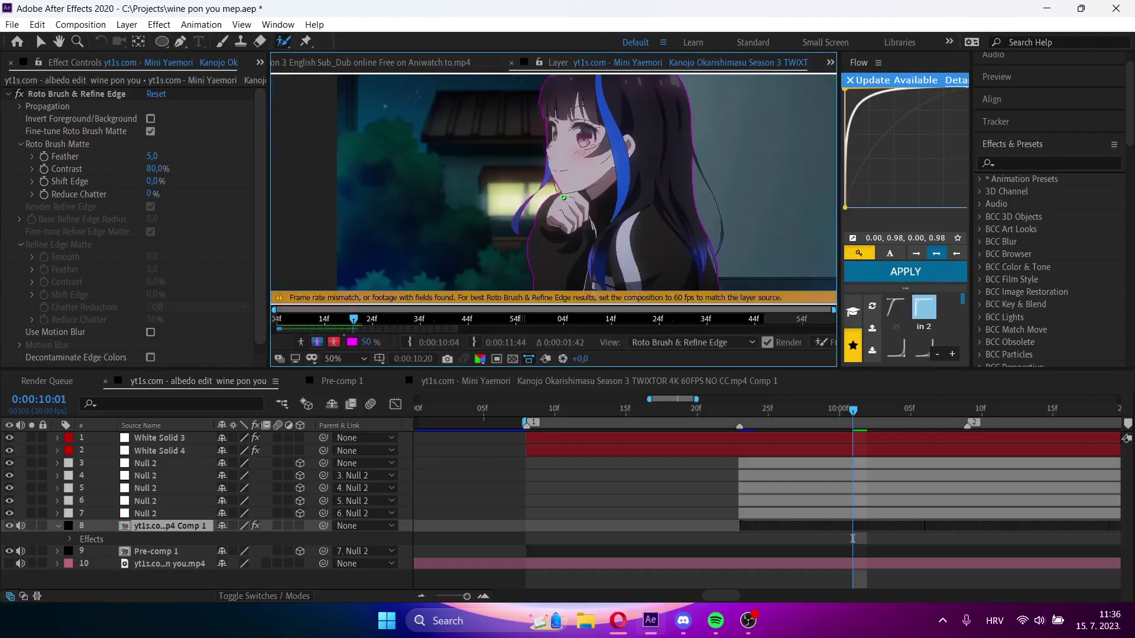
- At 0:00:10:00, add a Roto Brush foreground stroke along the front edge of the girl's face from the forehead to the nose
key(Page_Up)
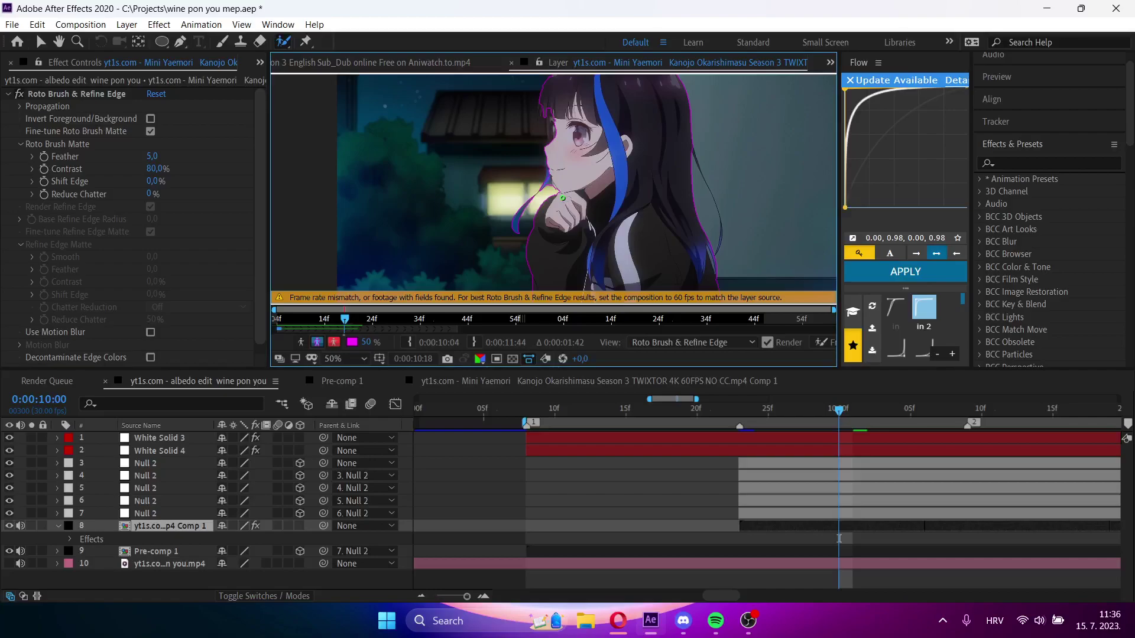
scroll(552, 108, up, 2)
click(59, 41)
drag(487, 128, 477, 197)
scroll(545, 180, up, 1)
drag(544, 180, 523, 248)
click(284, 41)
drag(495, 106, 509, 214)
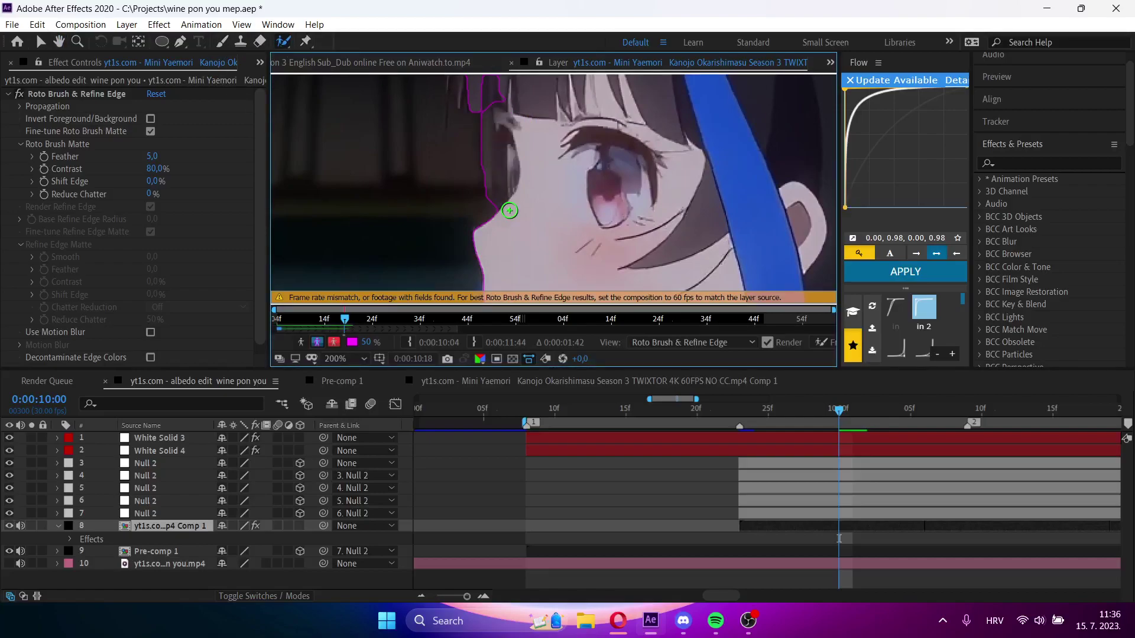
- Add another foreground stroke from the fringe to the far eye to extend the matte at 0:00:10:00
key(Page_Up)
key(Page_Down)
mouse_move(485, 90)
mouse_down()
mouse_move(501, 96)
mouse_move(529, 149)
mouse_up()
key(comma)
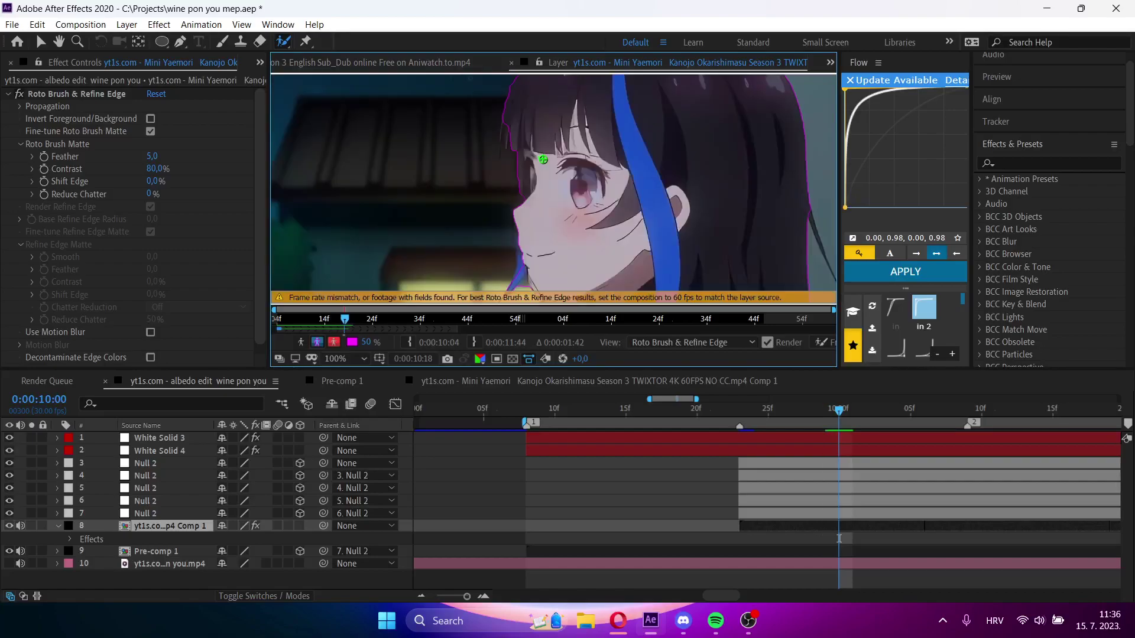
key(comma)
- Step through the frames from 0:00:10:00 to 0:00:10:04 and back, examining the roto outline around the girl
key(Page_Down)
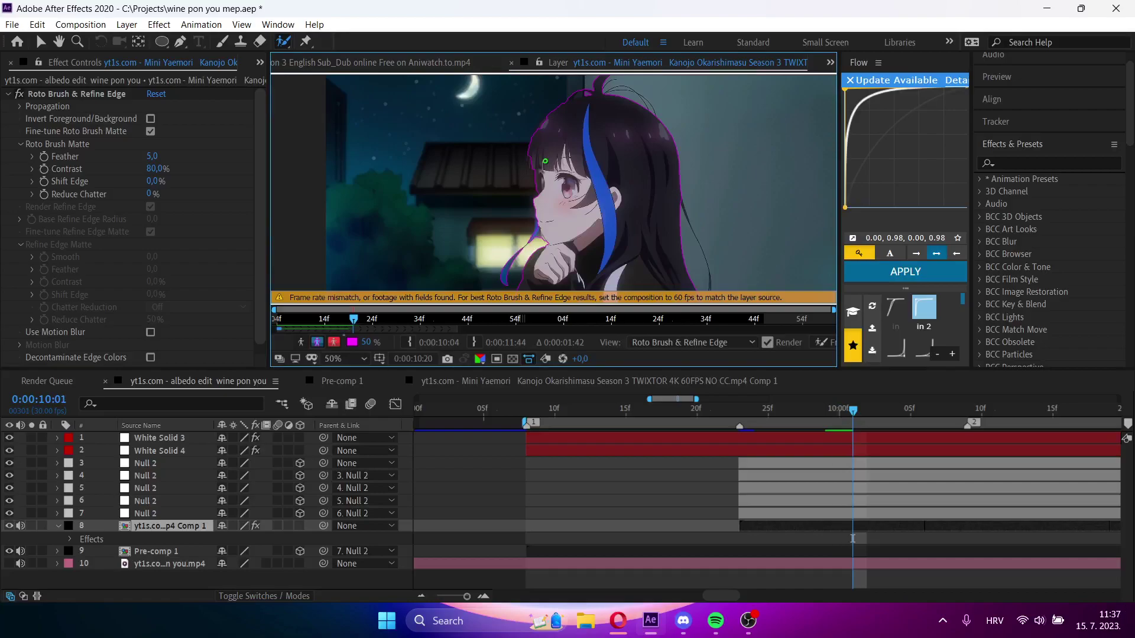
key(Page_Down)
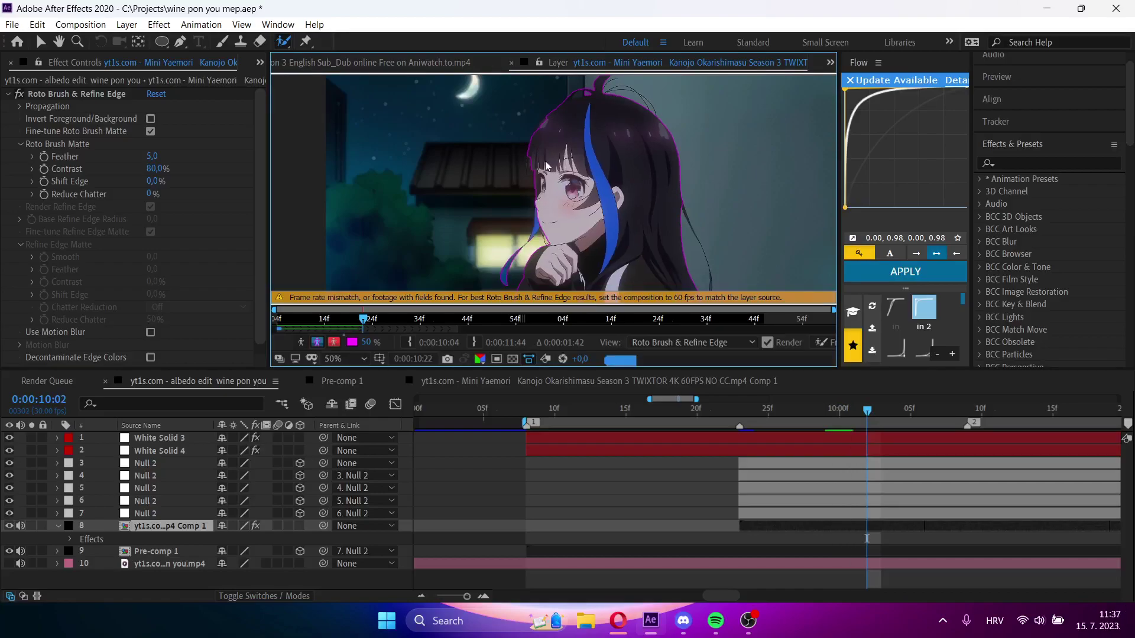
key(Page_Down)
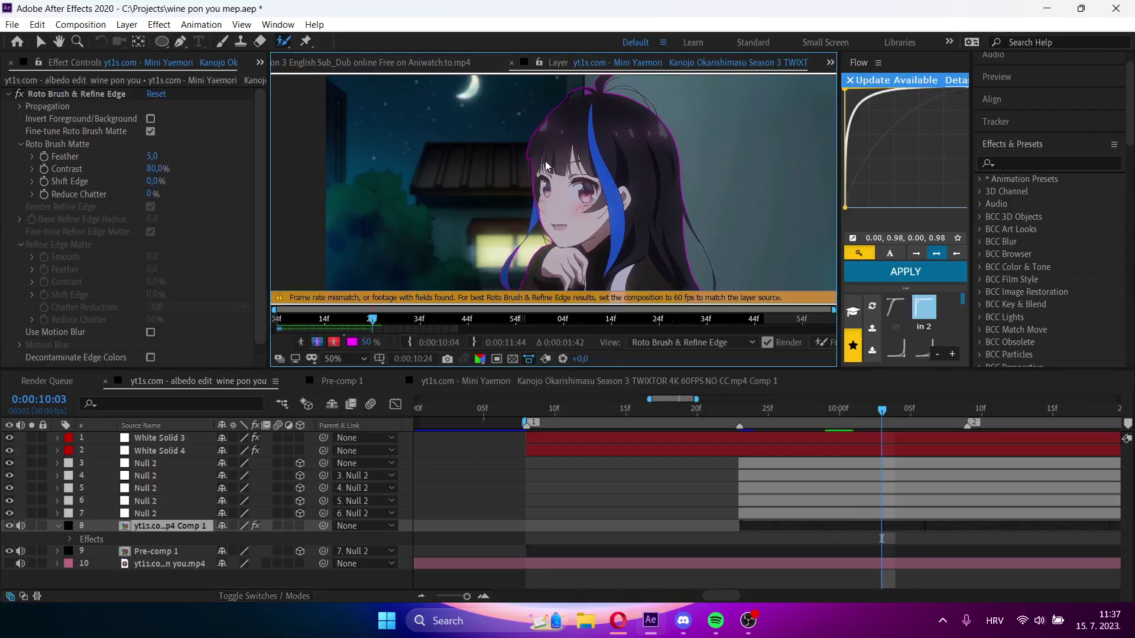
key(Page_Down)
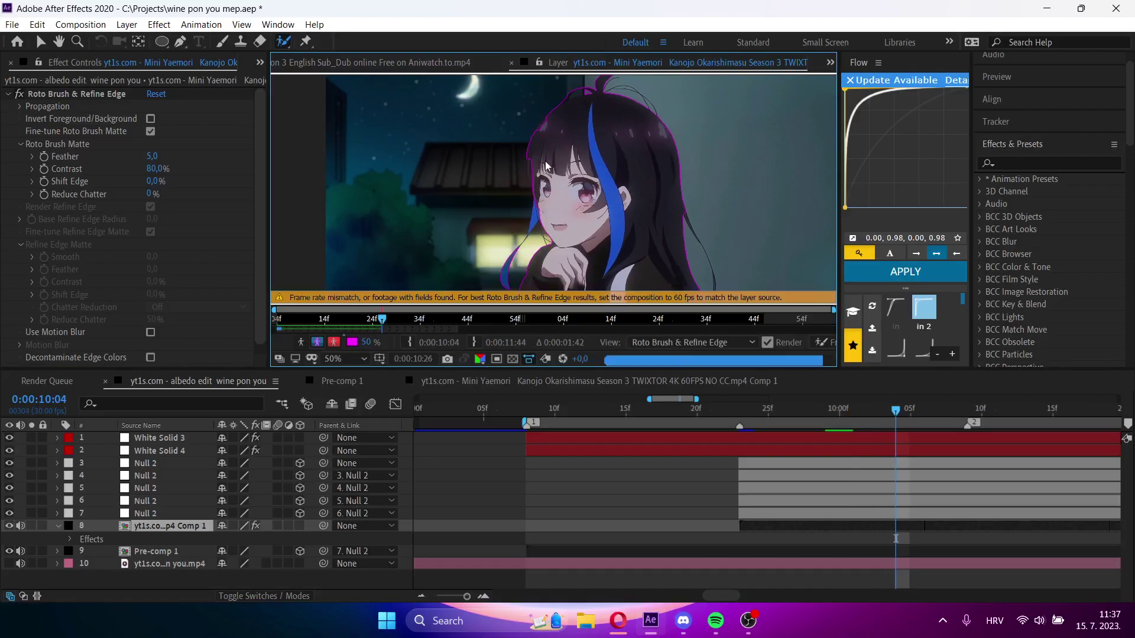
key(Page_Up)
key(Page_Up)
key(Page_Up)
key(Page_Up)
key(Page_Up)
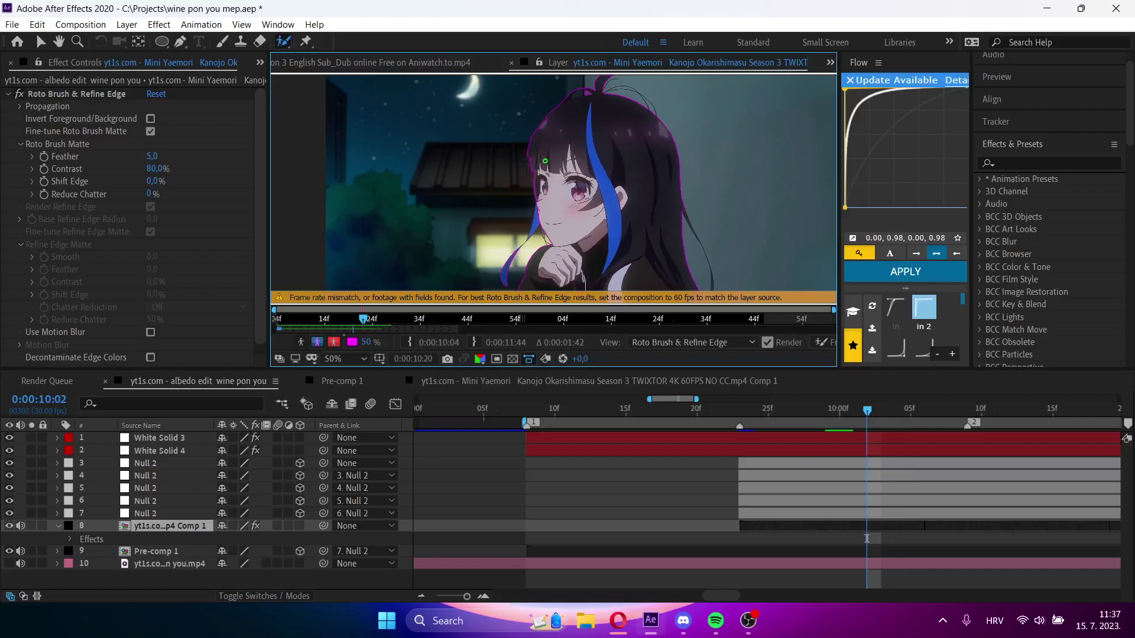
key(Page_Down)
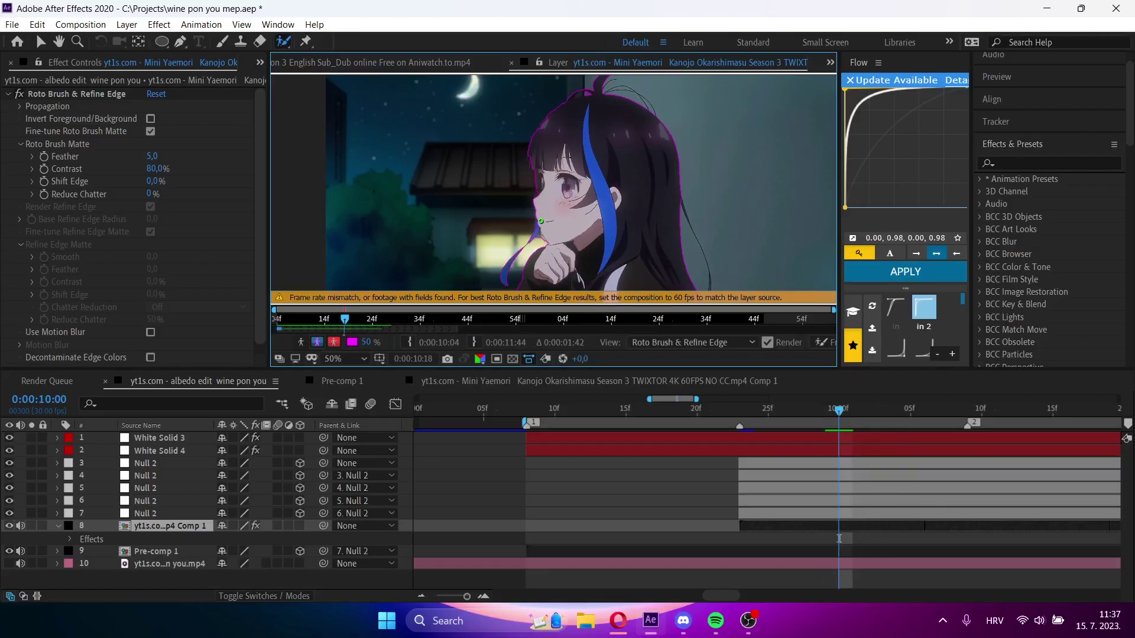
- Paint a short foreground stroke along the mouth and chin edge of the face at 0:00:10:00
scroll(540, 221, up, 2)
drag(520, 252, 521, 271)
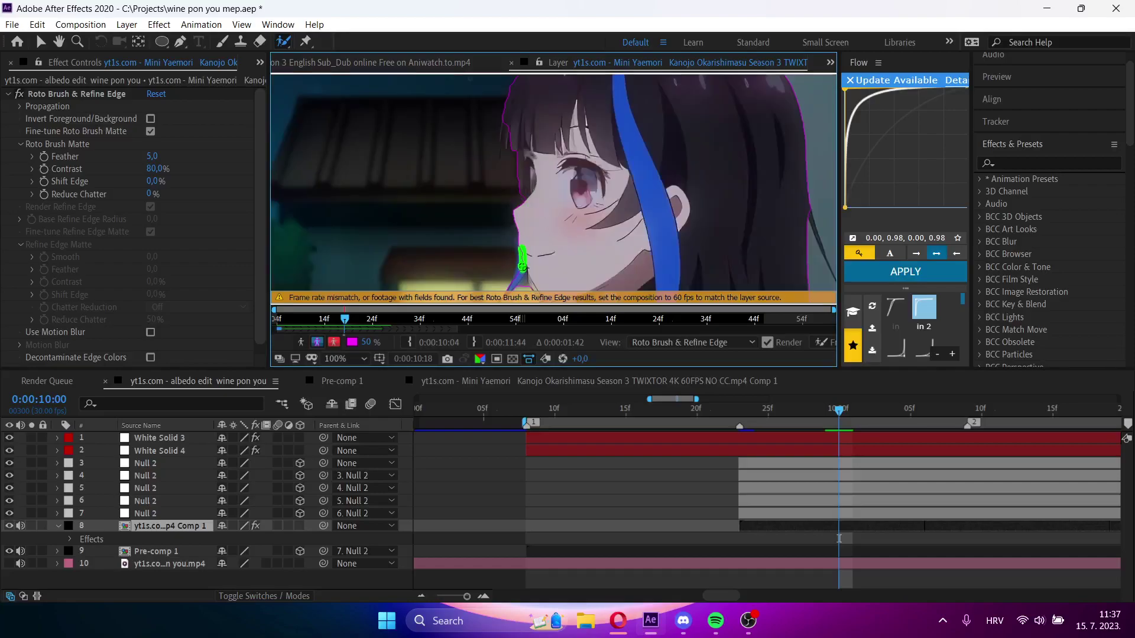
scroll(532, 256, down, 2)
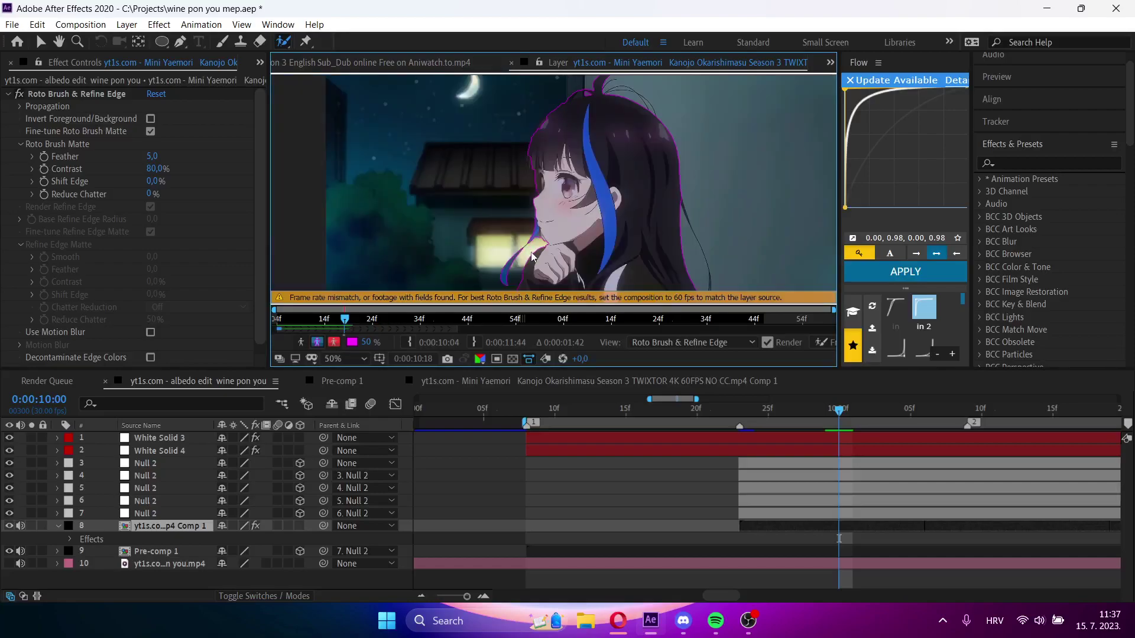
- Examine the roto outline along the face frame by frame from 0:00:10:01 to 0:00:10:05, returning to 0:00:10:02
key(Page_Down)
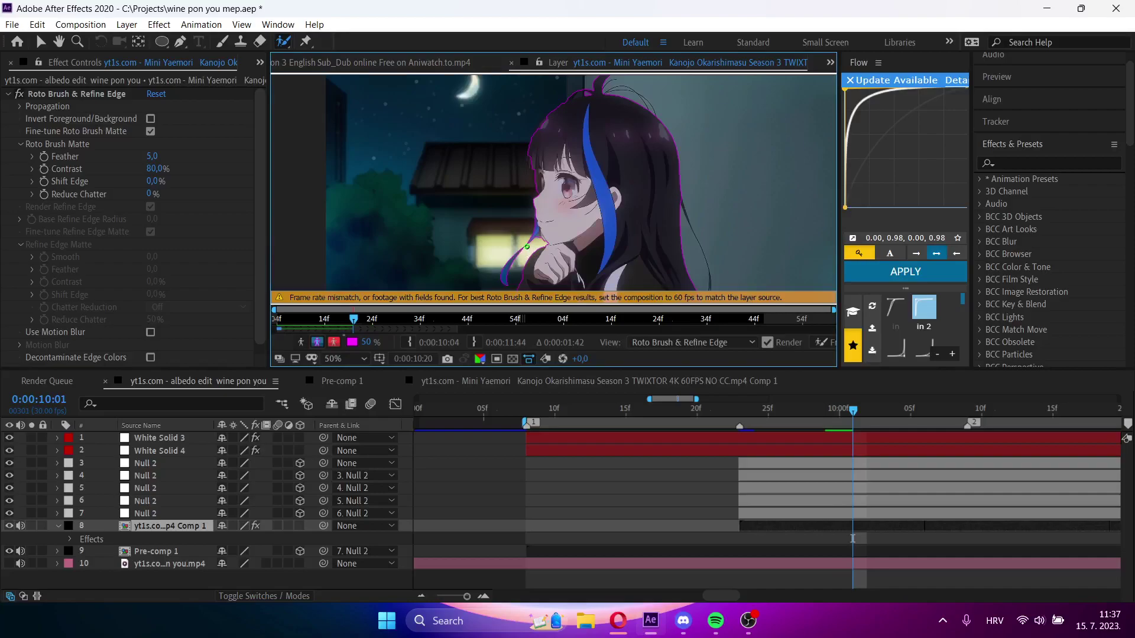
scroll(526, 247, up, 2)
key(Page_Down)
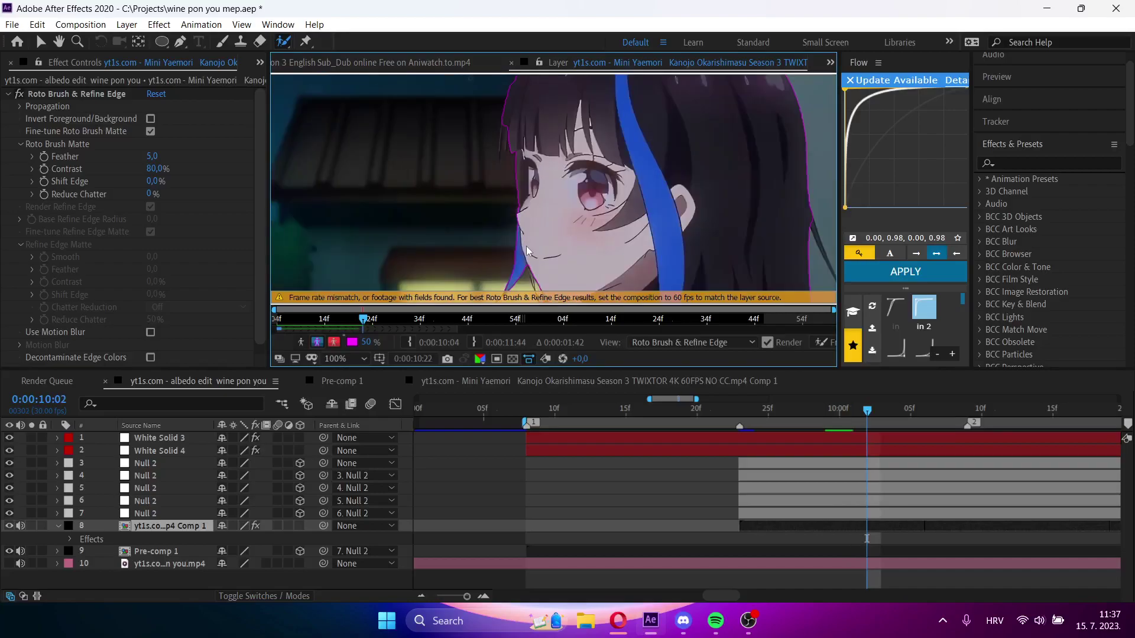
key(Page_Down)
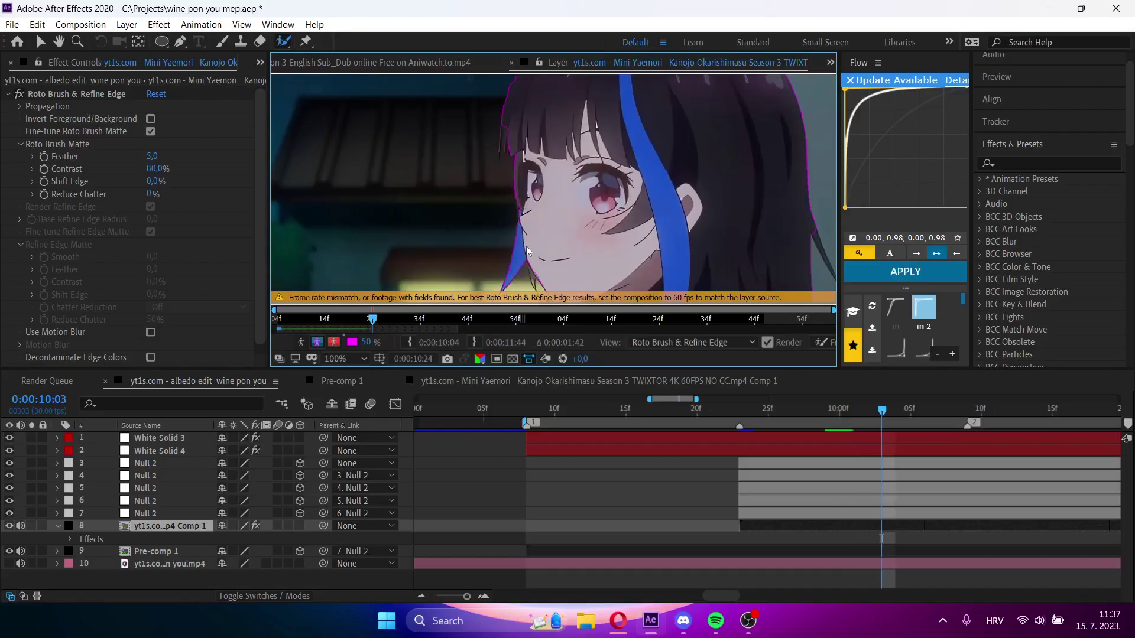
key(Page_Down)
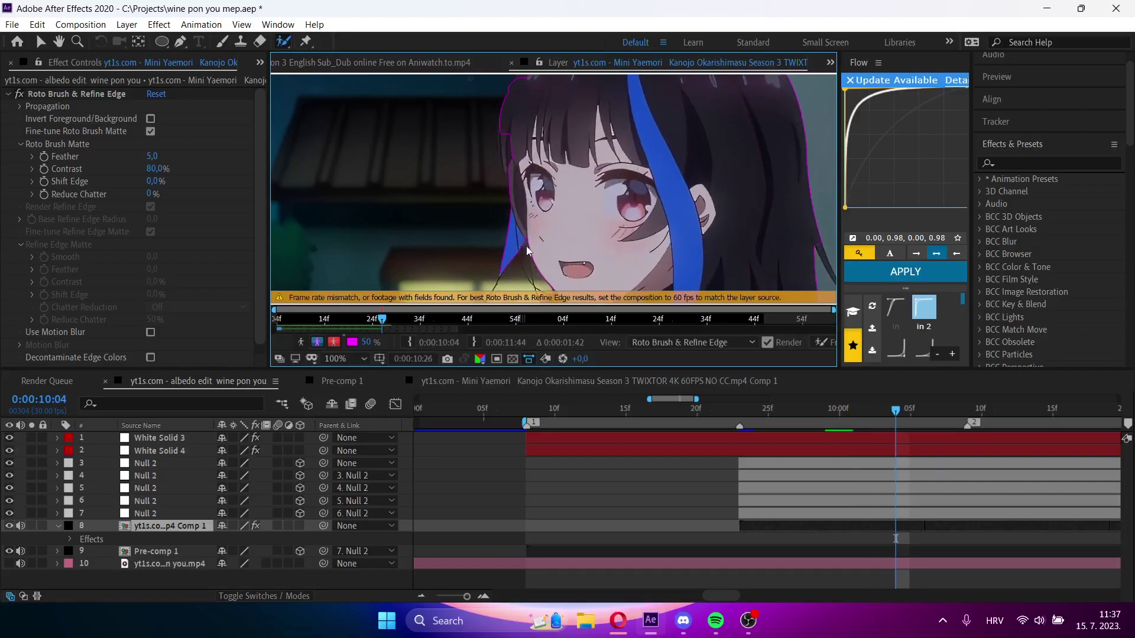
key(Page_Down)
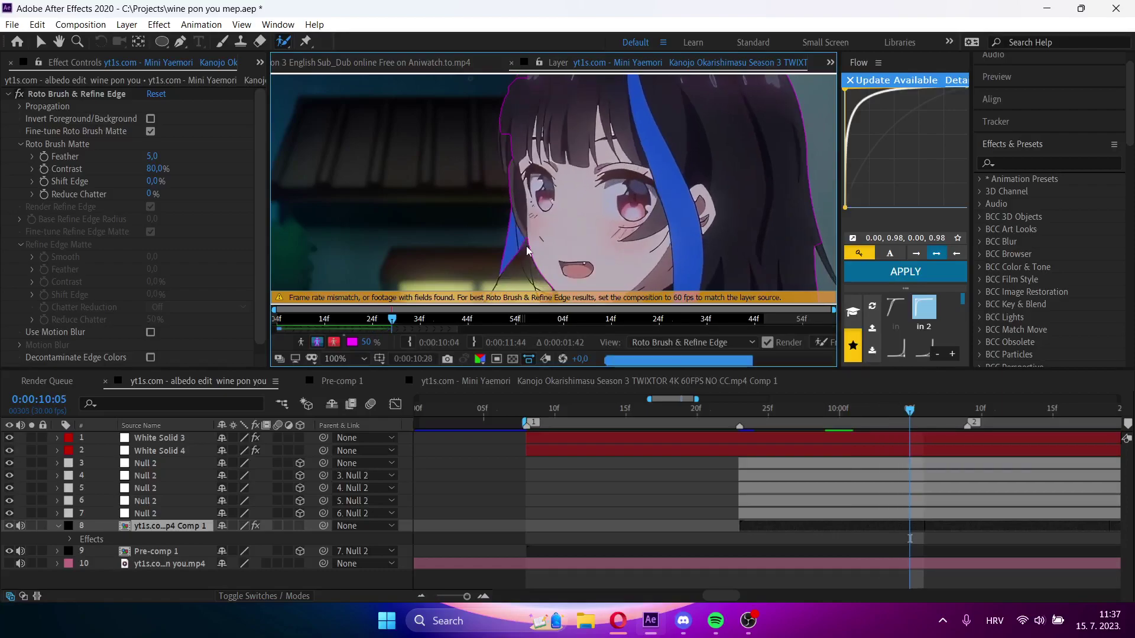
key(Page_Up)
key(Page_Up)
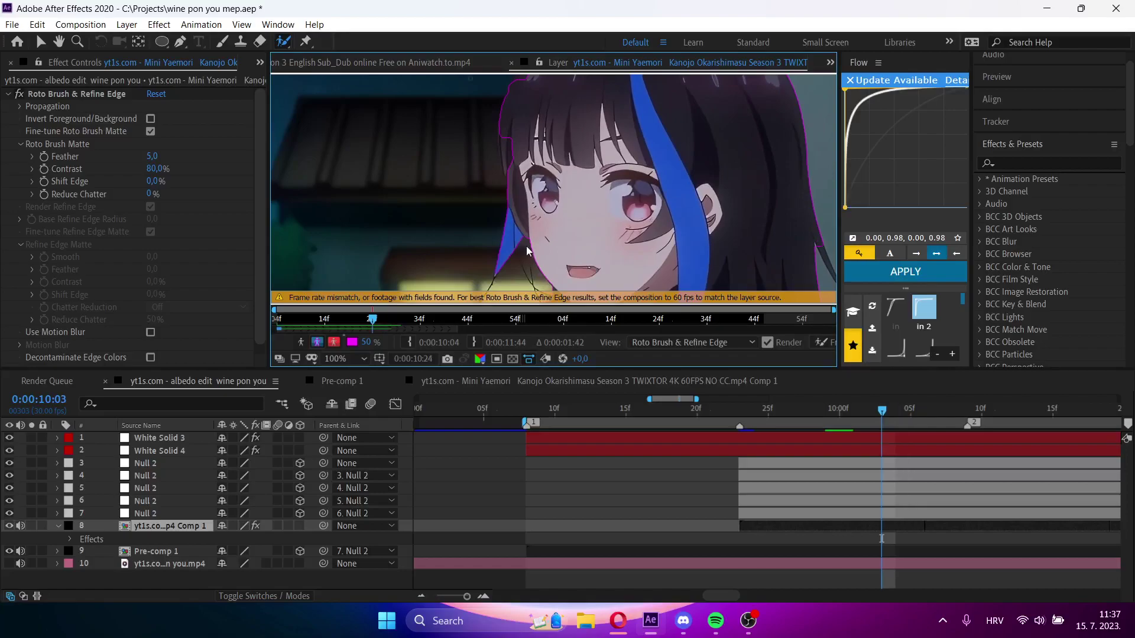
key(Page_Up)
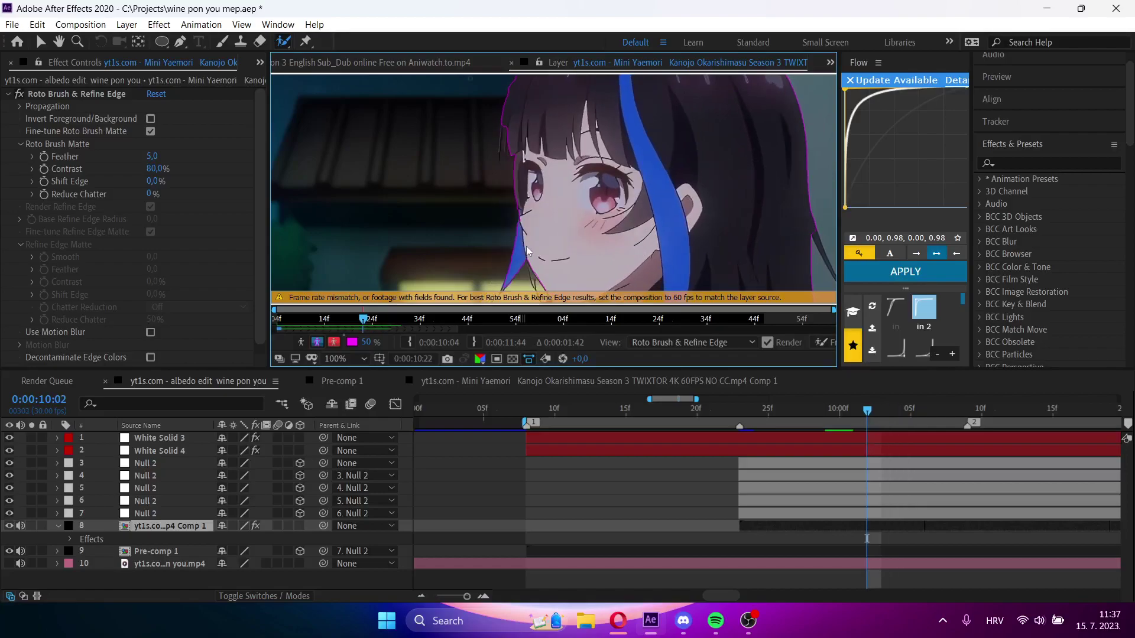
- At 0:00:10:04, add a foreground stroke down the hair edge beside the far eye
key(Page_Down)
key(Page_Down)
drag(503, 131, 518, 182)
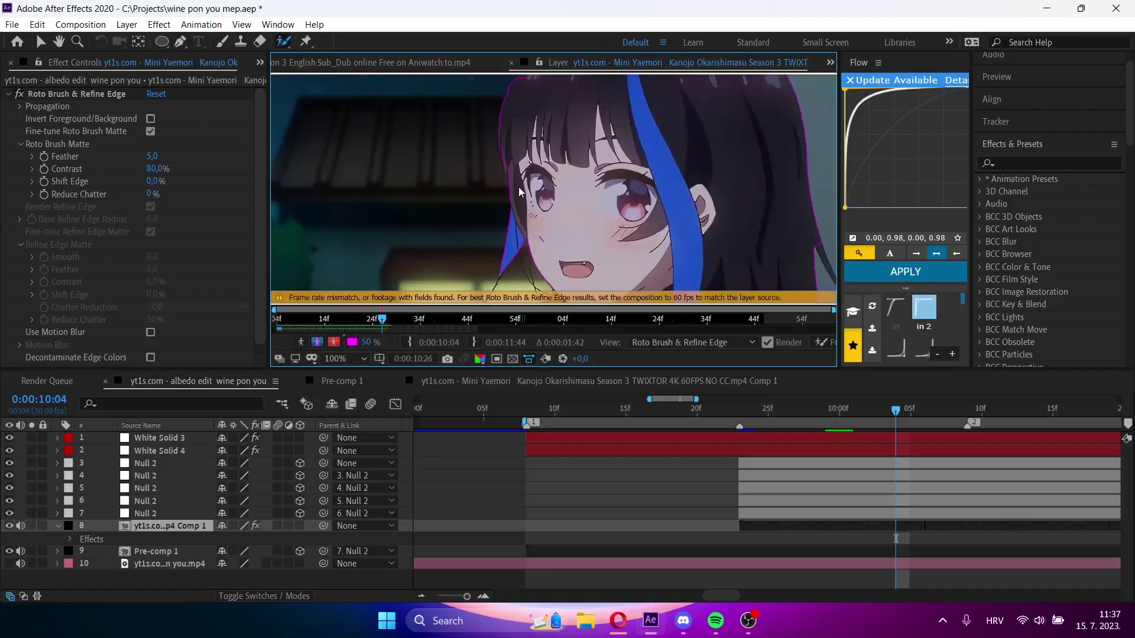
- Propagate the matte through 0:00:10:07 and step back and forth to examine the outline of the hair and face
key(Page_Down)
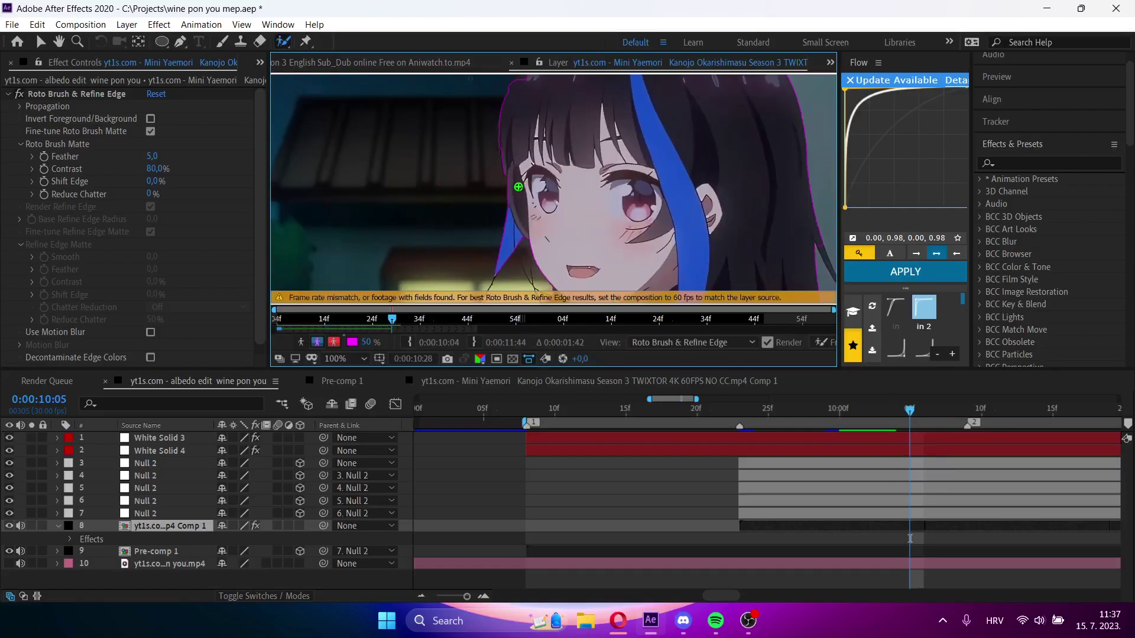
key(Page_Down)
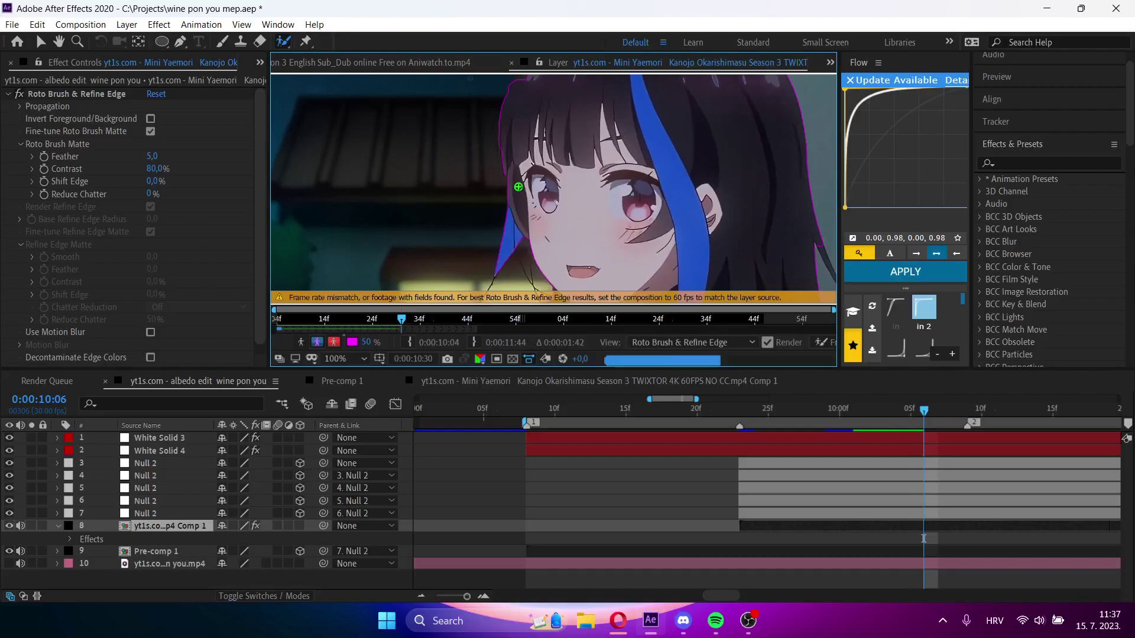
key(Page_Down)
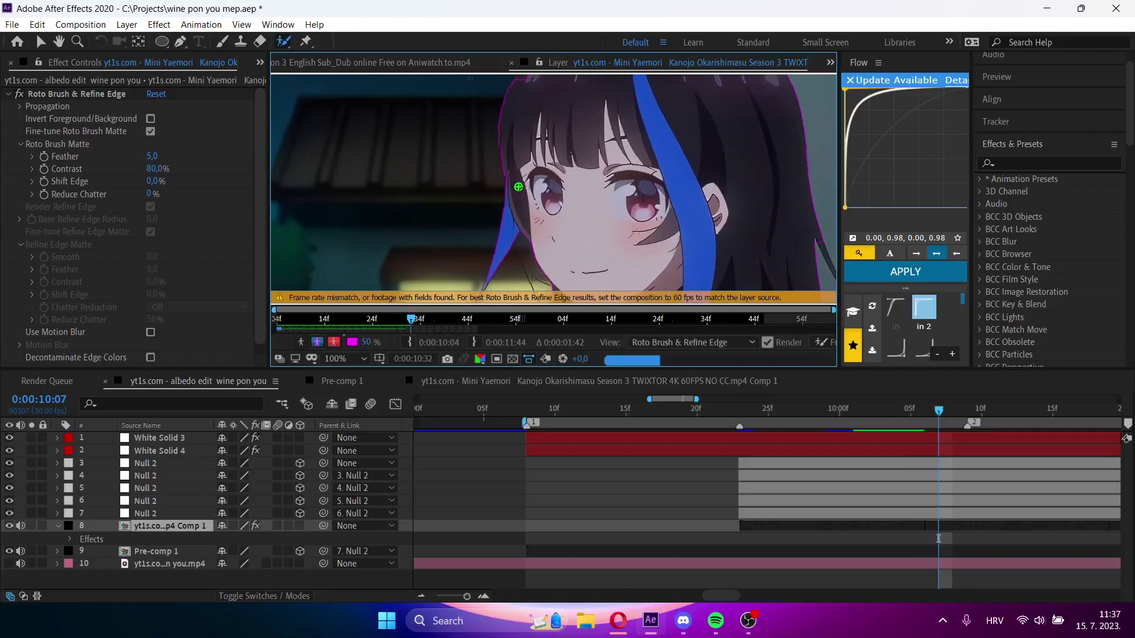
scroll(522, 192, down, 2)
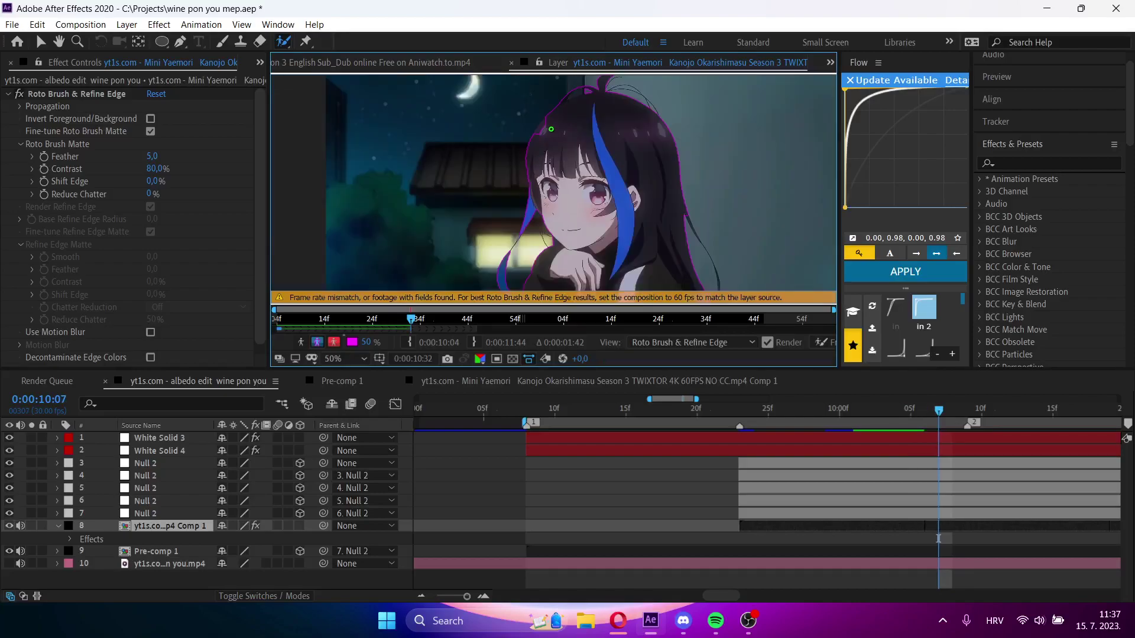
key(Page_Up)
key(Page_Up)
key(Page_Up)
key(Page_Up)
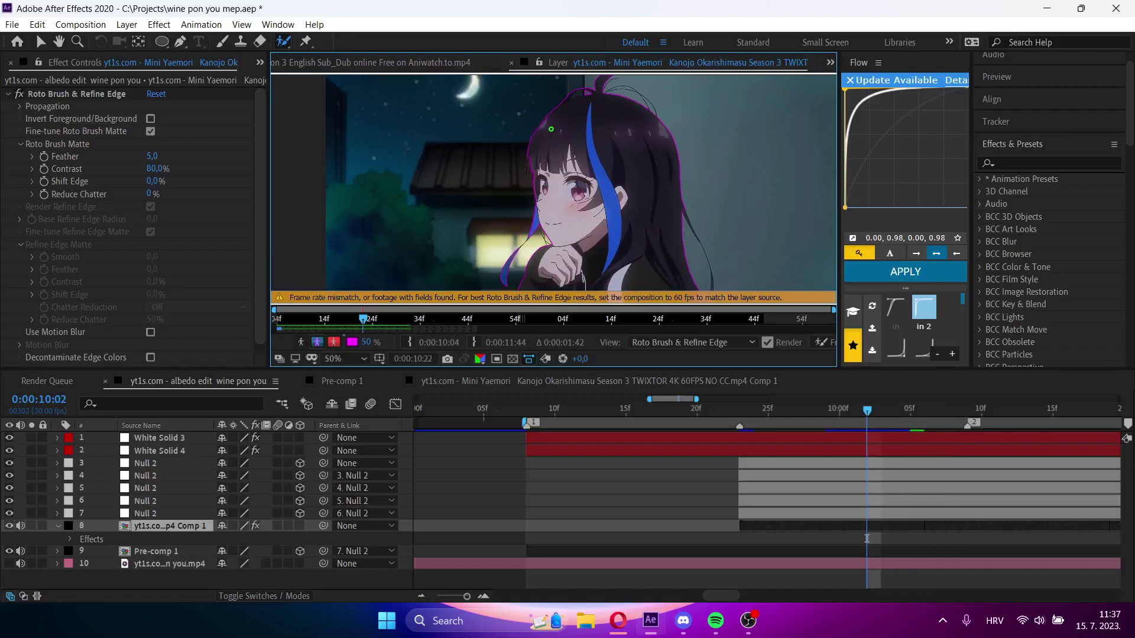
key(Page_Down)
key(Page_Down)
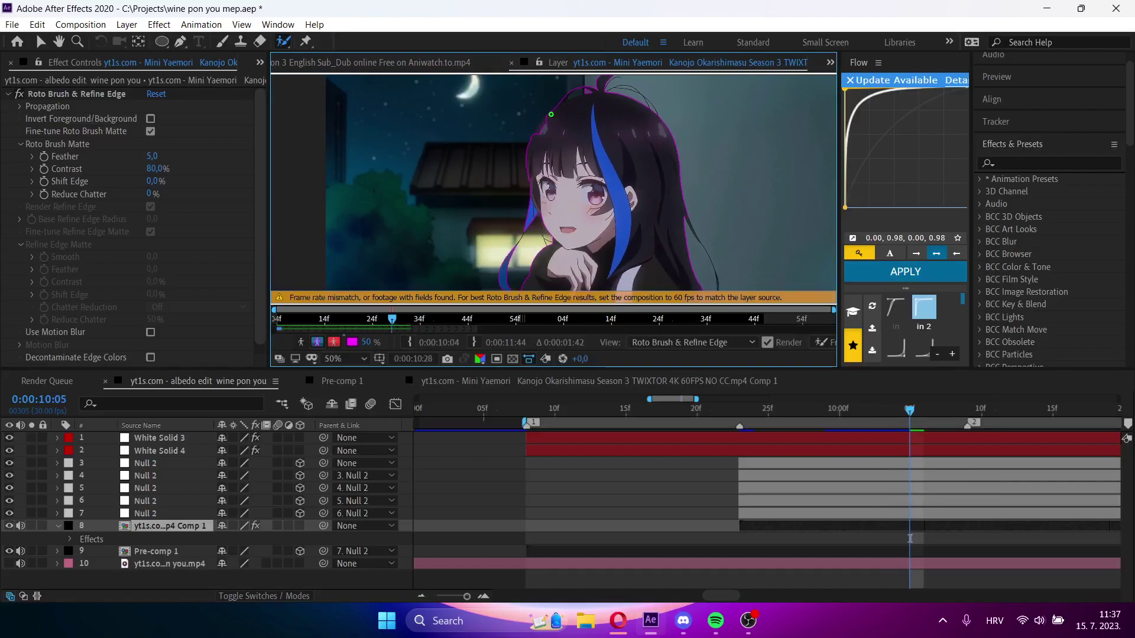
- Add foreground strokes along the front outer edge of the hair above the fringe at 0:00:10:05 and 0:00:10:04
drag(539, 139, 538, 139)
key(Page_Down)
key(Page_Up)
key(Page_Up)
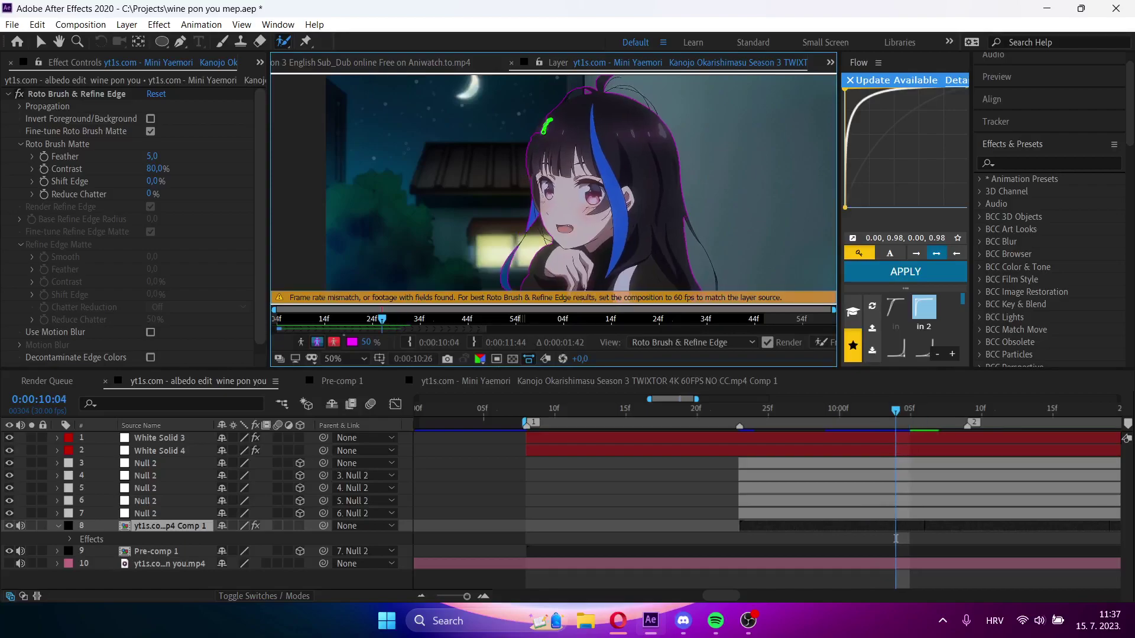
drag(537, 147, 536, 145)
key(Page_Down)
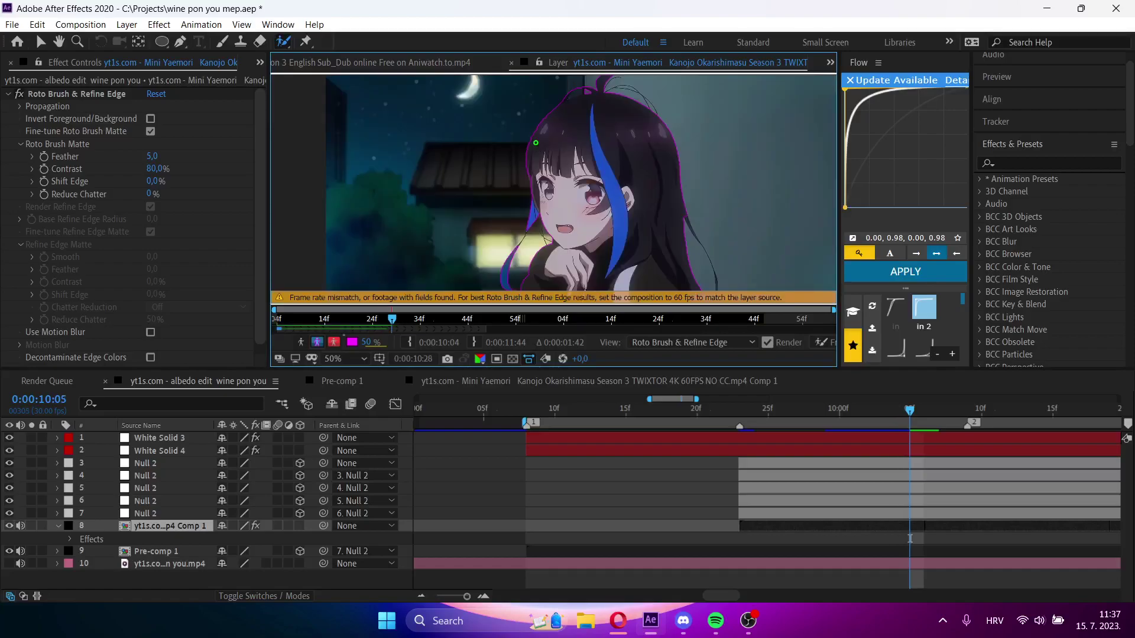
- Advance frame by frame to 0:00:10:11, propagating the roto matte and examining the girl's full outline
key(Page_Down)
key(Page_Down)
key(Page_Down)
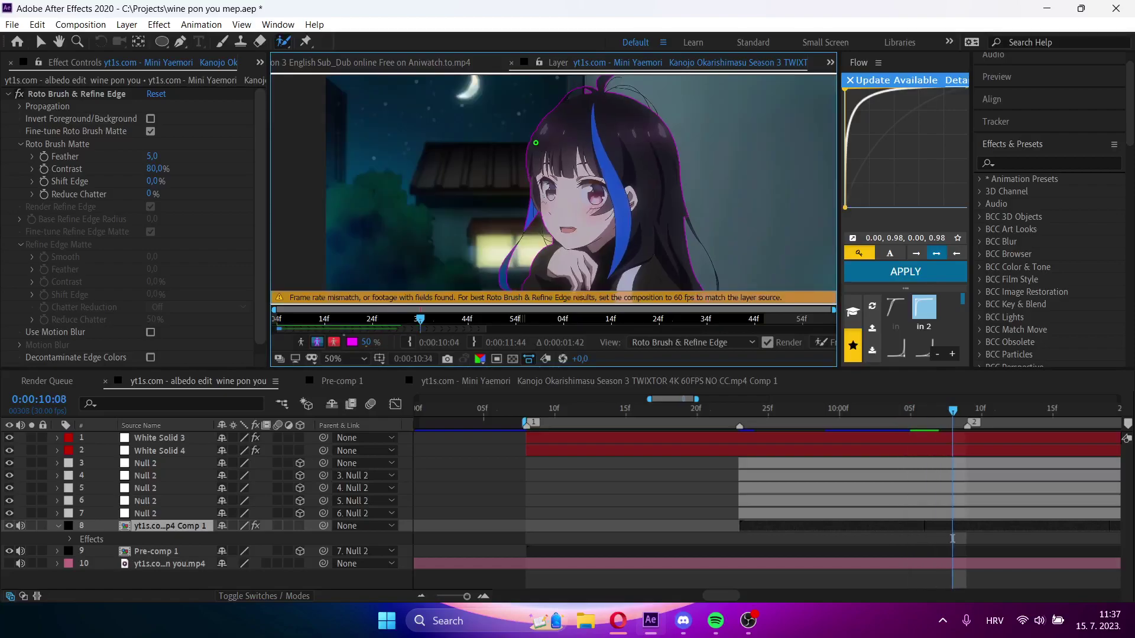
key(Page_Down)
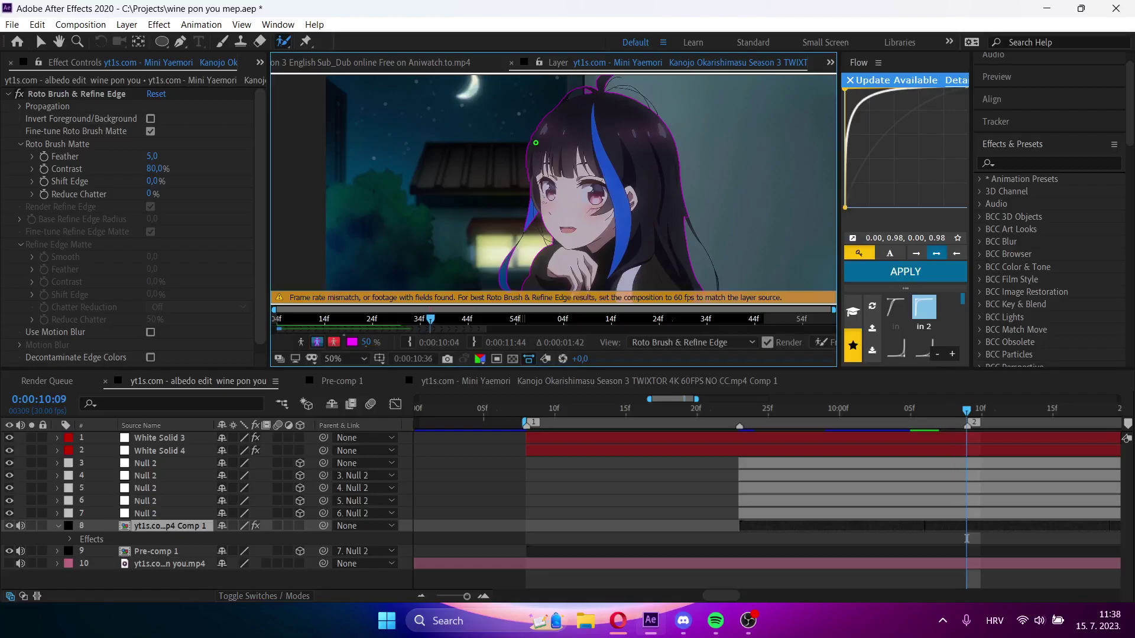
key(Page_Down)
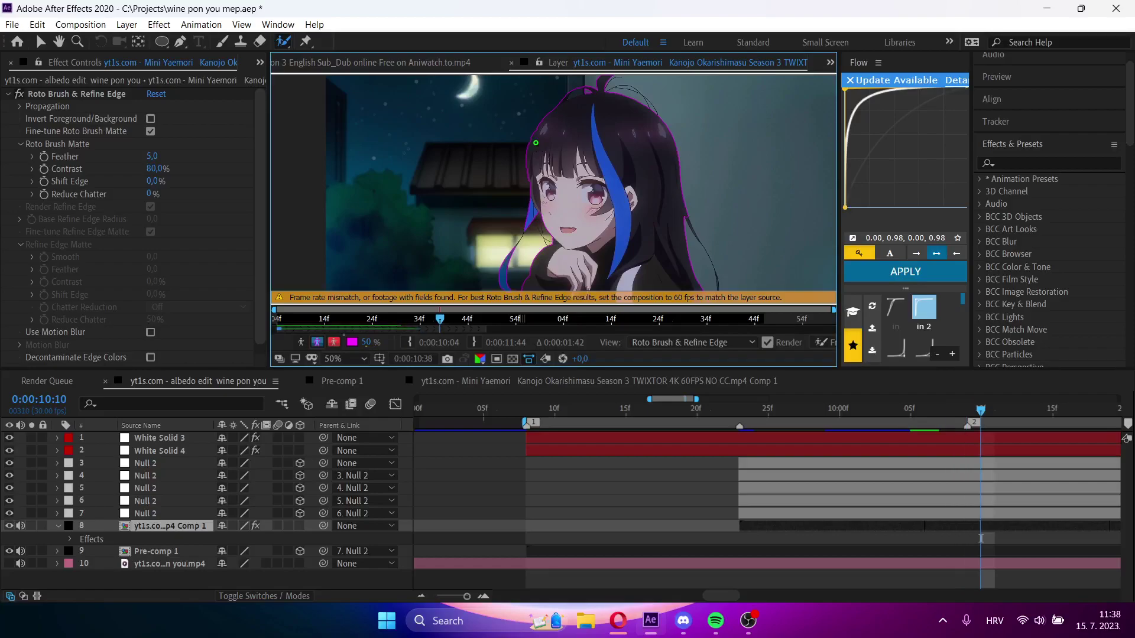
scroll(566, 144, down, 2)
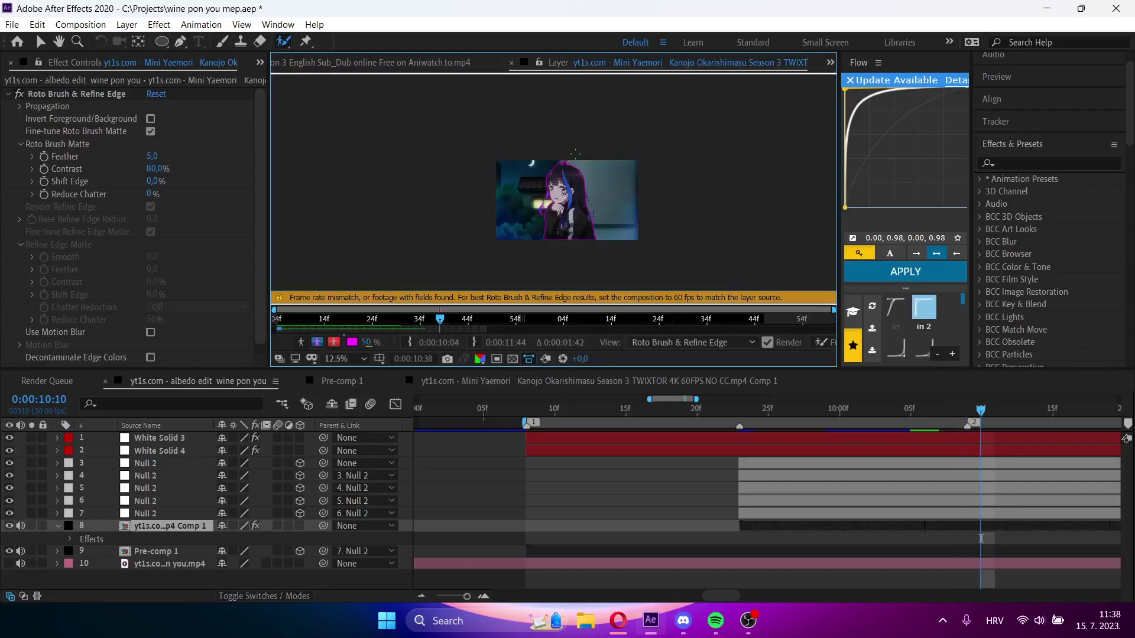
key(Page_Down)
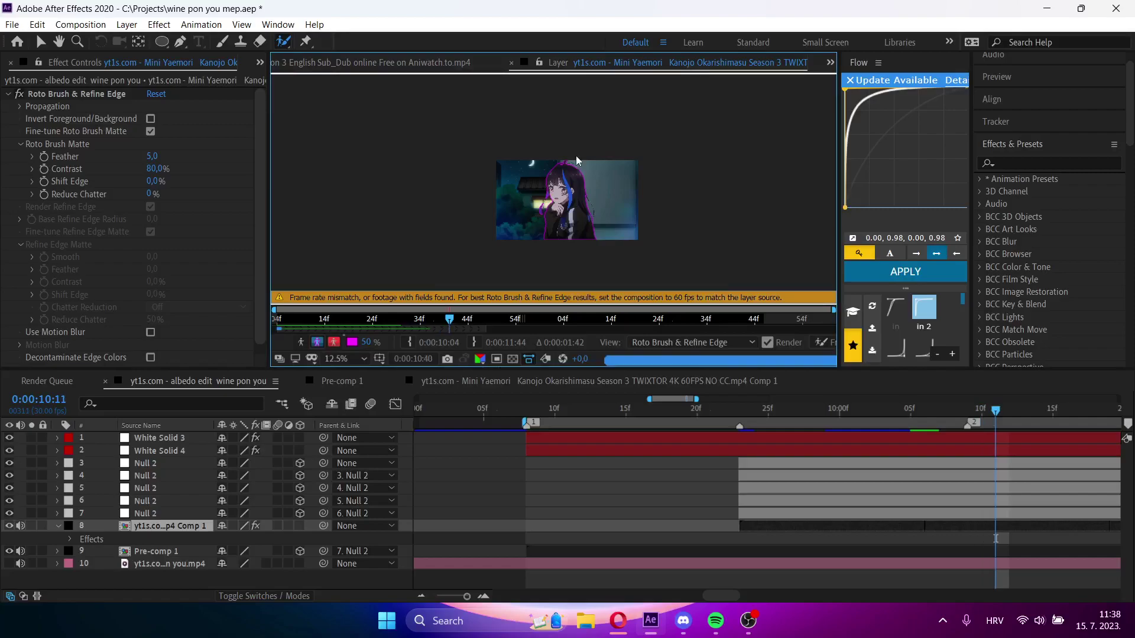
- Move the current time back to 0:00:09:23, the start of the rotoscoped layer
click(365, 65)
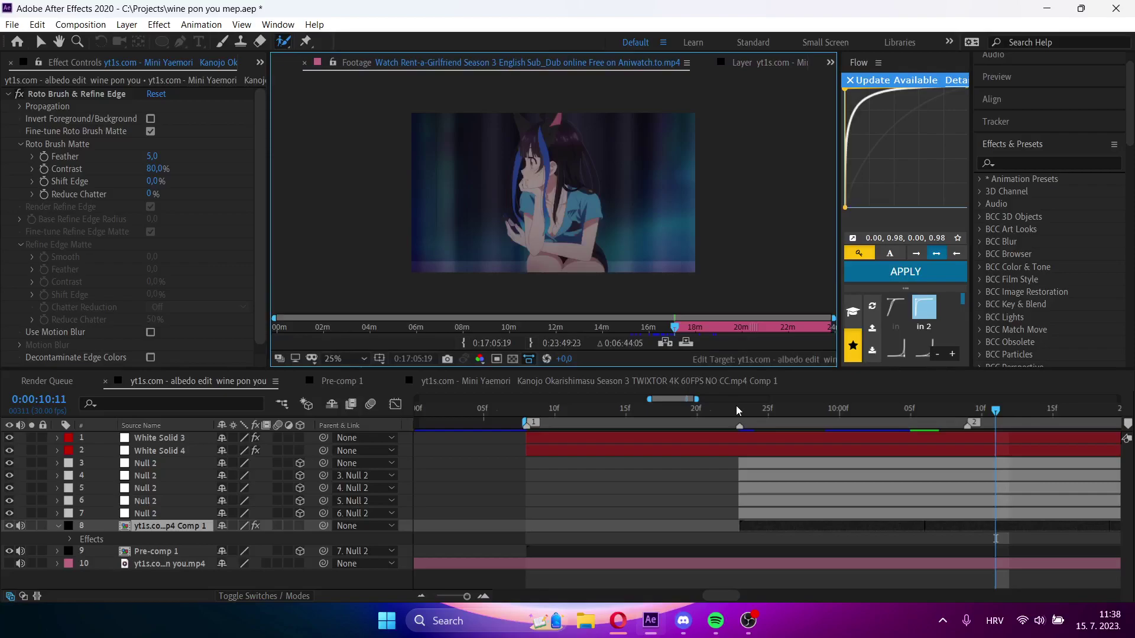
drag(736, 407, 668, 407)
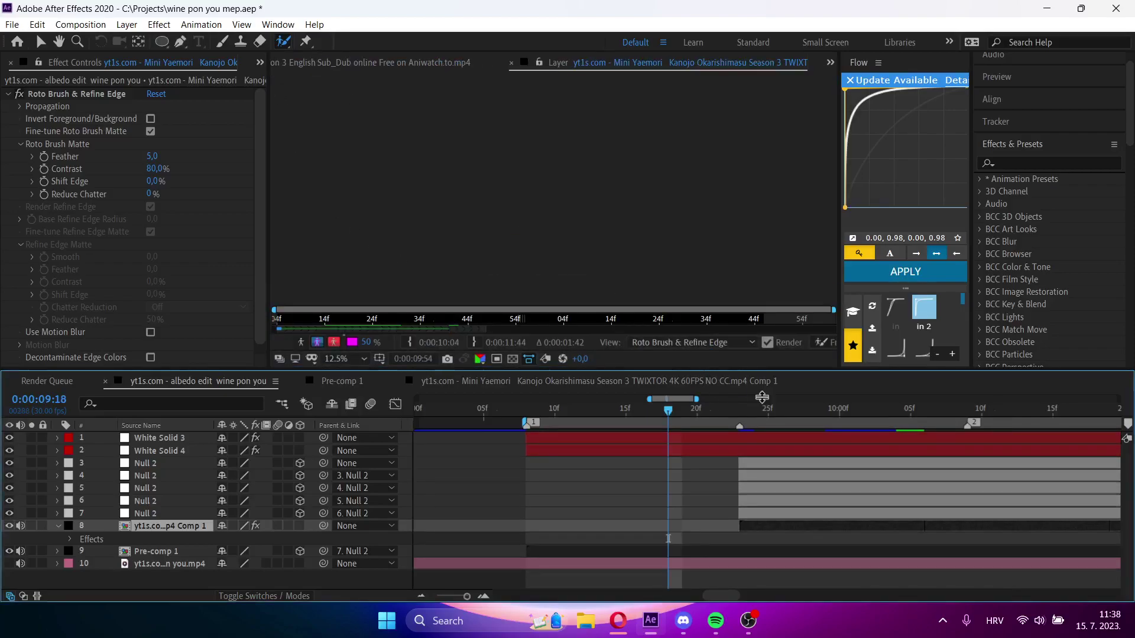
click(739, 410)
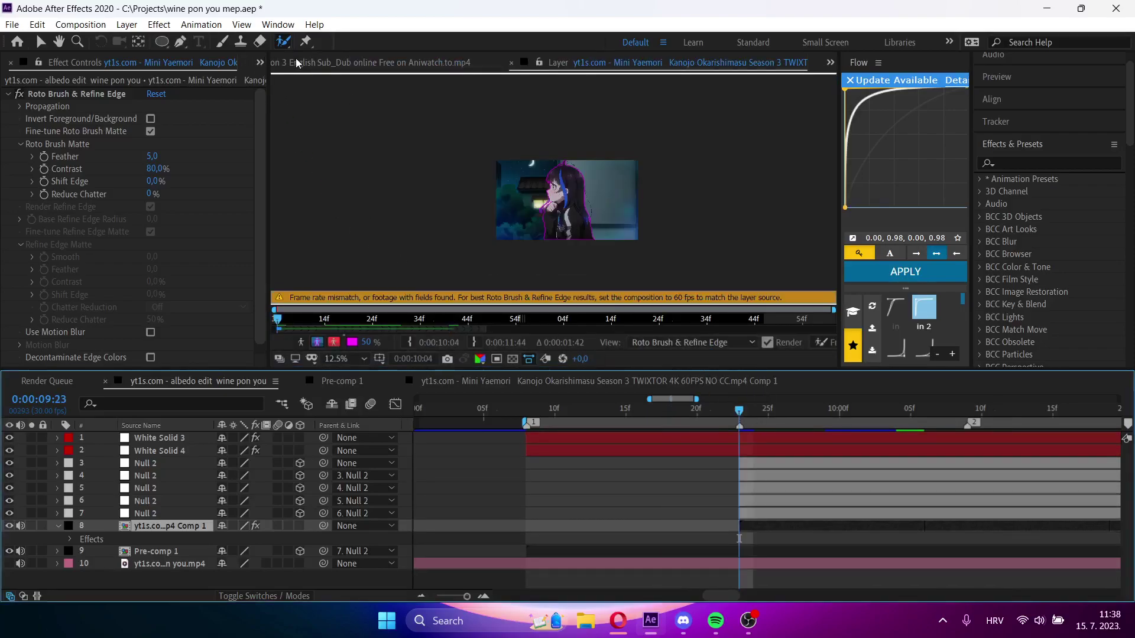
- Return to the main composition's viewer, examine the rotoscoped girl over the background, and save the project
click(297, 63)
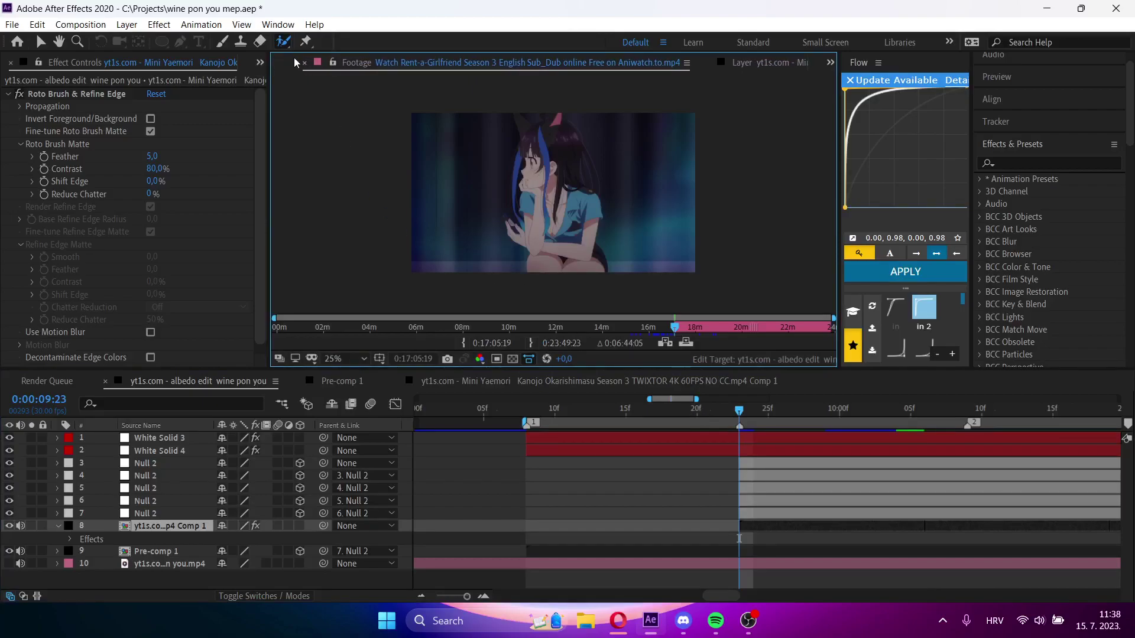
click(274, 61)
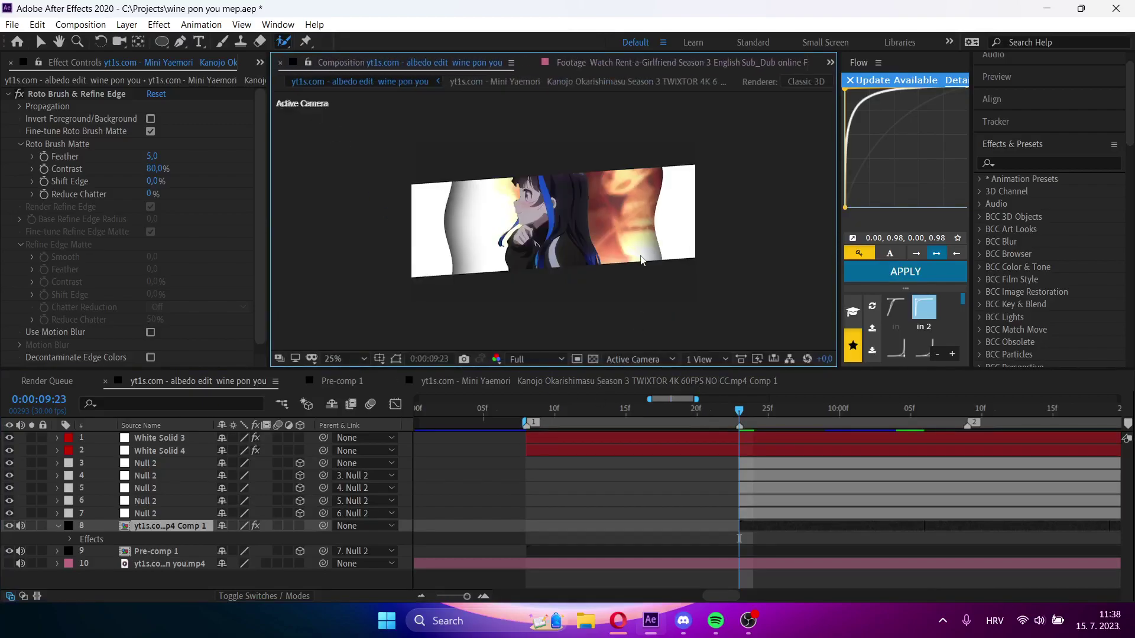
scroll(641, 256, up, 2)
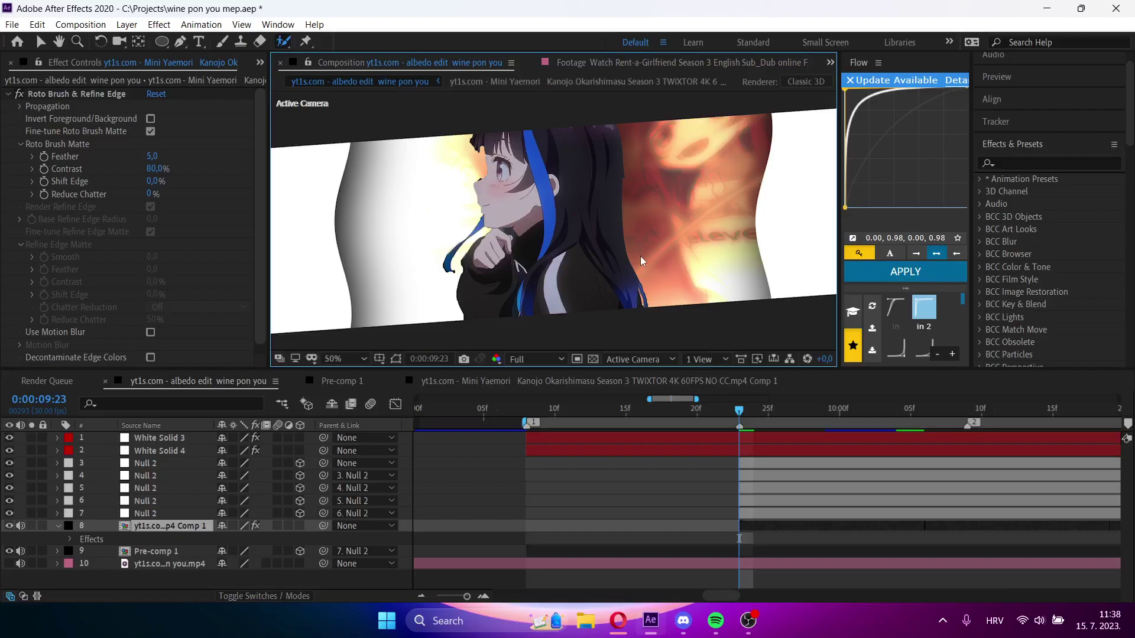
key(ctrl+s)
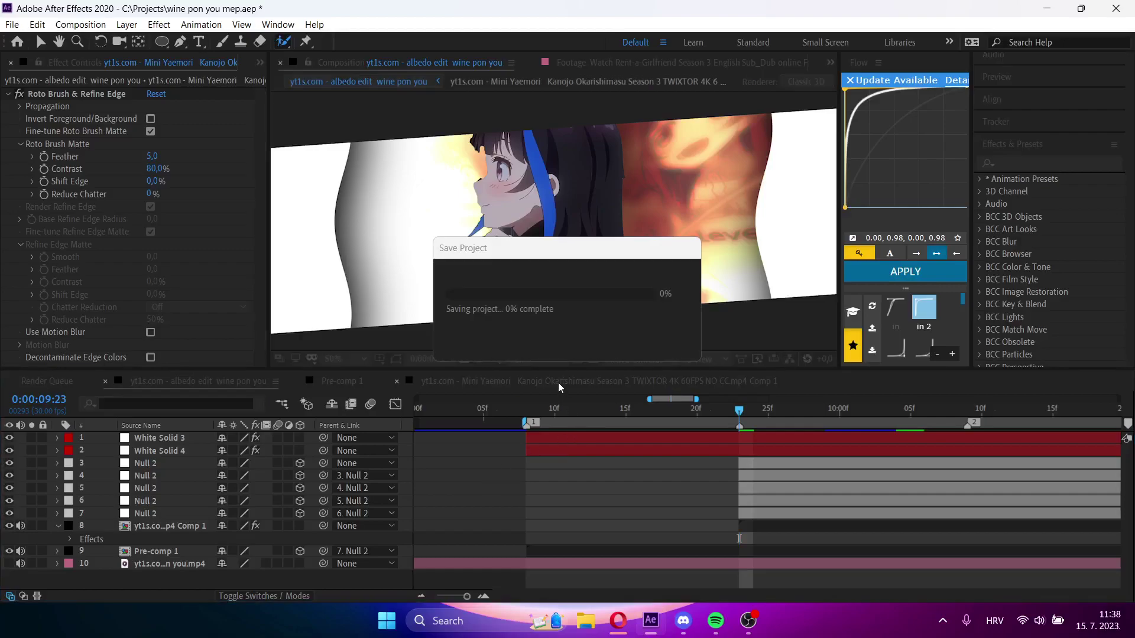
- Play the composition from 0:00:09:23 and set the preview resolution to Quarter
key(space)
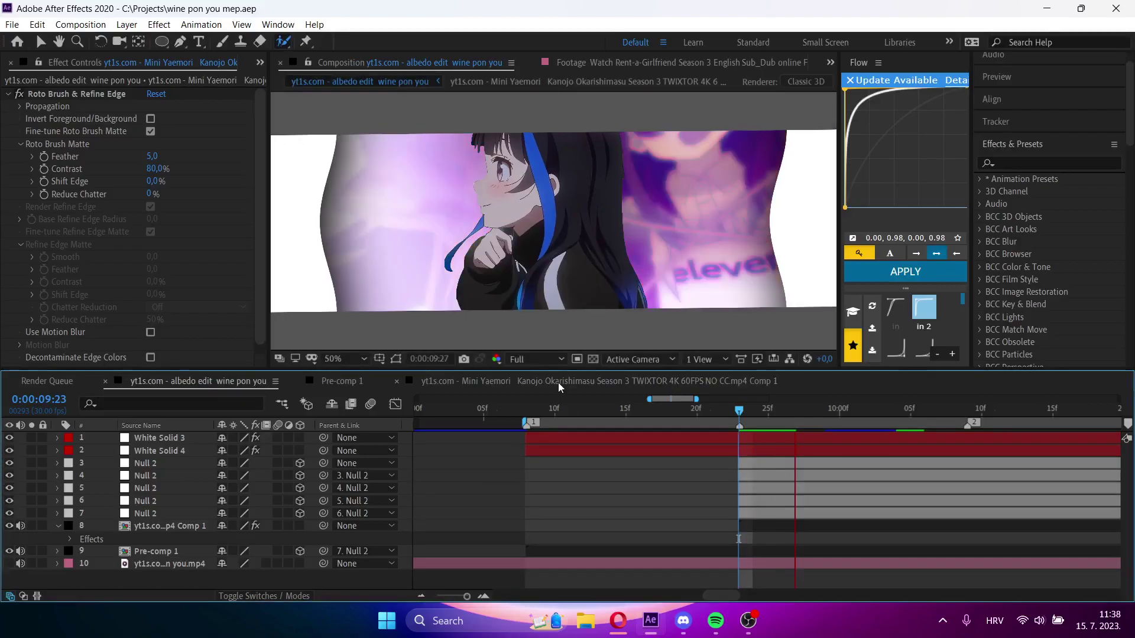
key(space)
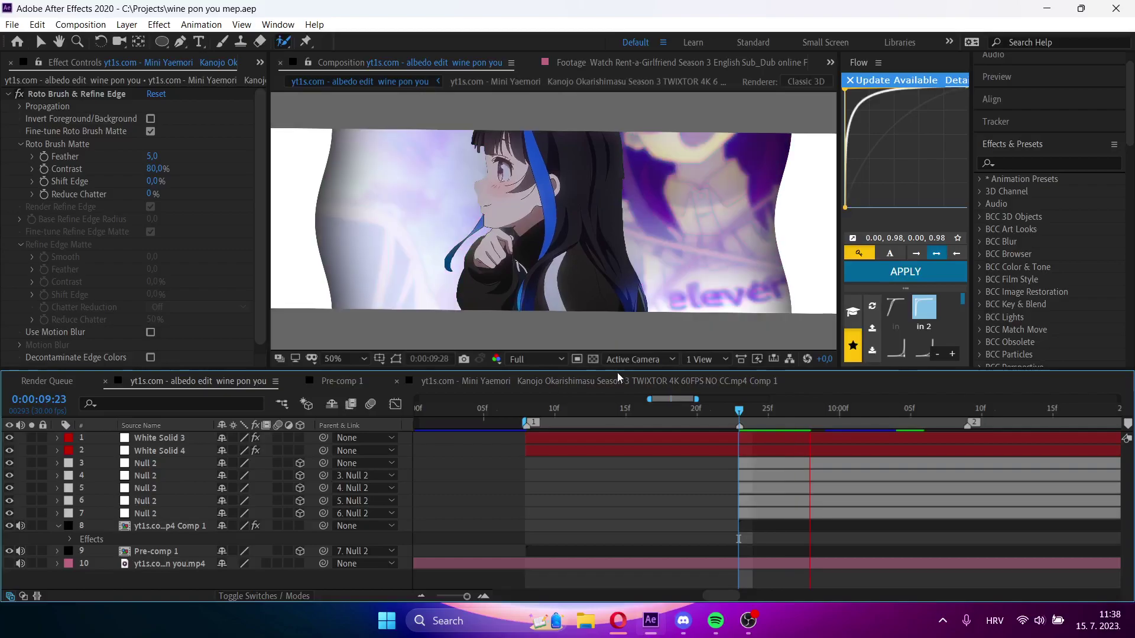
click(539, 360)
click(545, 442)
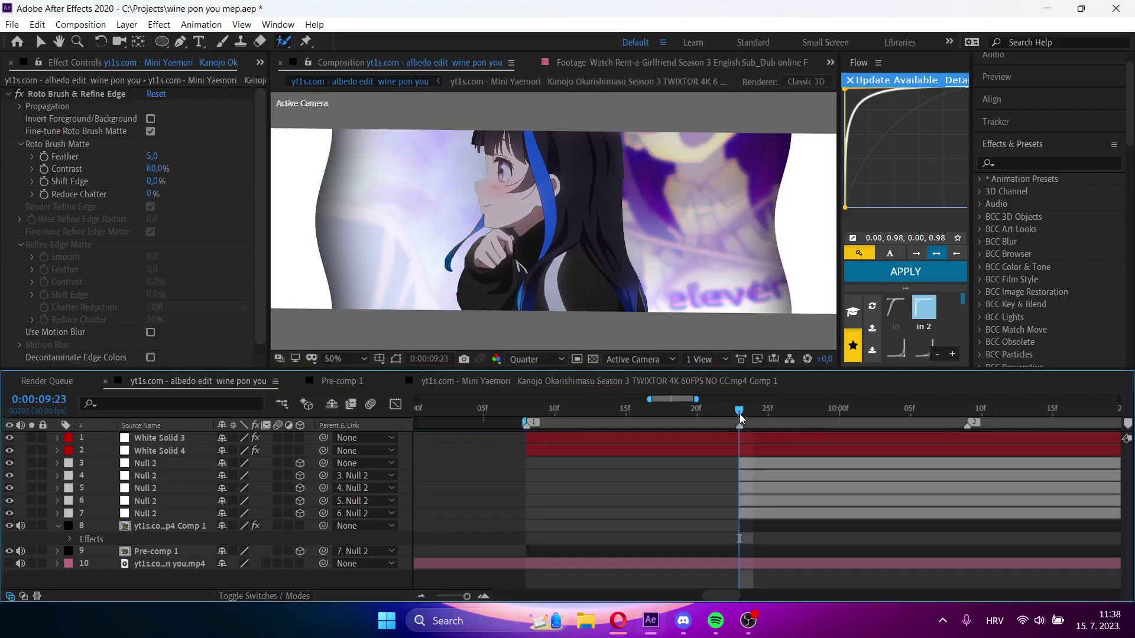
- Add a Position keyframe to the layer 7 null at 0:00:09:23 and go to its existing keyframe at 0:00:10:02
click(757, 515)
key(comma)
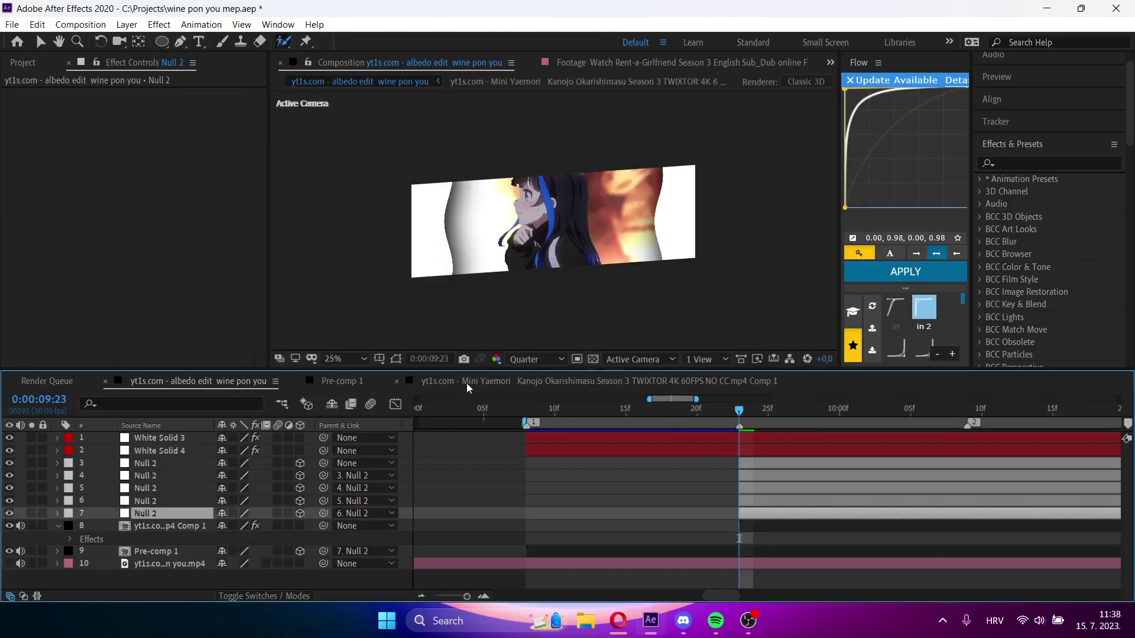
key(p)
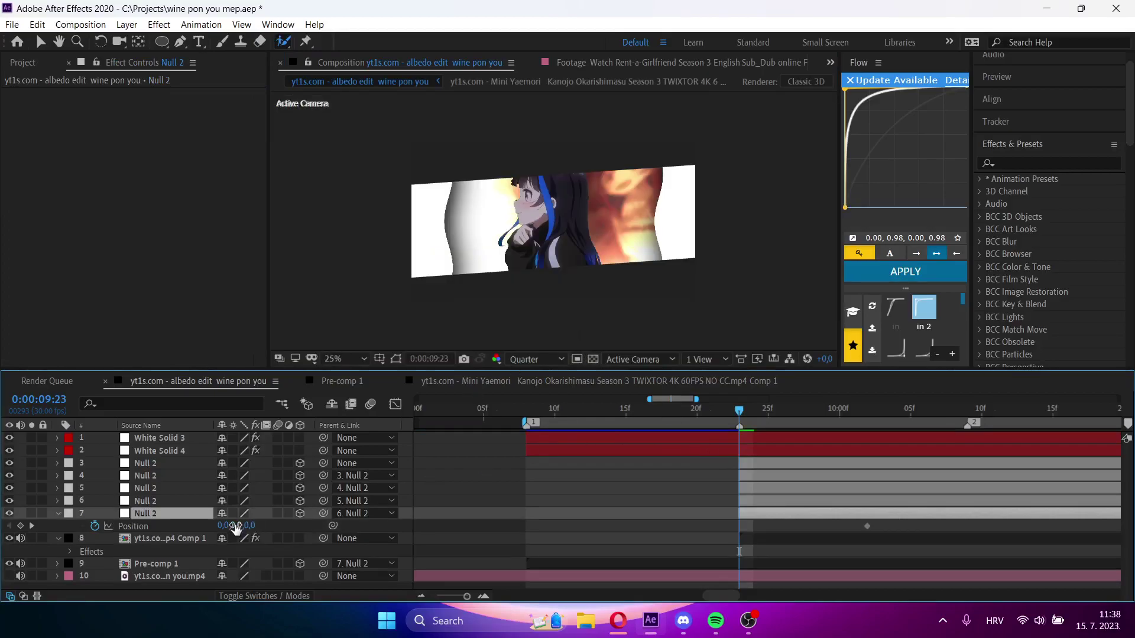
click(20, 525)
click(31, 525)
- Try to offset the layer 7 null's Position at 0:00:10:02 to about 1918, -1028
drag(219, 526, 763, 461)
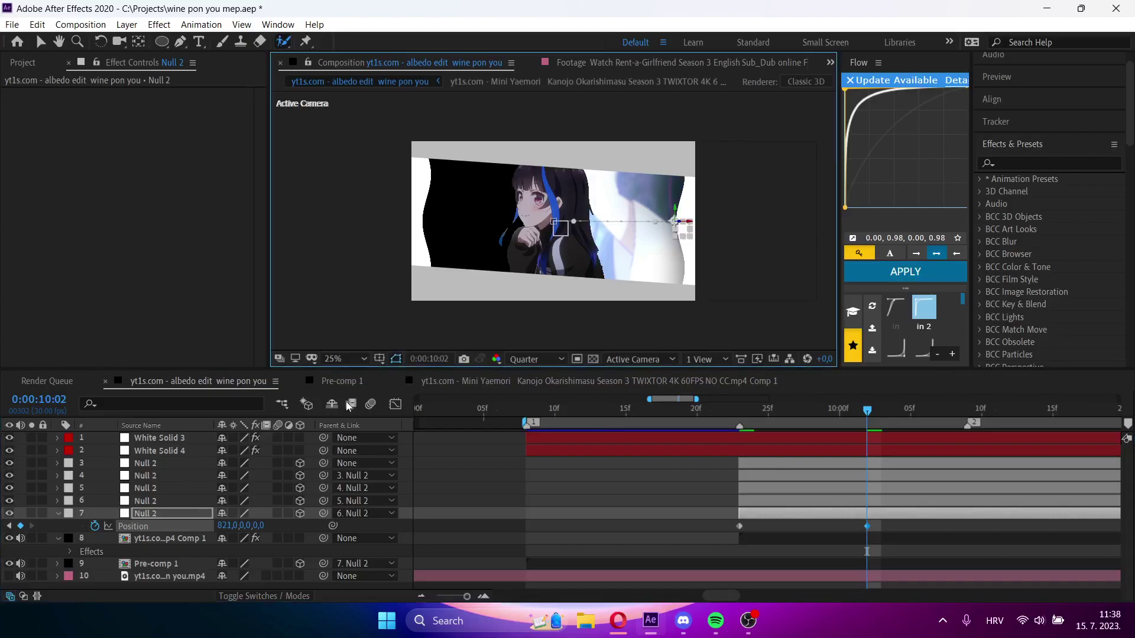
drag(249, 525, 513, 528)
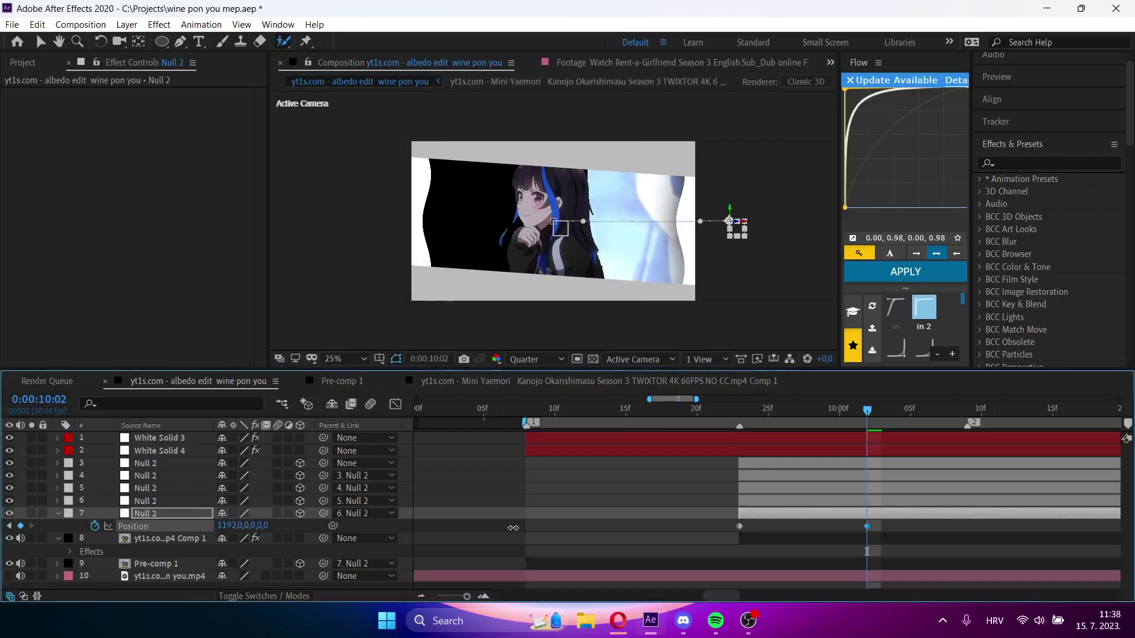
drag(253, 525, 81, 416)
drag(229, 525, 758, 521)
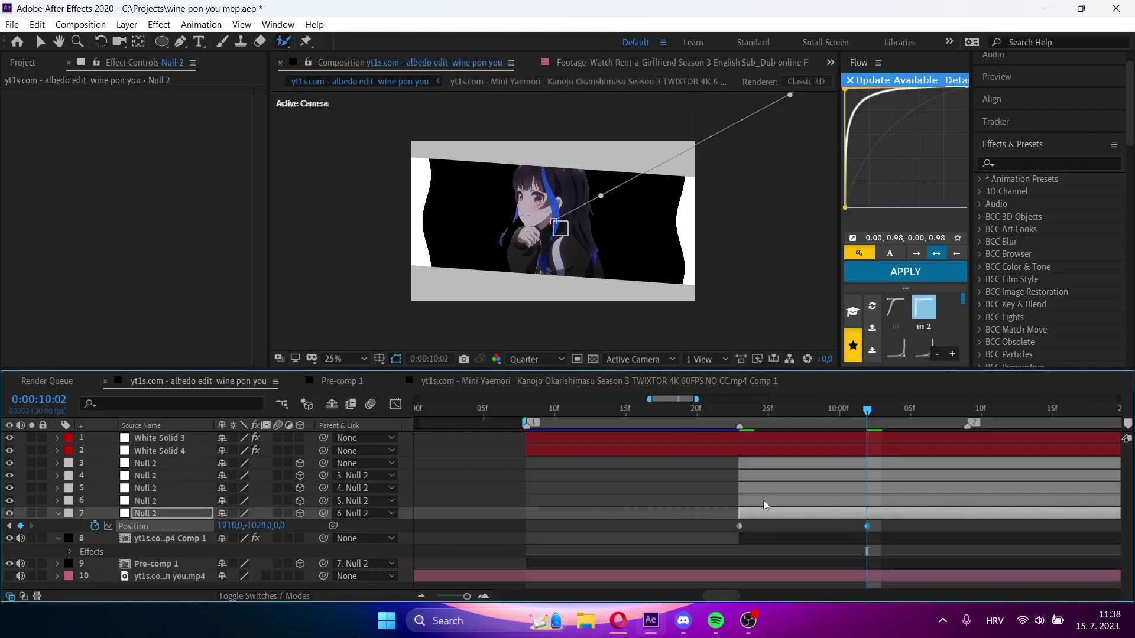
- Undo the Position changes on the layer 7 null at 0:00:10:02
key(ctrl+z)
key(ctrl+z)
key(ctrl+z)
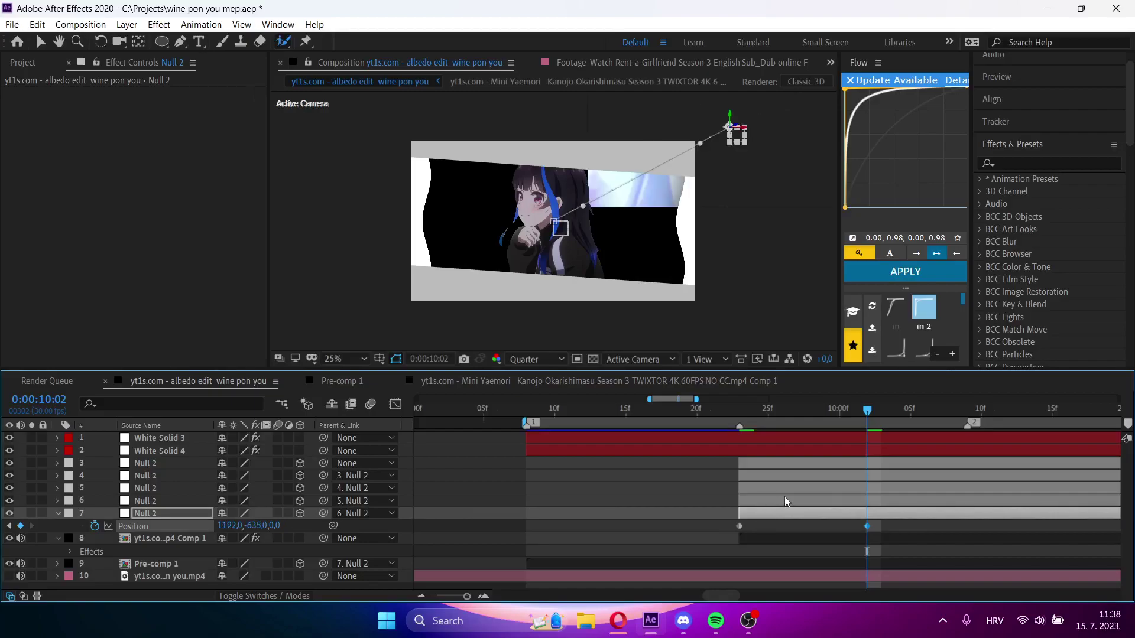
key(ctrl+z)
key(ctrl+z)
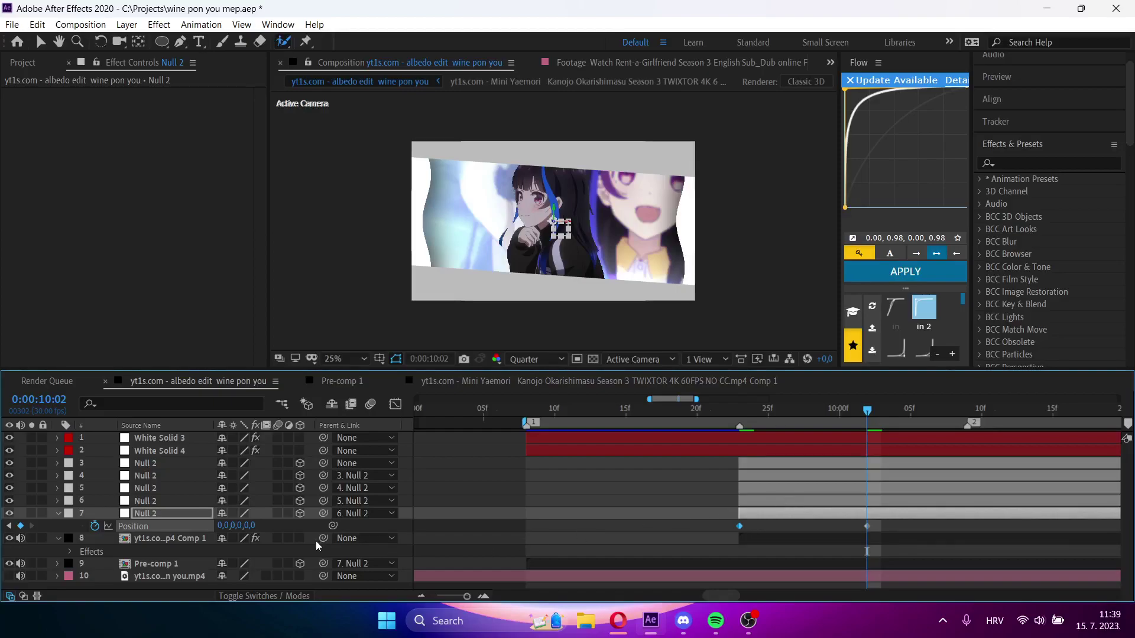
- Make the rotoscoped girl layer 3D and parent it to the layer 7 null
click(300, 538)
drag(323, 538, 193, 513)
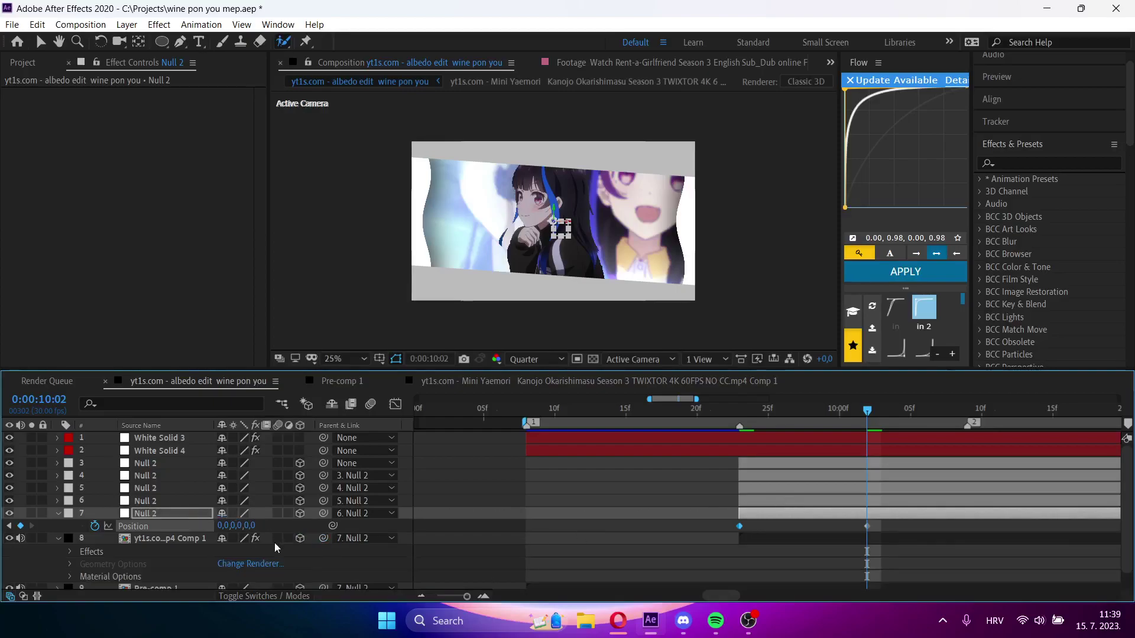
- Set the parent of Pre-comp 1 to None and save the project
scroll(302, 571, down, 1)
click(346, 571)
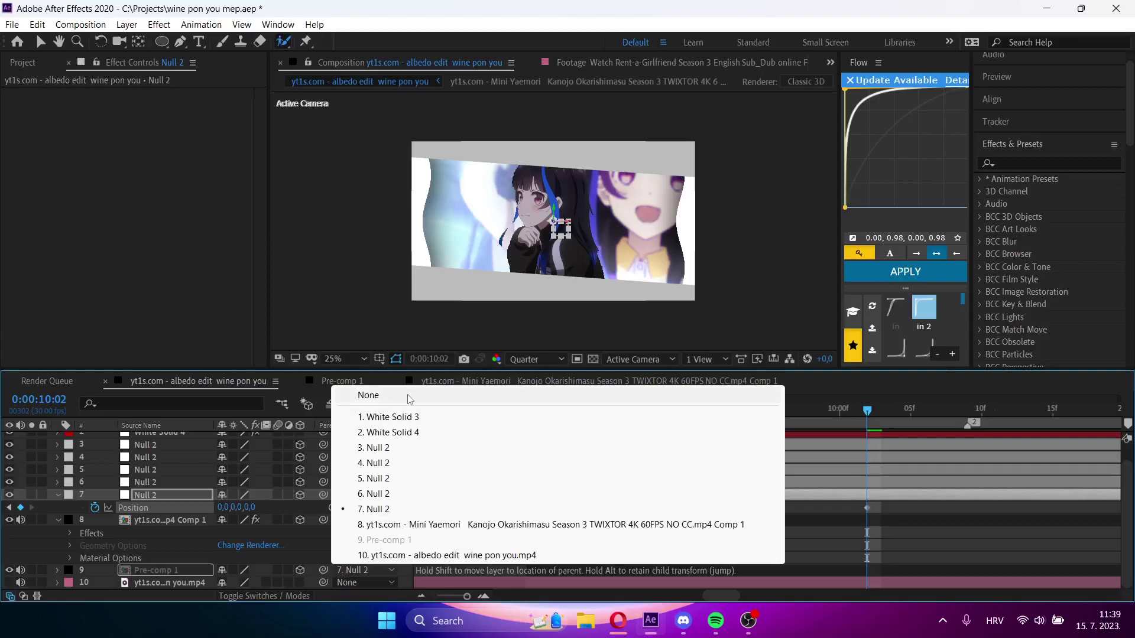
click(360, 398)
click(695, 552)
key(ctrl+s)
- Create a white 1920 × 1080 px solid directly above Pre-comp 1 and apply the CC Jaws effect to it
click(749, 570)
key(ctrl+y)
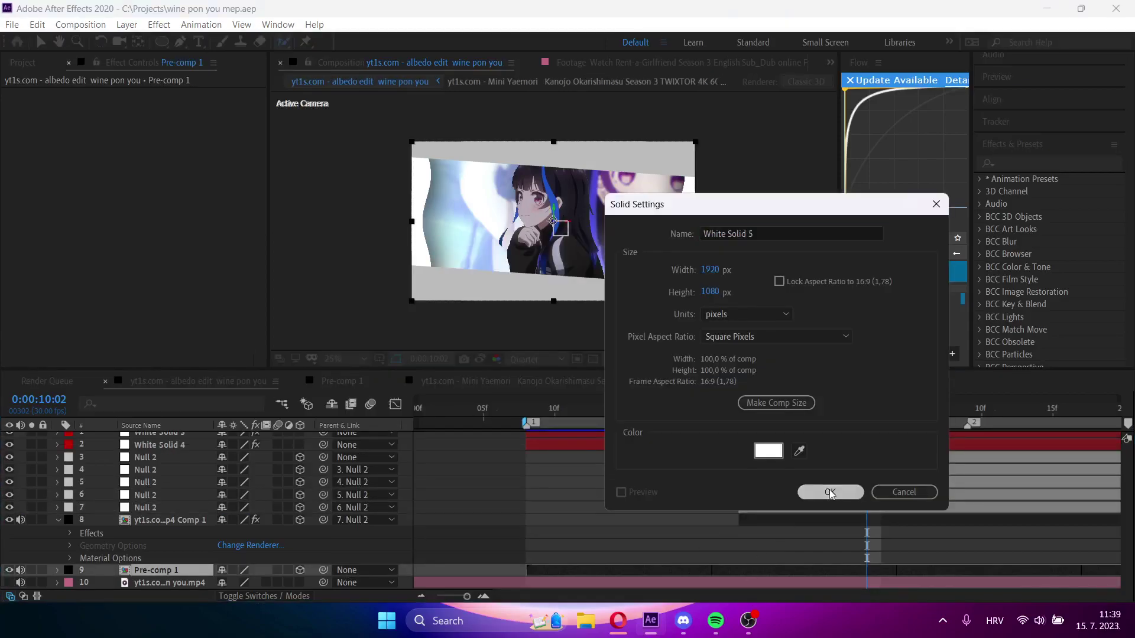
click(815, 492)
key(ctrl+space)
text(cc ja)
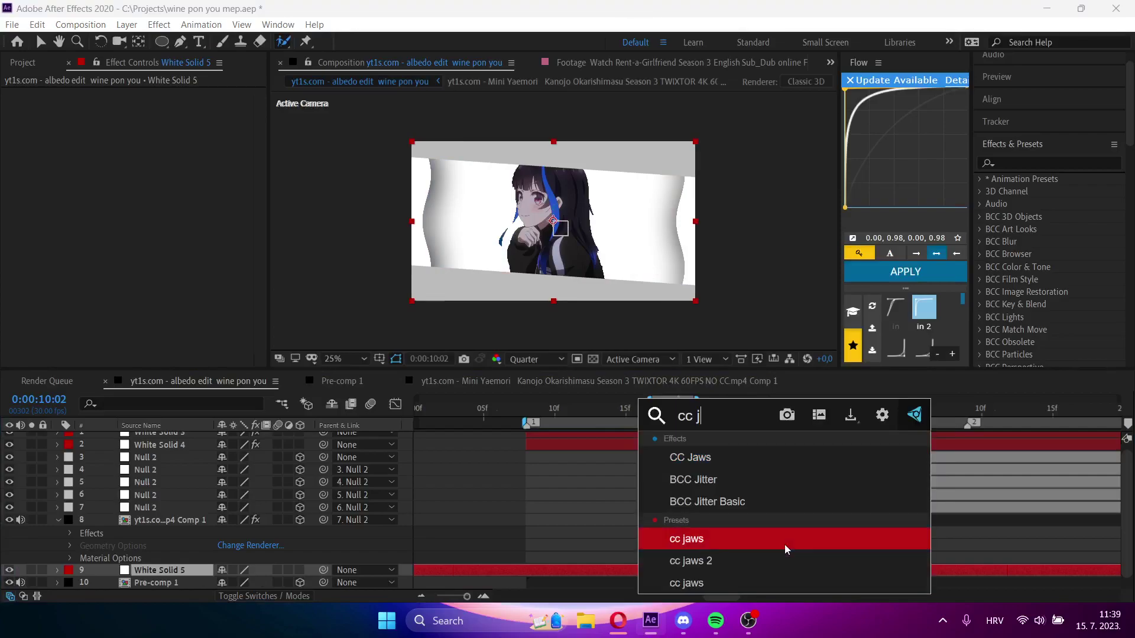
click(707, 463)
key(v)
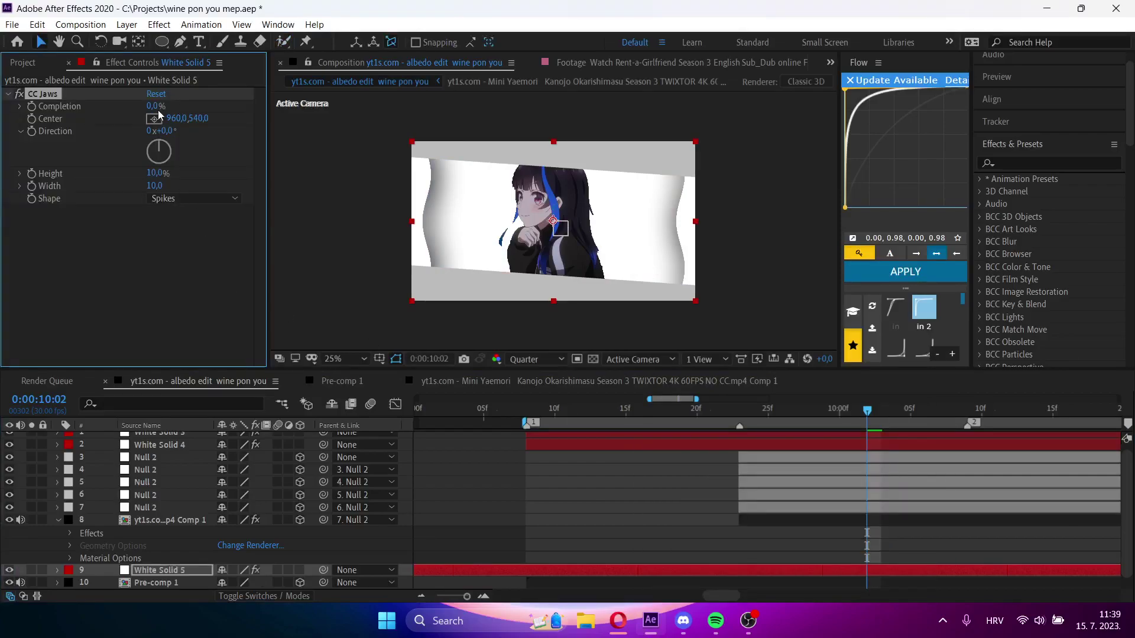
- Keyframe the new solid's CC Jaws Completion at 100% on 0:00:09:22 and at 0% on 0:00:10:12
drag(156, 106, 236, 121)
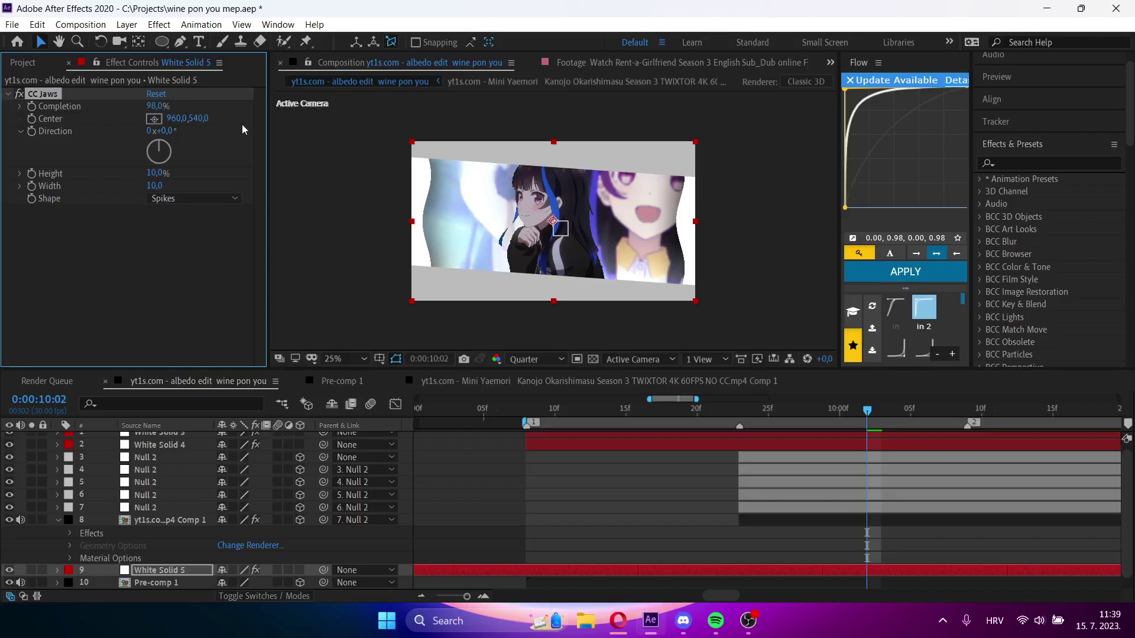
click(152, 107)
text(100)
key(Return)
key(u)
scroll(868, 521, down, 1)
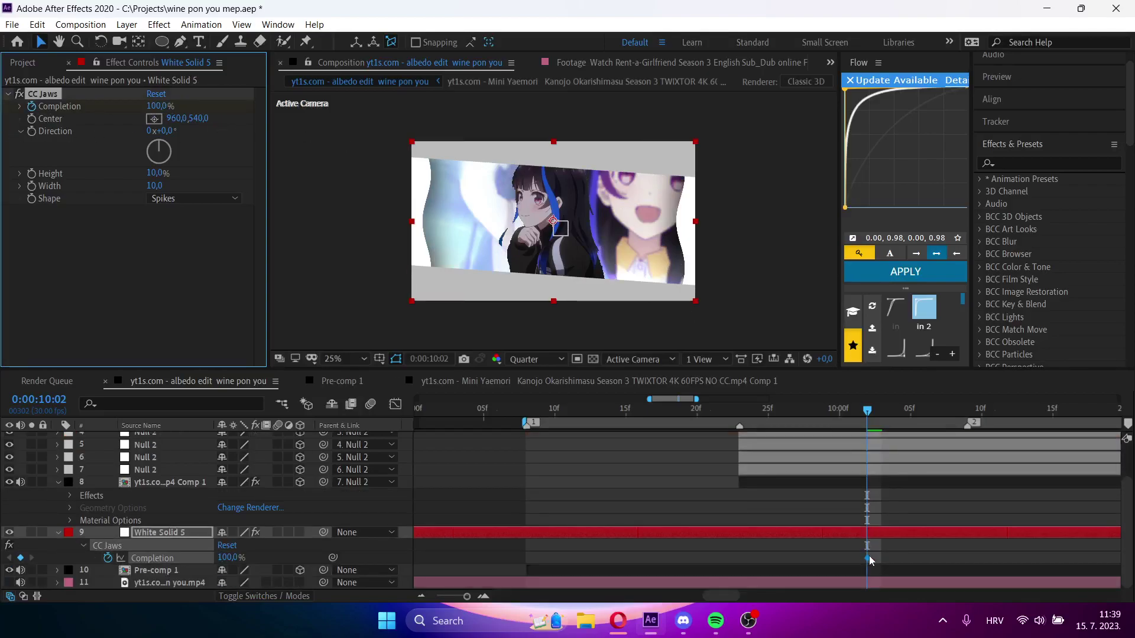
drag(867, 558, 727, 558)
click(1009, 412)
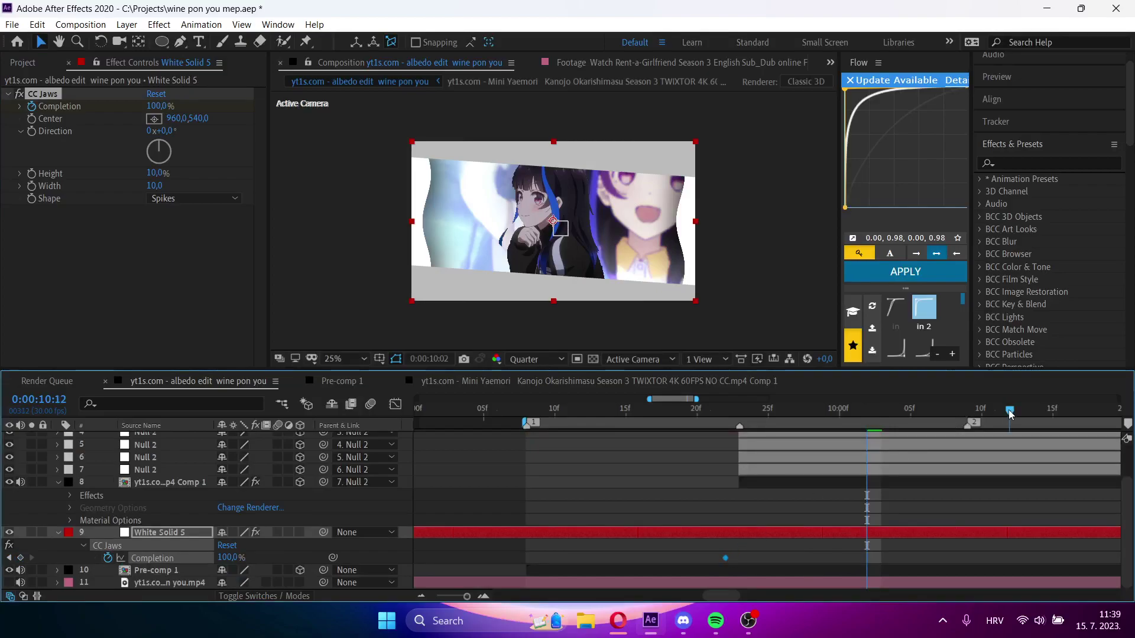
drag(155, 107, 73, 114)
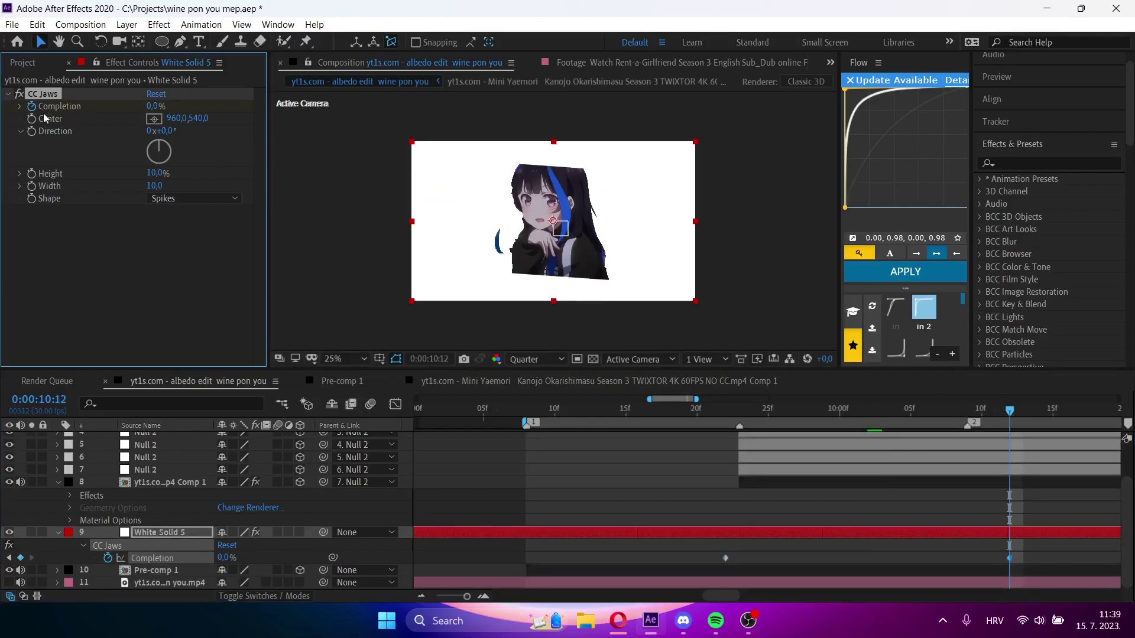
- Split White Solid 5 at 0:00:10:12, delete the part after the cut, and shift the remaining layer one frame forward
key(ctrl+shift+d)
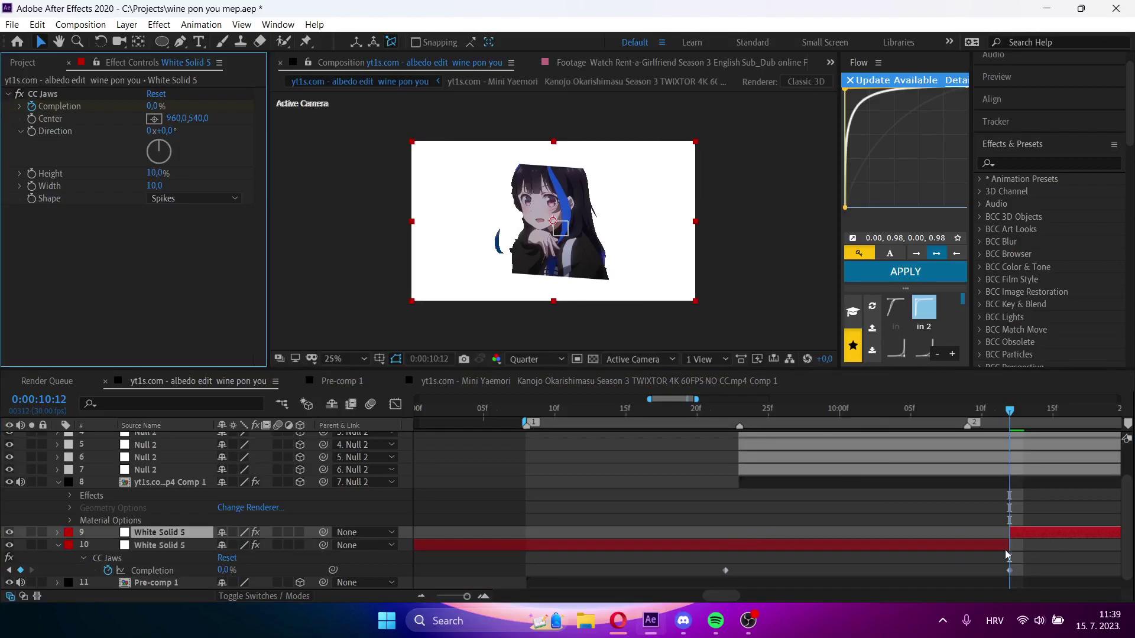
mouse_move(711, 595)
mouse_down()
mouse_move(736, 597)
mouse_move(722, 597)
mouse_up()
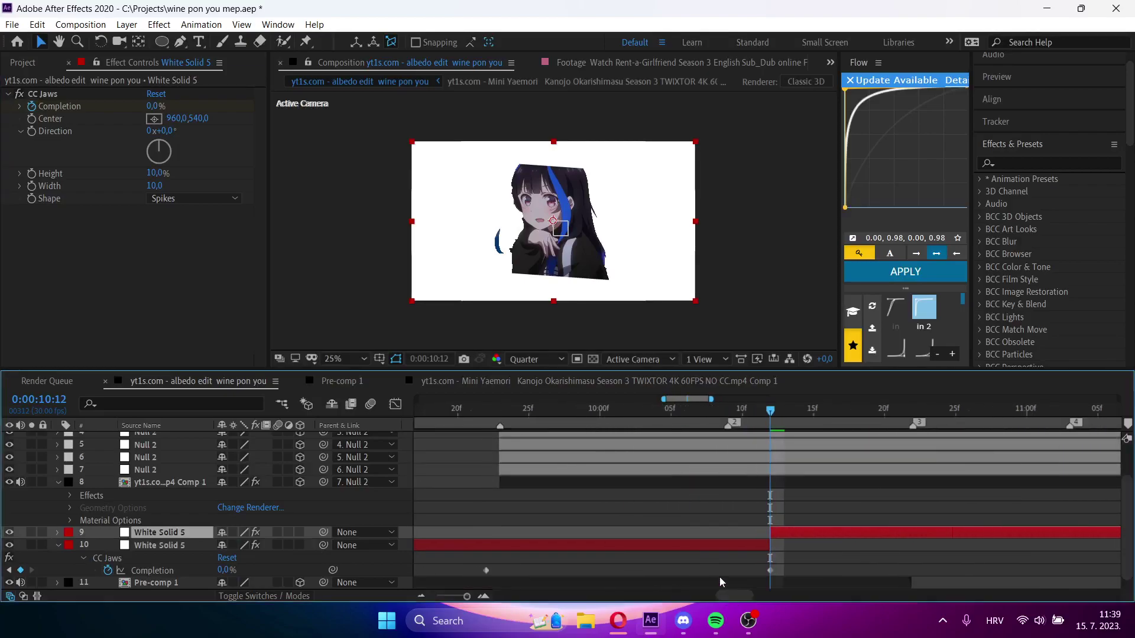
key(Delete)
drag(707, 533, 721, 532)
- Remove the part of White Solid 5 before 0:00:09:23, extend the layer's end further along the timeline, and save the project
click(500, 411)
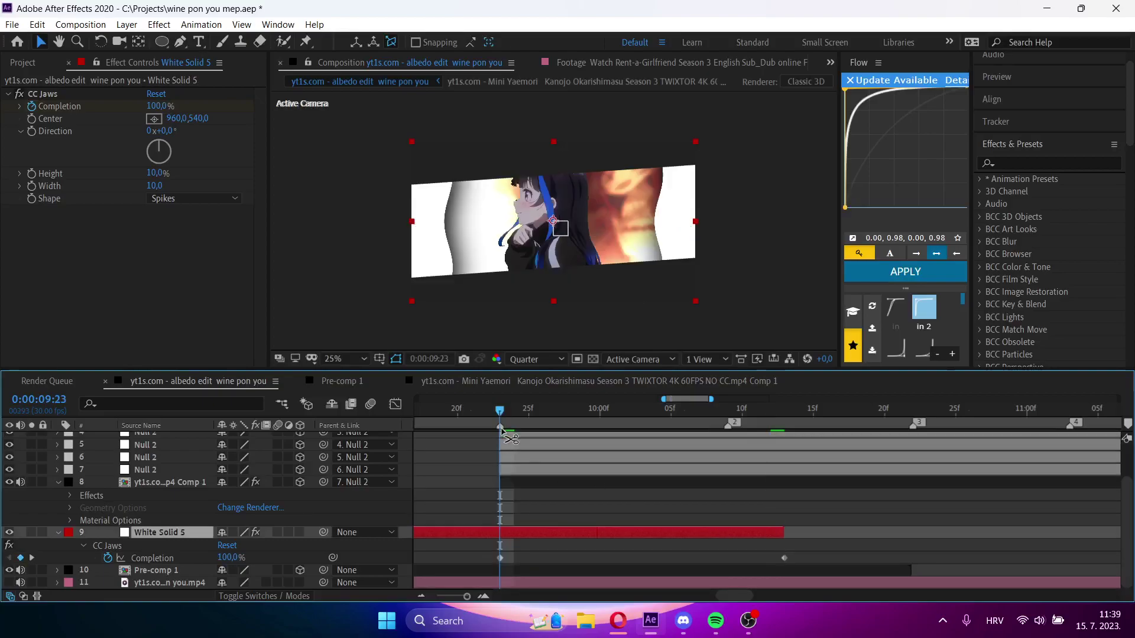
key(ctrl+shift+d)
click(484, 543)
key(Delete)
drag(784, 556, 1059, 561)
key(ctrl+s)
- Select both CC Jaws Completion keyframes of White Solid 5 and apply Easy Ease to them in the Graph Editor
drag(481, 416, 635, 461)
key(u)
drag(807, 580, 485, 586)
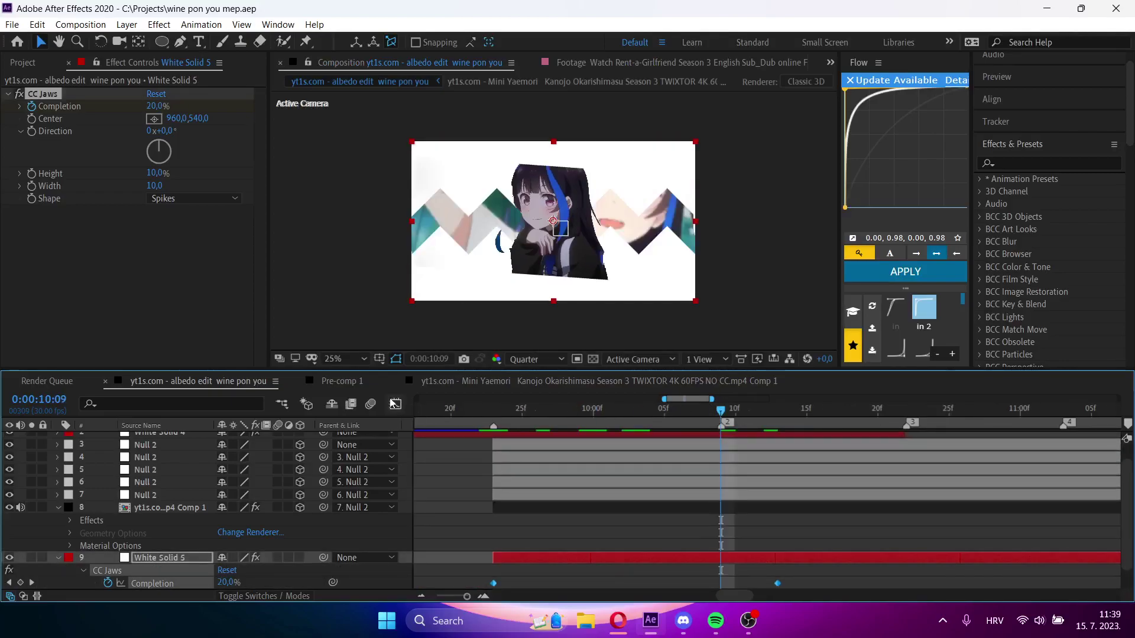
click(396, 405)
click(893, 582)
- Reapply Easy Ease in the speed graph, setting the first Completion keyframe's influence to about 67% and shortening the last keyframe's incoming influence
right_click(845, 482)
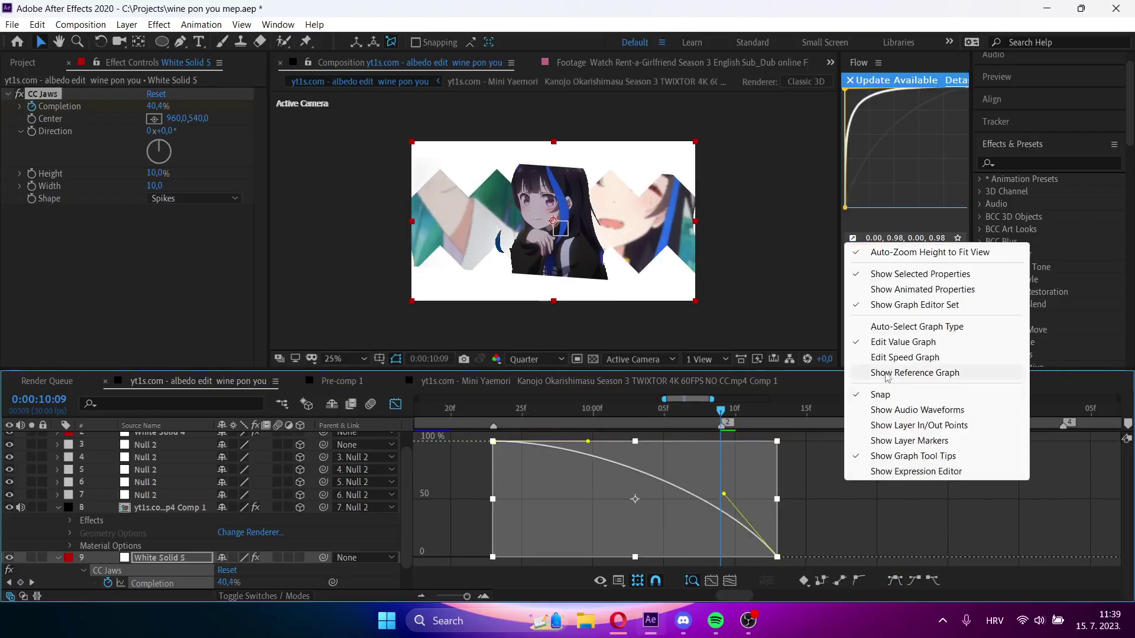
click(875, 368)
click(894, 579)
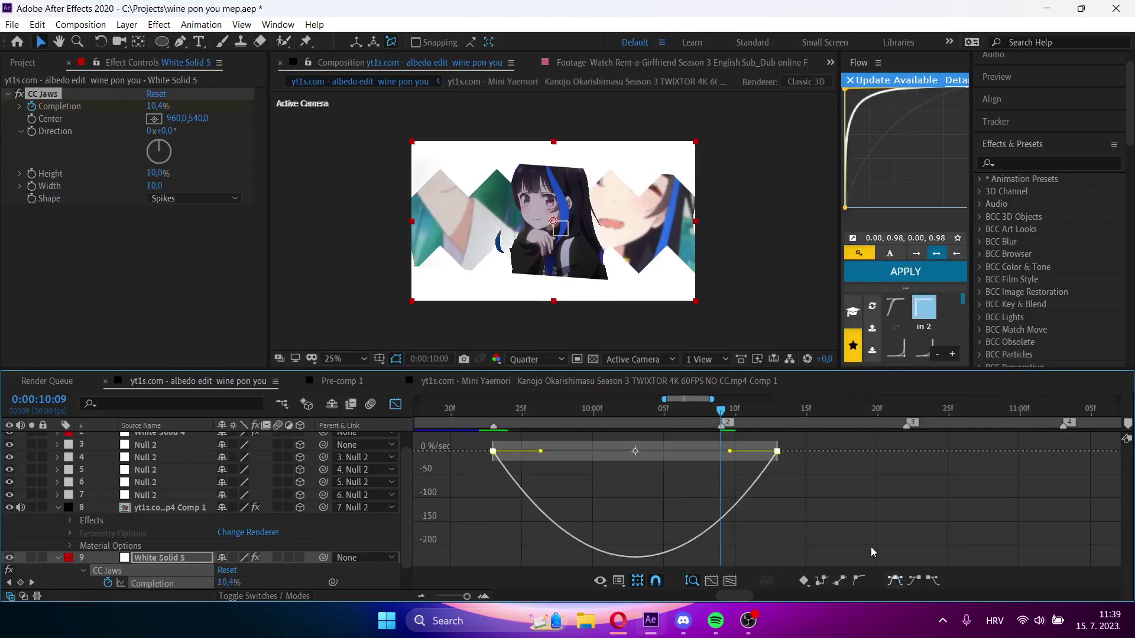
drag(540, 452, 590, 449)
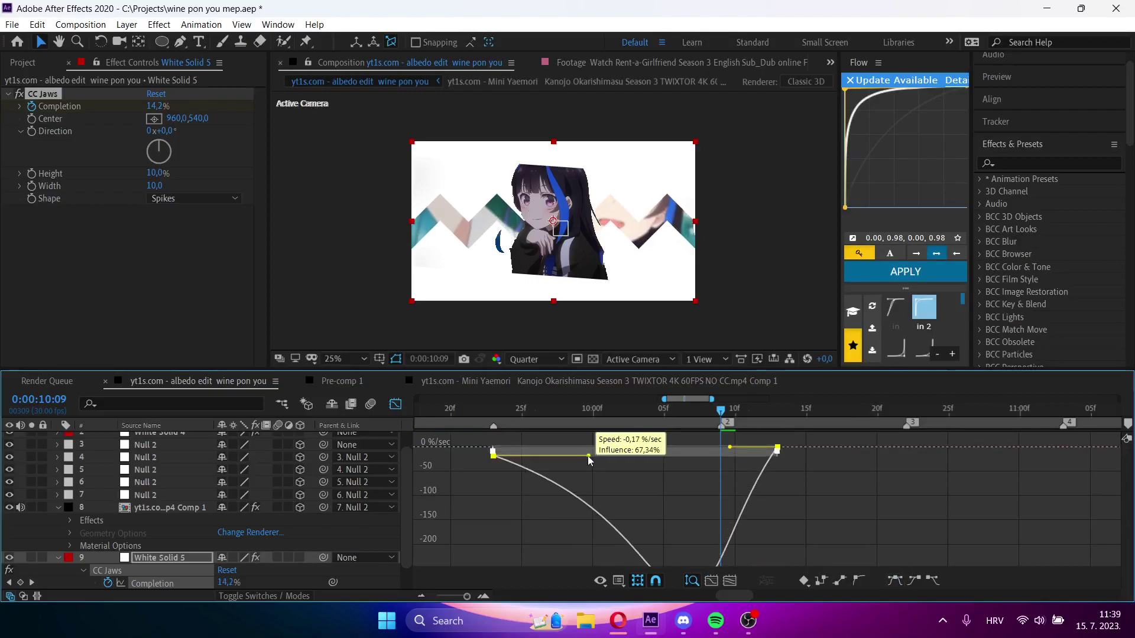
drag(731, 443, 748, 448)
- Play the white jaws transition from 0:00:09:23 and return to its start frame
drag(694, 415, 495, 419)
key(space)
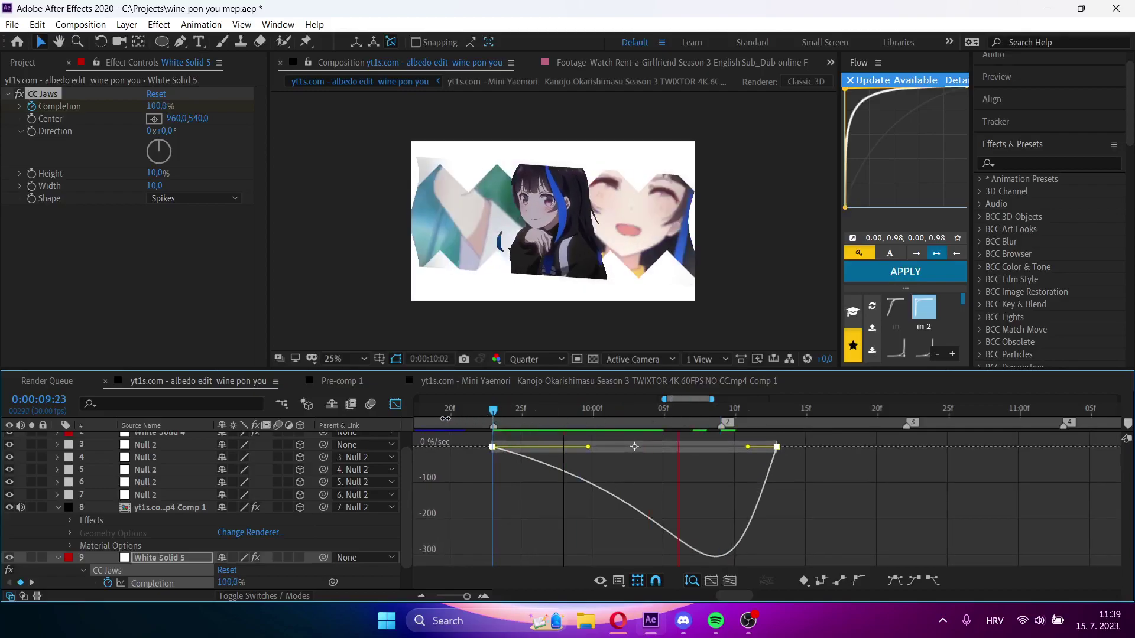
click(394, 406)
click(492, 409)
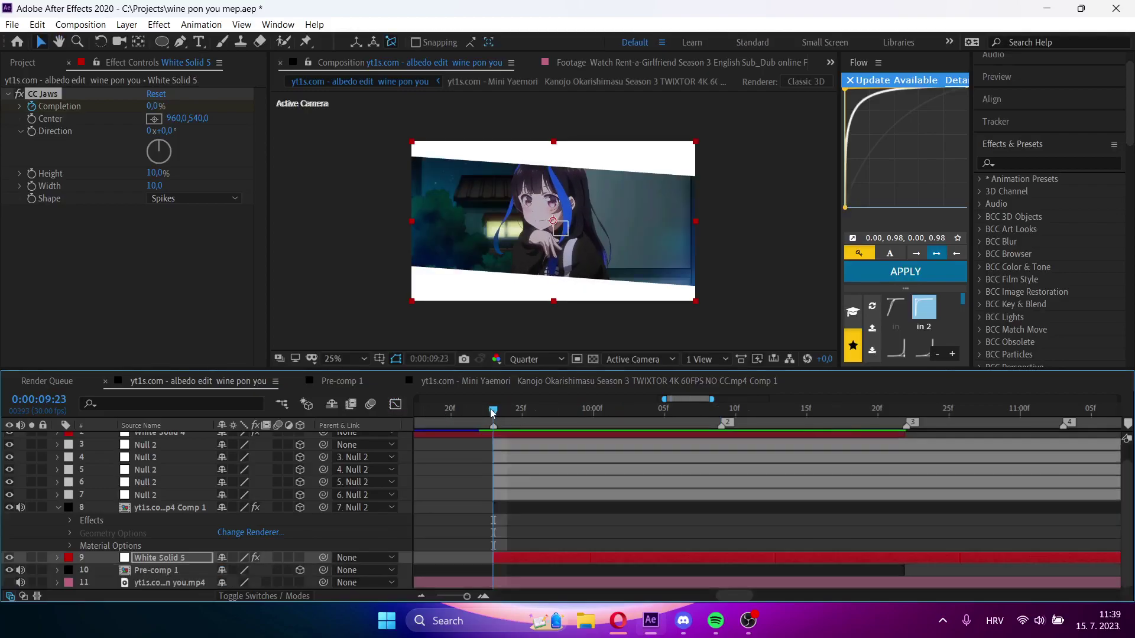
key(space)
click(491, 409)
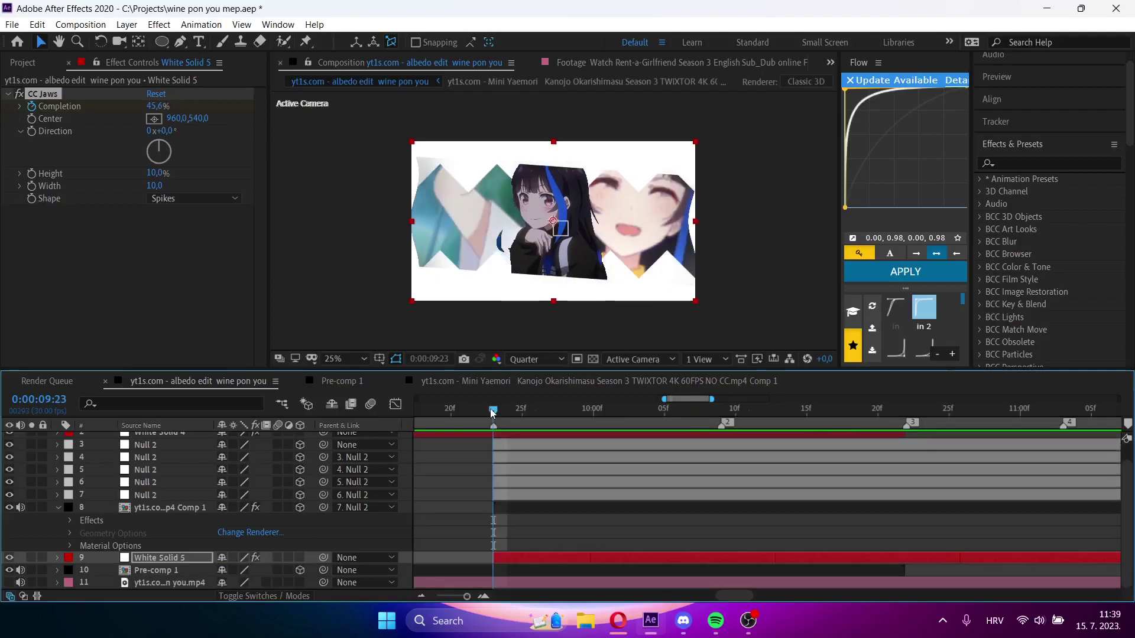
- Offset the layer 7 null's Position at 0:00:09:23 down-left until the girl is out of frame, and move its end keyframe to 0:00:10:15
click(515, 491)
key(p)
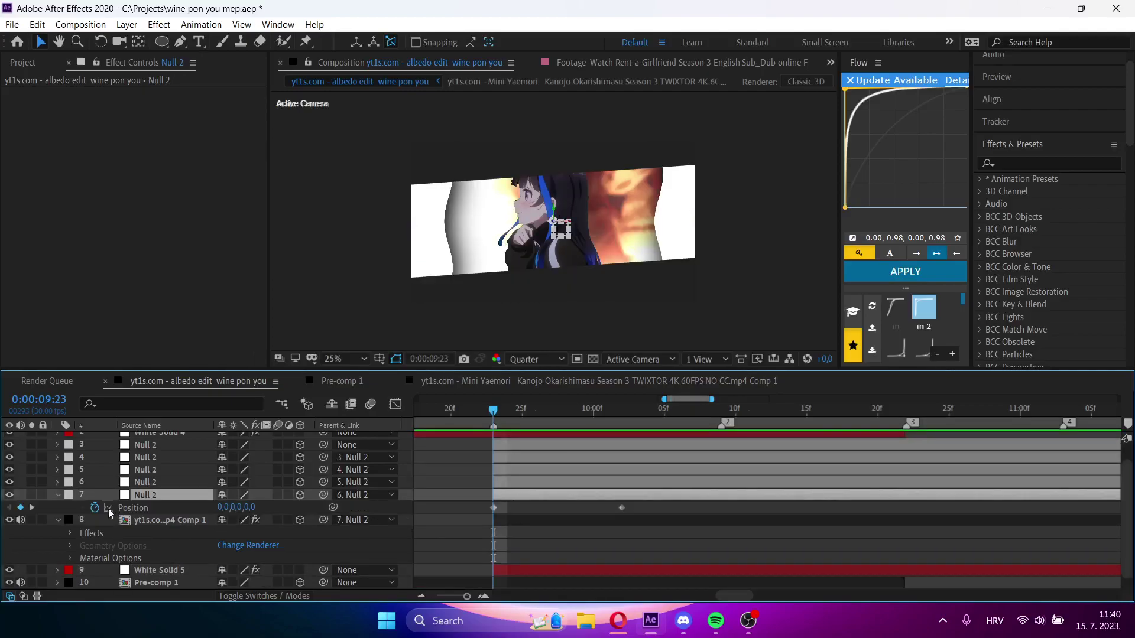
drag(223, 507, 180, 513)
drag(254, 510, 642, 551)
drag(823, 503, 443, 519)
click(712, 410)
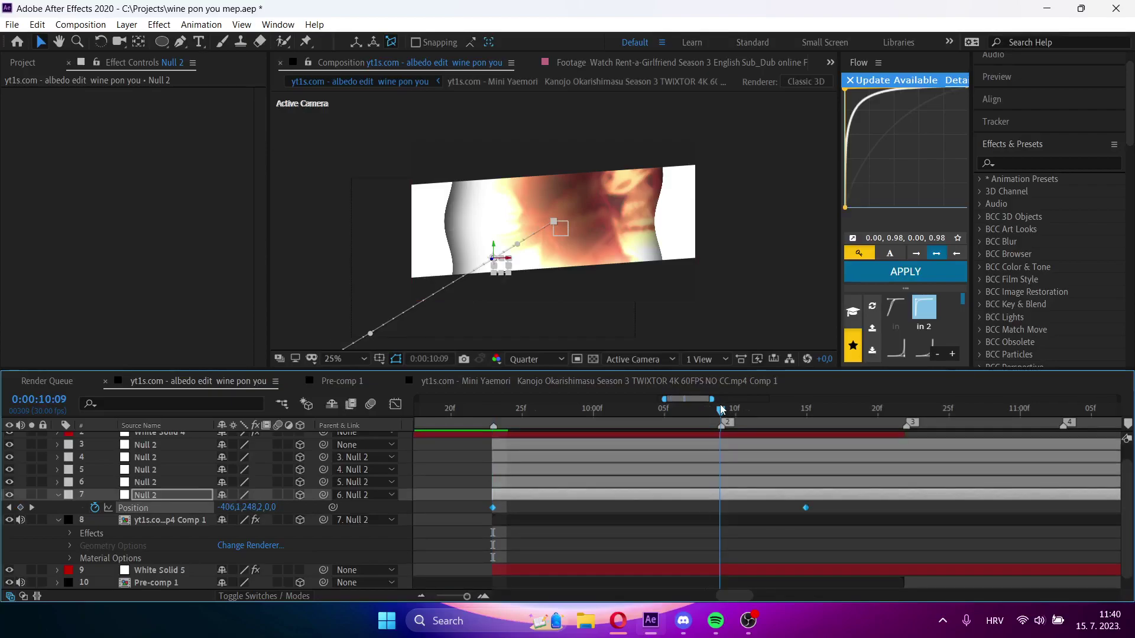
- Apply Easy Ease to the layer 7 null's Position keyframes, lengthen the first keyframe's outgoing influence and play the slide
click(396, 404)
drag(480, 437, 947, 527)
click(897, 581)
drag(545, 554, 620, 554)
key(space)
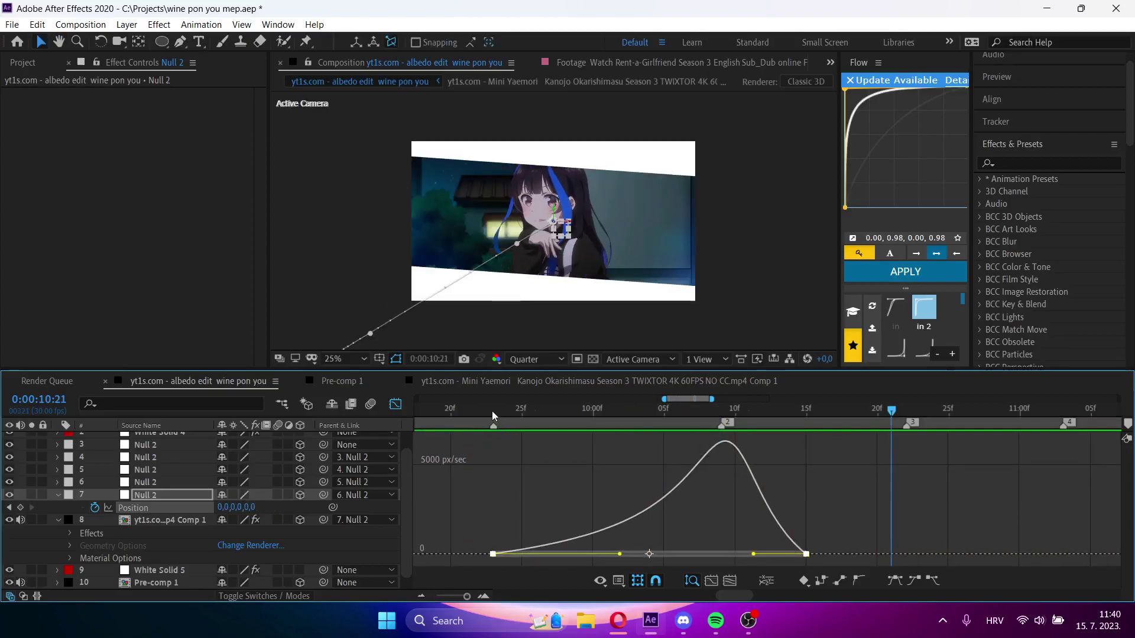
- Undo the layer 7 null's Position easing, its end keyframe move and its start position offsets
key(ctrl+z)
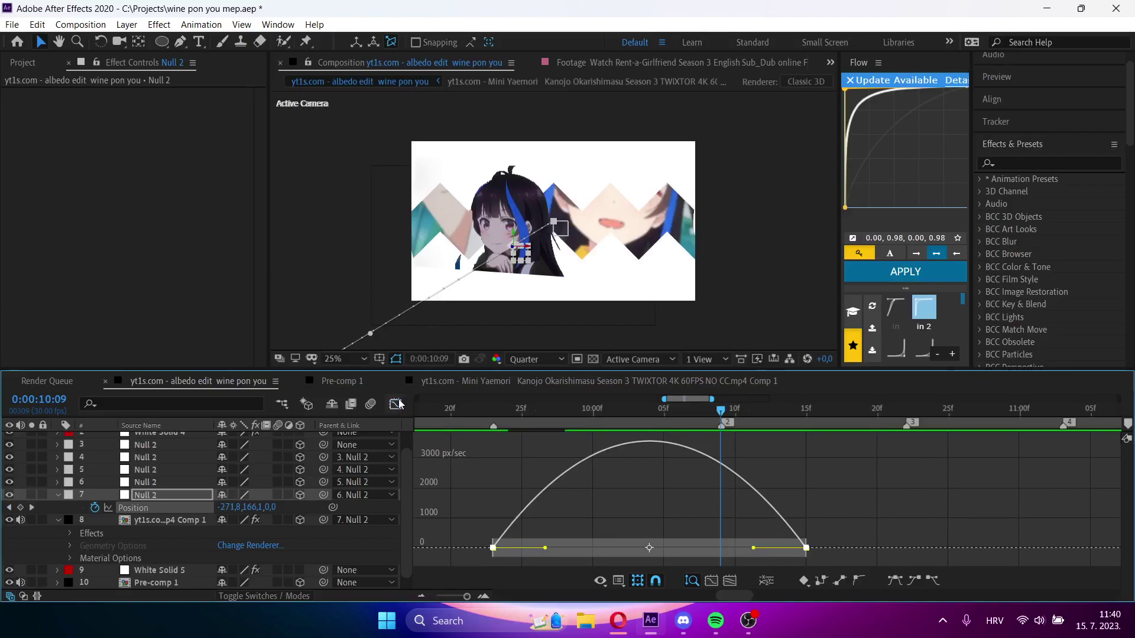
key(shift+F3)
click(493, 410)
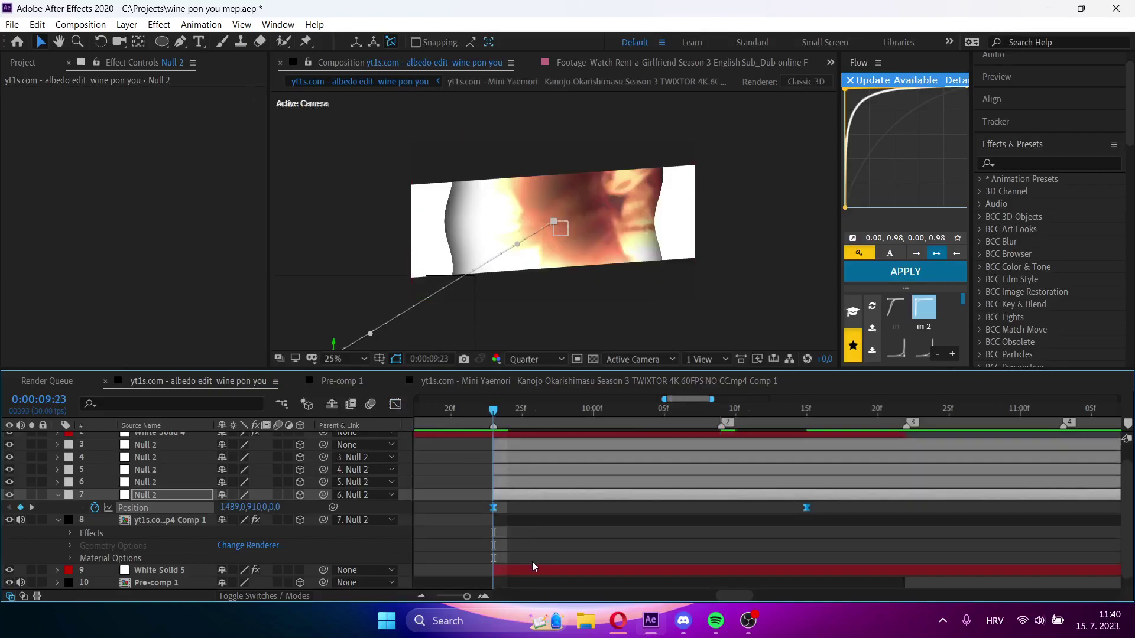
key(ctrl+z)
key(ctrl+z)
key(ctrl+z)
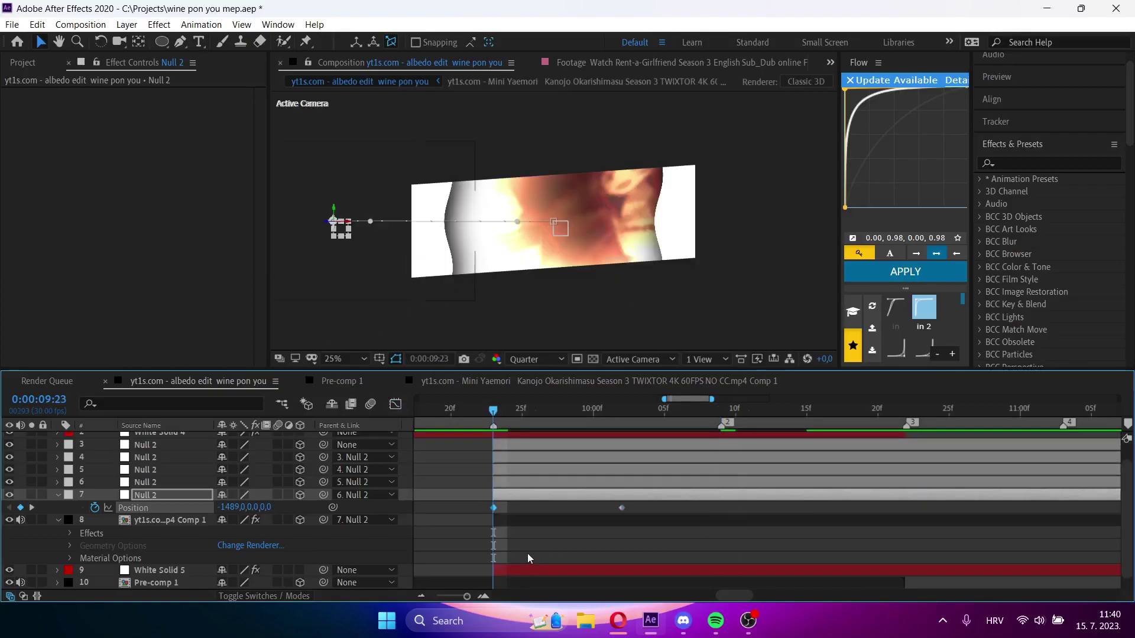
key(ctrl+z)
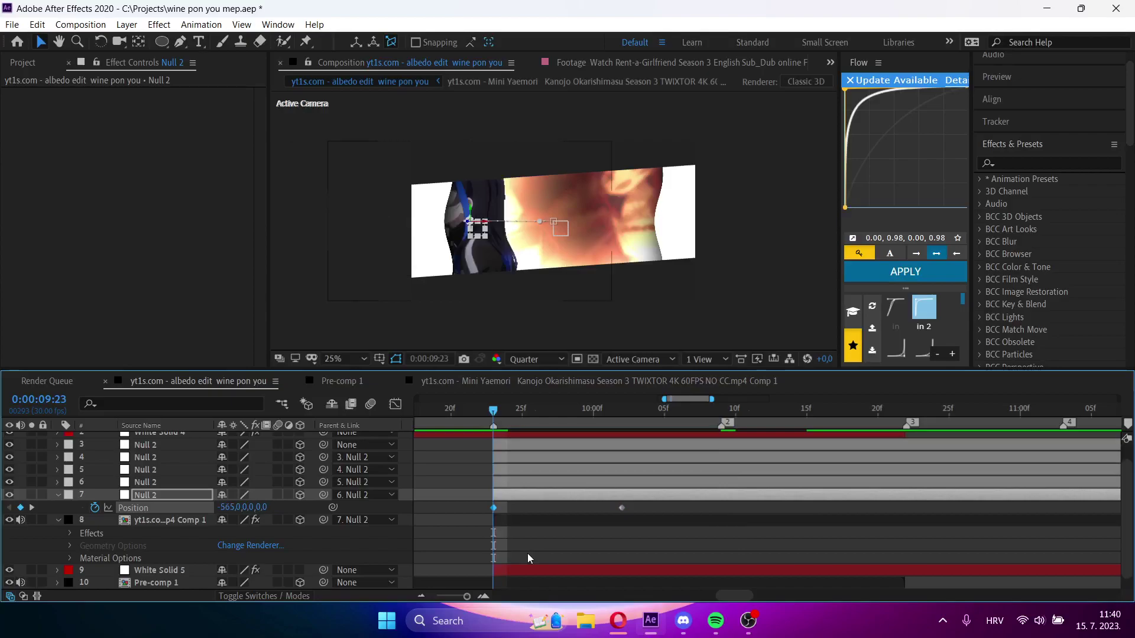
click(528, 558)
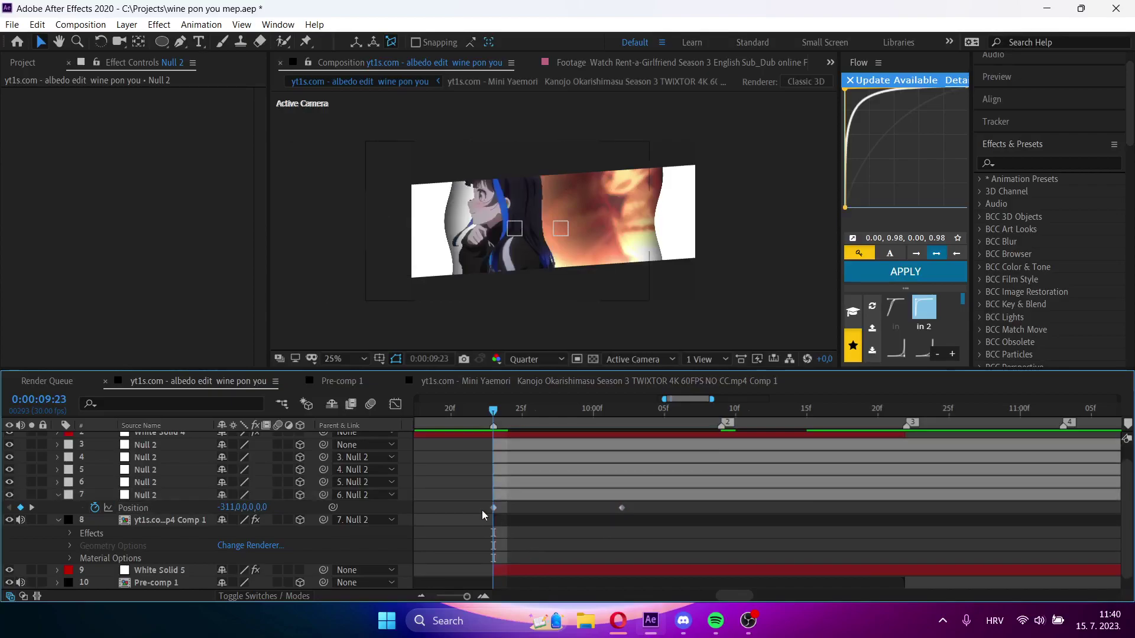
- Offset the layer 7 null's Position X to -1222 at 0:00:09:23 and move its end keyframe to 0:00:10:14
drag(228, 513, 202, 512)
drag(100, 507, 45, 511)
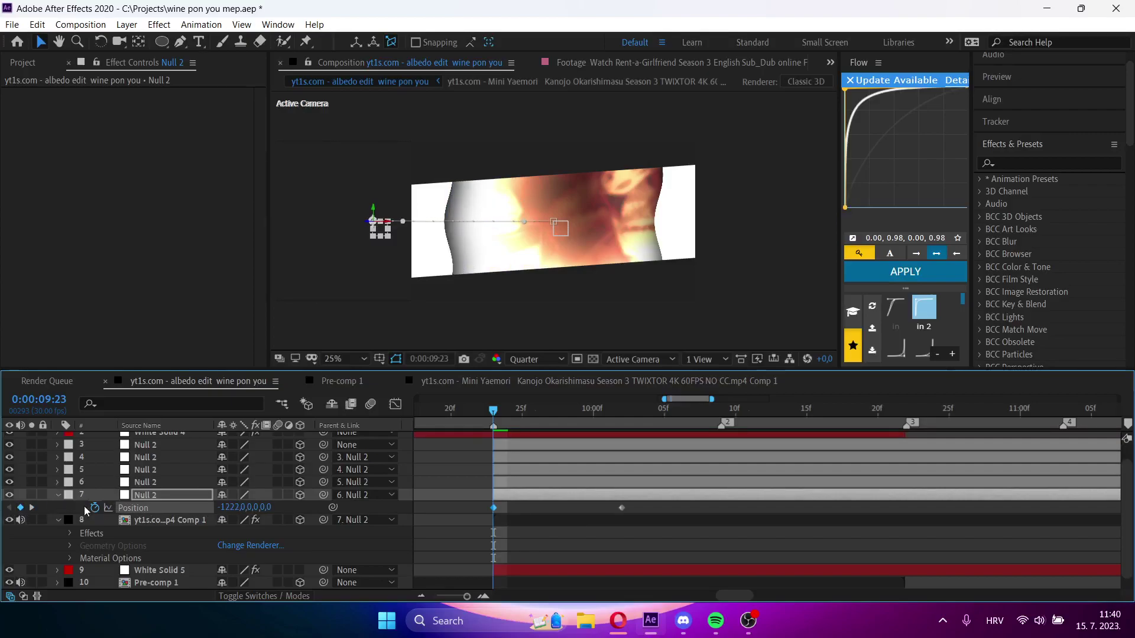
drag(811, 513, 900, 558)
- Easy-ease the layer 7 null's Position in the speed graph, stretching the end keyframe's incoming influence almost back to the first keyframe
click(524, 416)
click(395, 405)
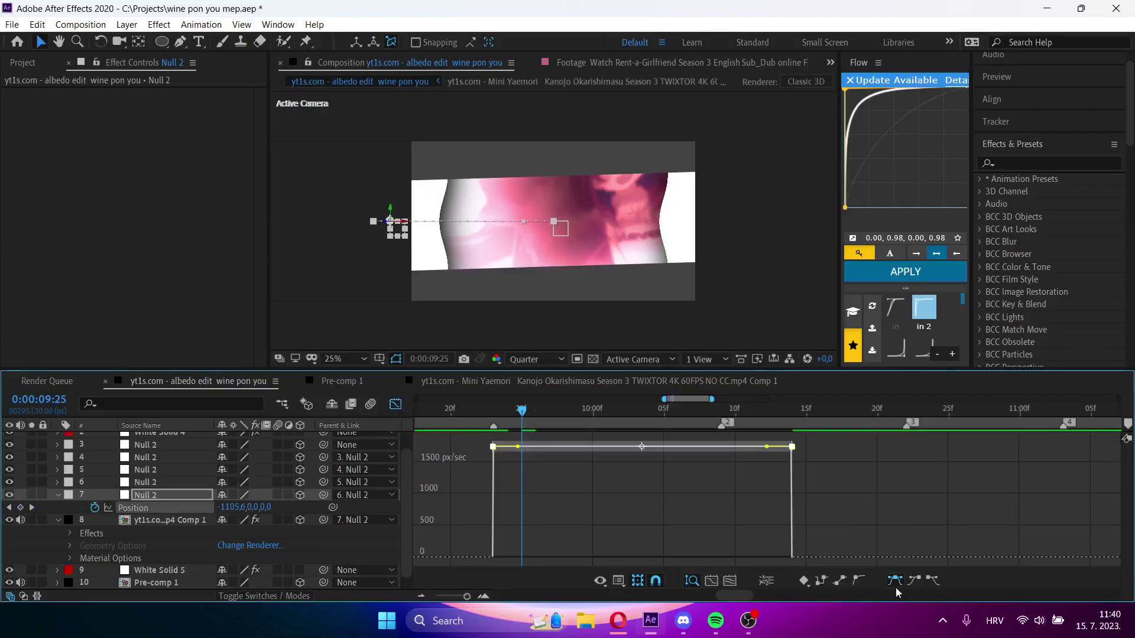
click(895, 582)
drag(741, 553, 496, 523)
- Play the girl's eased slide from 0:00:09:23 and return to the layer view
click(494, 410)
key(space)
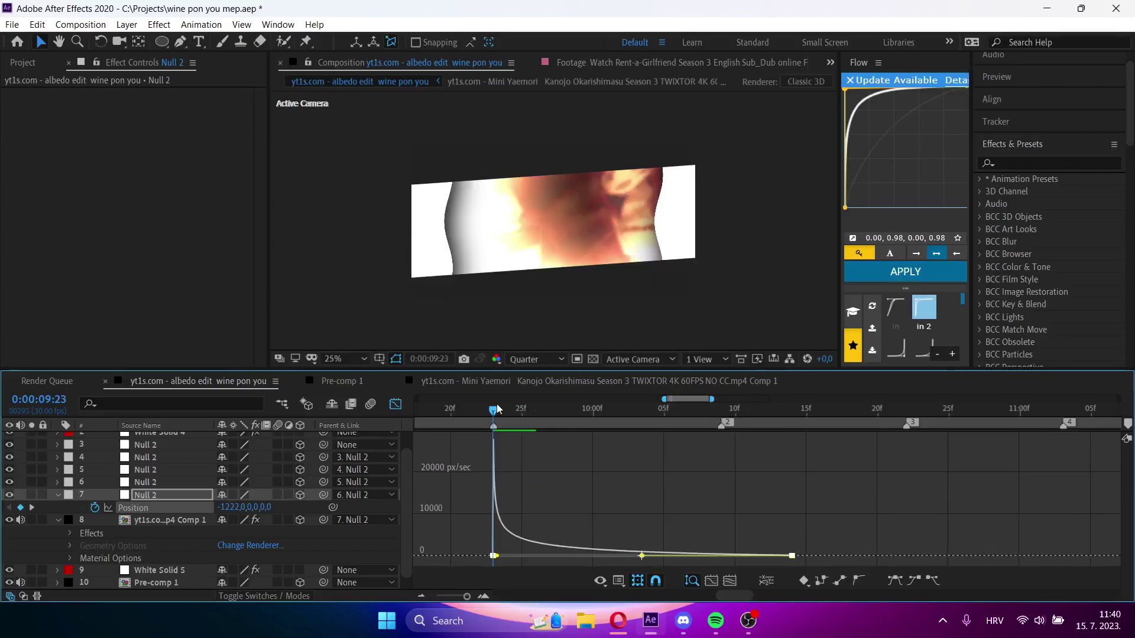
key(space)
key(space)
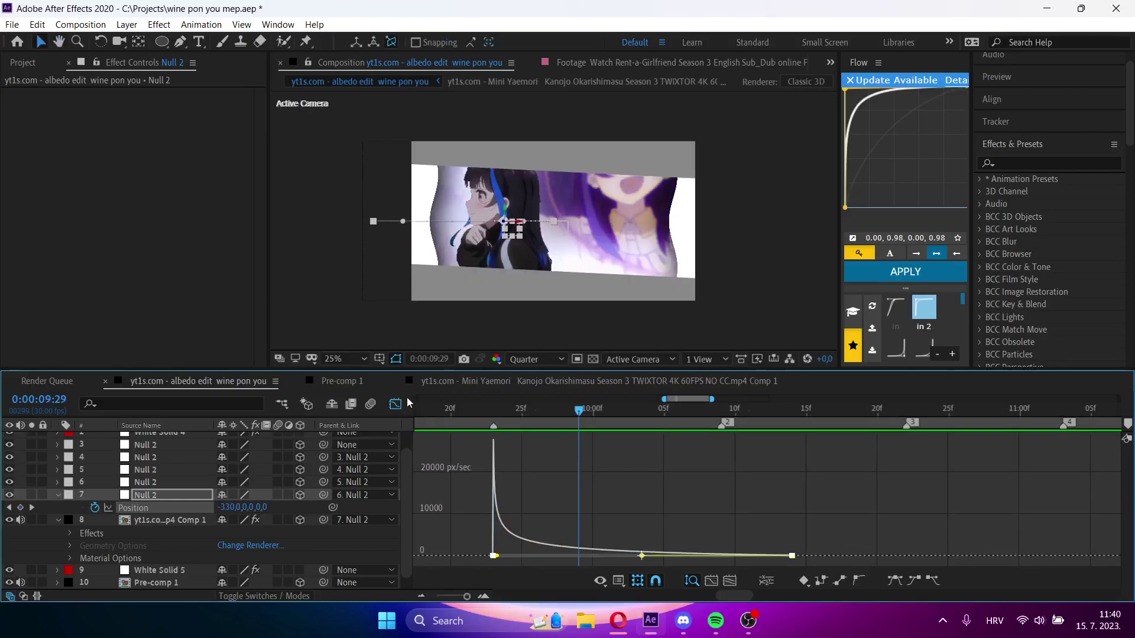
click(395, 405)
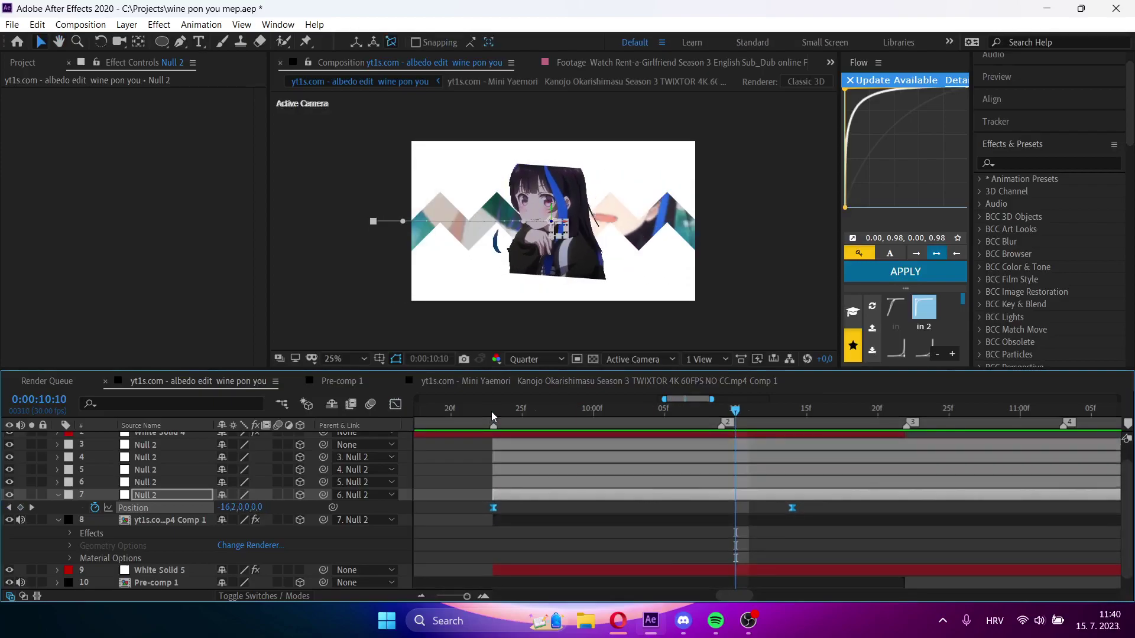
key(space)
key(space)
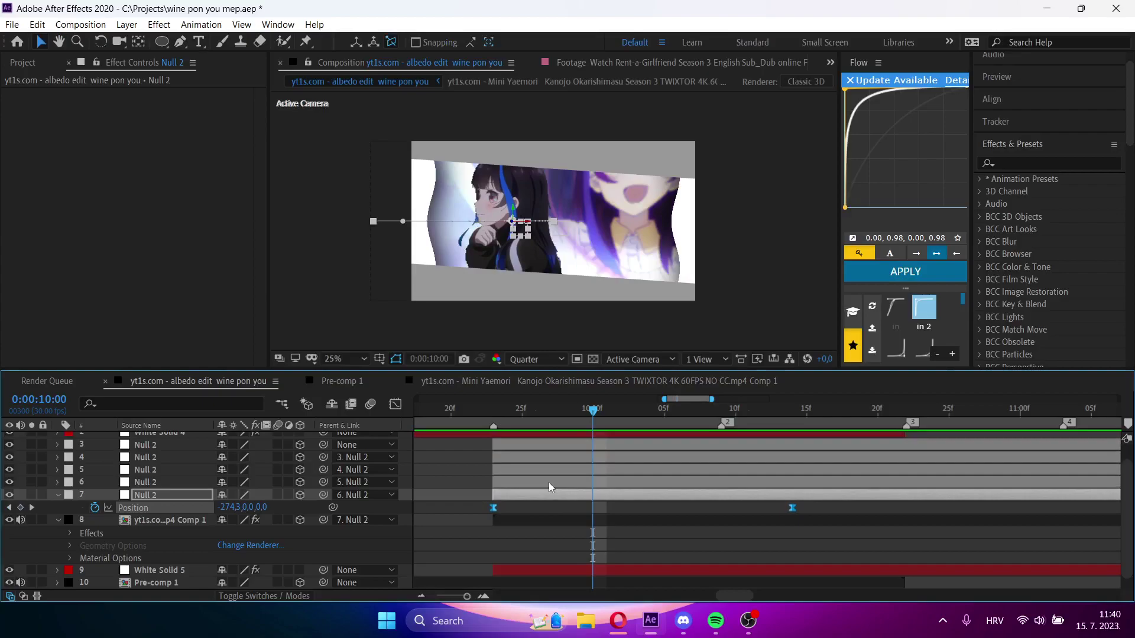
- Duplicate the layer 3 null three times and parent the nulls in a continuous chain, each to the one above
key(u)
click(548, 483)
key(s)
key(s)
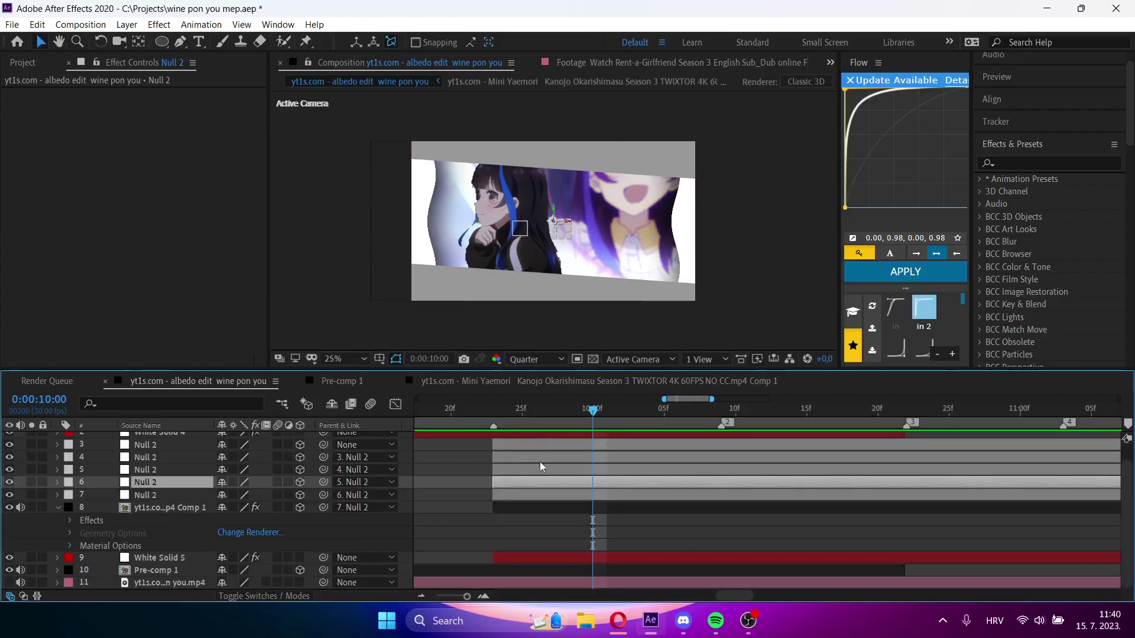
click(532, 450)
key(i)
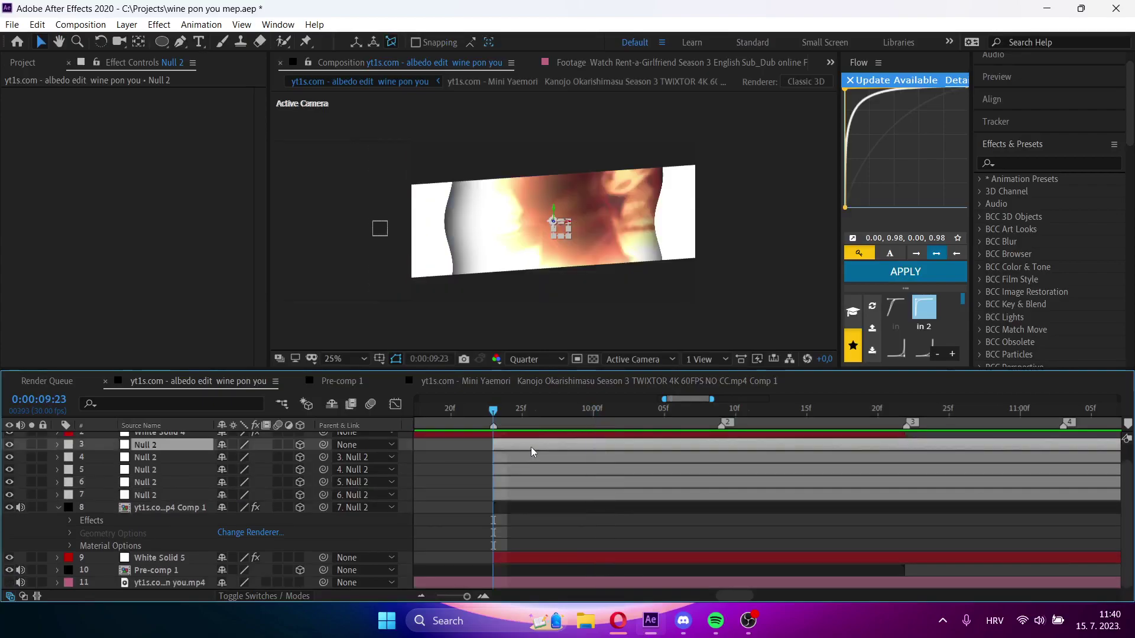
key(ctrl+d)
key(ctrl+d)
key(ctrl+d)
click(189, 496)
drag(323, 481, 332, 459)
drag(324, 457, 334, 448)
click(537, 445)
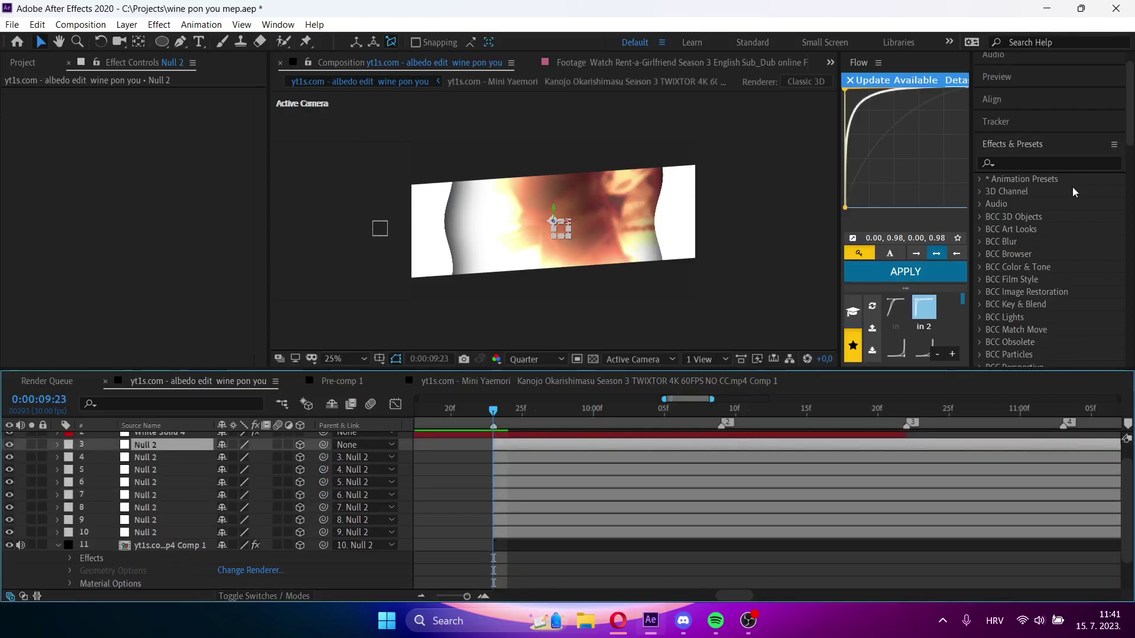
- Find the "tydus" presets and apply tydus shake (3) to the top null at 0:00:09:23
click(1075, 163)
text(tydus)
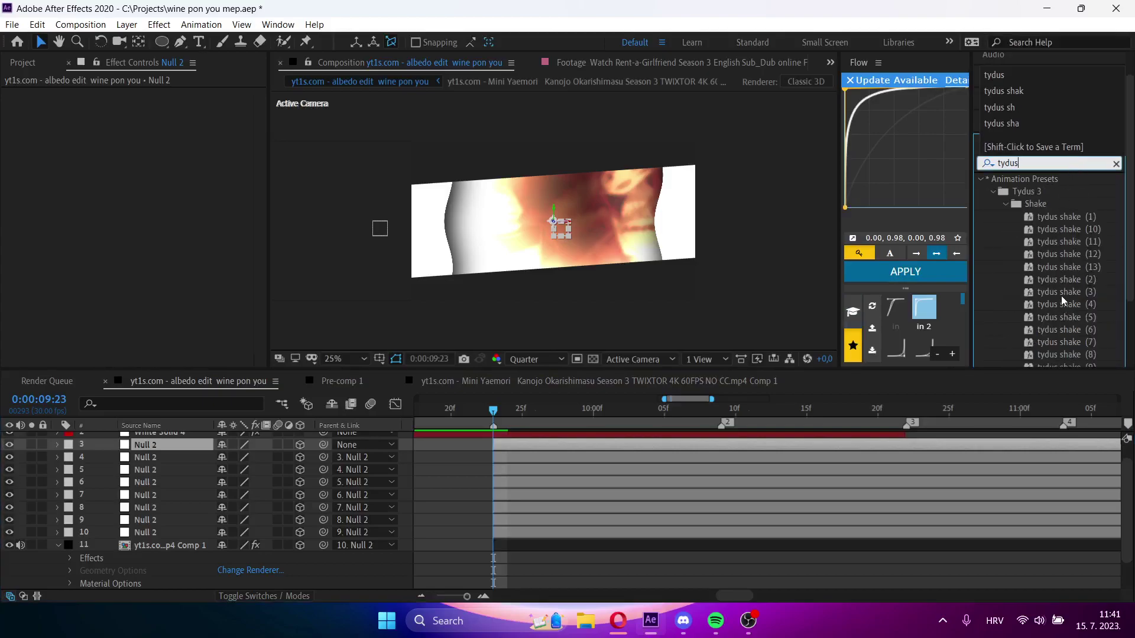
double_click(1061, 292)
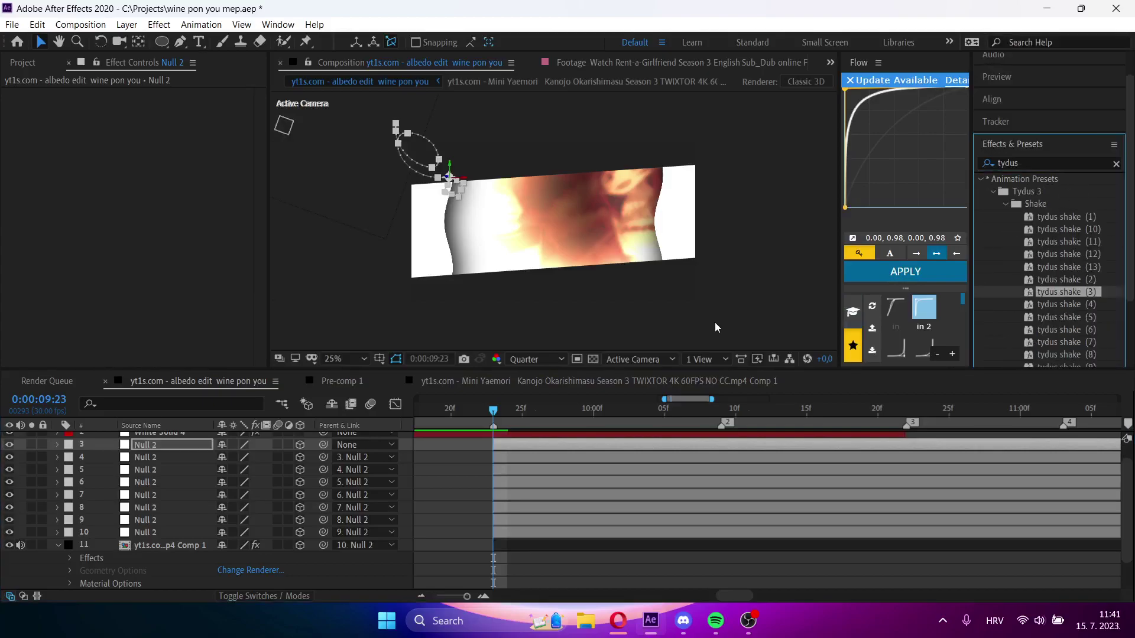
key(space)
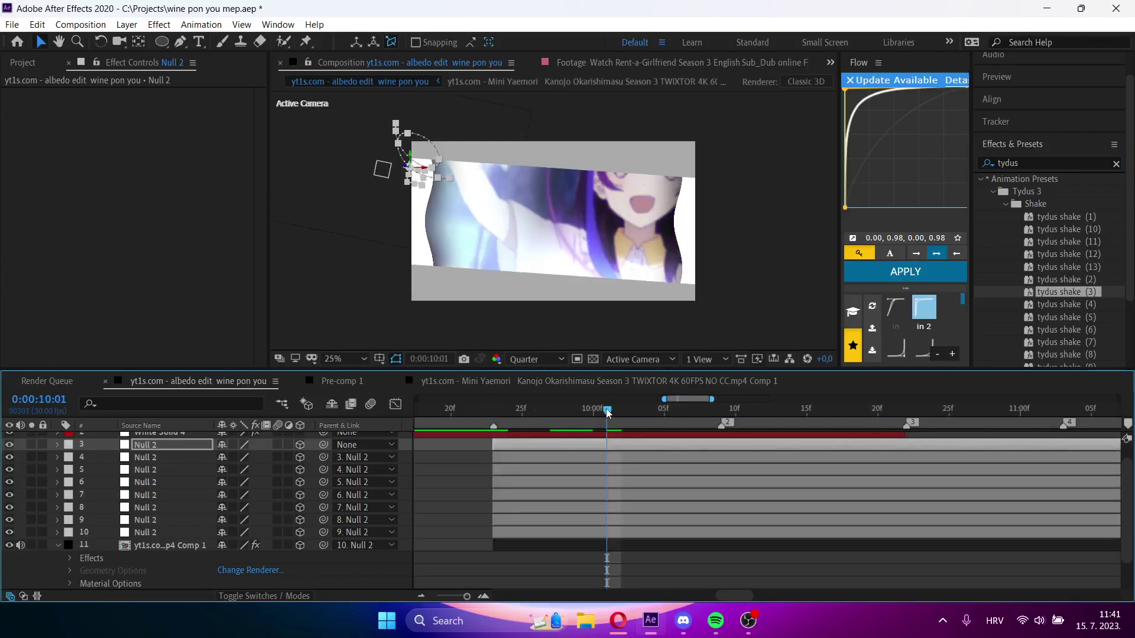
- Shift all X and Y Position keyframes of the layer 3 shake null down-right to centre the girl in frame, and preview the shake
key(u)
key(Page_Down)
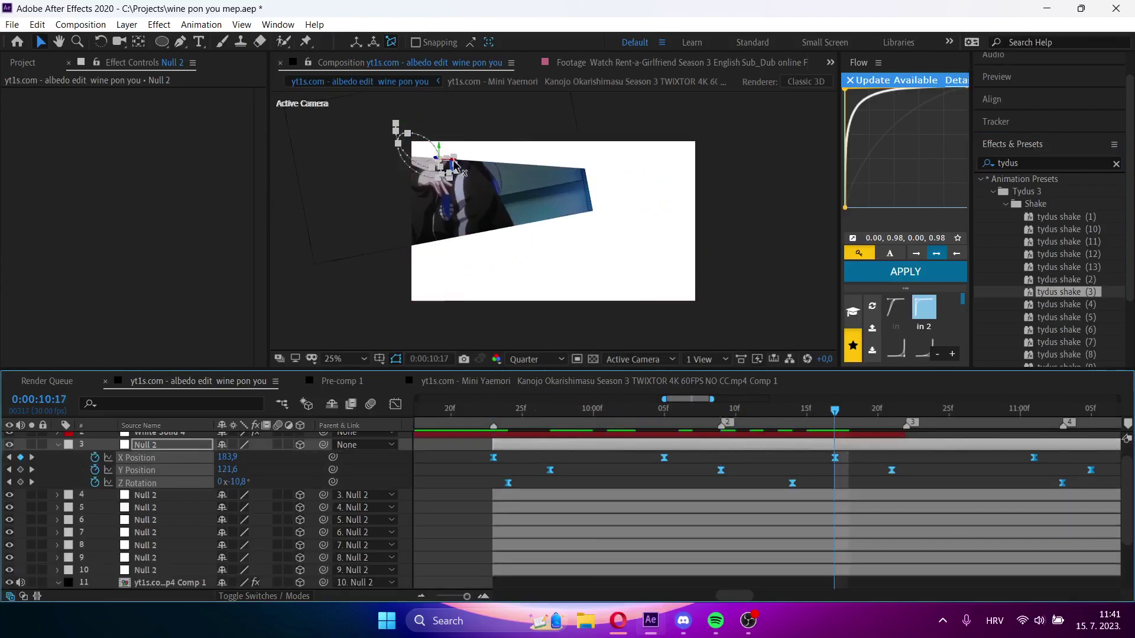
drag(441, 165, 547, 224)
click(489, 407)
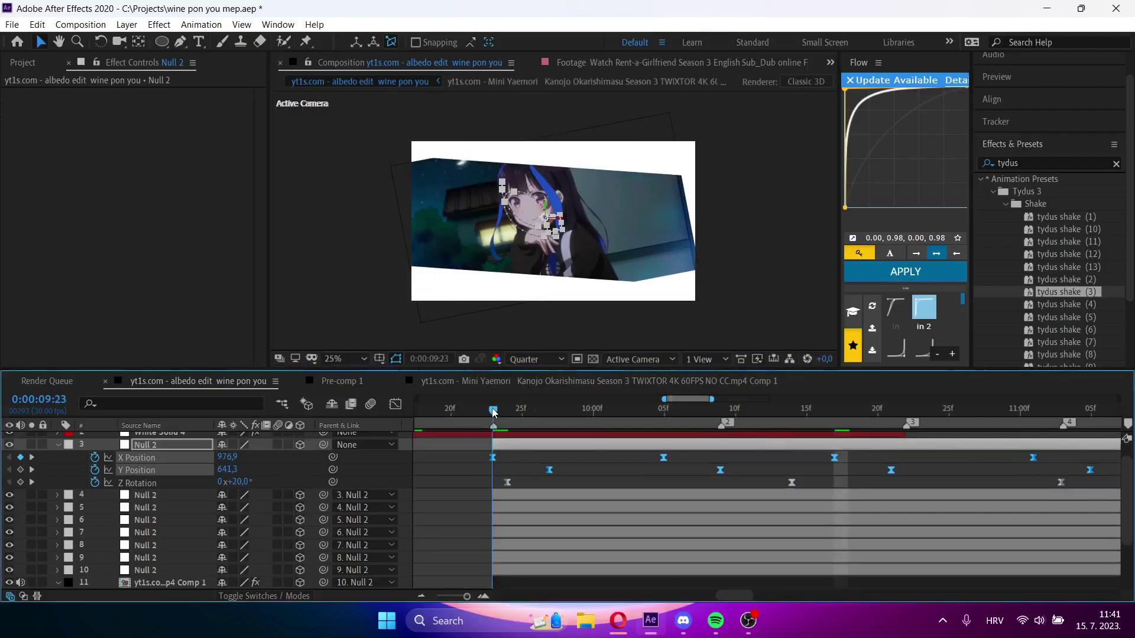
key(space)
click(492, 409)
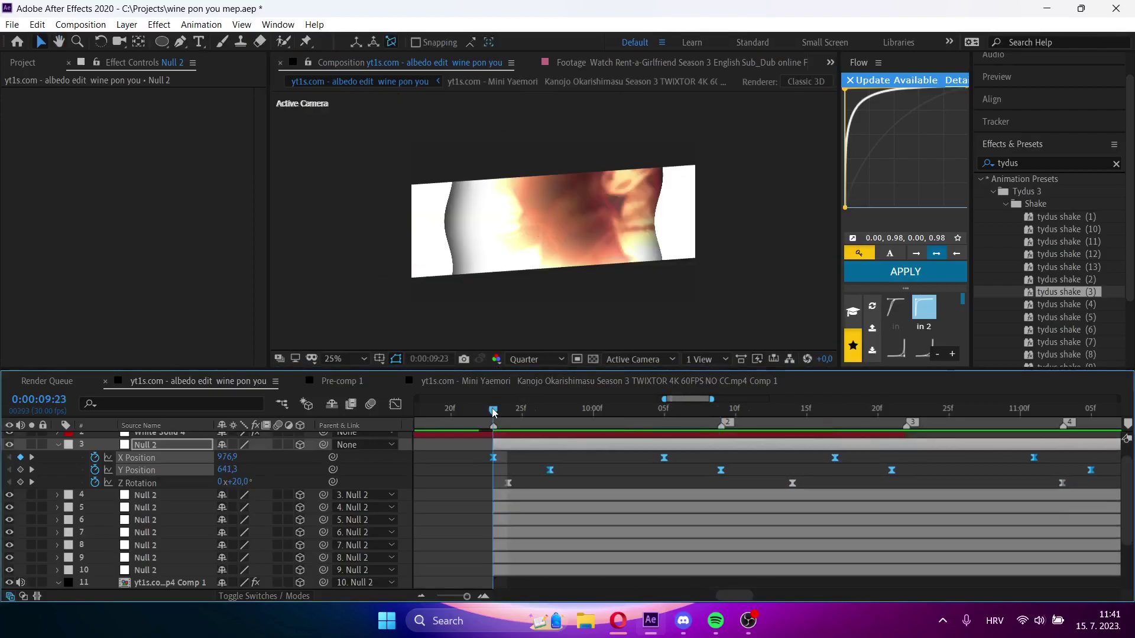
key(space)
key(space)
- Set starting Position and Scale keyframes on the layer 9 null at 0:00:09:26
key(u)
click(572, 520)
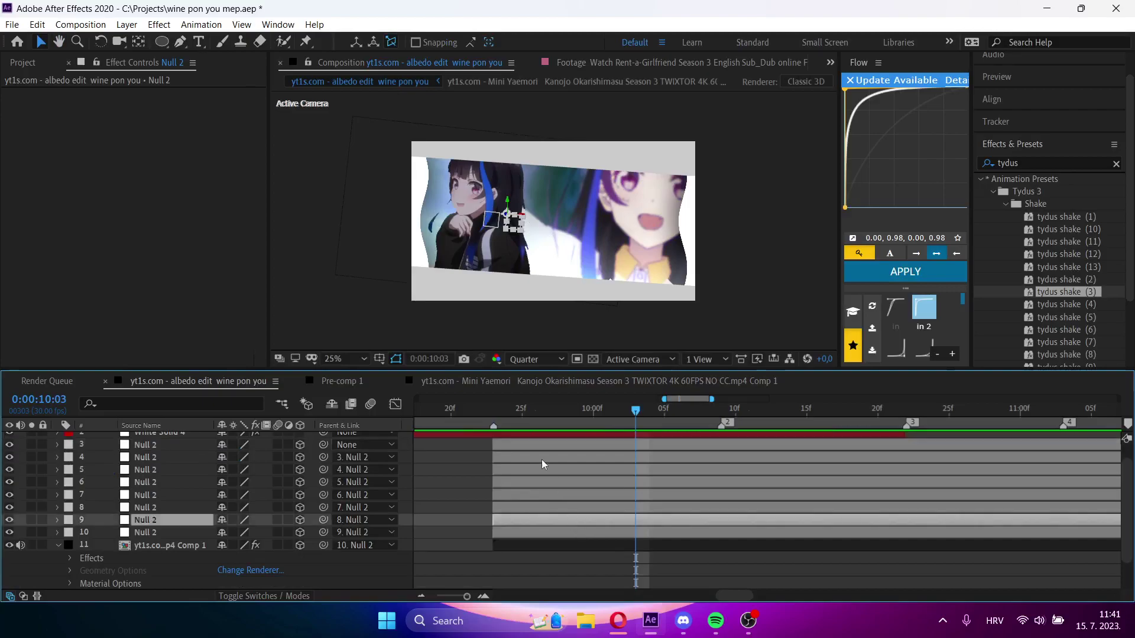
click(536, 409)
key(s)
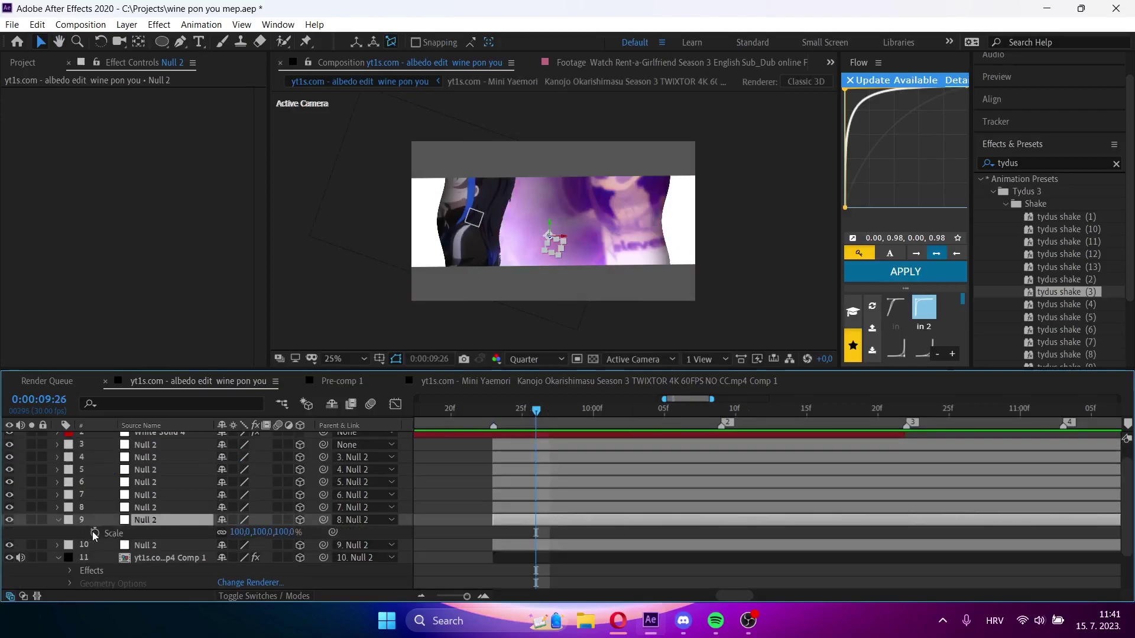
key(alt+shift+p)
- At 0:00:10:07, set the layer 9 null's Scale to 174% and its Position to 580, 290, and preview the zoom
drag(559, 409, 686, 425)
drag(236, 545, 422, 544)
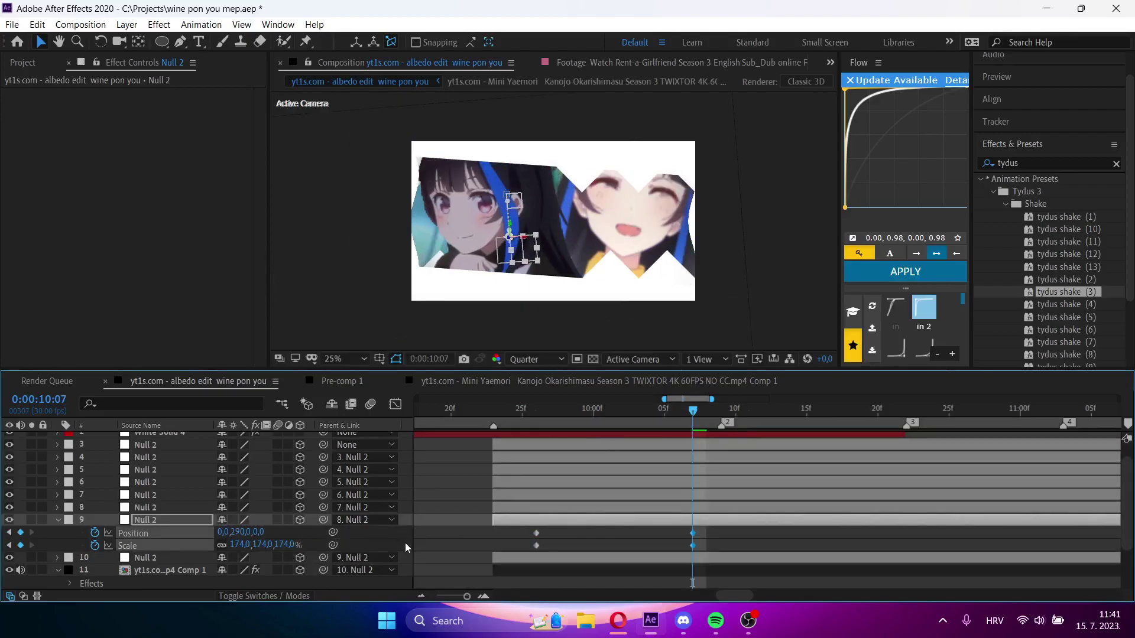
drag(222, 537, 615, 494)
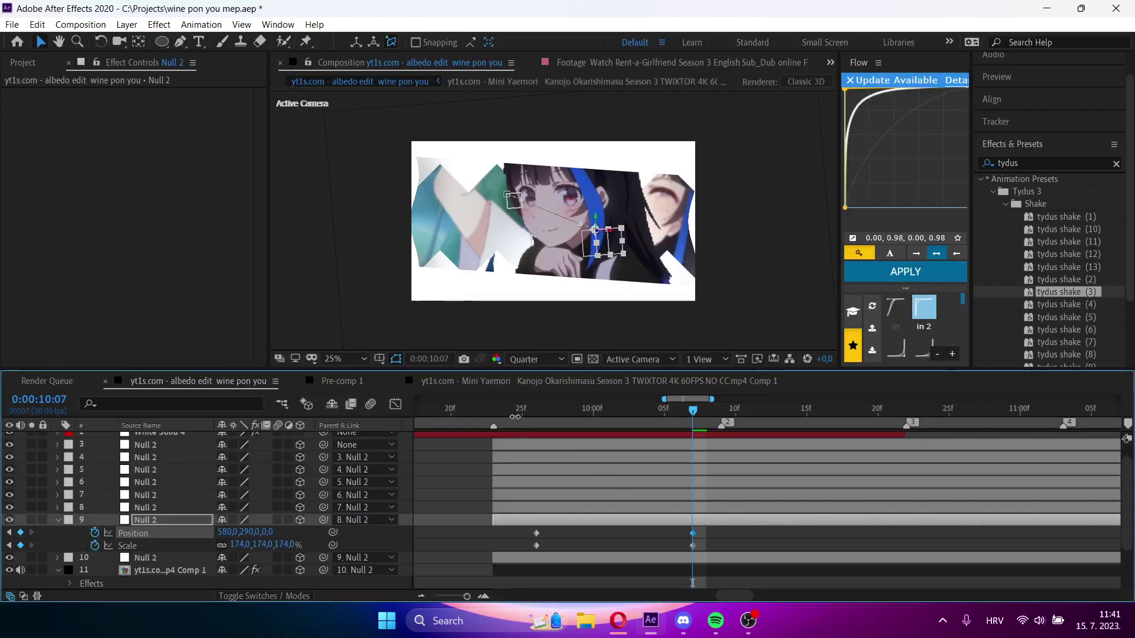
mouse_move(517, 415)
mouse_down()
mouse_move(704, 409)
mouse_move(853, 446)
mouse_move(554, 474)
mouse_move(683, 474)
mouse_move(682, 574)
mouse_up()
- Duplicate the rotoscoped girl comp layer and delete Roto Brush & Refine Edge from the lower copy
click(681, 572)
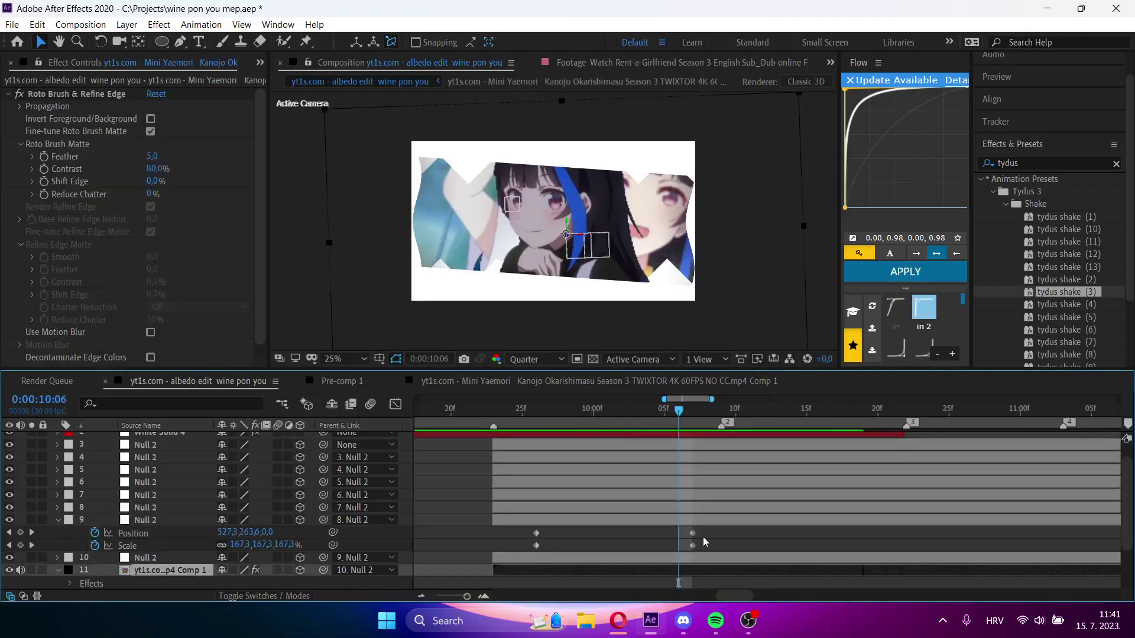
key(ctrl+d)
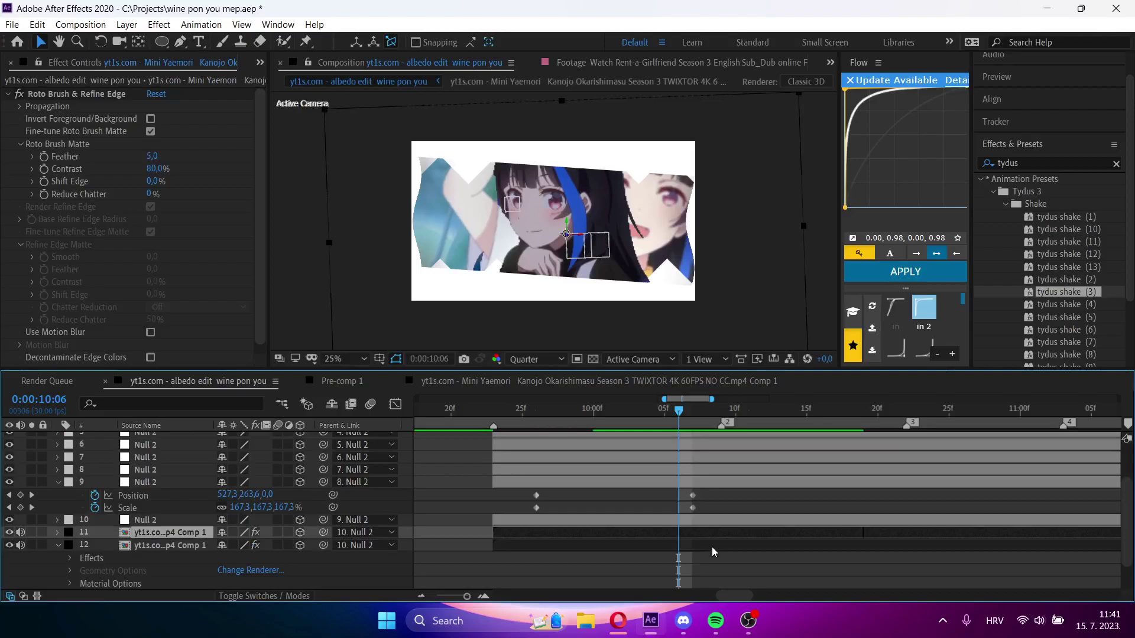
click(712, 547)
click(87, 93)
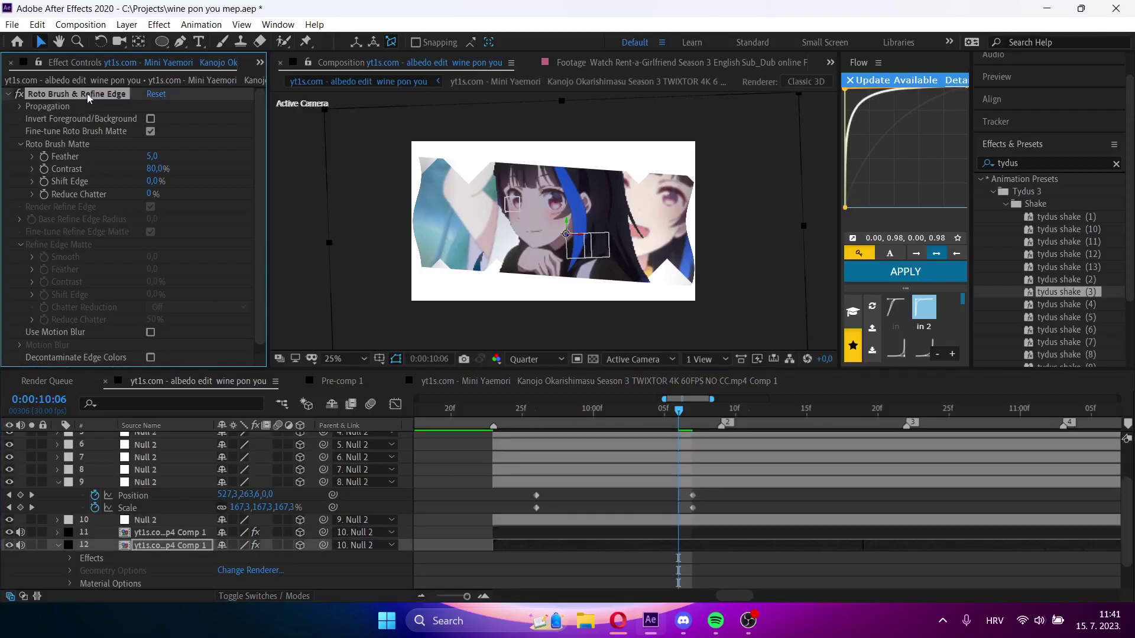
key(Delete)
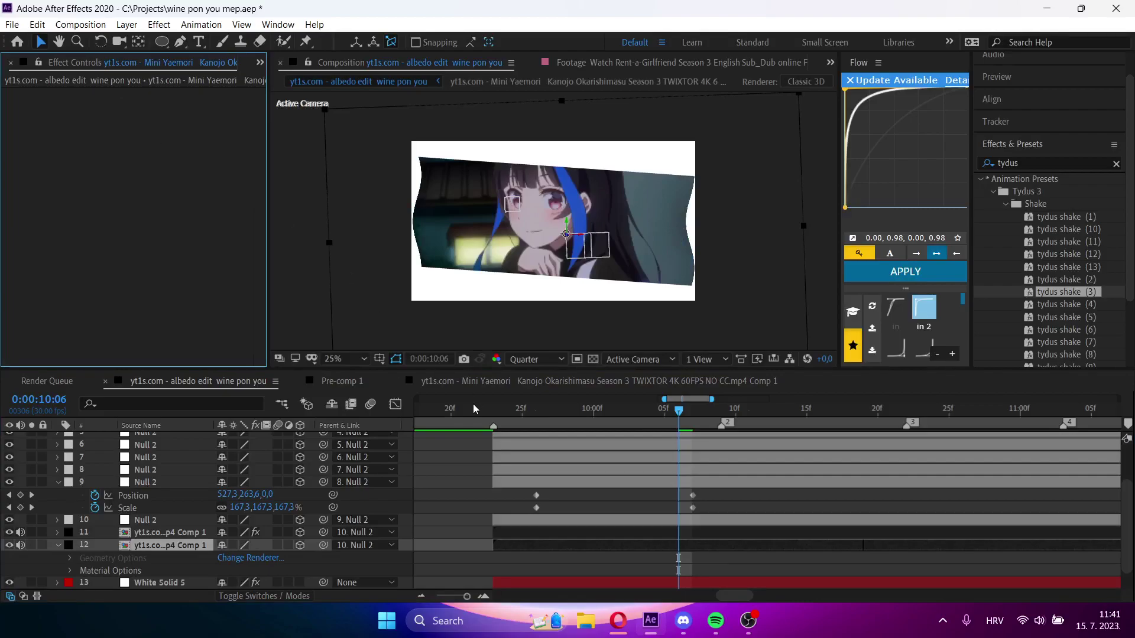
- Fade in the lower girl copy by keyframing Opacity from 0% at 0:00:10:06 to a higher value at 0:00:10:13, and preview it
key(t)
click(94, 558)
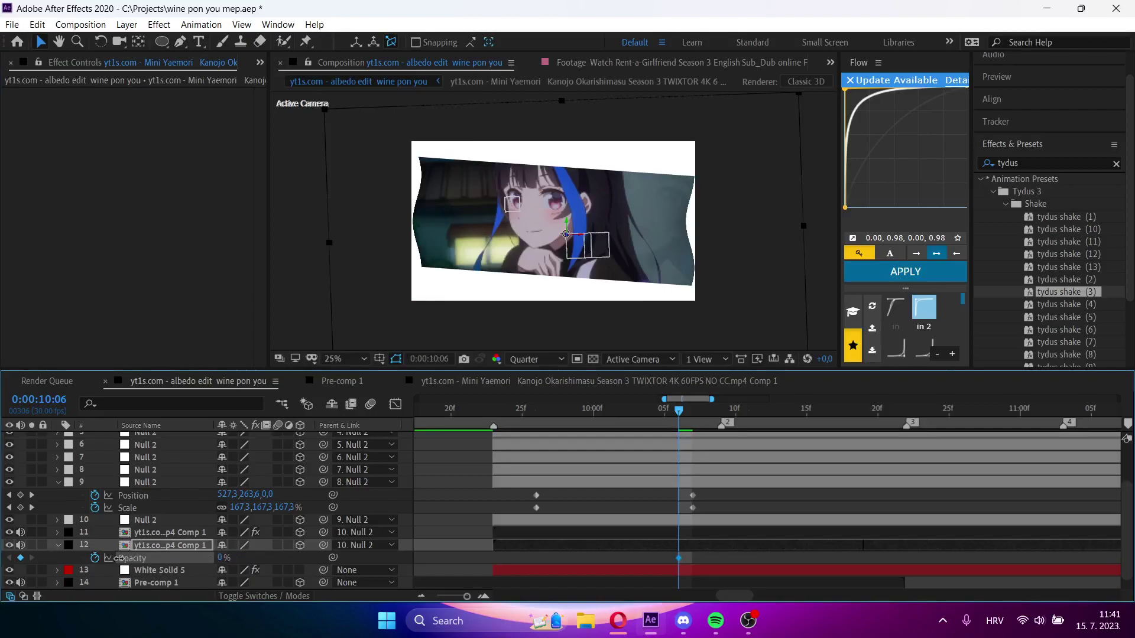
drag(675, 408, 778, 421)
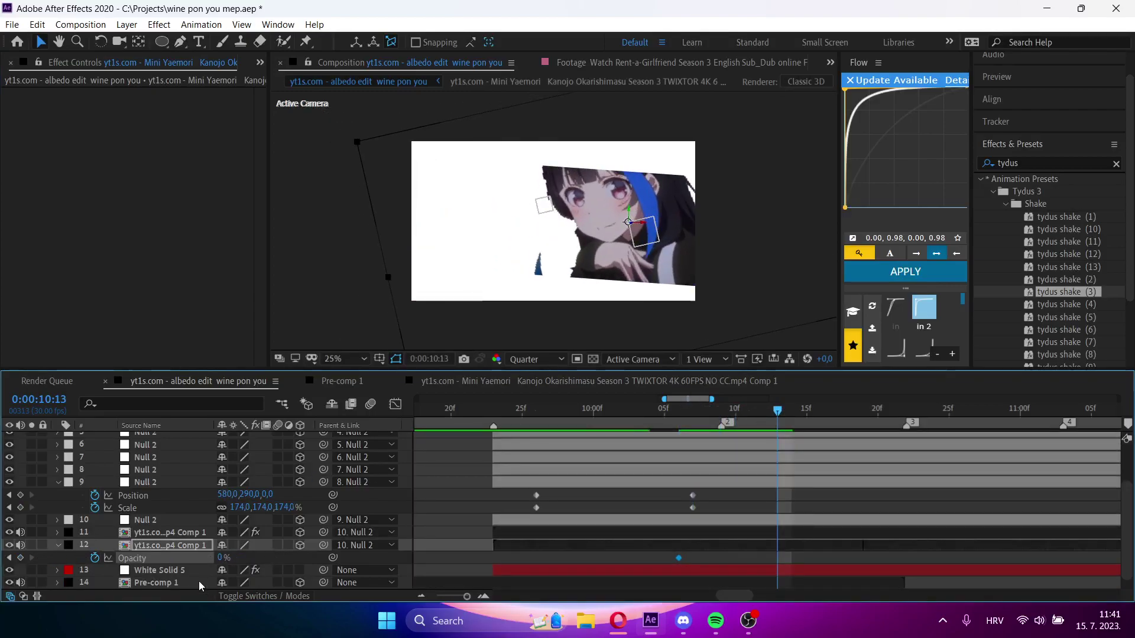
drag(220, 565, 662, 507)
key(space)
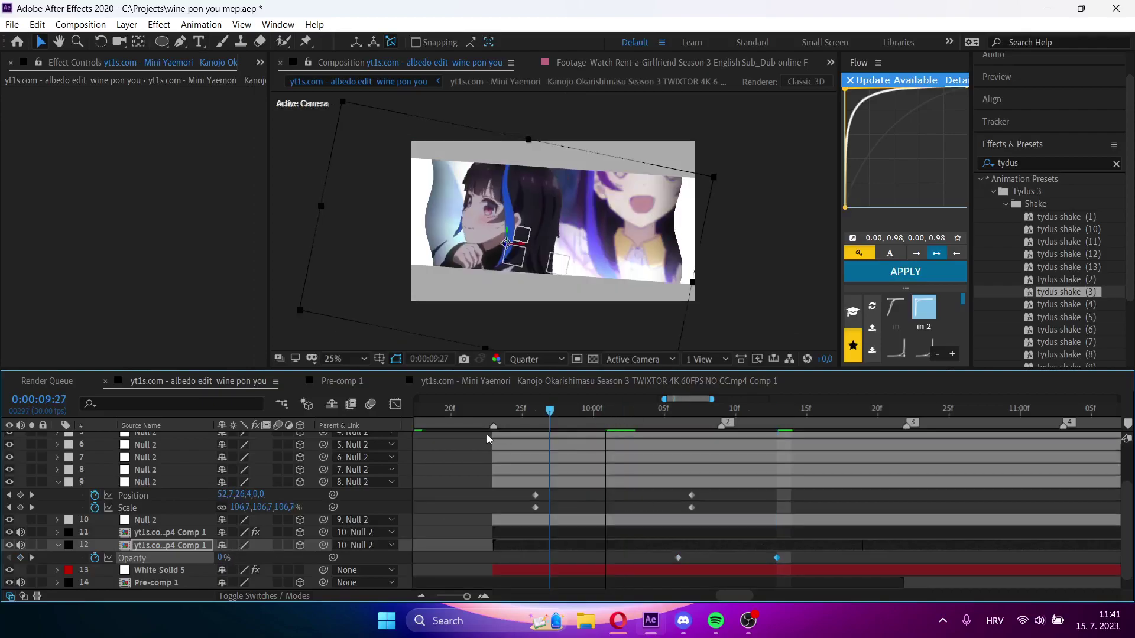
key(space)
- Set starting Position and Scale keyframes on the layer 8 null at 0:00:10:05 and reveal its keyframed properties
drag(721, 507, 525, 483)
click(627, 466)
drag(636, 414, 662, 413)
key(p)
click(94, 482)
key(s)
click(94, 483)
key(u)
key(u)
key(u)
- Reduce the layer 8 null's Scale and shift its Position up-left at 0:00:10:20, and retime its keyframes to 0:00:10:04 and 0:00:10:23
drag(667, 414, 863, 499)
click(863, 499)
drag(242, 509, 131, 495)
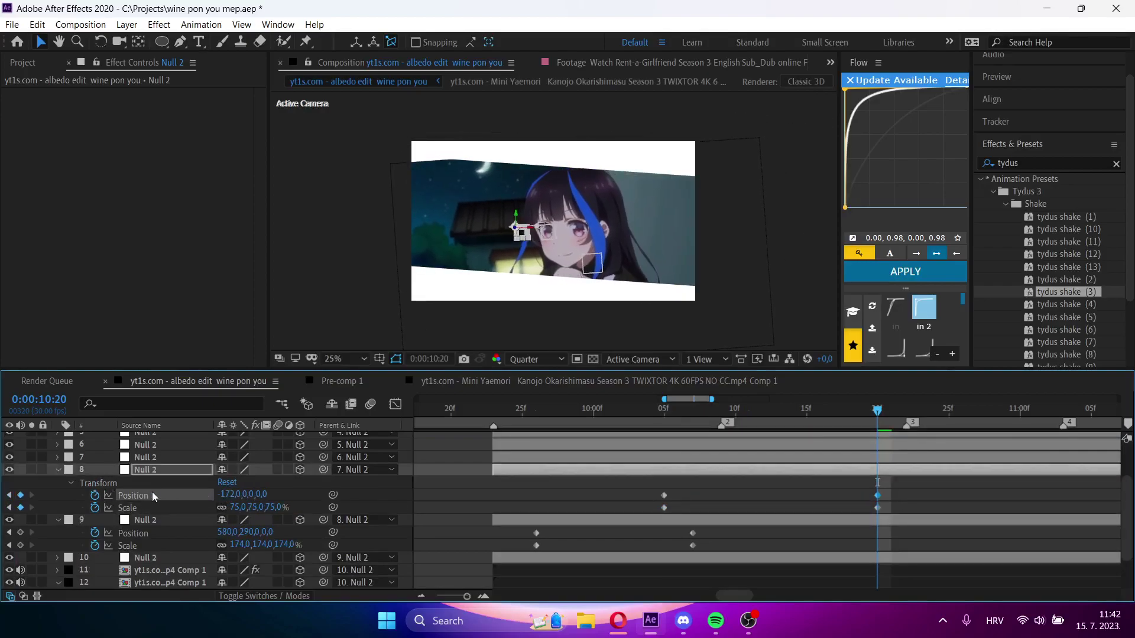
mouse_move(246, 495)
mouse_down()
mouse_move(125, 486)
mouse_move(172, 495)
mouse_move(120, 497)
mouse_move(221, 512)
mouse_move(336, 508)
mouse_move(299, 519)
mouse_move(243, 509)
mouse_move(244, 498)
mouse_up()
drag(648, 491, 887, 509)
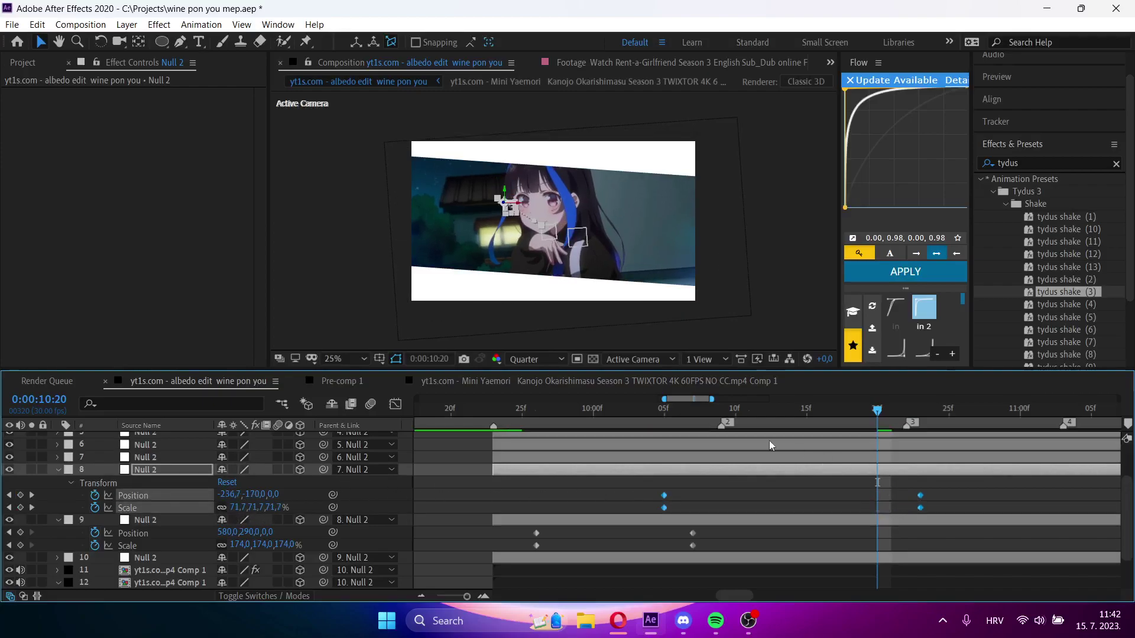
click(722, 412)
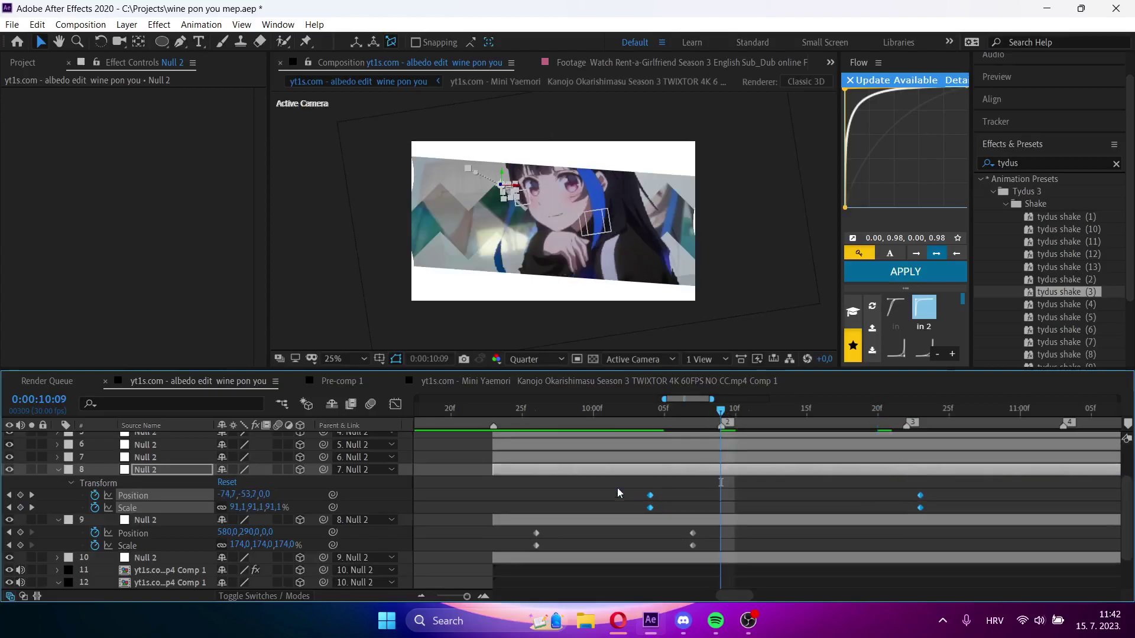
- Ease the layer 8 null's Position and Scale keyframes, shape their speed curve with an early peak, and preview the motion
key(shift+F3)
drag(619, 438, 972, 561)
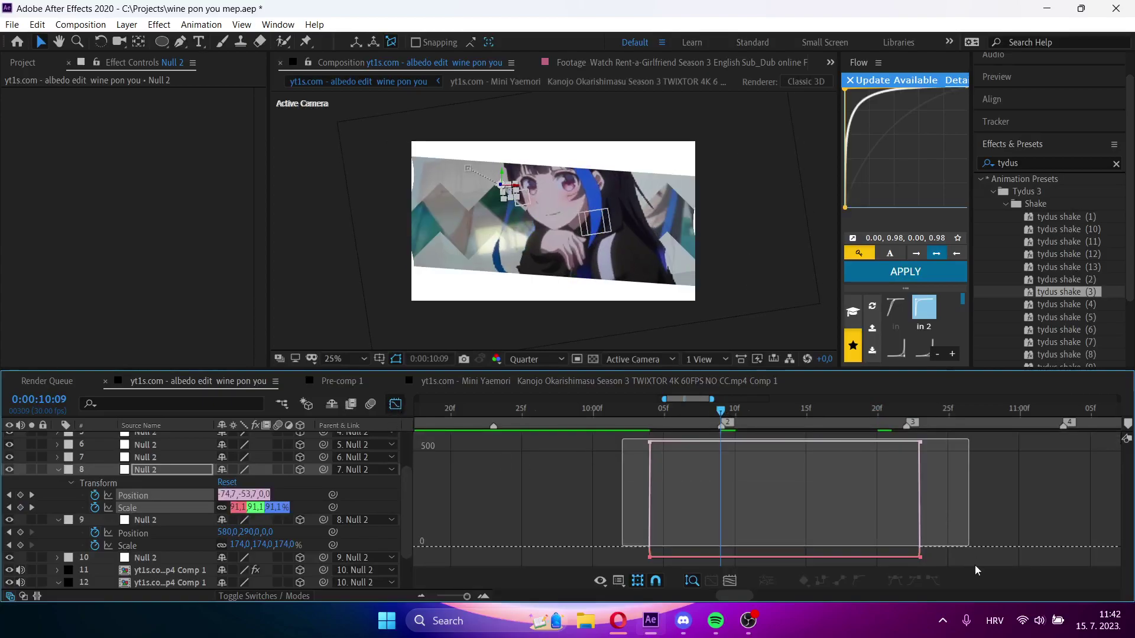
click(894, 580)
drag(851, 548, 811, 548)
drag(693, 547, 697, 548)
drag(663, 414, 550, 443)
key(space)
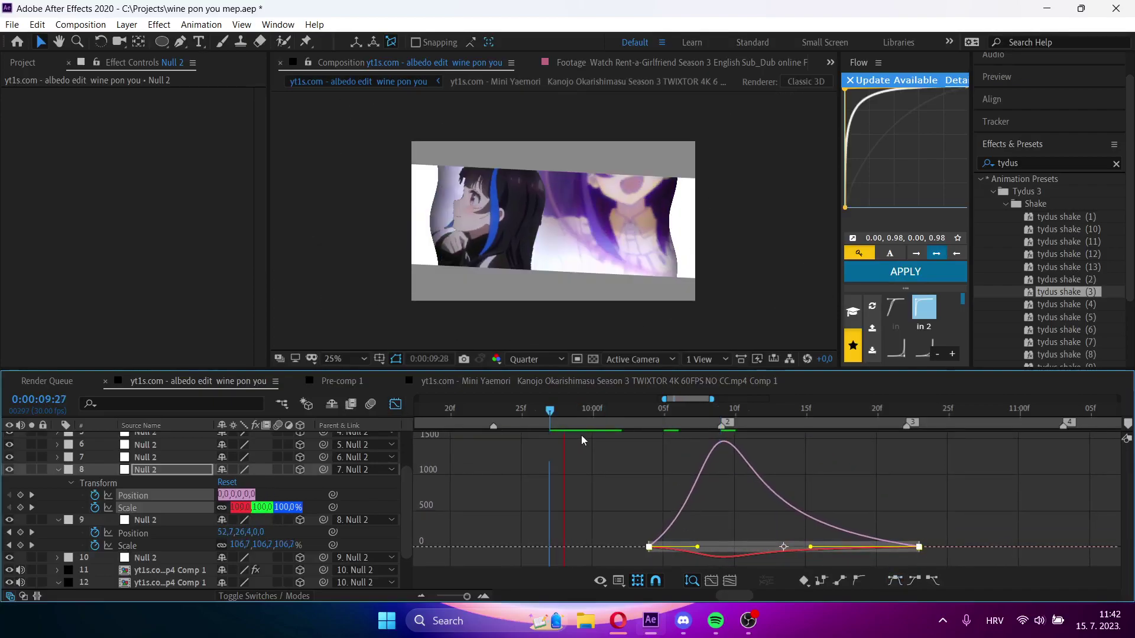
key(space)
key(space)
click(395, 404)
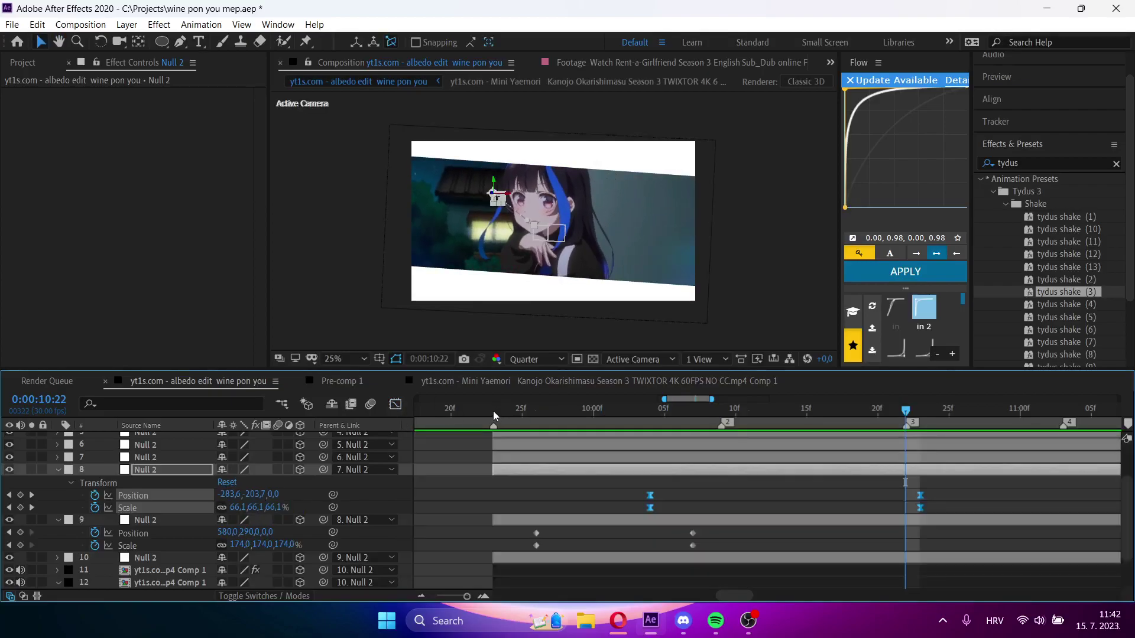
- Preview the eased zoom from 0:00:09:23 and hide the layer 8 null's keyframed properties
click(493, 411)
key(space)
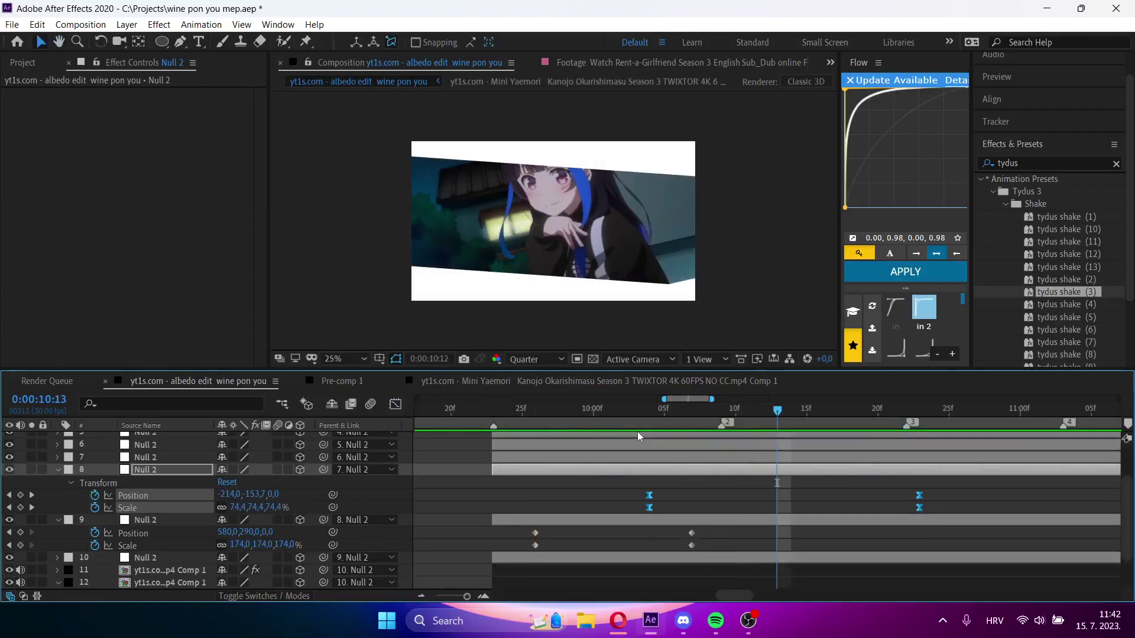
drag(605, 410, 805, 405)
key(u)
key(1)
key(space)
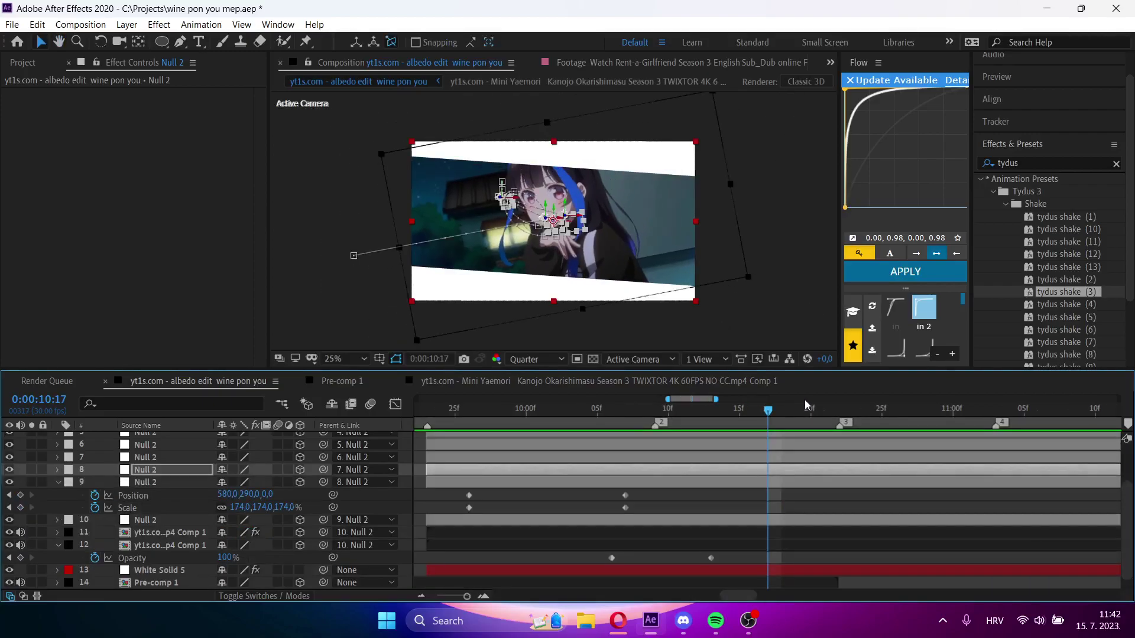
- Collapse the properties of all layers and reveal only the keyframed properties of the layer 3 null
key(ctrl+a)
key(u)
scroll(692, 441, up, 2)
key(u)
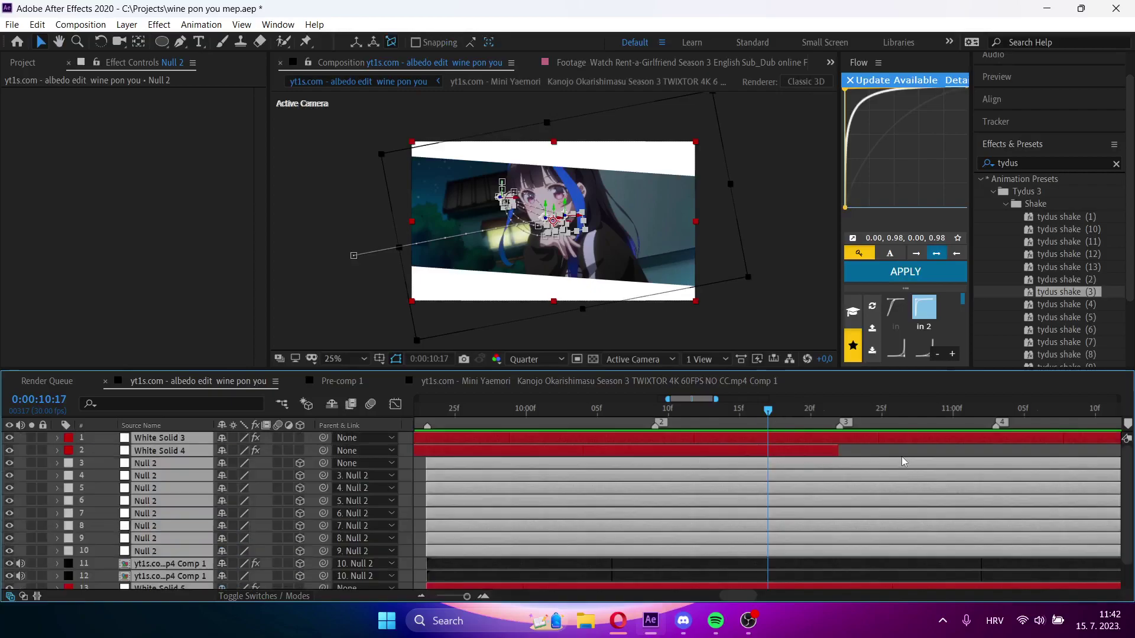
click(848, 467)
key(u)
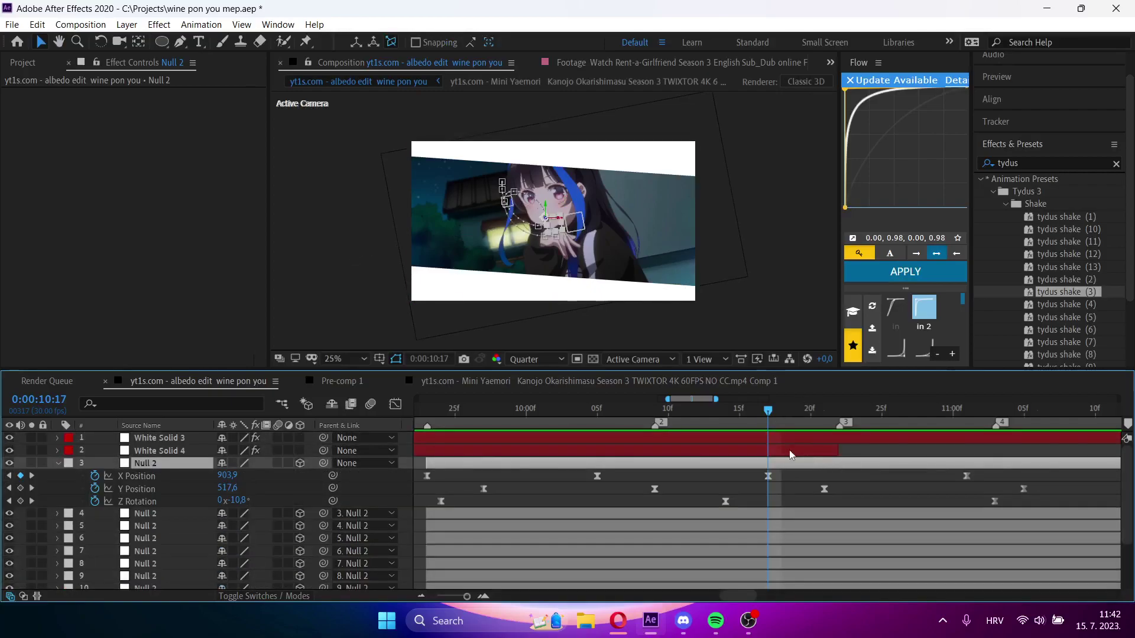
- Try retiming the layer 3 null's last Z Rotation keyframe to 0:00:10:20, preview it, and undo the move
drag(733, 424, 789, 503)
click(885, 503)
key(space)
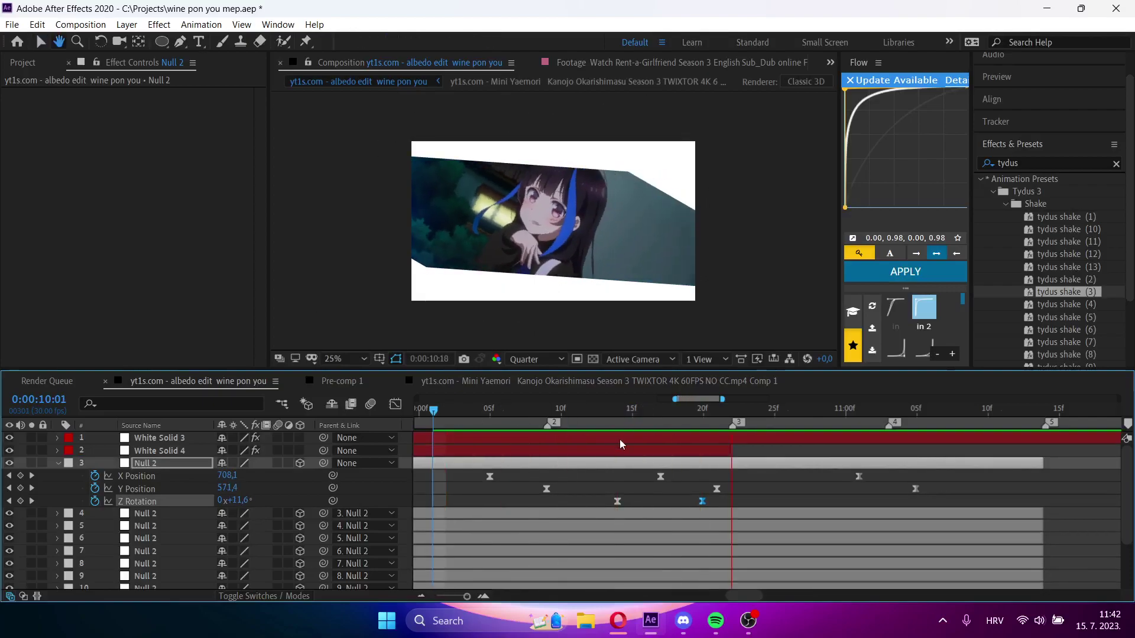
key(space)
key(ctrl+z)
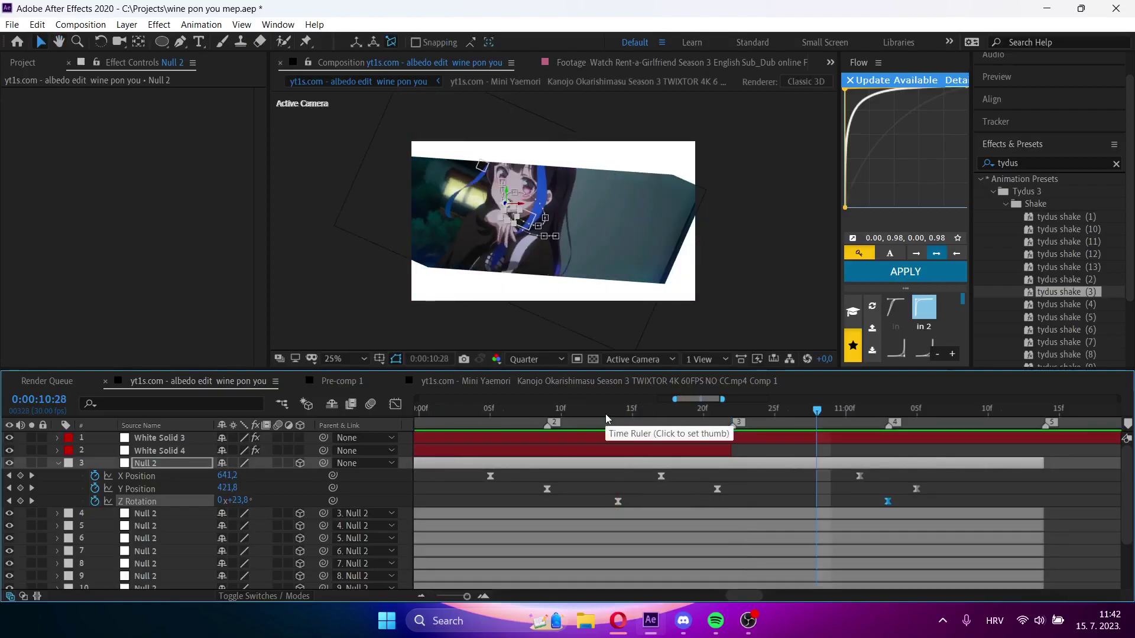
- Move the layer 3 null's last Z Rotation keyframe to 0:00:11:14 and preview the slower rotation from 0:00:10:01
drag(887, 506, 1045, 507)
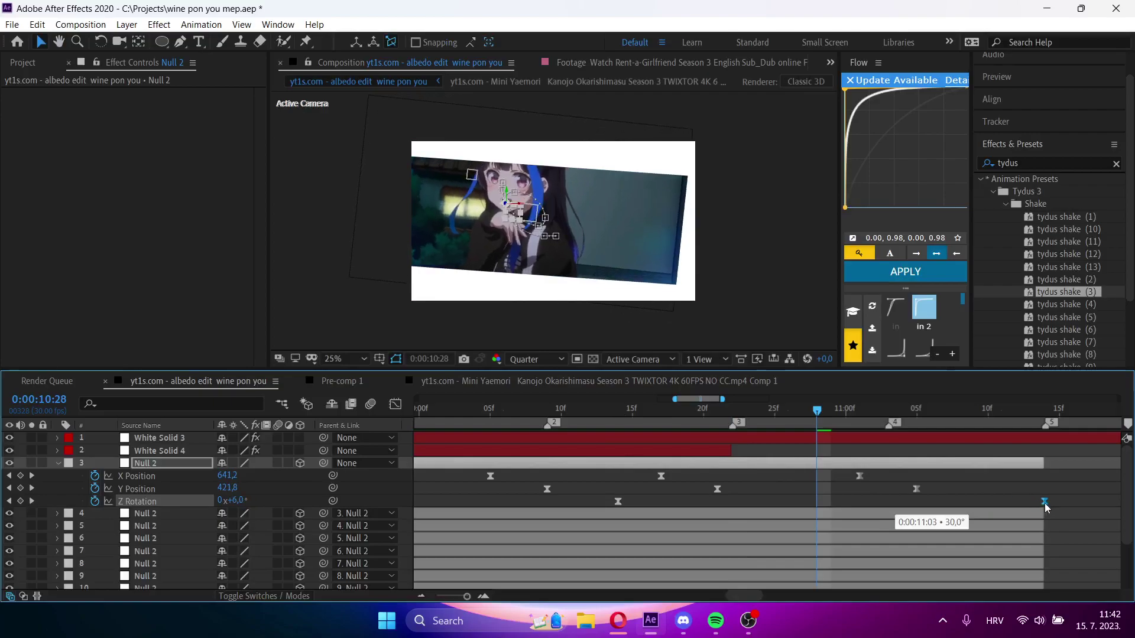
drag(749, 427, 420, 441)
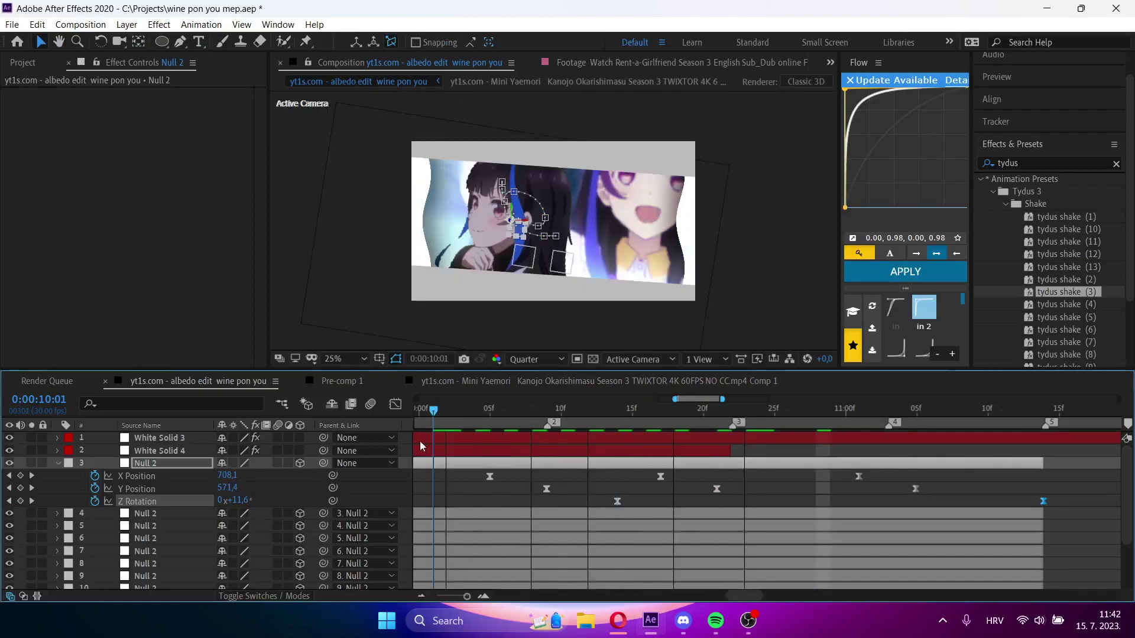
key(space)
key(space)
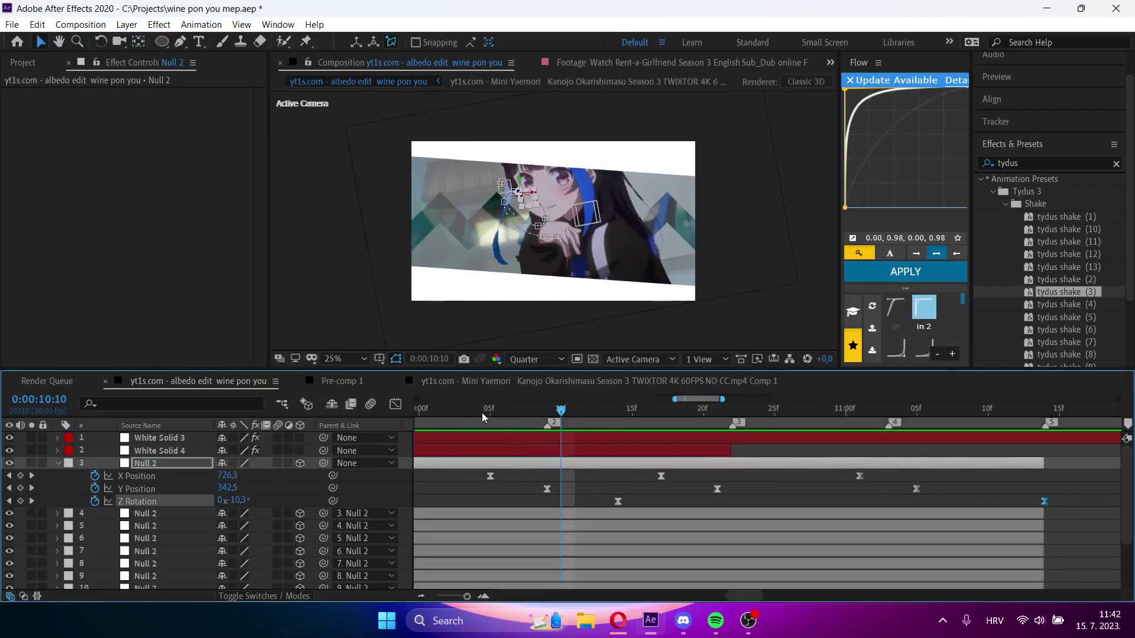
- Preview the transition from 0:00:09:08 and check the girl's zoom and shake frame by frame up to 0:00:10:16
drag(481, 412, 385, 428)
key(Page_Up)
key(Page_Up)
key(Page_Up)
key(Page_Up)
key(Page_Up)
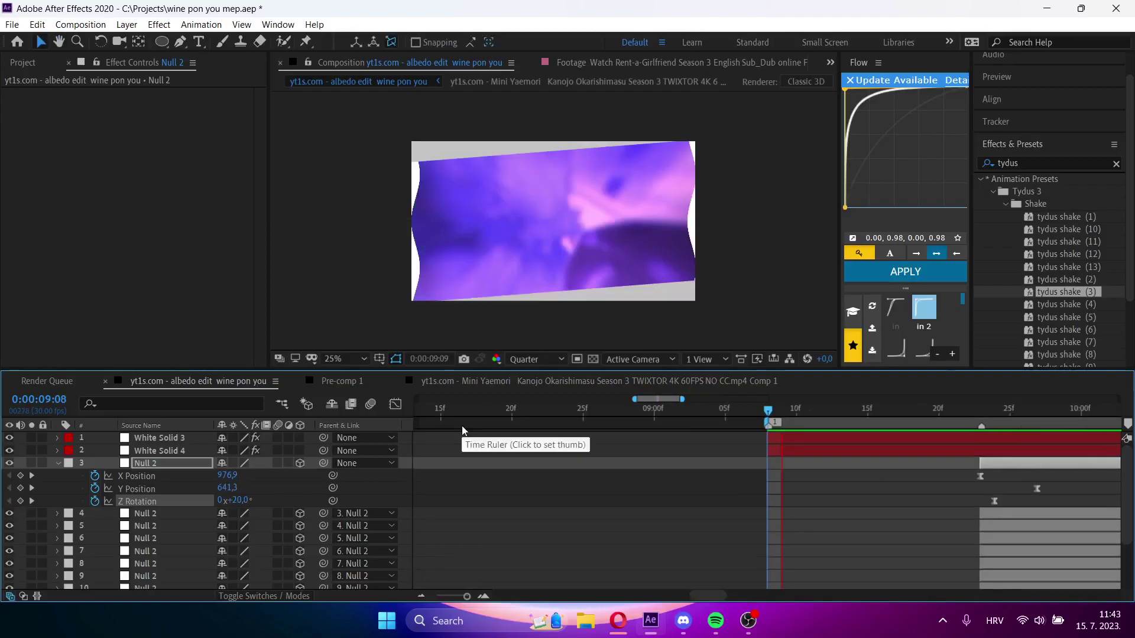
key(space)
key(space)
key(space)
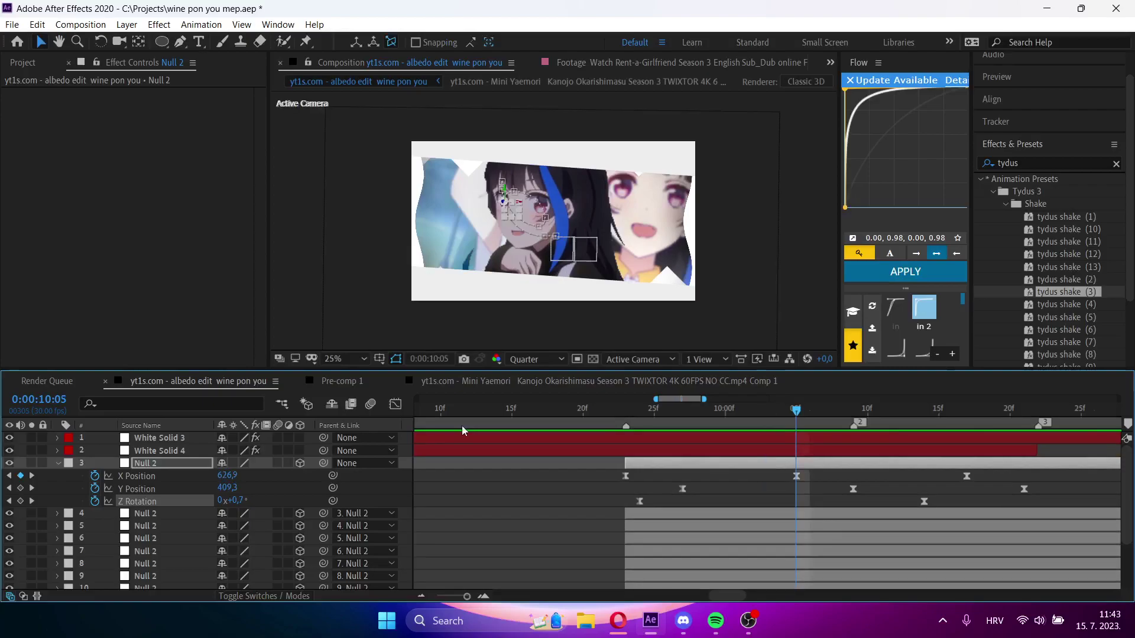
key(Page_Down)
key(Page_Down)
key(Page_Down)
key(Page_Down)
key(Page_Down)
key(Page_Down)
key(Page_Down)
key(Page_Down)
key(Page_Down)
key(Page_Down)
key(Page_Down)
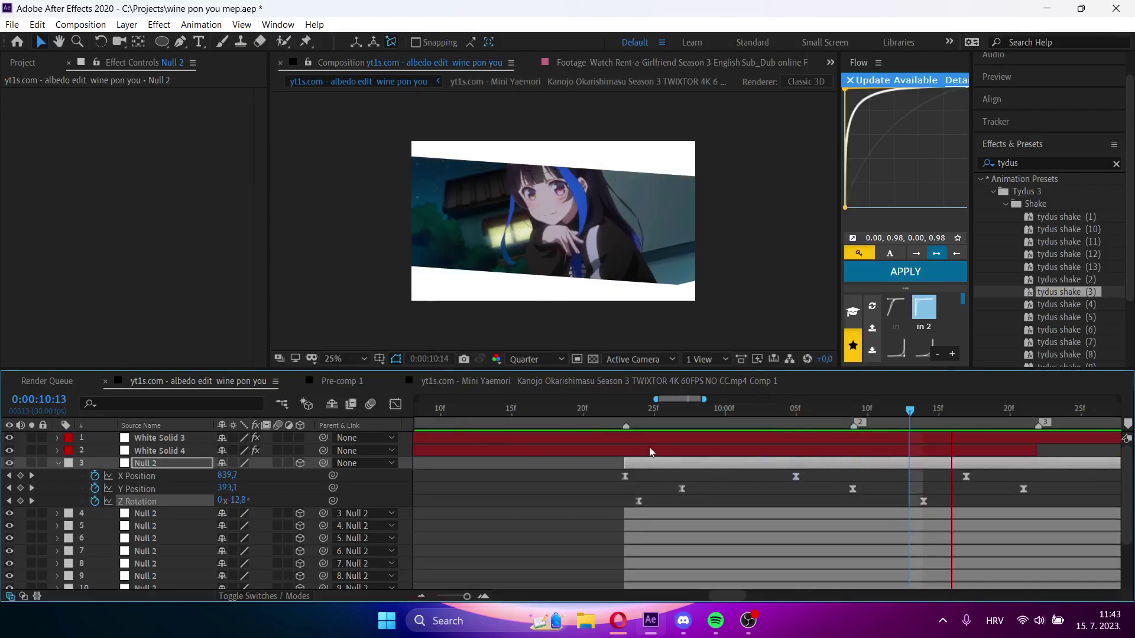
- Delete the White Solid 5 layer below the girl comps and preview the transition without it
scroll(686, 538, down, 3)
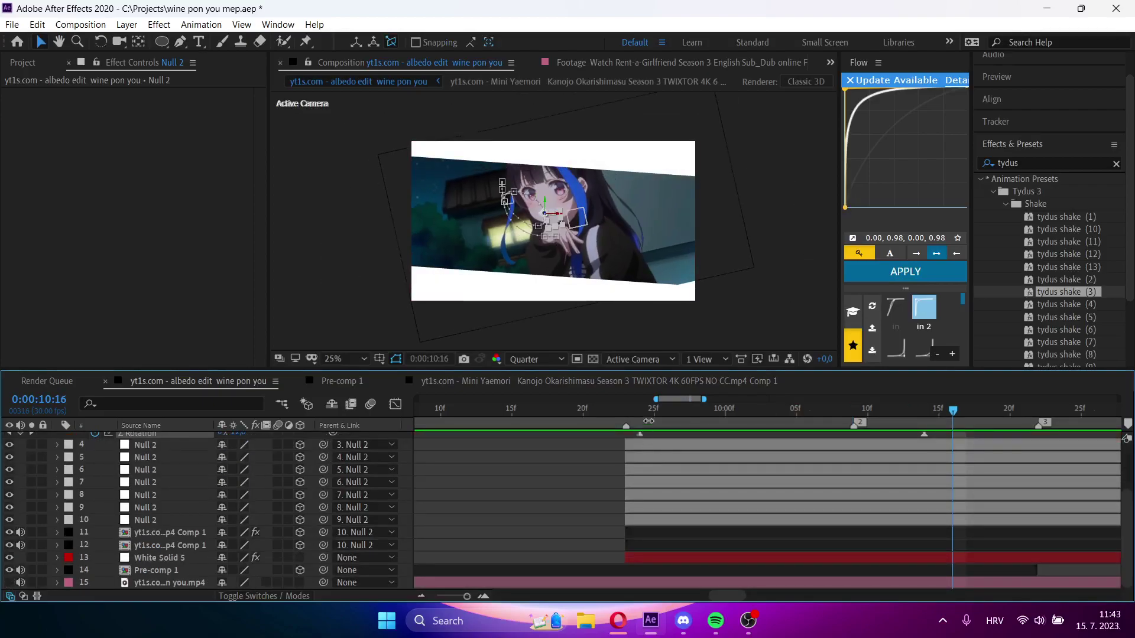
click(669, 558)
click(662, 411)
key(Delete)
drag(662, 411, 891, 409)
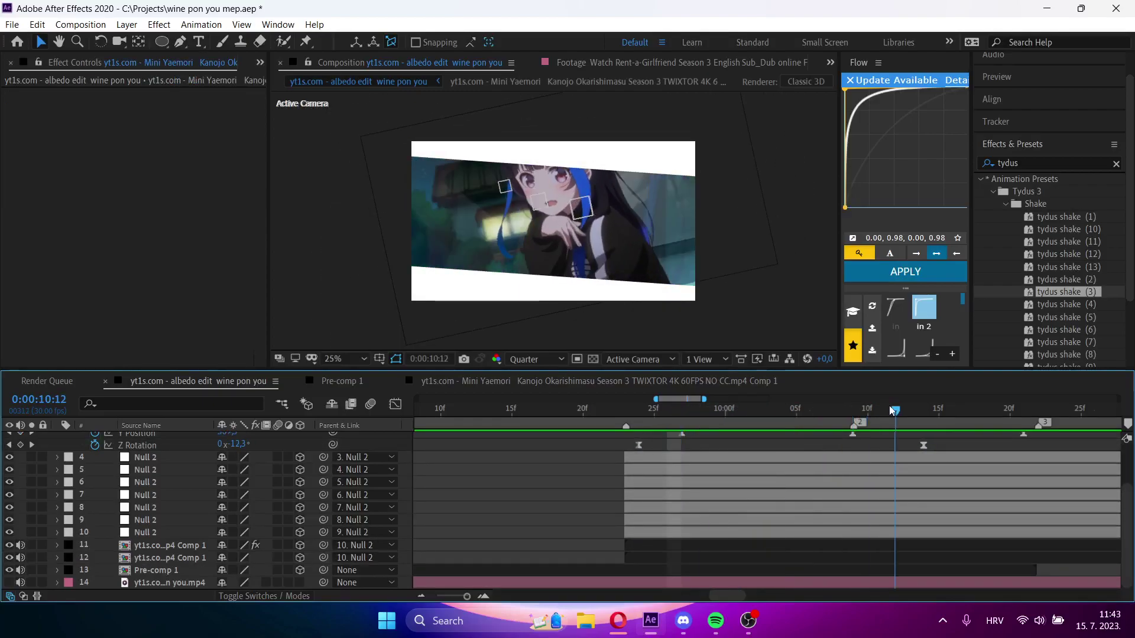
key(1)
key(space)
key(space)
key(1)
key(space)
key(space)
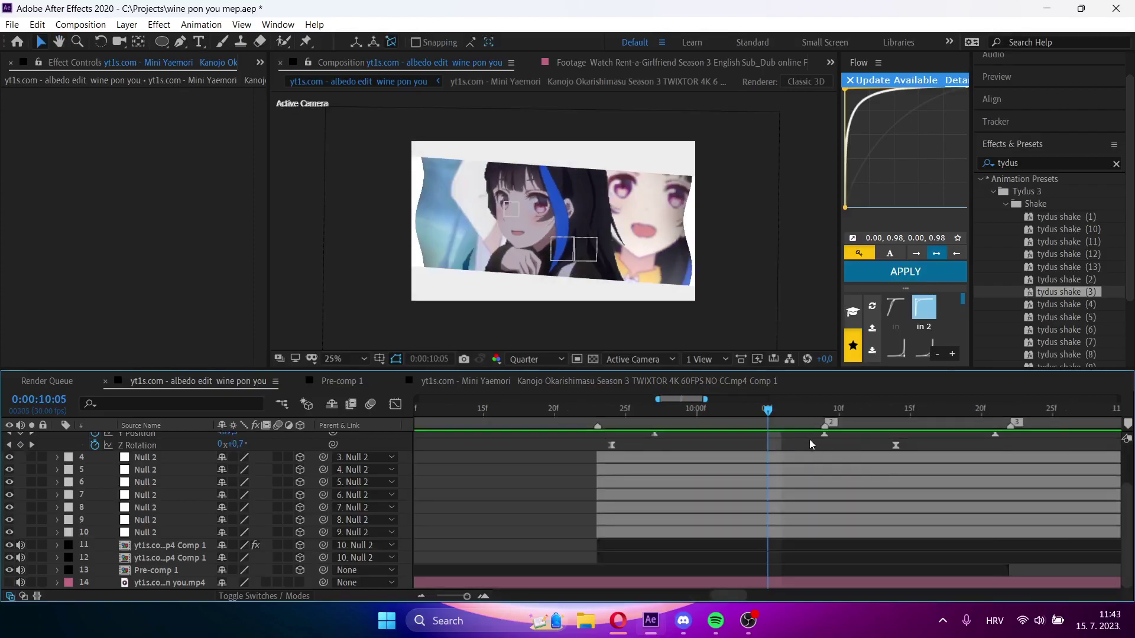
- Keyframe CC Jaws on White Solid 3 at 0:00:10:16 with Completion 52% and Direction -11°
scroll(807, 440, up, 5)
click(759, 438)
drag(775, 410, 924, 410)
mouse_move(216, 501)
mouse_down()
mouse_move(244, 515)
mouse_move(229, 515)
mouse_up()
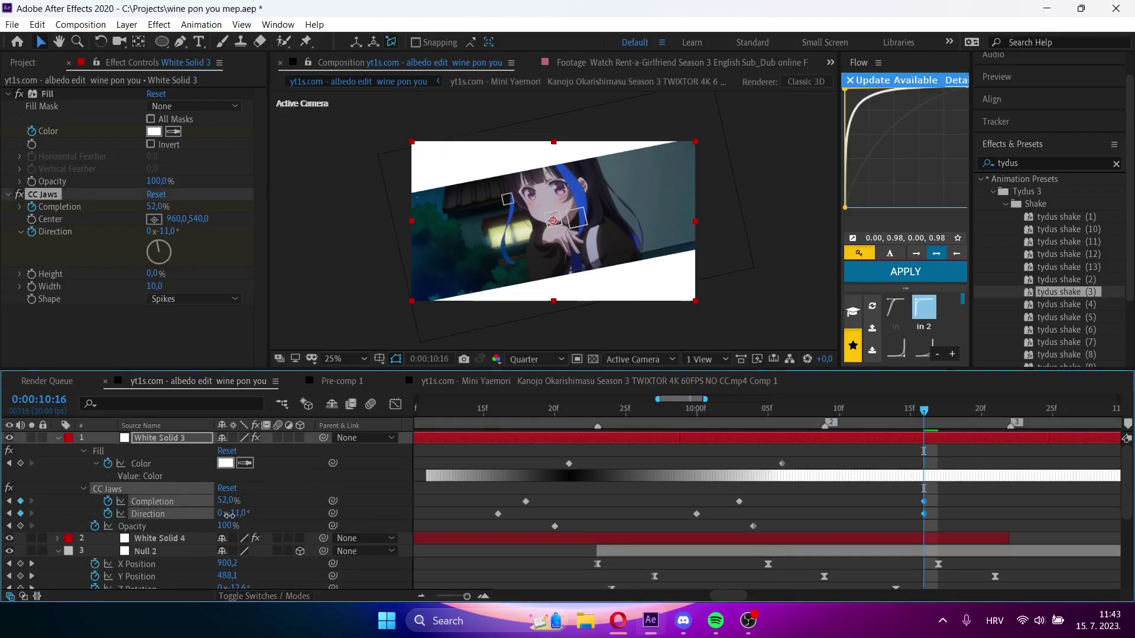
drag(923, 515, 968, 501)
- Preview the tilting bars from 0:00:09:08, collapse White Solid 3's properties, and save the project
key(space)
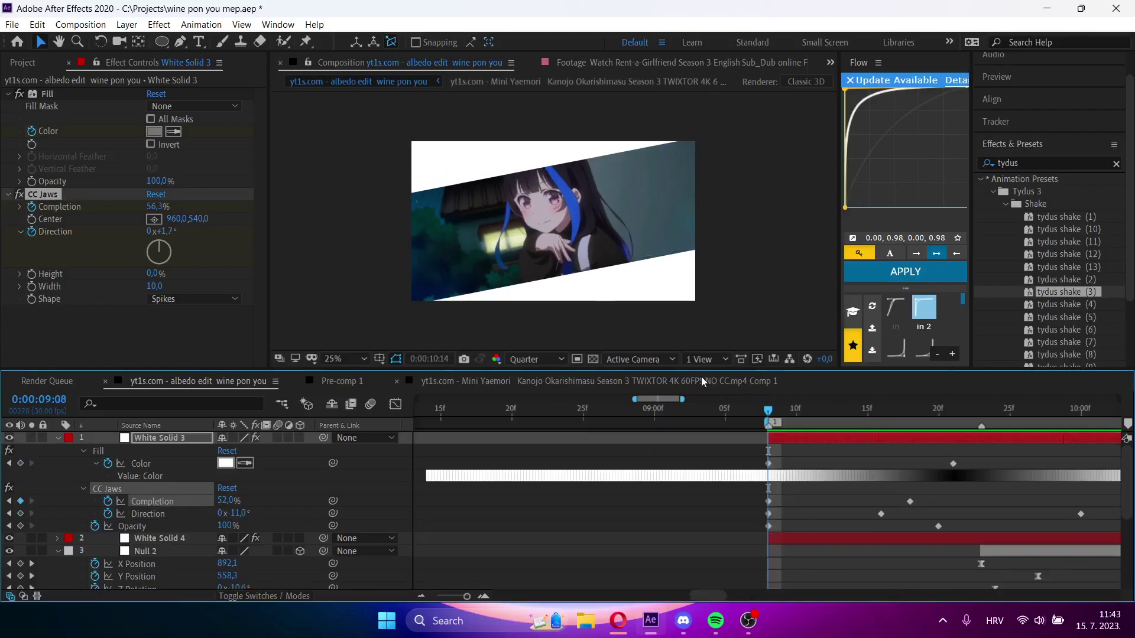
key(space)
key(space)
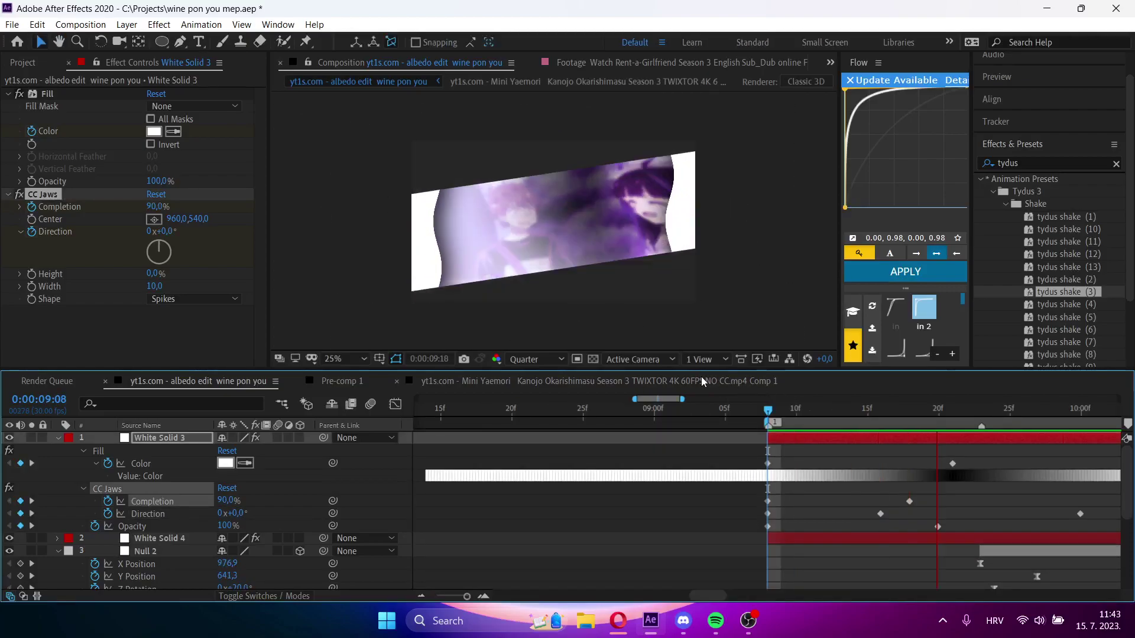
key(space)
key(u)
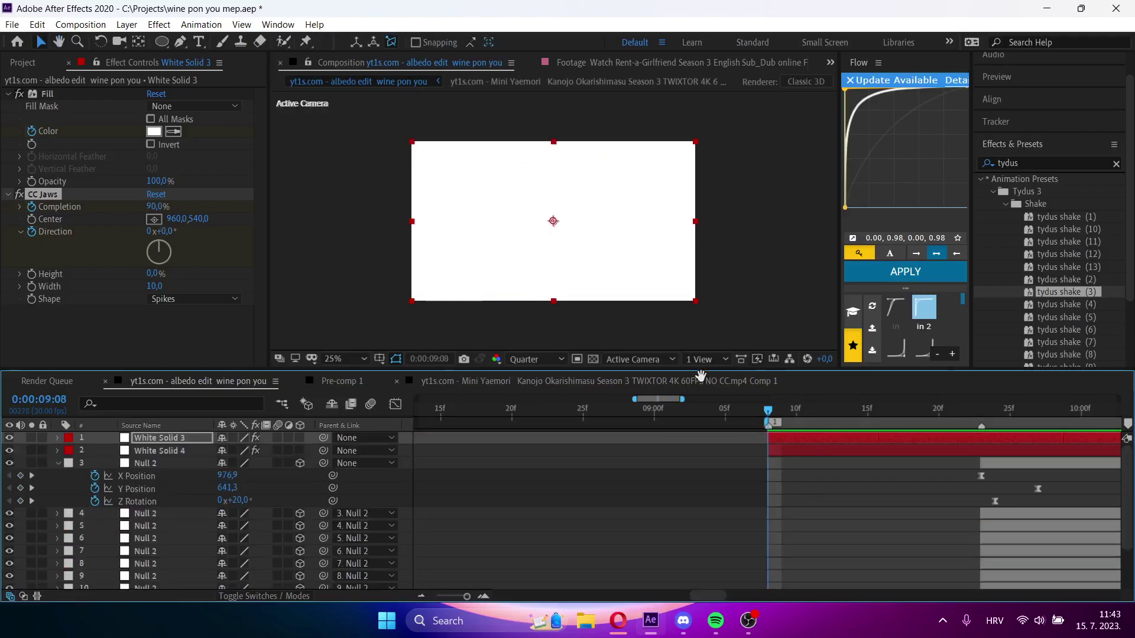
key(space)
key(space)
key(ctrl+s)
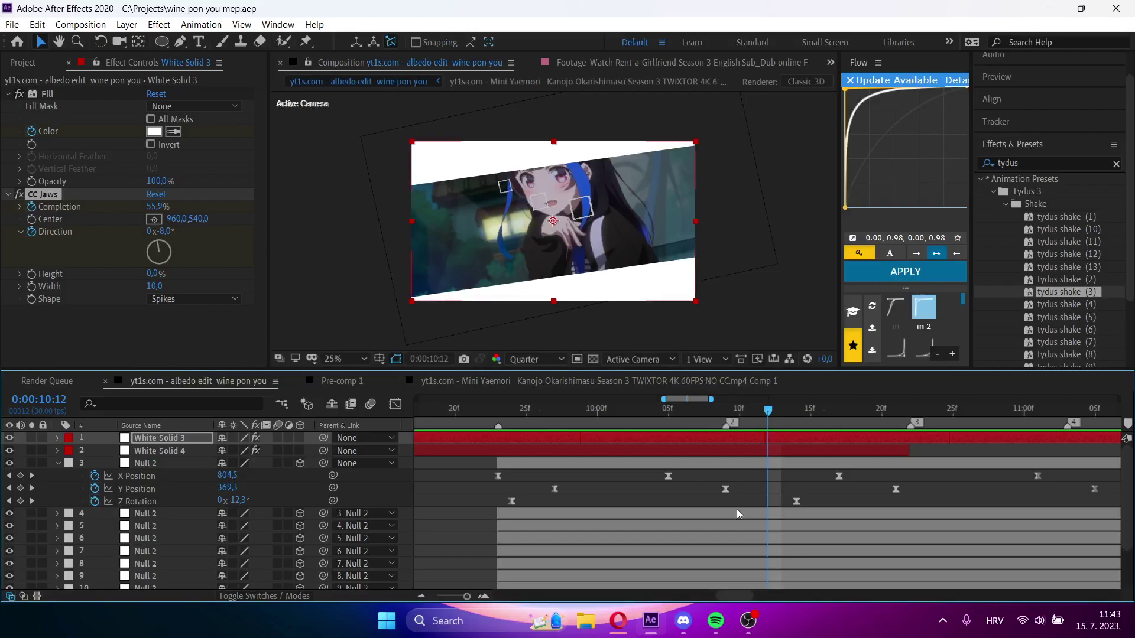
- Move the layer 3 null's middle Z Rotation keyframe to 0:00:10:12, preview the result from 0:00:09:23, and save the project
drag(797, 501, 772, 503)
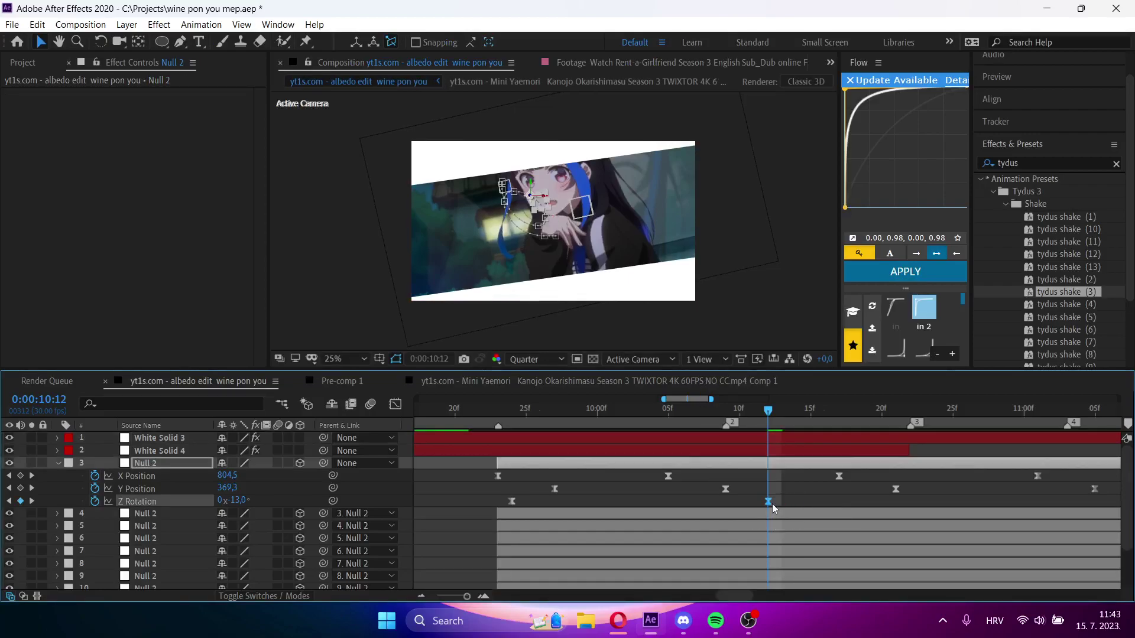
key(u)
click(498, 410)
key(space)
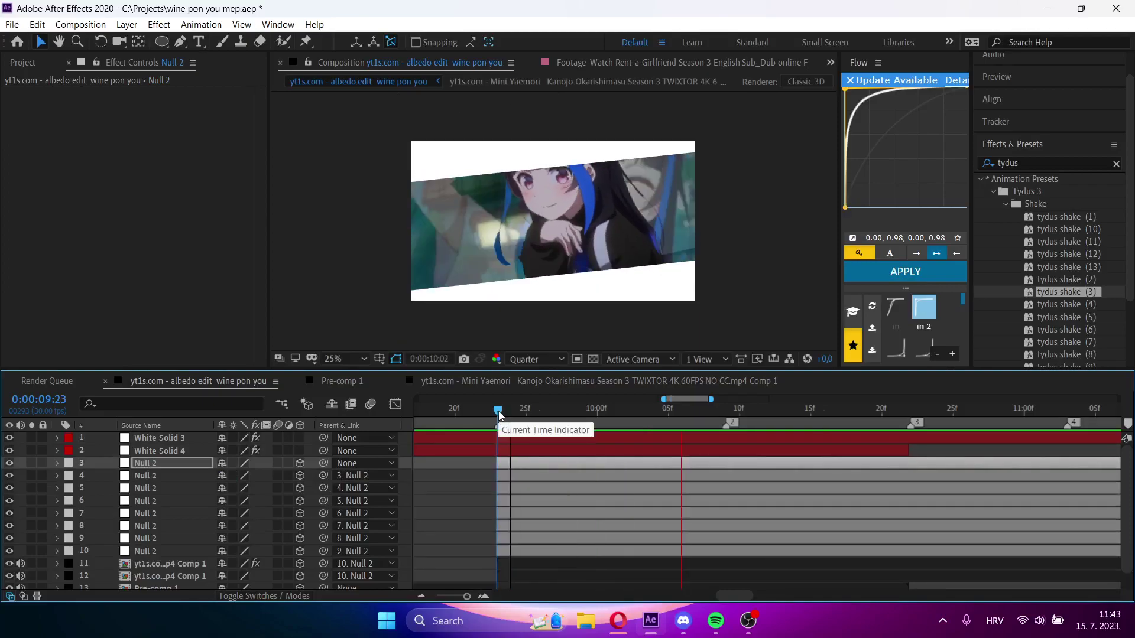
key(space)
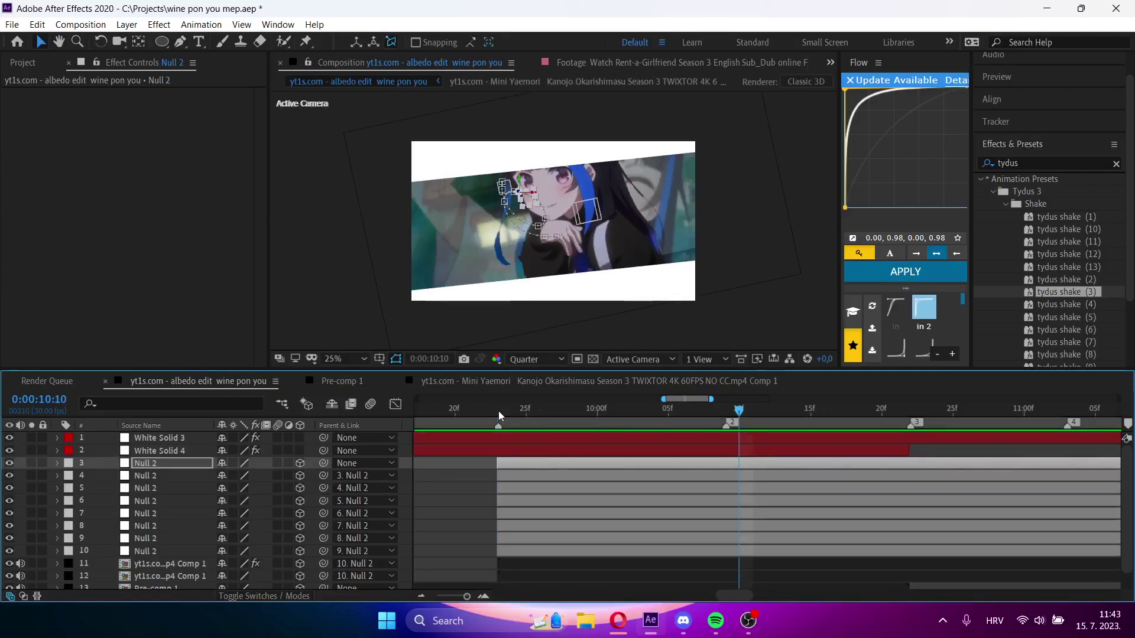
click(499, 411)
key(space)
key(space)
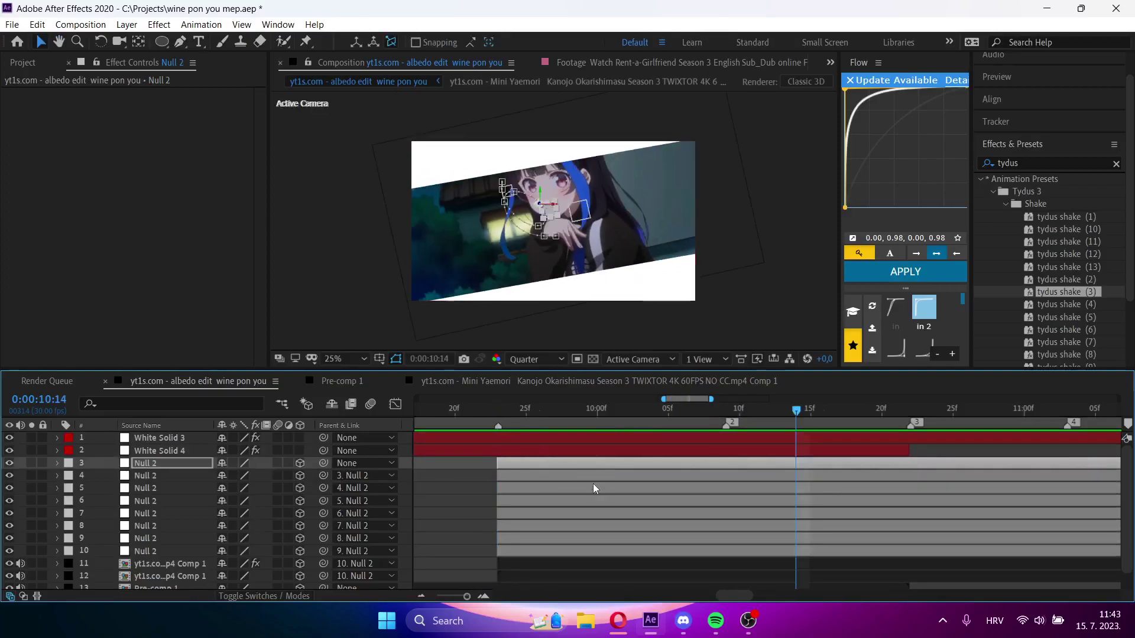
scroll(624, 499, down, 1)
key(ctrl+s)
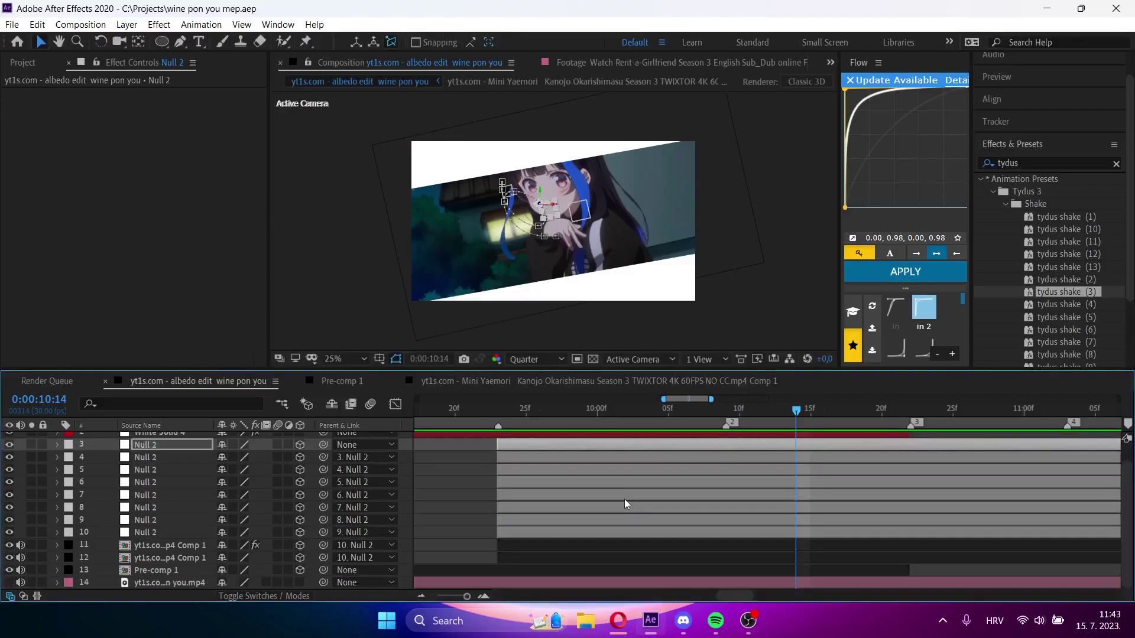
- Create a new full-frame white solid with the time indicator at 0:00:09:20
click(483, 491)
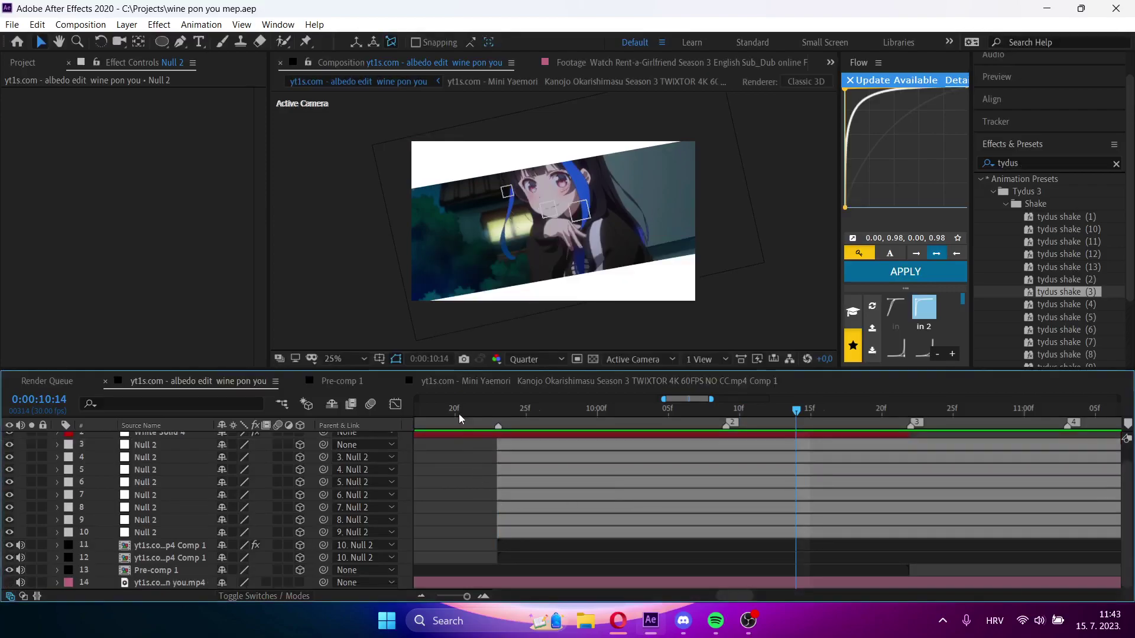
click(457, 412)
key(ctrl+y)
click(823, 491)
- Apply the CC Jaws effect to the new white solid
key(ctrl+space)
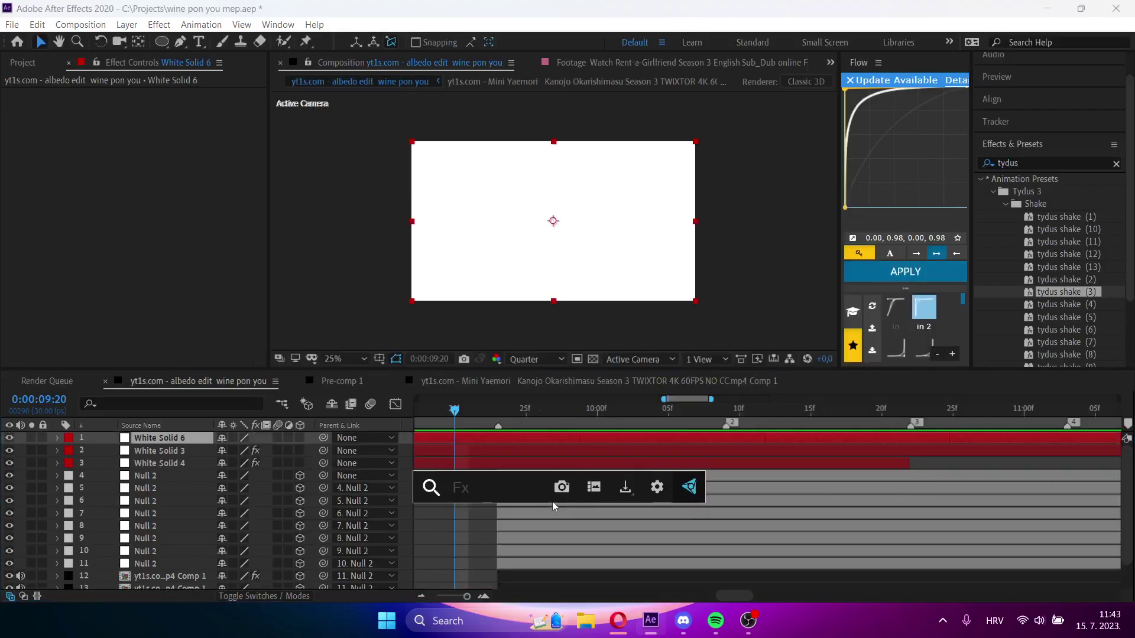
text(cc jaw)
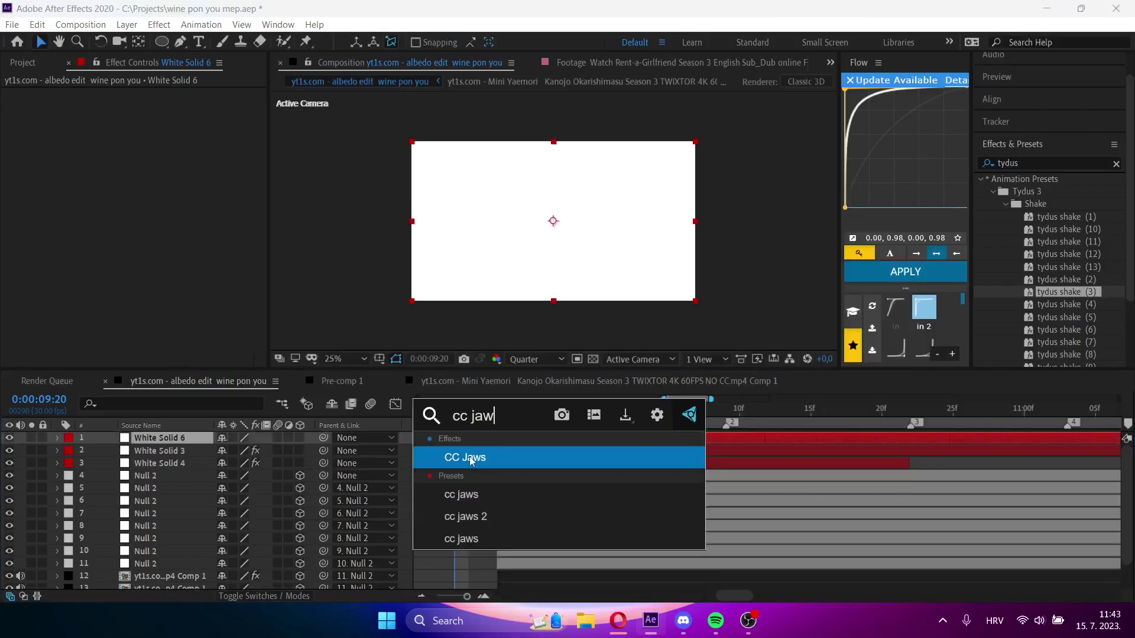
key(Return)
- Place the new white solid below the nulls, directly above the girl comps, and remove CC Jaws from it
drag(175, 439, 172, 563)
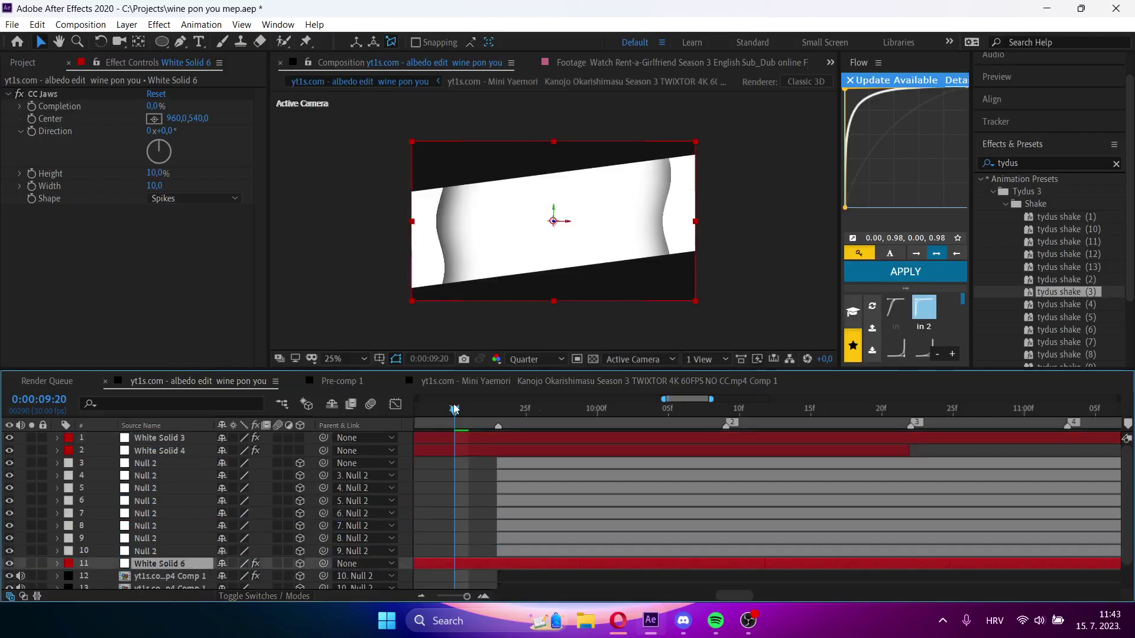
drag(454, 409, 611, 409)
click(300, 564)
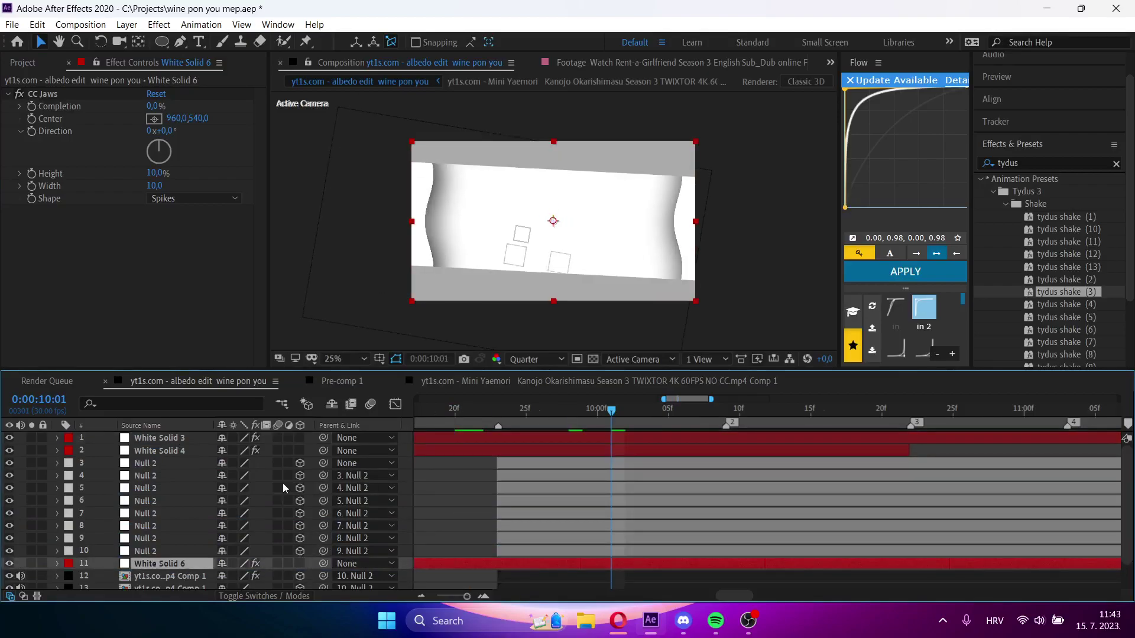
click(57, 94)
key(Delete)
- Draw a straight horizontal Pen path across the middle of the frame on the new solid and apply 3D Stroke to it
click(182, 43)
click(401, 223)
click(722, 222)
key(ctrl+space)
text(3)
click(516, 275)
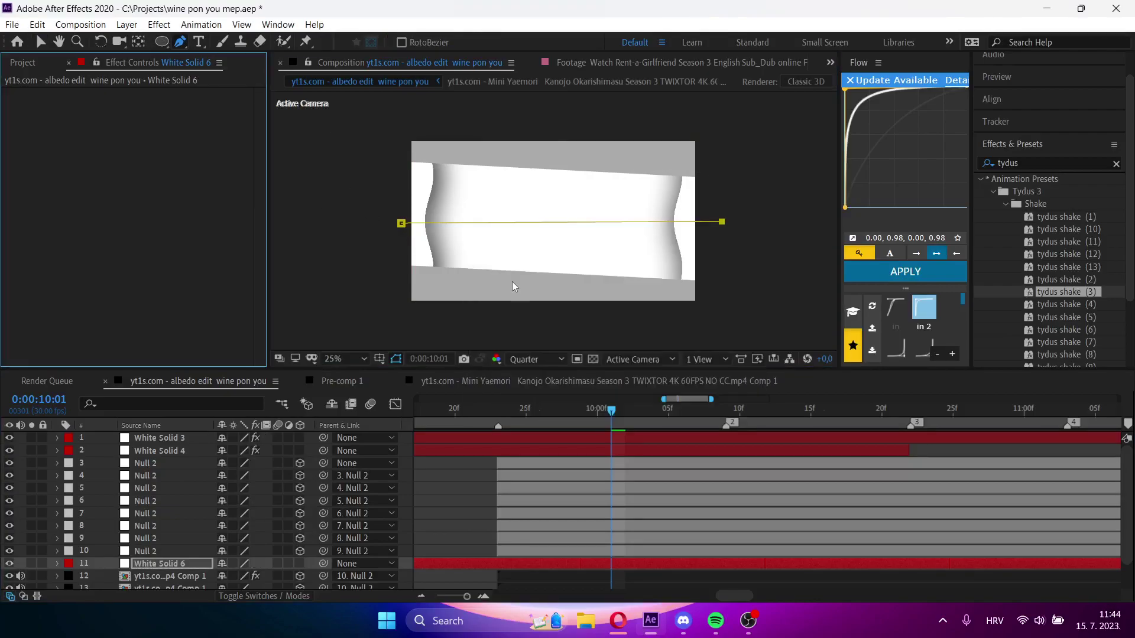
key(v)
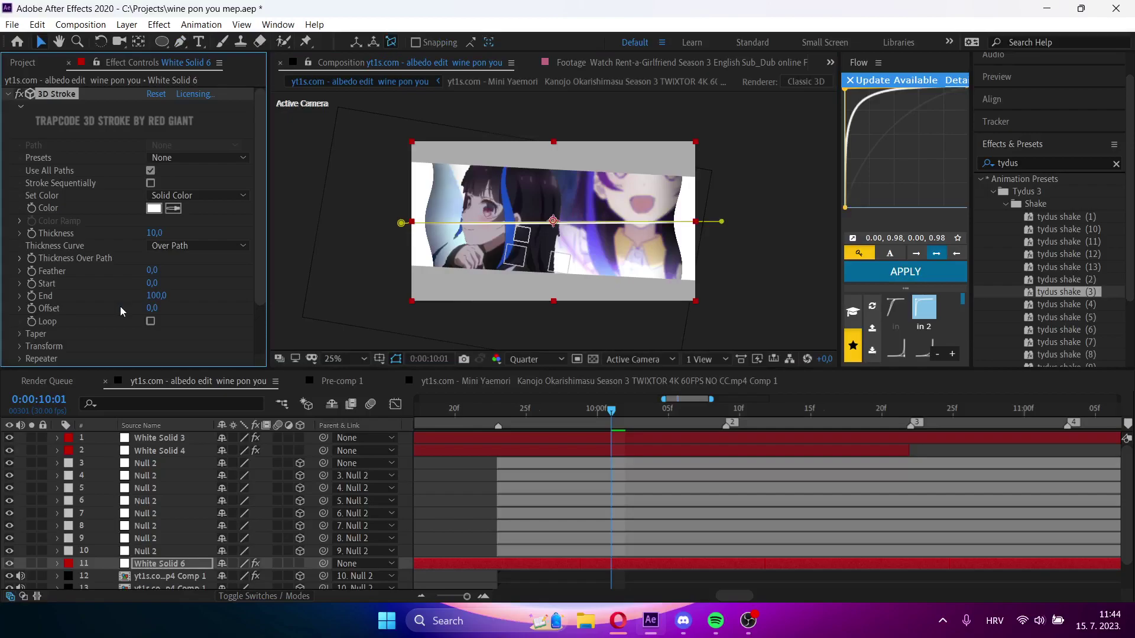
- Try reshaping the 3D Stroke line with Bend 6, Bend Axis 38°, Y Rotation 12° and a raised Z Position
click(21, 346)
scroll(88, 314, down, 4)
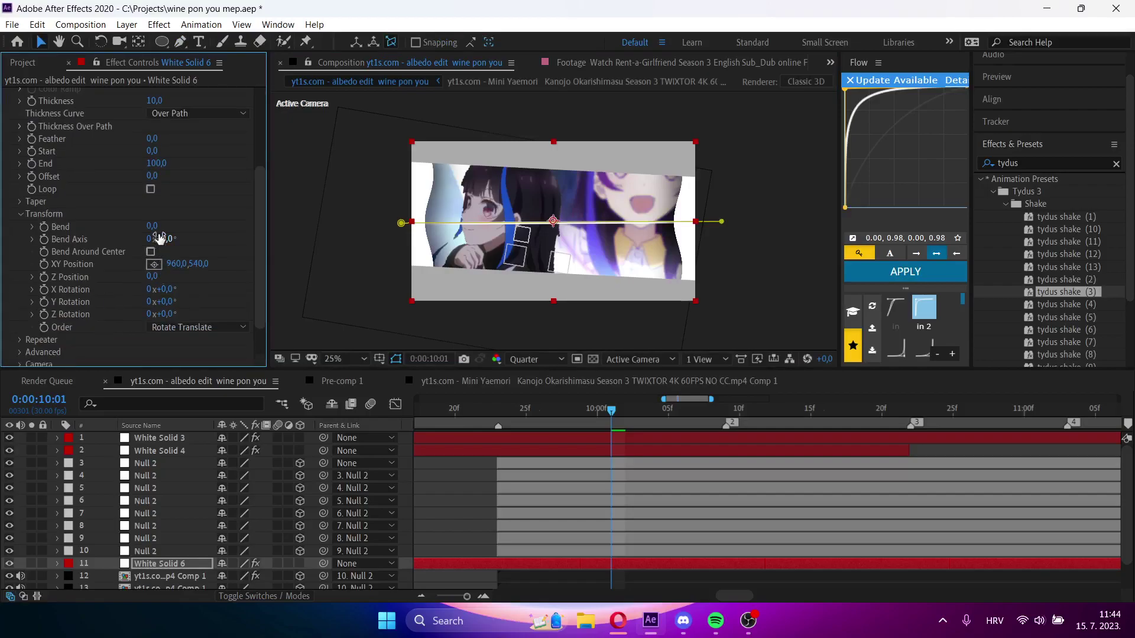
mouse_move(215, 228)
mouse_down()
mouse_move(350, 229)
mouse_move(273, 233)
mouse_up()
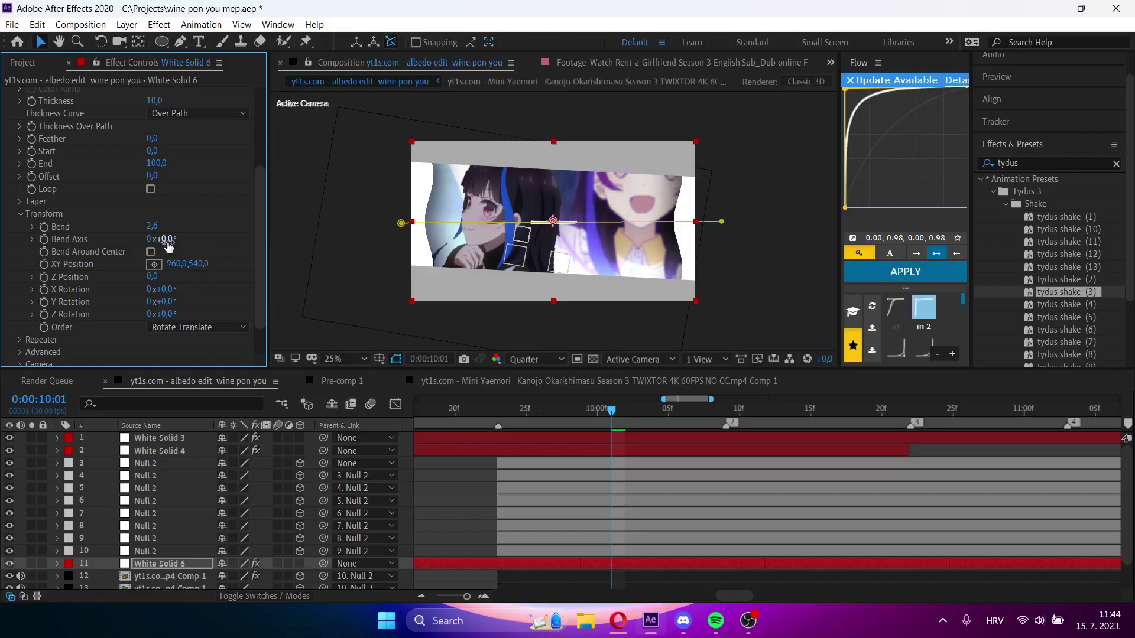
drag(185, 241, 191, 241)
mouse_move(214, 239)
mouse_down()
mouse_move(225, 239)
mouse_move(214, 238)
mouse_up()
drag(155, 276, 195, 264)
mouse_move(166, 302)
mouse_down()
mouse_move(115, 306)
mouse_move(176, 302)
mouse_up()
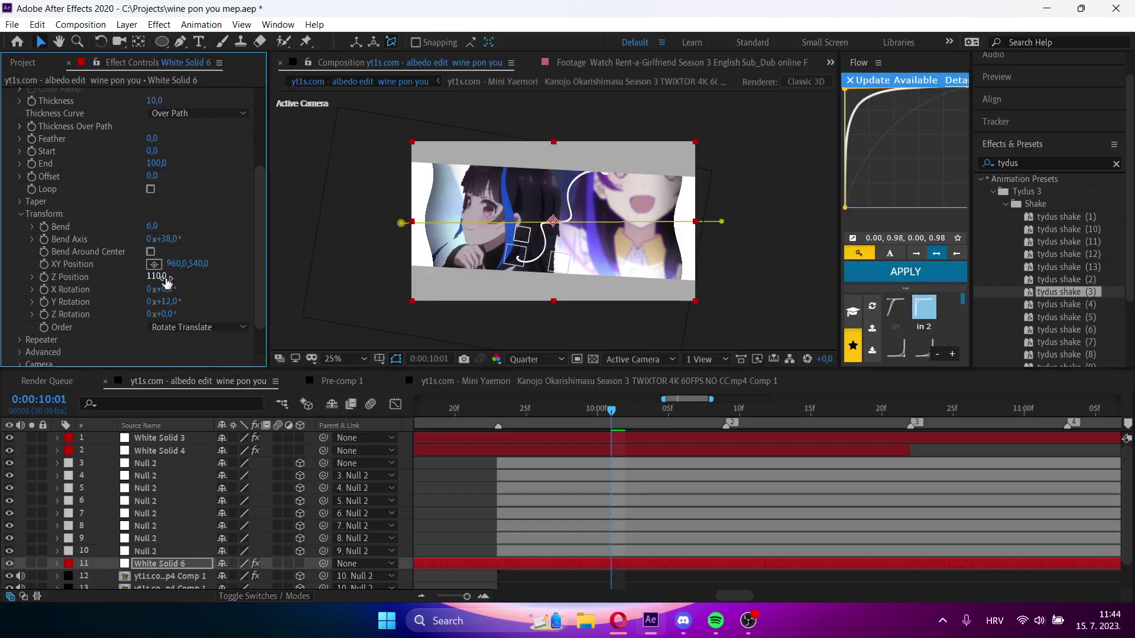
mouse_move(77, 277)
mouse_down()
mouse_move(224, 288)
mouse_move(79, 329)
mouse_move(205, 325)
mouse_up()
- Remove the 3D Stroke effect and the straight mask path from the newest white solid
scroll(68, 225, up, 5)
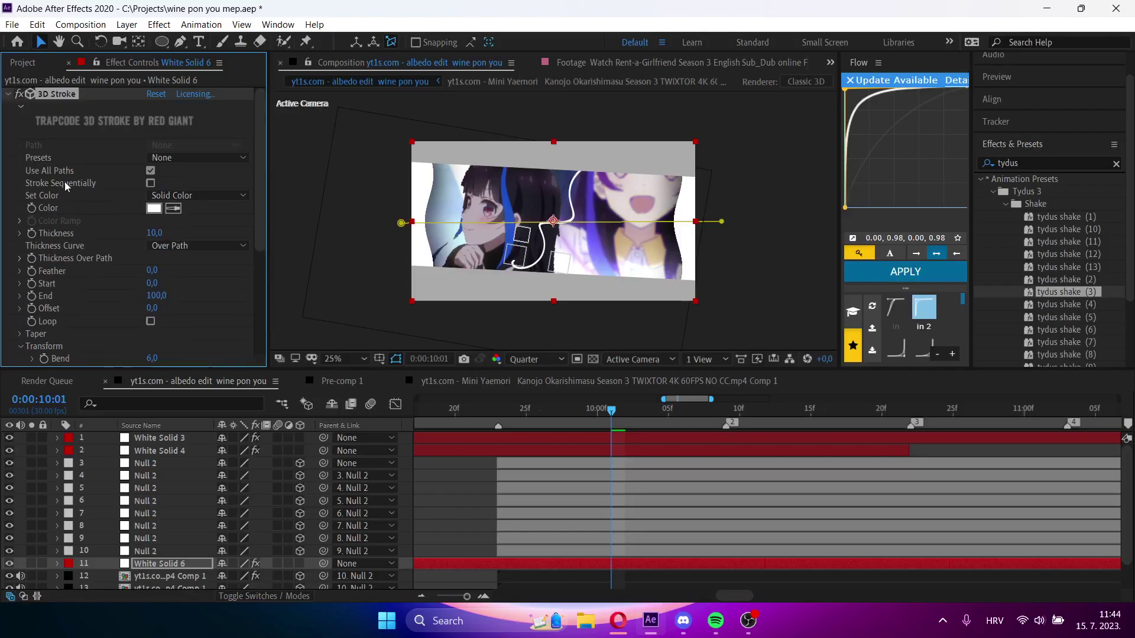
key(Delete)
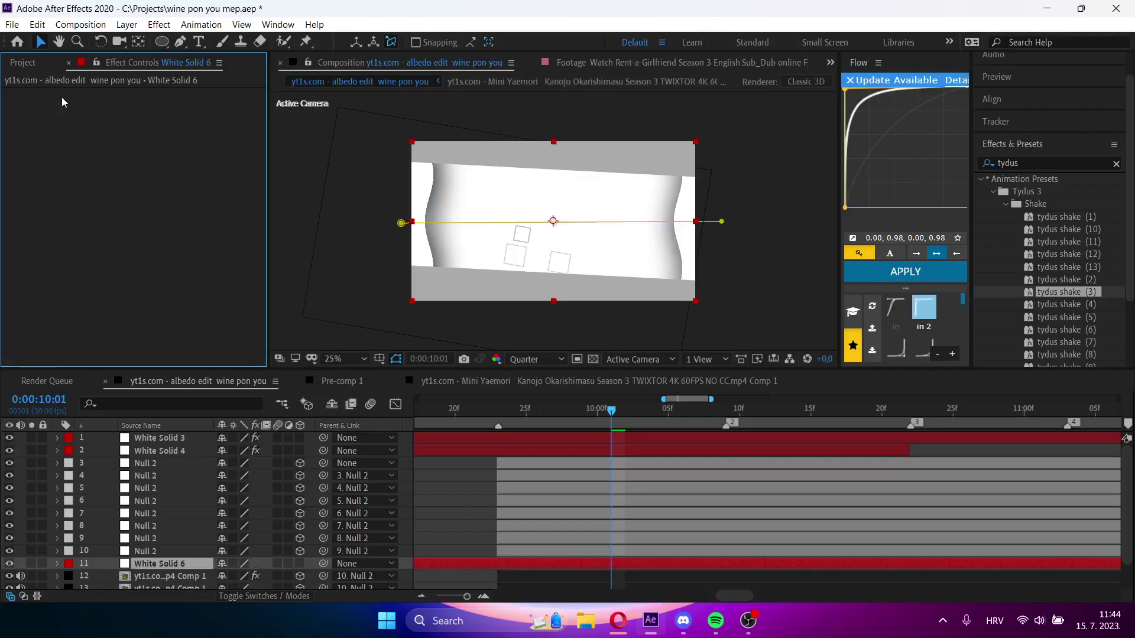
key(m)
click(147, 571)
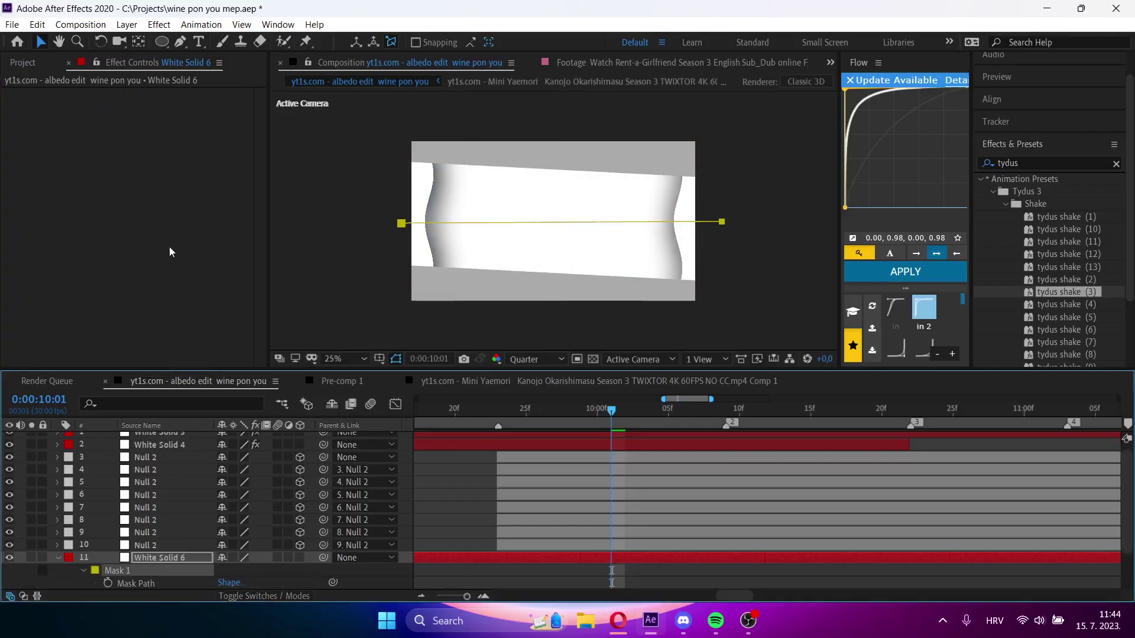
key(Delete)
- Try to draw a looping curved Pen path across the white solid
click(182, 41)
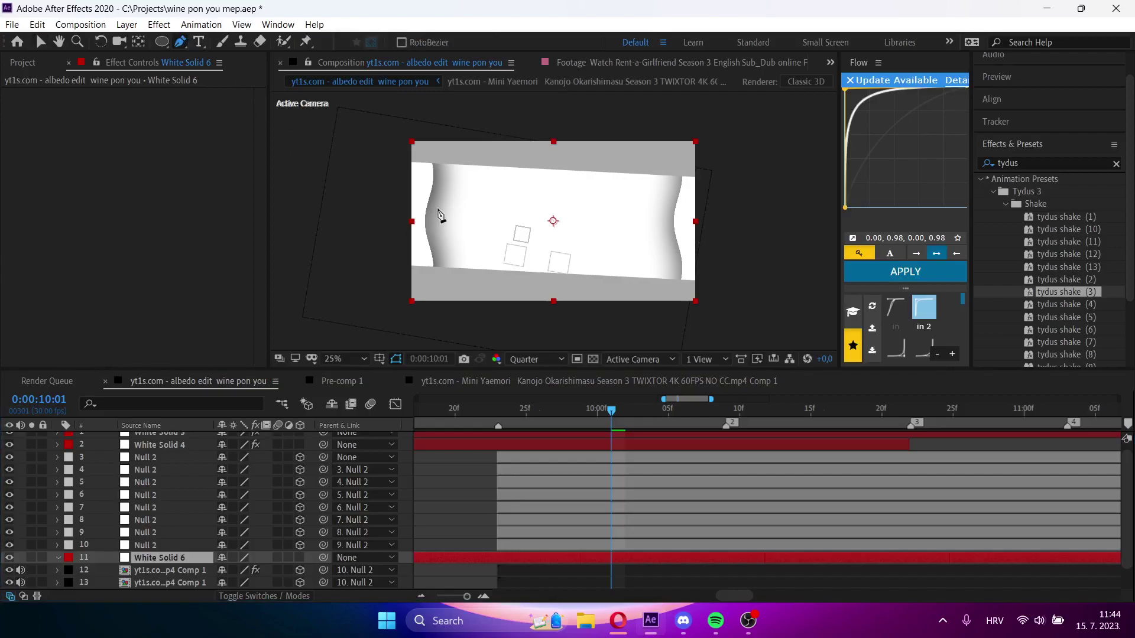
drag(432, 206, 476, 189)
drag(570, 230, 535, 272)
drag(454, 257, 445, 247)
click(576, 177)
drag(568, 175, 628, 204)
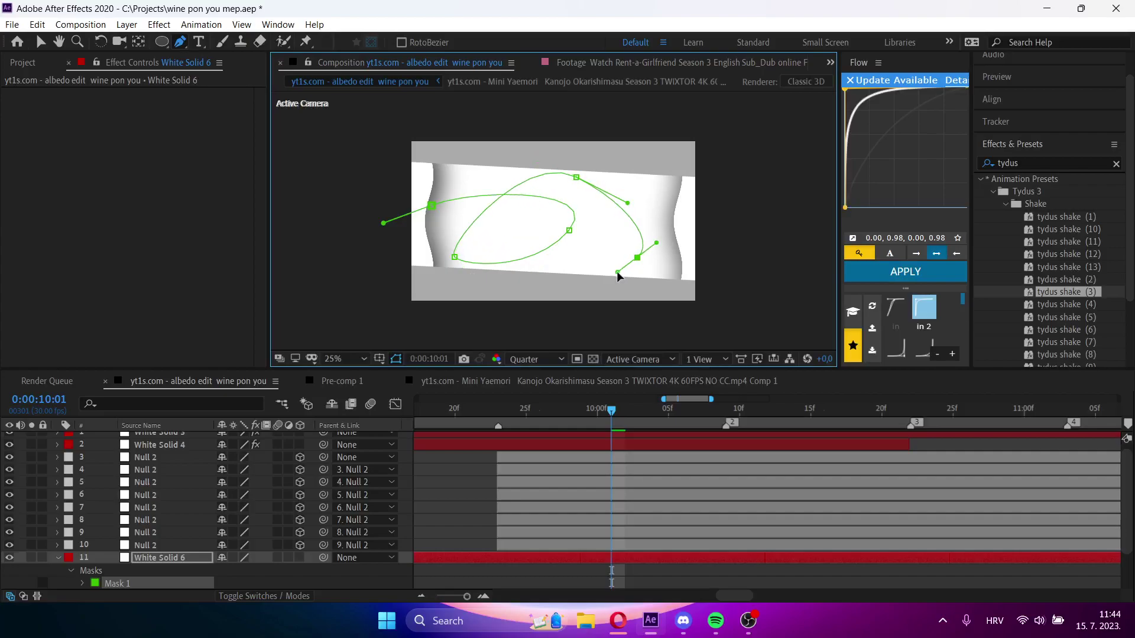
- Undo all points of the looping Pen path
key(ctrl+z)
key(ctrl+z)
key(ctrl+z)
key(ctrl+z)
key(ctrl+z)
key(ctrl+z)
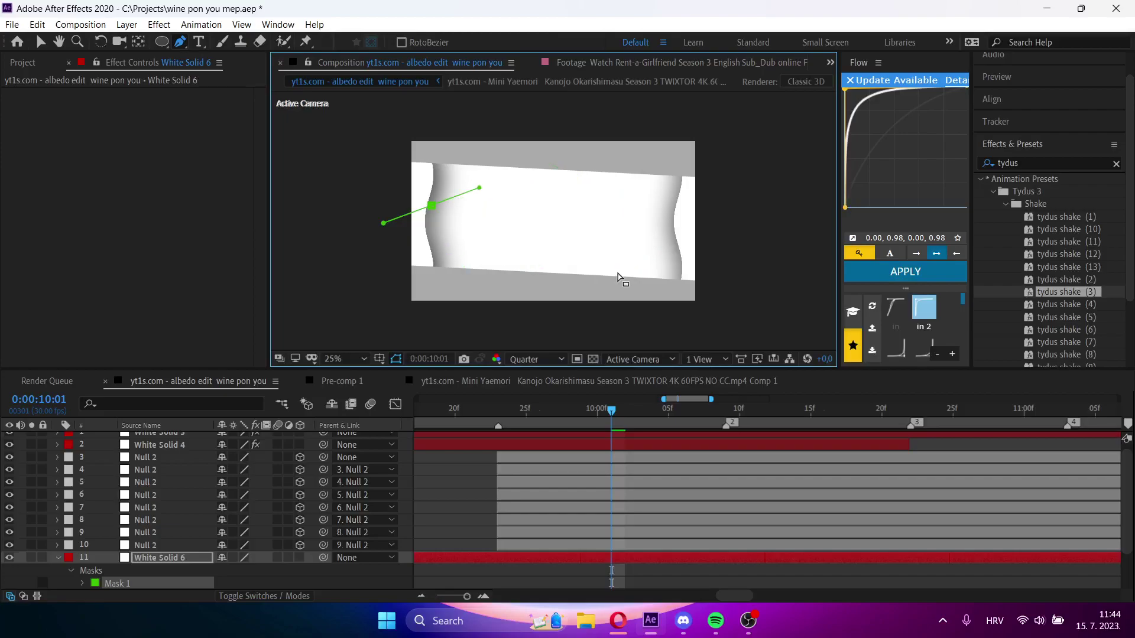
key(ctrl+z)
- At 0:00:09:13, draw a smooth wavy Pen path across the solid, dipping mid-frame and extending past both sides of the frame
drag(428, 412, 492, 428)
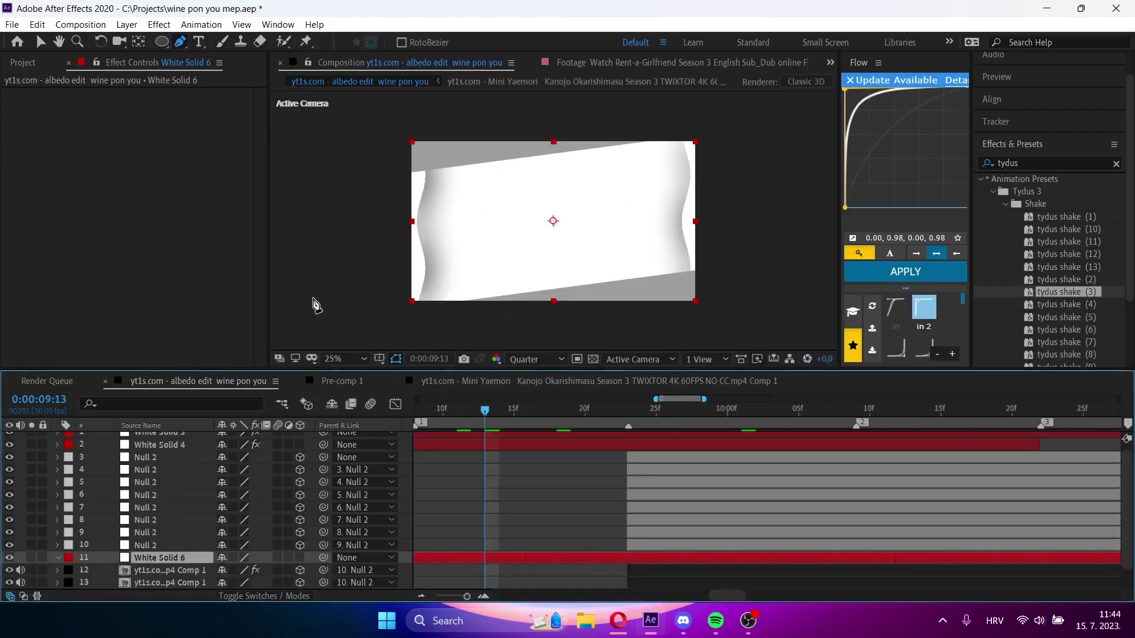
drag(300, 177, 310, 215)
drag(566, 267, 627, 228)
drag(770, 177, 835, 213)
drag(566, 268, 632, 245)
- Apply 3D Stroke to the wavy path and keyframe its Offset at -100 at 0:00:09:13
key(ctrl+space)
text(3)
click(569, 268)
drag(142, 309, 17, 323)
- Split the stroke solid at 0:00:09:13, delete the earlier part and reveal the remaining layer's keyframes
key(ctrl+shift+d)
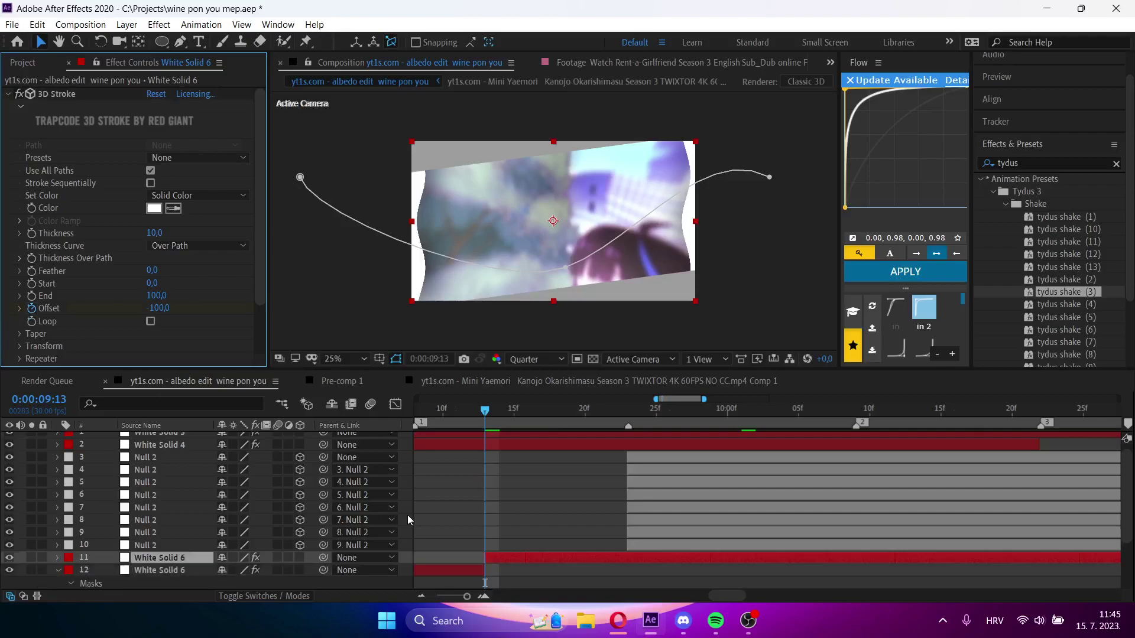
click(449, 567)
key(Delete)
click(520, 557)
key(u)
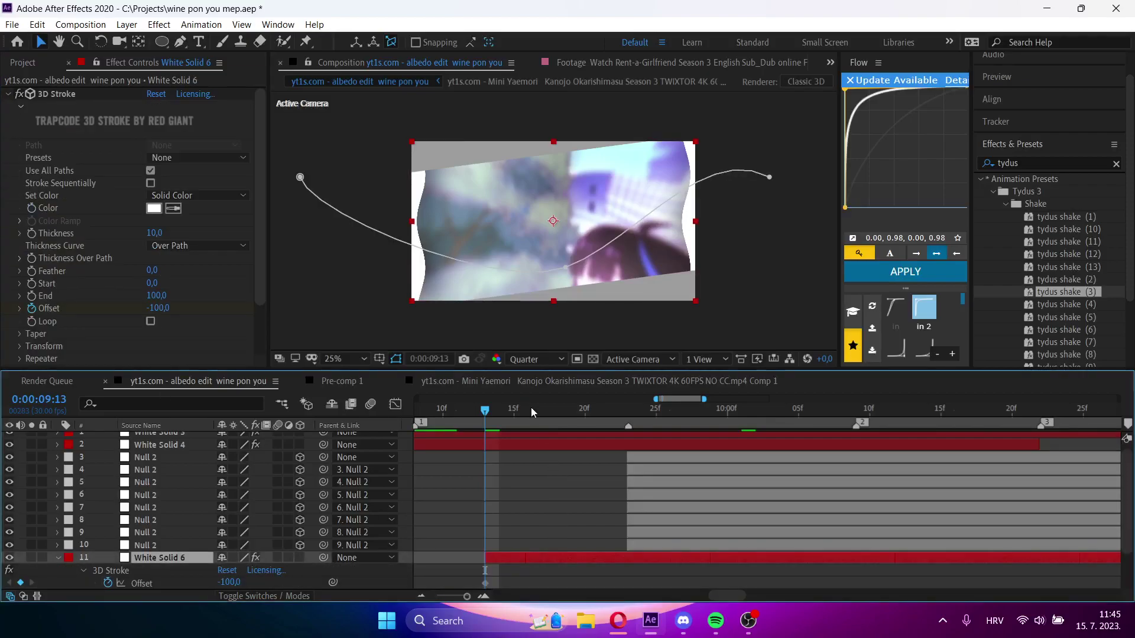
- Keyframe the stroke's Offset at 114 at 0:00:10:12 and cut away the solid after that time
key(space)
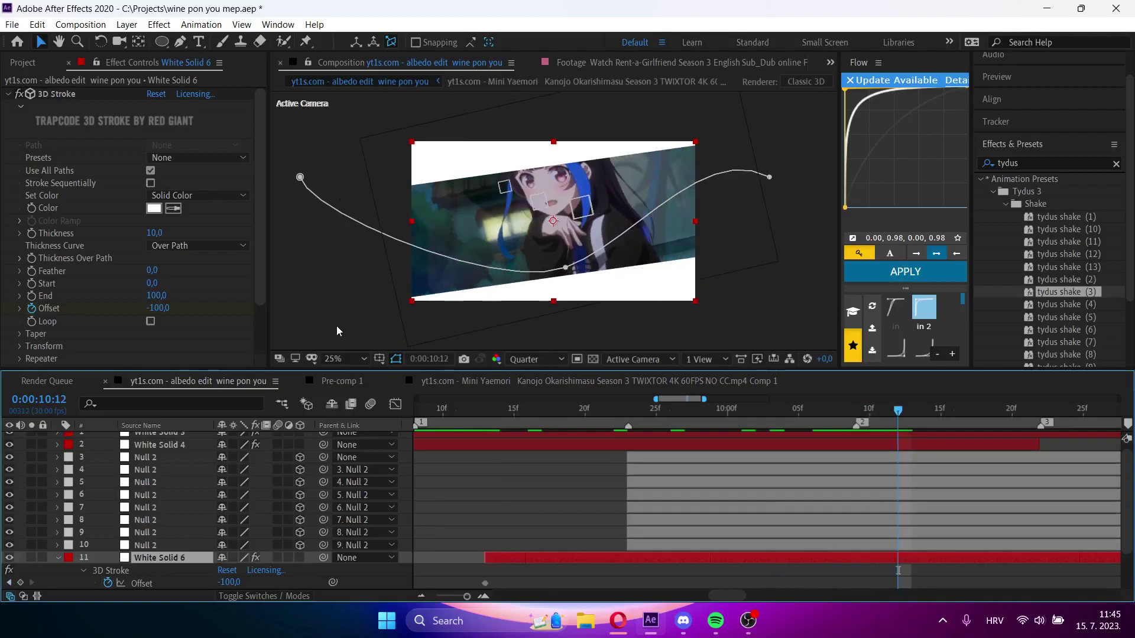
drag(160, 317, 330, 324)
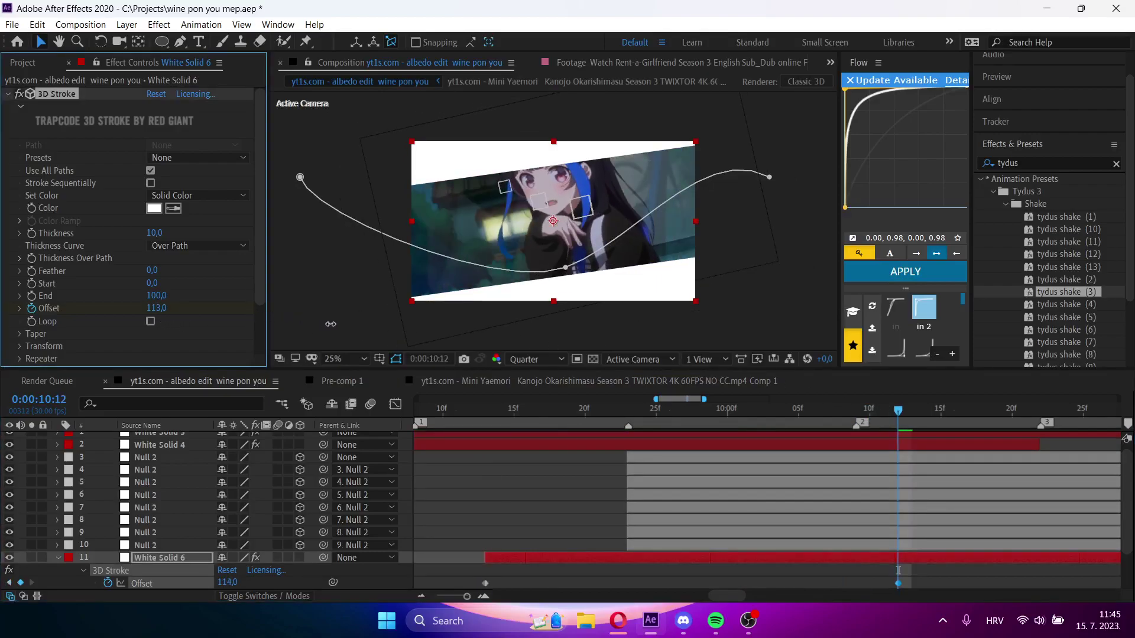
key(ctrl+shift+d)
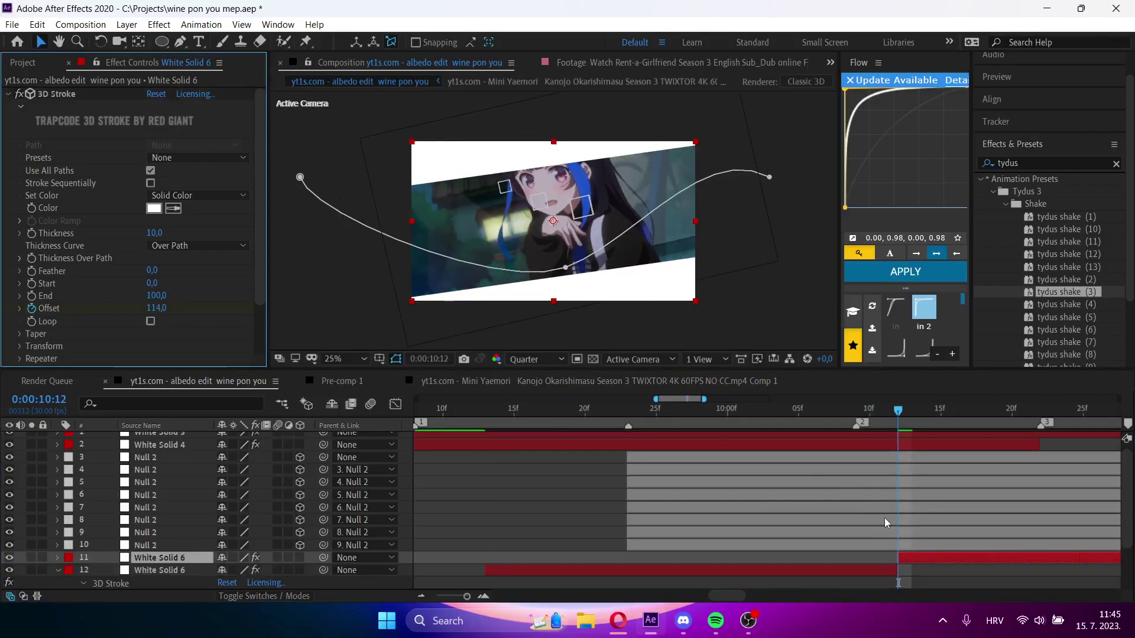
click(905, 557)
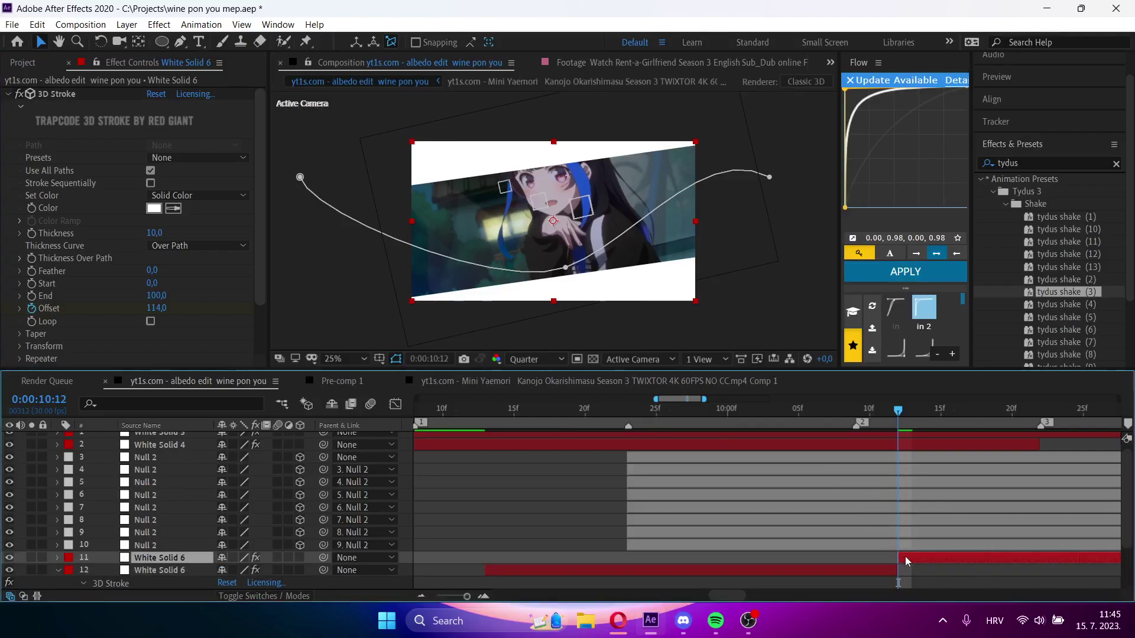
key(Delete)
- Set the 3D Stroke Offset keyframe at 0:00:10:12 to 100
click(890, 558)
click(159, 306)
text(1)
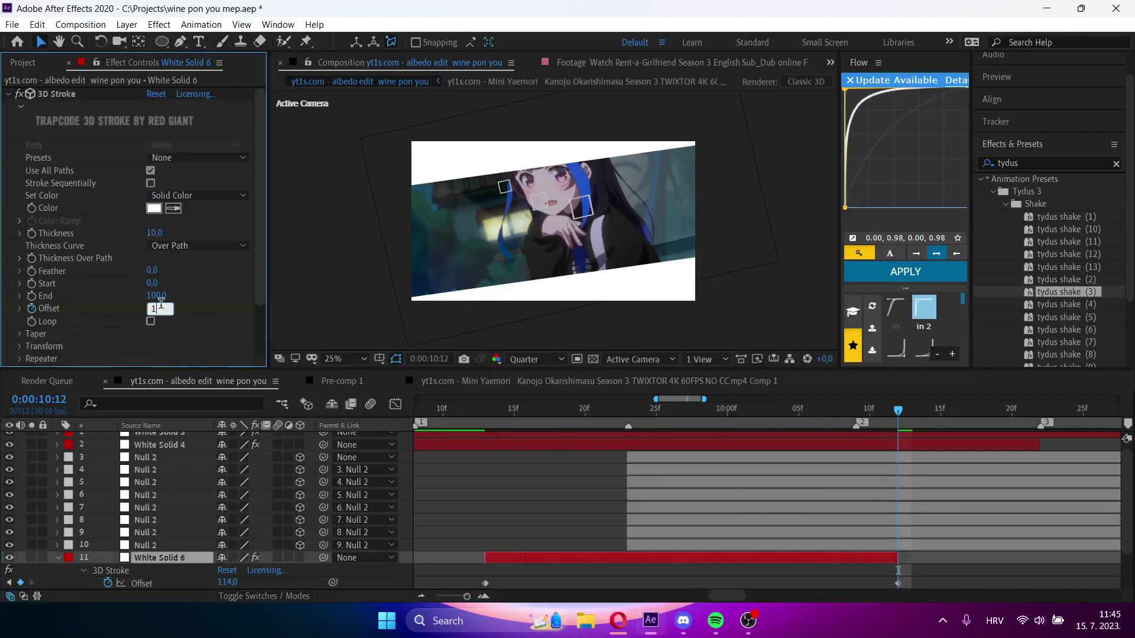
text(00)
key(Return)
- Extend the stroke solid and move its second Offset keyframe to about 0:00:10:21
scroll(781, 445, down, 3)
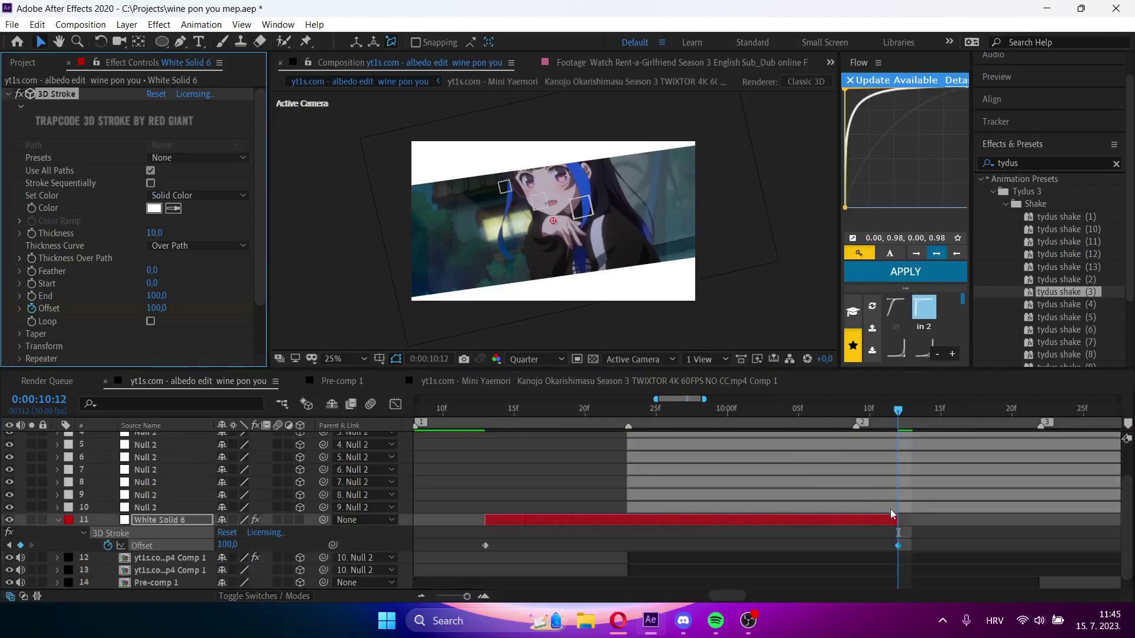
drag(898, 547, 1024, 548)
key(u)
- Apply the Deep Glow effect to the stroke solid and check it at 0:00:10:01
click(743, 412)
key(ctrl+space)
text(de)
key(Return)
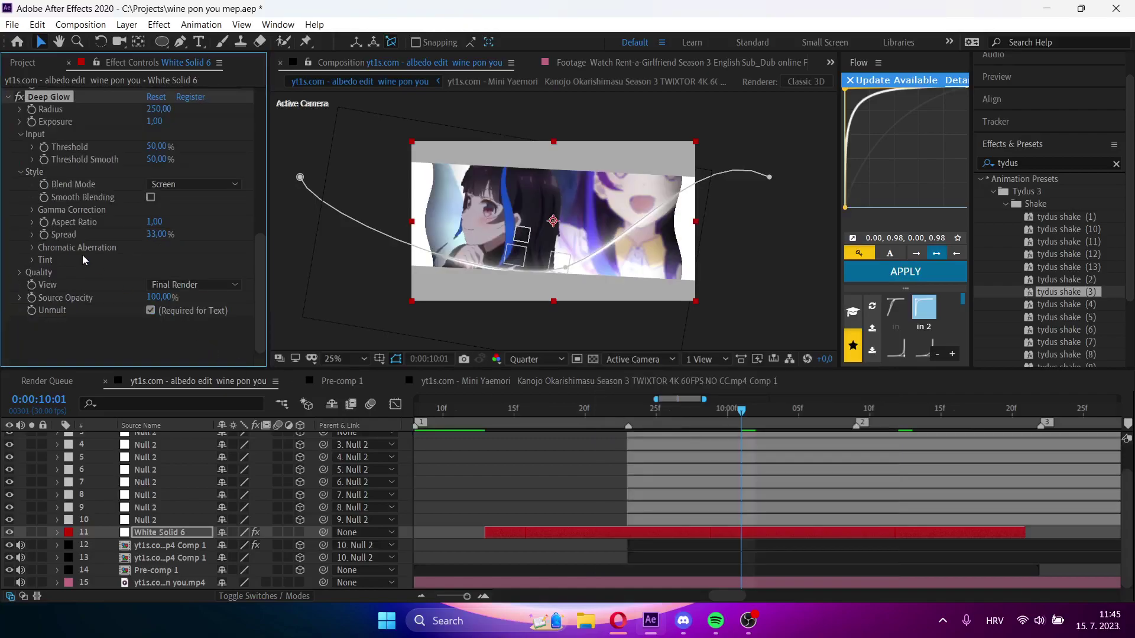
scroll(83, 254, up, 8)
click(25, 264)
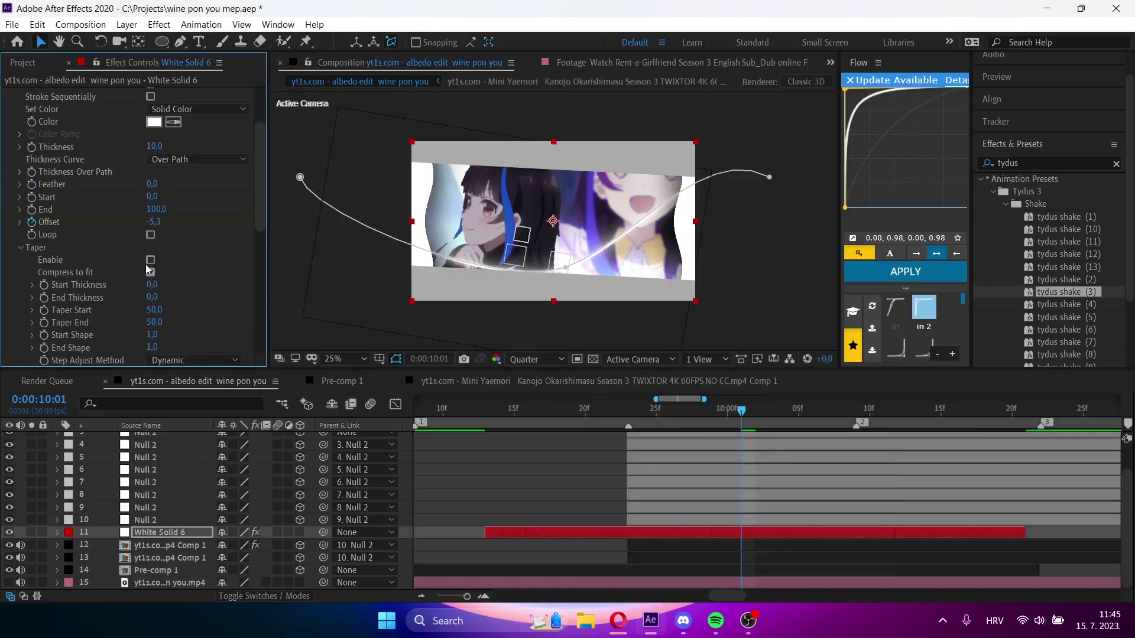
click(26, 249)
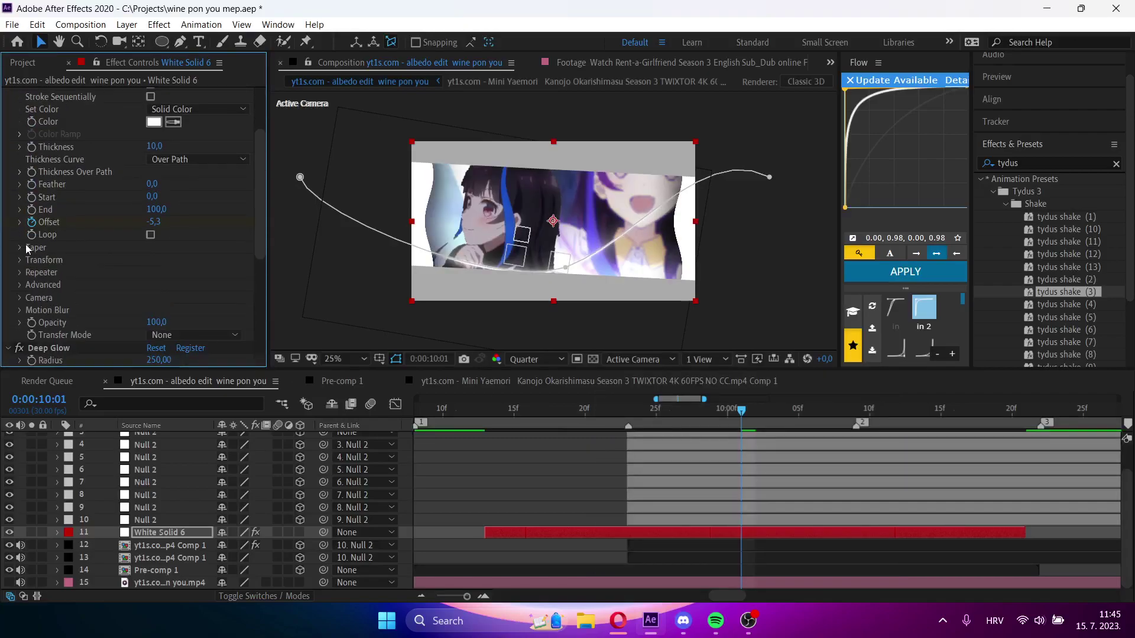
- Save the project and preview the glowing stroke's animation repeatedly from 0:00:09:12
click(473, 409)
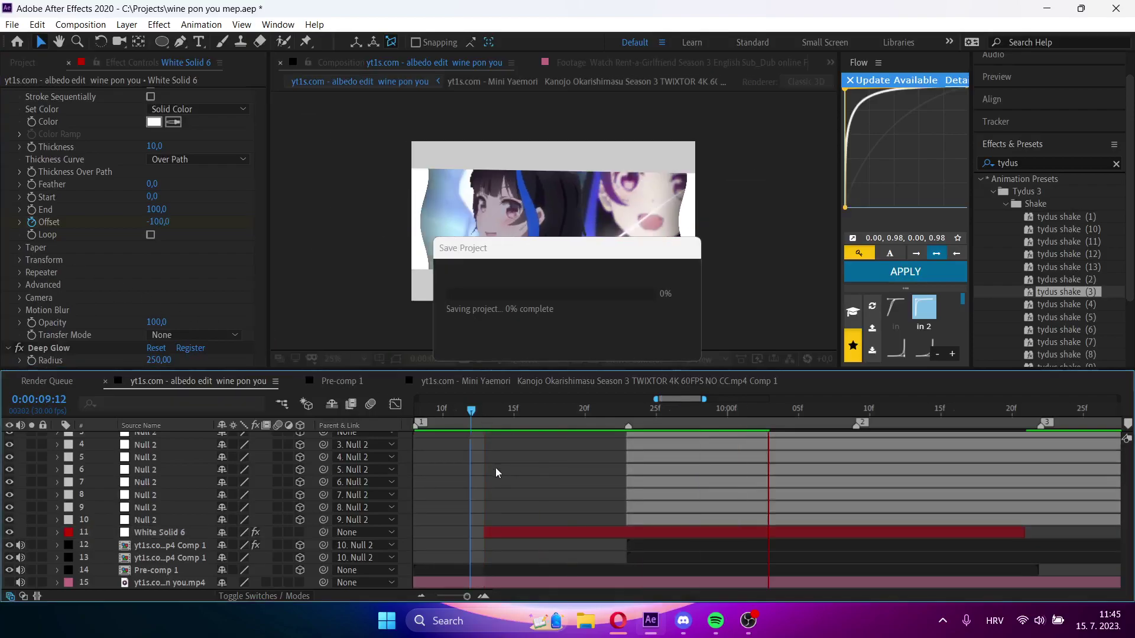
key(space)
click(471, 409)
key(space)
key(space)
key(space)
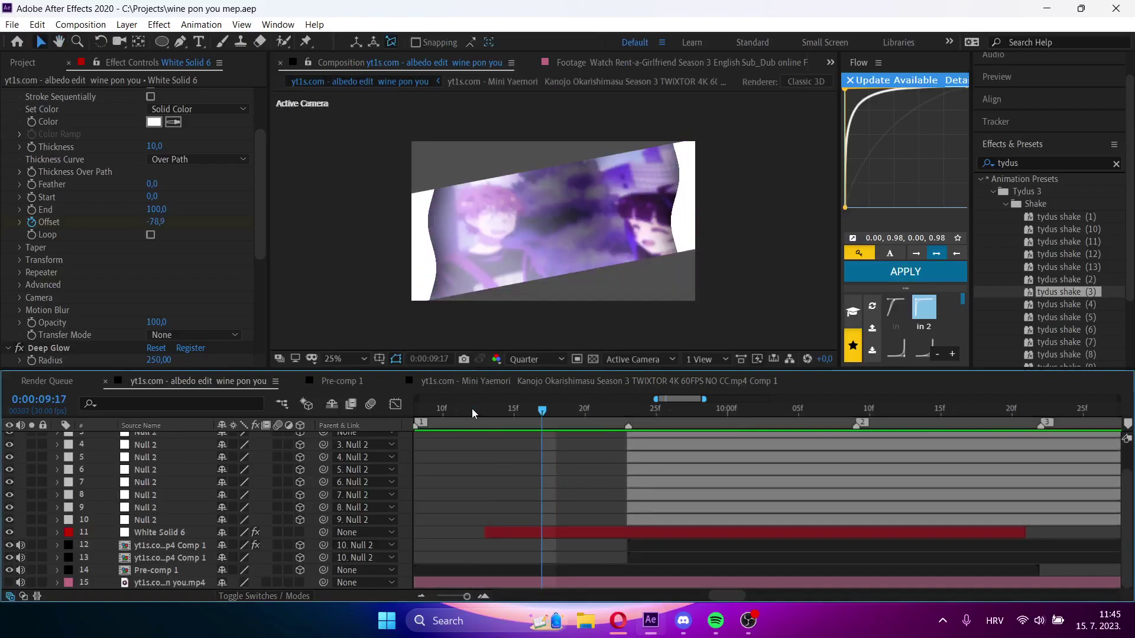
key(space)
click(471, 409)
key(space)
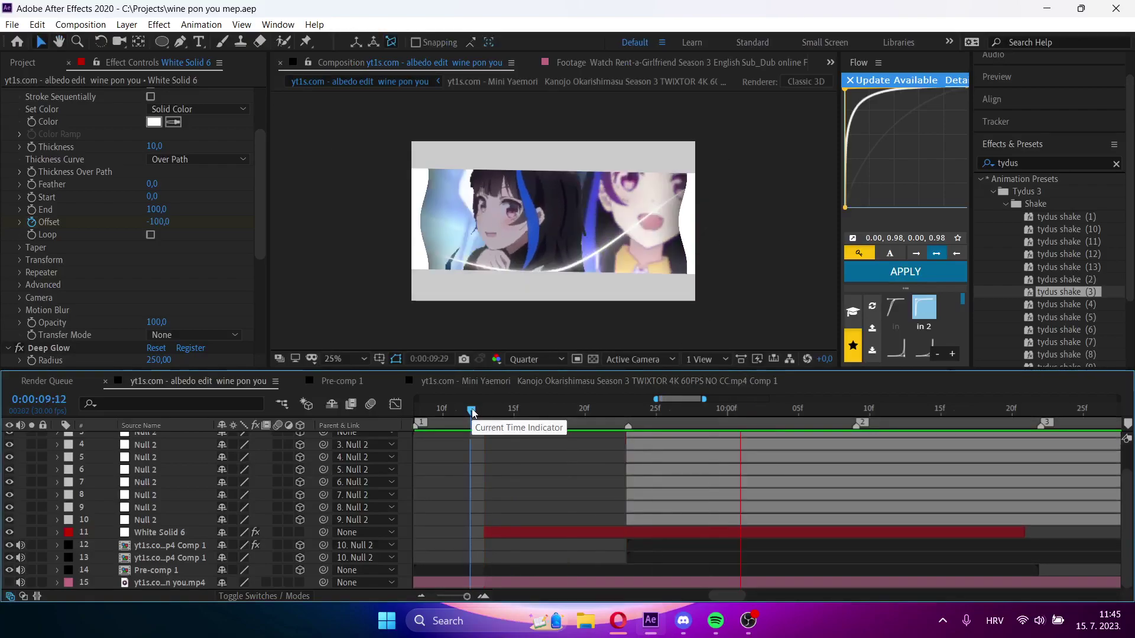
key(1)
key(space)
key(space)
key(1)
key(space)
key(space)
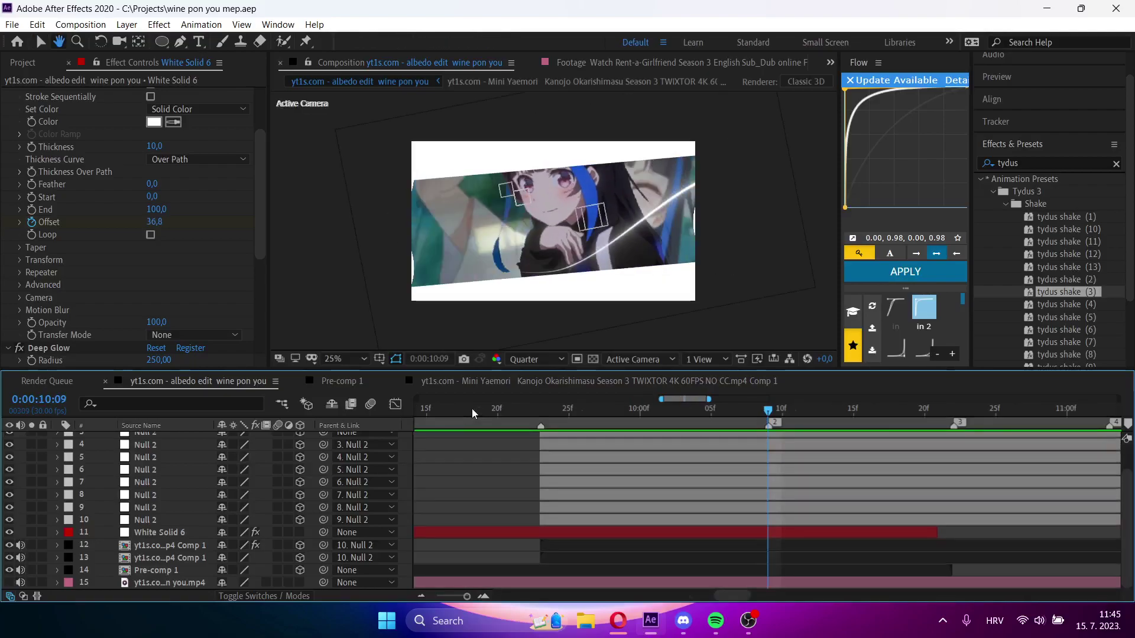
key(space)
scroll(819, 444, up, 2)
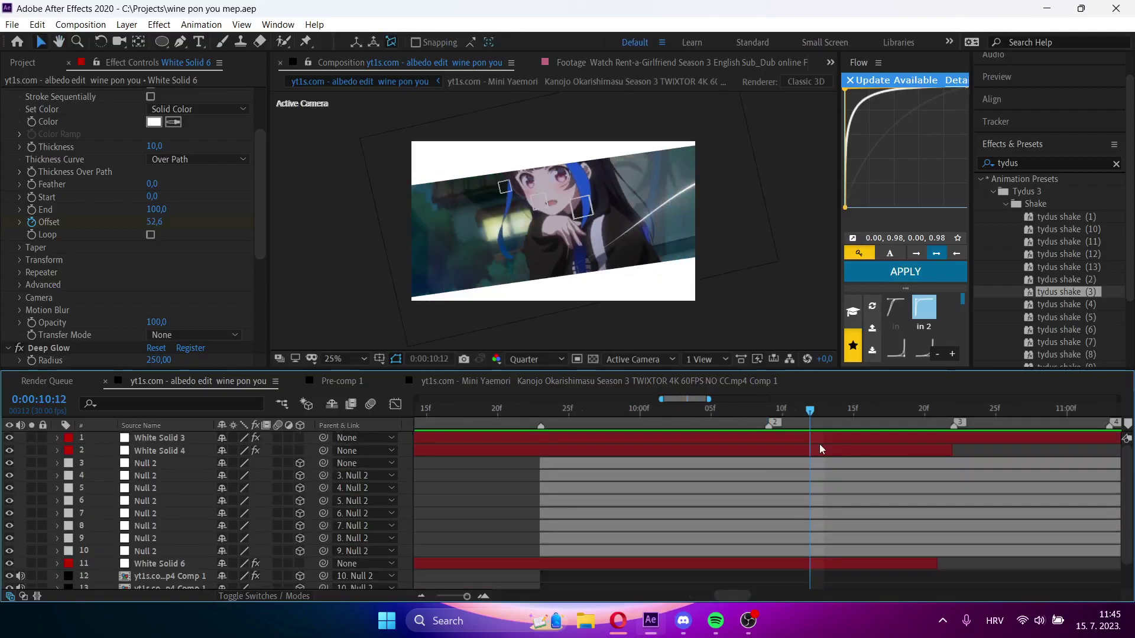
scroll(819, 445, down, 2)
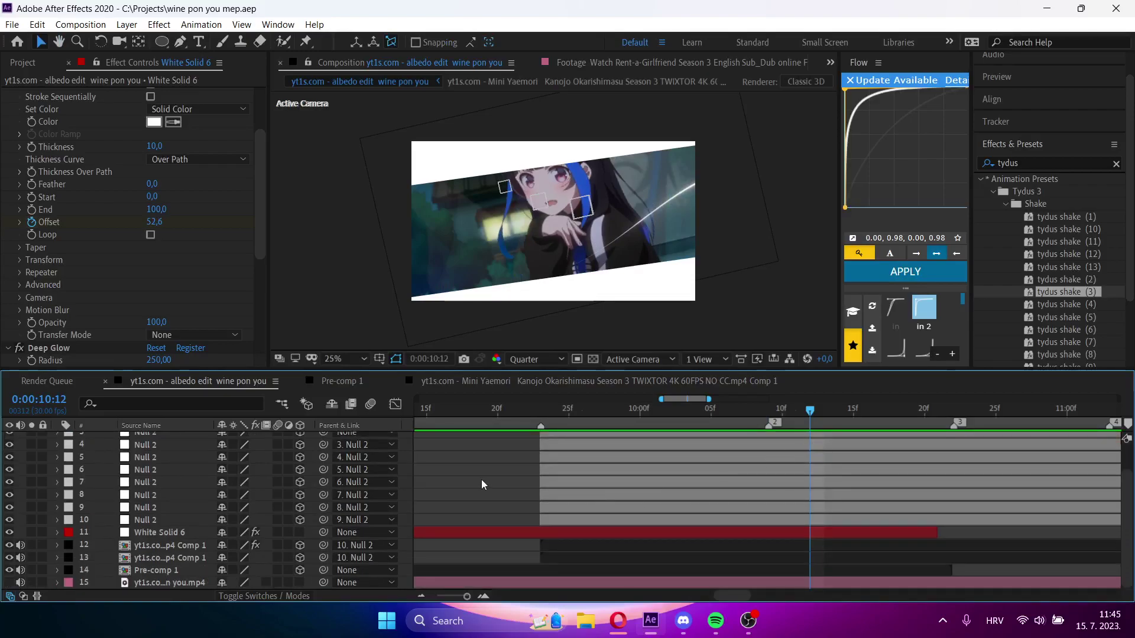
- Switch to the Opera browser
click(14, 64)
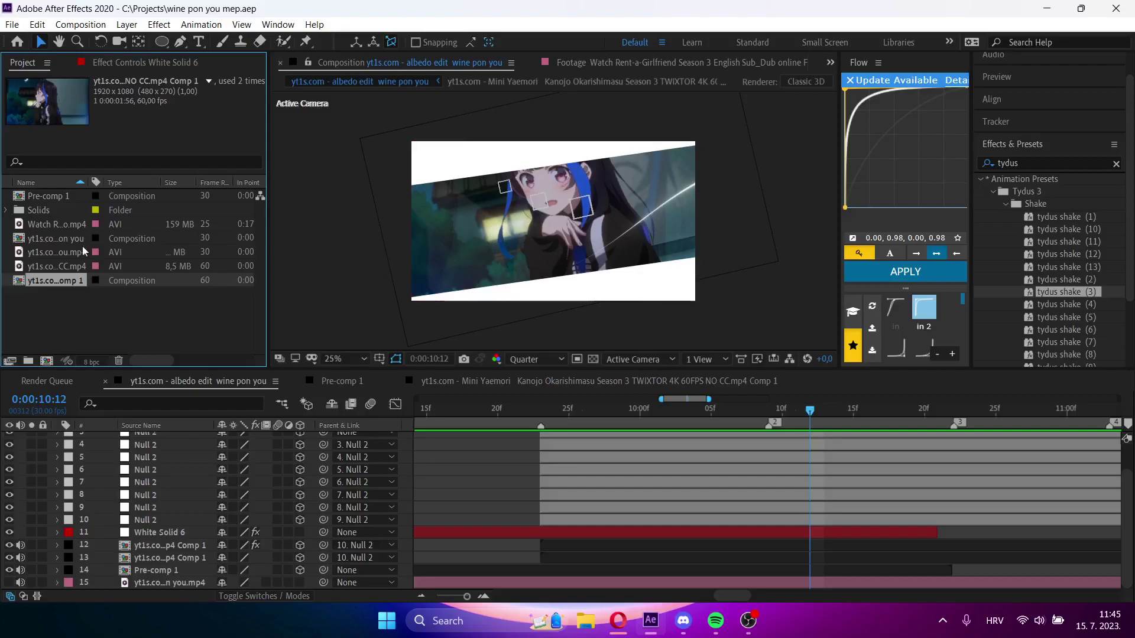
click(623, 614)
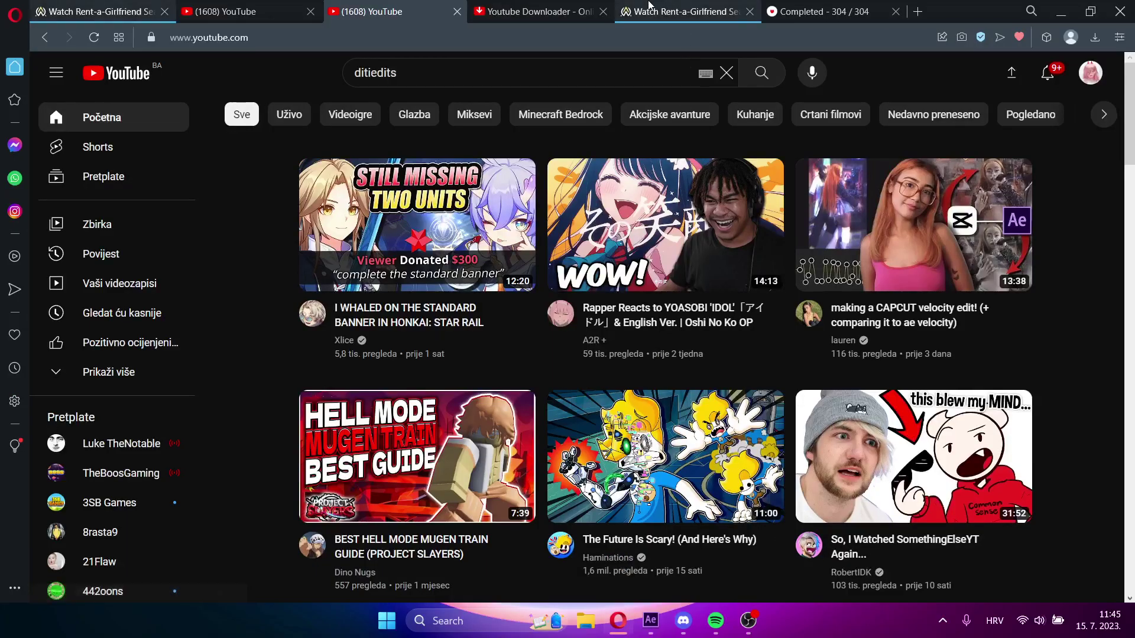
click(227, 11)
click(384, 17)
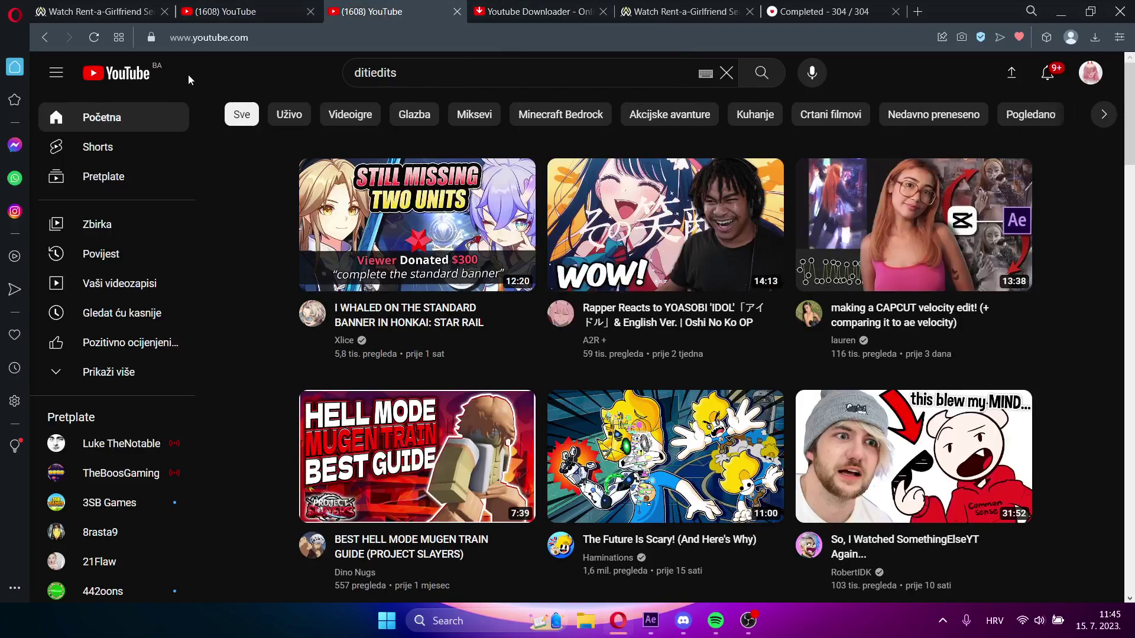
drag(402, 73, 165, 73)
key(BackSpace)
text(ya)
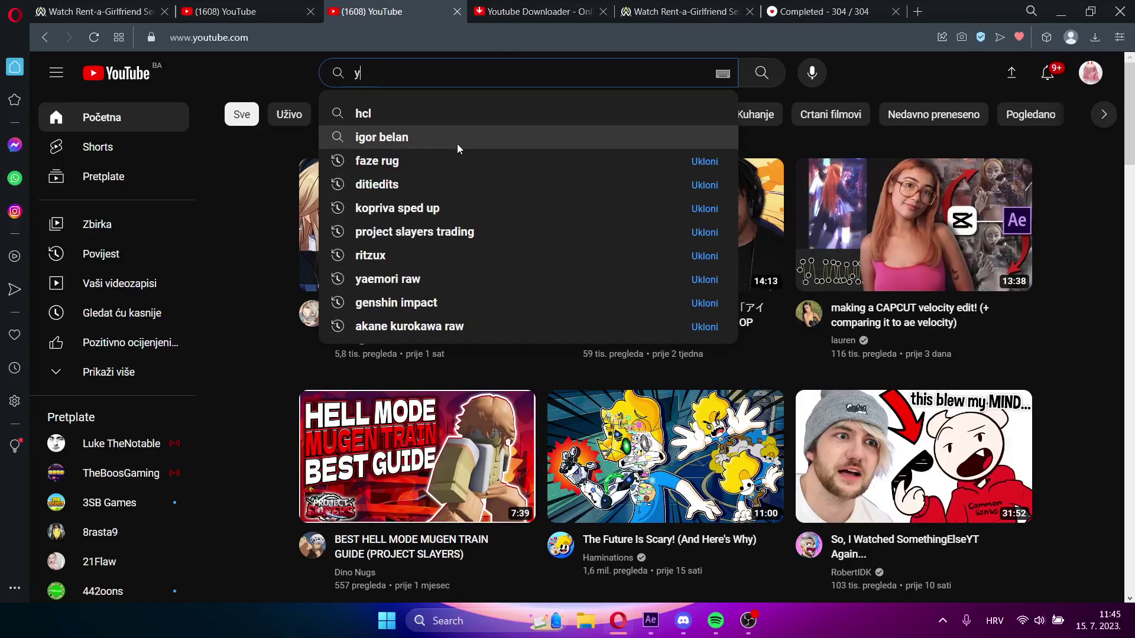
- Open Pinterest in the last browser tab, replacing its current page
click(837, 10)
click(823, 38)
text(pinterest)
key(Return)
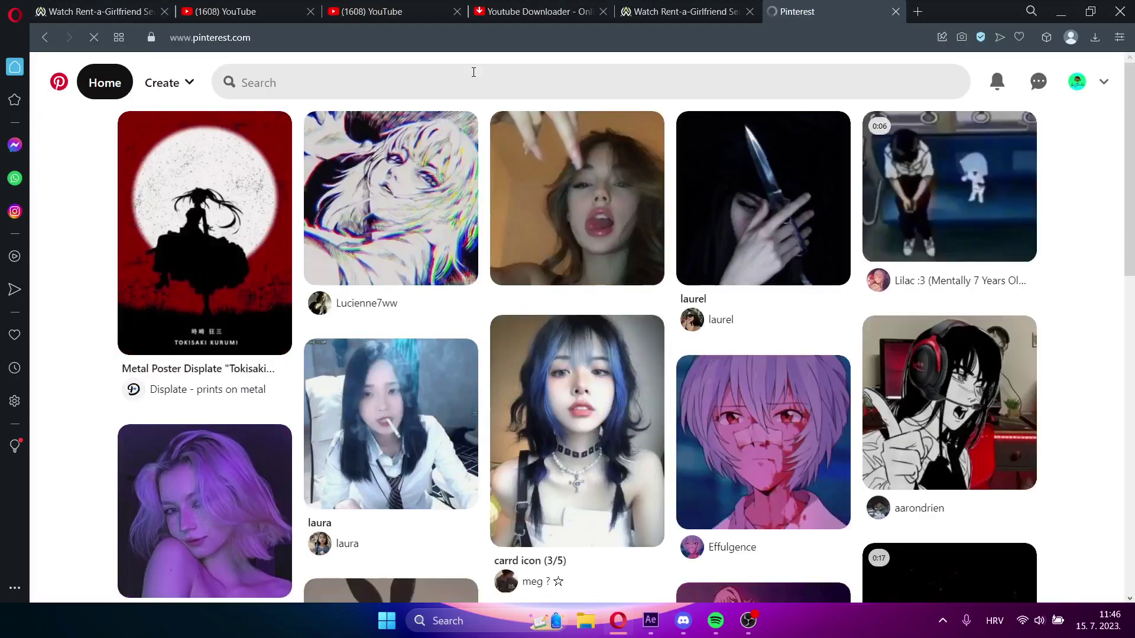
- Search Pinterest for "yaemori"
click(473, 72)
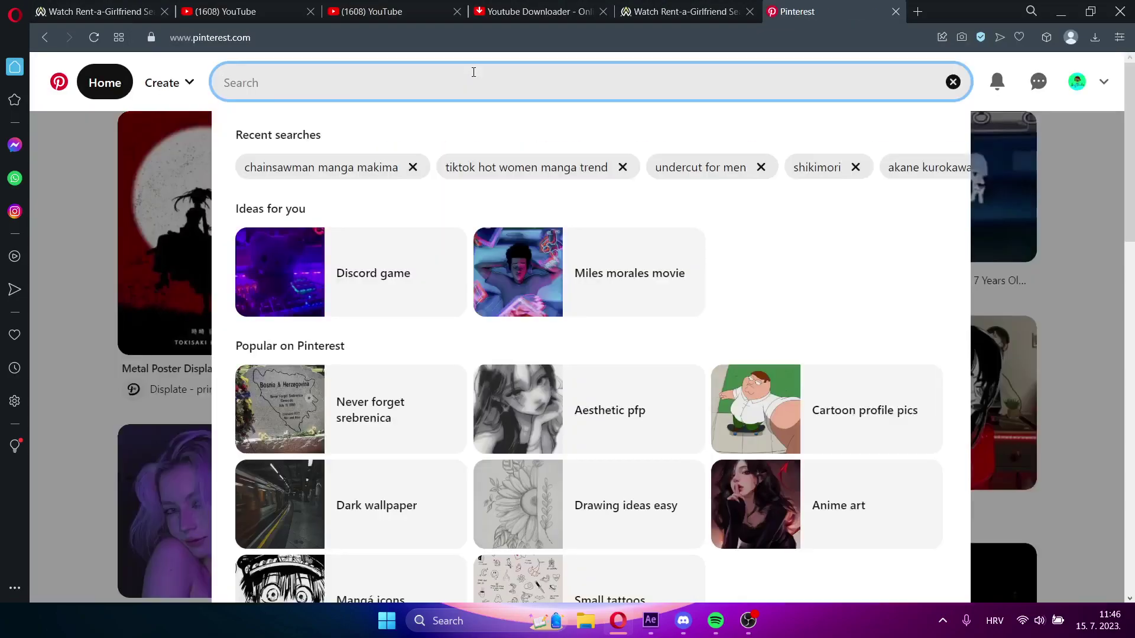
text(yea)
key(BackSpace)
key(BackSpace)
text(ae)
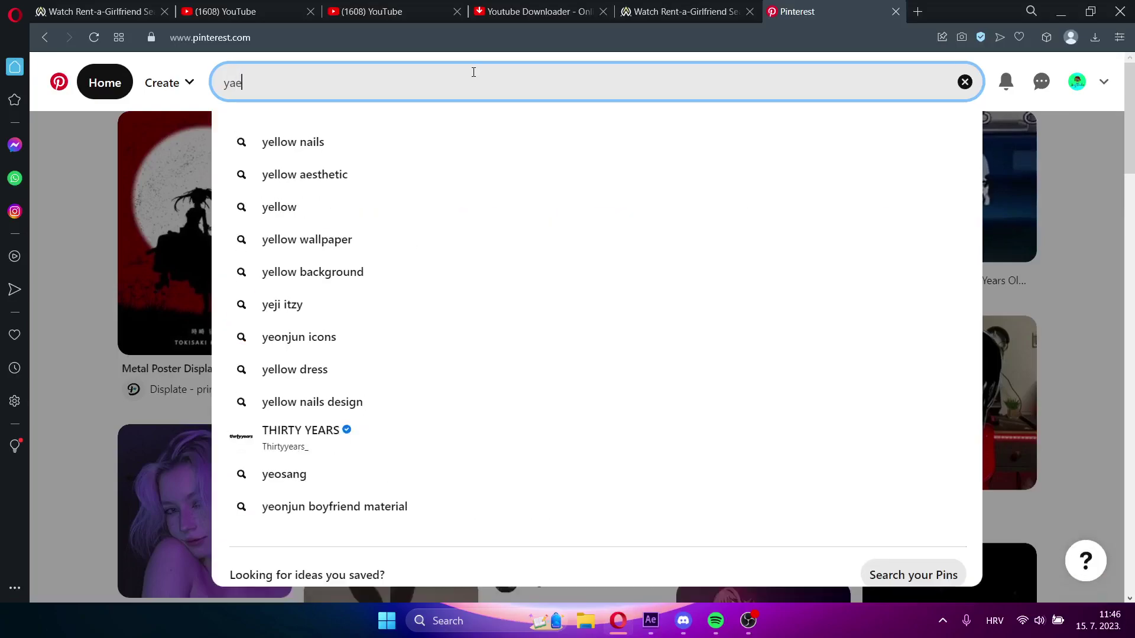
text(mori)
key(Return)
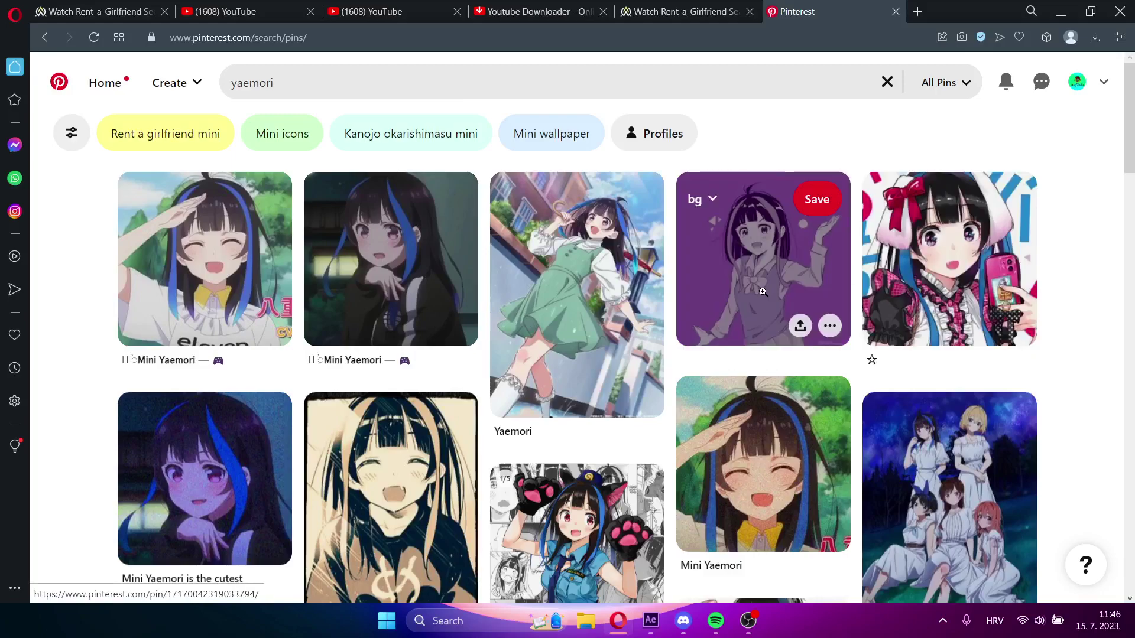
- Browse the yaemori search results for a suitable image
scroll(426, 355, down, 6)
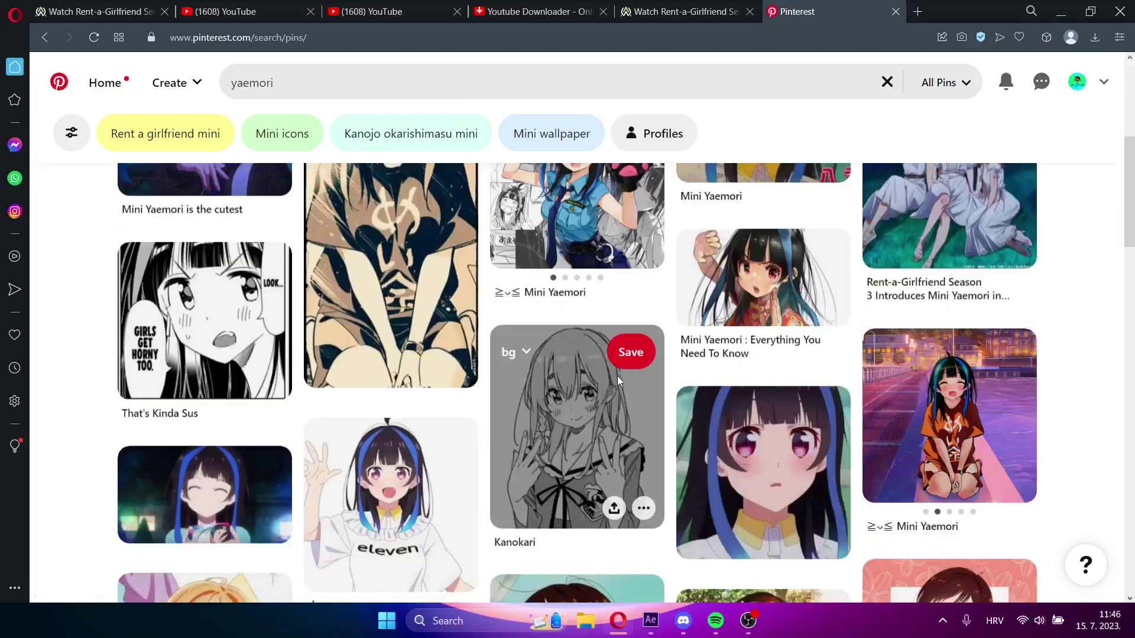
scroll(472, 400, down, 3)
scroll(399, 296, down, 5)
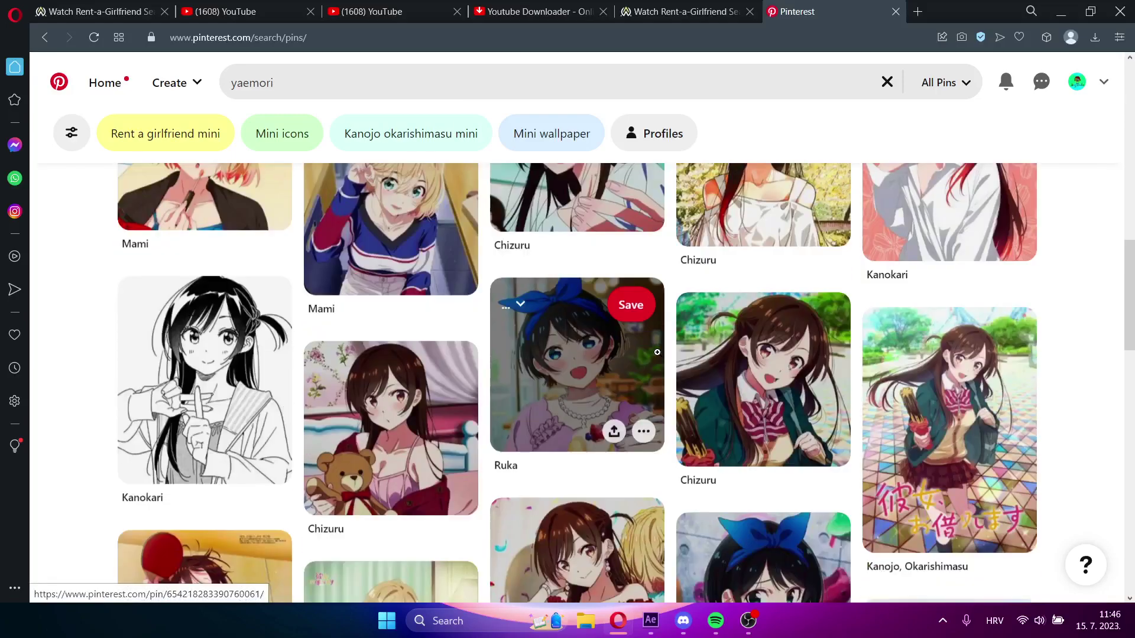
scroll(399, 295, down, 10)
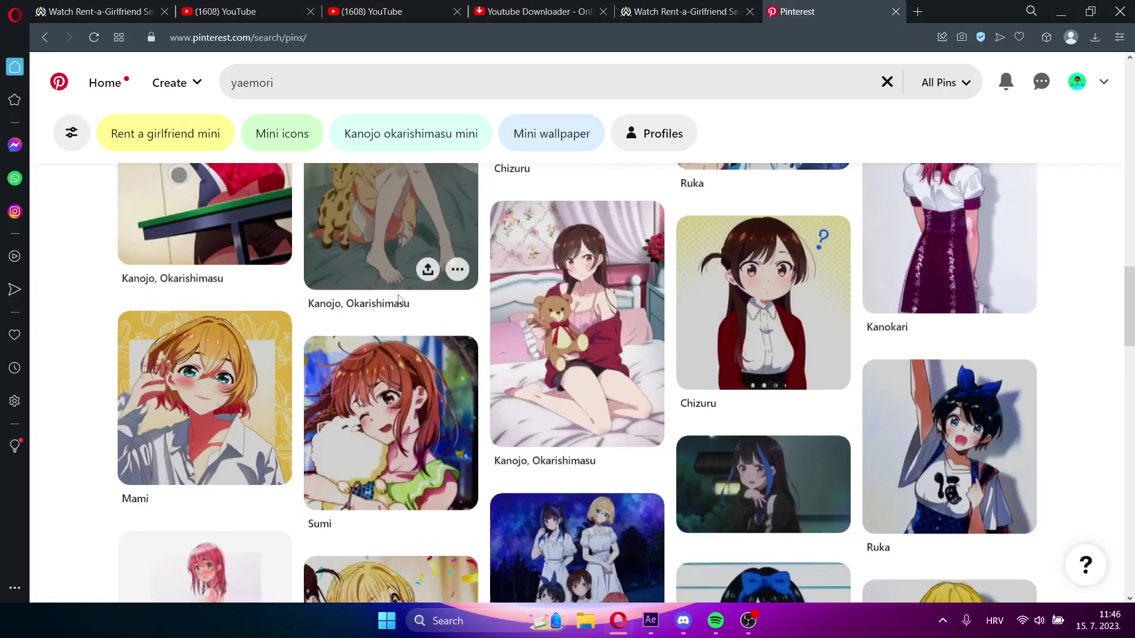
scroll(399, 295, down, 10)
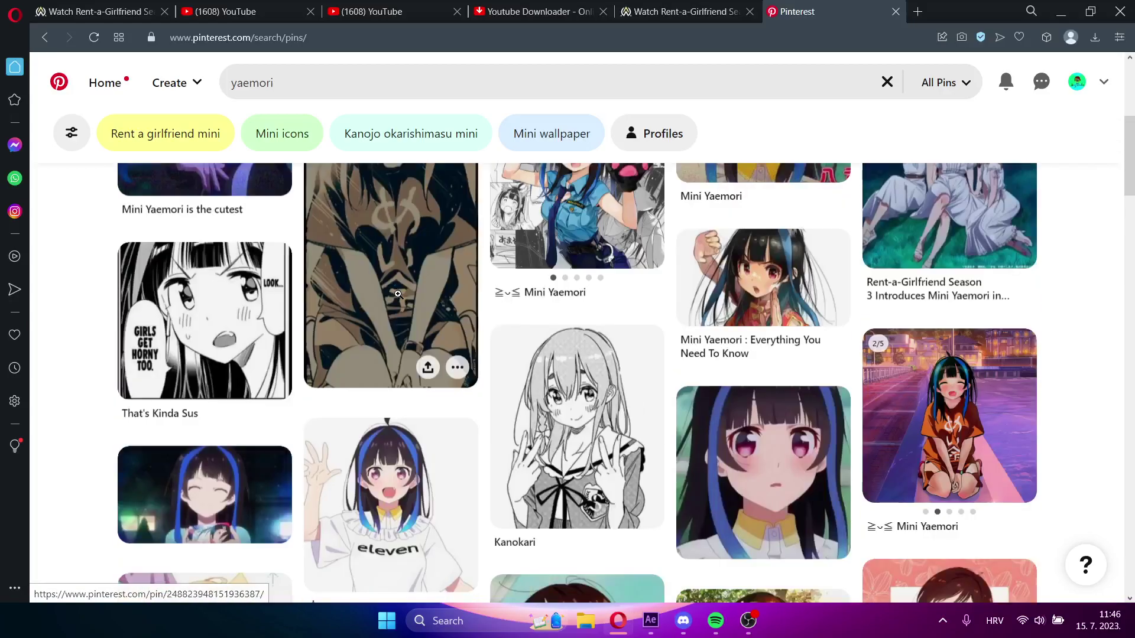
scroll(399, 294, up, 1)
scroll(398, 294, down, 4)
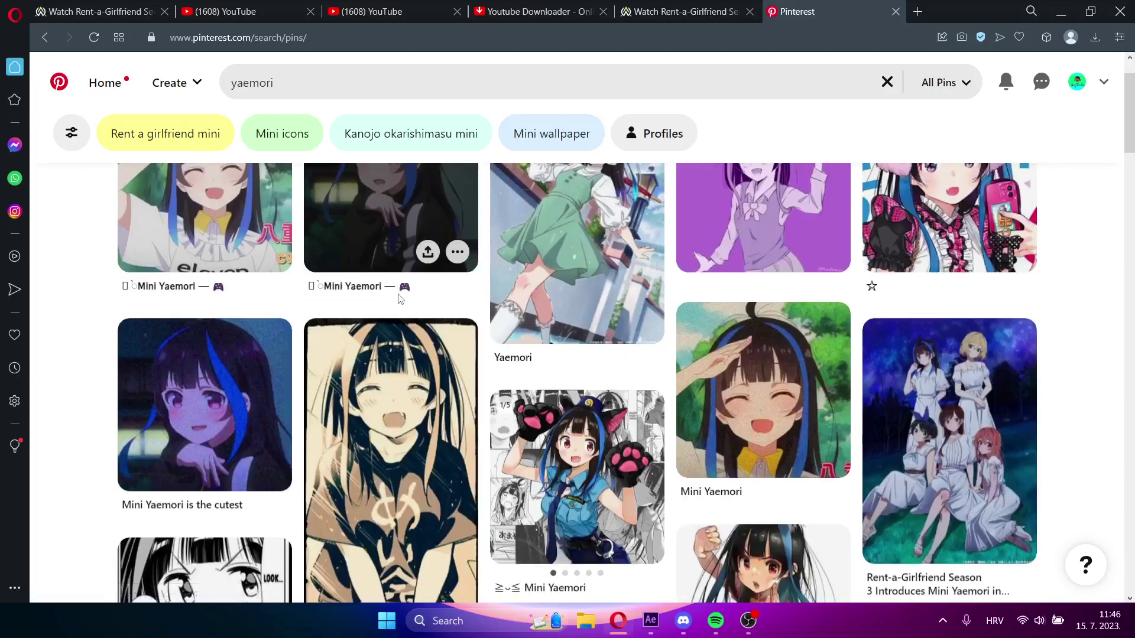
- Open the sepia manga-style Yaemori pin, dismiss the notification request and browse its similar pins
click(415, 343)
scroll(415, 343, down, 10)
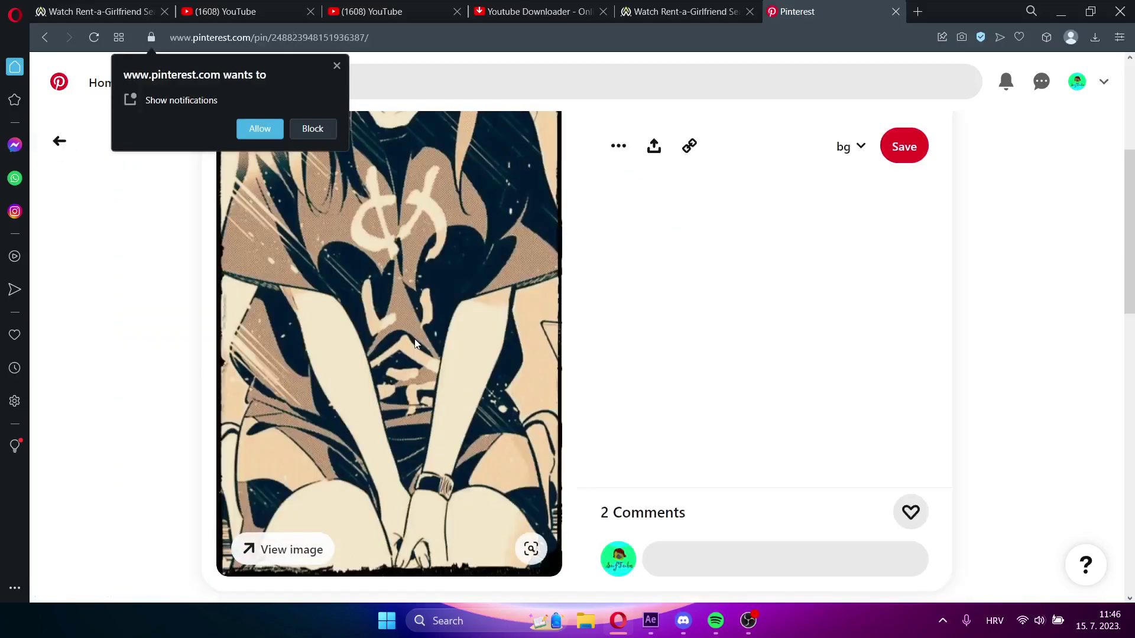
click(337, 68)
scroll(435, 213, down, 5)
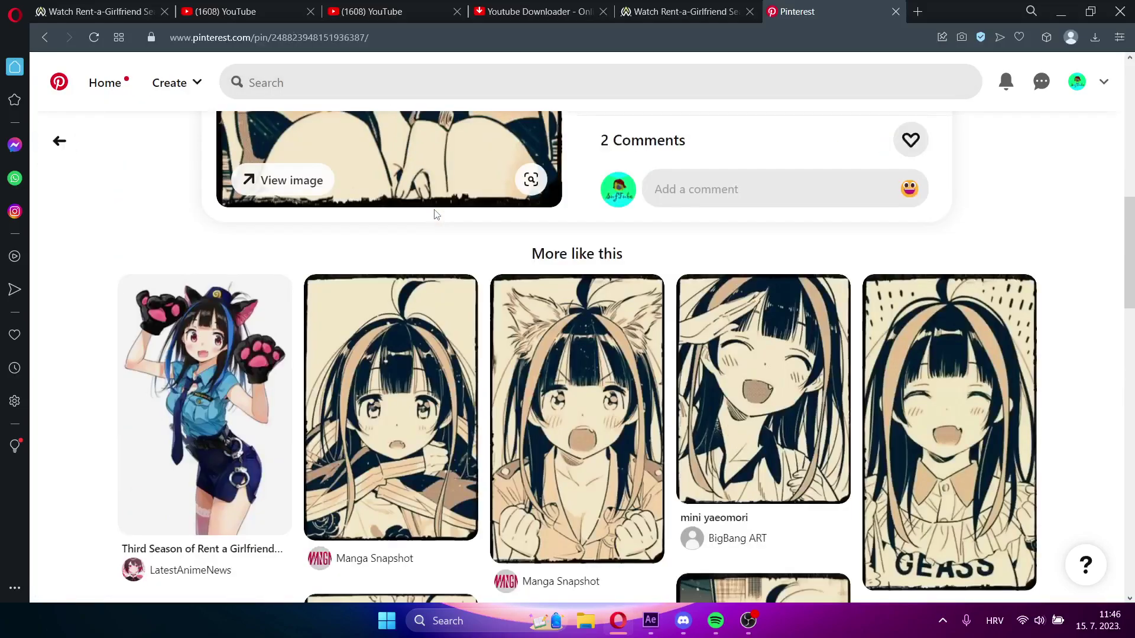
scroll(500, 286, up, 3)
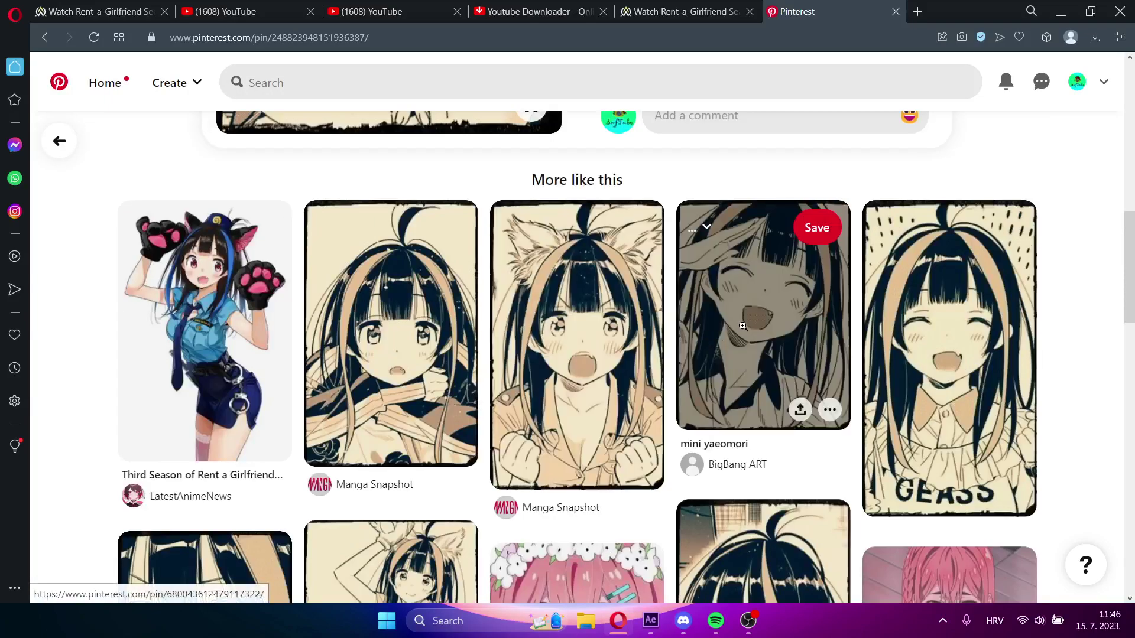
- Open the similar pin of the shouting cat-eared Yaemori and save its image to the computer
click(558, 365)
scroll(381, 319, down, 2)
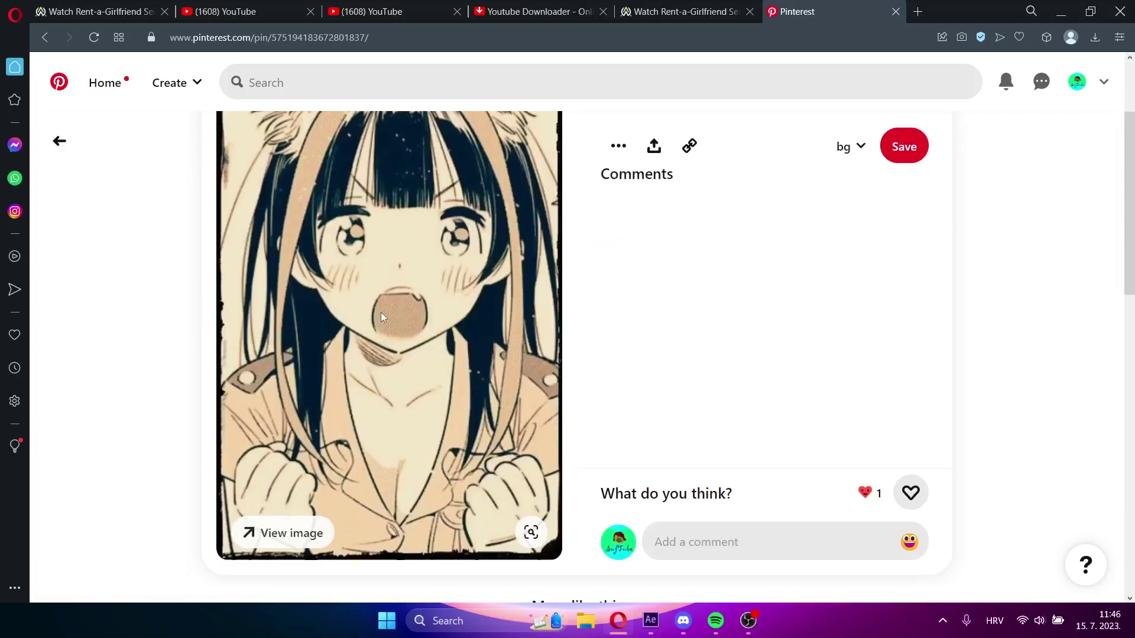
right_click(381, 312)
click(442, 349)
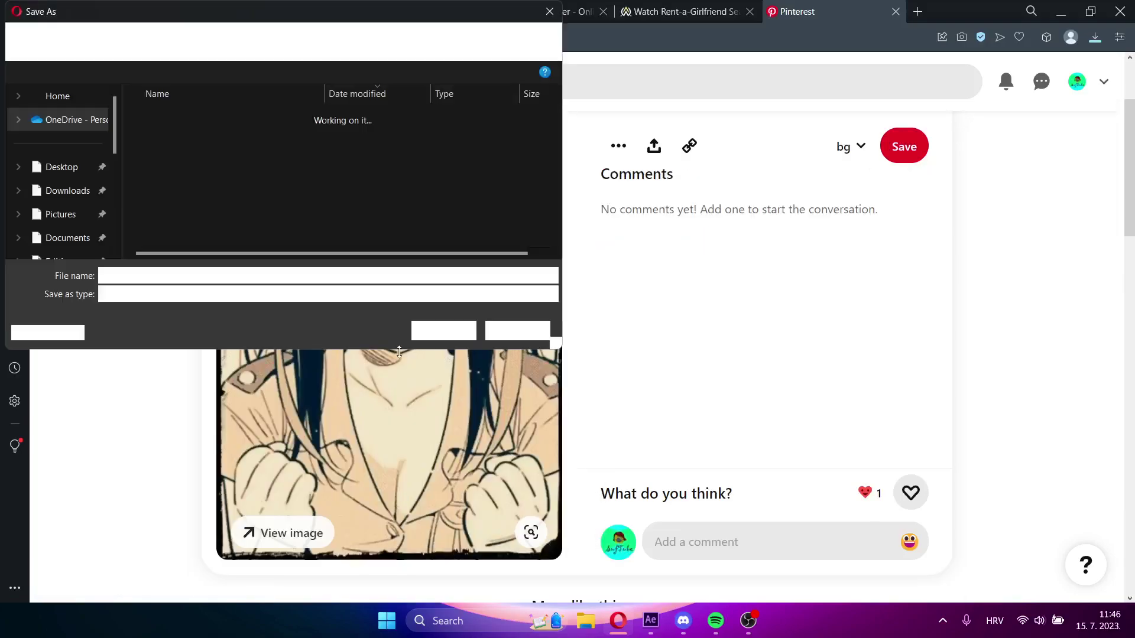
click(443, 331)
- Bring the downloaded image into the After Effects composition beneath the Null 2 layers, as a 3D layer parented to the lowest null
drag(968, 98, 566, 462)
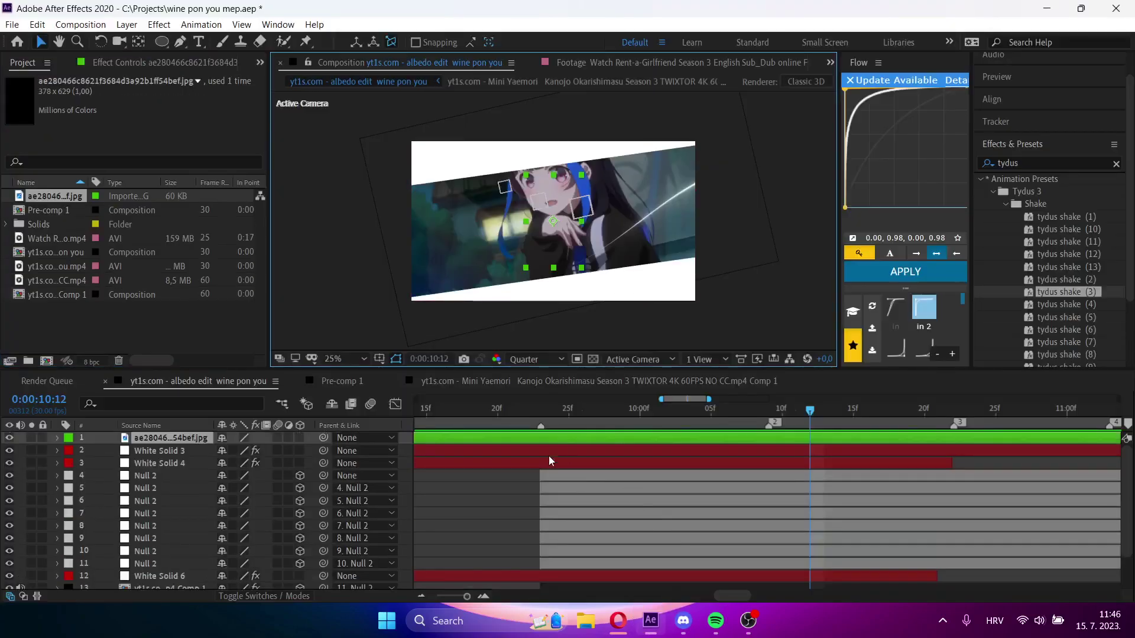
drag(164, 509, 203, 563)
click(594, 550)
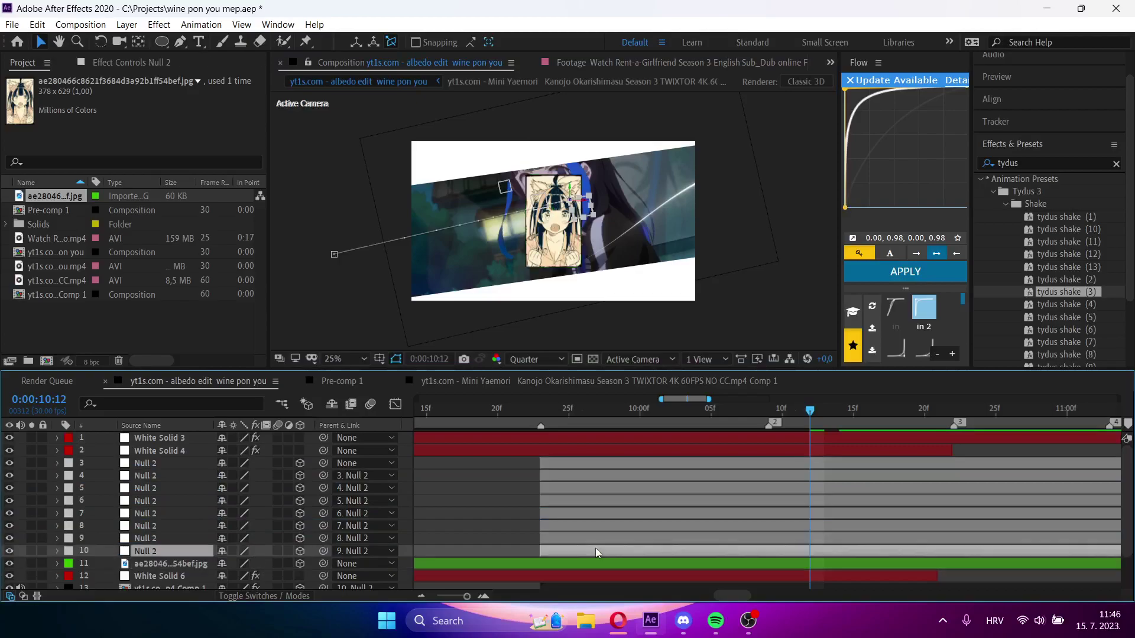
key(u)
drag(828, 412, 837, 418)
key(u)
scroll(725, 535, down, 1)
click(650, 526)
drag(324, 525, 172, 512)
- Trim the image layer so it starts at 0:00:09:23 and ends at 0:00:11:14
click(541, 409)
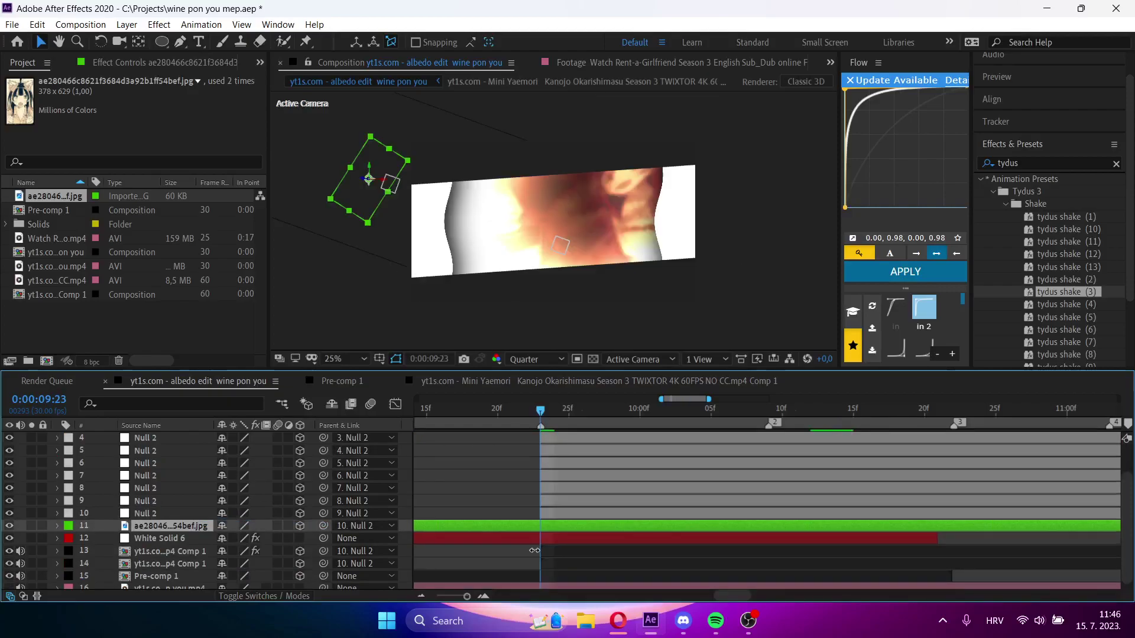
key(ctrl+shift+d)
click(563, 527)
key(5)
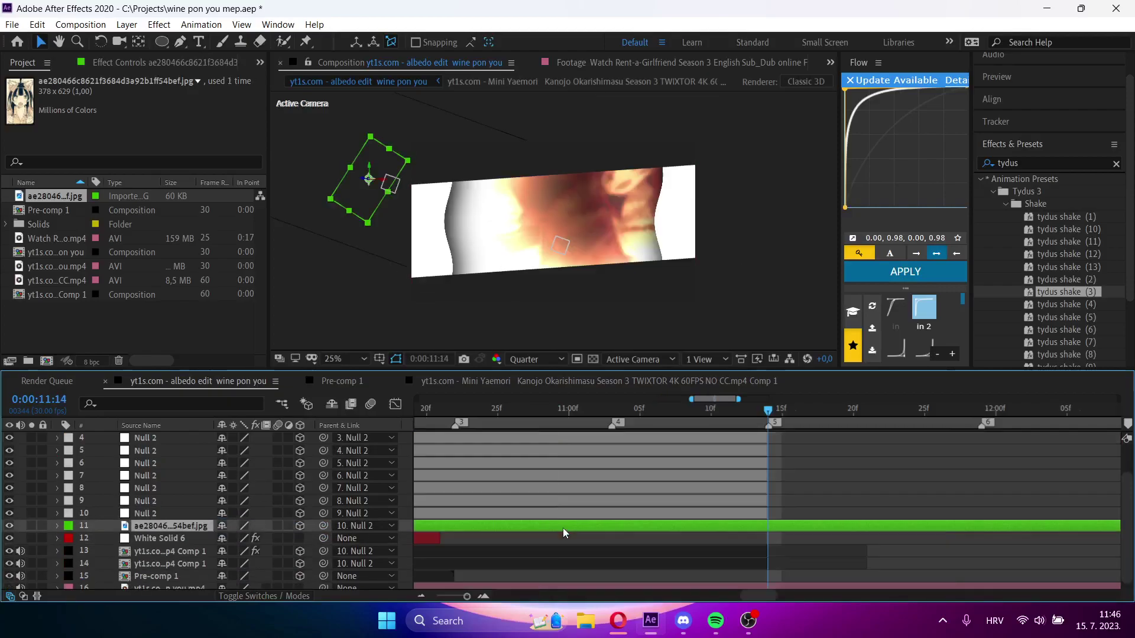
key(ctrl+shift+d)
key(Delete)
- Set the image layer's Orientation to 0, 0, 0 degrees
drag(655, 413, 587, 520)
click(576, 523)
key(r)
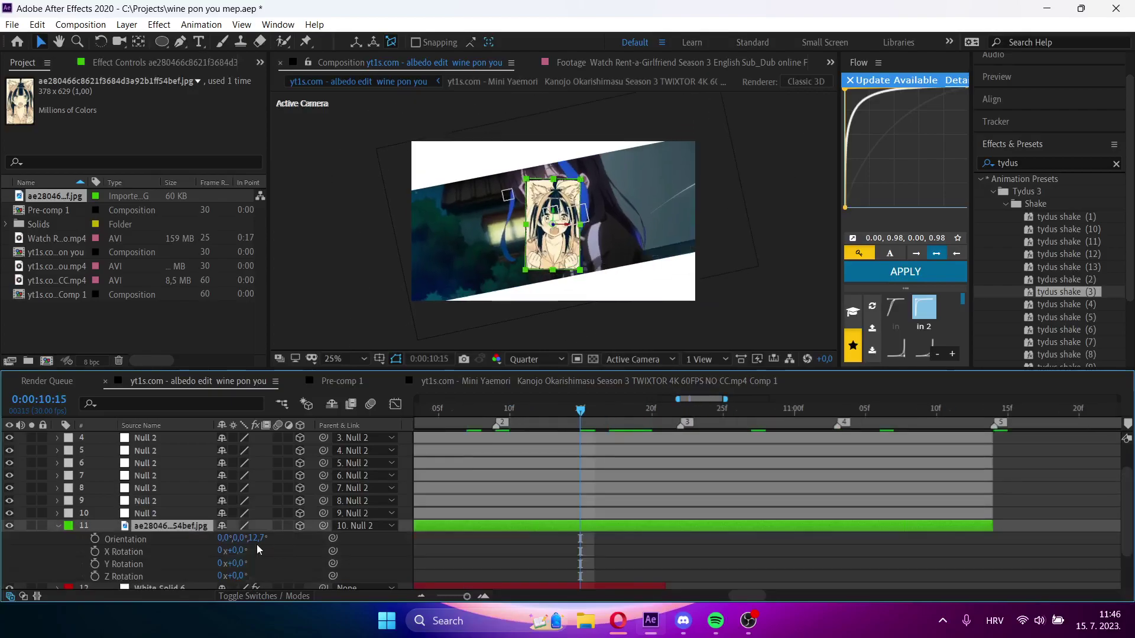
key(Return)
- Keyframe the image layer's Position with X at -515.5 at 0:00:10:13 and X at -828.5 at 0:00:10:01
drag(551, 414, 643, 449)
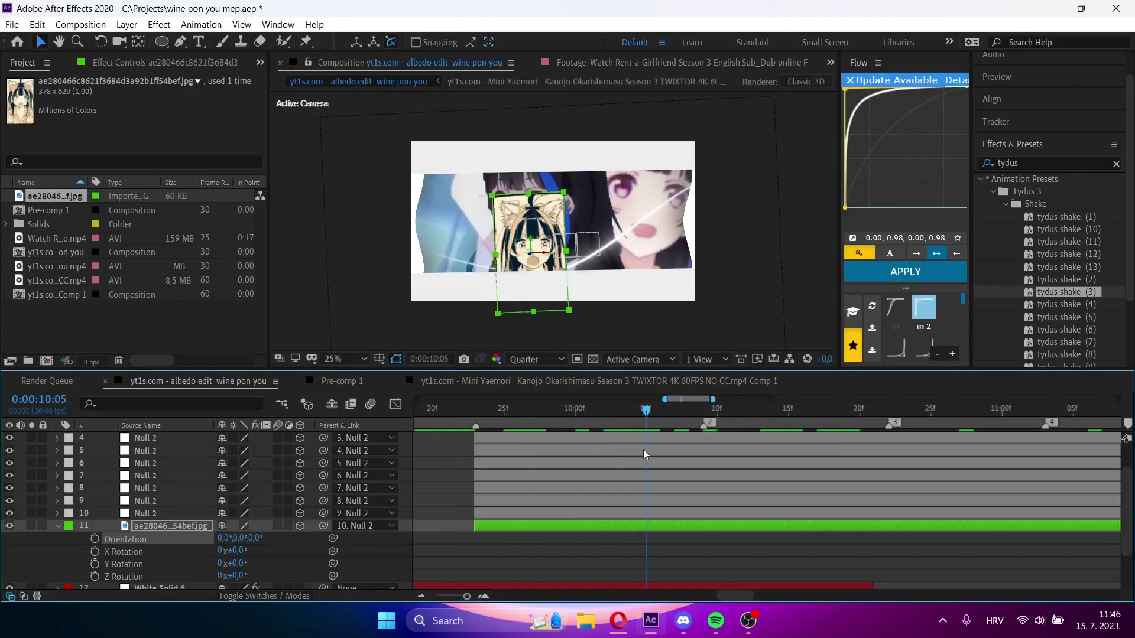
key(p)
click(767, 417)
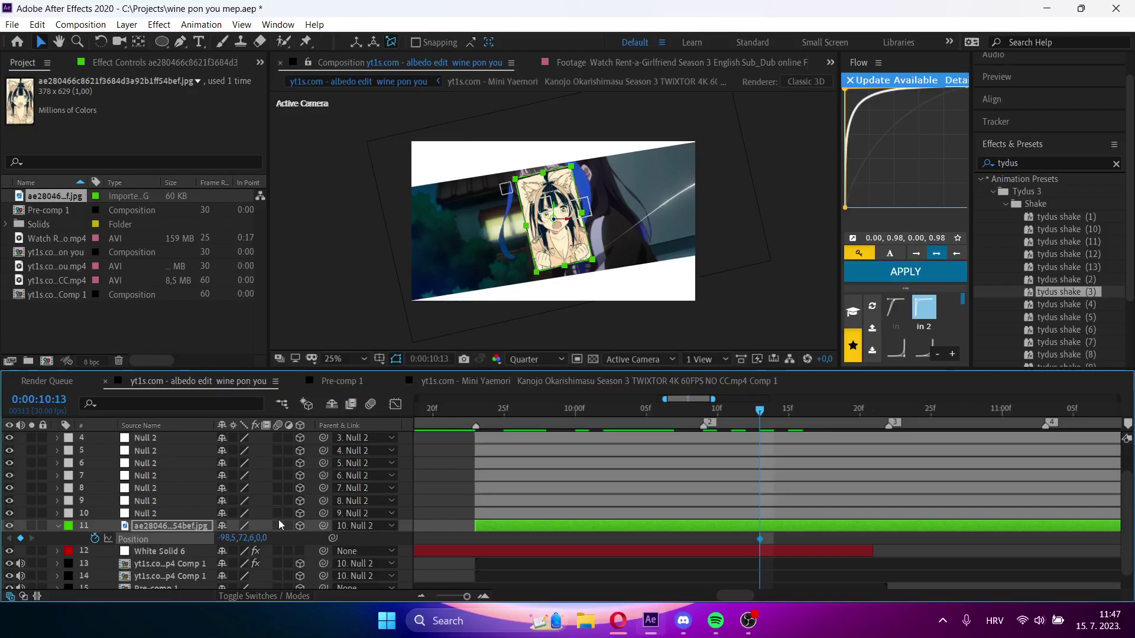
drag(225, 541, 33, 563)
drag(198, 556, 154, 552)
click(585, 412)
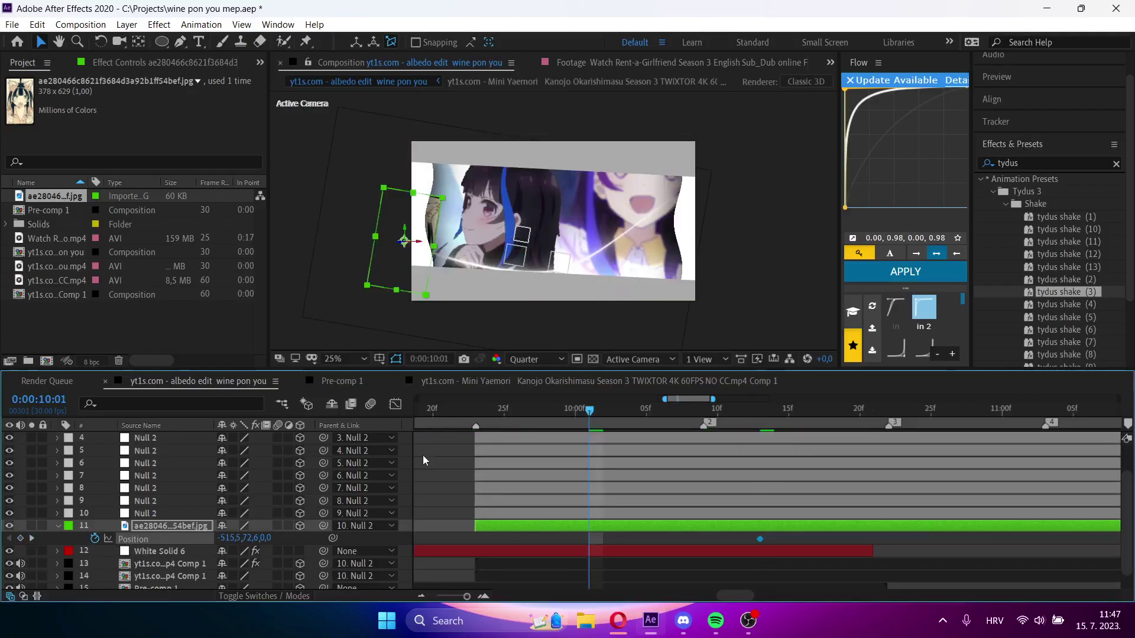
drag(239, 539, 3, 528)
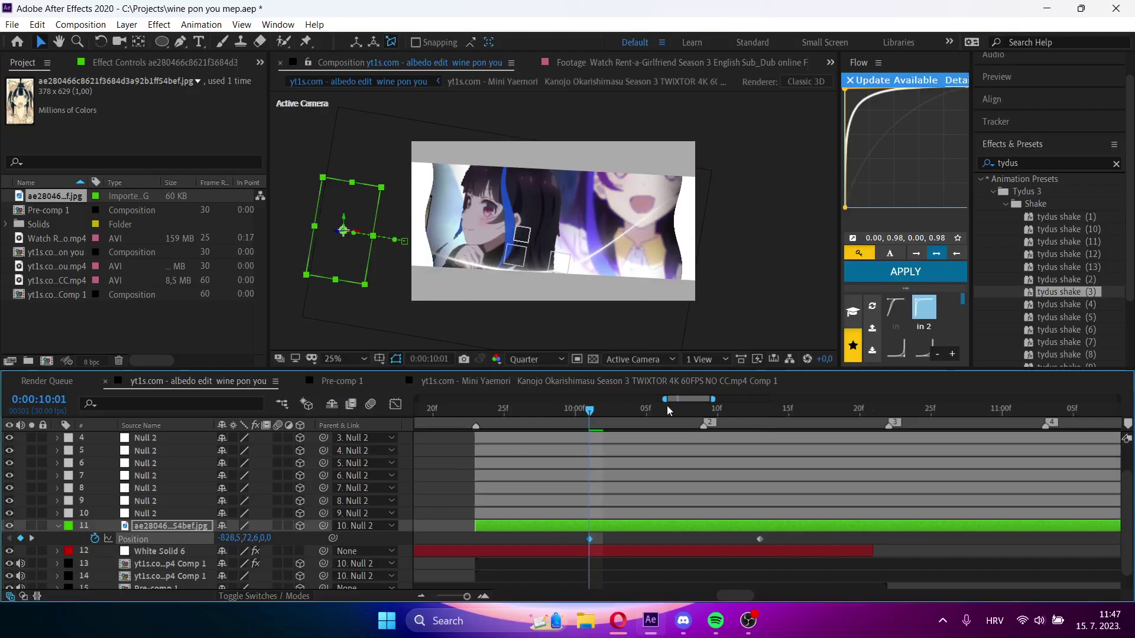
- Move the image's second Position keyframe to 0:00:10:25 and set its X to 623.5 and Y to -44.4
drag(593, 417, 717, 413)
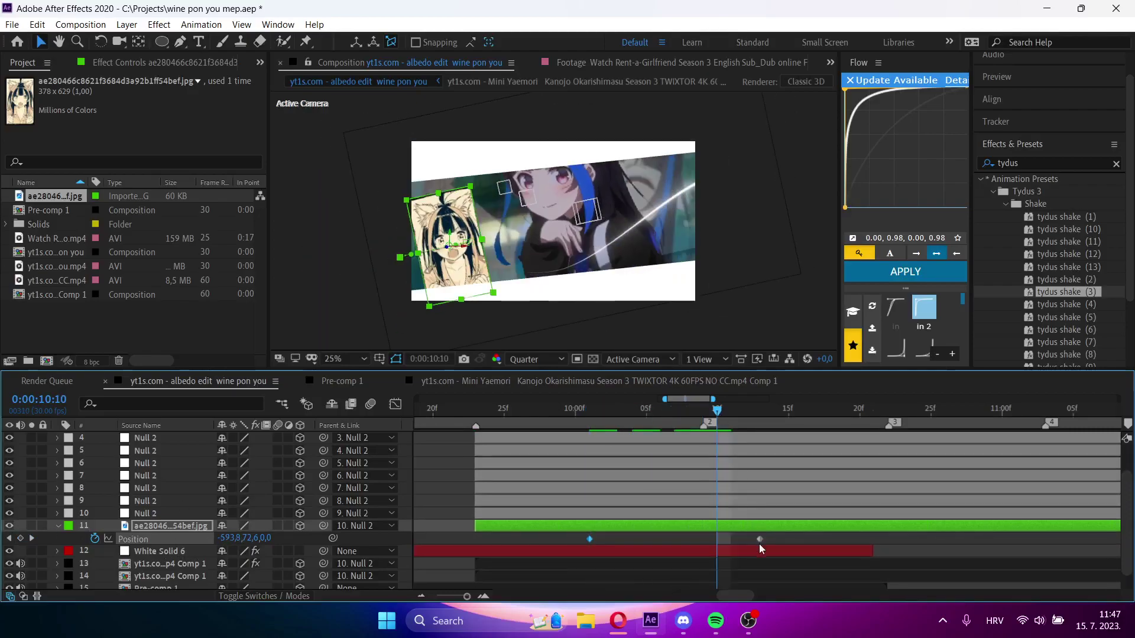
drag(759, 539, 916, 539)
key(space)
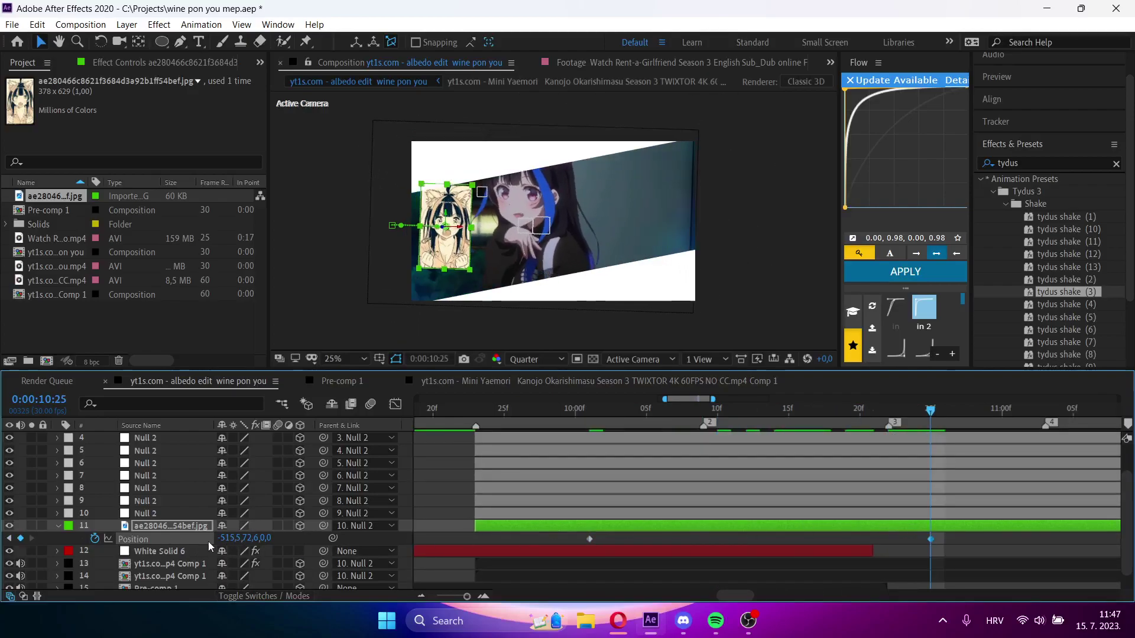
drag(236, 538, 455, 552)
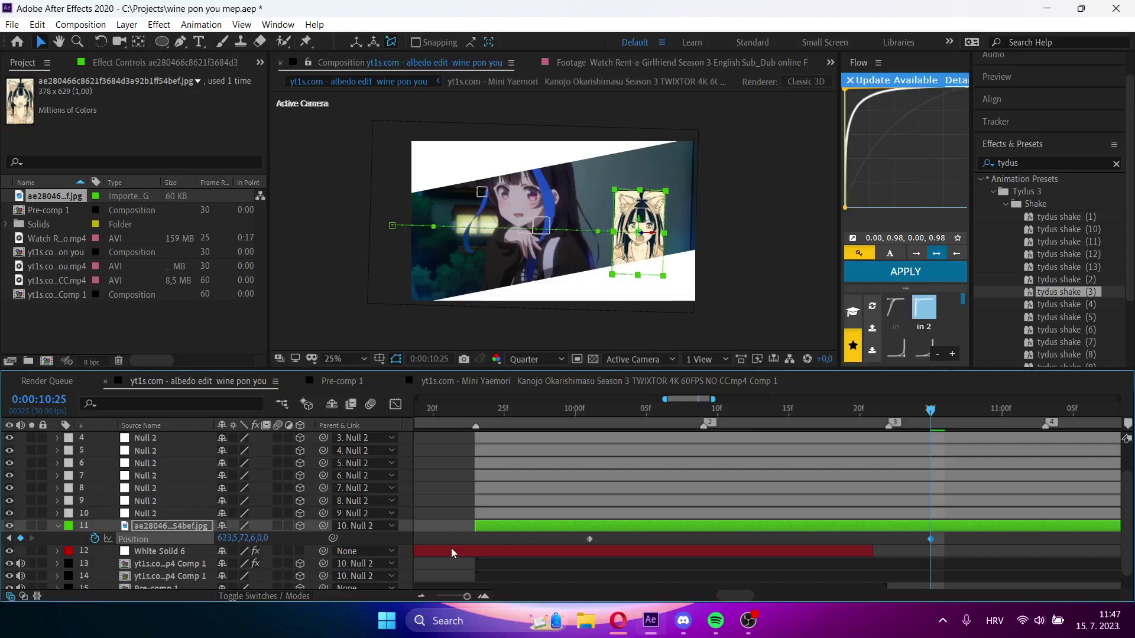
drag(232, 540, 324, 502)
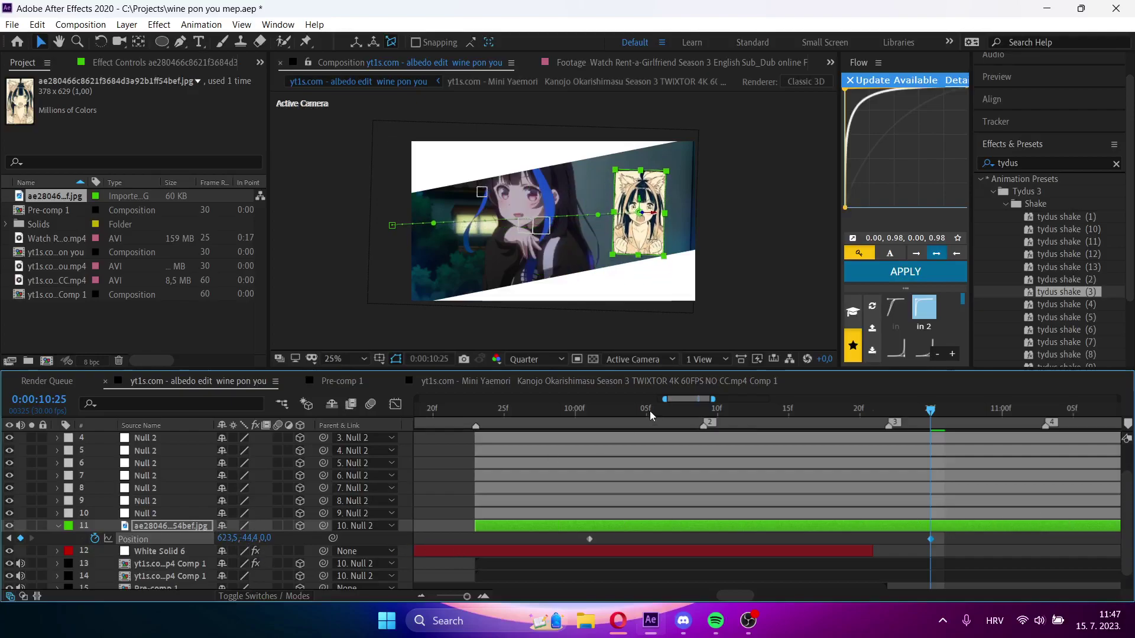
- Set the image's Position X to 1675.5 on the keyframe at 0:00:10:01 and preview the movement
click(580, 411)
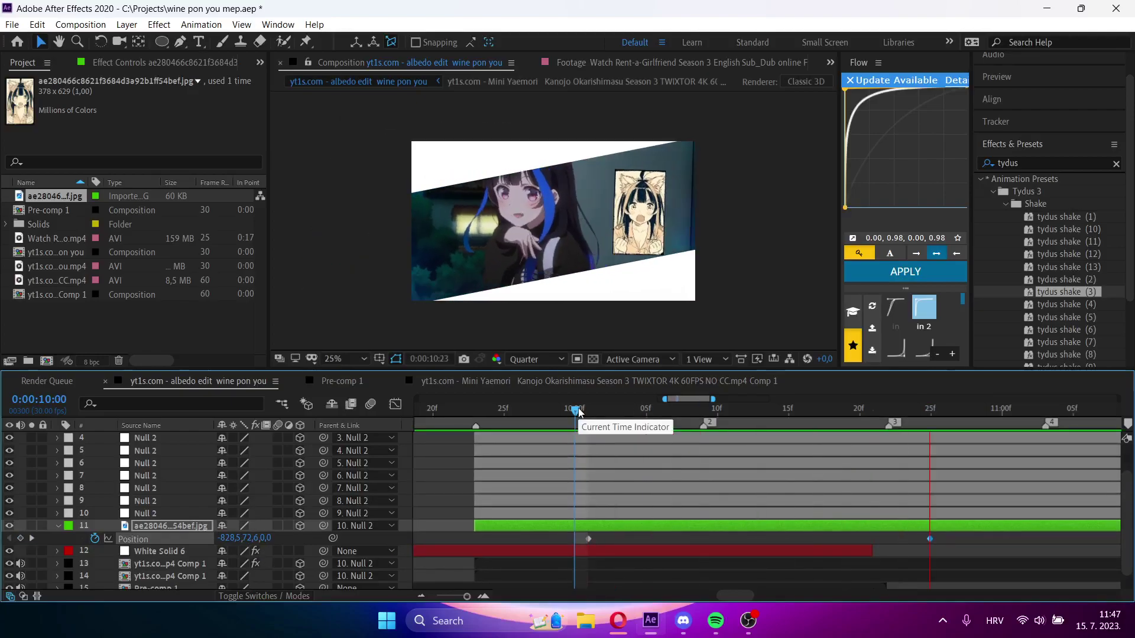
drag(579, 412, 590, 412)
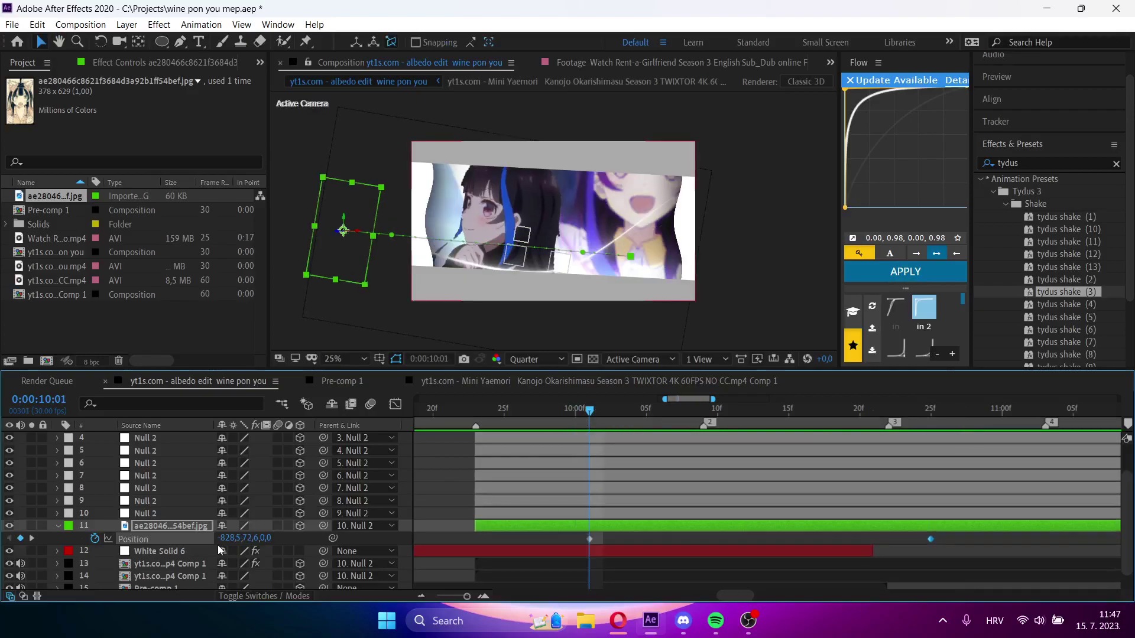
drag(350, 525, 958, 488)
drag(223, 547, 1130, 544)
key(space)
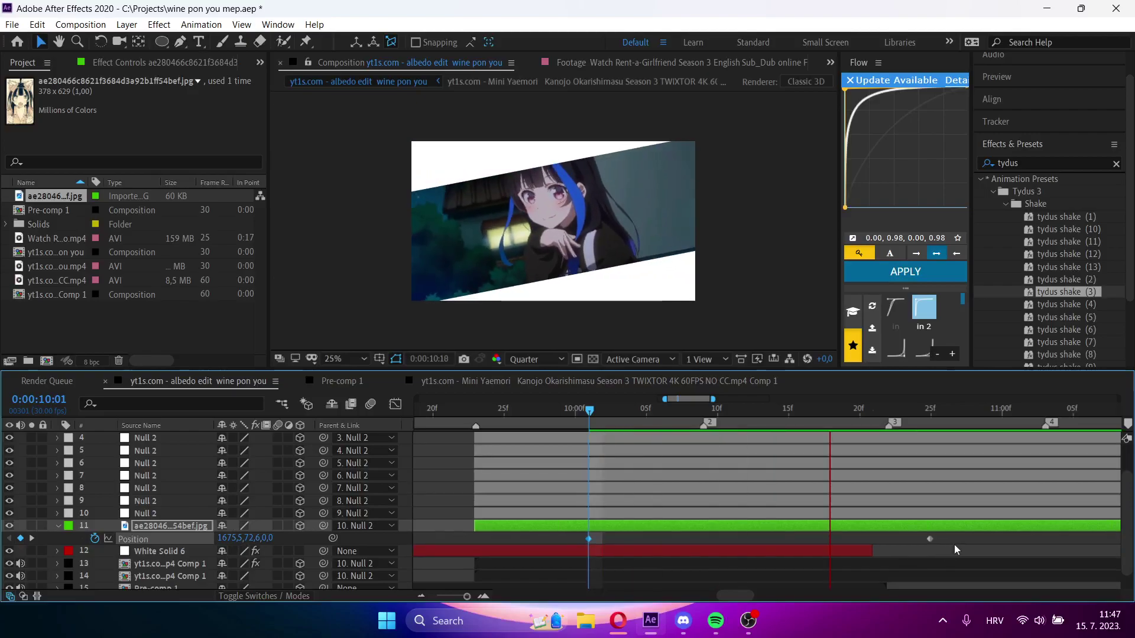
- Apply Easy Ease to both Position keyframes and shape their speed curve to peak near the second keyframe
drag(953, 543, 505, 544)
click(888, 410)
click(395, 404)
drag(561, 442, 945, 565)
key(F9)
drag(645, 553, 726, 554)
drag(877, 557, 903, 551)
- Preview the eased image movement from just before its first Position keyframe
click(561, 414)
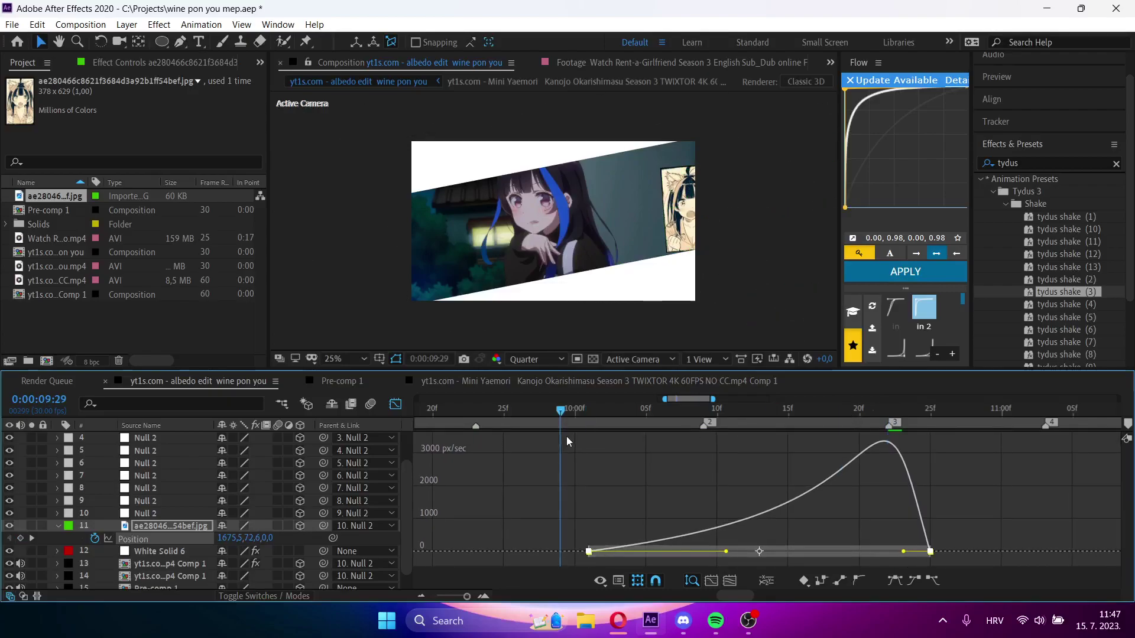
key(space)
click(395, 404)
key(u)
click(574, 418)
key(space)
key(p)
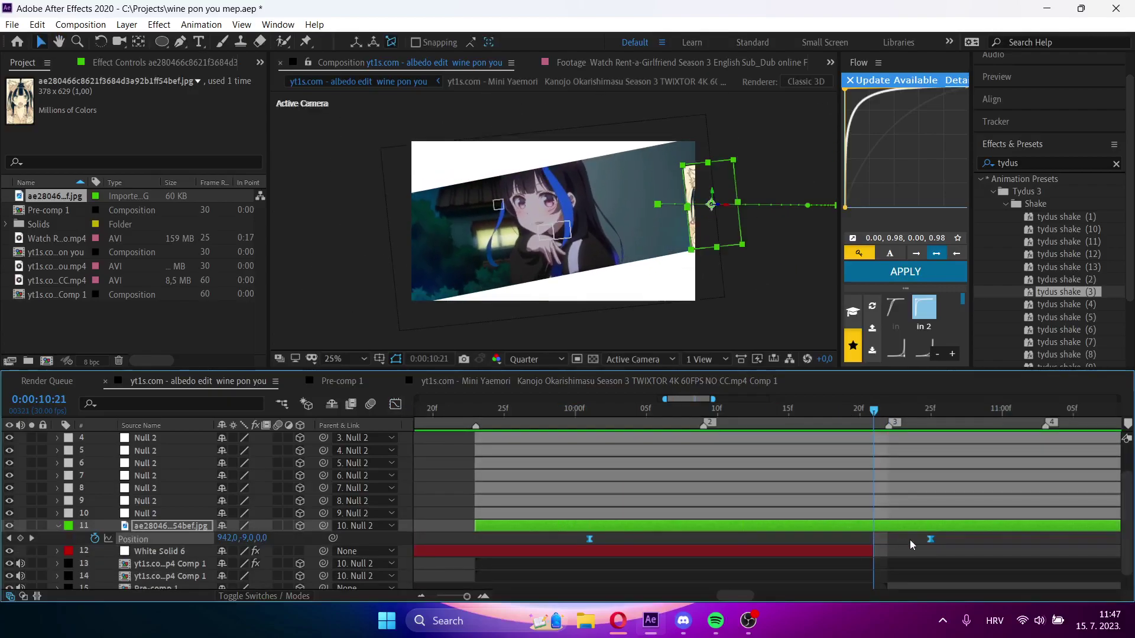
- Shift both Position keyframes later so they sit at 0:00:10:12 and 0:00:11:06
click(602, 544)
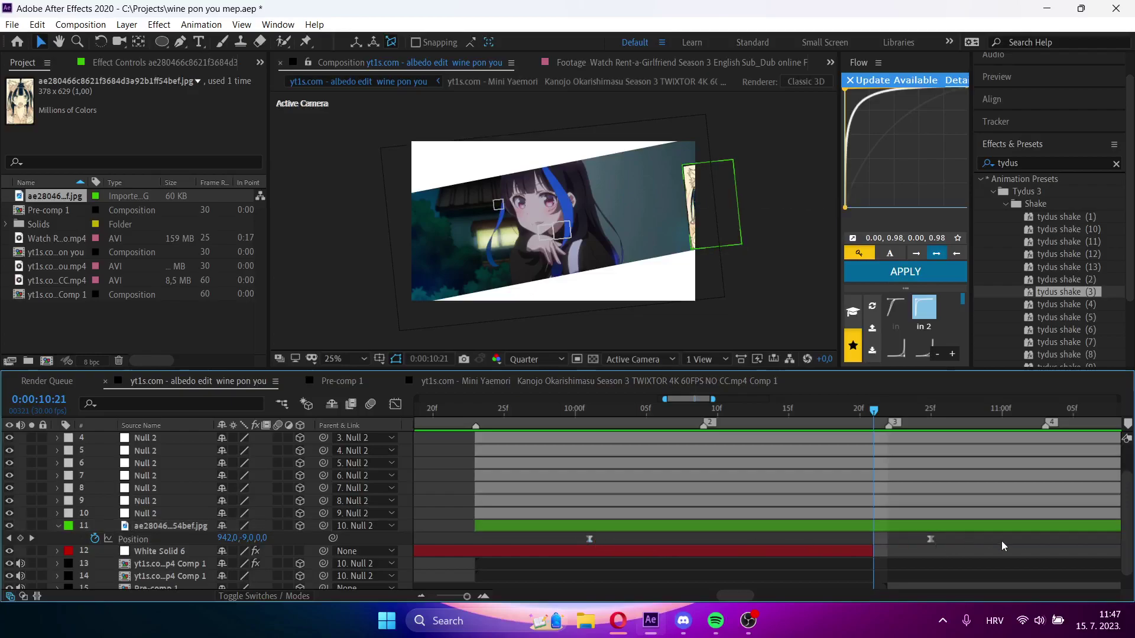
click(930, 539)
drag(930, 540, 835, 533)
drag(604, 412, 673, 413)
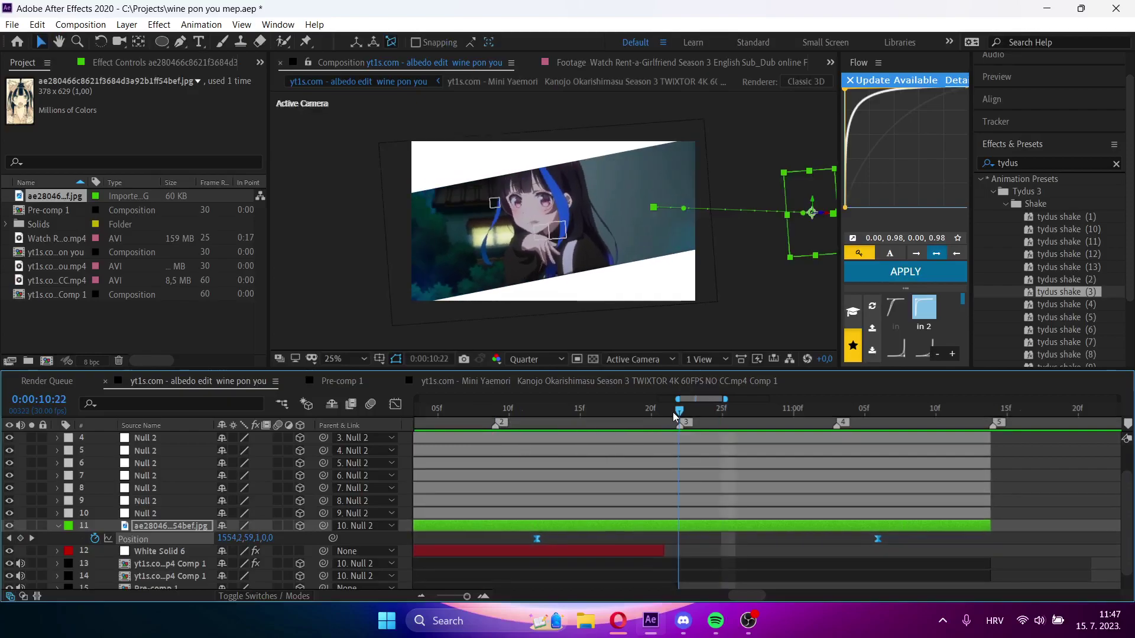
- Smooth the image's Position speed curve so it peaks before the midpoint with a longer ease-out, and preview the movement
click(395, 404)
click(894, 581)
drag(821, 557, 773, 557)
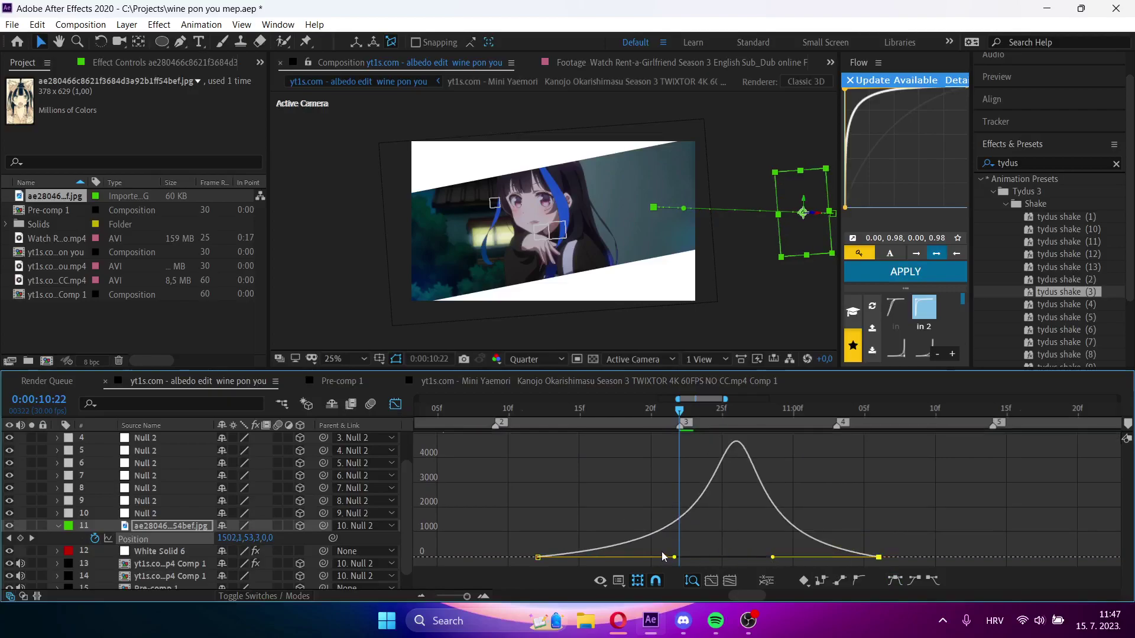
drag(674, 558, 618, 557)
key(space)
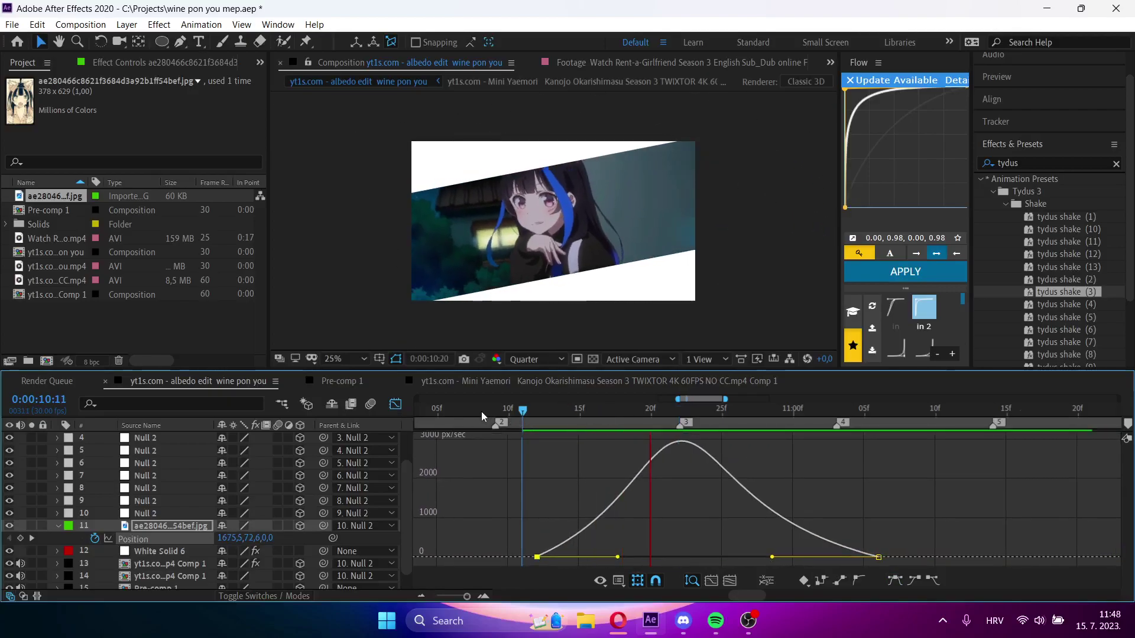
click(394, 404)
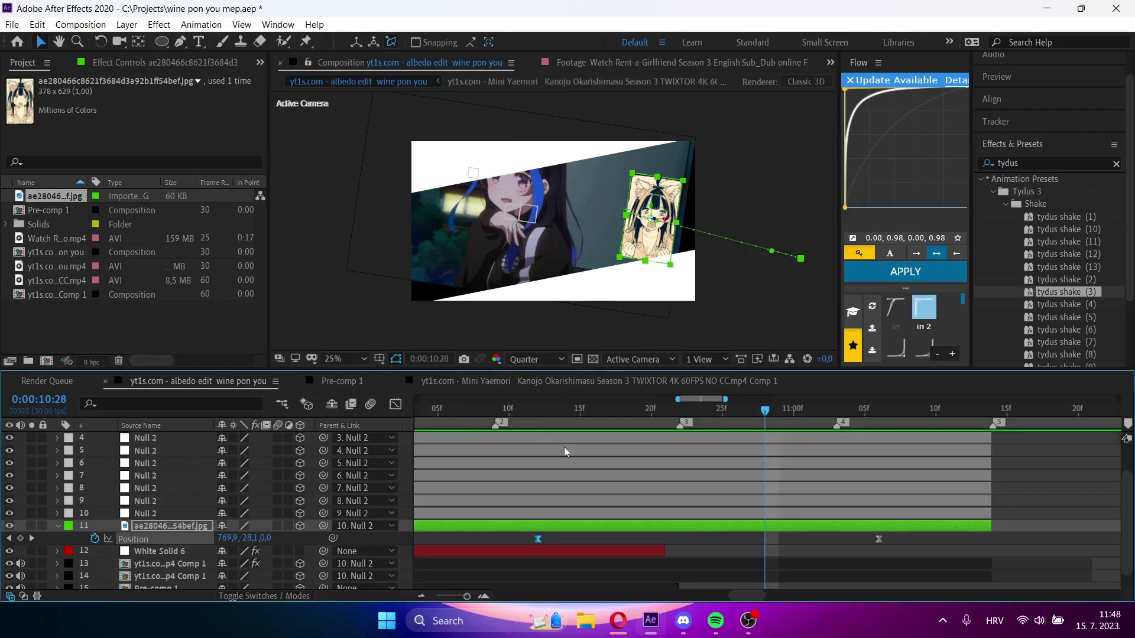
- Add X, Y and Z Rotation keyframes to the image layer at 0:00:10:12
click(536, 410)
key(r)
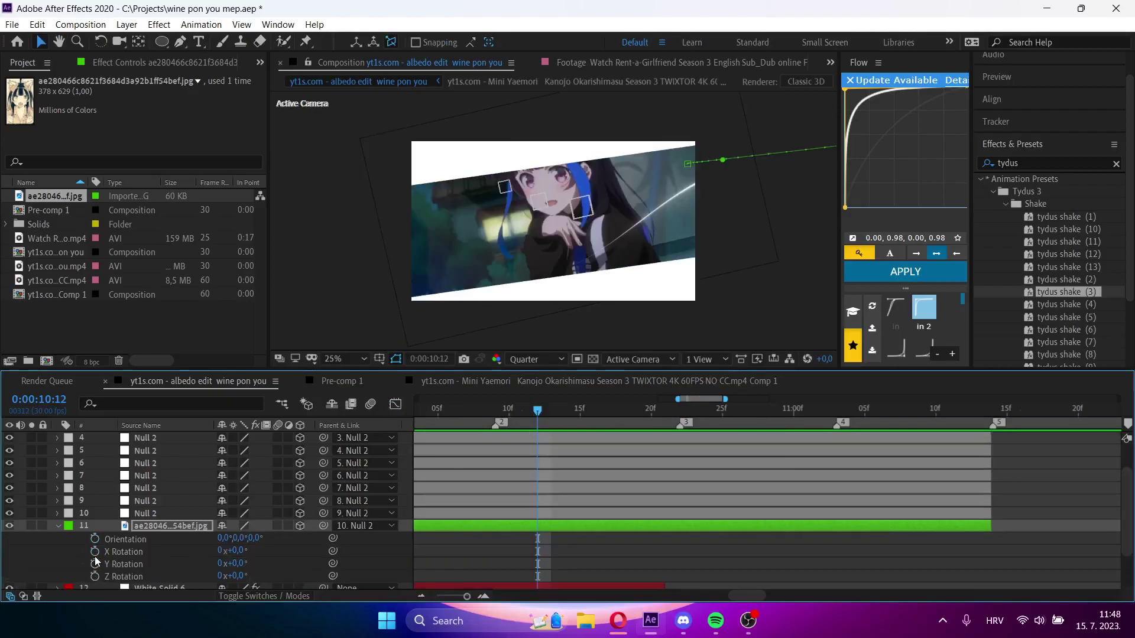
click(95, 564)
click(94, 576)
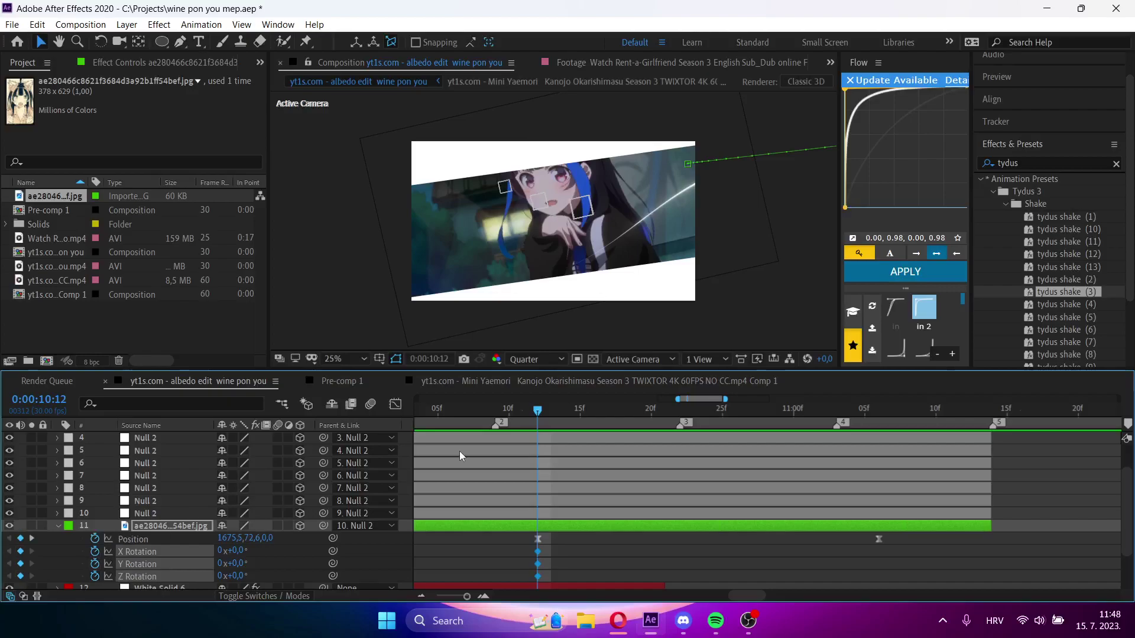
- Try a Y Rotation of about 7° on the image layer at 0:00:11:00
drag(566, 412, 792, 427)
click(513, 573)
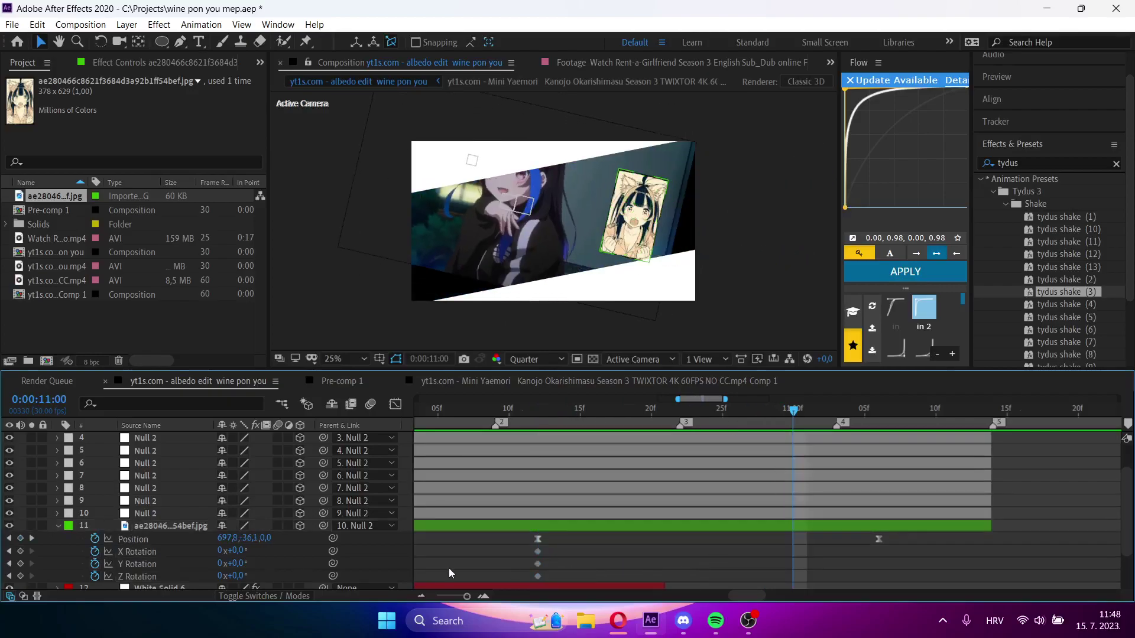
drag(234, 564, 327, 539)
key(ctrl+z)
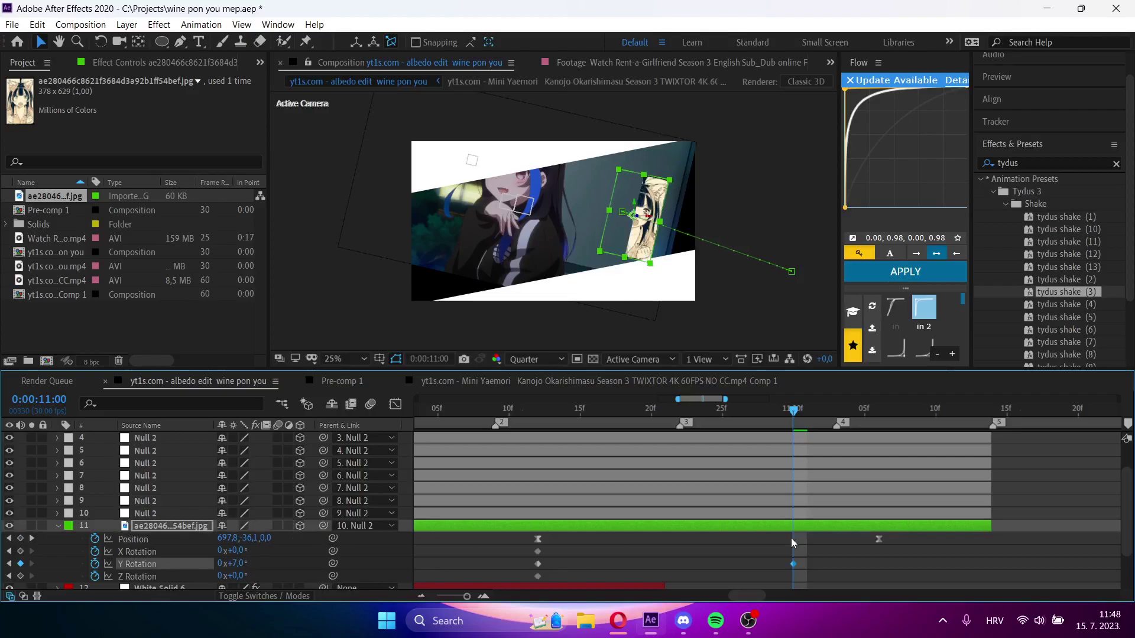
click(699, 538)
- At 0:00:11:06, set the image's Position Z to about -228 and its X, Y and Z Rotation to about -21°, 34° and 14°
click(873, 414)
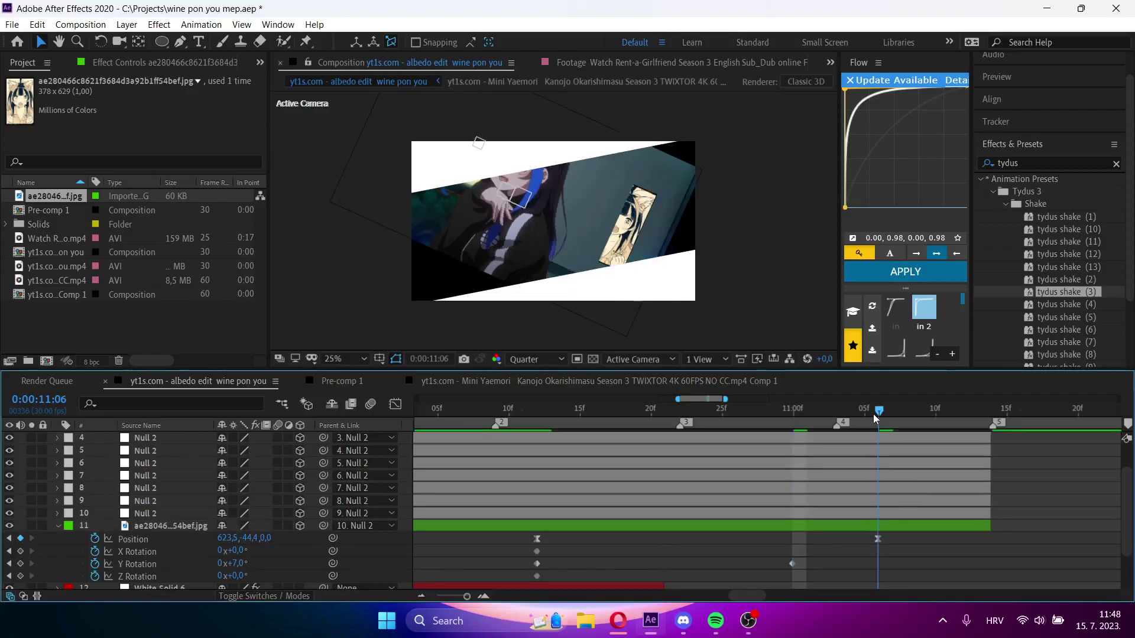
drag(263, 546, 94, 542)
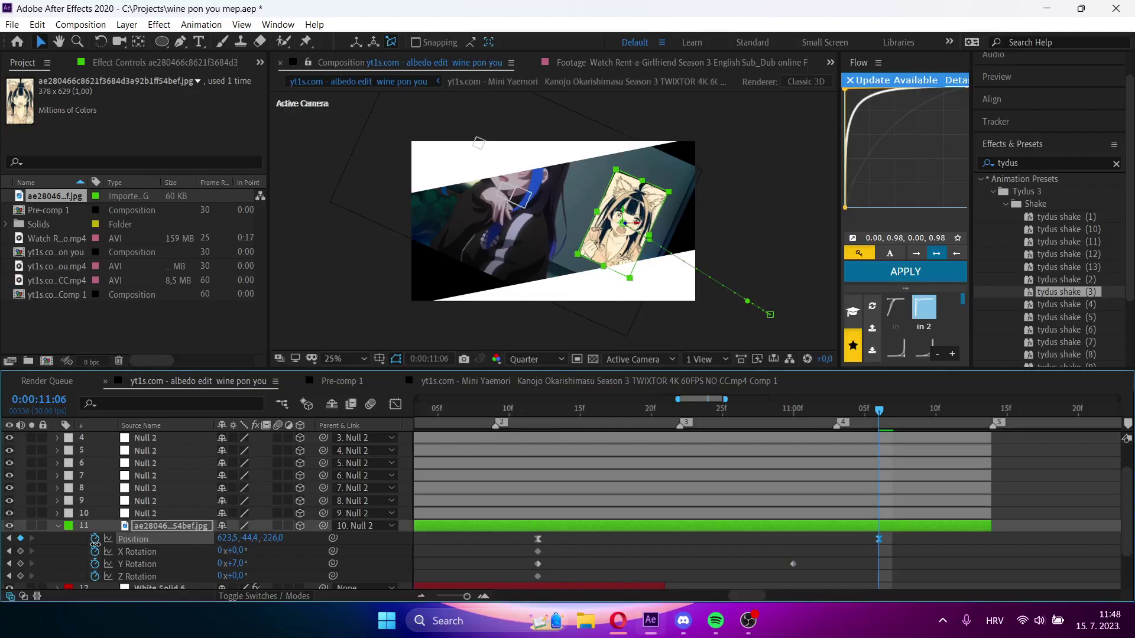
click(289, 572)
drag(235, 551, 258, 564)
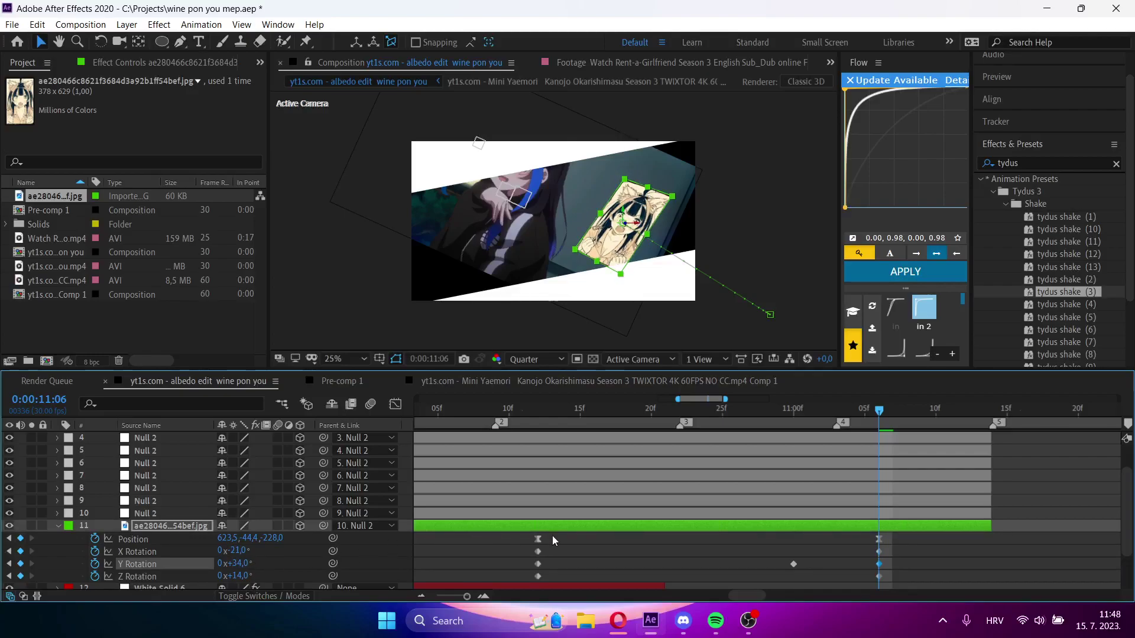
- Delete the image's extra Y Rotation keyframe at 0:00:11:00 and preview the rotating movement from just before its first keyframes
click(793, 564)
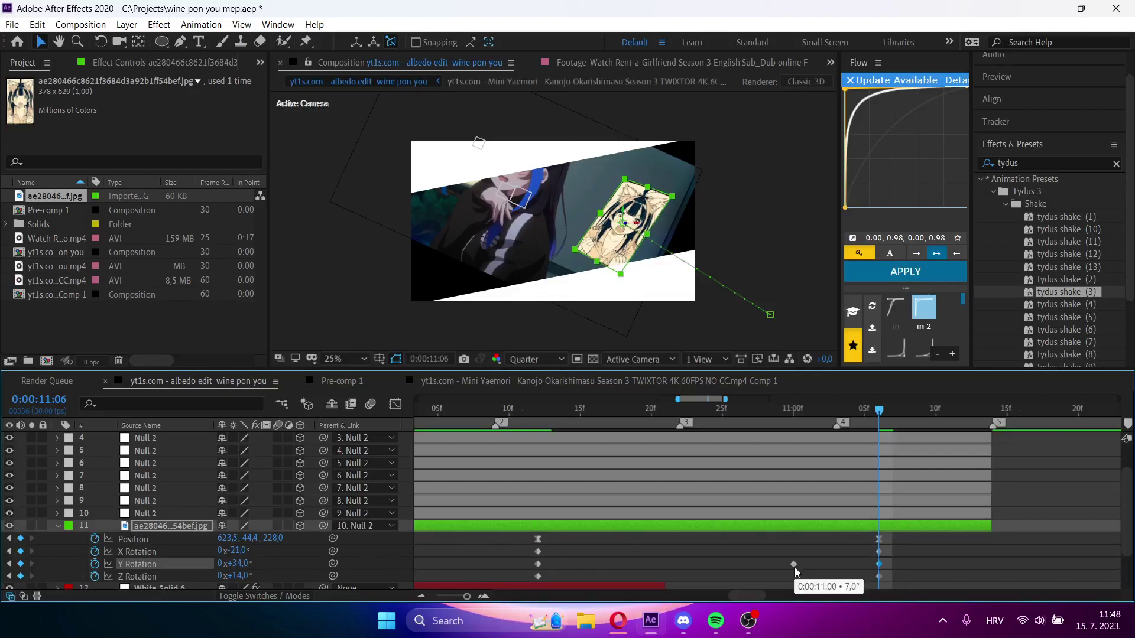
drag(899, 579, 529, 547)
drag(534, 413, 481, 410)
key(space)
click(522, 409)
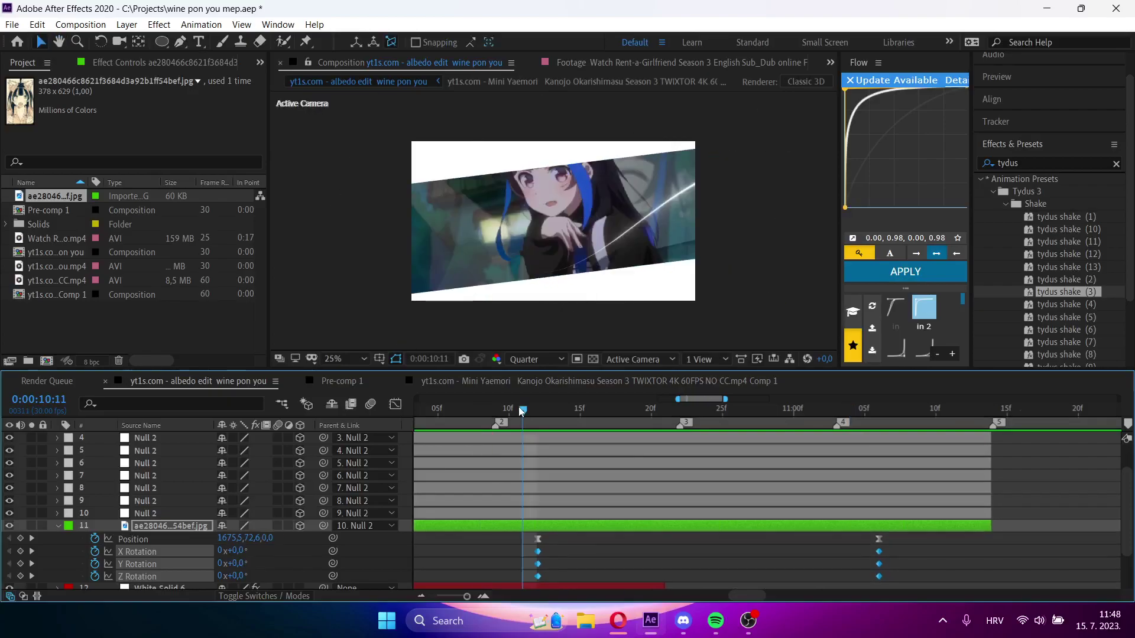
key(space)
click(520, 410)
key(space)
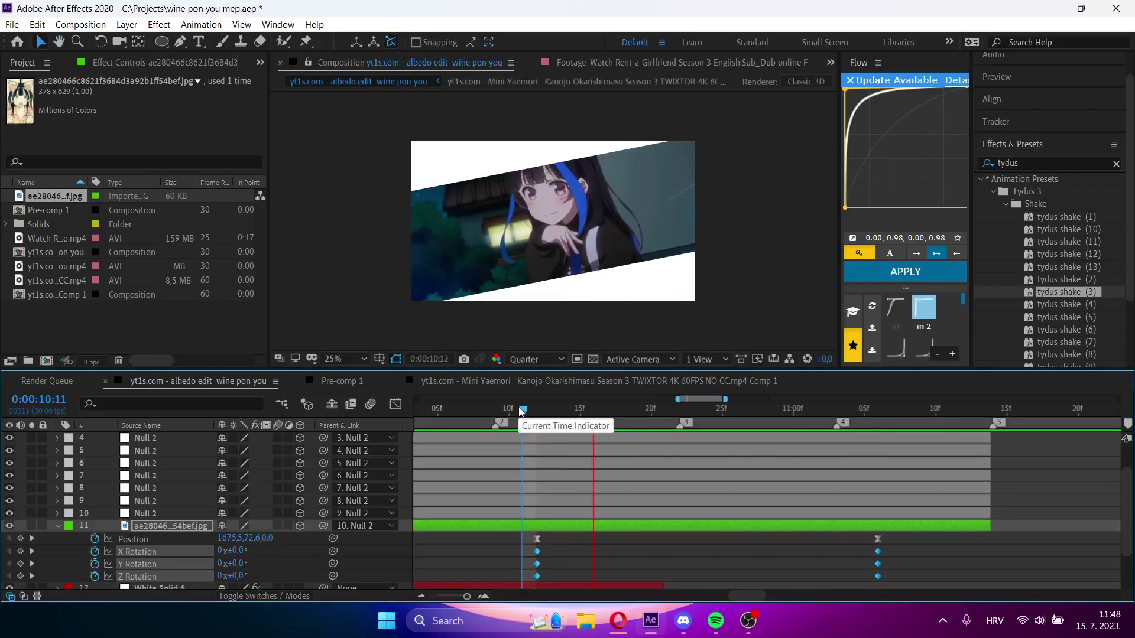
key(space)
key(u)
- Extend the end of the White Solid 6 stroke layer to about 0:00:11:08
click(578, 541)
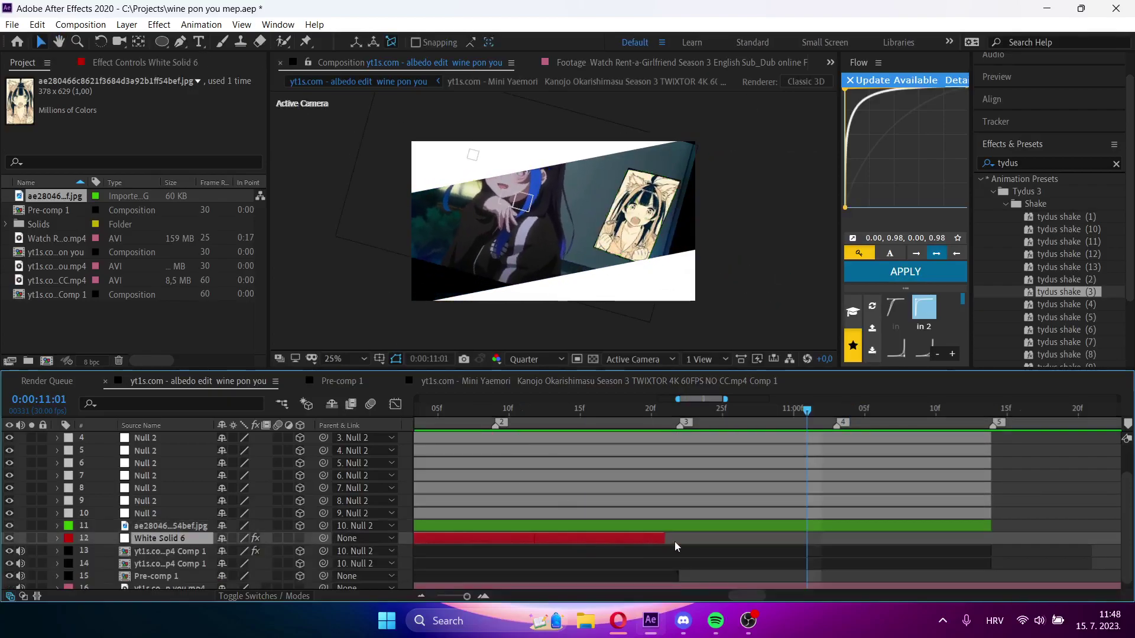
drag(789, 538, 905, 538)
key(u)
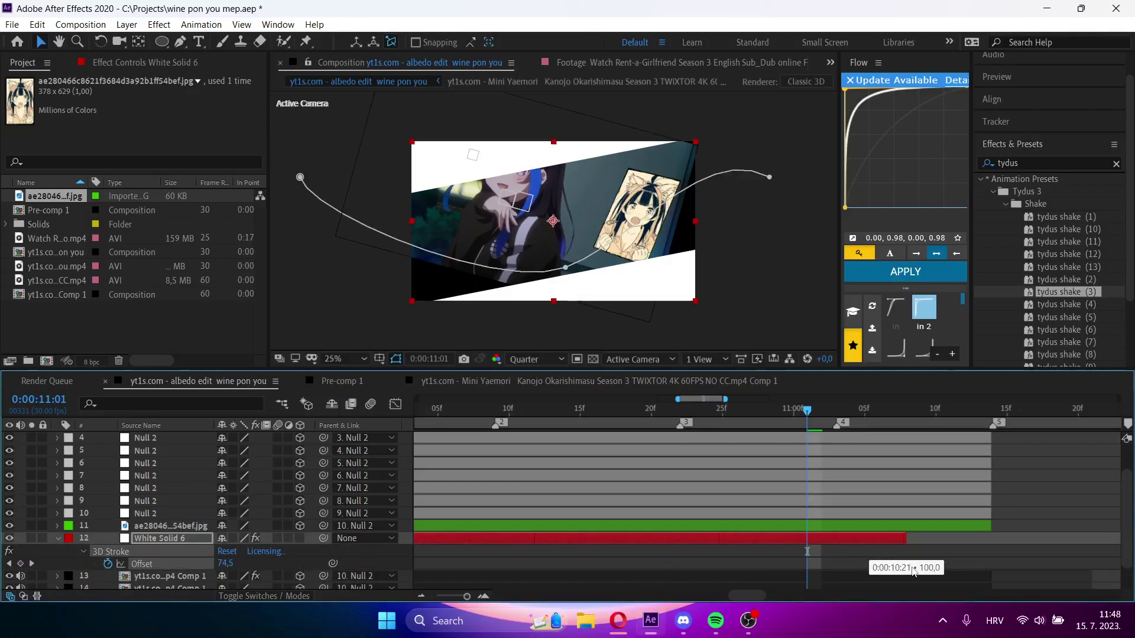
key(u)
- Save the project and preview the transition from 0:00:10:12
click(1028, 469)
key(ctrl+s)
drag(783, 414, 538, 463)
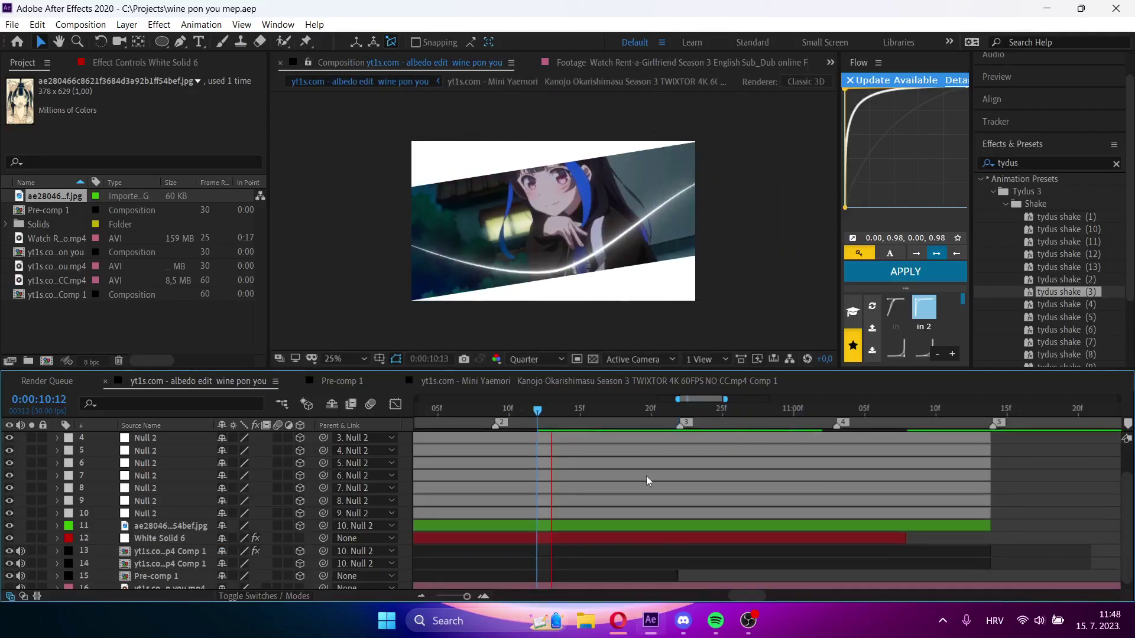
key(space)
- Try parenting White Solid 6 to the layer 10 Null 2 and check its placement at 0:00:10:15
click(687, 538)
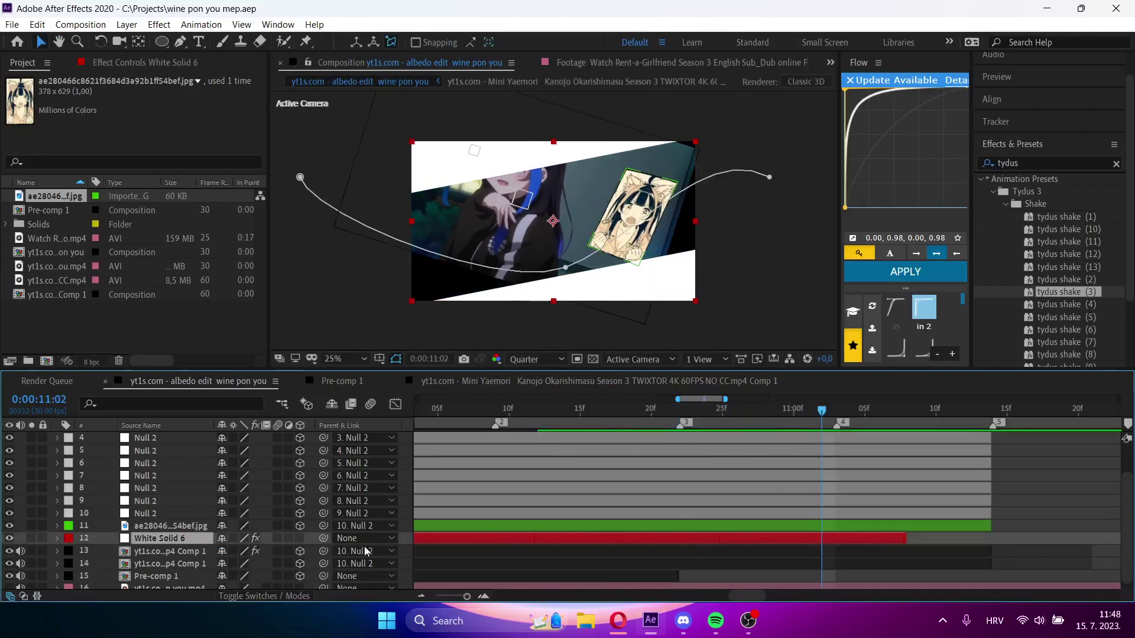
drag(245, 538, 148, 513)
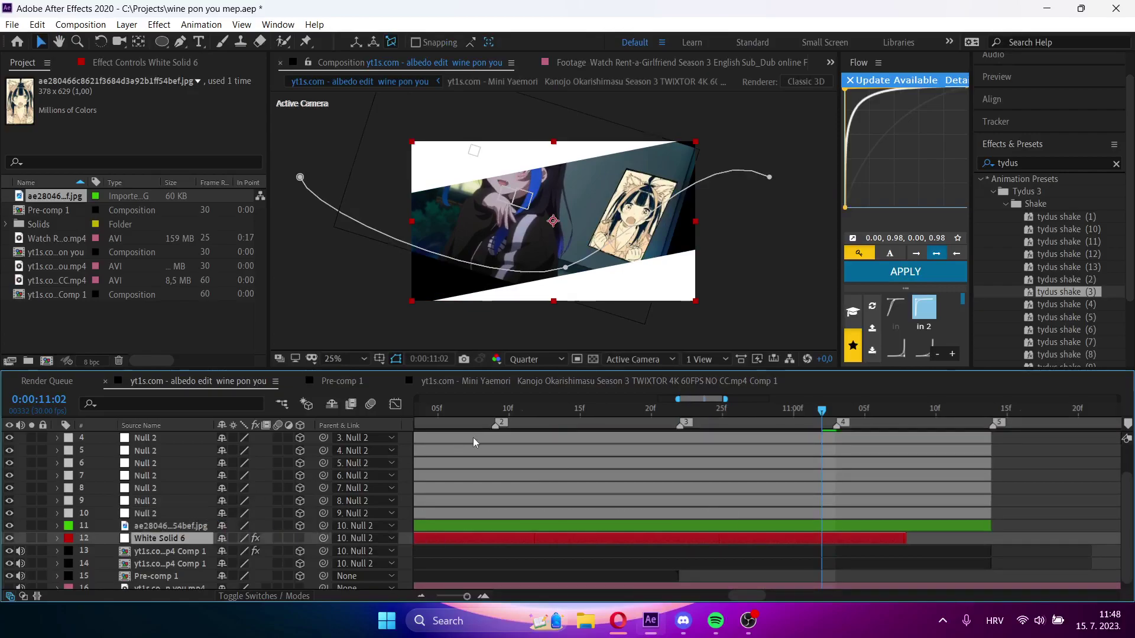
drag(519, 412, 618, 455)
key(r)
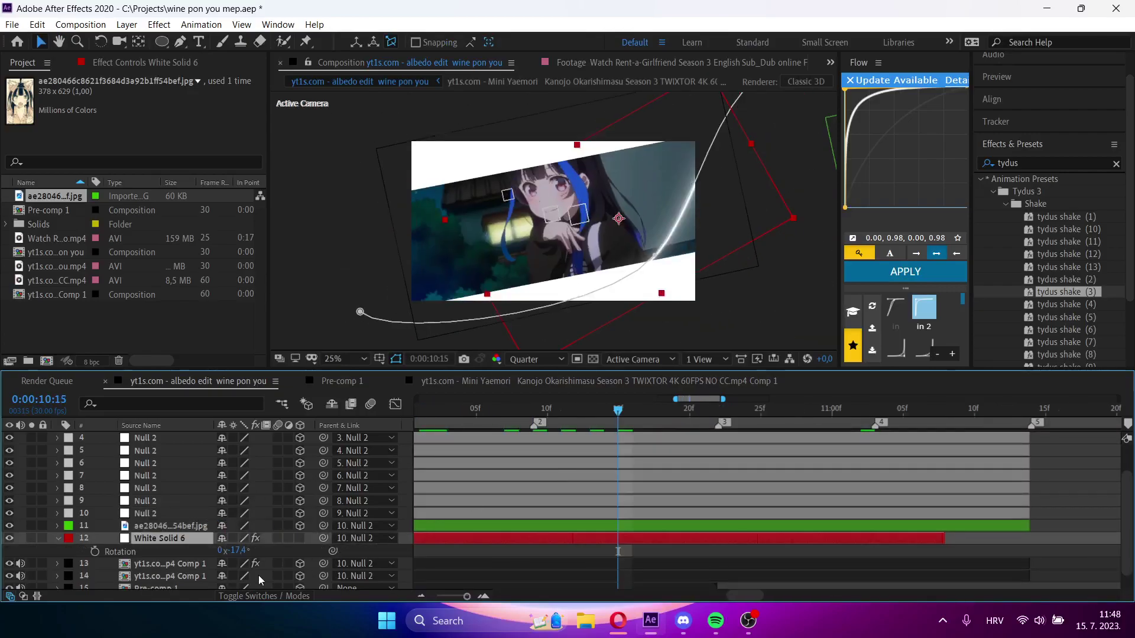
- Try White Solid 6 at 100% Scale, moved back over the frame, and preview the stroke
key(Return)
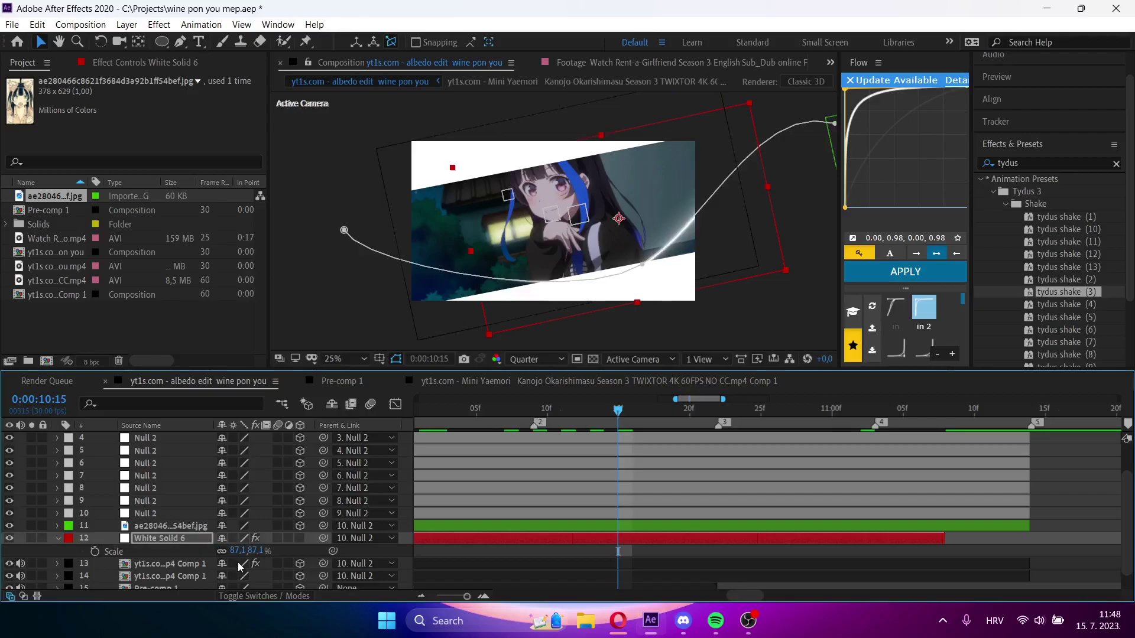
text(100)
key(Return)
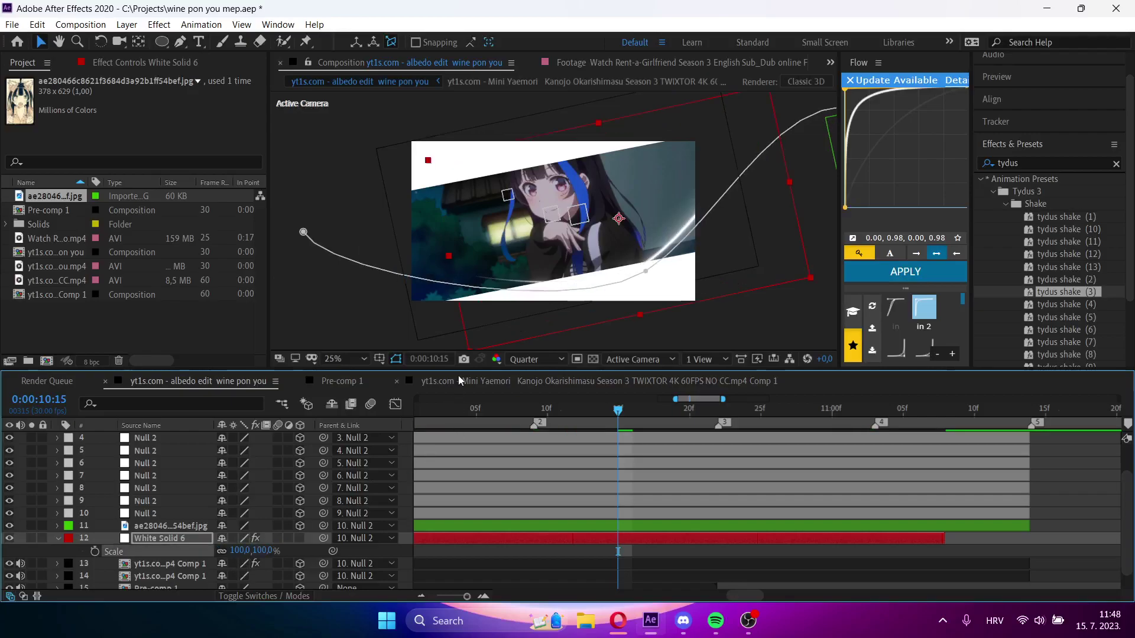
drag(405, 329, 413, 349)
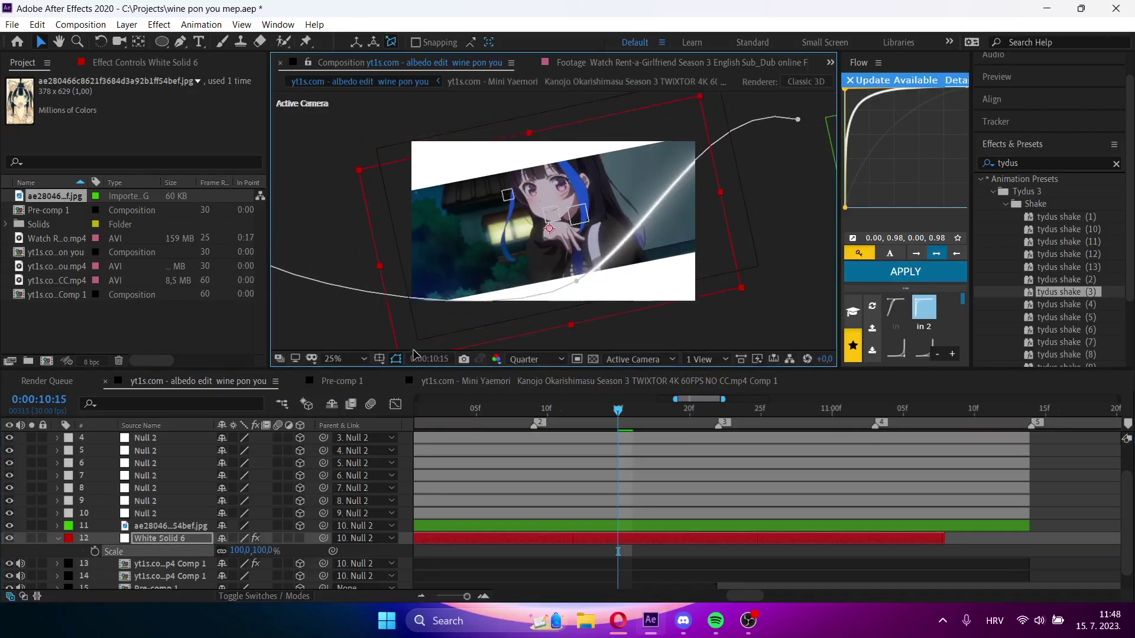
key(space)
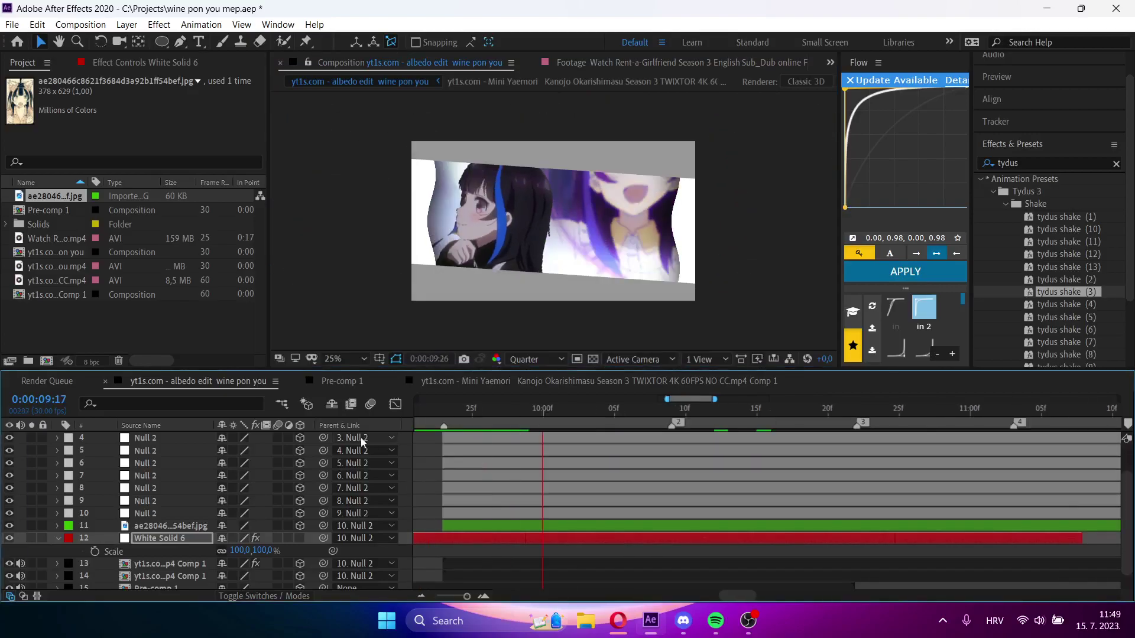
key(space)
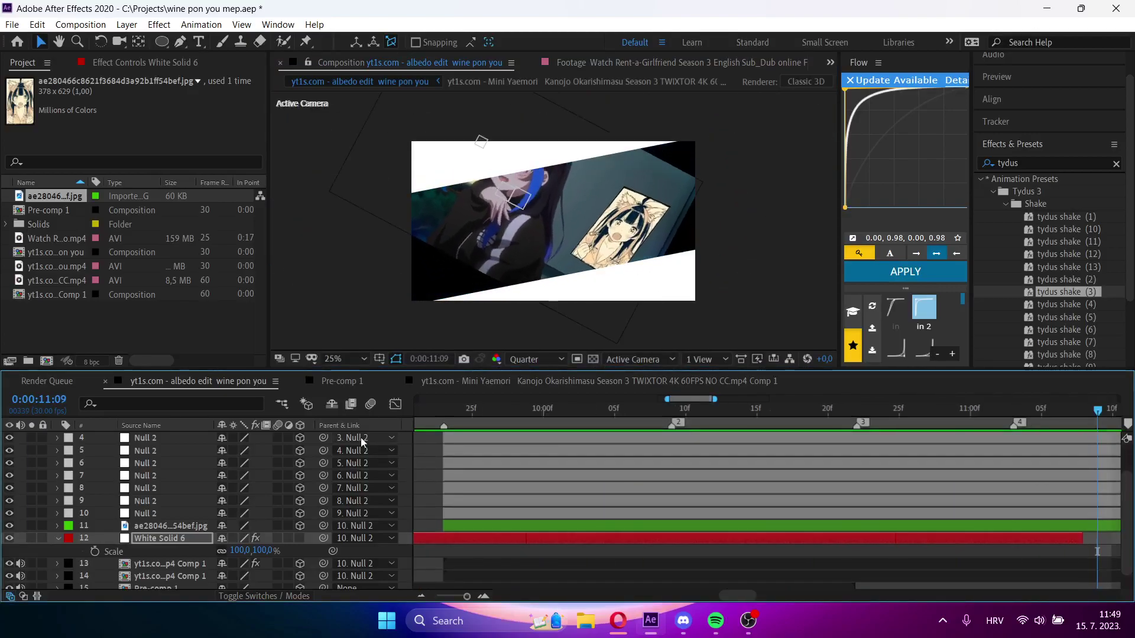
- Undo the move, scaling and parenting of White Solid 6
key(ctrl+z)
key(ctrl+z)
key(ctrl+z)
key(ctrl+z)
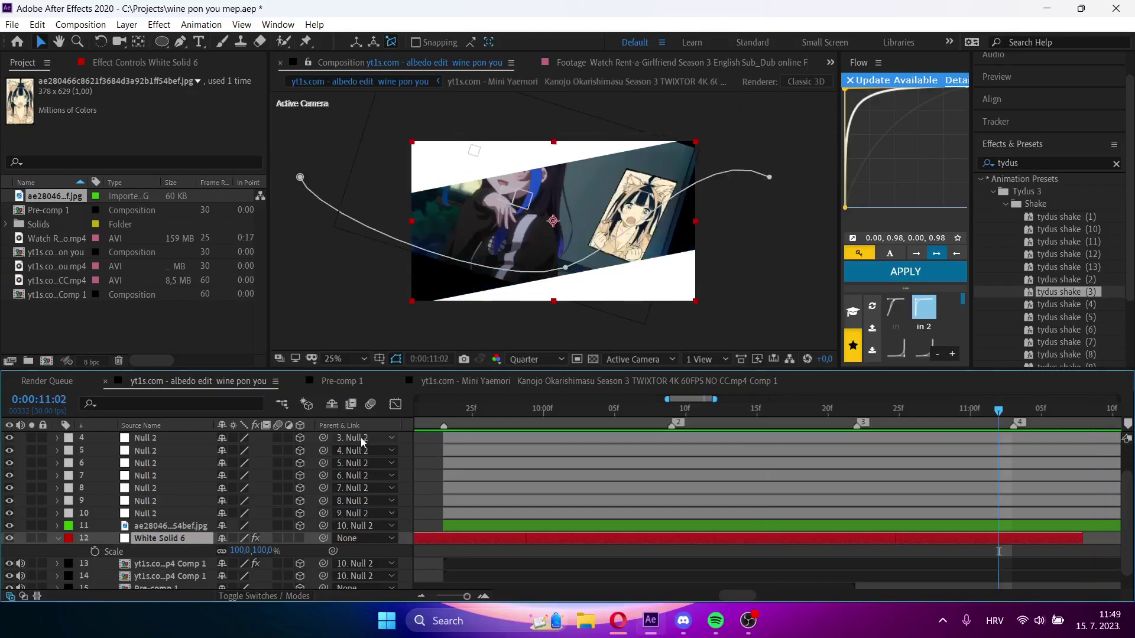
- Preview the stroke and image transition from about 0:00:09:21
key(space)
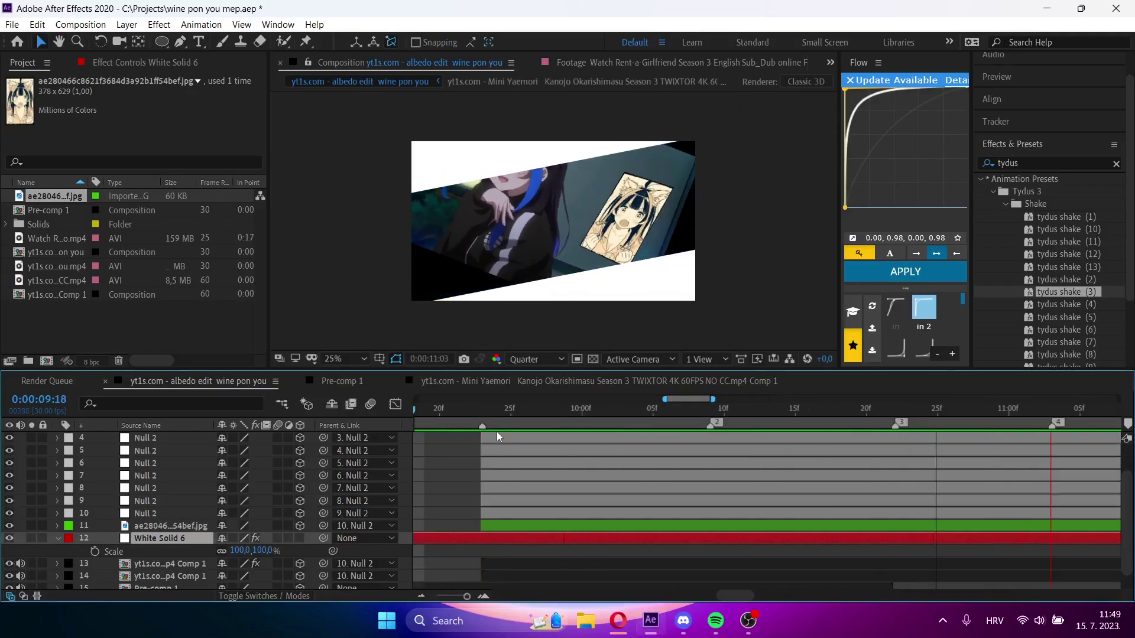
drag(477, 418, 407, 417)
key(space)
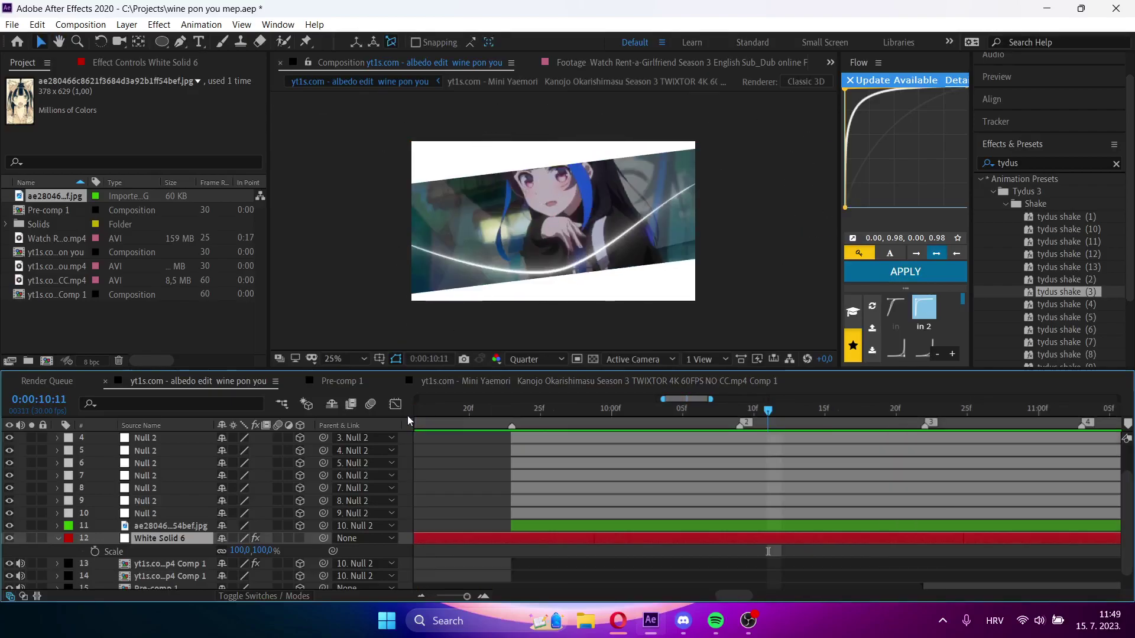
click(607, 412)
key(u)
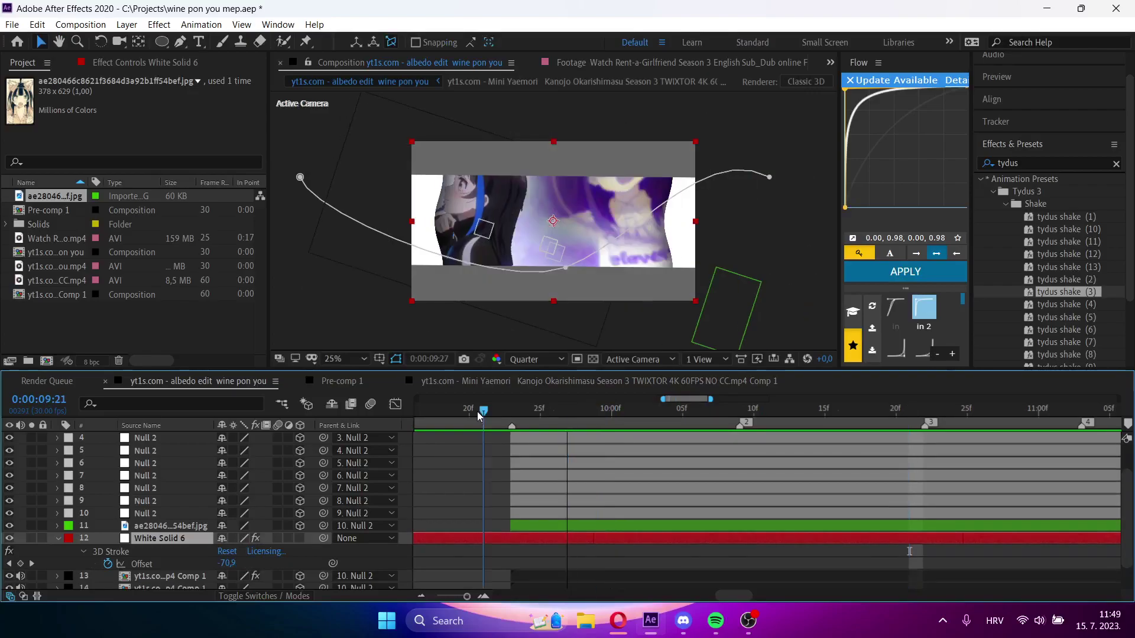
click(480, 412)
key(u)
- Trim the image layer's start to its first keyframes at 0:00:10:12
mouse_move(480, 412)
mouse_down()
mouse_move(720, 410)
mouse_move(560, 443)
mouse_move(692, 443)
mouse_move(814, 463)
mouse_up()
click(814, 526)
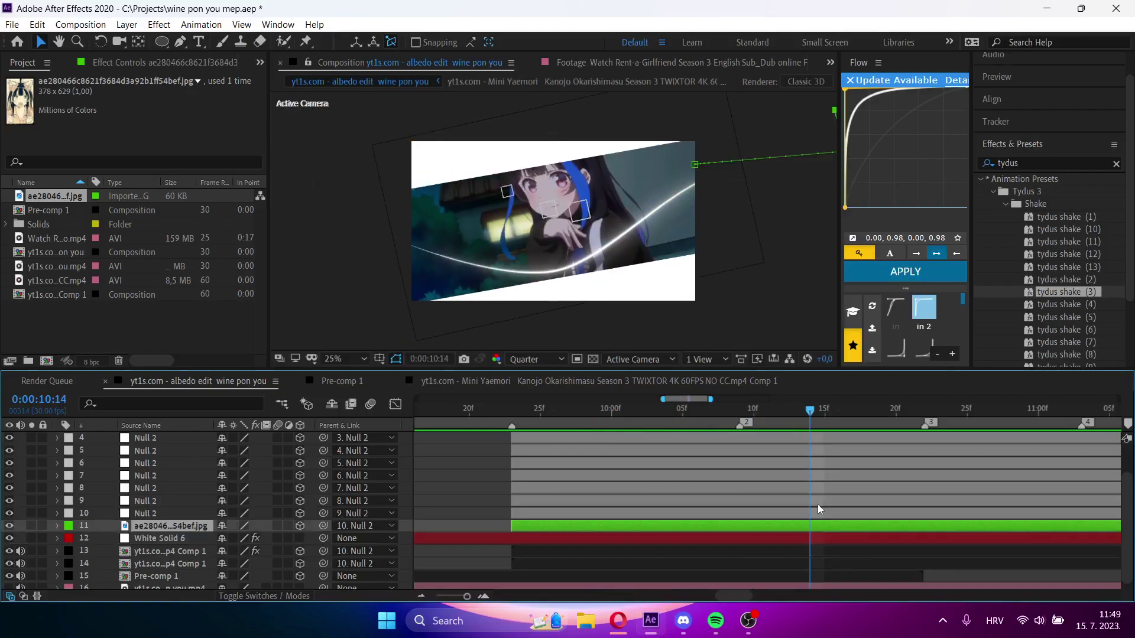
key(u)
click(786, 410)
key(alt+bracketleft)
key(u)
- Preview the transition with the trimmed image layer and save the project
click(753, 537)
key(space)
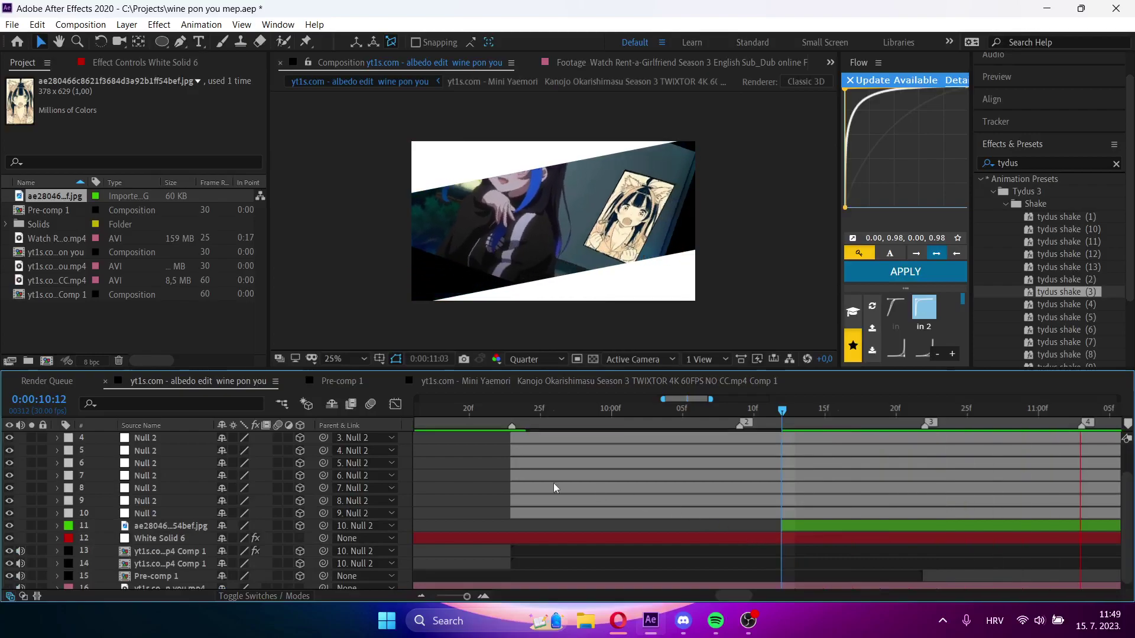
key(space)
key(alt+bracketright)
key(ctrl+s)
mouse_move(636, 412)
mouse_down()
mouse_move(519, 413)
mouse_move(638, 428)
mouse_up()
key(space)
key(space)
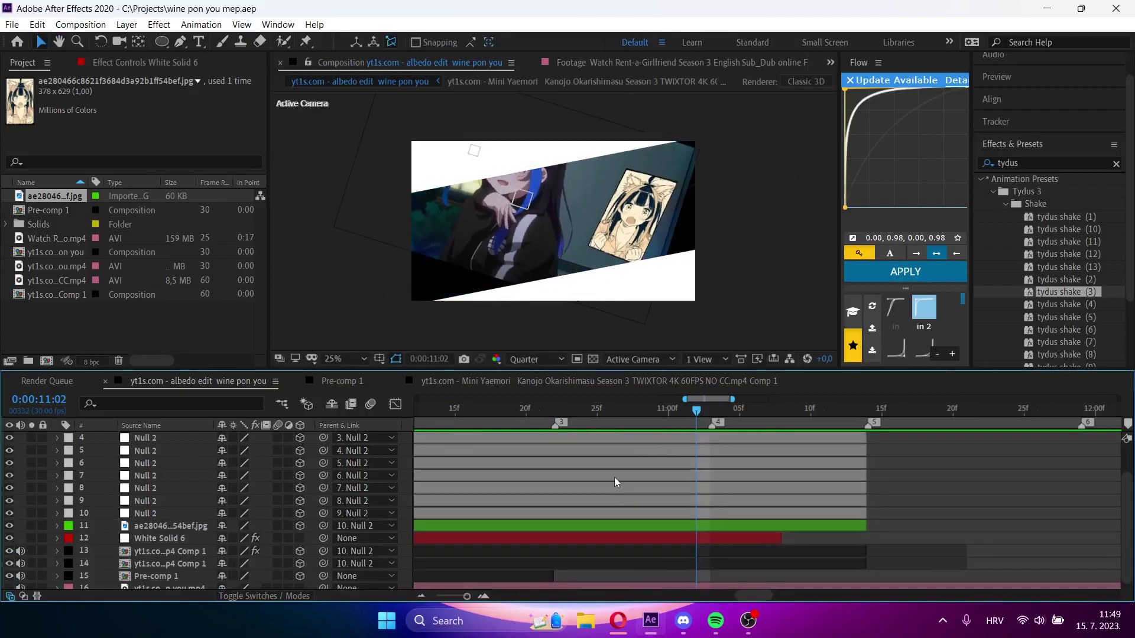
- Add Position and Scale keyframes to the layer 7 Null 2 at 0:00:10:17
click(615, 477)
click(587, 489)
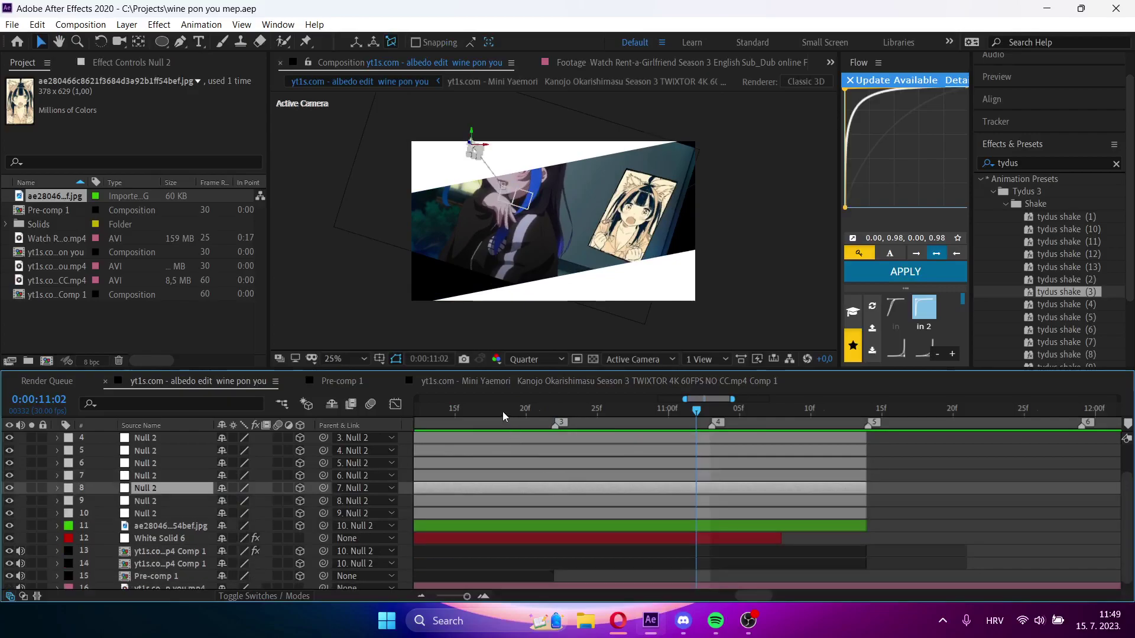
drag(504, 413, 484, 413)
click(497, 475)
key(p)
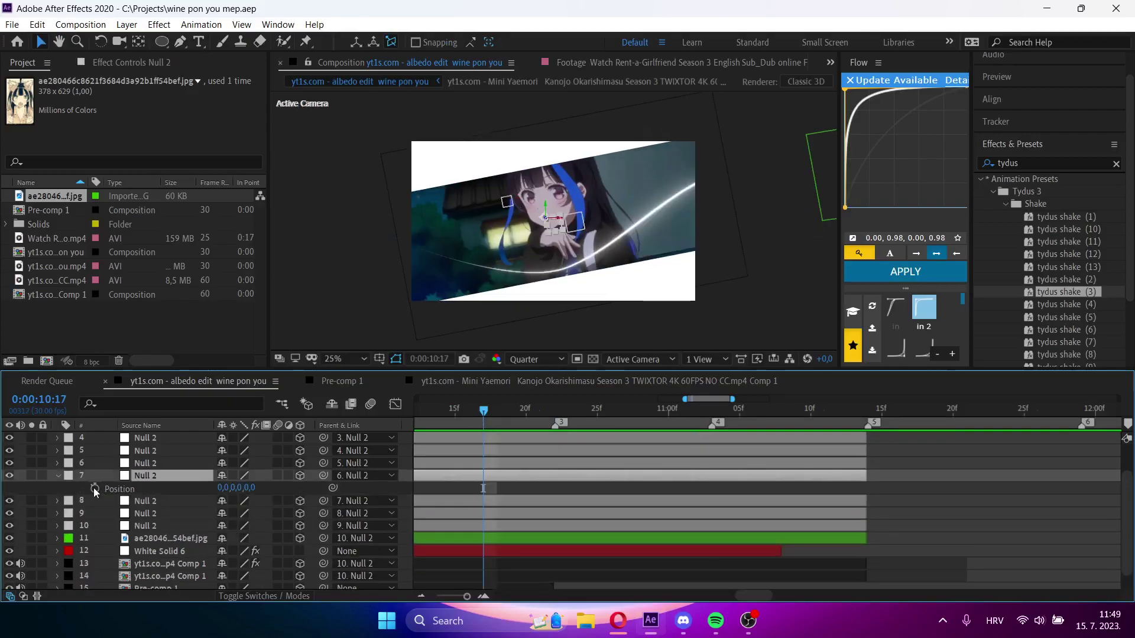
key(shift+p)
- At 0:00:11:01, set the layer 7 null's Scale to 137% and its Position to about -591, 120, 0, and preview the move
click(681, 414)
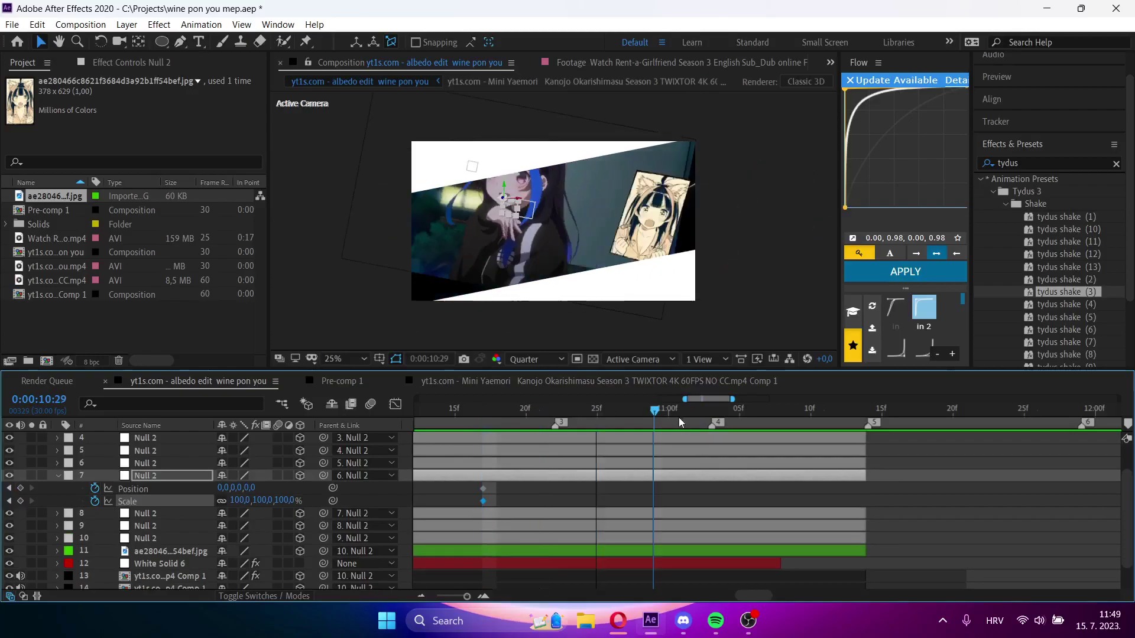
drag(241, 501, 35, 495)
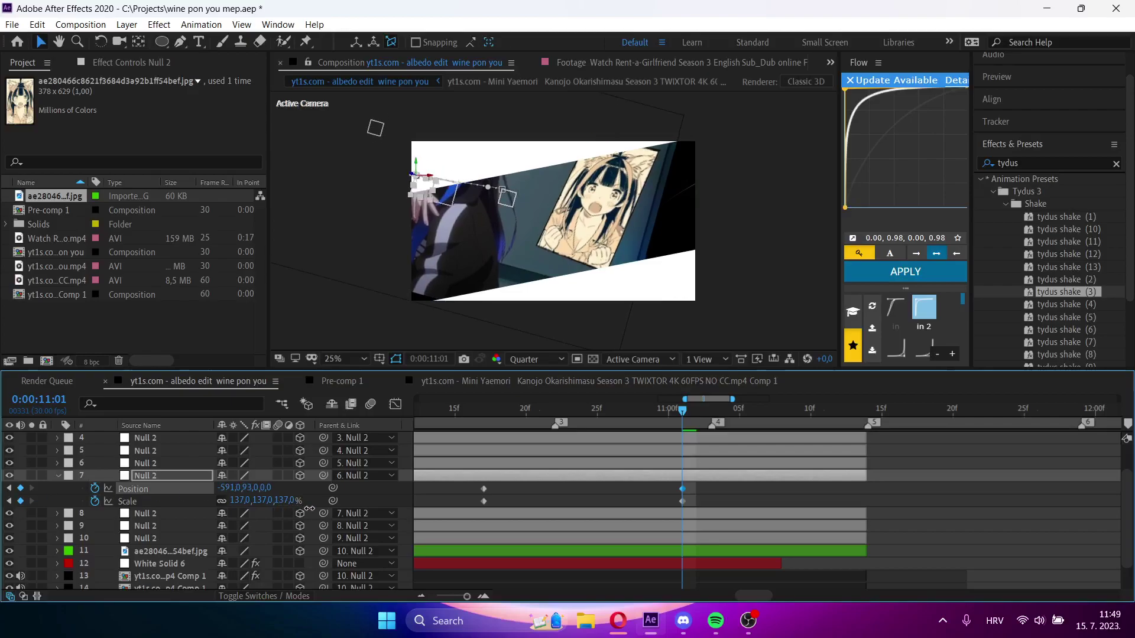
drag(308, 508, 317, 512)
drag(686, 503, 466, 485)
drag(482, 412, 399, 423)
key(space)
key(space)
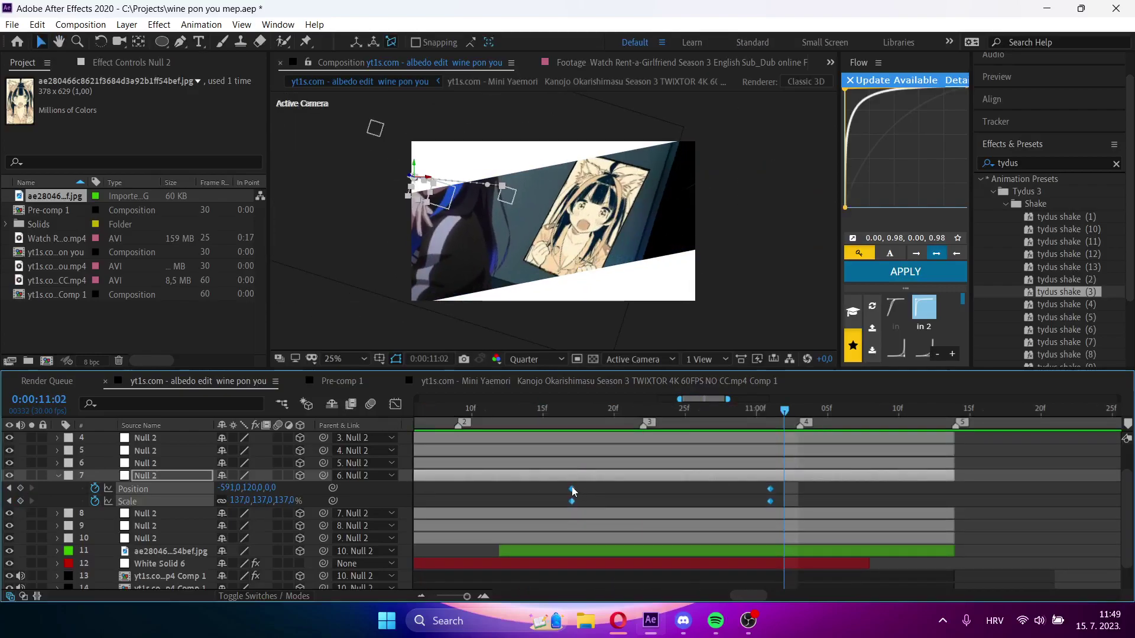
- Move the null's first Position and Scale keyframes earlier to 0:00:10:07 and preview the slower camera move
drag(572, 488, 437, 479)
click(428, 409)
drag(429, 409, 337, 435)
key(space)
key(space)
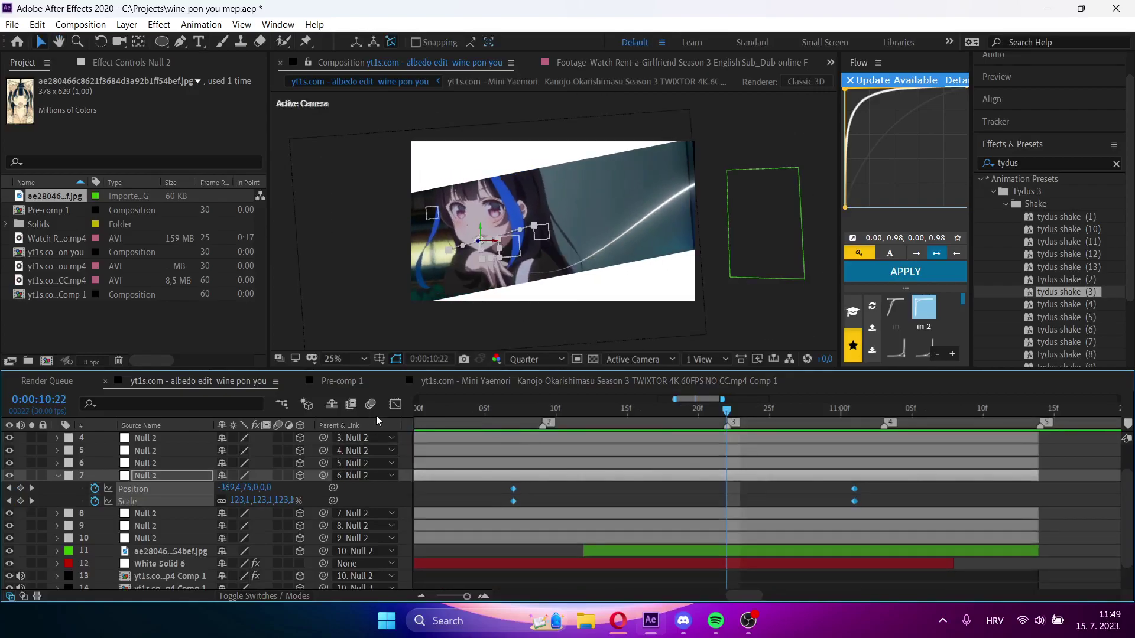
- Apply Easy Ease to the null's Position and Scale keyframes, lengthen the opening ease so speed peaks after the midpoint, and preview
drag(488, 439, 961, 597)
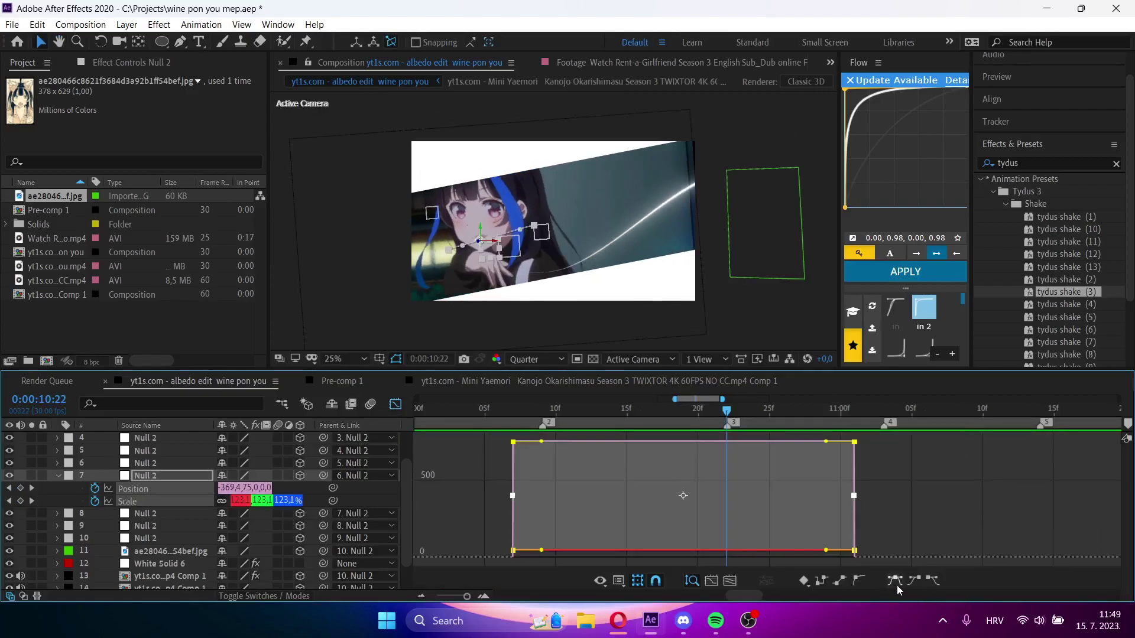
click(895, 581)
drag(572, 554, 633, 552)
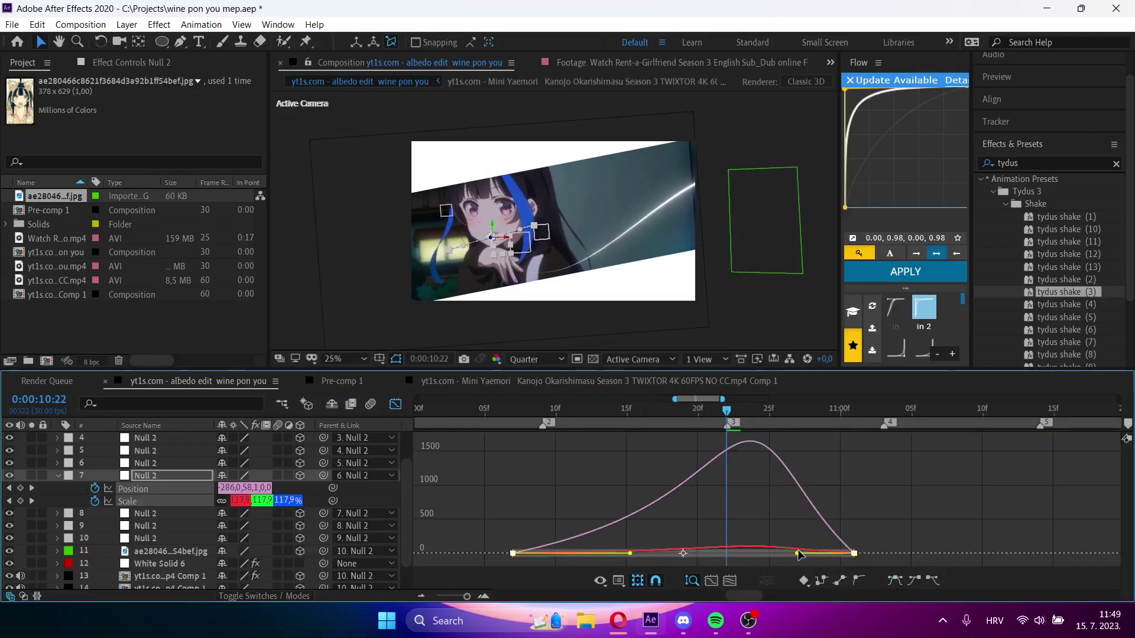
key(space)
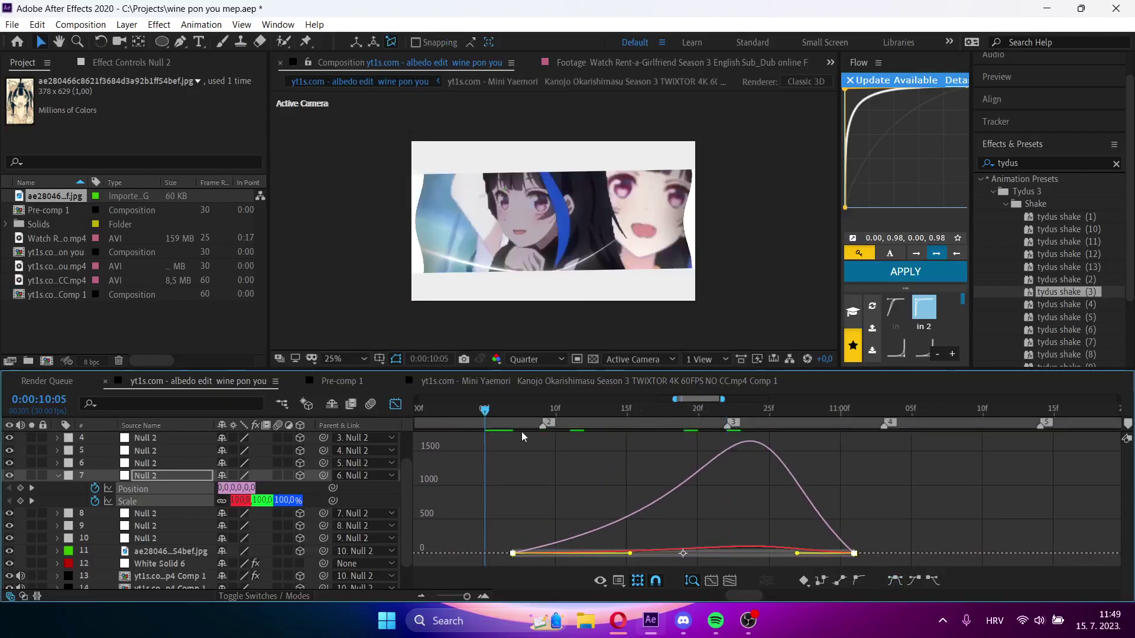
- Animate the layer 6 null's Position from 0 at 0:00:10:26 to an X value of about 1228 at 0:00:11:10
click(394, 406)
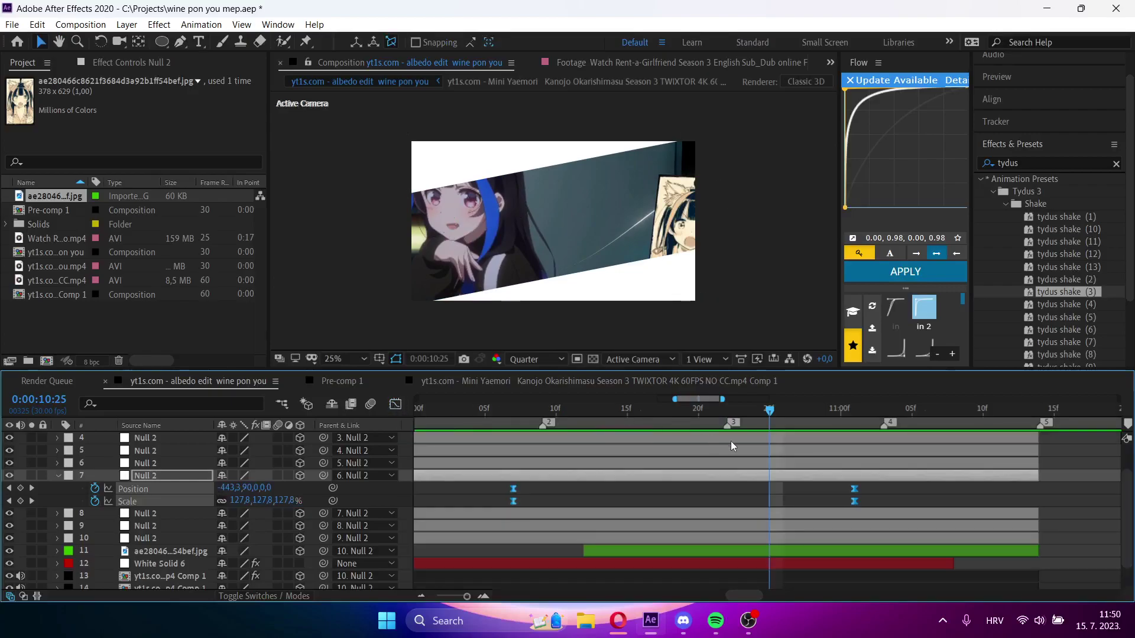
click(796, 463)
key(p)
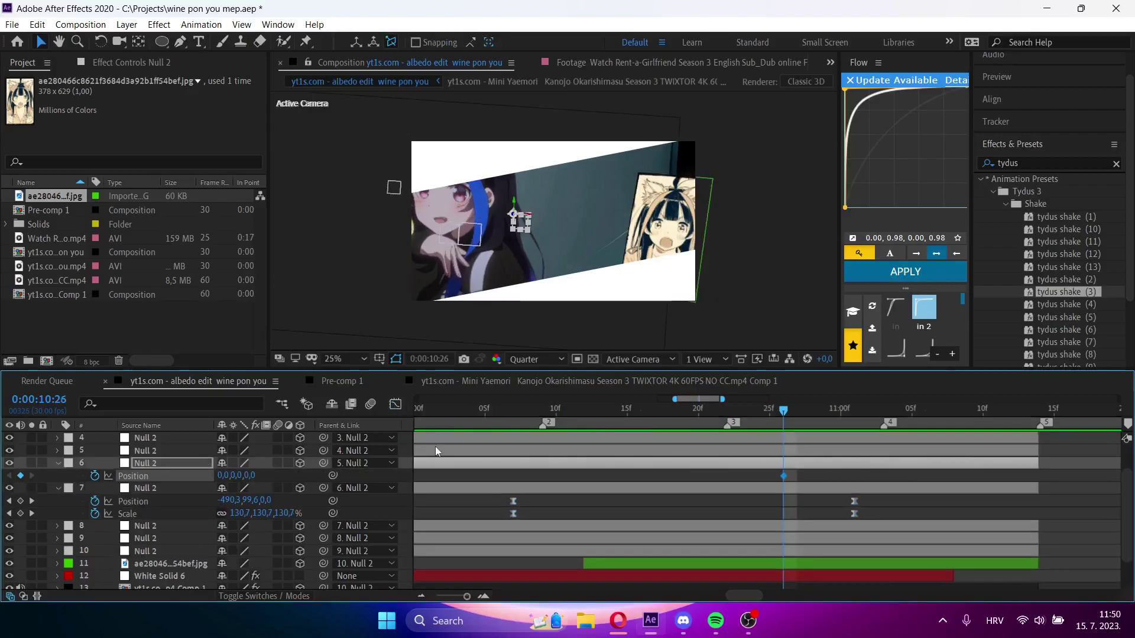
drag(786, 412, 982, 411)
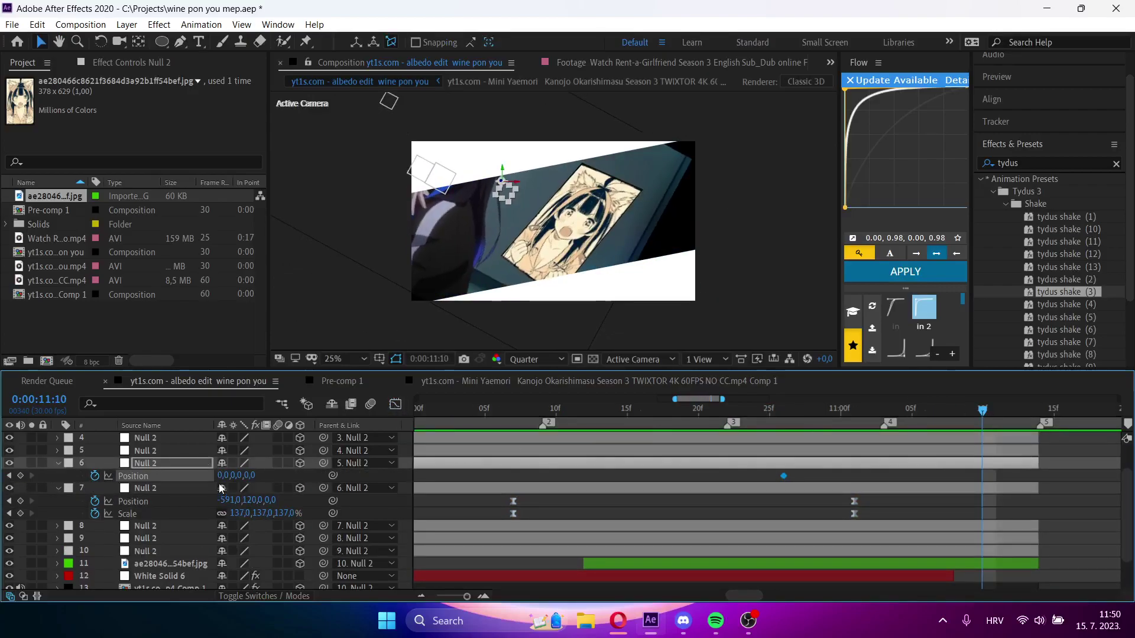
drag(221, 477, 1130, 485)
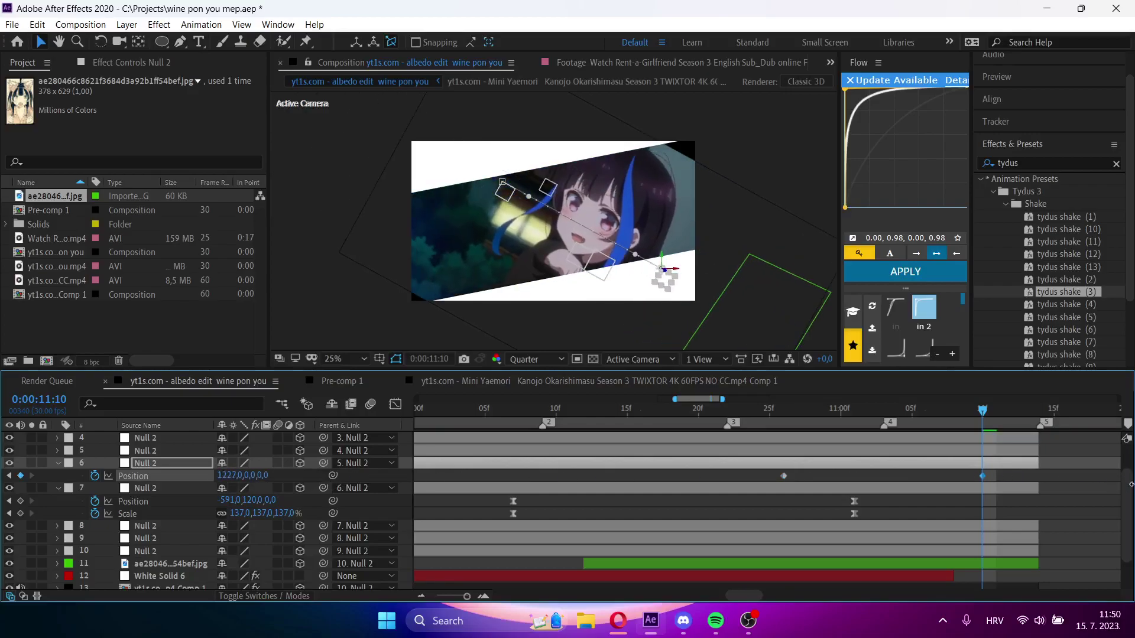
- Move the layer 3 null's last Z Rotation keyframe to 0:00:10:29, set it to 5°, and preview the motion
scroll(831, 458, up, 3)
click(831, 462)
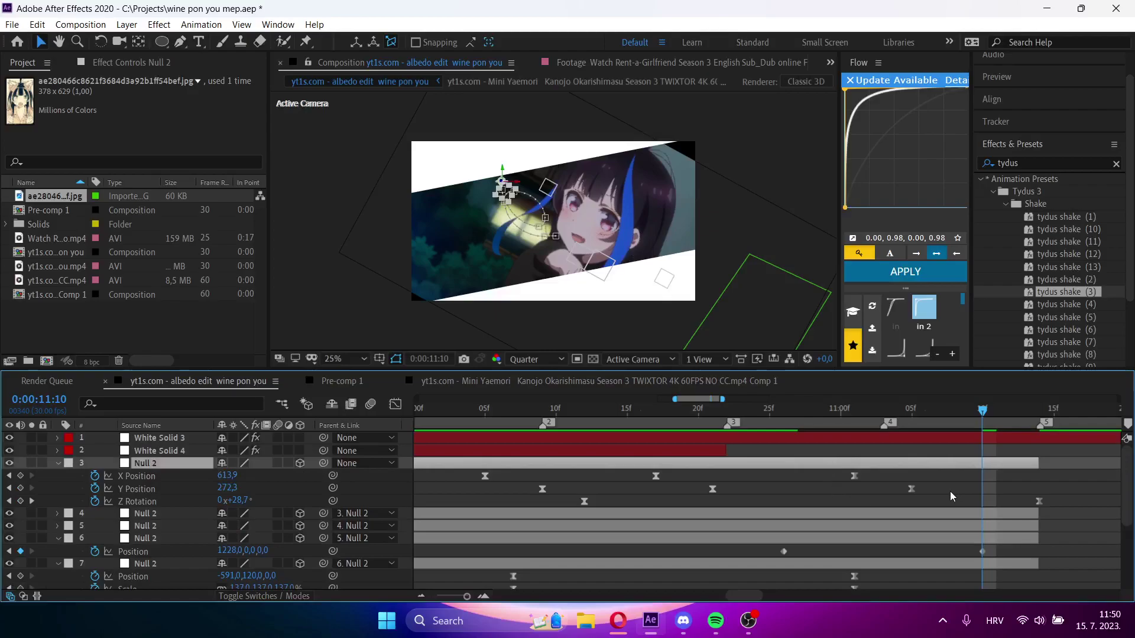
drag(1038, 500, 911, 504)
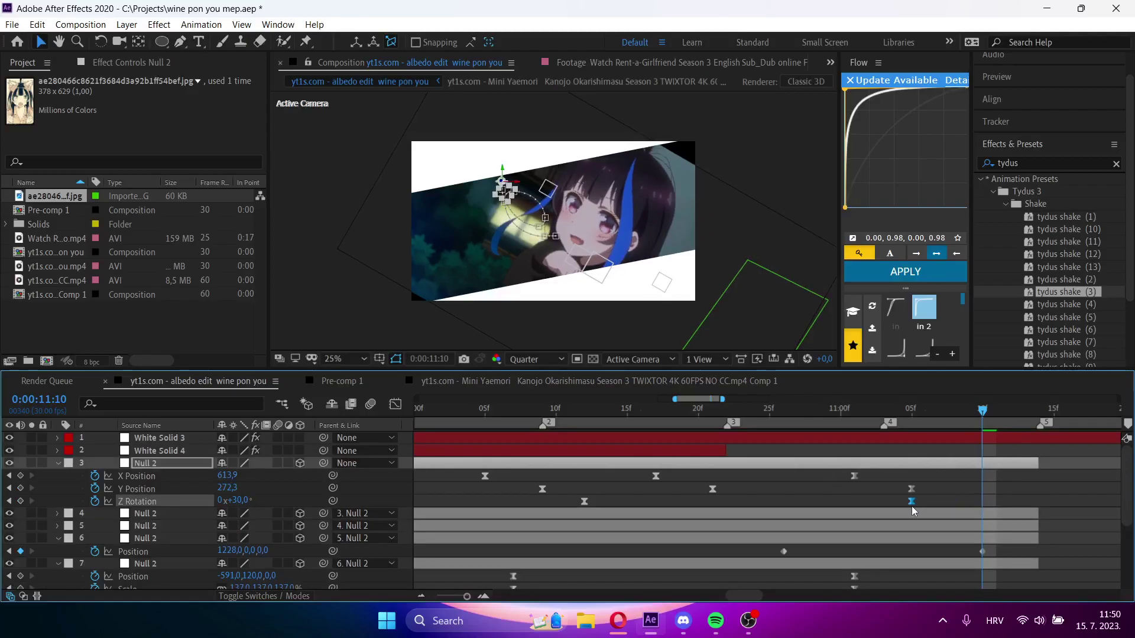
drag(580, 410, 824, 454)
drag(234, 500, 220, 503)
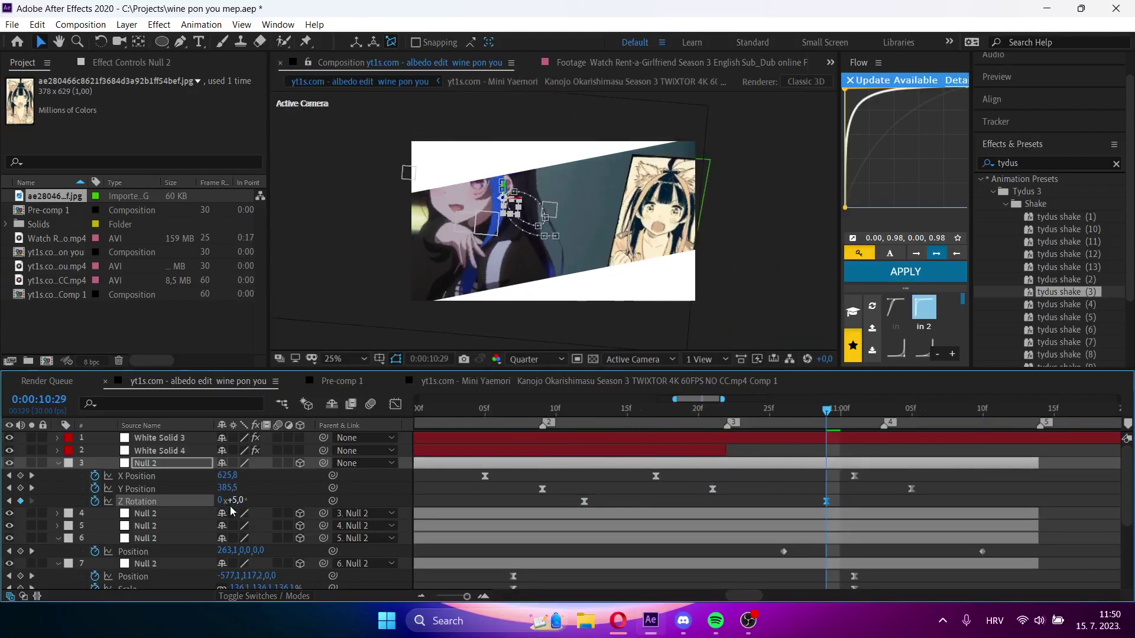
key(space)
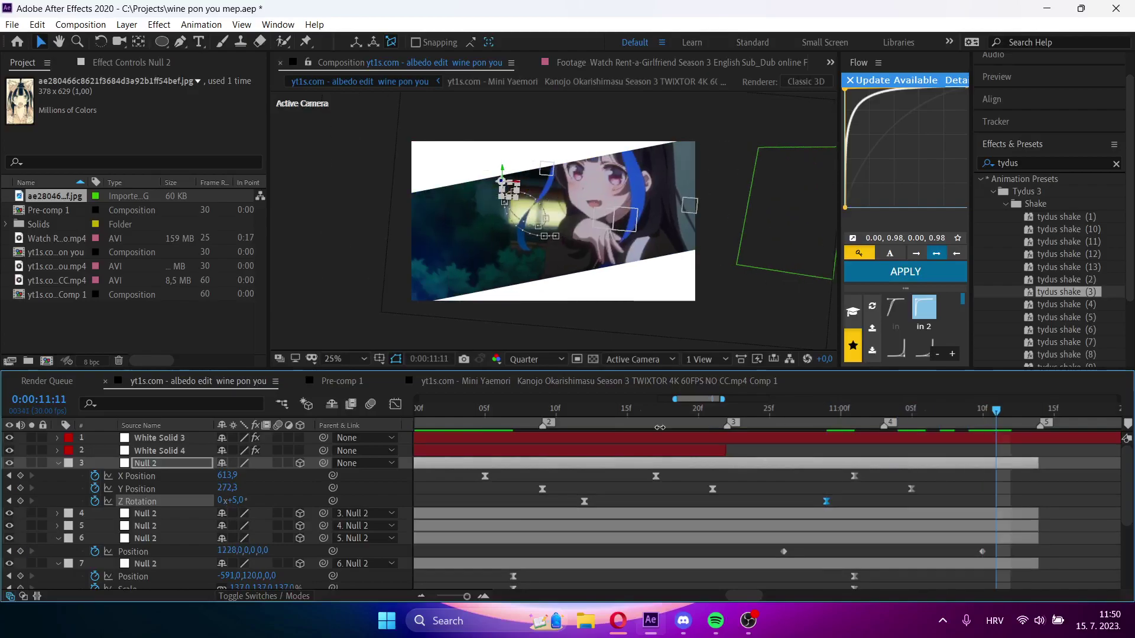
- Add a -10° Z Rotation keyframe to the layer 3 null, move it to 0:00:11:15, and preview
text(-1)
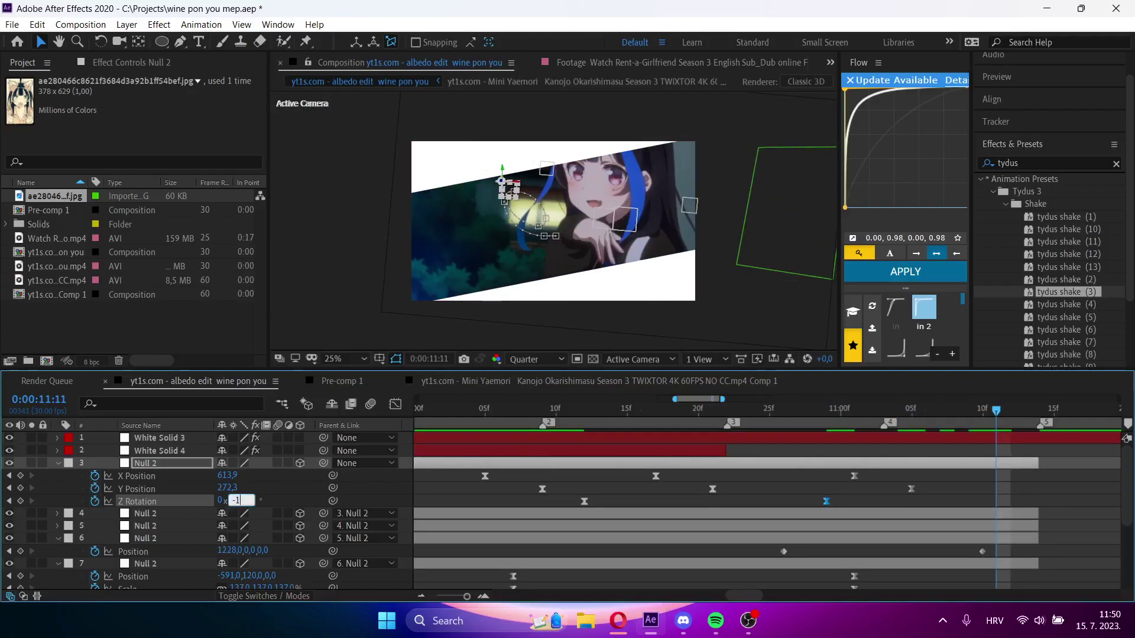
text(0)
key(Return)
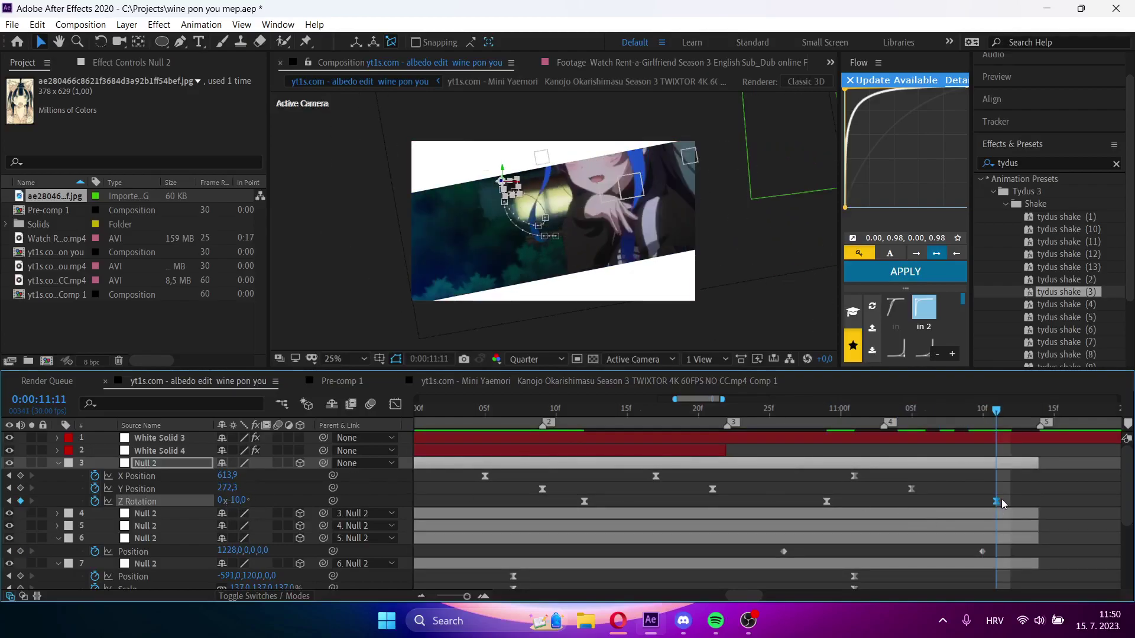
drag(997, 502, 1055, 513)
key(space)
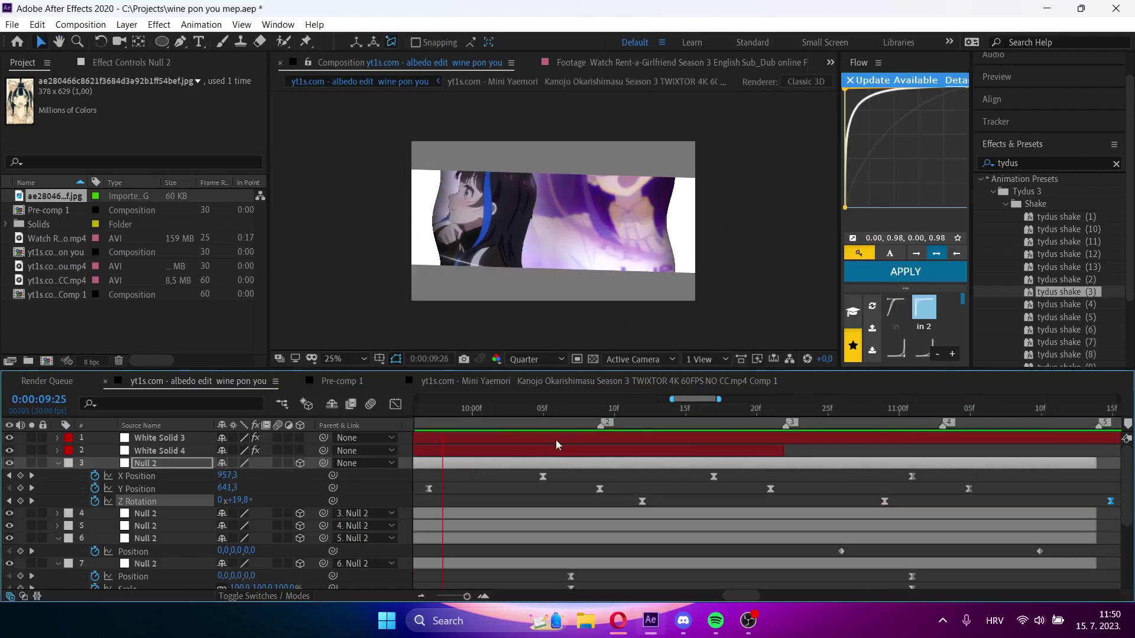
- Remove the Position keyframes from the layer 6 null, preview the result, and collapse the layer's properties
drag(824, 555, 1059, 554)
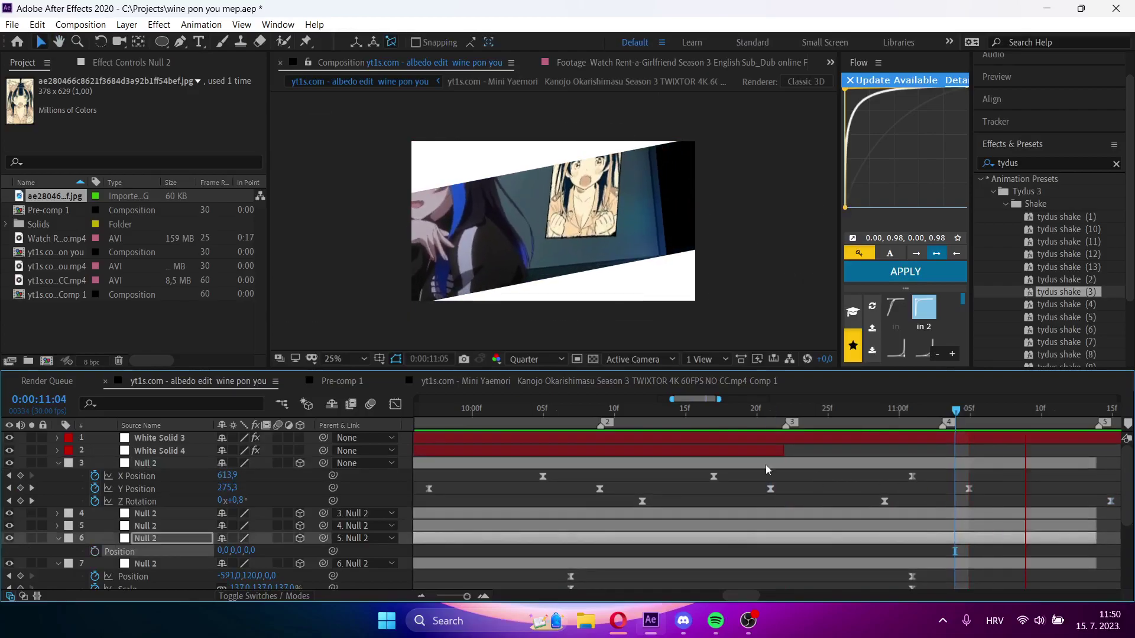
drag(668, 409, 413, 409)
key(space)
key(u)
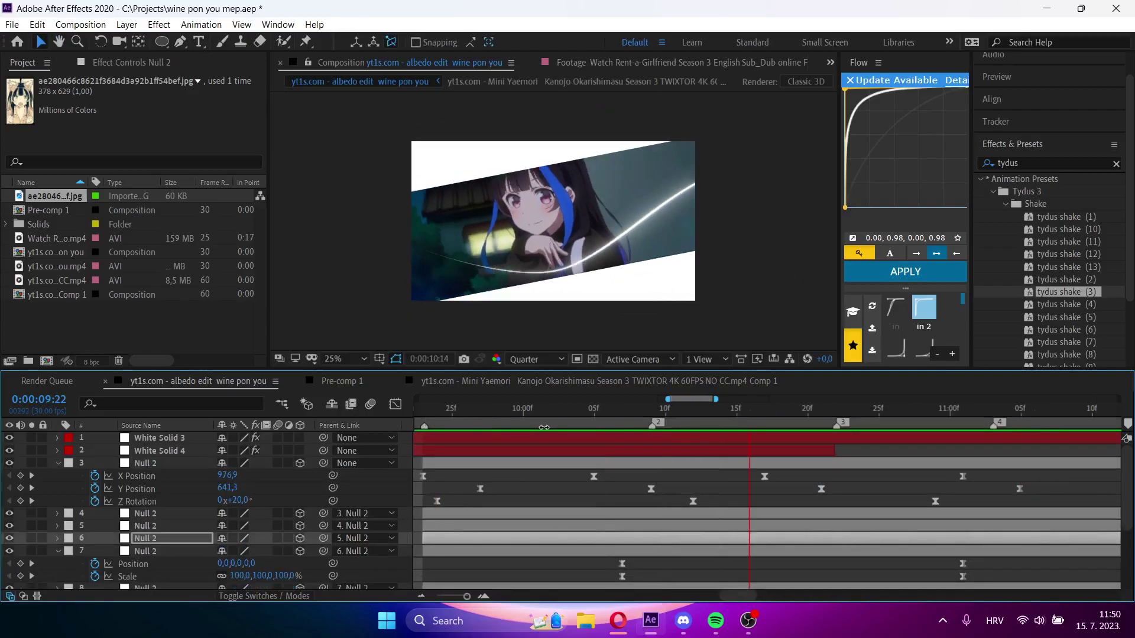
- Play through the transition from marker 1 and again from around 0:00:10:05, examining the shake and the move towards the image
key(space)
key(space)
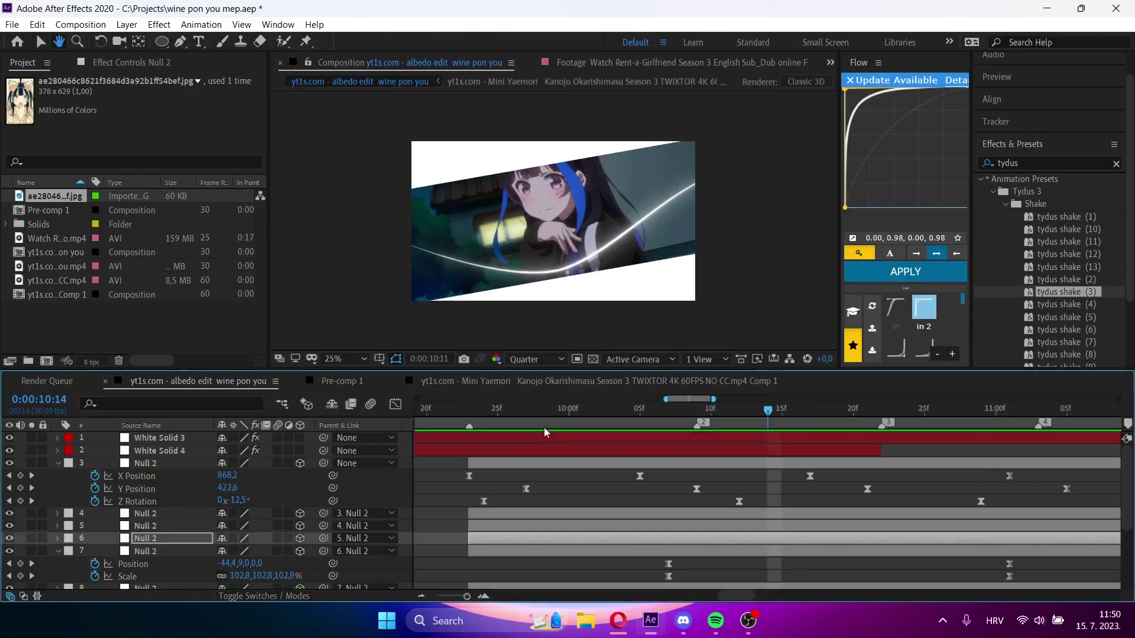
key(1)
key(space)
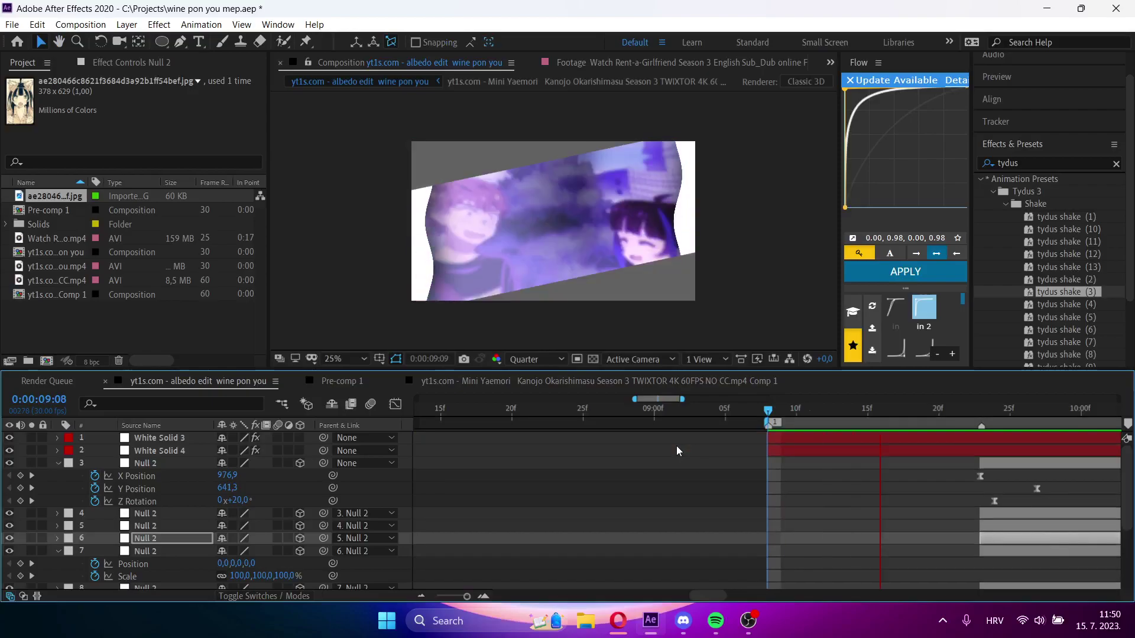
key(space)
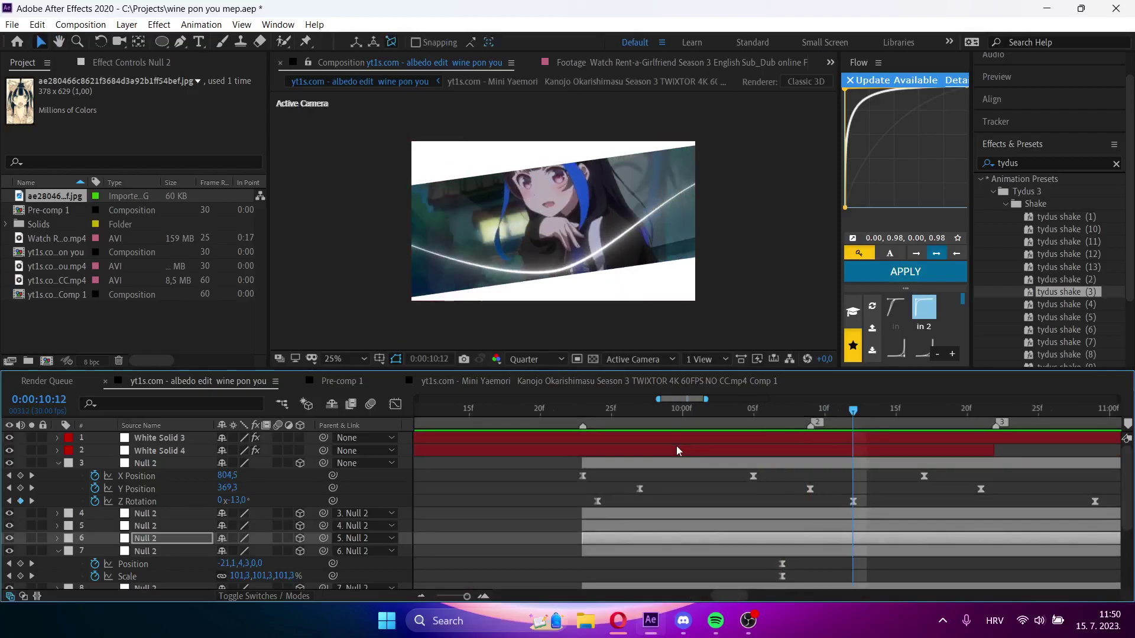
key(space)
key(space)
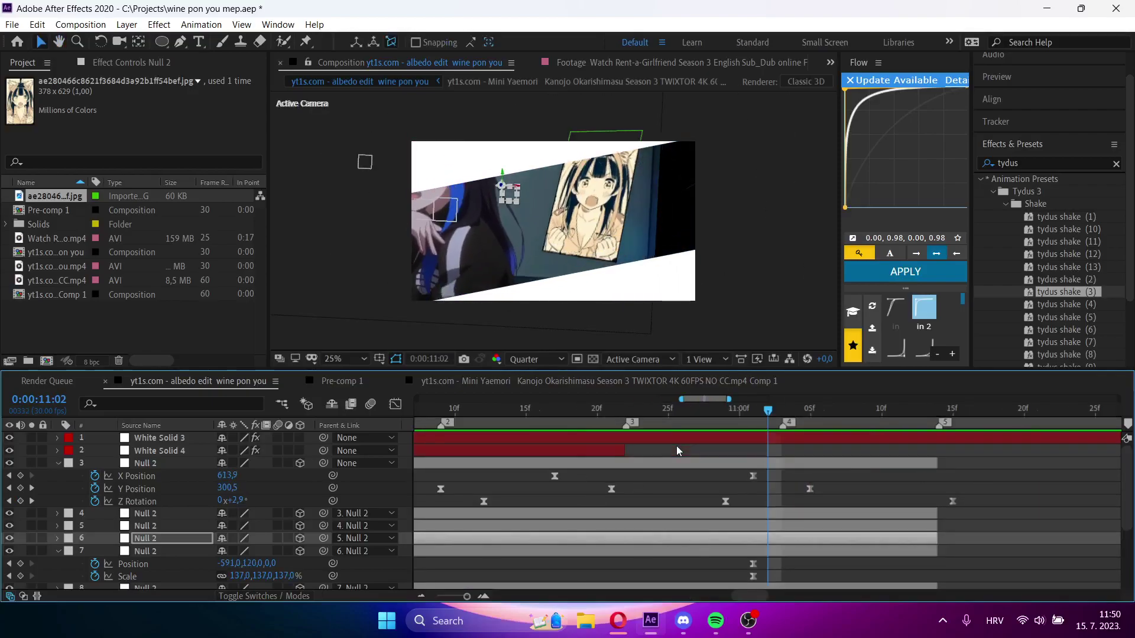
scroll(686, 533, down, 1)
scroll(685, 527, down, 2)
drag(666, 417, 391, 434)
key(space)
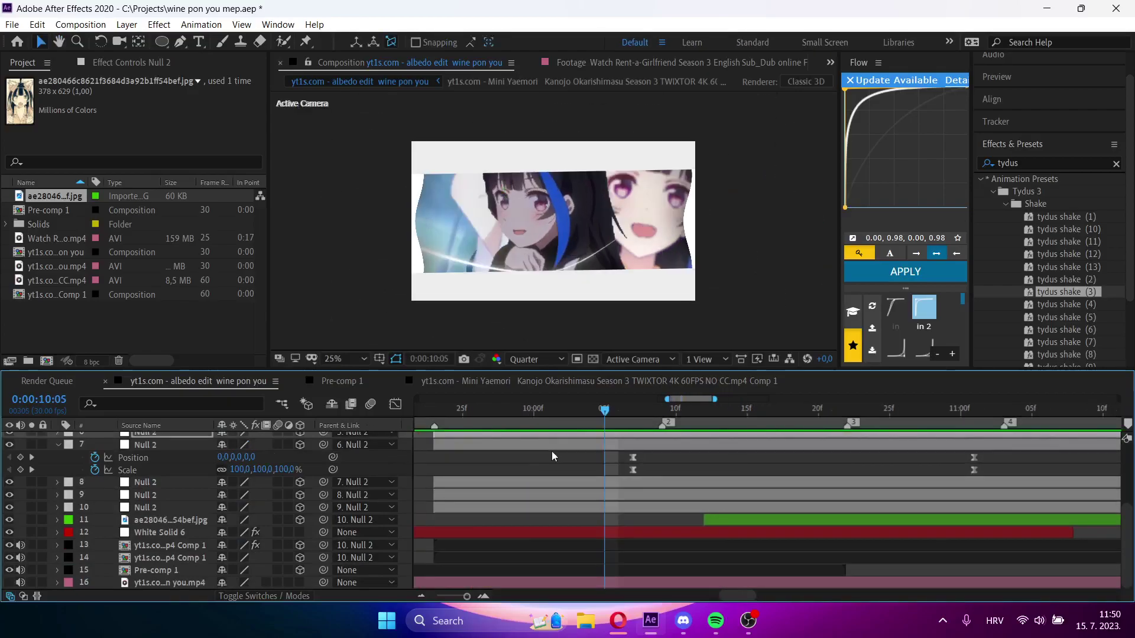
key(space)
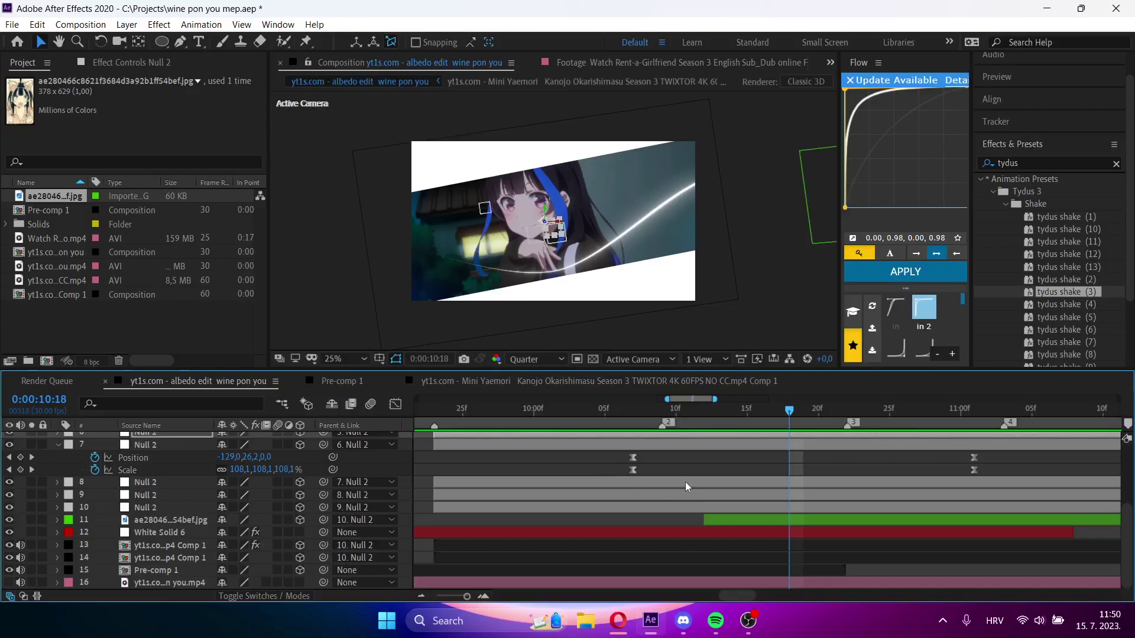
scroll(686, 481, up, 1)
key(space)
key(space)
scroll(686, 481, up, 1)
scroll(685, 480, up, 1)
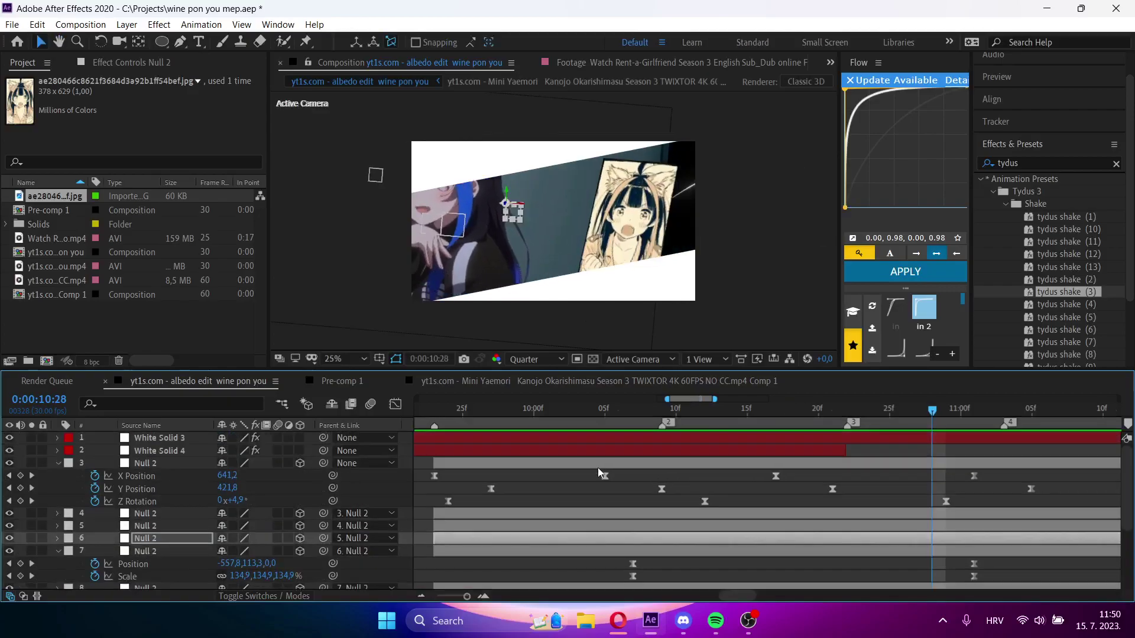
- Remove all X Position, Y Position and Z Rotation keyframes from the layer 3 null
click(571, 461)
click(447, 409)
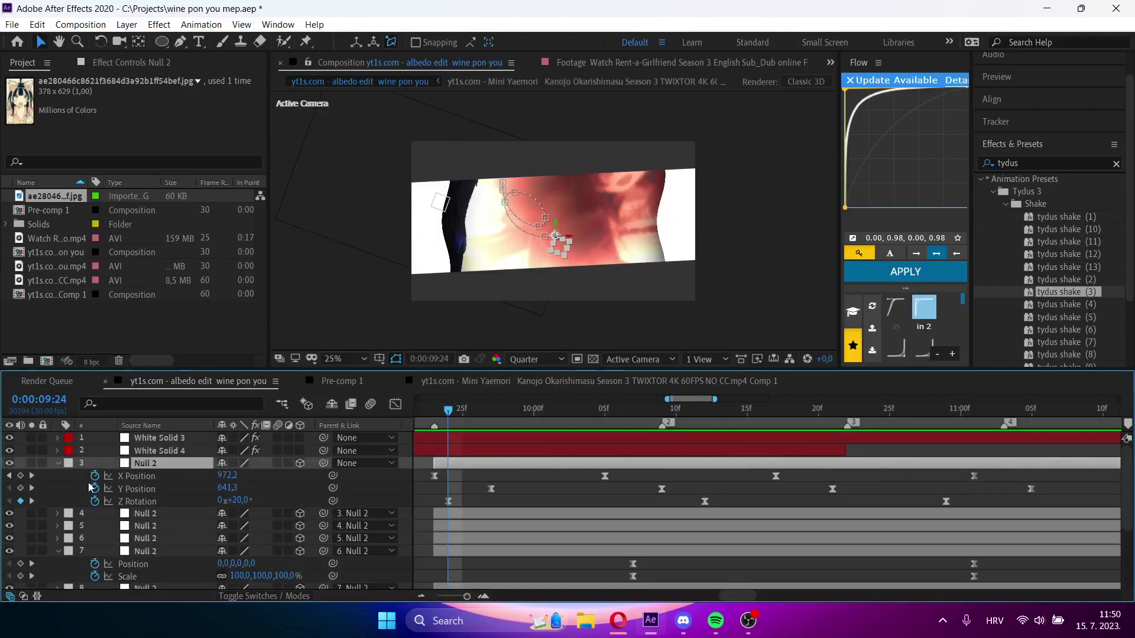
drag(94, 476, 97, 502)
- Apply the tydus shake (8) preset to the layer 3 null from the layer's start at 0:00:09:23
key(Page_Up)
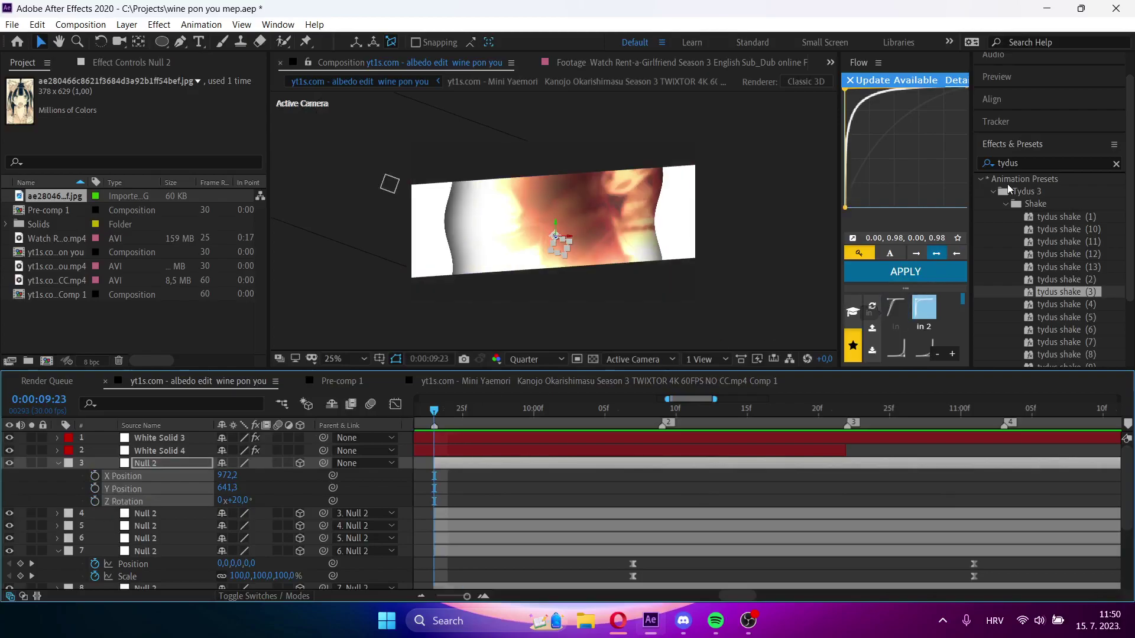
click(1082, 353)
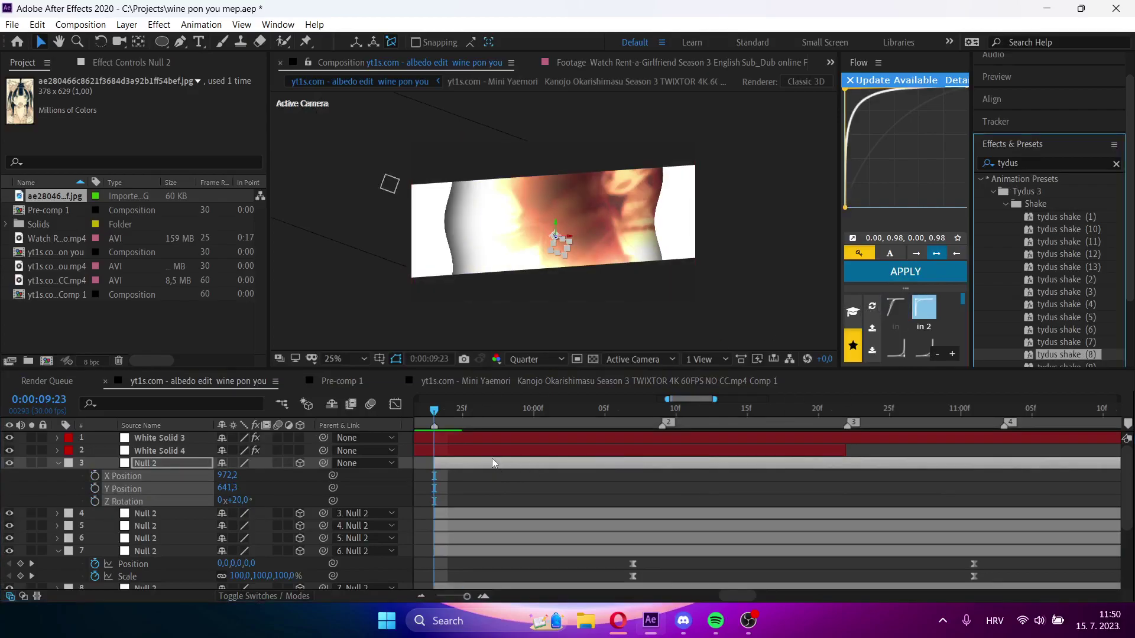
drag(477, 413, 512, 414)
key(i)
double_click(1091, 355)
- Stretch the layer 3 null's shake keyframes proportionally so the last Rotation keyframe lands at the layer's end
drag(469, 412, 827, 451)
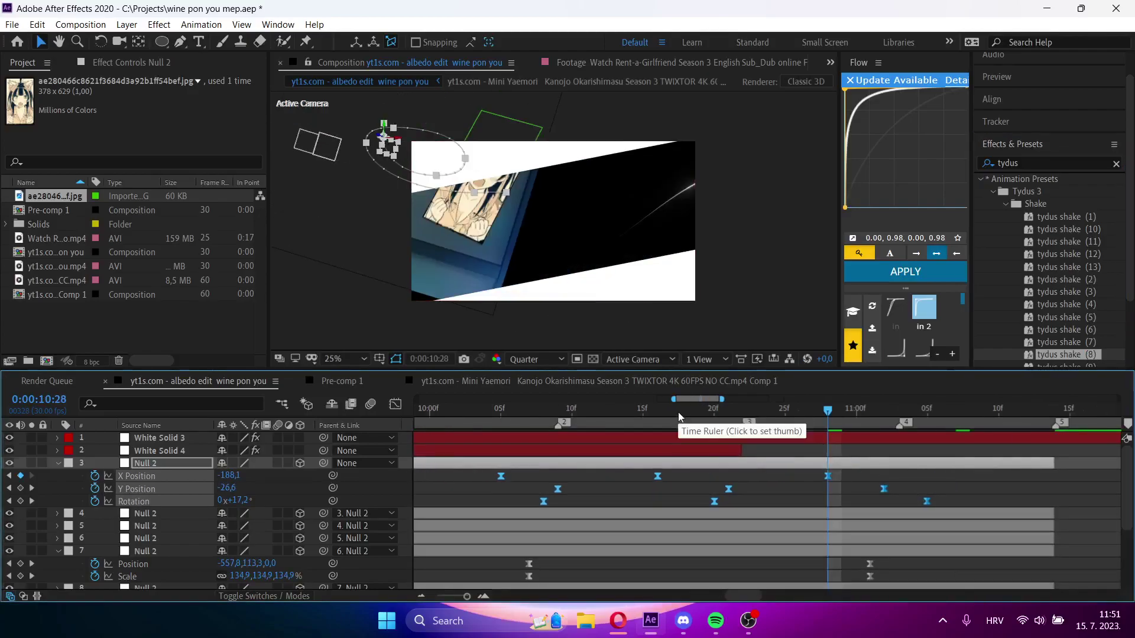
drag(722, 399, 746, 399)
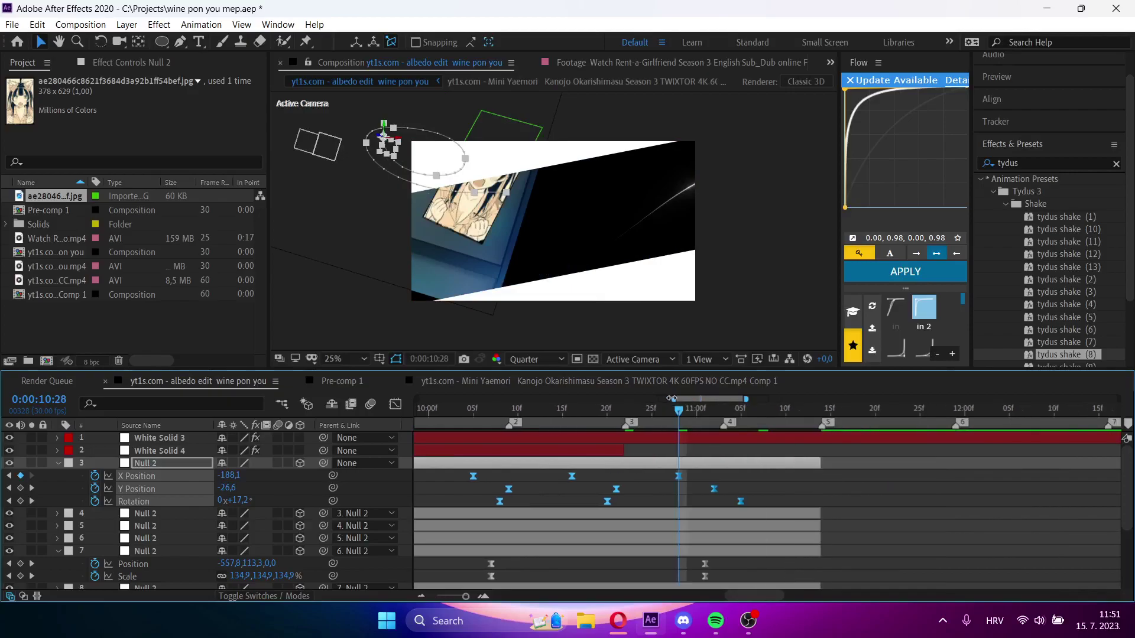
drag(673, 399, 660, 399)
drag(800, 501, 868, 501)
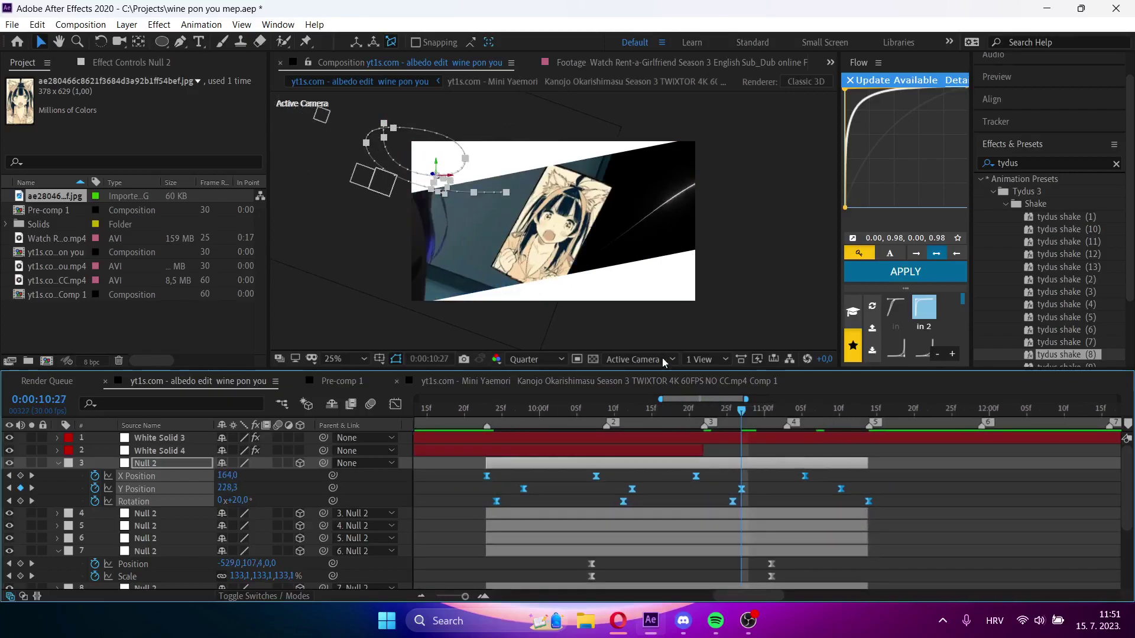
- Shift the shake's X and Y Position keyframes together to about 1440, 708 at 0:00:10:27, and preview the framing
drag(440, 182, 641, 257)
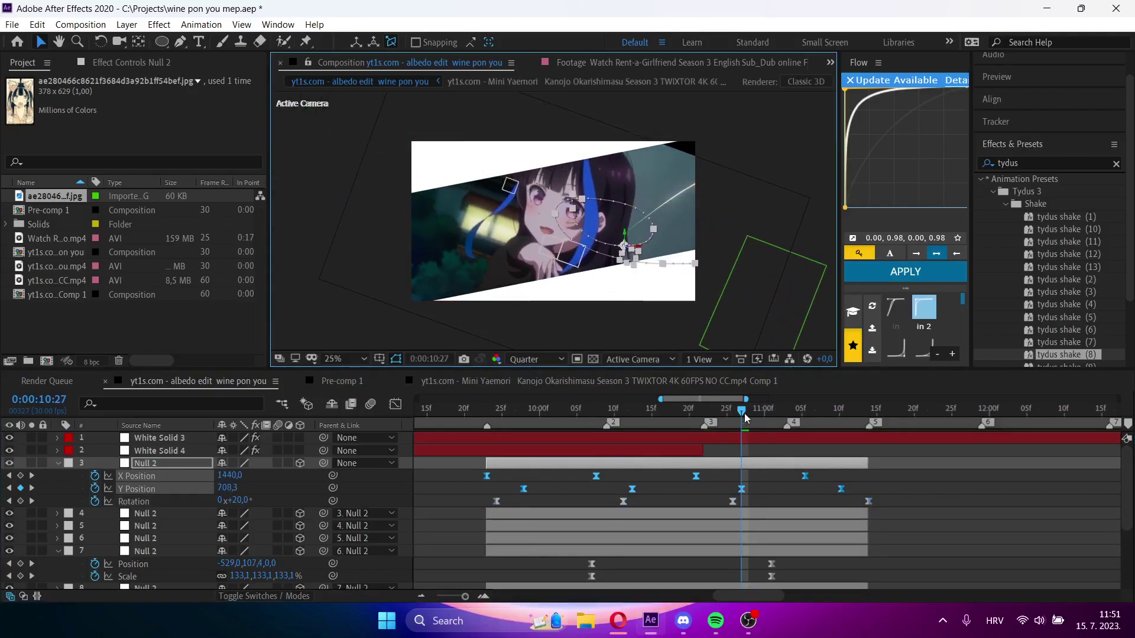
drag(747, 414, 519, 432)
key(space)
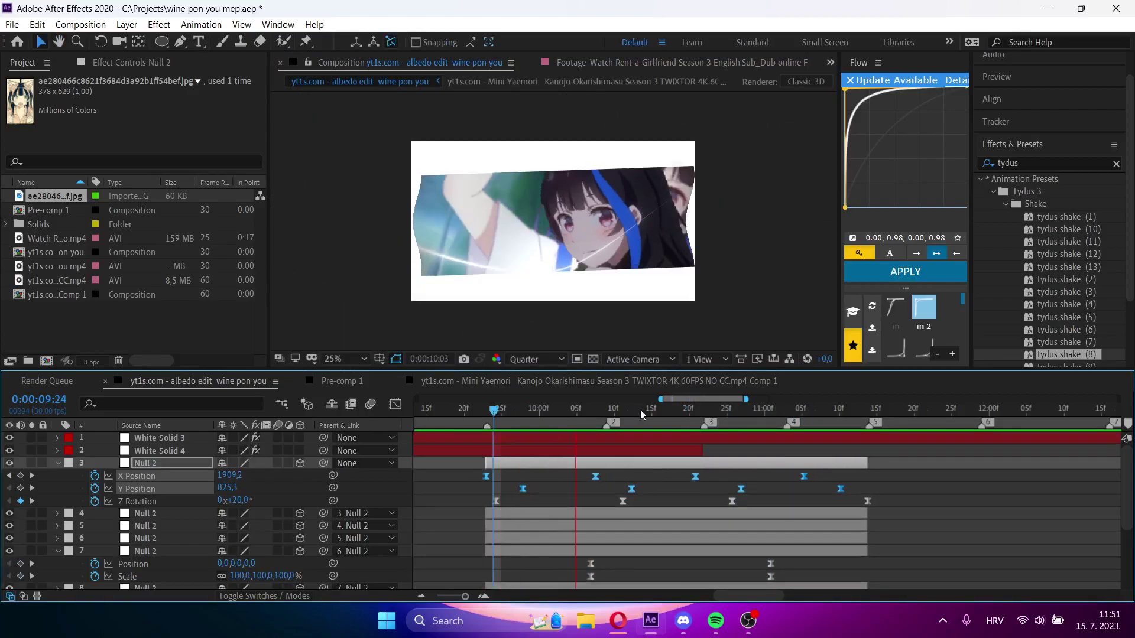
- Shift the whole shake path left until X Position is about 1538 at 0:00:09:23, preview it, and collapse the null's properties
drag(531, 409, 700, 431)
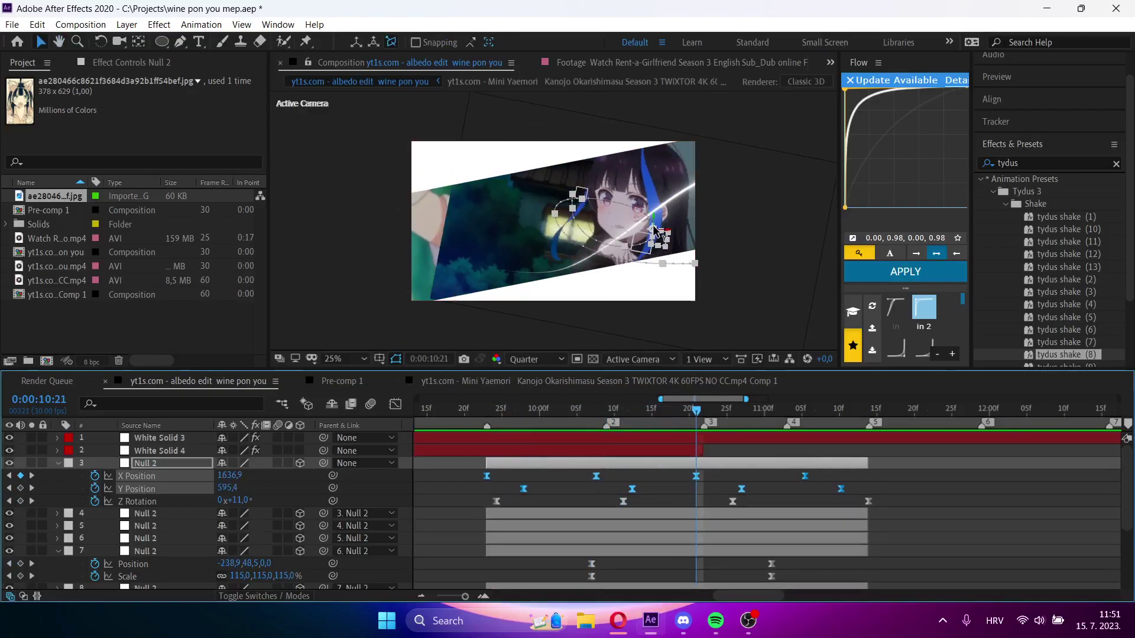
drag(653, 235, 597, 230)
click(485, 410)
key(space)
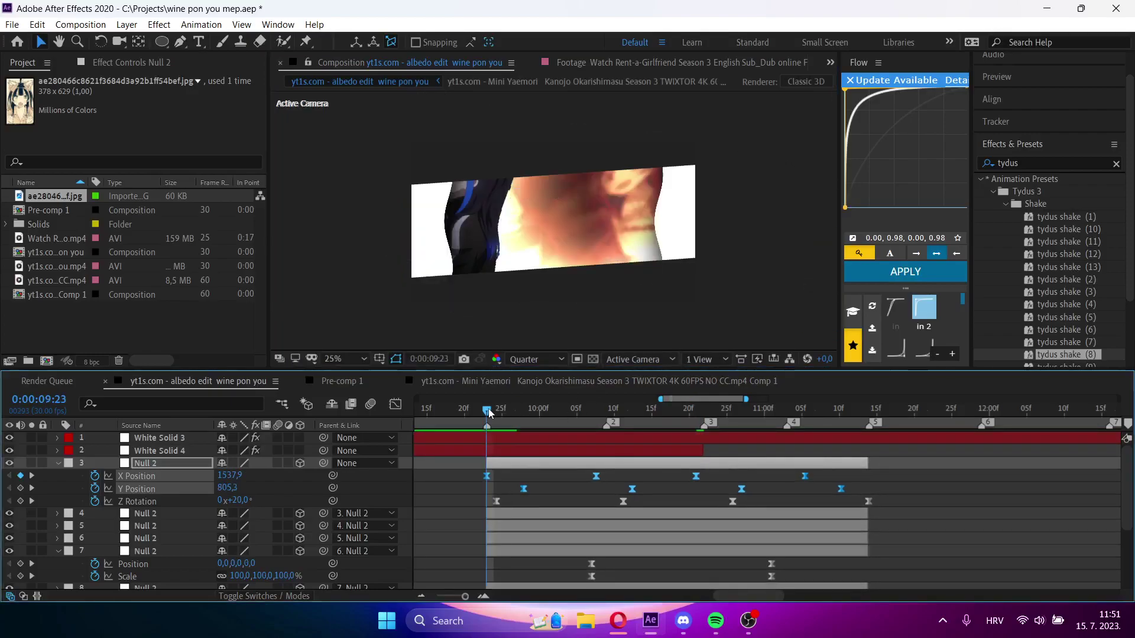
key(space)
key(space)
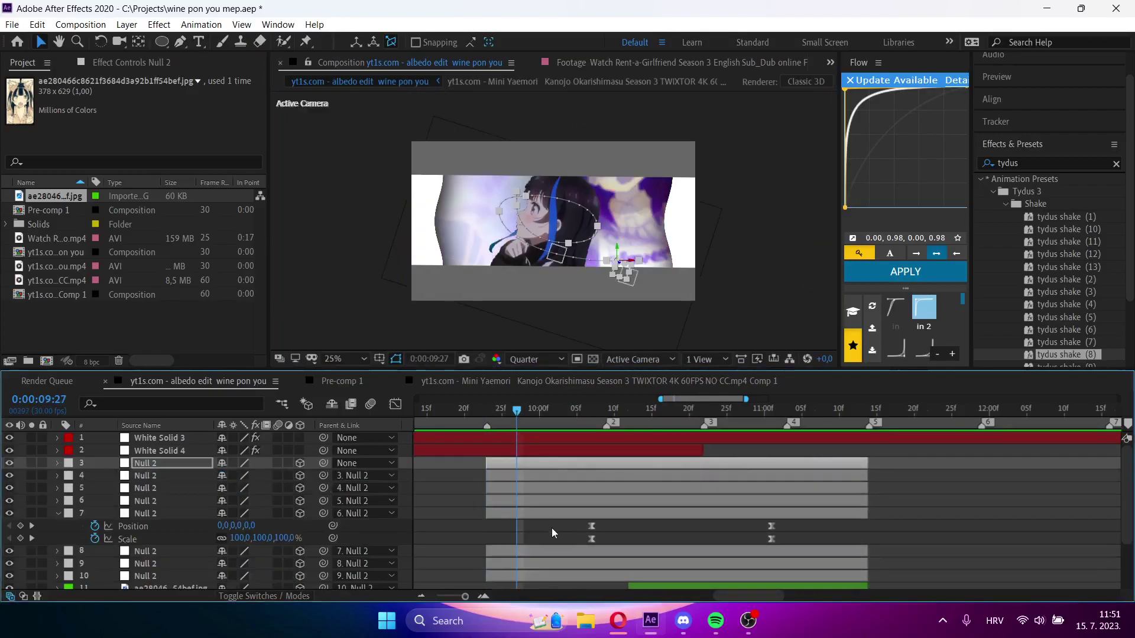
- Set the layer 10 null's first Position keyframe at 0:00:09:23 to X -1980 and preview the incoming slide
click(521, 577)
scroll(535, 540, down, 2)
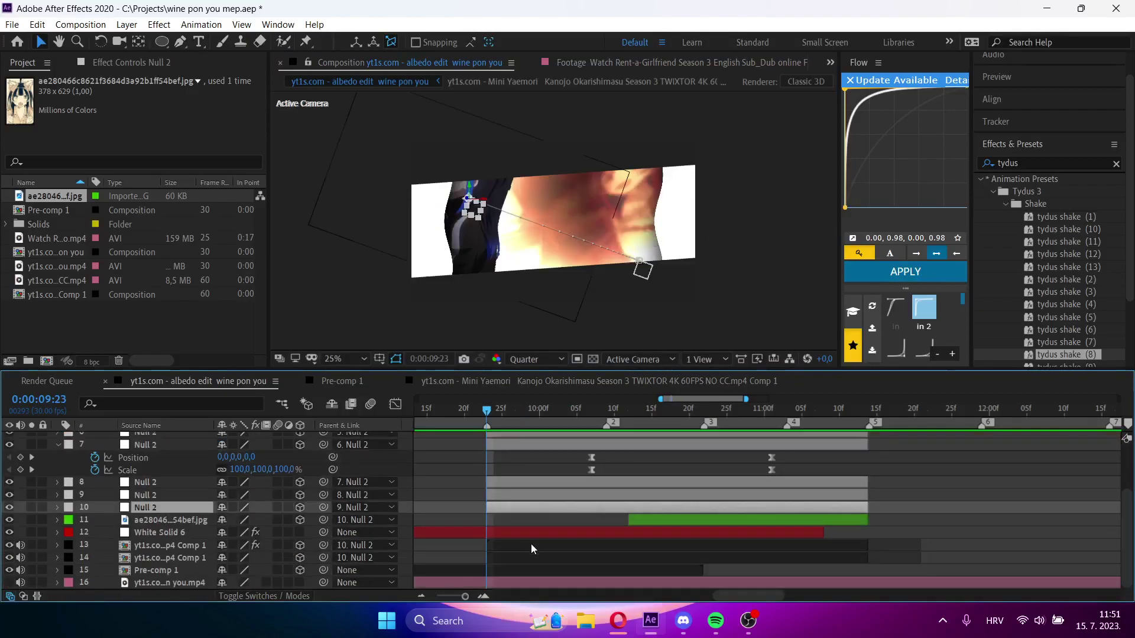
key(u)
click(445, 528)
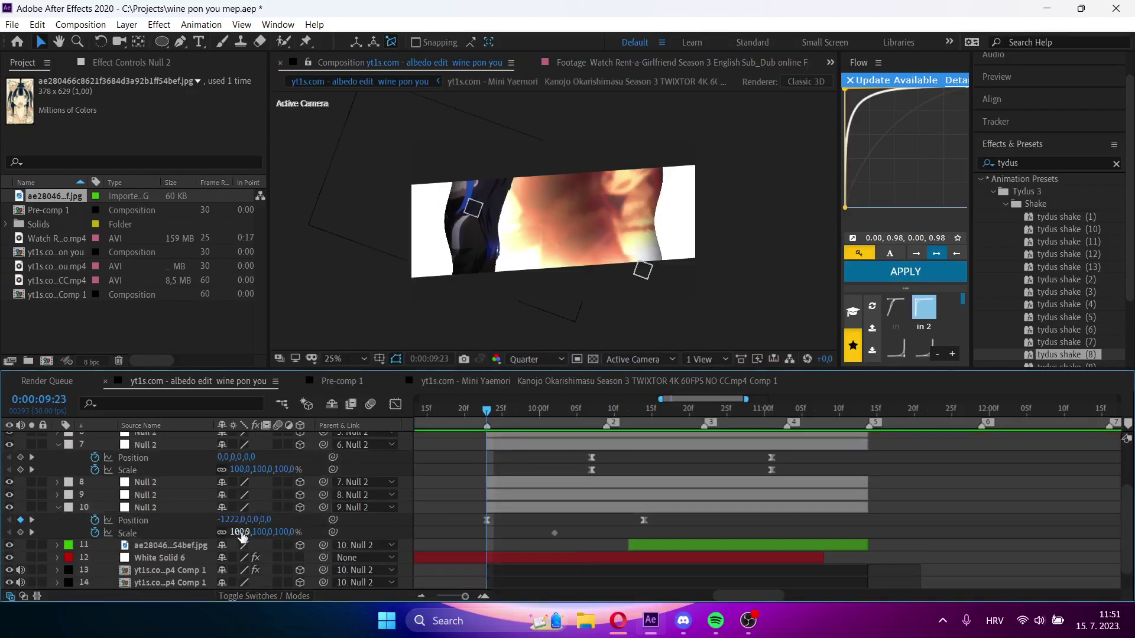
drag(197, 510, 78, 473)
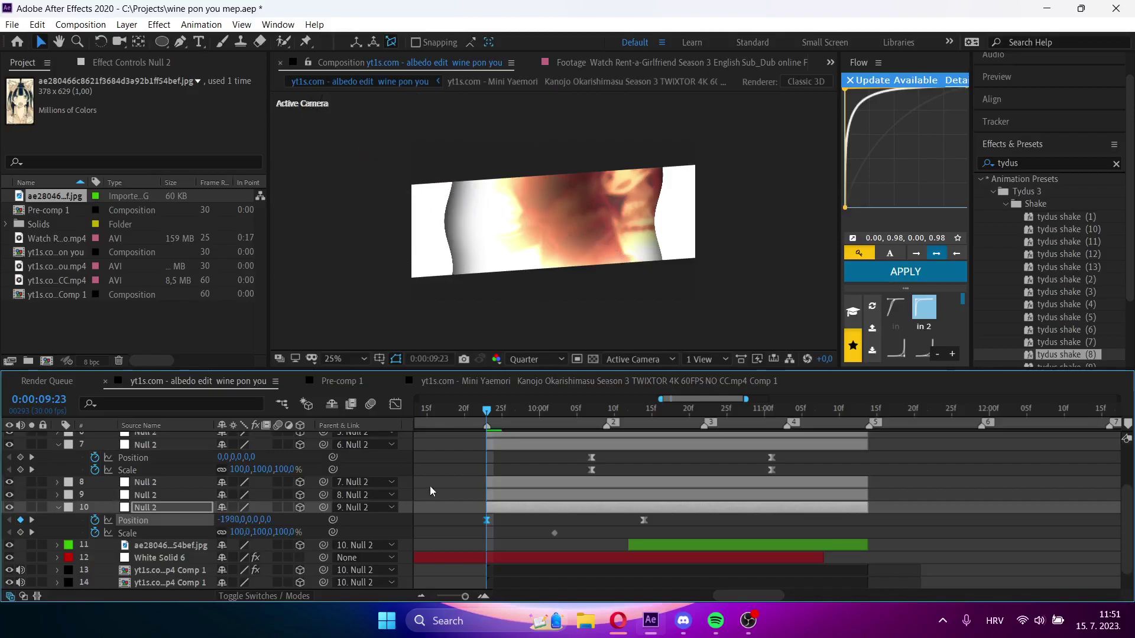
key(space)
key(space)
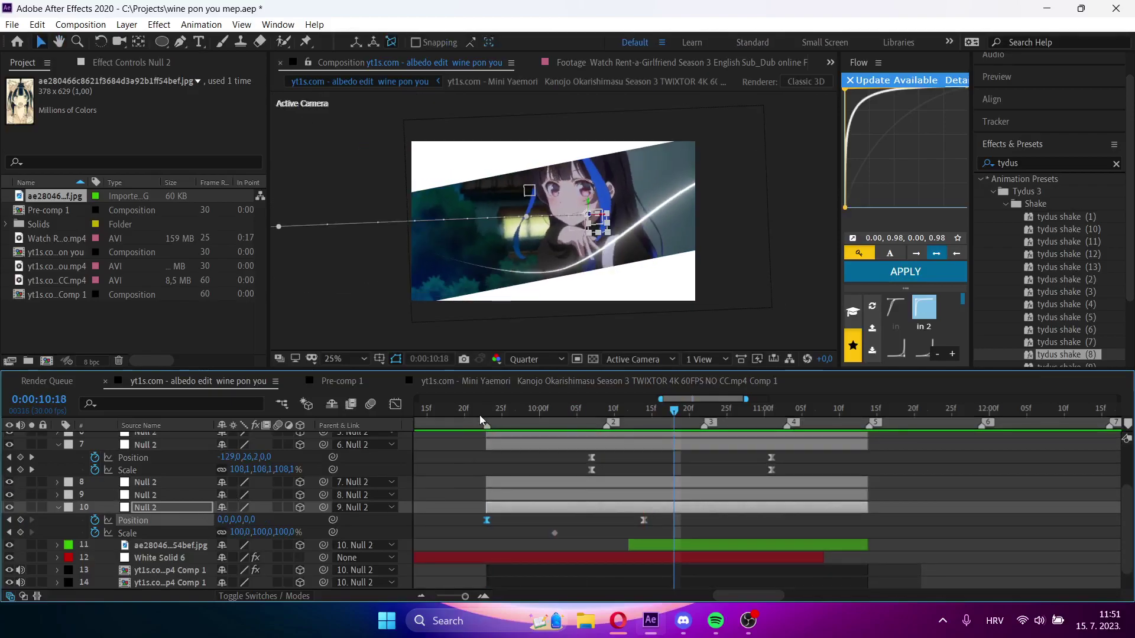
- Delay the layer 8 null's last Position and Scale keyframes to 0:00:11:00 and preview the camera move
key(space)
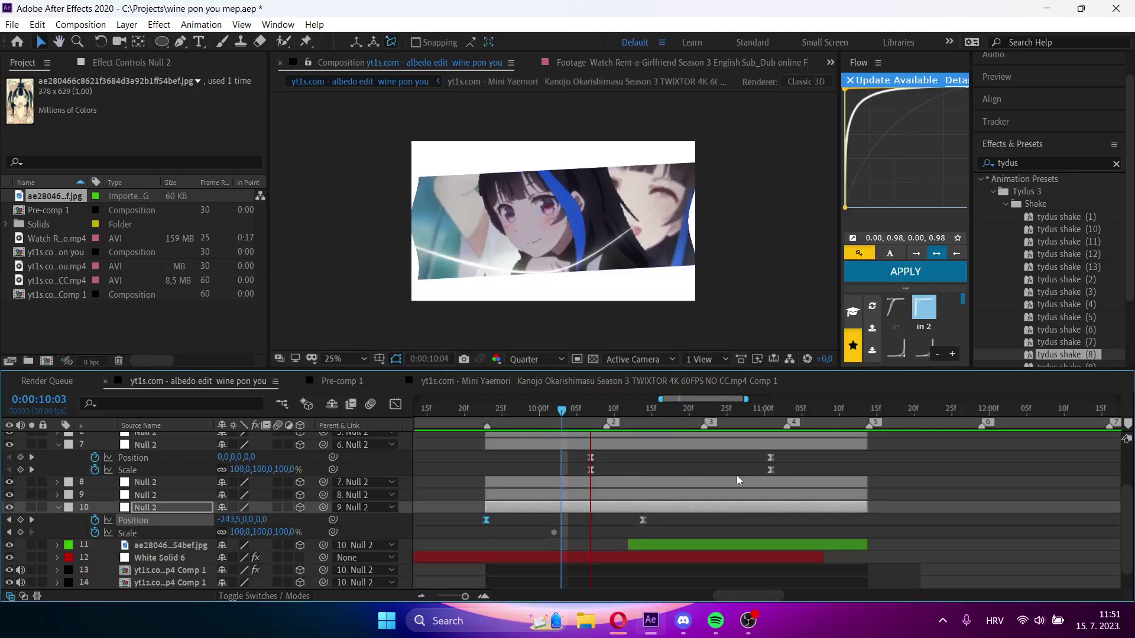
click(797, 472)
click(665, 482)
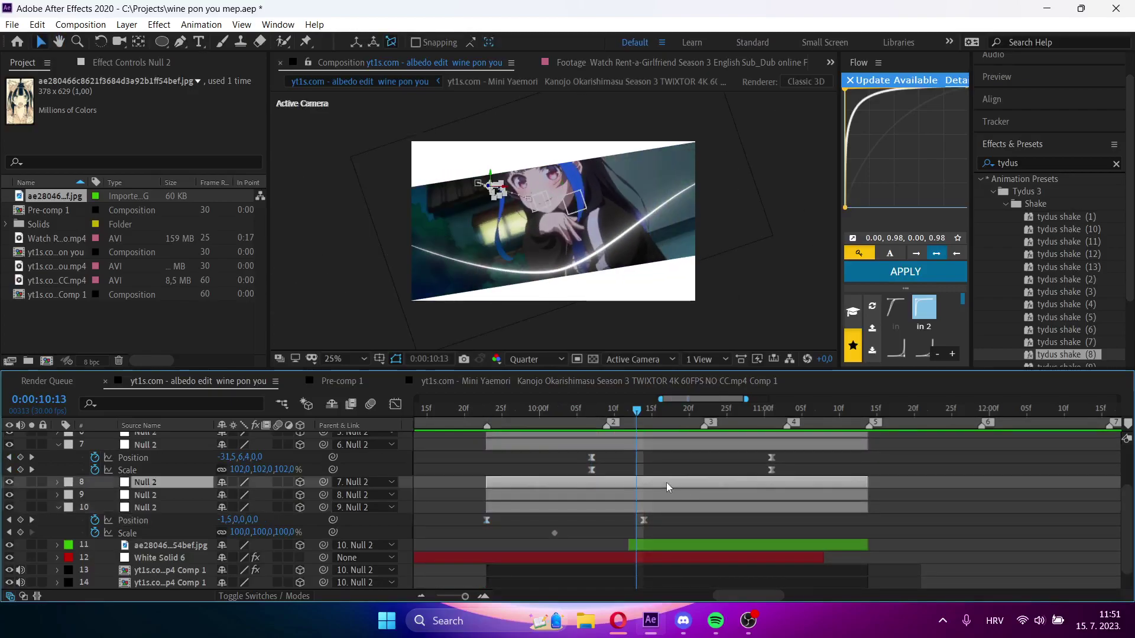
key(u)
drag(549, 414, 644, 429)
drag(718, 512, 765, 504)
drag(537, 416, 480, 440)
key(space)
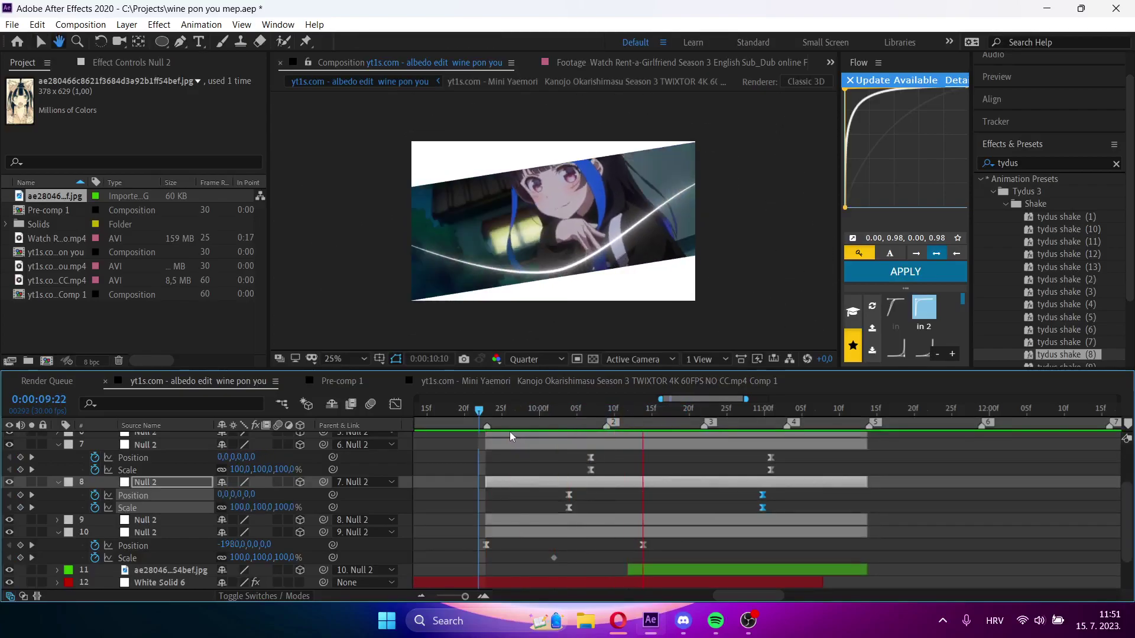
key(space)
click(487, 412)
key(space)
key(space)
key(space)
key(space)
- Delay the layer 14 clip's last Opacity keyframe to 0:00:10:16, preview the fade, and save the project
scroll(635, 503, down, 2)
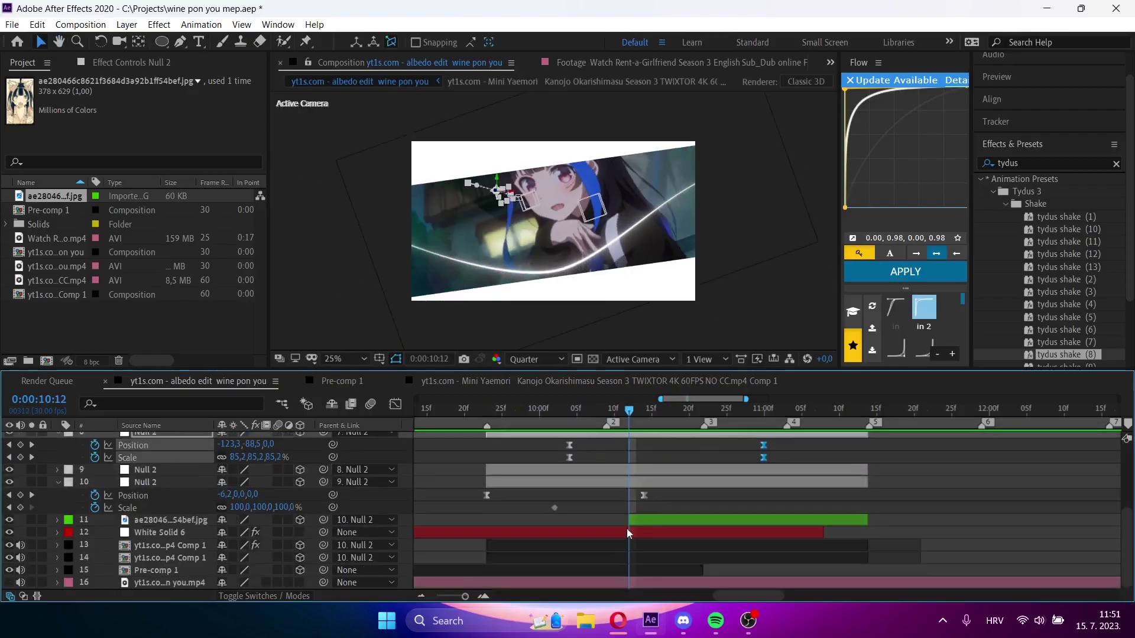
click(621, 557)
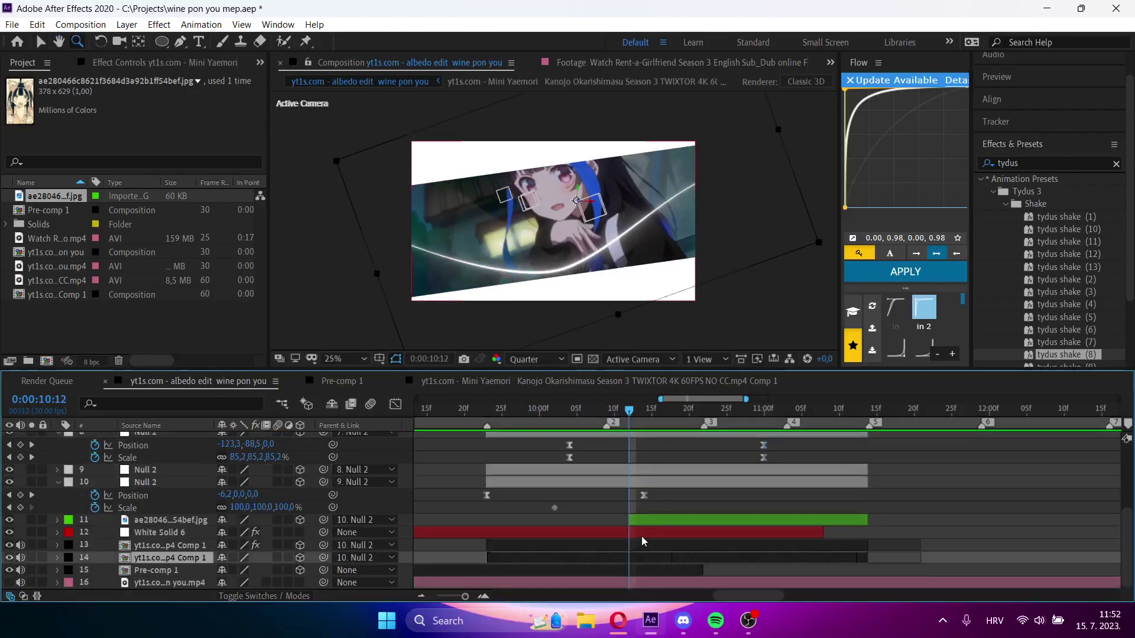
key(t)
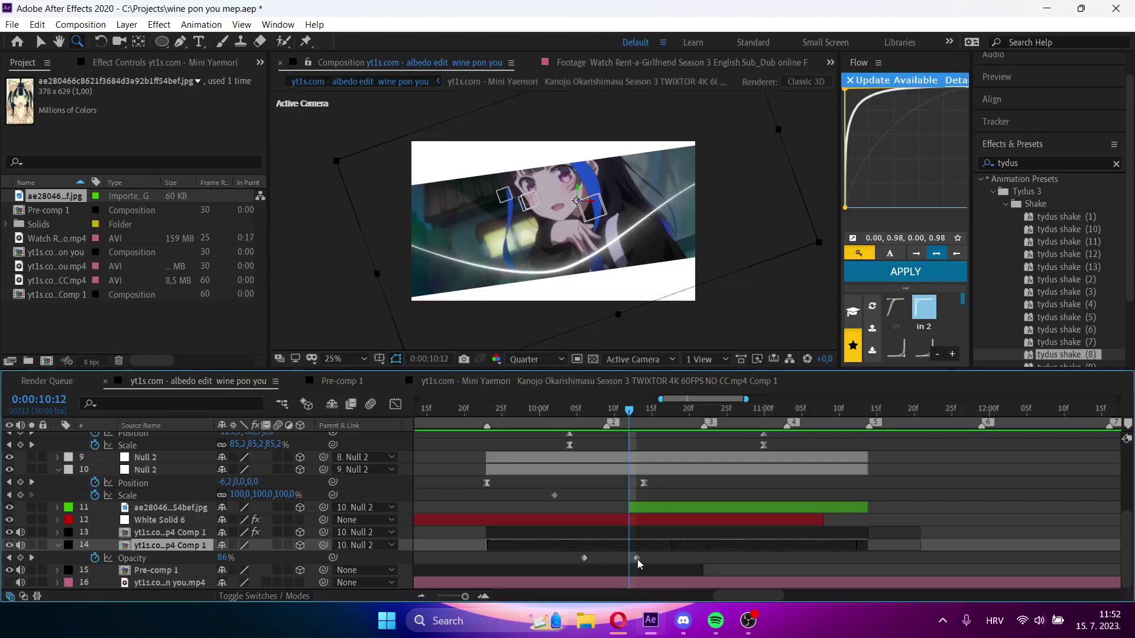
drag(637, 558, 658, 558)
drag(639, 416, 472, 419)
key(space)
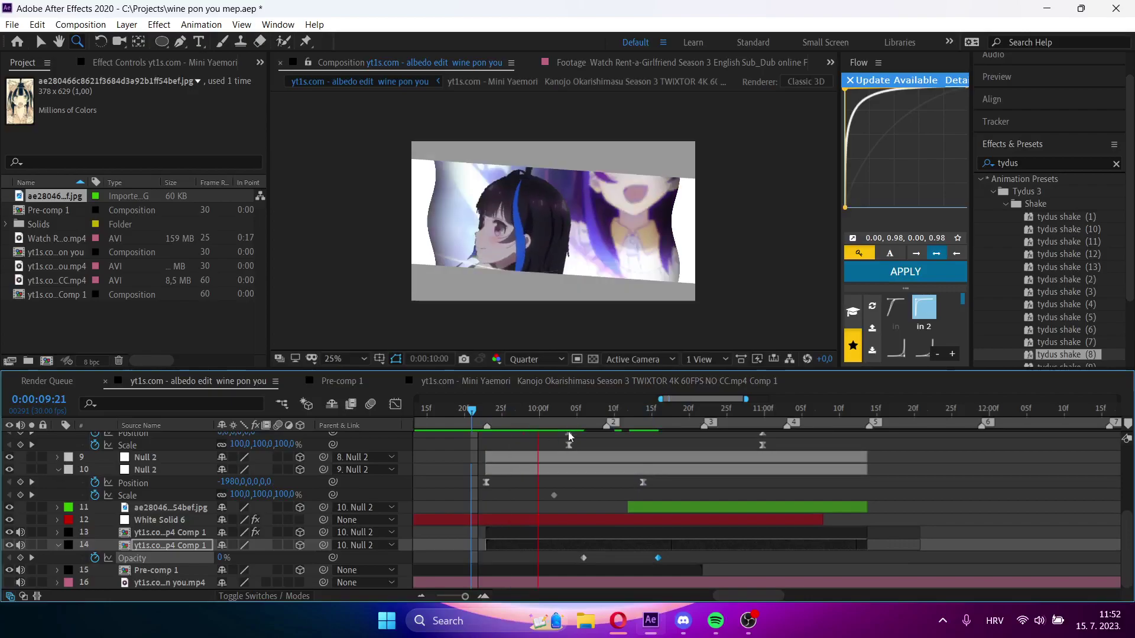
key(space)
key(t)
click(487, 413)
key(space)
key(space)
key(space)
key(ctrl+s)
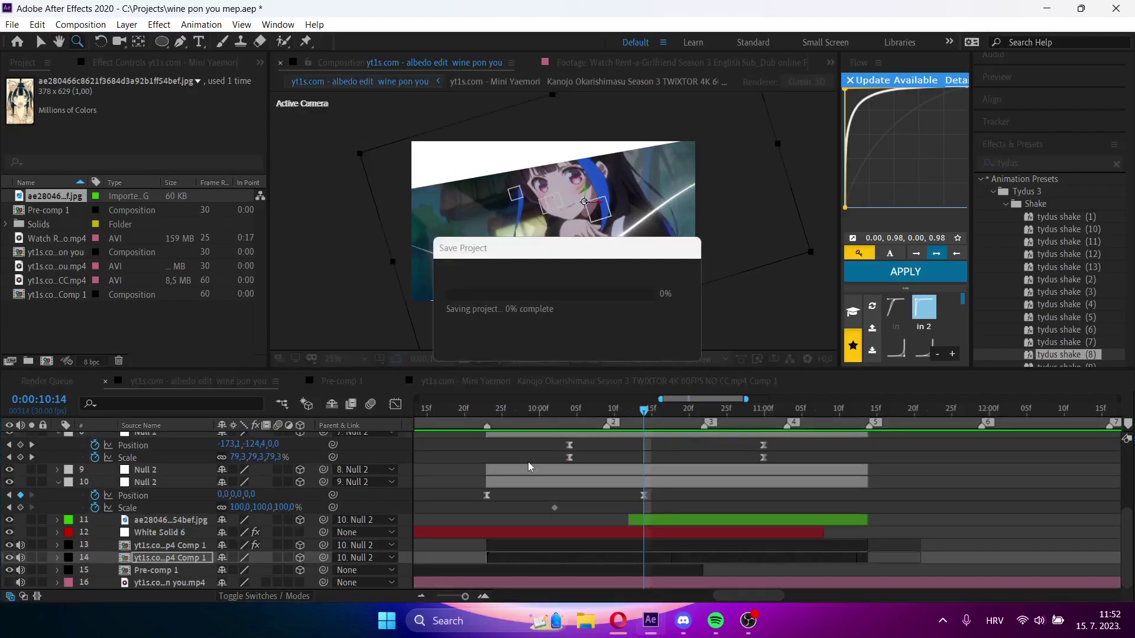
- Create a 1920 x 1080 px white solid directly above Pre-comp 1 and apply the CC Jaws effect to it
click(583, 569)
key(ctrl+y)
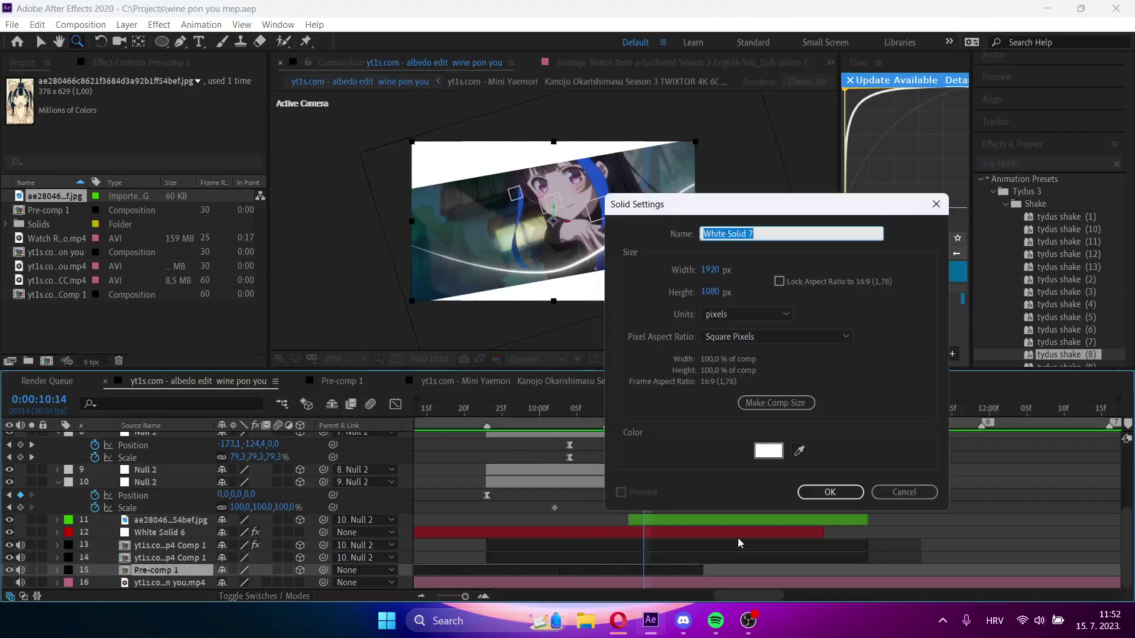
click(805, 494)
key(ctrl+space)
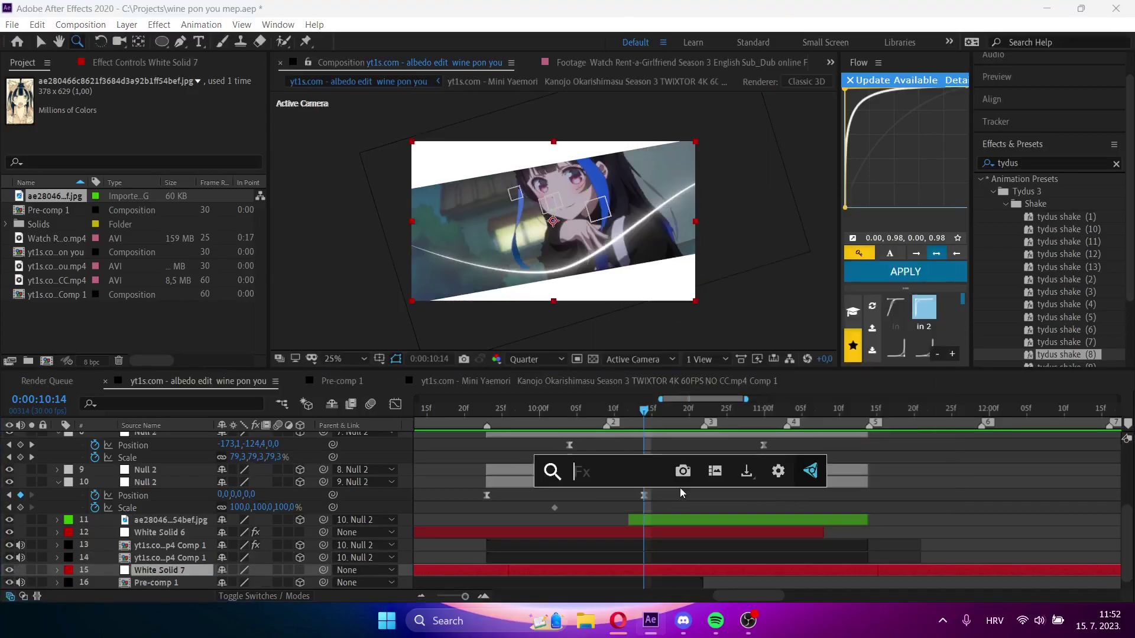
text(cc j)
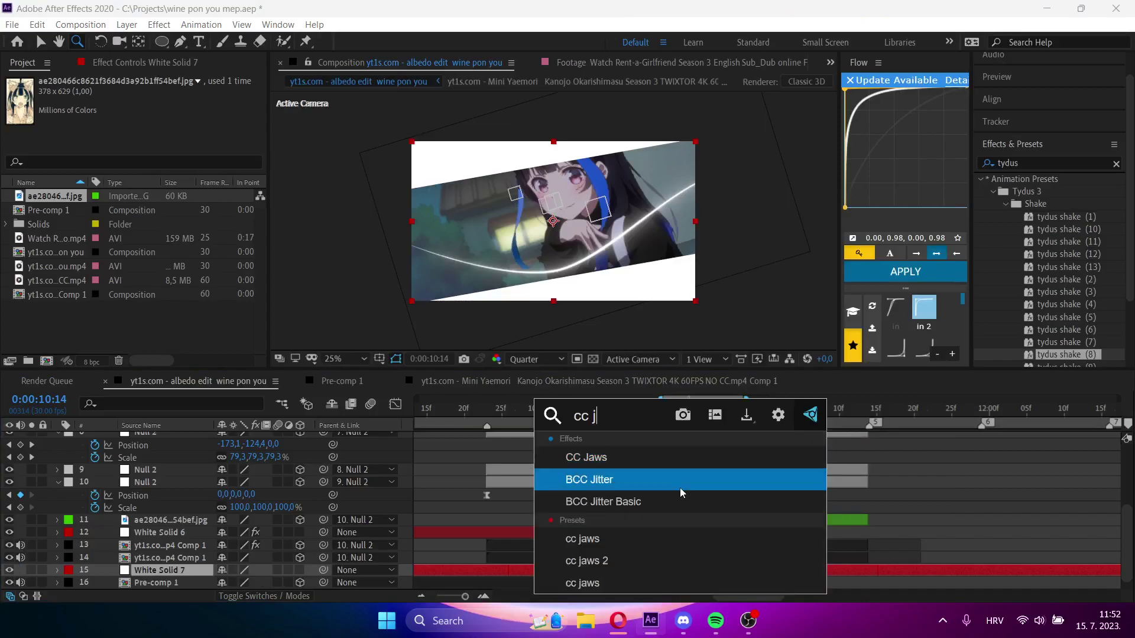
text(a)
click(637, 466)
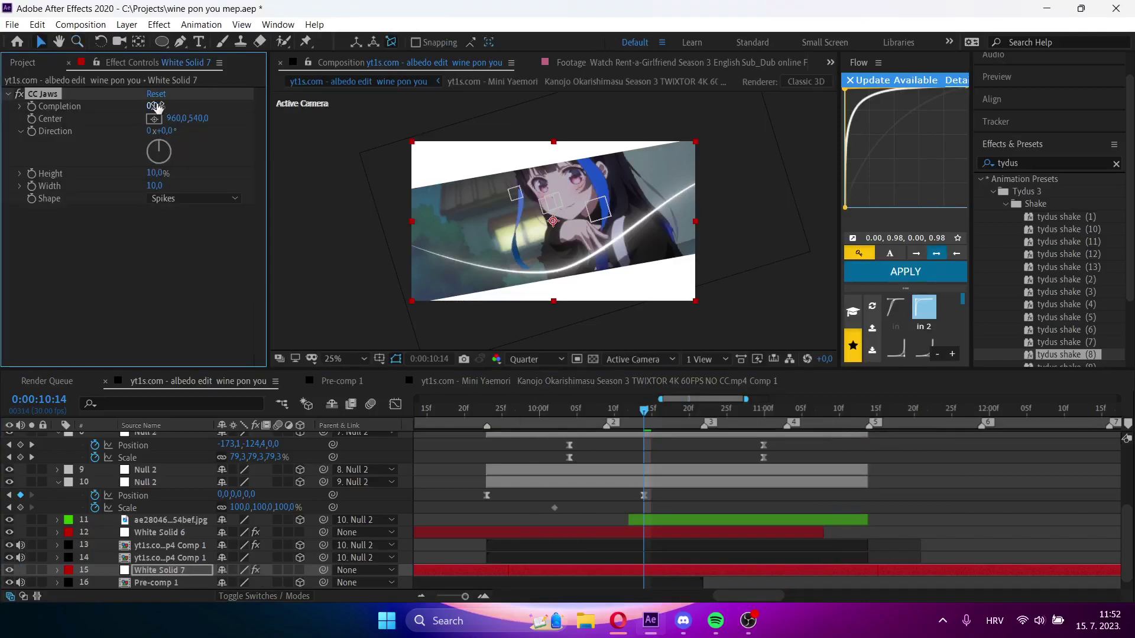
- Animate the solid's CC Jaws Completion from 100% at 0:00:09:28 to 0% at 0:00:10:14, and preview the wipe
drag(53, 107, 219, 118)
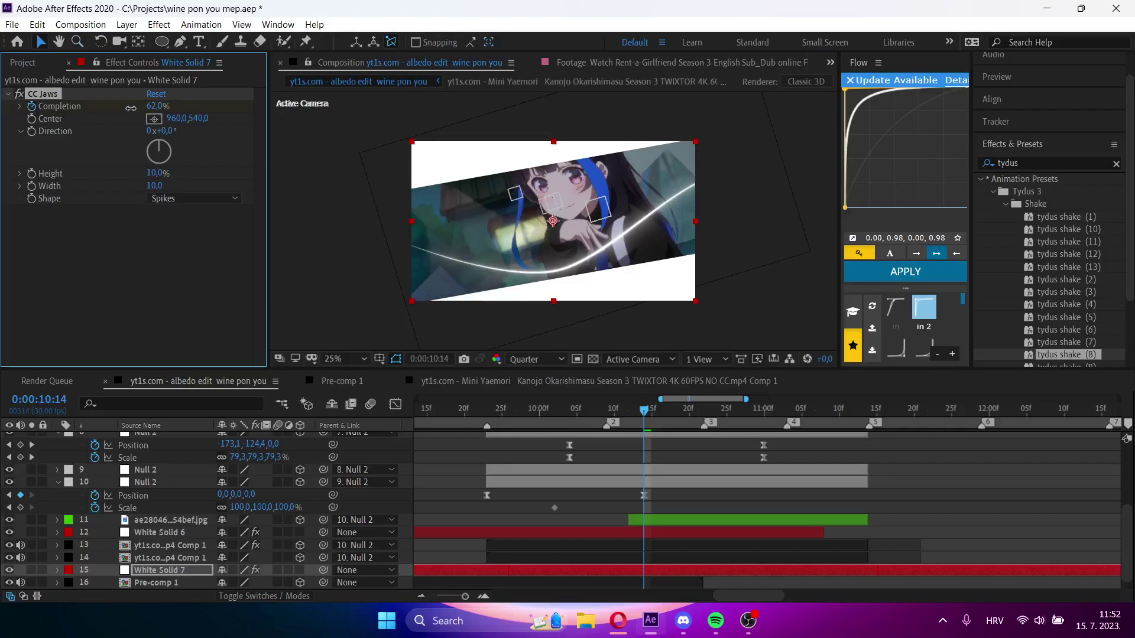
key(u)
scroll(650, 550, down, 2)
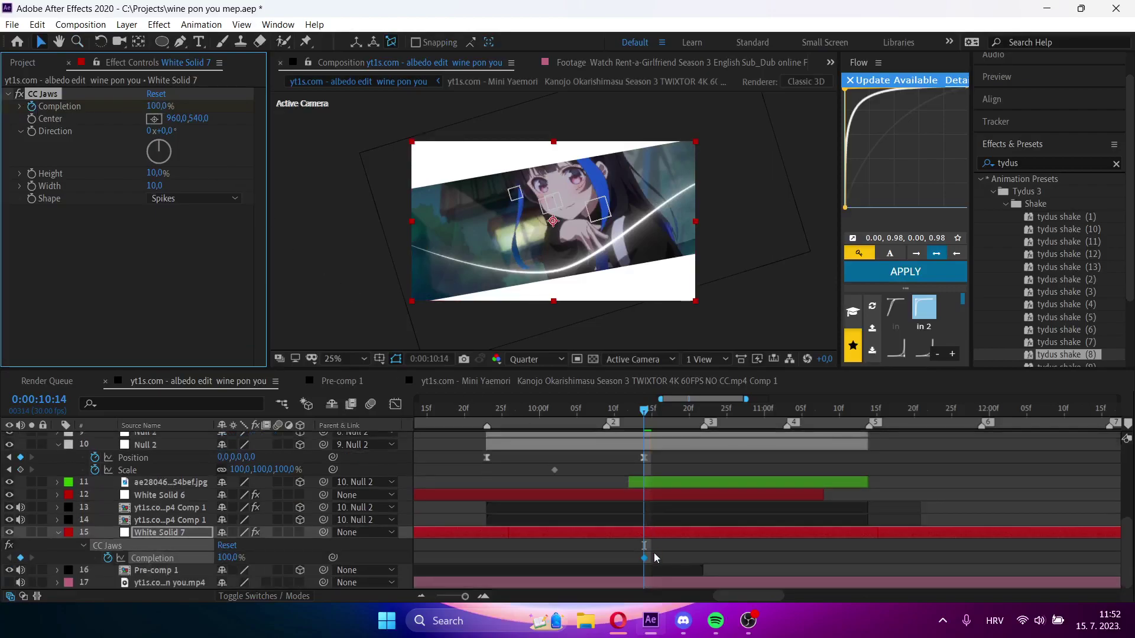
drag(644, 558, 558, 558)
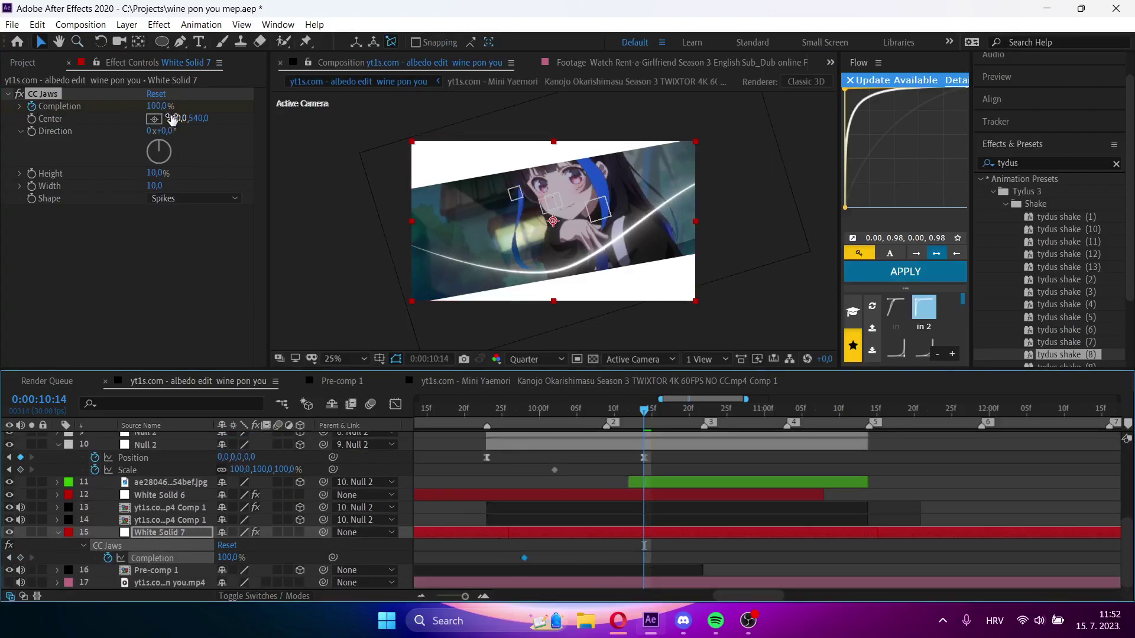
drag(149, 106, 51, 120)
click(526, 414)
key(space)
key(space)
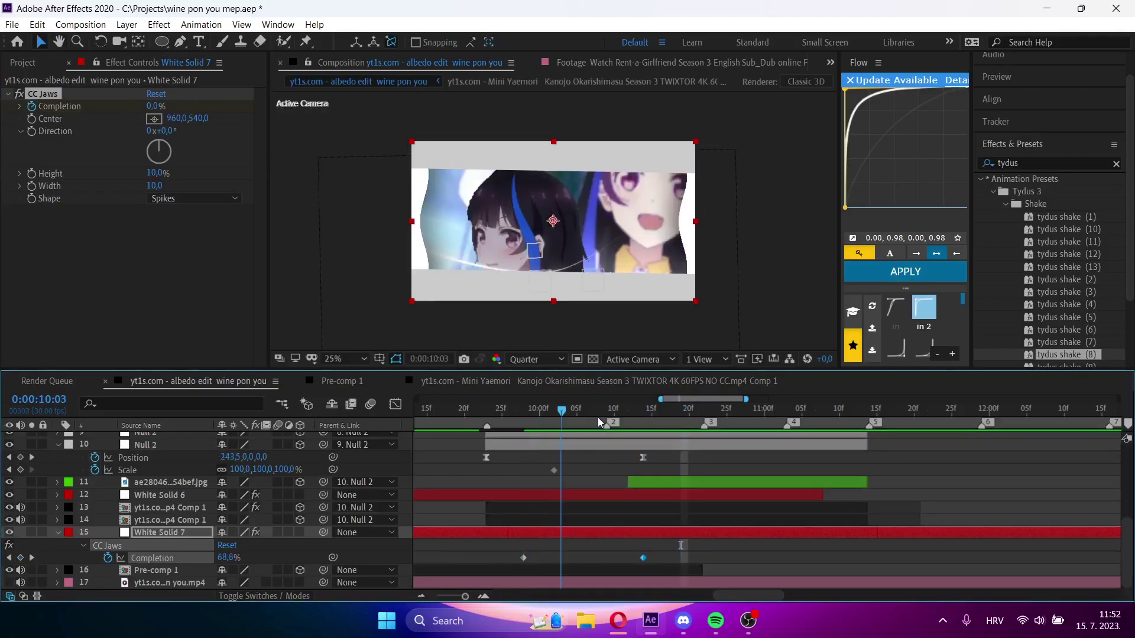
- Trim the CC Jaws solid to start at 0:00:09:28 and end where Pre-comp 1 ends
drag(655, 418, 516, 442)
key(ctrl+shift+d)
key(Delete)
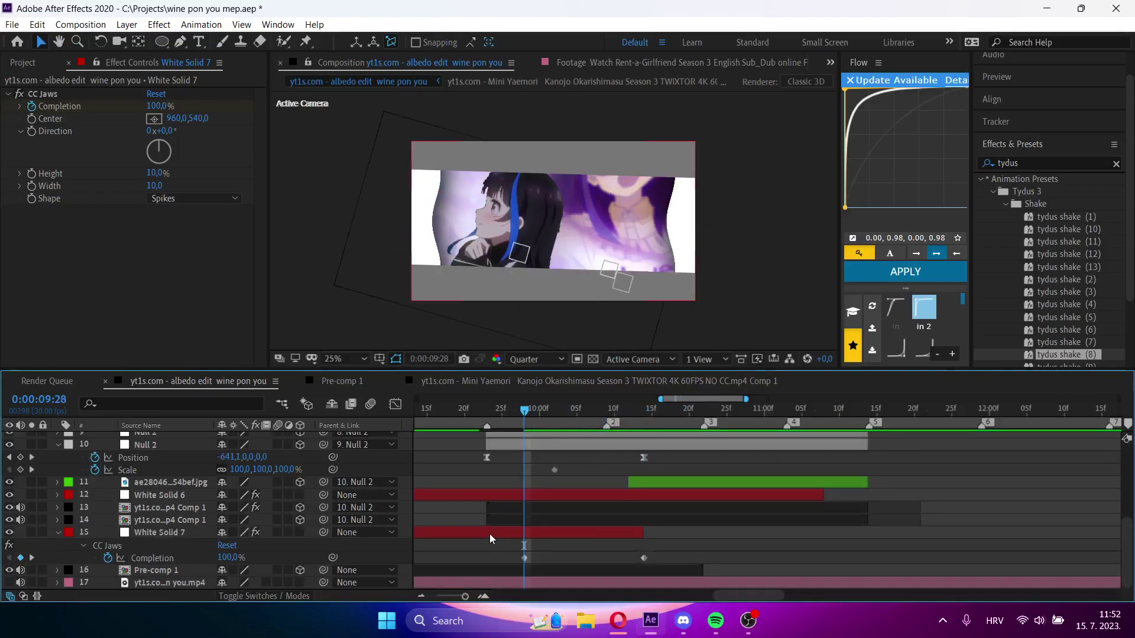
click(489, 534)
key(ctrl+shift+d)
click(492, 546)
key(Delete)
drag(642, 560, 709, 568)
- Try the CC Jaws solid above the layer 14 clip, undo the reorder, and preview the transition
drag(158, 551, 158, 543)
key(space)
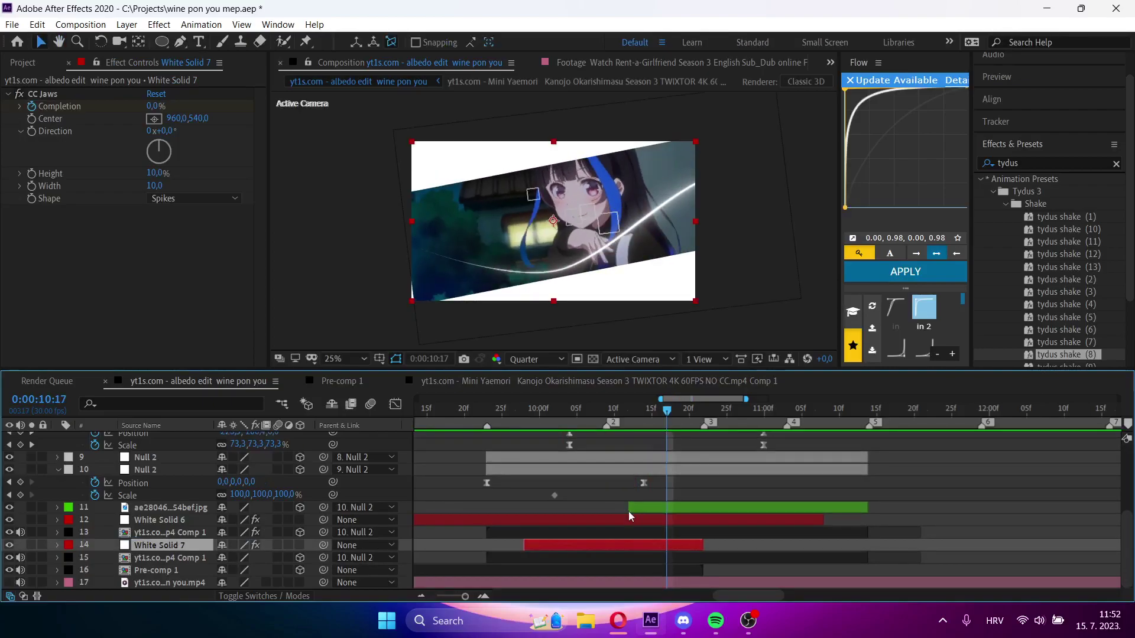
key(space)
key(ctrl+z)
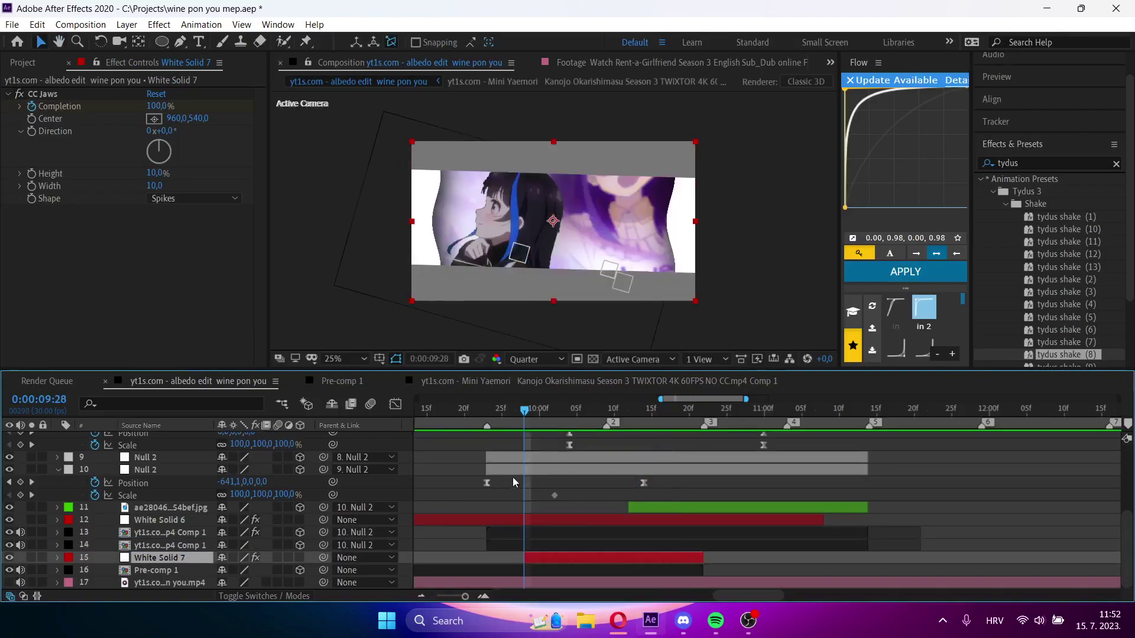
key(space)
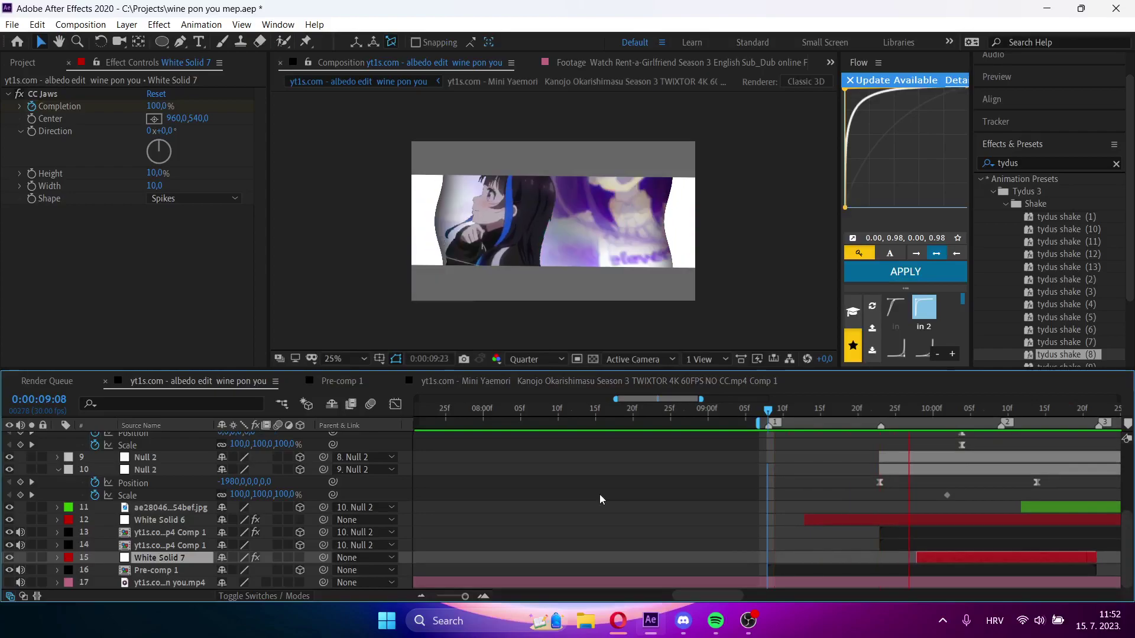
key(space)
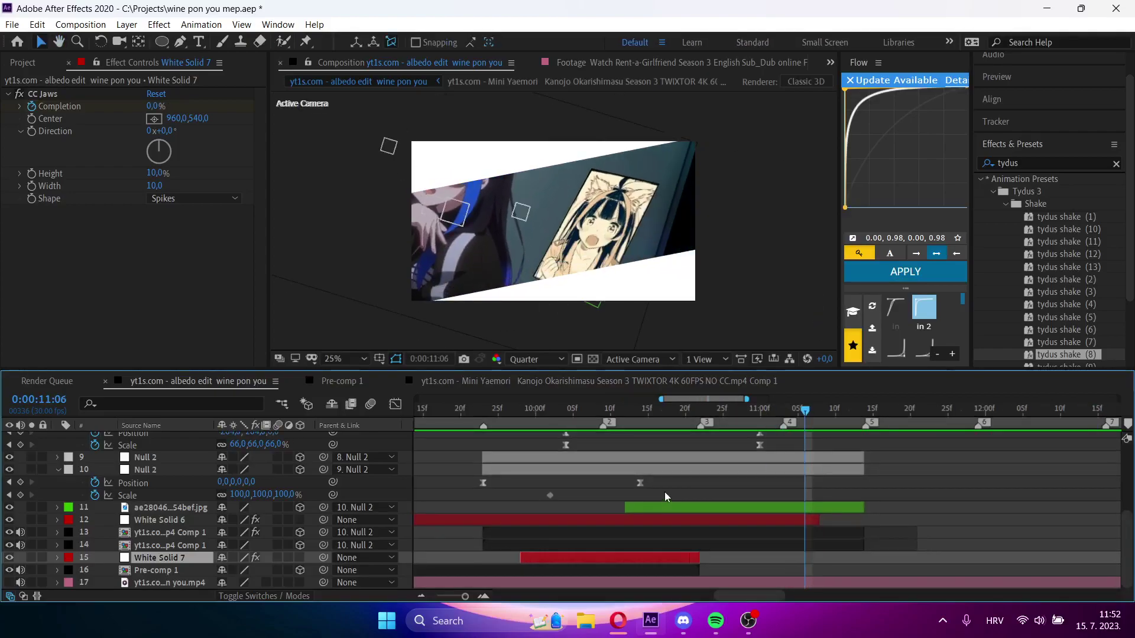
key(space)
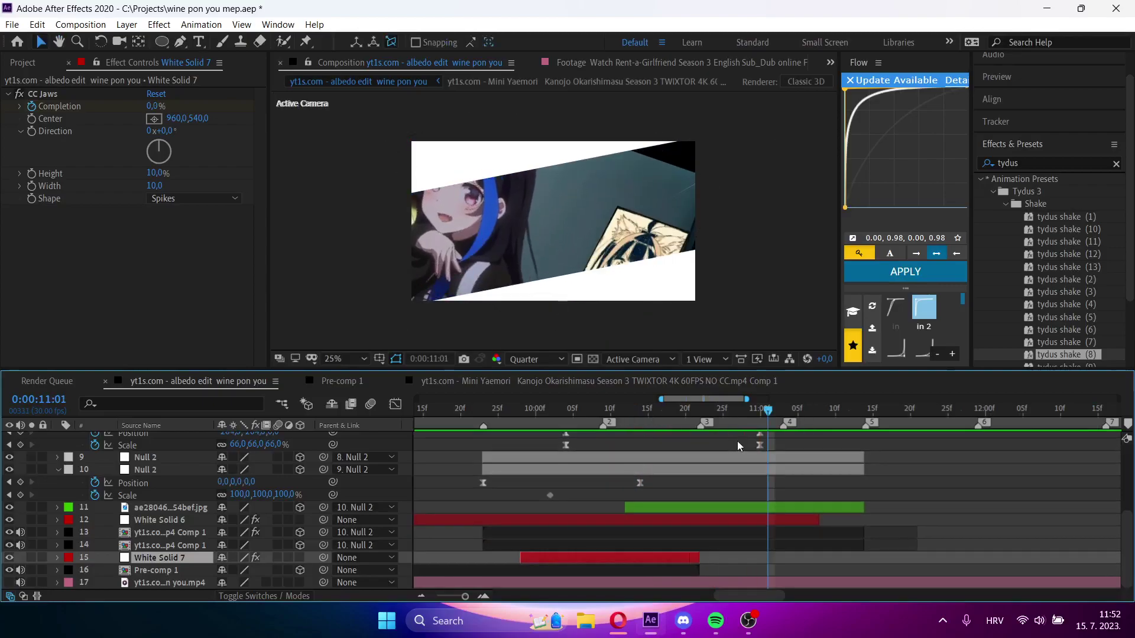
- Move the fly-in image higher in the frame at 0:00:11:04, preview it, and save the project
click(743, 512)
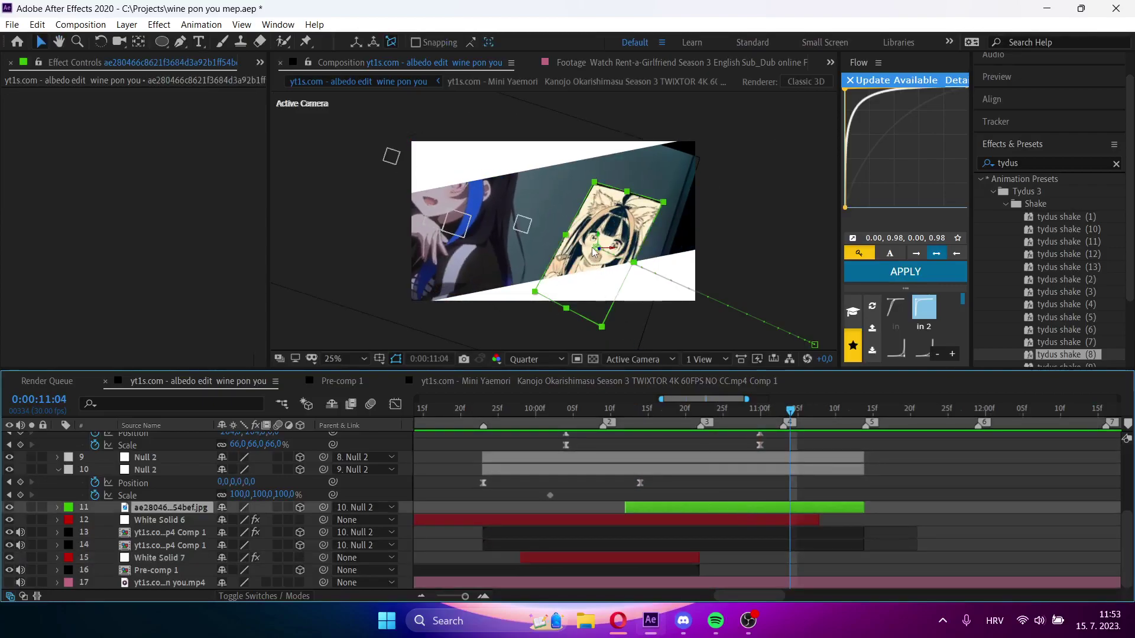
drag(595, 251, 593, 224)
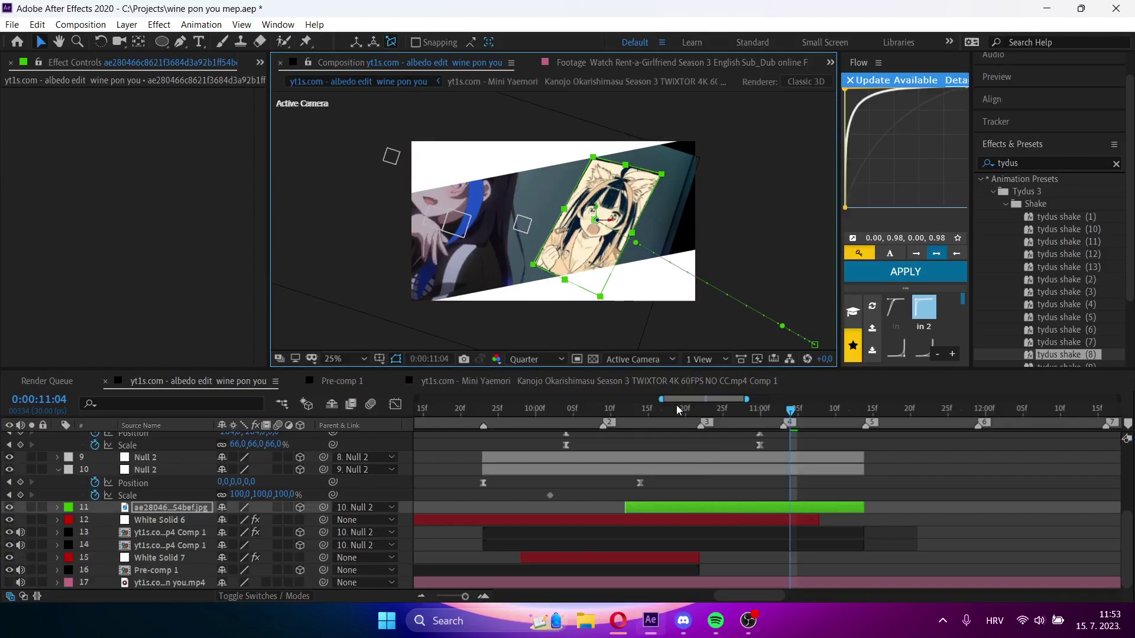
click(611, 417)
key(space)
key(space)
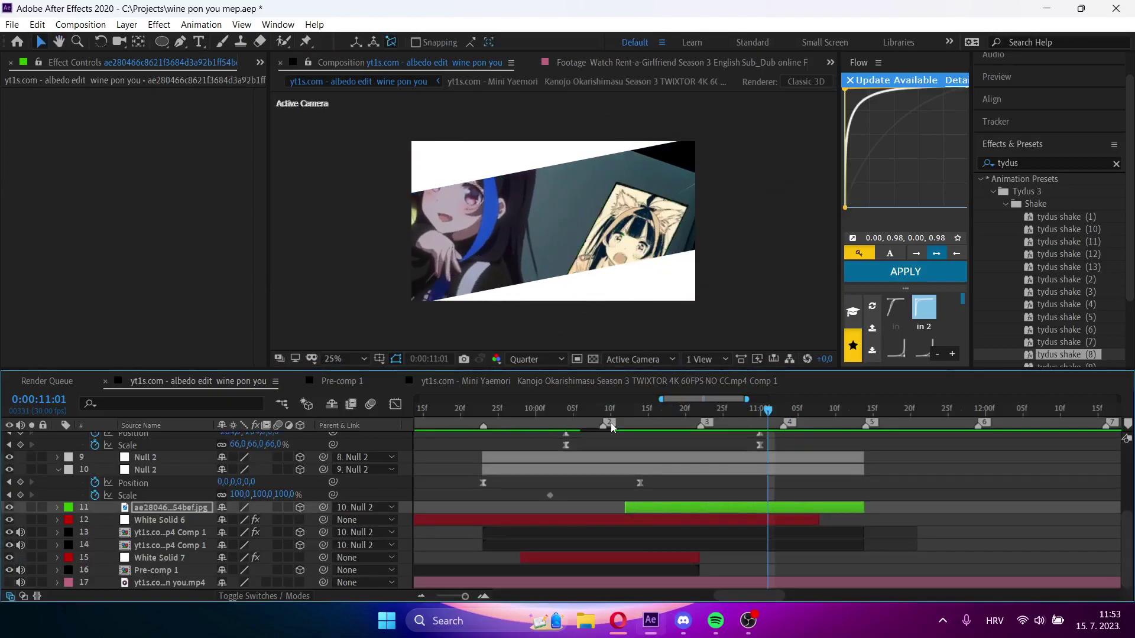
key(space)
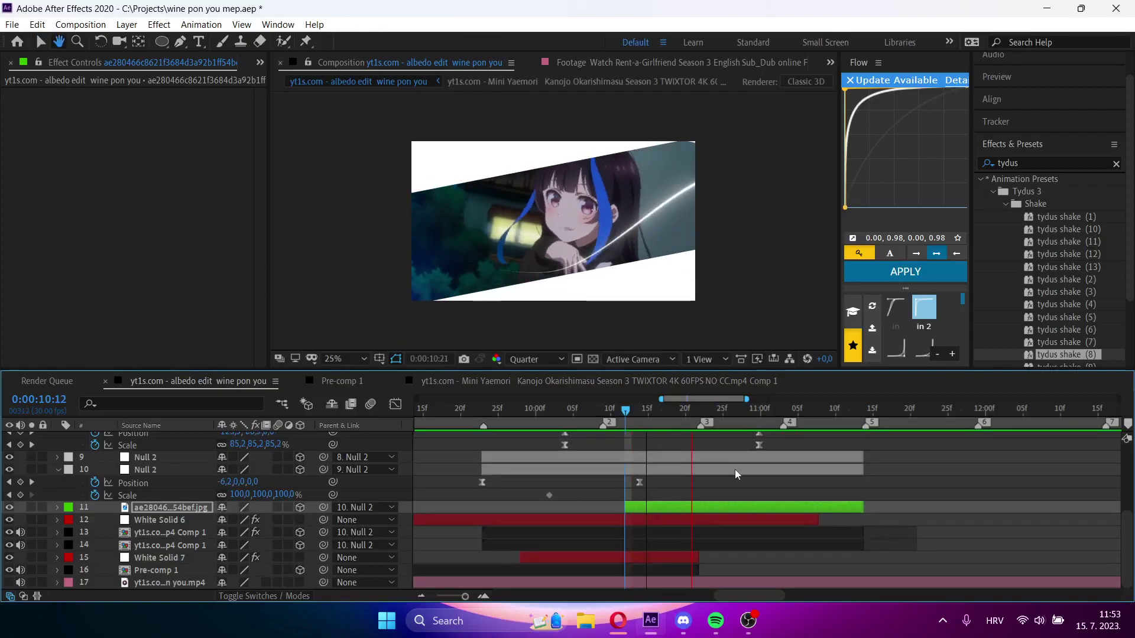
scroll(736, 470, up, 3)
key(space)
key(ctrl+s)
- Preview the whole transition and delete the fly-in image layer from the composition
mouse_move(752, 399)
mouse_down()
mouse_move(812, 398)
mouse_move(756, 399)
mouse_up()
key(space)
key(space)
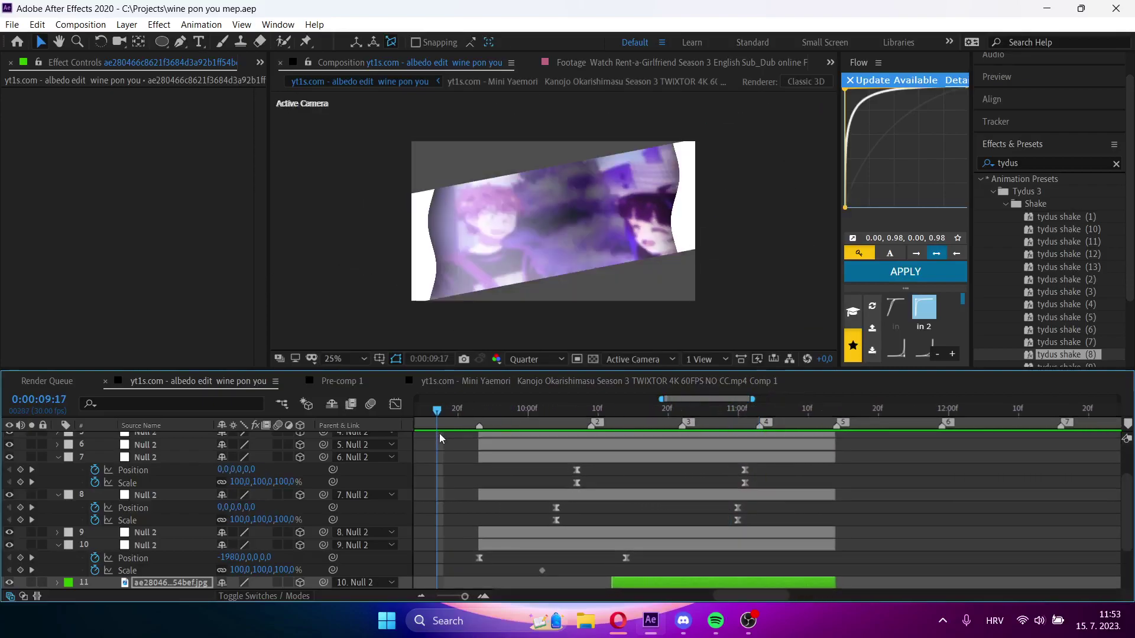
click(482, 412)
key(space)
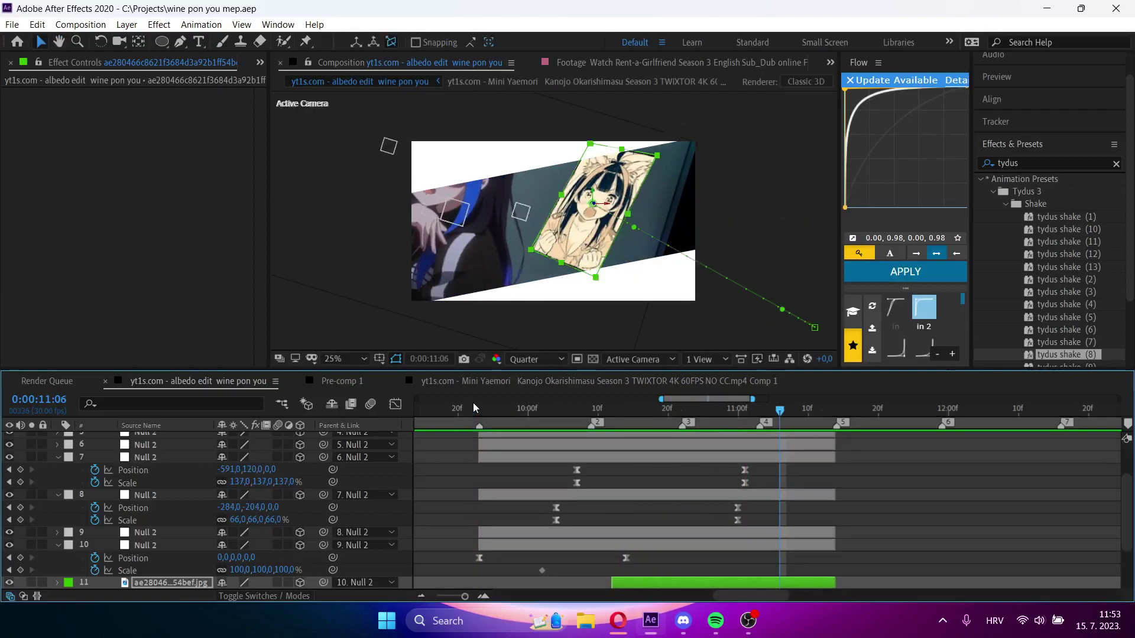
key(ctrl+z)
scroll(777, 498, up, 1)
scroll(763, 530, down, 2)
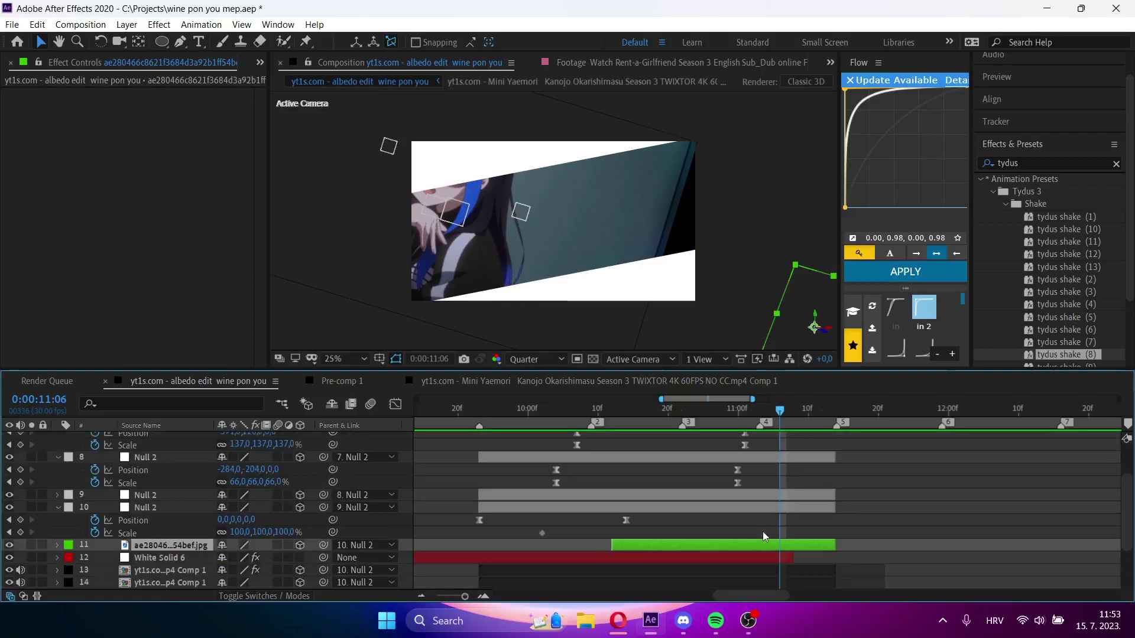
scroll(761, 503, up, 1)
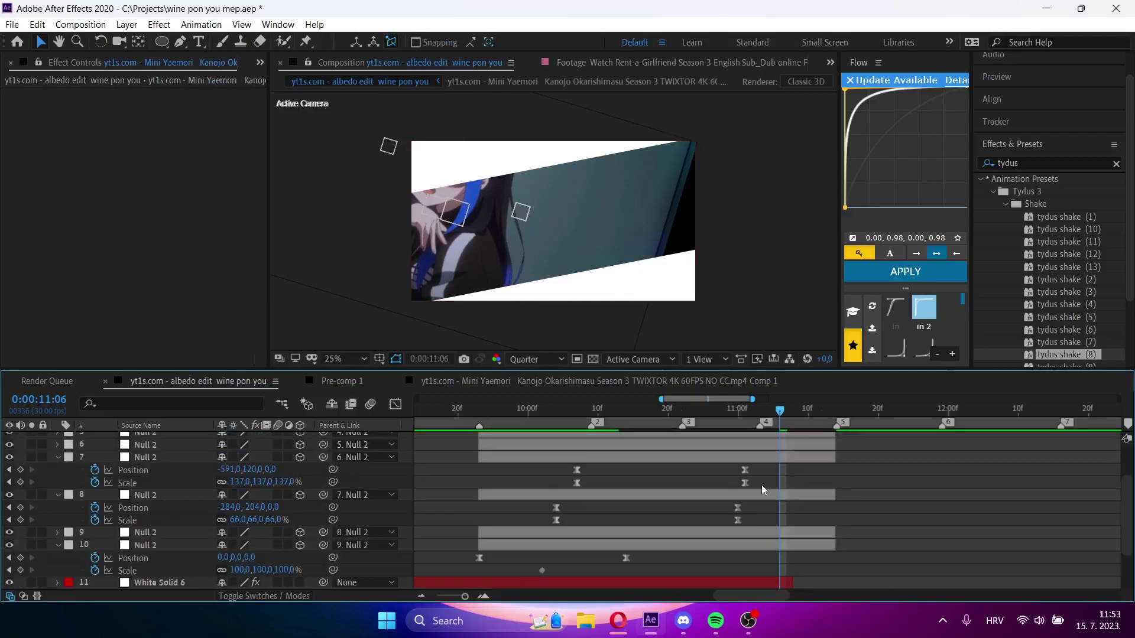
- Move the layer 3 null's last Z Rotation keyframe to 0:00:11:02, key Z Rotation at 0° at 0:00:11:14, and preview
click(761, 441)
scroll(761, 441, up, 1)
click(758, 445)
key(u)
drag(705, 413, 773, 413)
drag(817, 474, 765, 458)
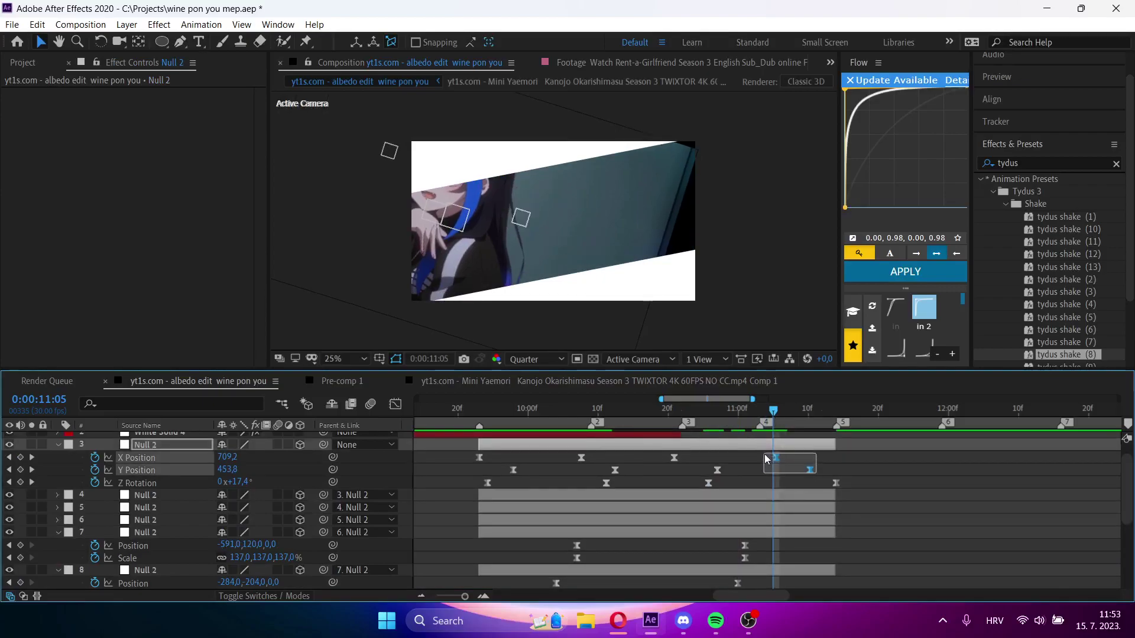
drag(778, 421, 806, 440)
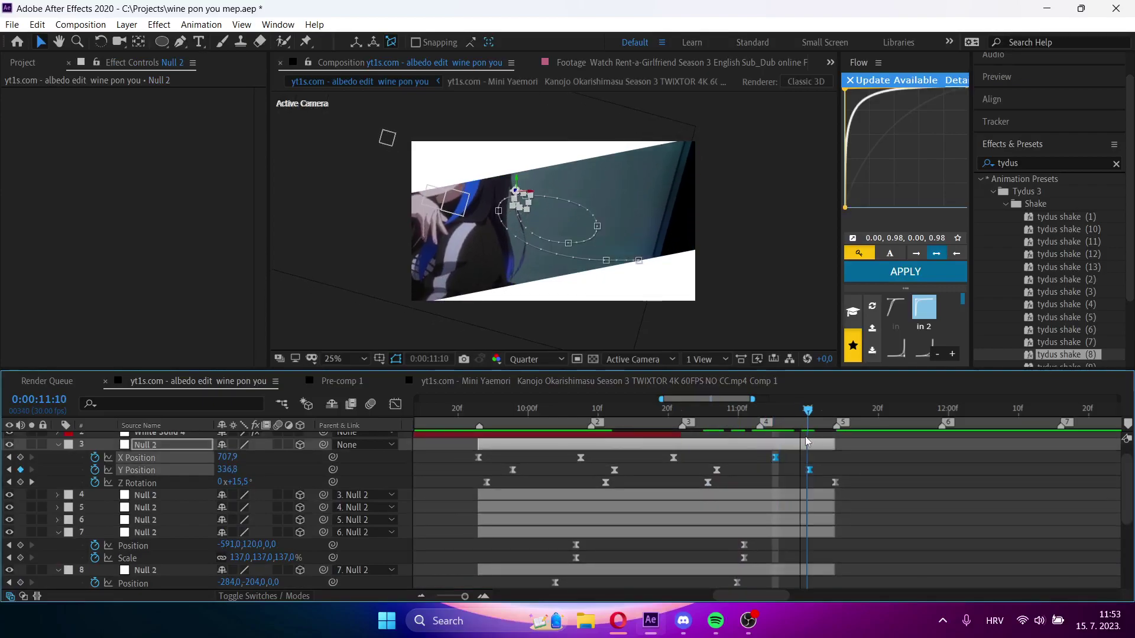
drag(835, 482, 750, 483)
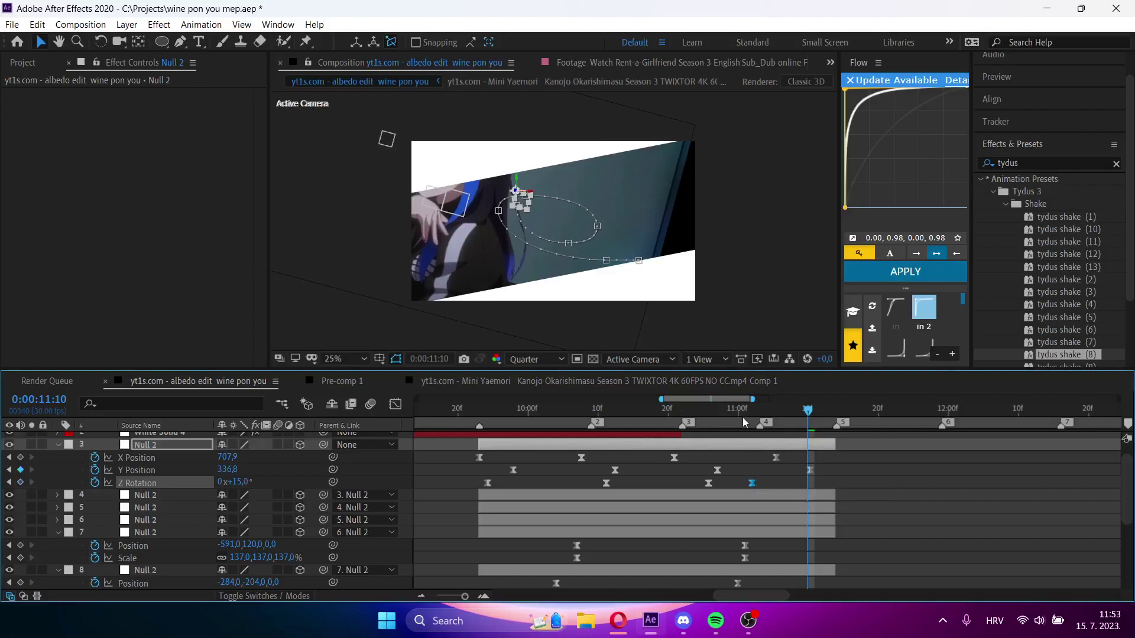
drag(736, 407, 835, 432)
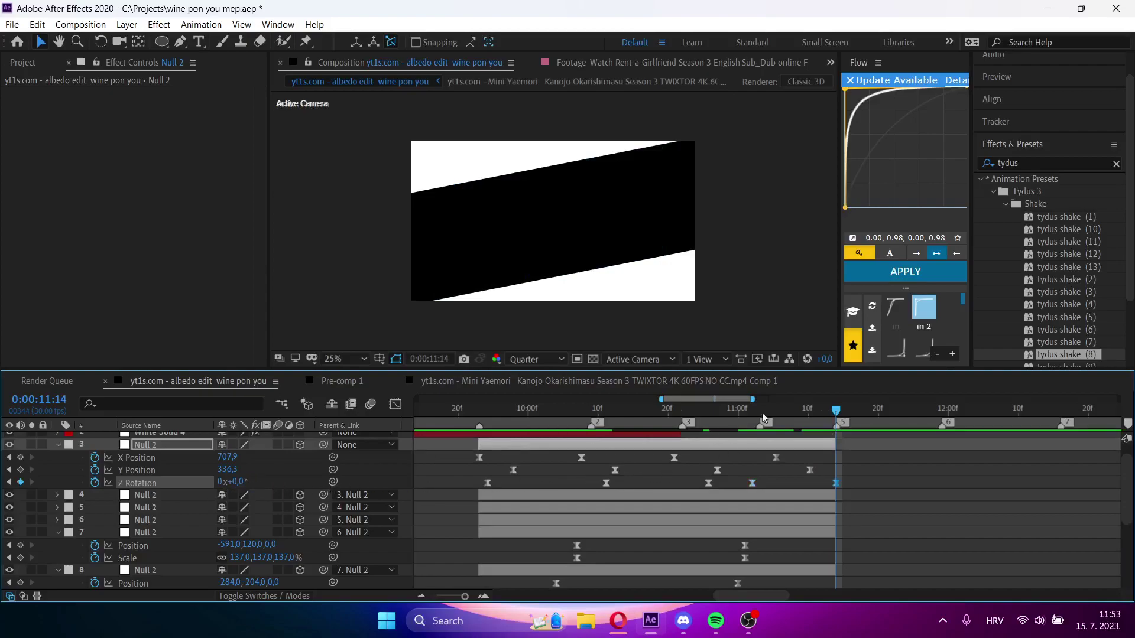
key(space)
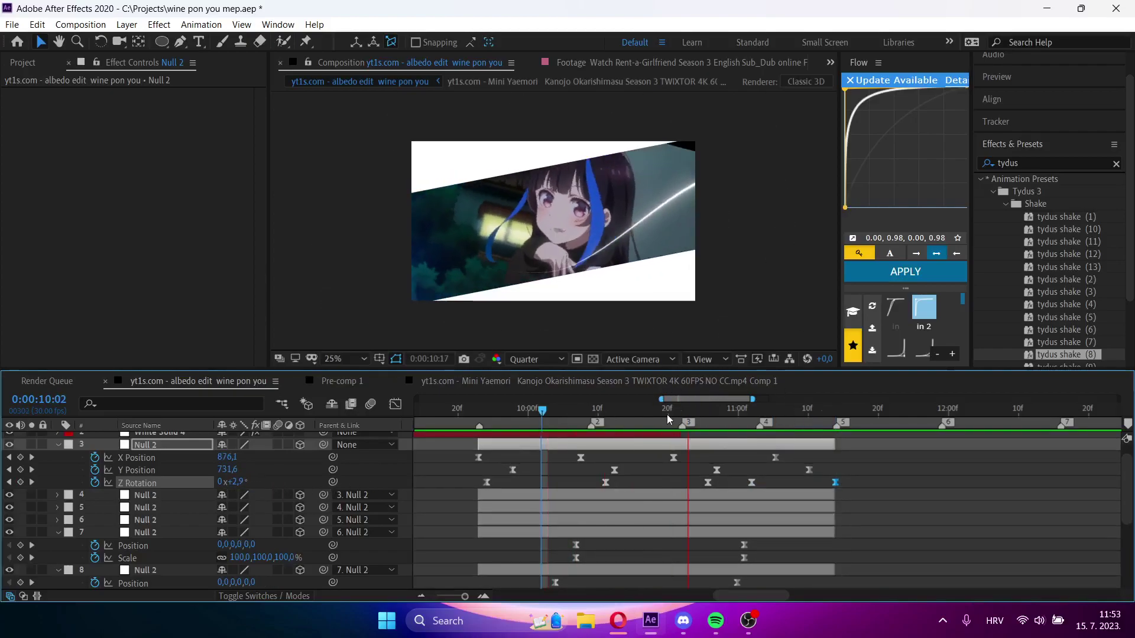
- Preview the transition repeatedly, checking the move around the layer 3 null's last X and Y Position keyframes
key(space)
drag(826, 474, 769, 450)
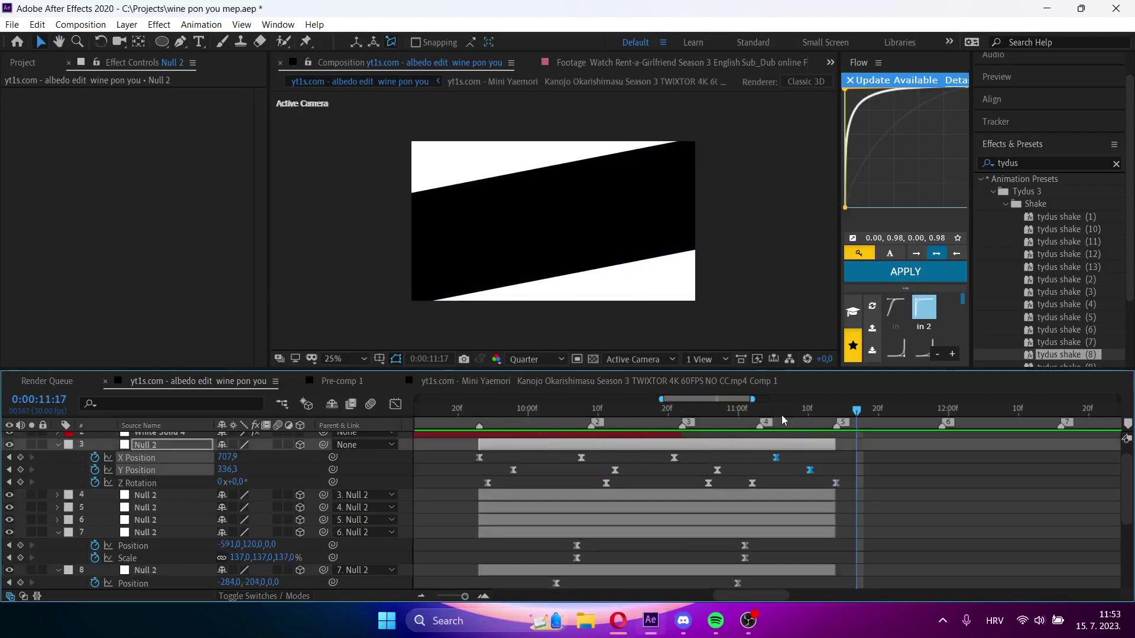
click(781, 415)
drag(520, 204, 589, 214)
drag(779, 414, 589, 417)
key(space)
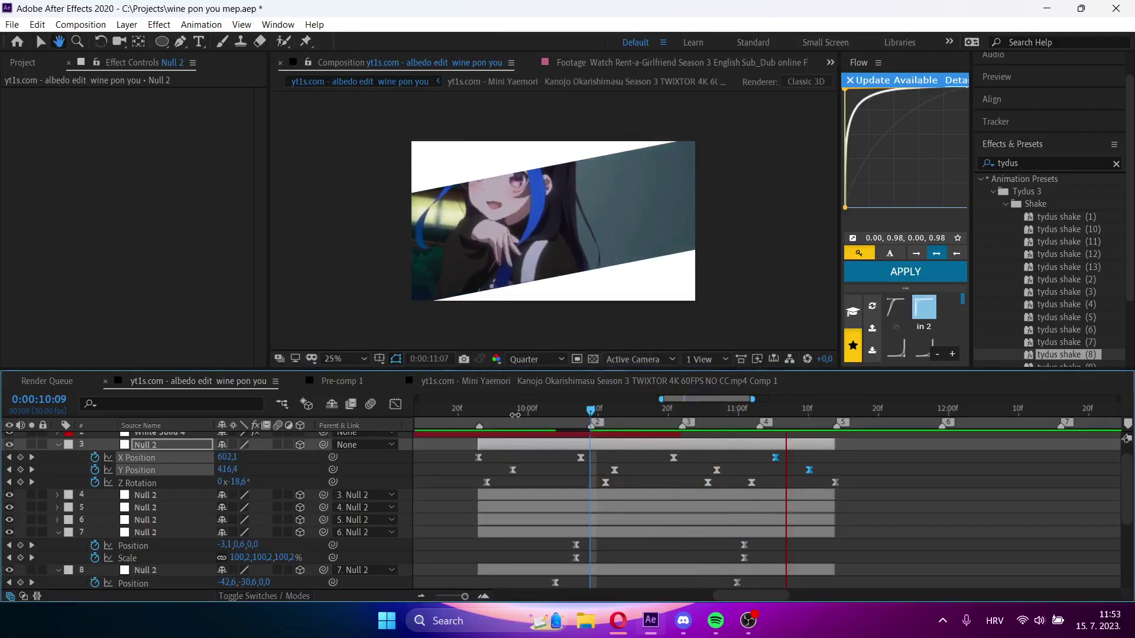
click(484, 410)
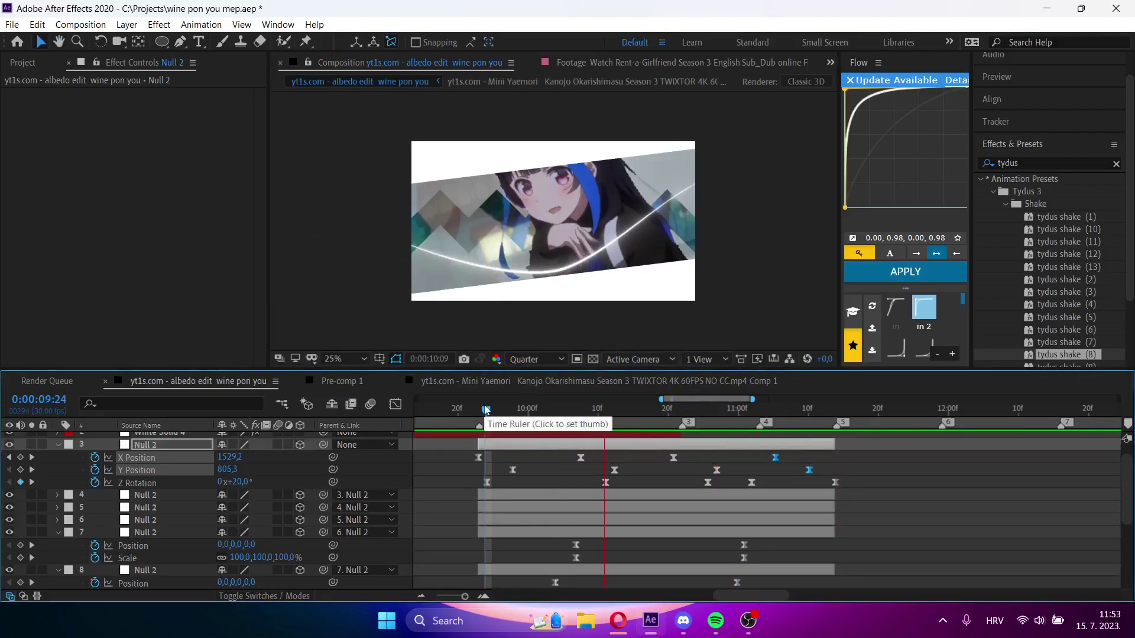
key(space)
key(space)
key(space)
drag(704, 408, 611, 419)
key(space)
key(space)
- Delete all Position and Scale keyframes of the layer 7 null and preview the transition
scroll(747, 502, down, 1)
click(746, 485)
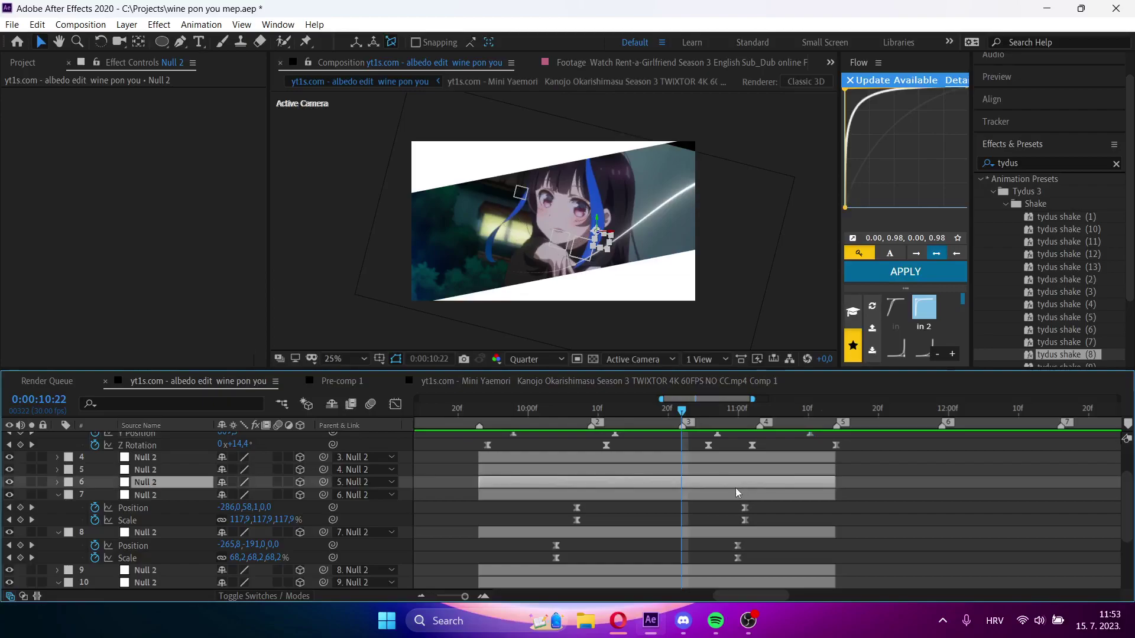
drag(760, 529, 554, 506)
click(578, 418)
key(Delete)
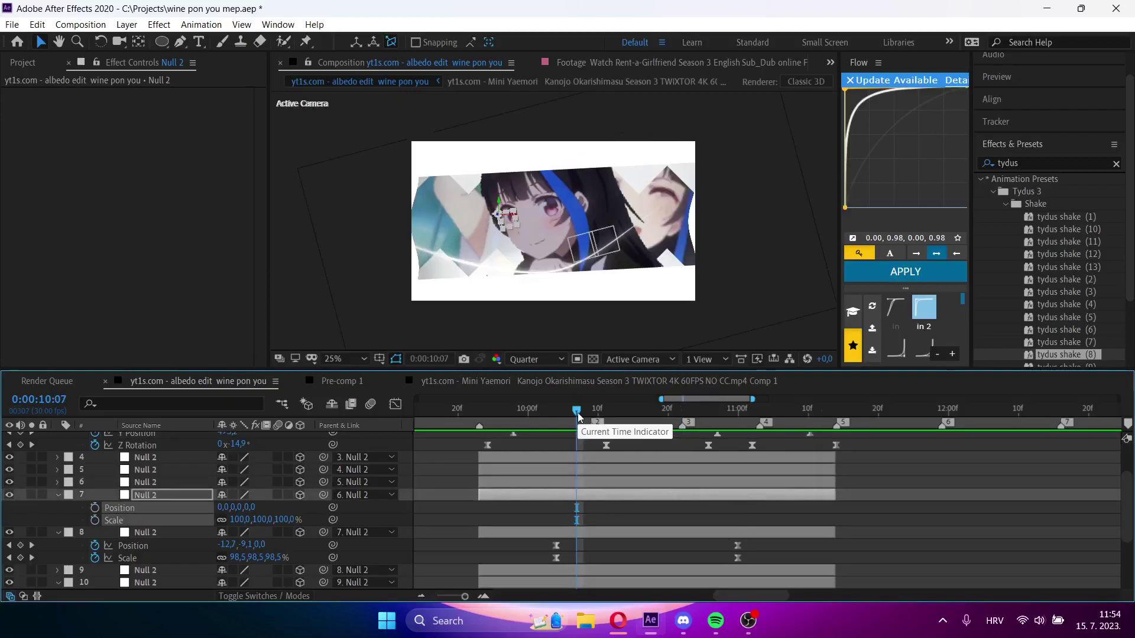
key(space)
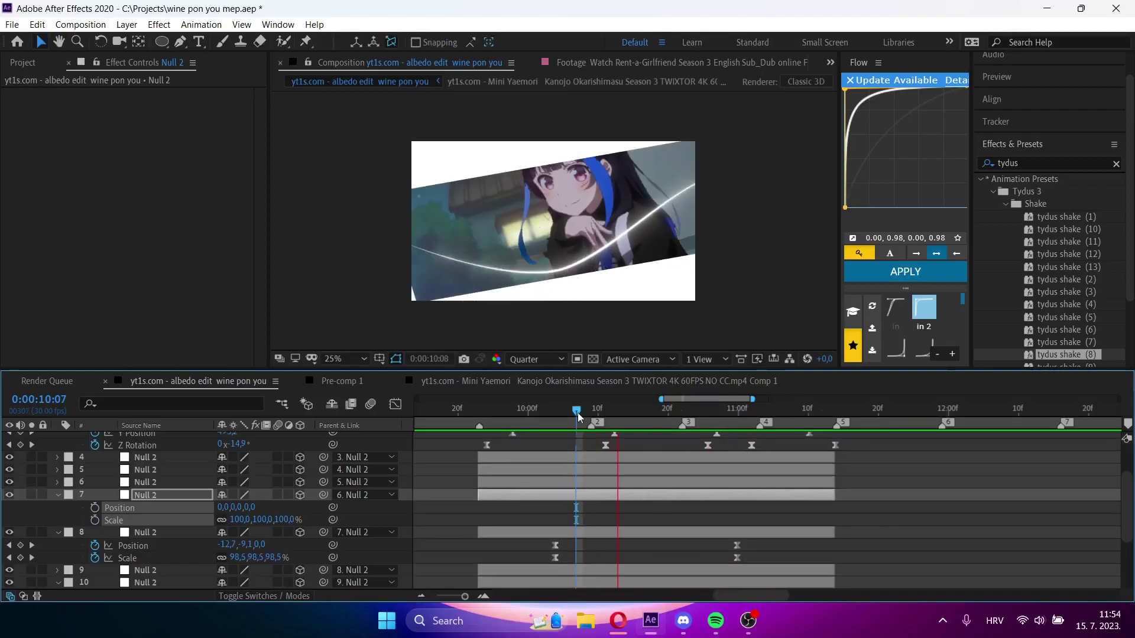
click(769, 554)
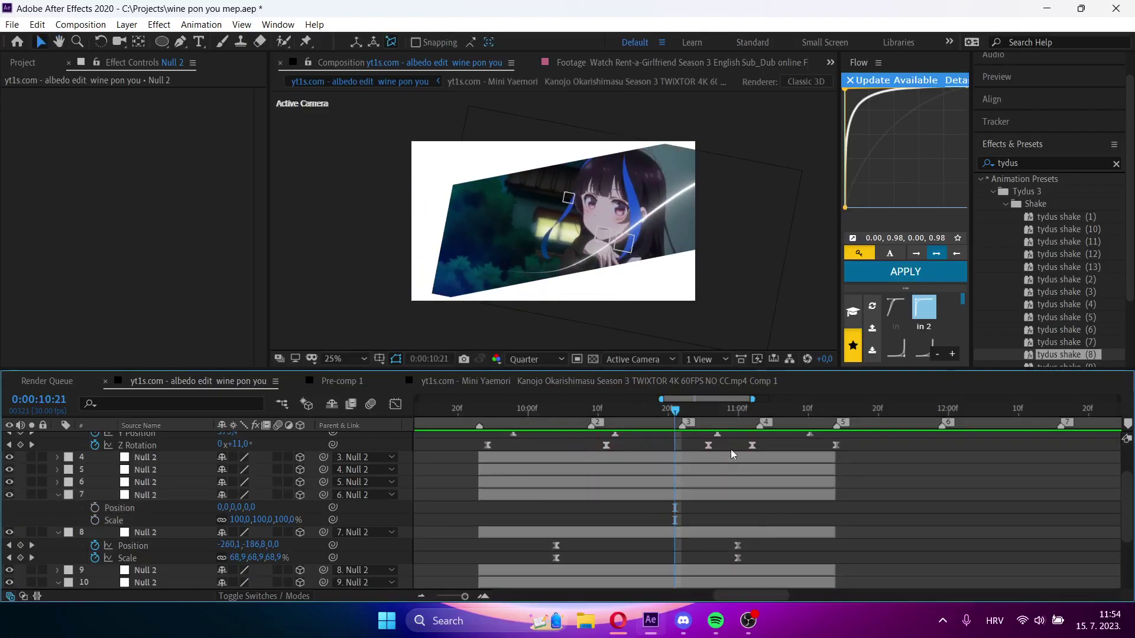
- At 0:00:11:00, set the layer 8 null's Position to -284, -353, 0, raise its Scale, preview the result, and save
click(736, 419)
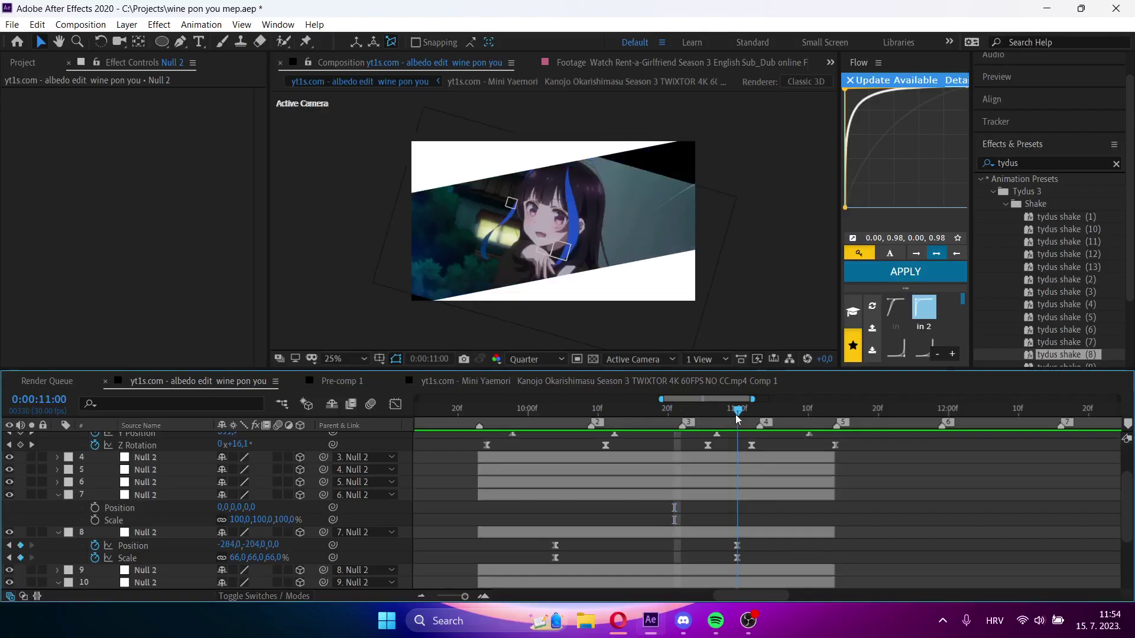
drag(240, 557, 198, 493)
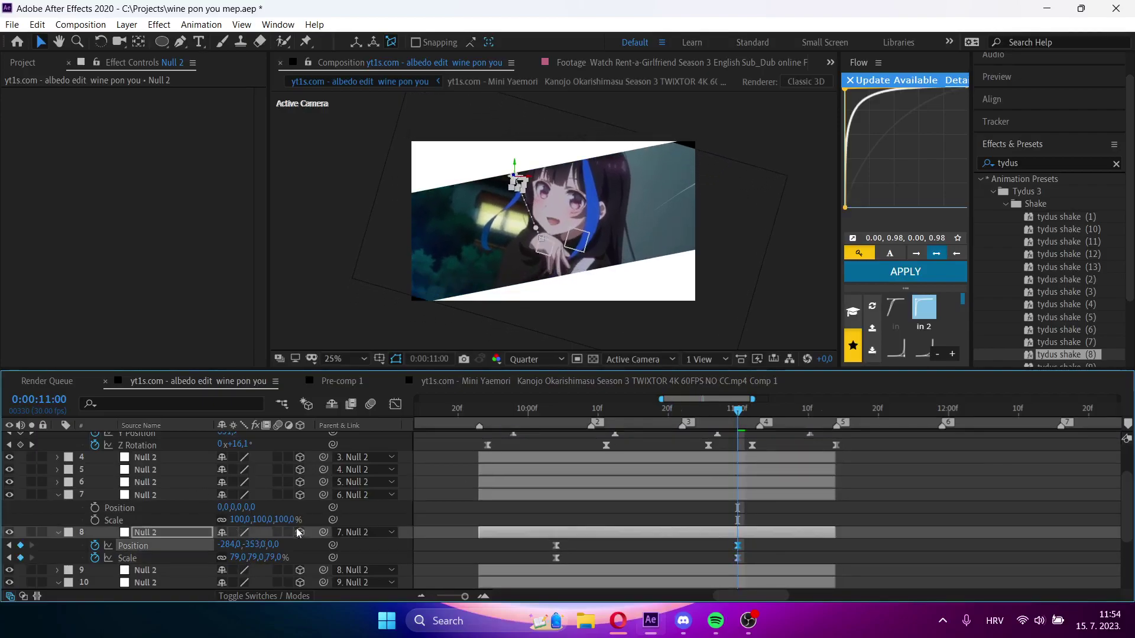
drag(242, 557, 248, 557)
drag(709, 414, 549, 439)
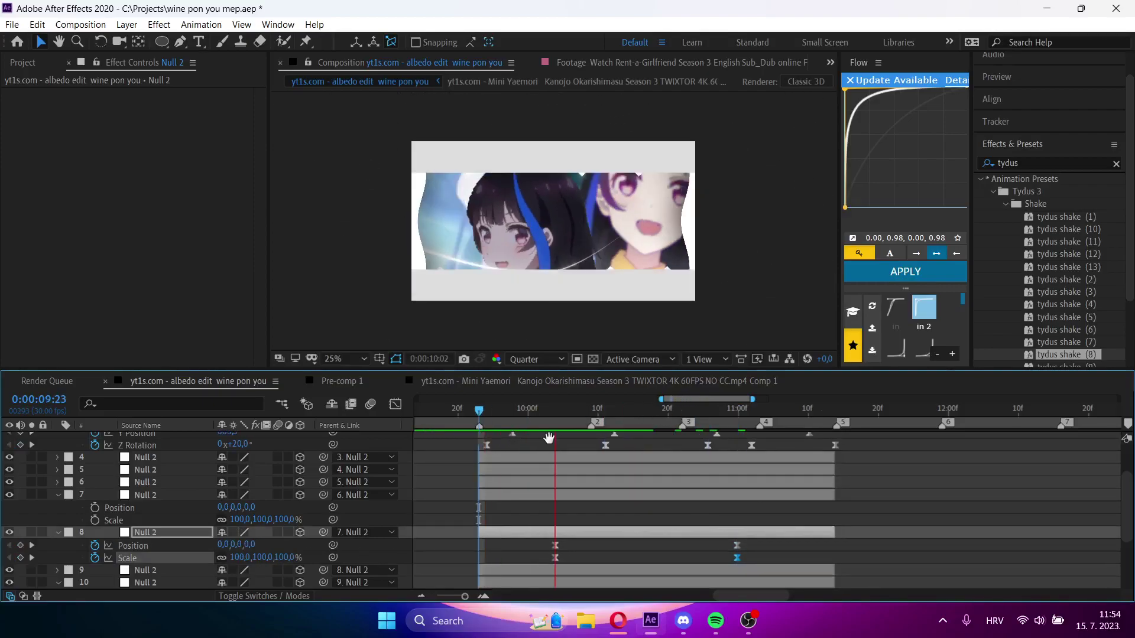
key(space)
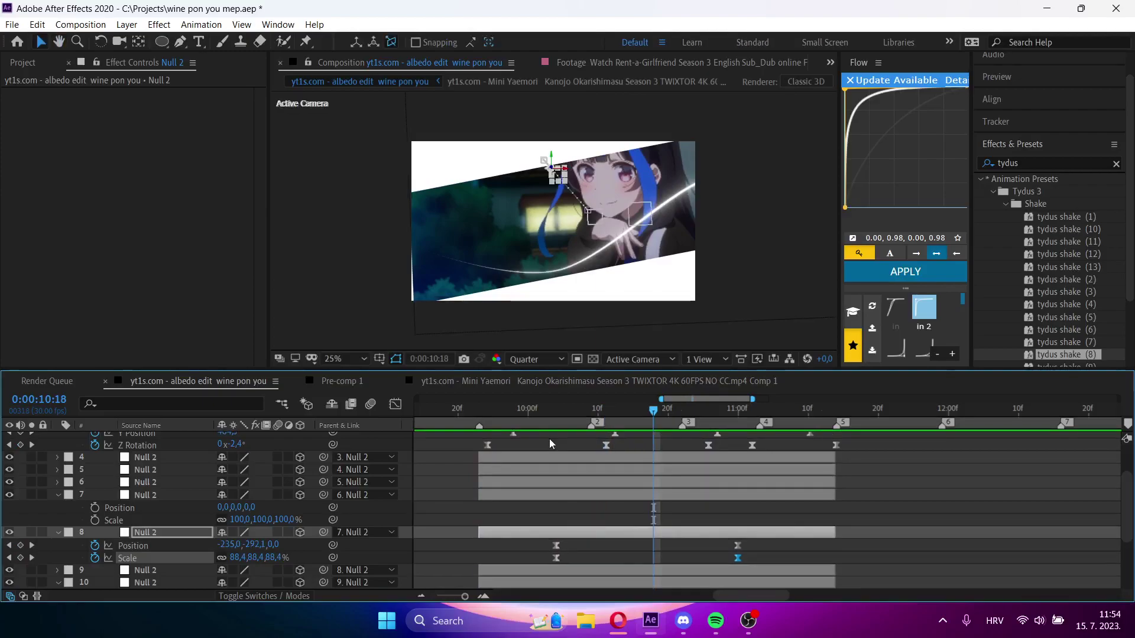
key(ctrl+s)
- At 0:00:11:03, key White Solid 3's CC Jaws Completion at 63% and Direction at 1°
scroll(548, 438, up, 2)
click(549, 438)
key(u)
click(529, 414)
drag(538, 416, 760, 426)
click(739, 524)
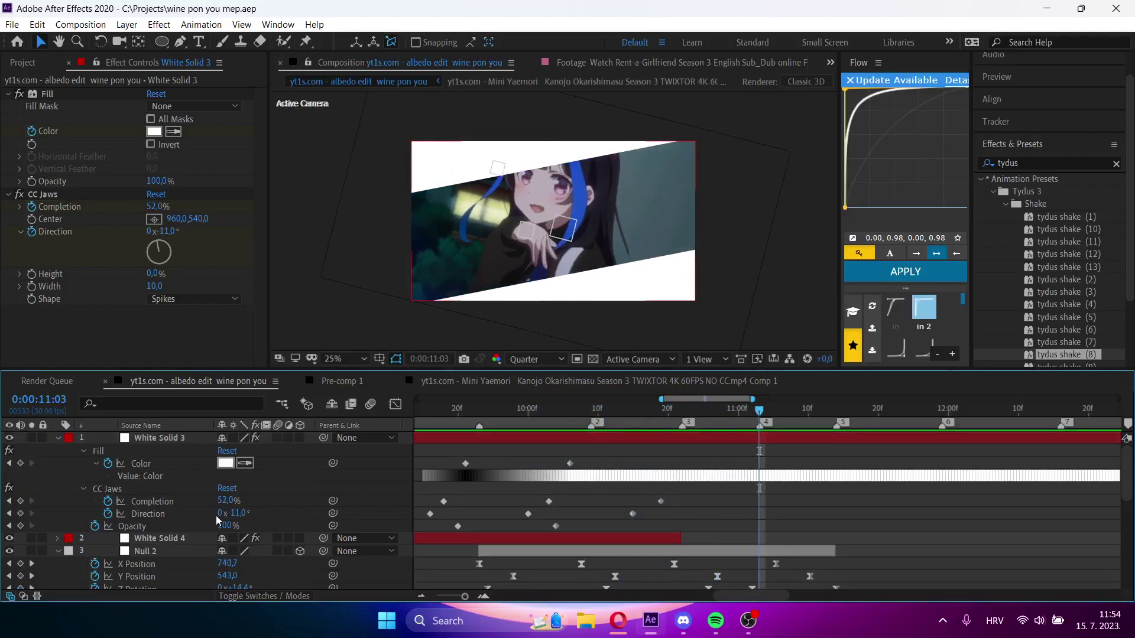
mouse_move(237, 514)
mouse_down()
mouse_move(254, 515)
mouse_move(239, 502)
mouse_up()
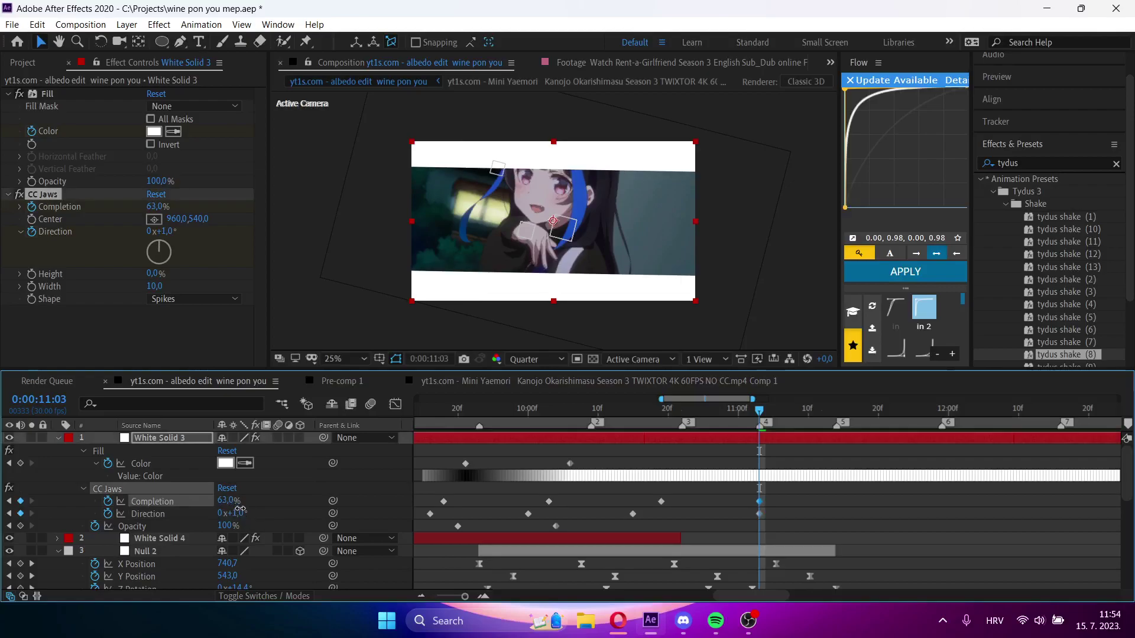
- Move White Solid 3's last CC Jaws Direction keyframe about four frames earlier and preview the transition
click(741, 494)
drag(760, 513, 731, 514)
drag(730, 417, 480, 434)
key(space)
key(u)
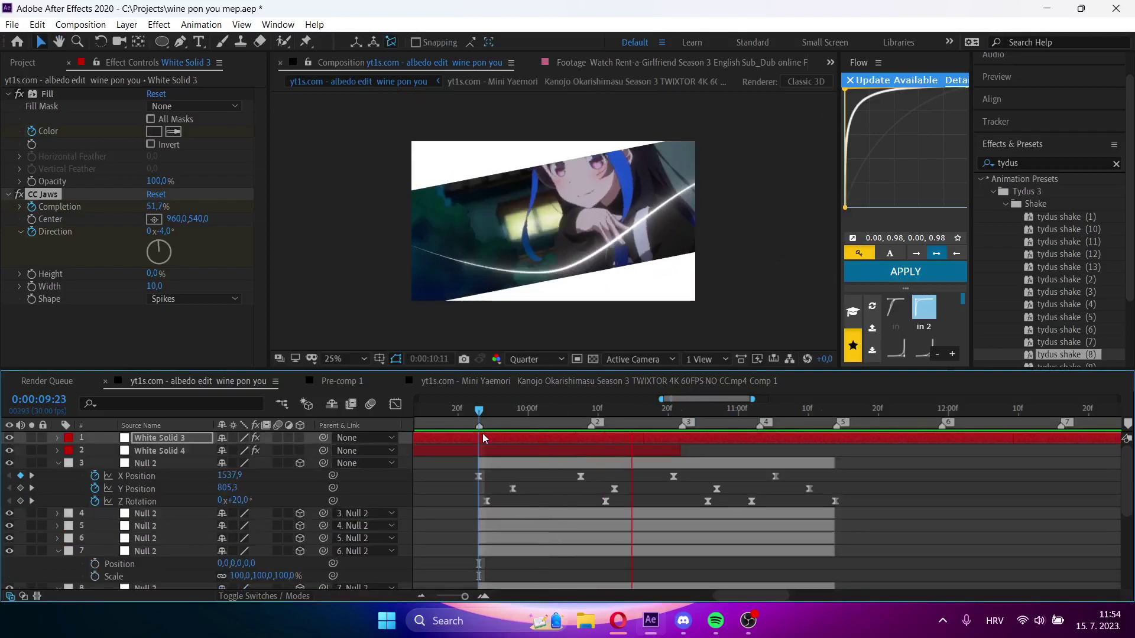
key(space)
click(486, 409)
key(space)
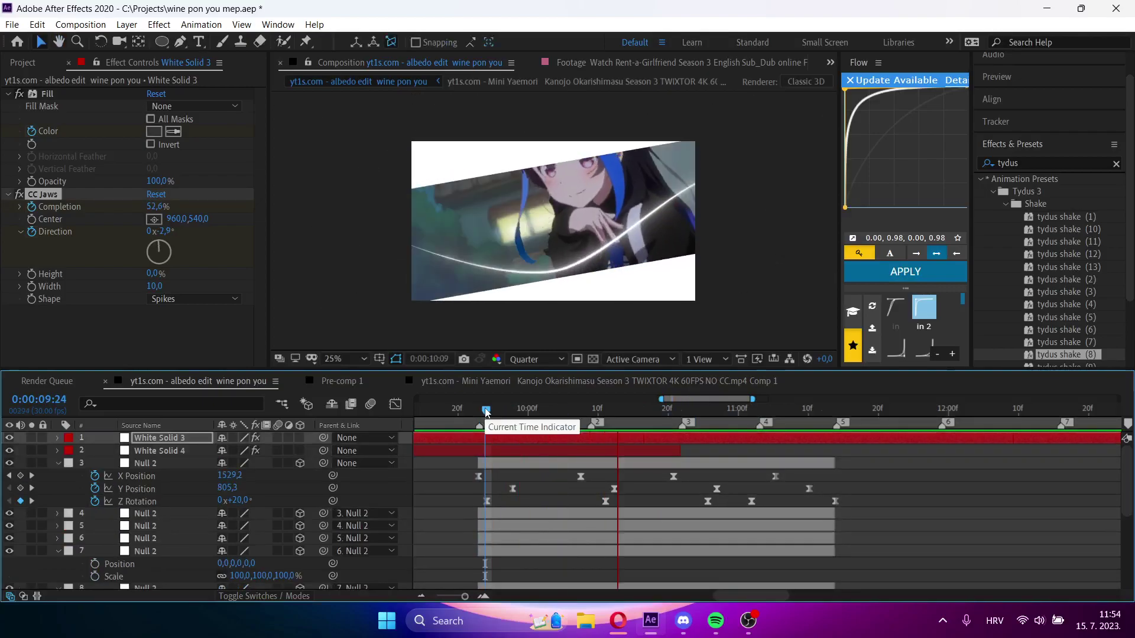
key(space)
click(484, 408)
- Collapse the revealed properties of the layer 3, 7, 8 and 10 nulls and save the project
click(513, 463)
key(u)
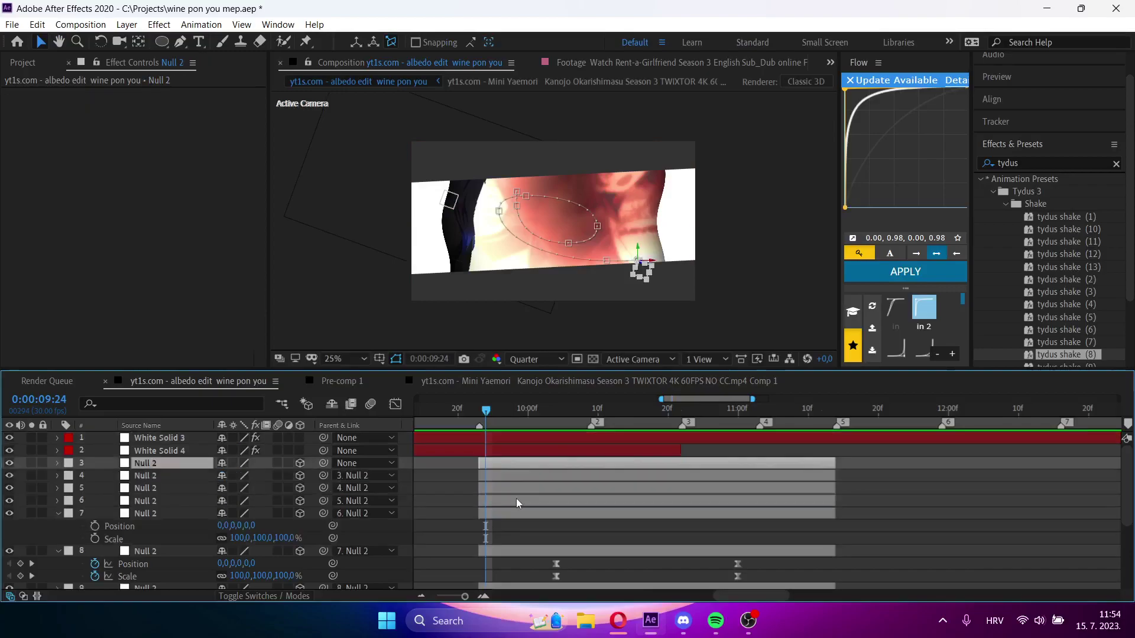
click(516, 512)
key(u)
click(512, 529)
key(u)
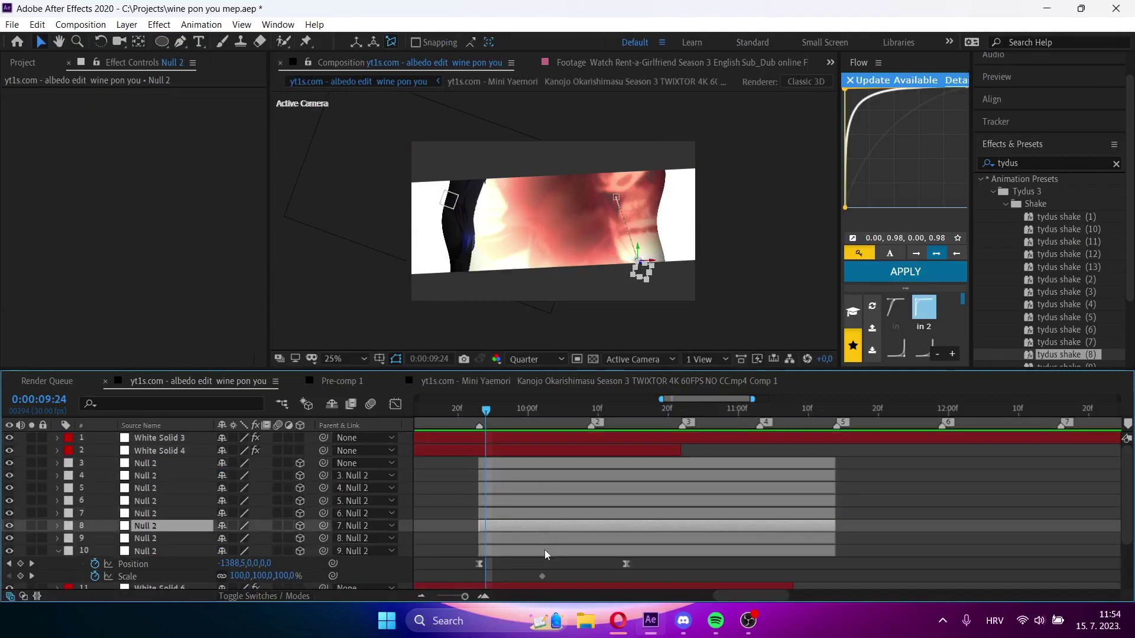
click(544, 550)
key(u)
key(space)
key(space)
click(870, 509)
key(ctrl+s)
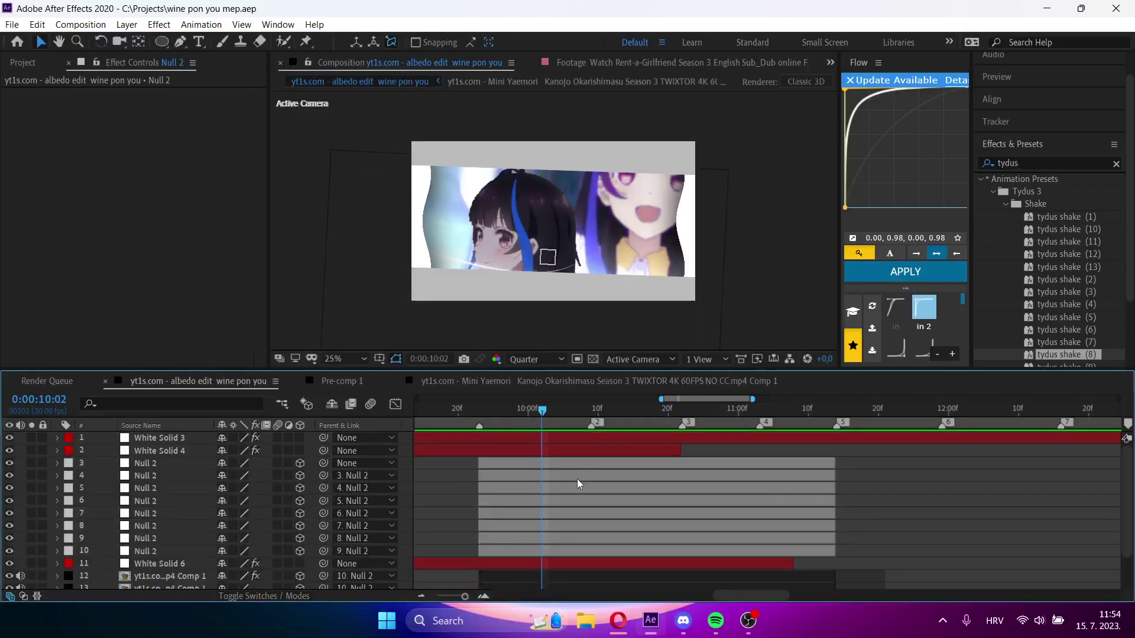
- Preview the whole transition from marker 1 at 0:00:09:08 and save the project
key(space)
key(space)
key(space)
key(space)
key(1)
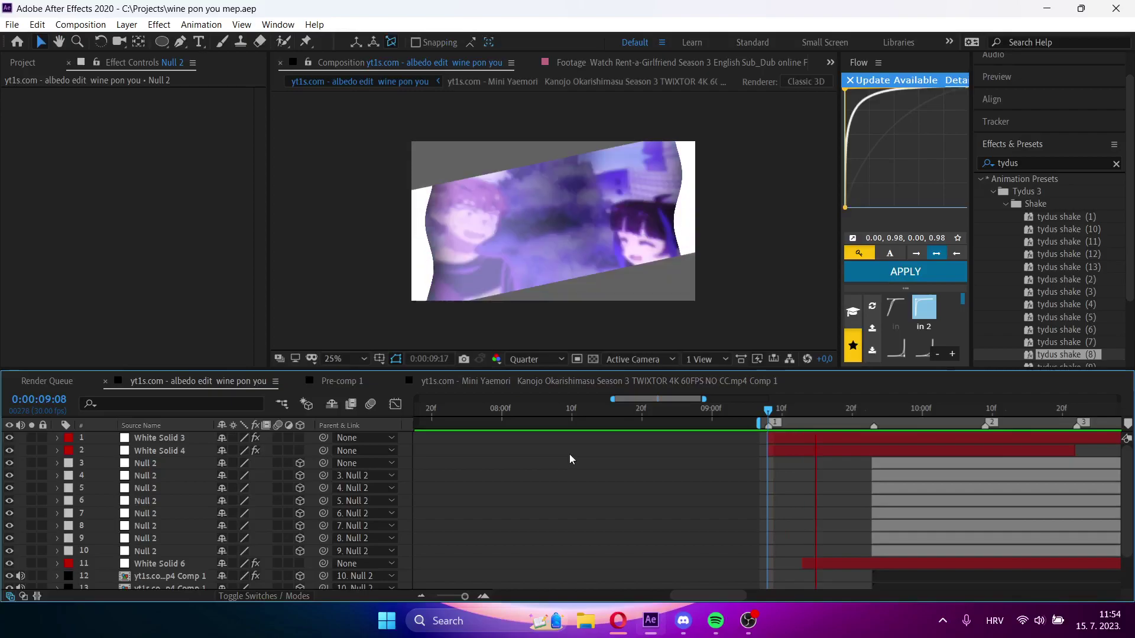
key(space)
click(865, 412)
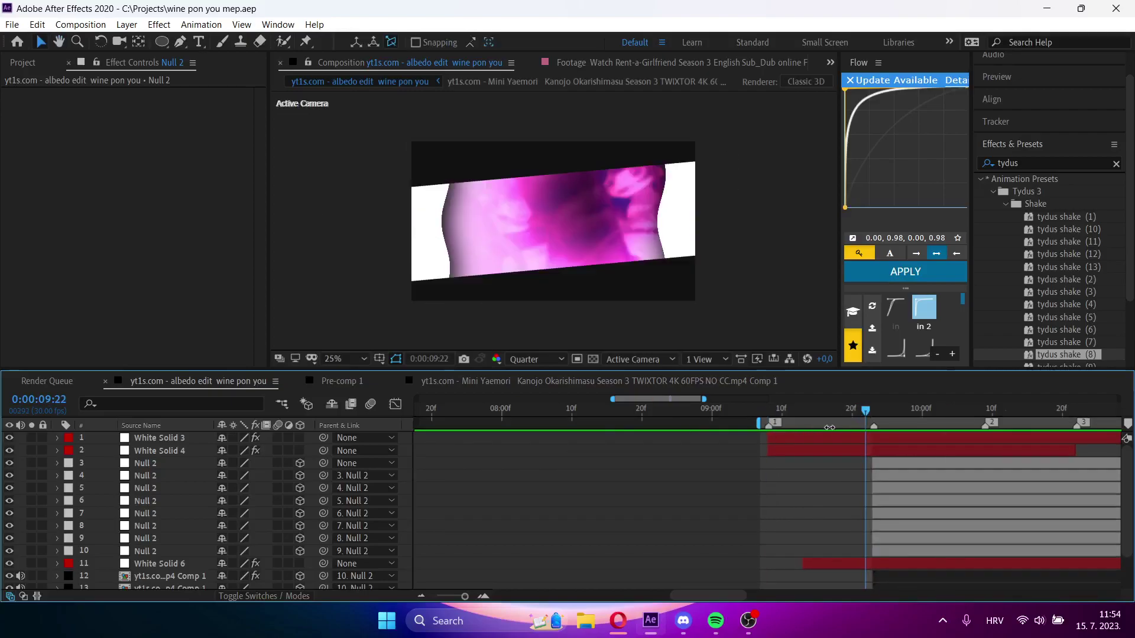
key(space)
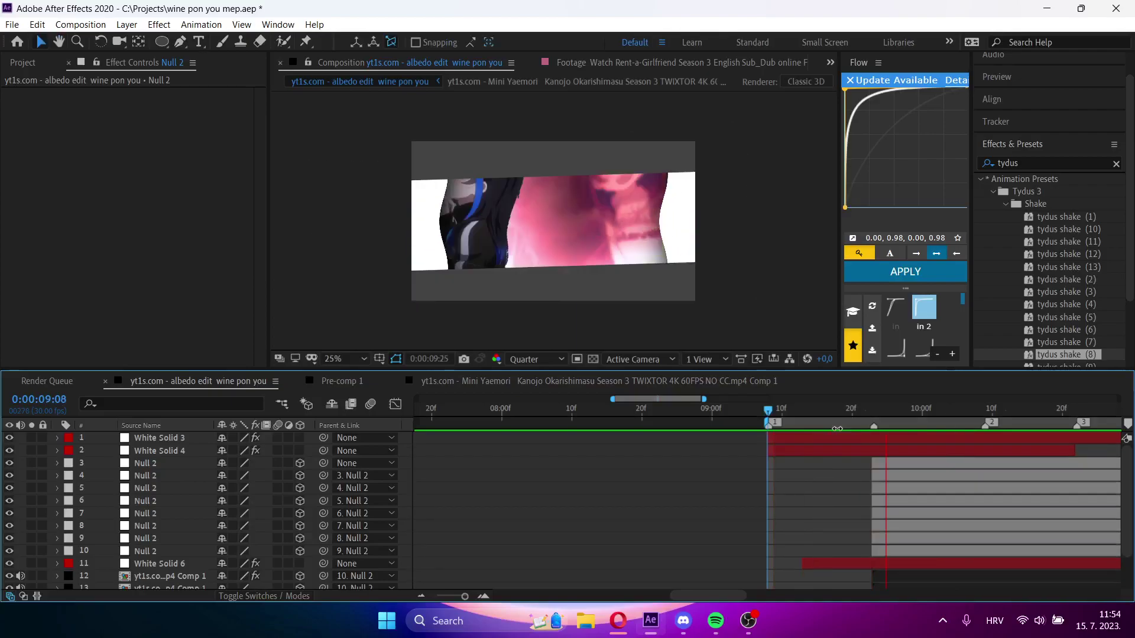
key(ctrl+s)
- Duplicate the layer 12 rotoscoped clip and set the lower copy's Scale to 107%
drag(956, 410, 818, 506)
scroll(814, 531, down, 2)
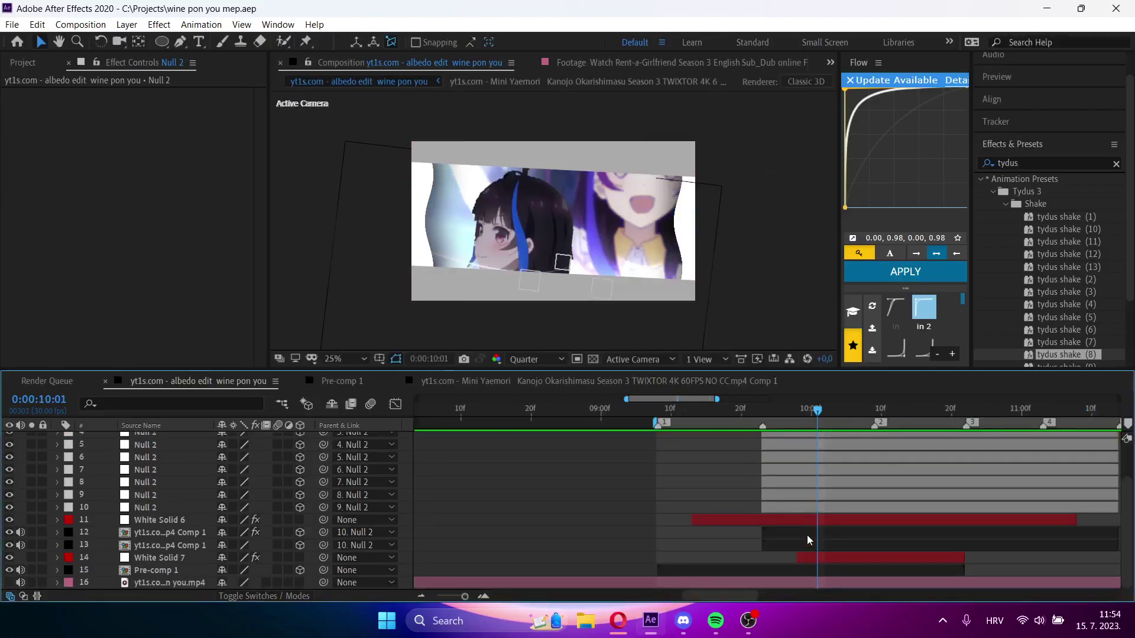
click(806, 535)
key(ctrl+d)
click(803, 542)
key(s)
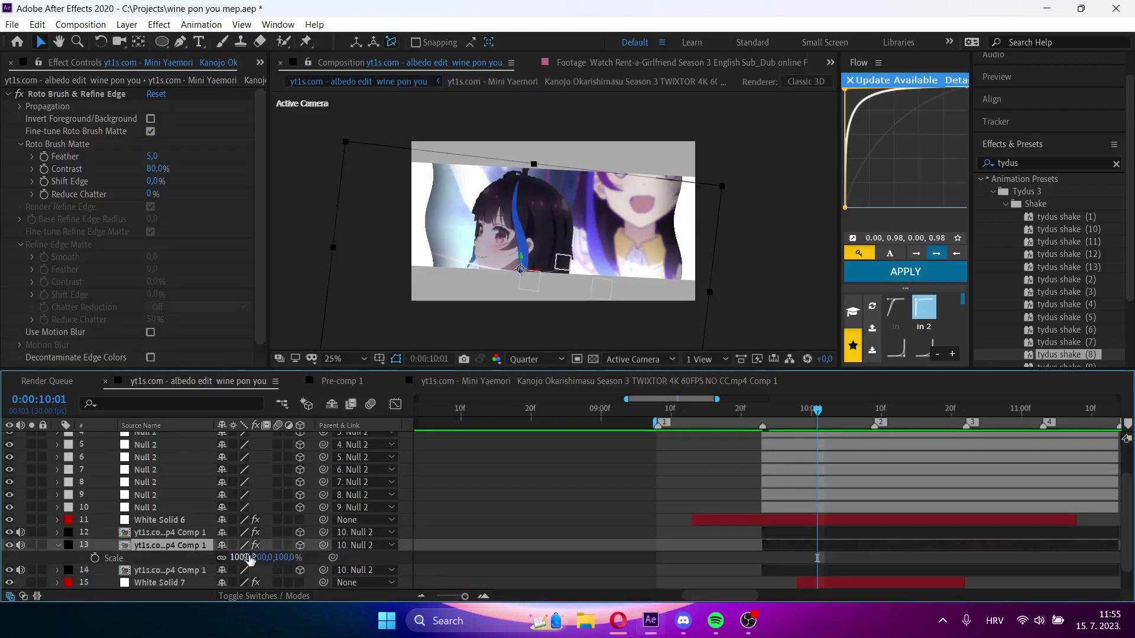
key(Return)
- Search the effects and presets for "backgro" and "charac", and apply the S_DissolveAutoPaint preset to the layer 13 copy
key(ctrl+space)
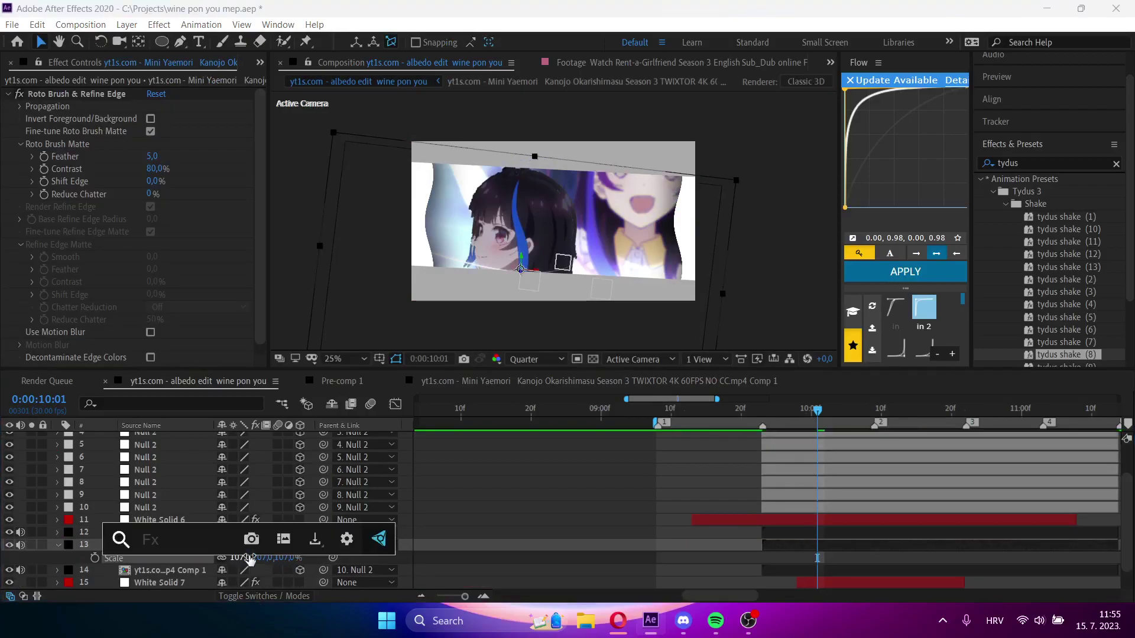
text(backgro)
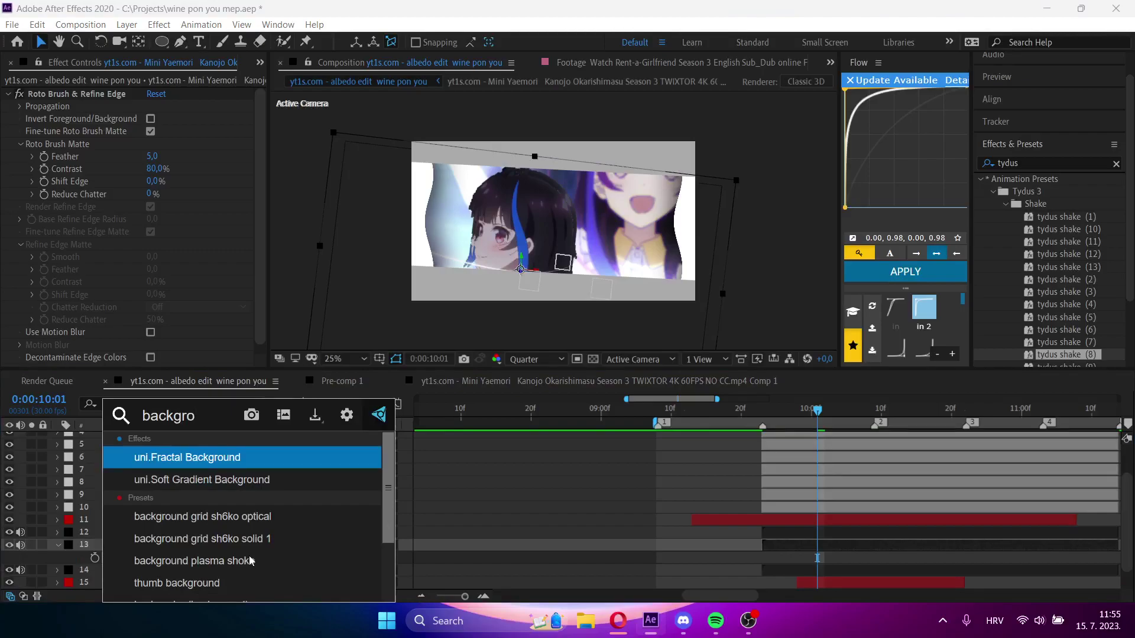
scroll(249, 561, down, 2)
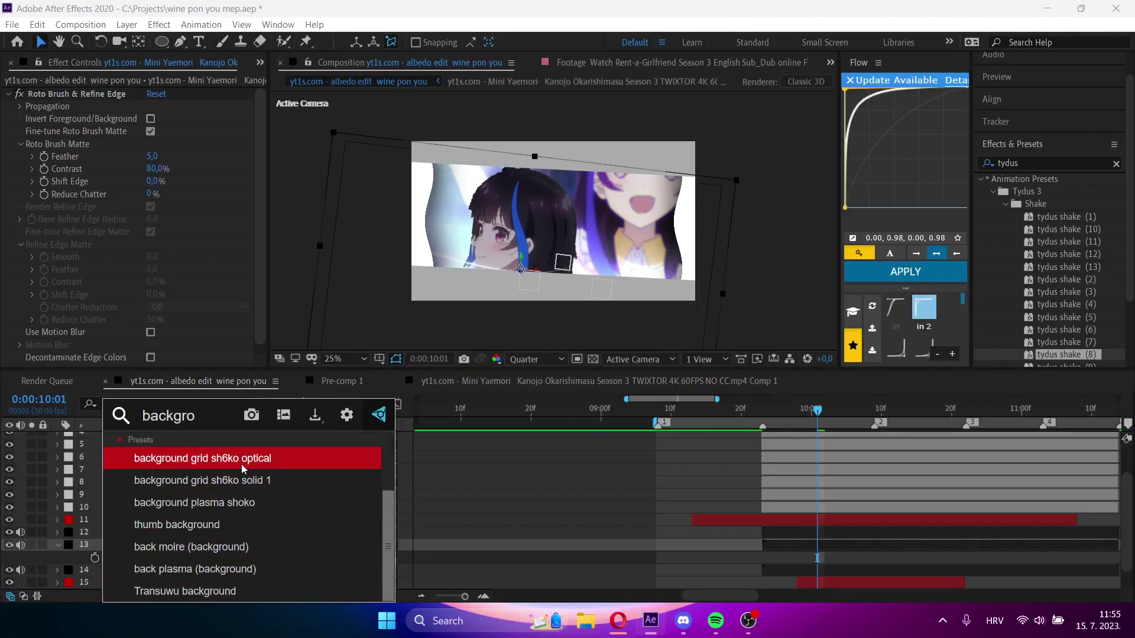
key(ctrl+a)
text(charac)
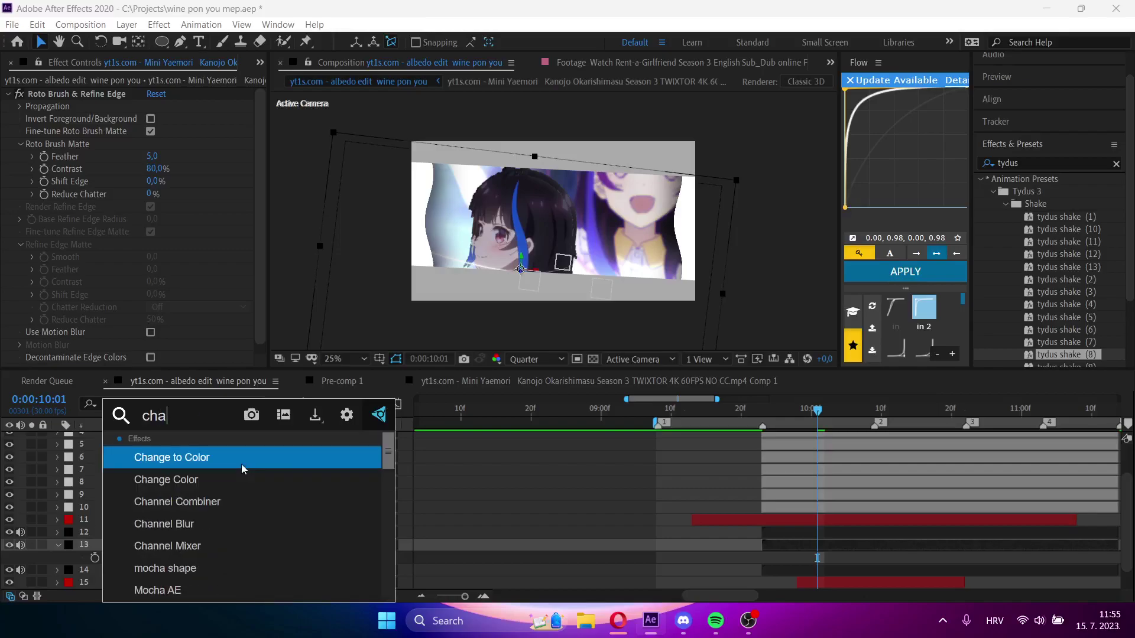
click(241, 467)
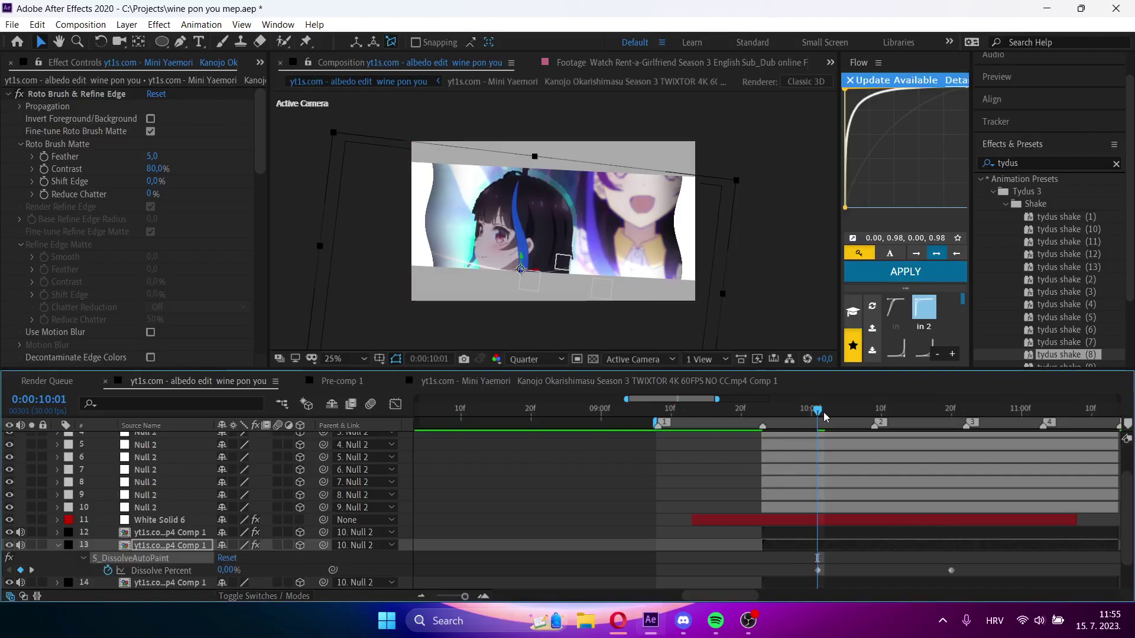
- Preview the effect and move both Dissolve Percent keyframes earlier so the first sits at 0:00:09:23
key(space)
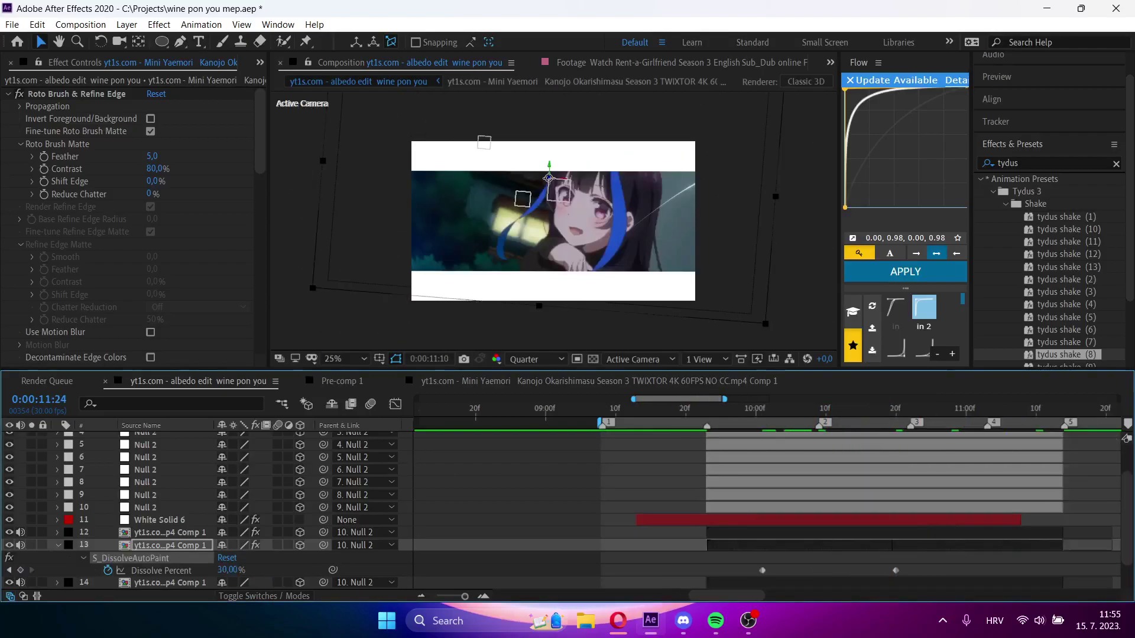
key(space)
drag(591, 562, 690, 573)
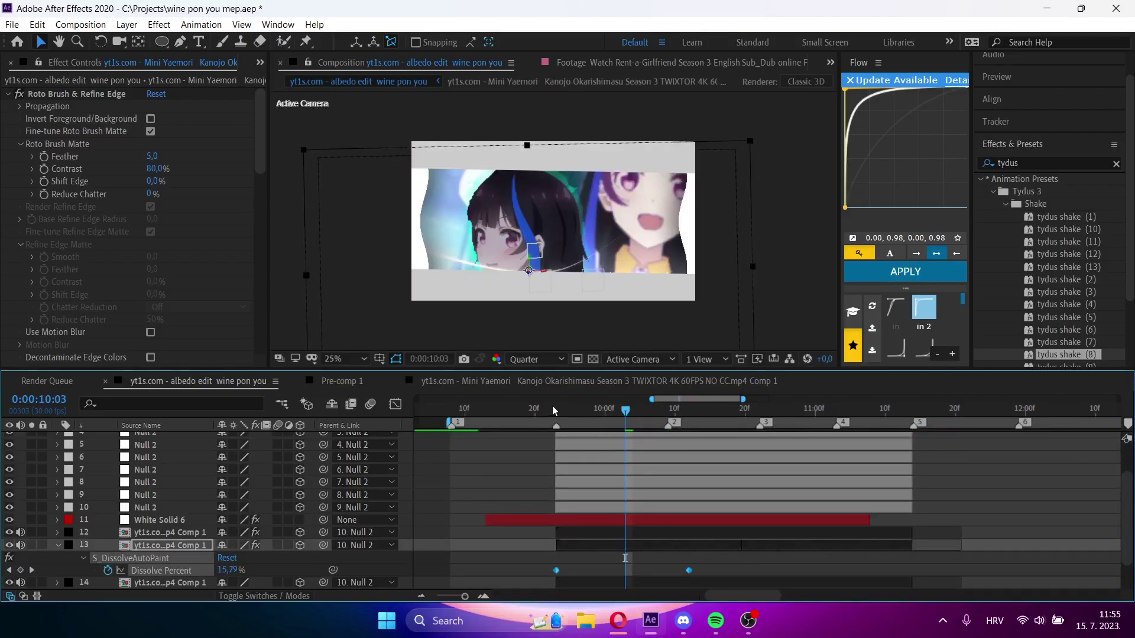
- Set the layer 13 copy's Scale to 110% and preview the effect from 0:00:09:23
key(s)
click(611, 414)
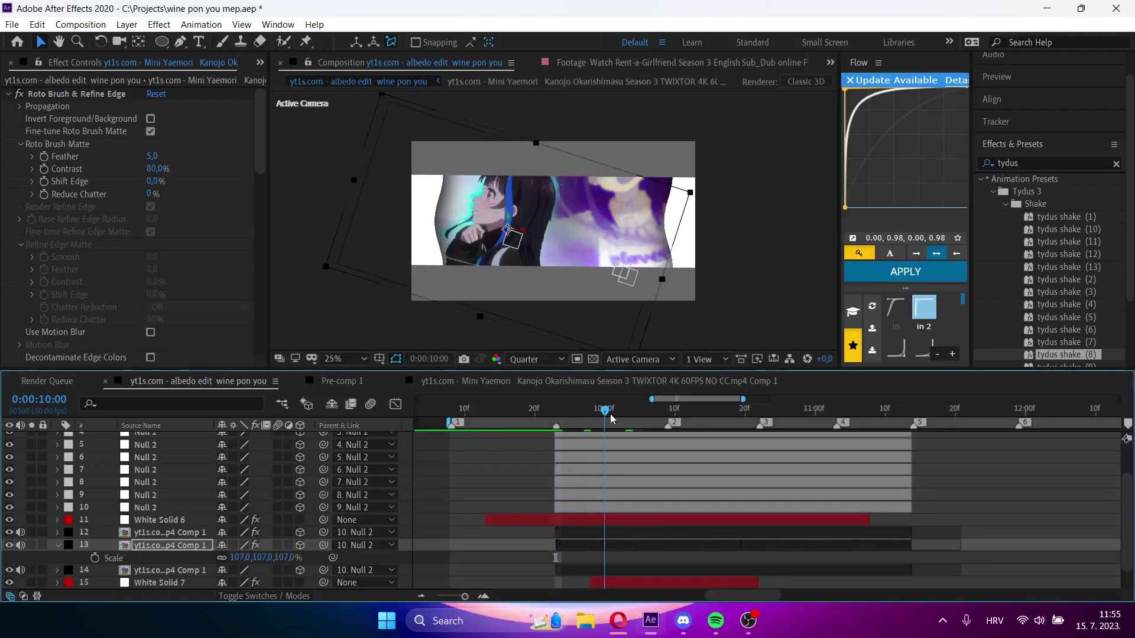
click(612, 416)
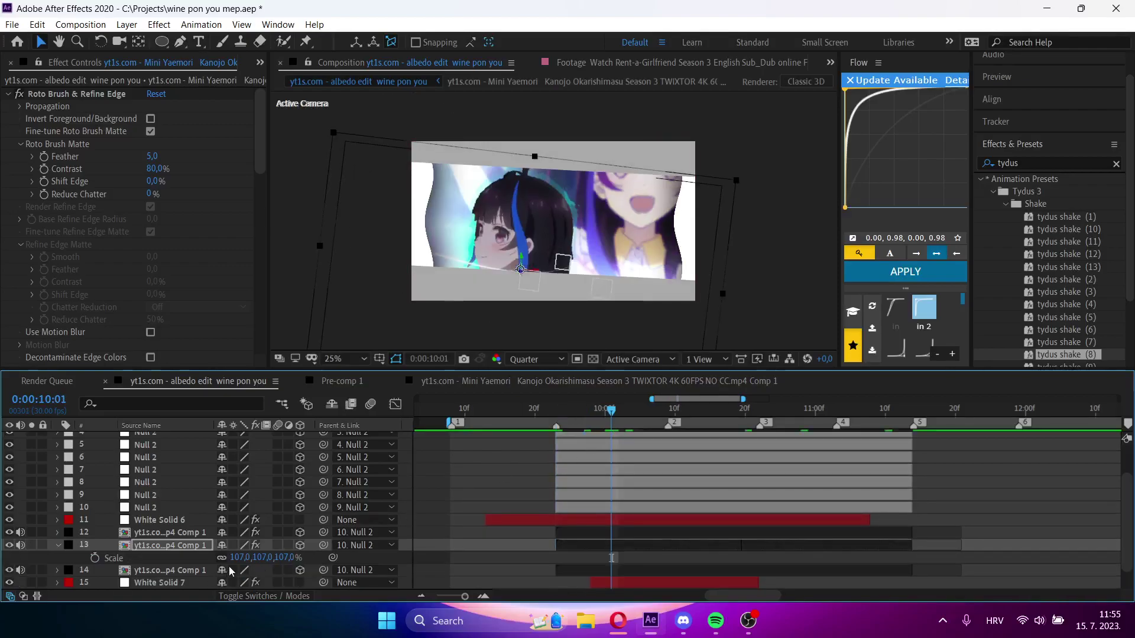
key(Return)
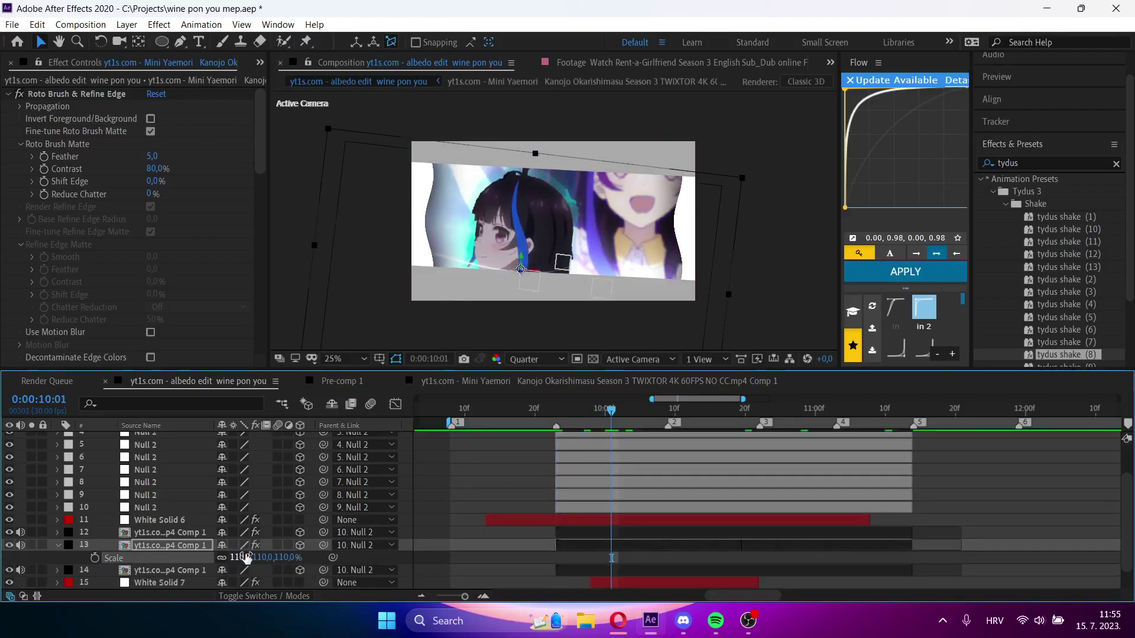
key(u)
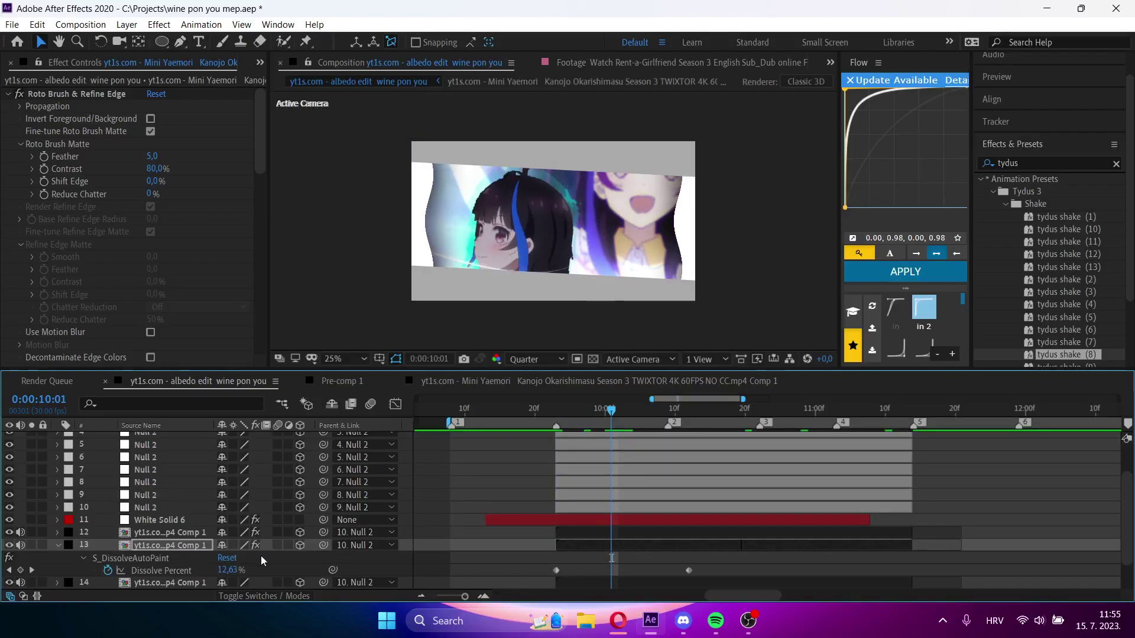
key(j)
key(space)
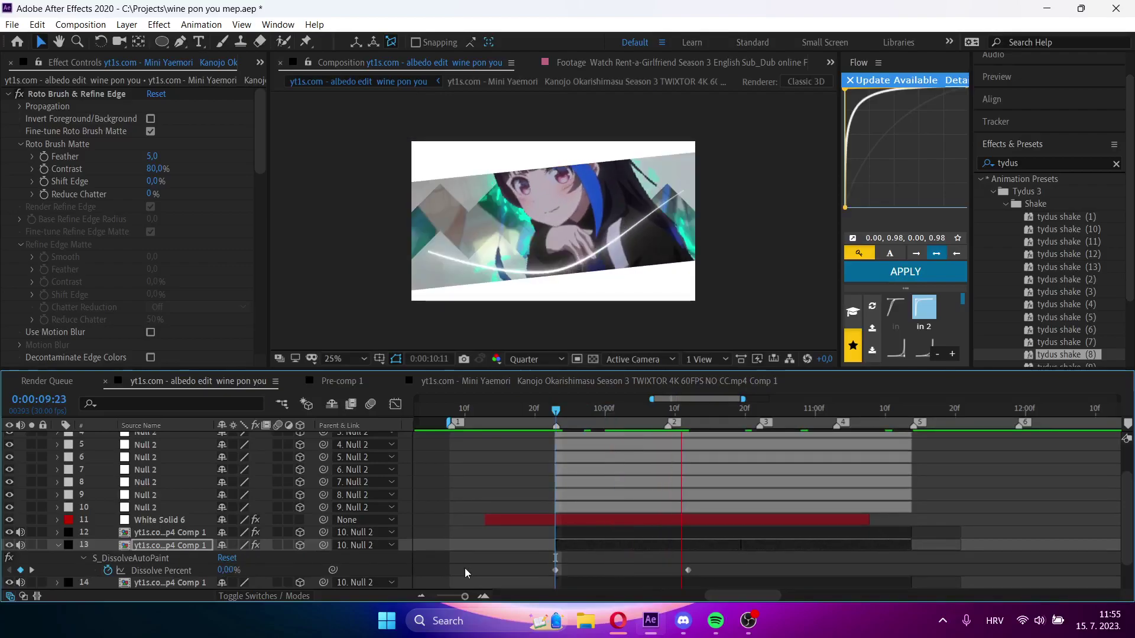
- Keyframe the layer 13 copy's Opacity from 100% at 0:00:10:08 to 0% at 0:00:10:14
key(space)
key(space)
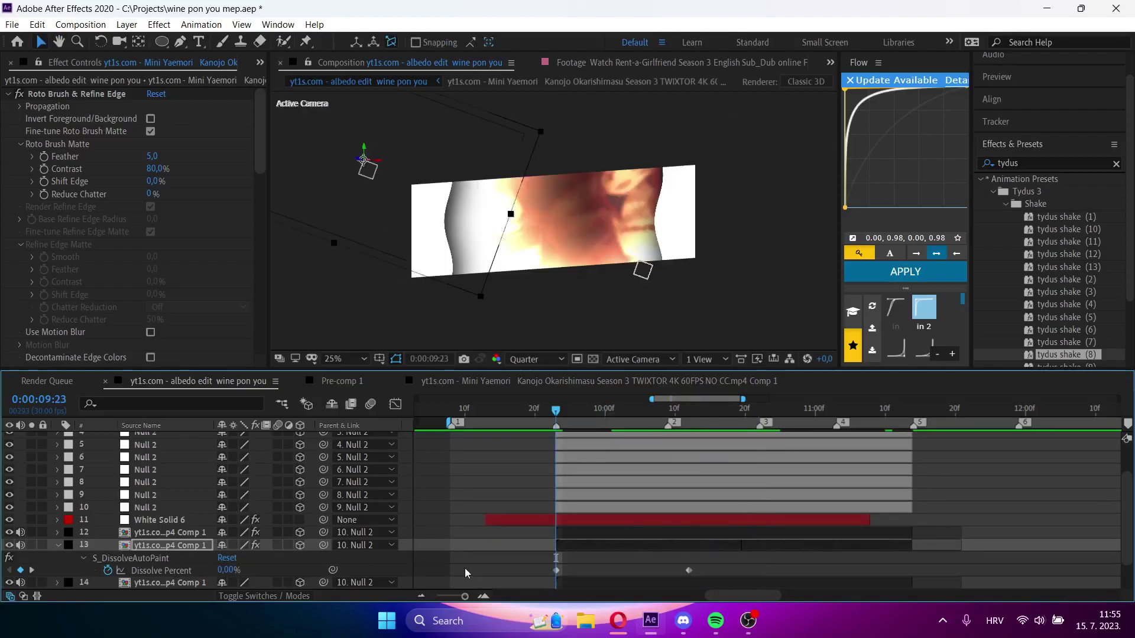
key(space)
key(t)
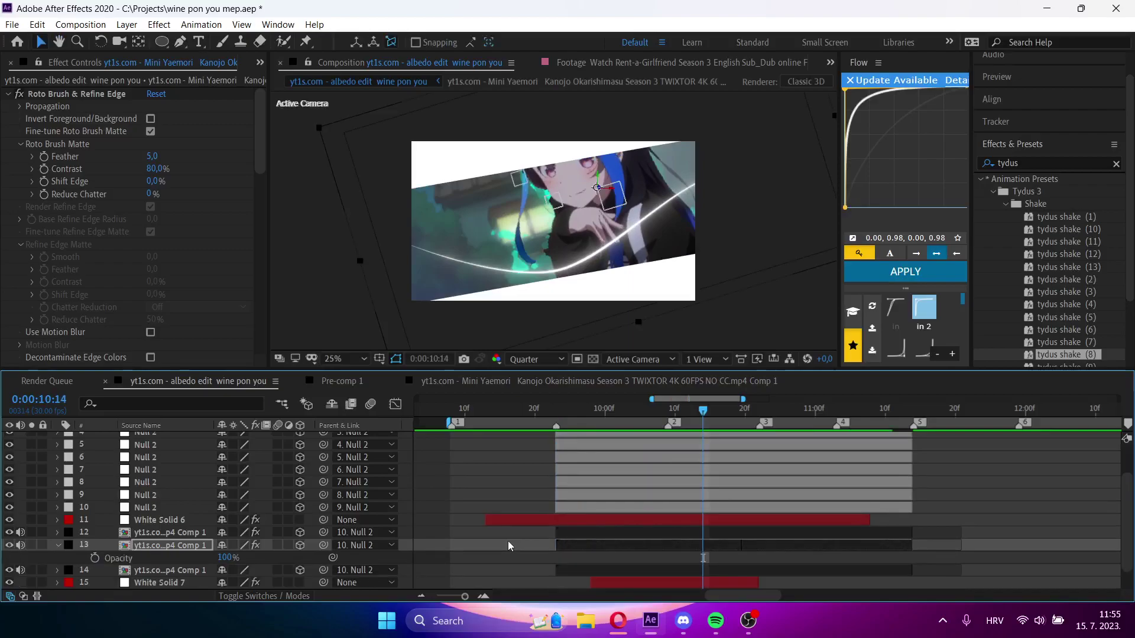
click(94, 558)
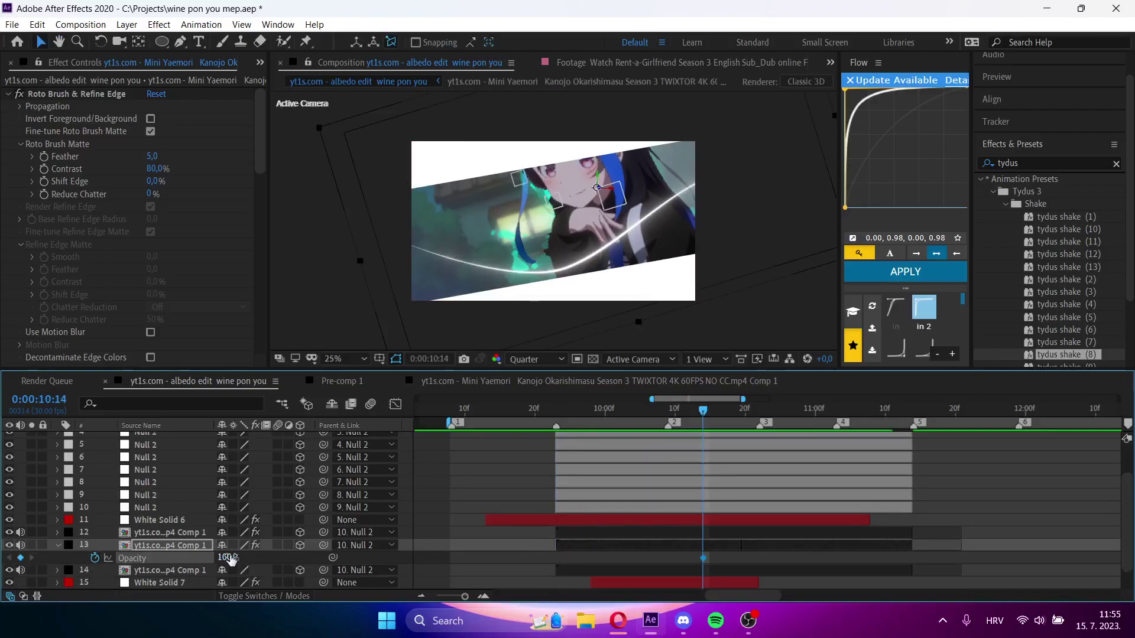
drag(233, 560, 41, 581)
click(659, 410)
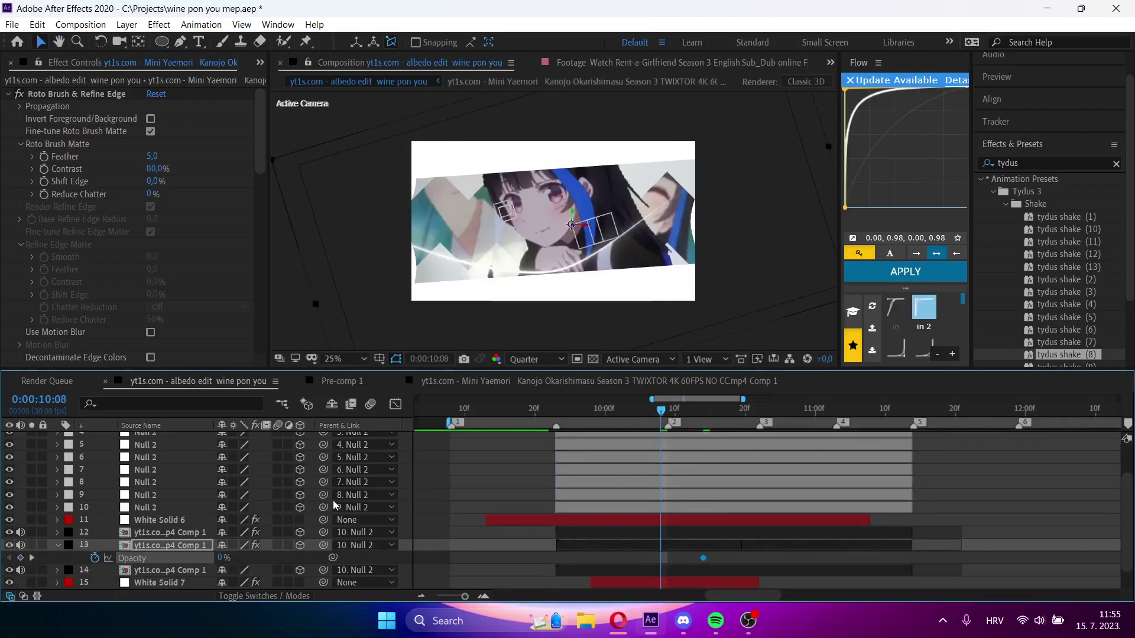
drag(219, 558, 535, 556)
key(u)
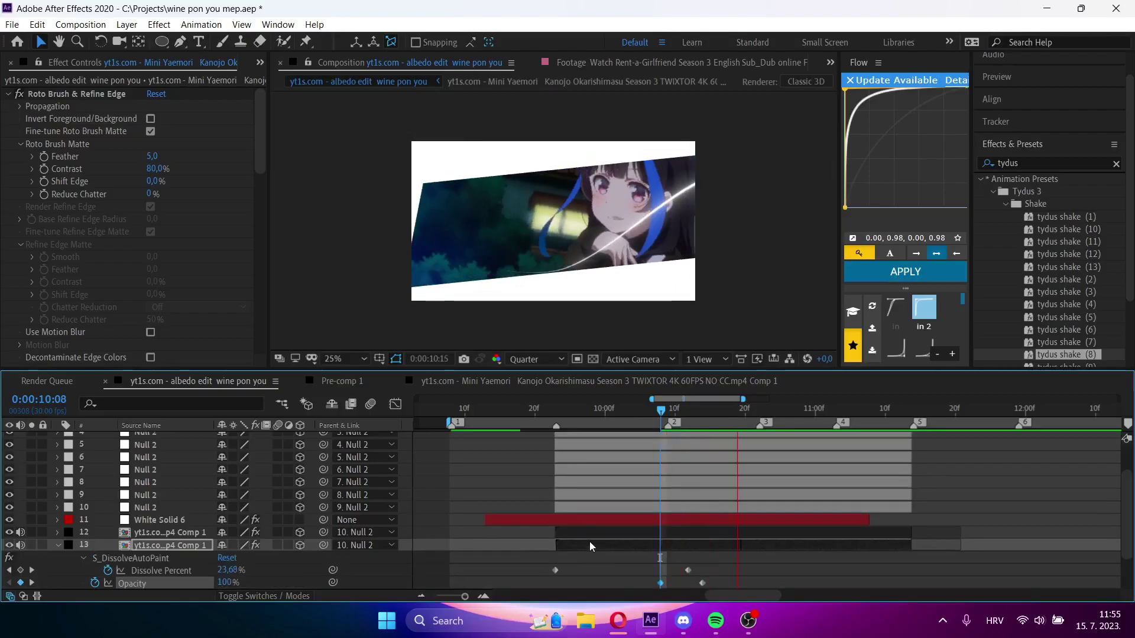
- Preview the opacity fade from 0:00:09:23, collapse the layer's keyframed properties and save the project
click(555, 410)
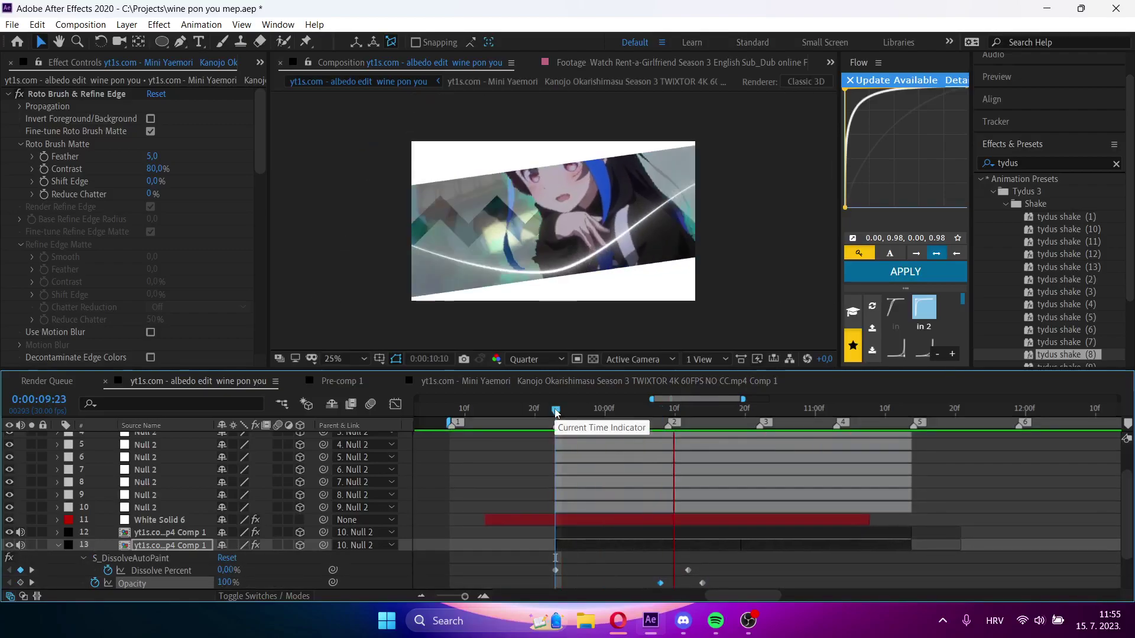
key(u)
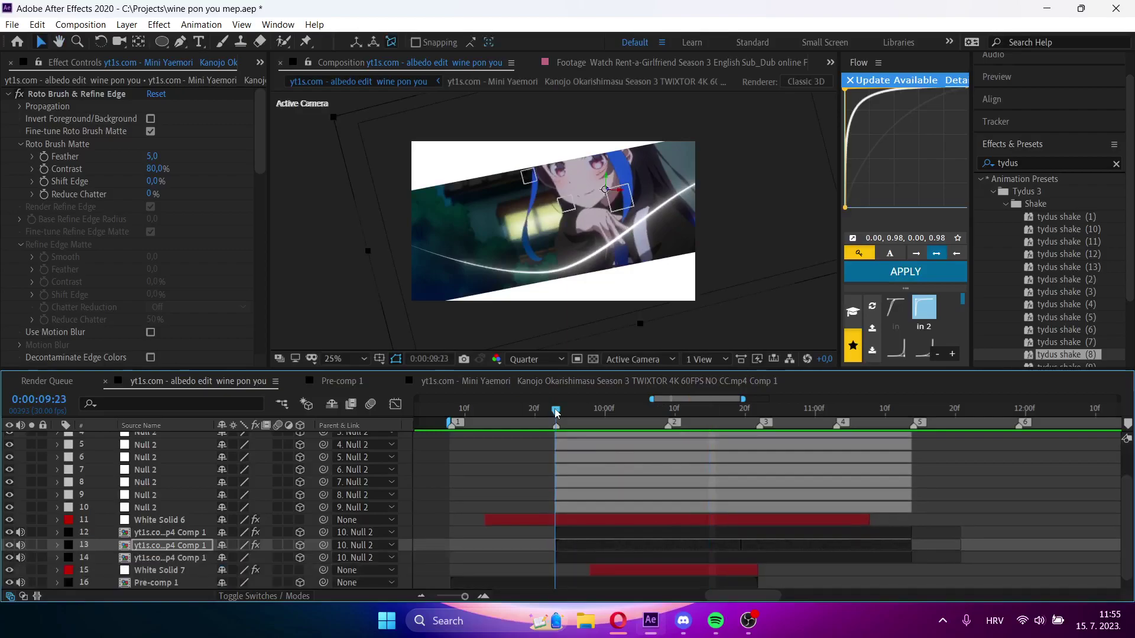
key(space)
key(ctrl+s)
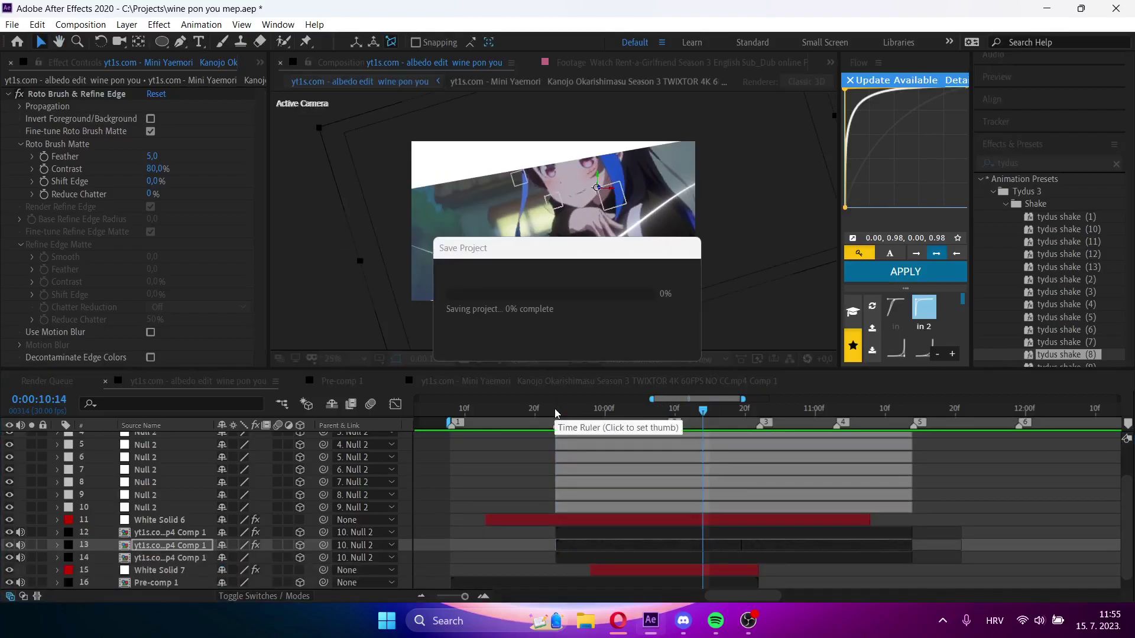
- Play back the transition from before the first marker and again from 0:00:09:08
drag(555, 409, 410, 423)
key(space)
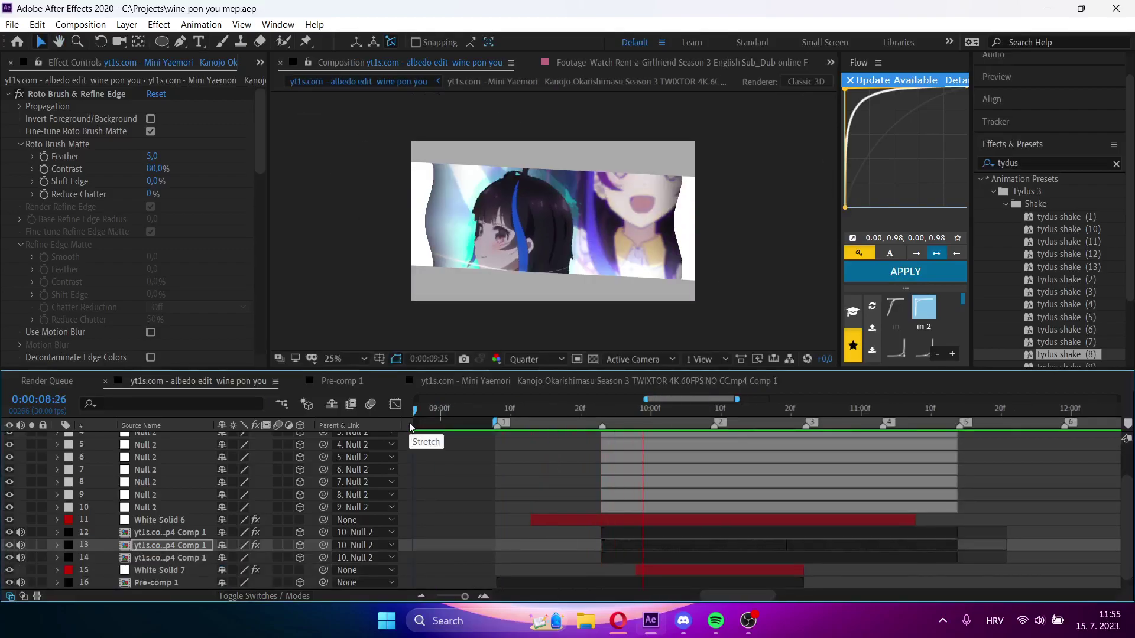
key(space)
key(space)
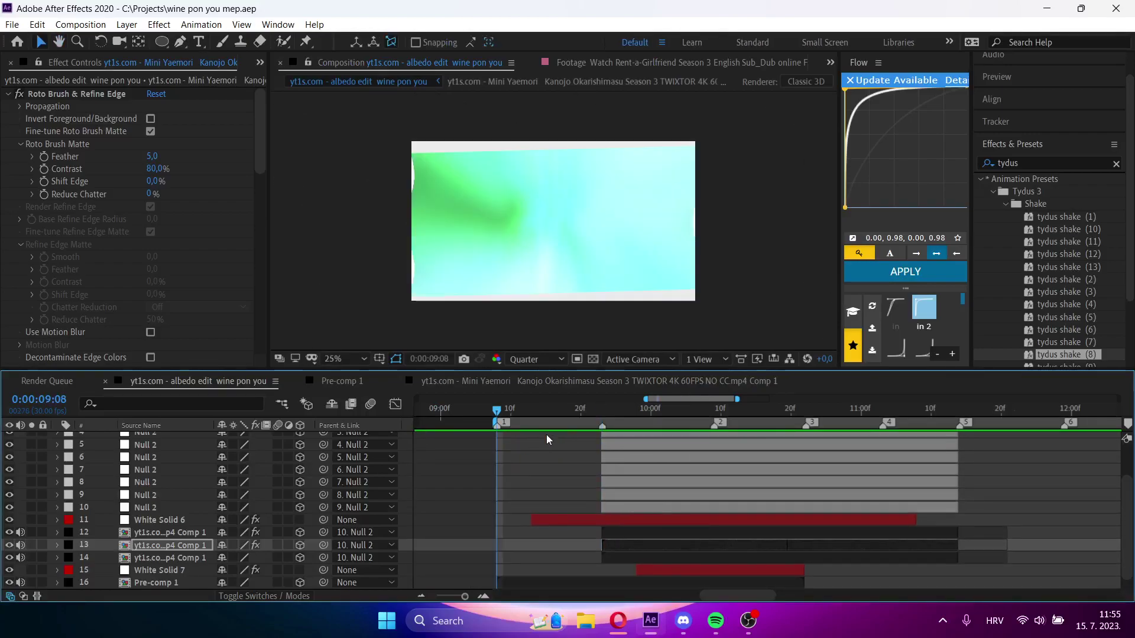
key(space)
key(space)
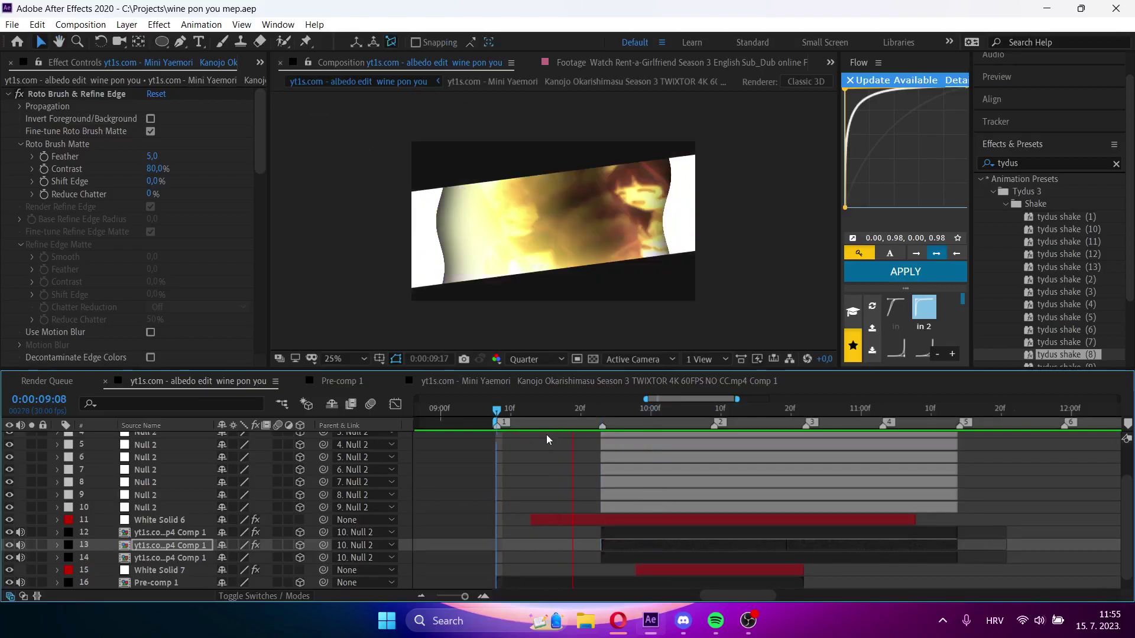
key(space)
- In Pre-comp 1, shift the layer 18 clip and its mask keyframes two frames later, with the clip starting at 0:00:09:20
double_click(625, 581)
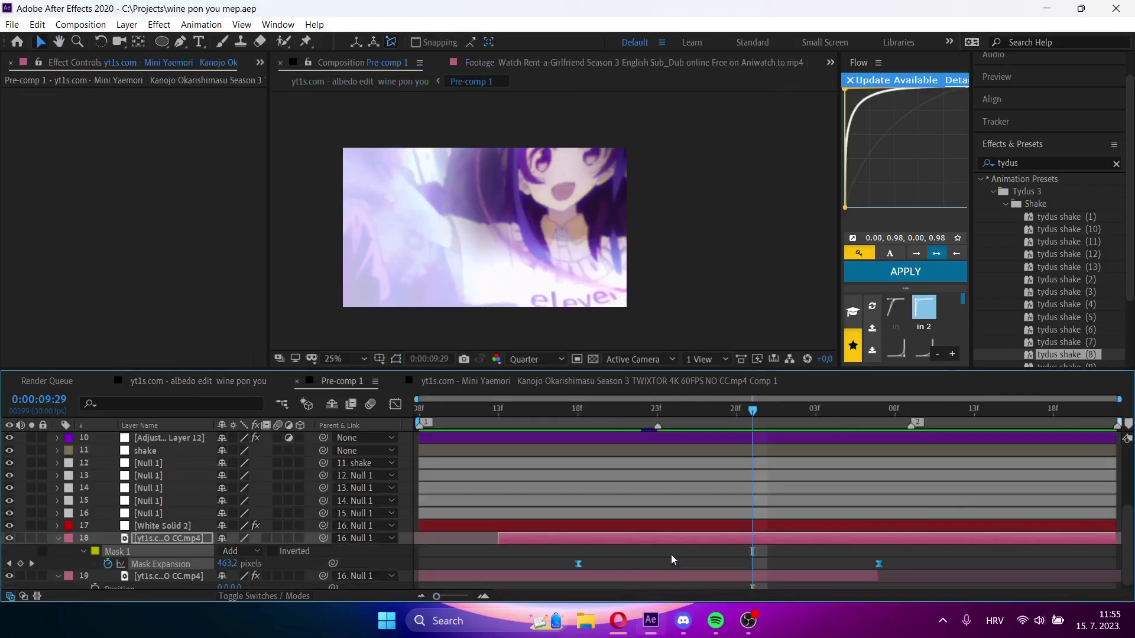
drag(608, 541, 635, 537)
drag(608, 413, 588, 476)
key(space)
key(space)
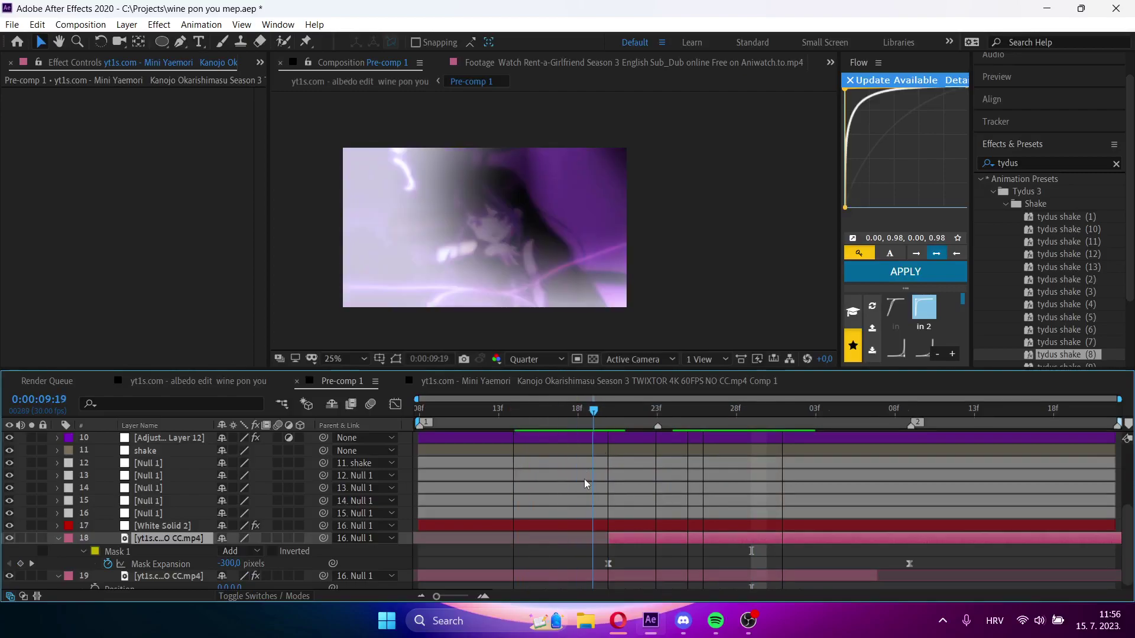
- Check the frames around layer 18's start at 0:00:09:20 and set Pre-comp 1's preview resolution to Full
scroll(576, 520, down, 1)
click(583, 543)
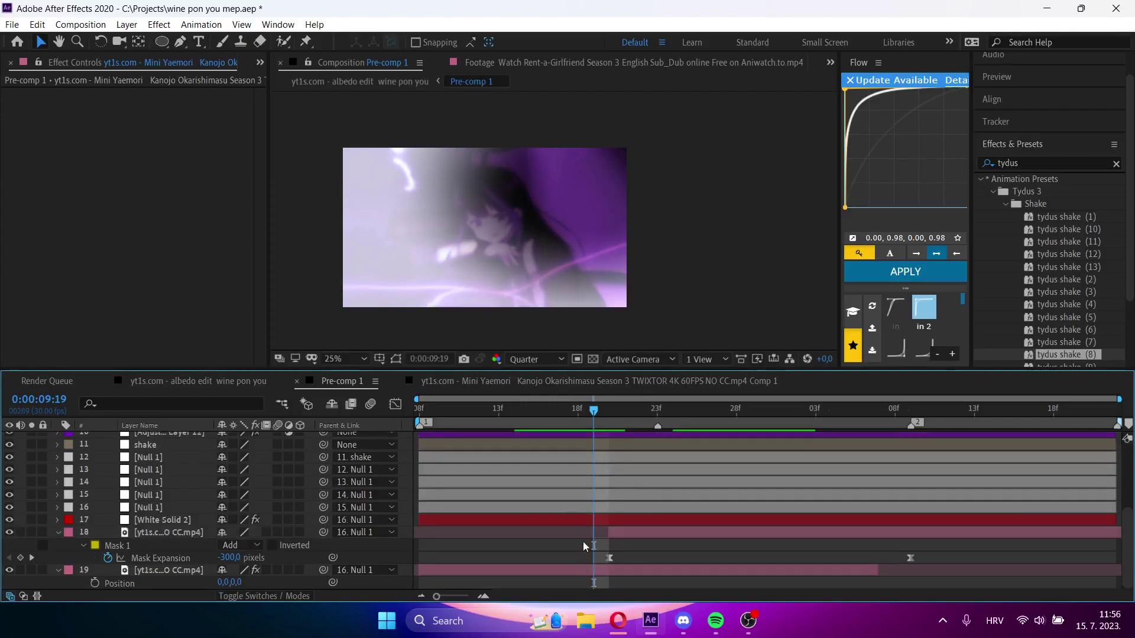
click(608, 417)
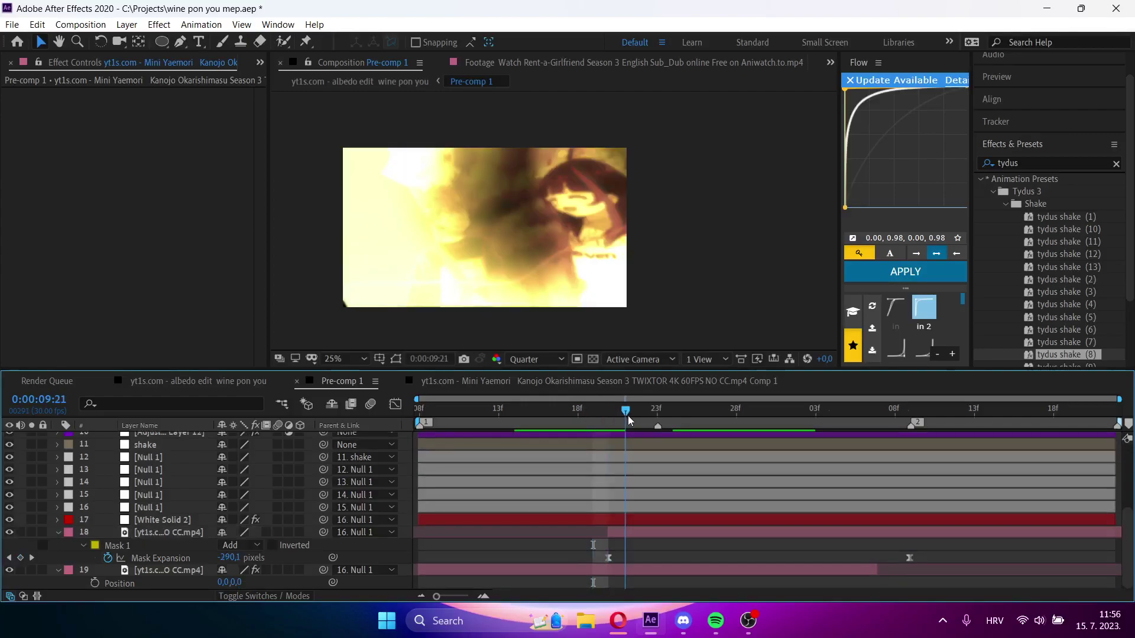
key(Page_Up)
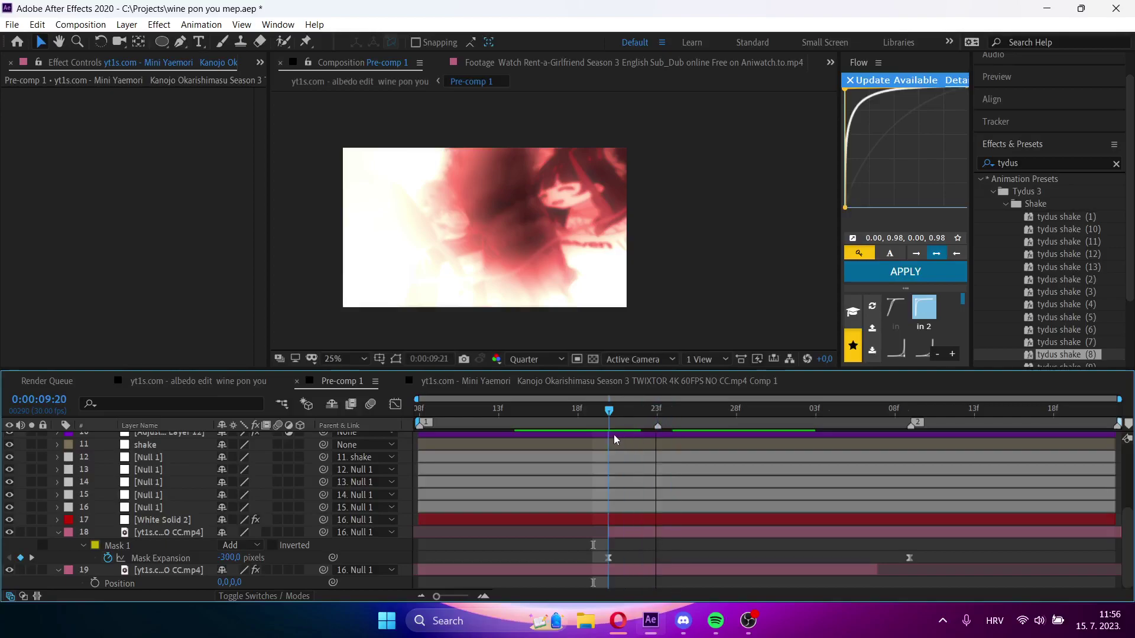
key(Page_Up)
click(535, 359)
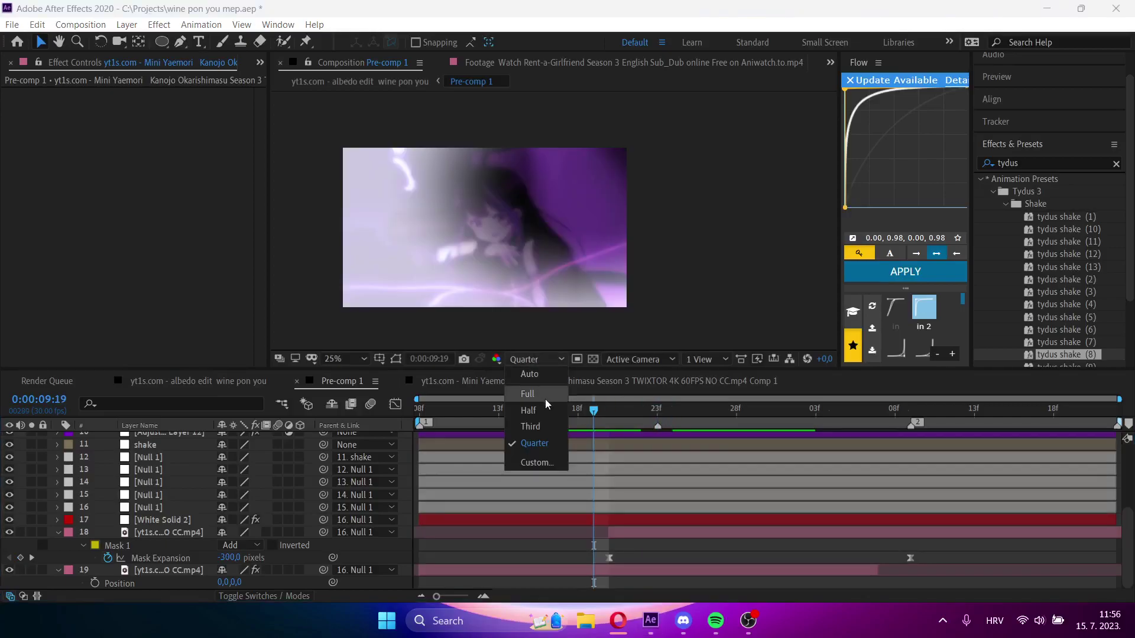
click(528, 395)
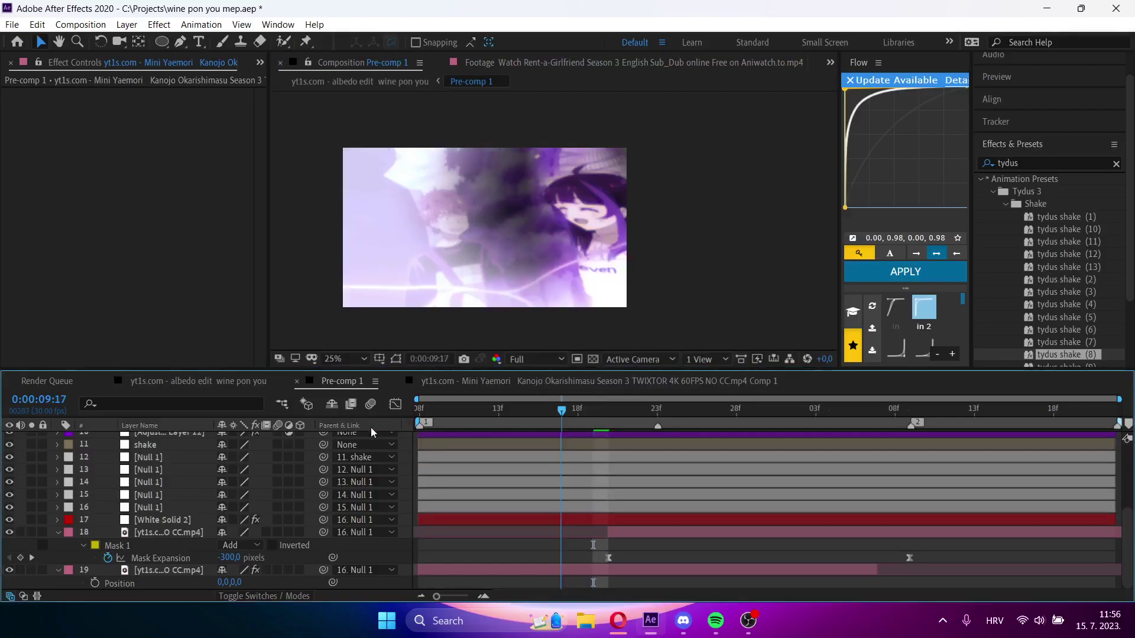
- Return to the main edit composition and set its preview resolution to Full
key(Tab)
click(298, 432)
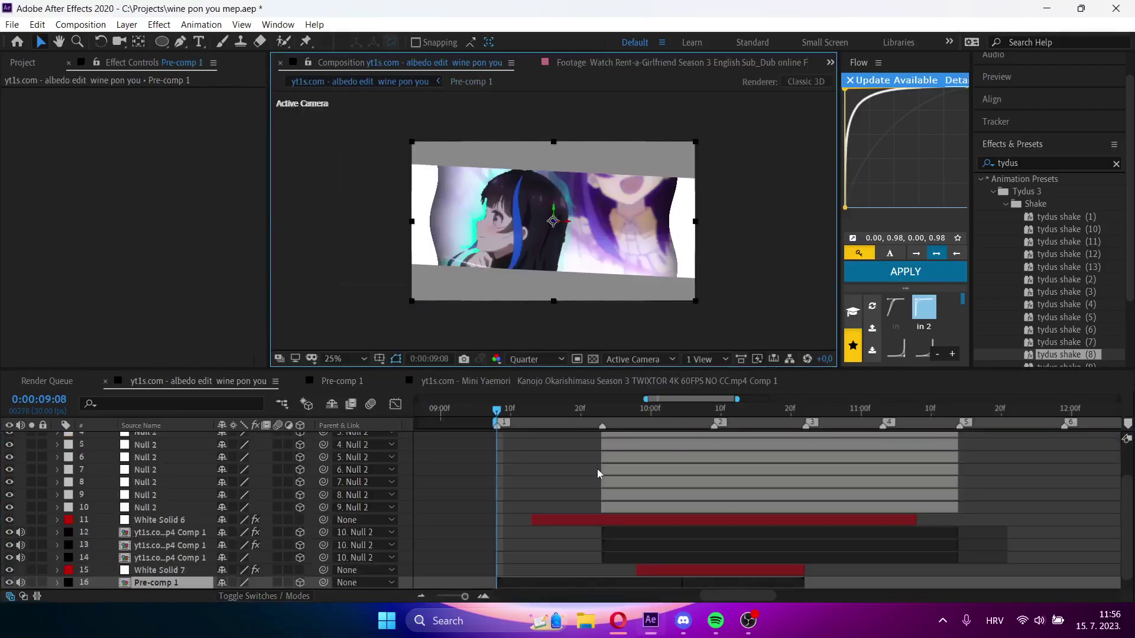
click(556, 466)
click(535, 359)
click(536, 394)
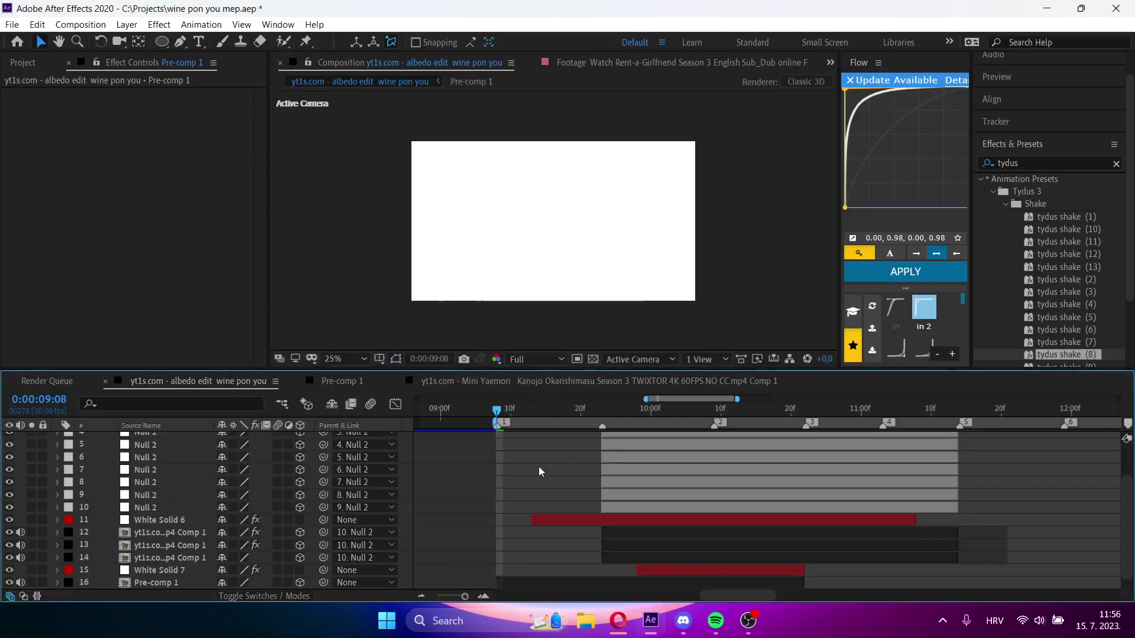
- Save the project and preview the transition from 0:00:09:08 and 0:00:09:16
key(ctrl+s)
key(space)
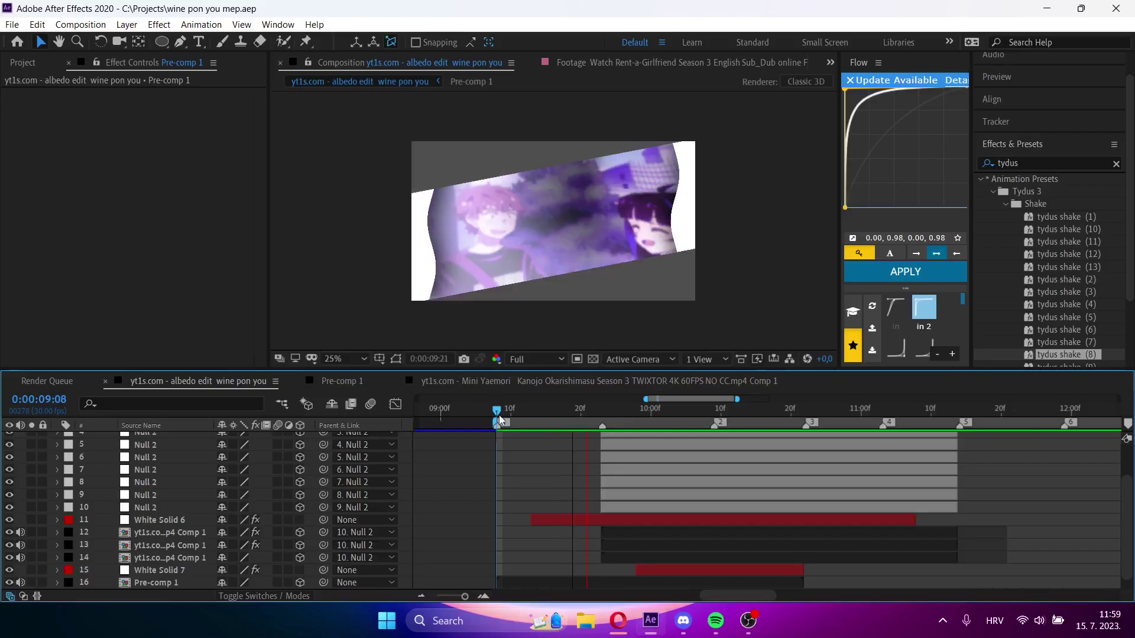
key(space)
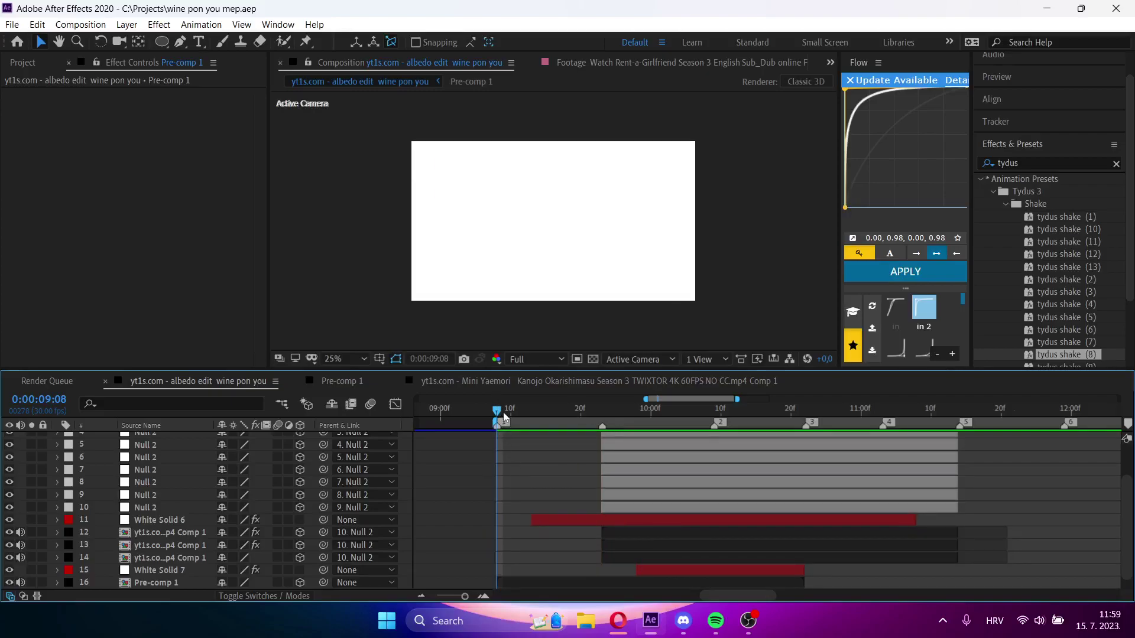
drag(513, 407, 552, 413)
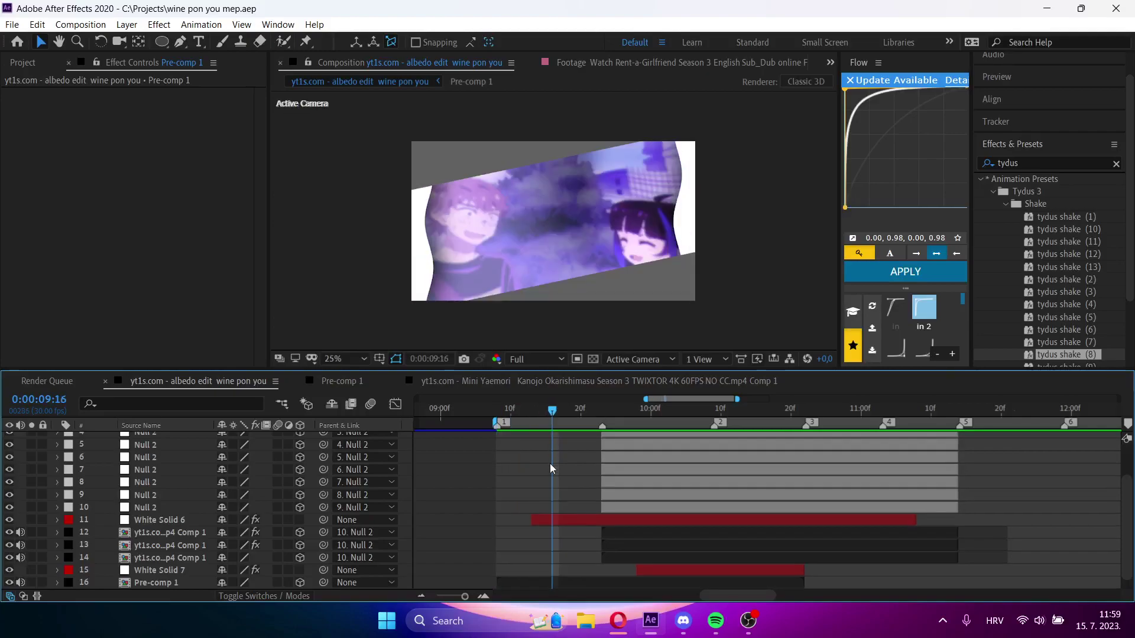
key(space)
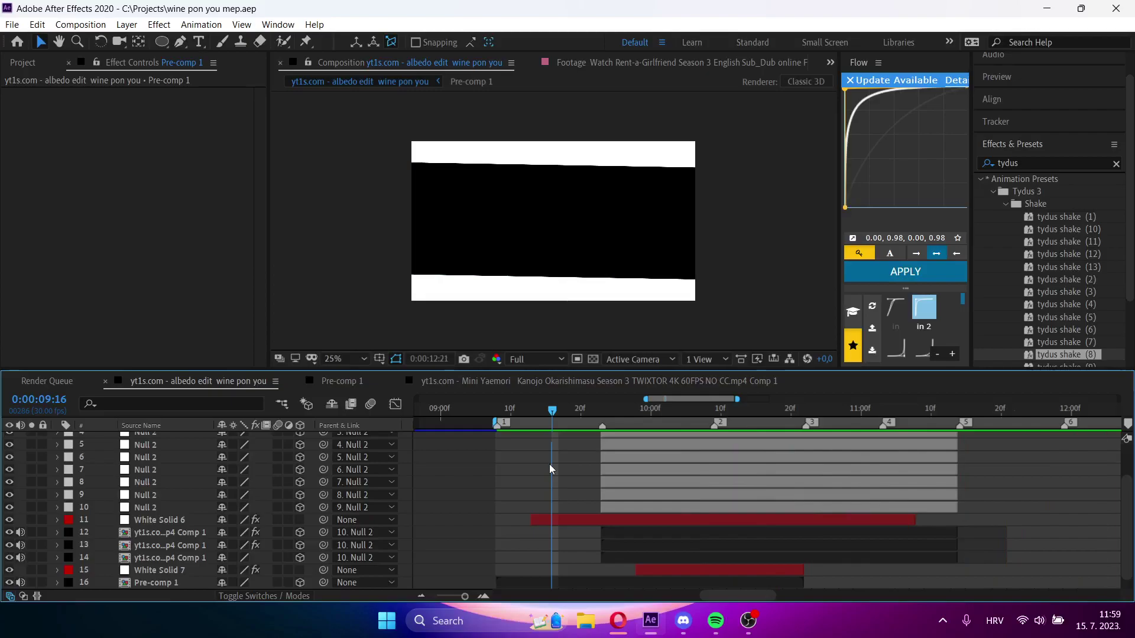
key(space)
key(space)
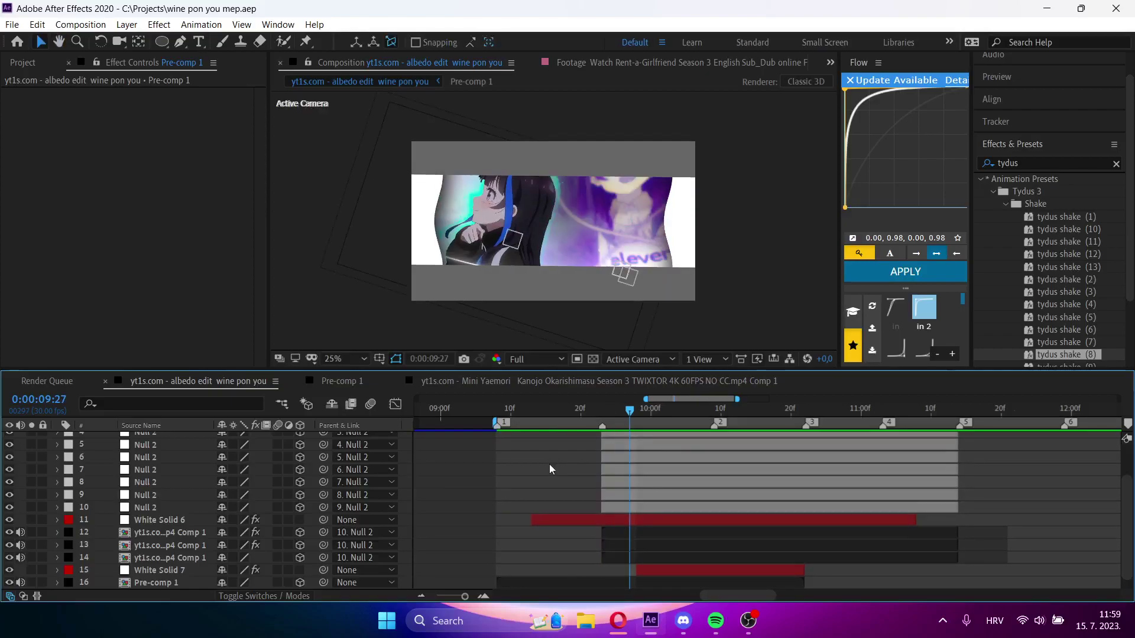
key(space)
- In Pre-comp 1, lengthen the outgoing easing handle of layer 18's first Mask Expansion keyframe in the graph for a slower start
click(666, 583)
double_click(666, 583)
click(668, 533)
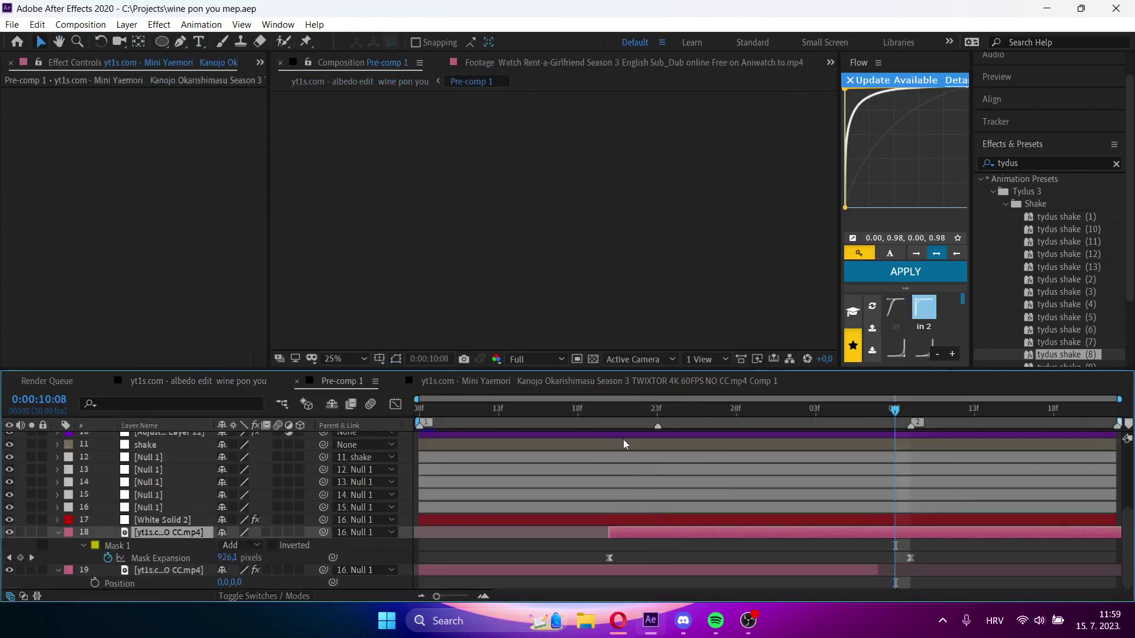
drag(604, 409, 657, 410)
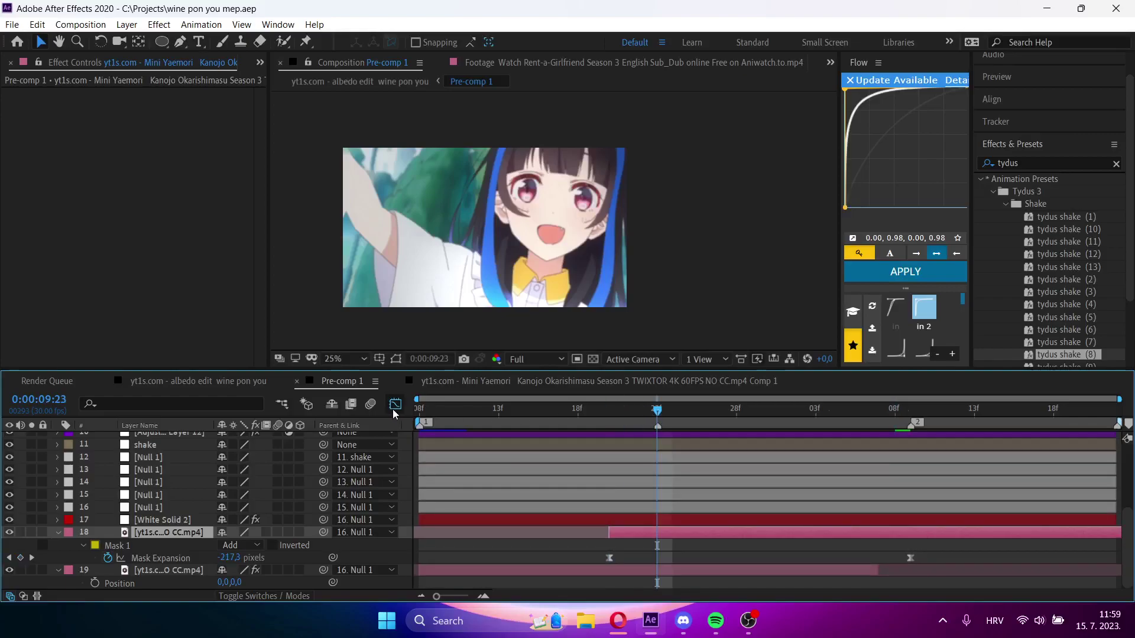
click(395, 406)
click(519, 360)
click(553, 438)
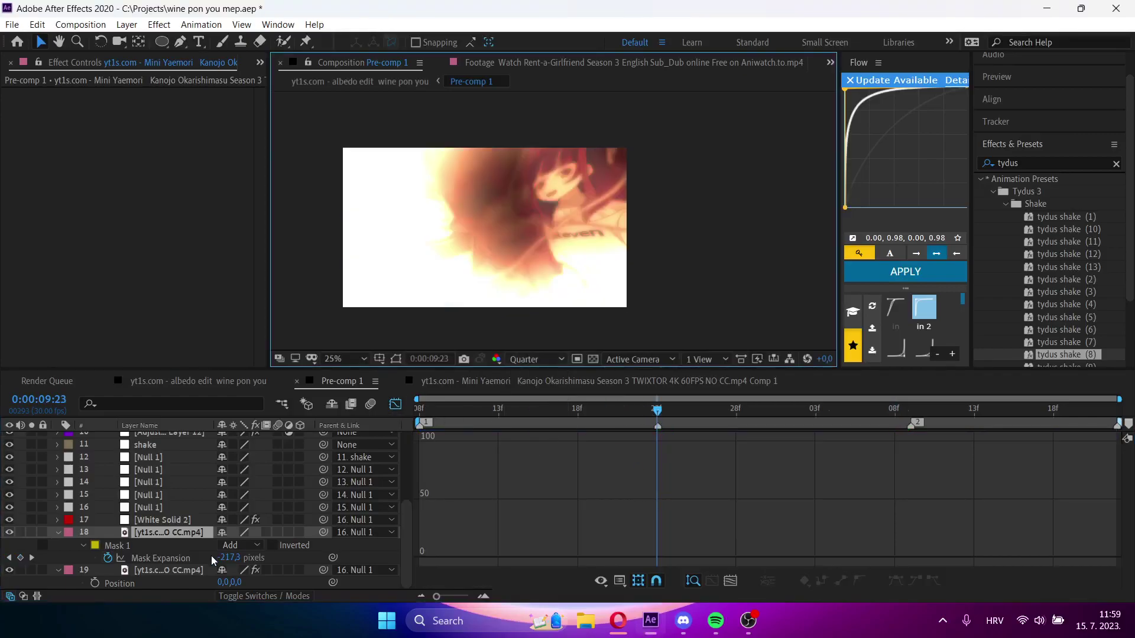
click(165, 558)
click(609, 558)
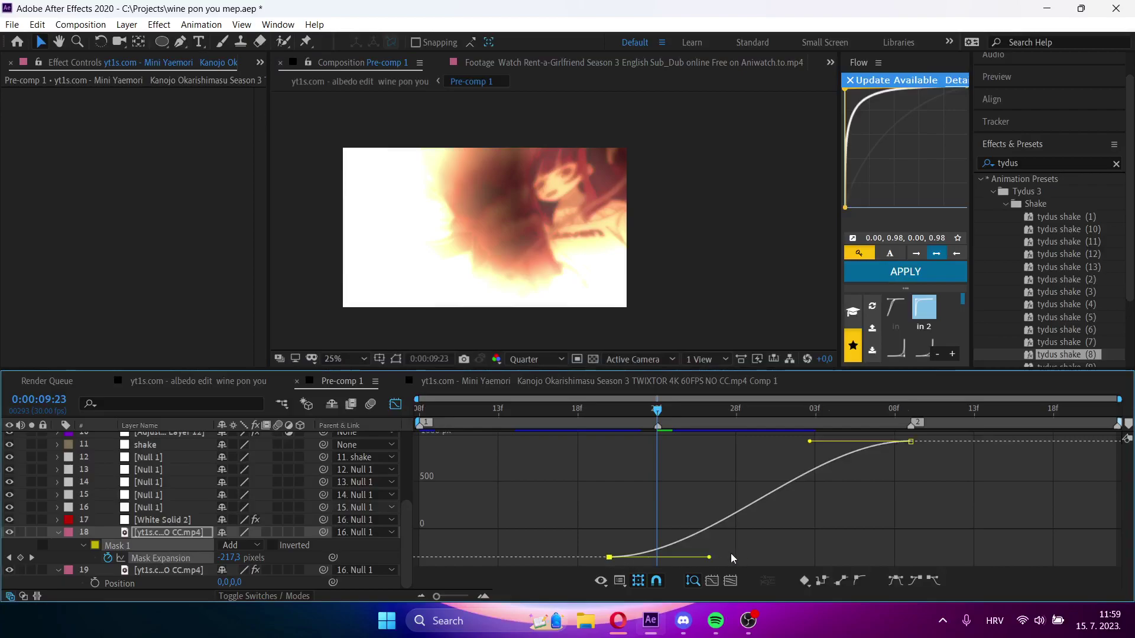
drag(709, 557, 786, 550)
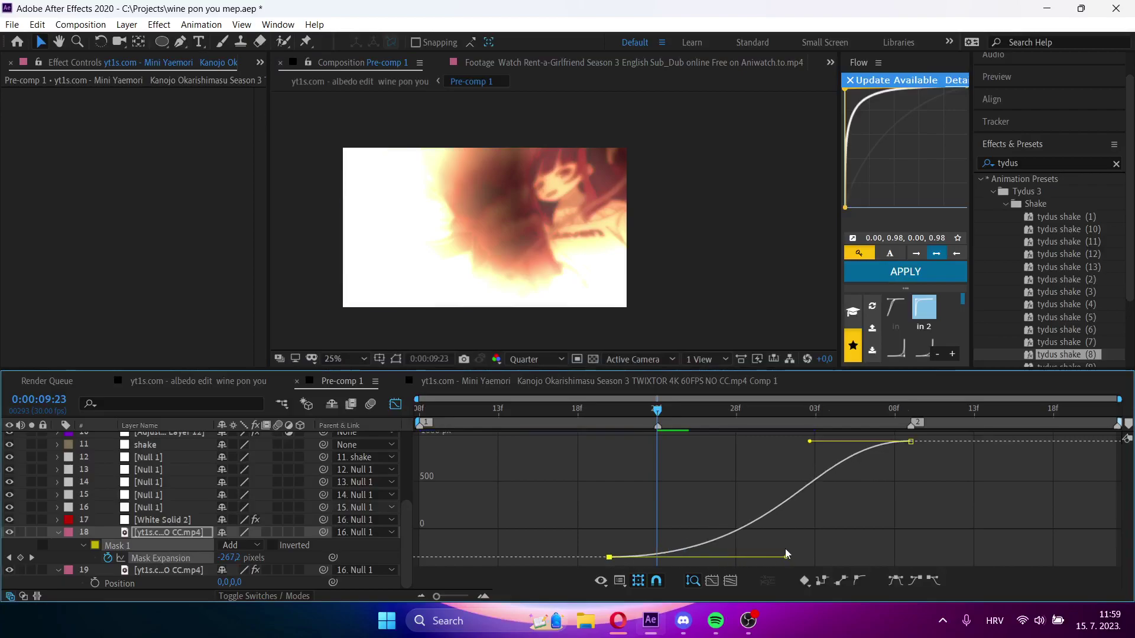
- Return to the main edit composition, preview it from 0:00:09:08 and inspect the frame at 0:00:09:22
key(Tab)
click(633, 550)
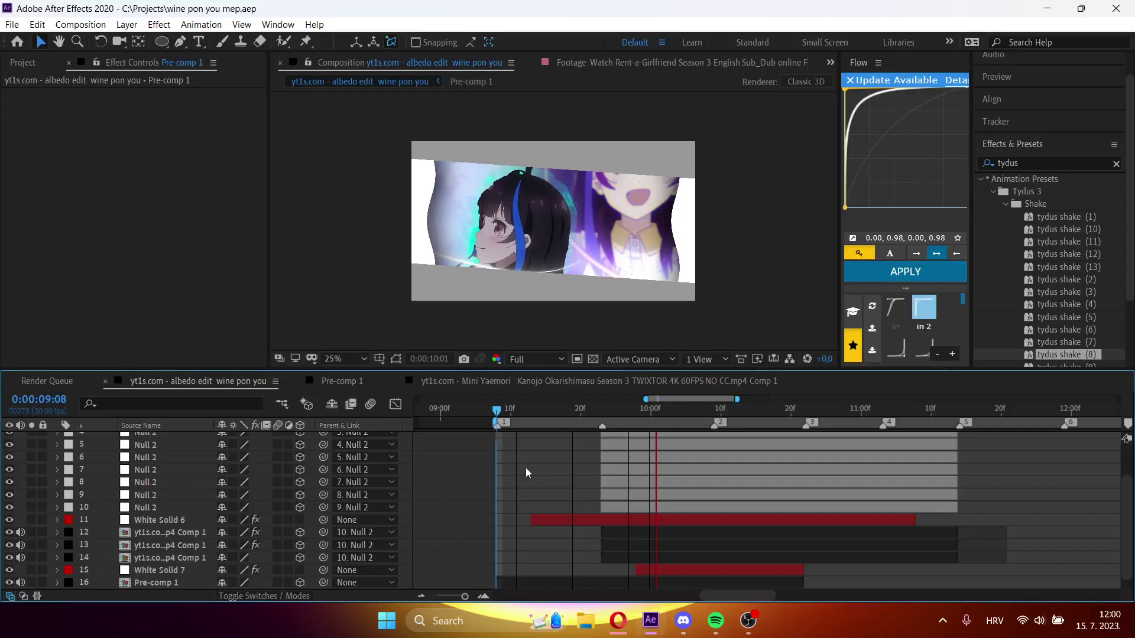
click(498, 414)
key(space)
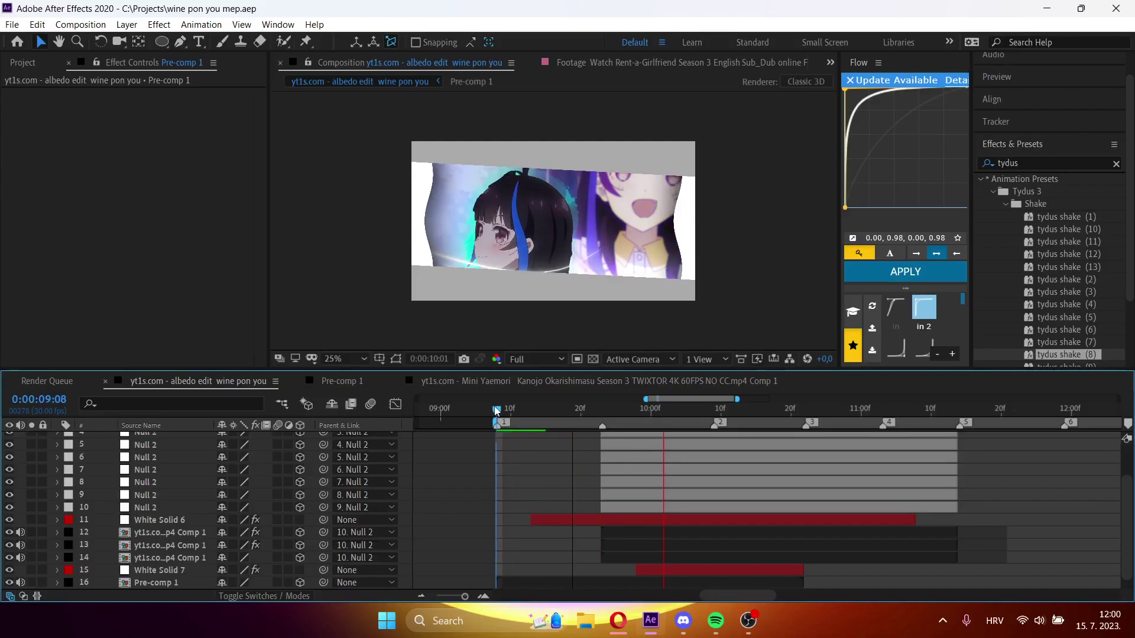
key(space)
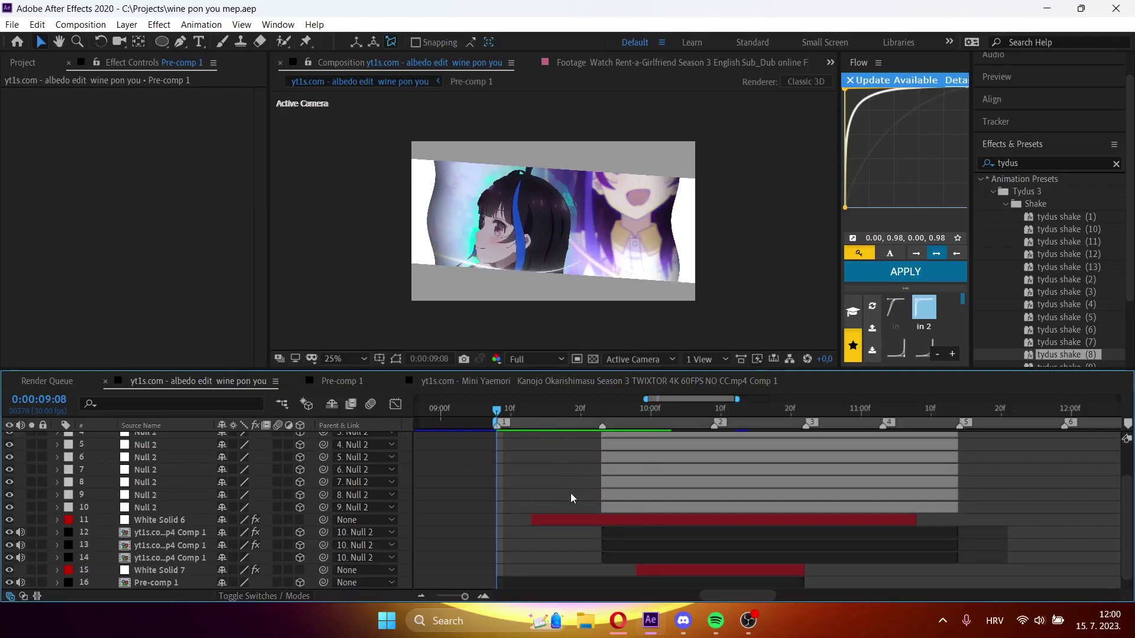
click(592, 407)
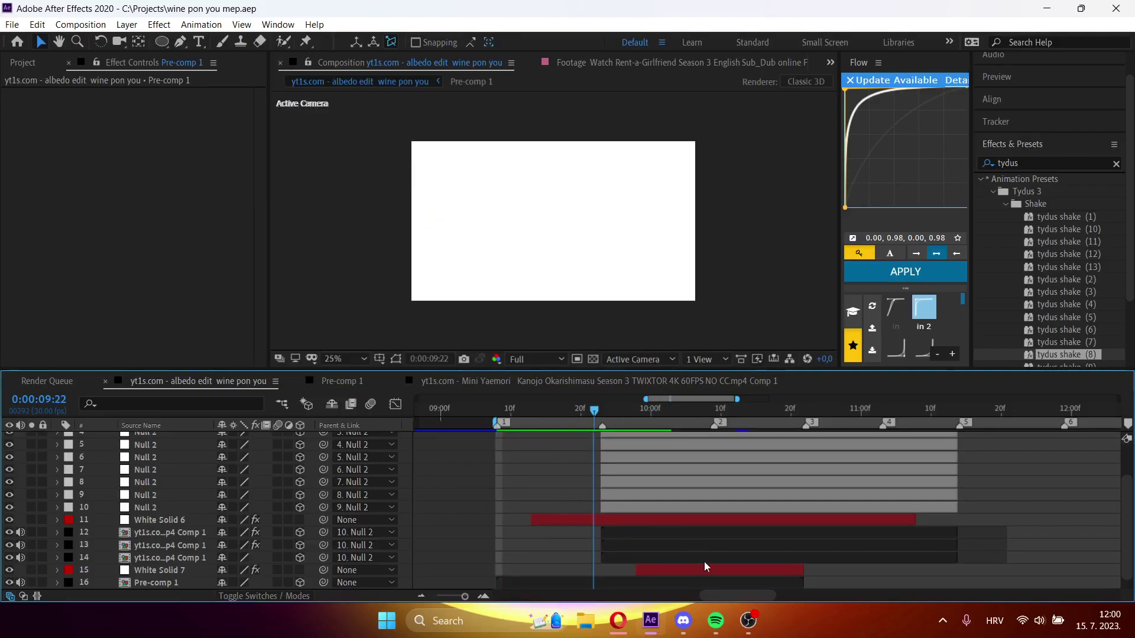